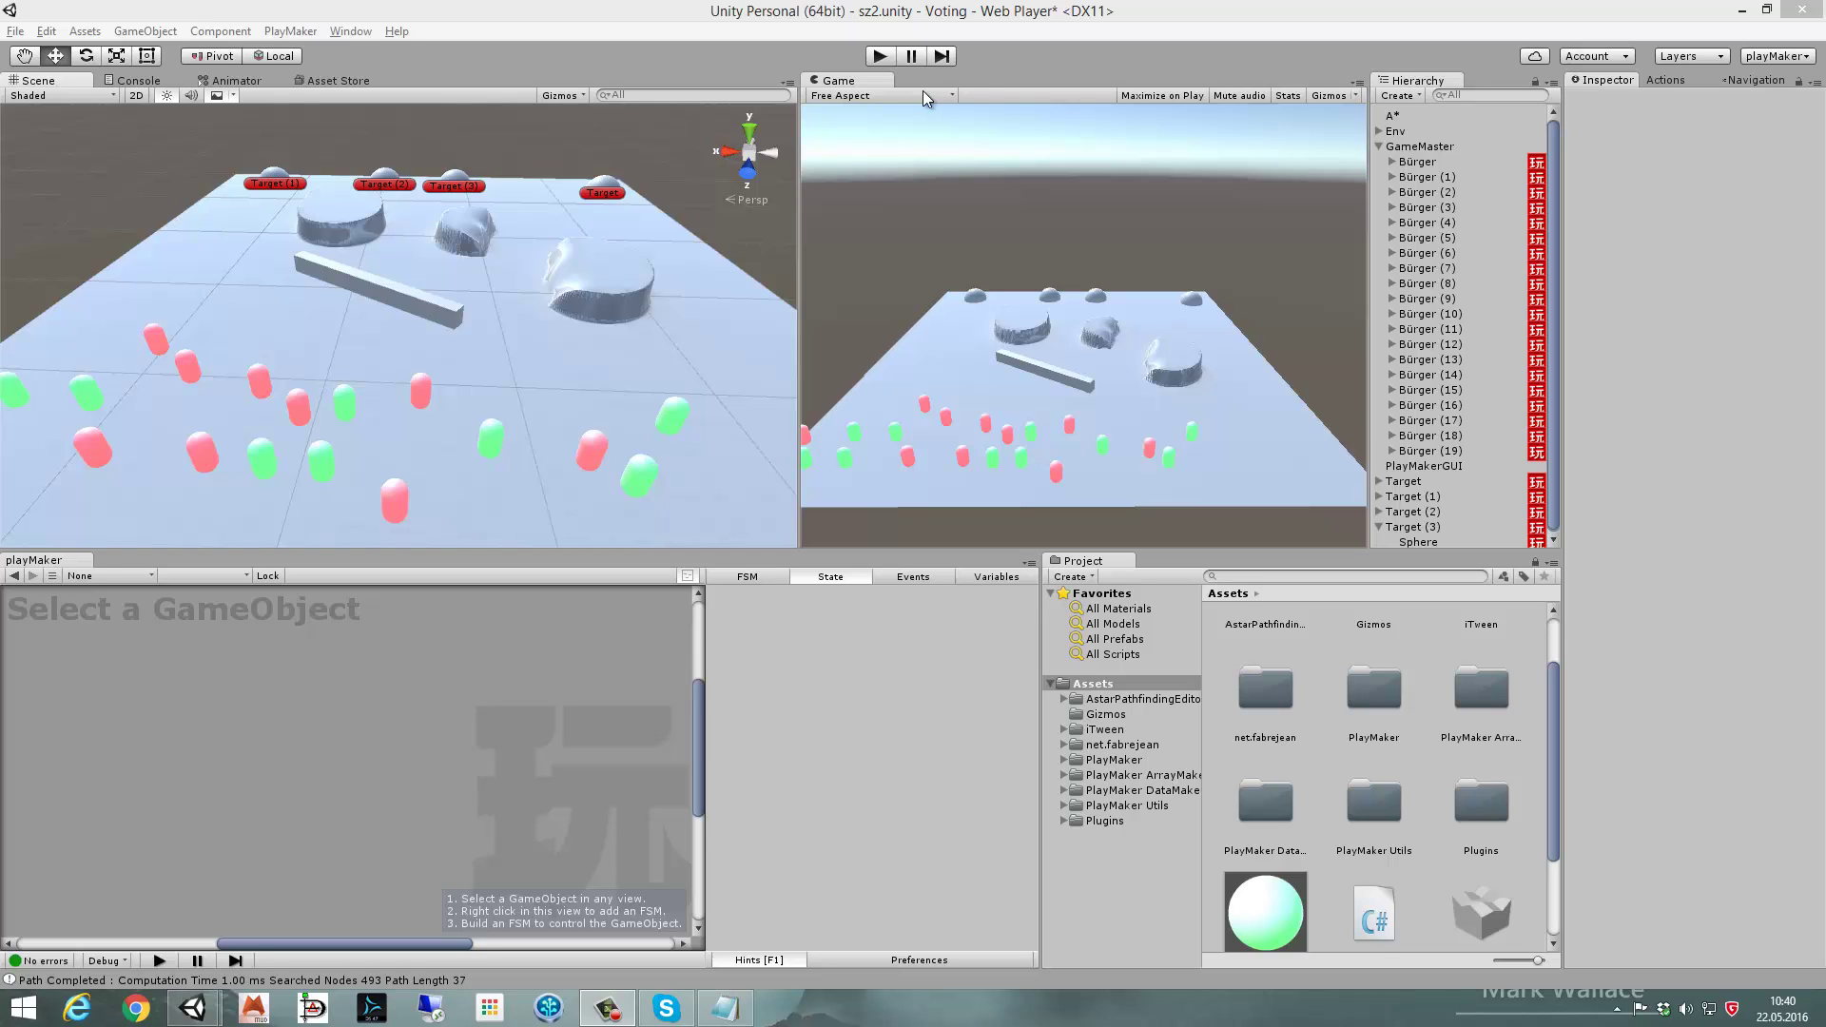
- Play-test the Voting scene, stop it, and collapse GameMaster in the Hierarchy
{"action": "left_click", "coordinate": [880, 57]}
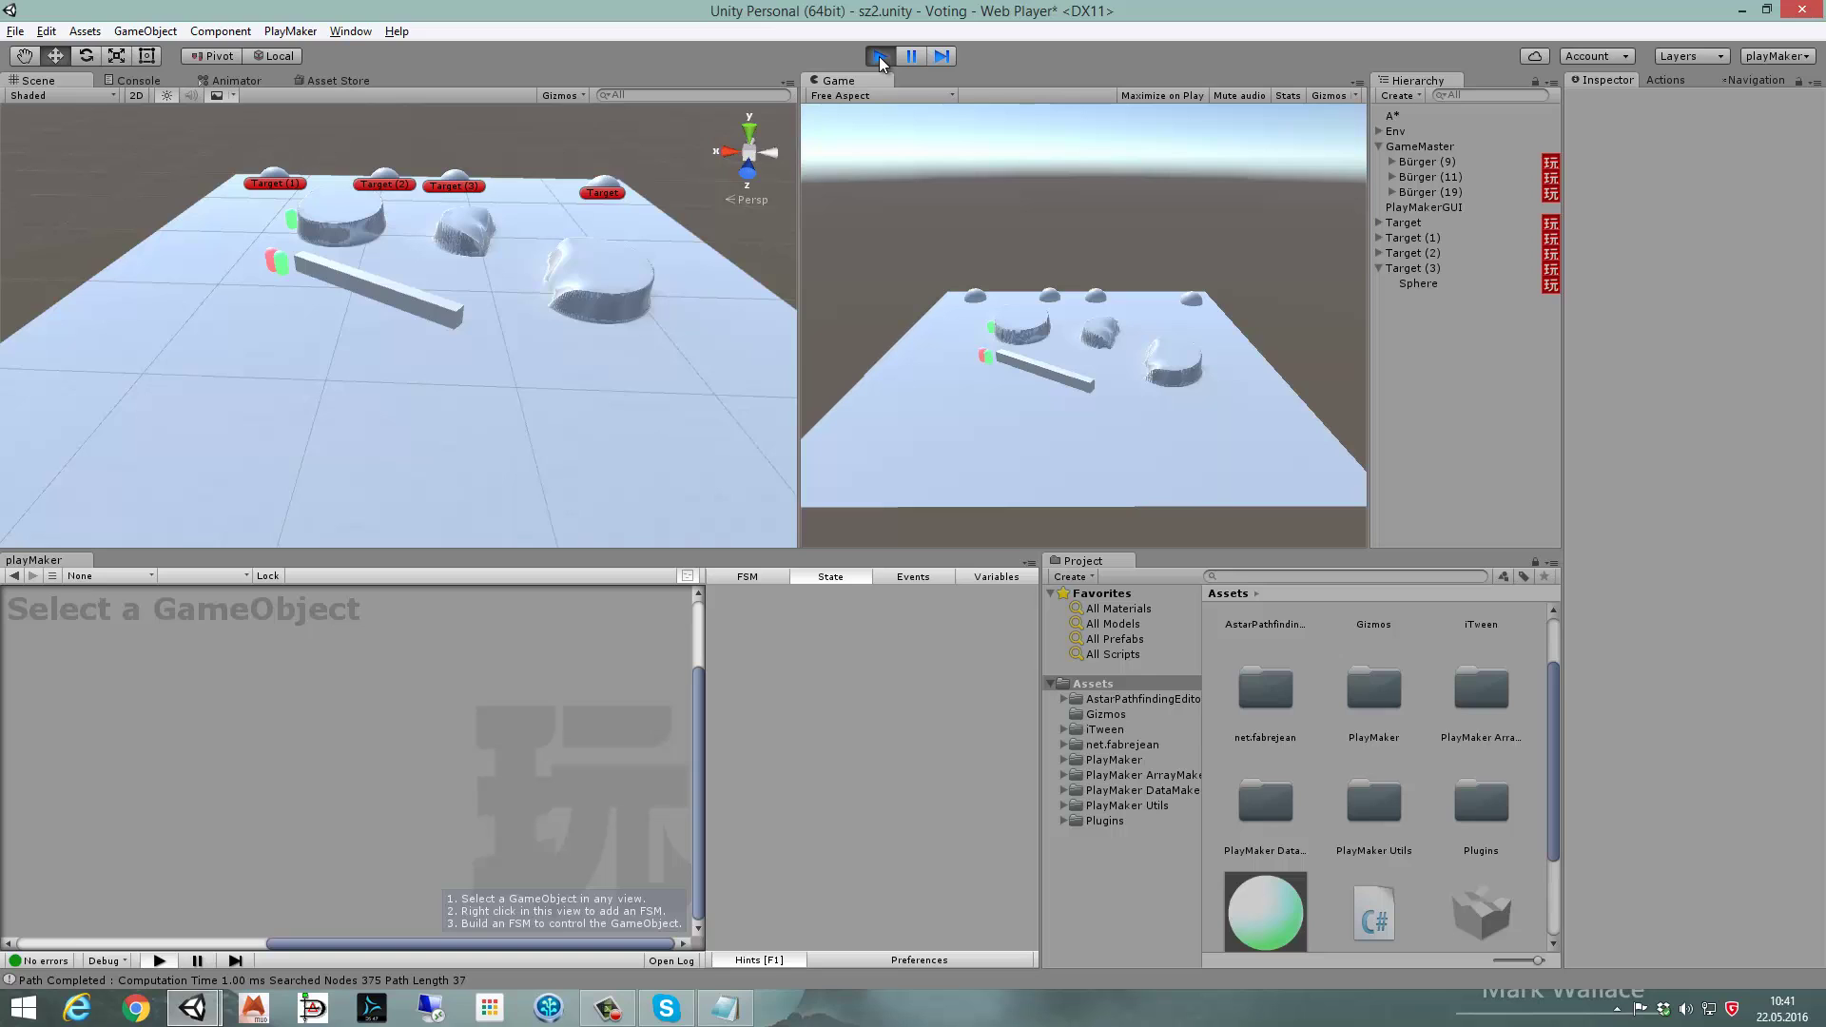
{"action": "left_click", "coordinate": [880, 57]}
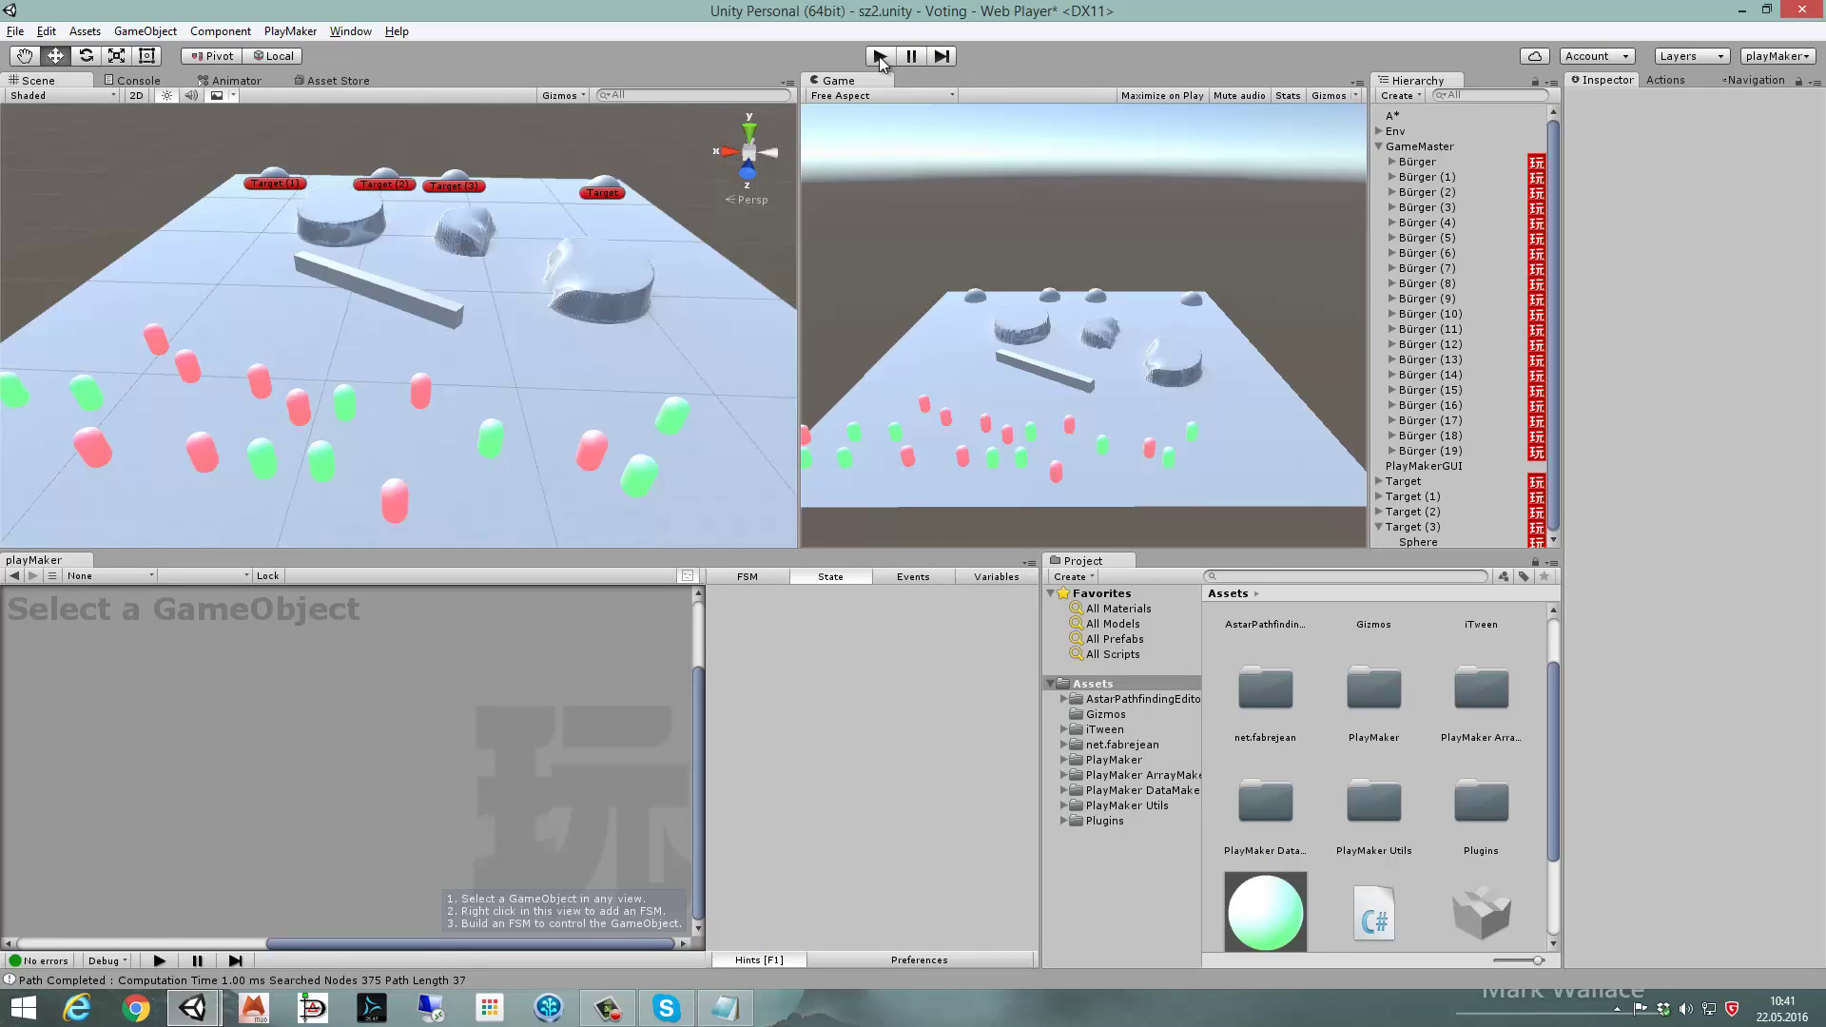
{"action": "left_click", "coordinate": [1379, 146]}
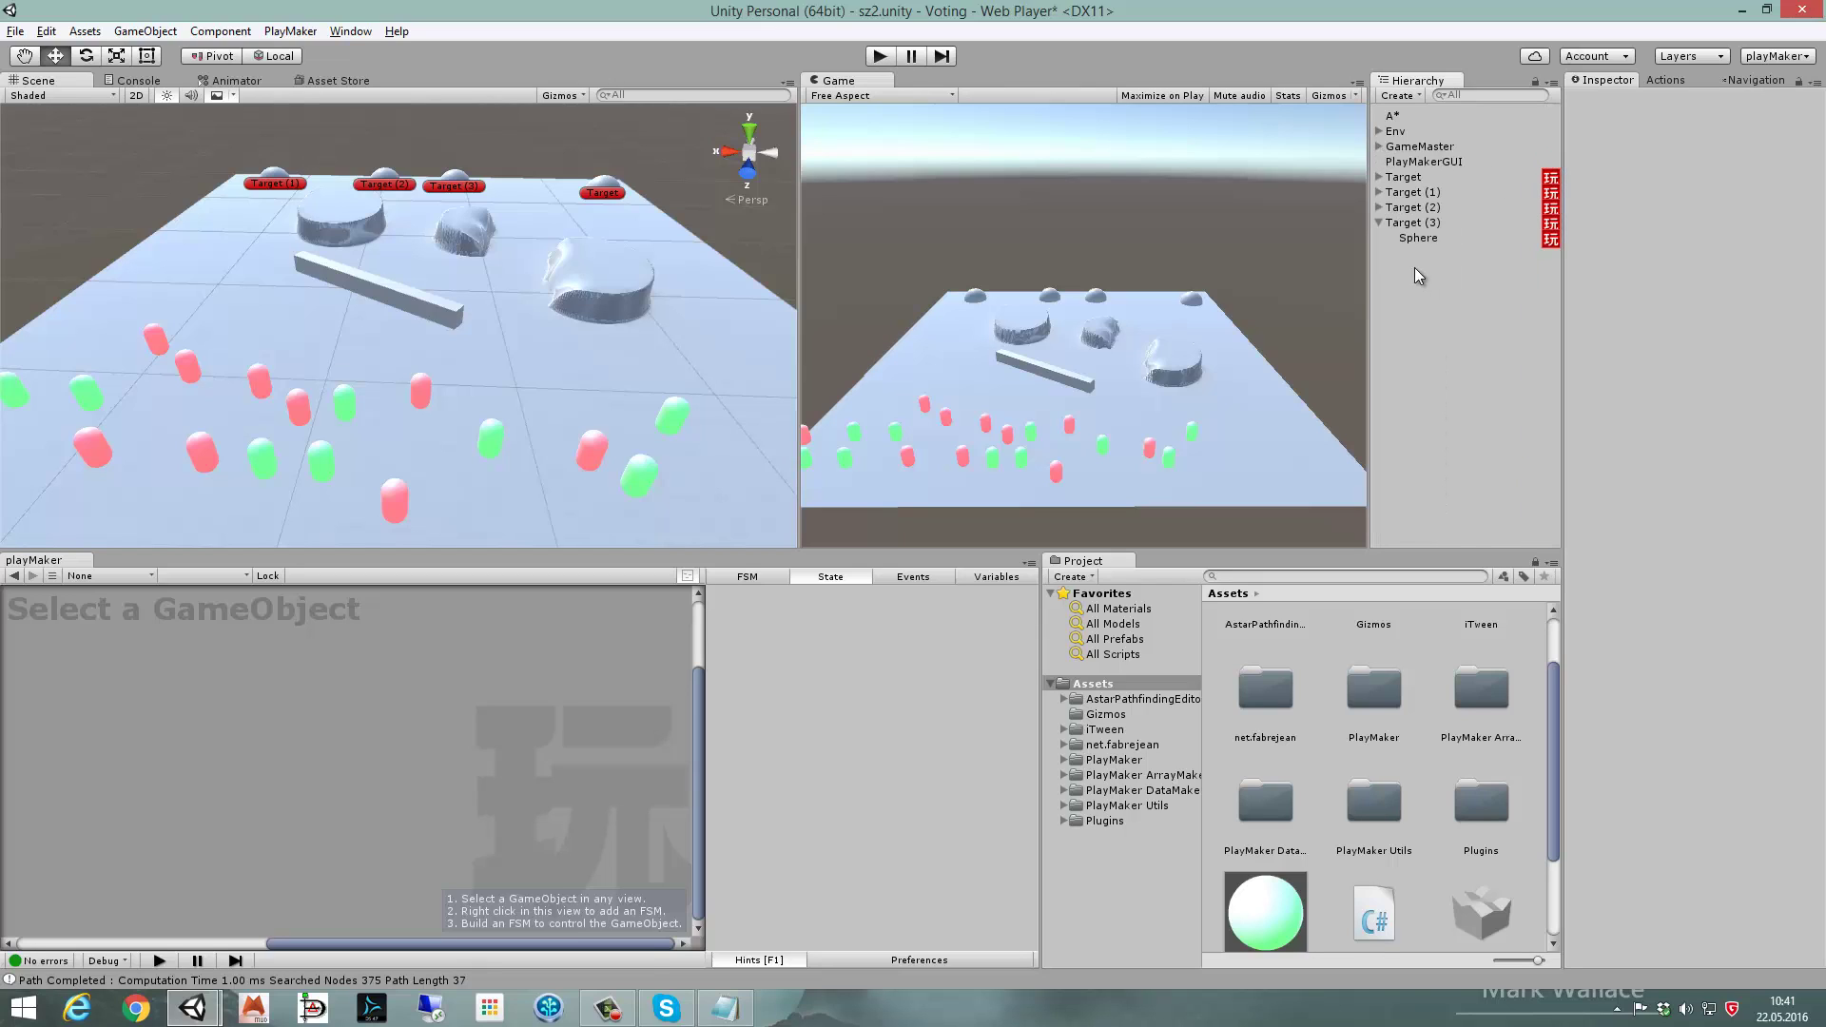
- Select GameMaster and add a new PlayMaker FSM with a starting State 1
{"action": "left_click", "coordinate": [1379, 223]}
{"action": "left_click", "coordinate": [1437, 150]}
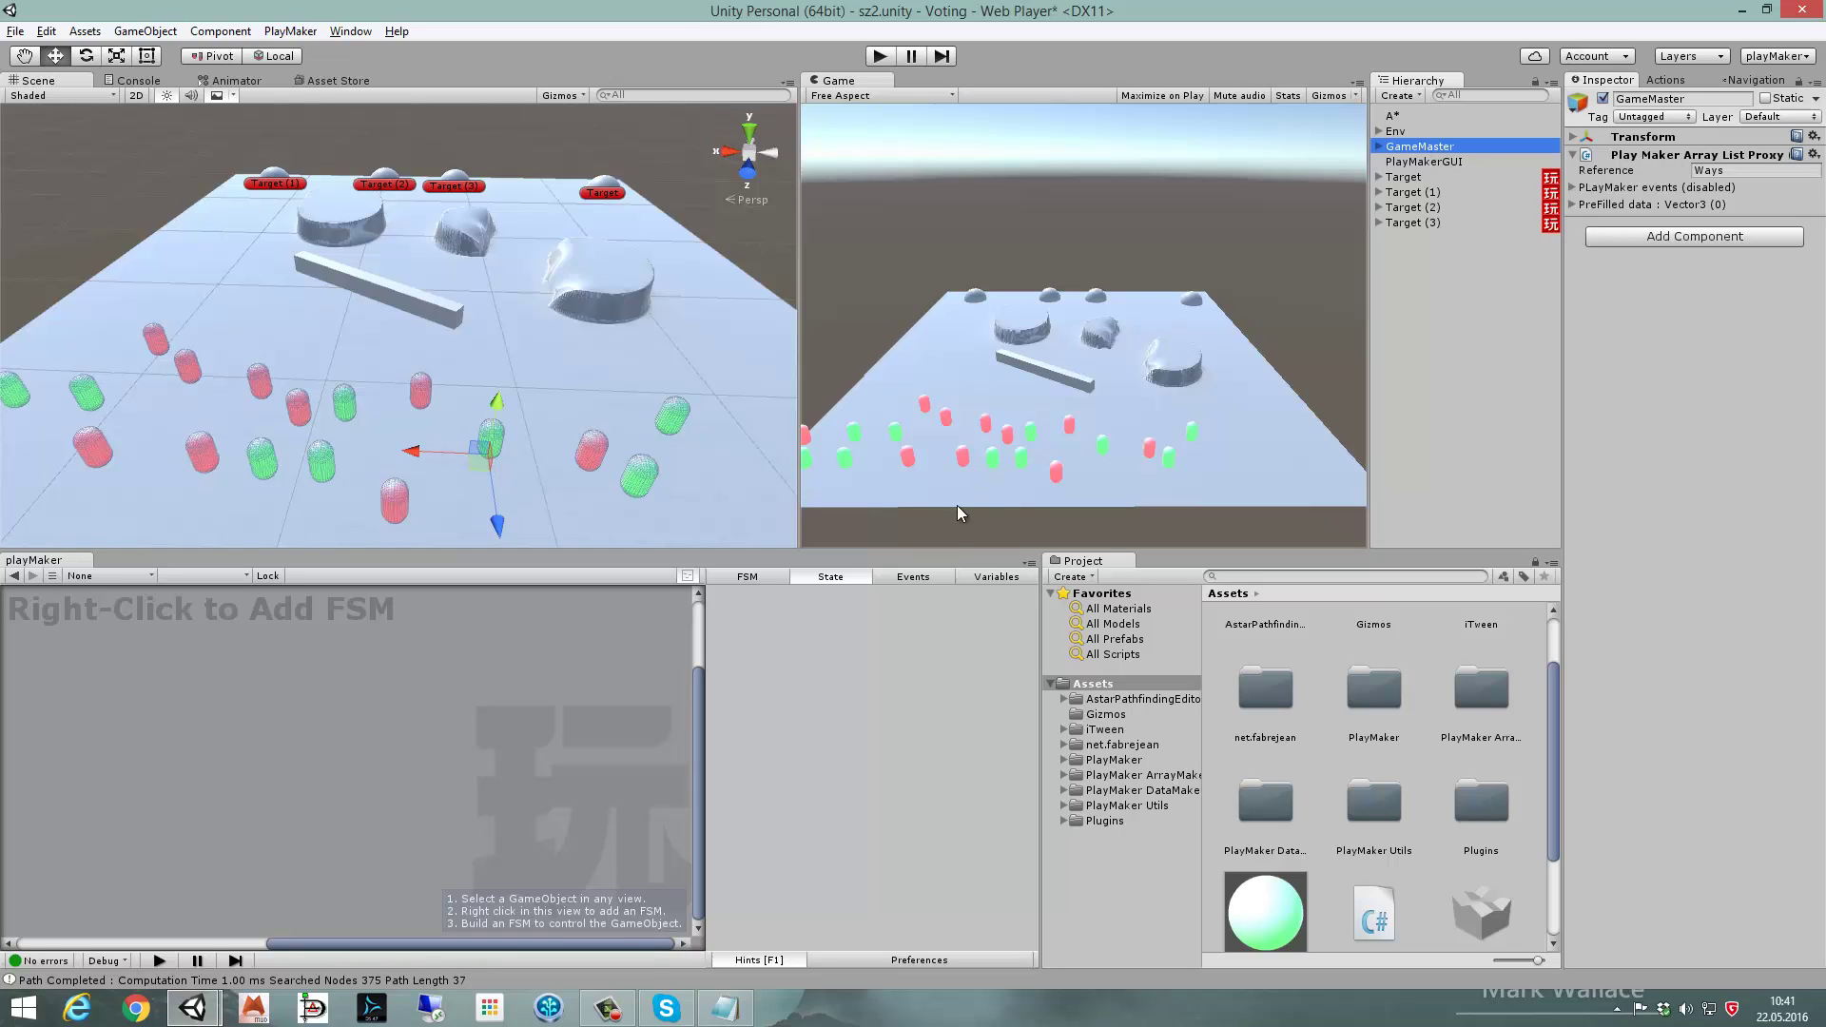
{"action": "left_click", "coordinate": [995, 578]}
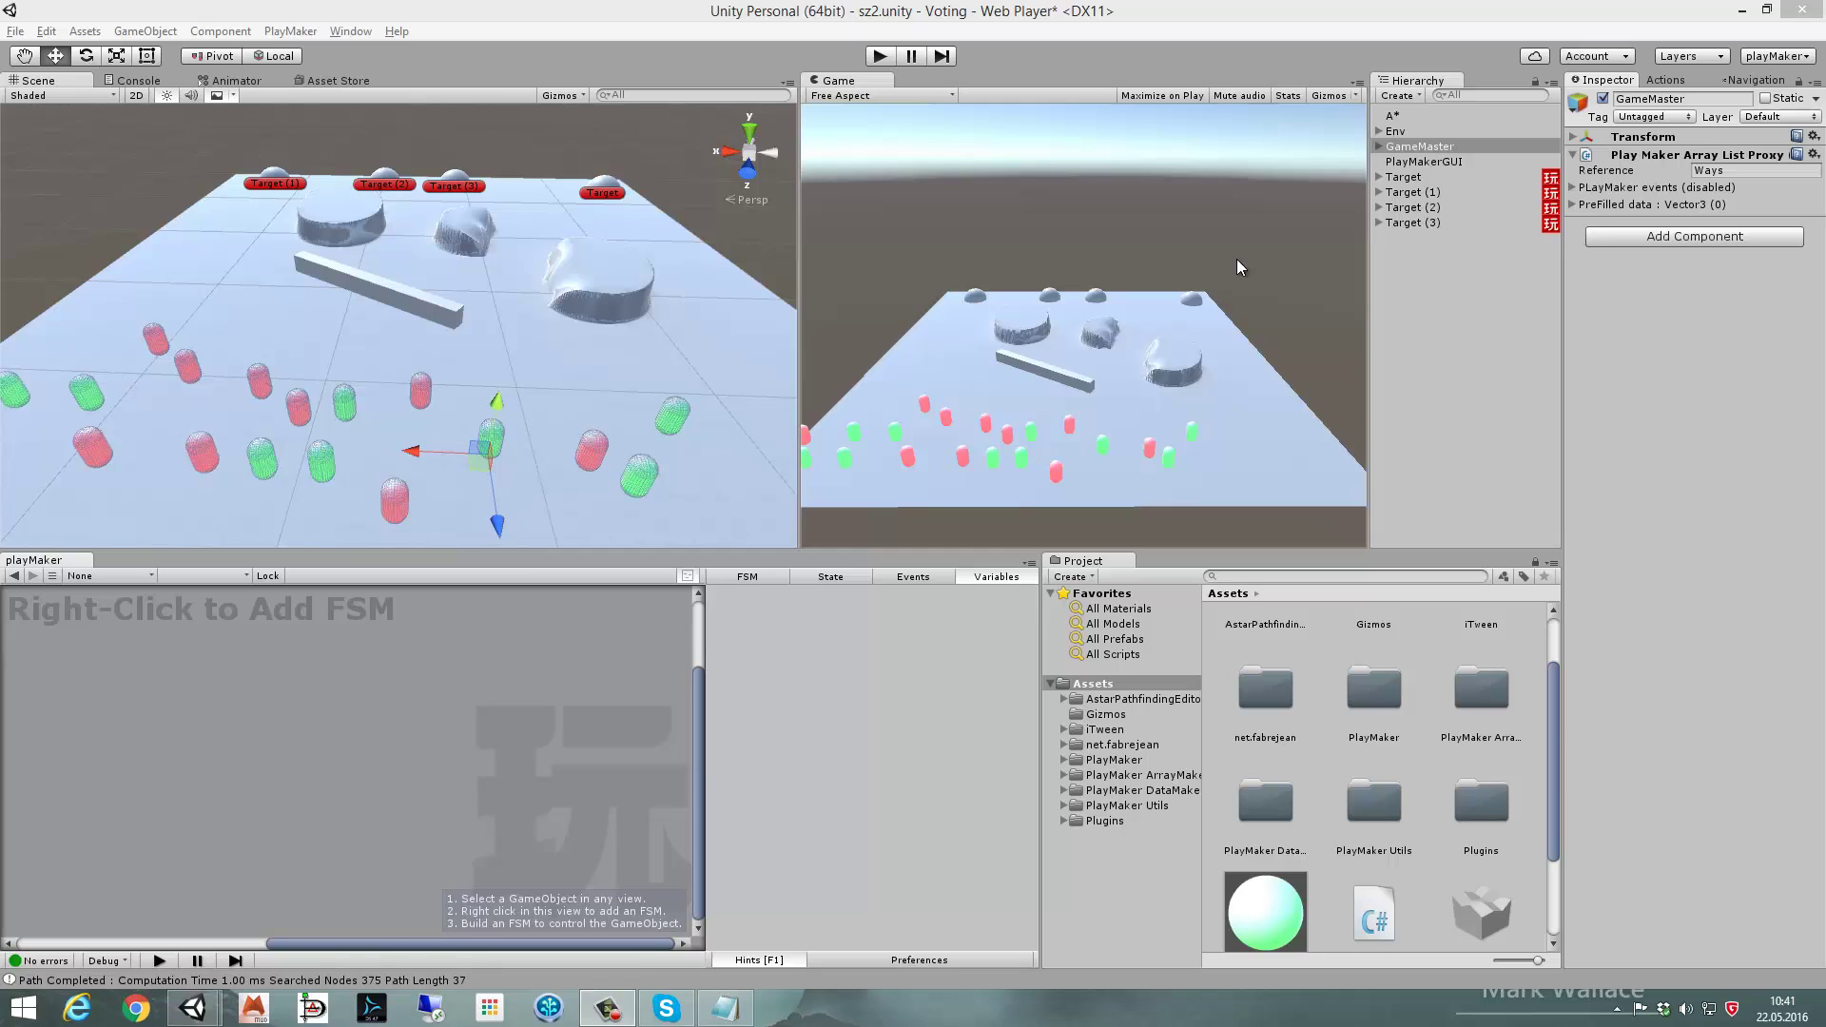
{"action": "right_click", "coordinate": [190, 696]}
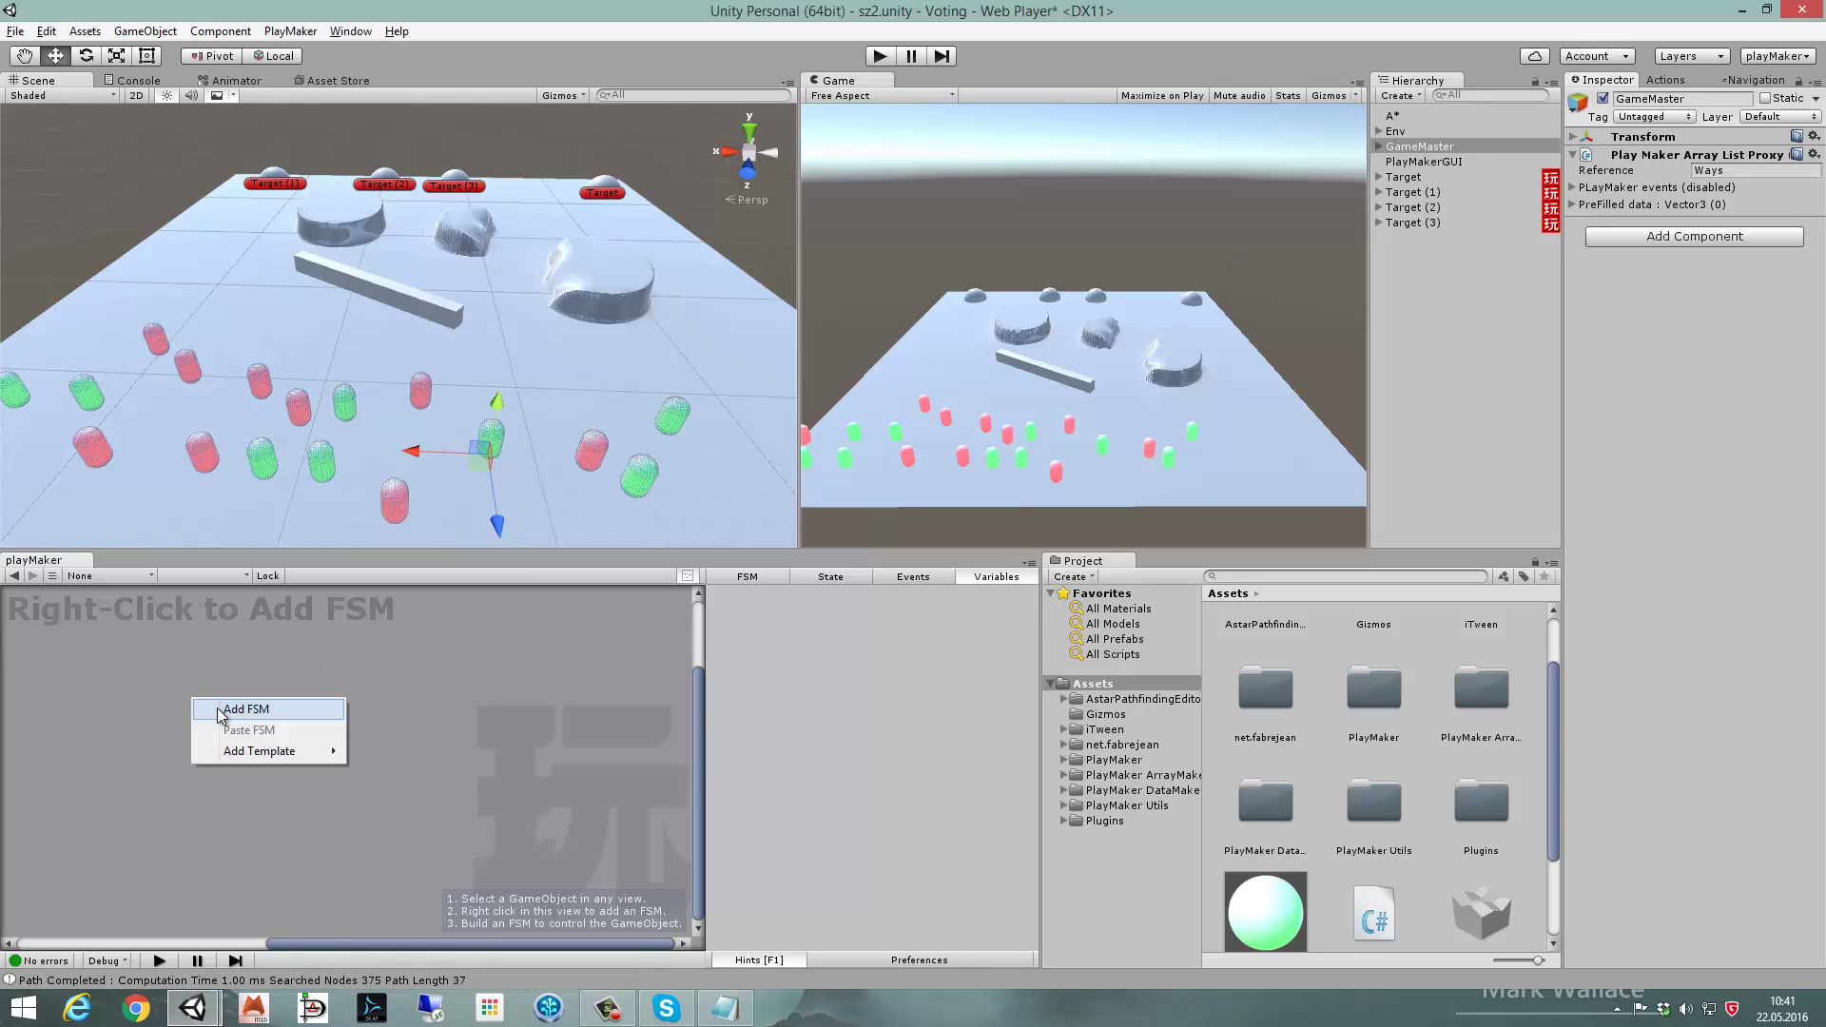
{"action": "left_click", "coordinate": [228, 709]}
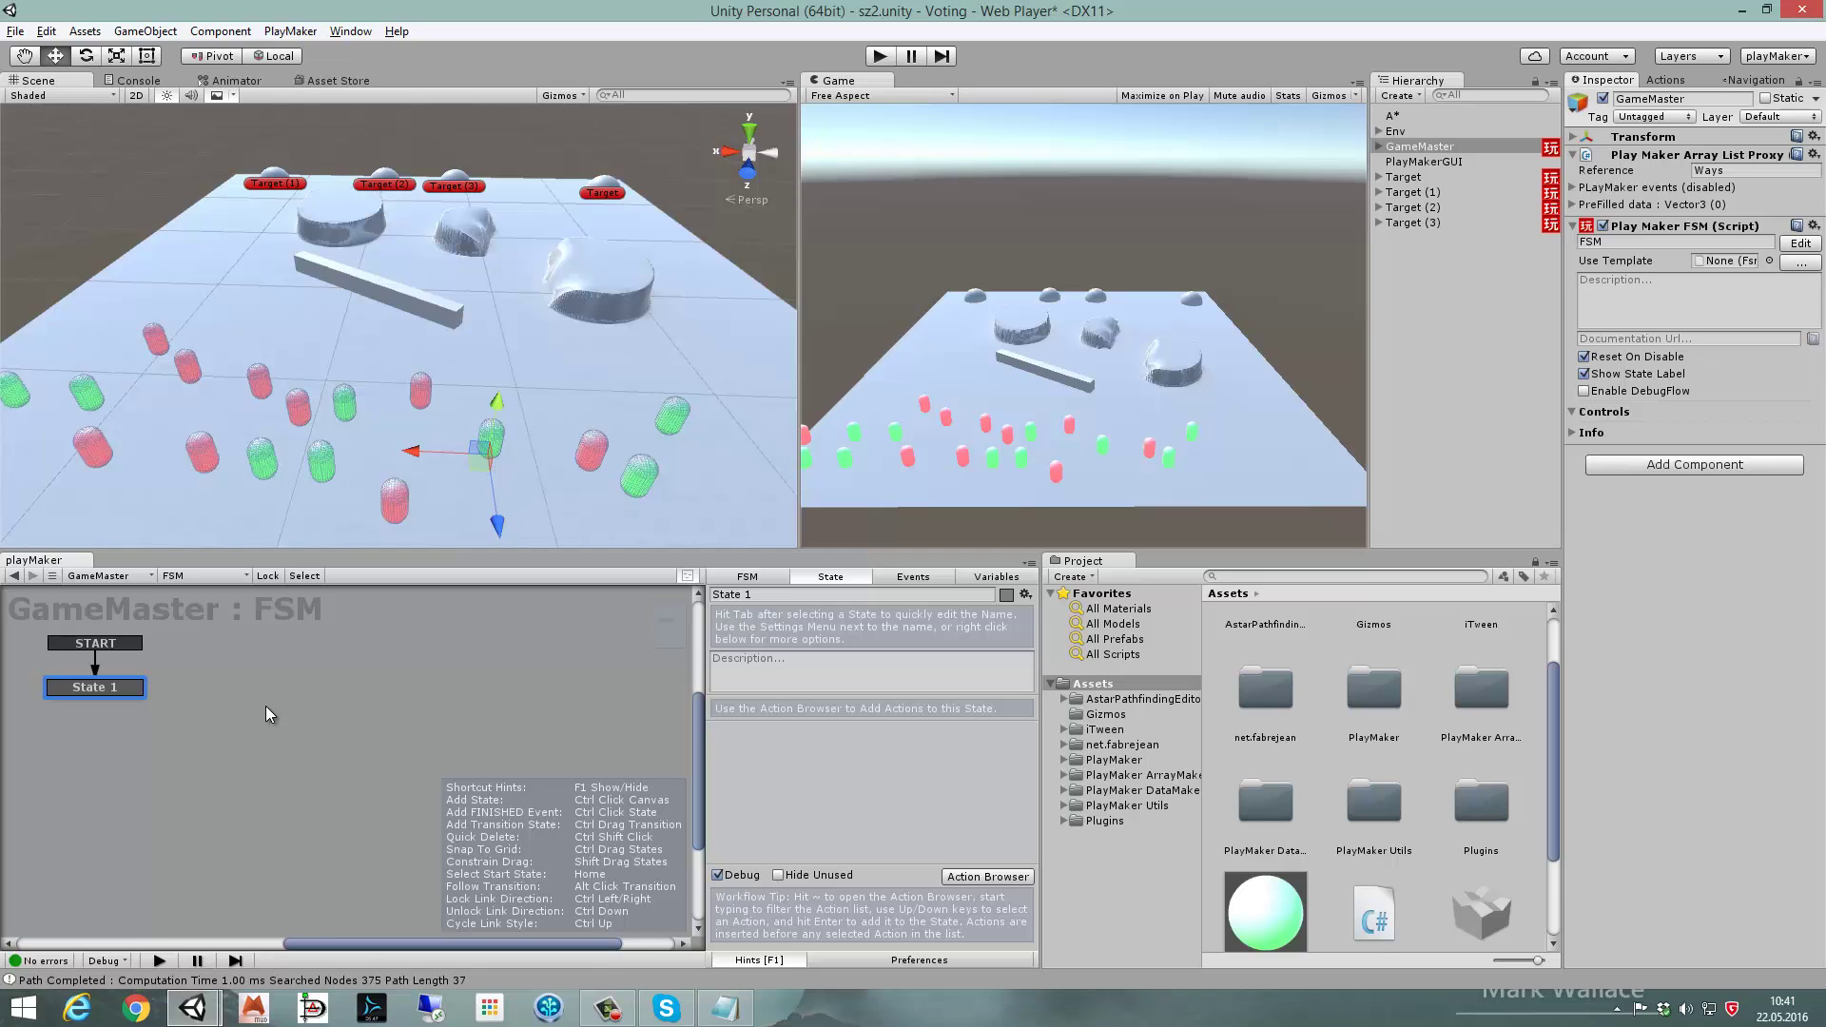
- Open the Global Variables window and move it down and to the right
{"action": "left_click", "coordinate": [1003, 578]}
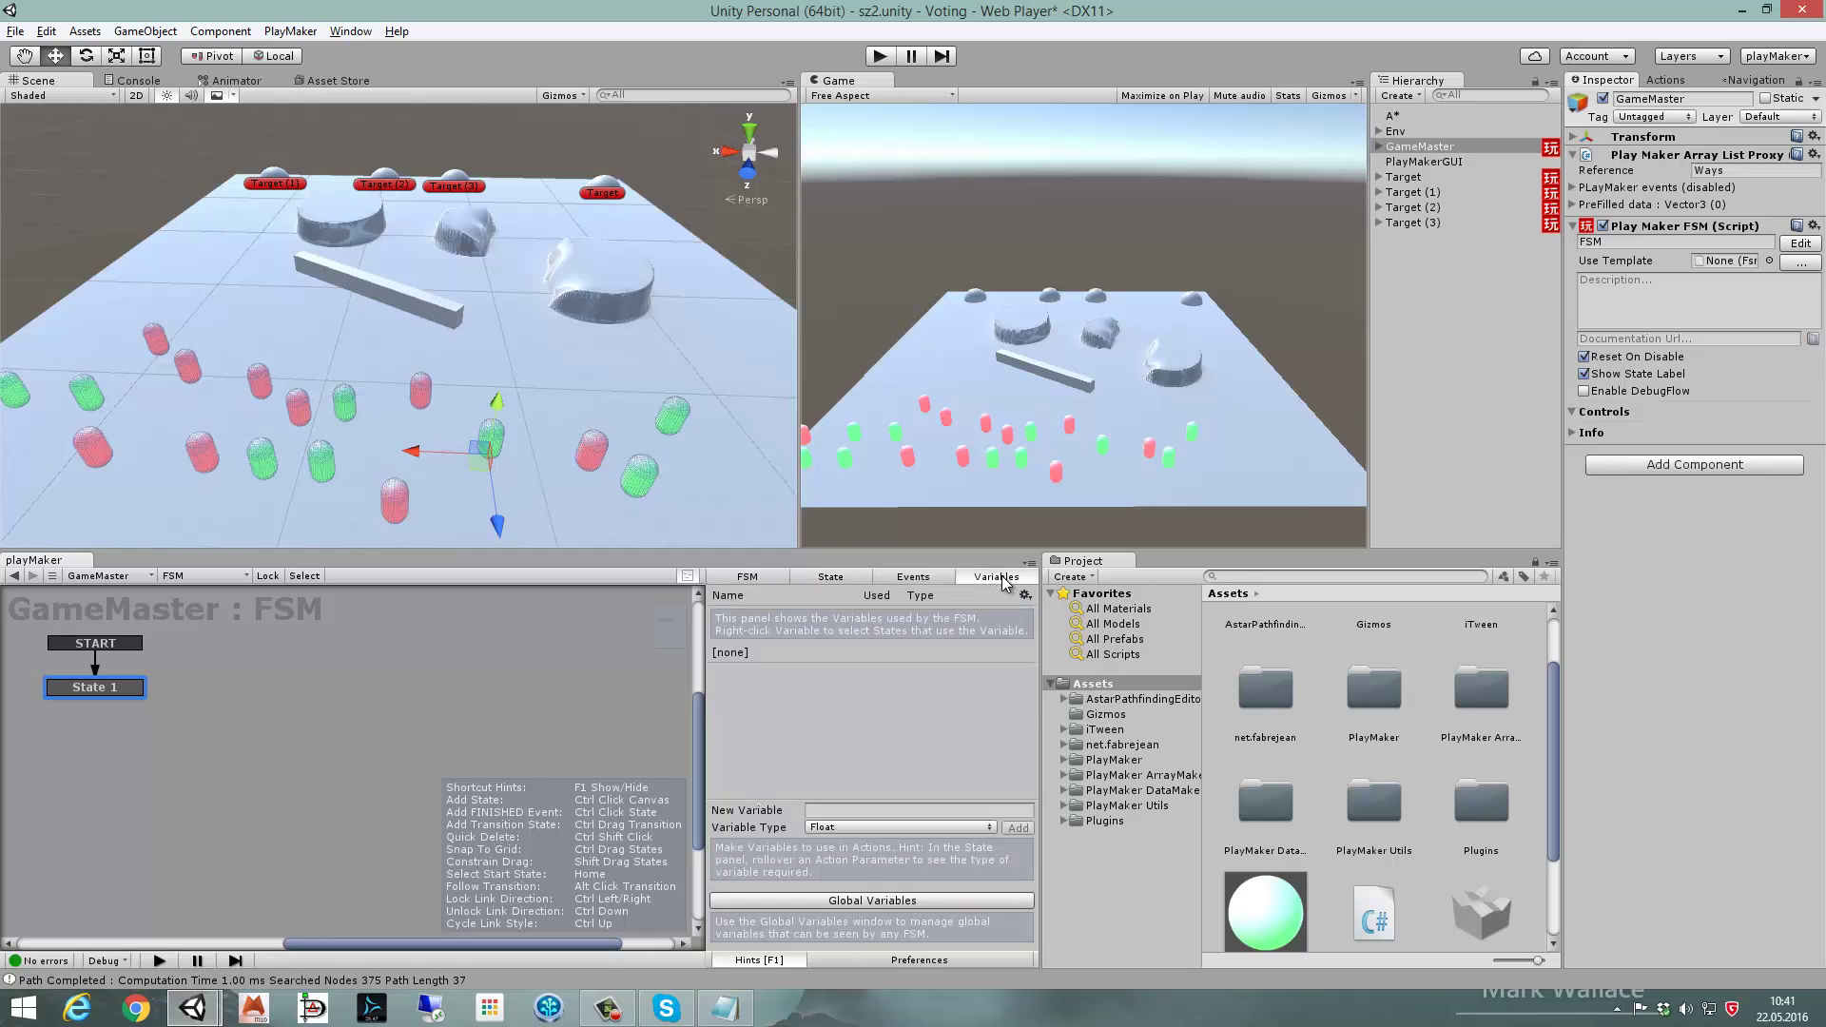
{"action": "left_click", "coordinate": [932, 902]}
{"action": "left_click_drag", "start_coordinate": [537, 227], "coordinate": [970, 449]}
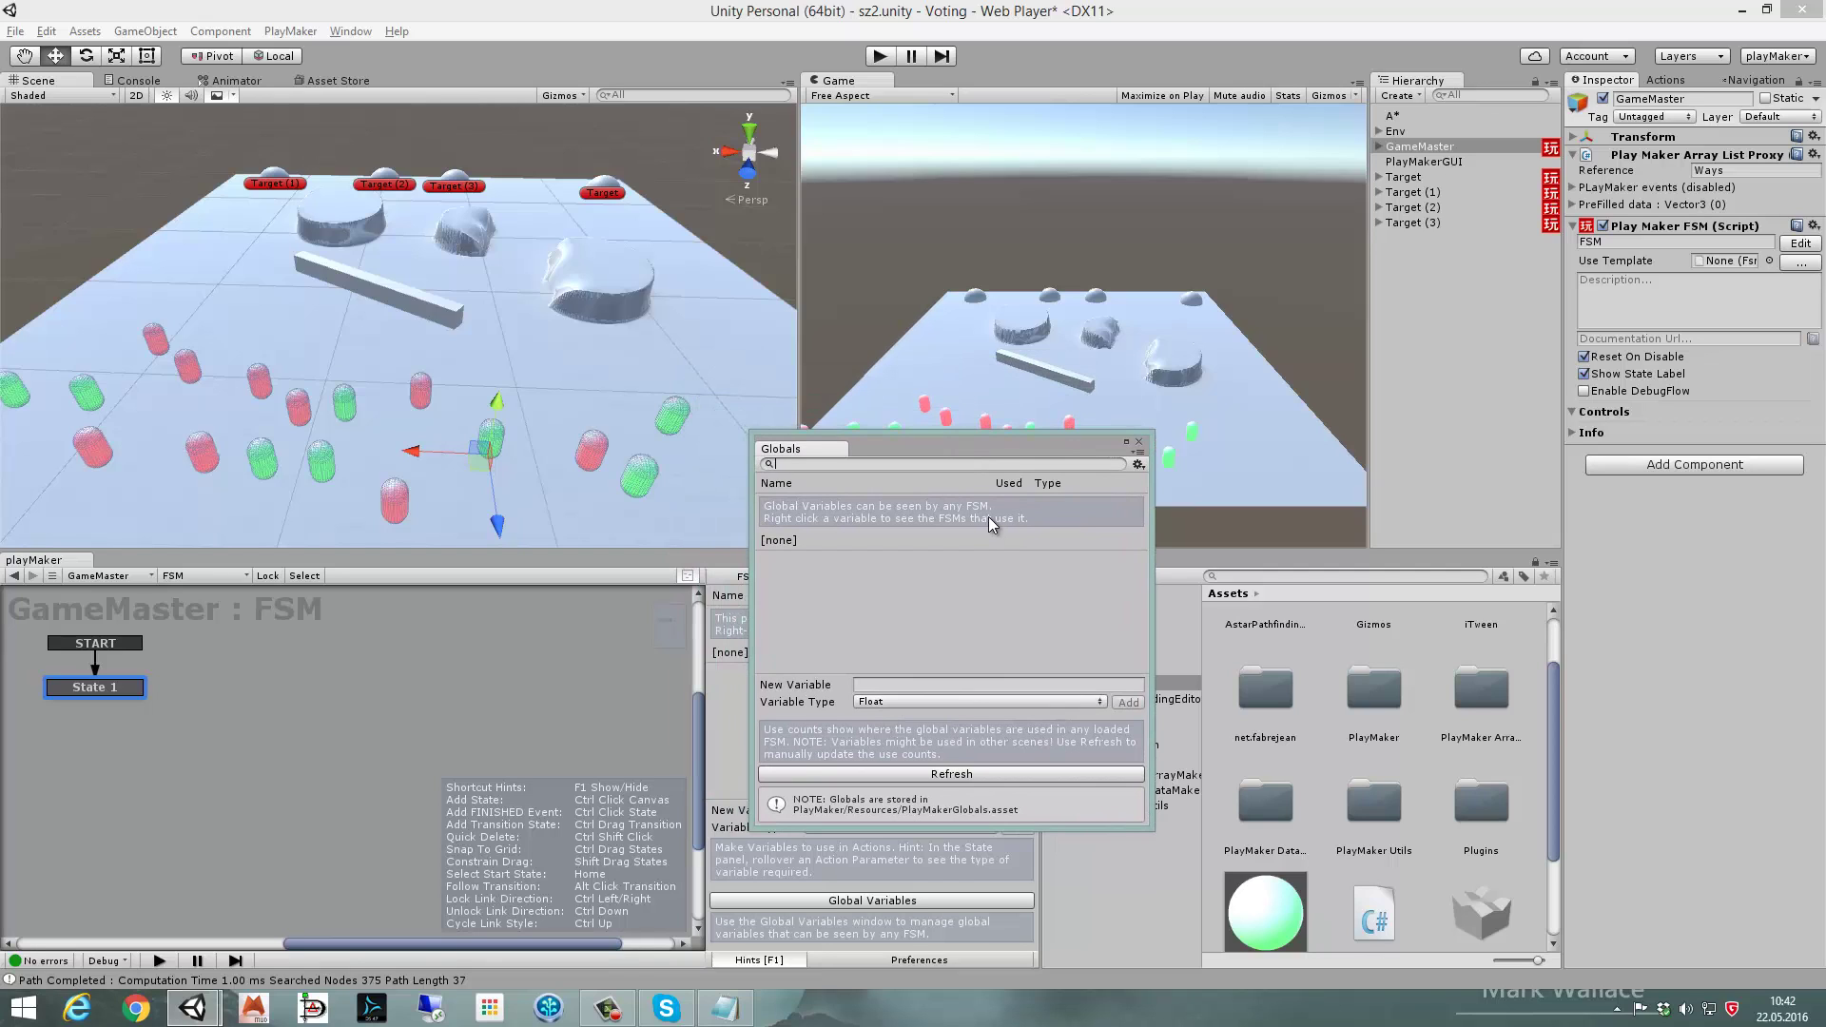
- Create an Int global variable named T1Counter
{"action": "left_click", "coordinate": [916, 700]}
{"action": "left_click", "coordinate": [918, 739]}
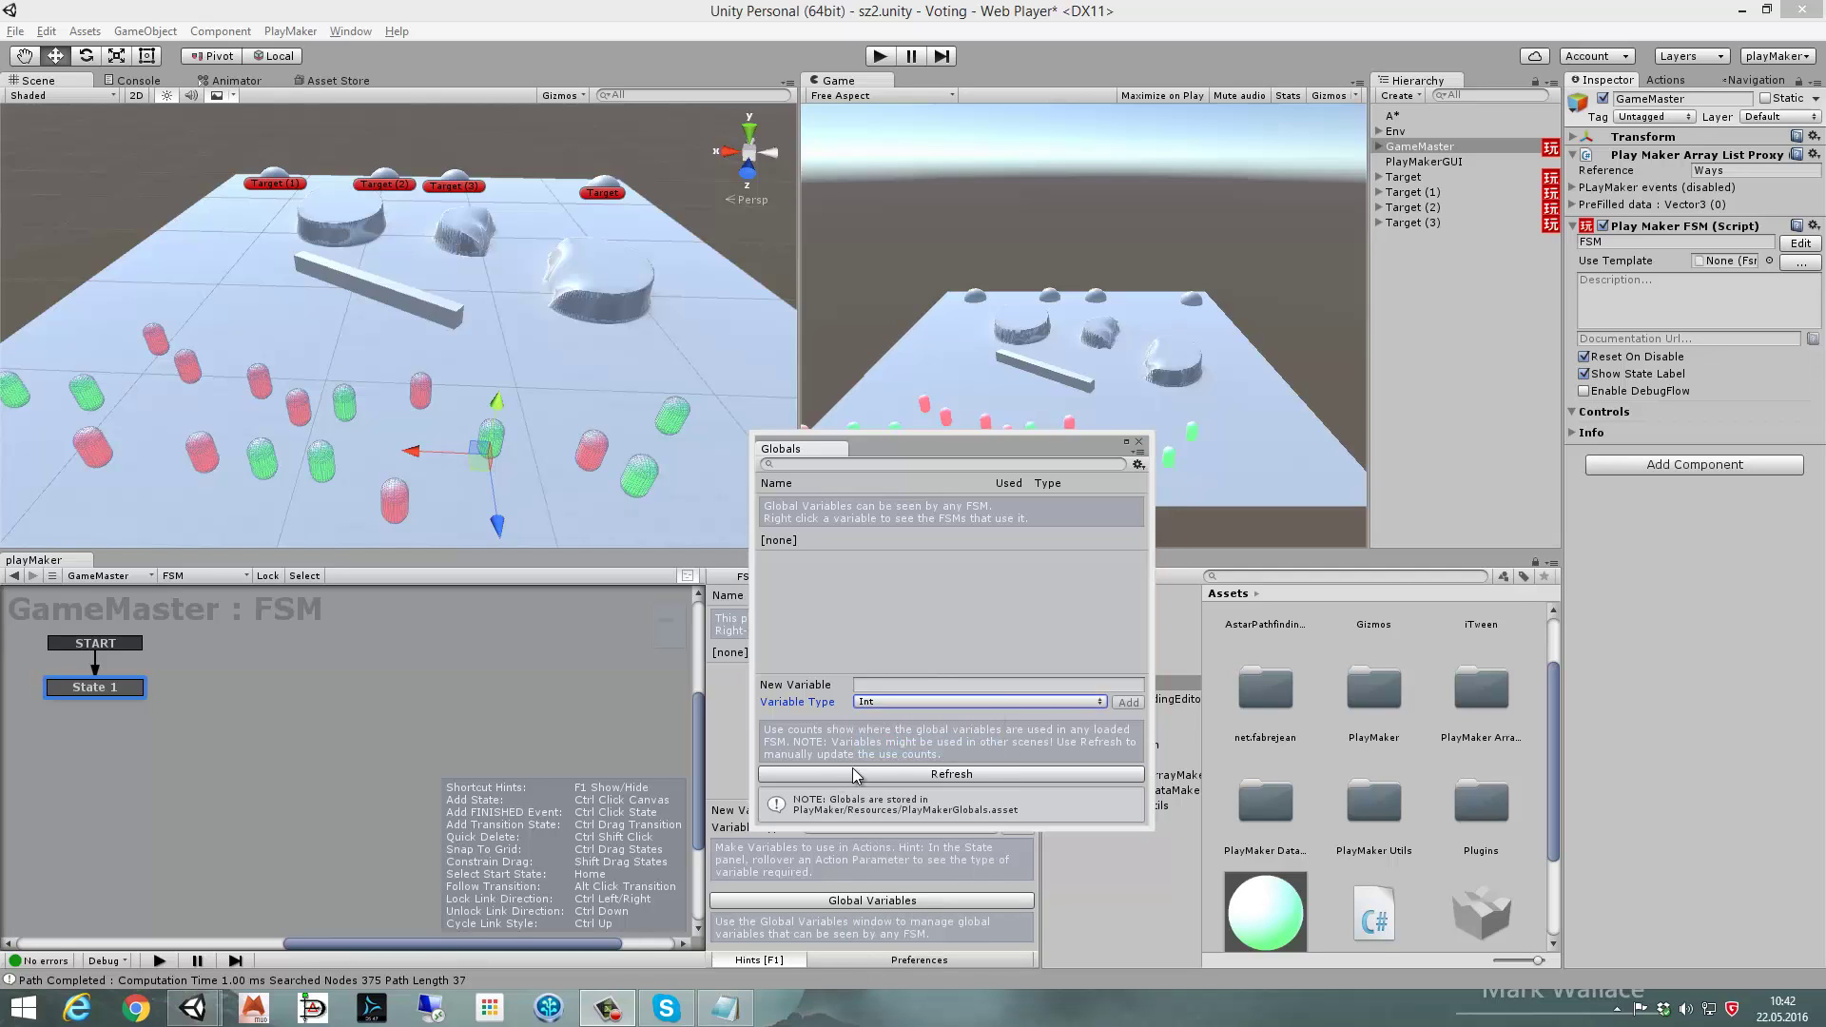
{"action": "left_click", "coordinate": [873, 684]}
{"action": "type", "text": "T1"}
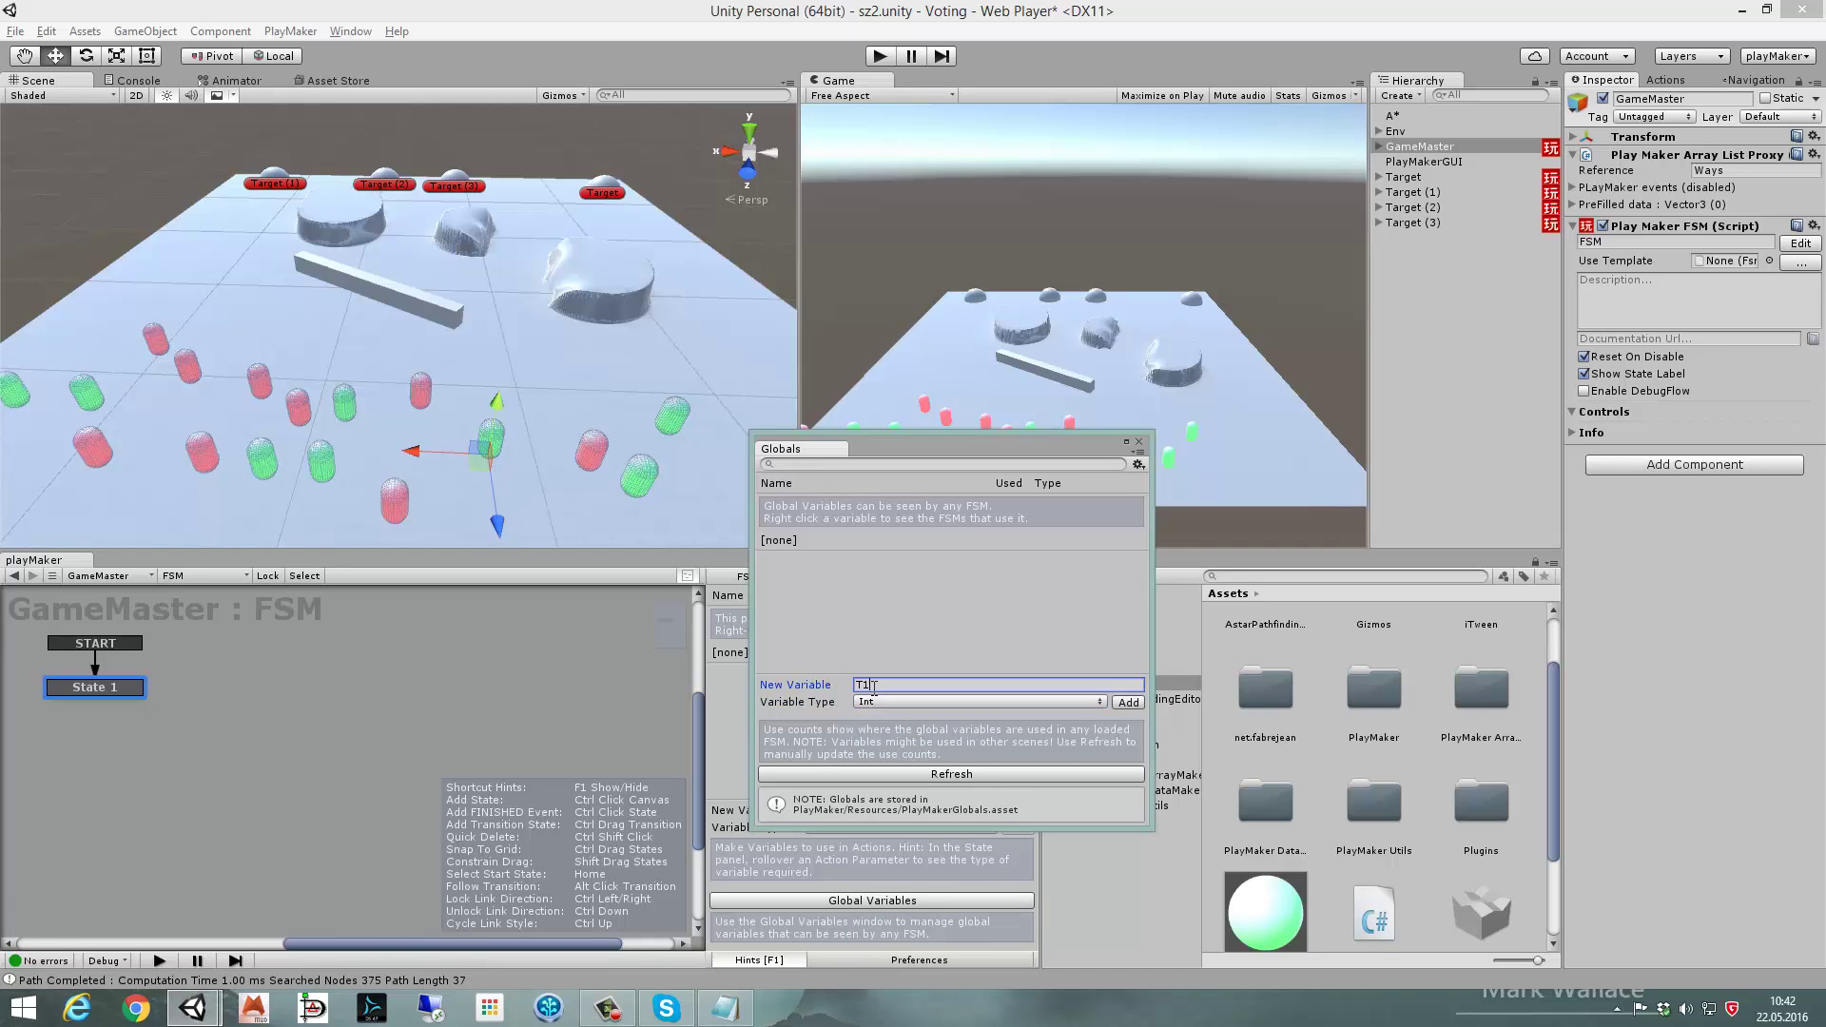
{"action": "type", "text": "00unter"}
{"action": "double_click", "coordinate": [873, 684]}
{"action": "left_click", "coordinate": [1130, 704]}
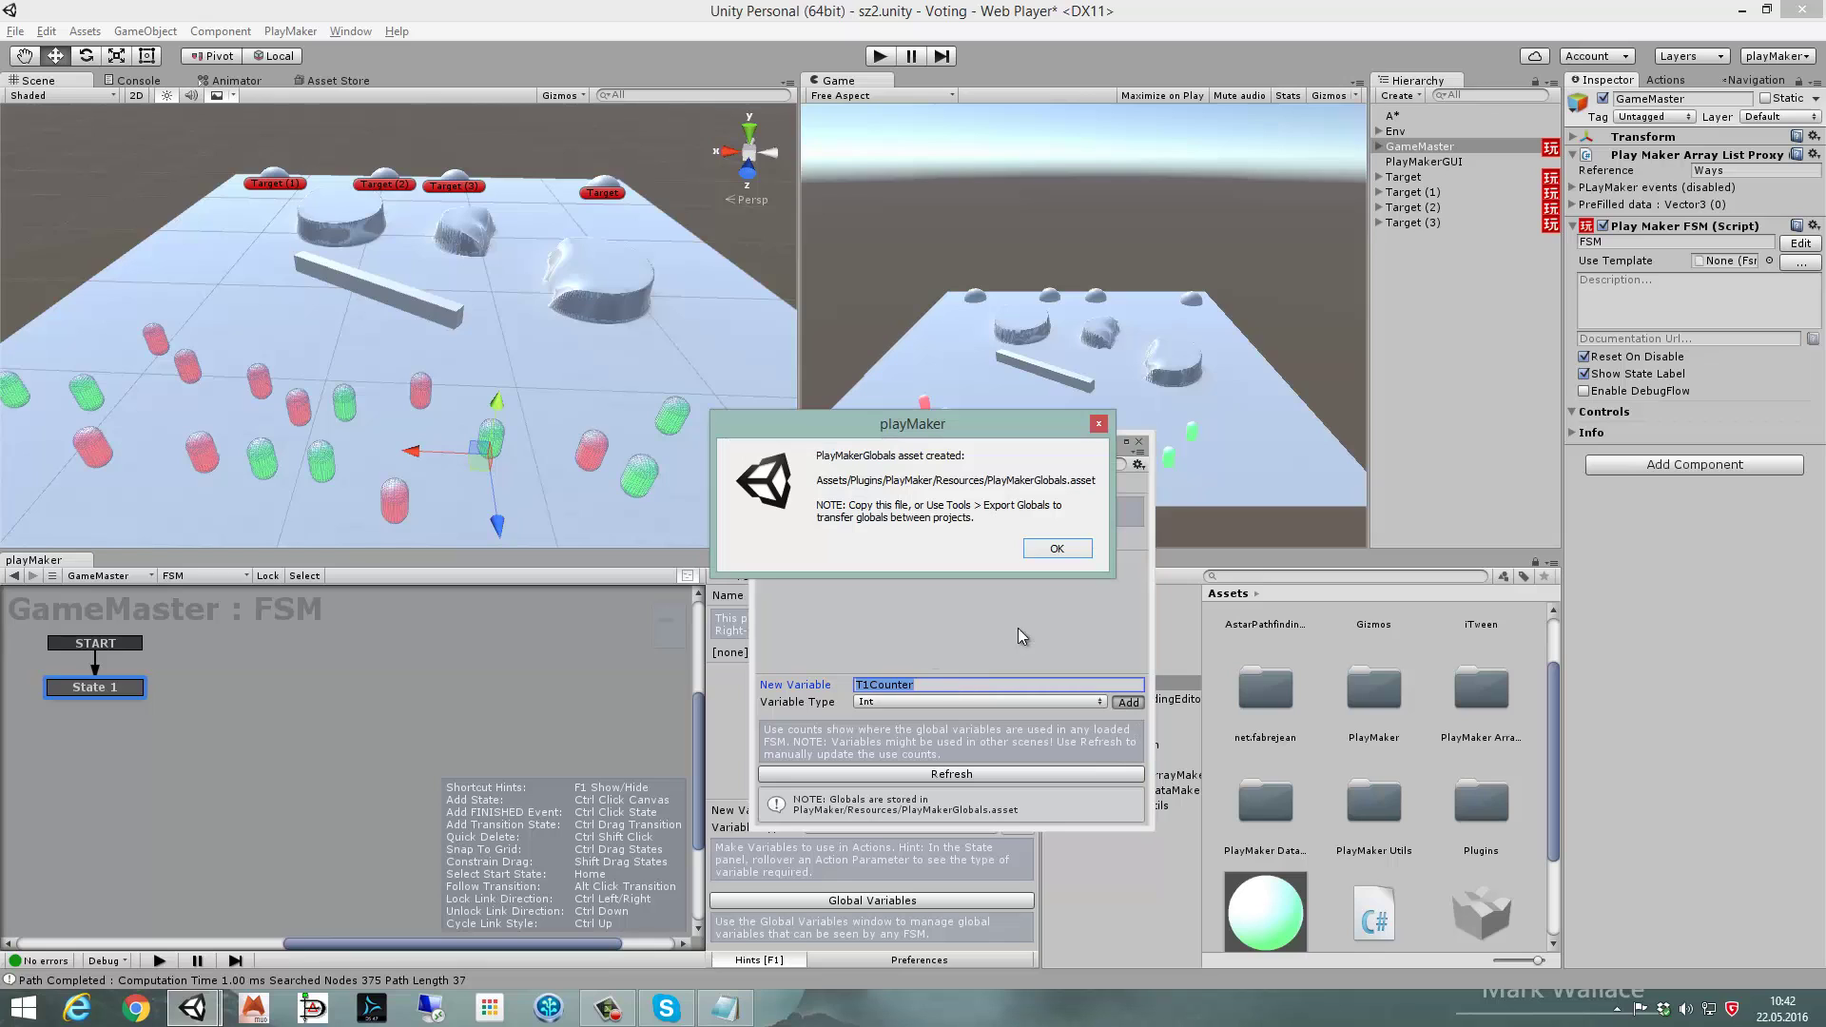
{"action": "left_click", "coordinate": [1079, 549]}
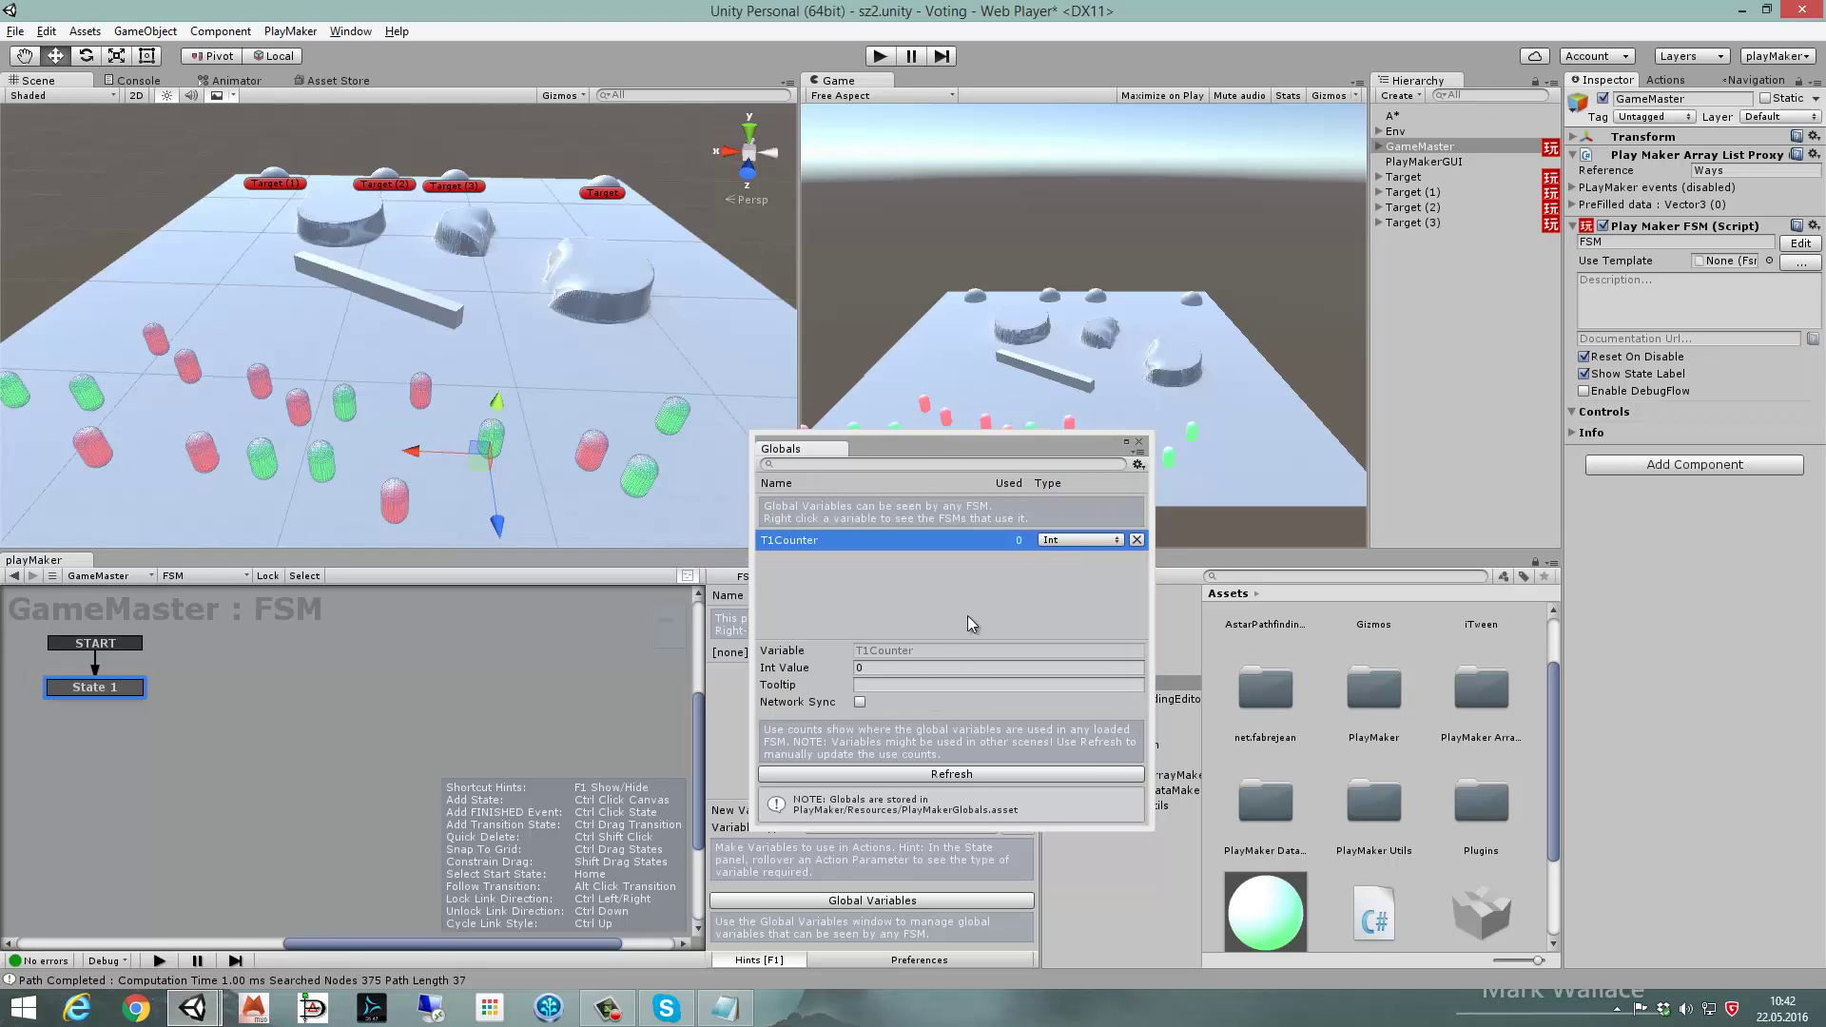
- Add Int globals T2Counter and T3Counter by changing the digit in the name
{"action": "left_click", "coordinate": [972, 618]}
{"action": "left_click", "coordinate": [864, 662]}
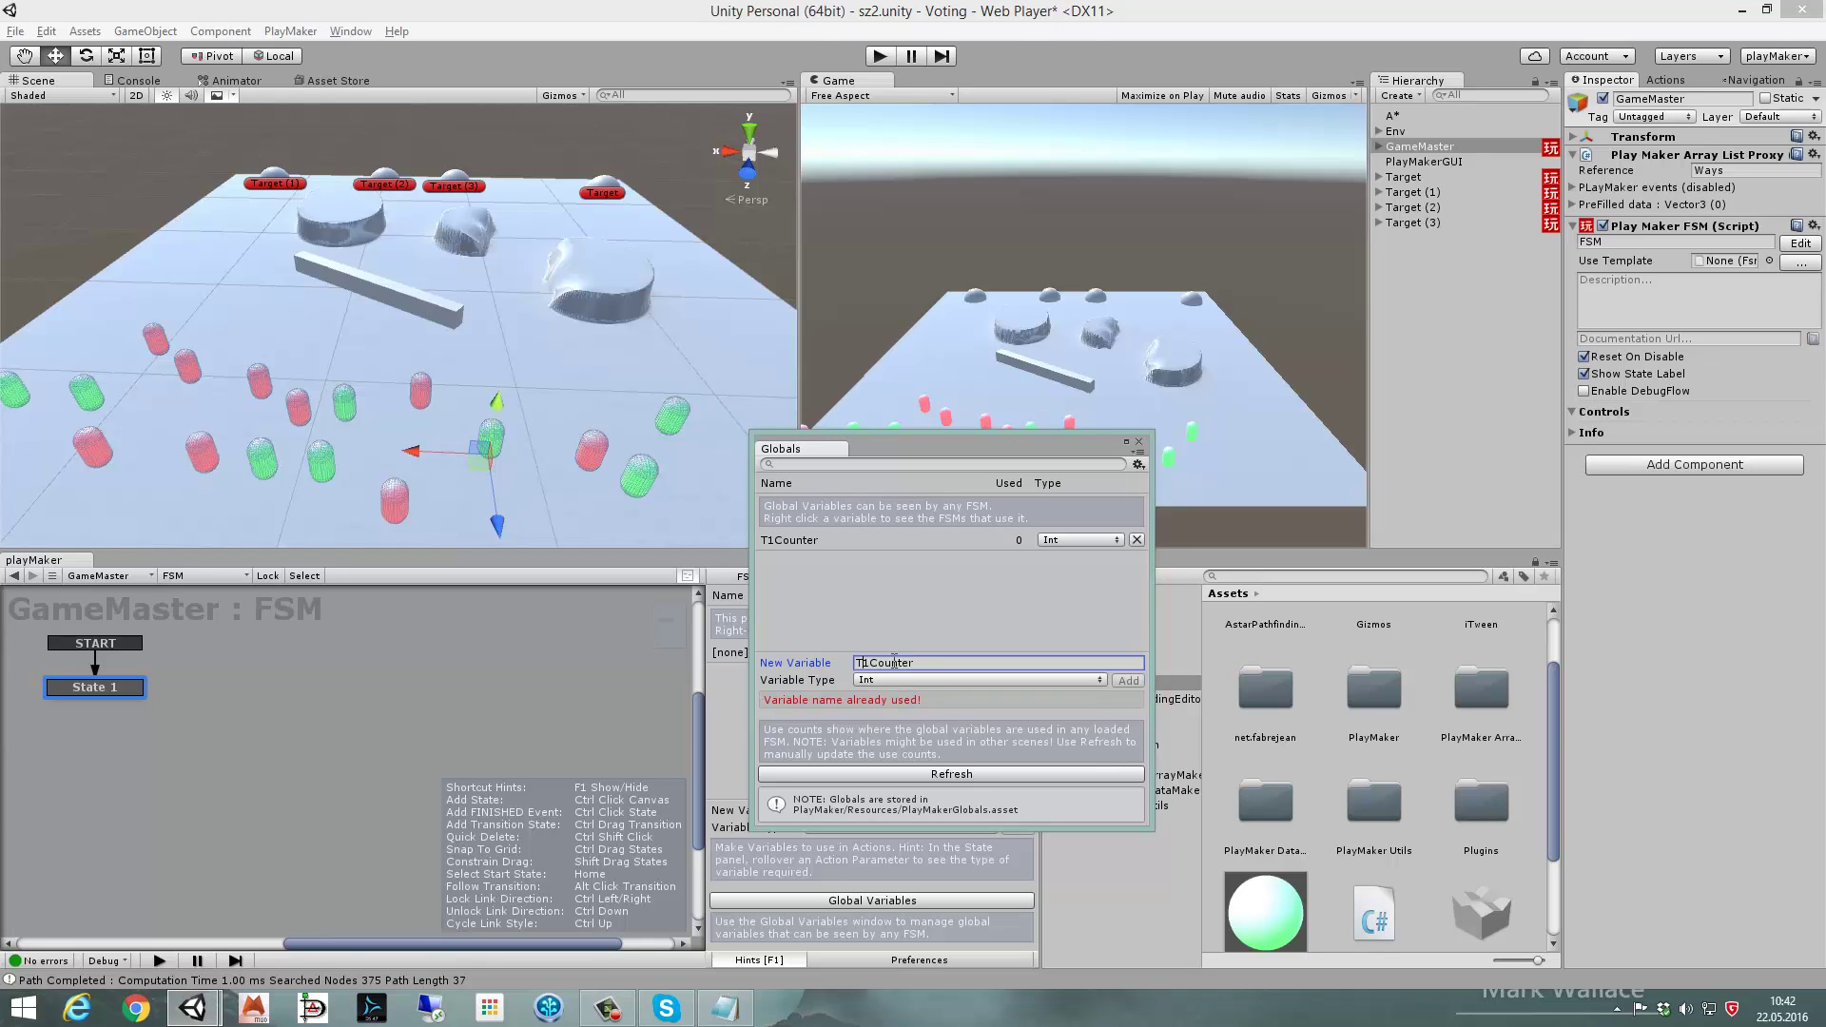
{"action": "key", "text": "Delete"}
{"action": "type", "text": "2"}
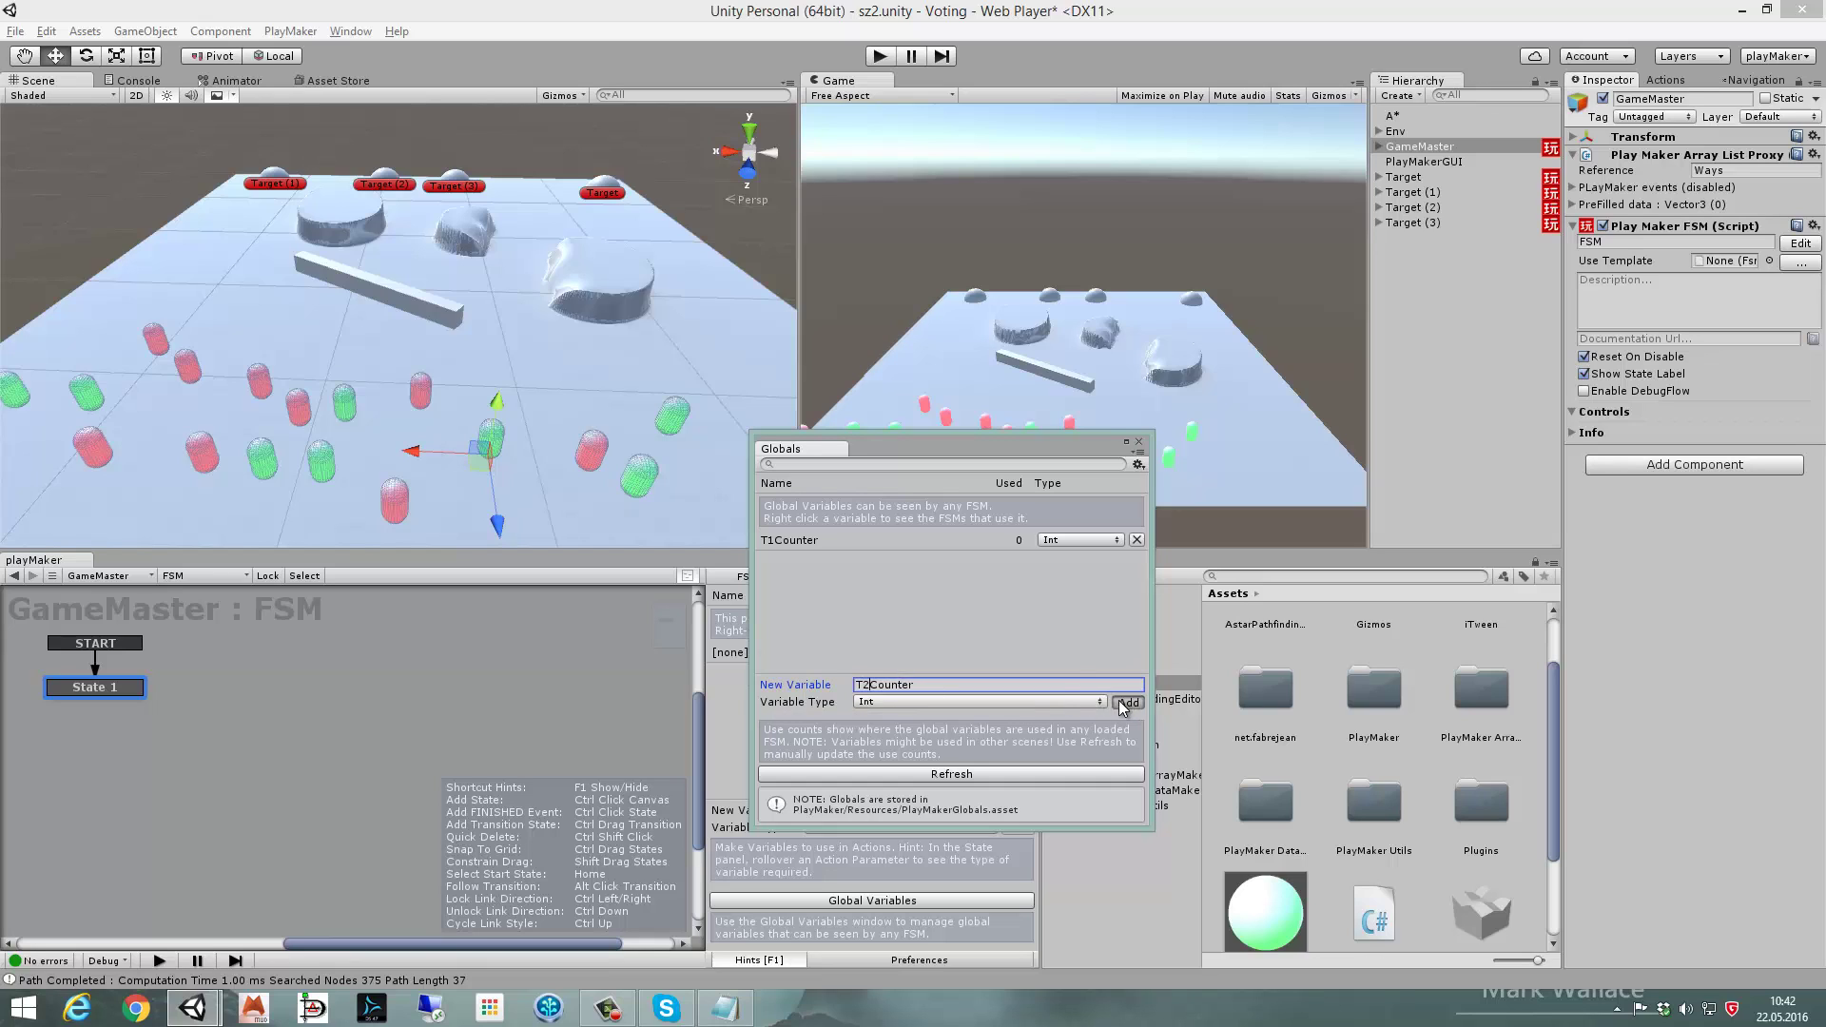
{"action": "left_click", "coordinate": [1128, 680]}
{"action": "left_click", "coordinate": [886, 628]}
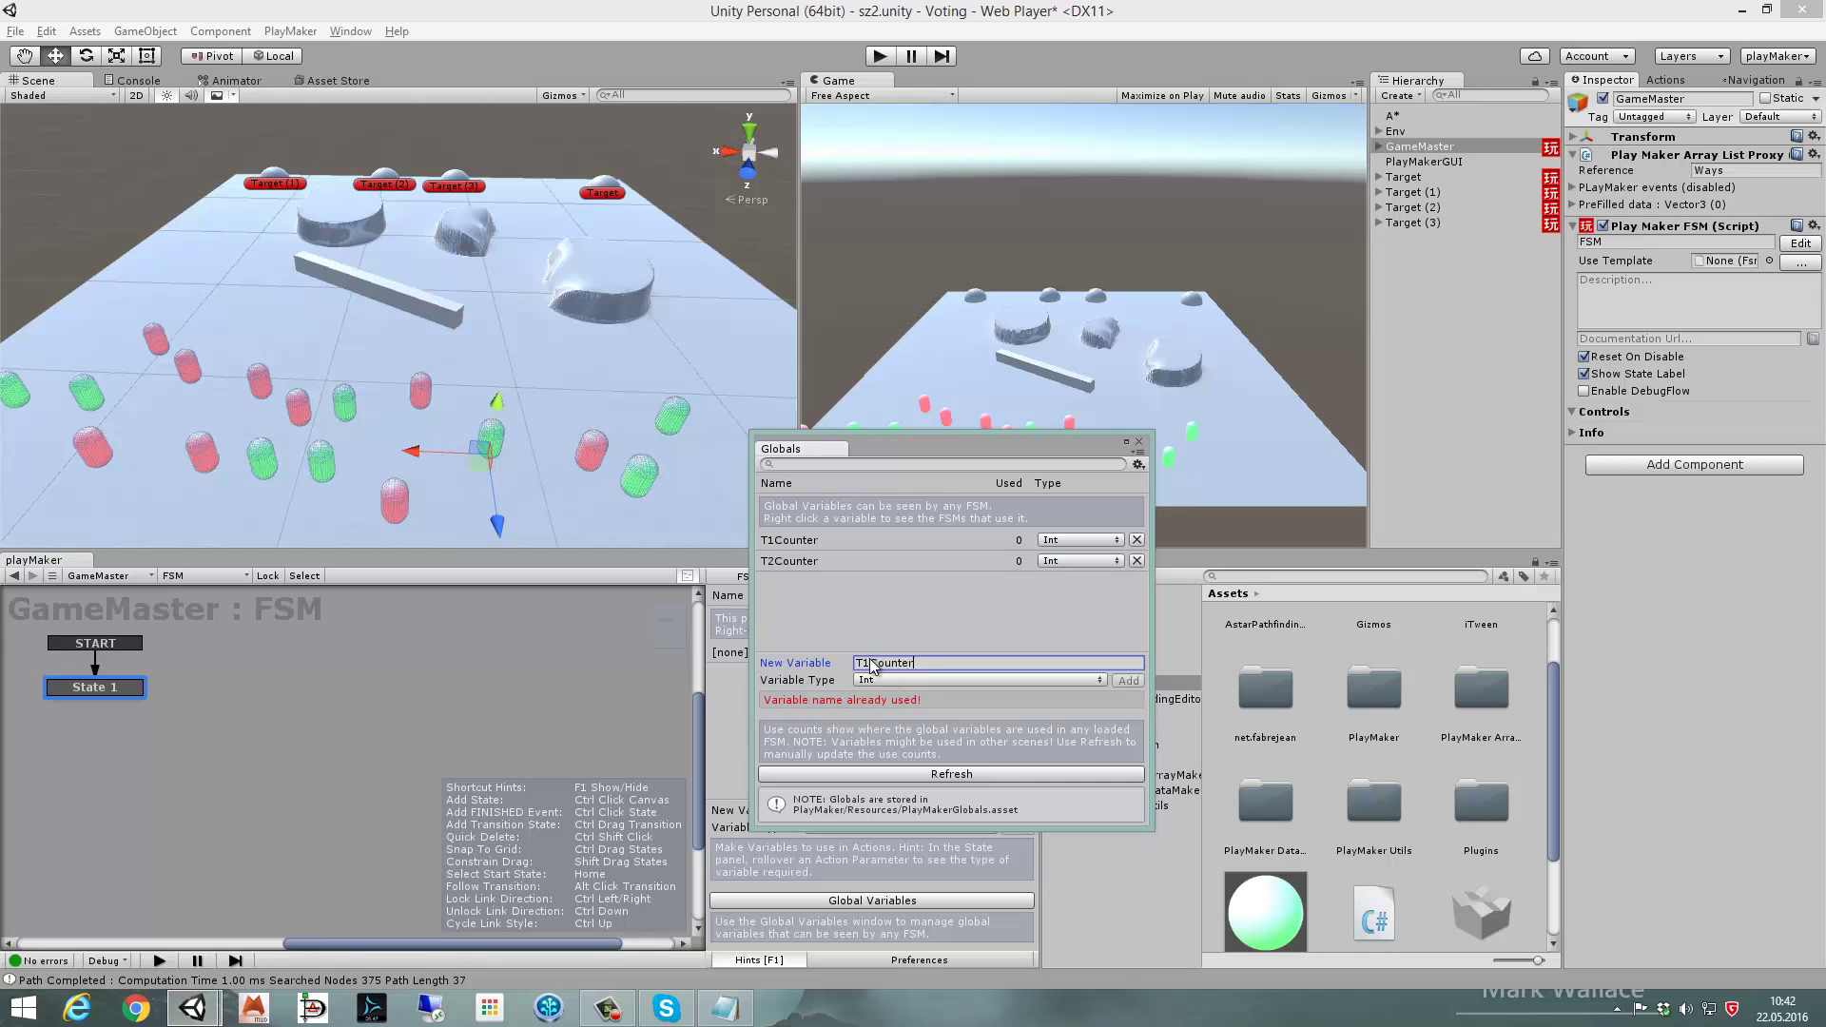
{"action": "left_click", "coordinate": [869, 663]}
{"action": "key", "text": "BackSpace"}
{"action": "type", "text": "3"}
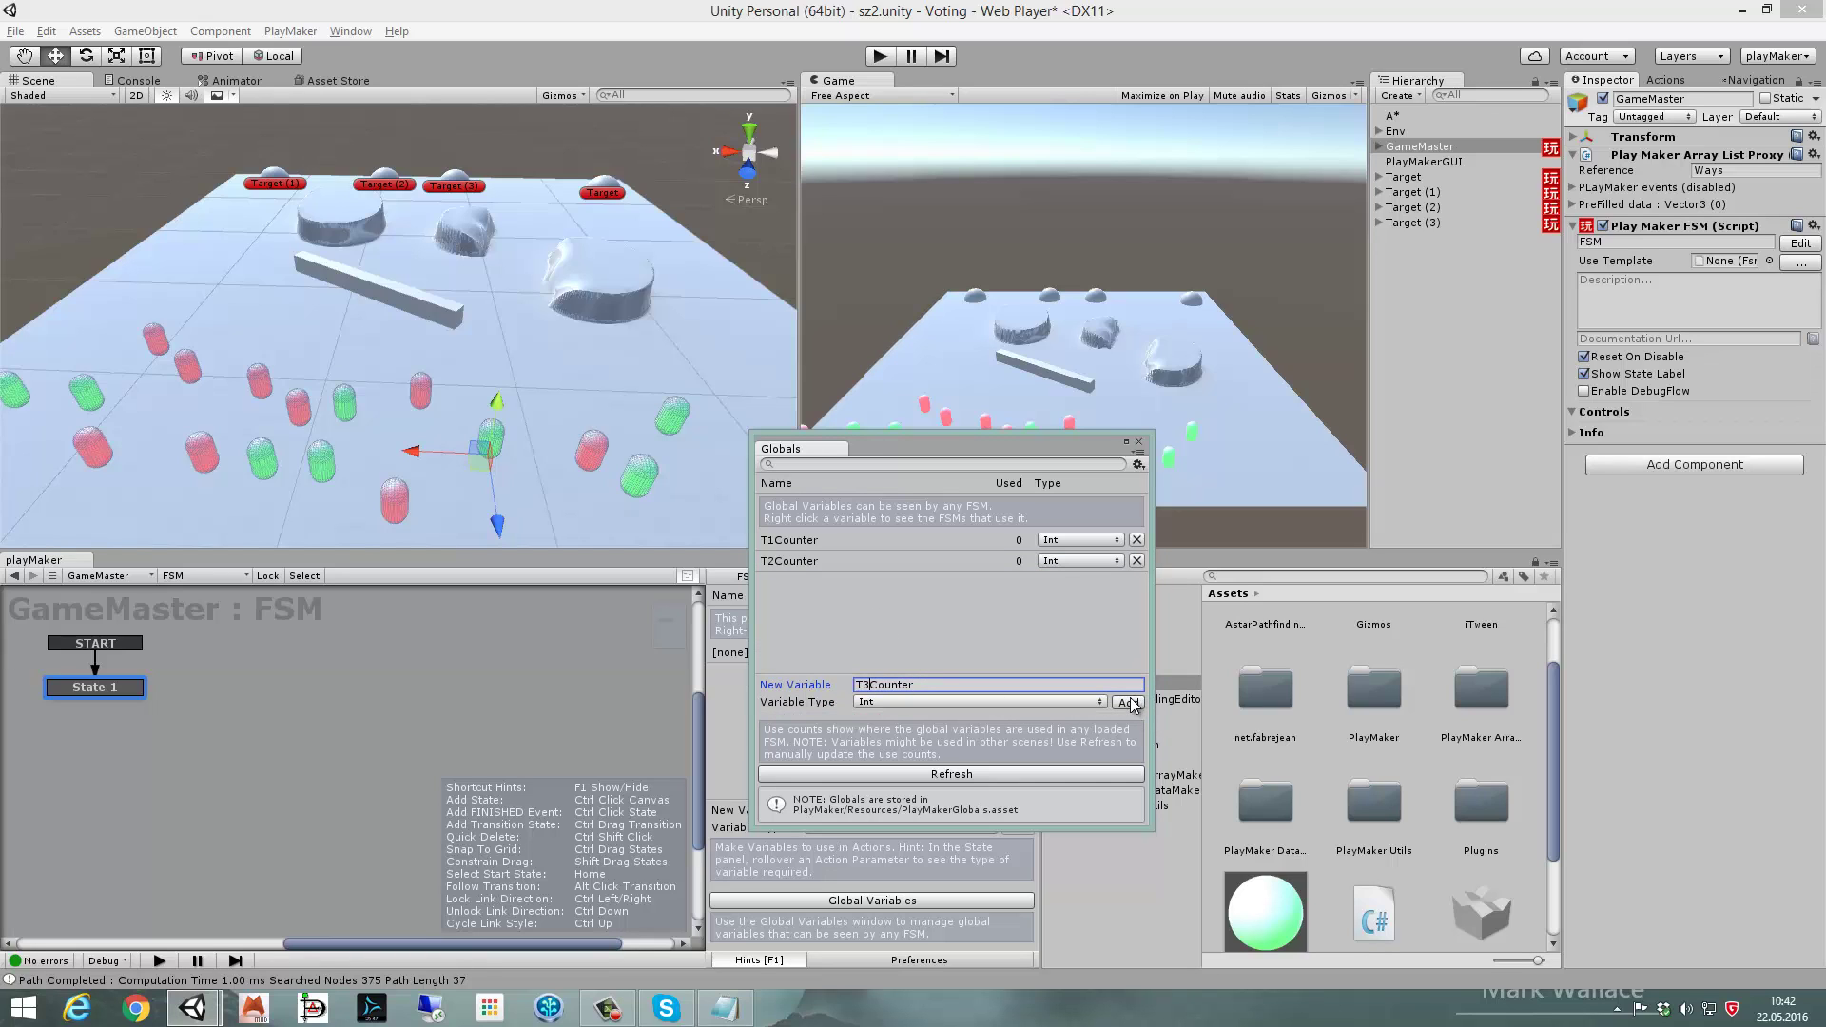
{"action": "left_click", "coordinate": [1129, 680]}
- Add the Int global T4Counter the same way
{"action": "left_click", "coordinate": [891, 625]}
{"action": "left_click", "coordinate": [875, 664]}
{"action": "type", "text": "1"}
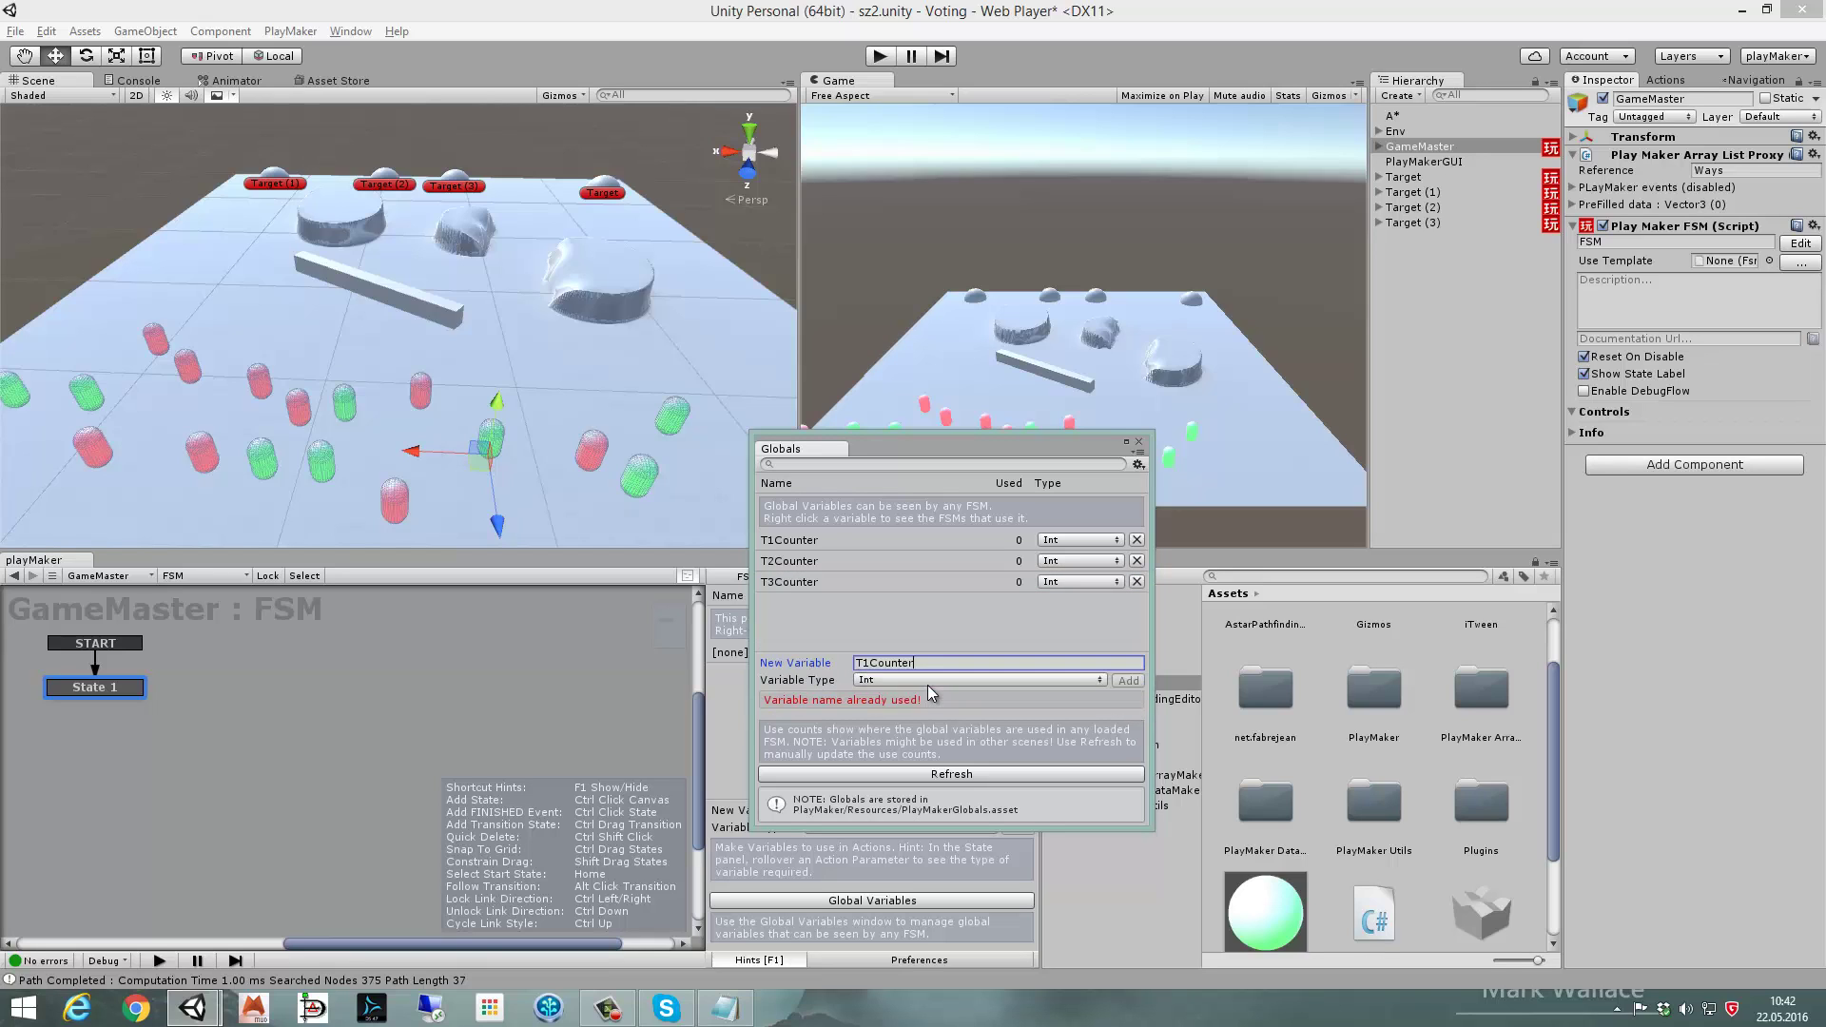
{"action": "left_click", "coordinate": [873, 664]}
{"action": "key", "text": "BackSpace"}
{"action": "type", "text": "4"}
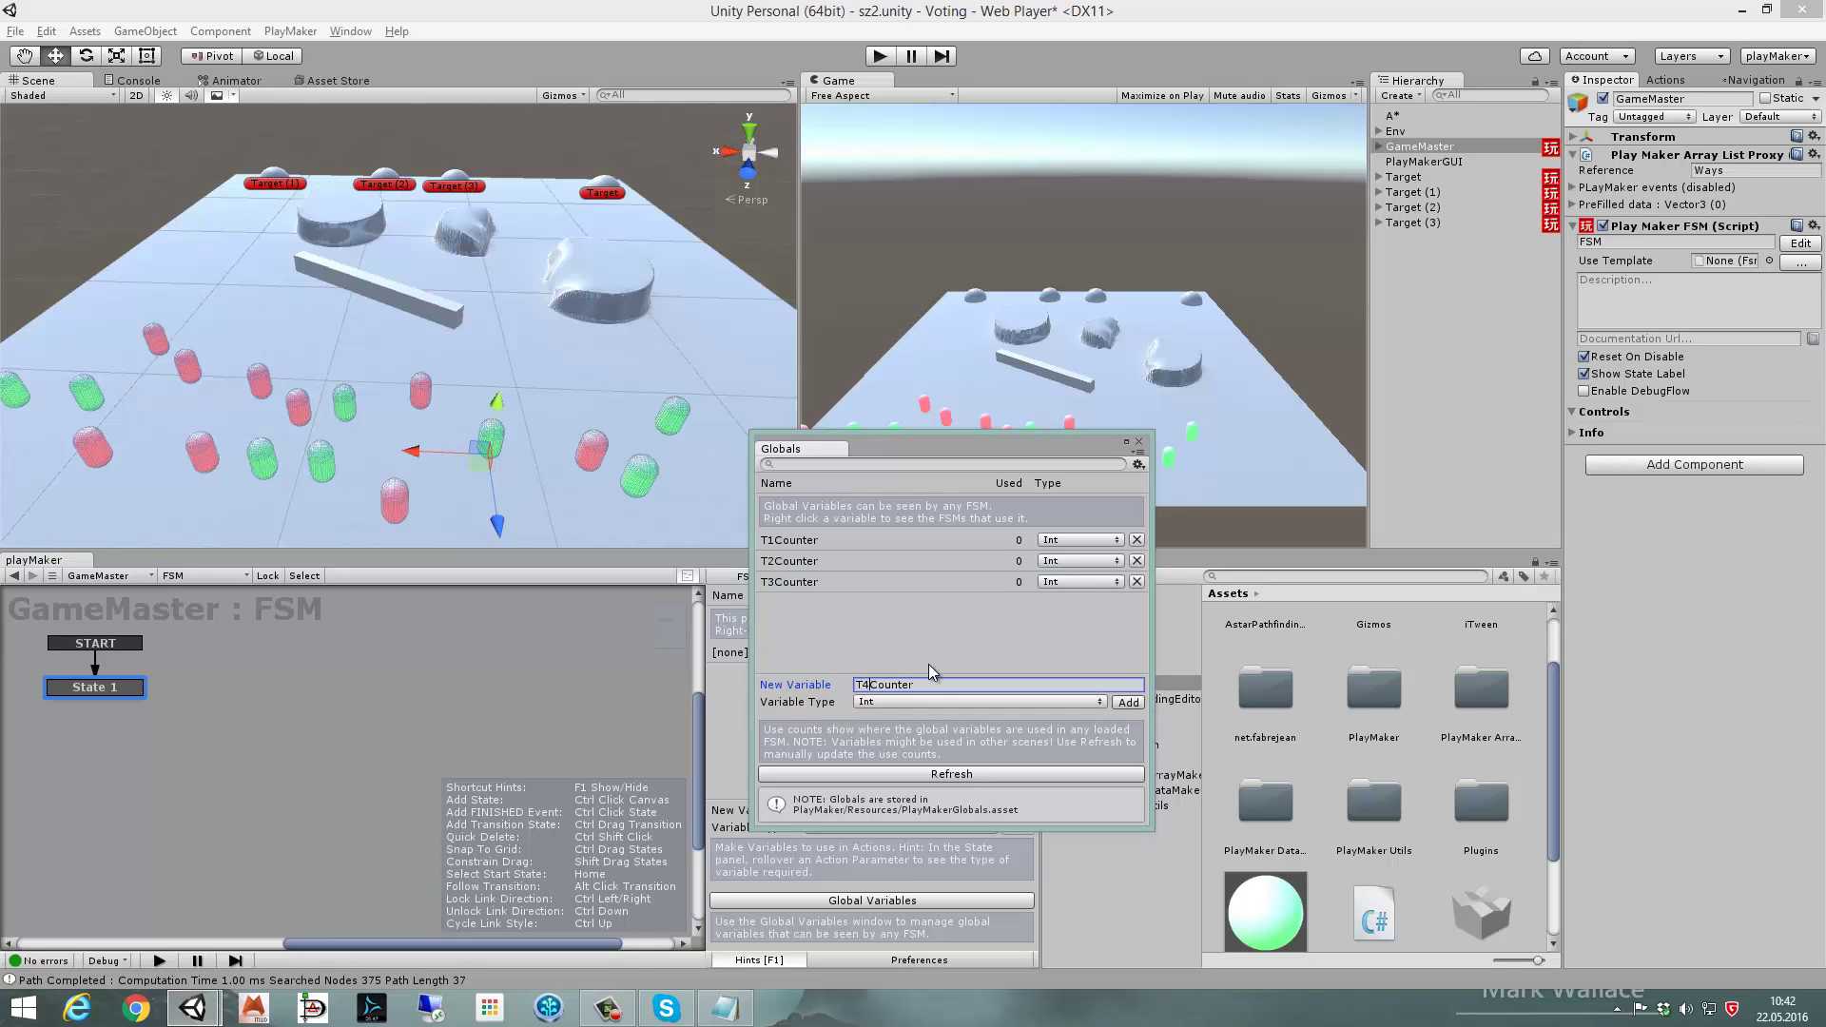
{"action": "left_click", "coordinate": [1126, 702]}
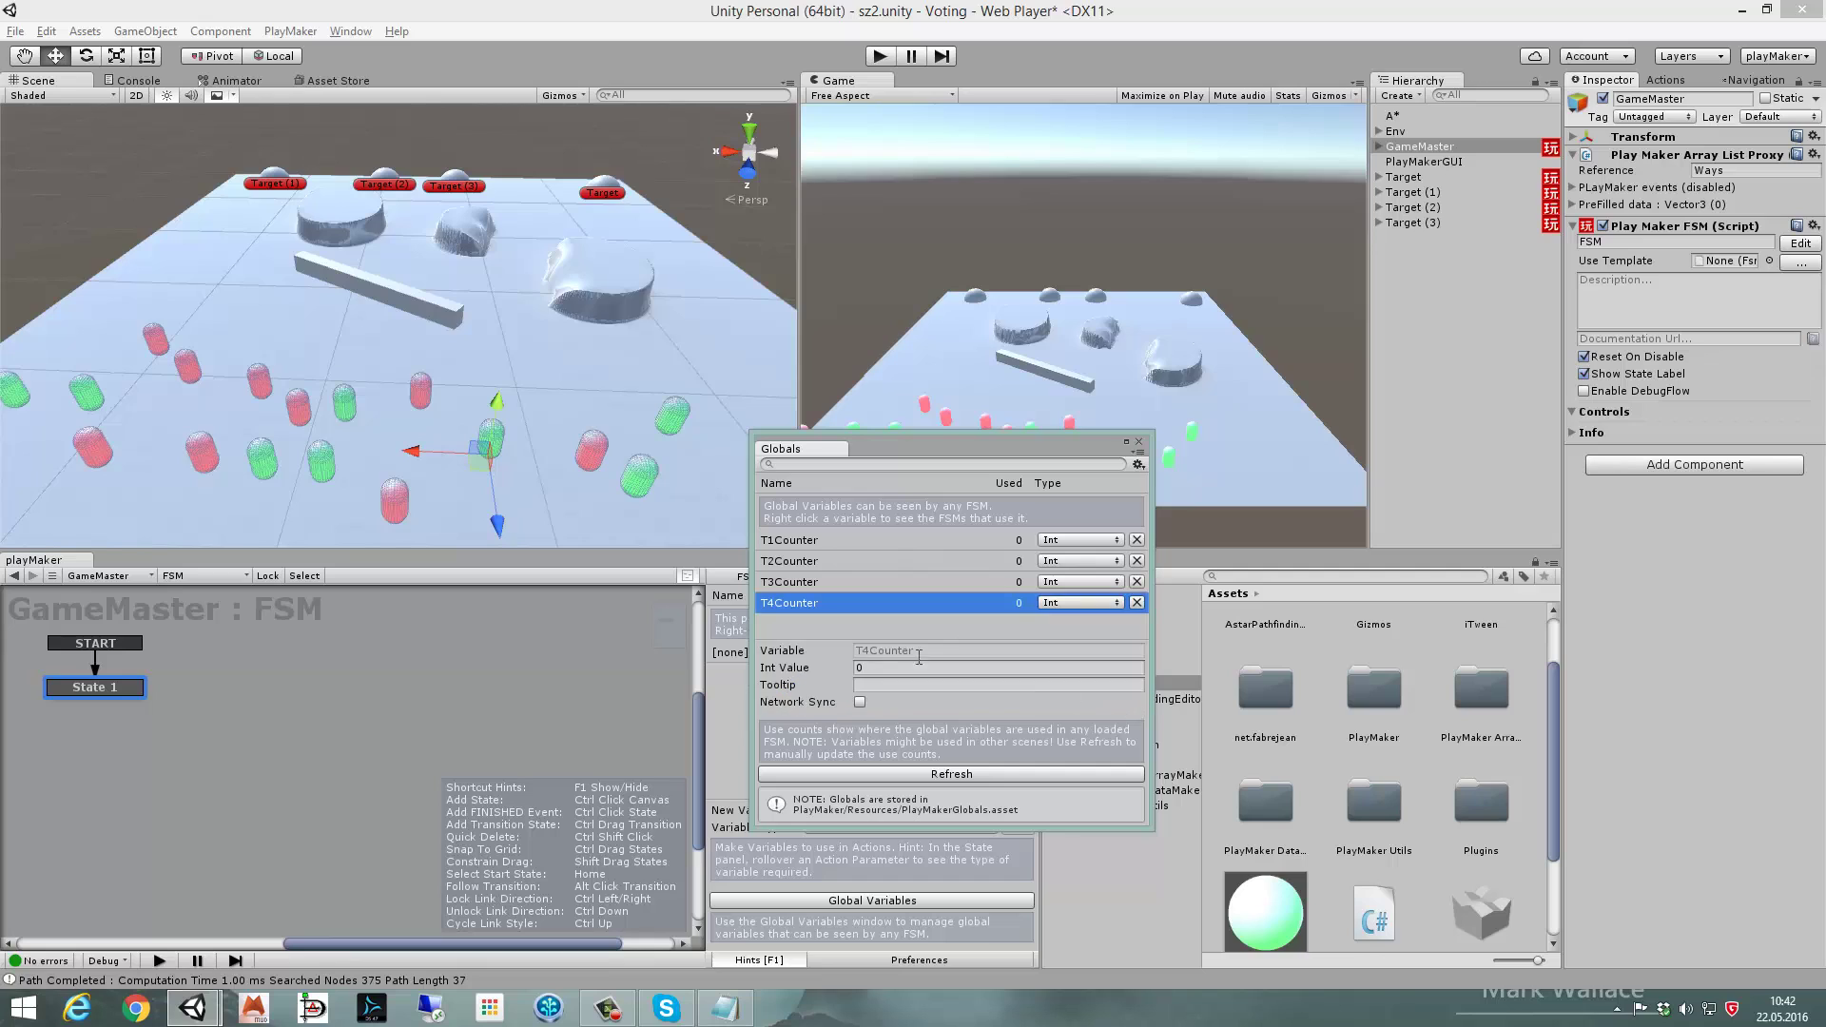
{"action": "left_click", "coordinate": [876, 633]}
{"action": "left_click", "coordinate": [918, 684]}
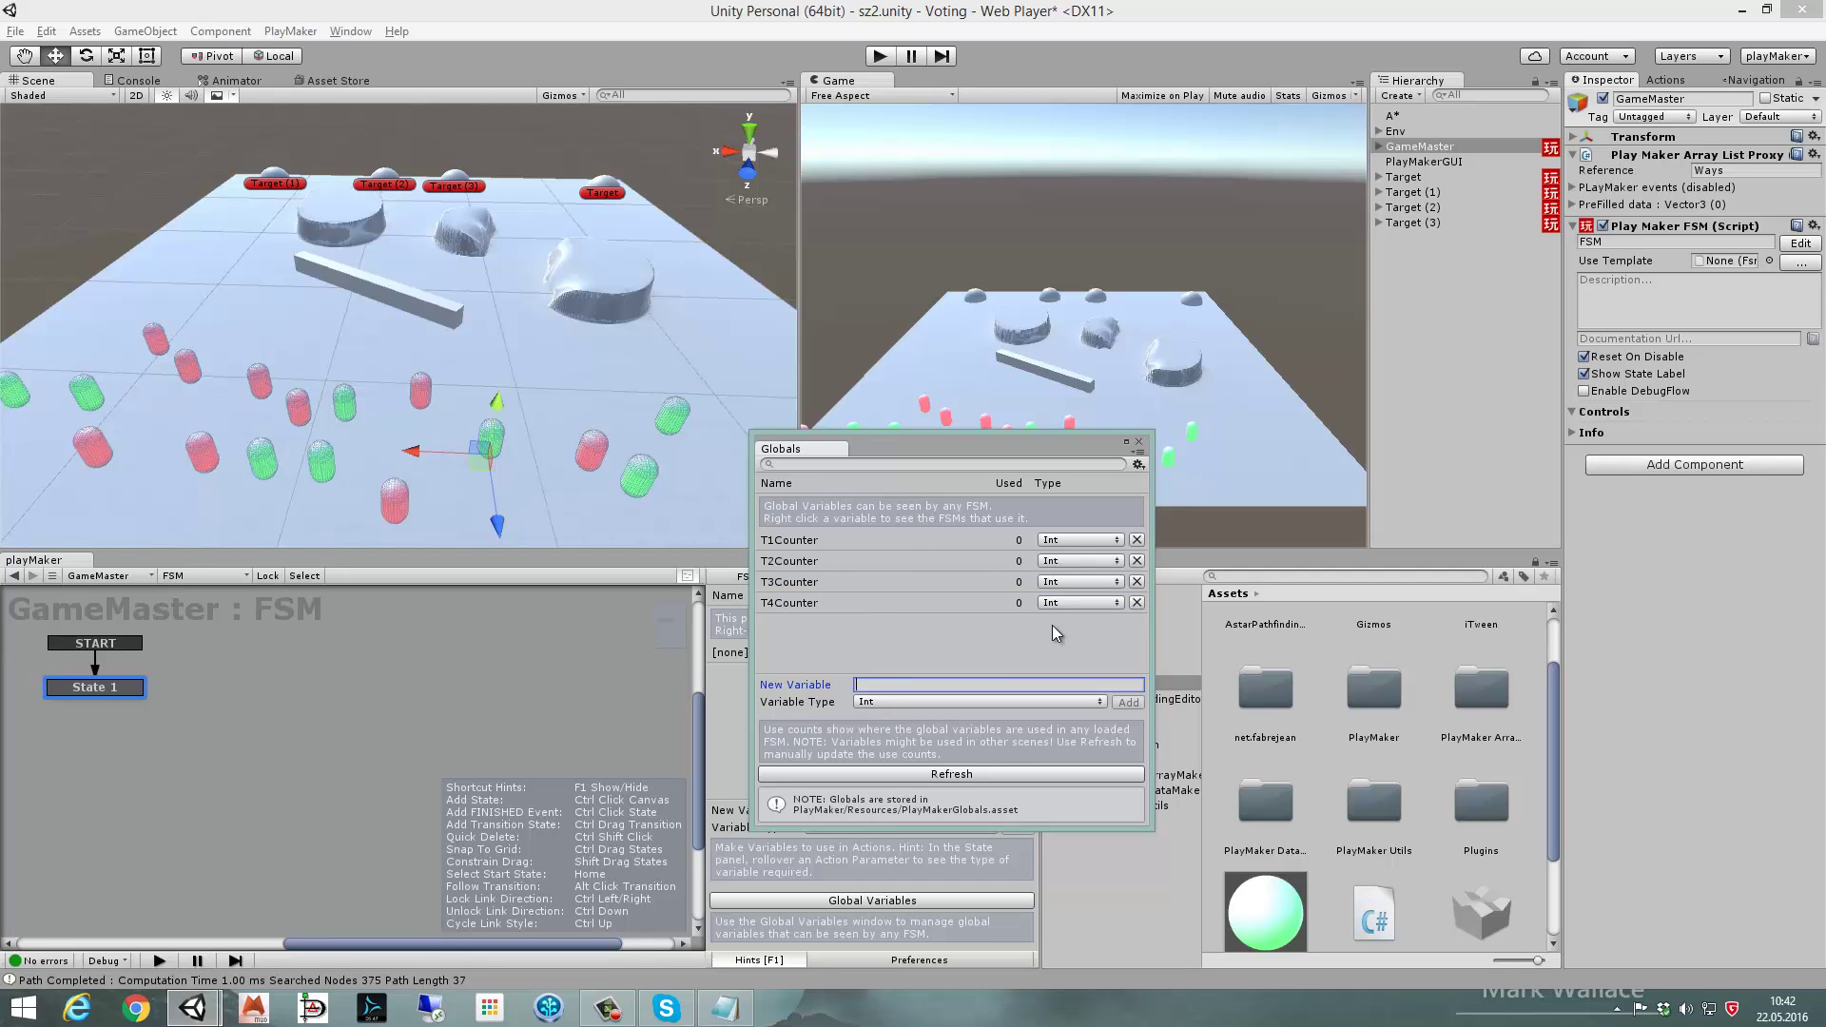
- Add an Int global variable named T1uT2
{"action": "type", "text": "T"}
{"action": "type", "text": "1"}
{"action": "type", "text": "u"}
{"action": "type", "text": "R"}
{"action": "key", "text": "BackSpace"}
{"action": "type", "text": "T2"}
{"action": "left_click", "coordinate": [1127, 702]}
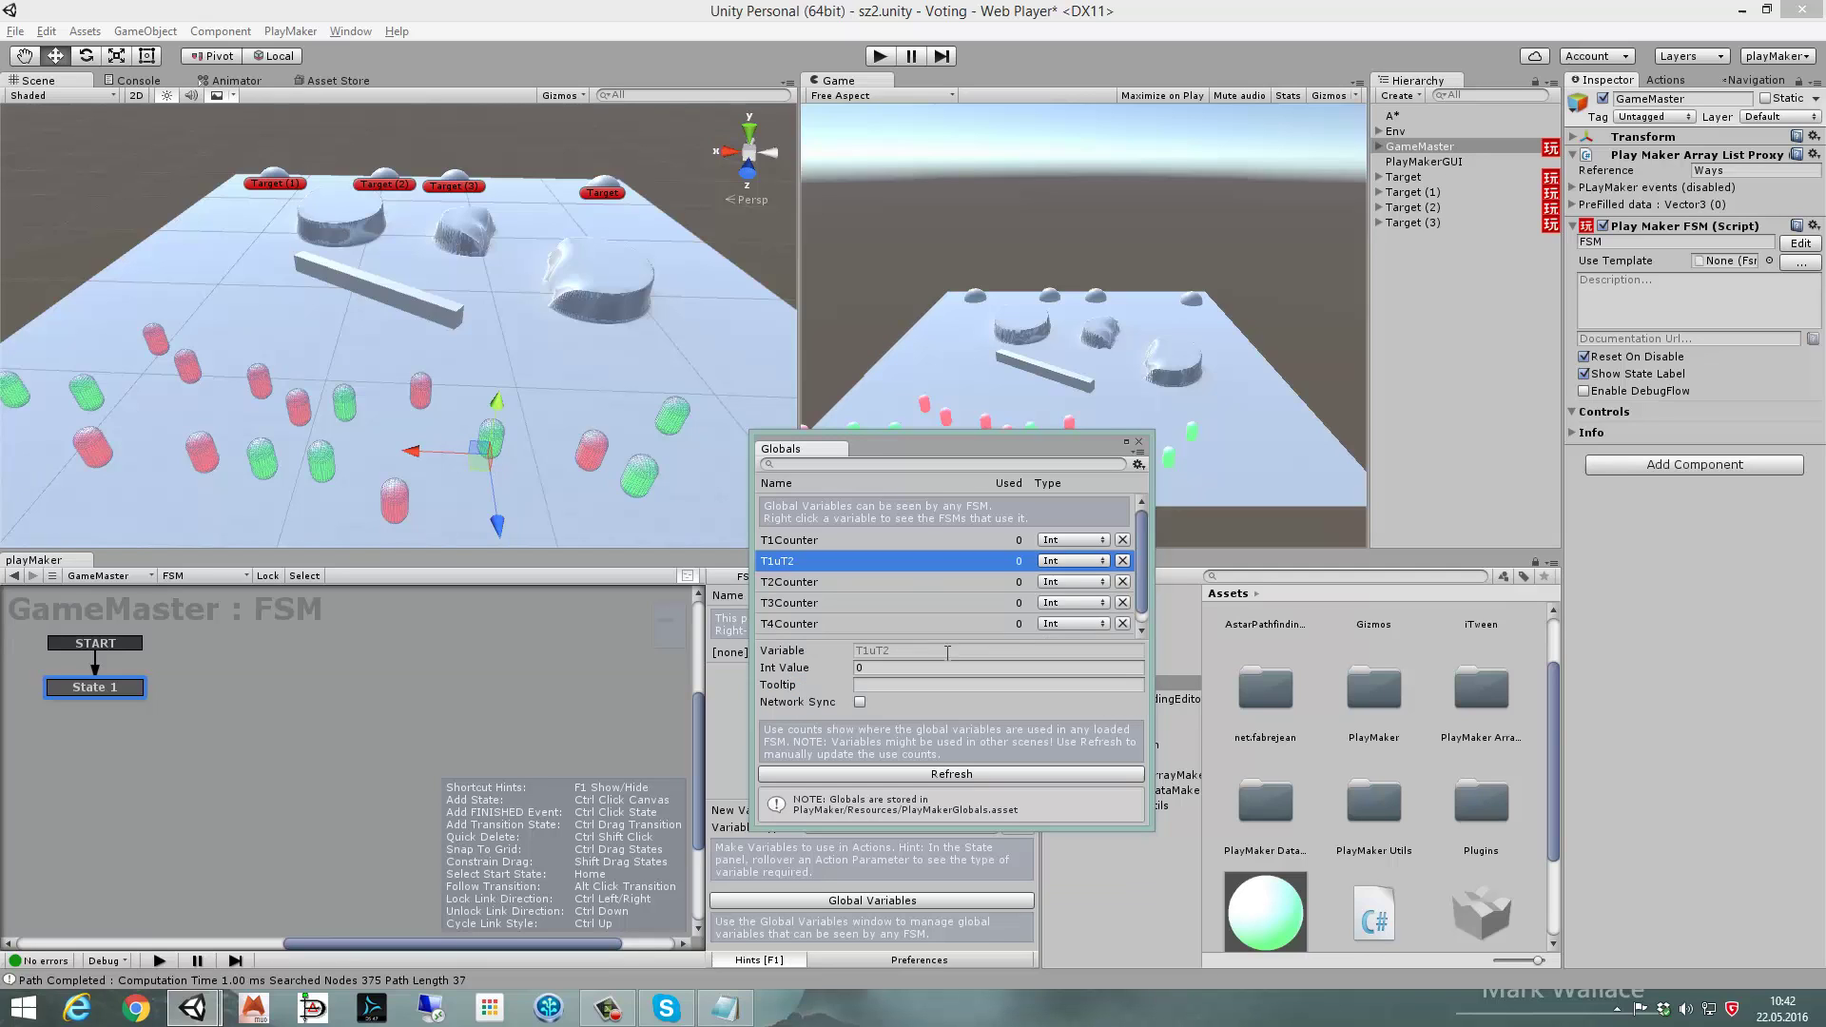
- Add an Int global variable named T2u3
{"action": "left_click", "coordinate": [879, 623]}
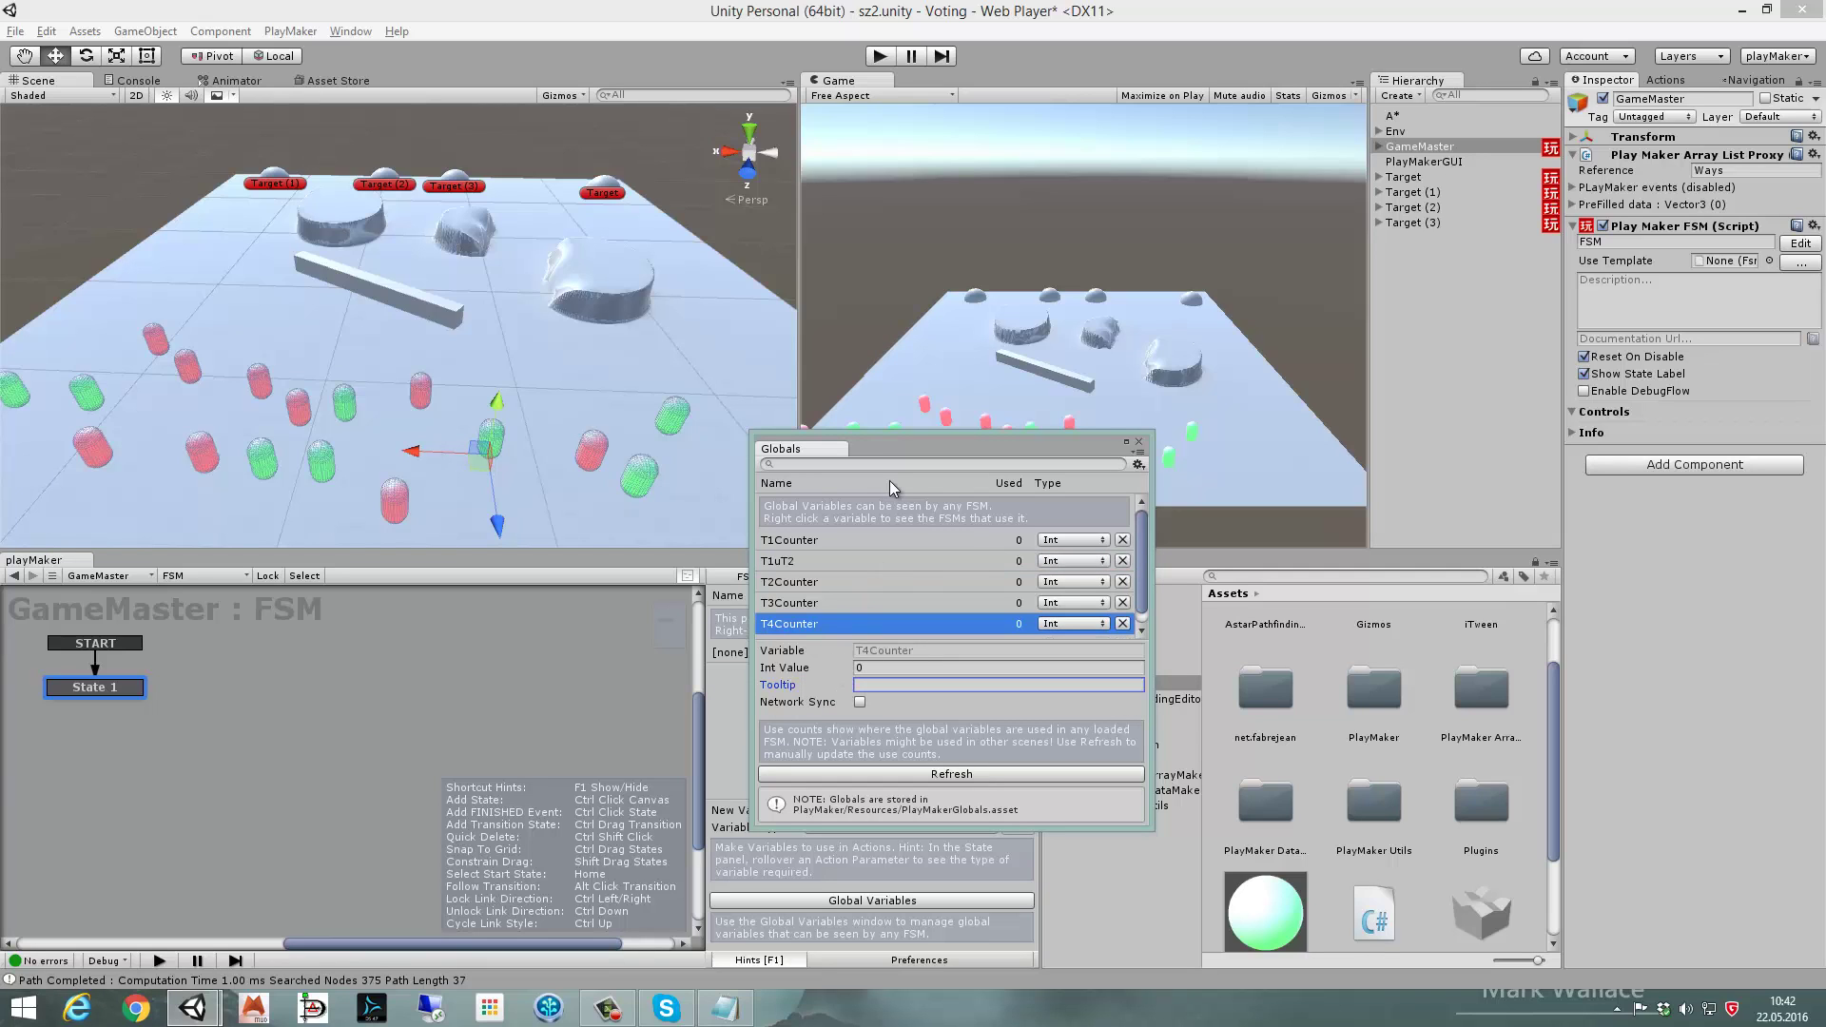
{"action": "left_click", "coordinate": [833, 614]}
{"action": "left_click", "coordinate": [856, 684]}
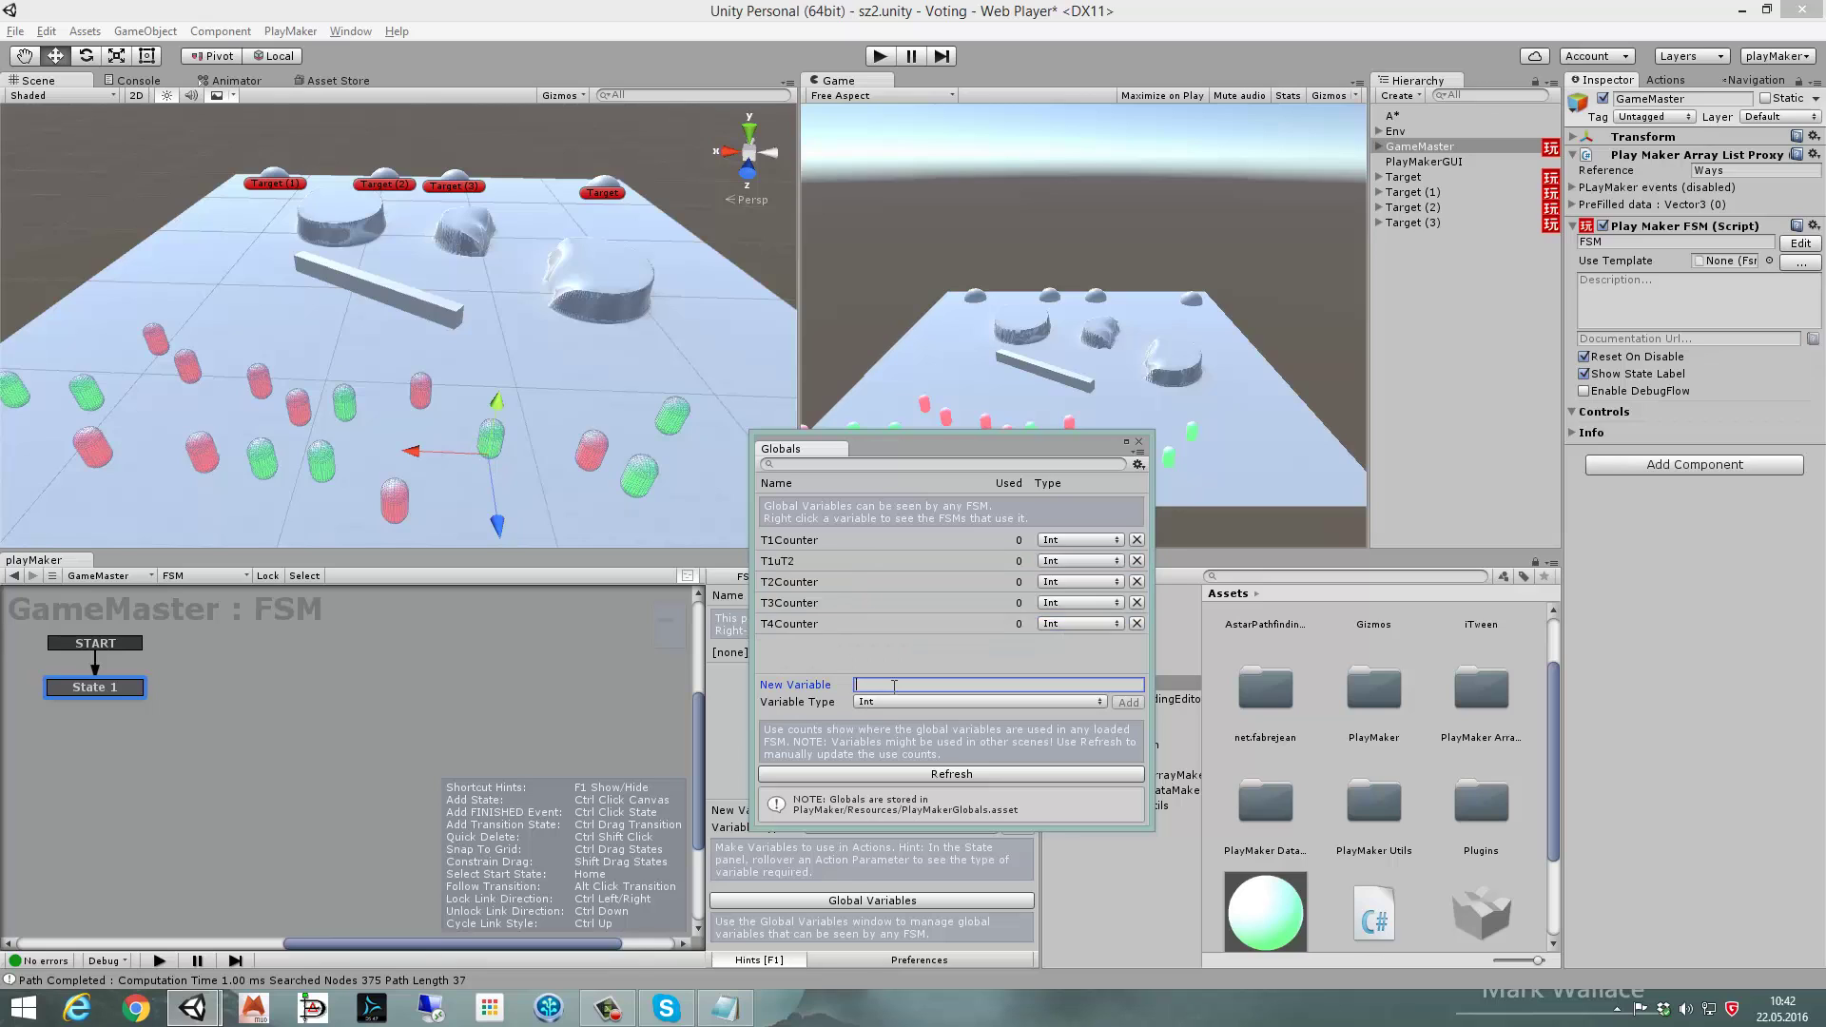
{"action": "type", "text": "T3u"}
{"action": "type", "text": "4"}
{"action": "key", "text": "BackSpace"}
{"action": "type", "text": "3"}
{"action": "key", "text": "BackSpace"}
{"action": "type", "text": "2"}
{"action": "left_click", "coordinate": [1128, 702]}
- Delete the unwanted T1uT2 global variable
{"action": "left_click", "coordinate": [813, 563]}
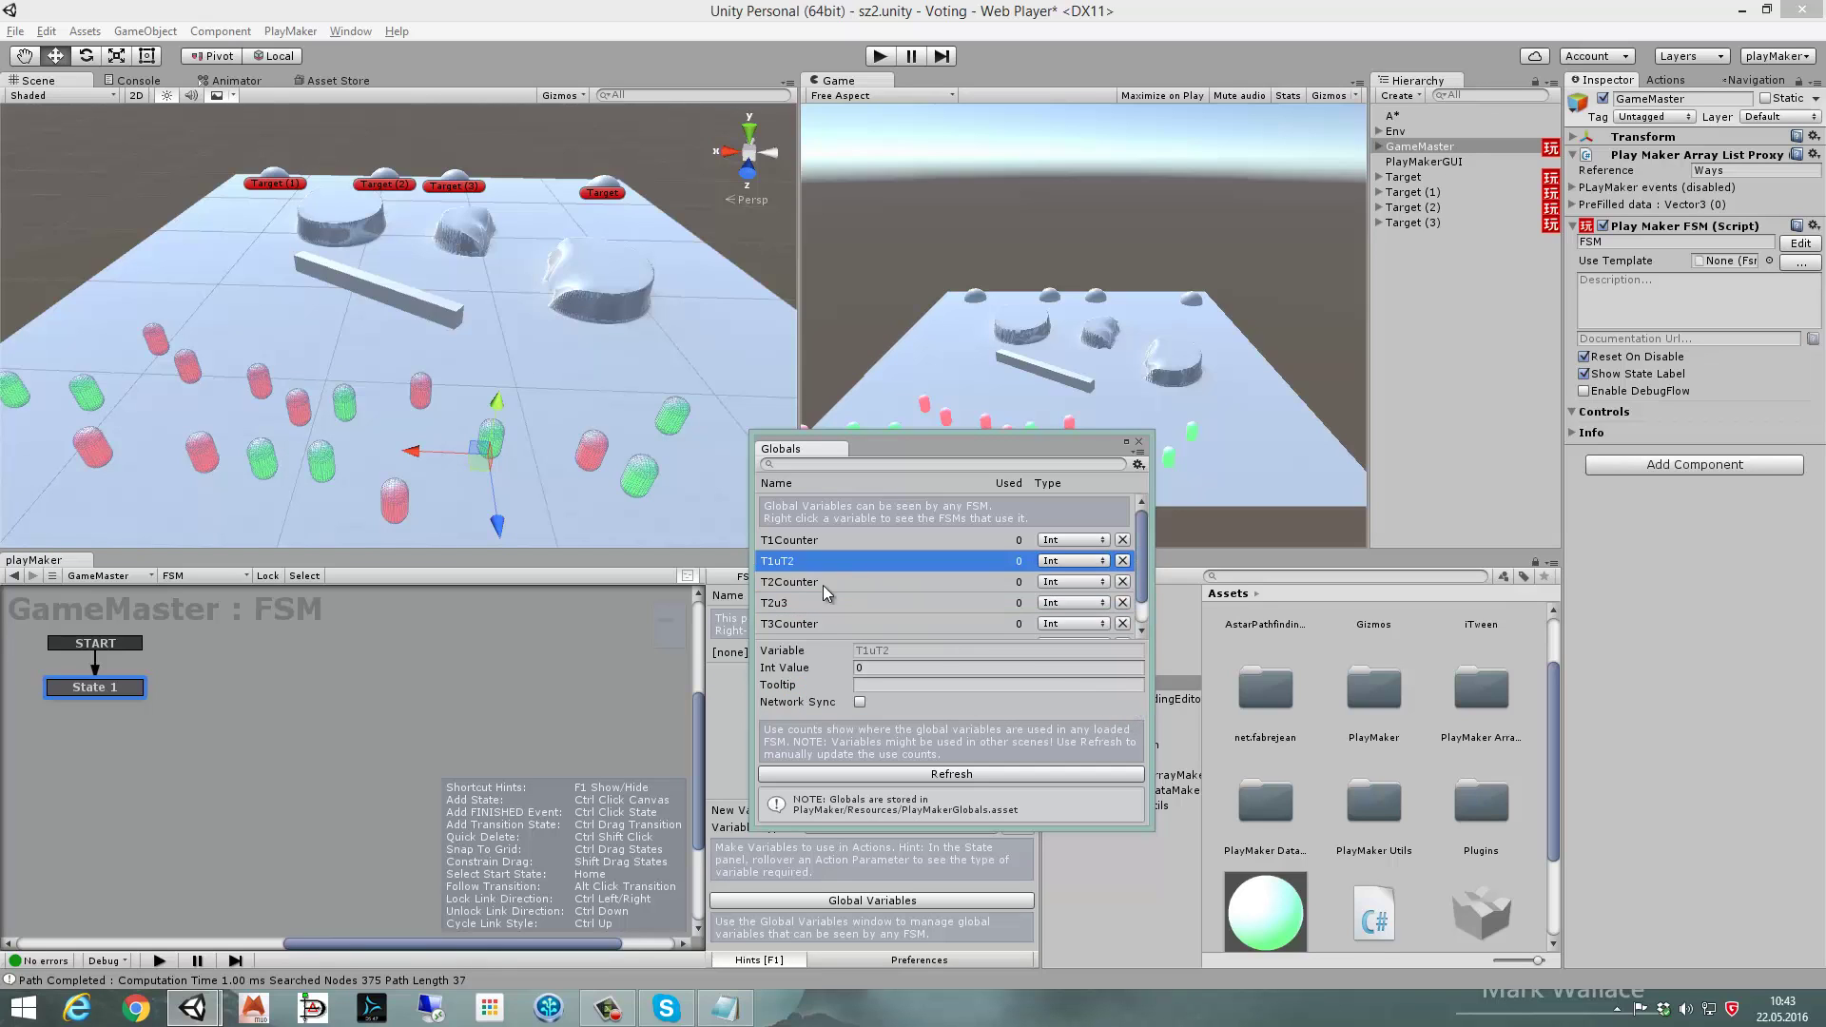
{"action": "left_click", "coordinate": [1122, 560]}
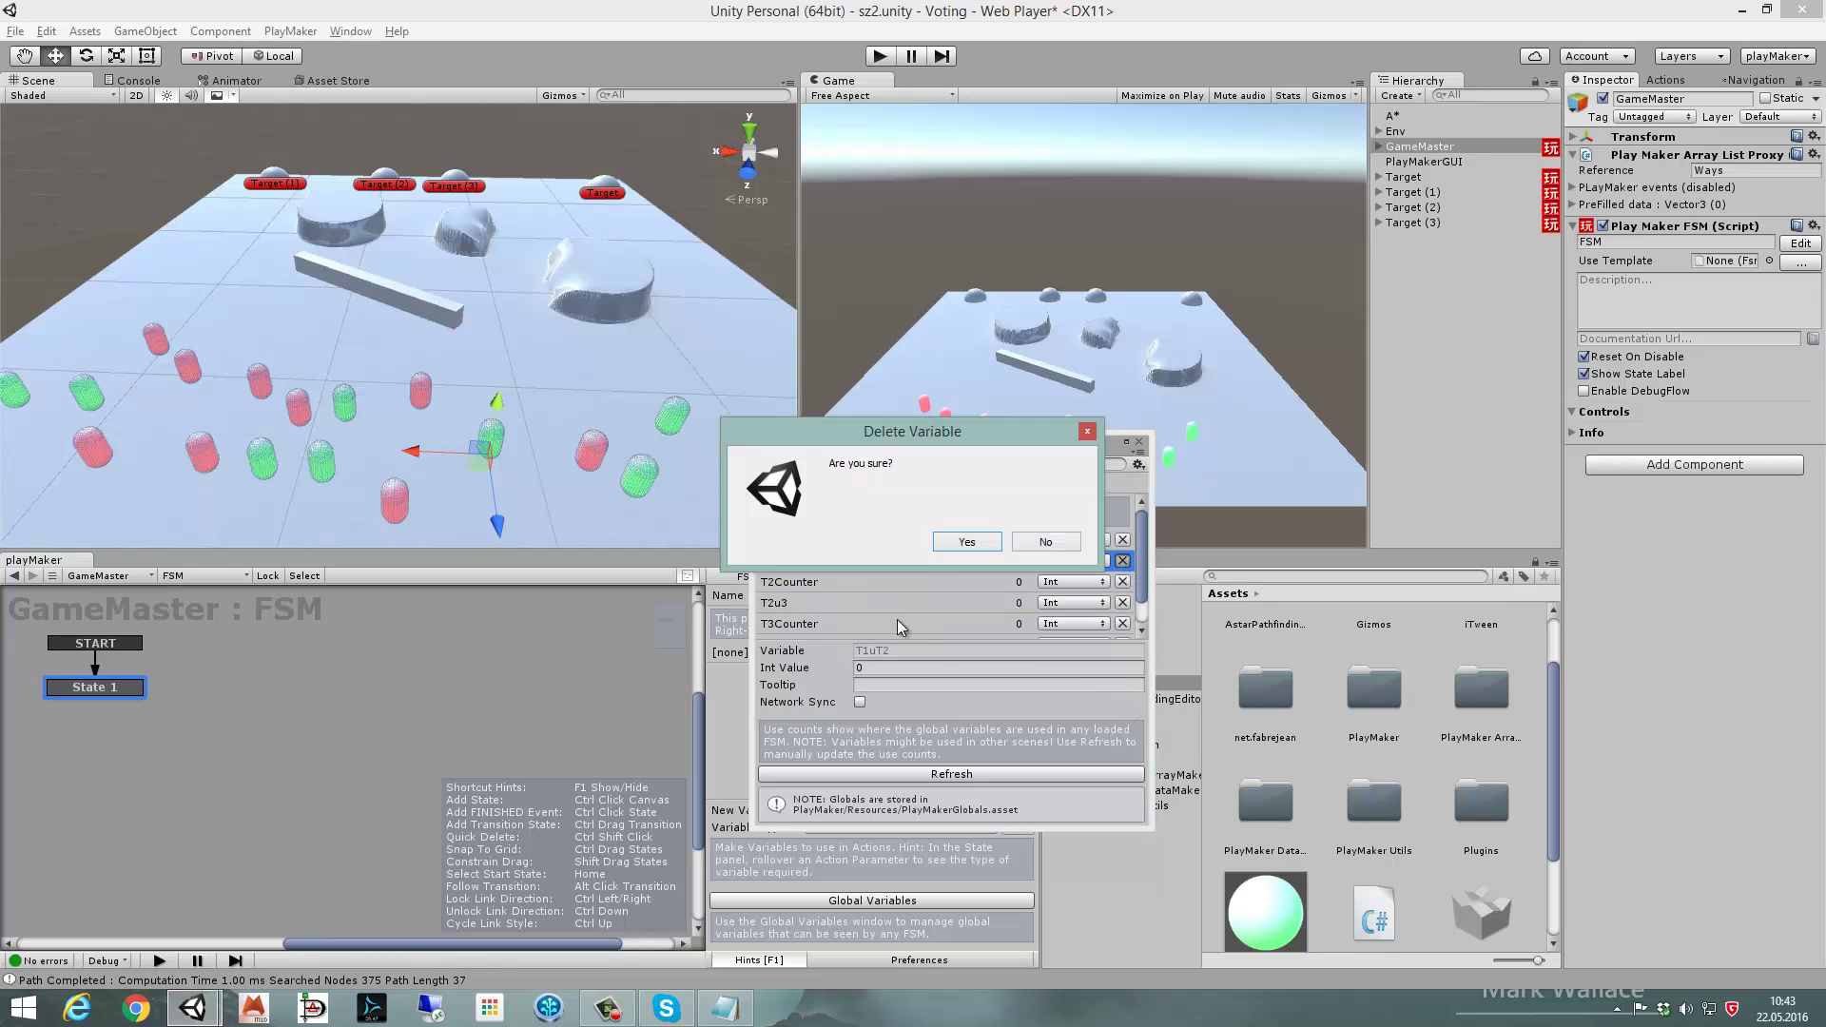
{"action": "left_click", "coordinate": [958, 545]}
- Add Int globals T0uT1 and GlobalResult
{"action": "left_click", "coordinate": [875, 684]}
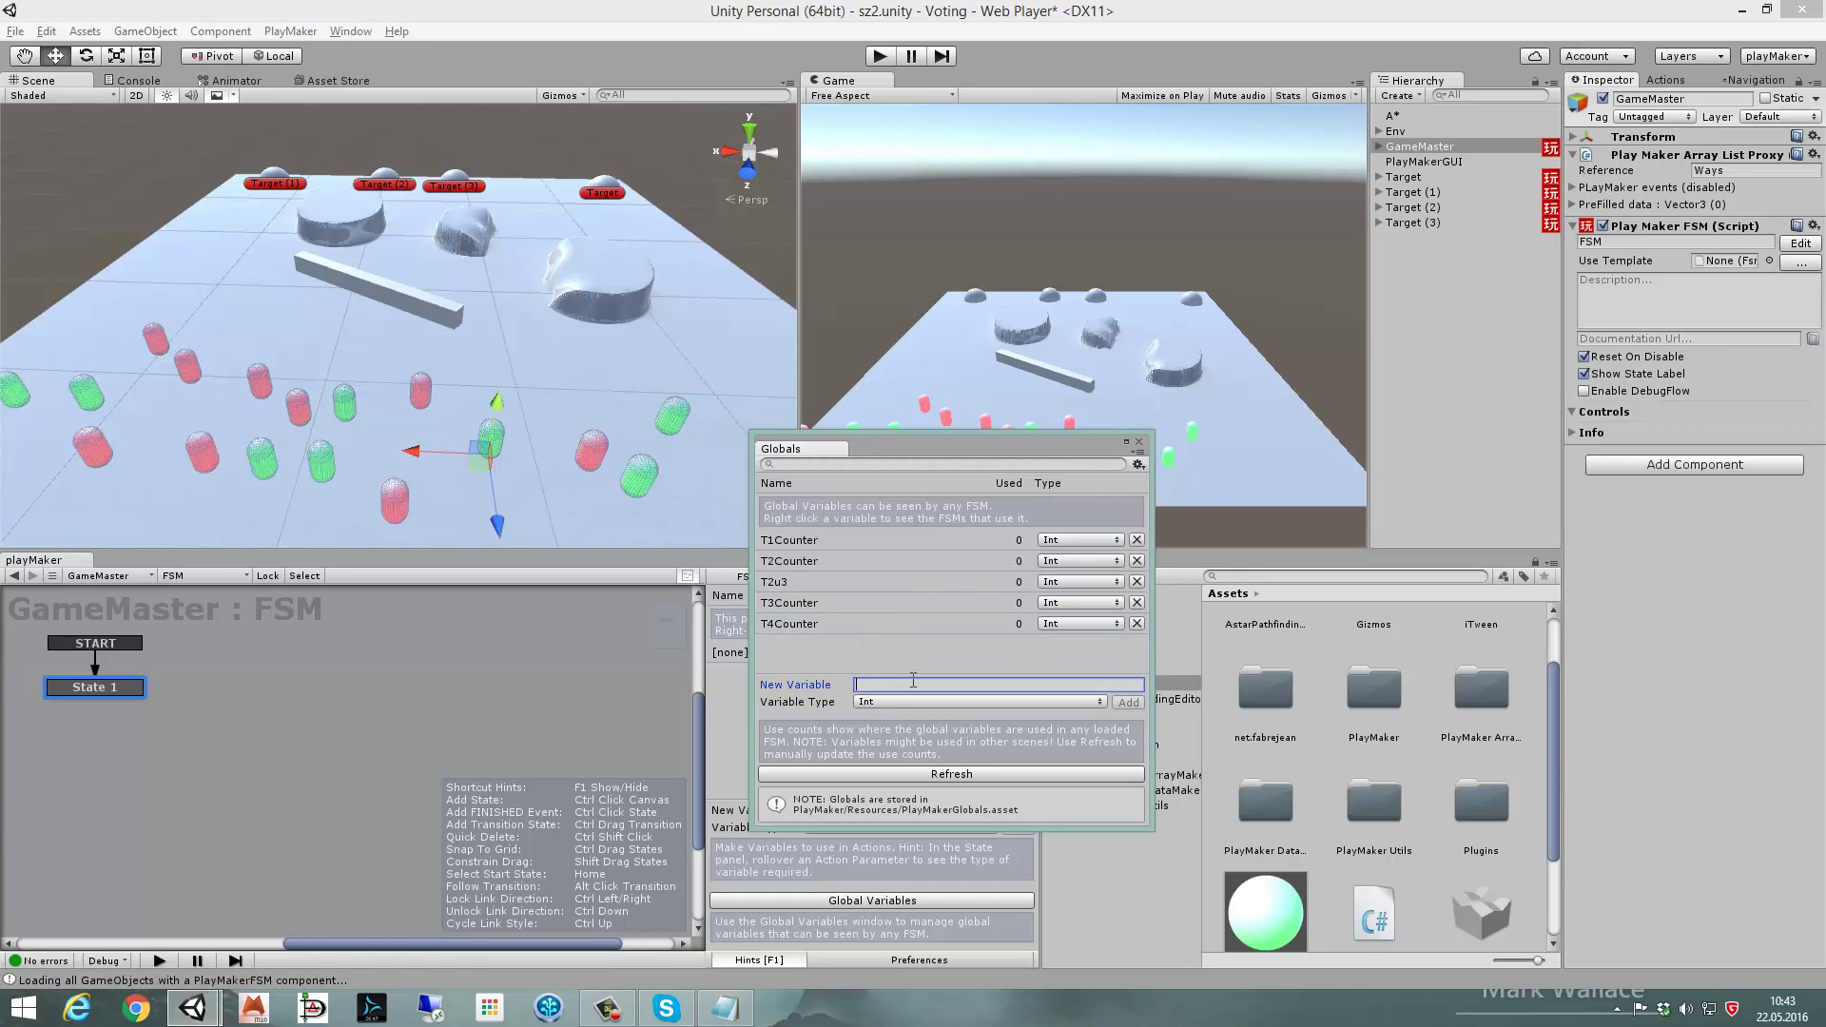
{"action": "type", "text": "T0"}
{"action": "type", "text": "uT1"}
{"action": "left_click", "coordinate": [1127, 704]}
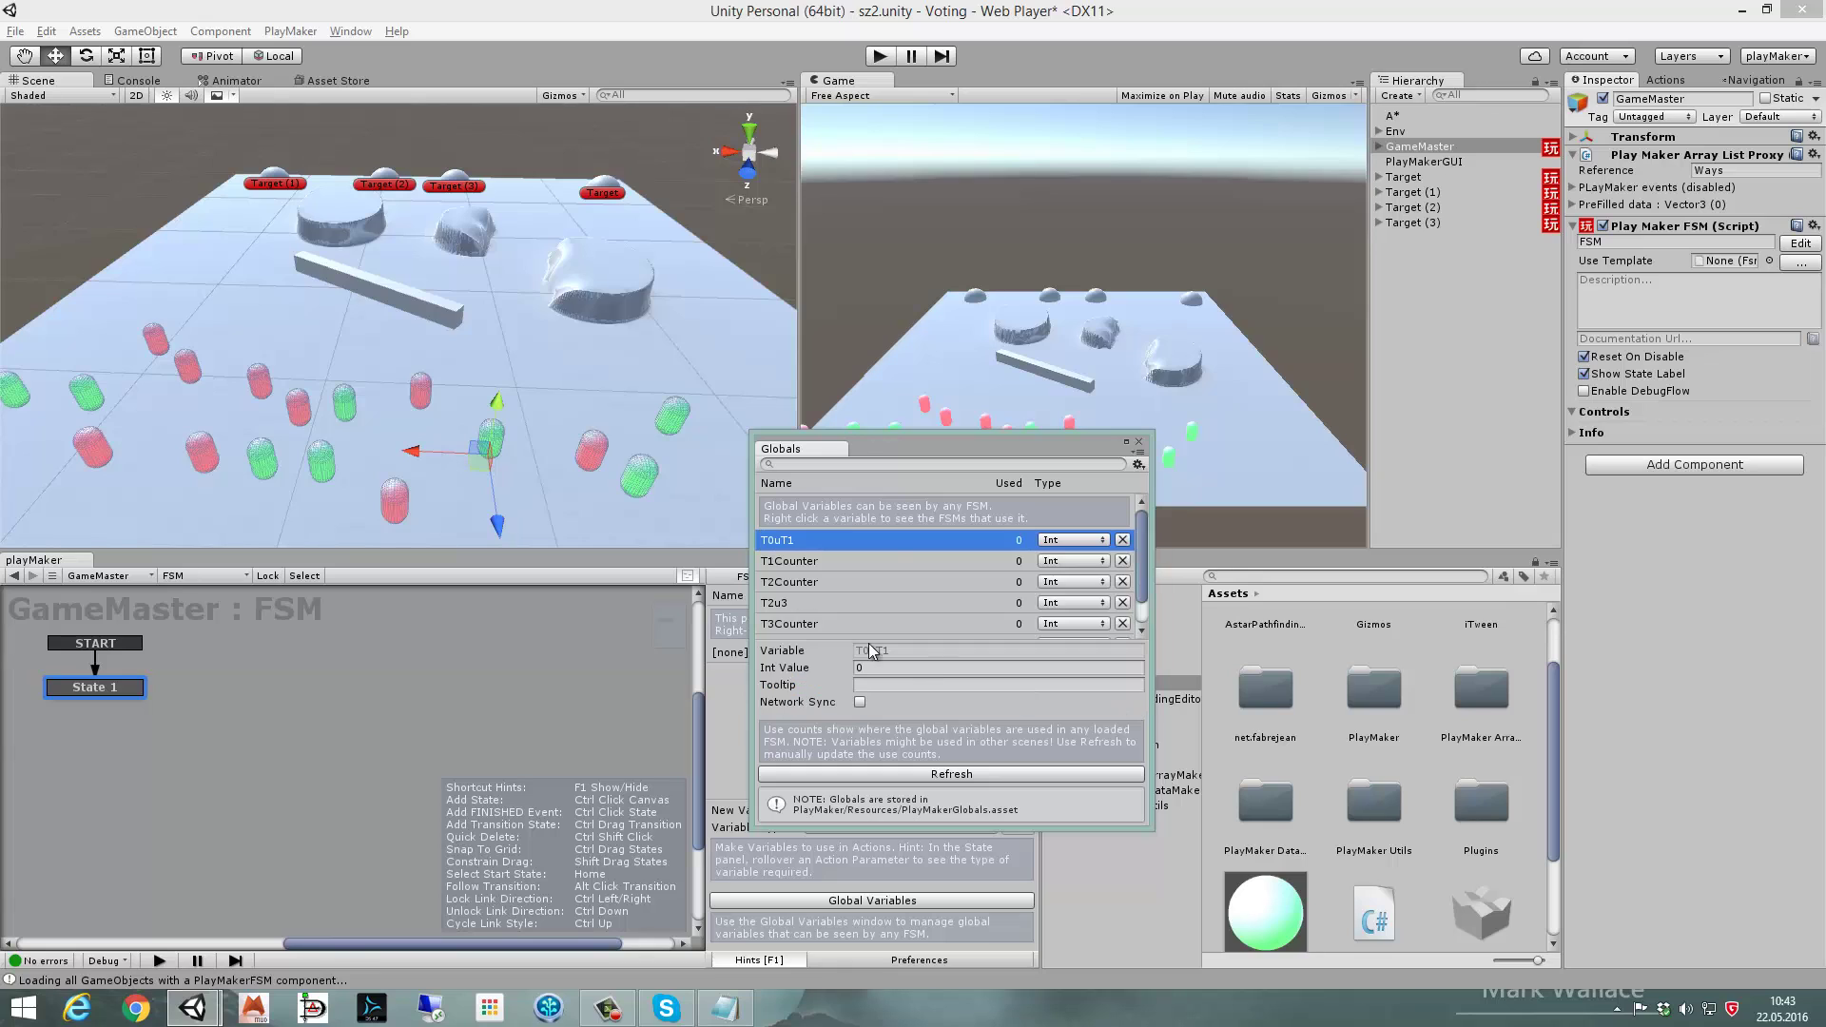
{"action": "left_click", "coordinate": [879, 684]}
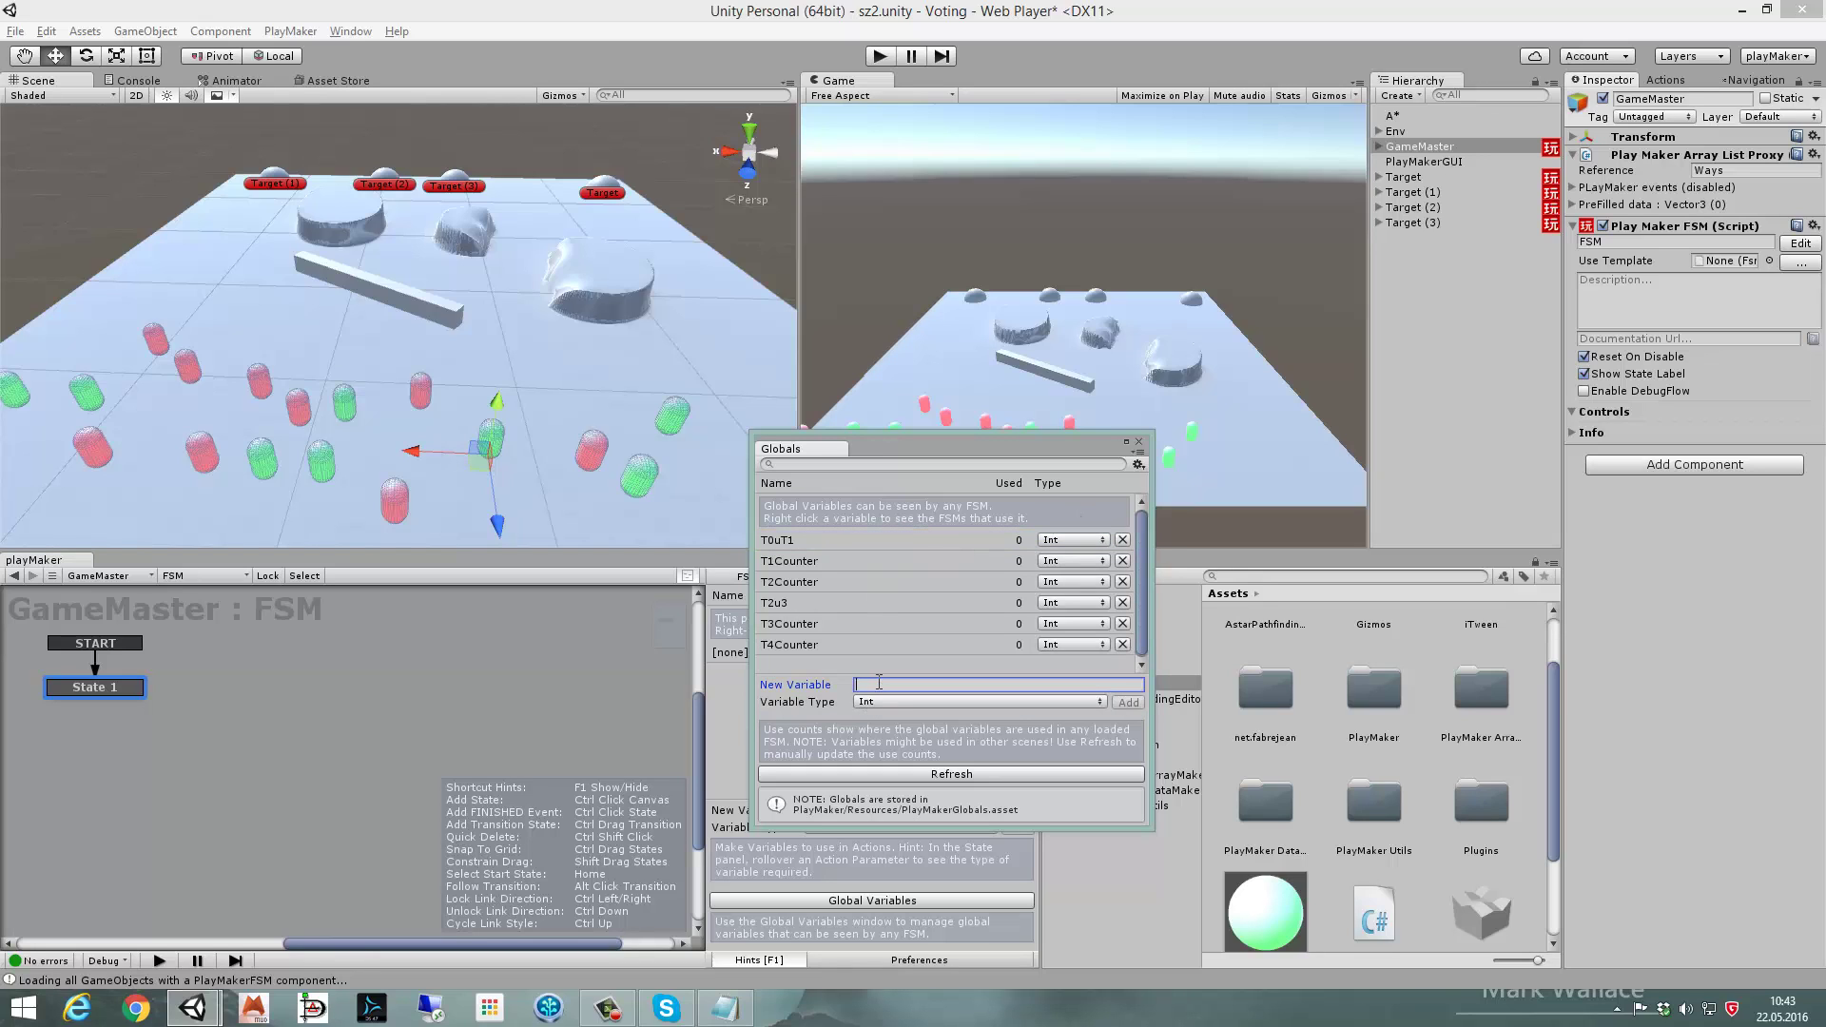
{"action": "type", "text": "GlobalResult"}
{"action": "left_click", "coordinate": [1127, 704]}
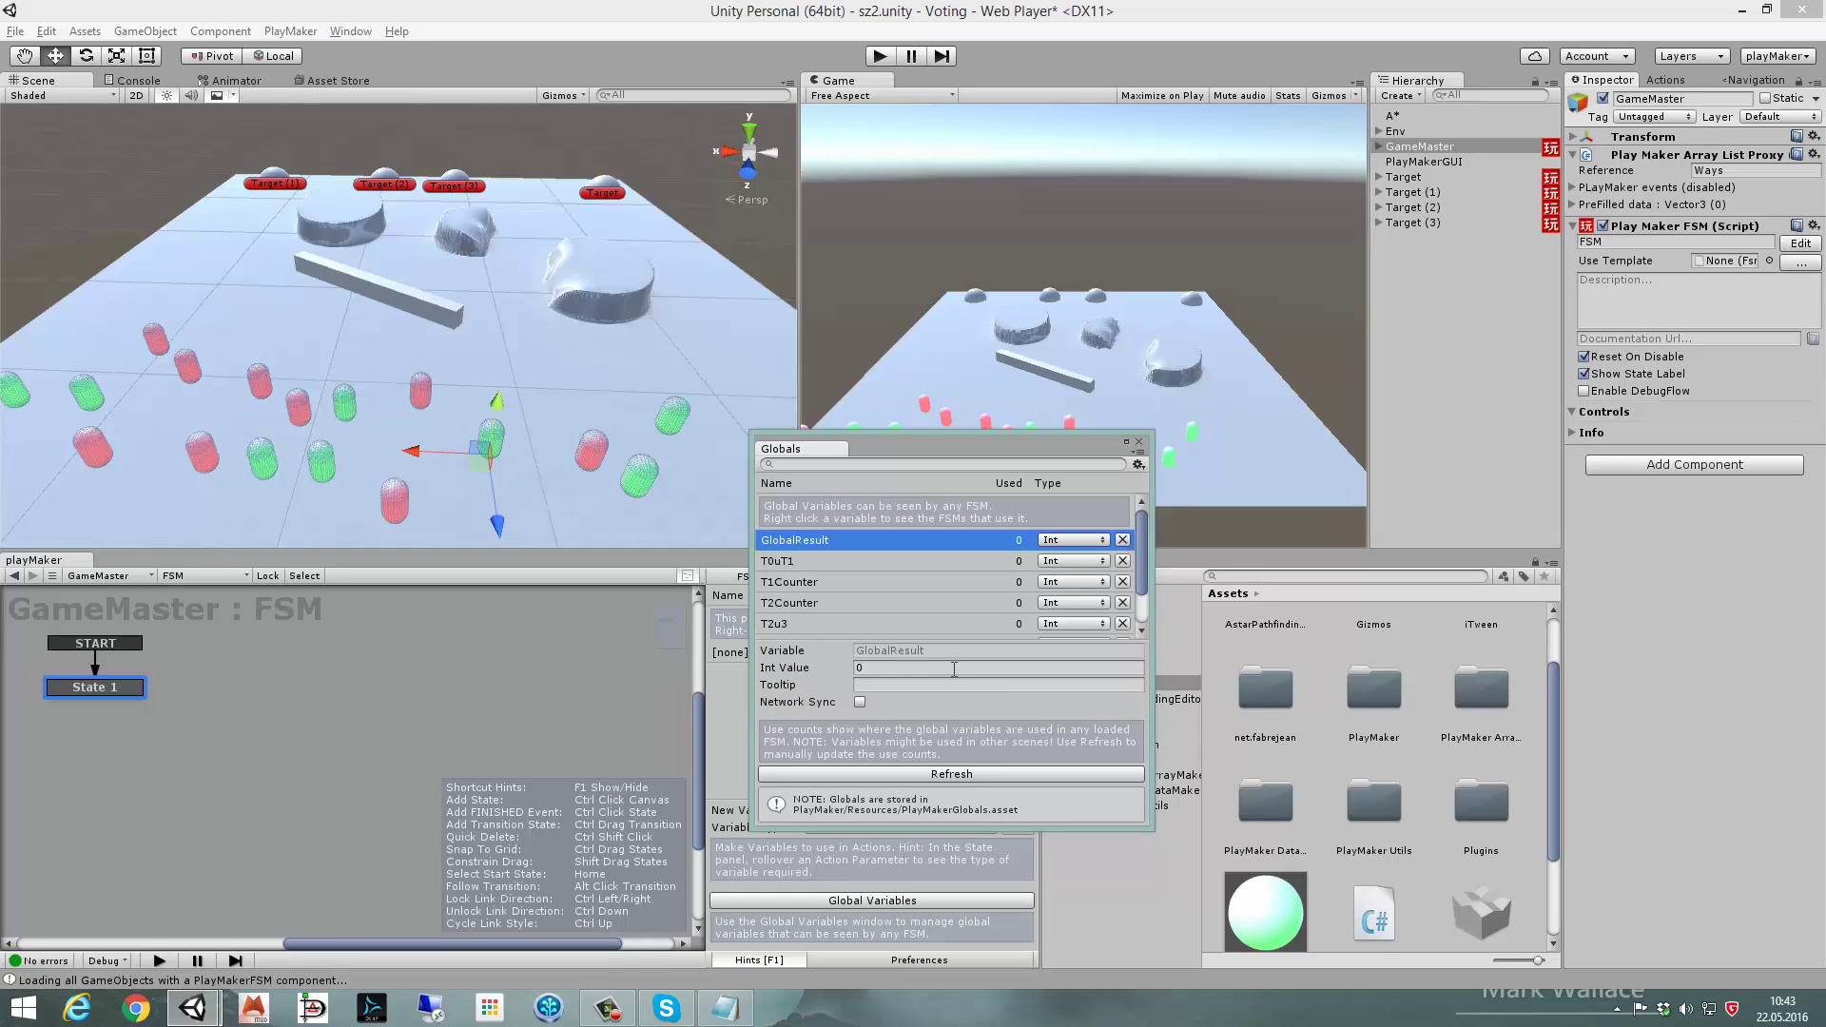
- Close the Globals window and select State 2 in the FSM of Target's Sphere
{"action": "left_click", "coordinate": [1138, 442]}
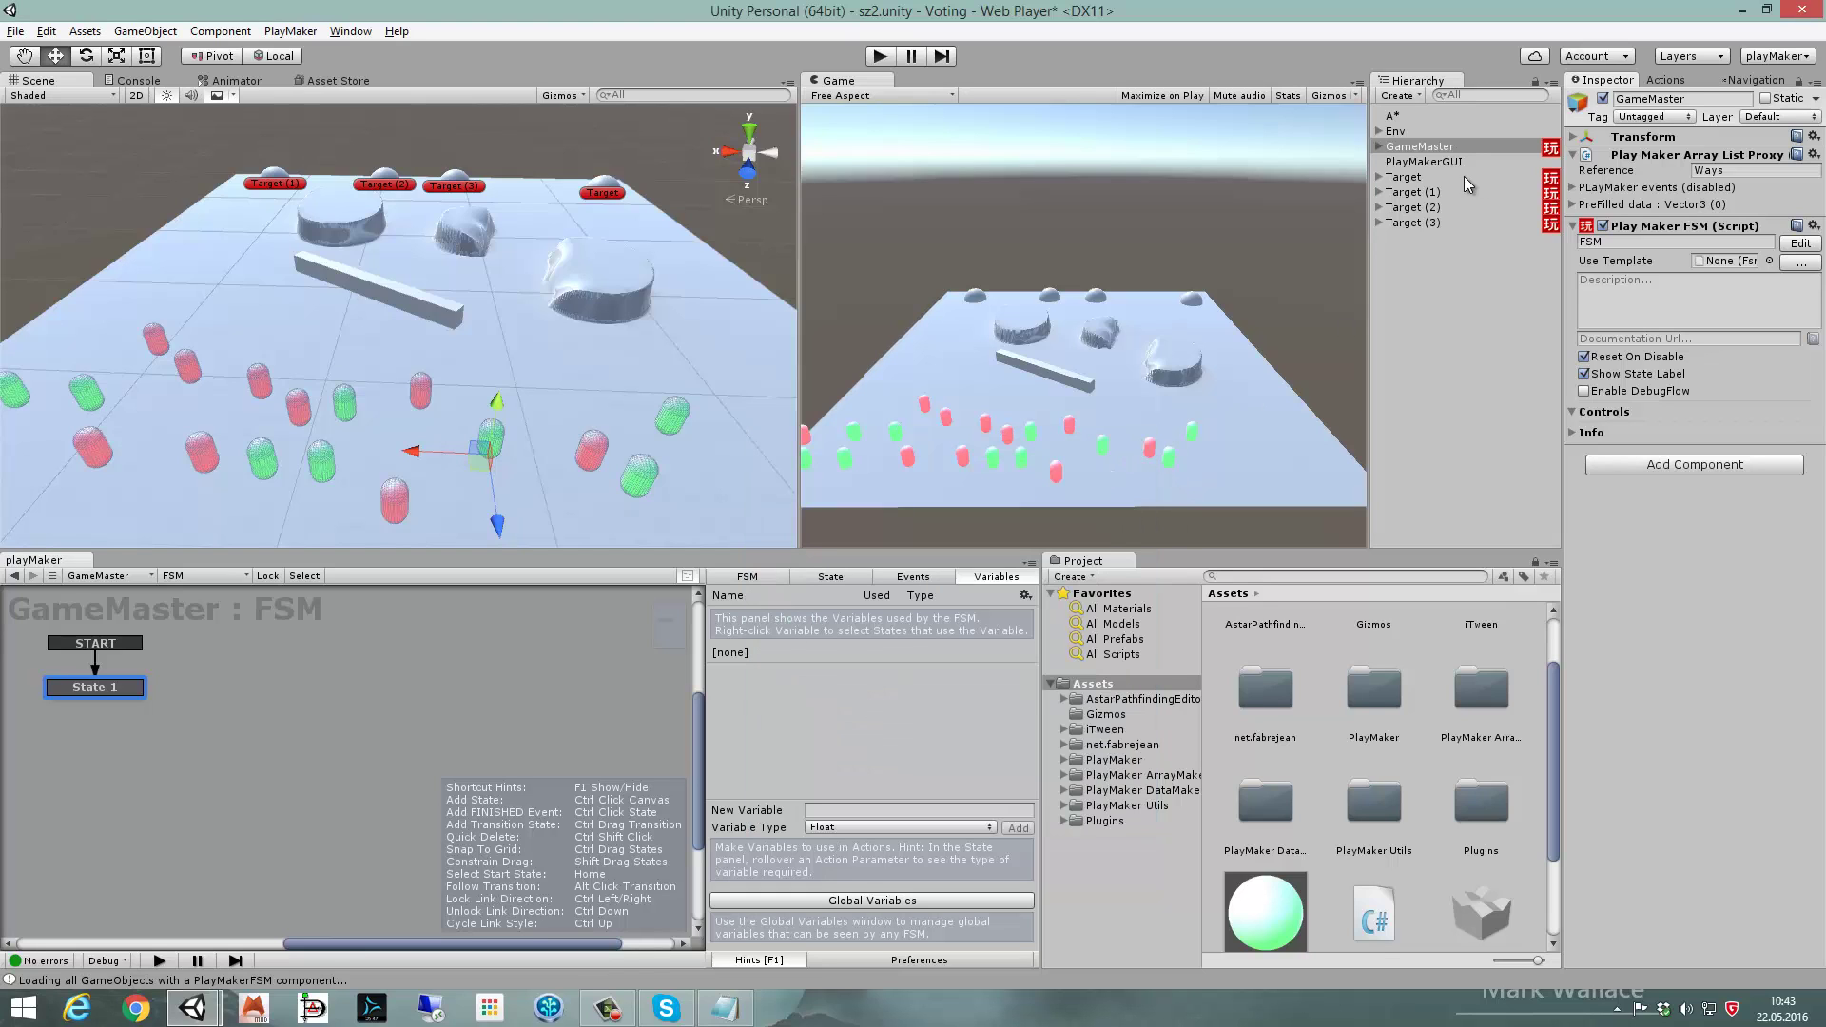
{"action": "left_click", "coordinate": [1404, 177]}
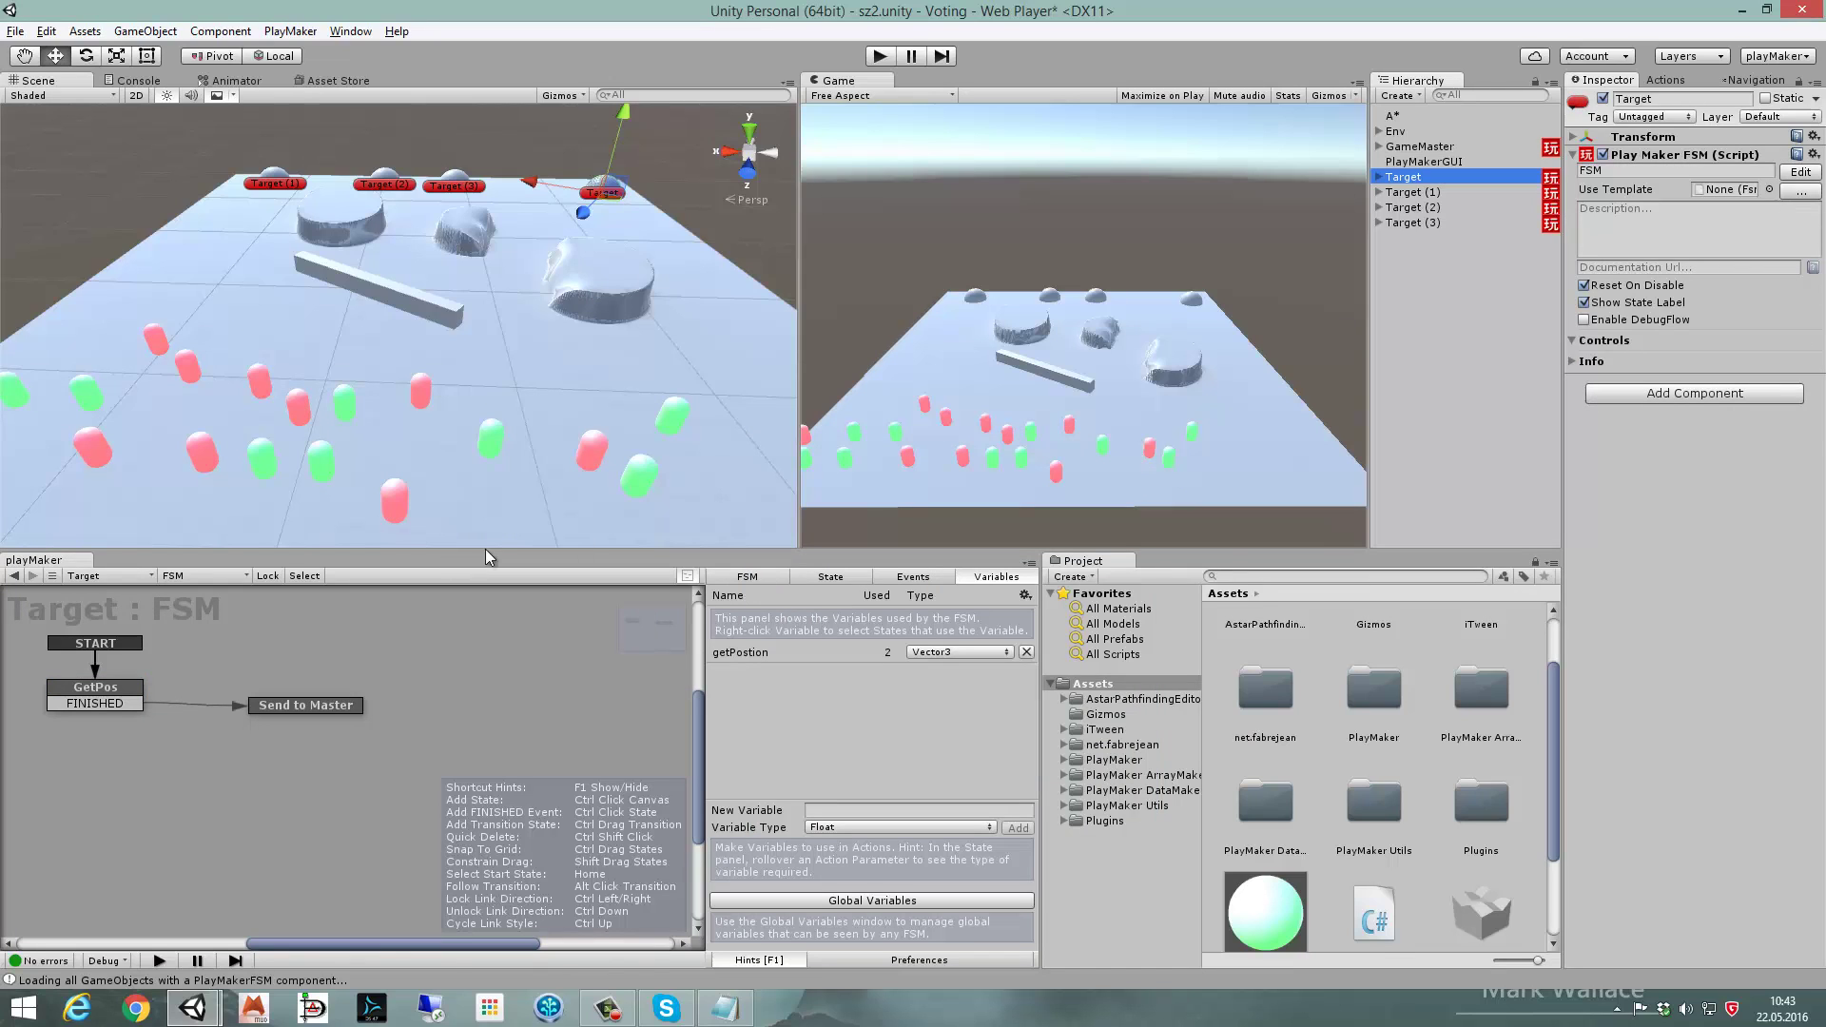
{"action": "left_click", "coordinate": [1378, 177]}
{"action": "left_click", "coordinate": [1415, 193]}
{"action": "left_click", "coordinate": [268, 706]}
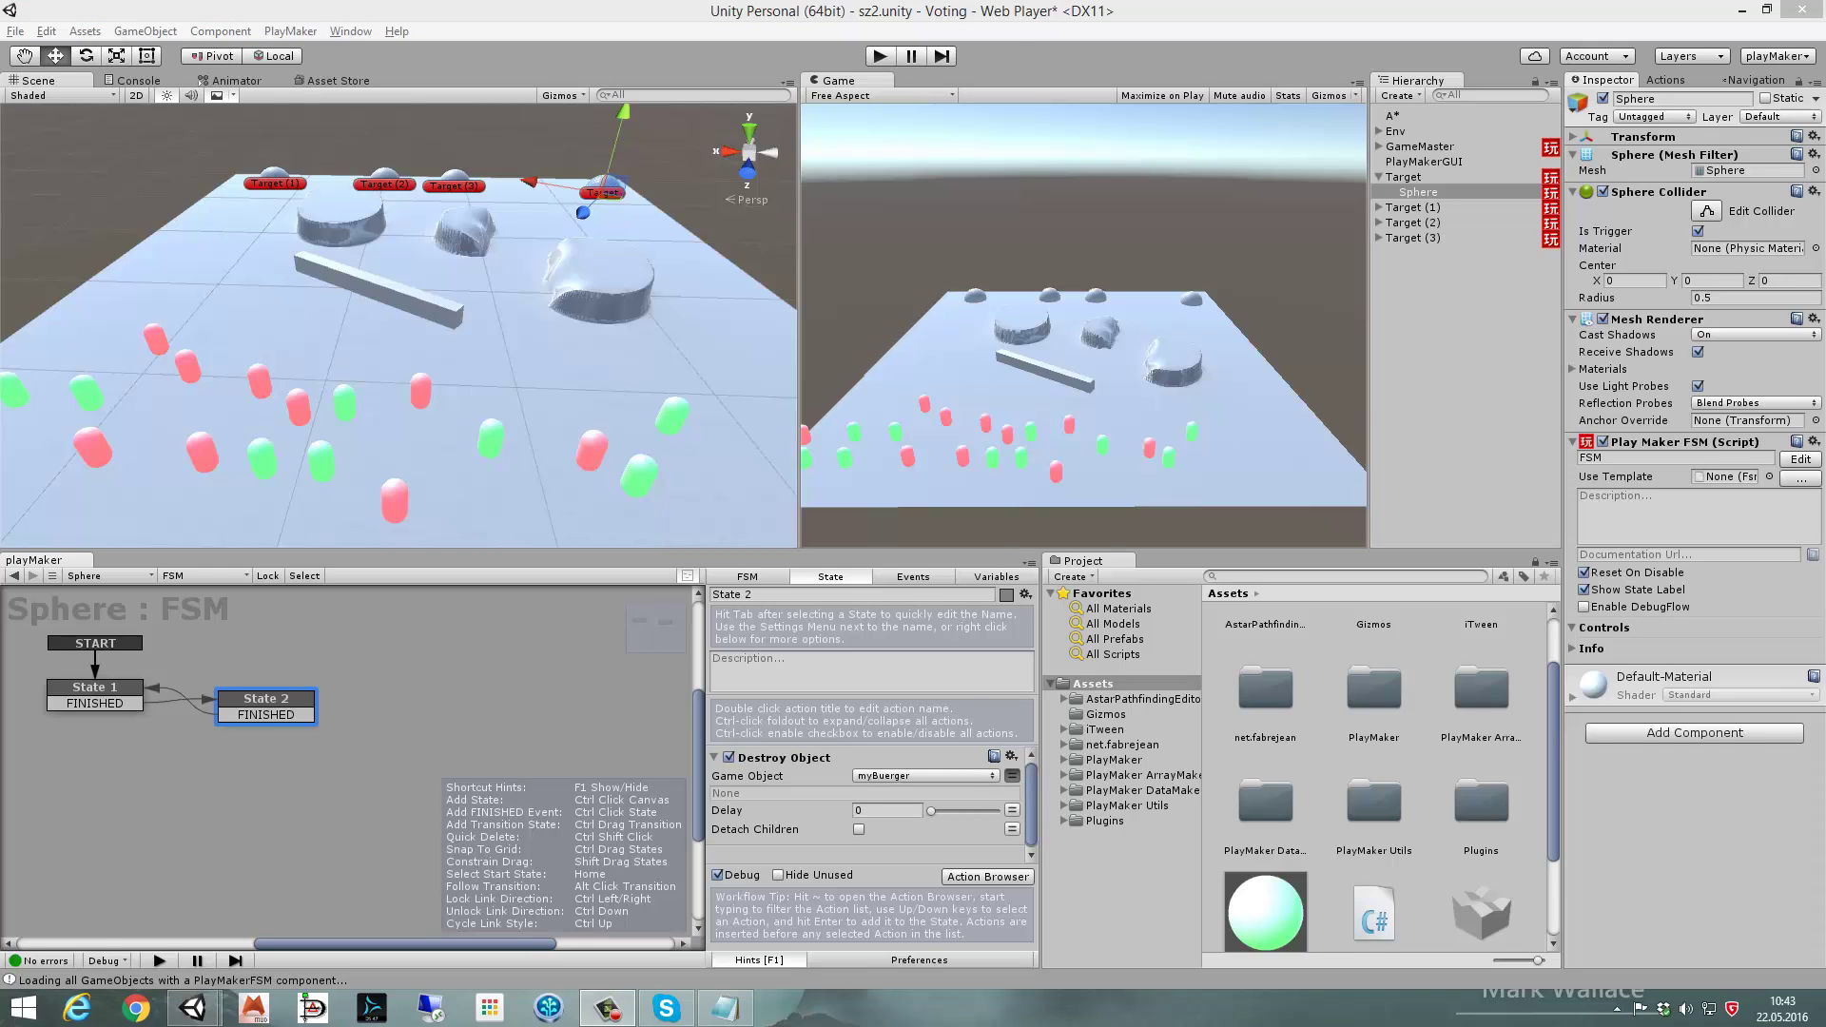
- Add an Int Add action to State 2, leaving its integer variable unset
{"action": "left_click", "coordinate": [1665, 81]}
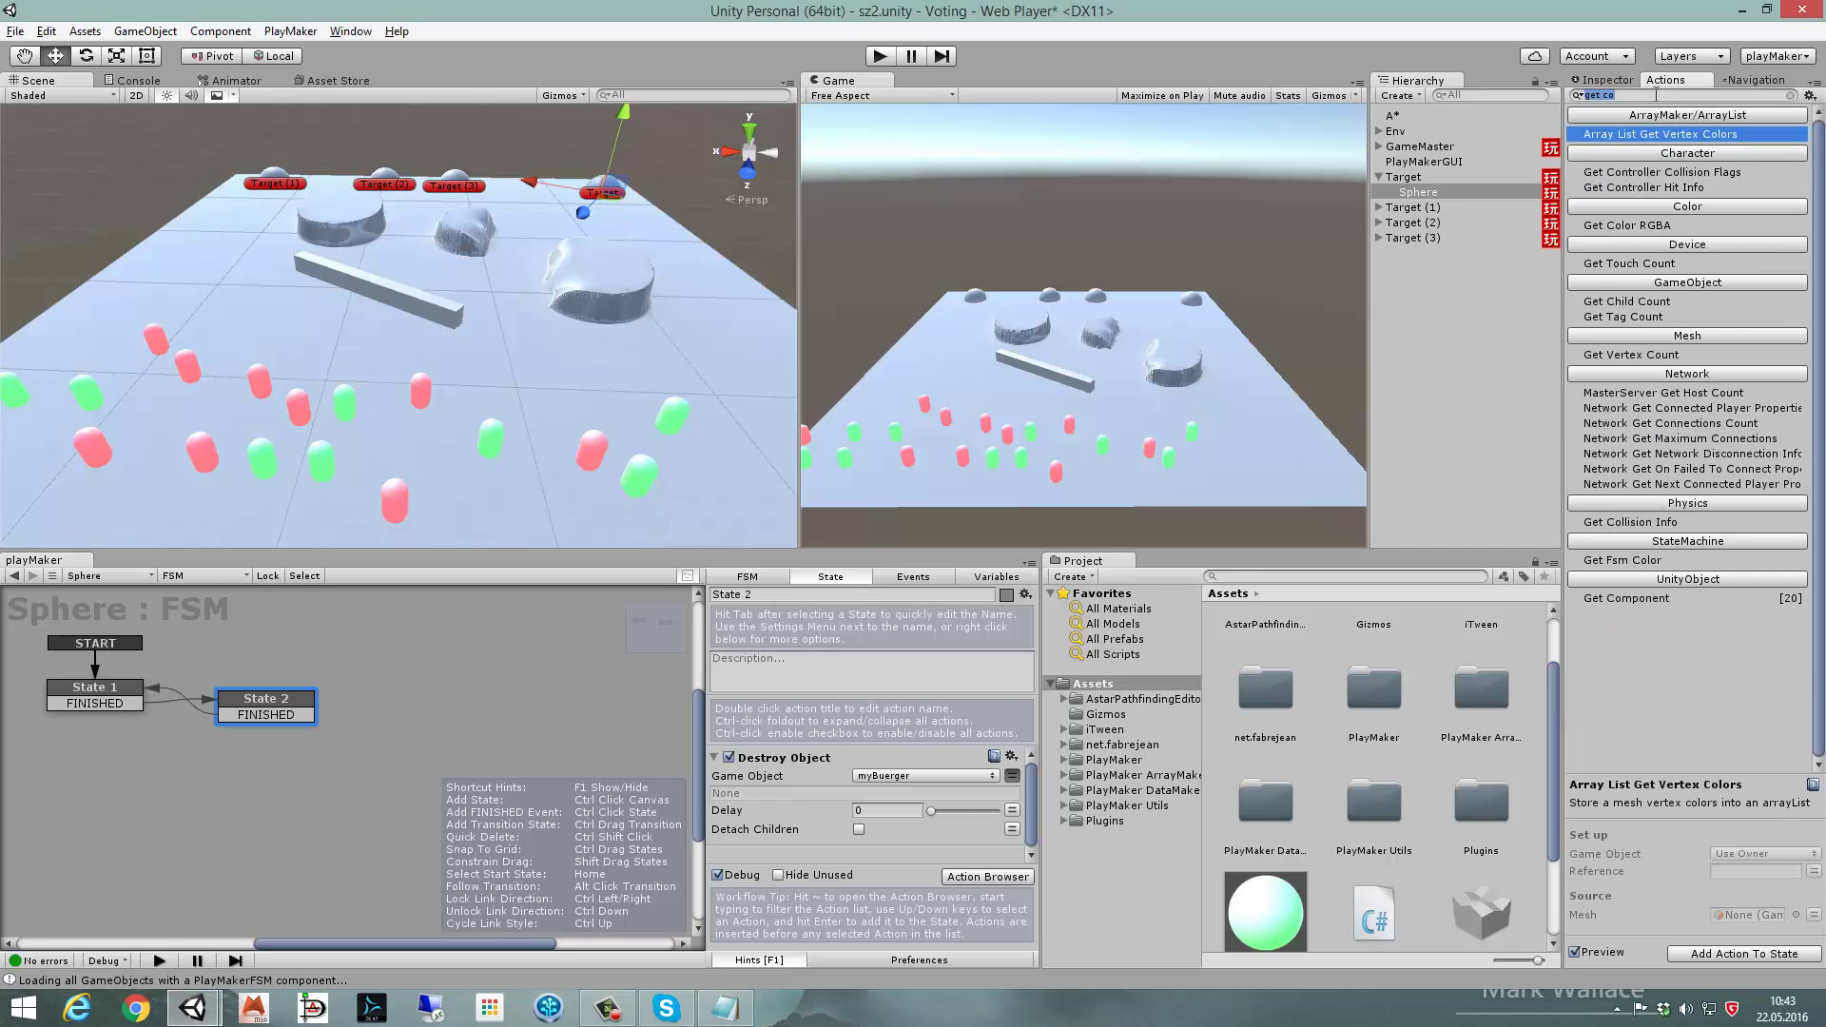
{"action": "type", "text": "int add"}
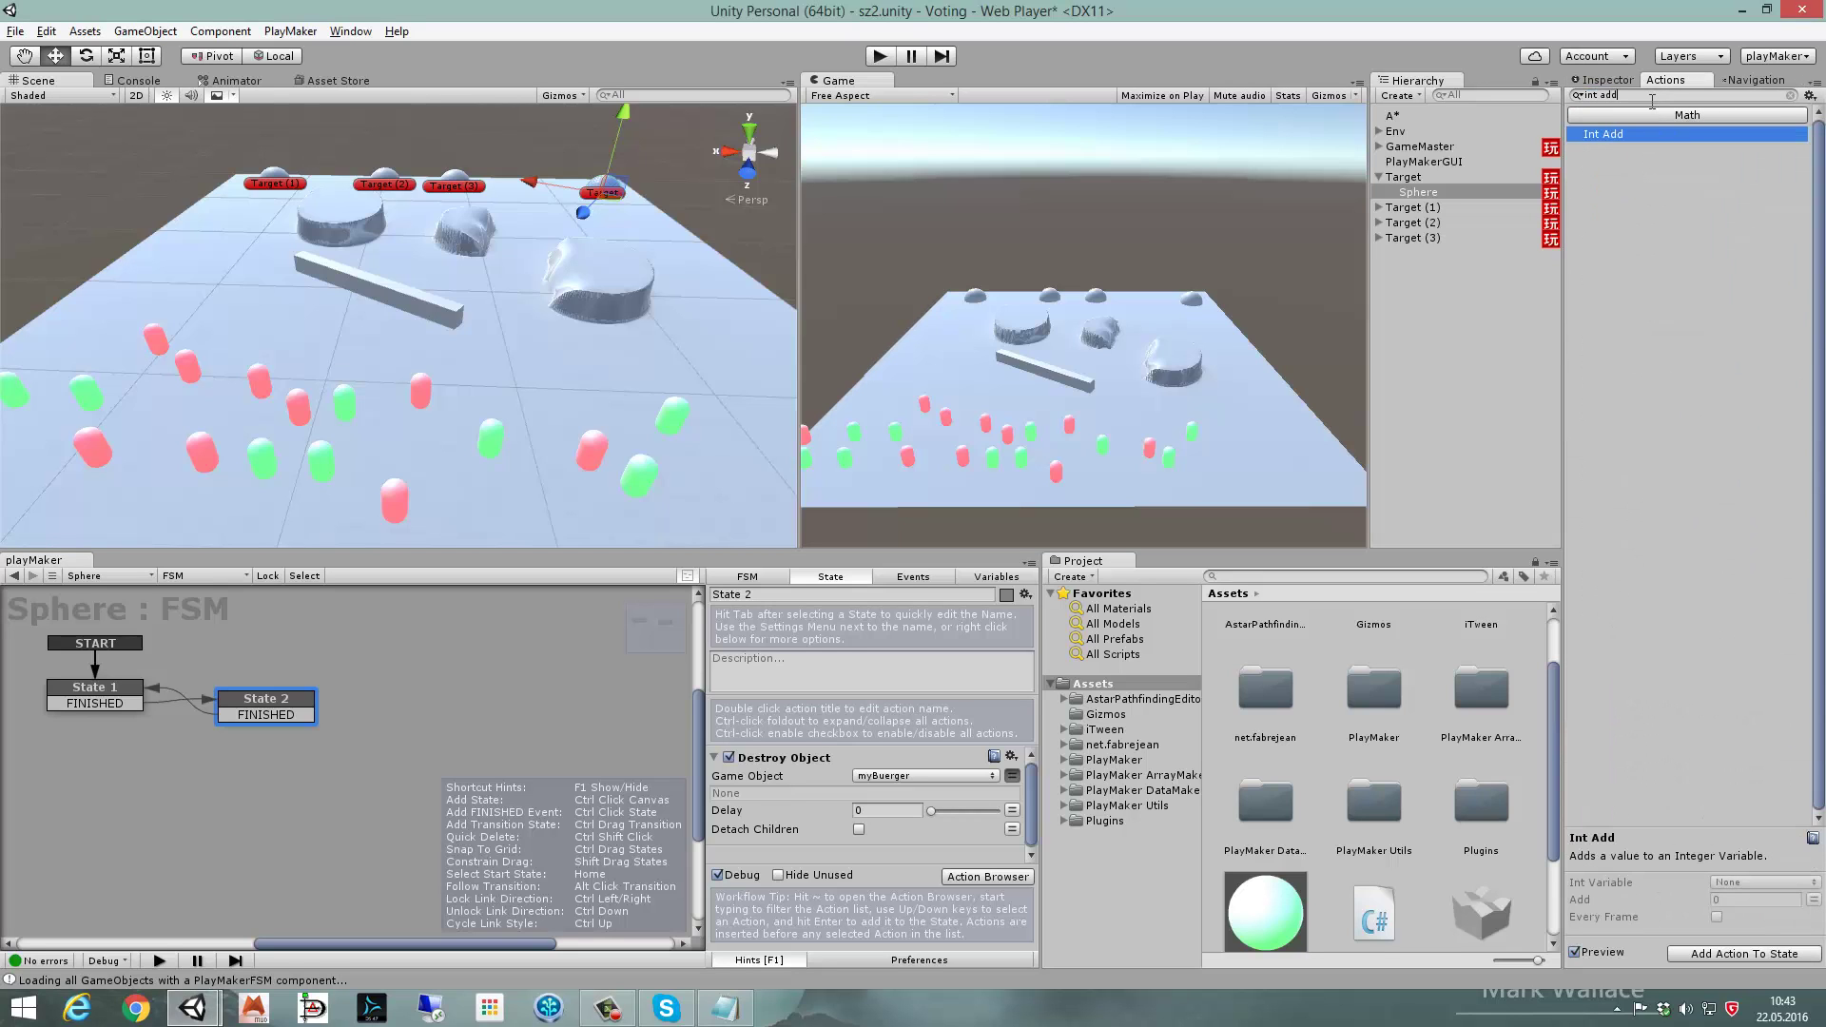
{"action": "left_click", "coordinate": [1684, 959]}
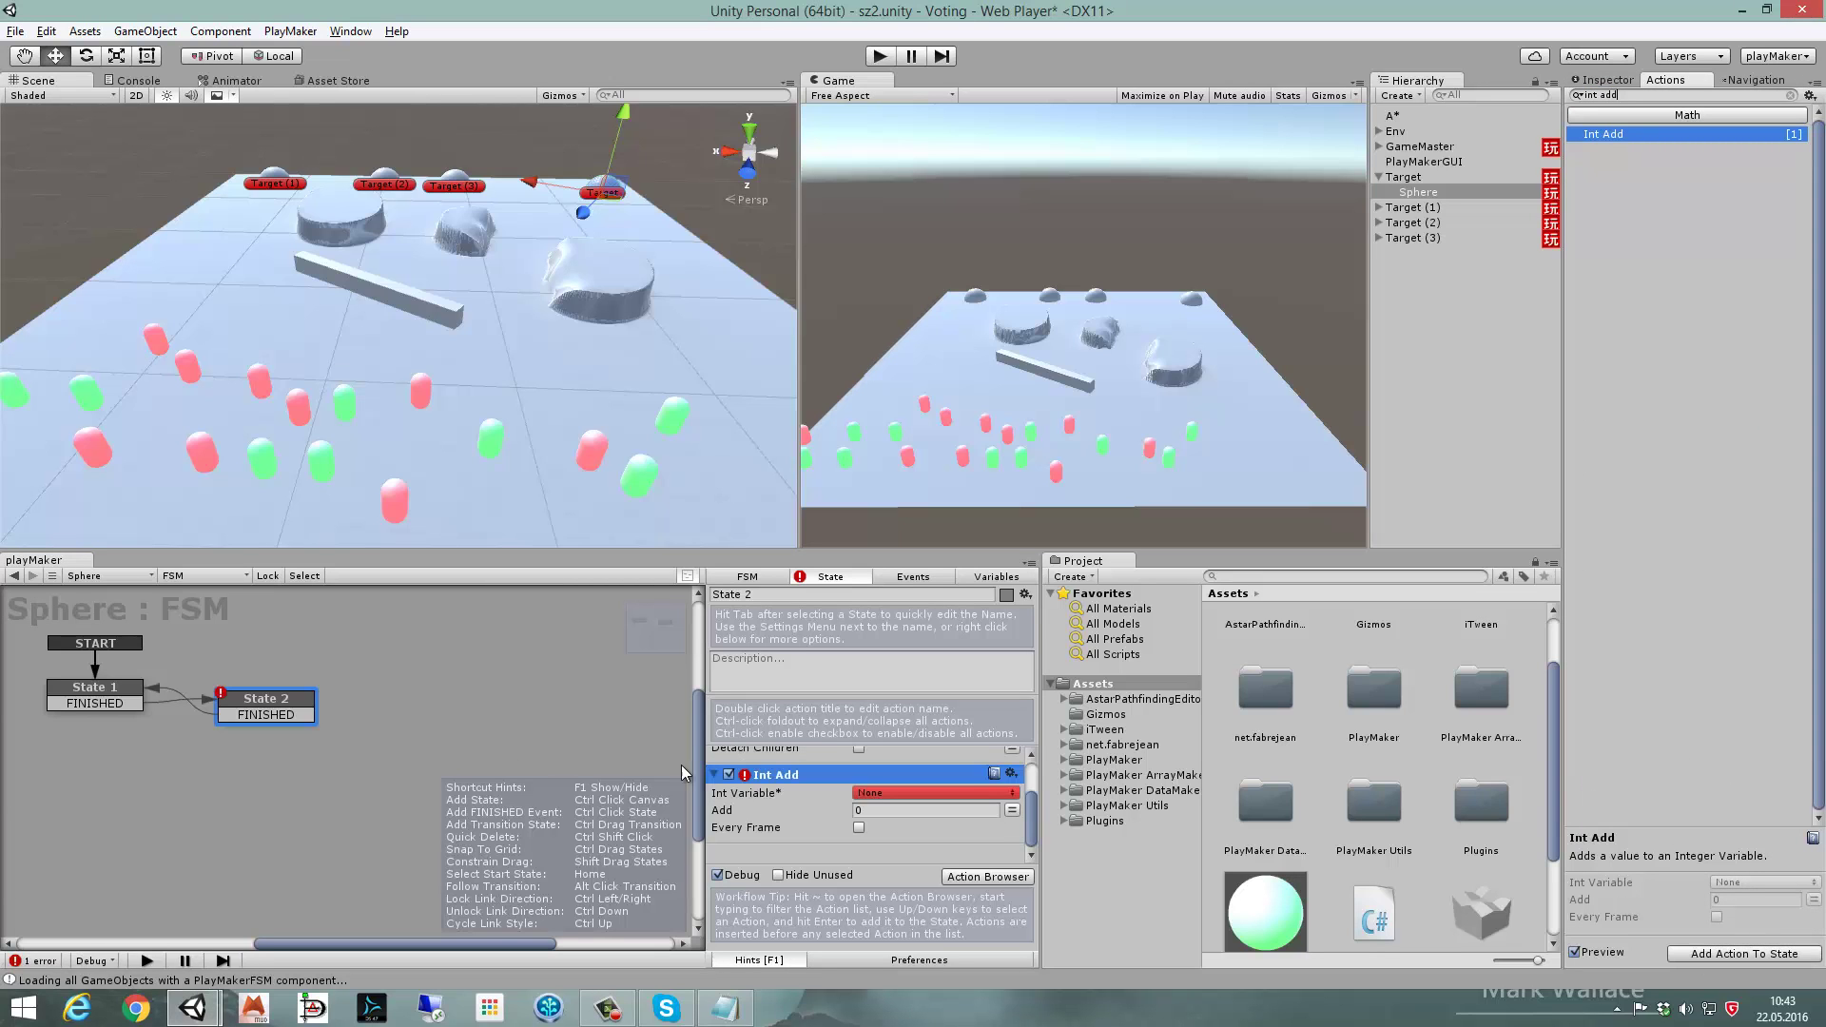
{"action": "left_click", "coordinate": [969, 797]}
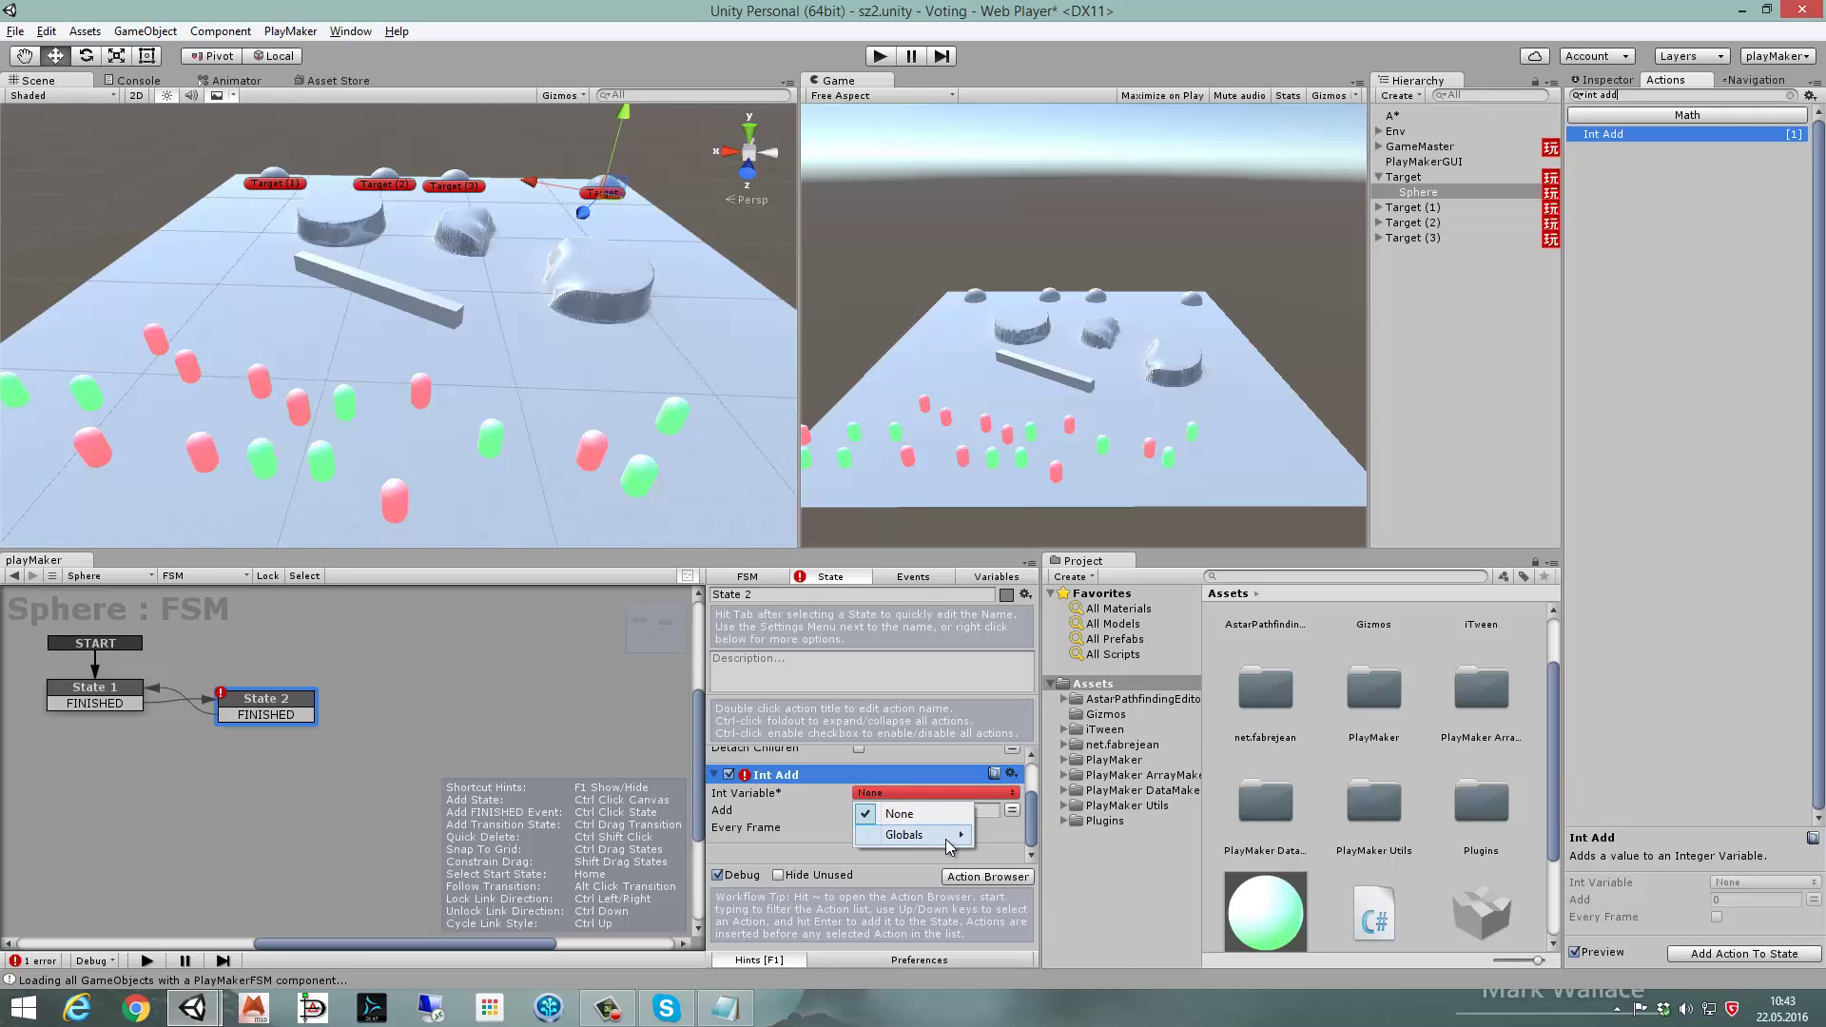
{"action": "mouse_move", "coordinate": [947, 837]}
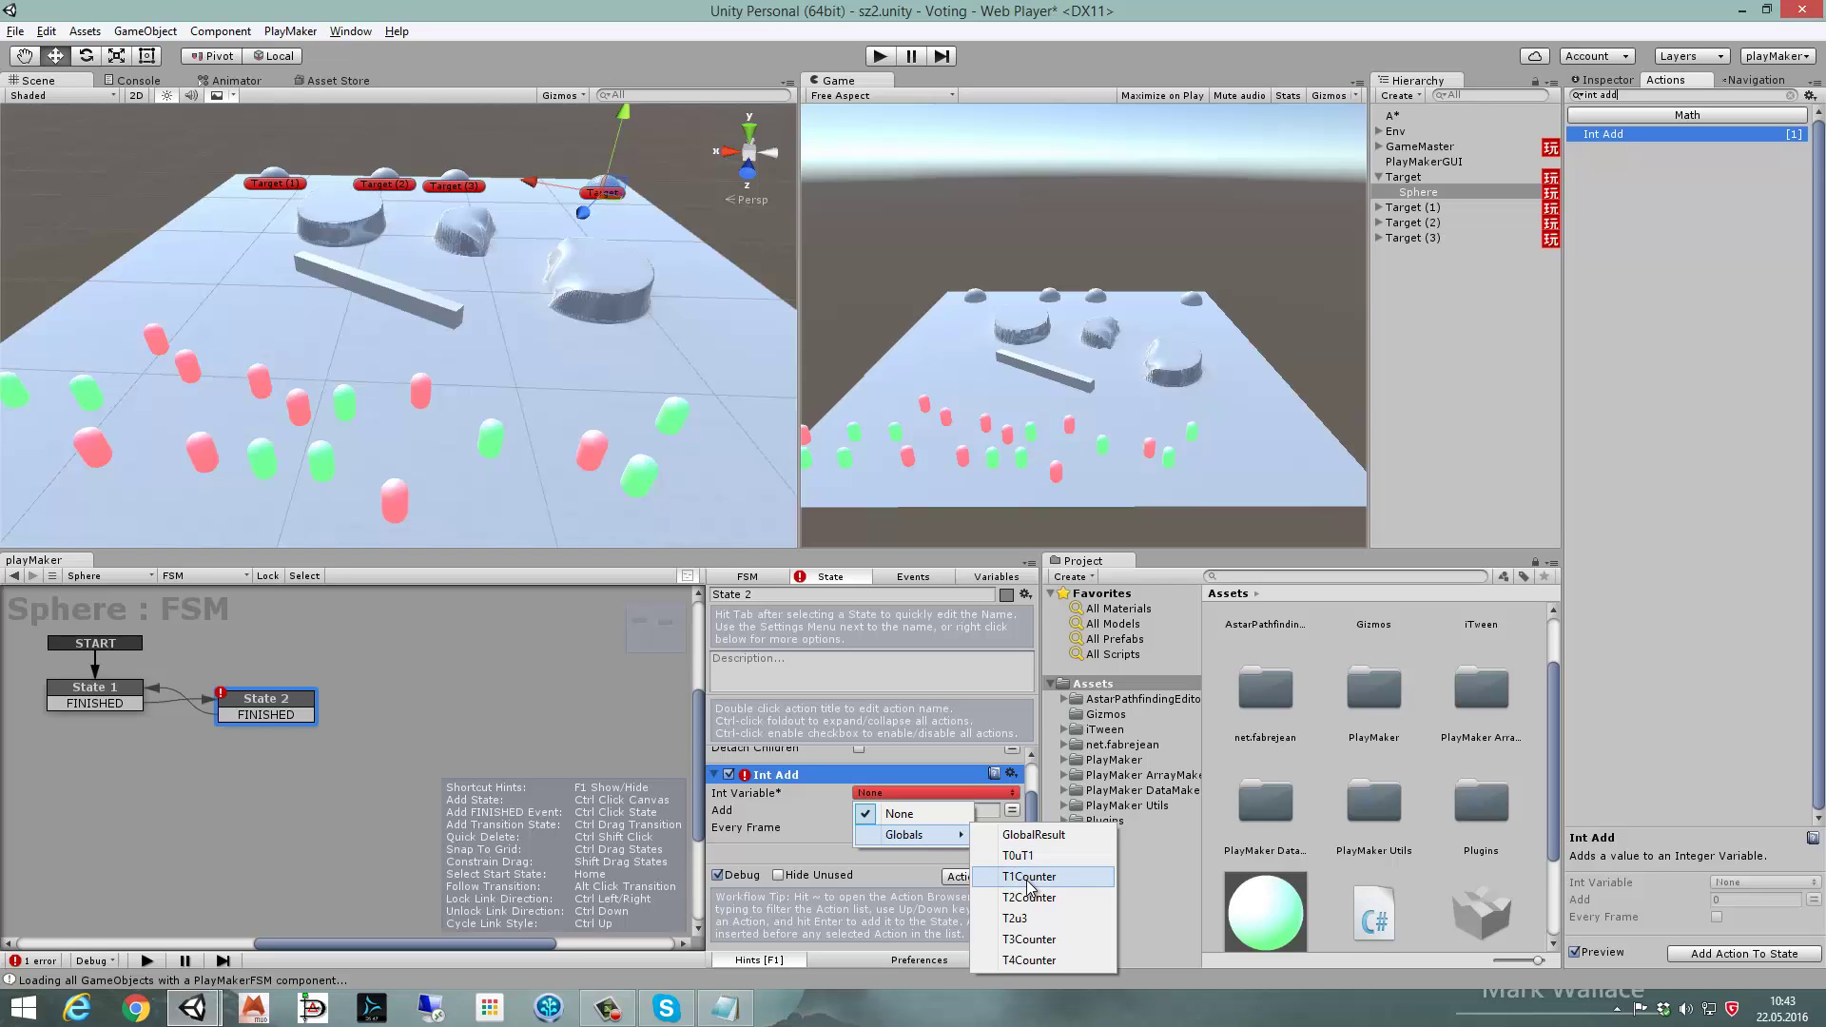
{"action": "left_click", "coordinate": [795, 843]}
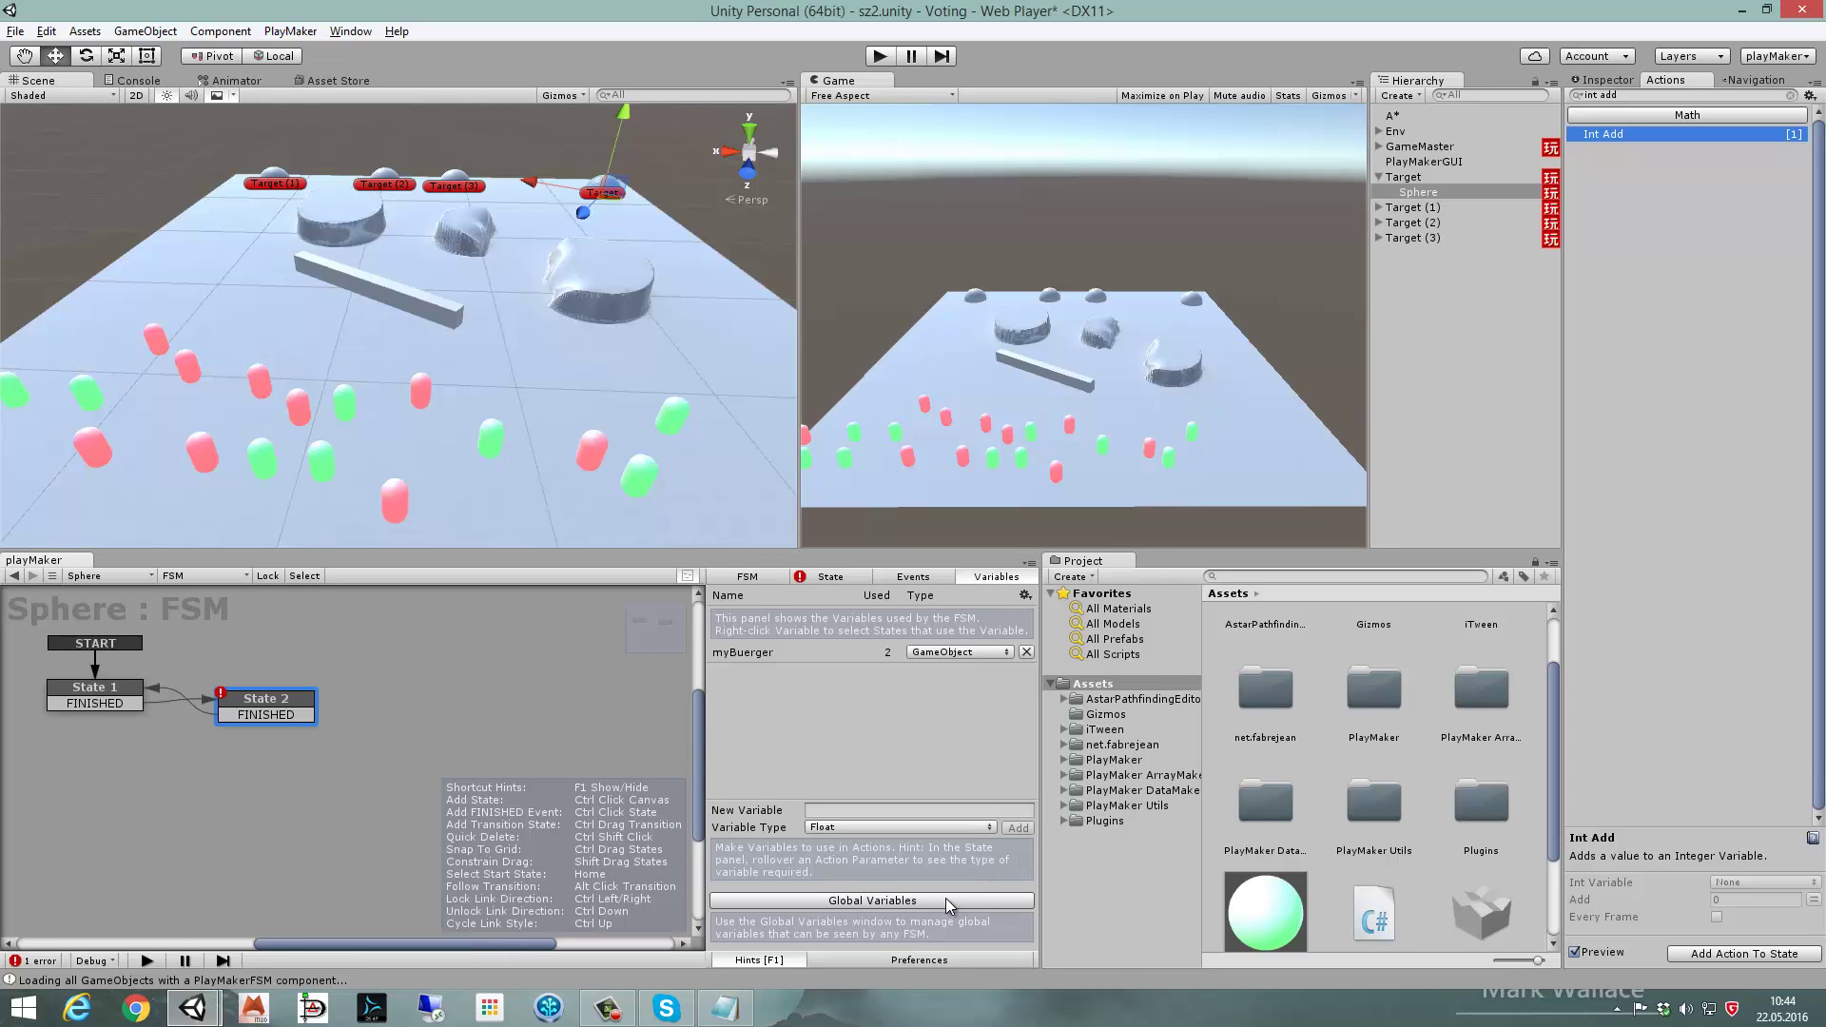
- Delete the global variables T1Counter and T2Counter
{"action": "left_click", "coordinate": [942, 899]}
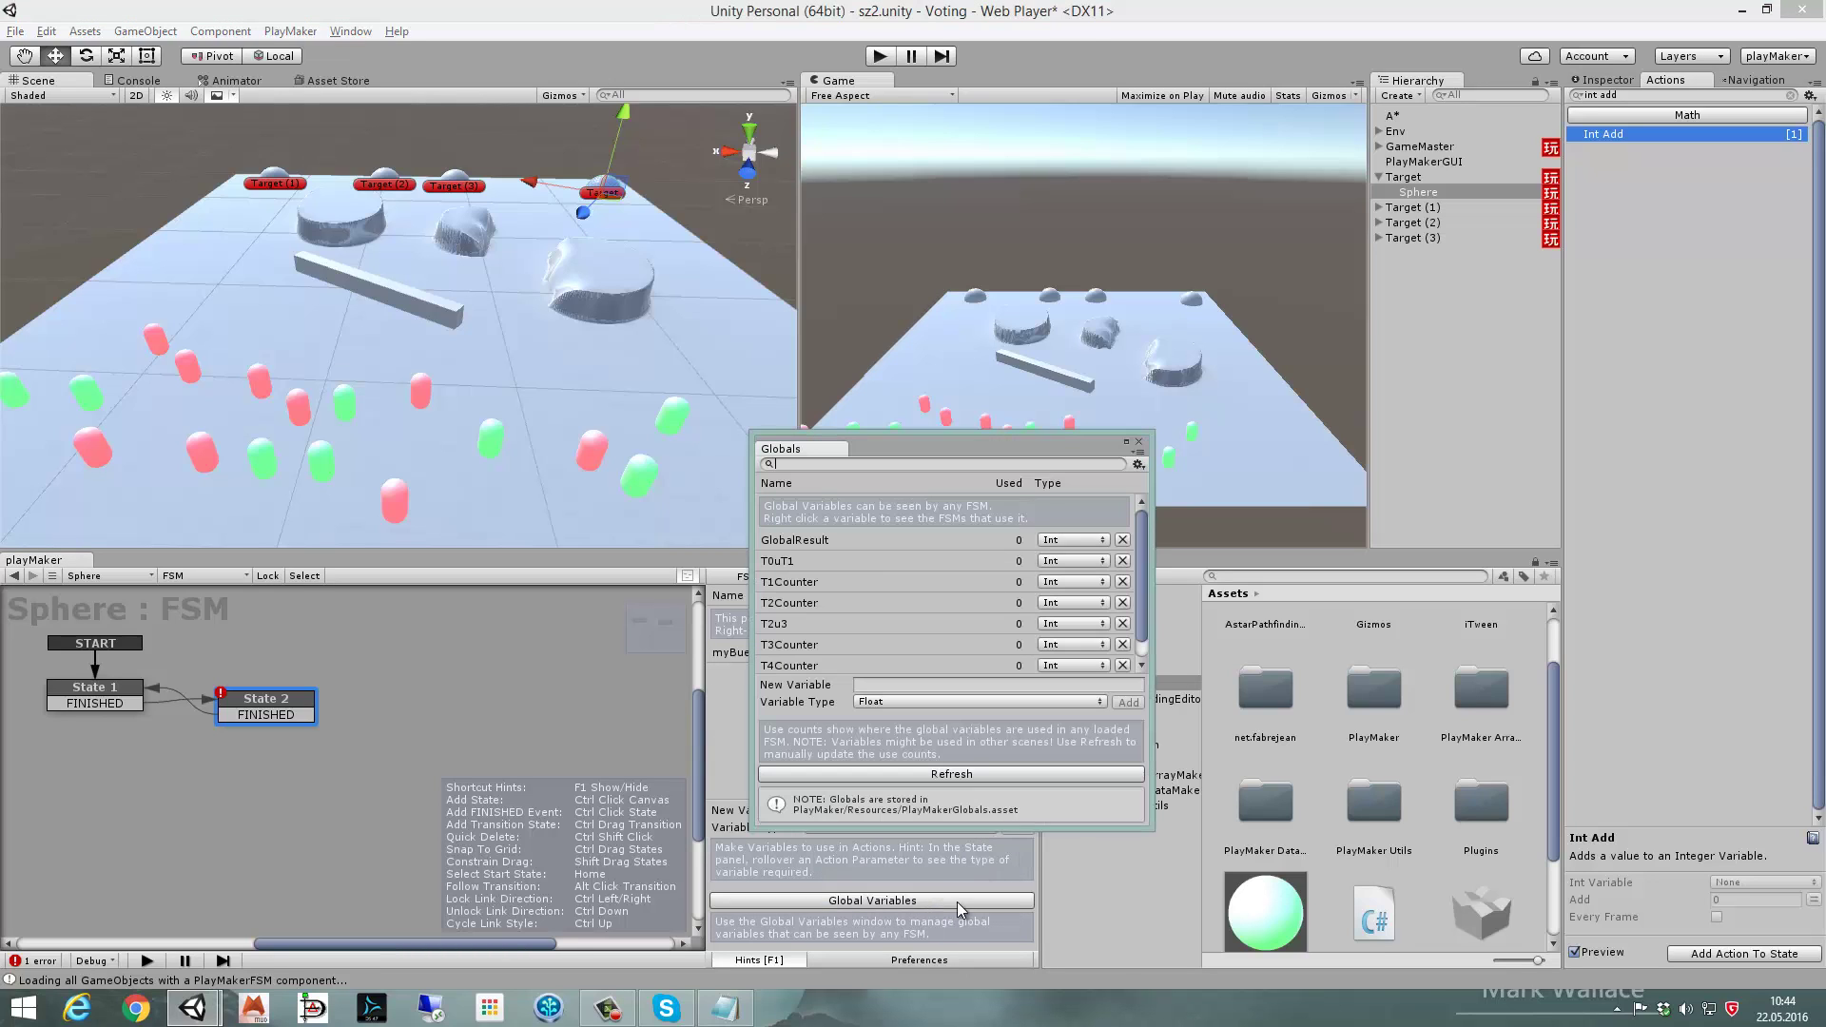
{"action": "right_click", "coordinate": [859, 580]}
{"action": "left_click", "coordinate": [1121, 586]}
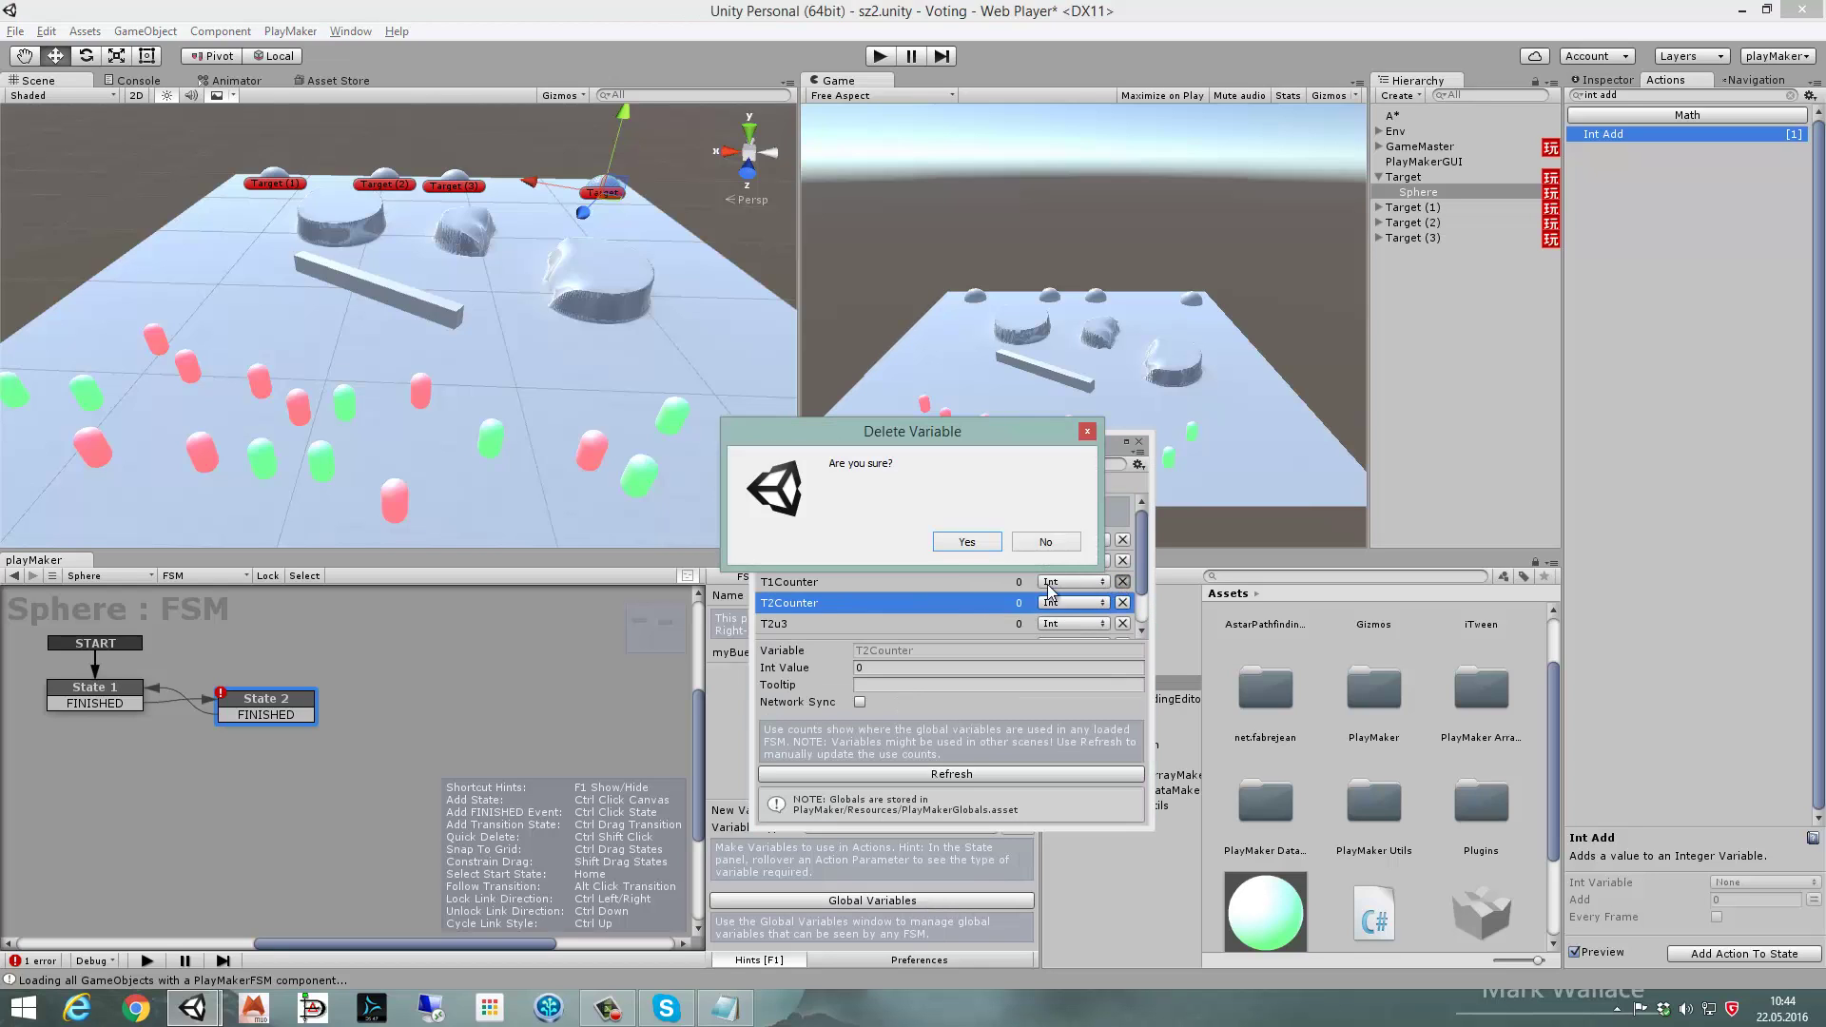
{"action": "left_click", "coordinate": [967, 542]}
{"action": "left_click", "coordinate": [1122, 581]}
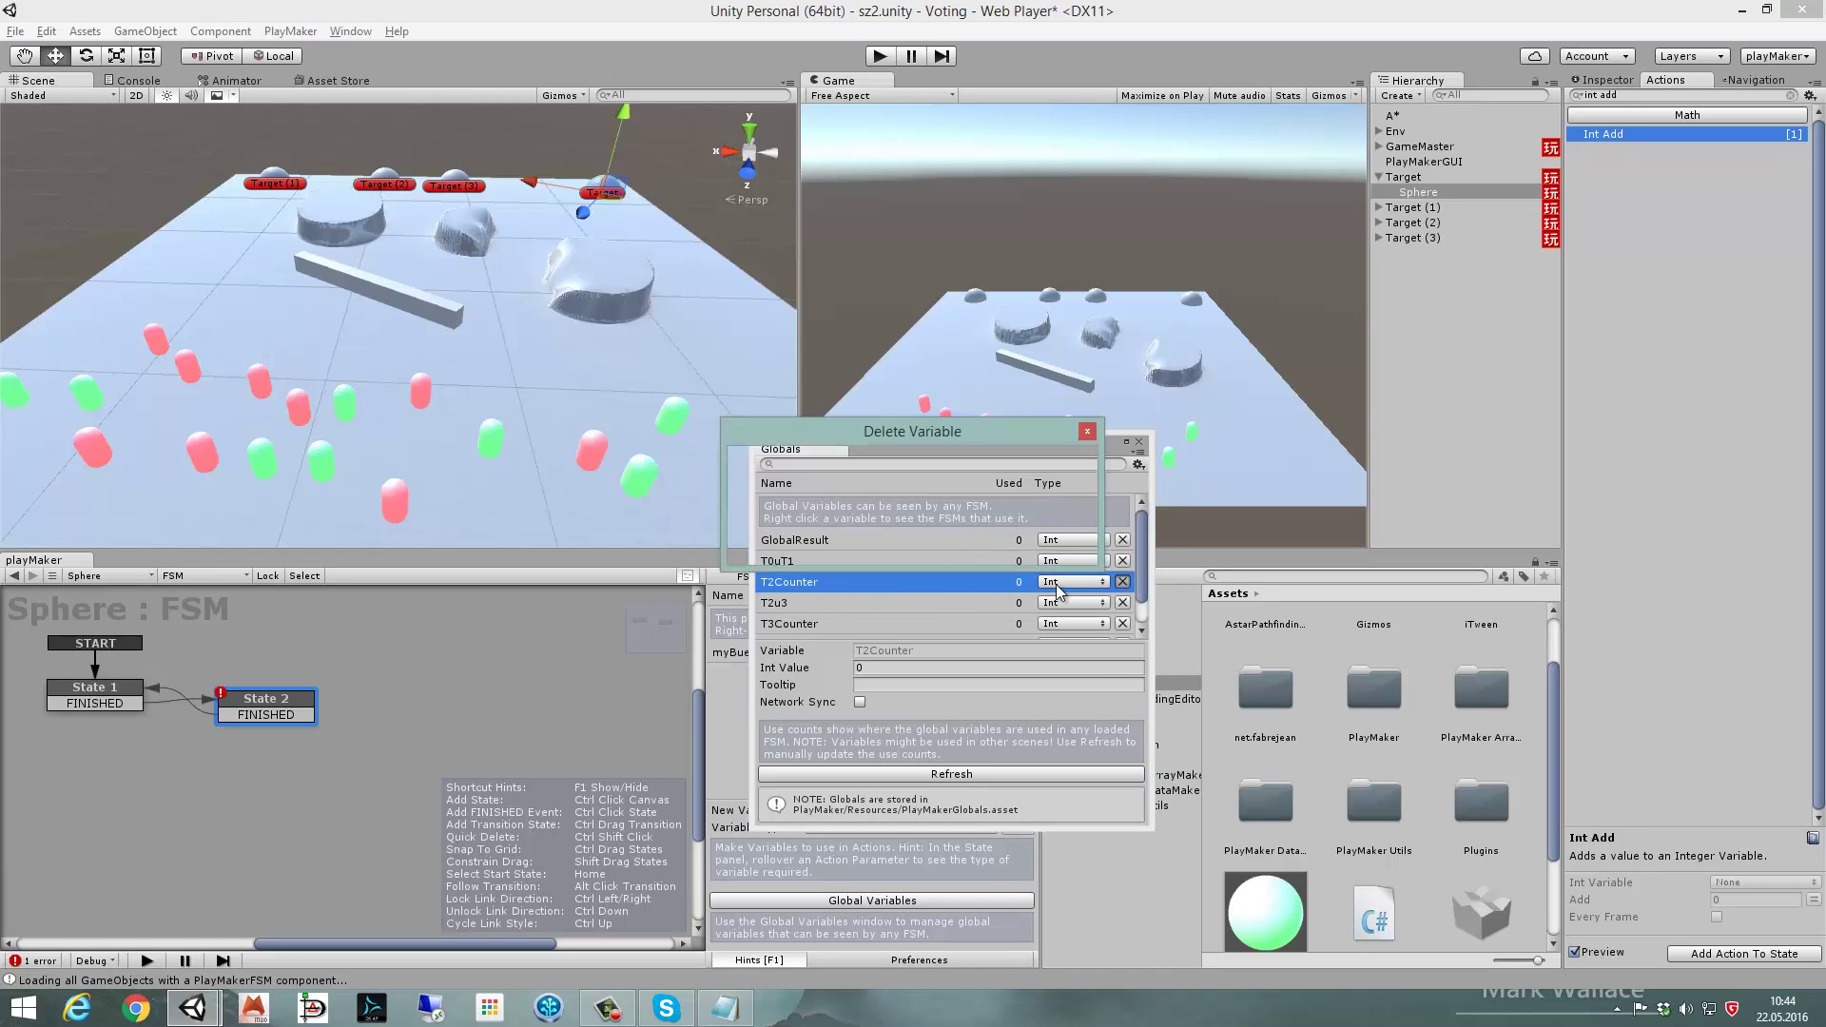
{"action": "left_click", "coordinate": [967, 540]}
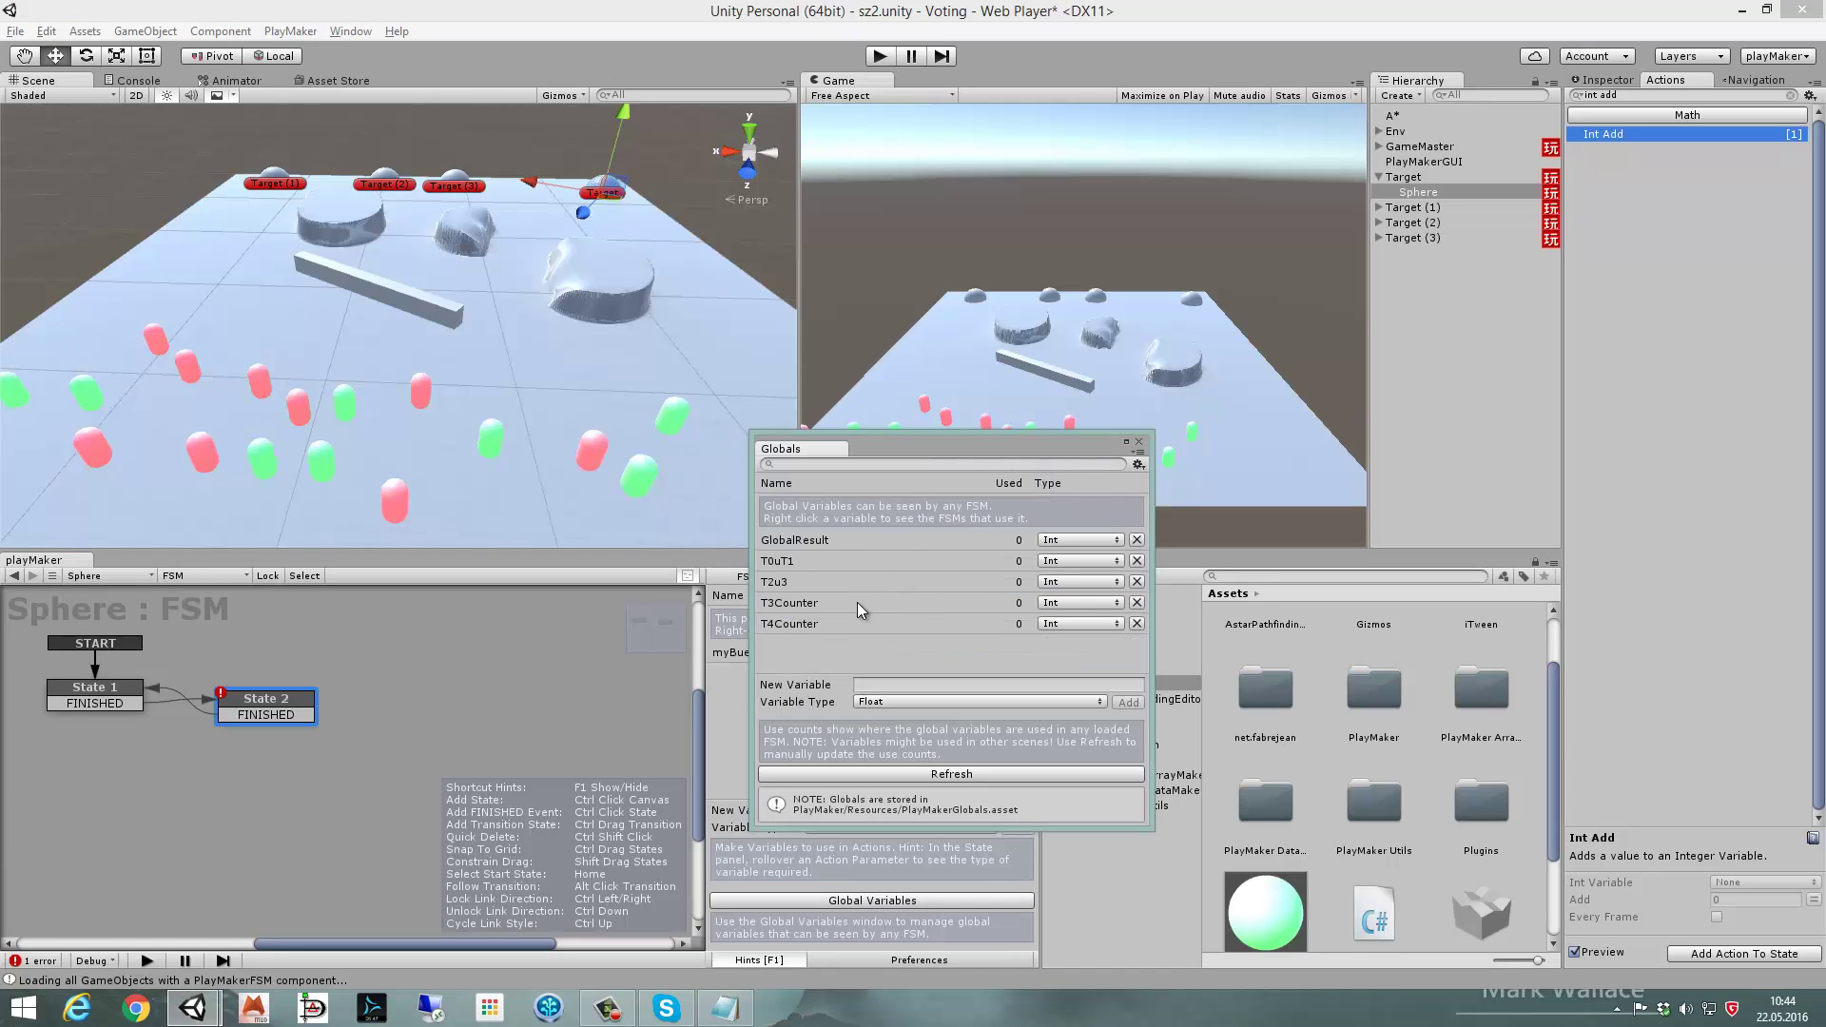
- Delete T3Counter and T4Counter, and begin naming a new global T0Counter
{"action": "left_click", "coordinate": [1122, 602]}
{"action": "left_click", "coordinate": [967, 540]}
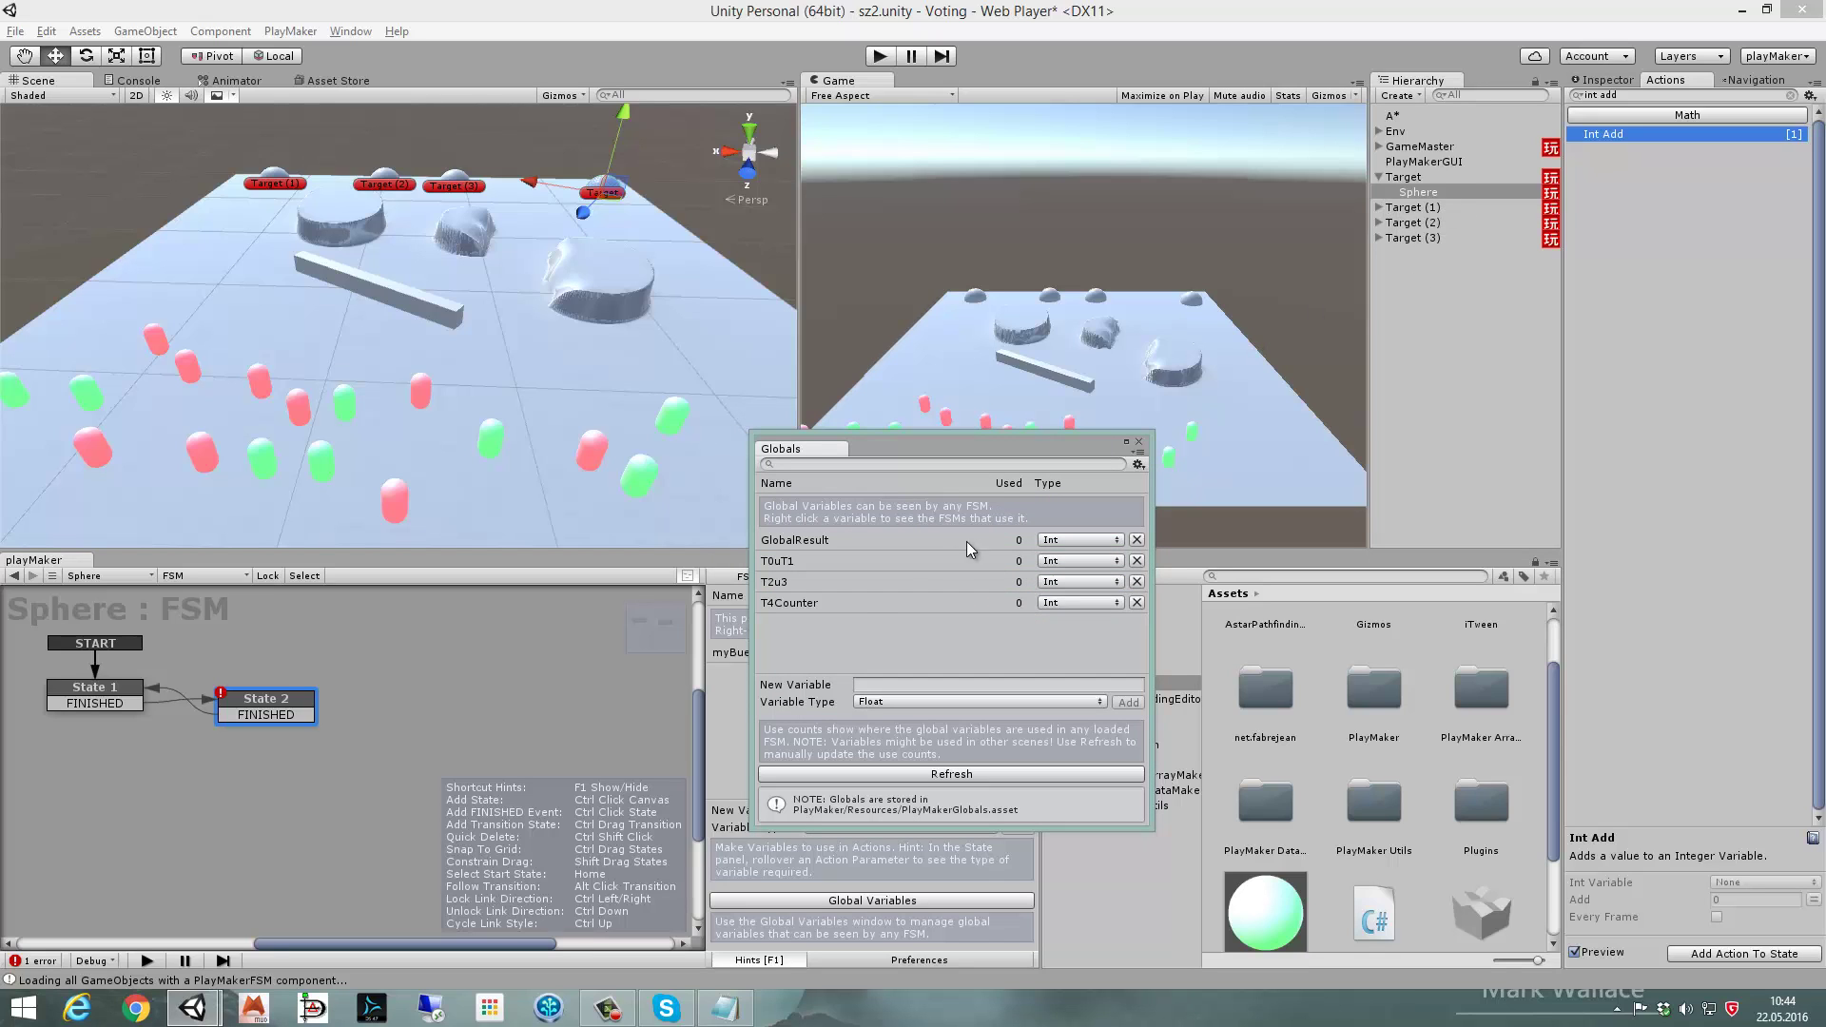
{"action": "left_click", "coordinate": [854, 601]}
{"action": "left_click", "coordinate": [1136, 602]}
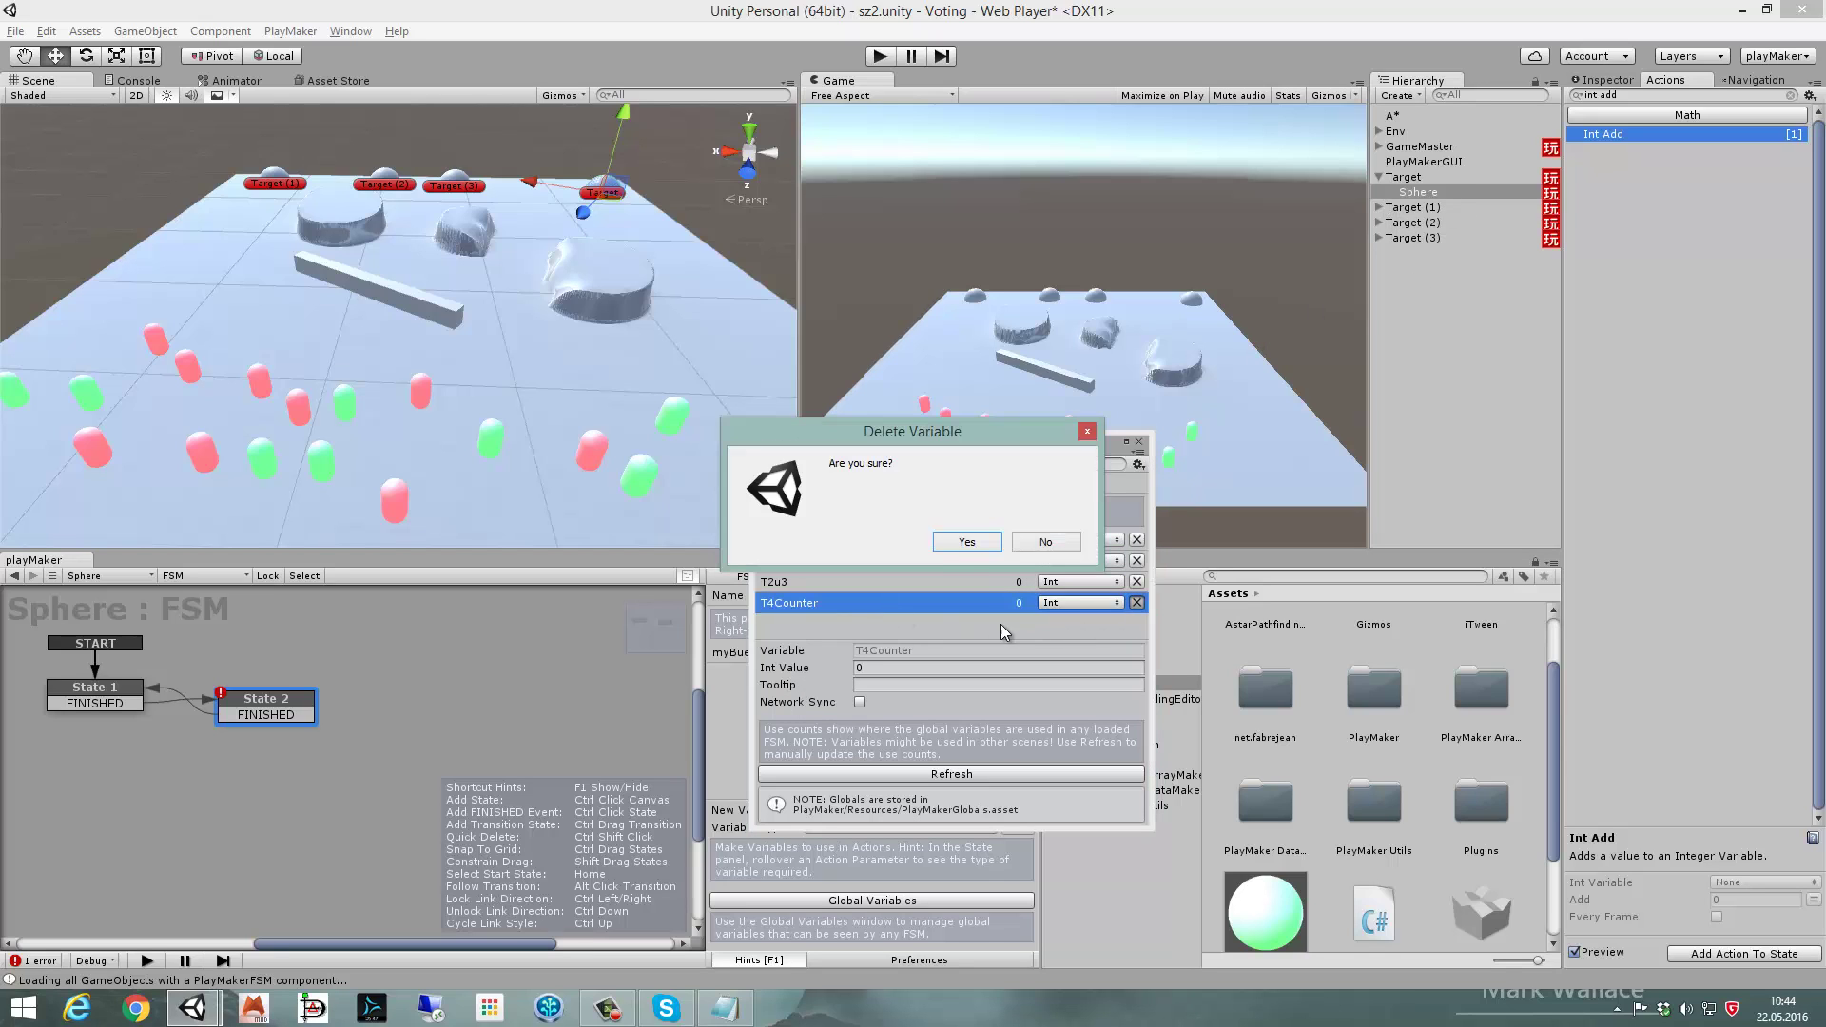
{"action": "left_click", "coordinate": [965, 550]}
{"action": "left_click", "coordinate": [883, 683]}
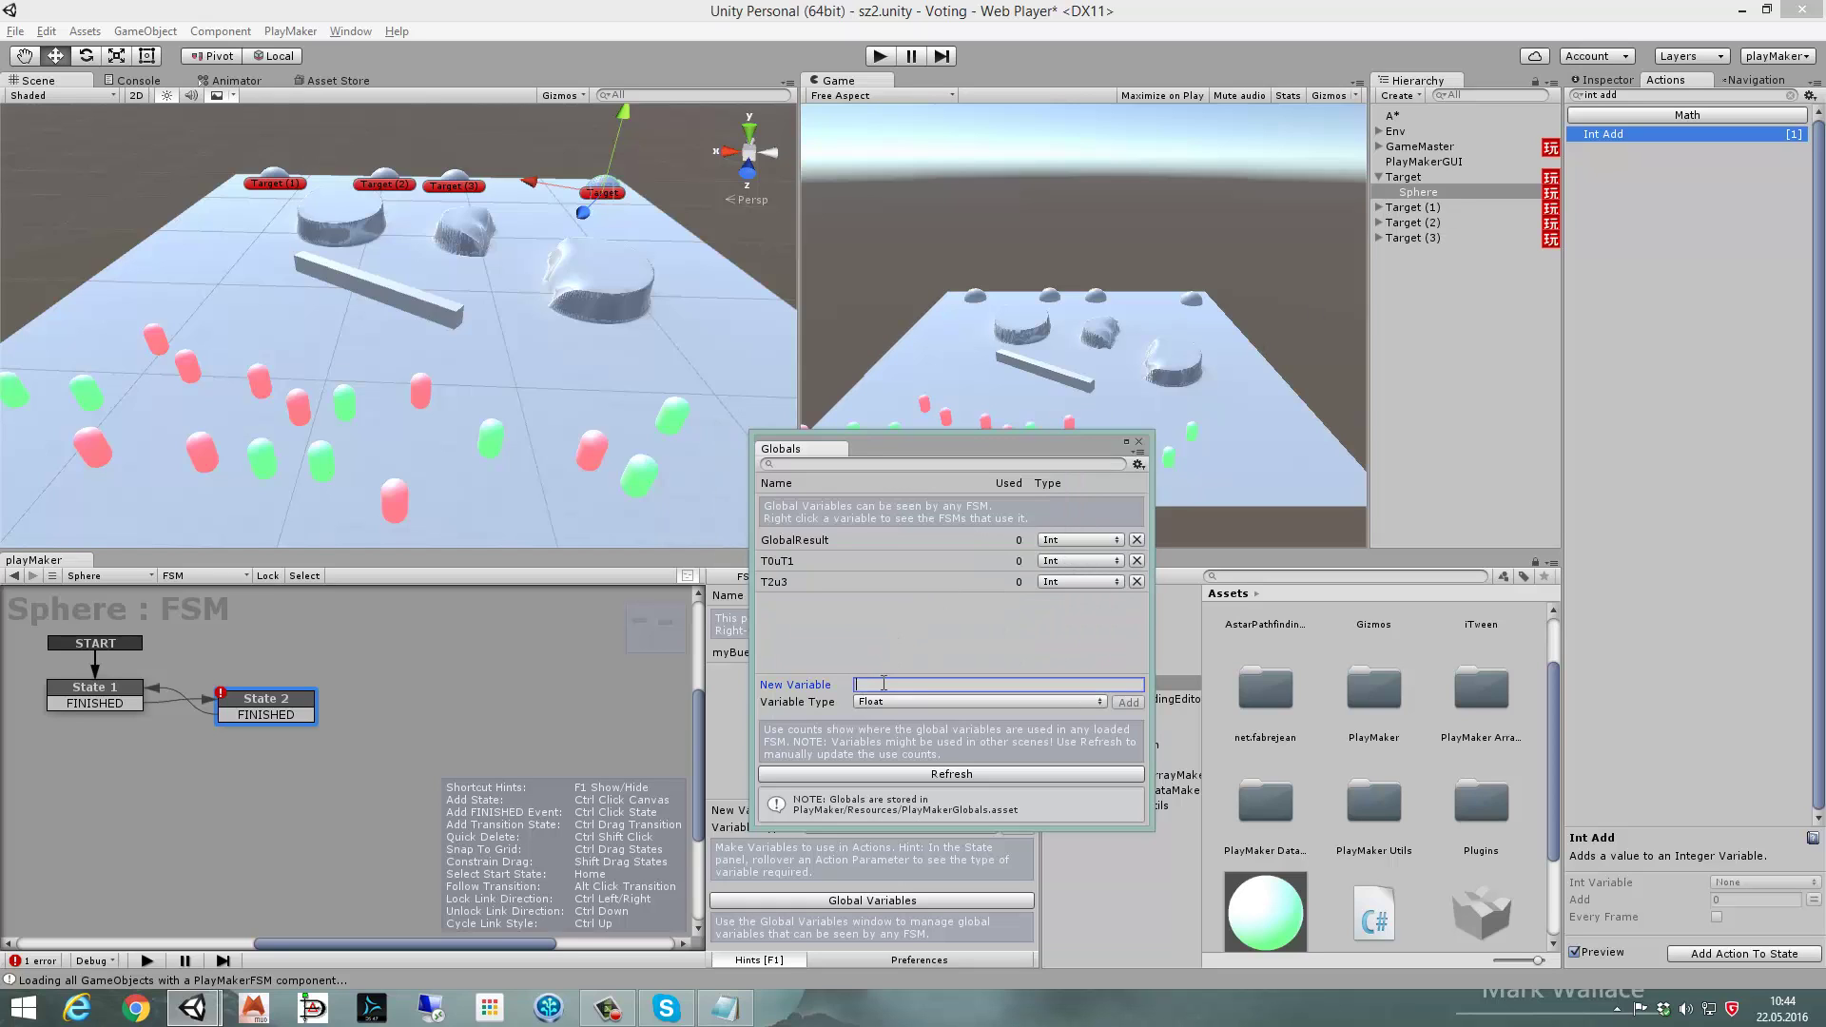
{"action": "type", "text": "T0Counter"}
- Create T0Counter as an Int global variable
{"action": "left_click", "coordinate": [951, 701]}
{"action": "left_click", "coordinate": [884, 730]}
{"action": "left_click", "coordinate": [1129, 702]}
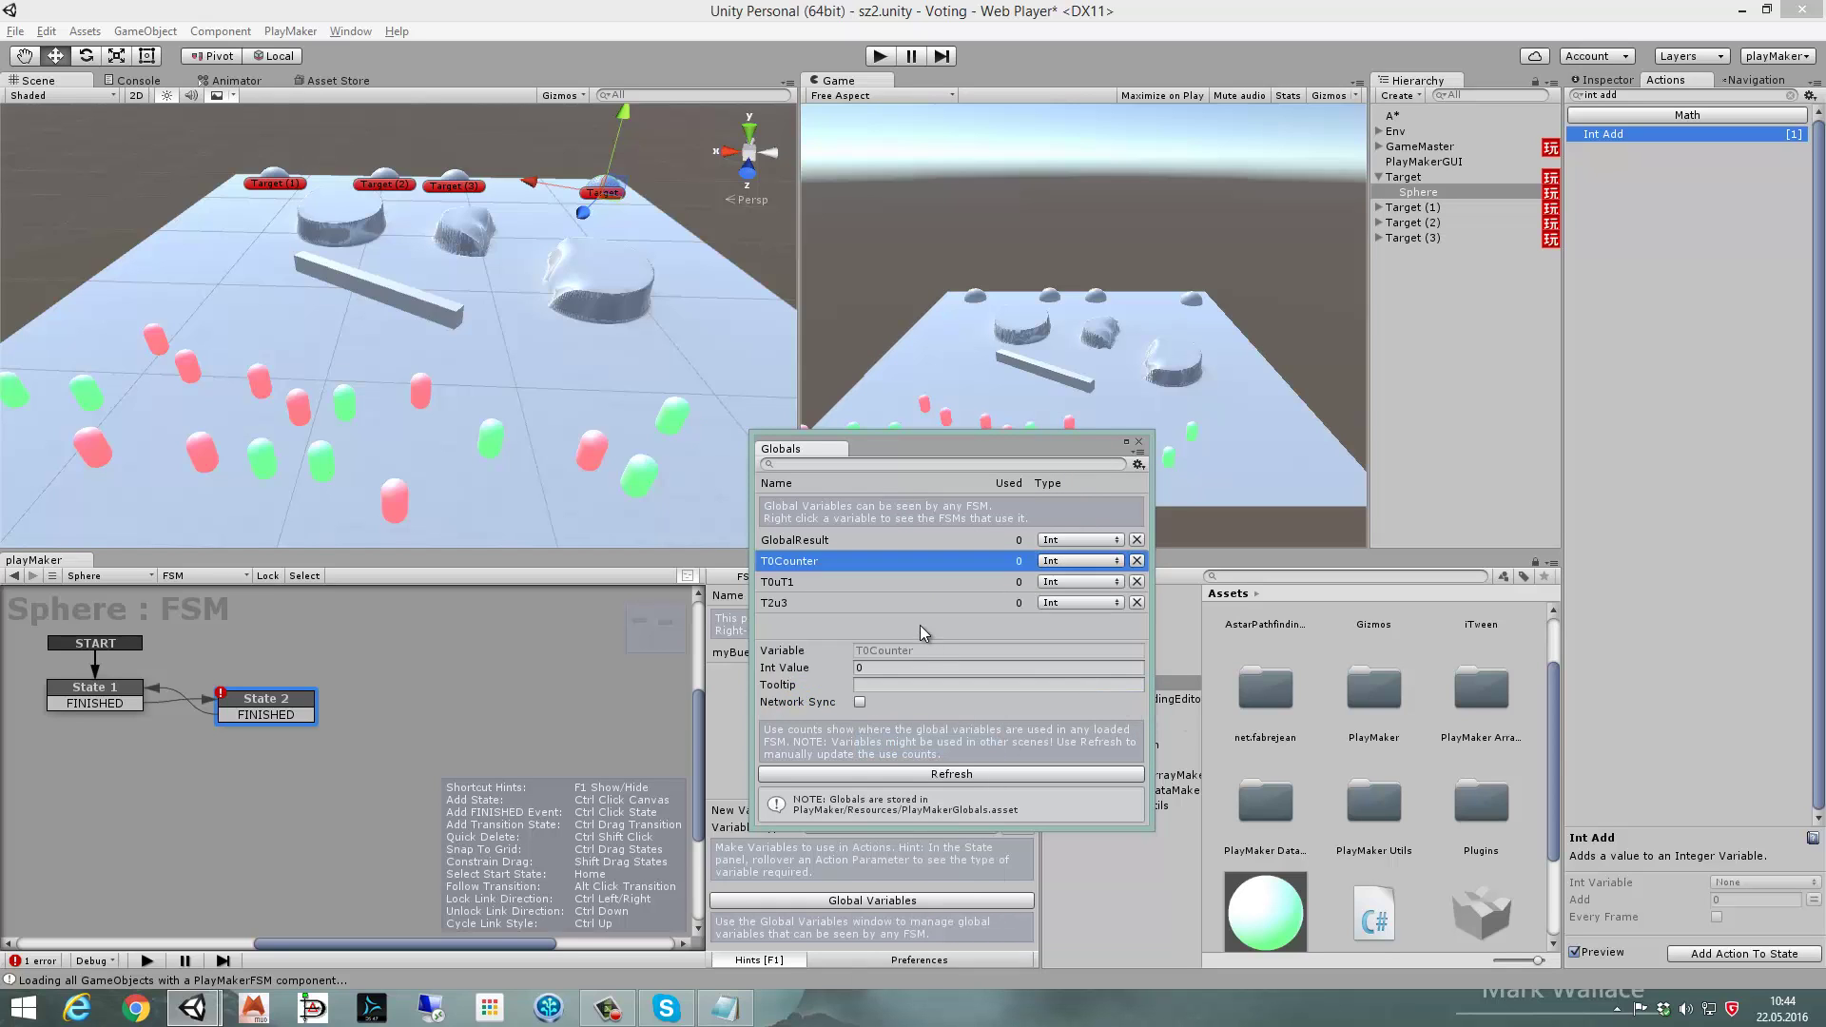
{"action": "left_click", "coordinate": [837, 603]}
{"action": "left_click", "coordinate": [894, 503]}
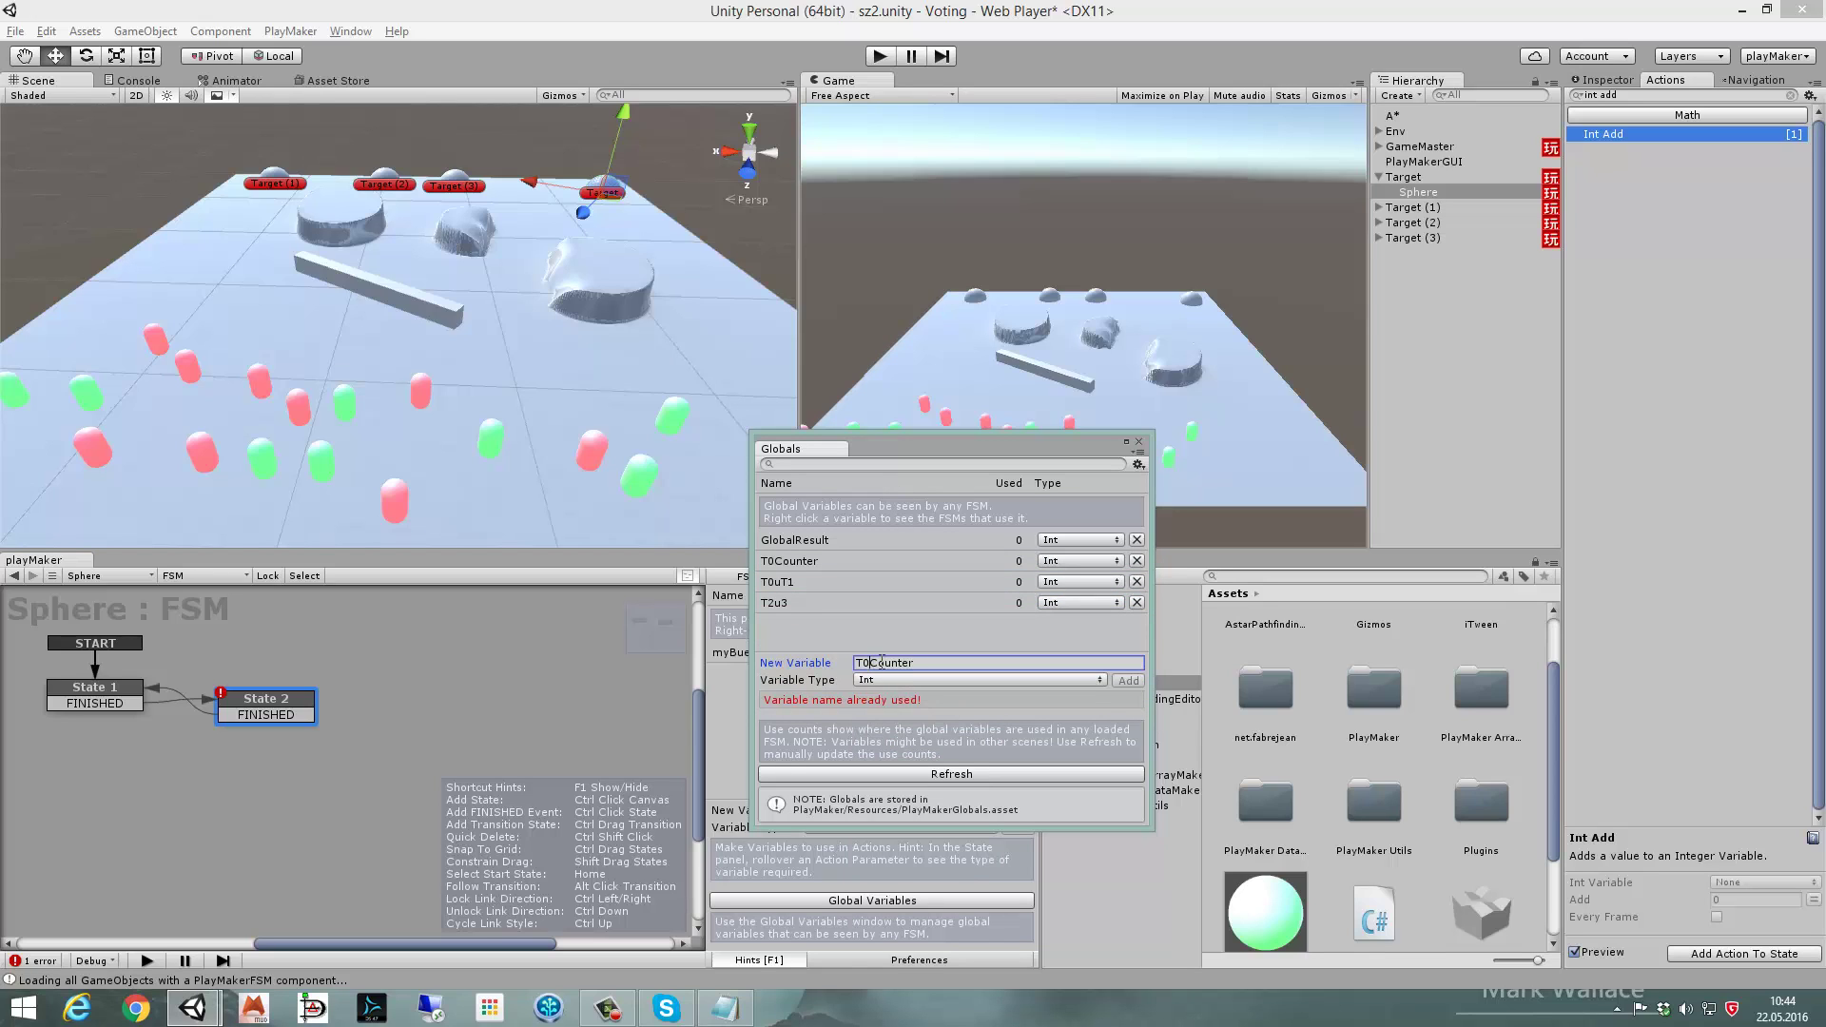
- Add Int globals T1Counter and T2Counter by changing the digit in the name
{"action": "left_click", "coordinate": [881, 660]}
{"action": "key", "text": "BackSpace"}
{"action": "type", "text": "1"}
{"action": "key", "text": "Return"}
{"action": "left_click", "coordinate": [901, 605]}
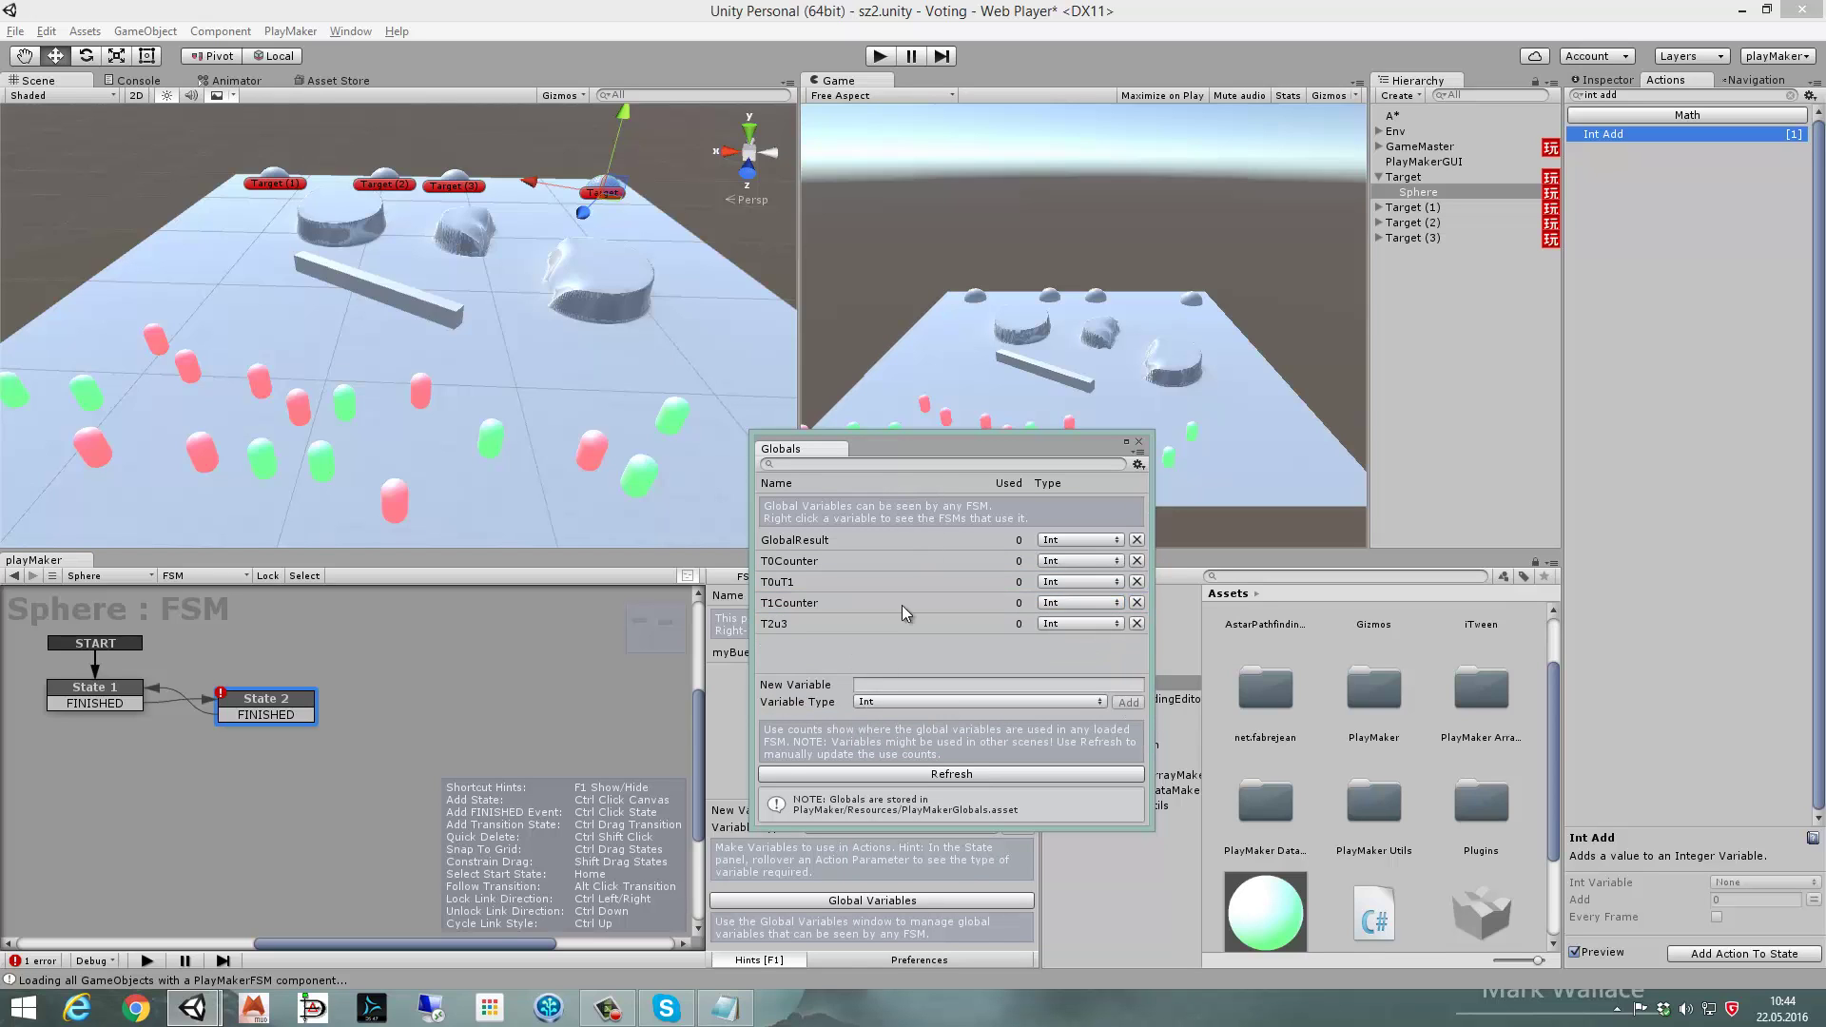
{"action": "left_click", "coordinate": [868, 684]}
{"action": "key", "text": "BackSpace"}
{"action": "type", "text": "2Counter"}
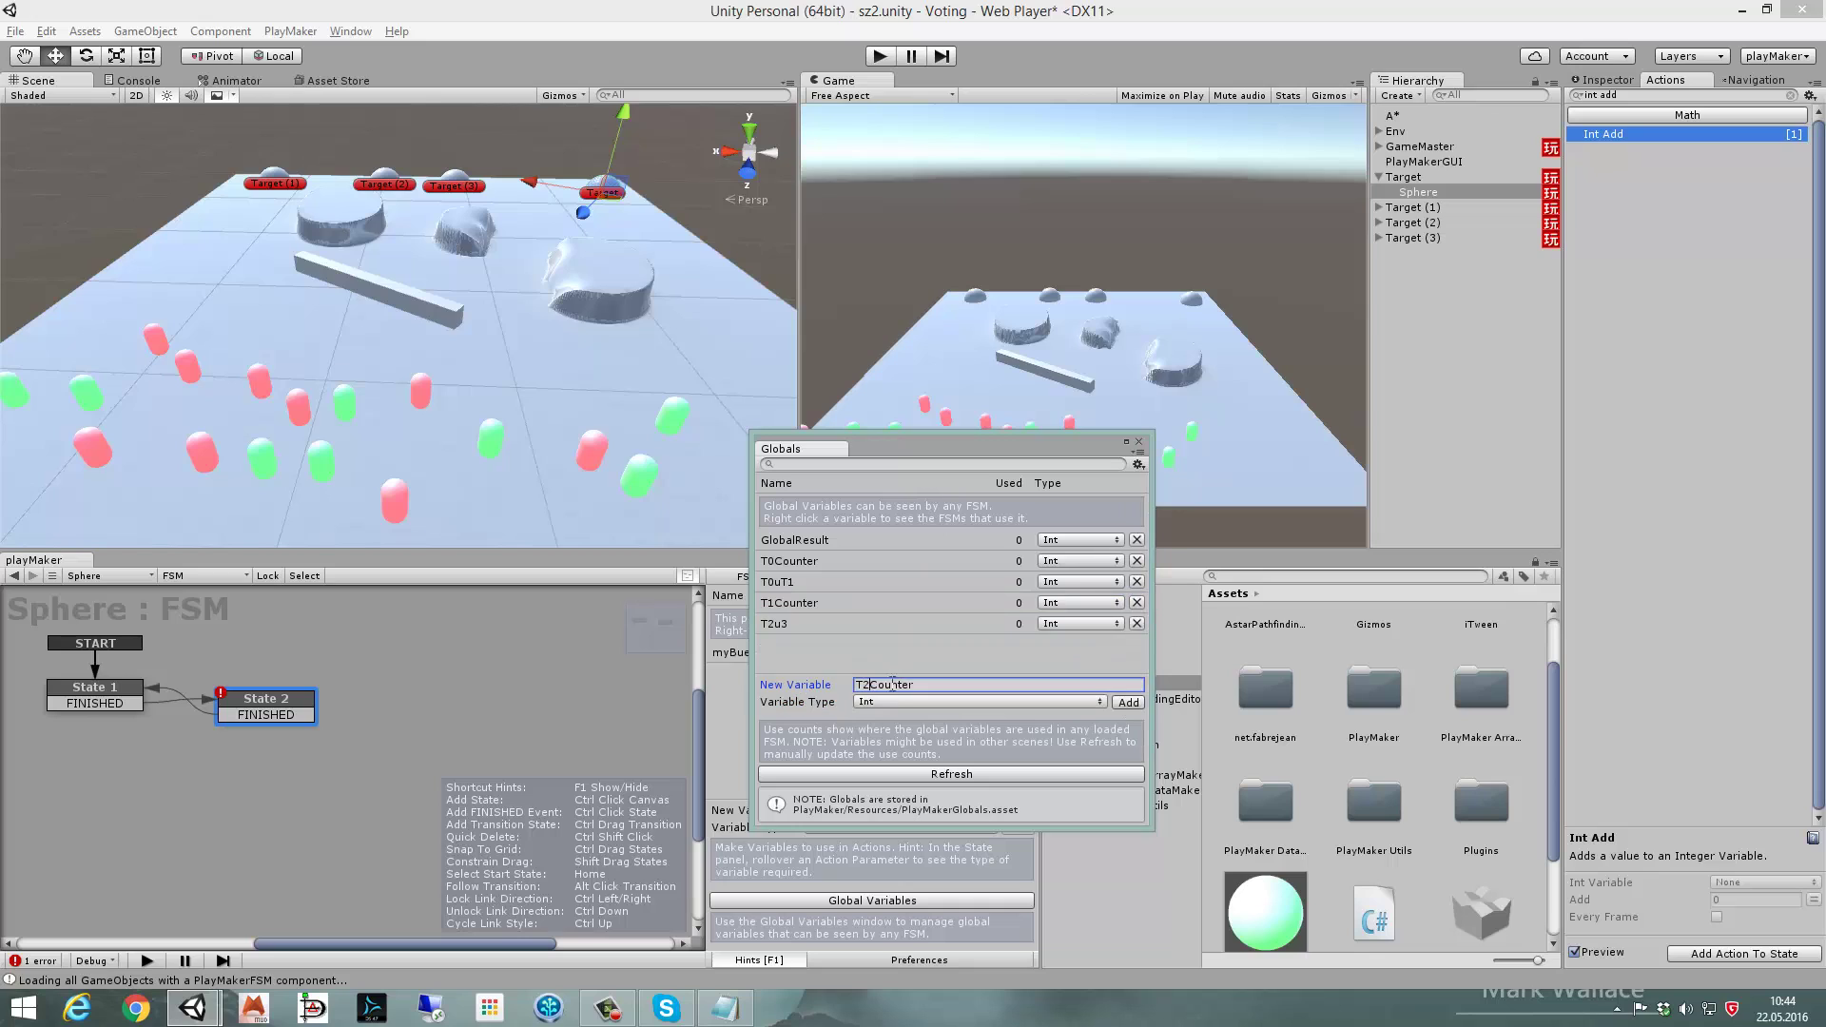
{"action": "key", "text": "Return"}
- Add the Int global T3Counter and close the Globals window
{"action": "left_click", "coordinate": [916, 481]}
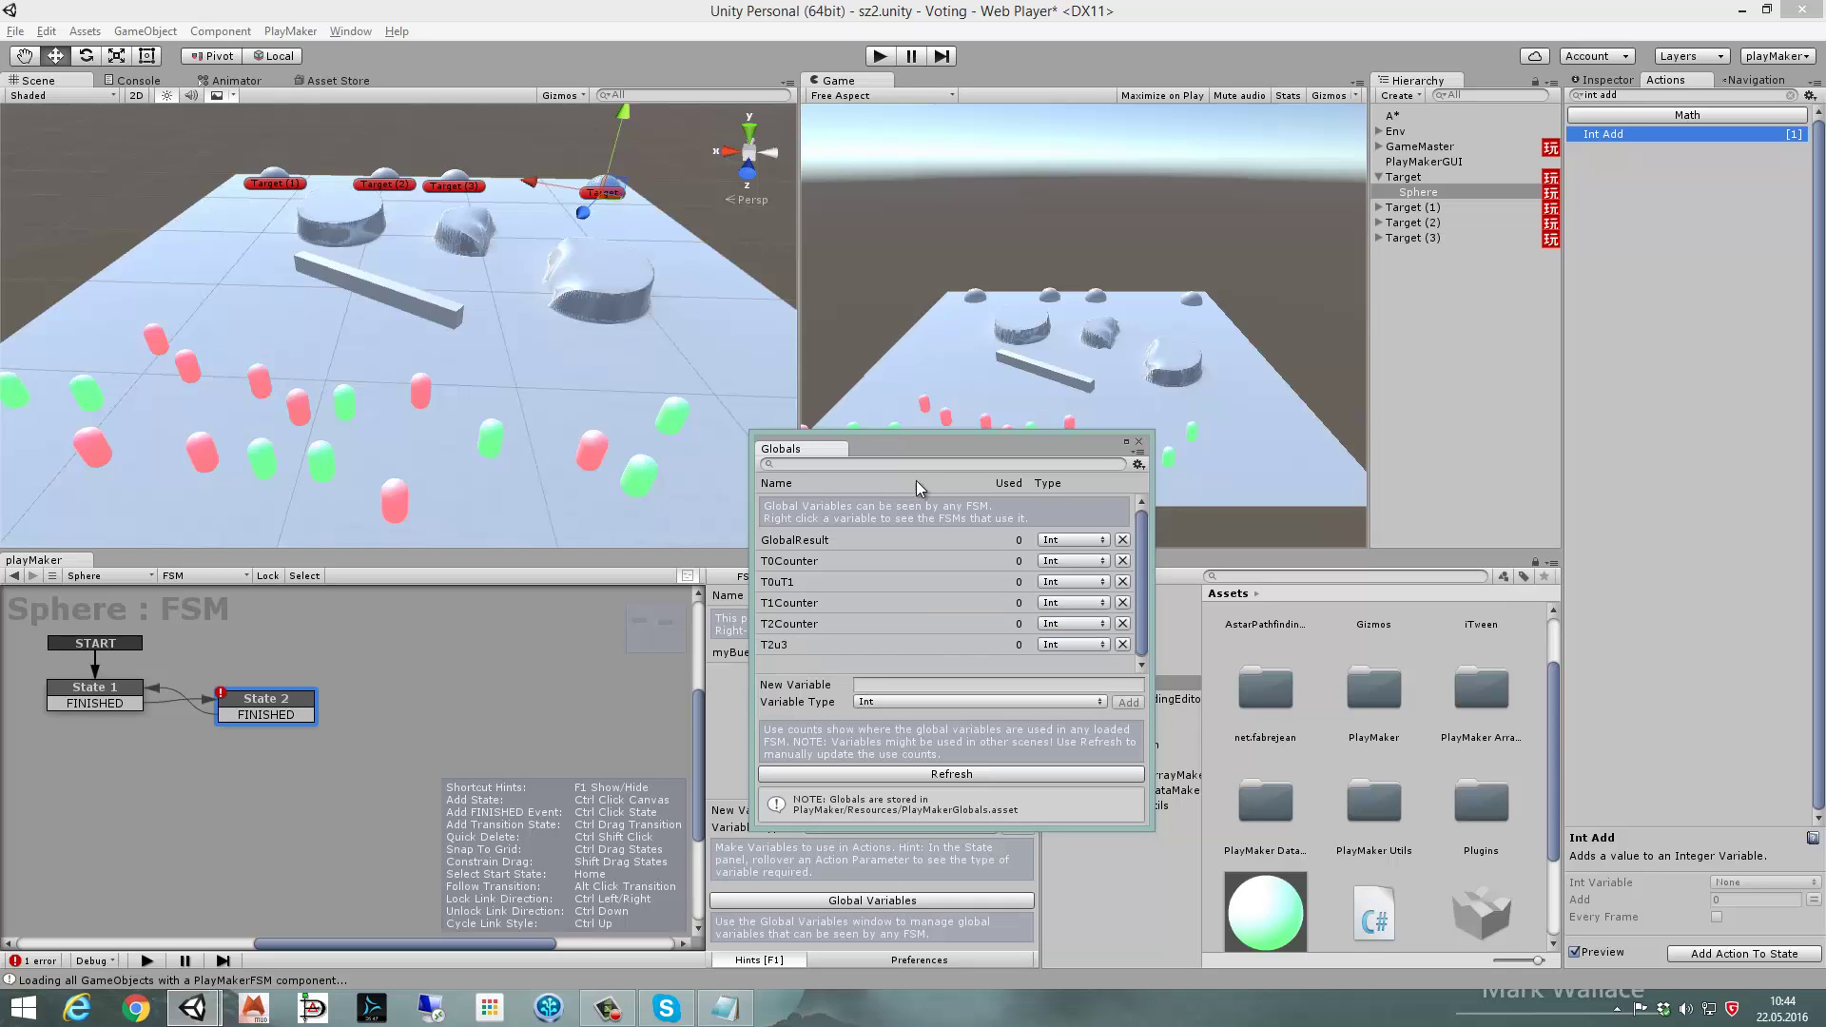
{"action": "left_click", "coordinate": [870, 685]}
{"action": "key", "text": "BackSpace"}
{"action": "type", "text": "3Counter"}
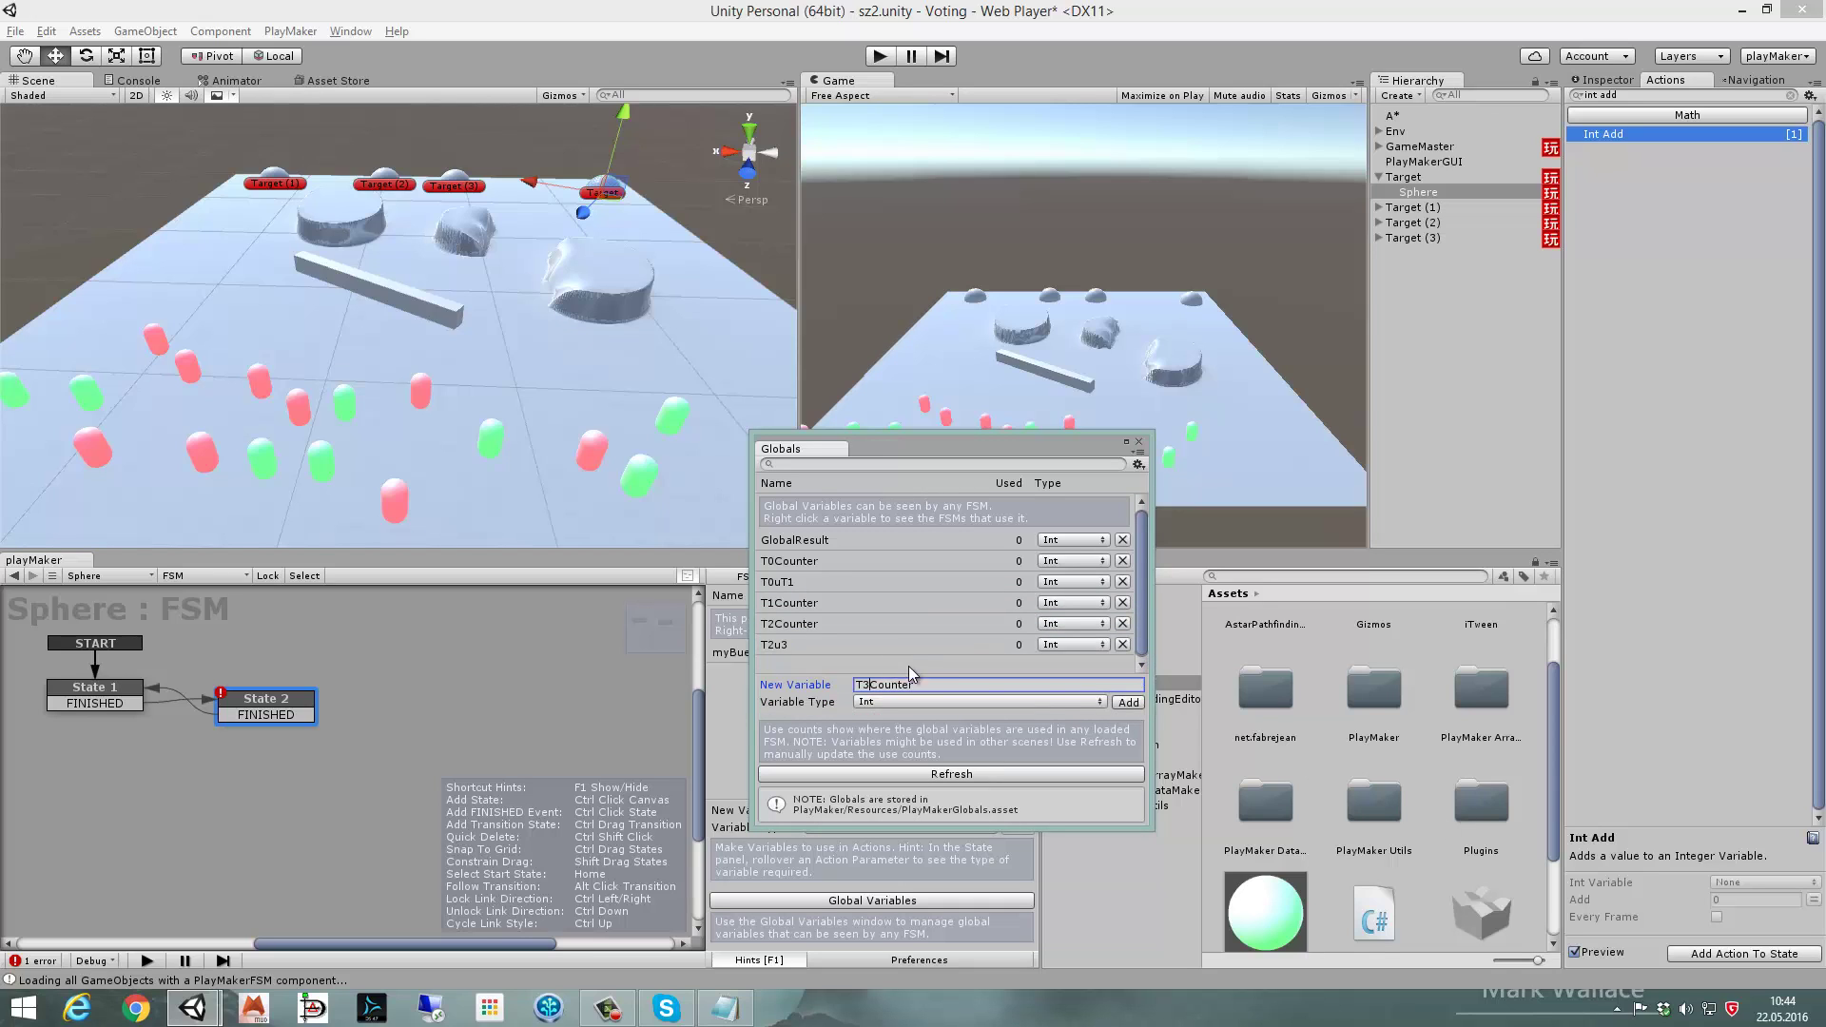
{"action": "key", "text": "Return"}
{"action": "left_click", "coordinate": [1138, 443]}
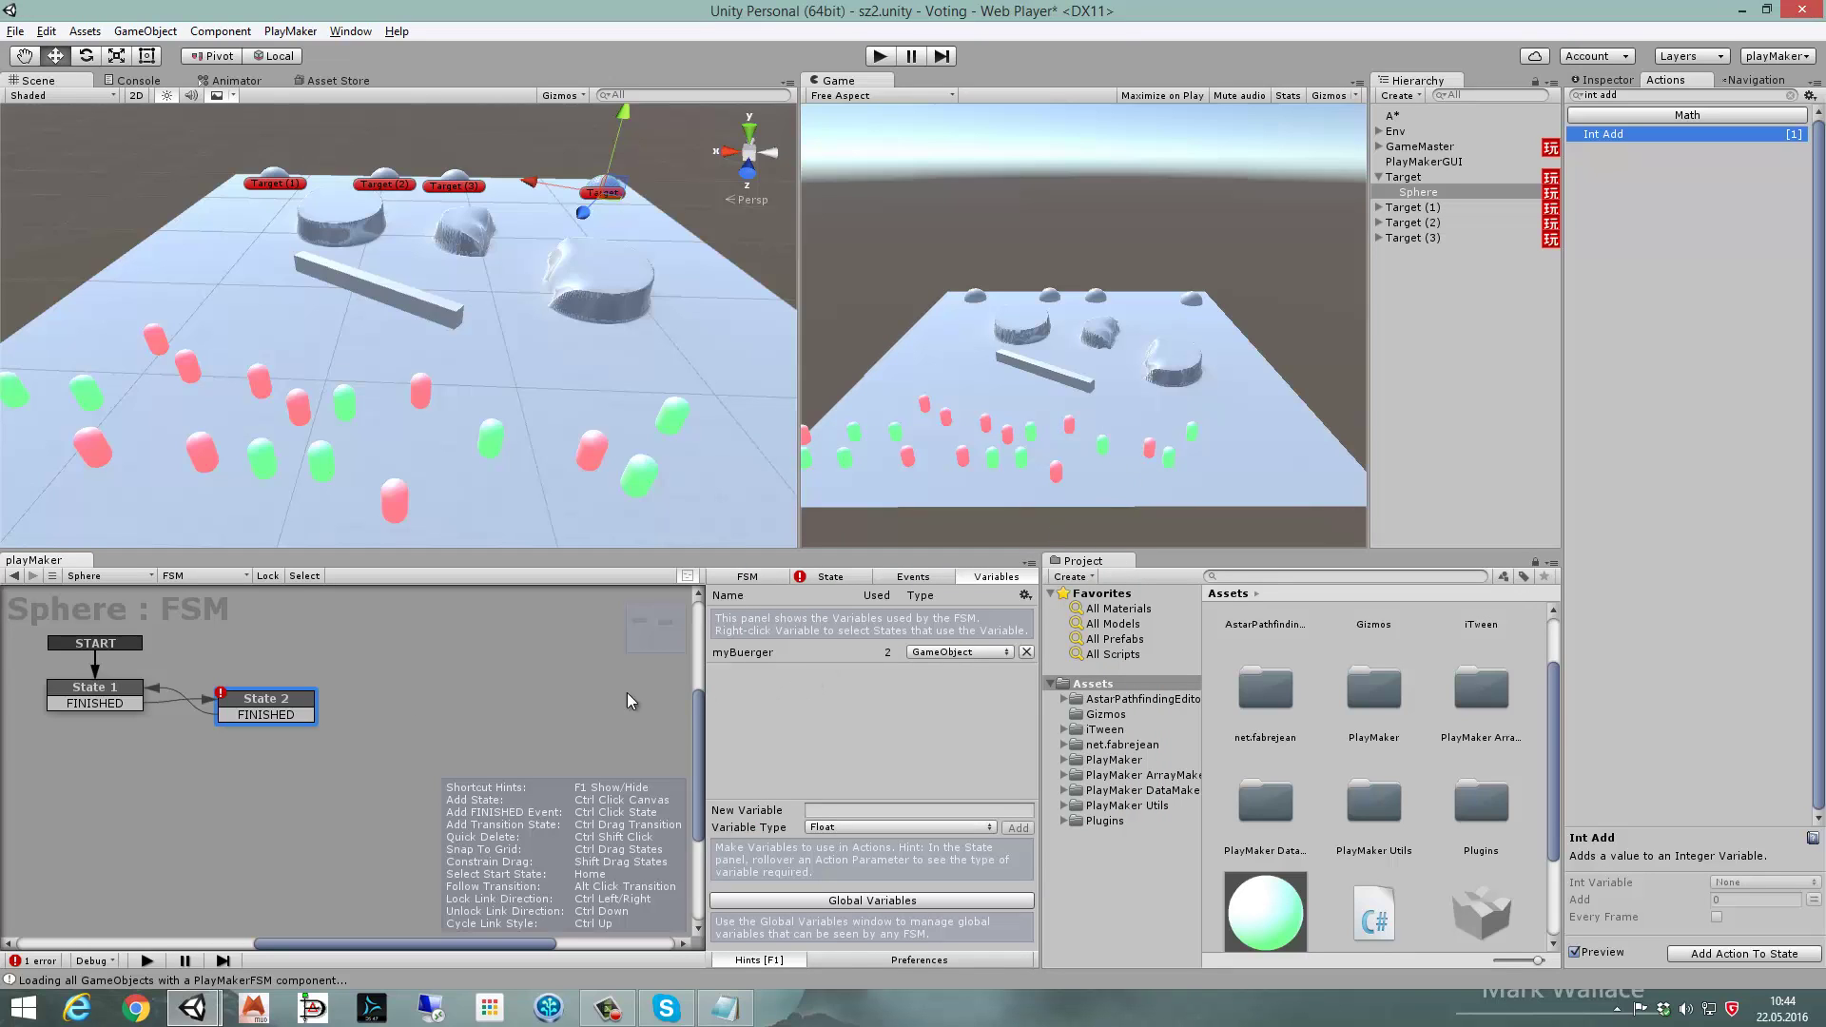
- Point State 2's Int Add at Globals > T0Counter with an Add value of 1
{"action": "left_click", "coordinate": [842, 577]}
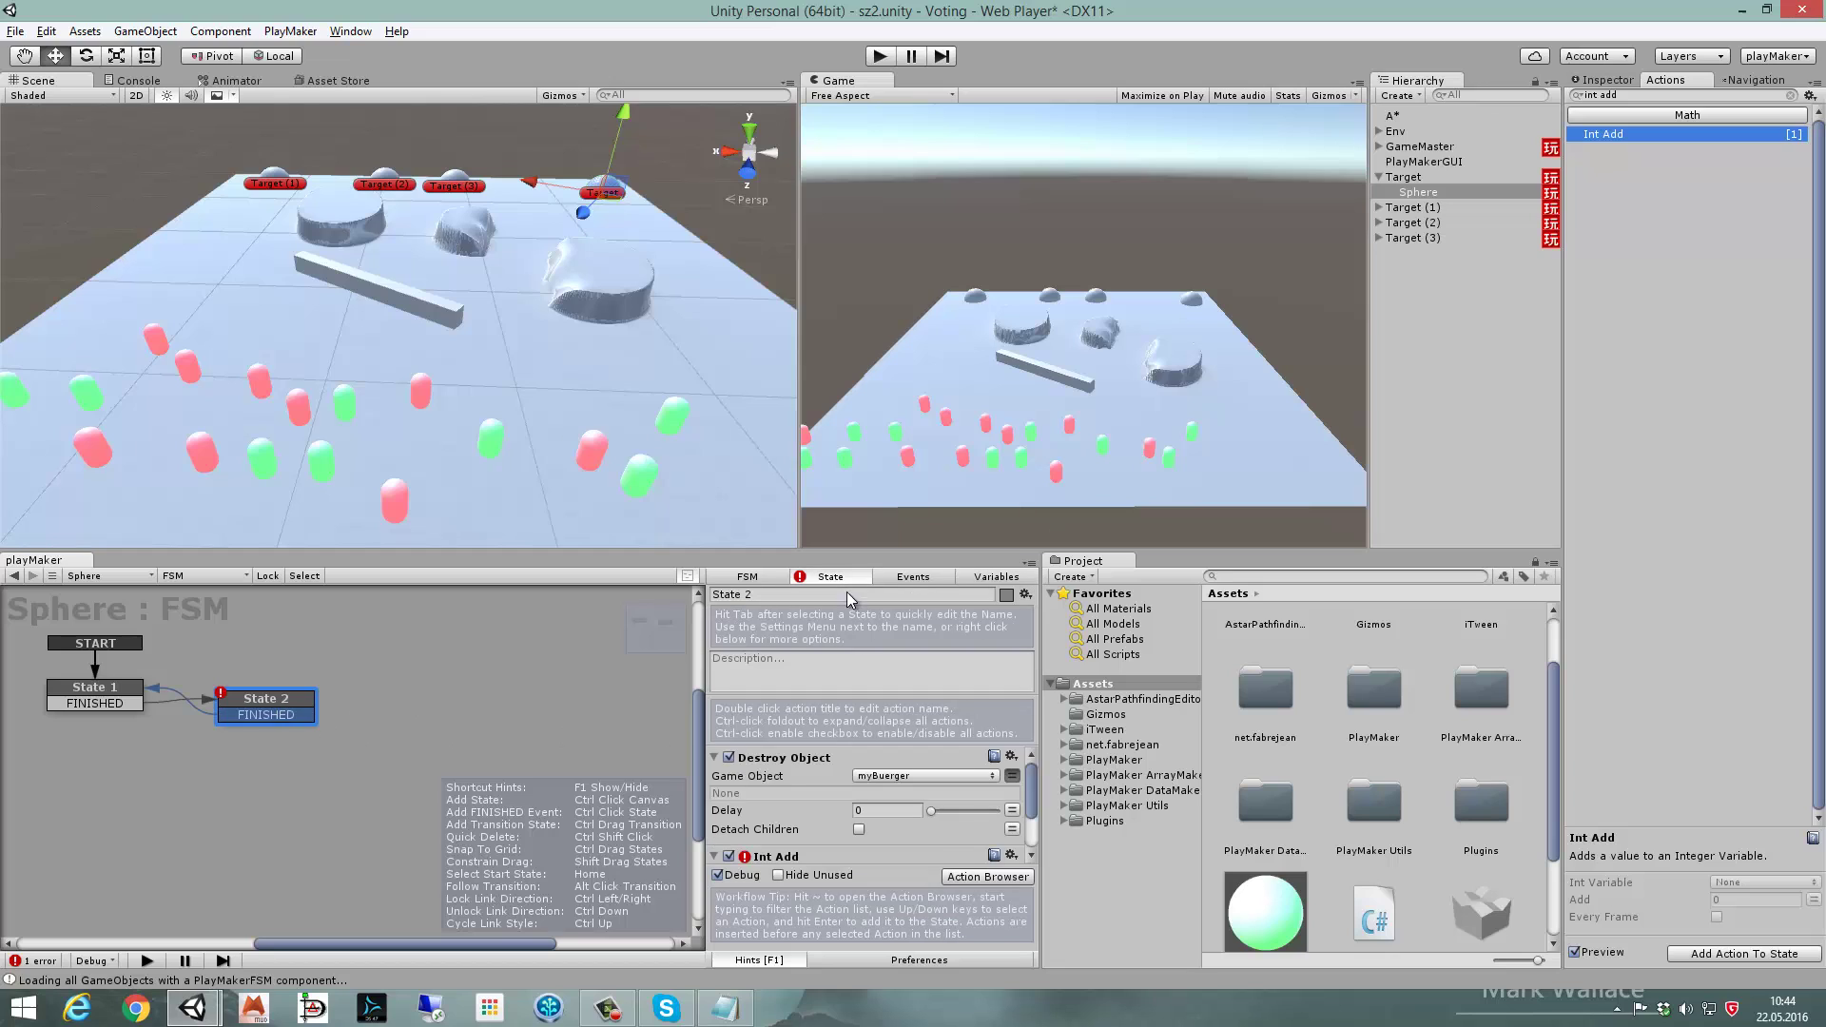
{"action": "scroll", "coordinate": [1030, 809], "scroll_direction": "down", "scroll_amount": 2}
{"action": "left_click", "coordinate": [913, 799]}
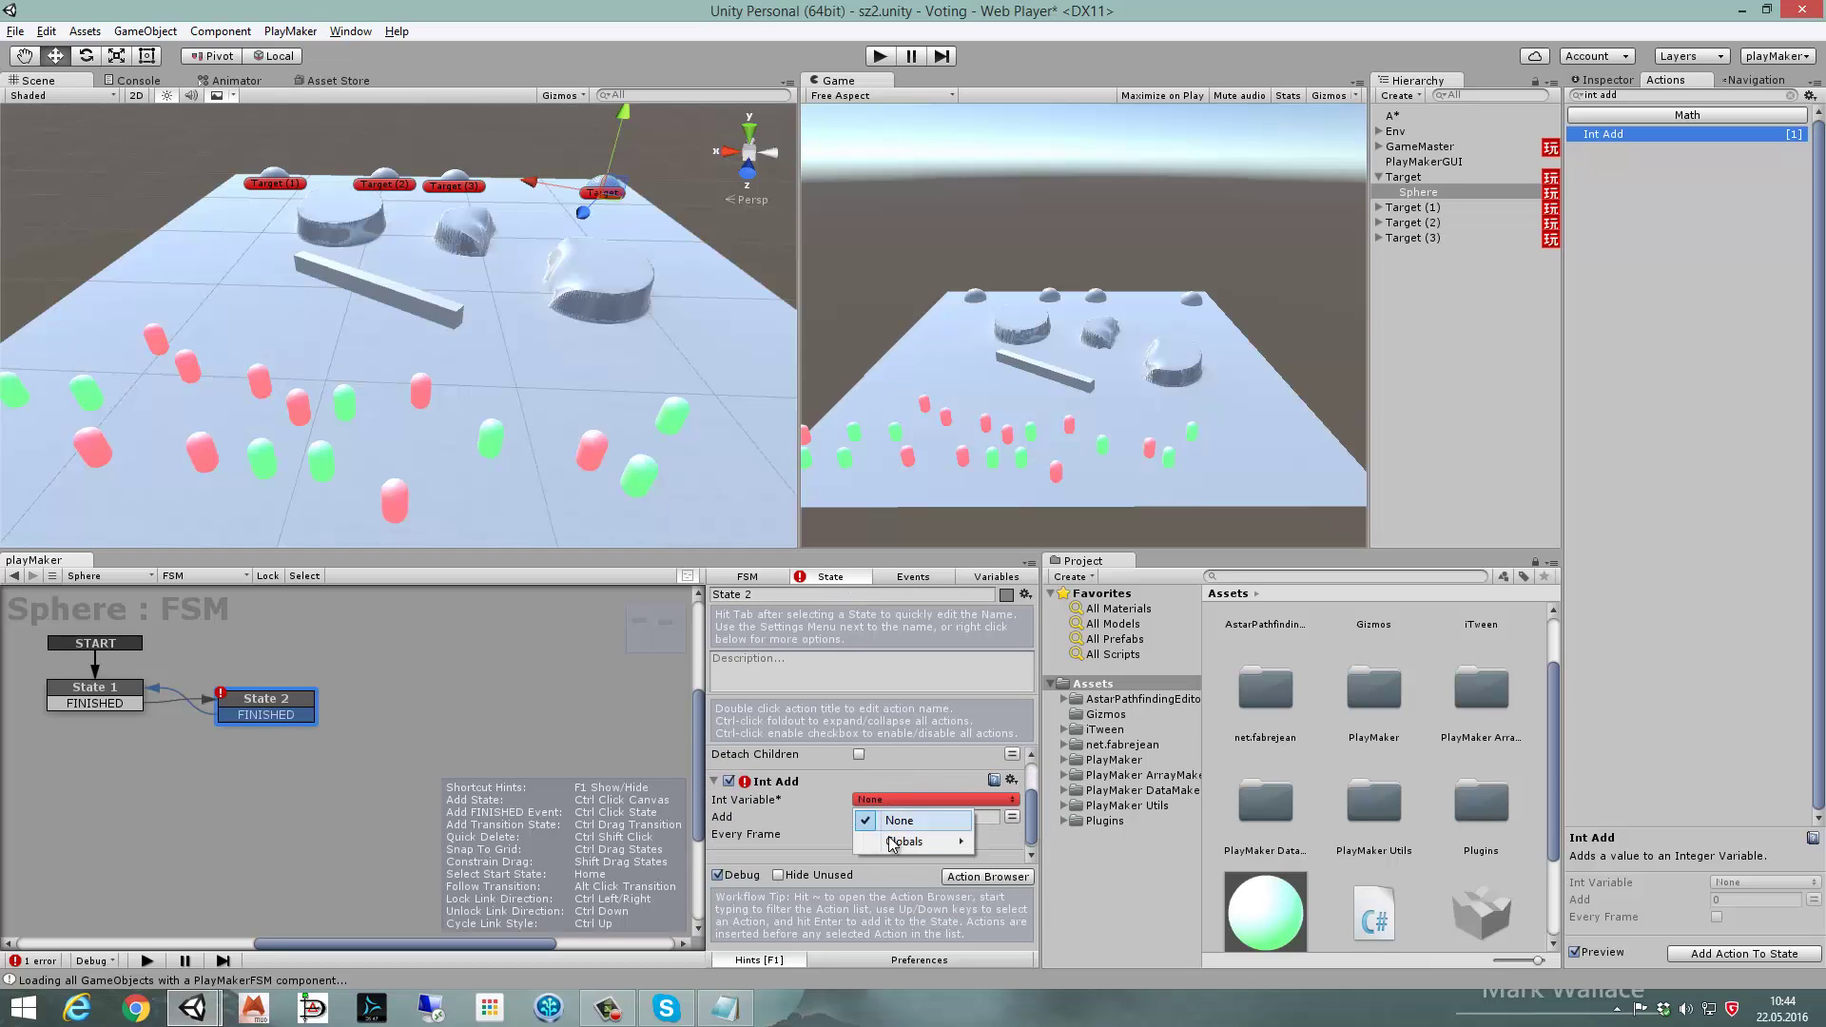
{"action": "mouse_move", "coordinate": [911, 846]}
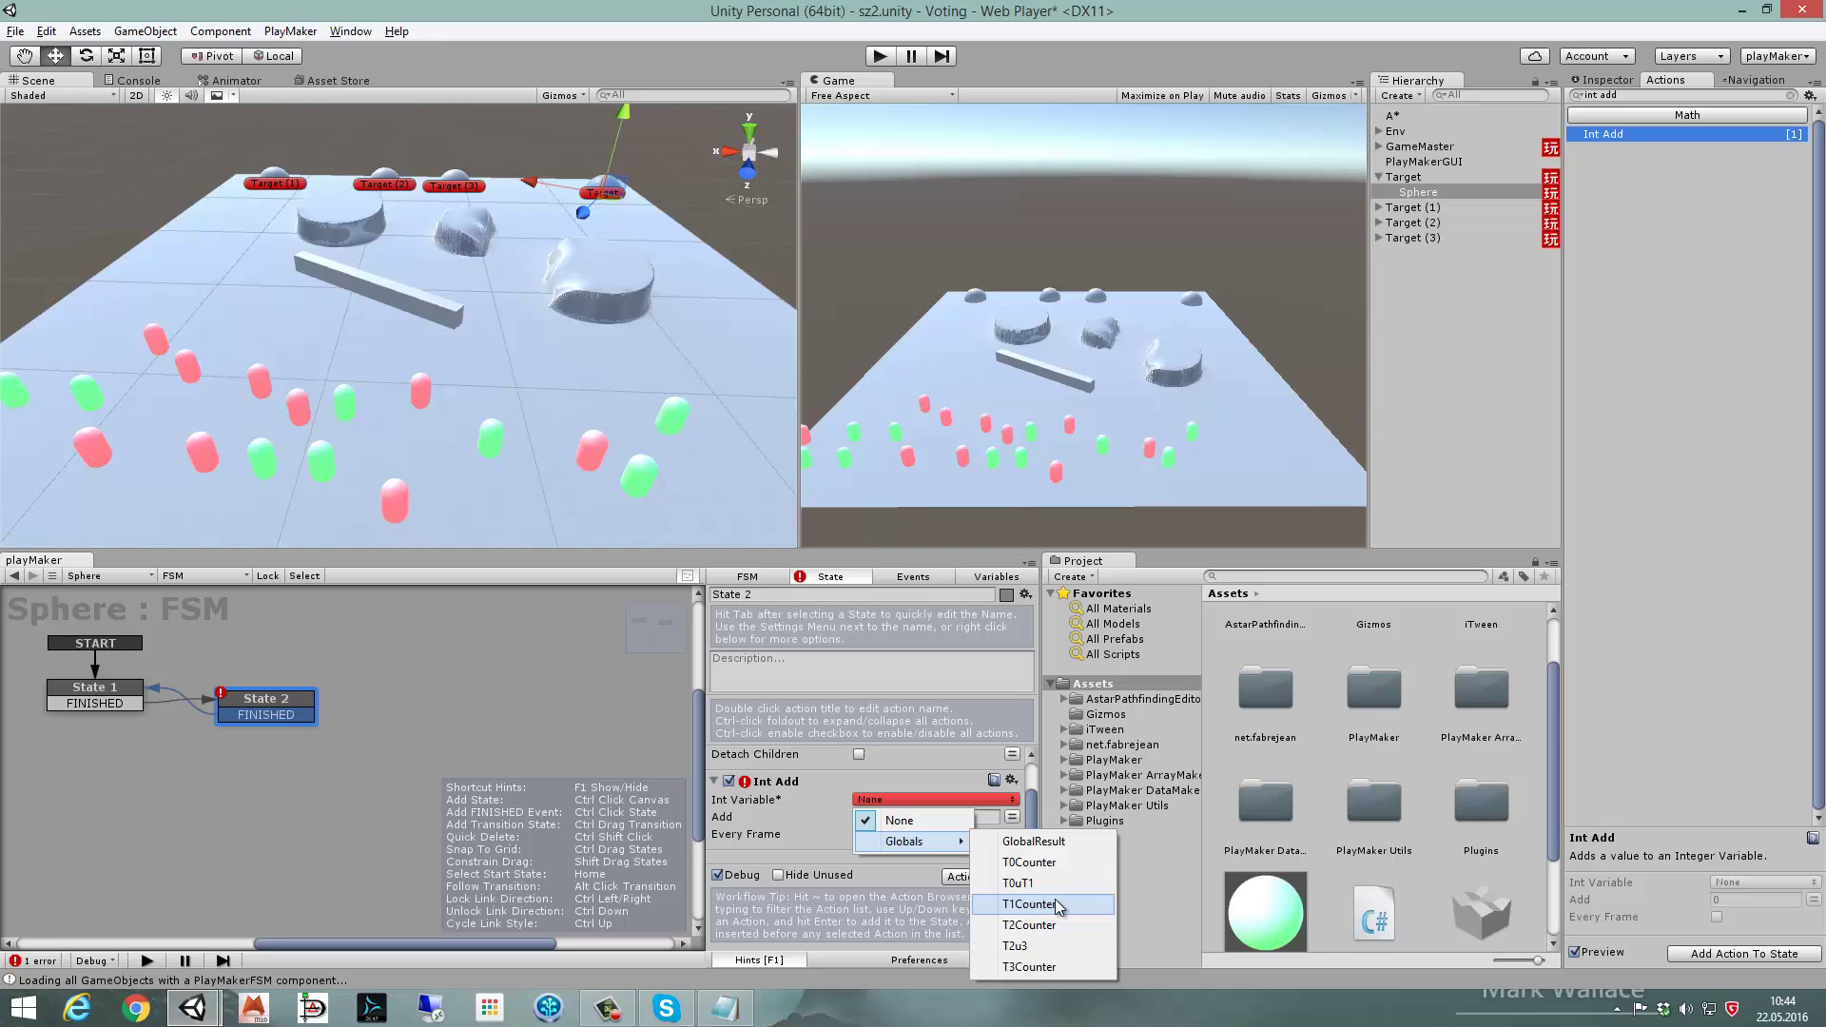
{"action": "left_click", "coordinate": [1029, 862]}
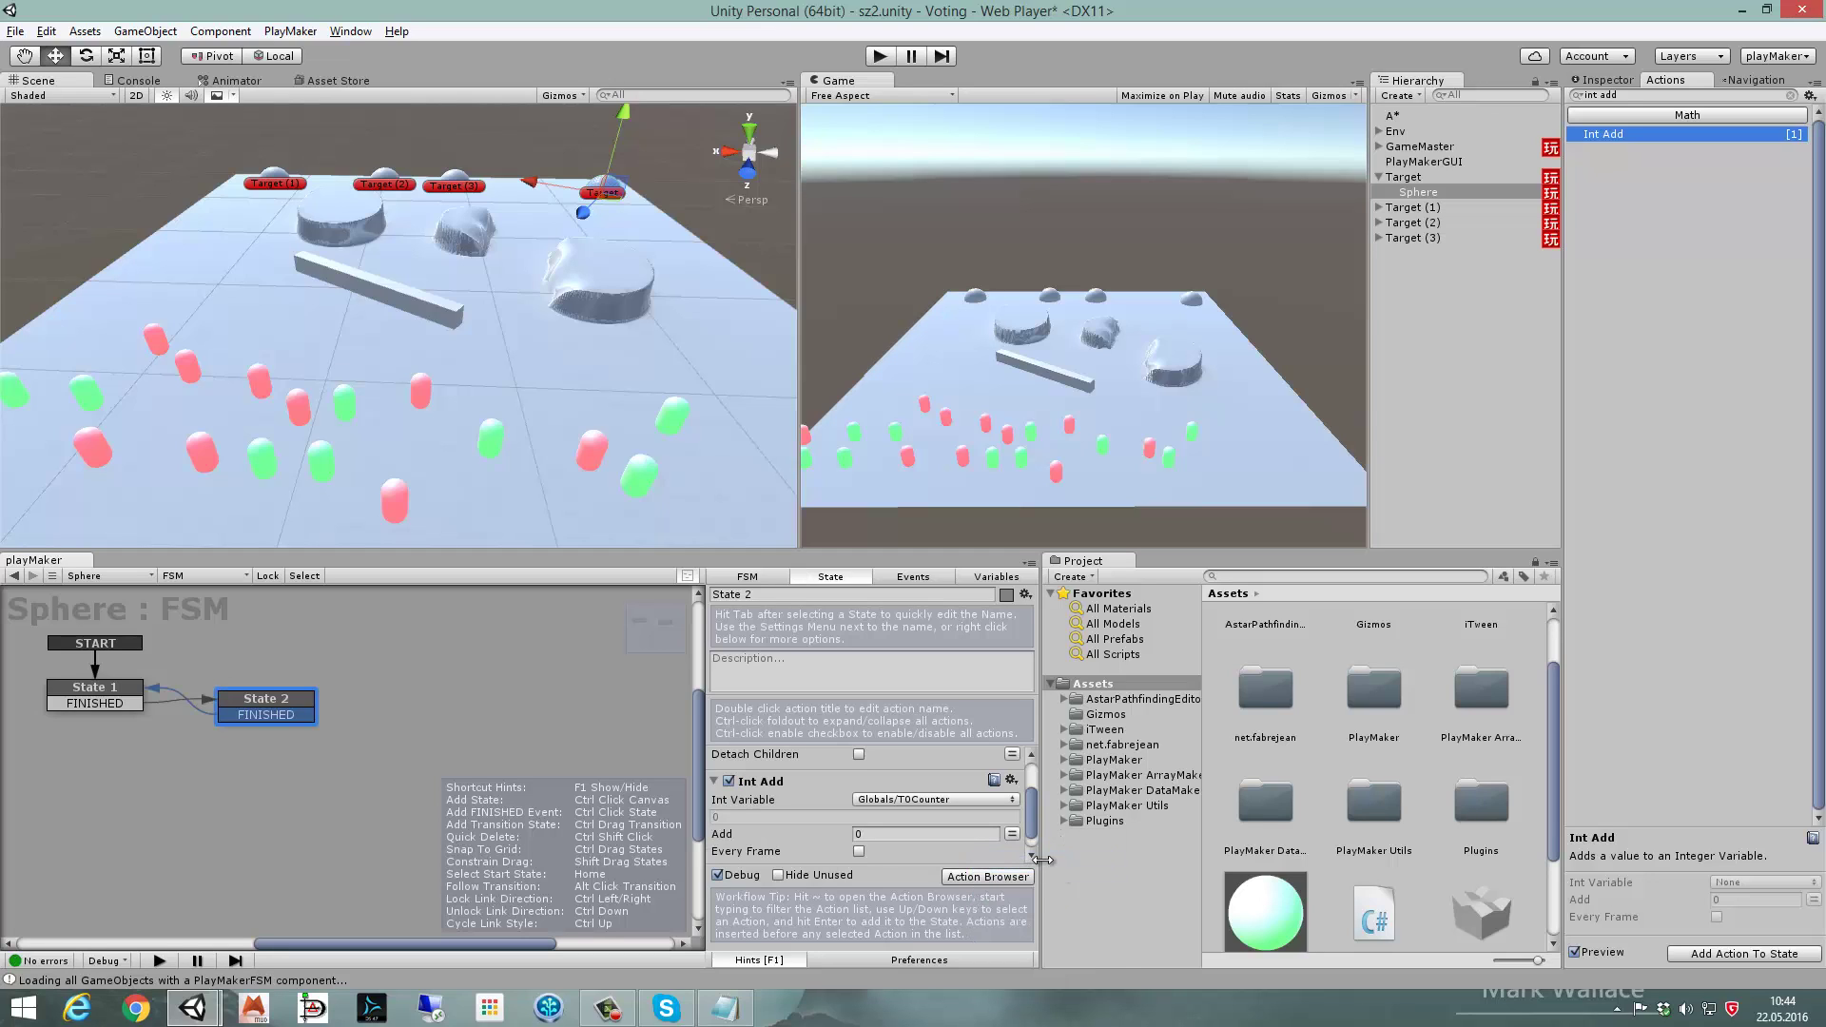
{"action": "left_click", "coordinate": [908, 834]}
{"action": "type", "text": "1"}
{"action": "left_click", "coordinate": [400, 713]}
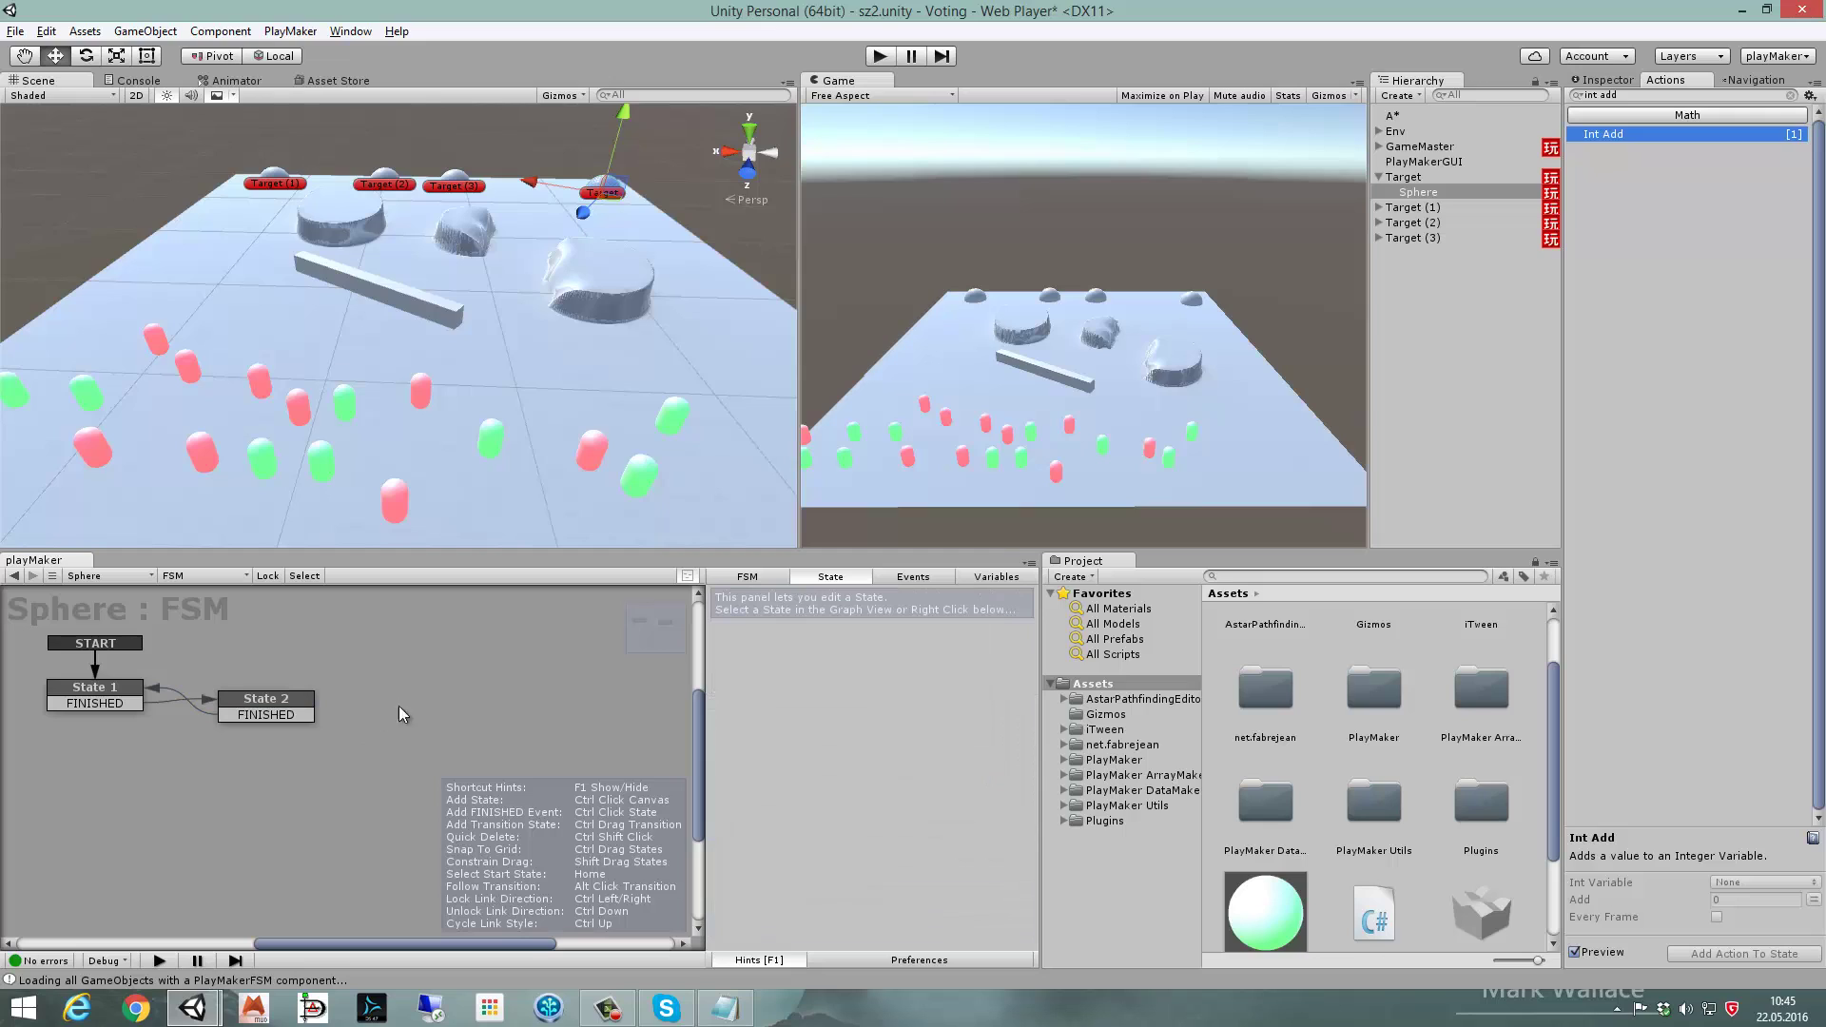
- Remove the PlayMaker FSM component from the spheres of Target (1), (2) and (3)
{"action": "left_click", "coordinate": [1413, 194]}
{"action": "left_click", "coordinate": [1378, 208]}
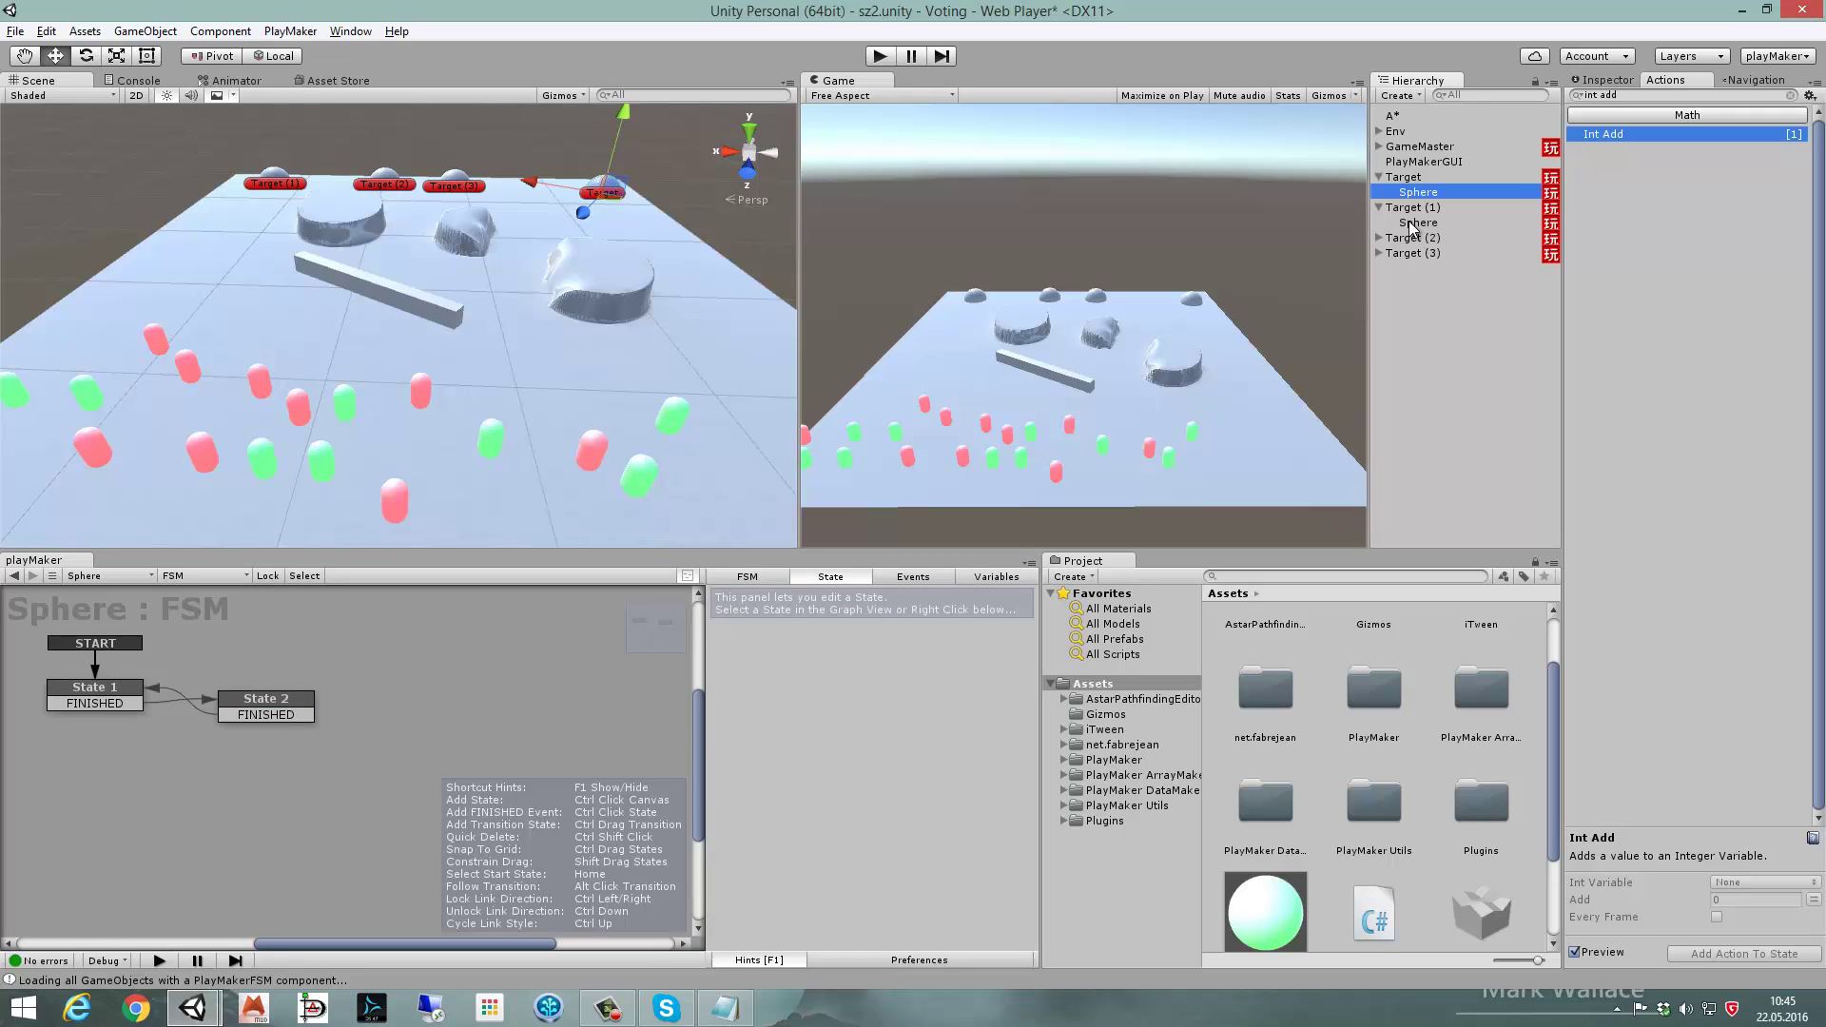
{"action": "left_click", "coordinate": [1415, 222]}
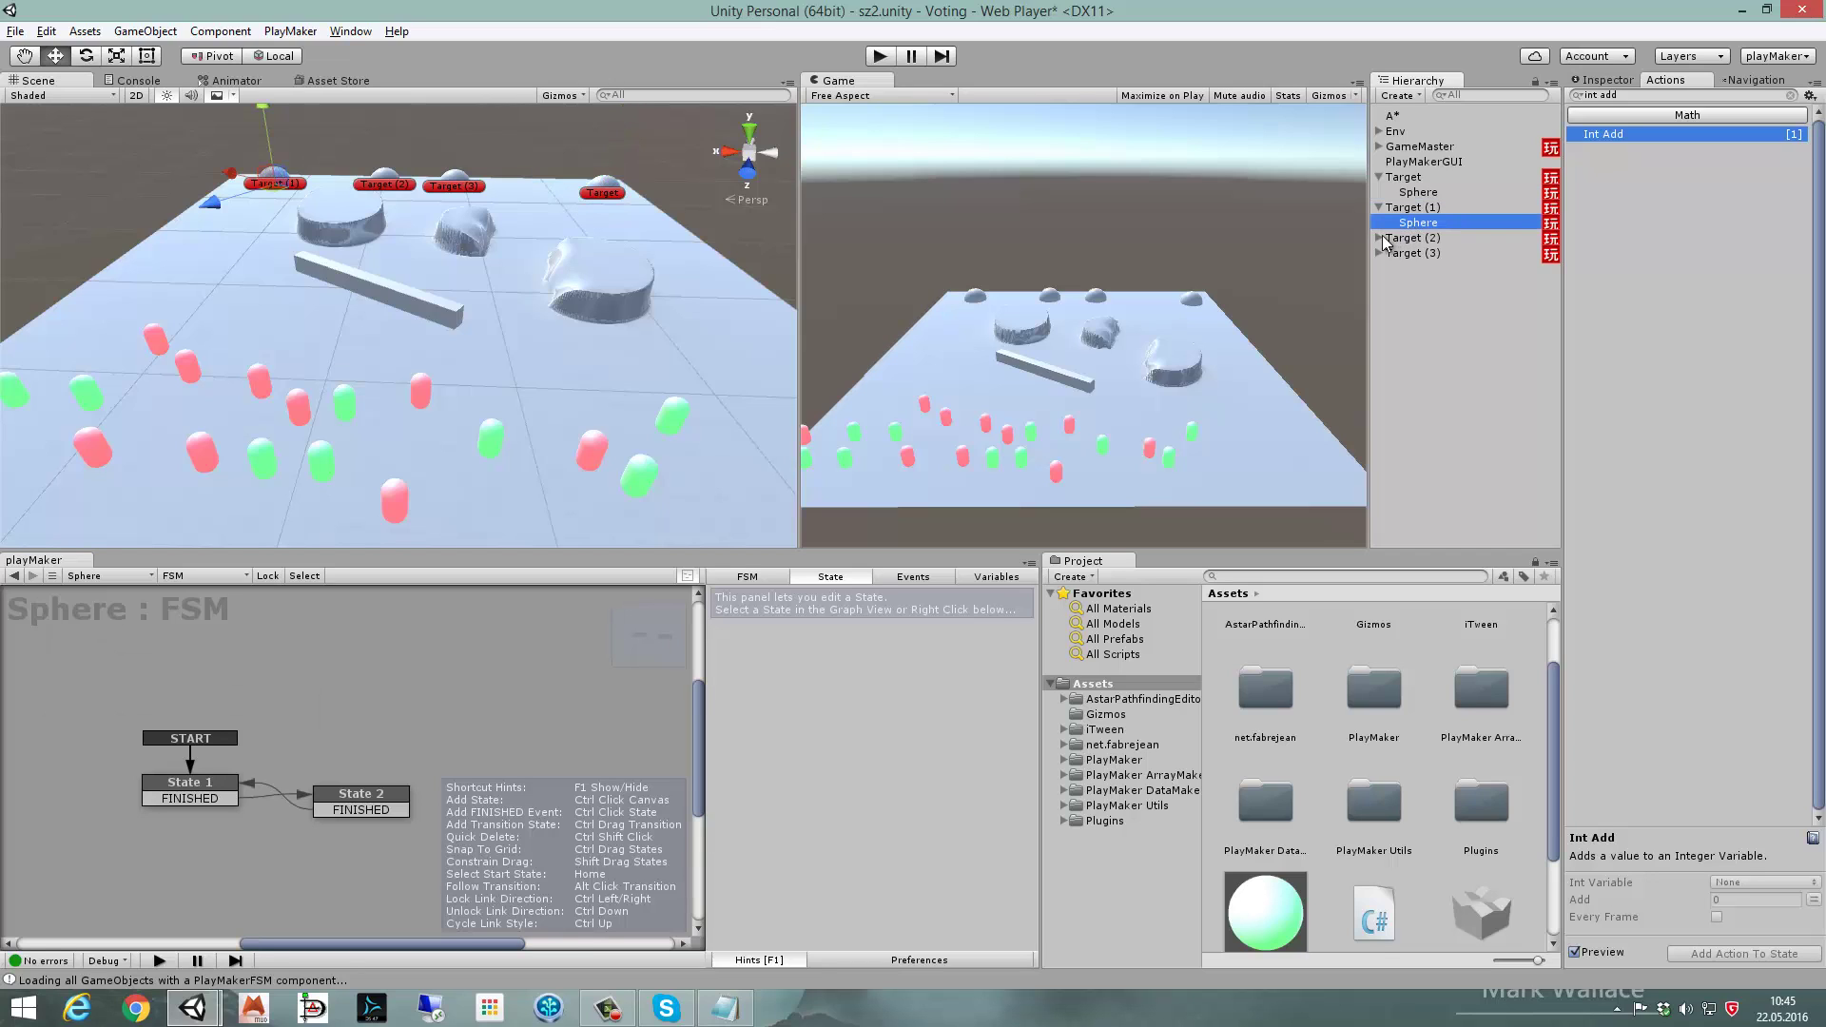
{"action": "left_click", "coordinate": [1378, 238]}
{"action": "left_click", "coordinate": [1378, 268]}
{"action": "left_click", "coordinate": [1407, 283]}
{"action": "left_click", "coordinate": [1427, 253], "text": "ctrl"}
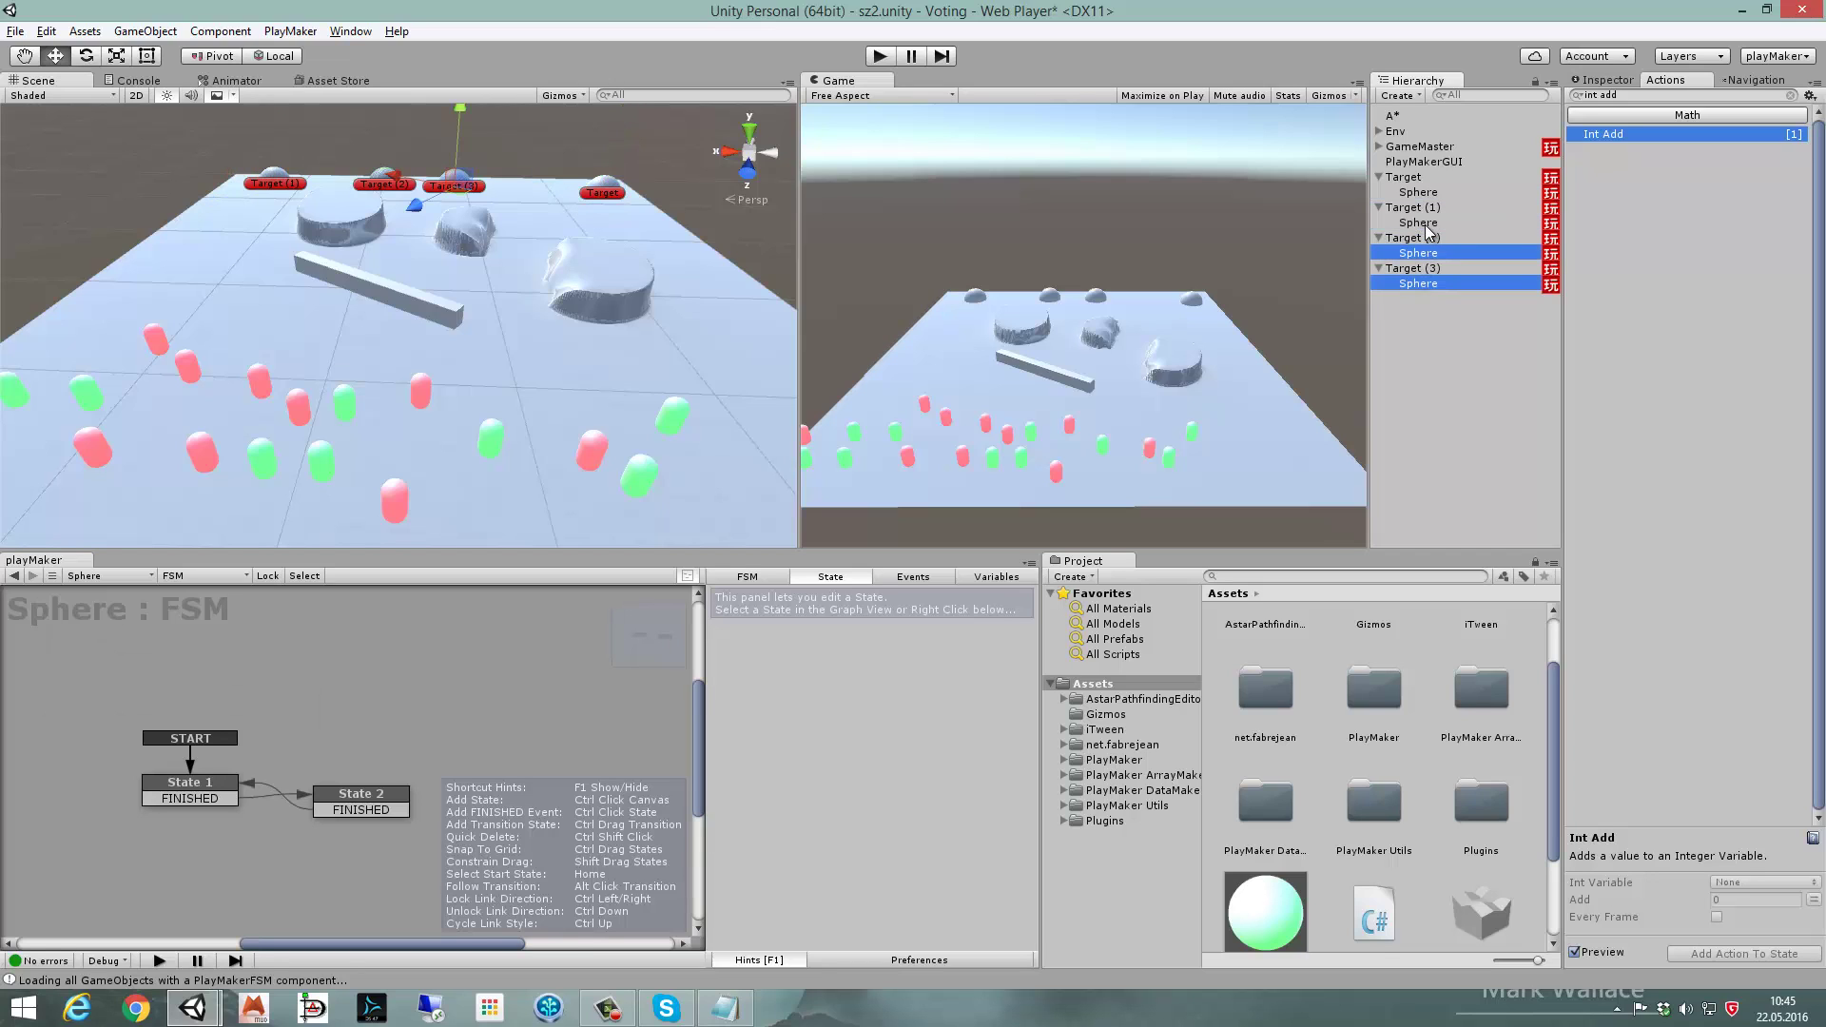
{"action": "left_click", "coordinate": [1432, 222], "text": "ctrl"}
{"action": "left_click", "coordinate": [1607, 81]}
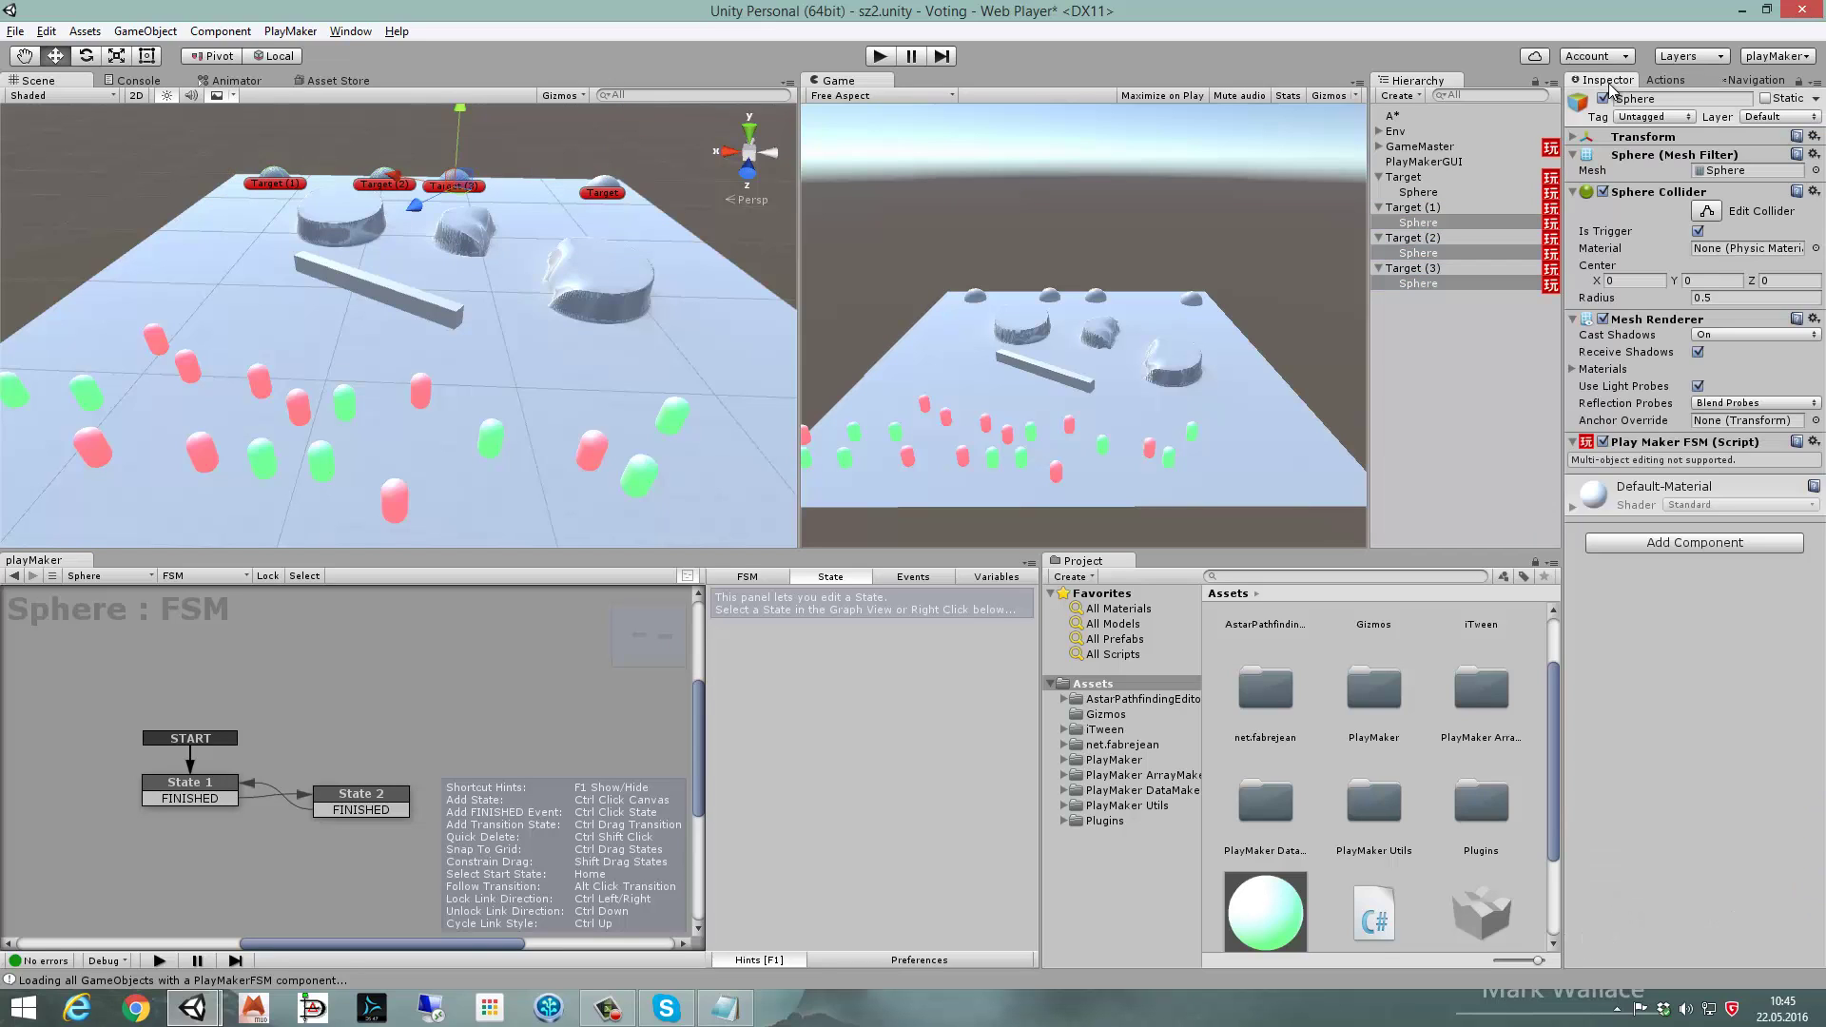
{"action": "left_click", "coordinate": [1813, 442]}
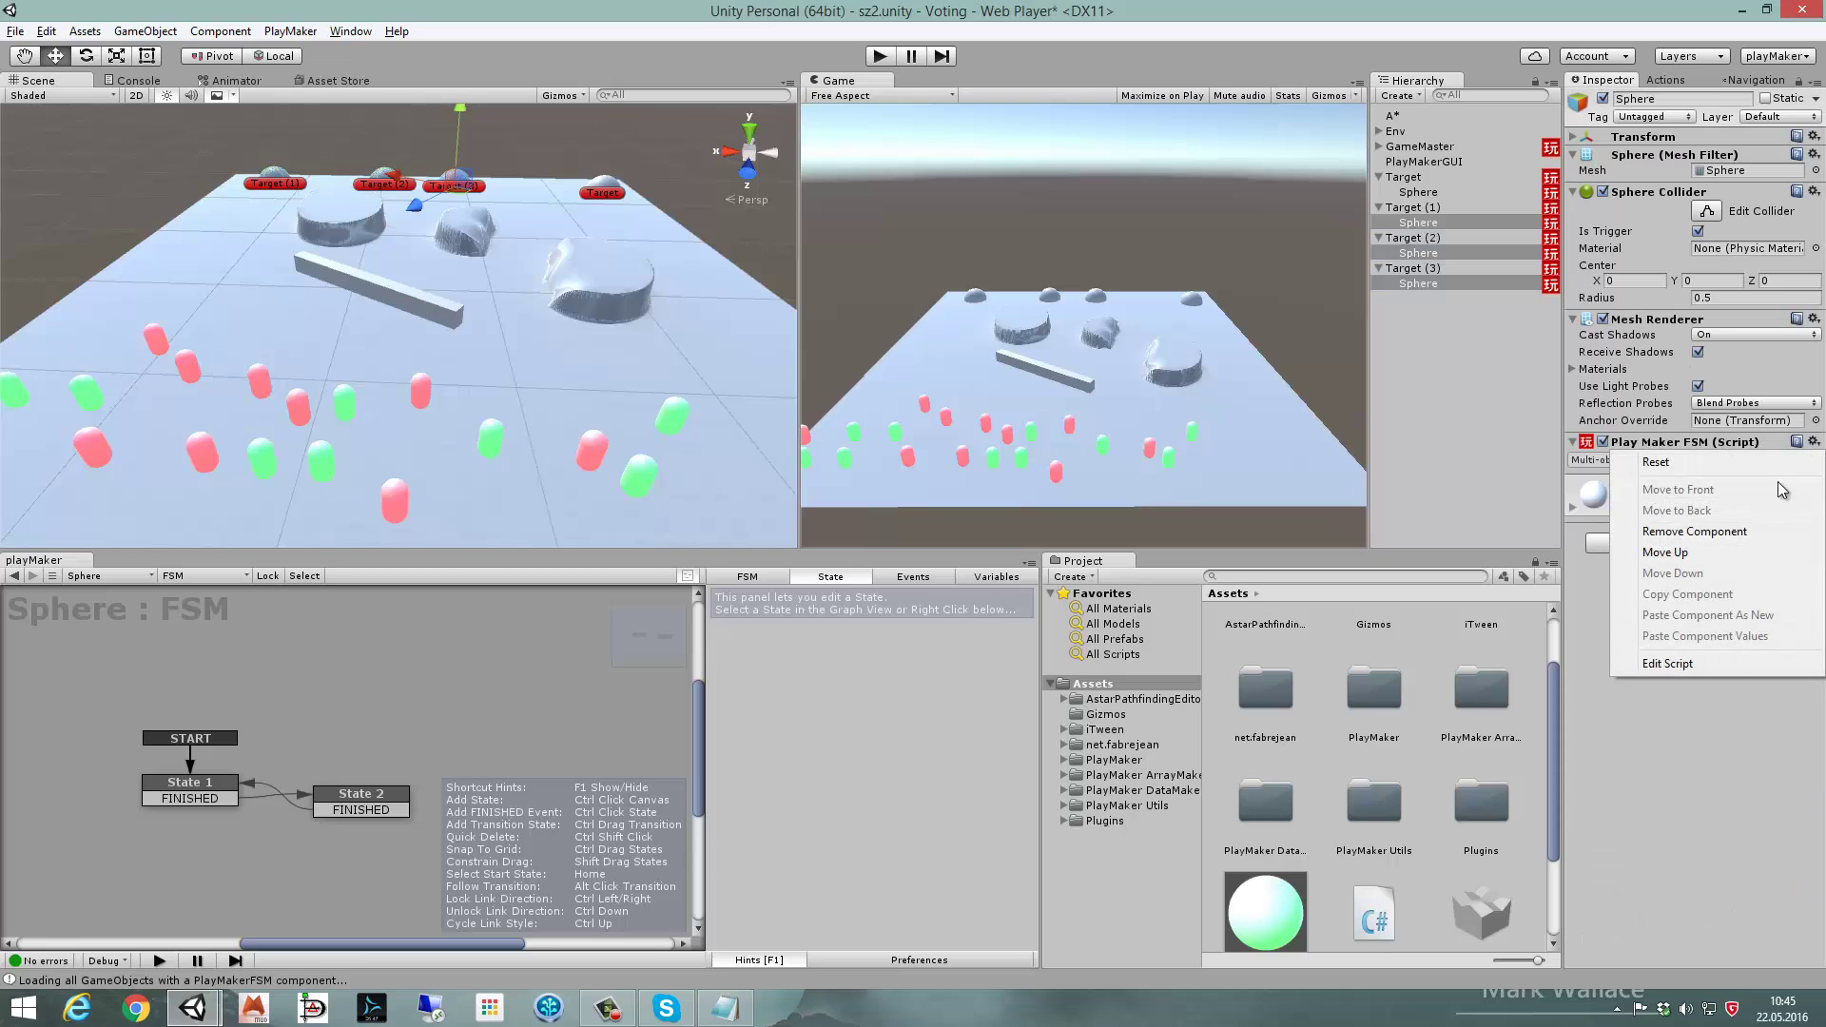
{"action": "left_click", "coordinate": [1764, 534]}
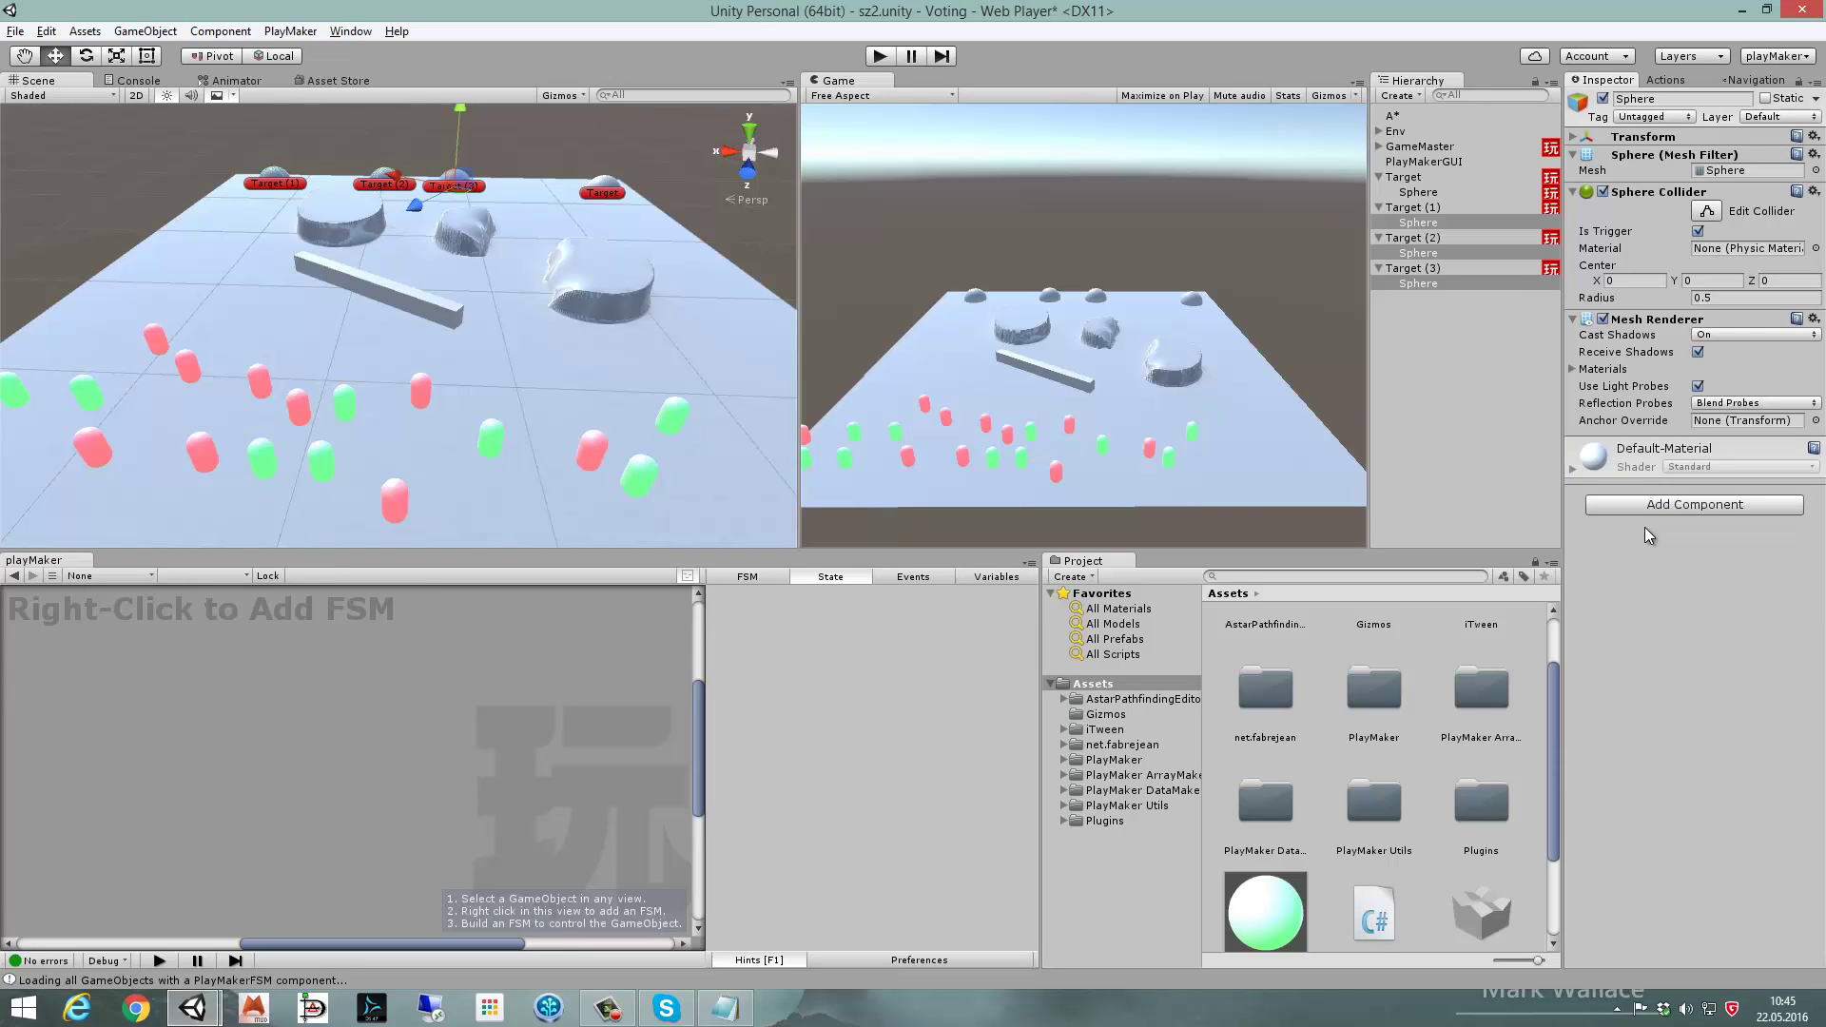
- Copy the Target Sphere's FSM and paste it onto the other three spheres
{"action": "left_click", "coordinate": [1417, 193]}
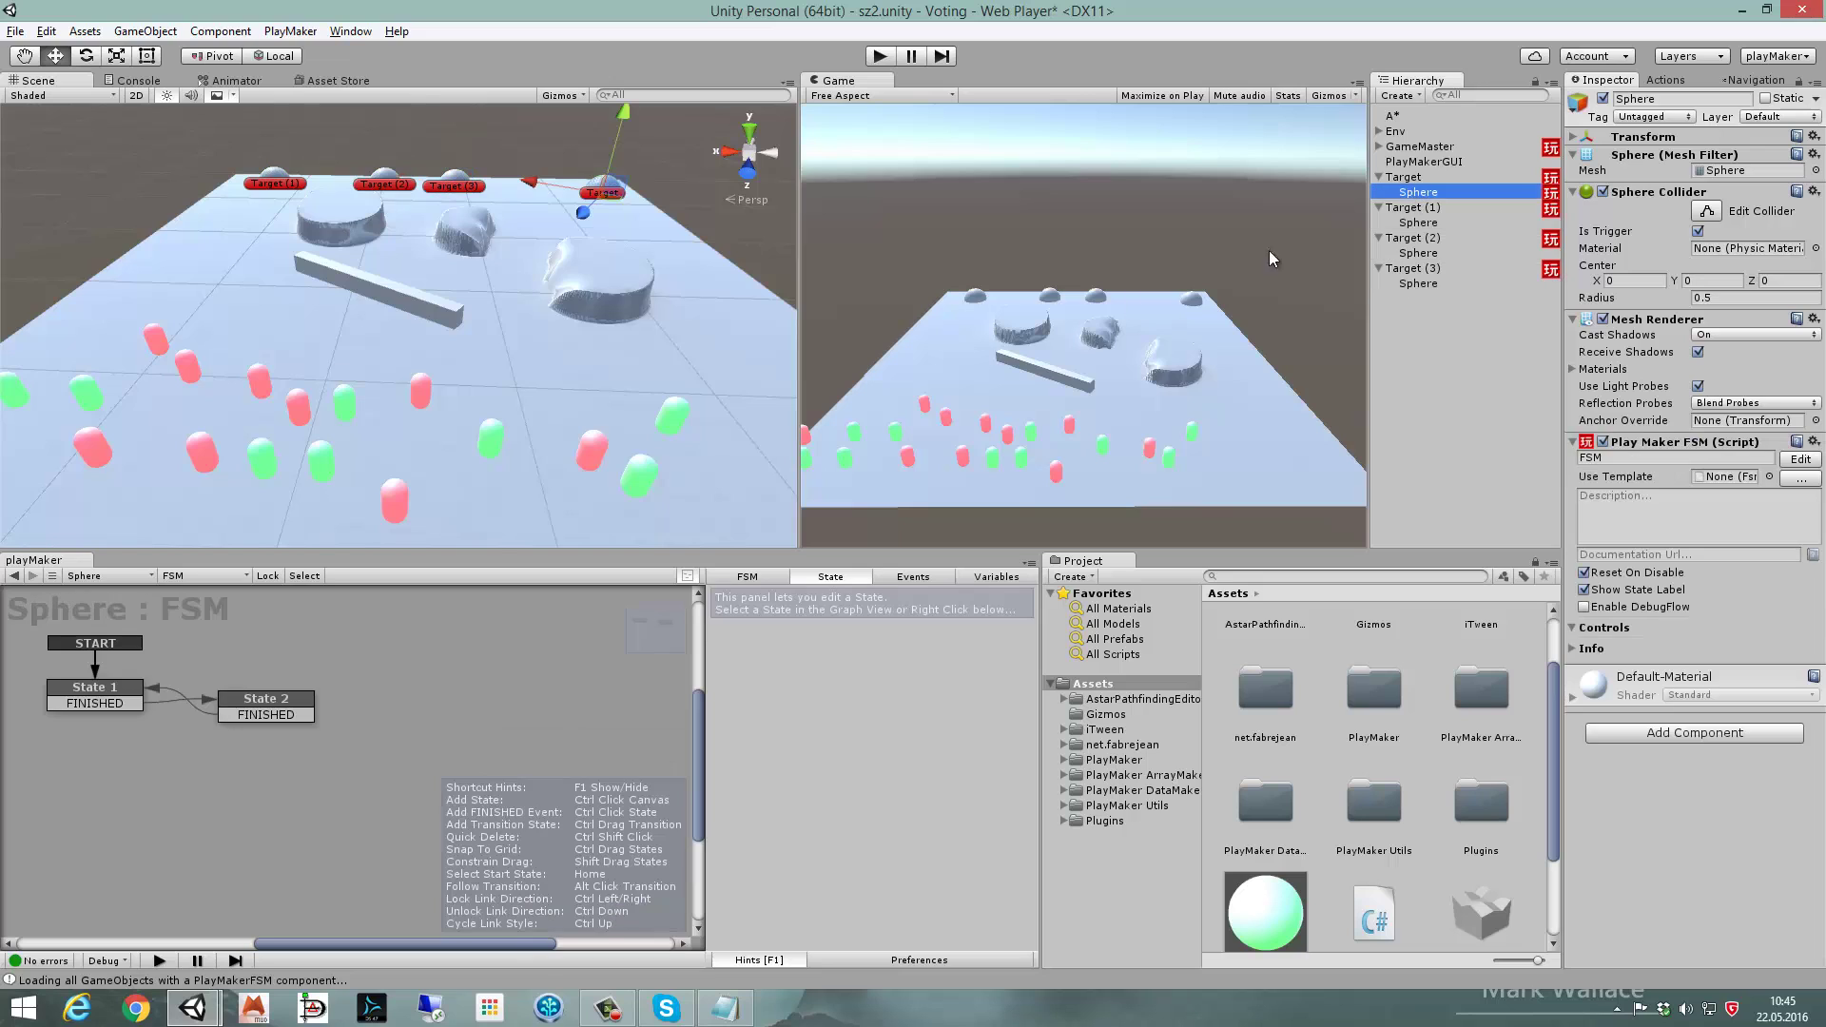
{"action": "right_click", "coordinate": [335, 652]}
{"action": "left_click", "coordinate": [433, 725]}
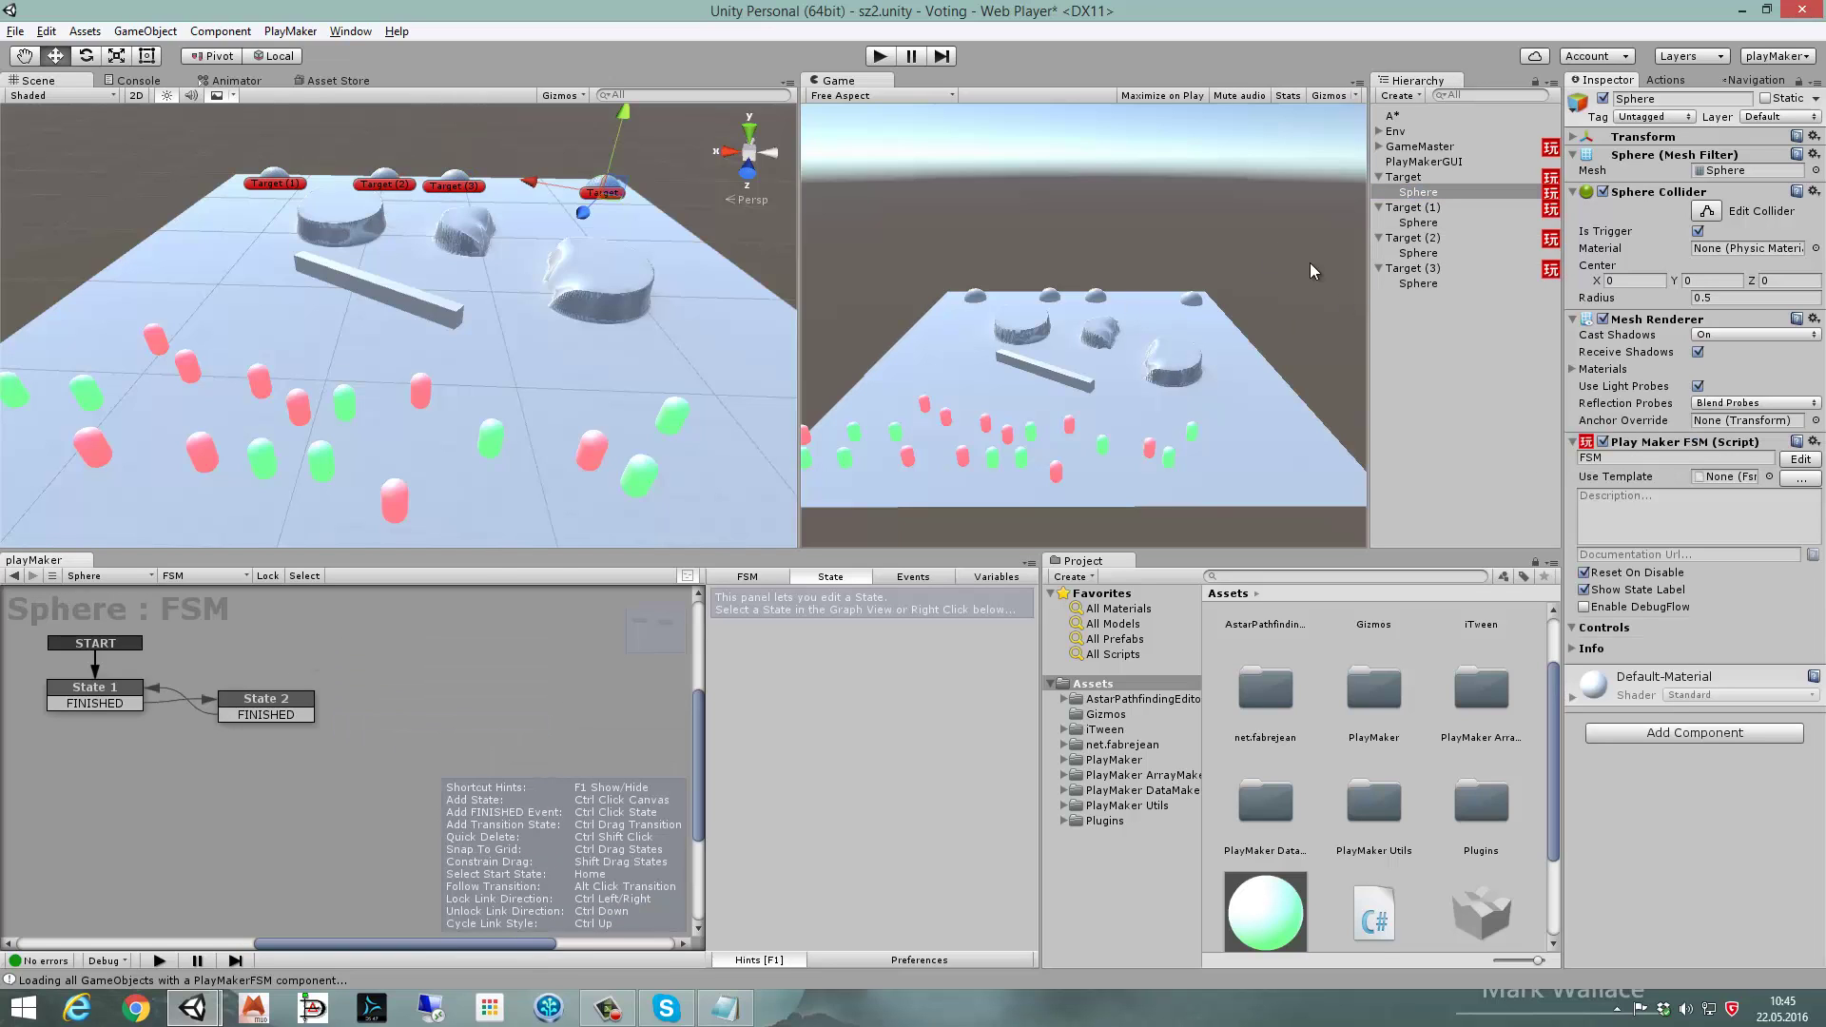
{"action": "left_click", "coordinate": [1417, 223]}
{"action": "left_click", "coordinate": [1417, 253], "text": "ctrl"}
{"action": "left_click", "coordinate": [1417, 283], "text": "ctrl"}
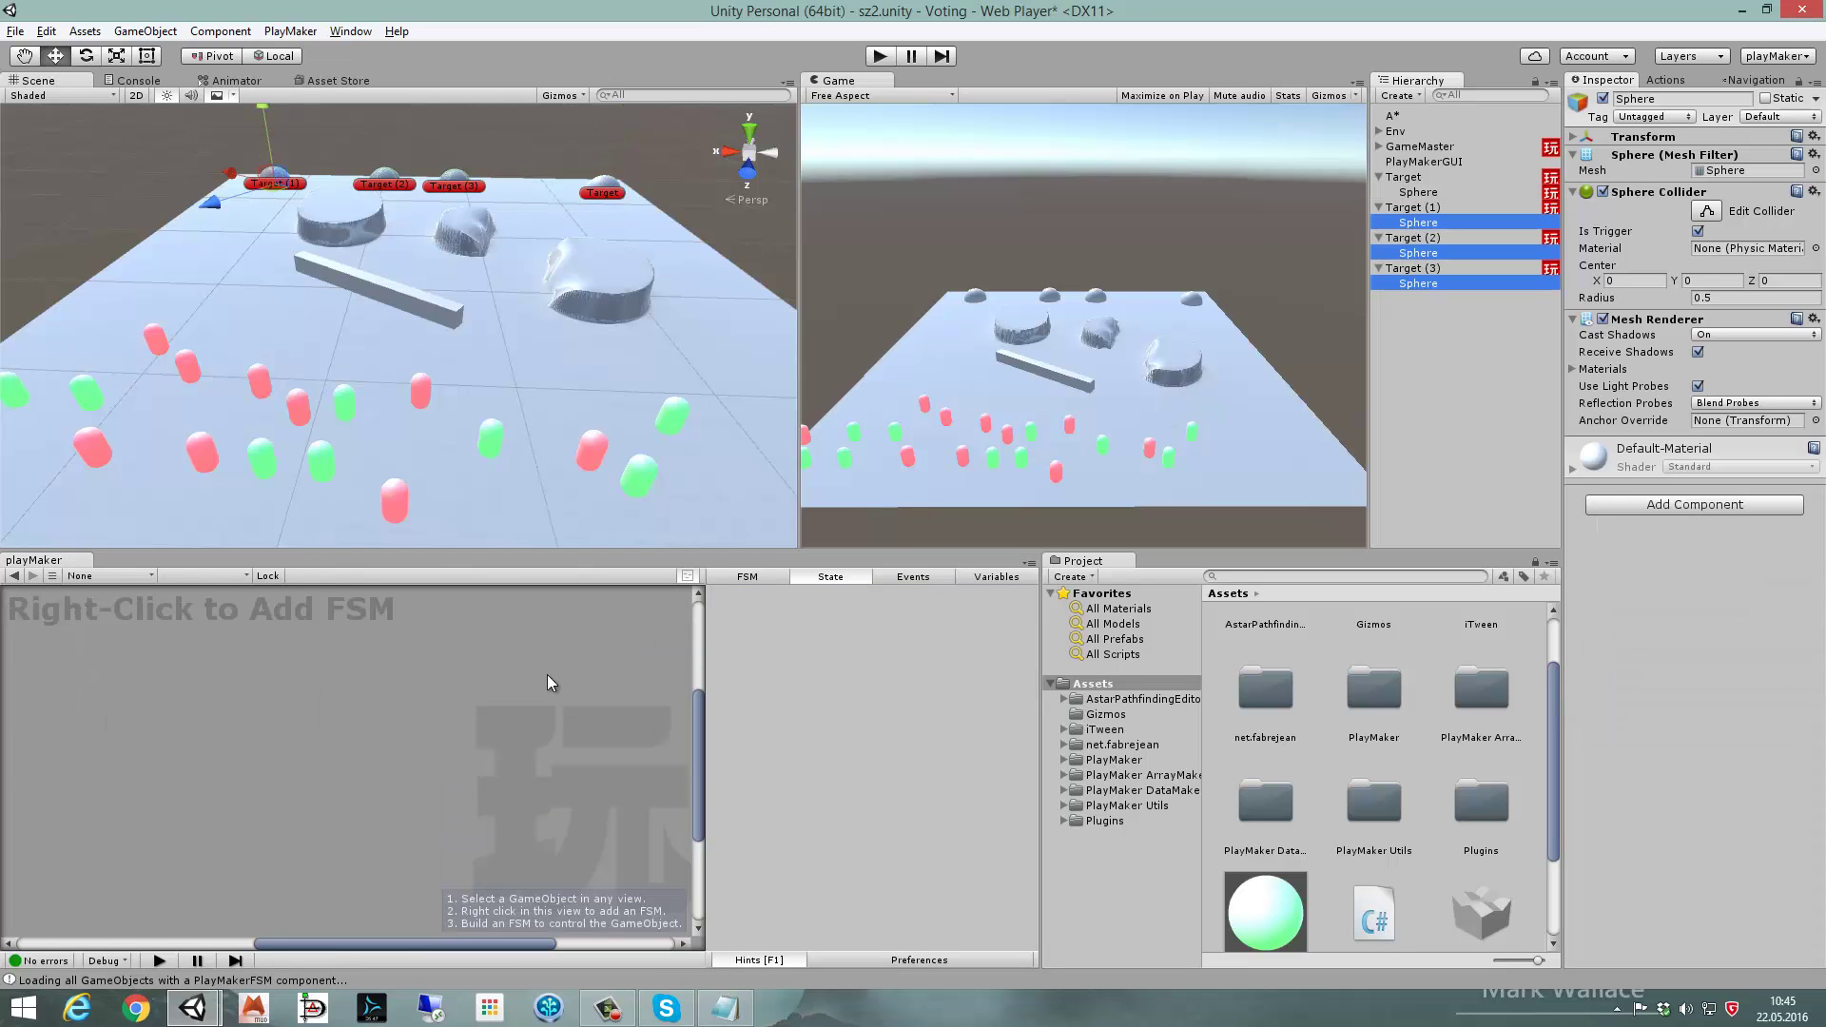
{"action": "right_click", "coordinate": [434, 706]}
{"action": "left_click", "coordinate": [493, 734]}
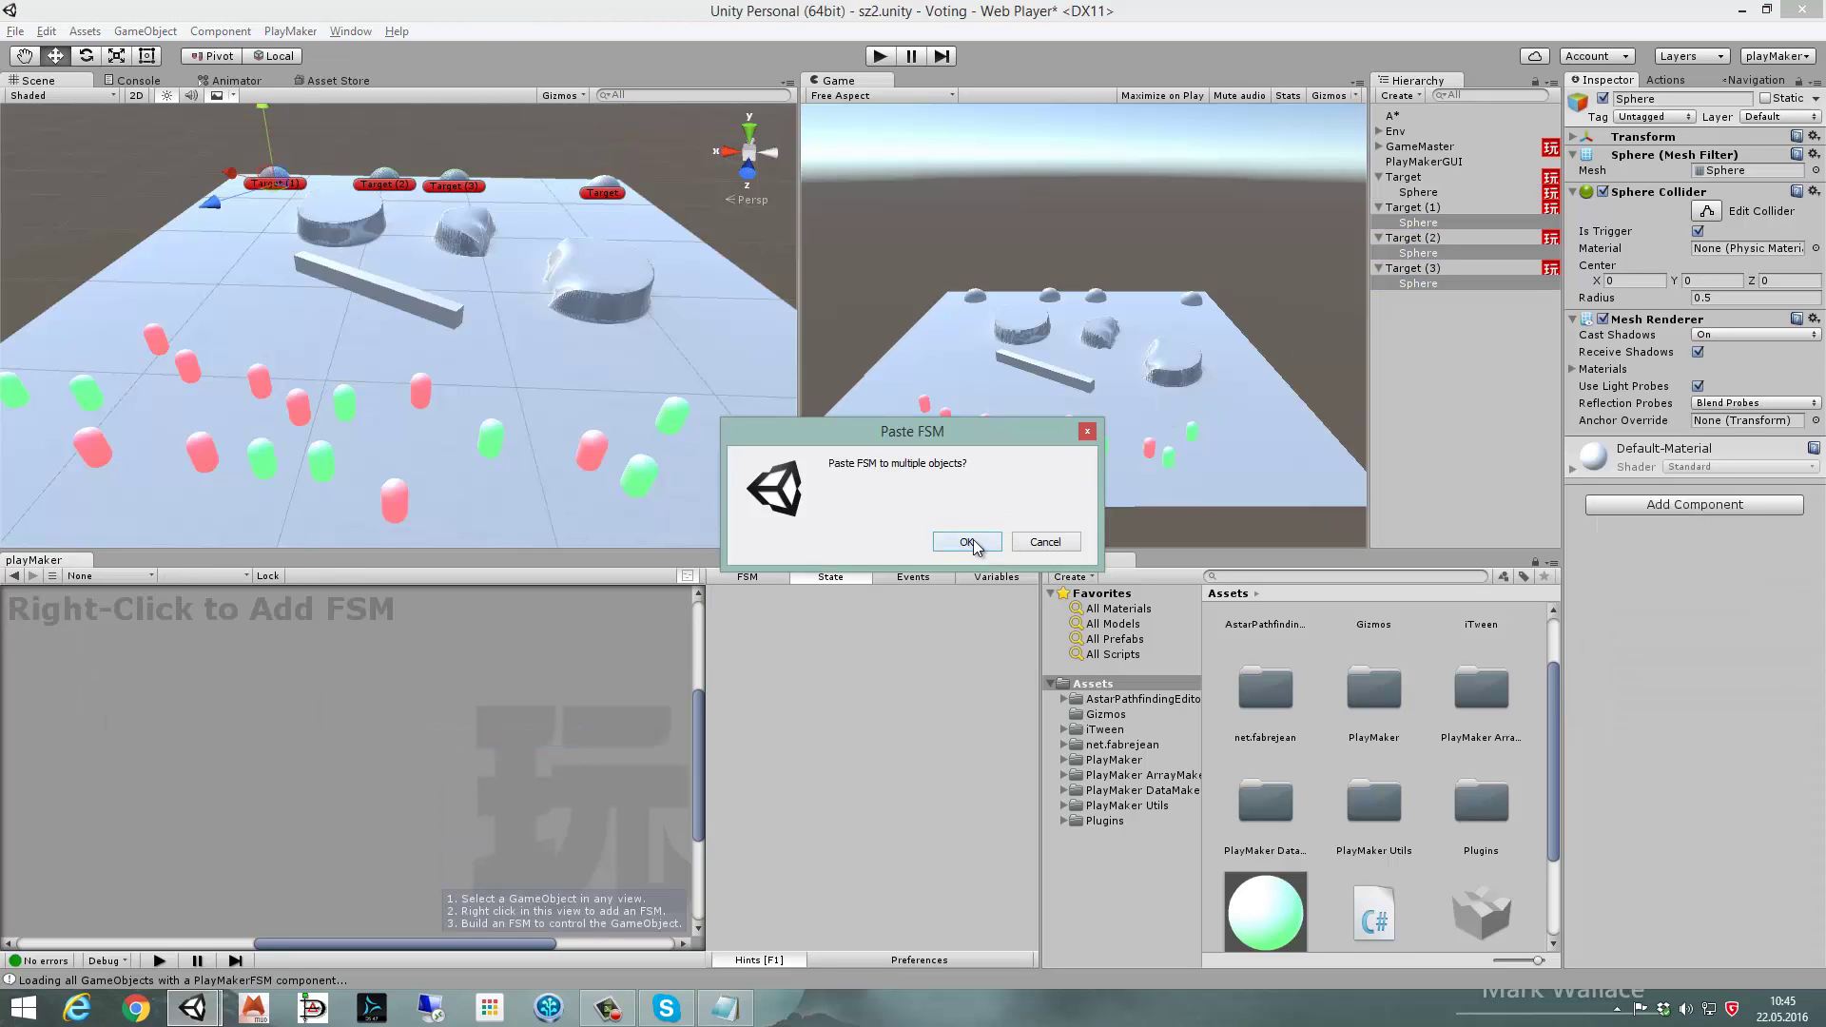
{"action": "left_click", "coordinate": [984, 539]}
{"action": "left_click", "coordinate": [1418, 222]}
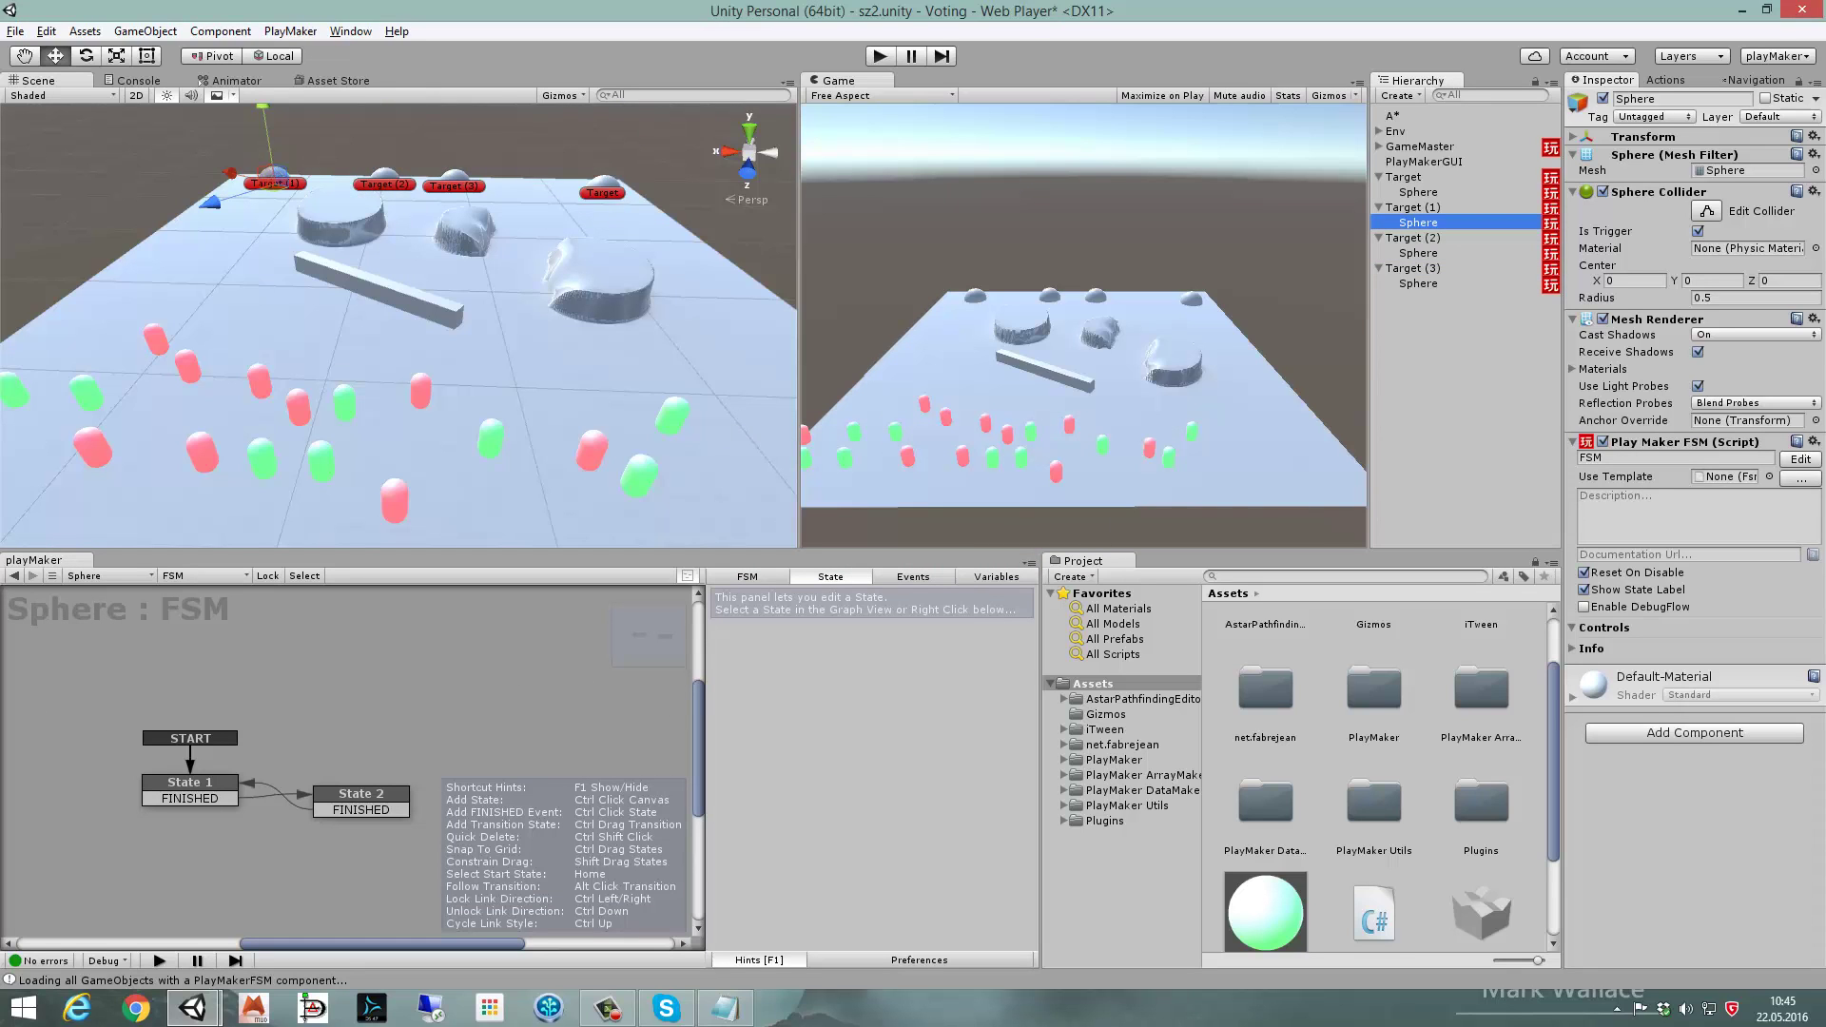
- Inspect the current Sphere's State 2 Int Add variable, leaving it unchanged
{"action": "left_click", "coordinate": [356, 809]}
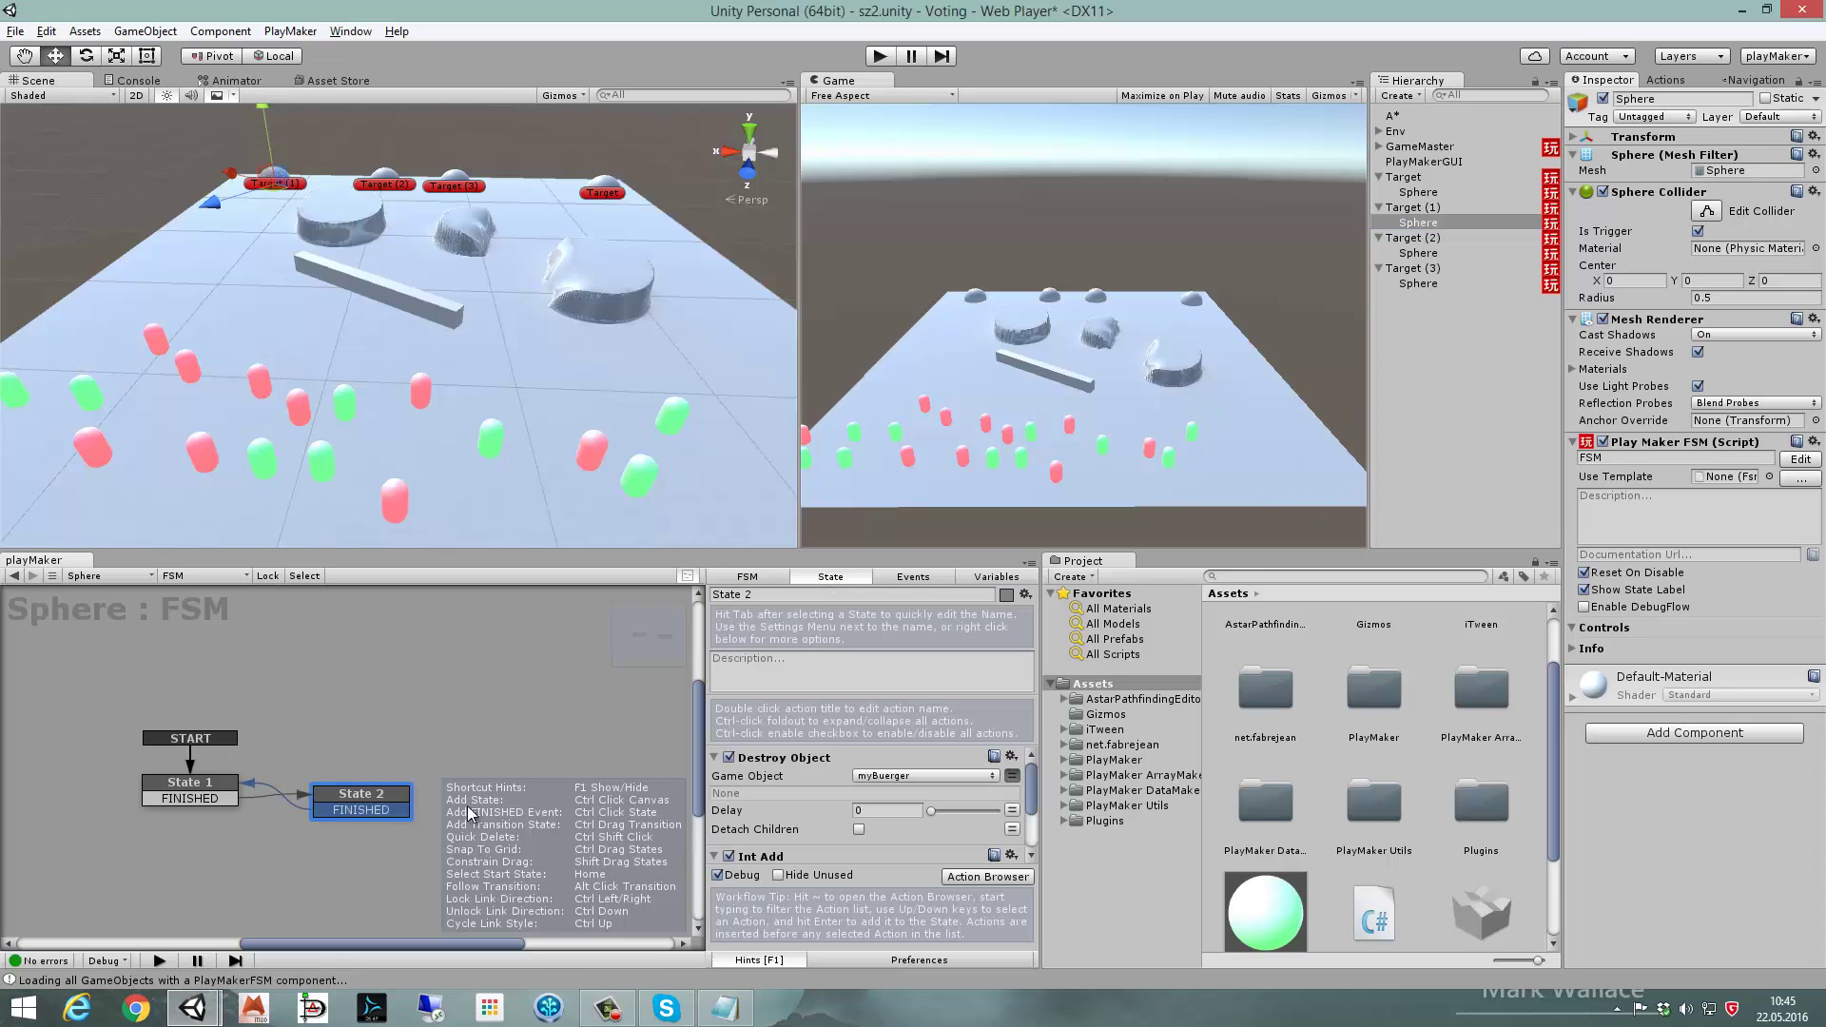
{"action": "left_click_drag", "start_coordinate": [1031, 794], "coordinate": [1031, 822]}
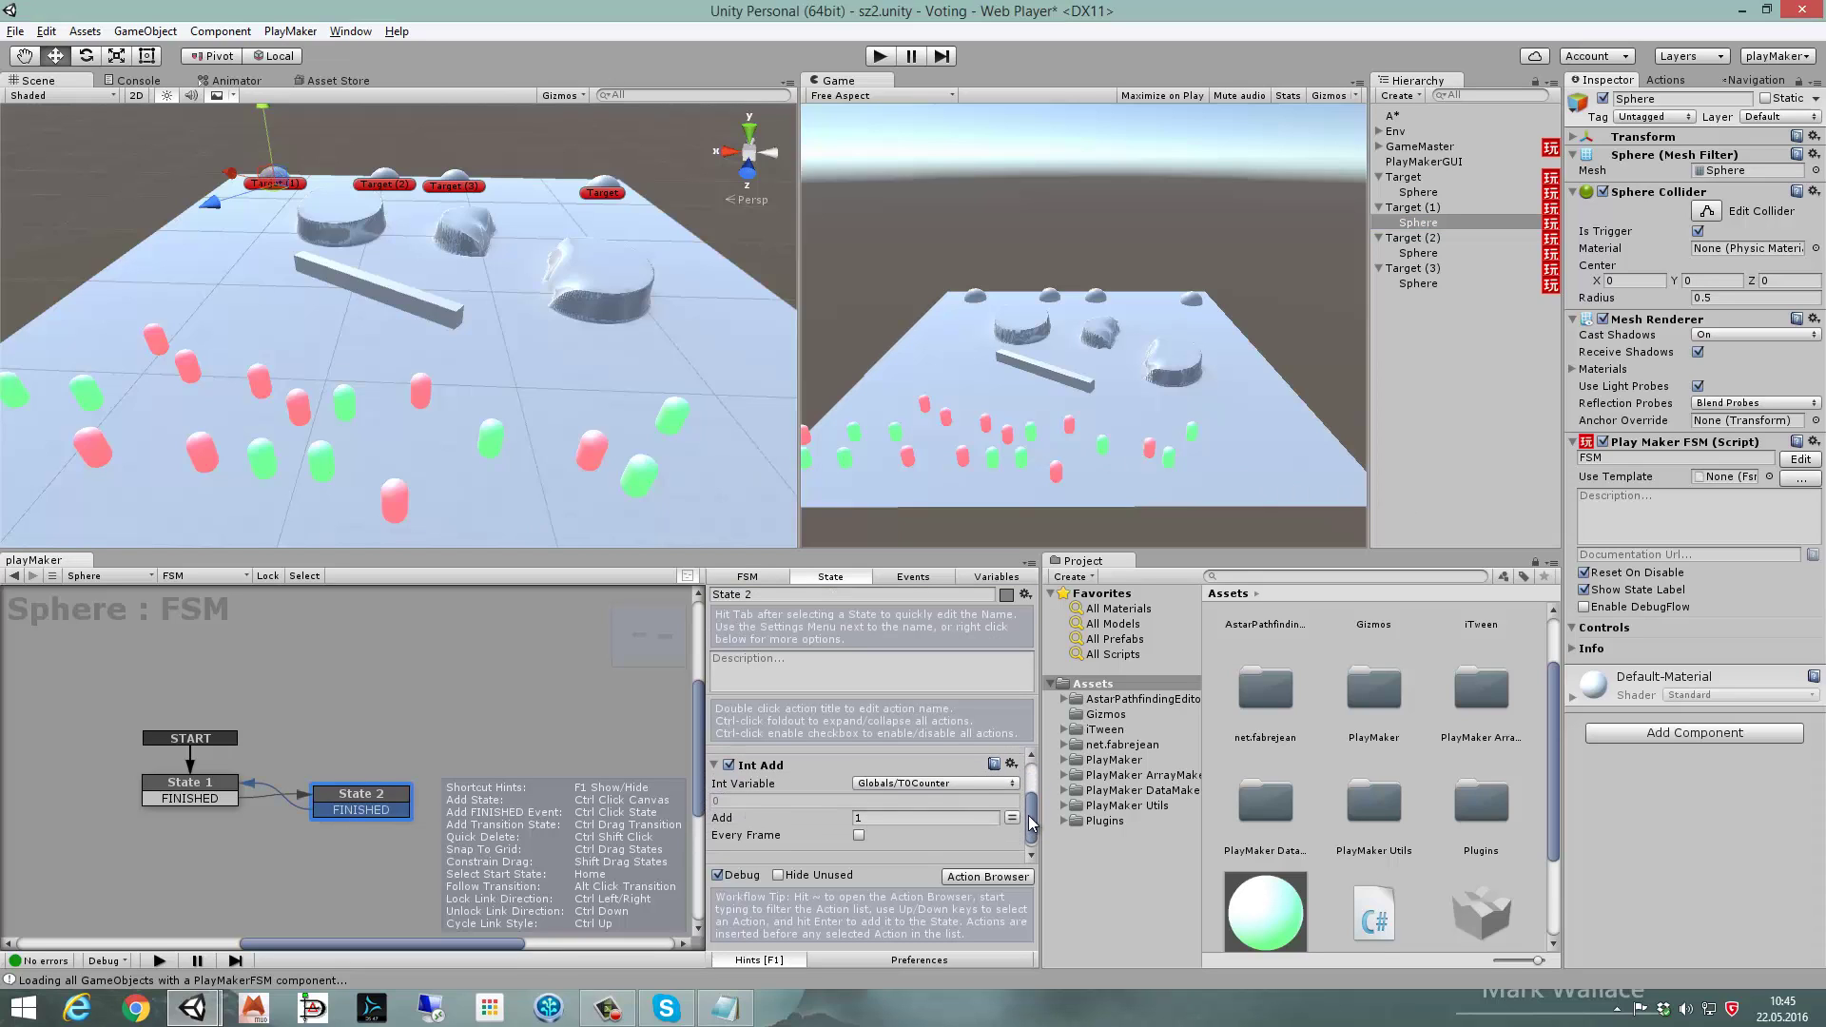
{"action": "left_click", "coordinate": [905, 791]}
{"action": "mouse_move", "coordinate": [913, 825]}
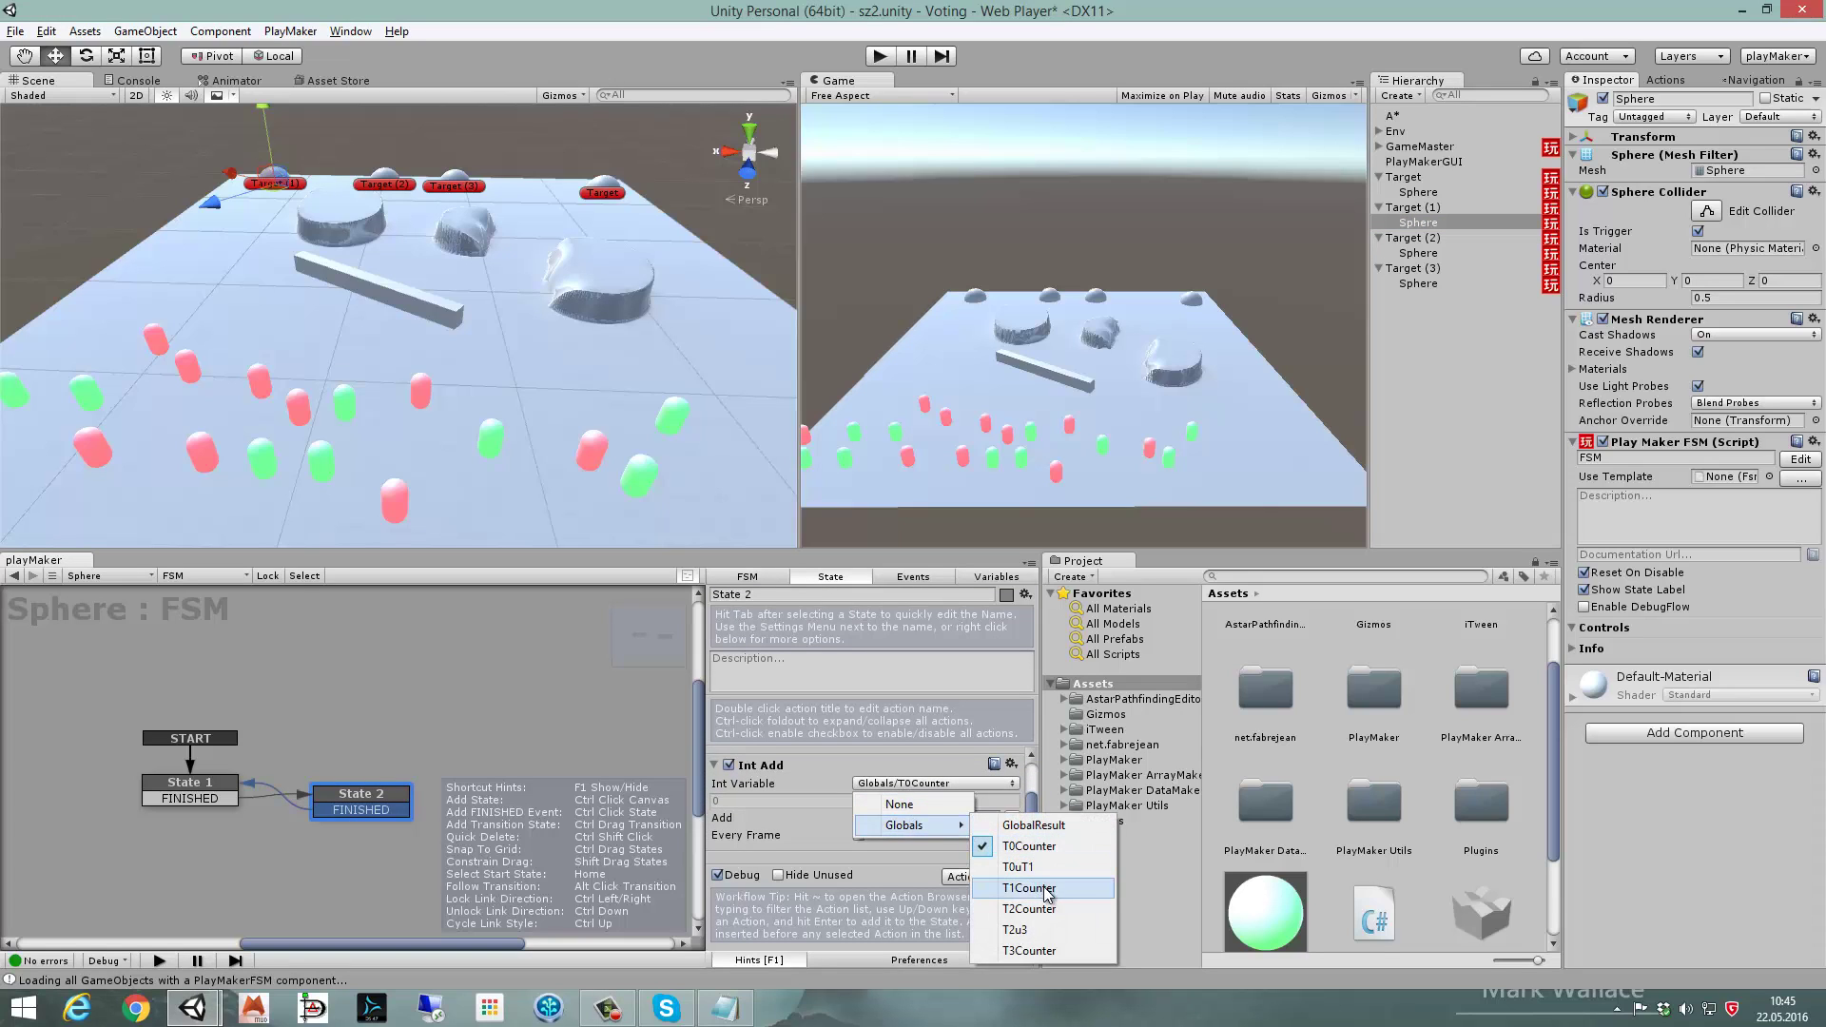
{"action": "key", "text": "Escape"}
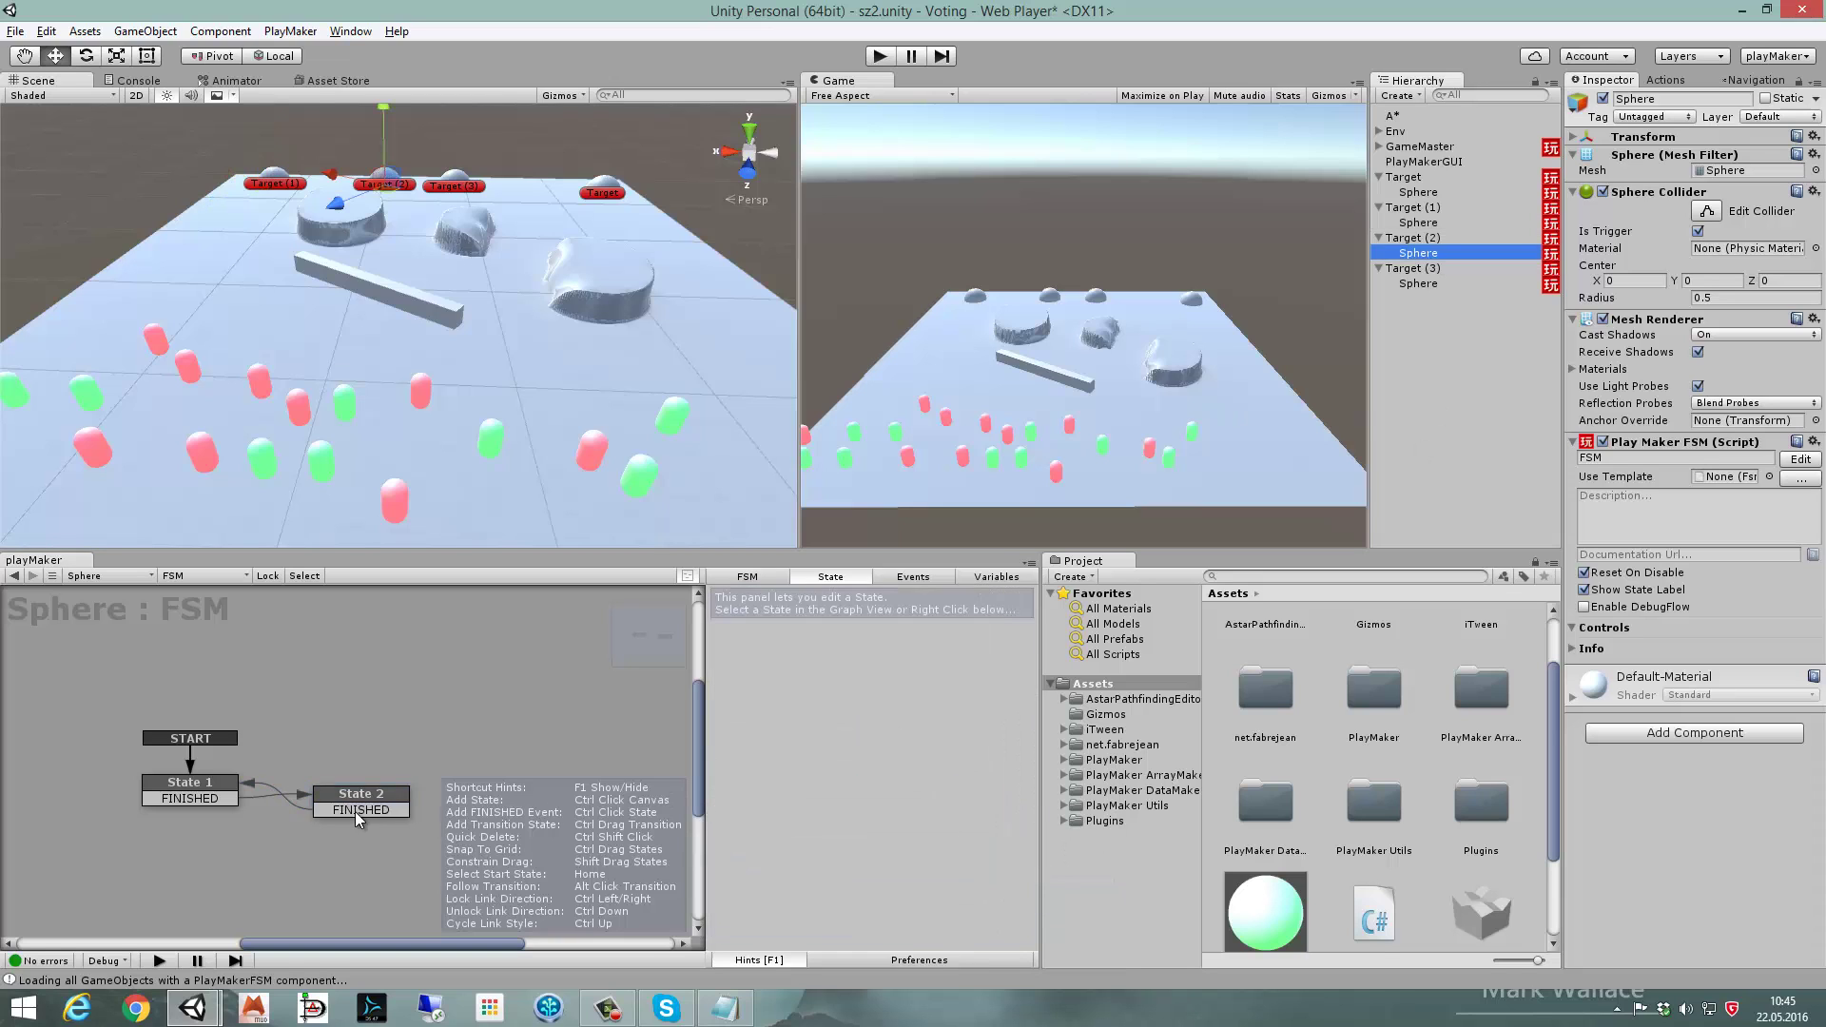
{"action": "left_click", "coordinate": [1012, 809]}
{"action": "key", "text": "Escape"}
- Make Target (3)'s Sphere Int Add action in State 2 add to T3Counter
{"action": "left_click", "coordinate": [1418, 283]}
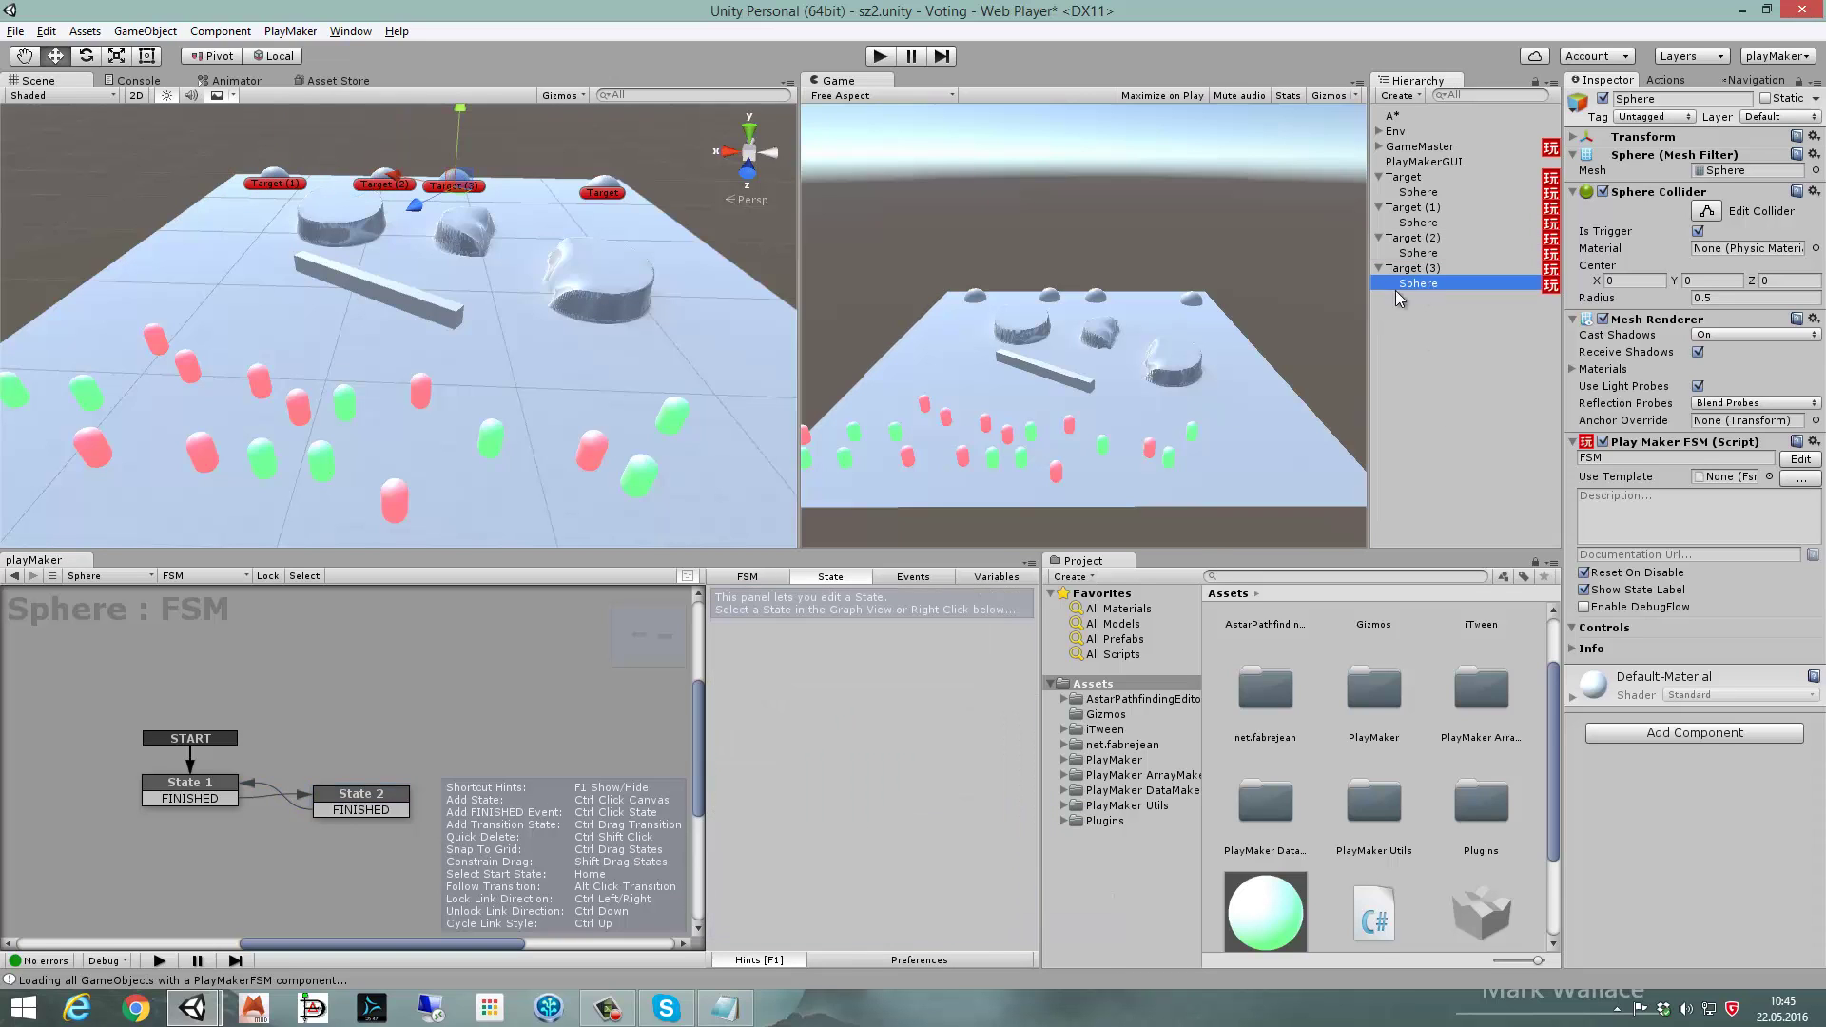
{"action": "left_click", "coordinate": [935, 775]}
{"action": "left_click", "coordinate": [1055, 880]}
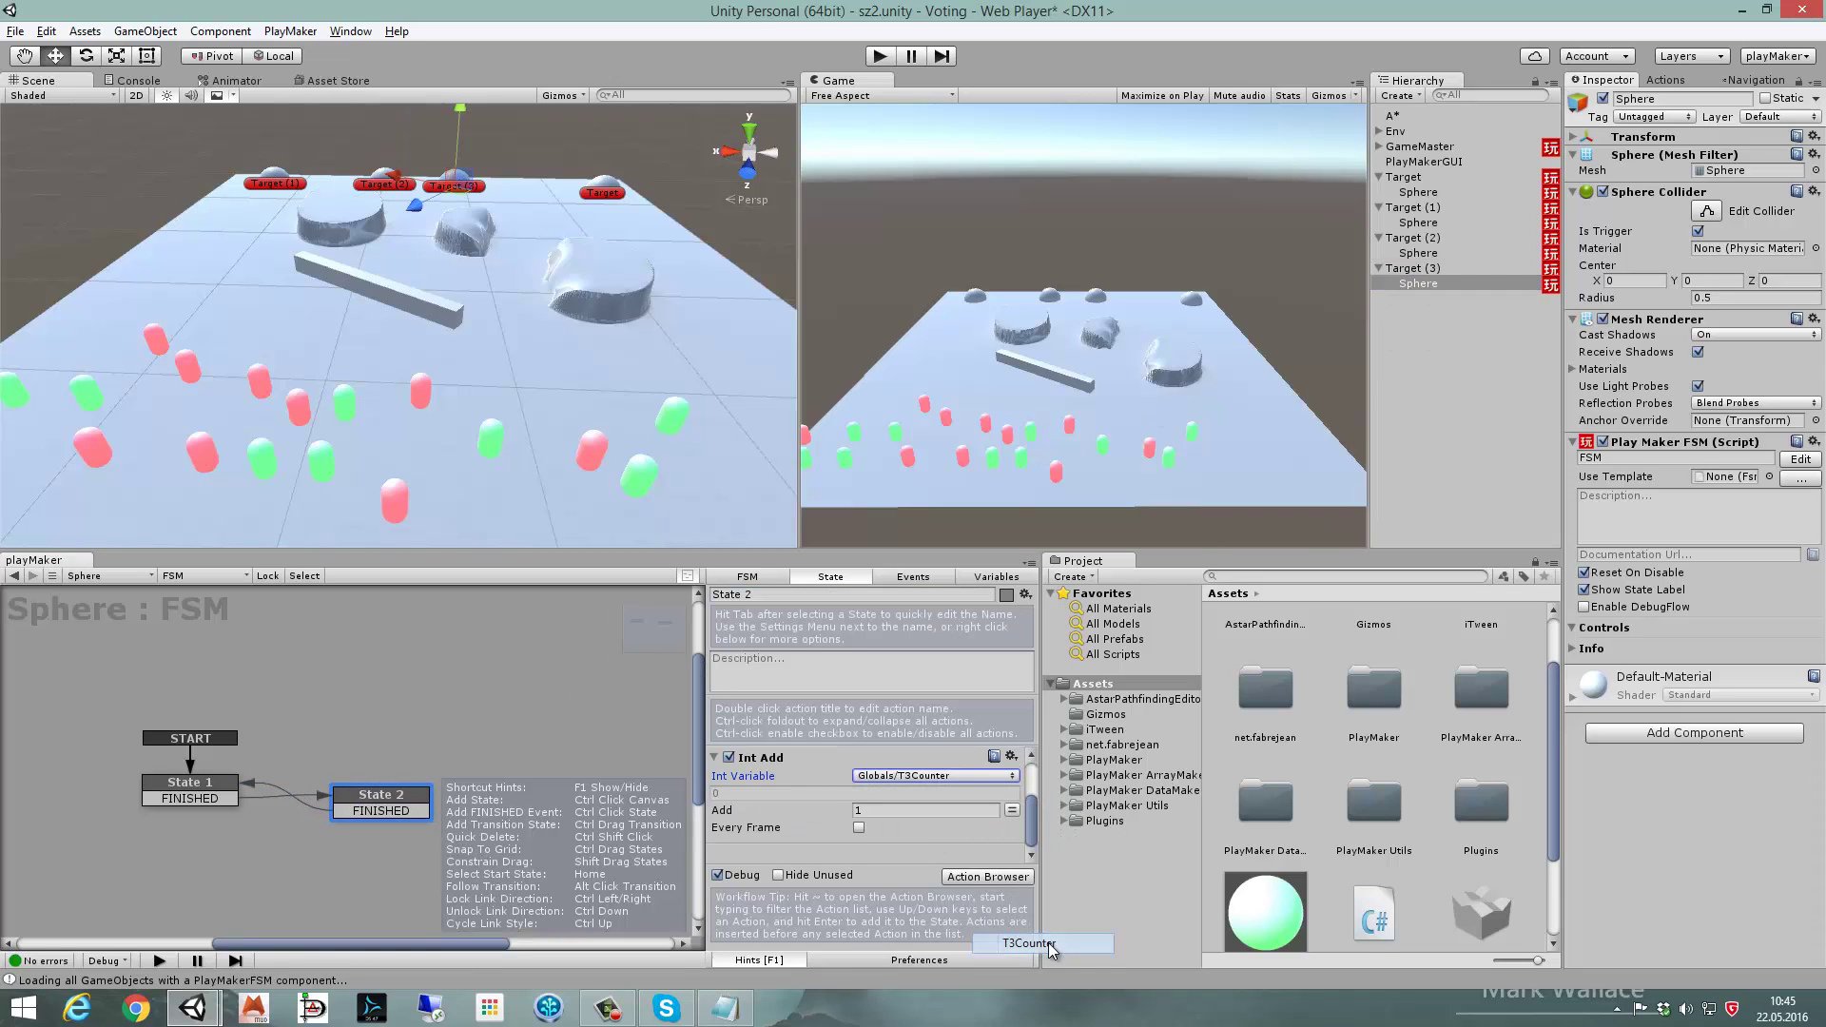
{"action": "left_click", "coordinate": [543, 712]}
{"action": "left_click", "coordinate": [1402, 147]}
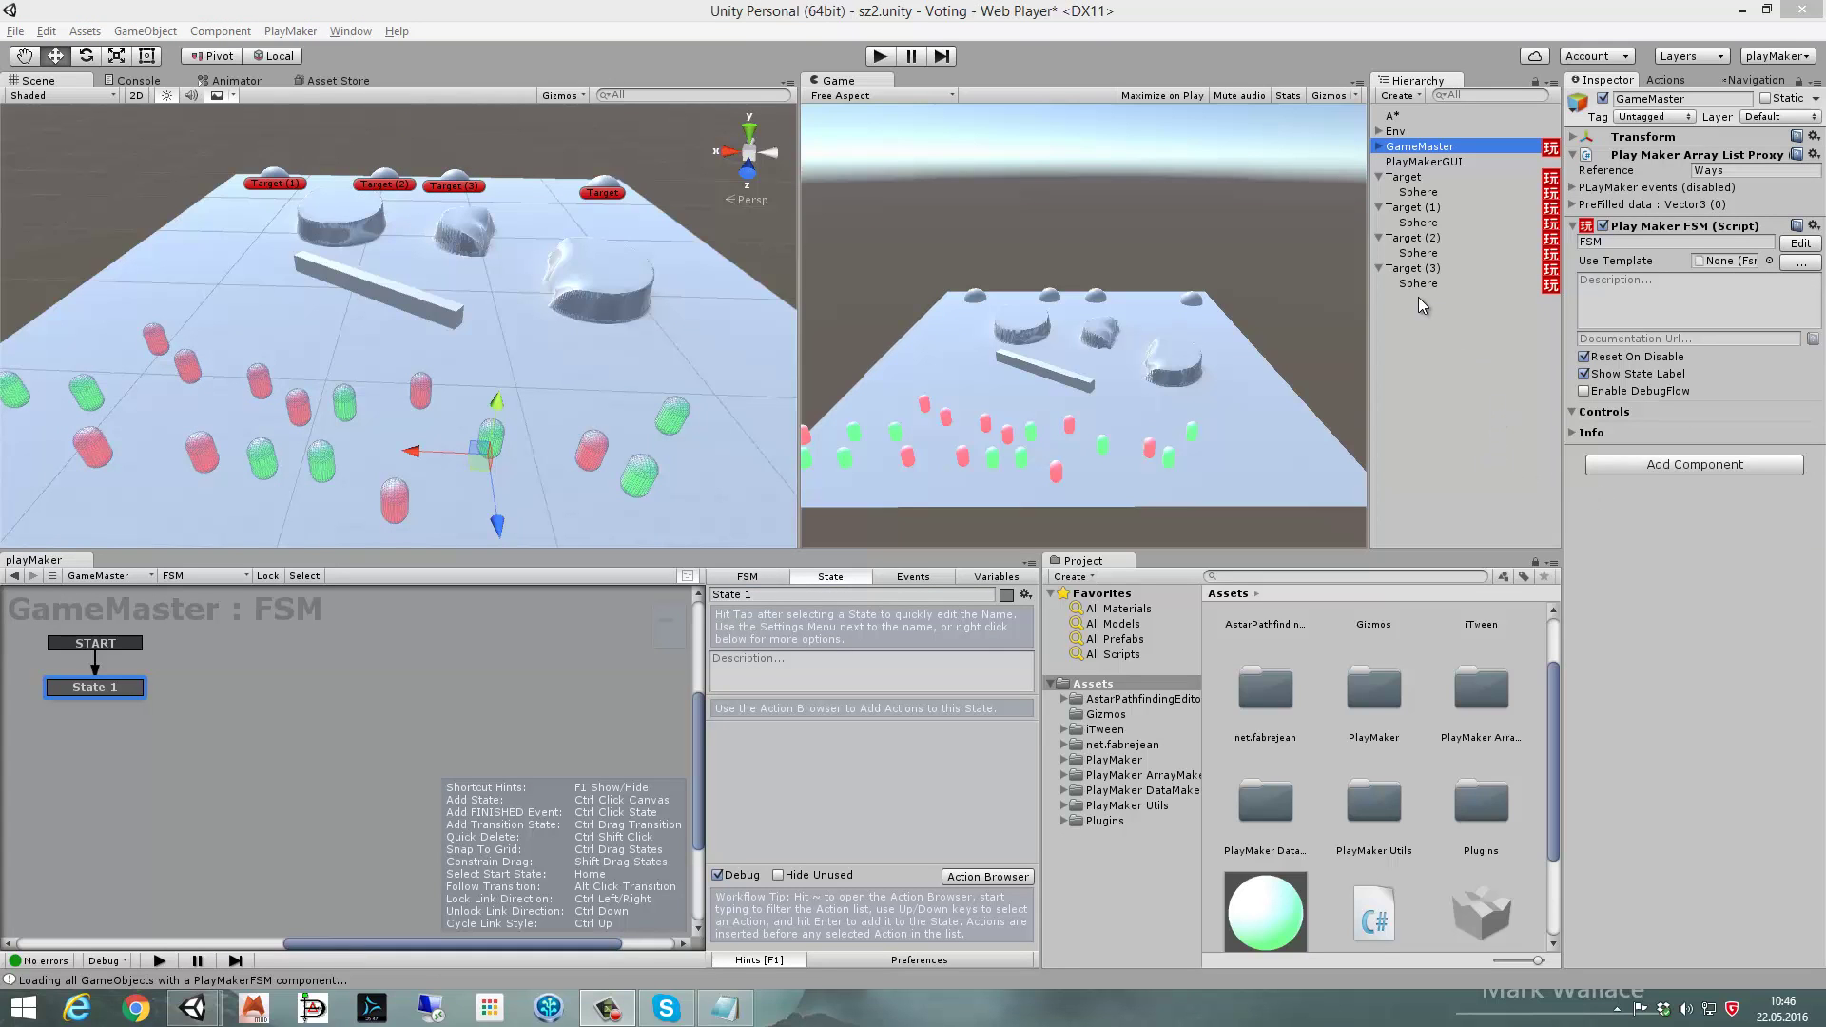
- Collapse the Target, Target (1), (2) and (3) foldouts and reselect GameMaster
{"action": "left_click", "coordinate": [1380, 270]}
{"action": "left_click", "coordinate": [1380, 239]}
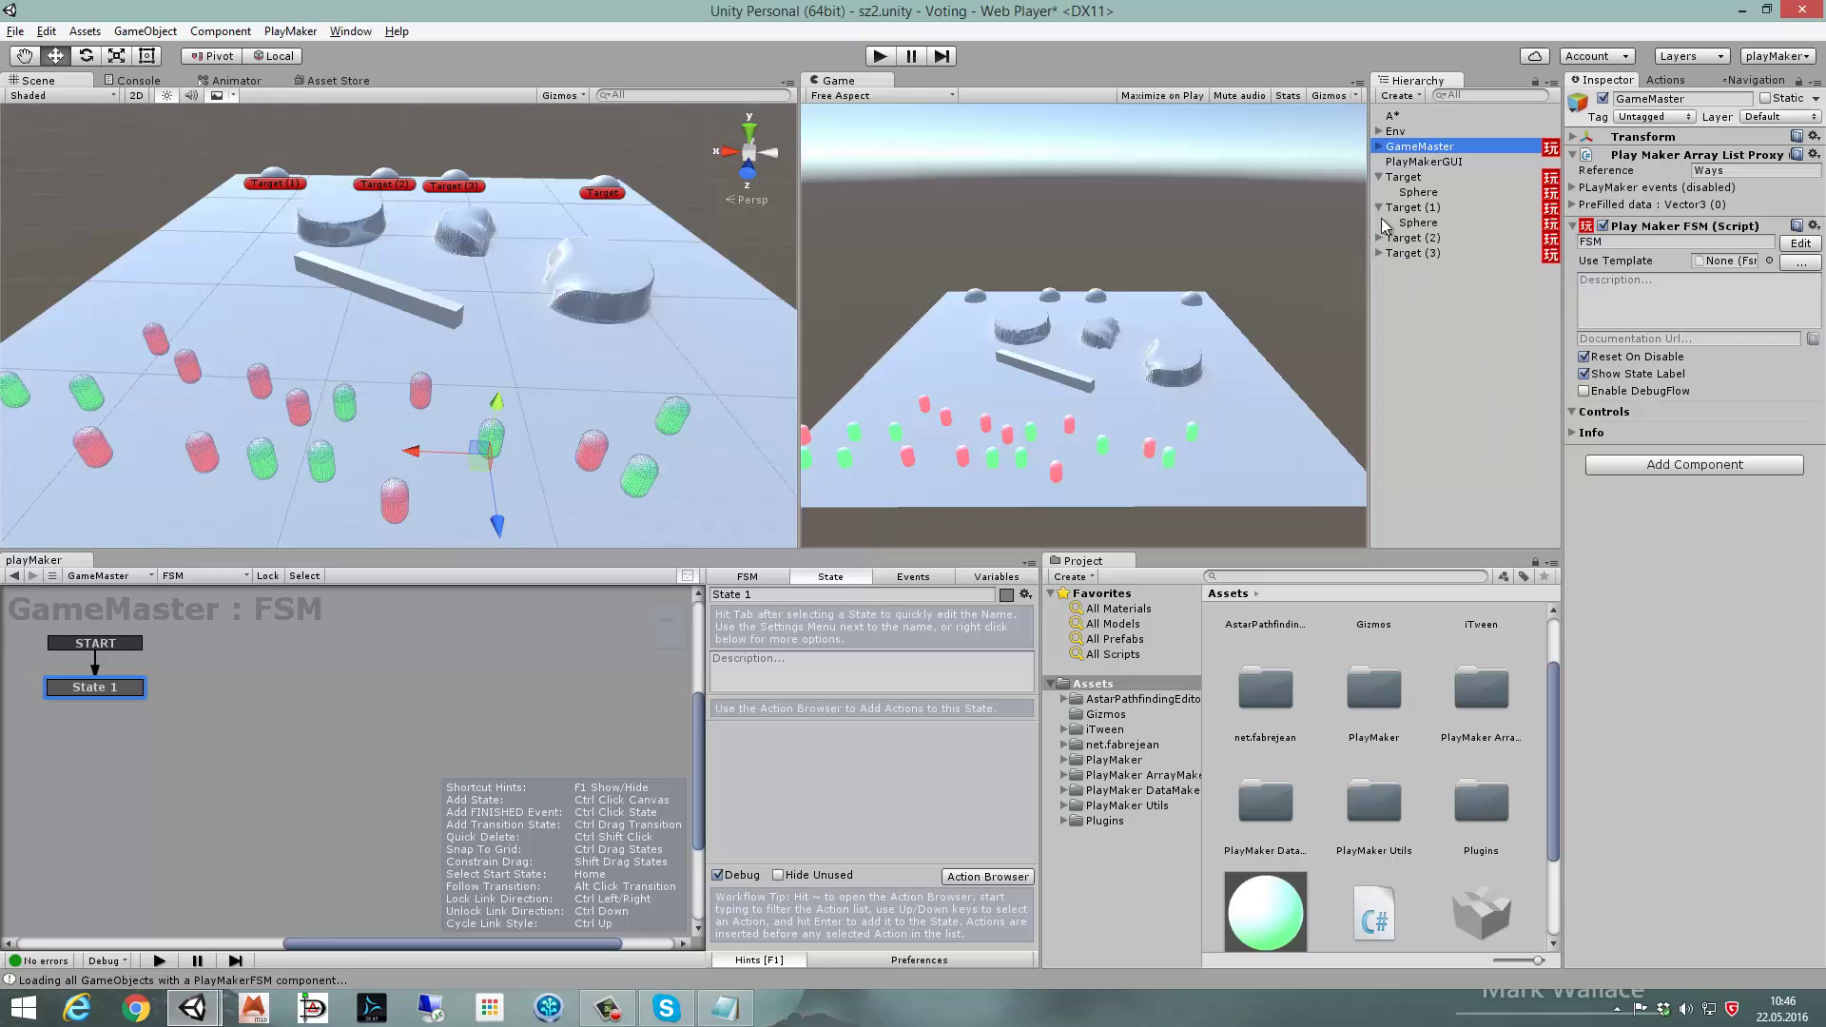
{"action": "left_click", "coordinate": [1380, 208]}
{"action": "left_click", "coordinate": [1380, 178]}
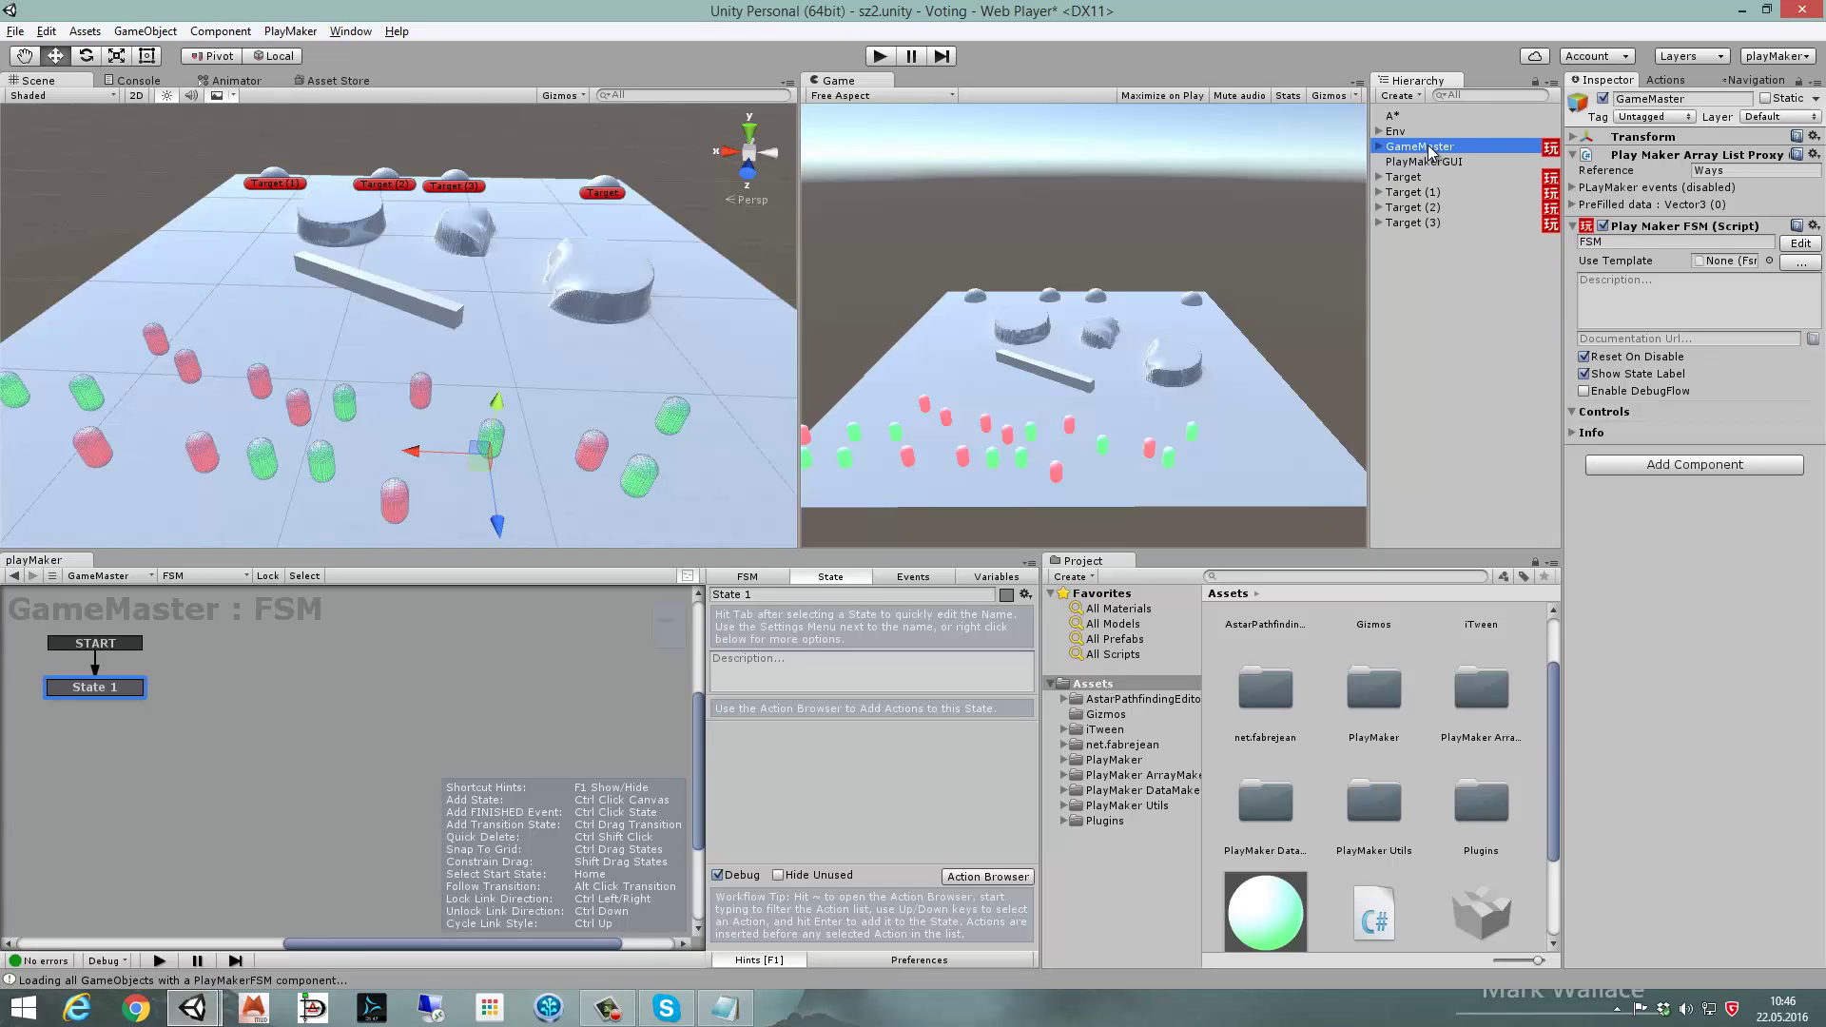
{"action": "left_click", "coordinate": [1431, 149]}
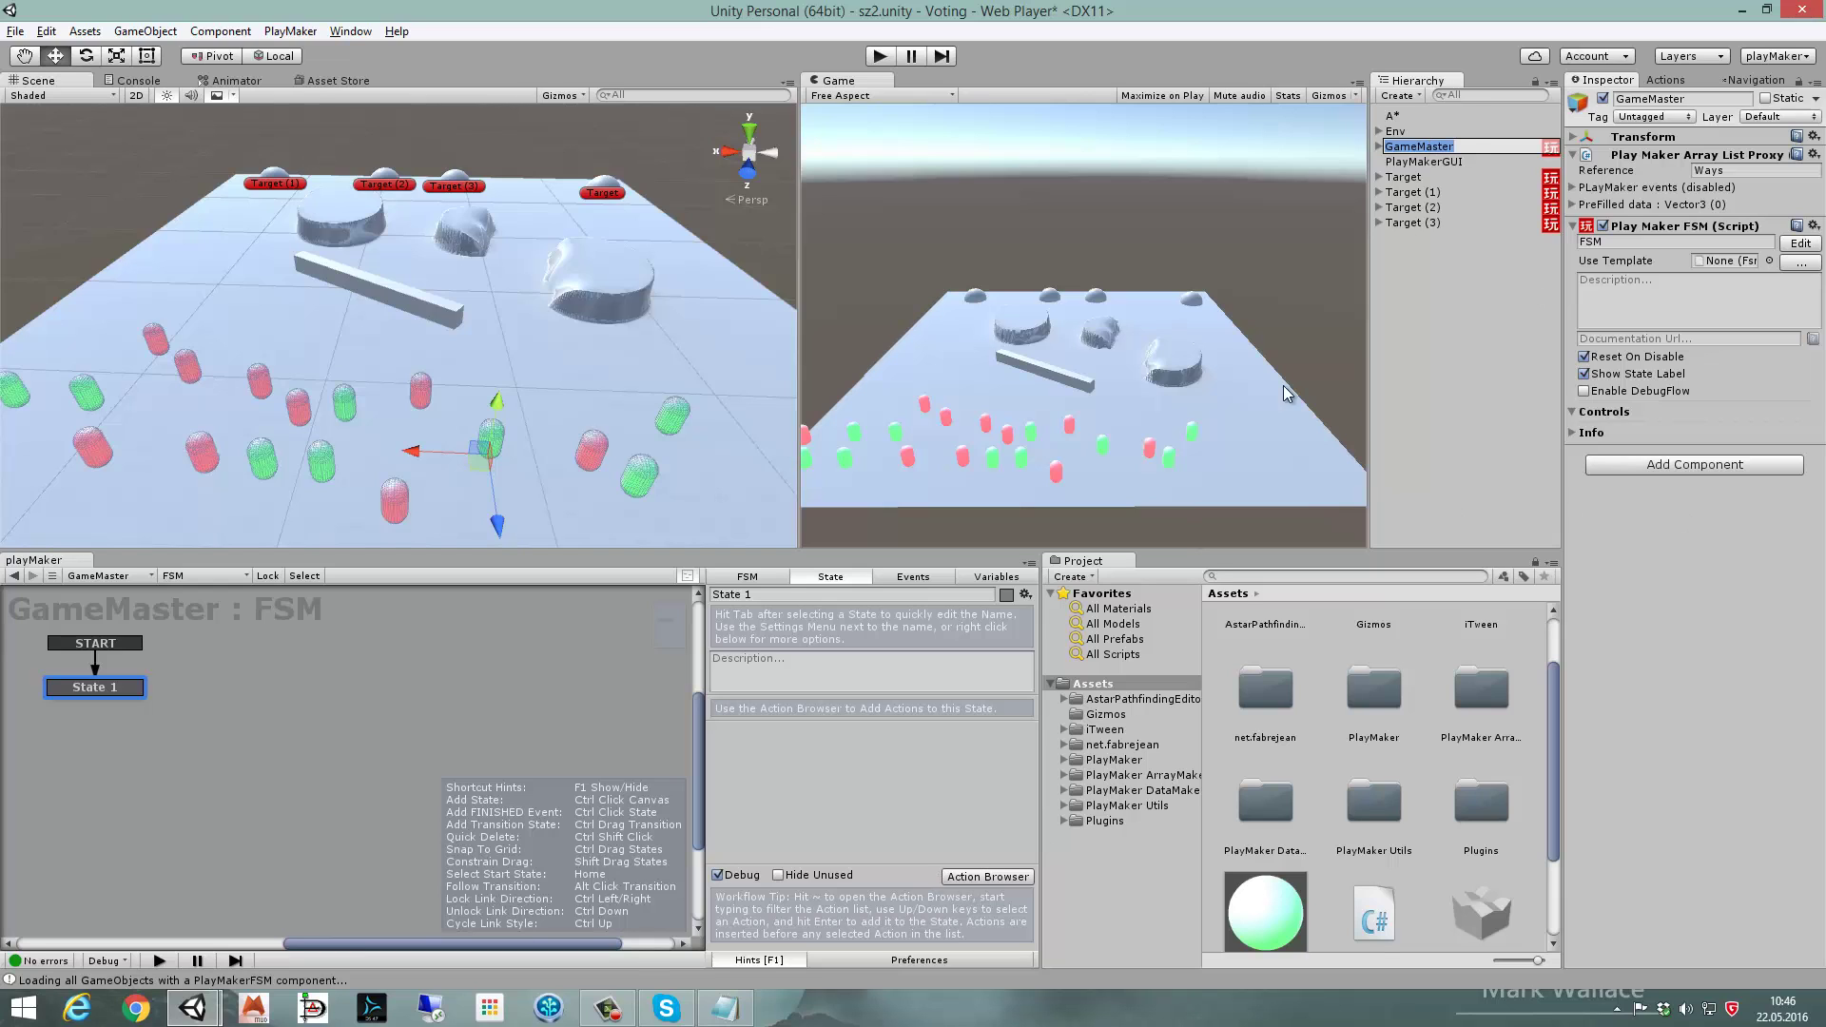
{"action": "left_click", "coordinate": [1455, 236]}
{"action": "left_click", "coordinate": [1407, 148]}
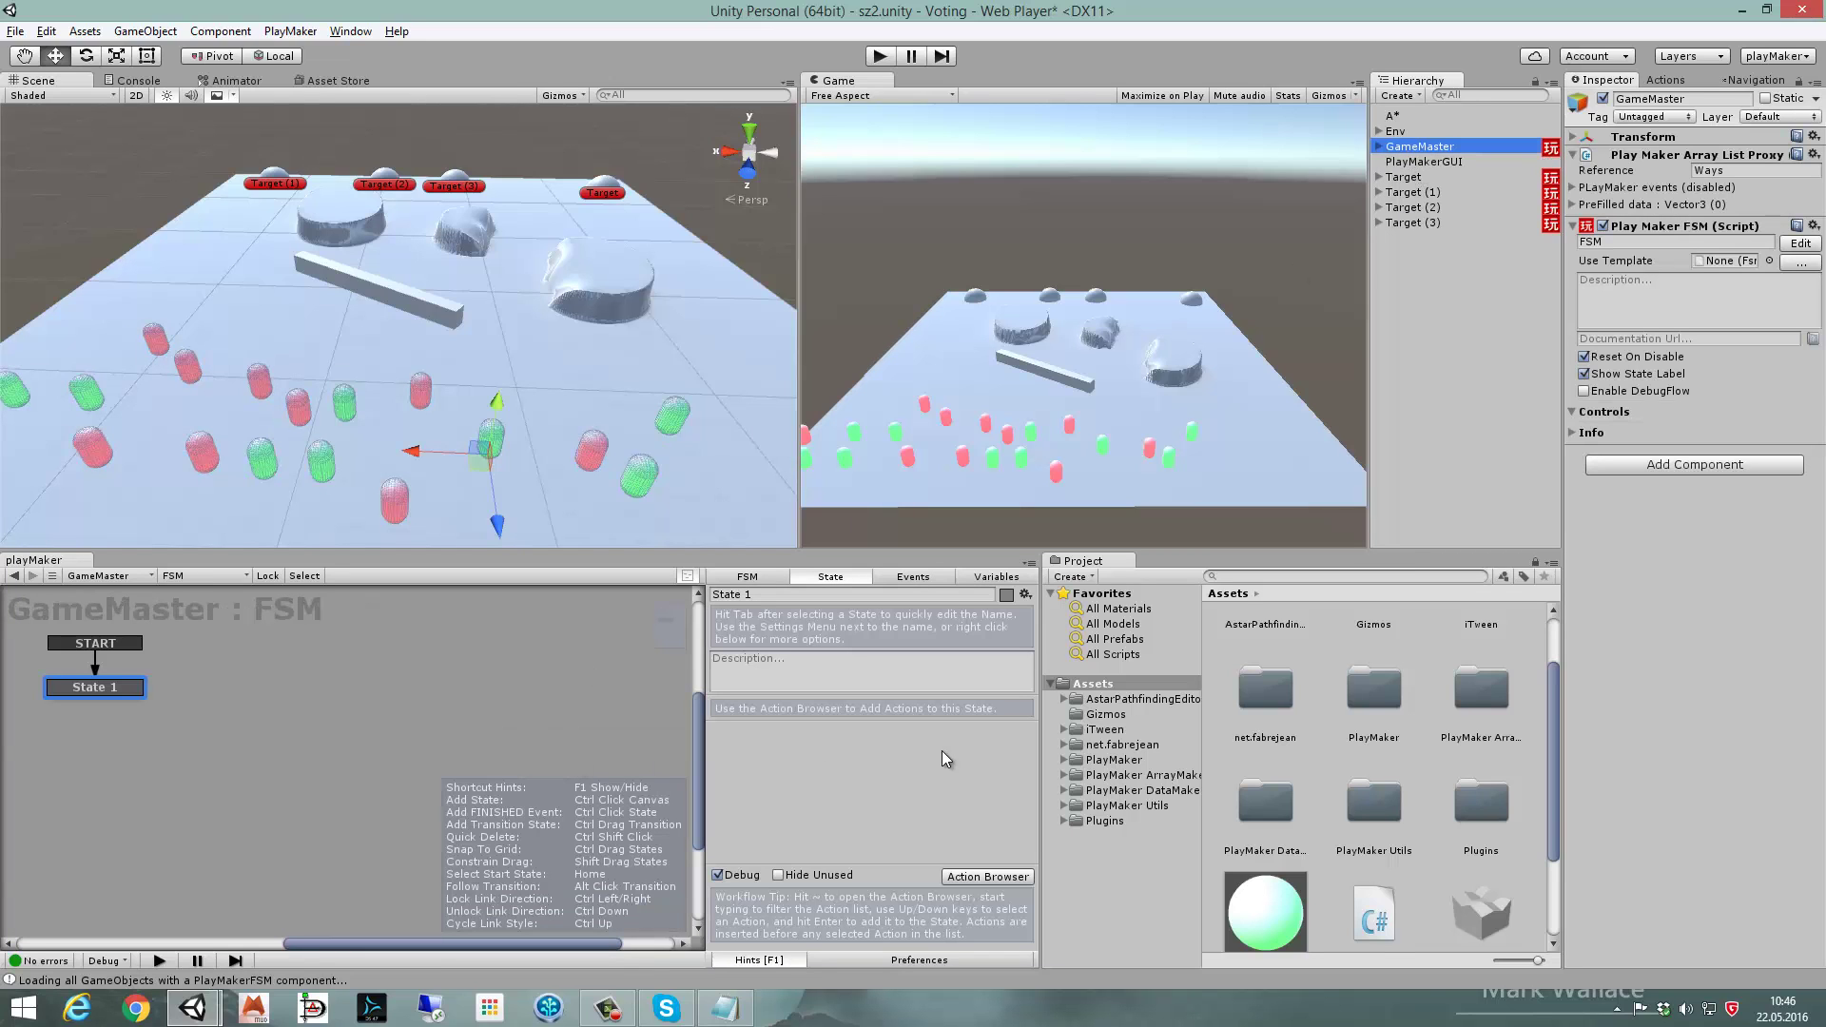
- Review GameMaster's Global Variables, return to State 1 and open the Actions browser
{"action": "left_click", "coordinate": [994, 577]}
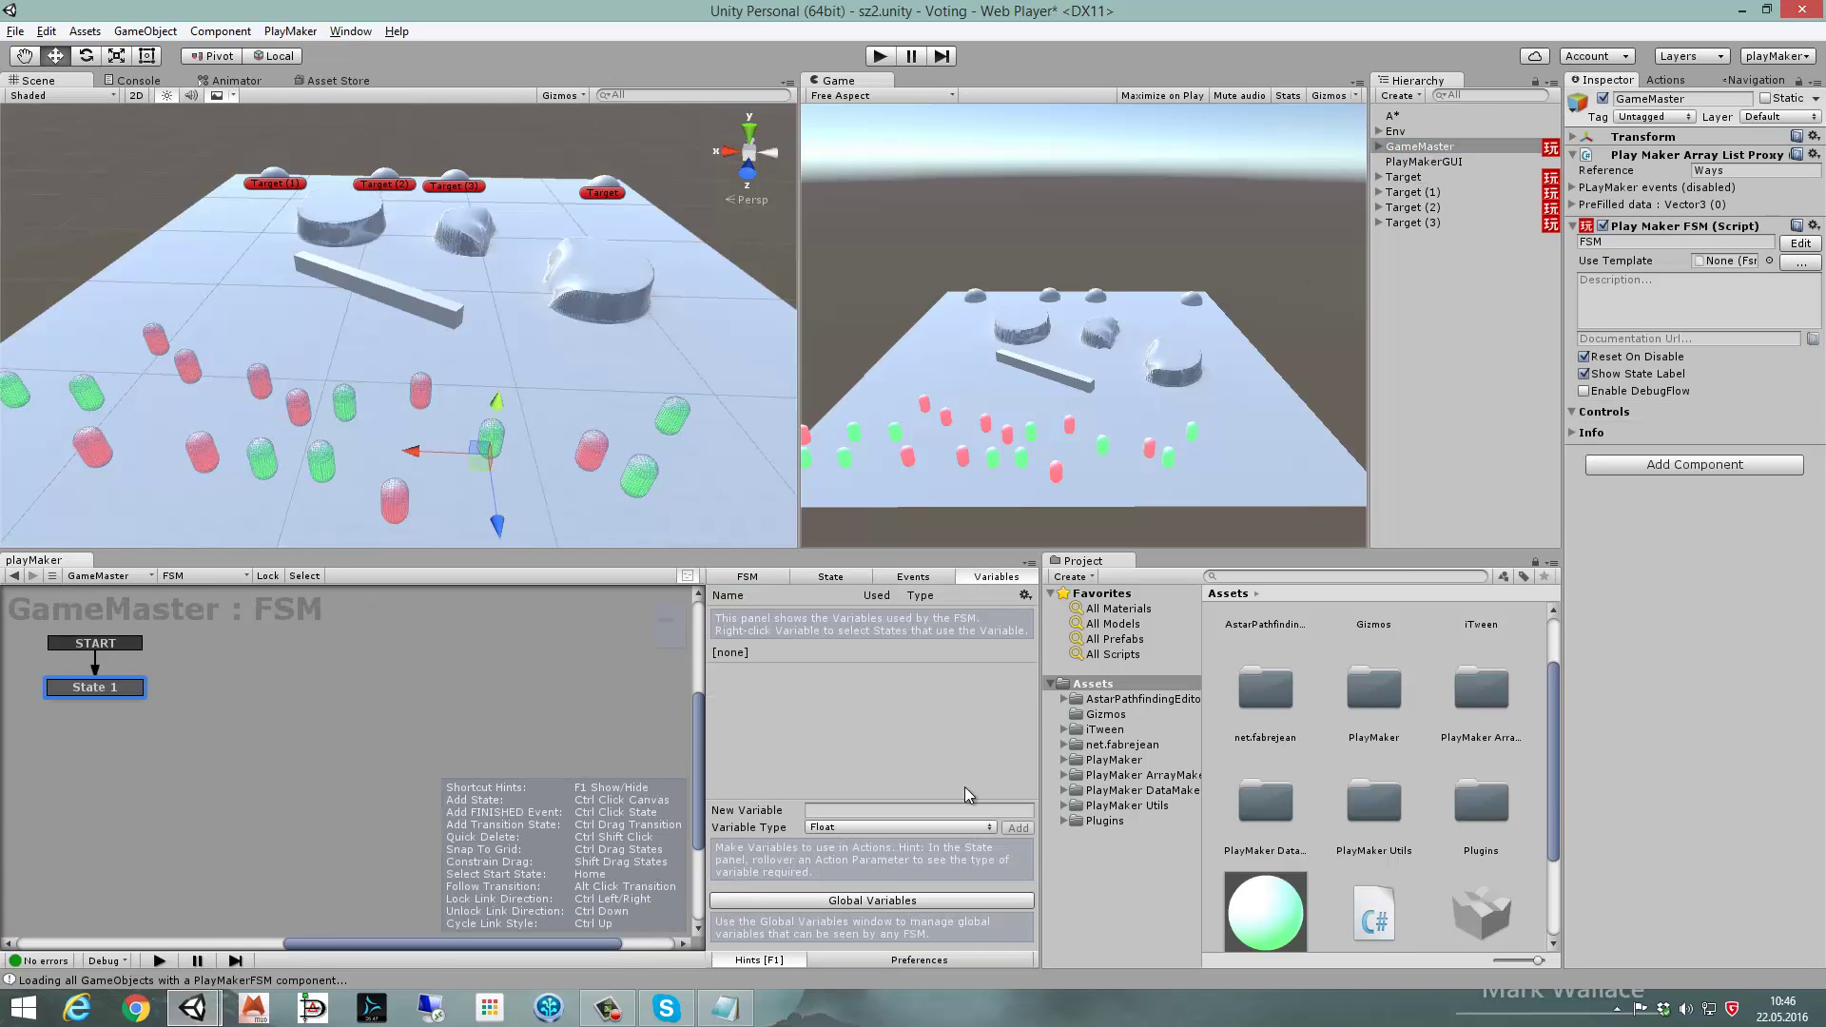
{"action": "left_click", "coordinate": [939, 902]}
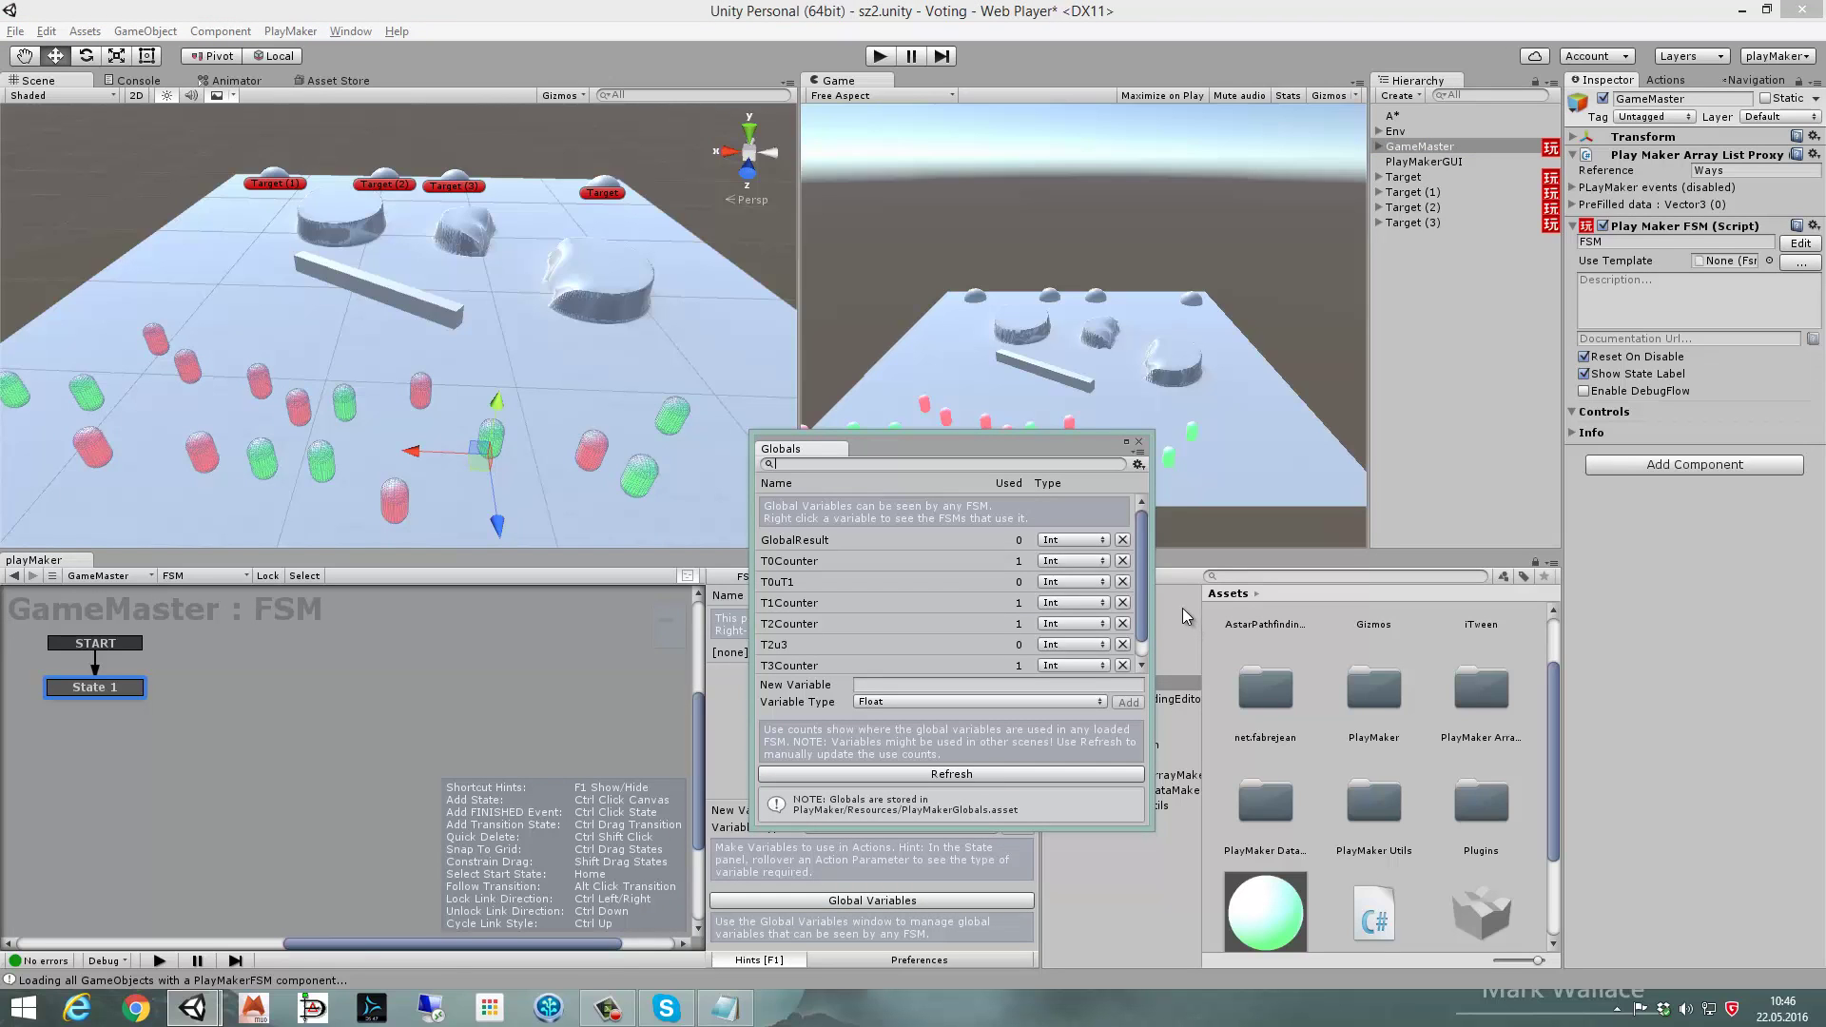
{"action": "left_click", "coordinate": [1140, 443]}
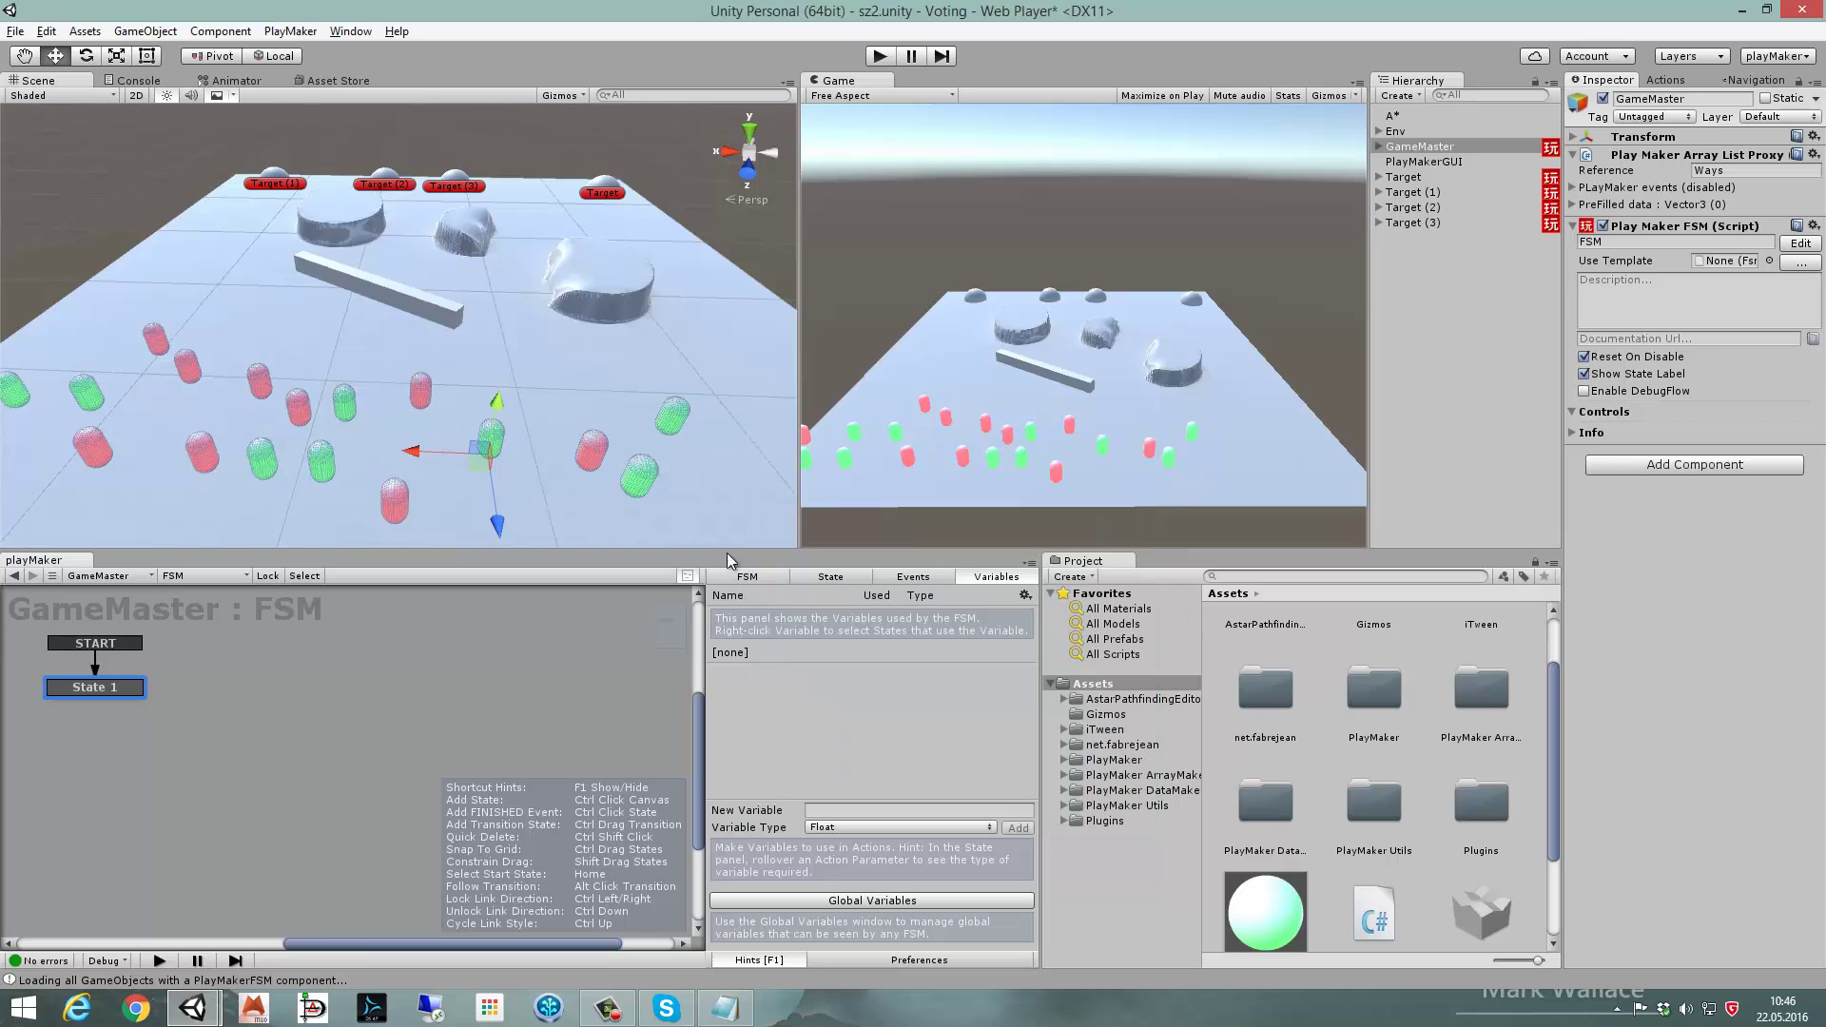
{"action": "left_click", "coordinate": [94, 689]}
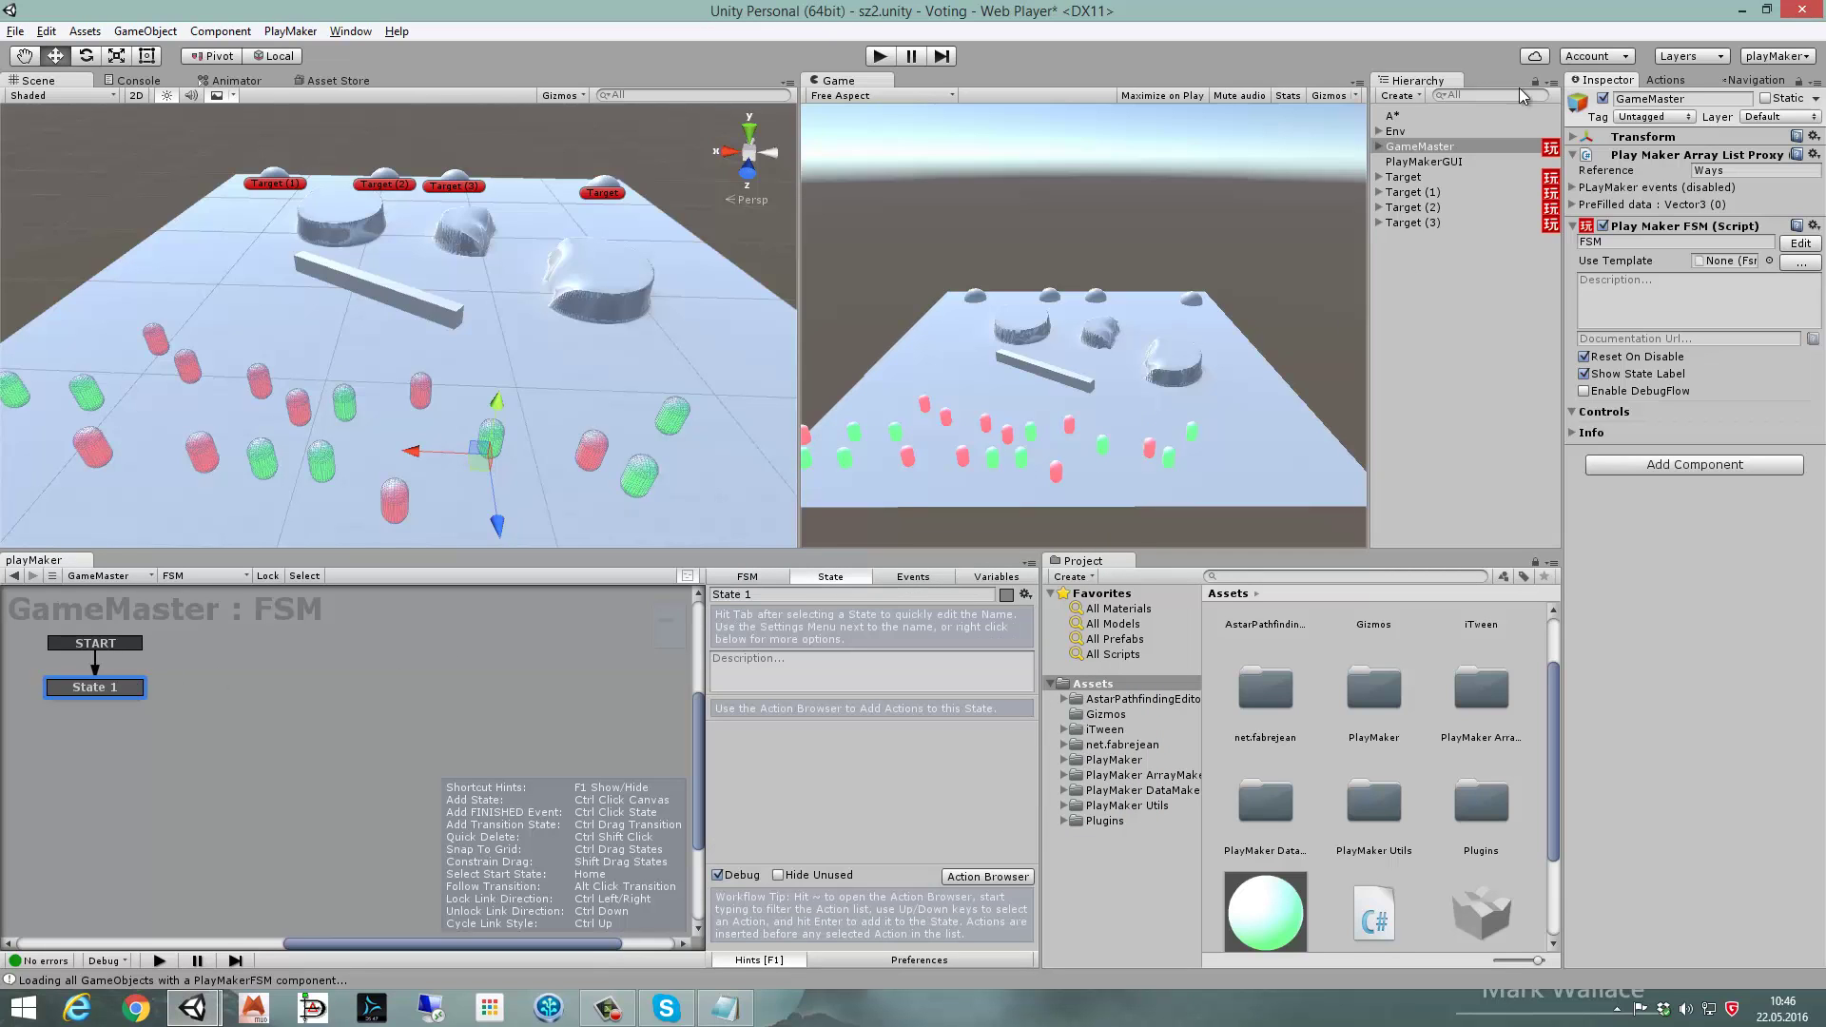
{"action": "left_click", "coordinate": [1681, 81]}
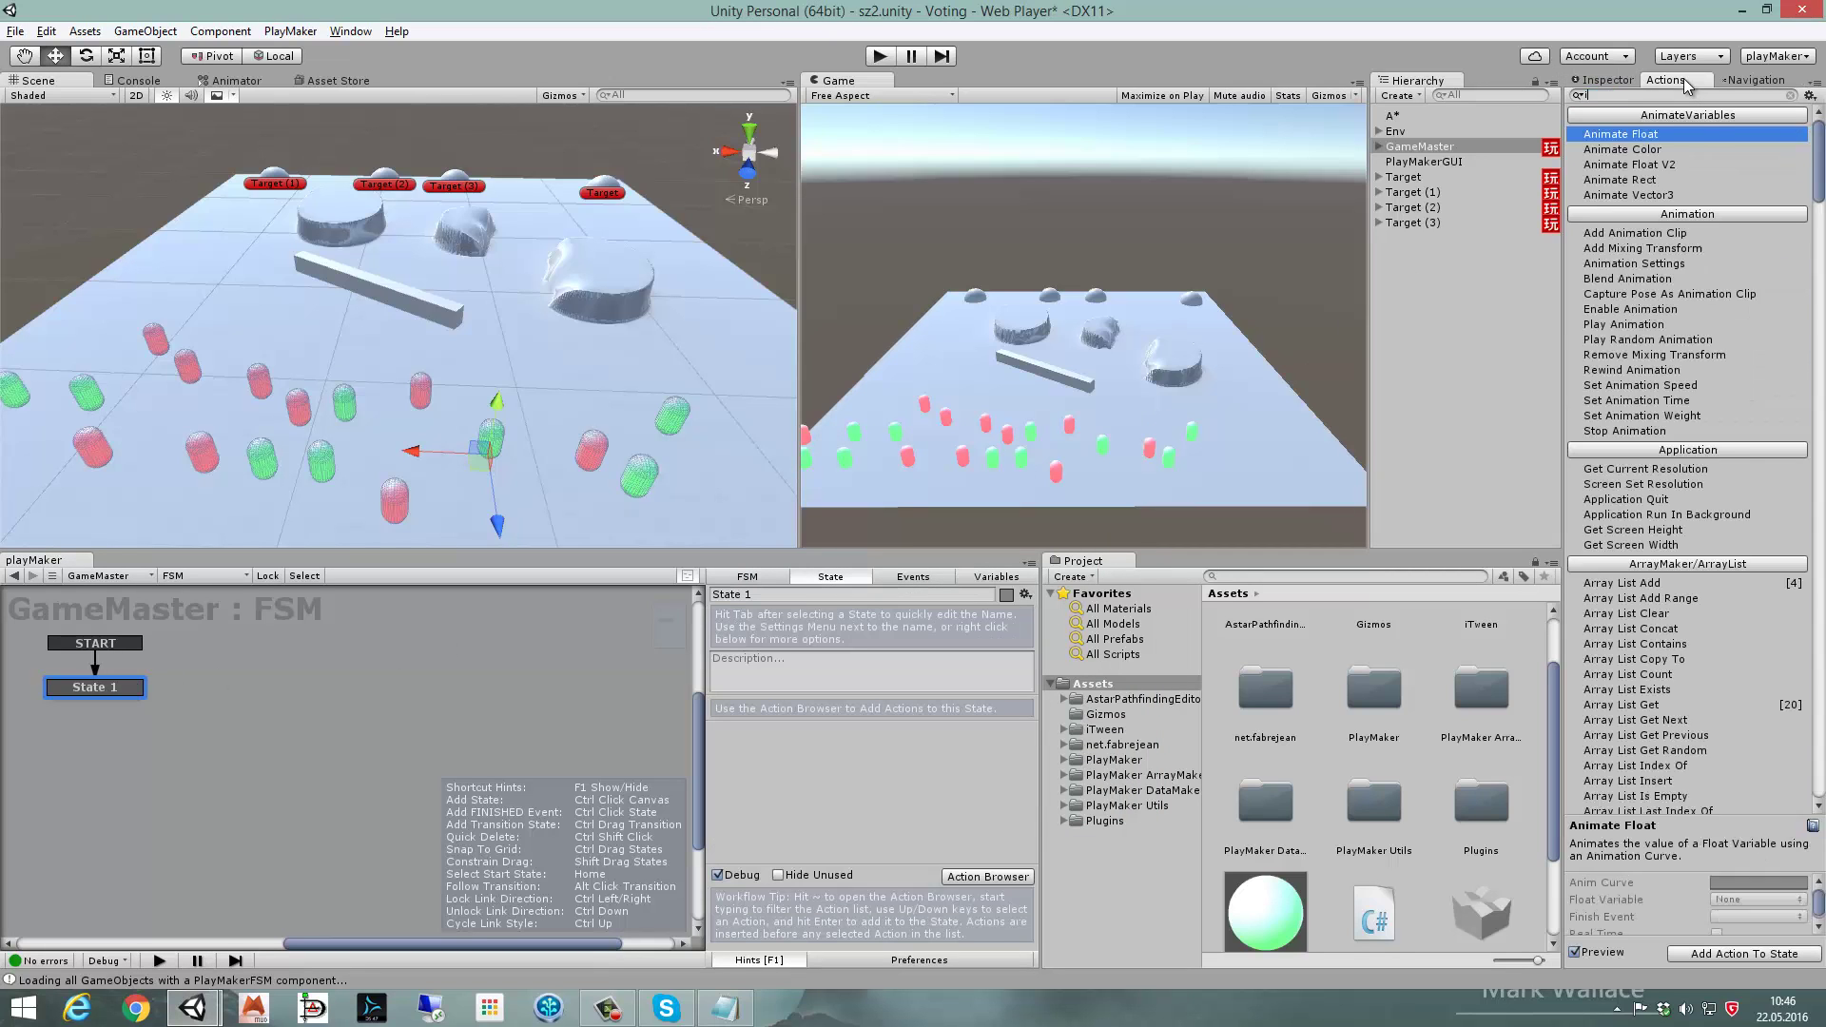
- Add an Int Operator to State 1 adding T0Counter and T1Counter into T0uT1
{"action": "type", "text": "int op"}
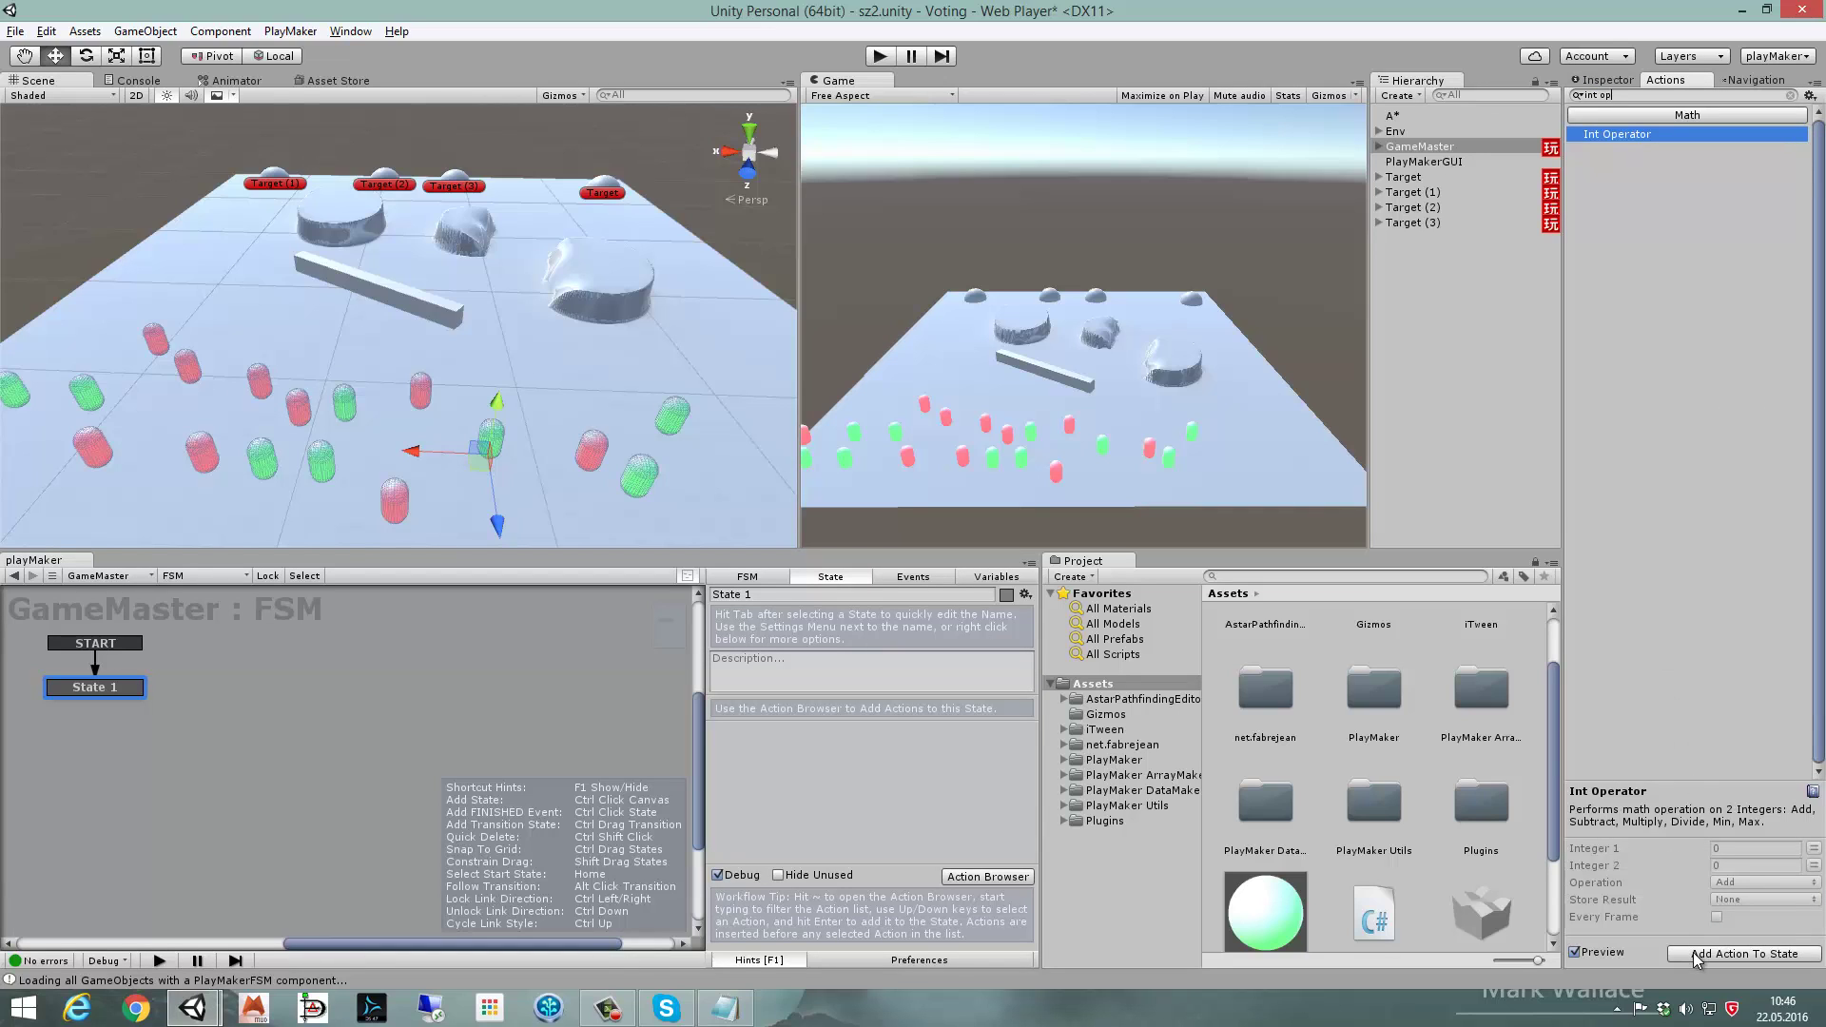
{"action": "left_click", "coordinate": [1697, 954]}
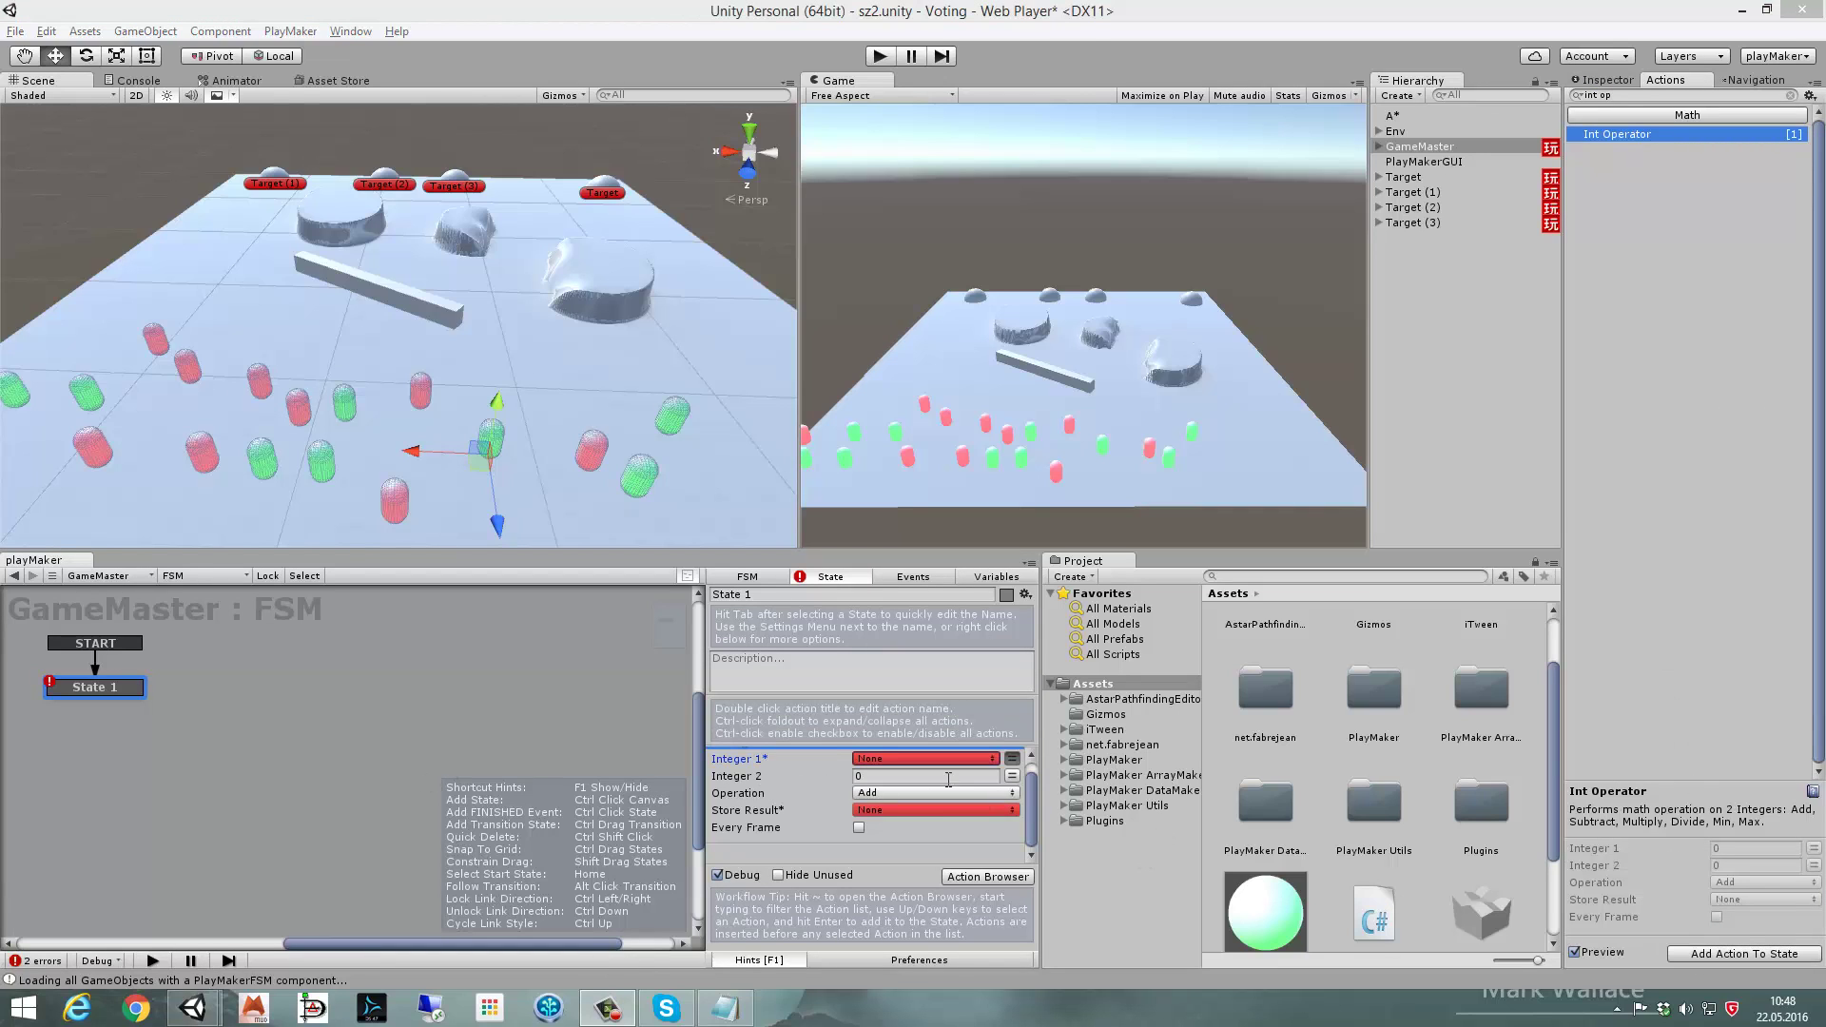
{"action": "left_click", "coordinate": [923, 759]}
{"action": "mouse_move", "coordinate": [921, 800]}
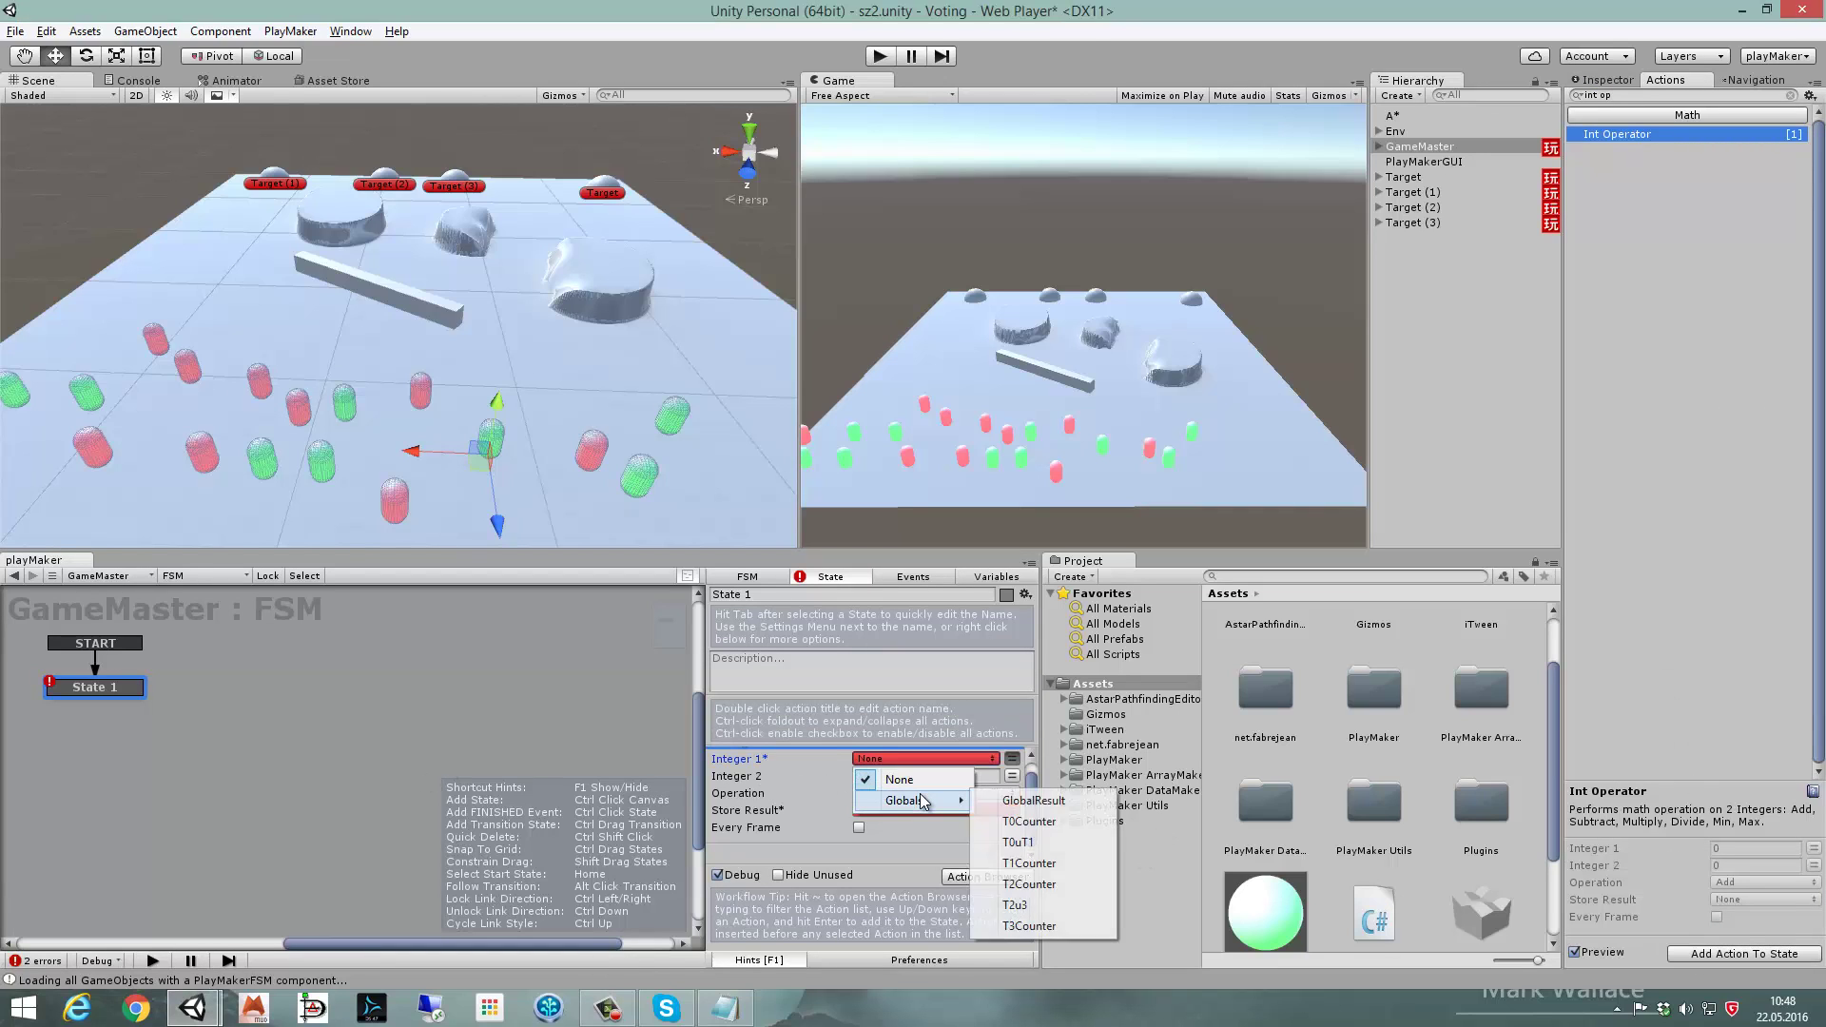
{"action": "left_click", "coordinate": [1027, 821]}
{"action": "left_click", "coordinate": [1012, 792]}
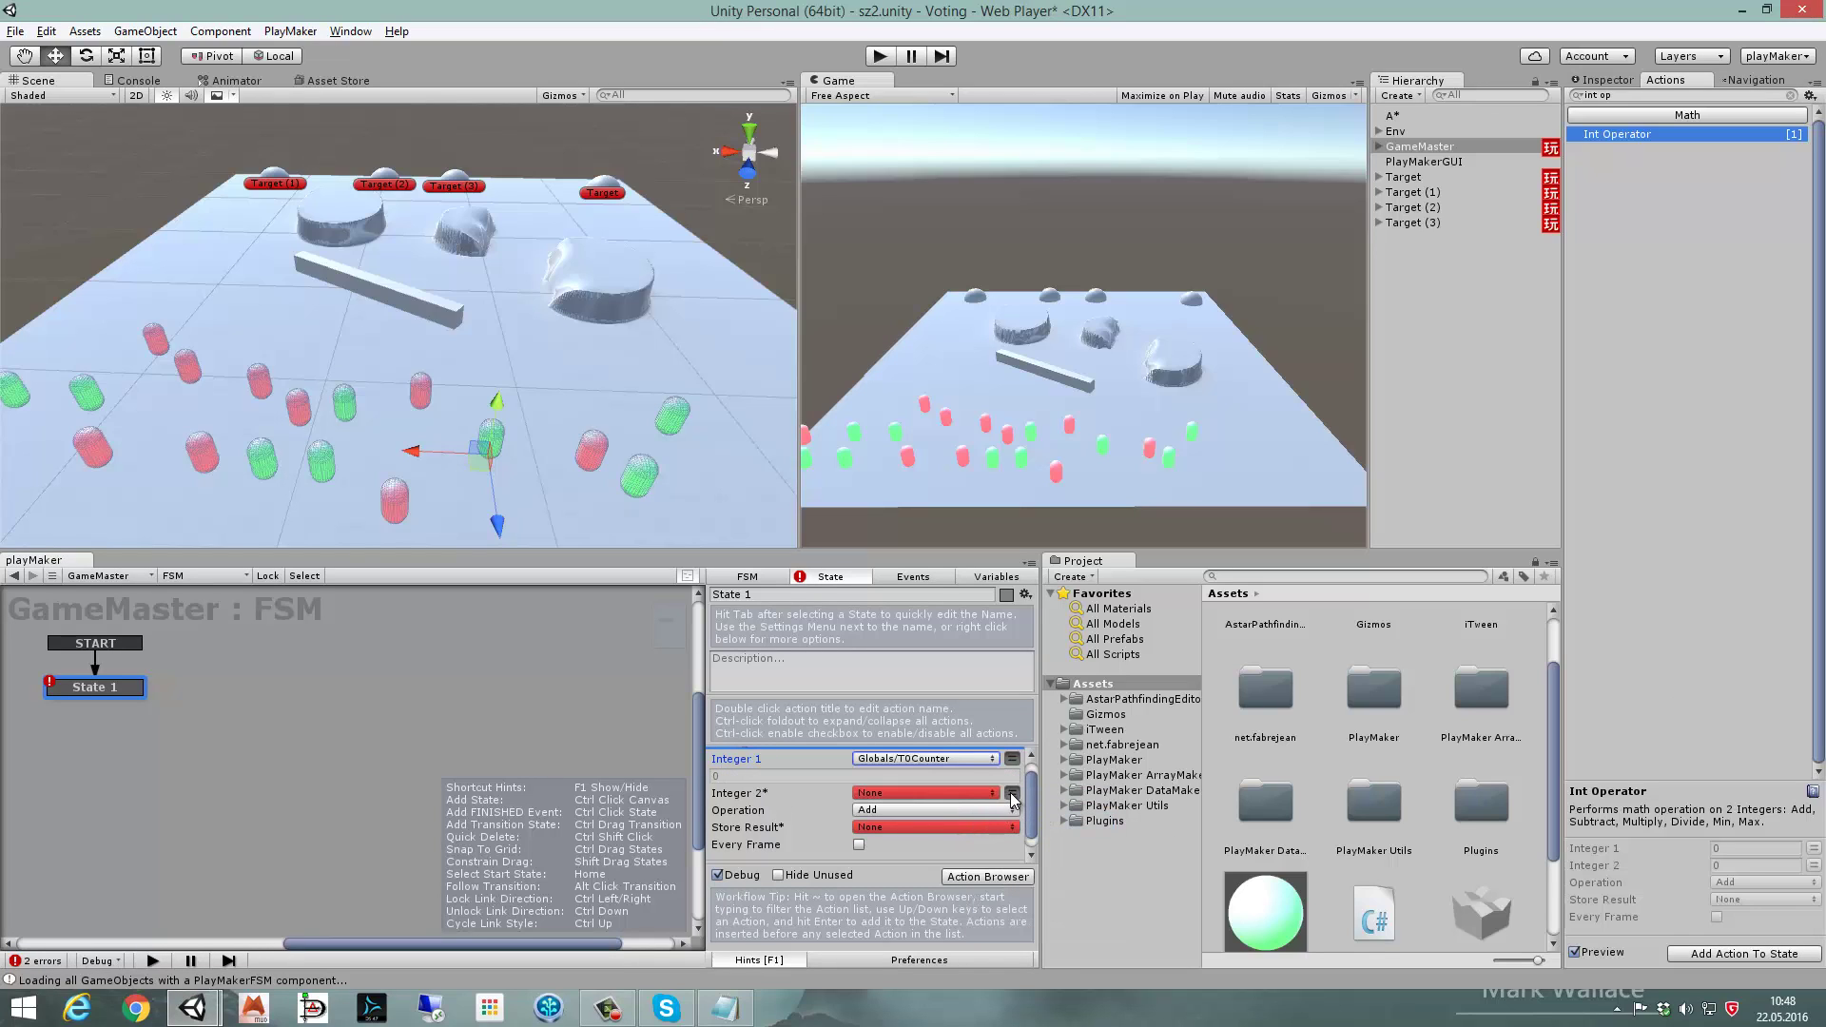
{"action": "left_click", "coordinate": [974, 793]}
{"action": "mouse_move", "coordinate": [958, 837]}
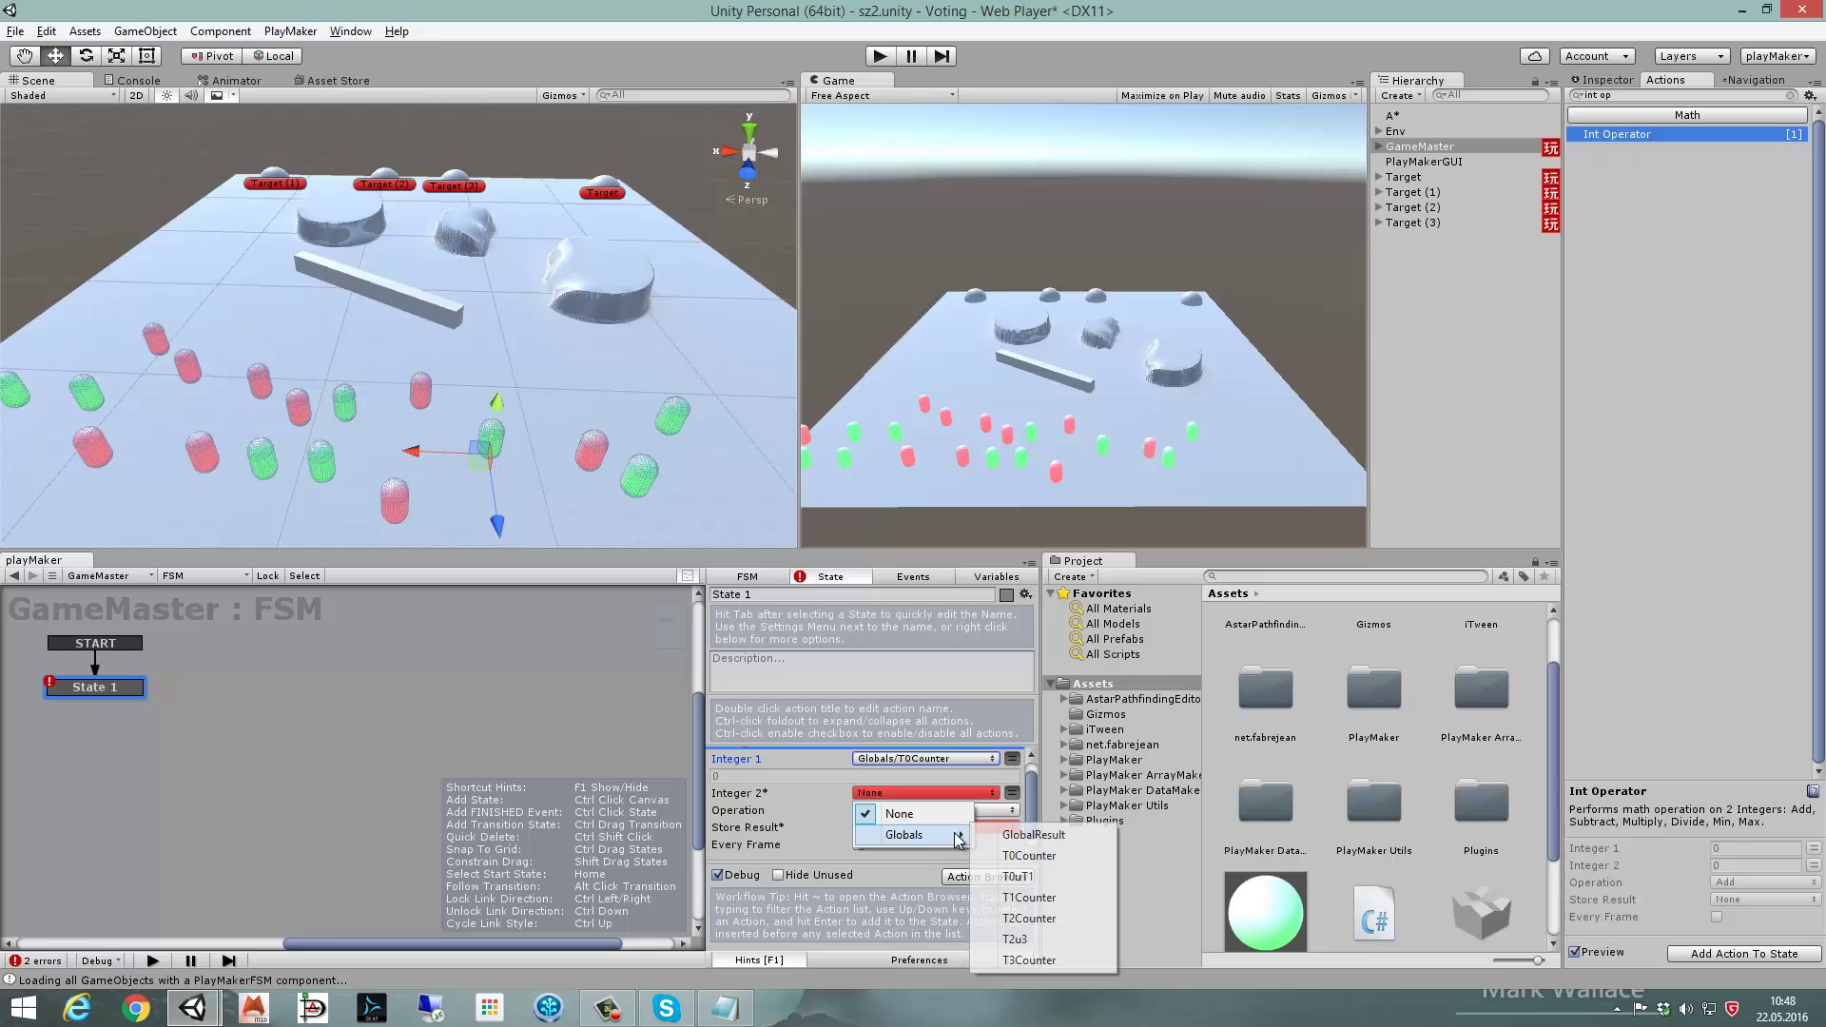
{"action": "left_click", "coordinate": [1060, 898]}
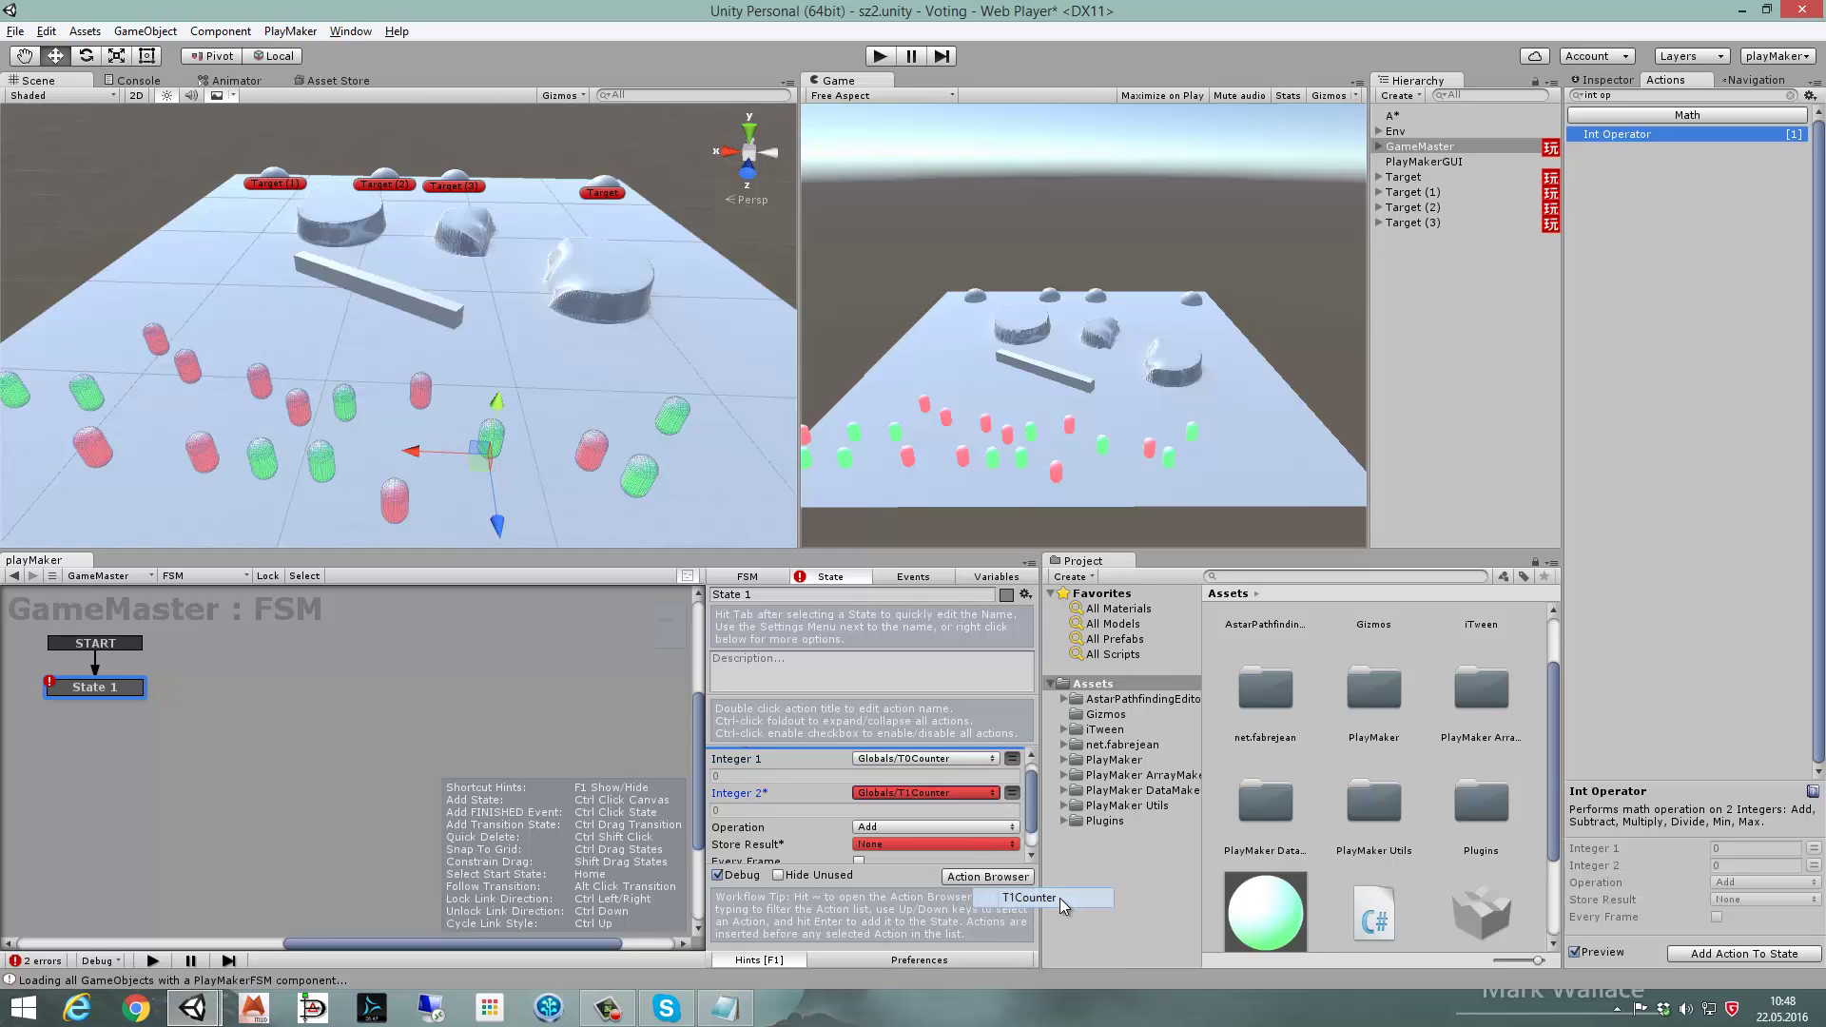
{"action": "left_click", "coordinate": [894, 848]}
{"action": "mouse_move", "coordinate": [937, 886]}
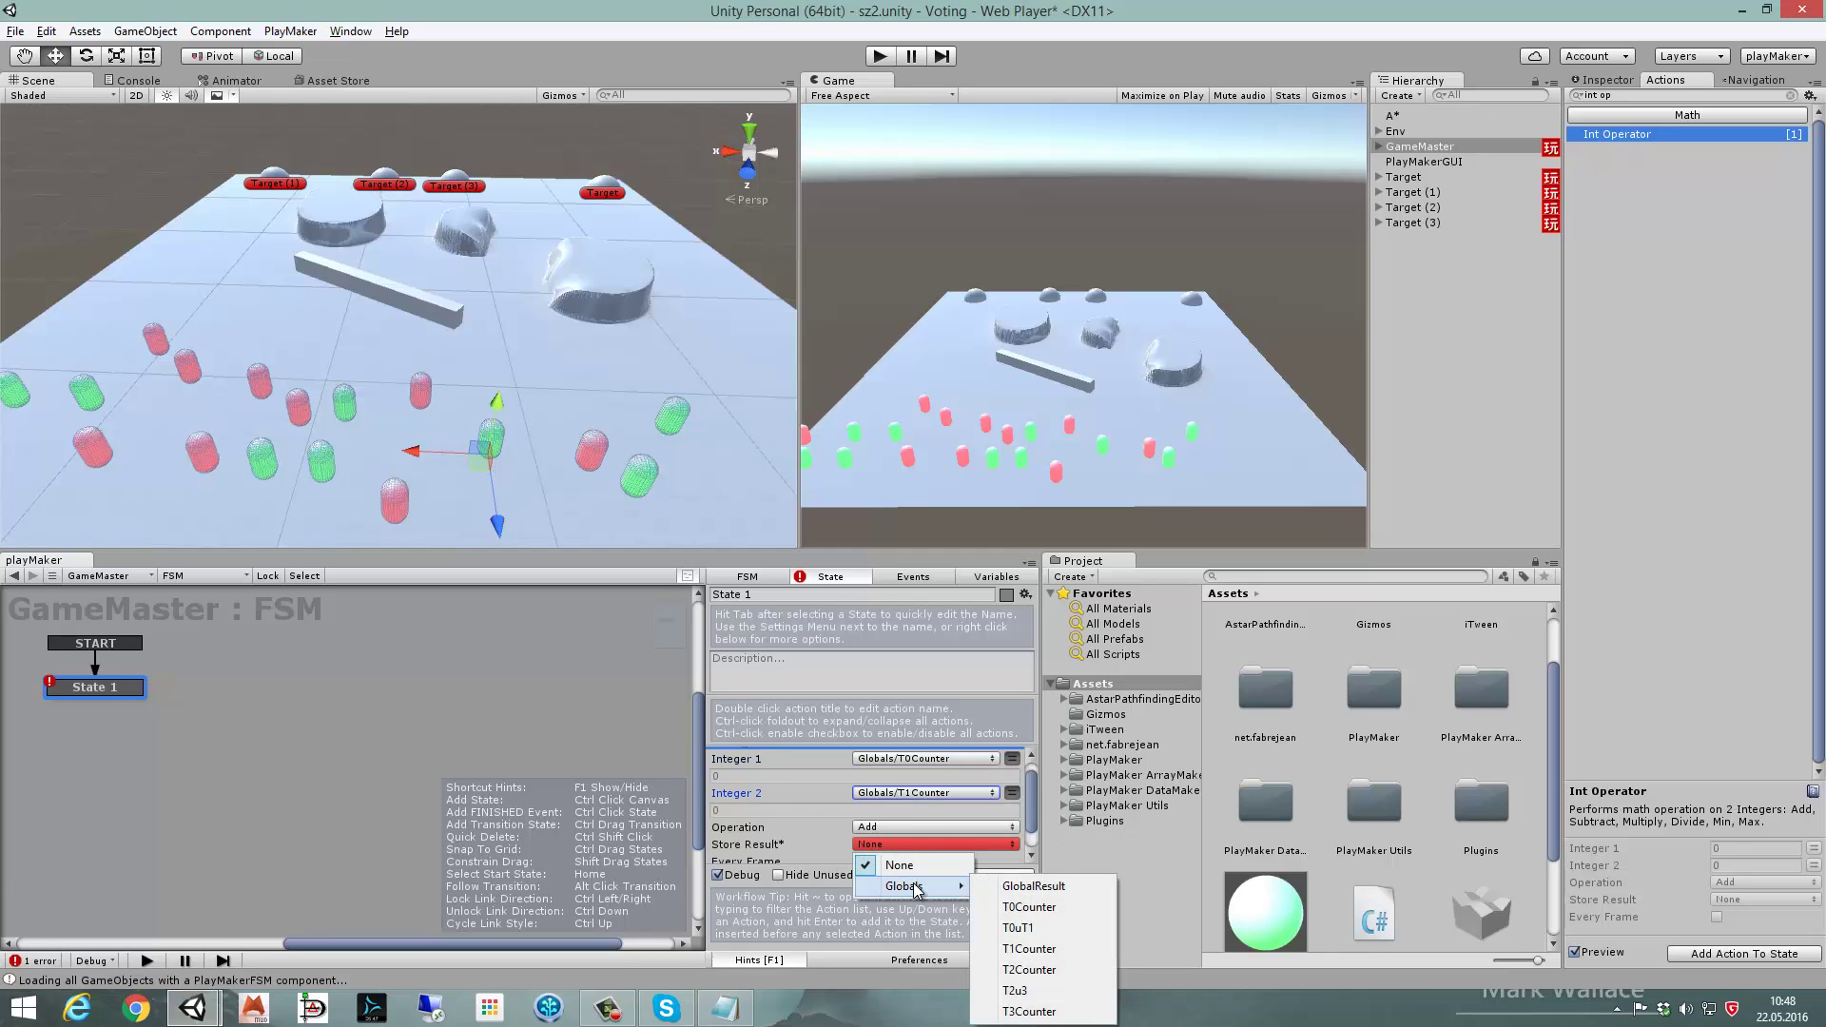
{"action": "left_click", "coordinate": [1020, 928]}
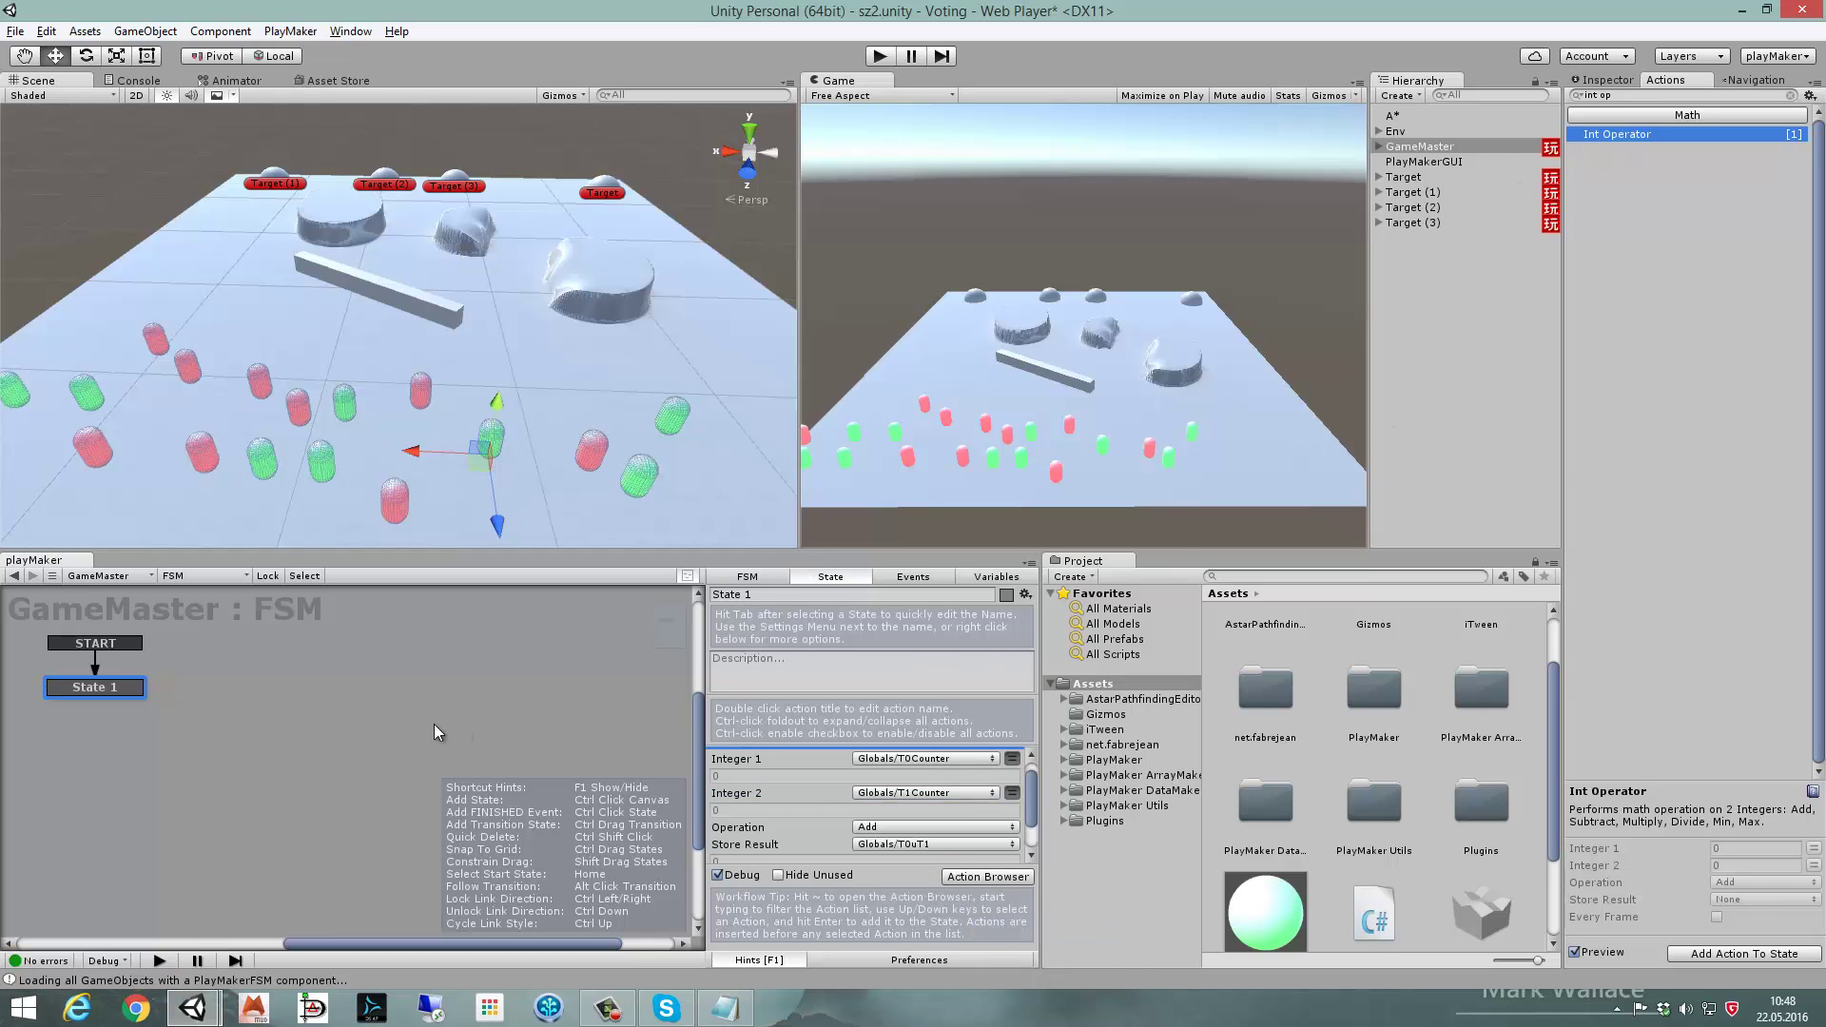
- Add a second Int Operator adding T2Counter and T3Counter, storing the sum in T2u3
{"action": "left_click", "coordinate": [1722, 953]}
{"action": "left_click", "coordinate": [1012, 775]}
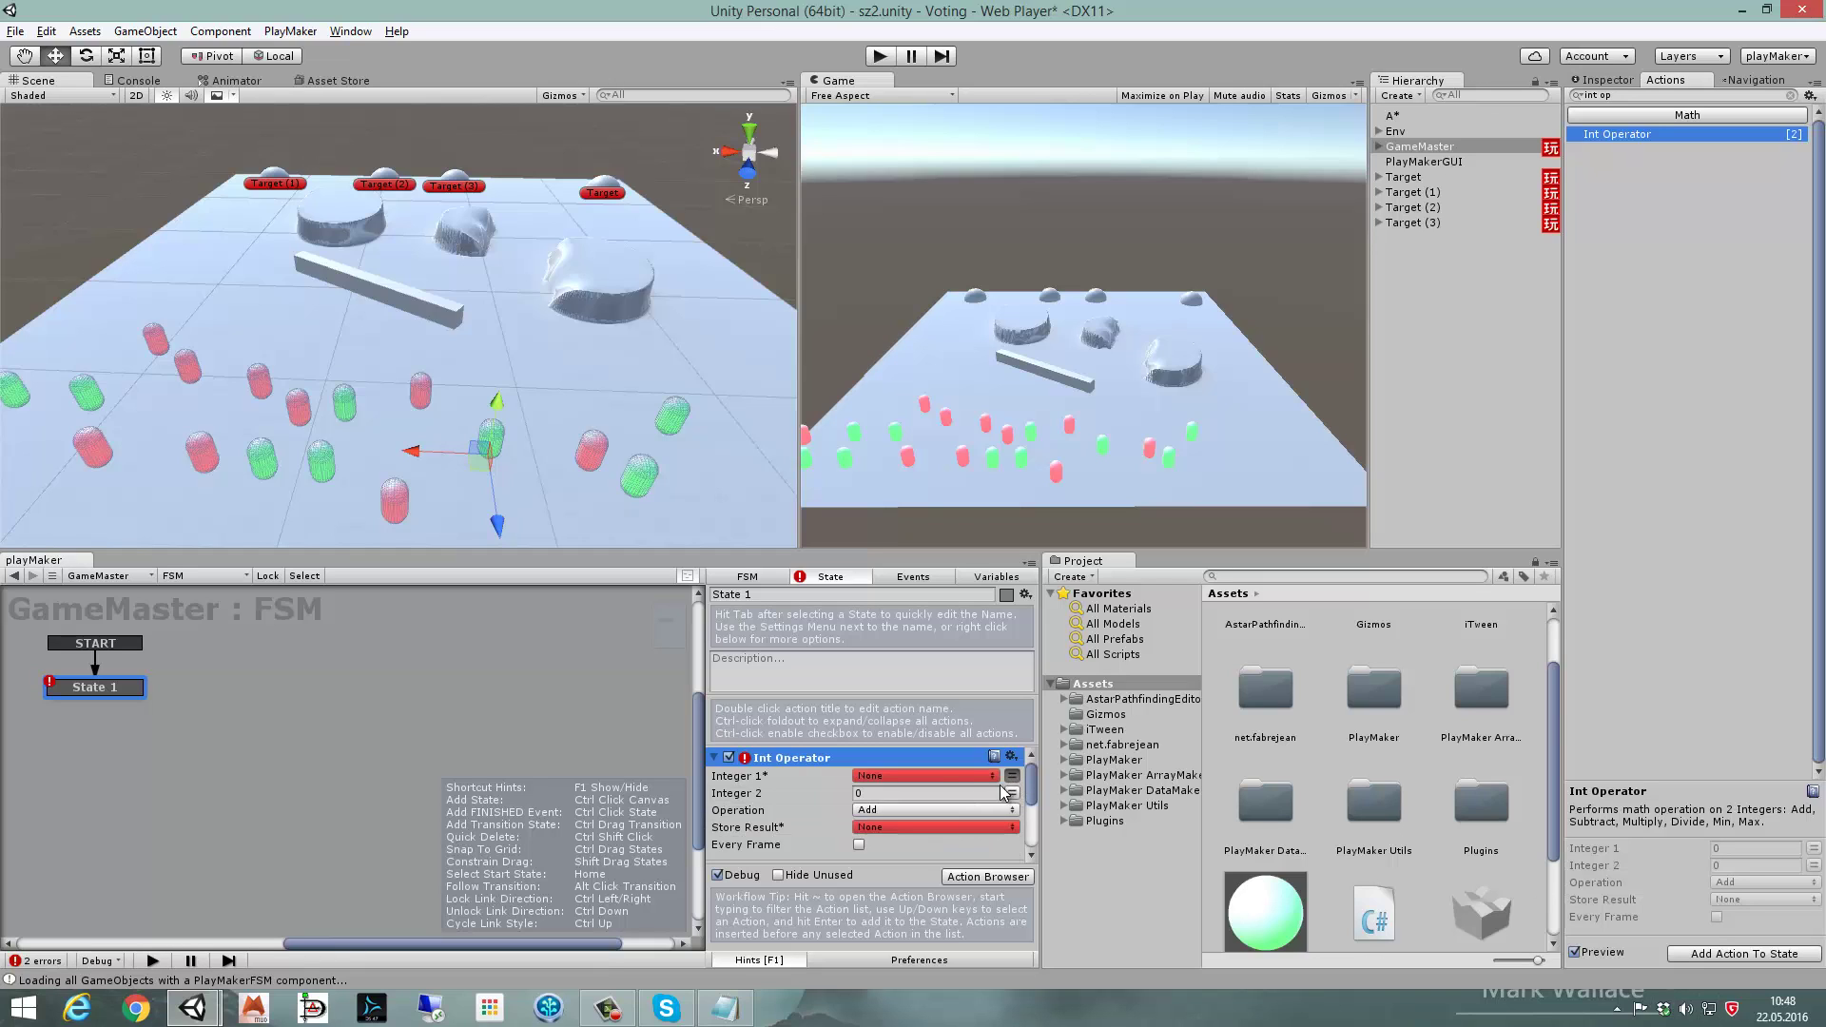
{"action": "left_click", "coordinate": [1012, 793]}
{"action": "left_click", "coordinate": [973, 793]}
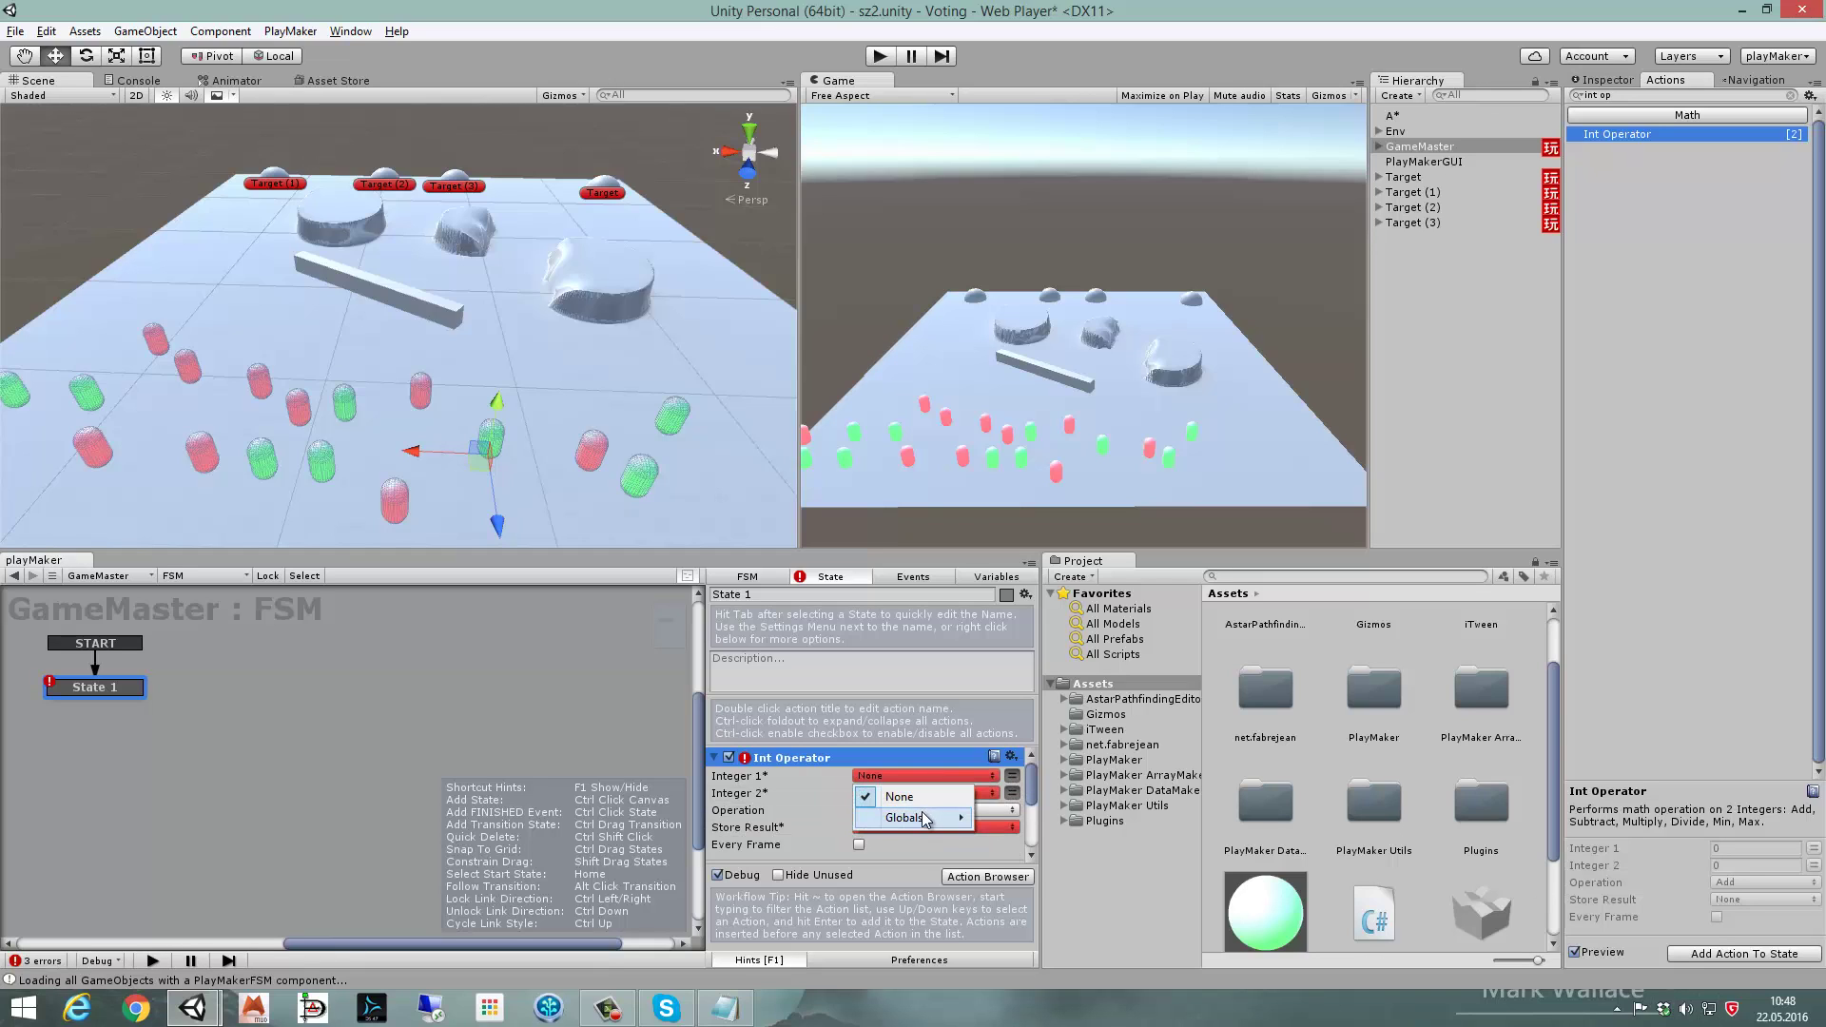
{"action": "mouse_move", "coordinate": [922, 819]}
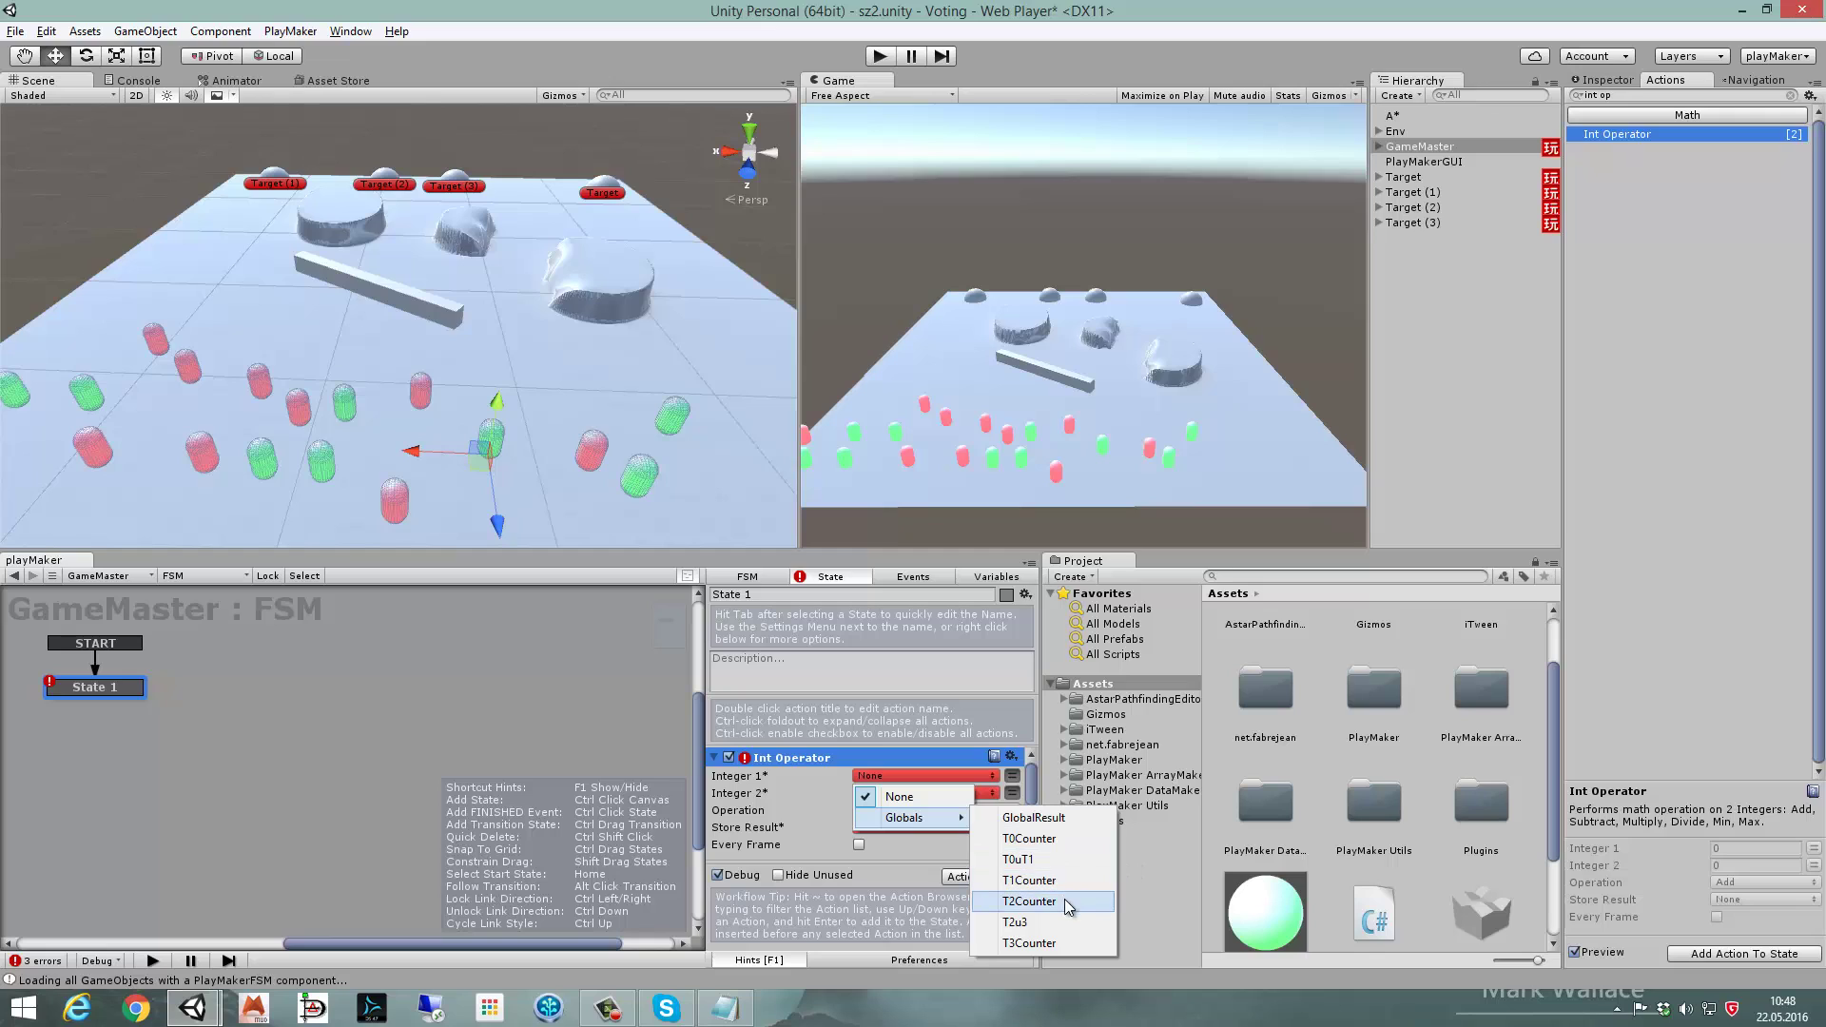
{"action": "left_click", "coordinate": [1064, 899]}
{"action": "left_click", "coordinate": [915, 809]}
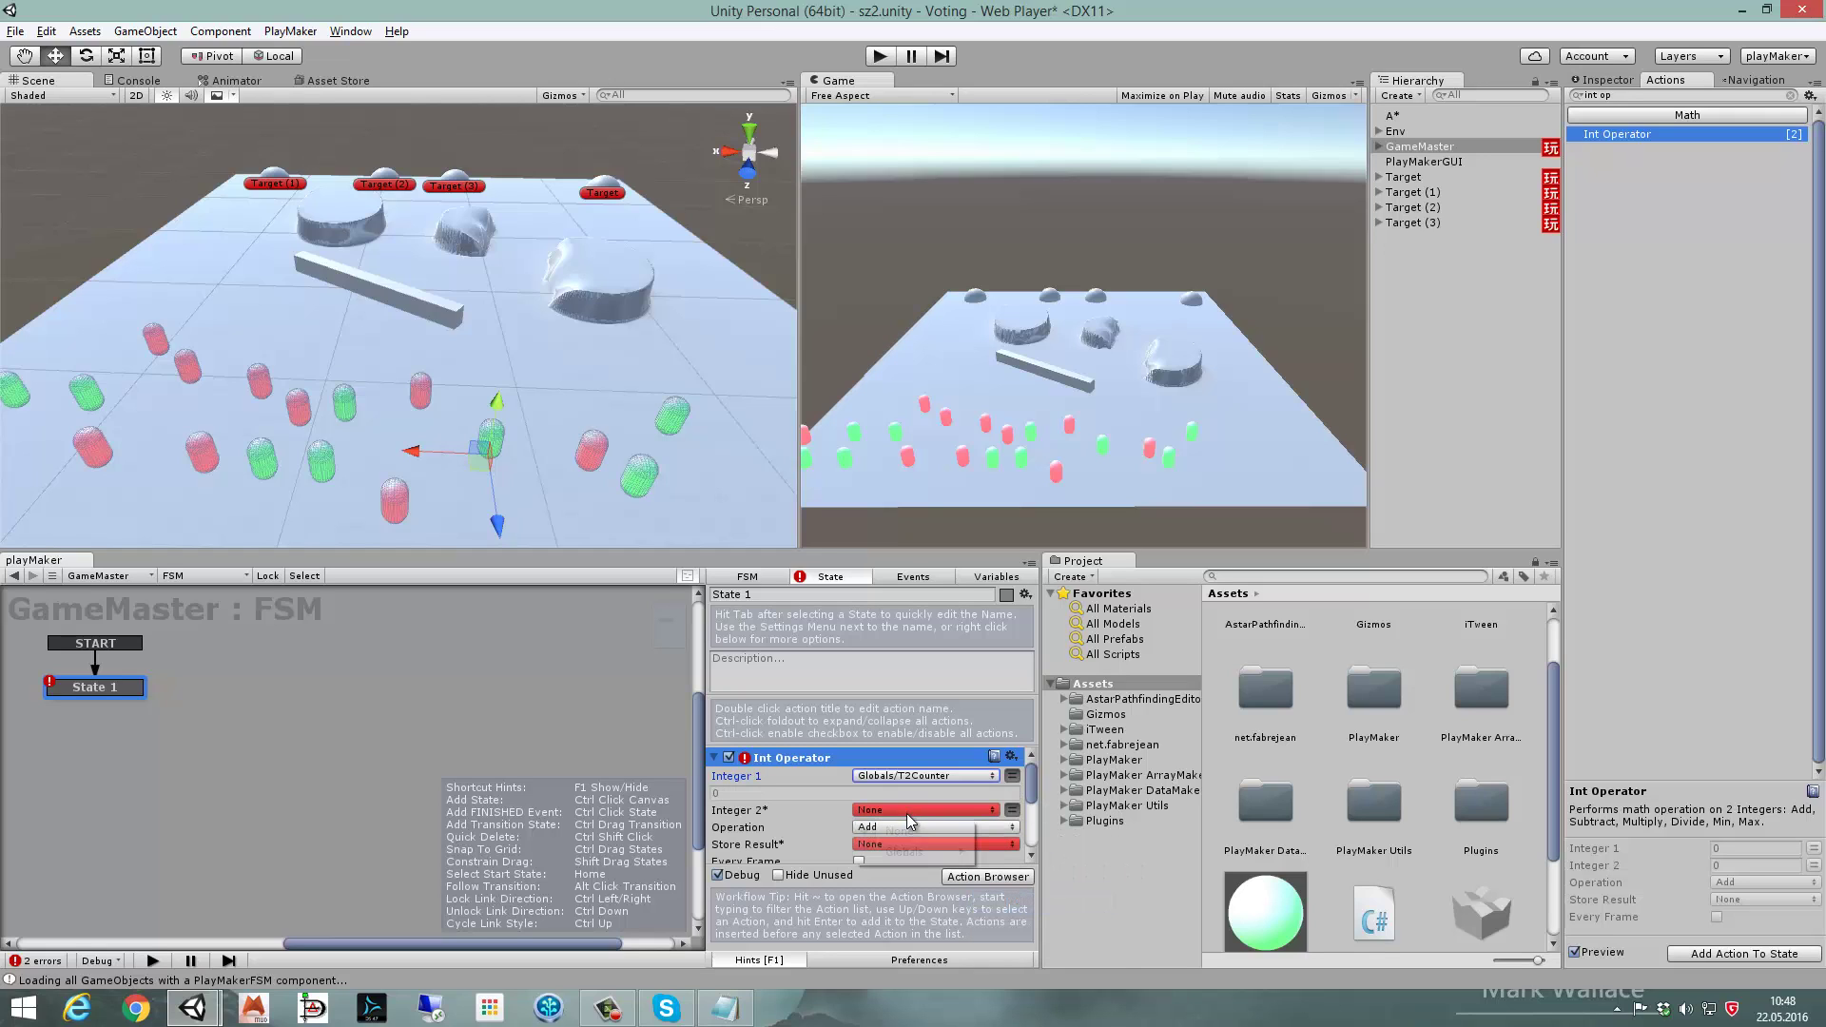
{"action": "mouse_move", "coordinate": [937, 852]}
{"action": "left_click", "coordinate": [1058, 970]}
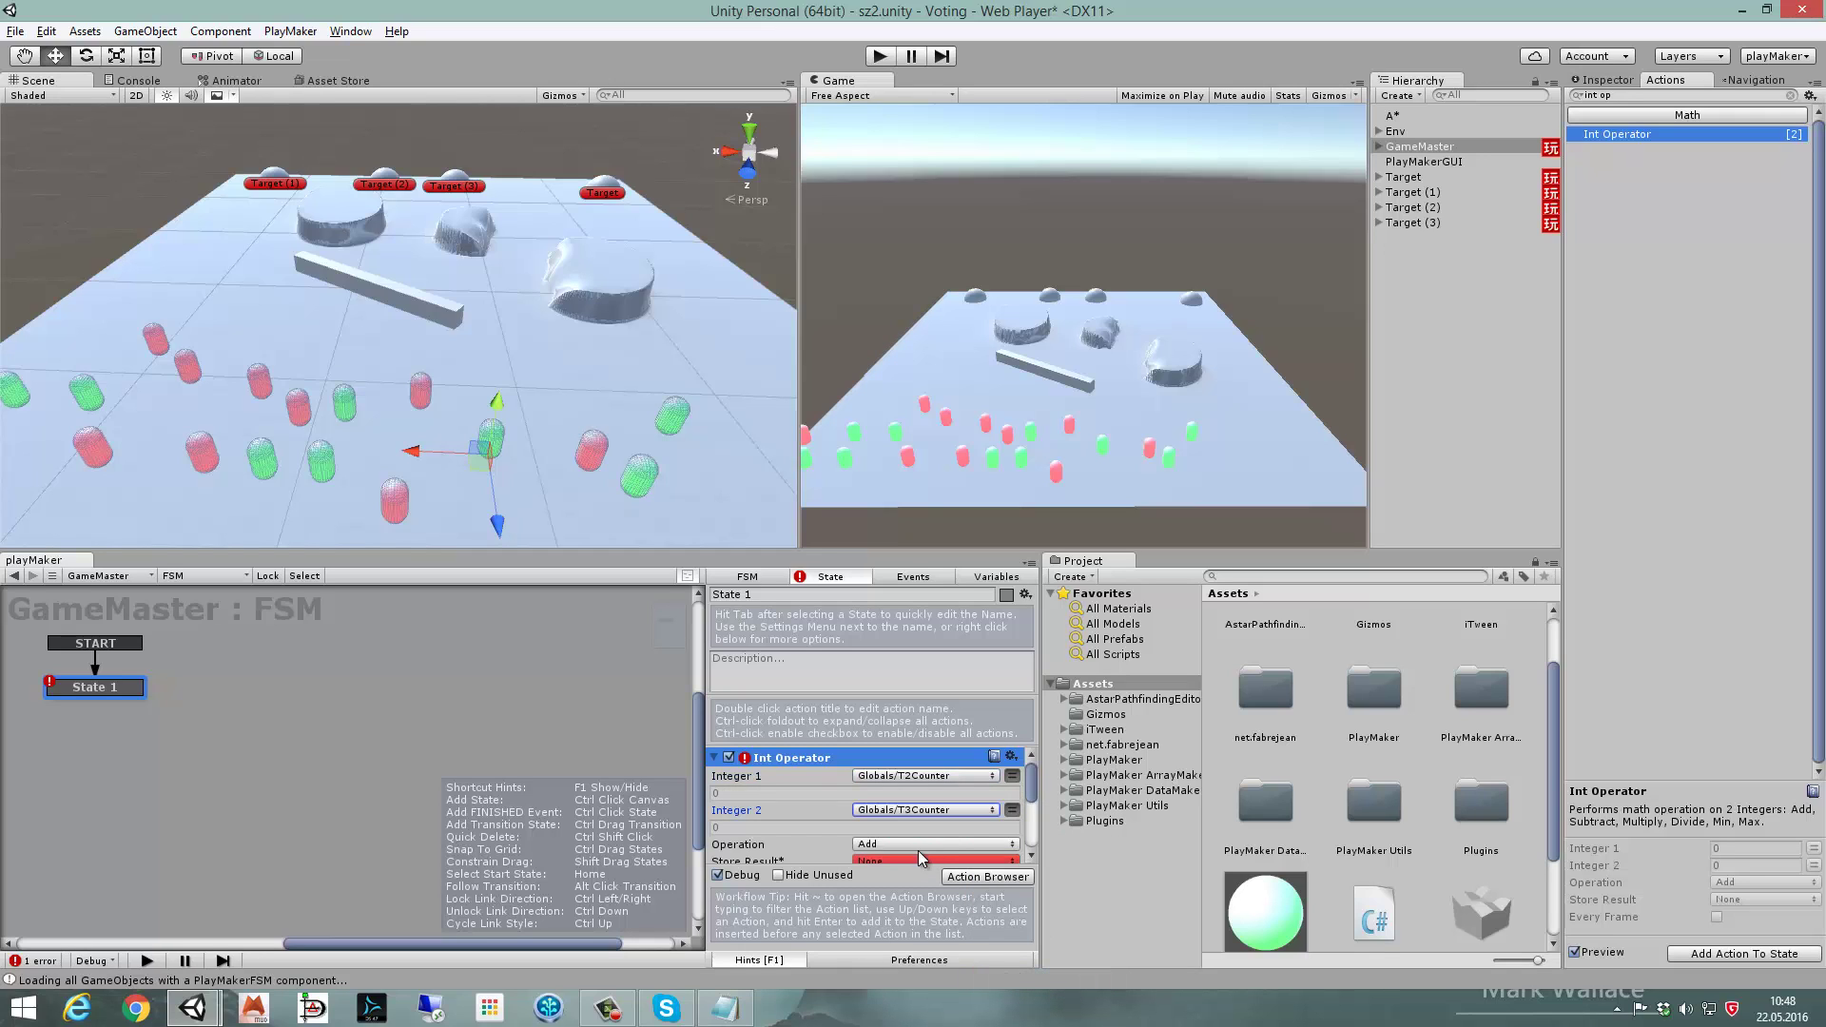
{"action": "scroll", "coordinate": [948, 844], "scroll_direction": "down", "scroll_amount": 3}
{"action": "left_click", "coordinate": [904, 807]}
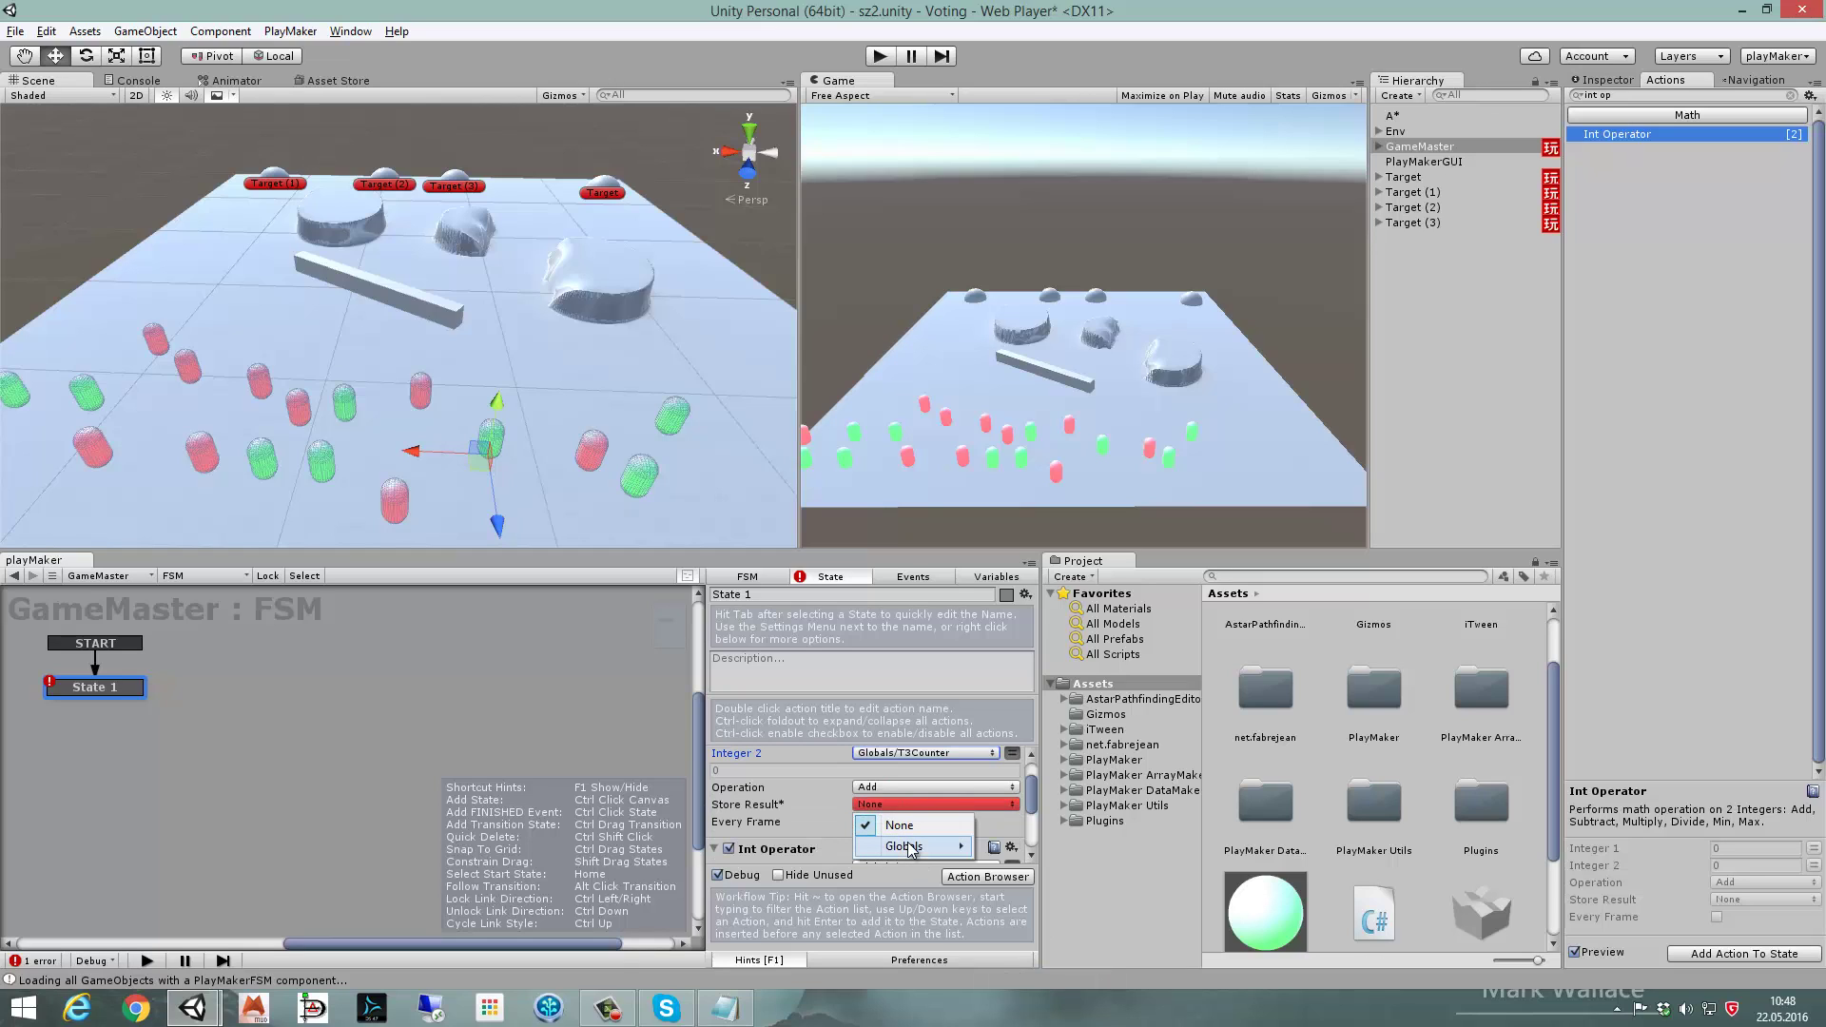
{"action": "mouse_move", "coordinate": [912, 847]}
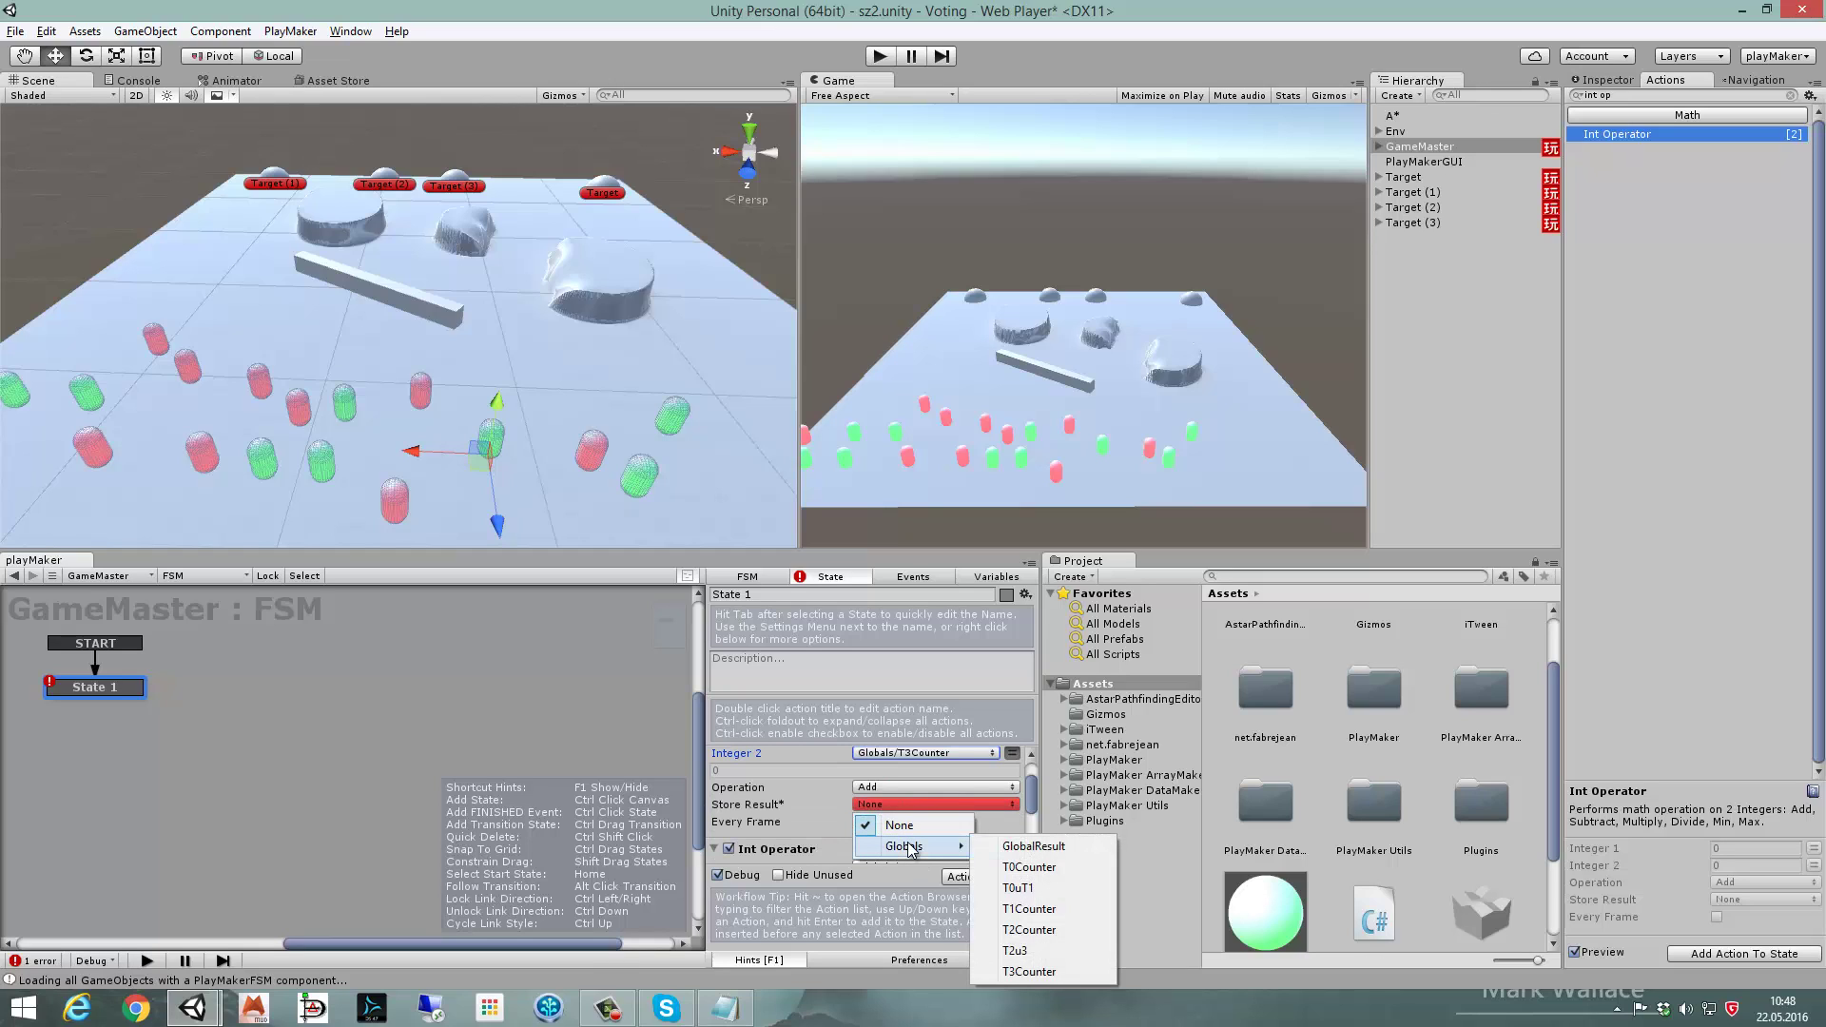
{"action": "left_click", "coordinate": [1056, 951]}
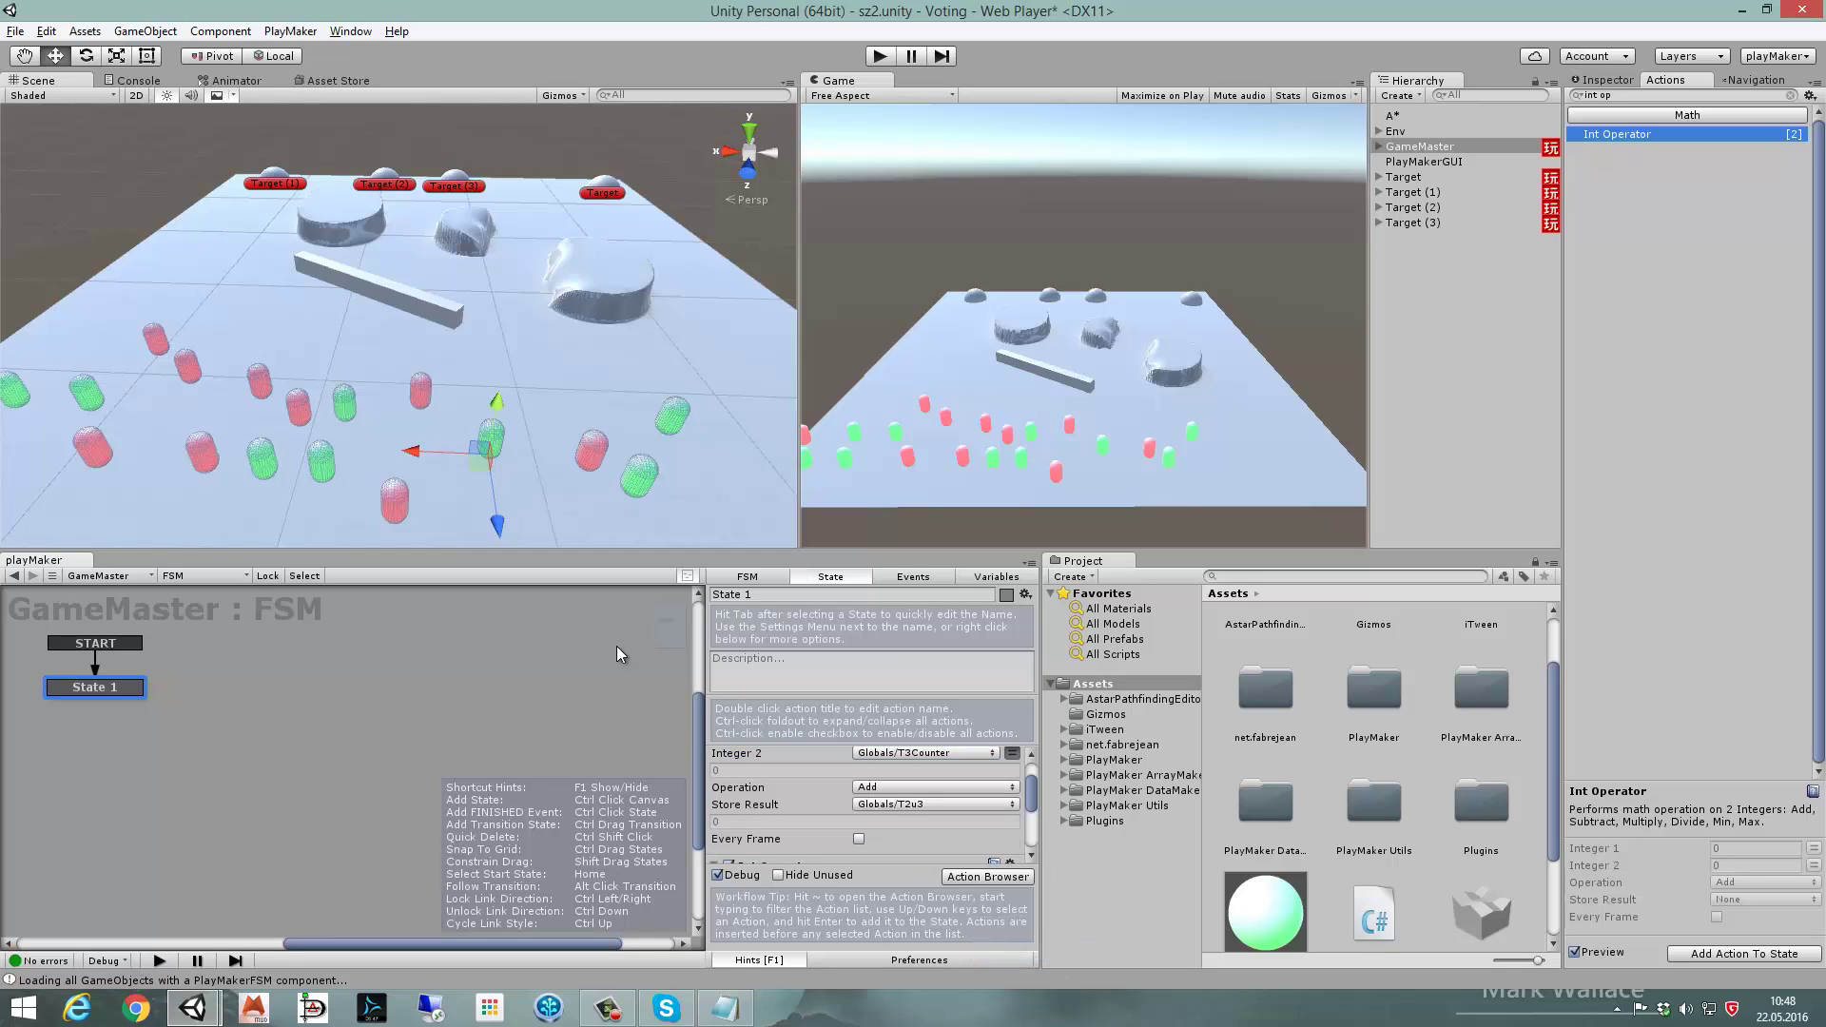
{"action": "left_click", "coordinate": [105, 646]}
{"action": "left_click", "coordinate": [103, 688]}
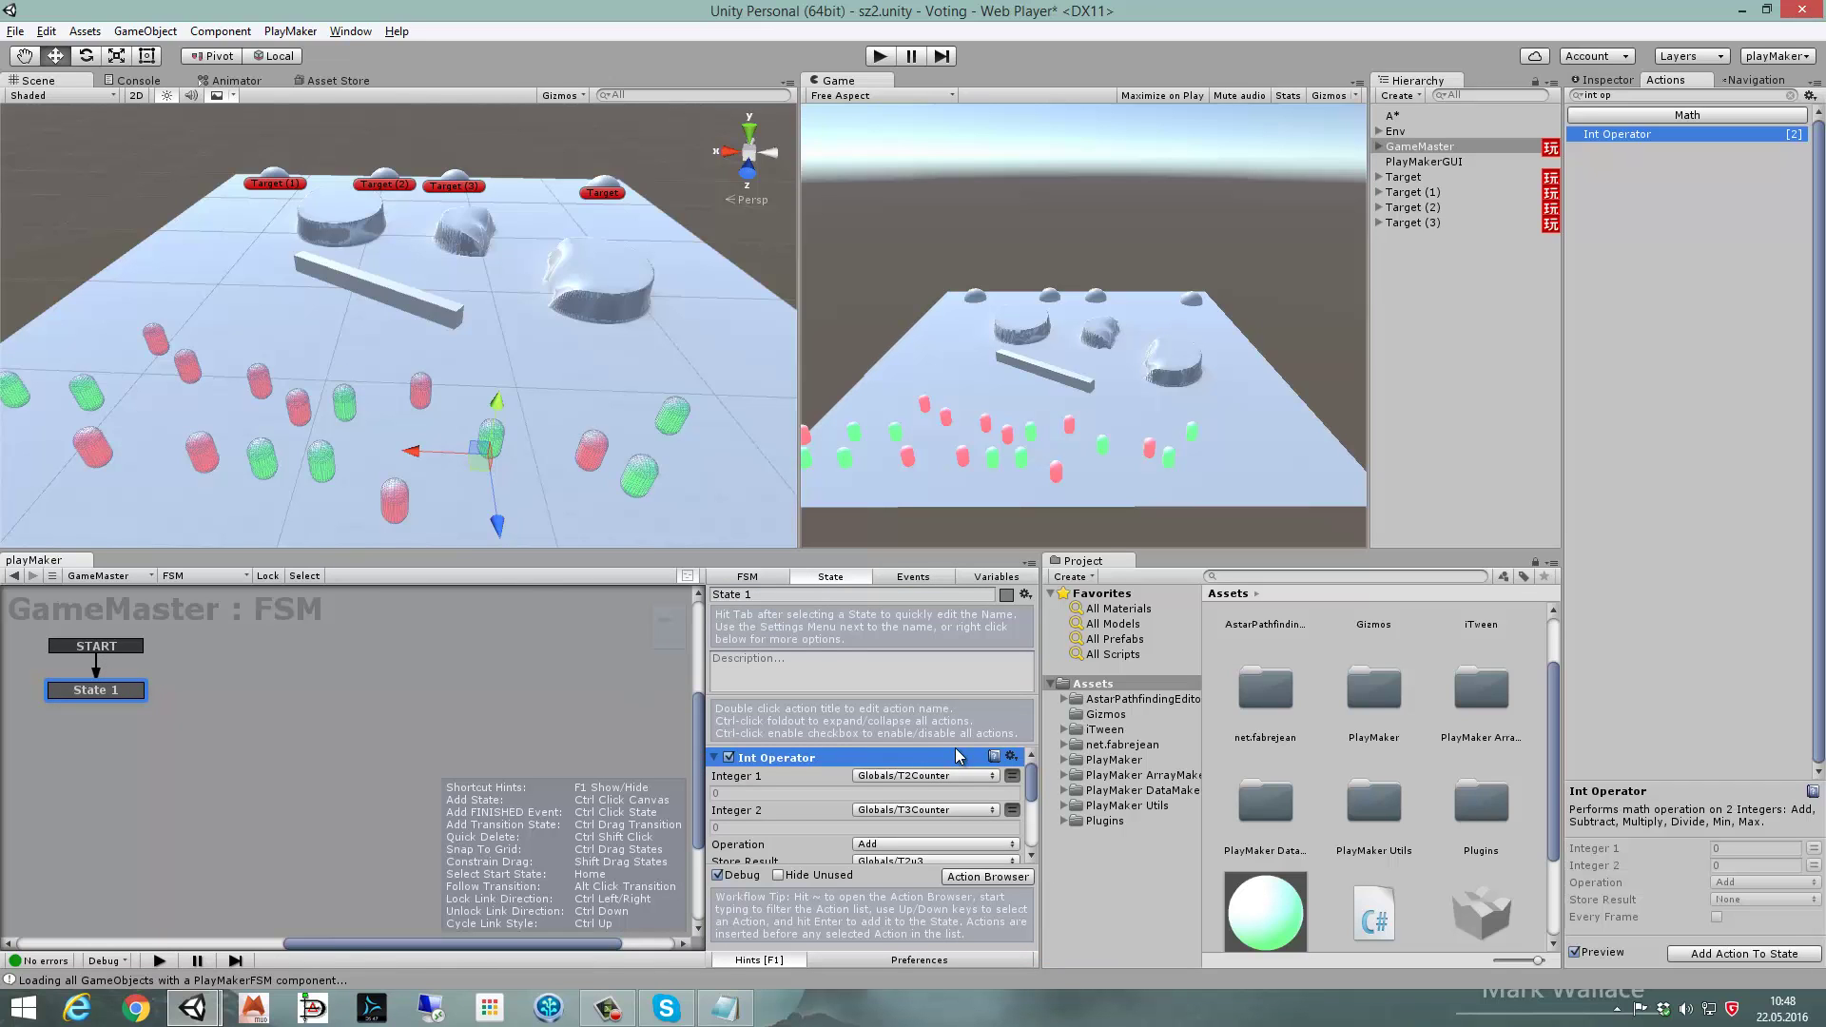
{"action": "left_click", "coordinate": [887, 61]}
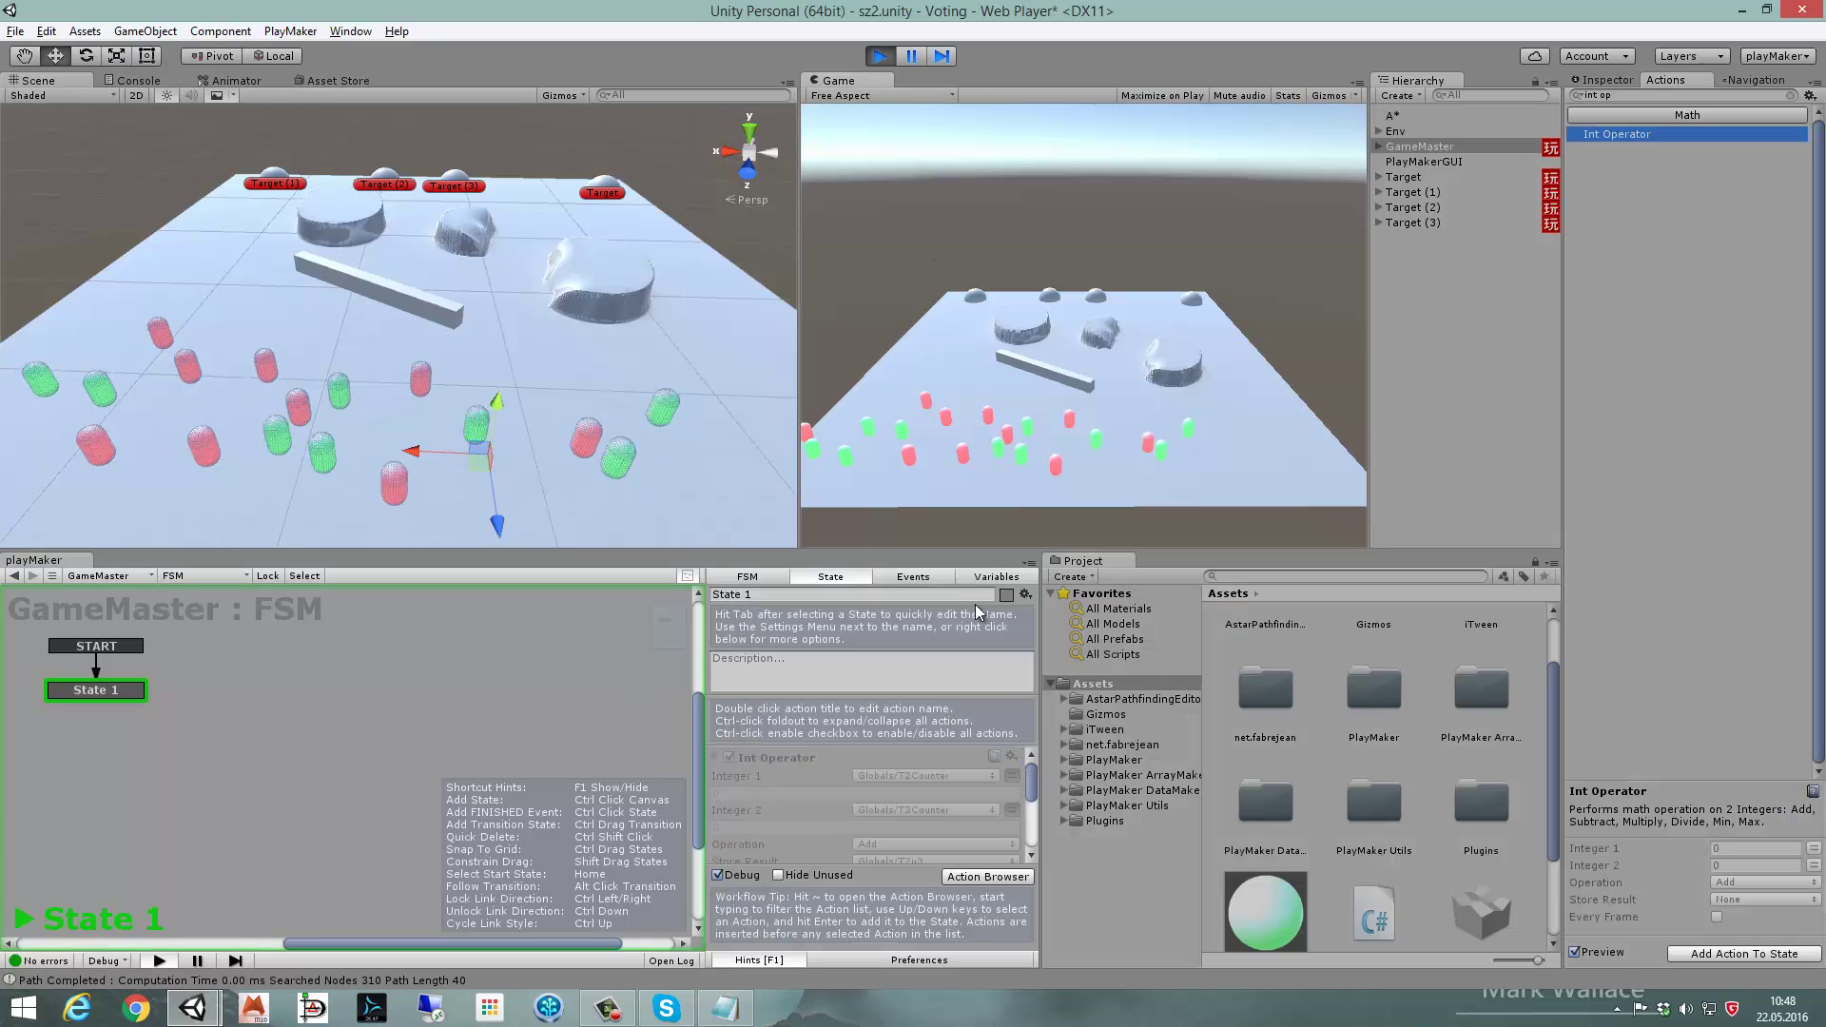
{"action": "scroll", "coordinate": [1031, 804], "scroll_direction": "up", "scroll_amount": 1}
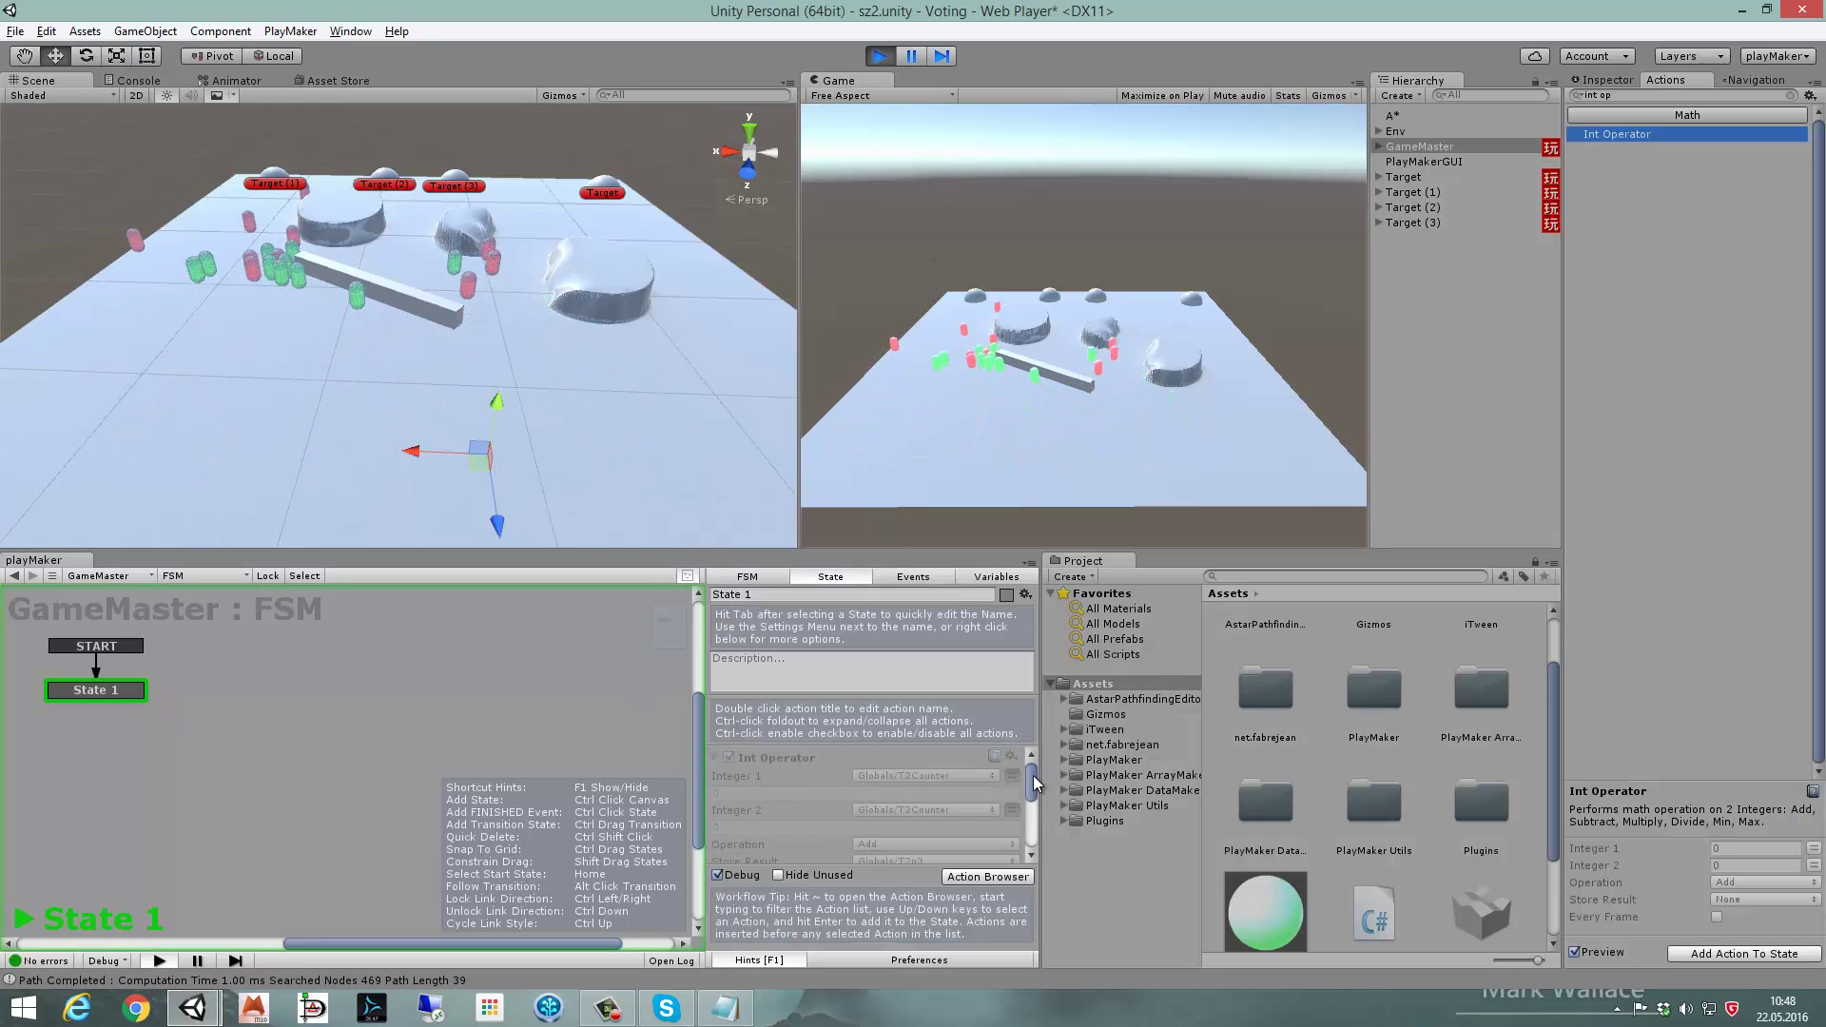
{"action": "left_click", "coordinate": [1379, 193]}
{"action": "left_click", "coordinate": [1379, 193]}
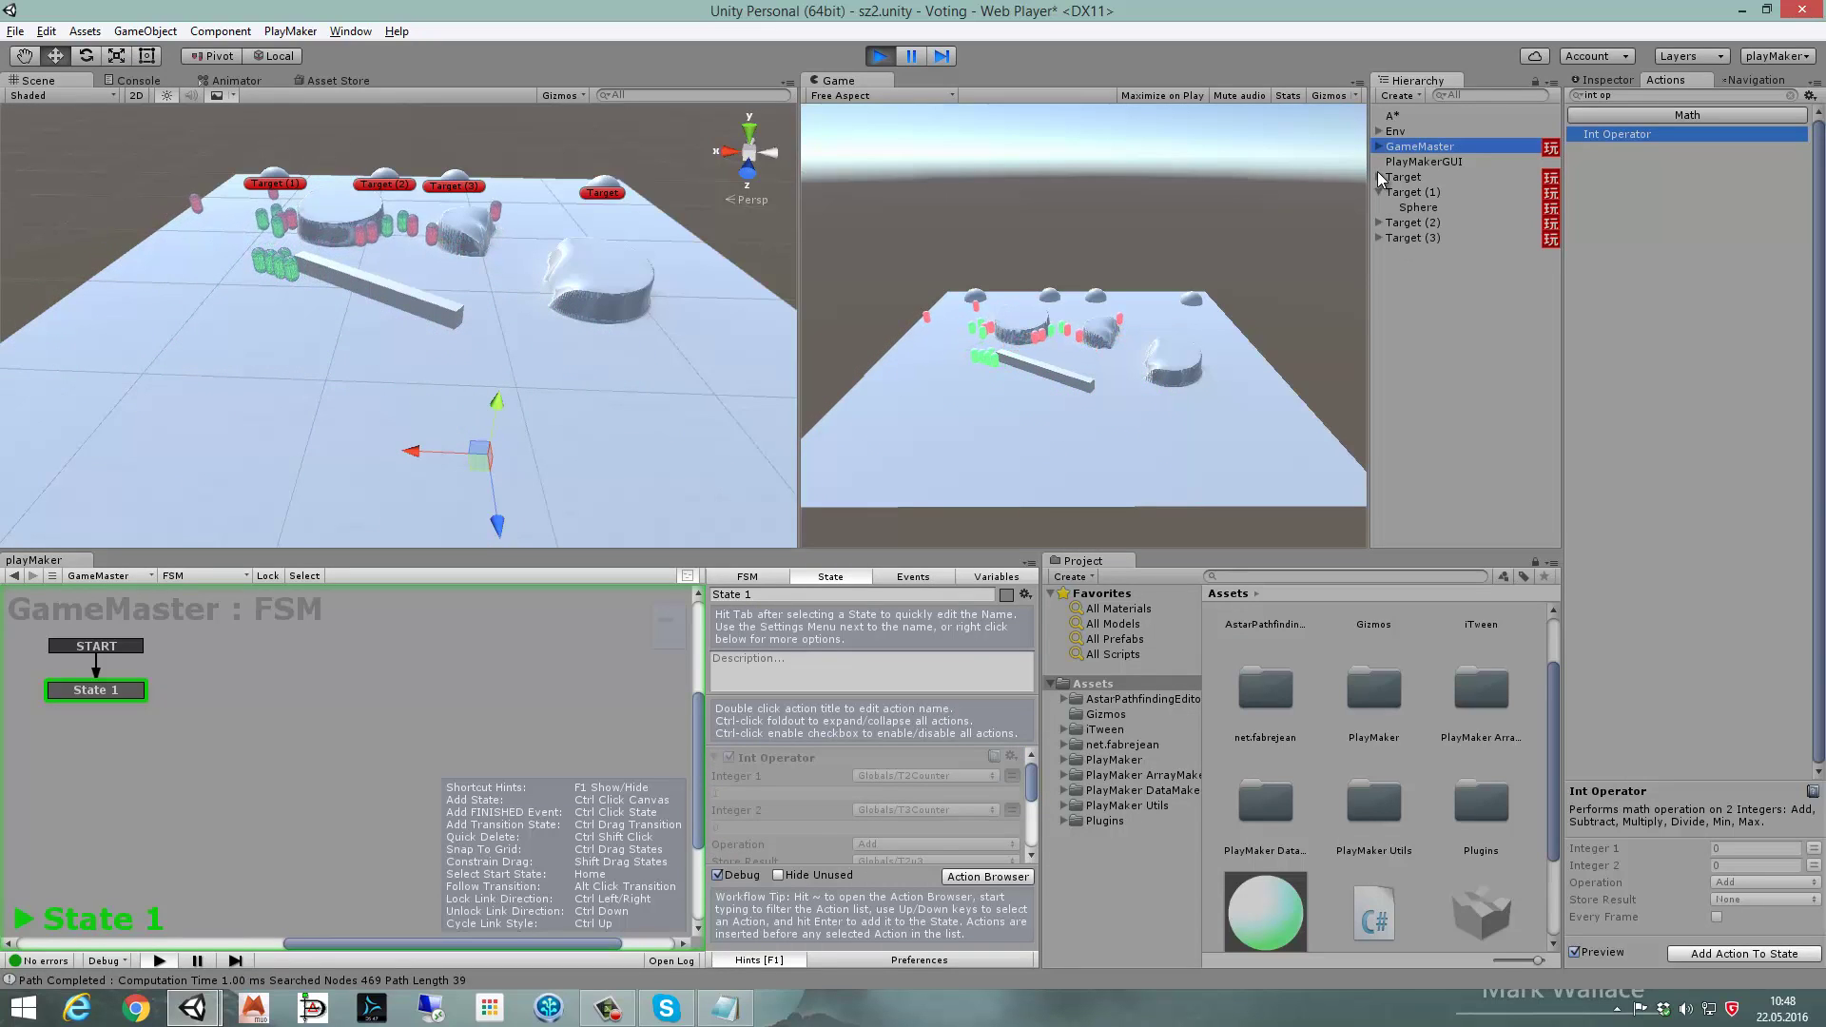
{"action": "left_click", "coordinate": [1379, 178]}
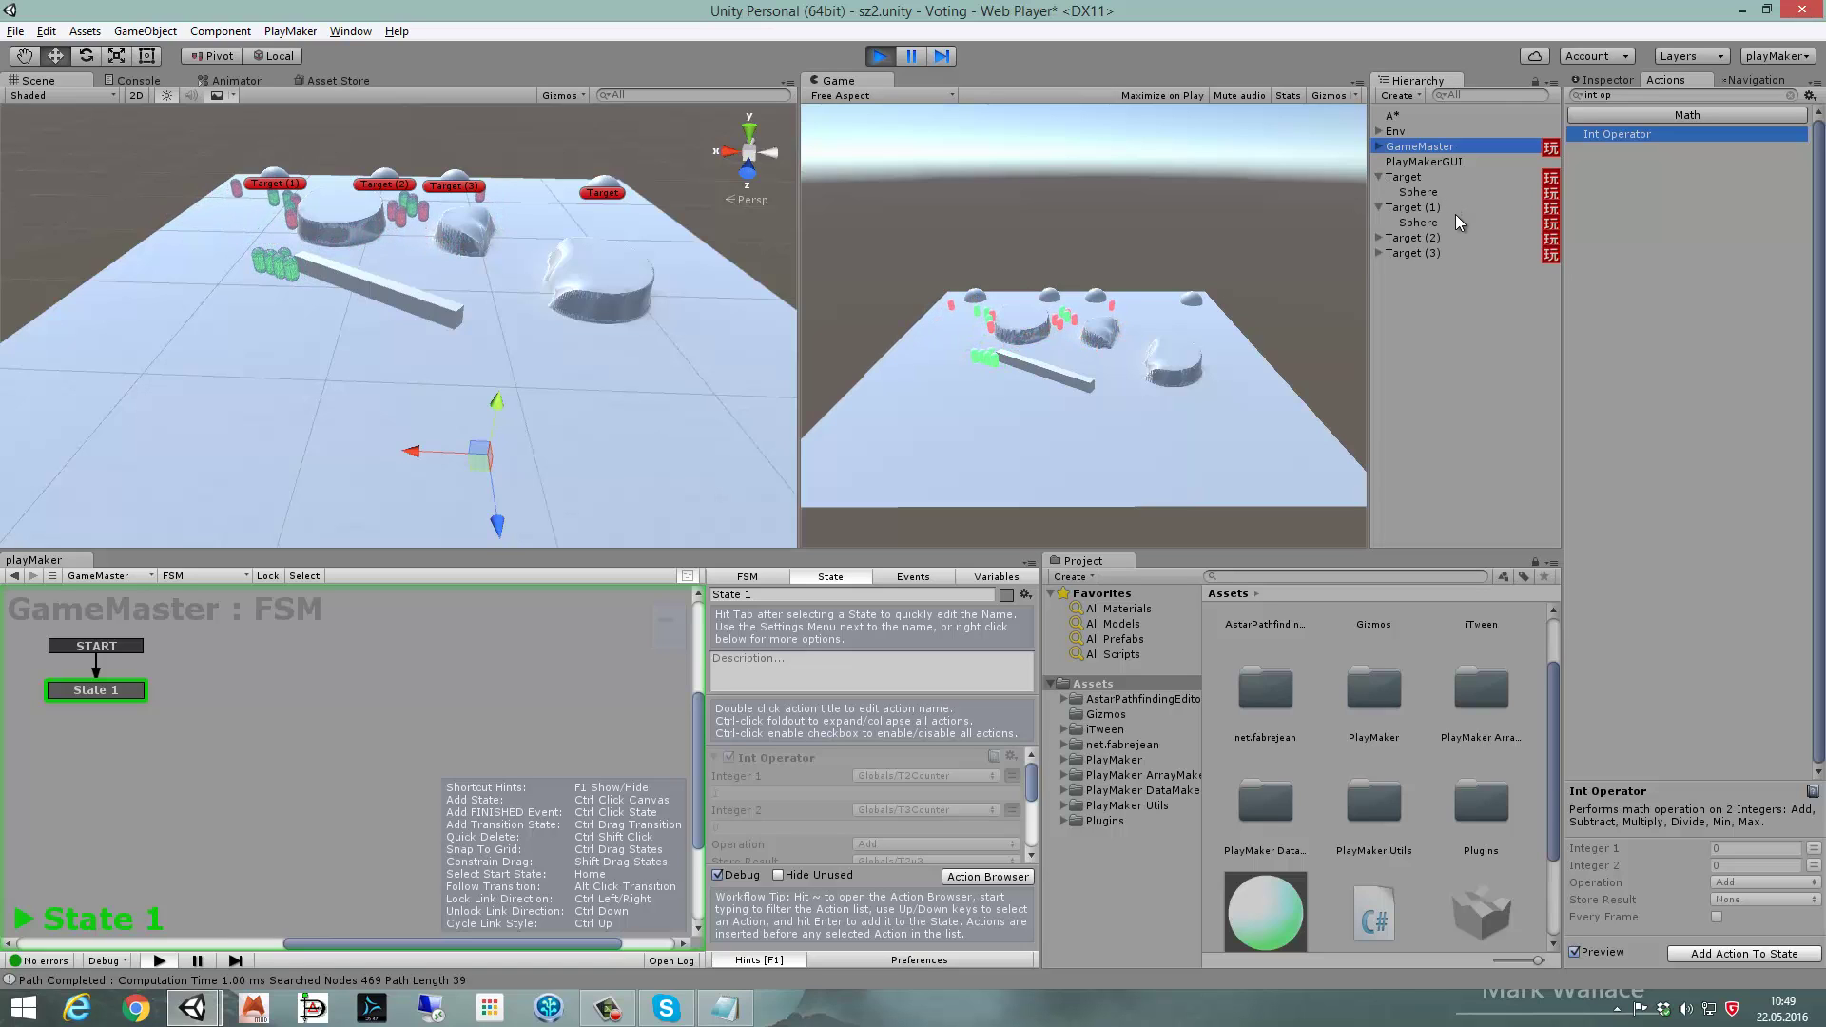
{"action": "left_click", "coordinate": [1418, 222]}
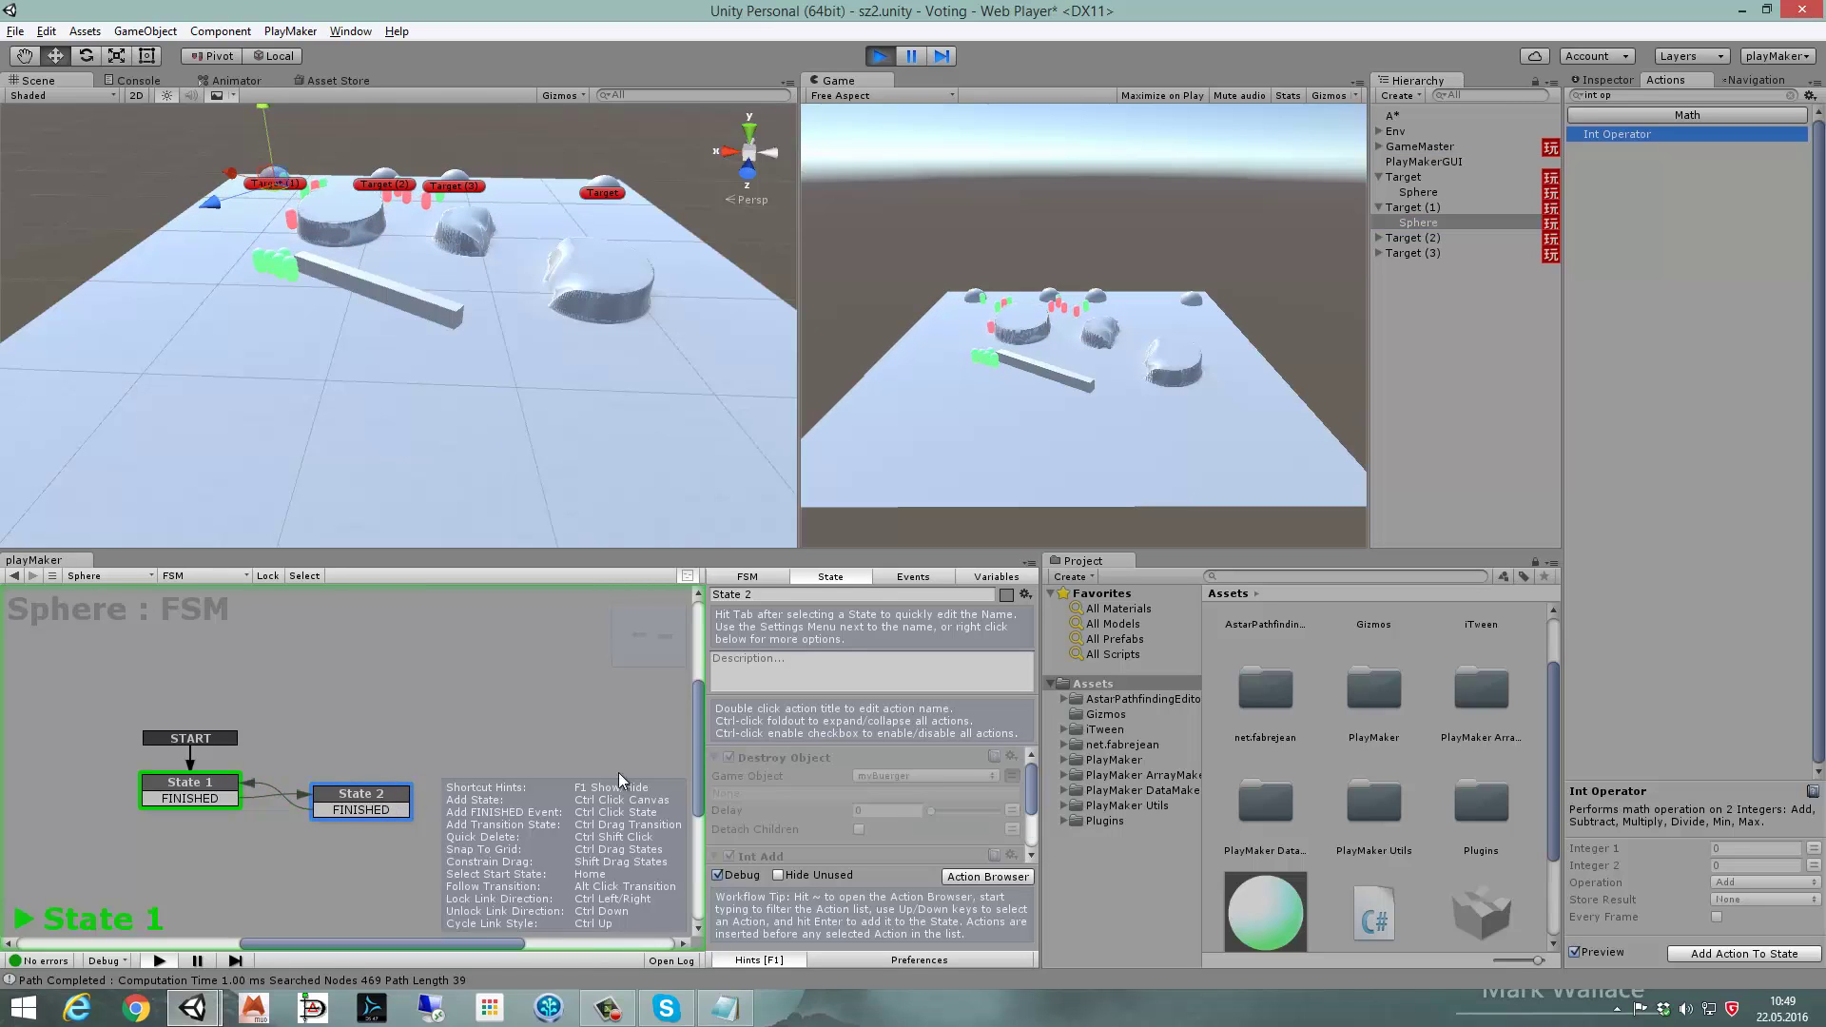
{"action": "left_click", "coordinate": [865, 821]}
{"action": "left_click", "coordinate": [333, 814]}
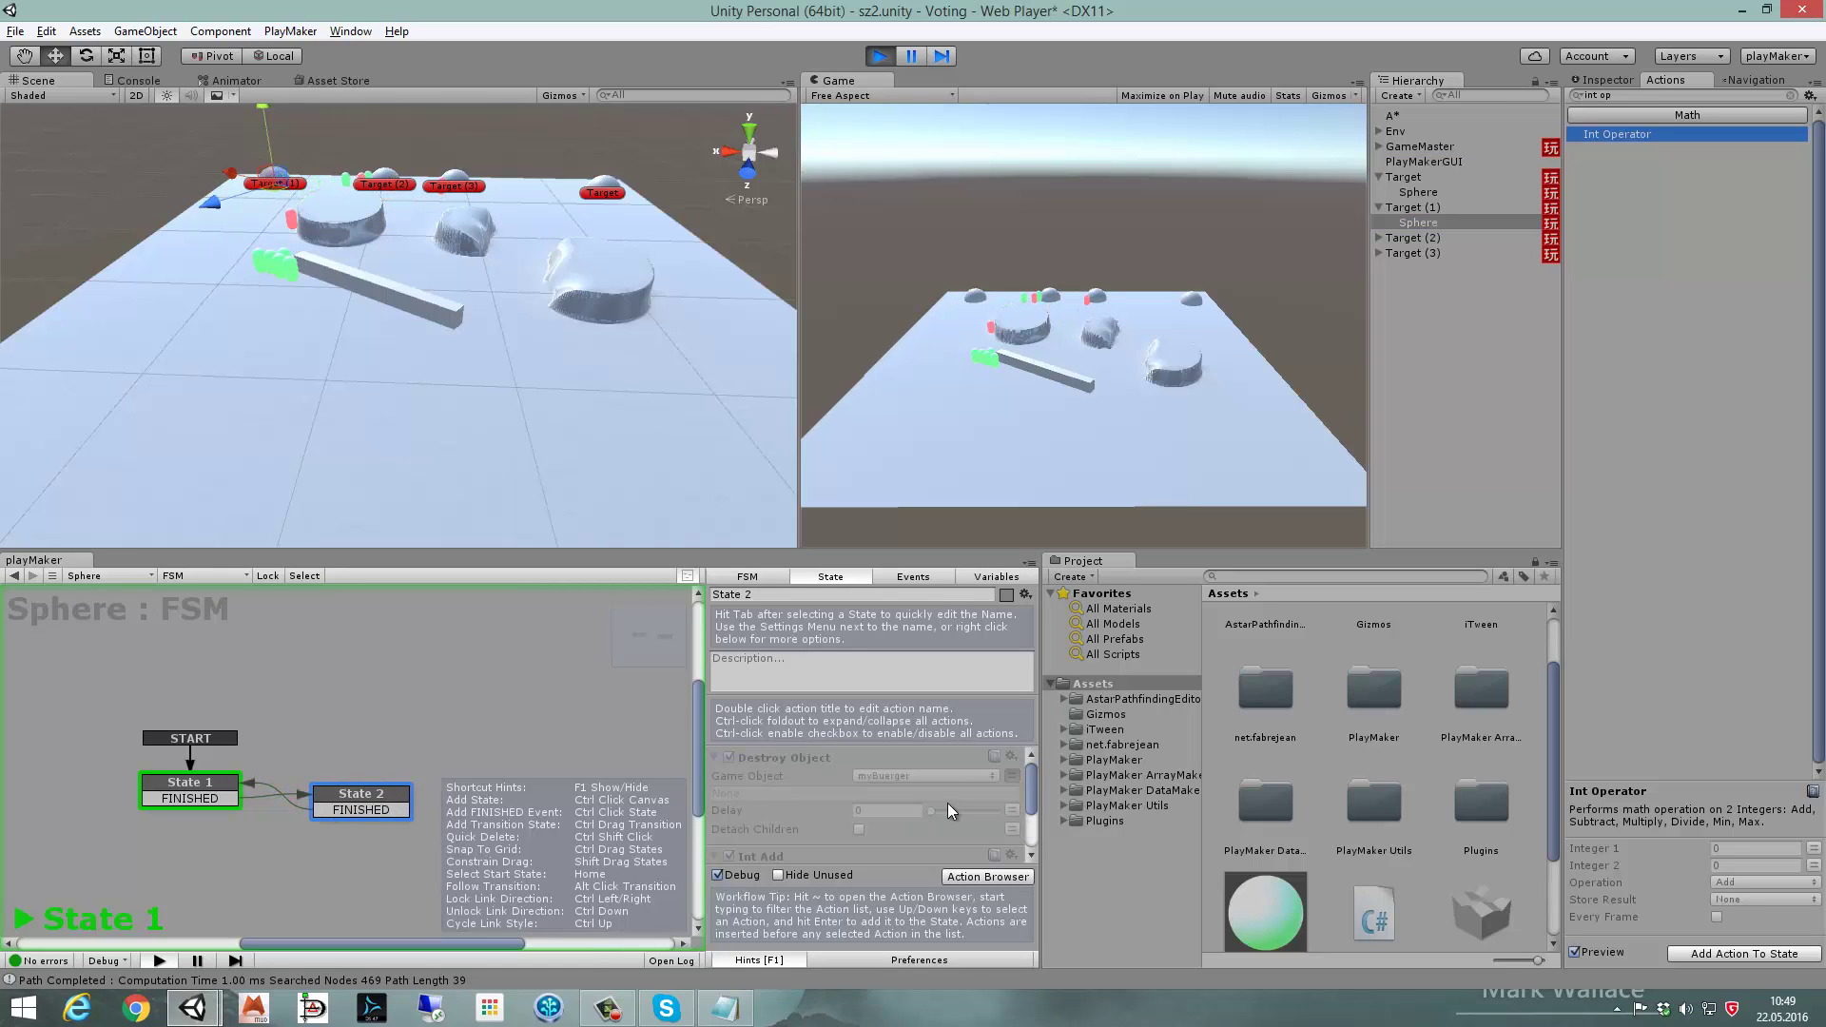
{"action": "left_click_drag", "start_coordinate": [1030, 788], "coordinate": [1032, 808]}
{"action": "scroll", "coordinate": [784, 801], "scroll_direction": "down", "scroll_amount": 3}
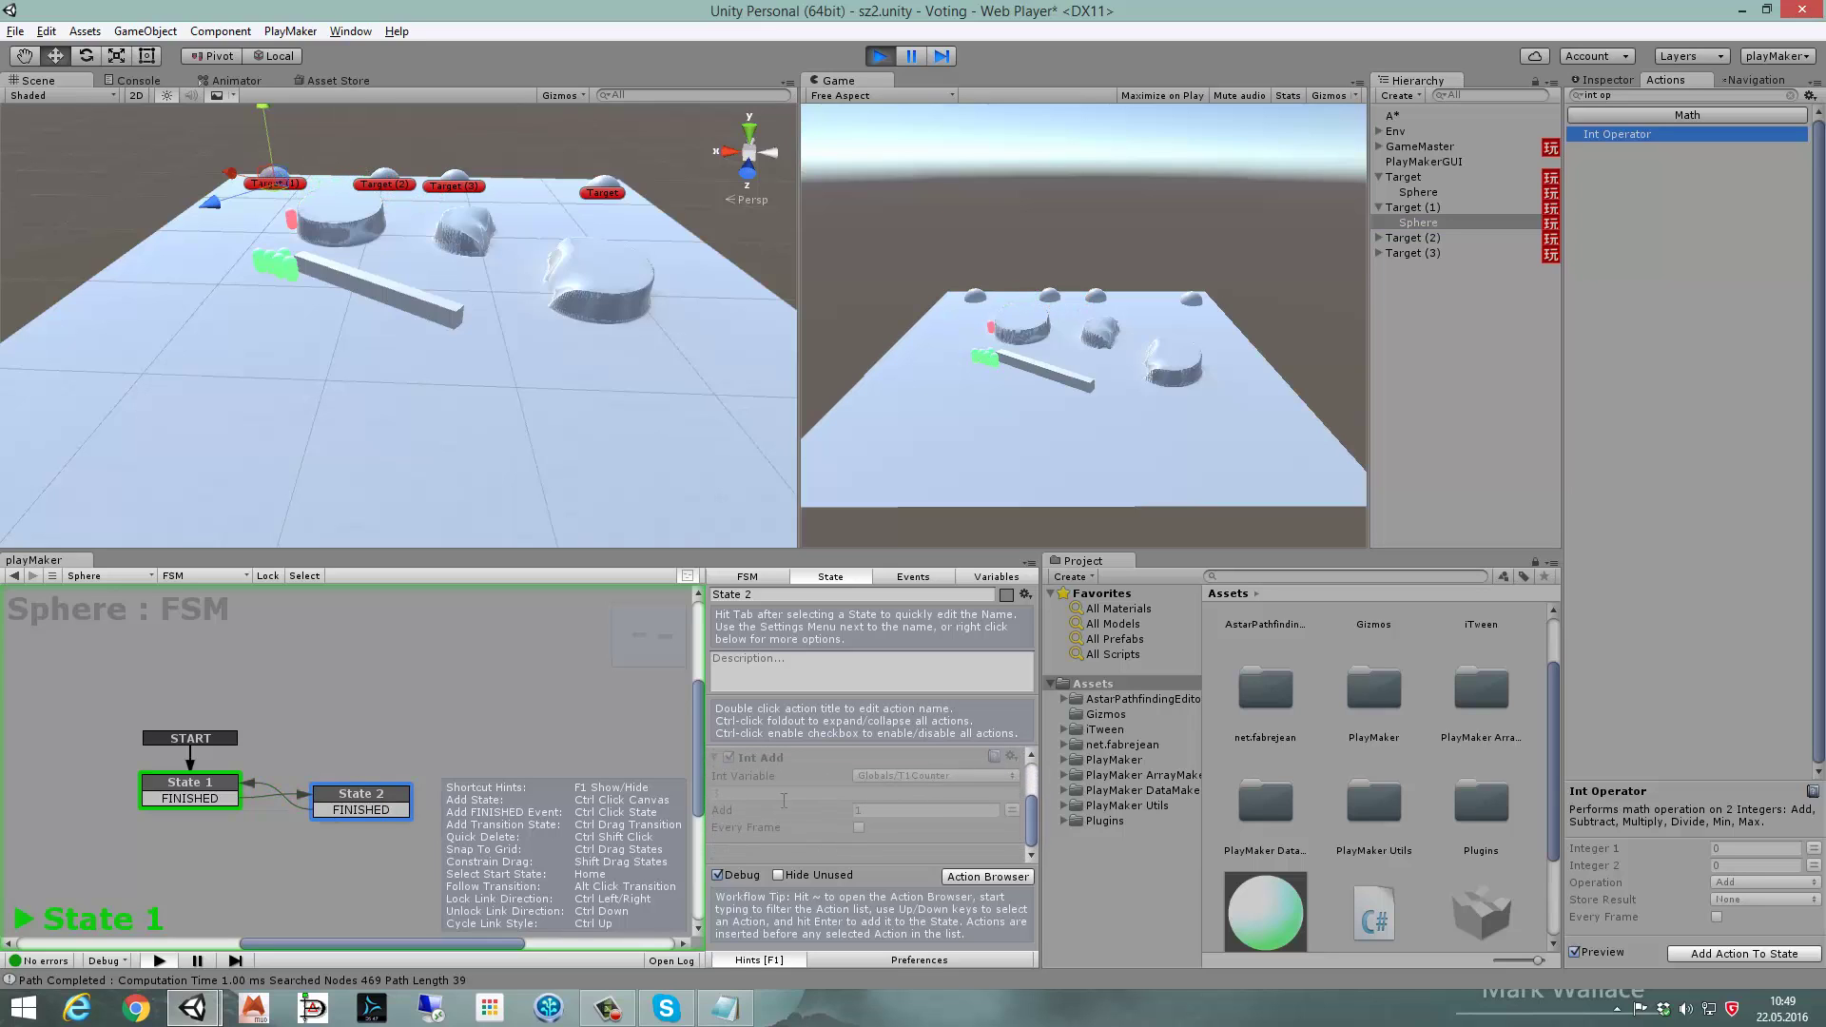
{"action": "left_click", "coordinate": [1444, 150]}
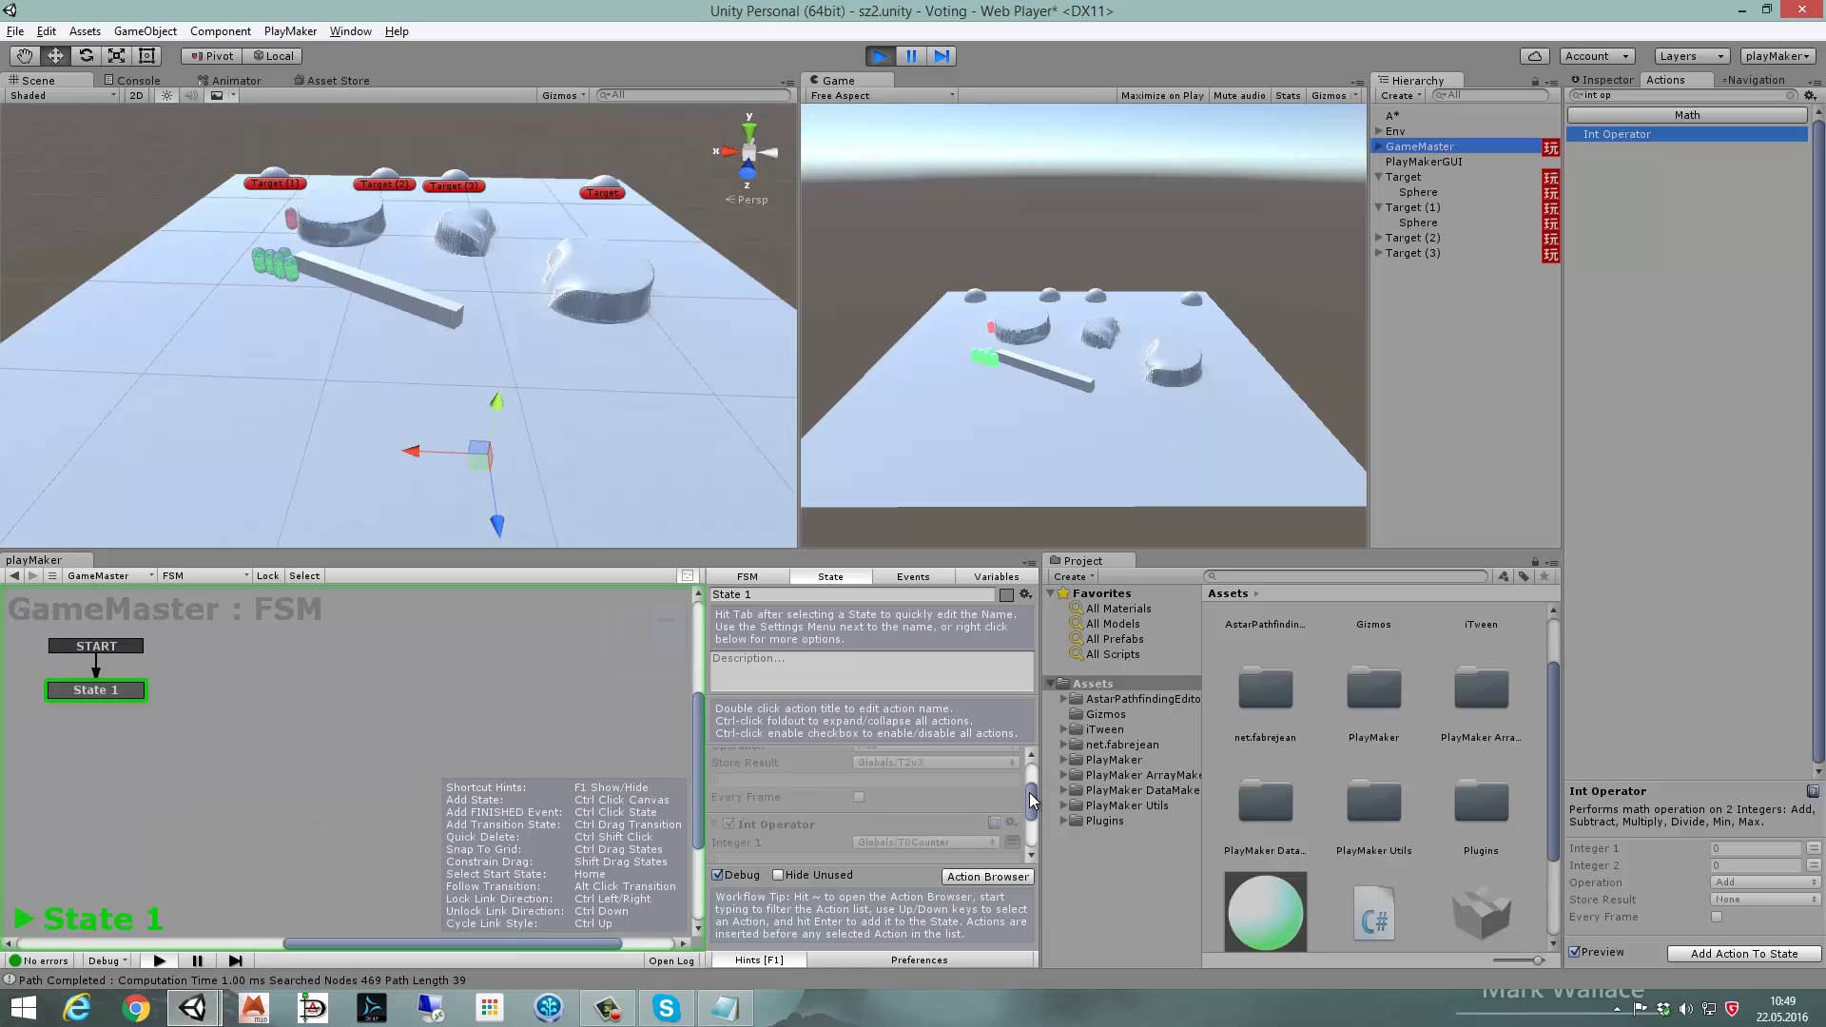
{"action": "mouse_move", "coordinate": [1033, 801]}
{"action": "left_mouse_down"}
{"action": "mouse_move", "coordinate": [1035, 827]}
{"action": "mouse_move", "coordinate": [1035, 803]}
{"action": "left_mouse_up"}
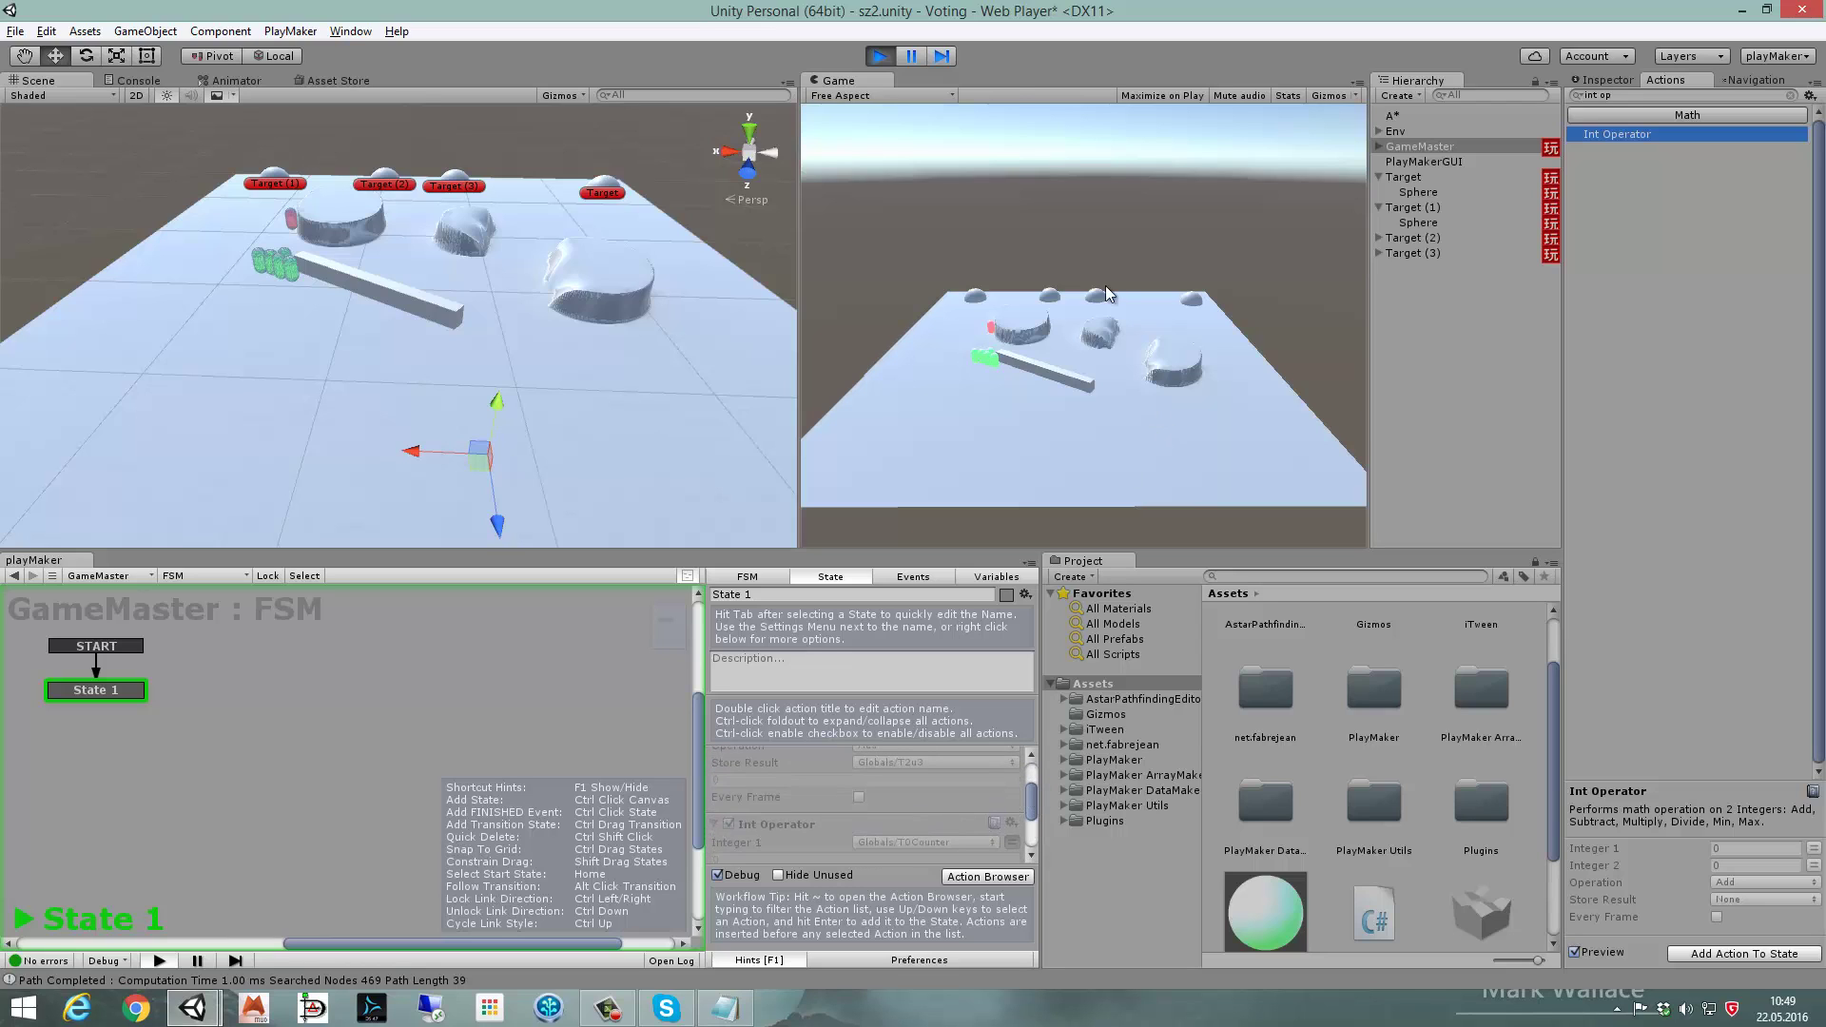
{"action": "left_click", "coordinate": [883, 57]}
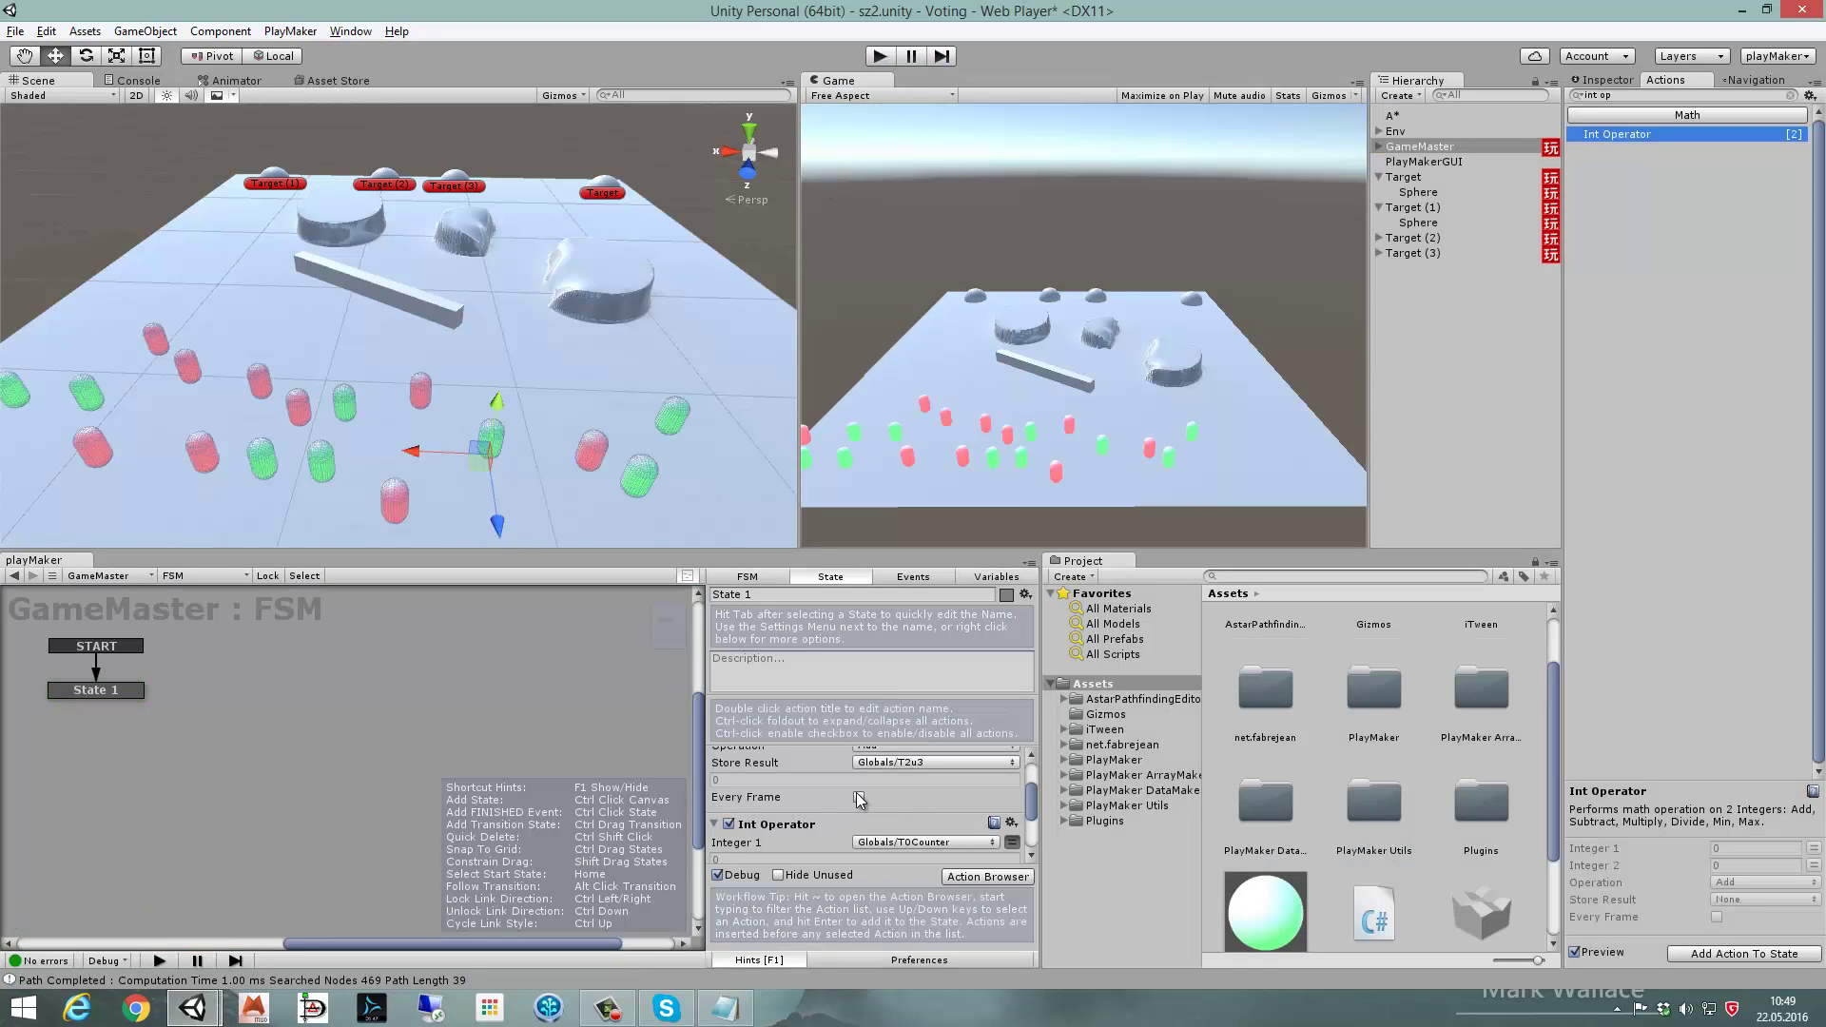
{"action": "scroll", "coordinate": [861, 813], "scroll_direction": "down", "scroll_amount": 1}
{"action": "scroll", "coordinate": [863, 837], "scroll_direction": "down", "scroll_amount": 1}
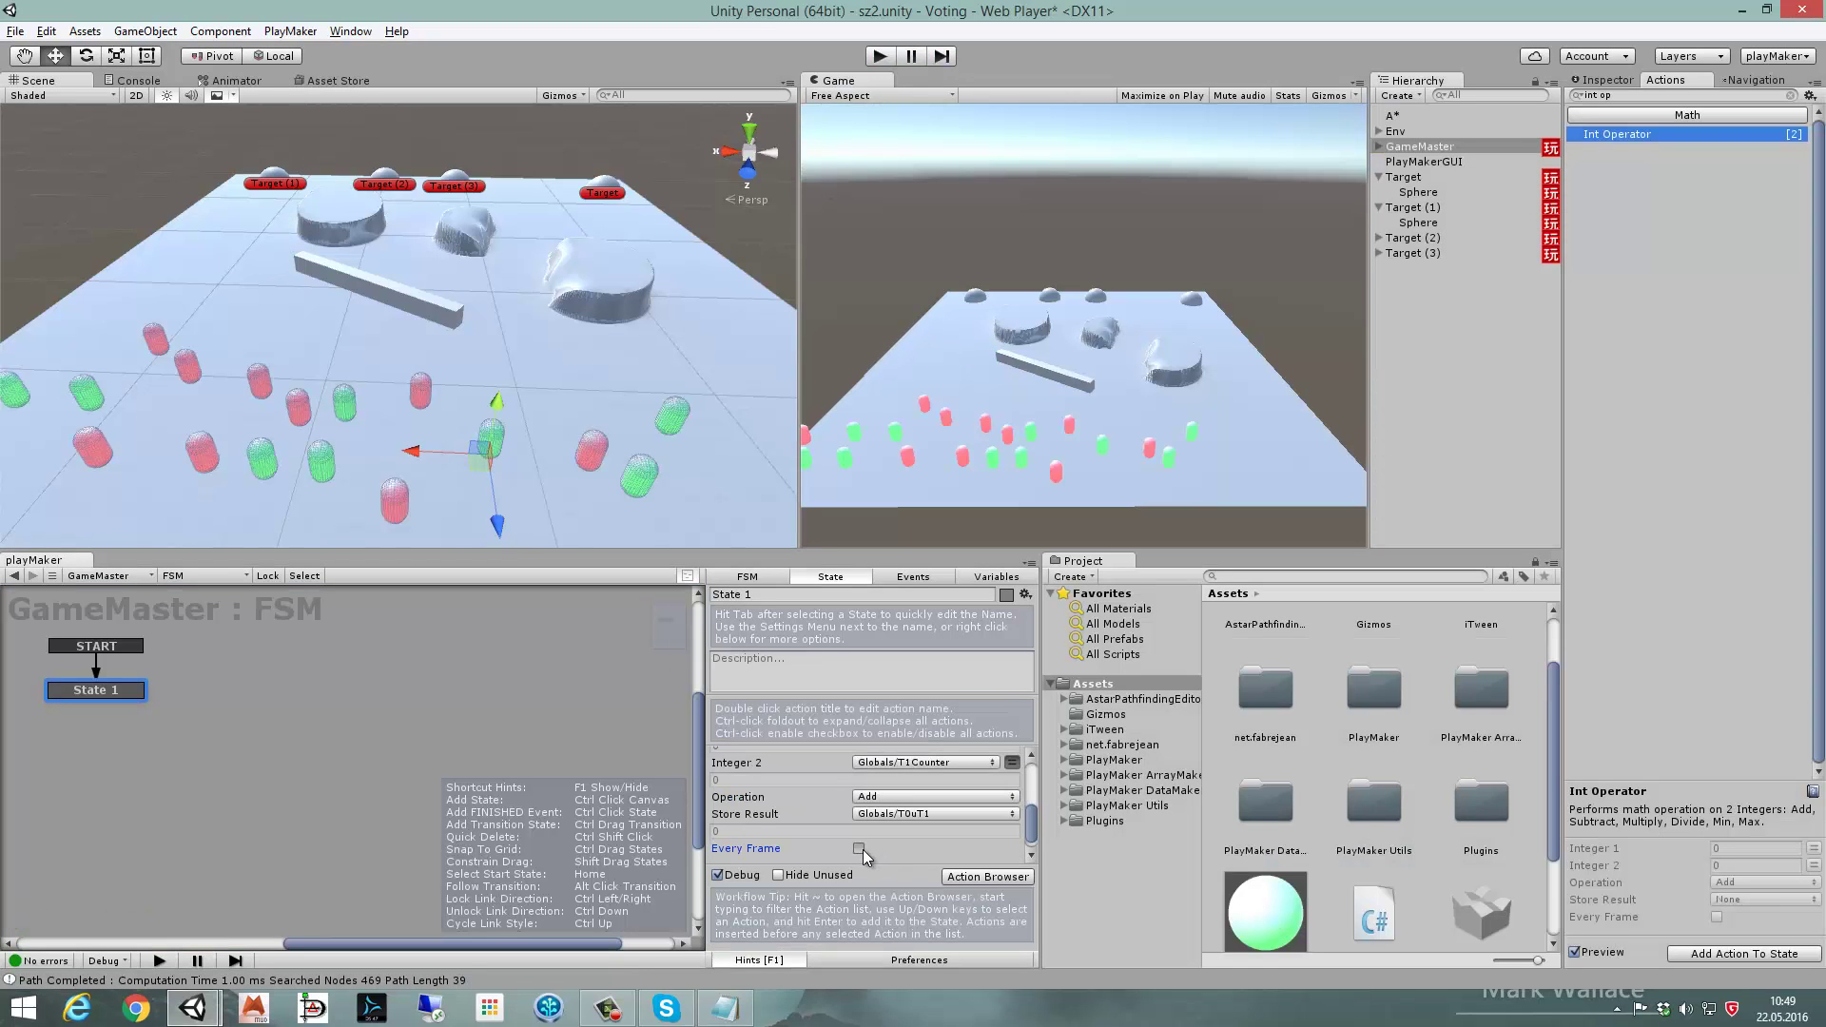
{"action": "scroll", "coordinate": [865, 837], "scroll_direction": "down", "scroll_amount": 1}
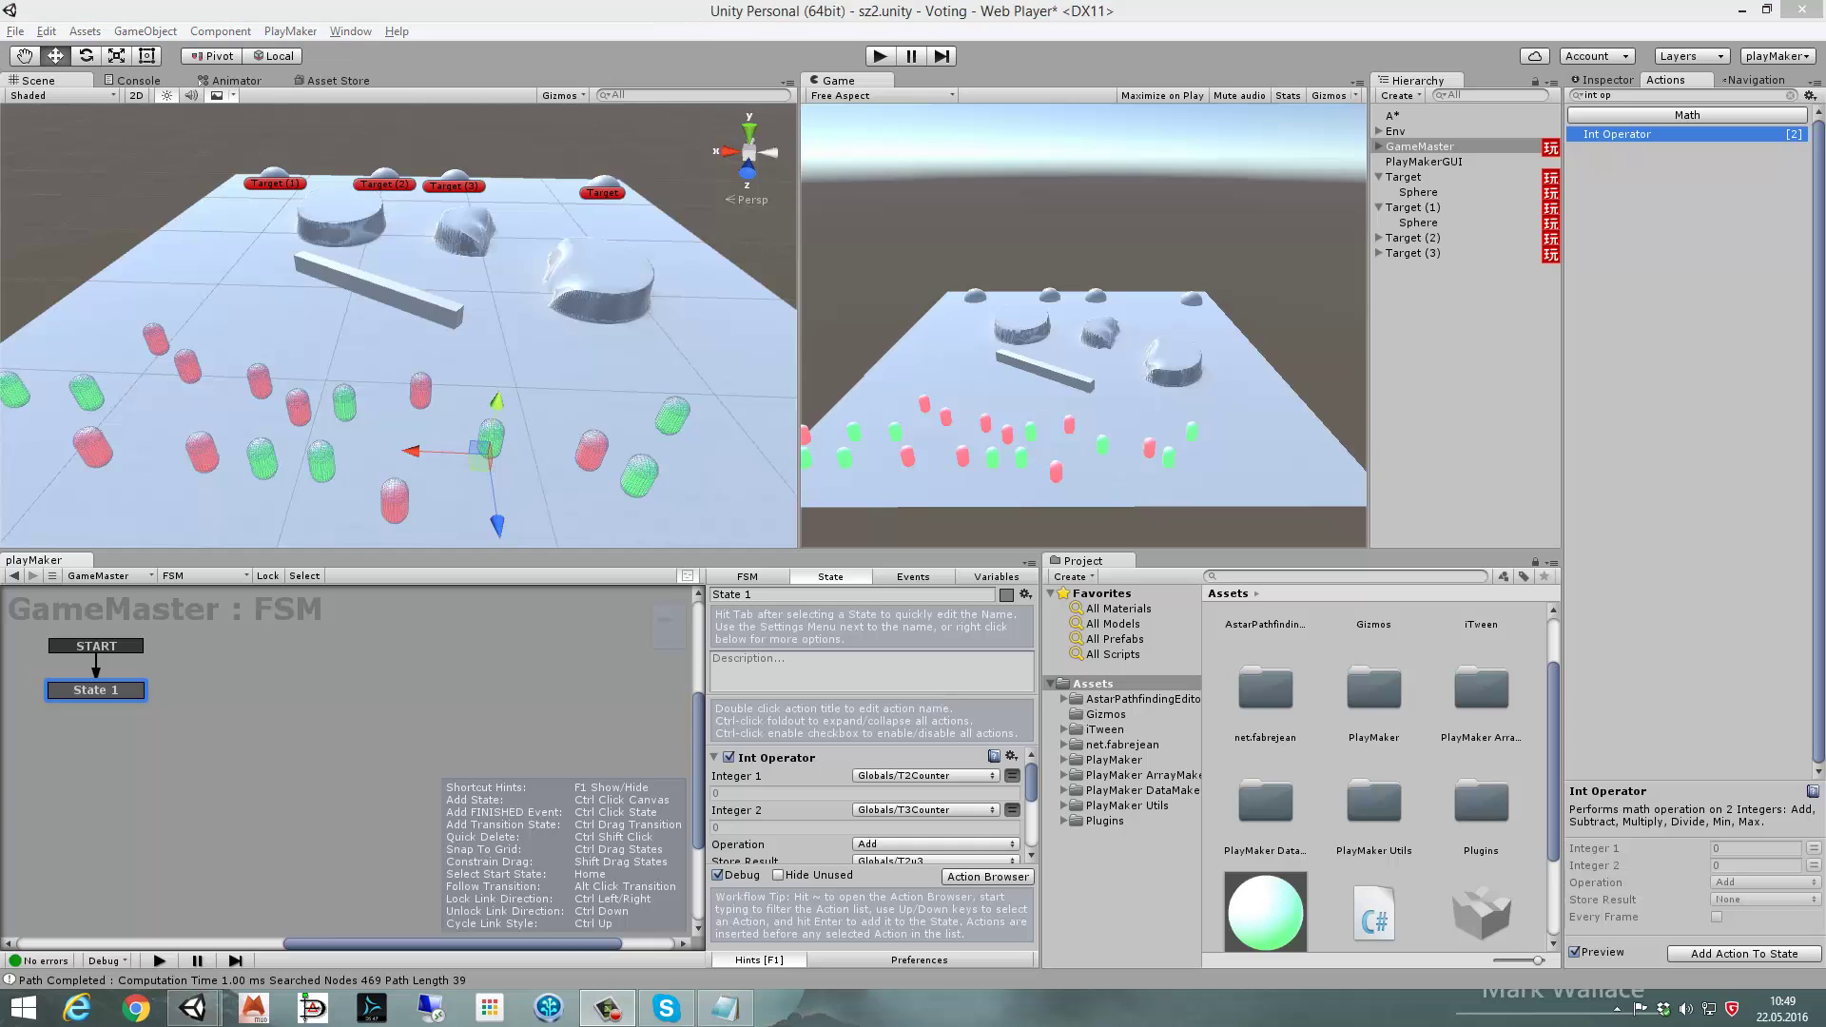
- Add a UI Canvas to the scene with a Panel inside it
{"action": "right_click", "coordinate": [1423, 320]}
{"action": "mouse_move", "coordinate": [1488, 581]}
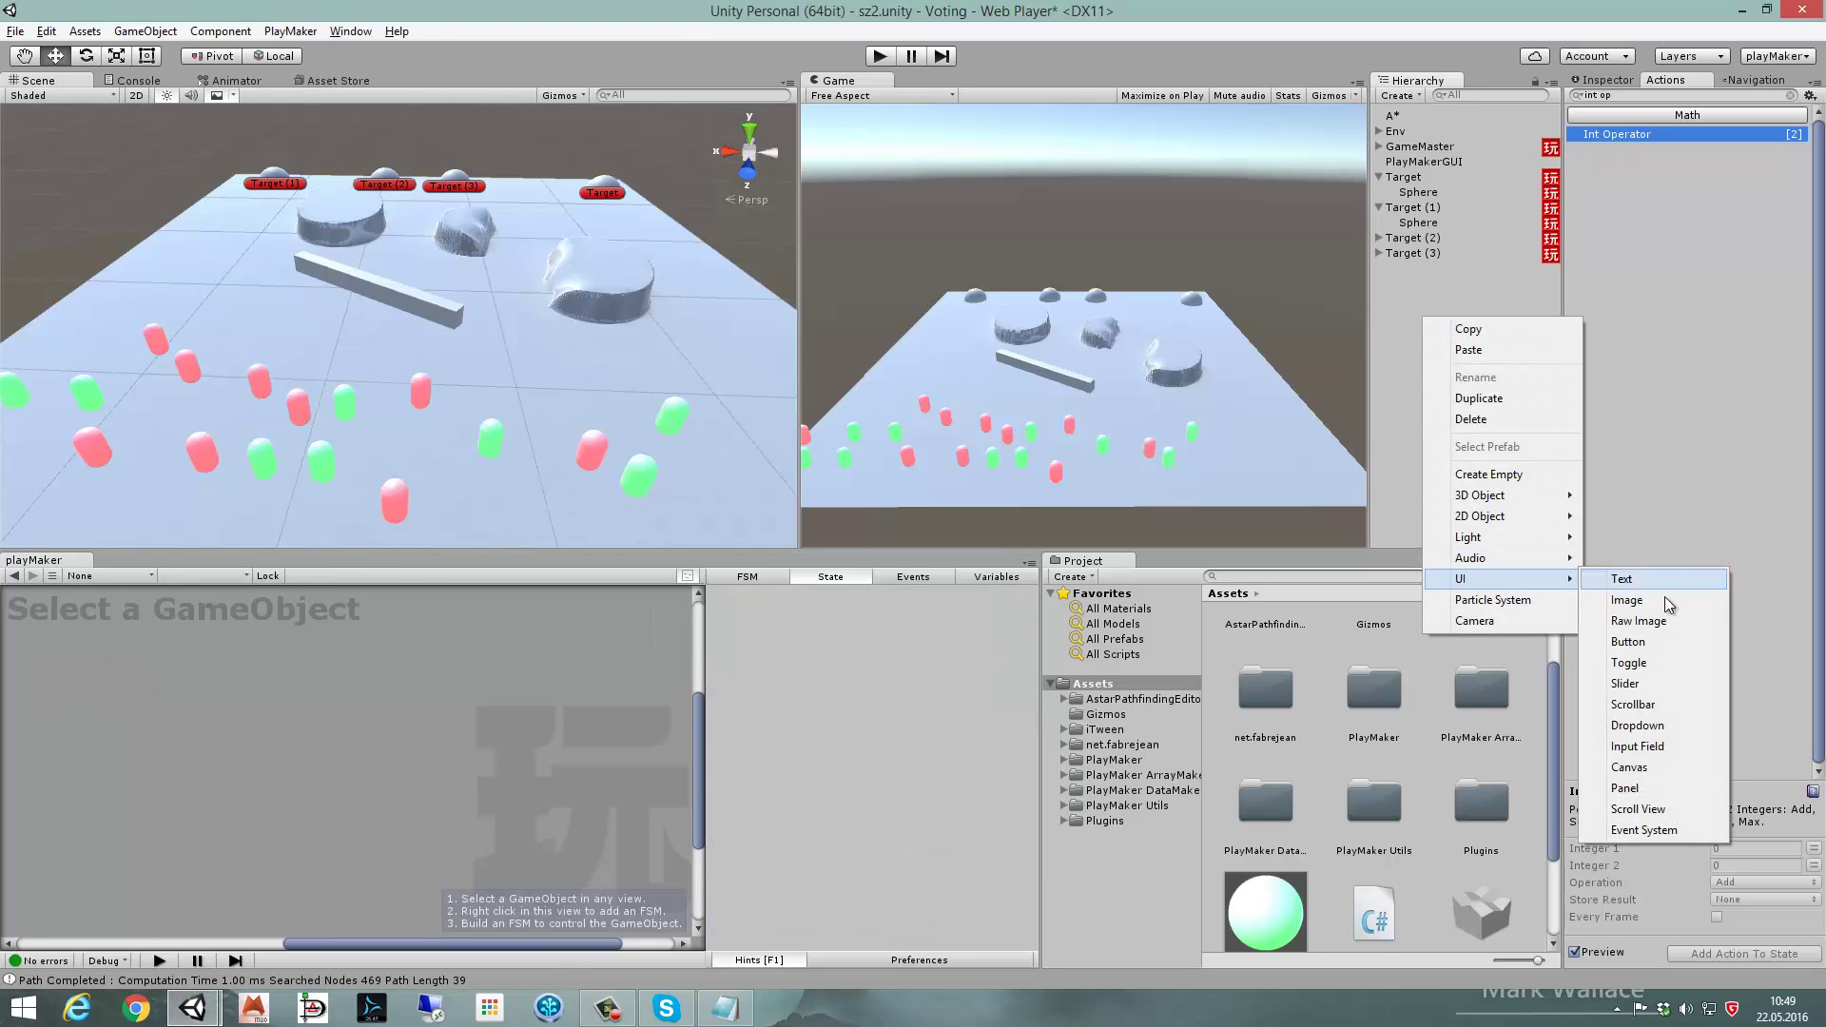
{"action": "left_click", "coordinate": [1672, 767]}
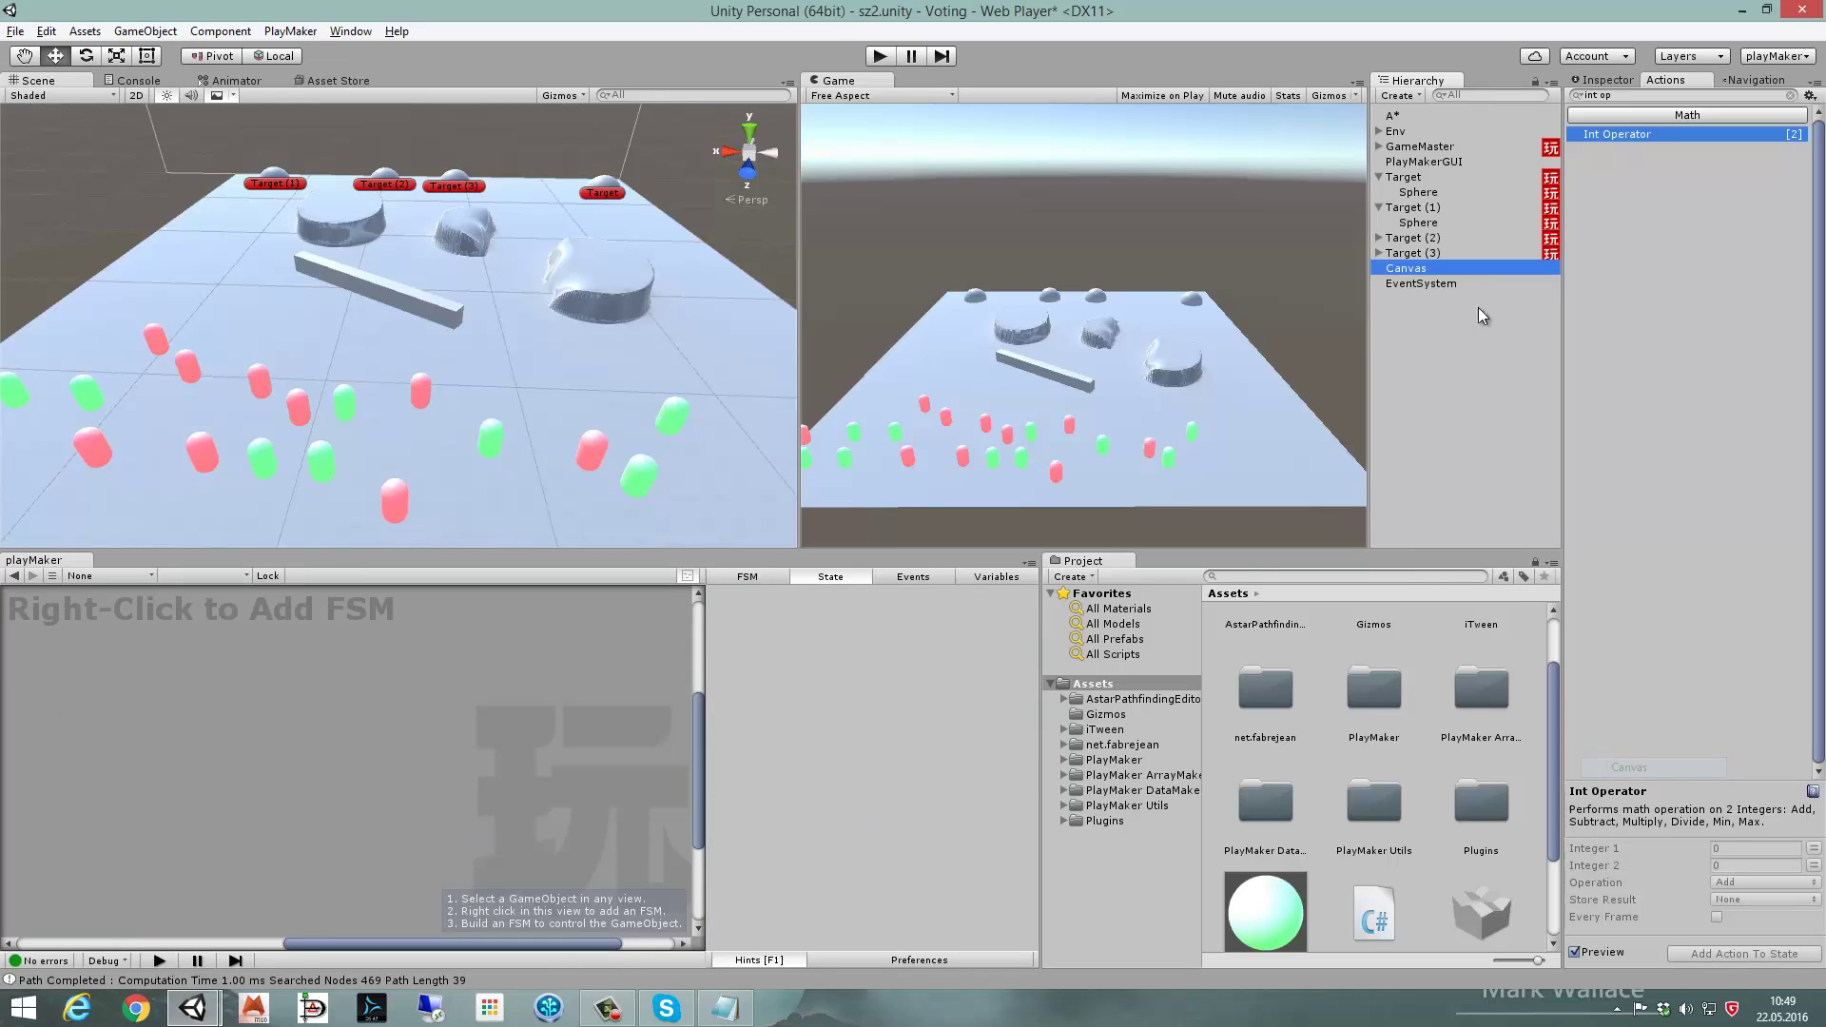
{"action": "right_click", "coordinate": [1405, 275]}
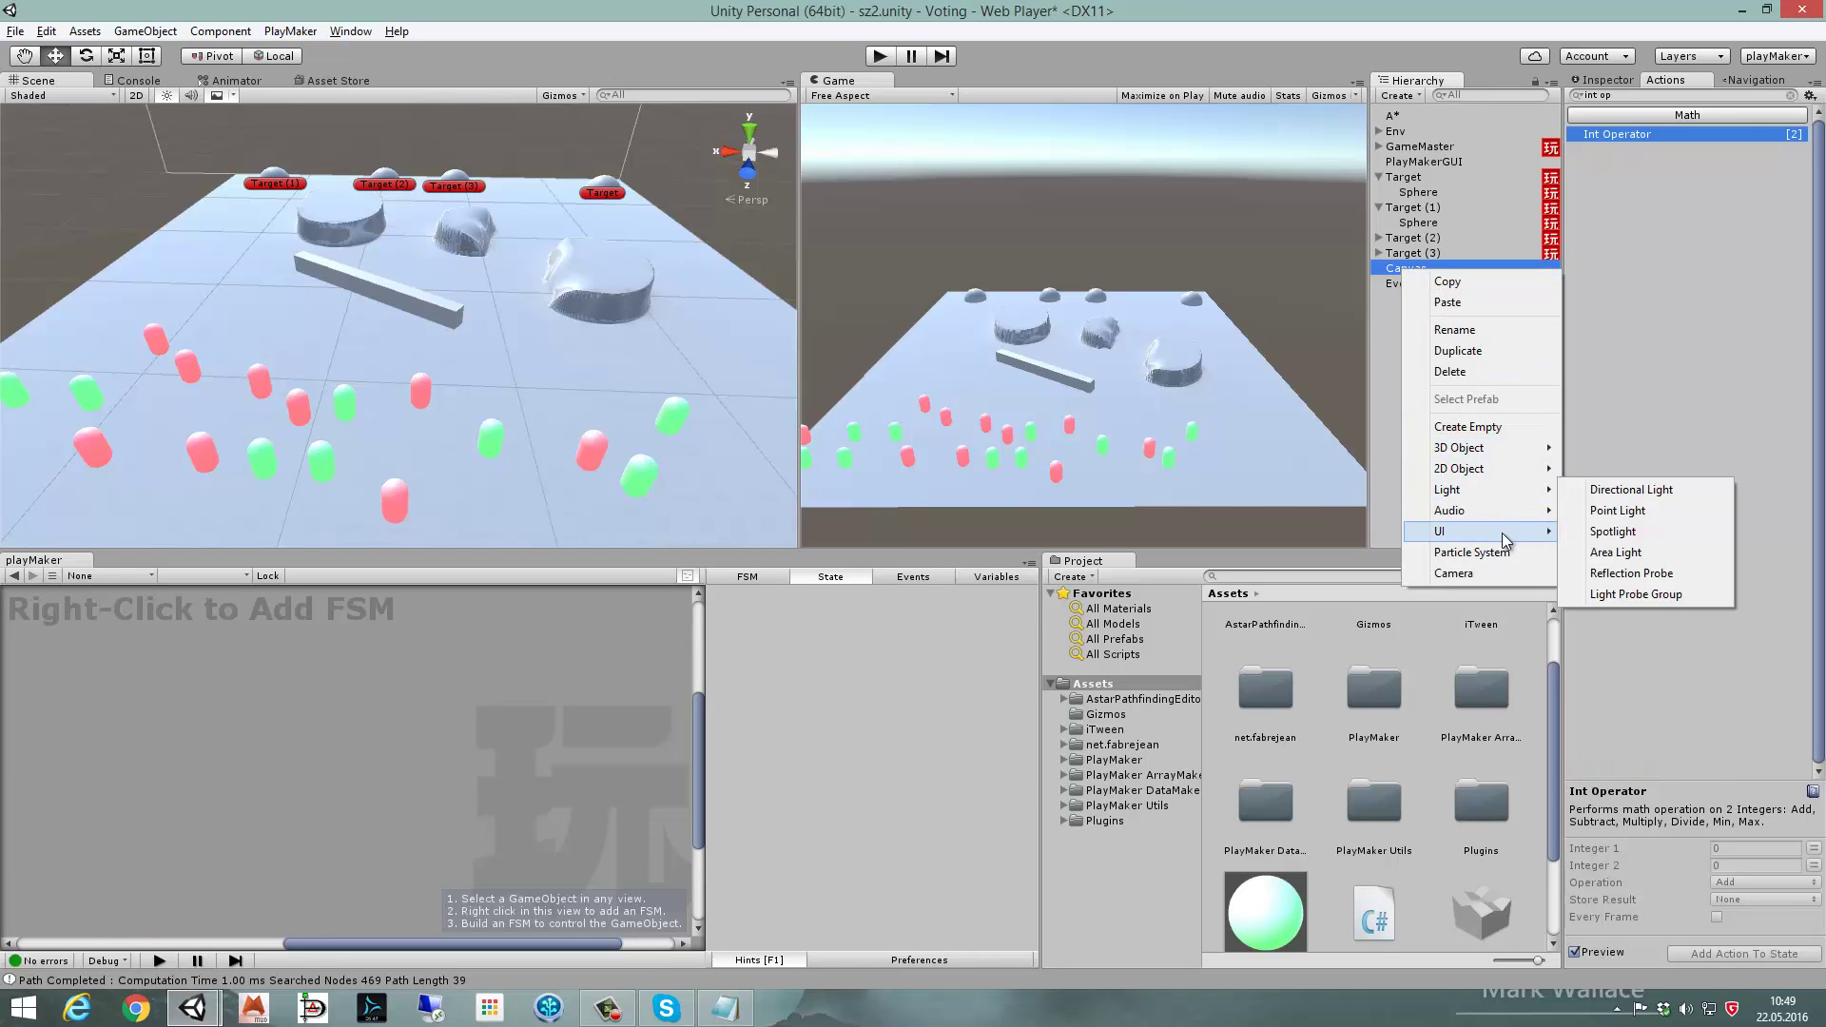
{"action": "mouse_move", "coordinate": [1505, 534]}
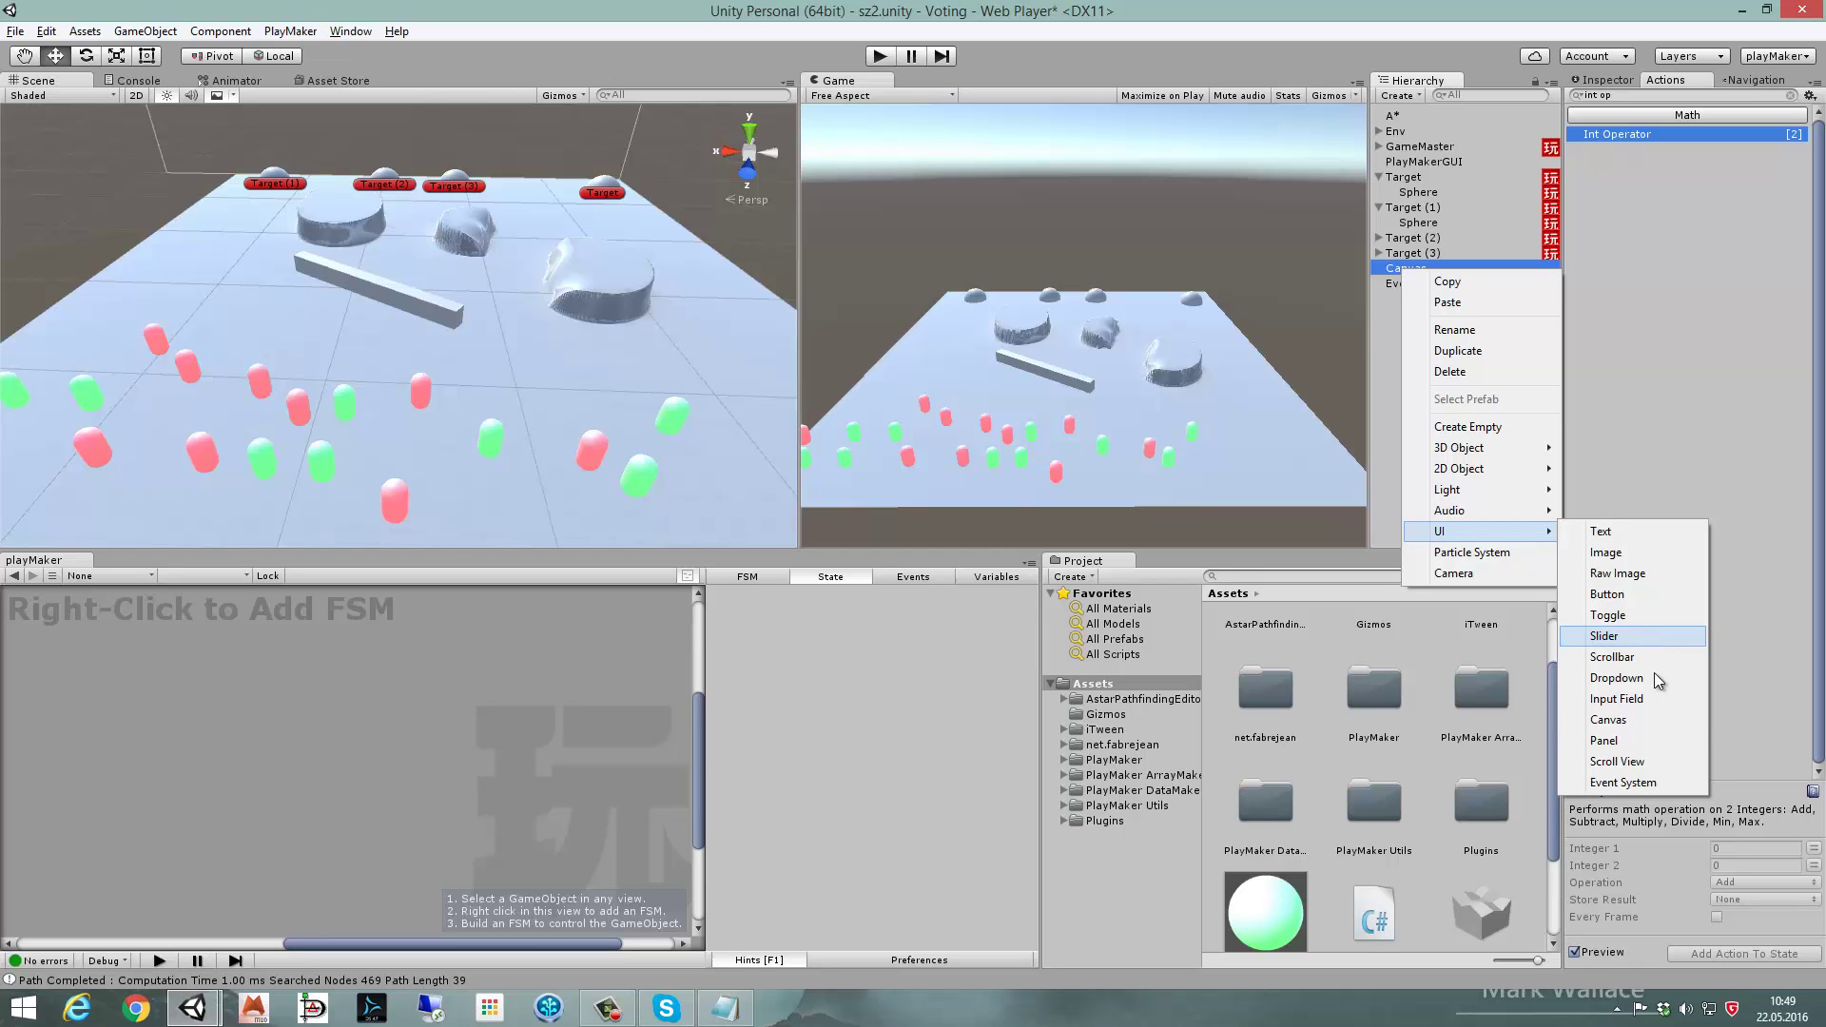
{"action": "left_click", "coordinate": [1660, 747]}
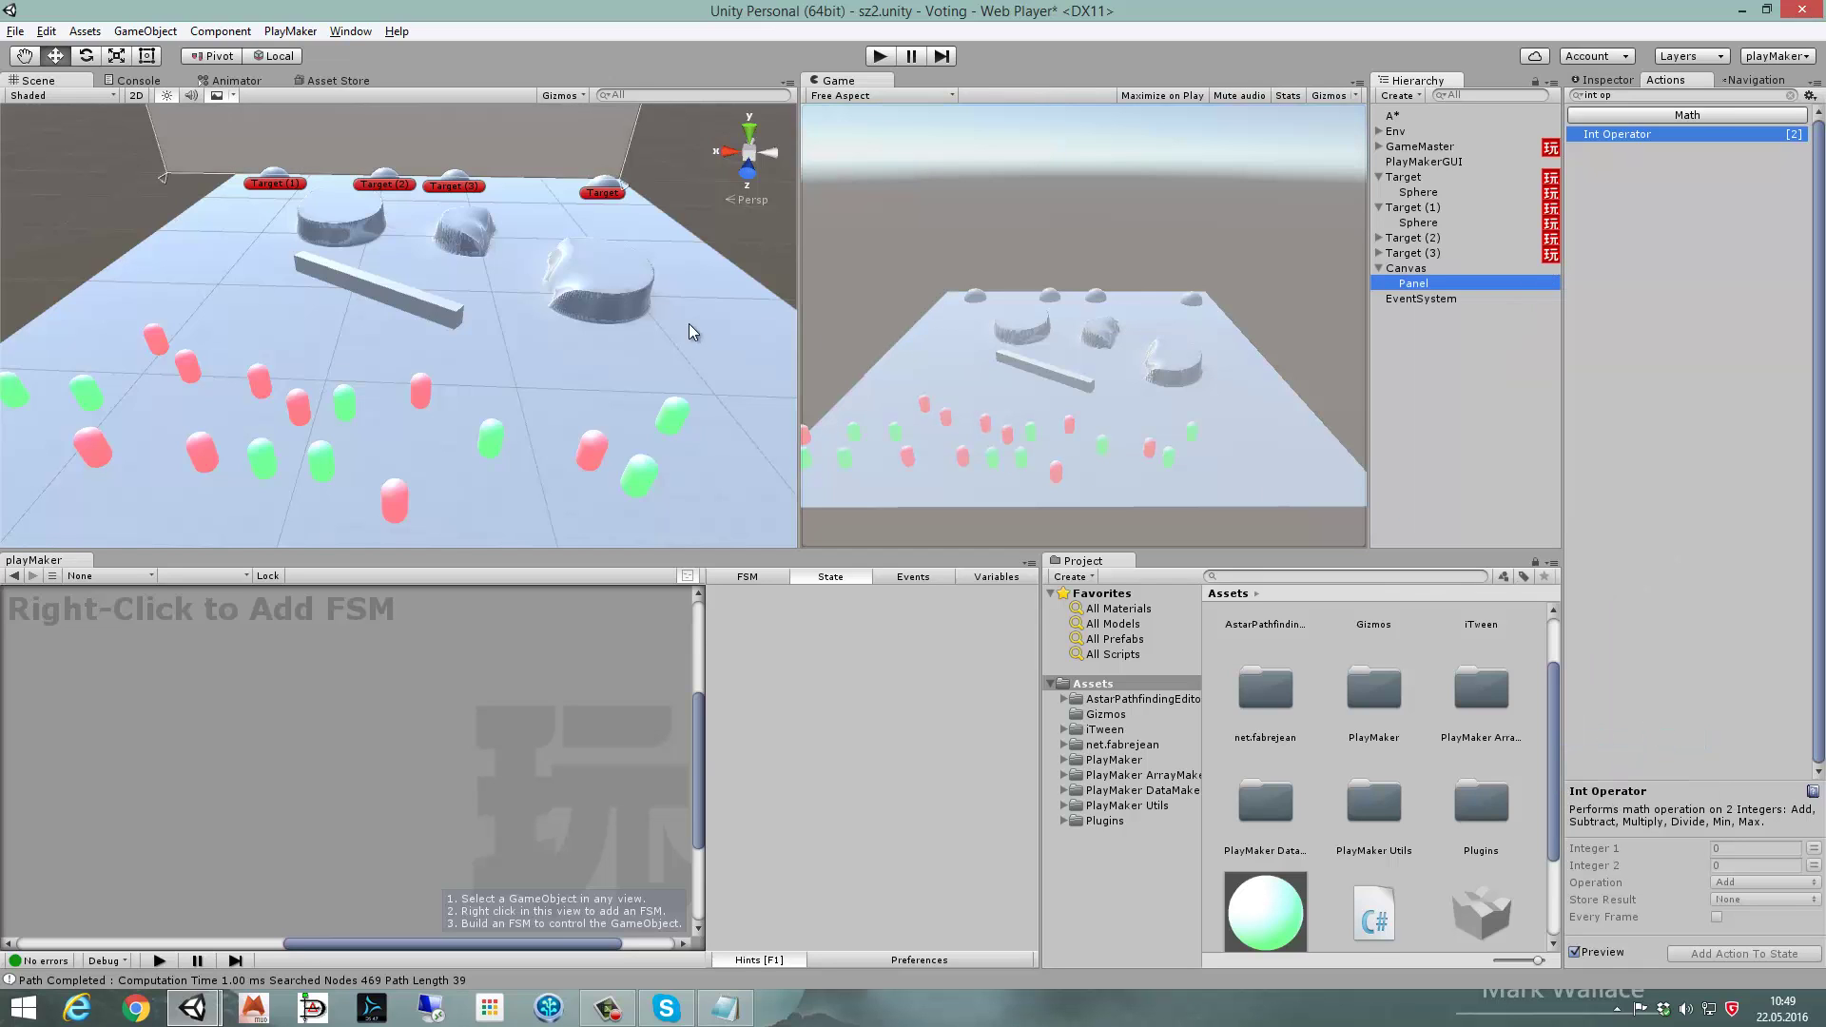
{"action": "scroll", "coordinate": [694, 333], "scroll_direction": "down", "scroll_amount": 3}
{"action": "left_click_drag", "start_coordinate": [652, 355], "coordinate": [594, 346], "text": "alt"}
- Shrink the Panel to a small rectangle at the bottom-left of the canvas
{"action": "left_click_drag", "start_coordinate": [545, 331], "coordinate": [545, 388]}
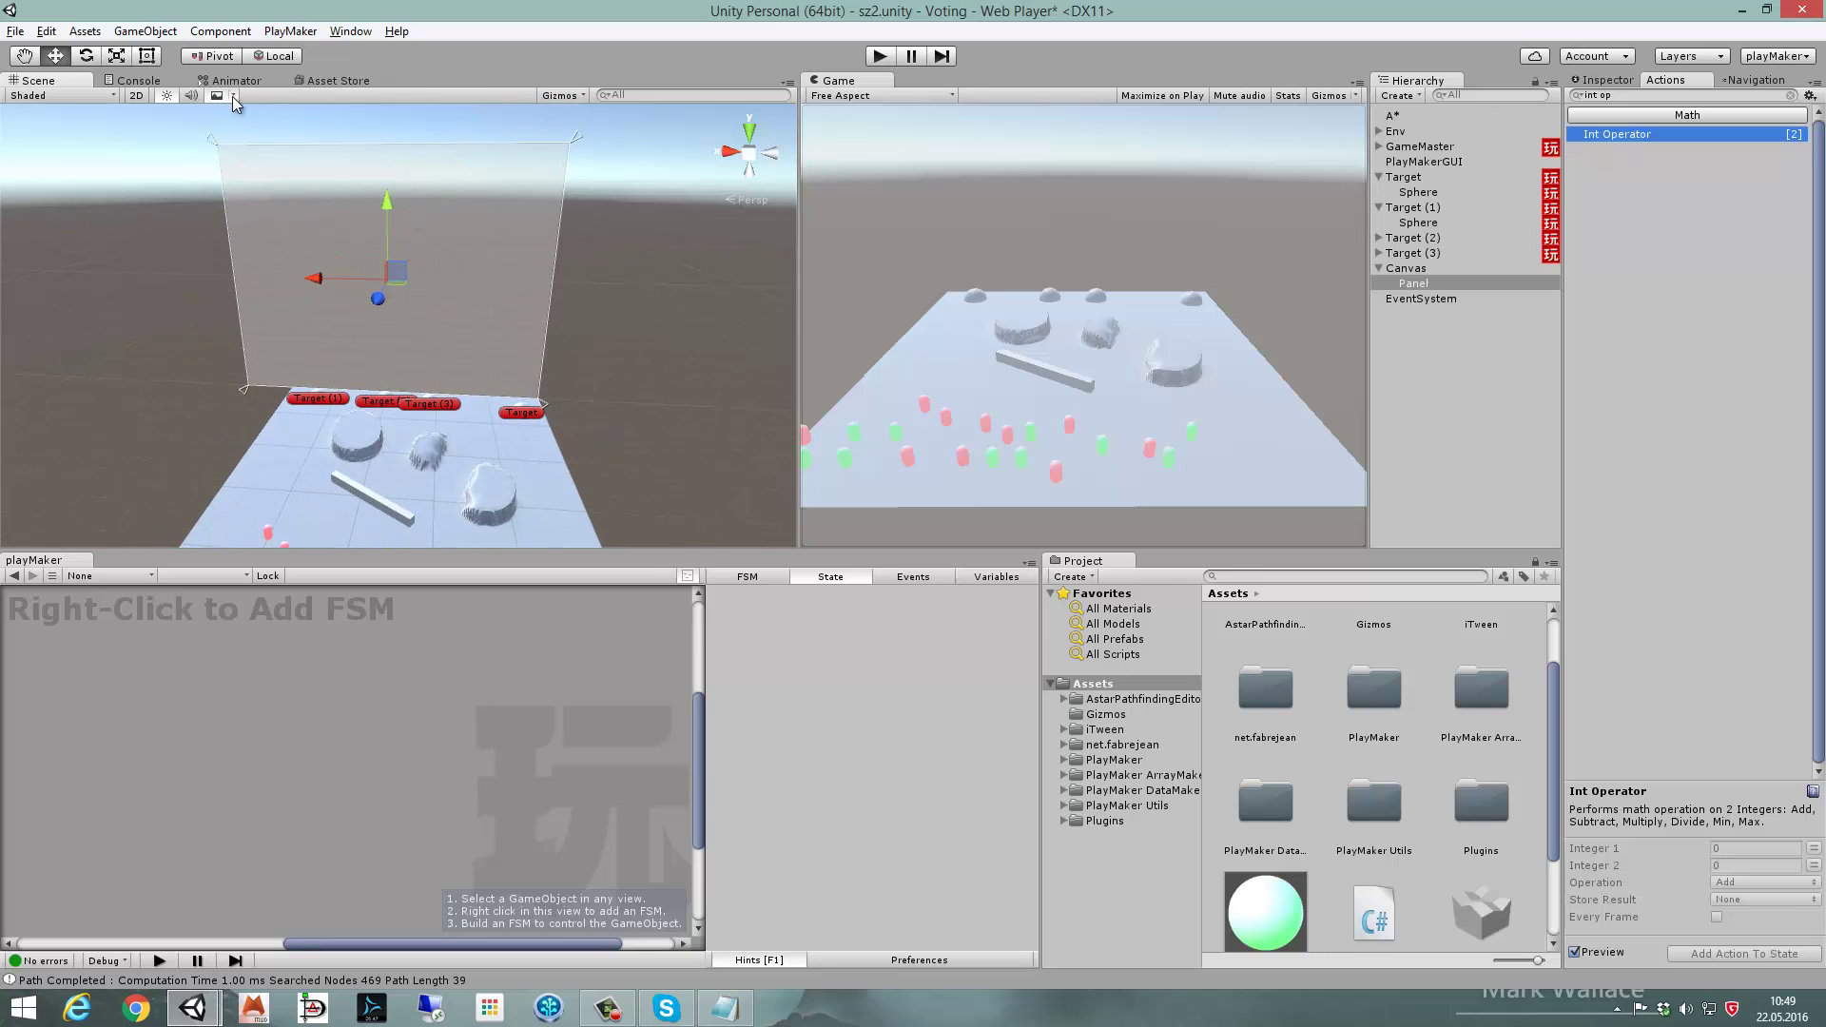
{"action": "key", "text": "t"}
{"action": "left_click_drag", "start_coordinate": [211, 140], "coordinate": [260, 184]}
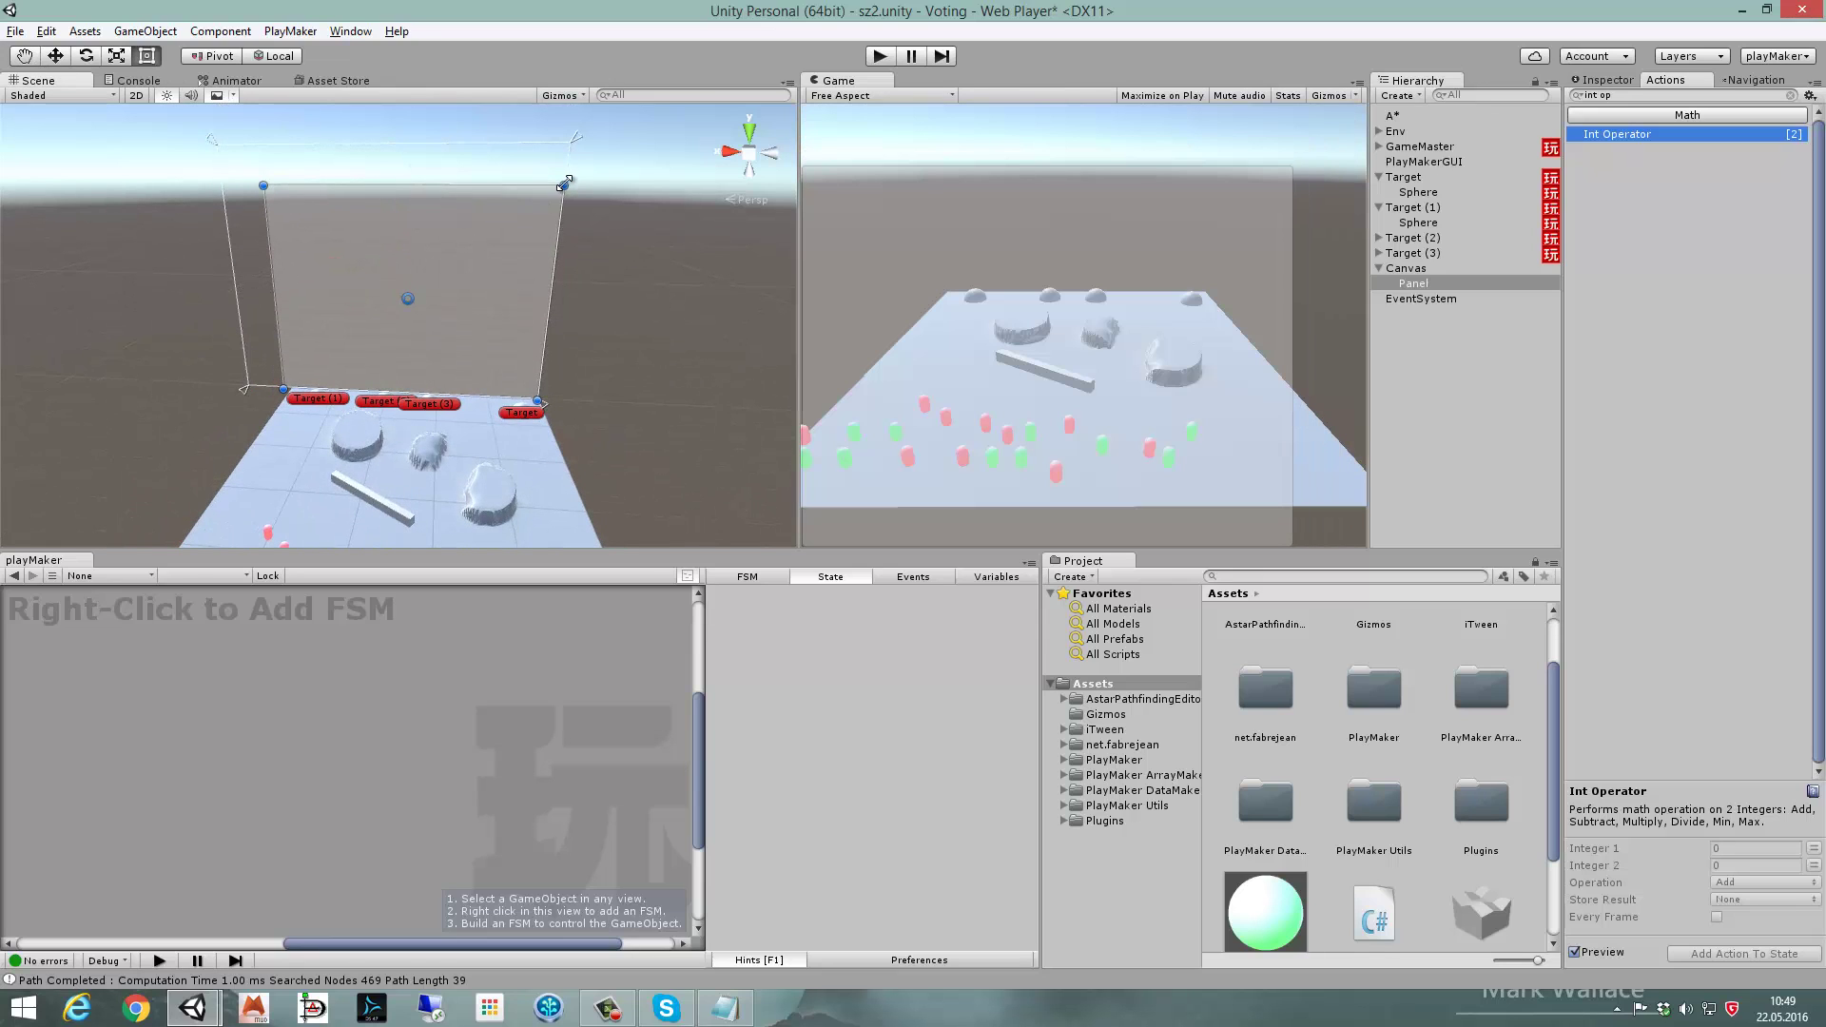
{"action": "mouse_move", "coordinate": [564, 185]}
{"action": "left_mouse_down"}
{"action": "mouse_move", "coordinate": [287, 365]}
{"action": "mouse_move", "coordinate": [335, 339]}
{"action": "left_mouse_up"}
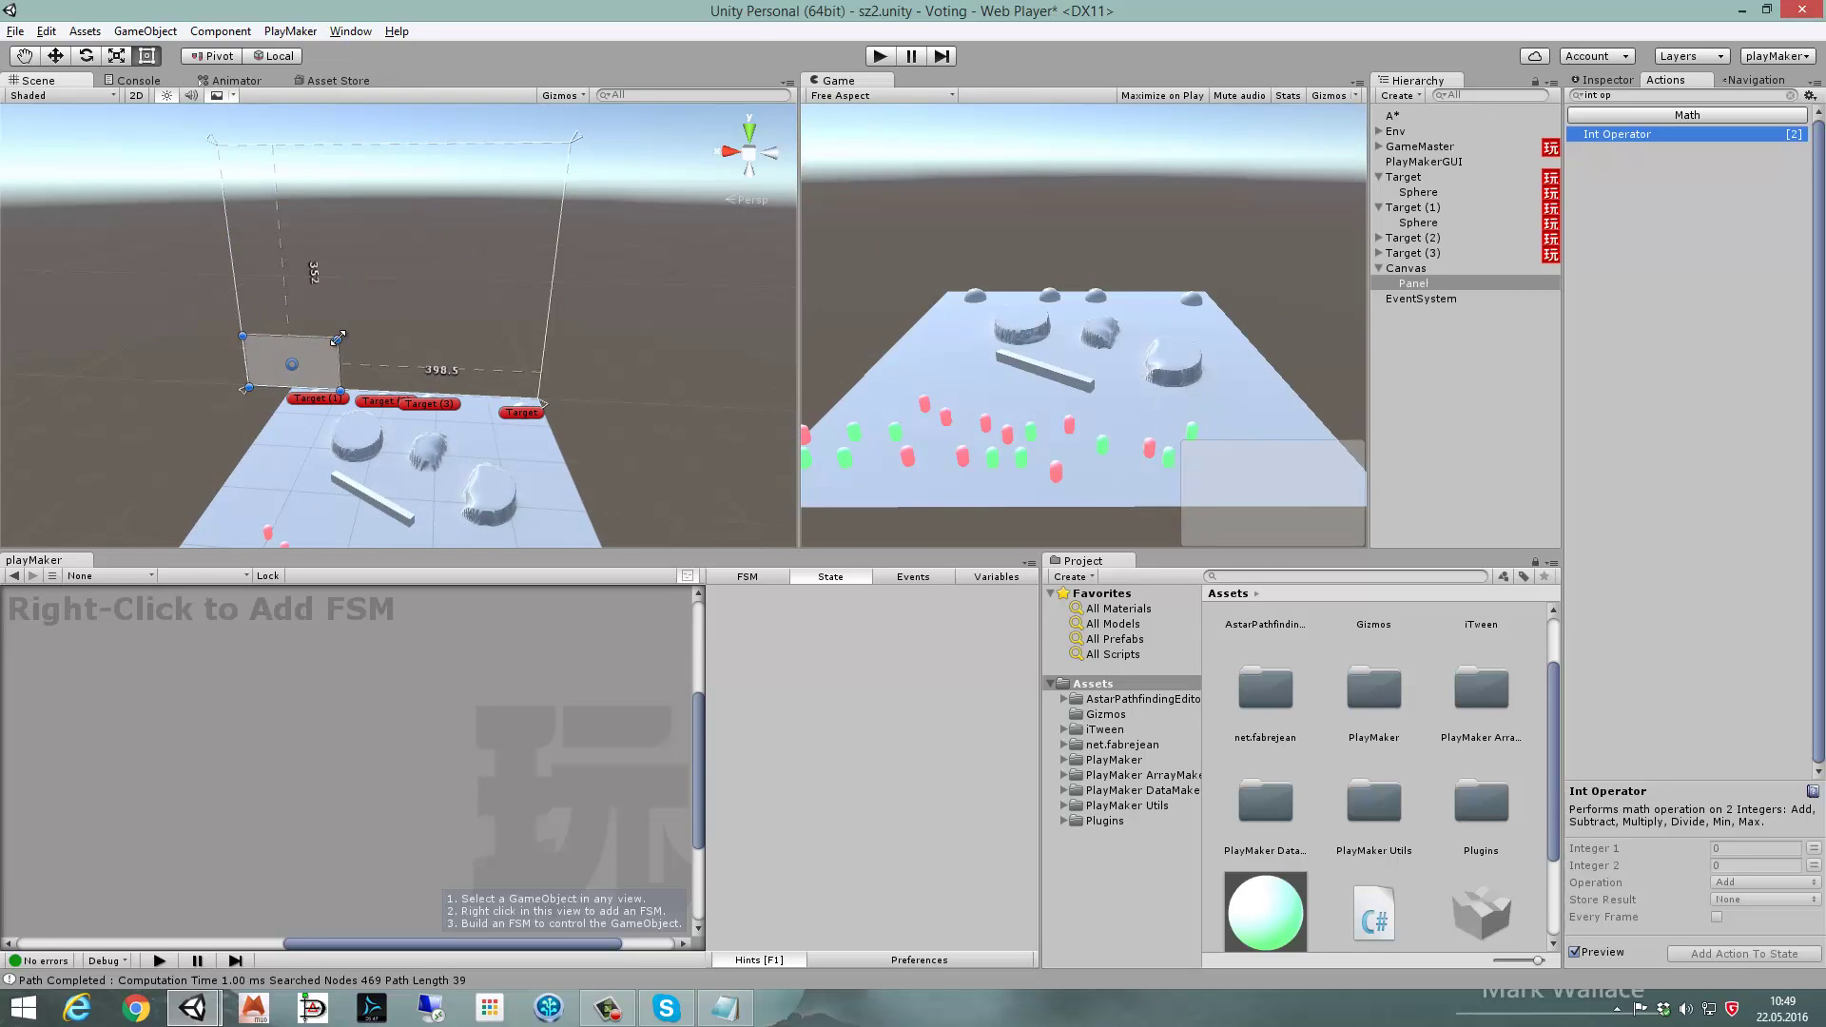
- Create a UI Text element as a child of the Panel
{"action": "right_click", "coordinate": [1425, 283]}
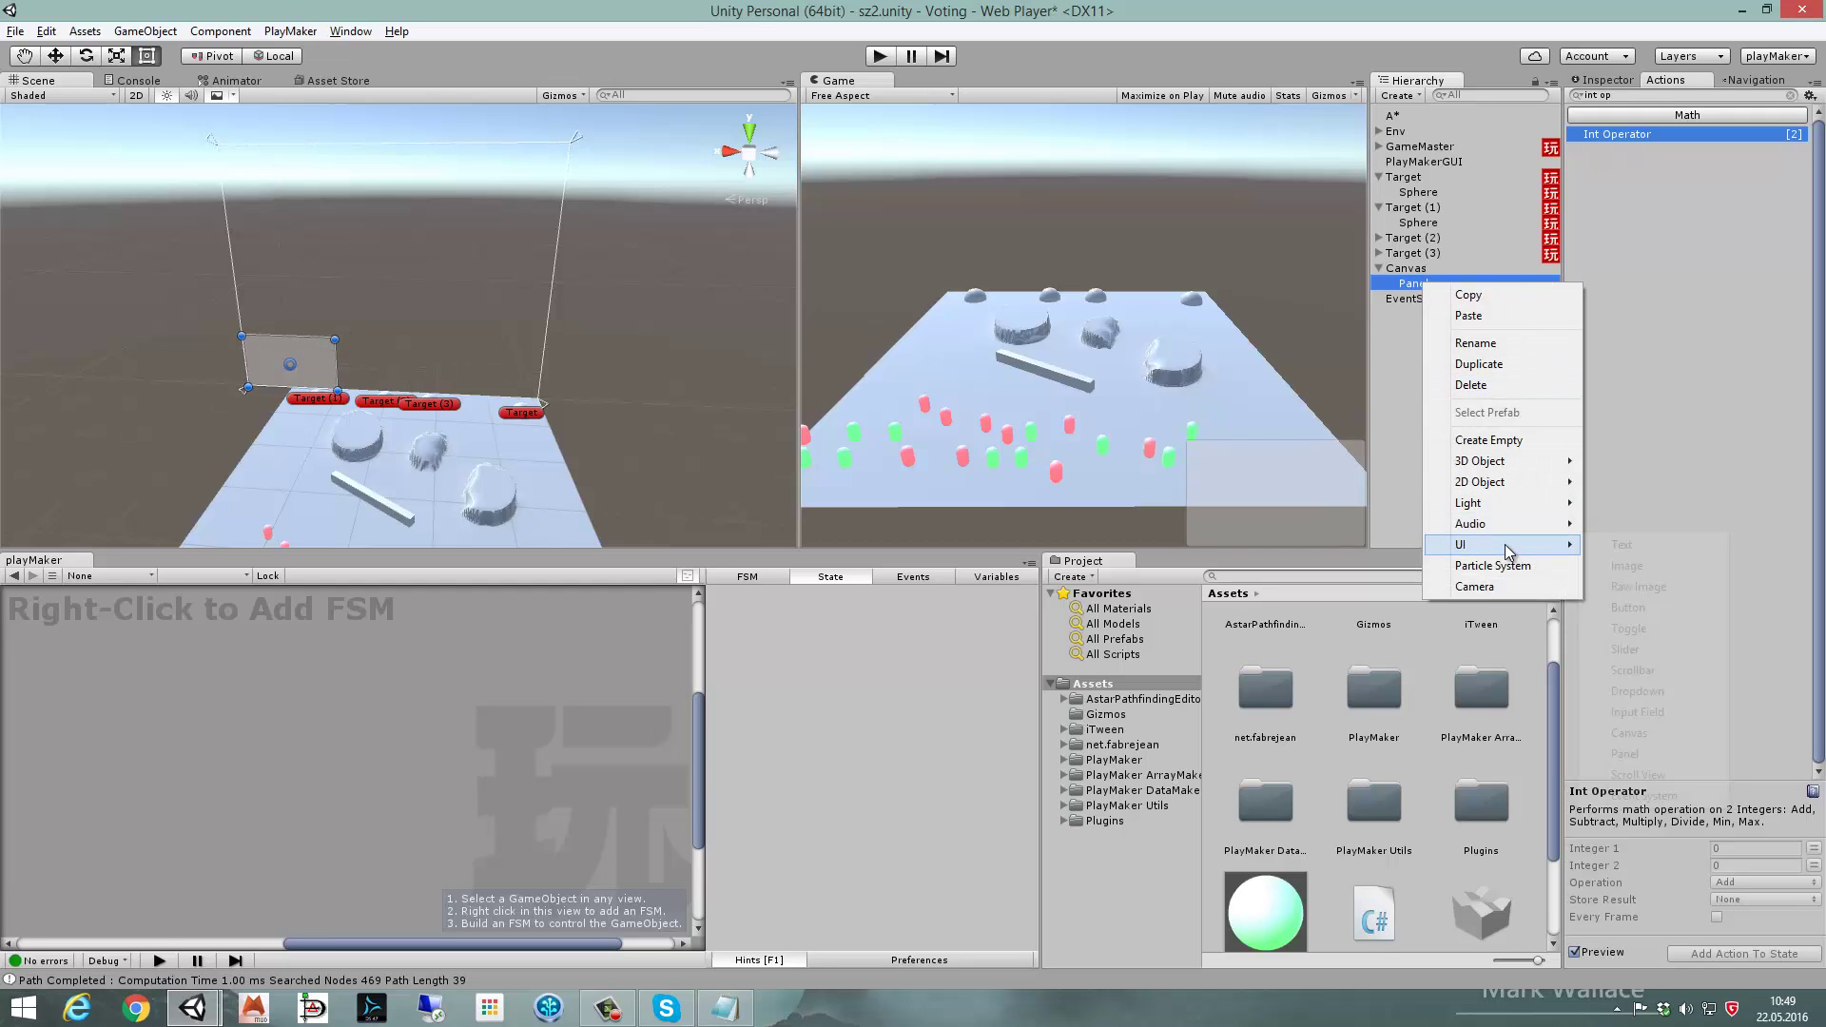
{"action": "mouse_move", "coordinate": [1484, 545]}
{"action": "left_click", "coordinate": [1630, 544]}
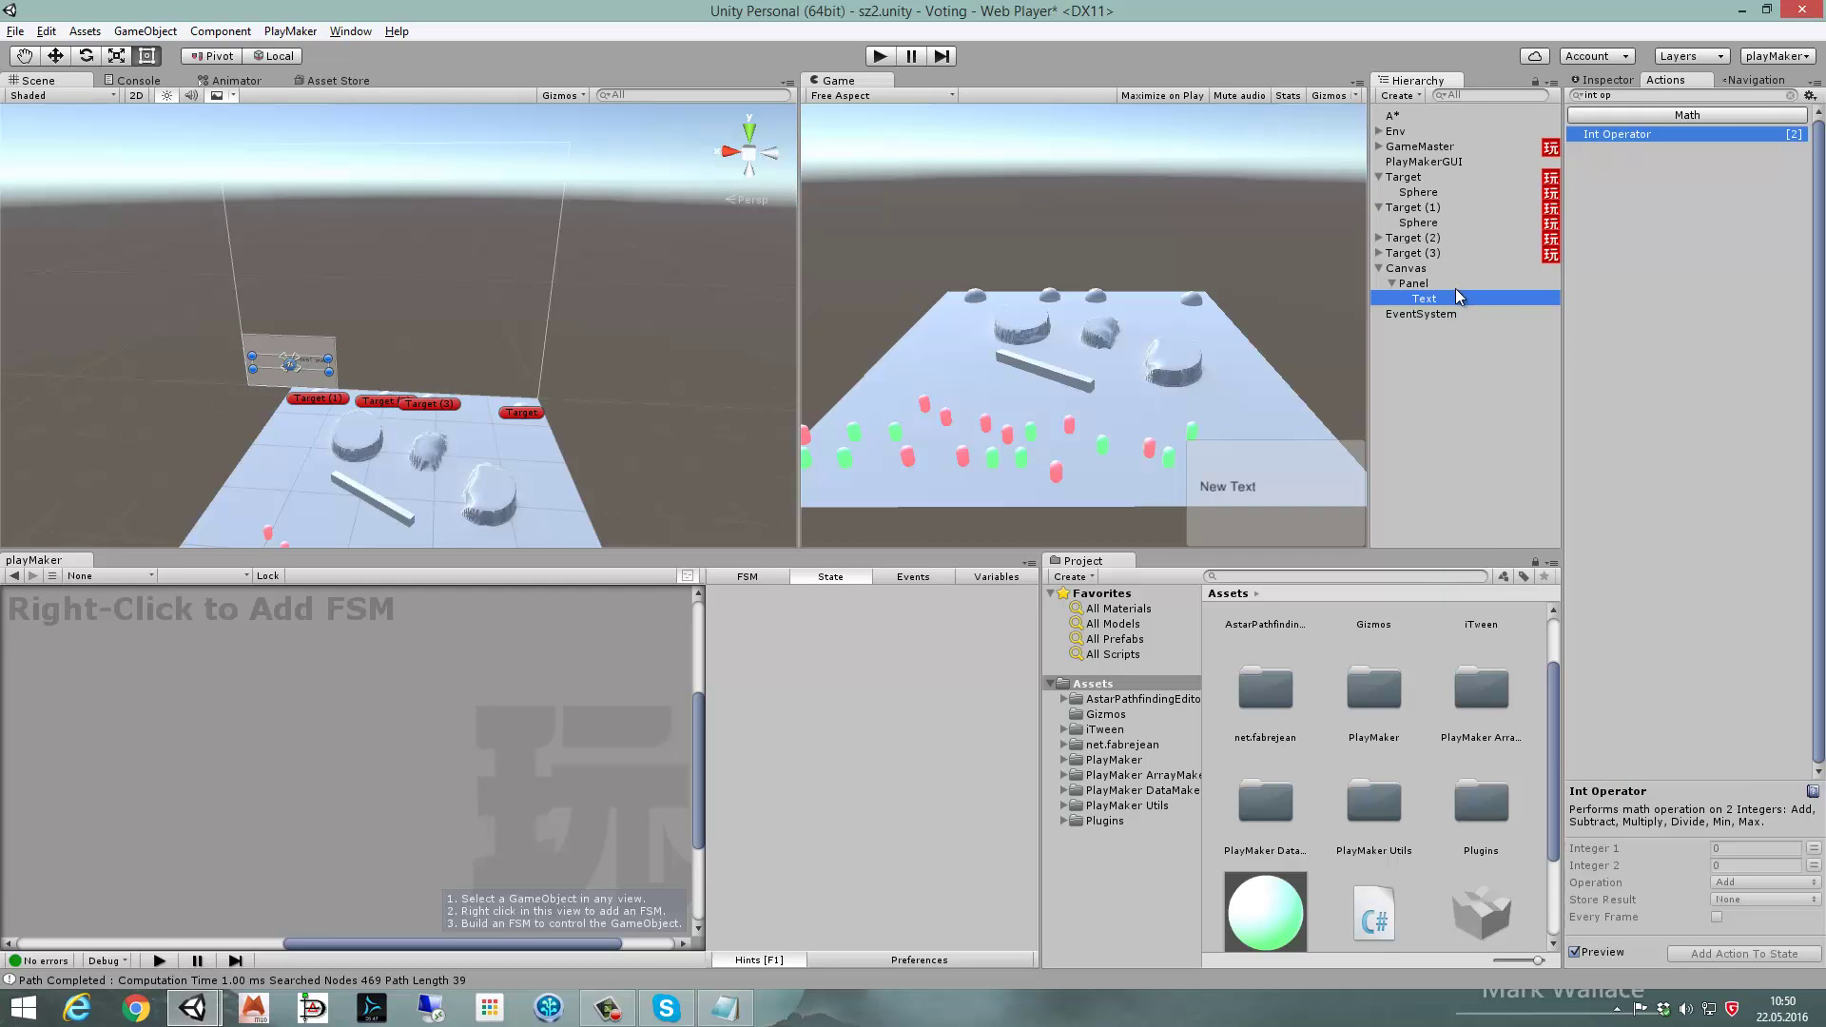
- Replace the new text's 'New Text' content with 'Kandidat 1:'
{"action": "left_click", "coordinate": [1605, 80]}
{"action": "left_click", "coordinate": [1681, 379]}
{"action": "left_click_drag", "start_coordinate": [1682, 379], "coordinate": [1541, 376]}
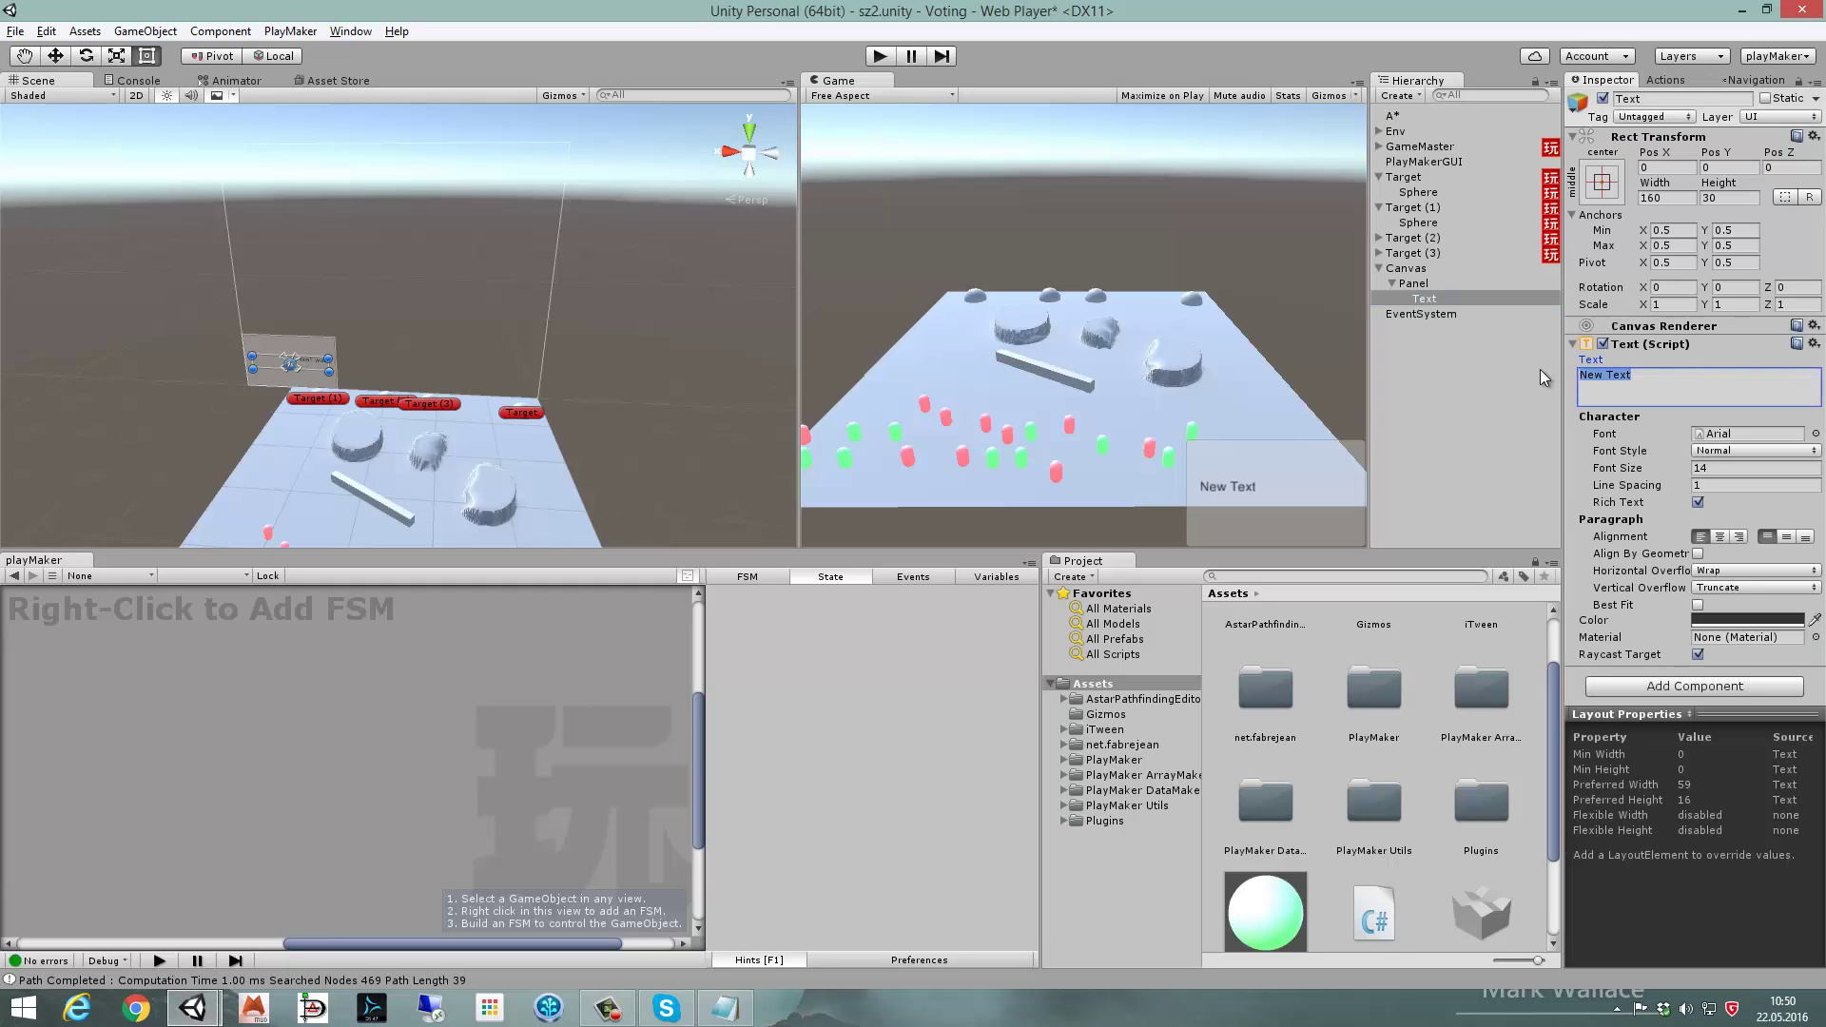
{"action": "type", "text": "Kan"}
{"action": "type", "text": "didat 1:"}
{"action": "left_click", "coordinate": [1426, 290]}
- Duplicate the label, raise the first one and move the second slightly down
{"action": "key", "text": "ctrl+d"}
{"action": "left_click", "coordinate": [1424, 298]}
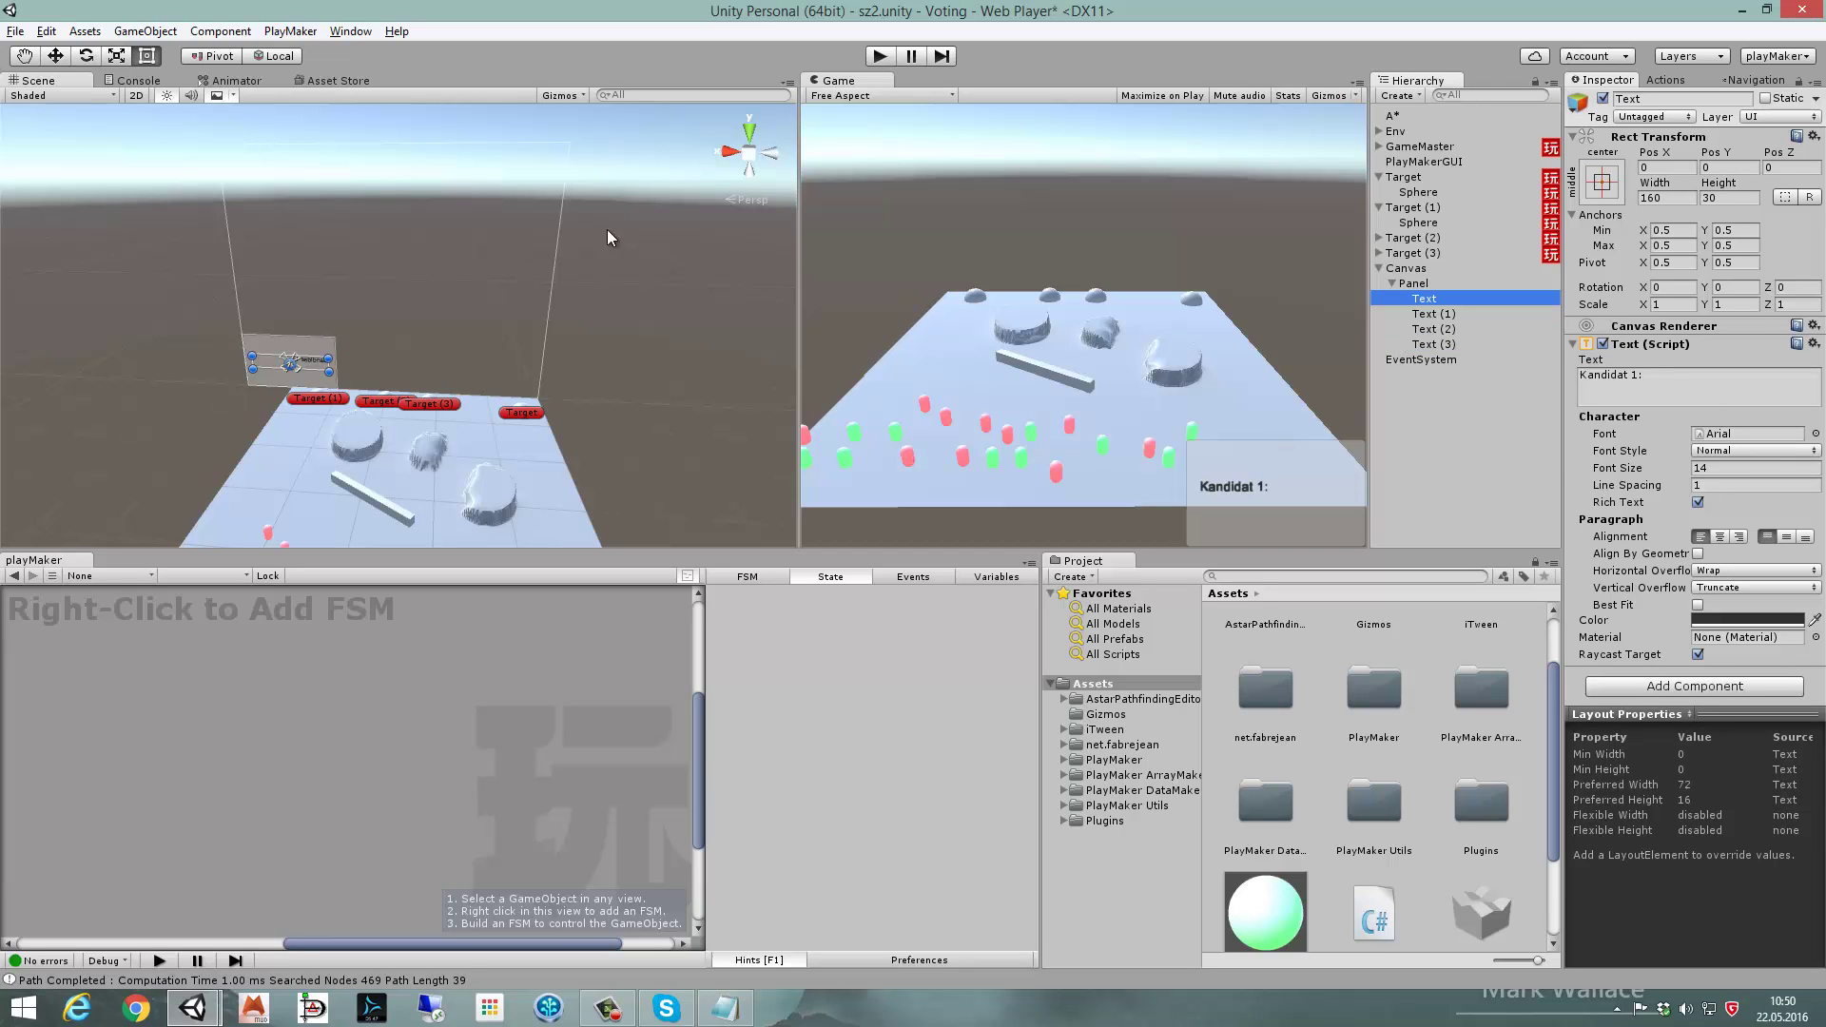
{"action": "mouse_move", "coordinate": [606, 230]}
{"action": "left_mouse_down", "text": "alt"}
{"action": "mouse_move", "coordinate": [1619, 241]}
{"action": "mouse_move", "coordinate": [508, 312]}
{"action": "left_mouse_up", "text": "alt"}
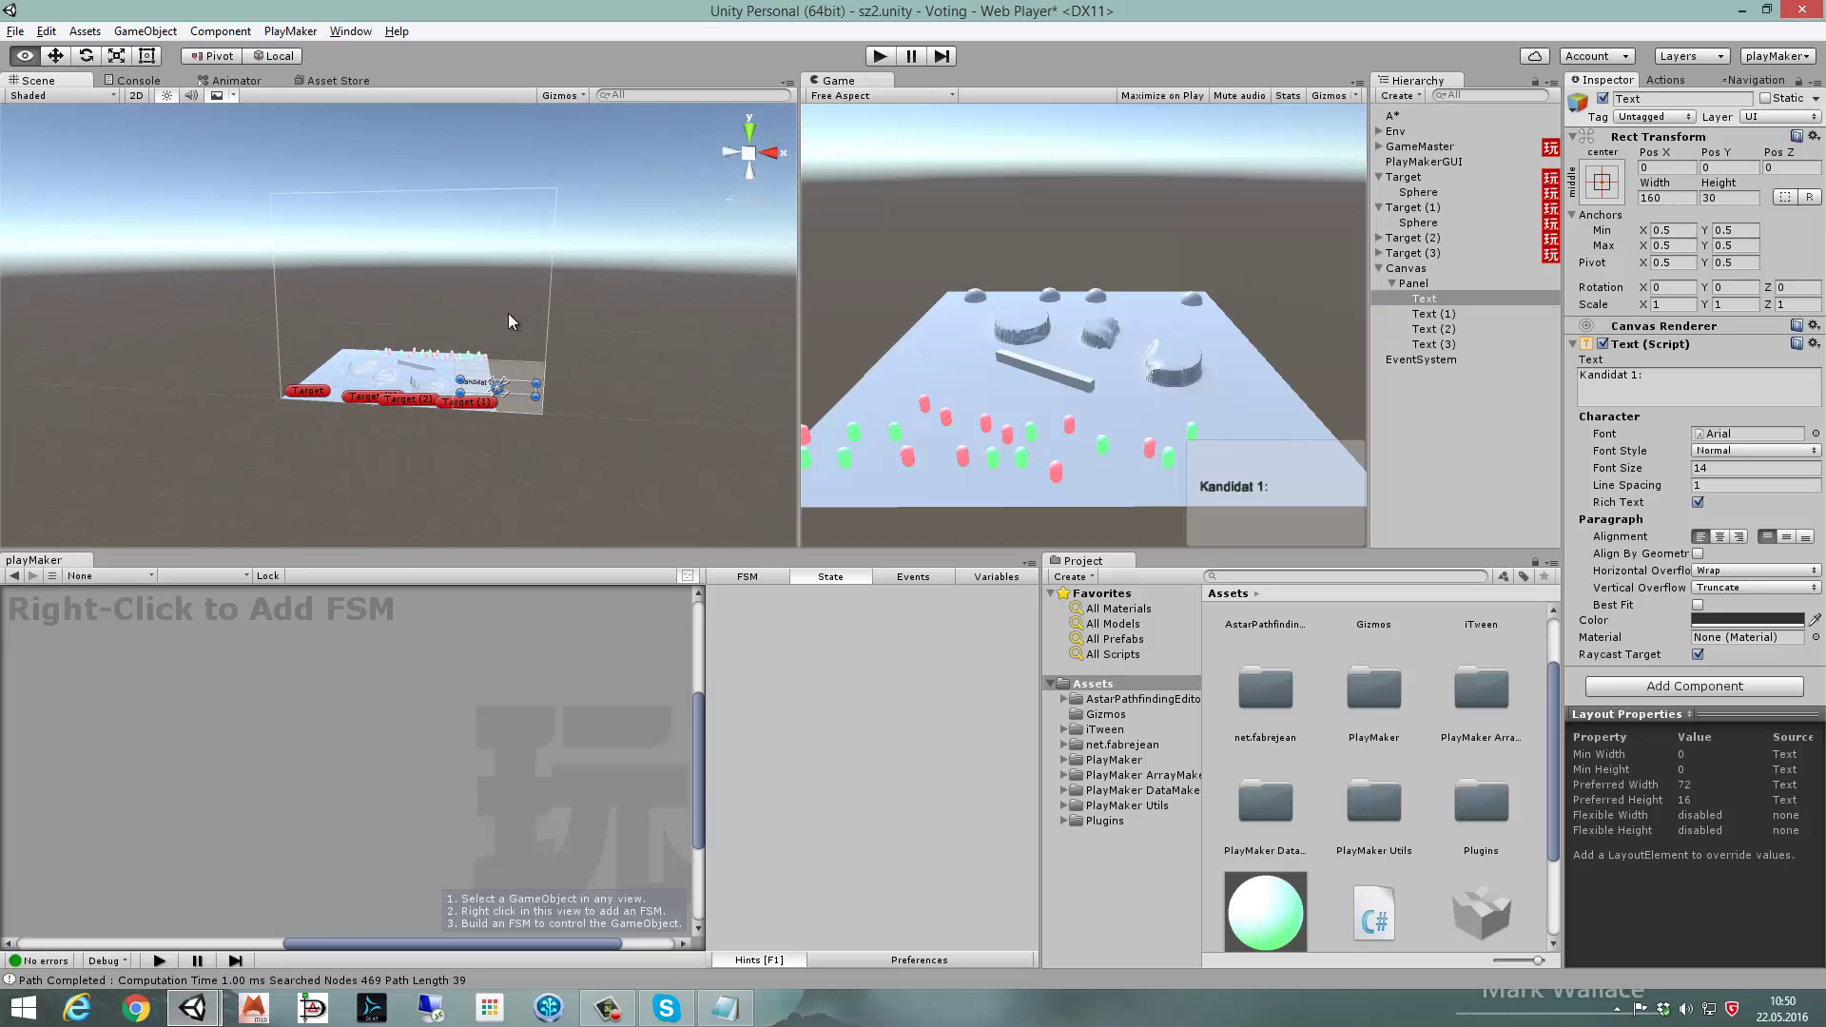
{"action": "scroll", "coordinate": [571, 343], "scroll_direction": "up", "scroll_amount": 3}
{"action": "left_click_drag", "start_coordinate": [625, 371], "coordinate": [796, 225], "text": "alt"}
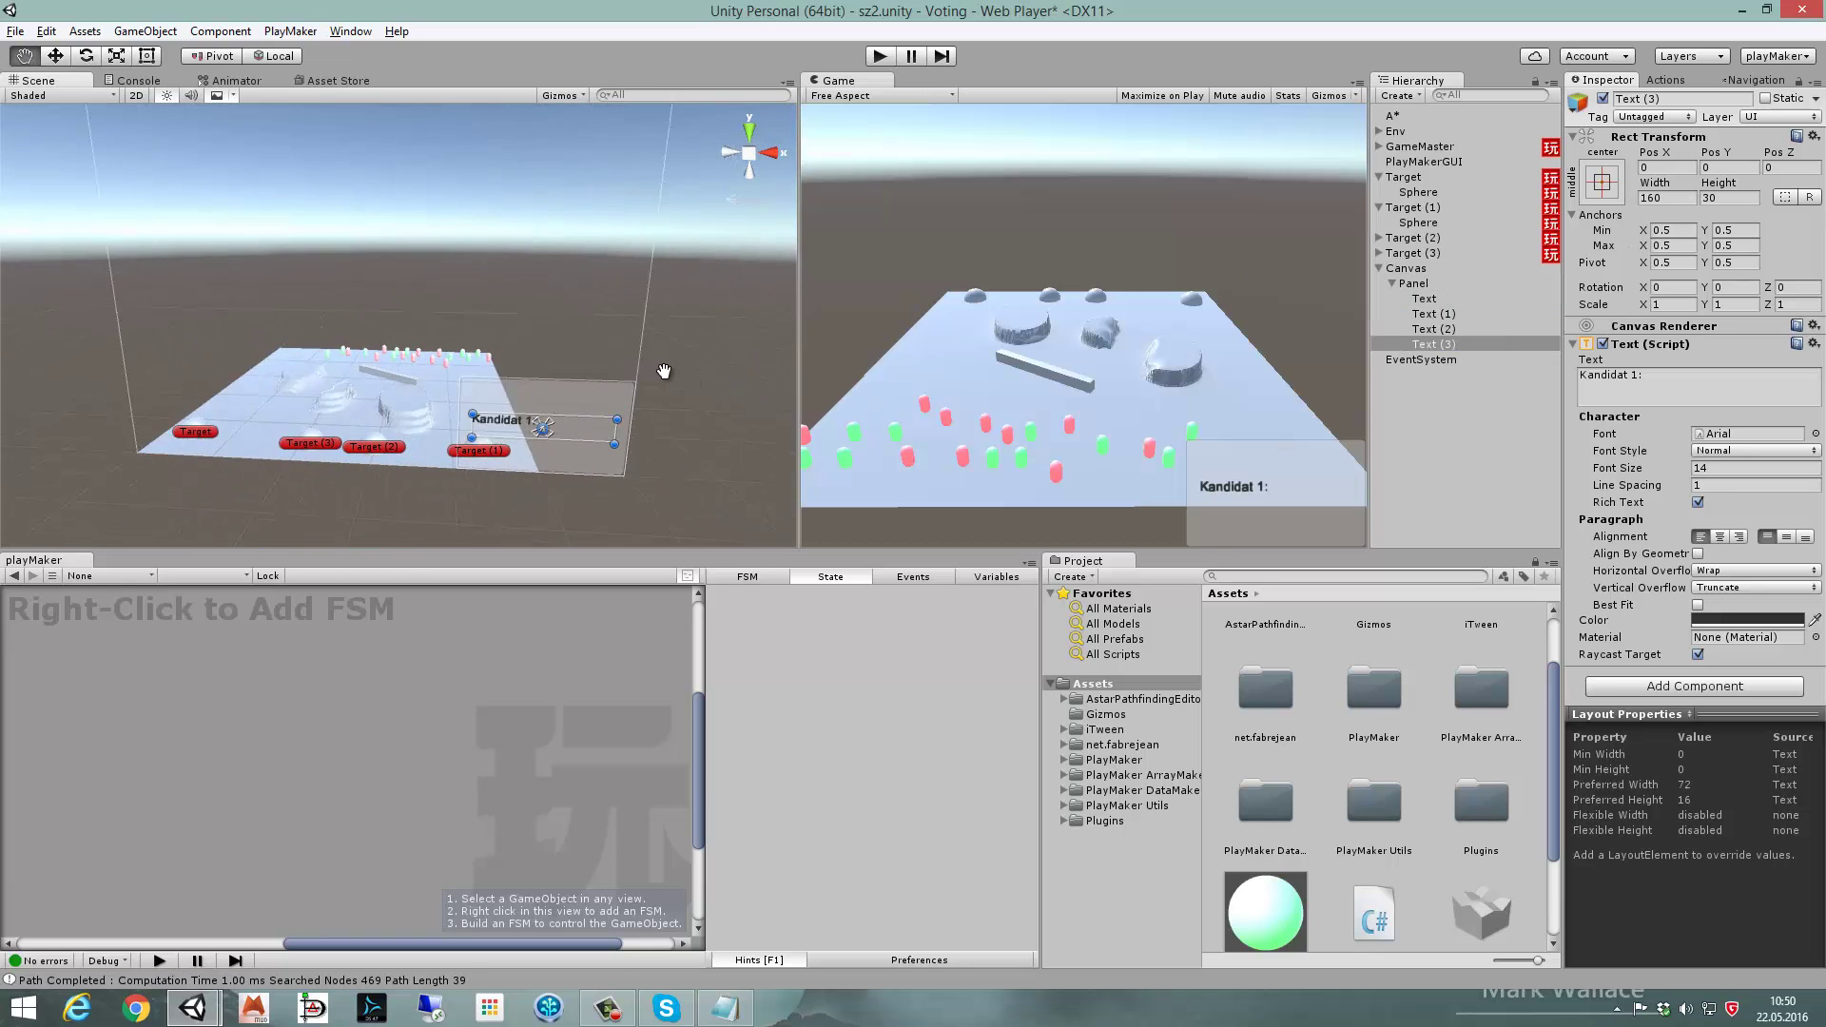
{"action": "left_click", "coordinate": [34, 80]}
{"action": "key", "text": "w"}
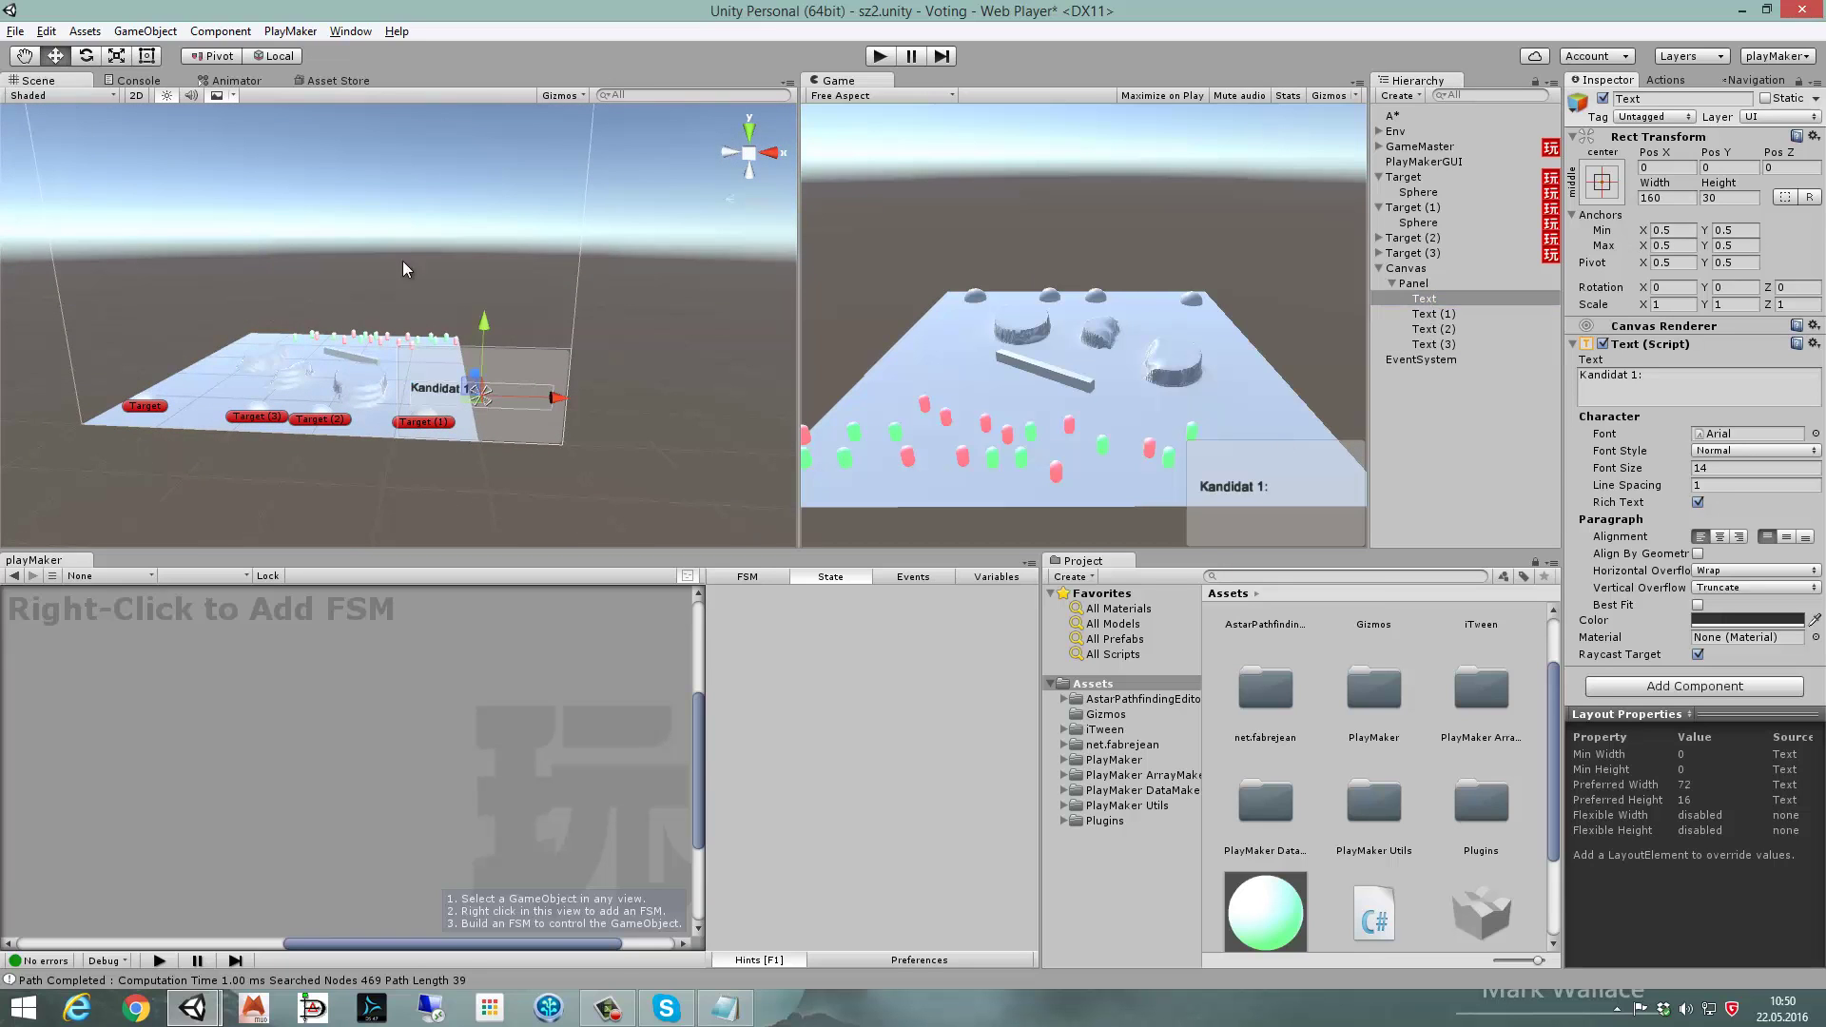
{"action": "left_click_drag", "start_coordinate": [480, 313], "coordinate": [486, 298]}
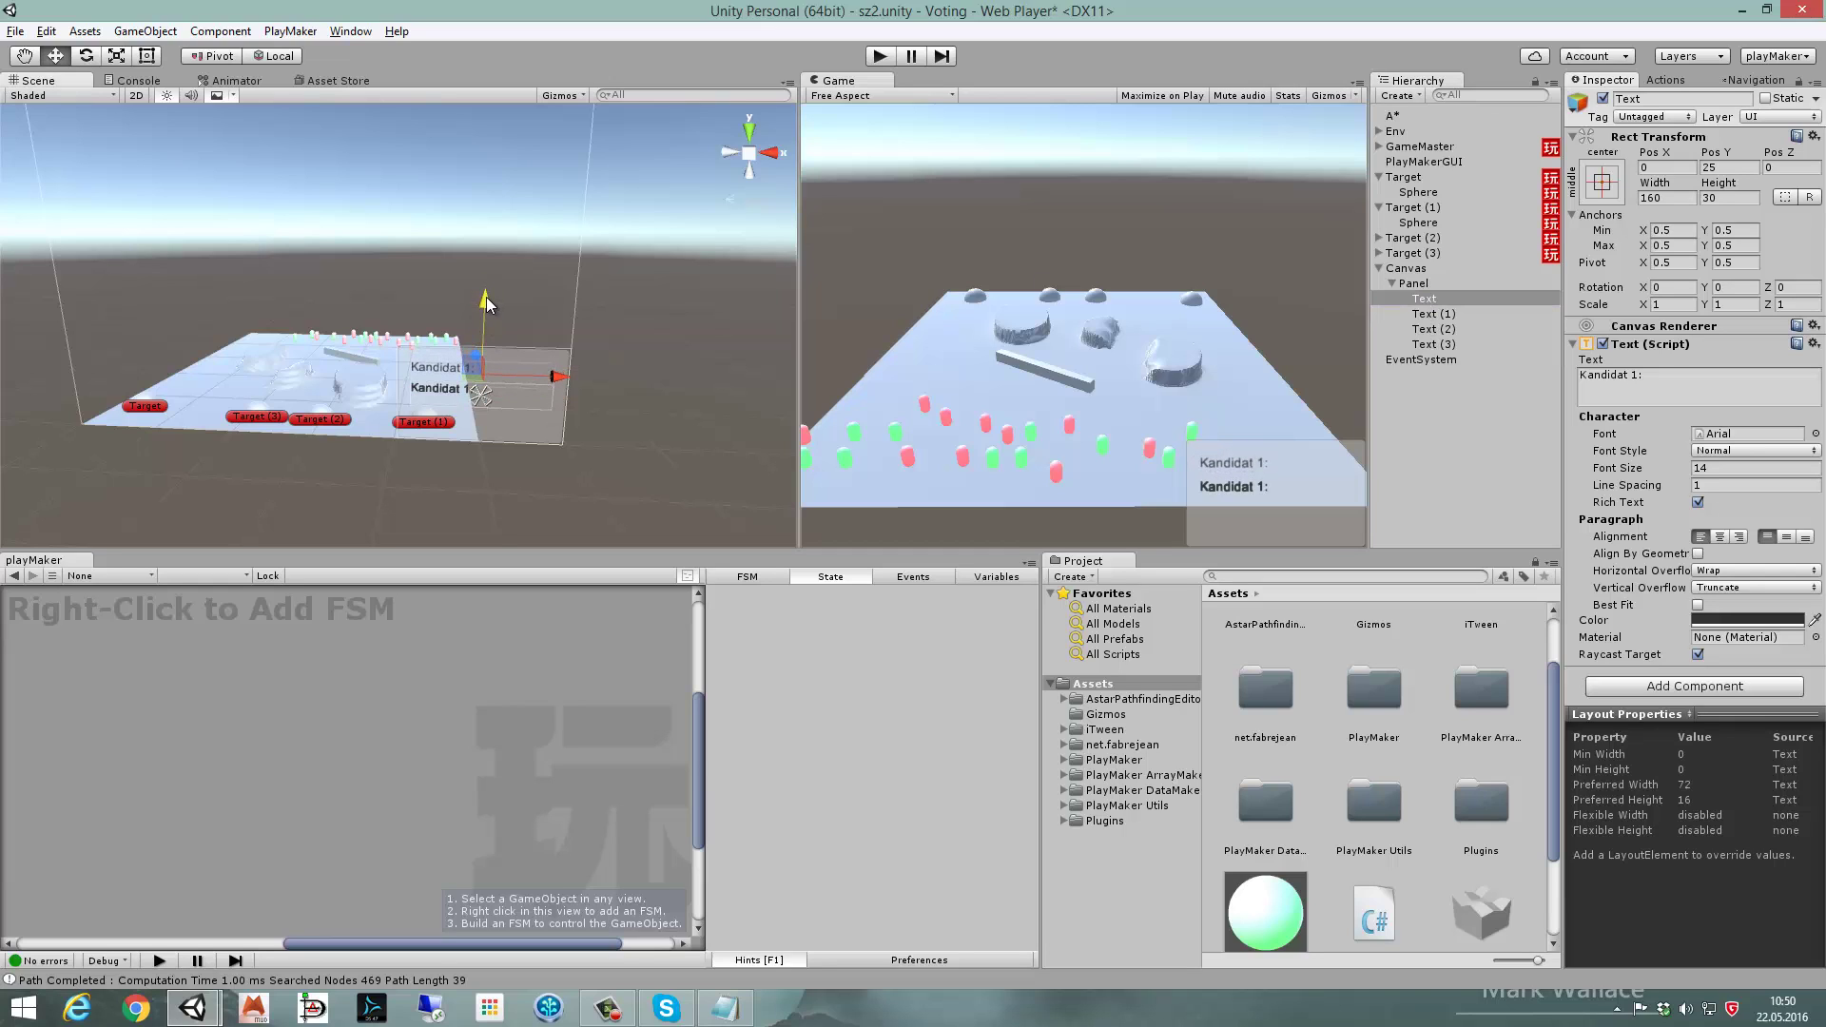
{"action": "left_click", "coordinate": [1433, 313]}
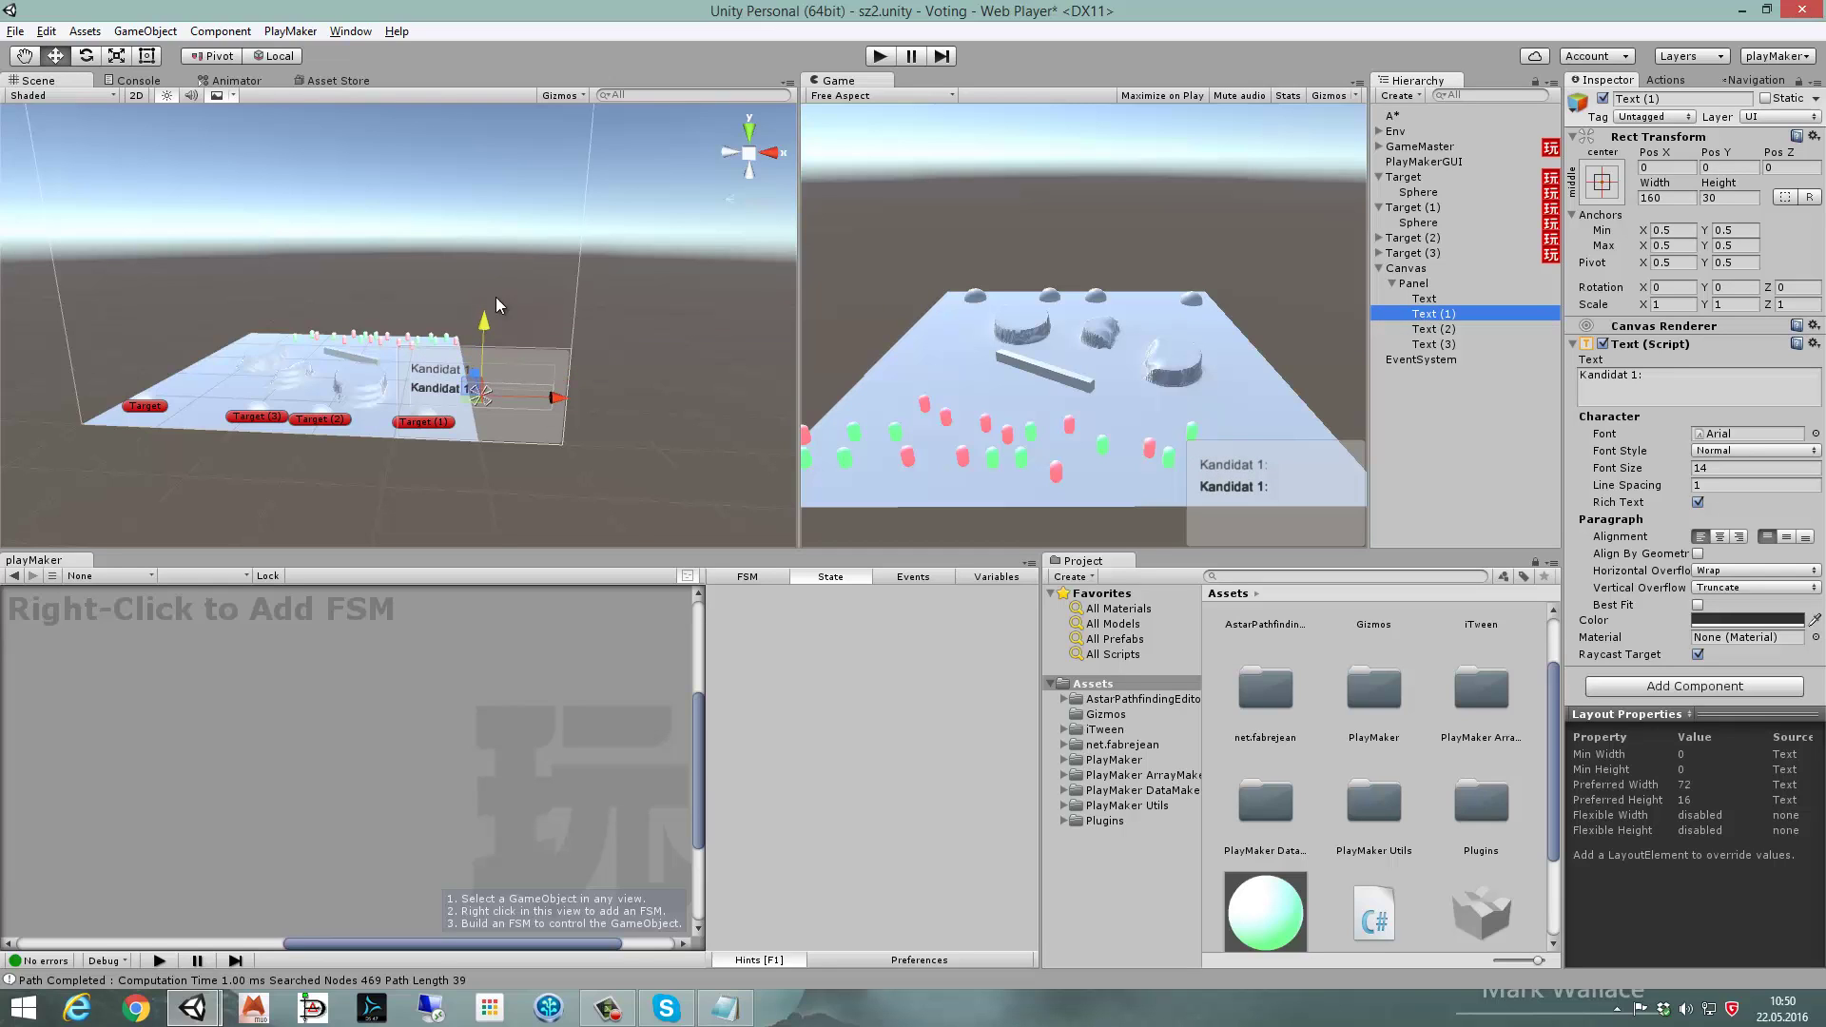
{"action": "left_click_drag", "start_coordinate": [493, 299], "coordinate": [482, 324]}
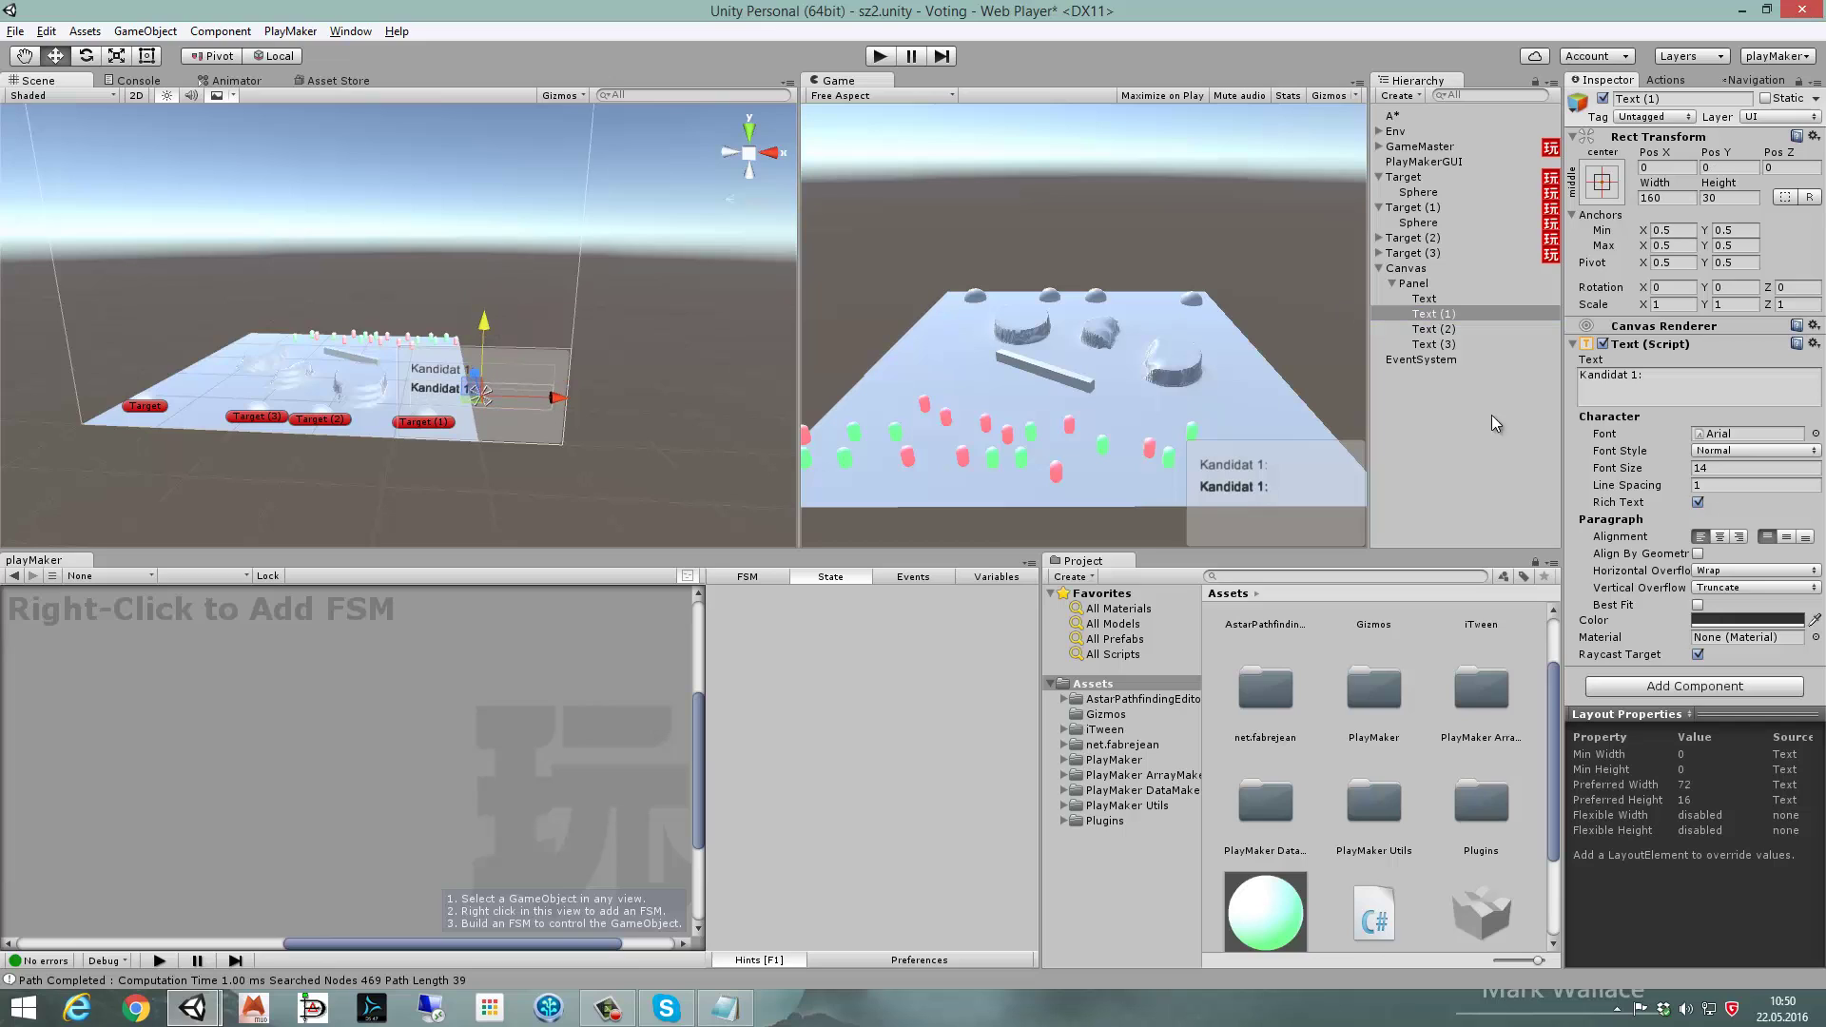
- Renumber the copies to Kandidat 2, 3 and 4, stacking the third and fourth lower
{"action": "left_click", "coordinate": [1646, 376]}
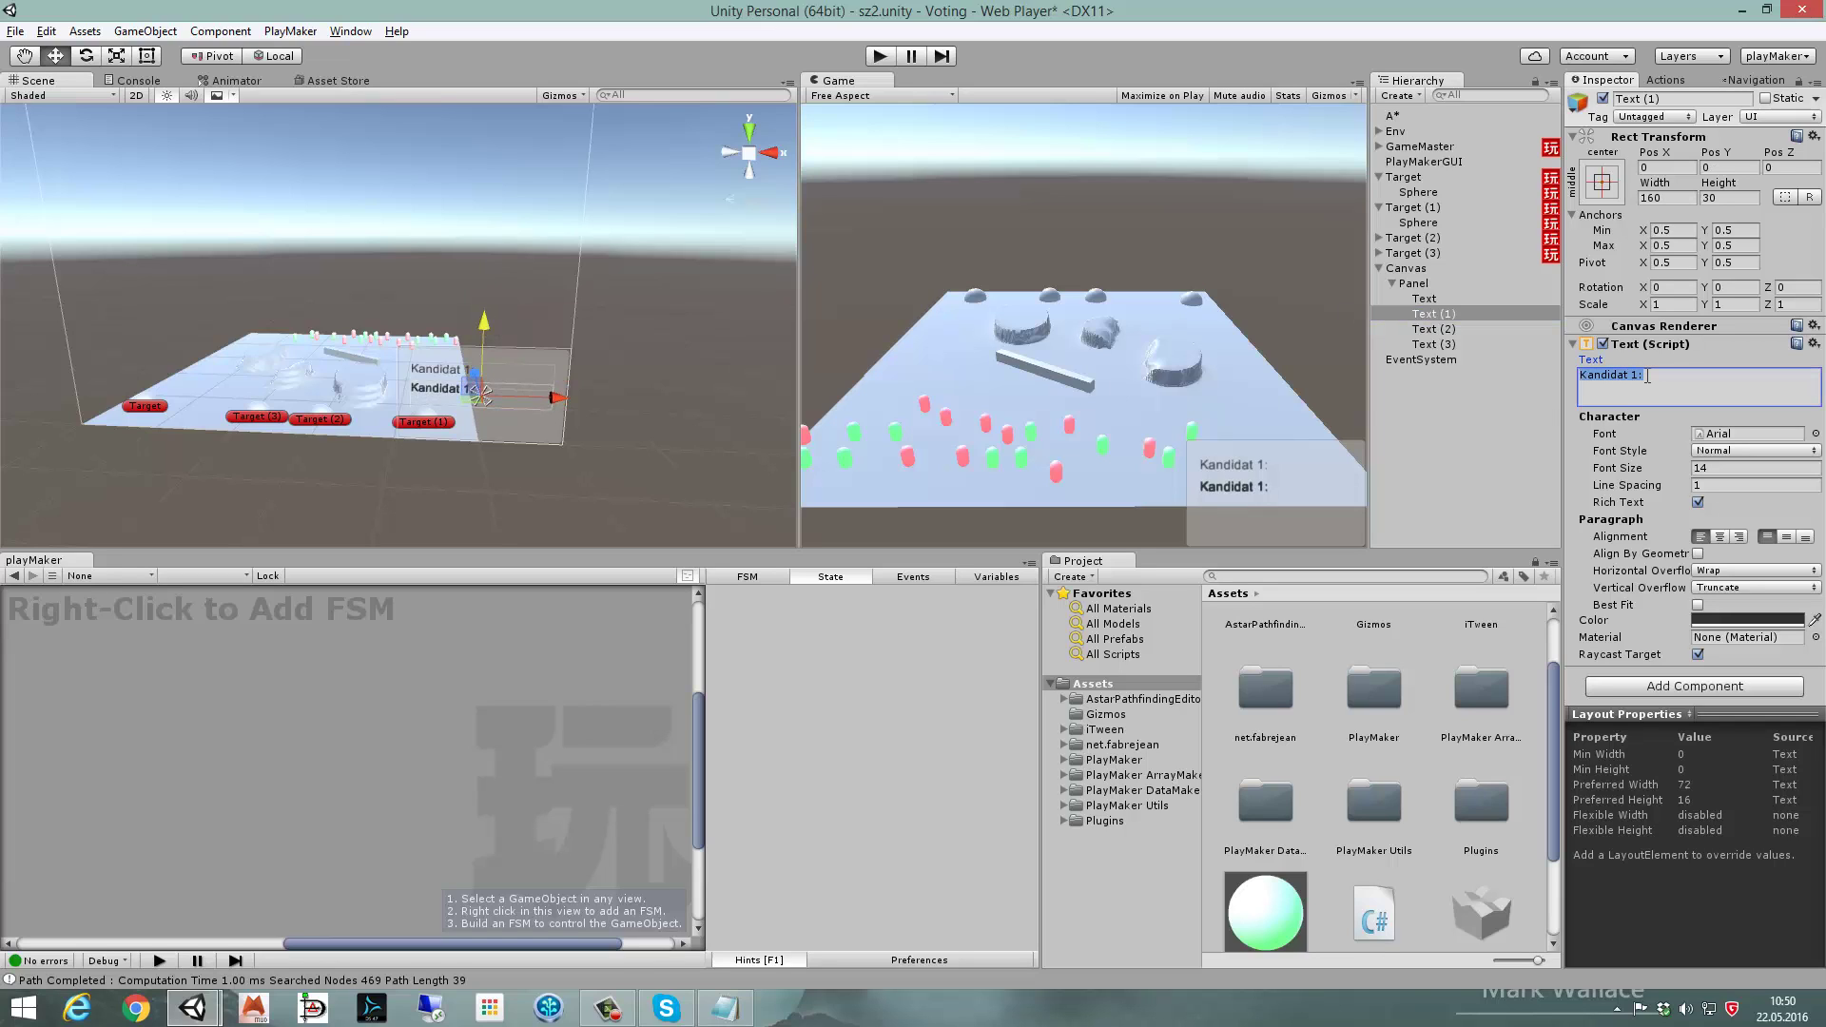
{"action": "left_click", "coordinate": [1646, 375]}
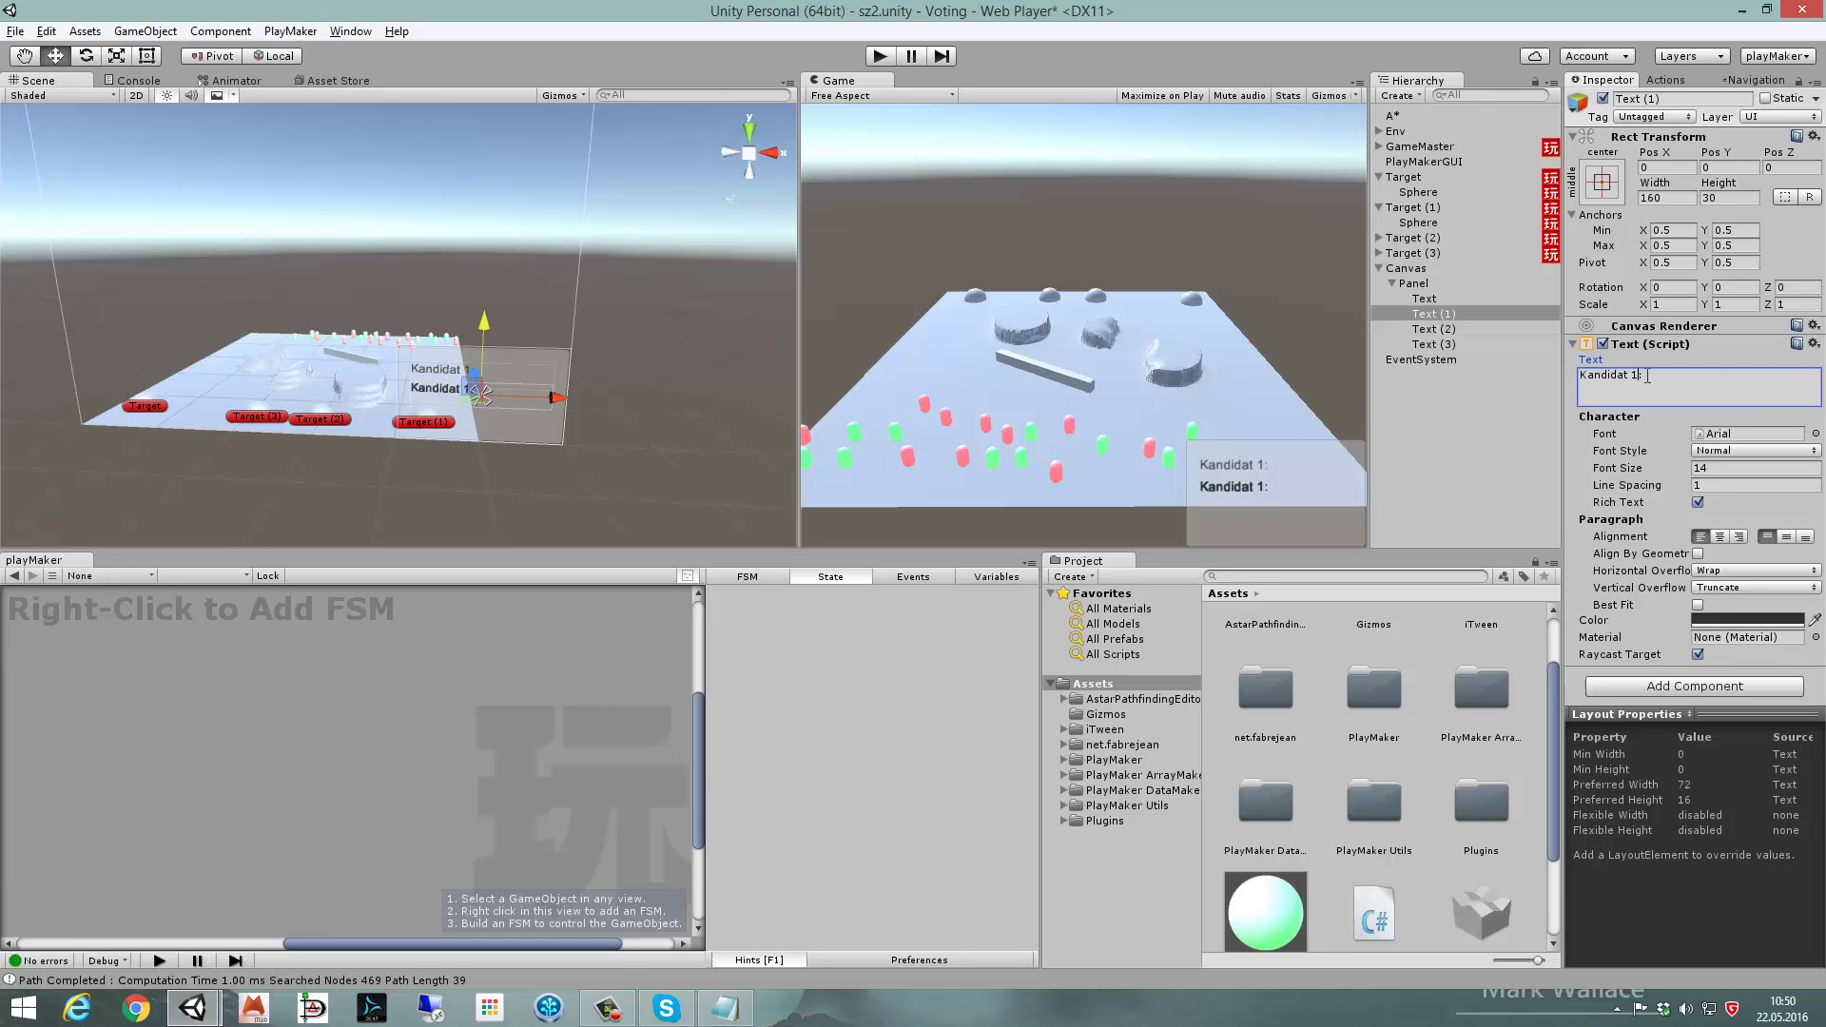
{"action": "left_click", "coordinate": [1451, 328]}
{"action": "left_click_drag", "start_coordinate": [482, 318], "coordinate": [482, 335]}
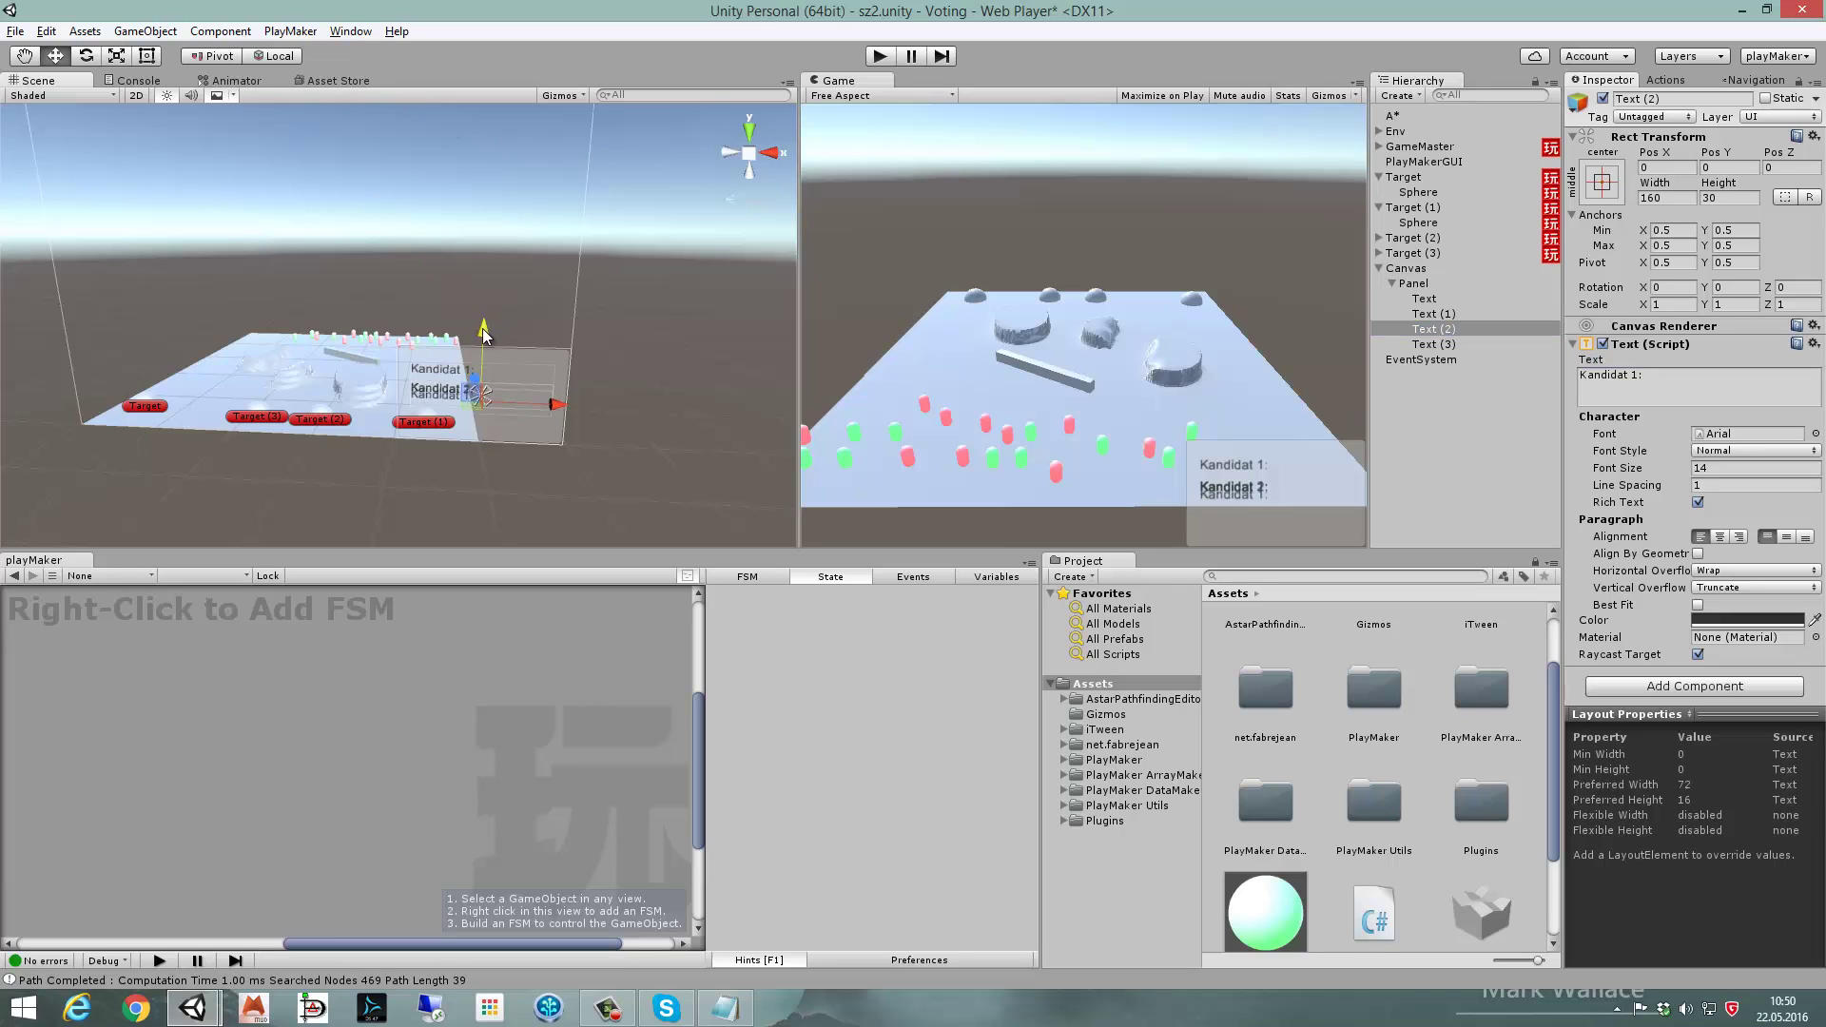
{"action": "double_click", "coordinate": [1639, 376]}
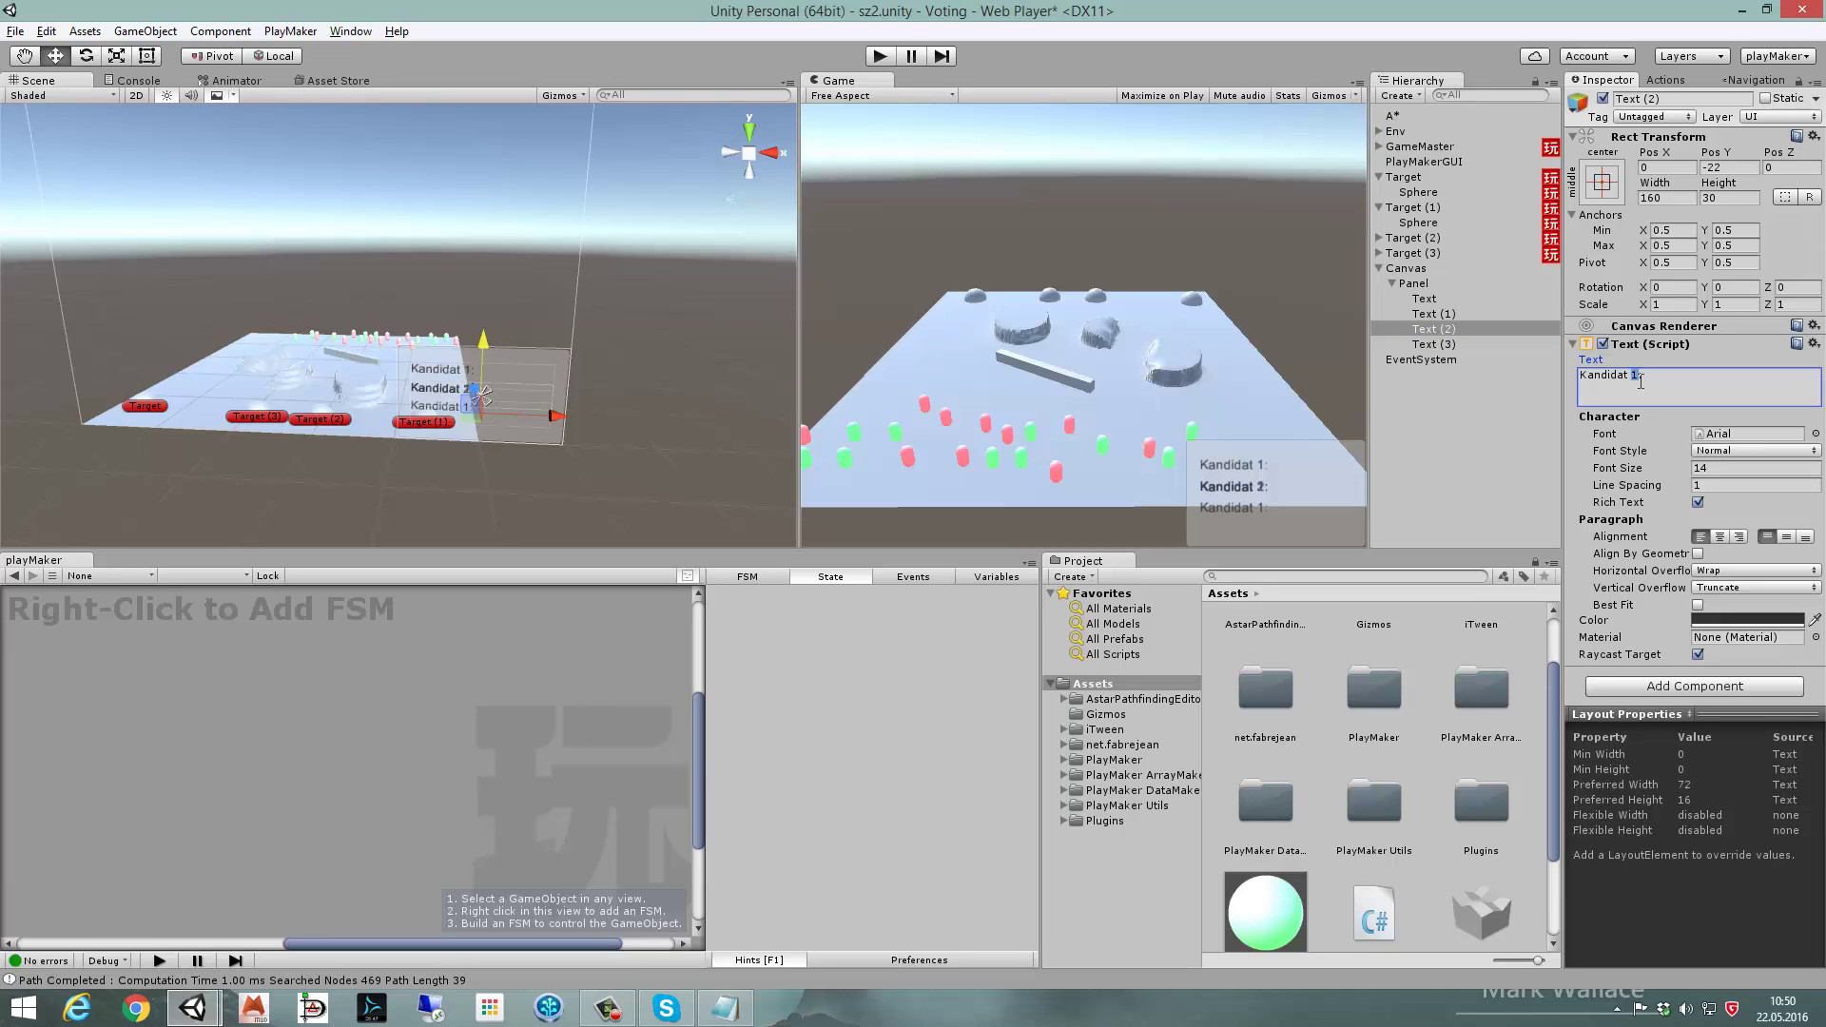
{"action": "type", "text": "3"}
{"action": "left_click", "coordinate": [1433, 343]}
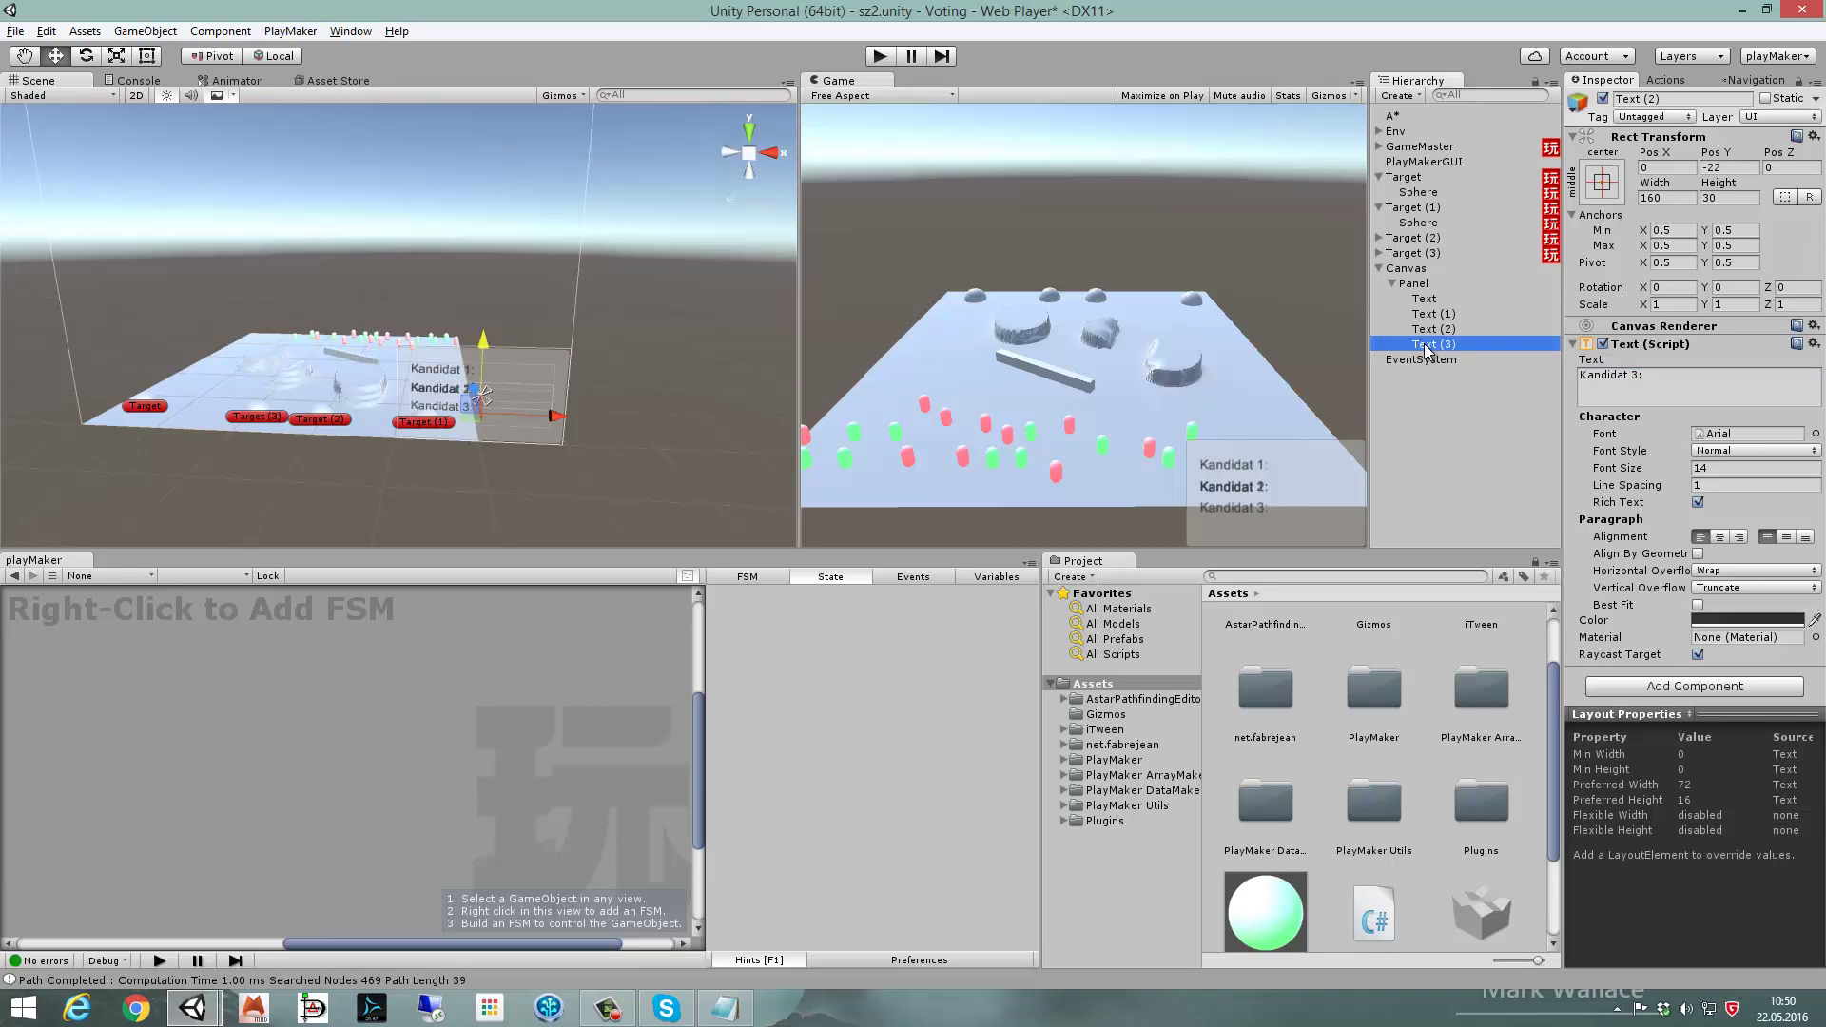
{"action": "left_click_drag", "start_coordinate": [483, 323], "coordinate": [472, 358]}
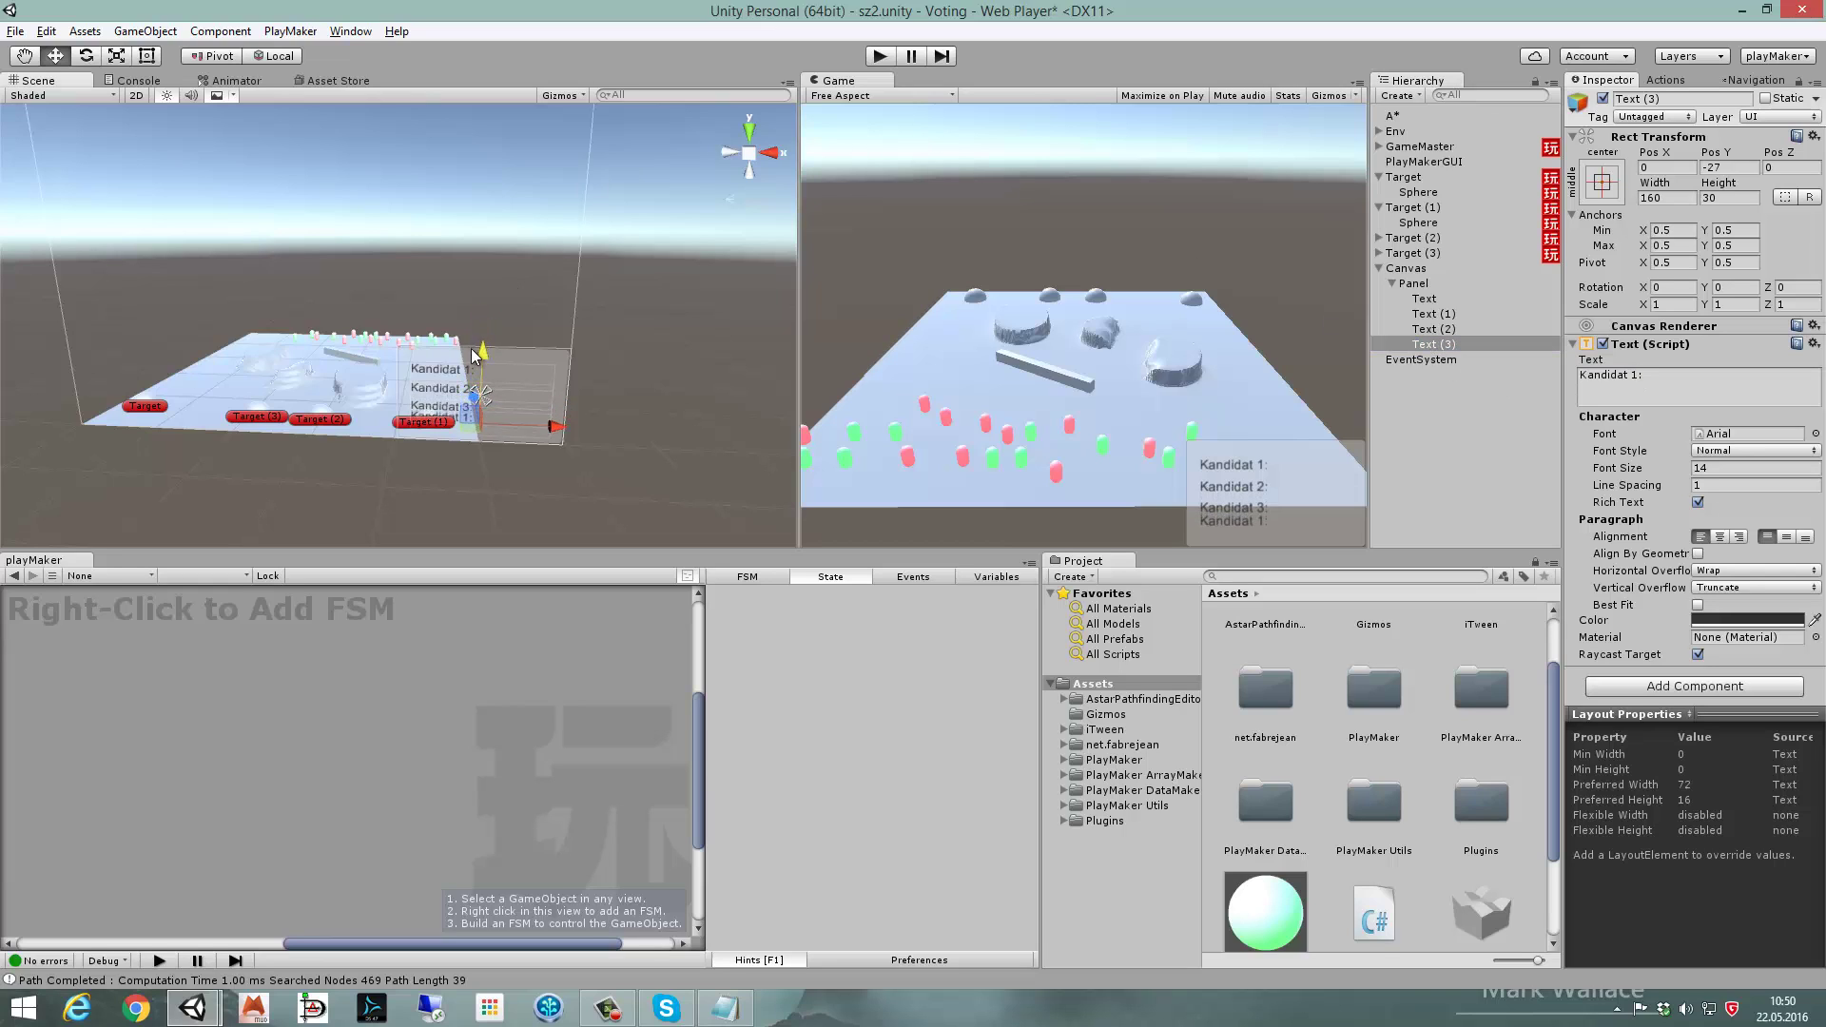
{"action": "left_click", "coordinate": [1637, 381]}
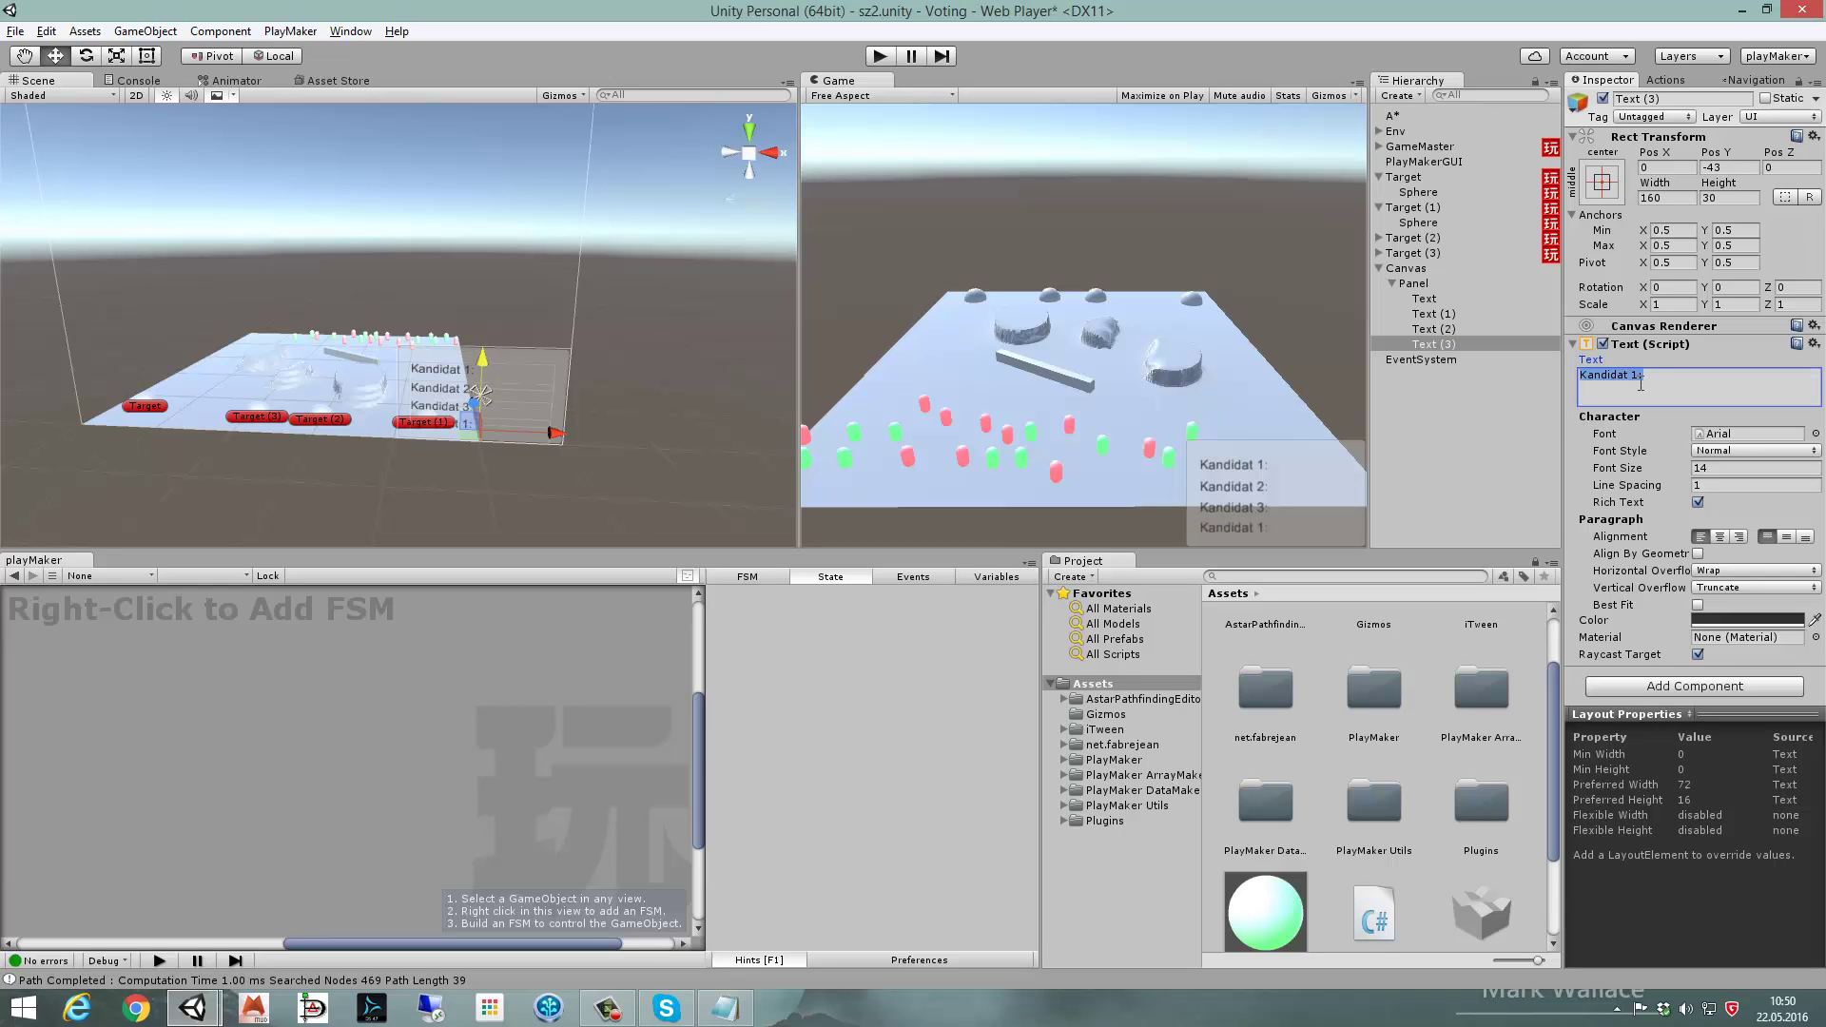
{"action": "left_click", "coordinate": [1637, 379]}
{"action": "type", "text": "4"}
- Shift all four Kandidat labels together slightly down and left
{"action": "left_click", "coordinate": [1424, 298]}
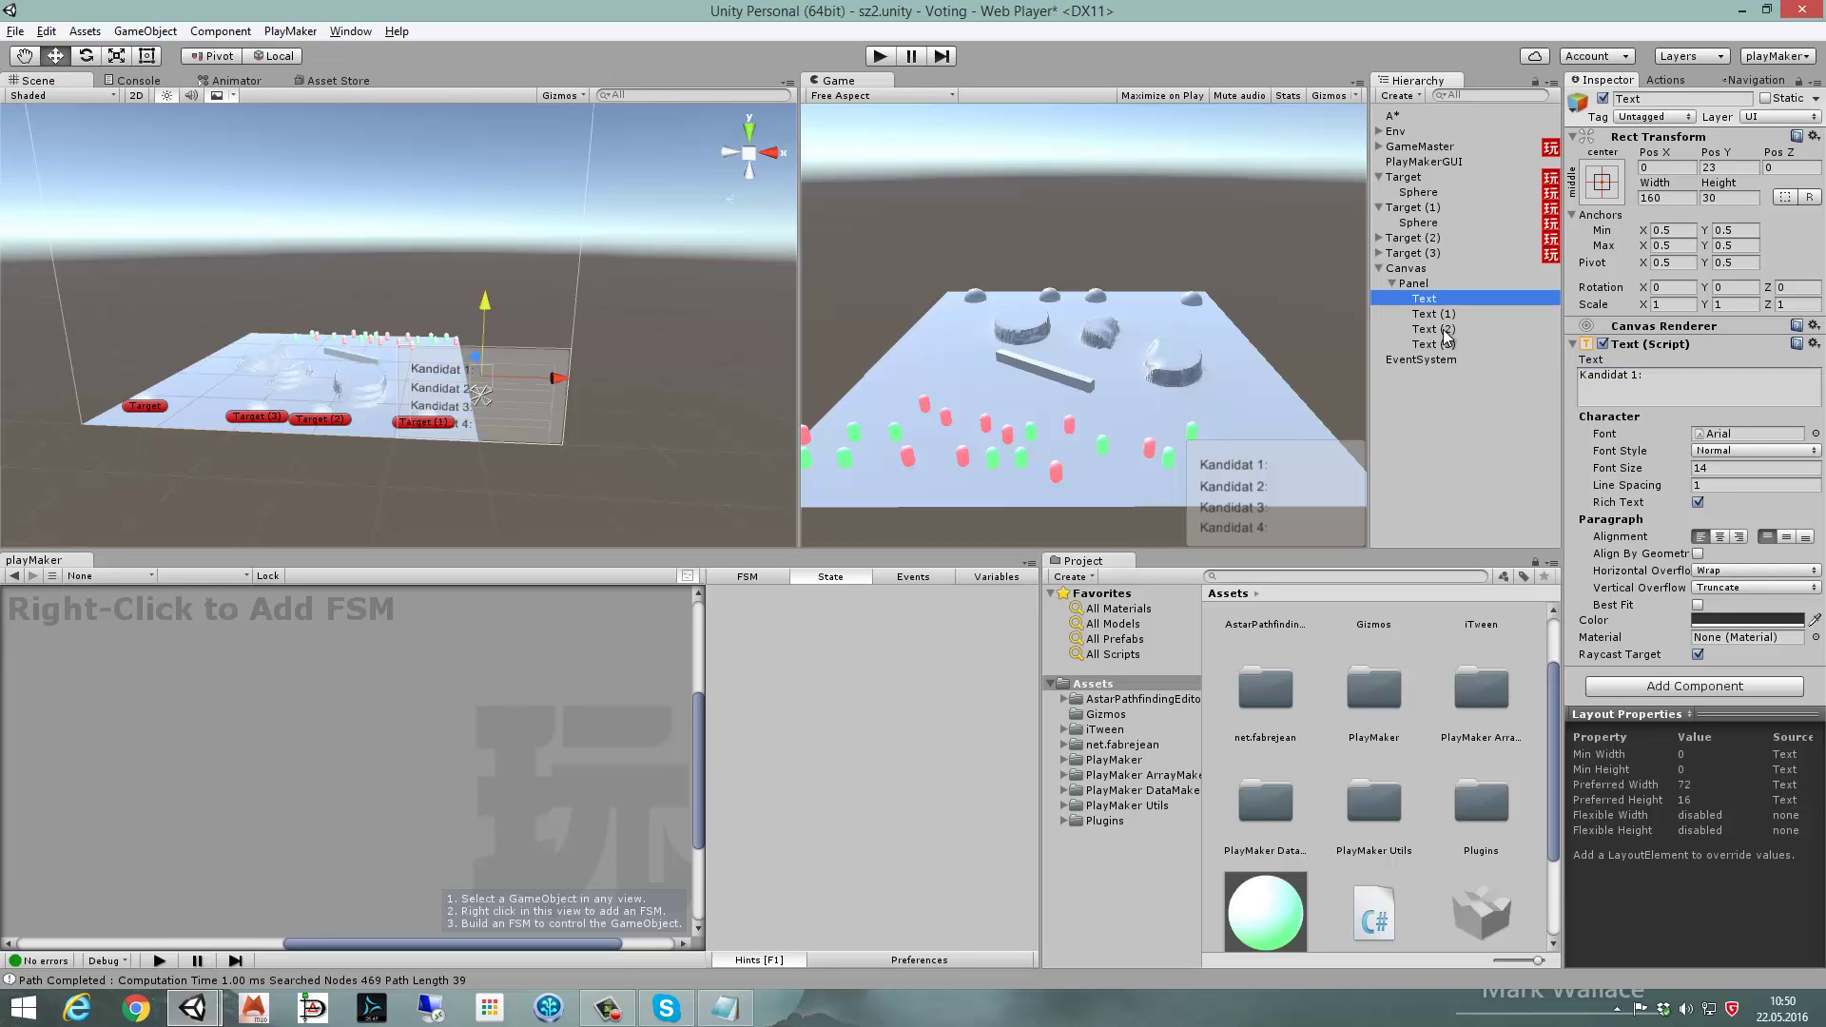
{"action": "left_click", "coordinate": [1433, 343], "text": "shift"}
{"action": "left_click_drag", "start_coordinate": [486, 310], "coordinate": [487, 318]}
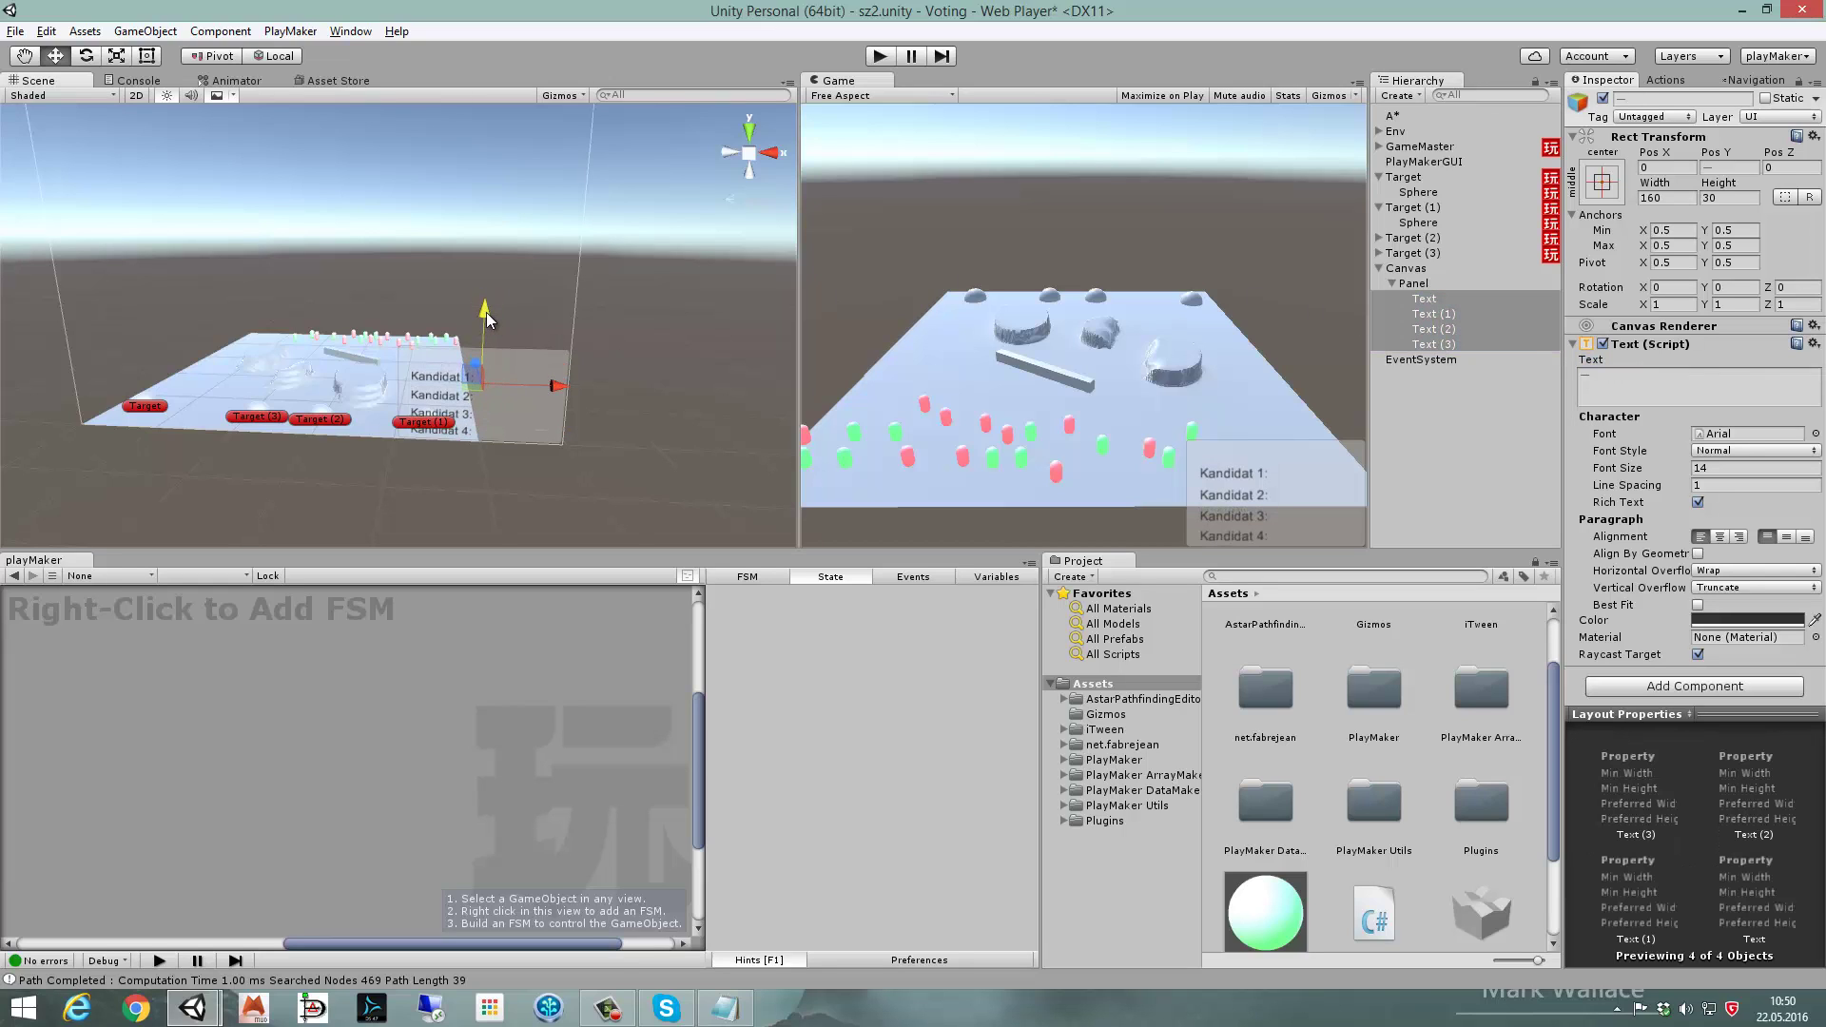
{"action": "left_click_drag", "start_coordinate": [560, 387], "coordinate": [553, 387]}
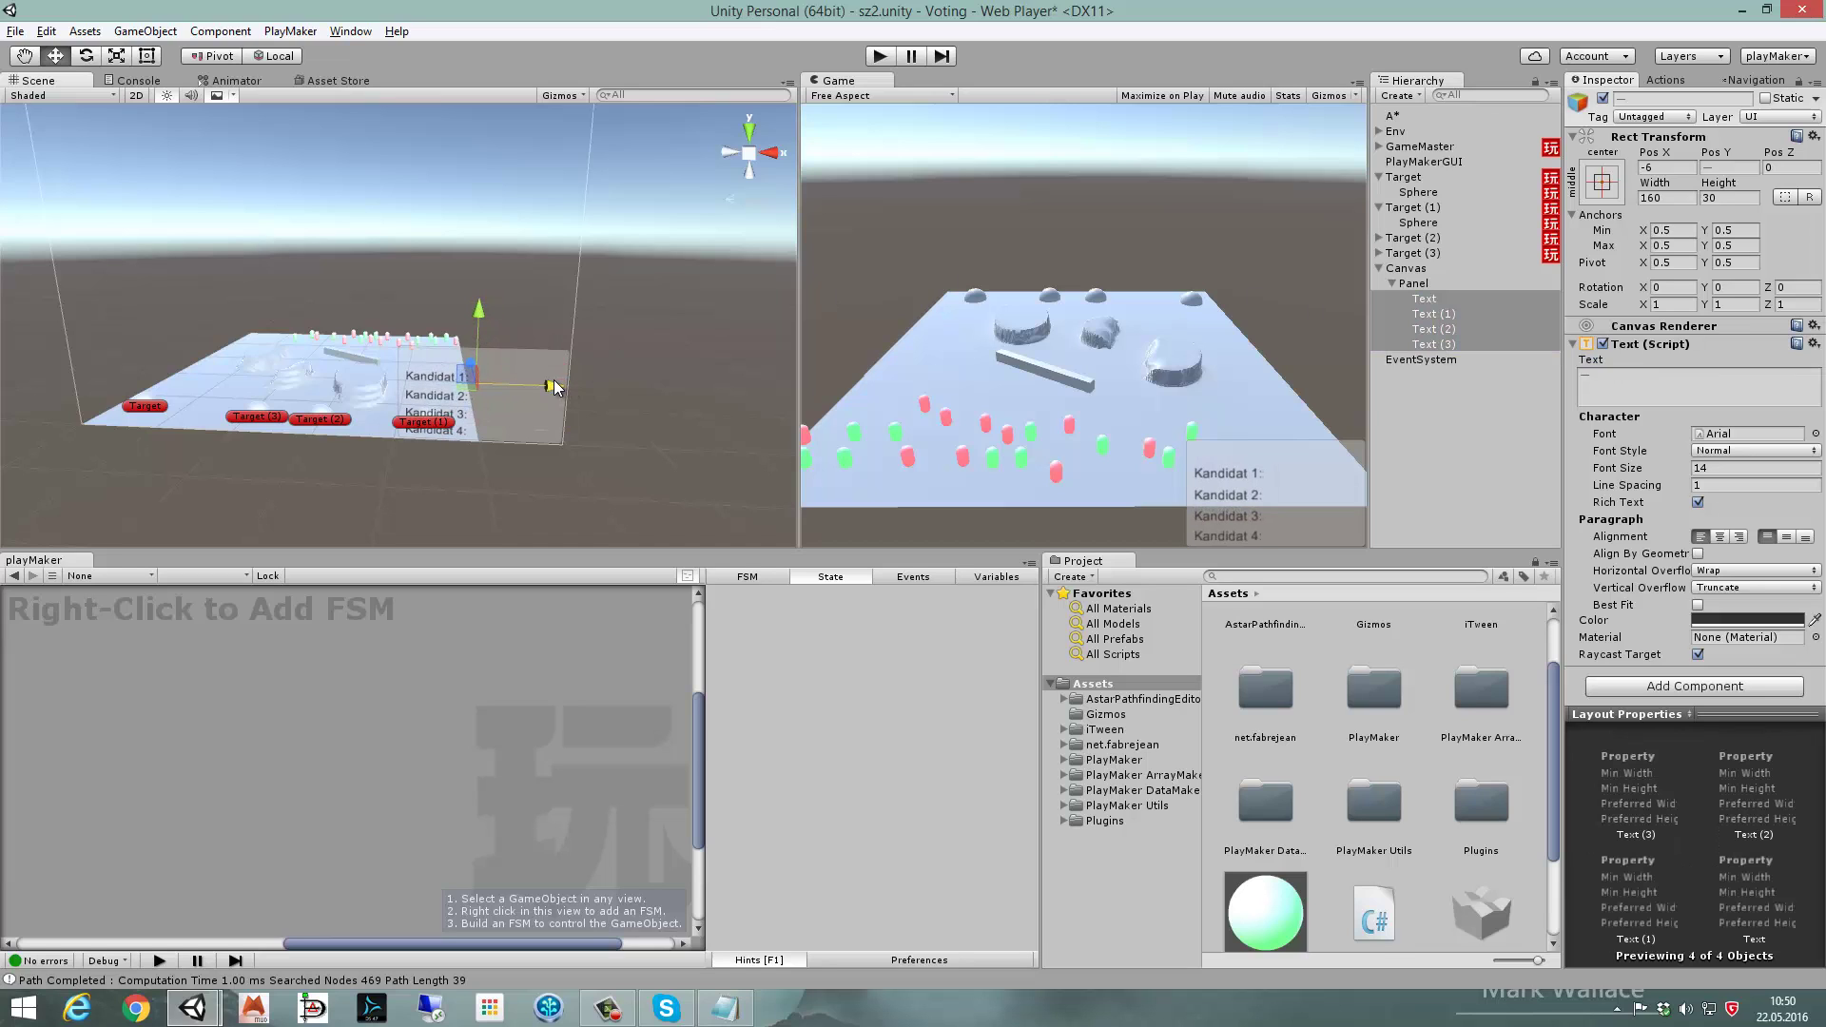
- Rename the label objects to kandidat, kandidat (1), kandidat (2) and so on
{"action": "left_click", "coordinate": [1499, 425]}
{"action": "left_click", "coordinate": [1436, 296]}
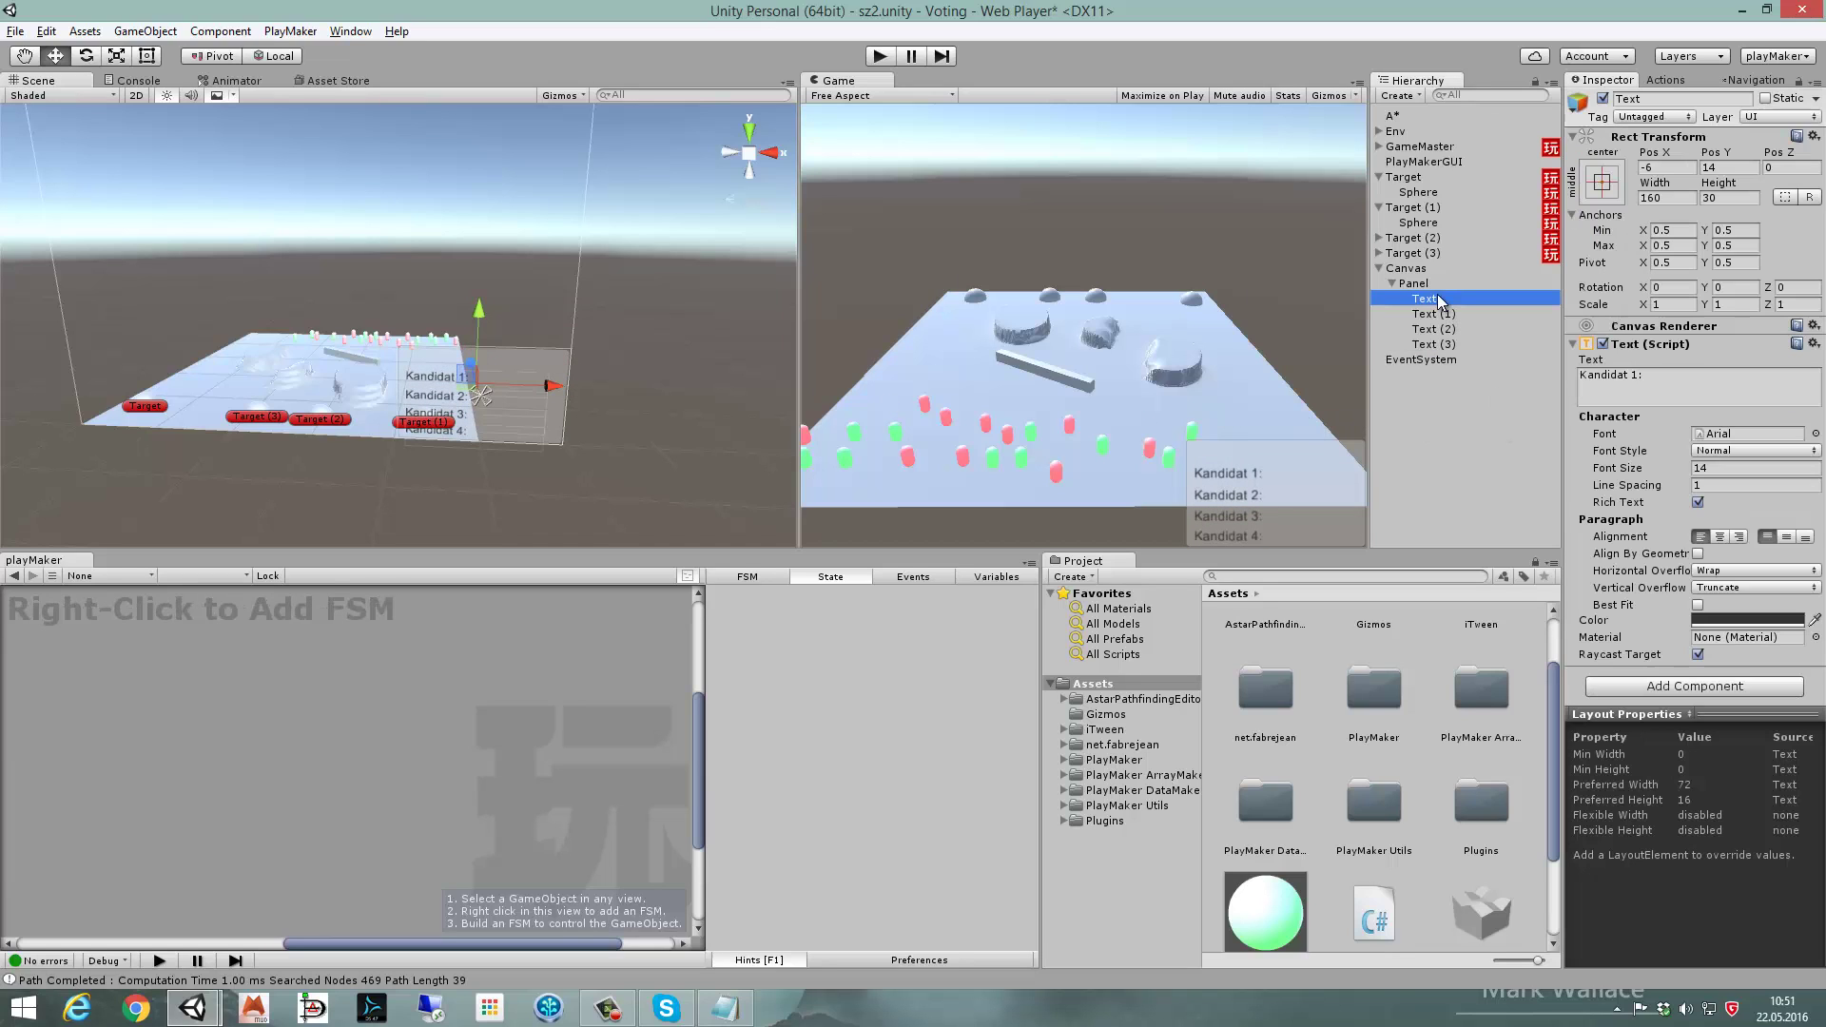
{"action": "left_click", "coordinate": [1457, 297]}
{"action": "type", "text": "kan"}
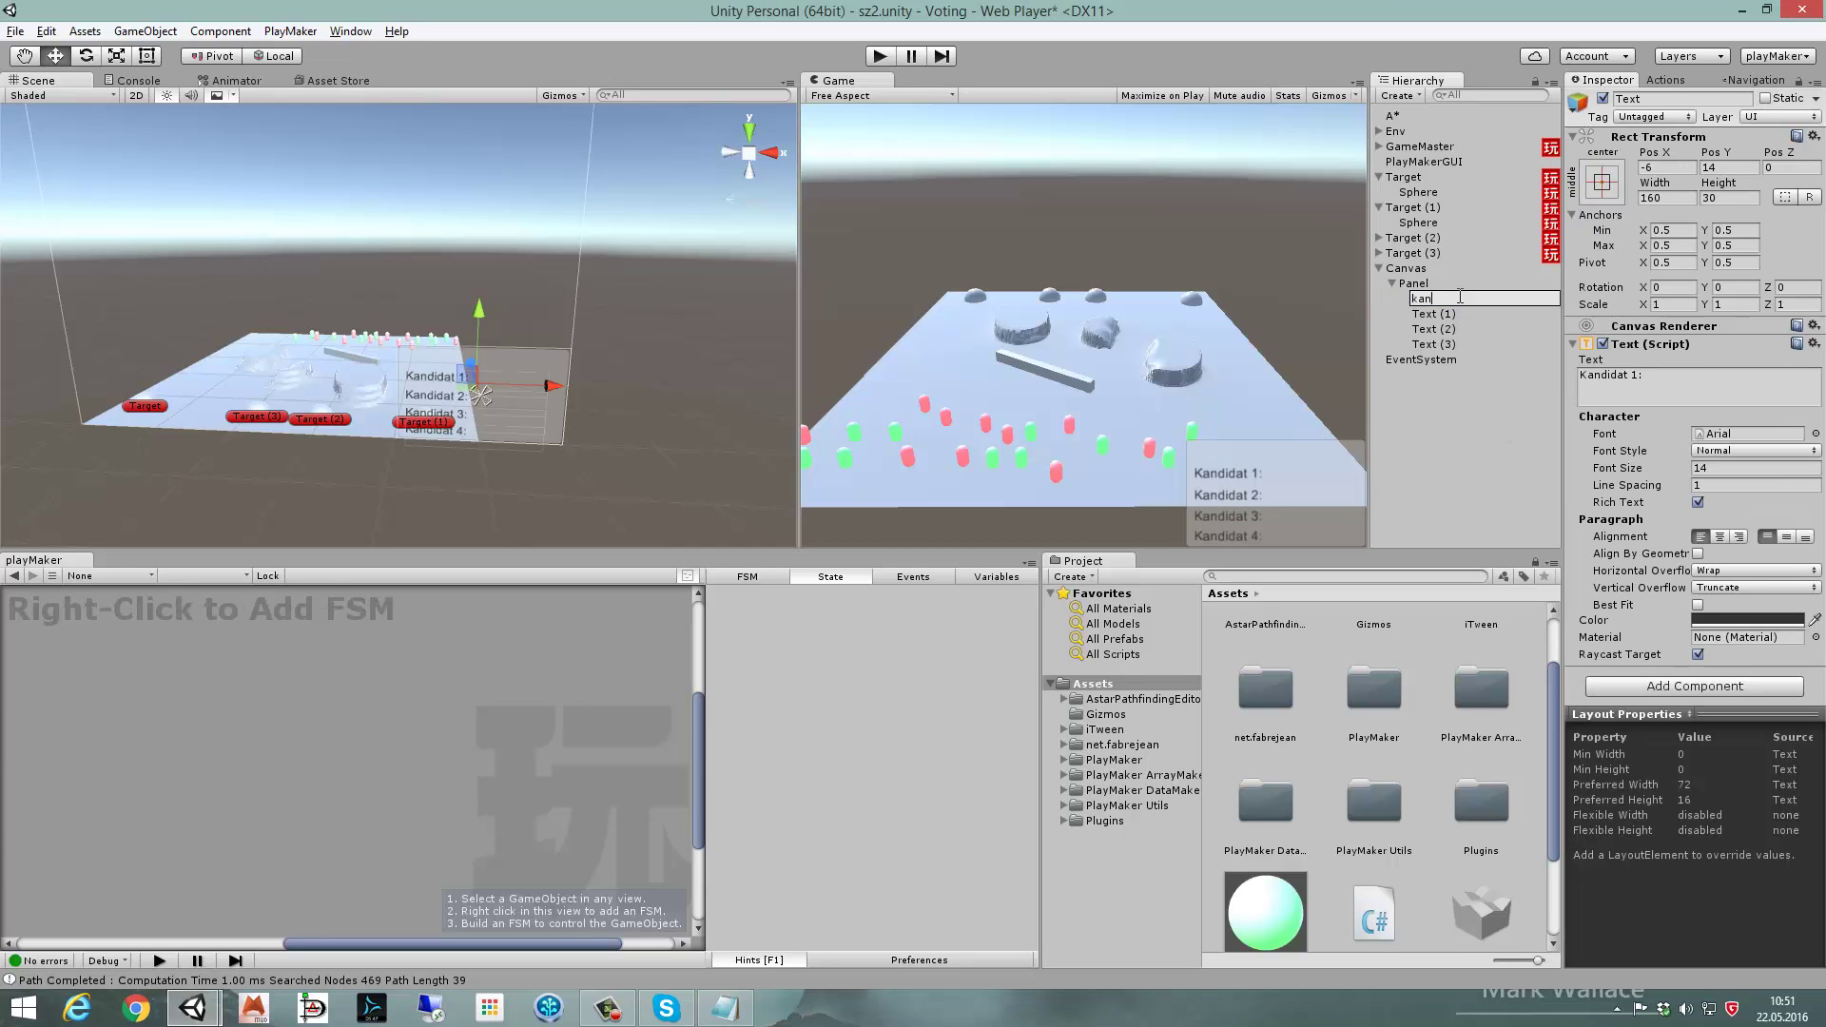
{"action": "type", "text": "didat"}
{"action": "key", "text": "Return"}
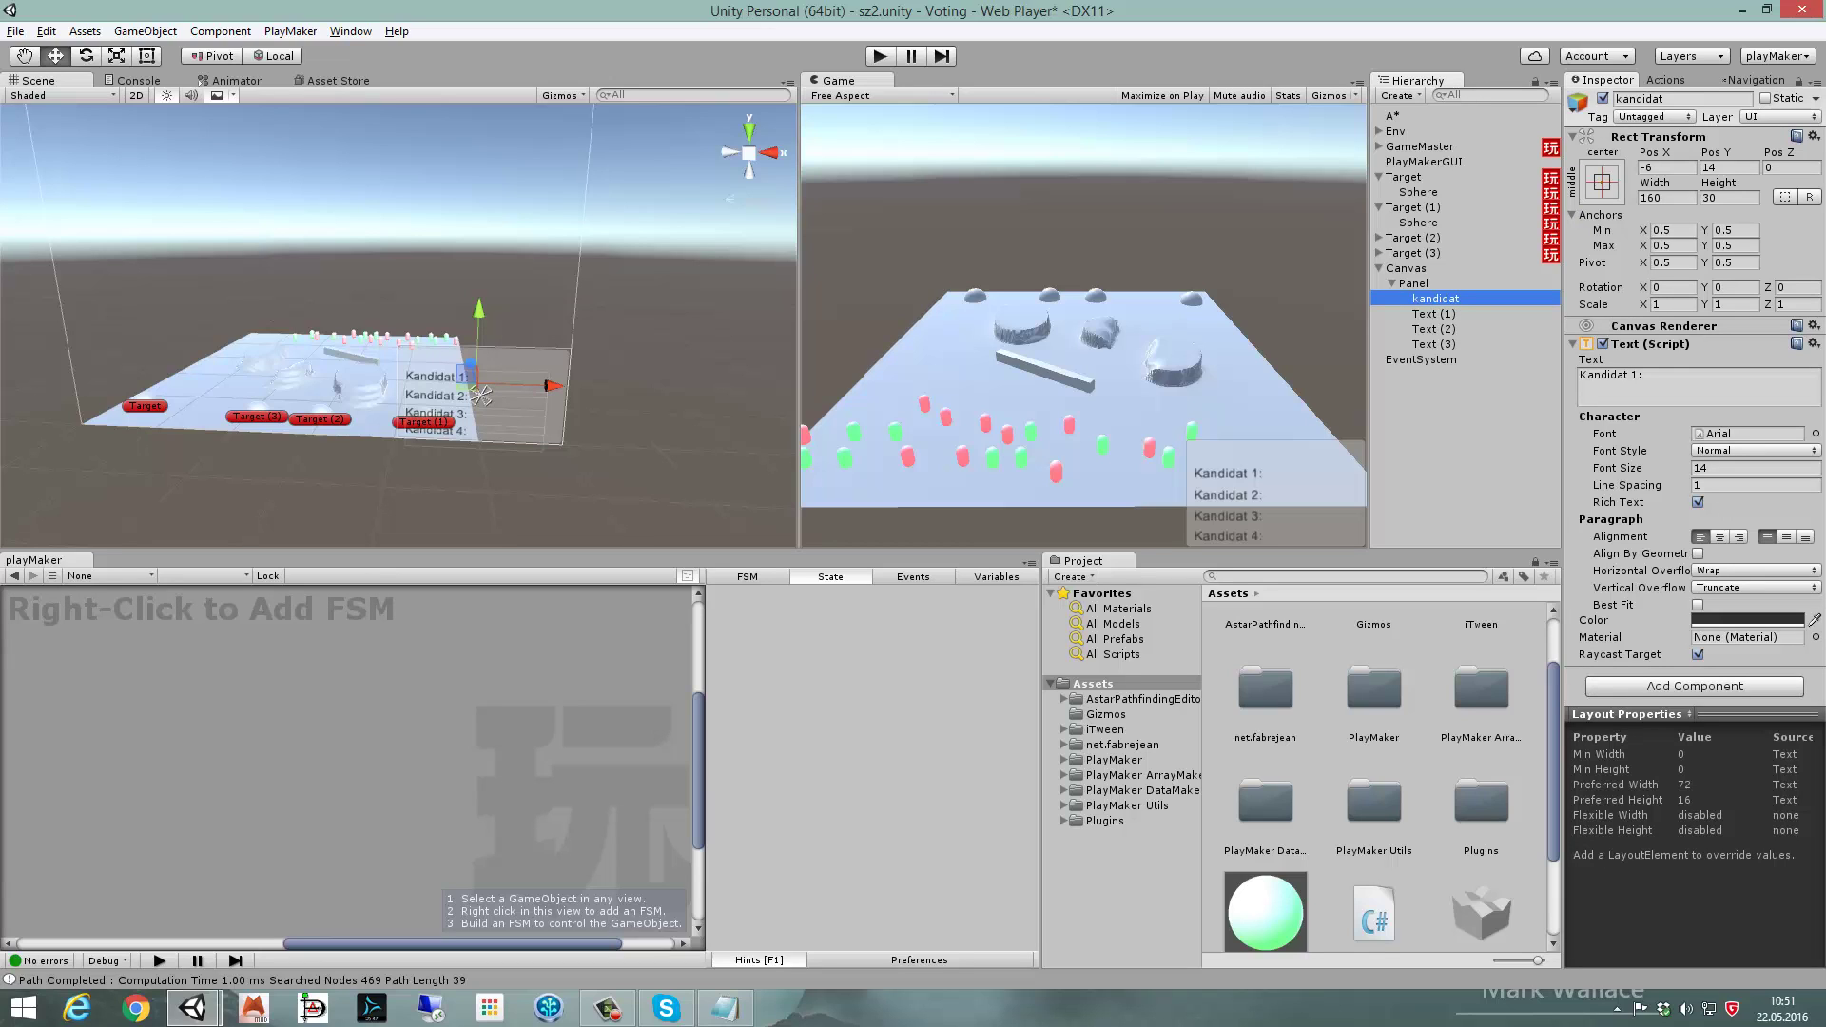
{"action": "left_click", "coordinate": [1426, 313]}
{"action": "left_click", "coordinate": [1426, 312]}
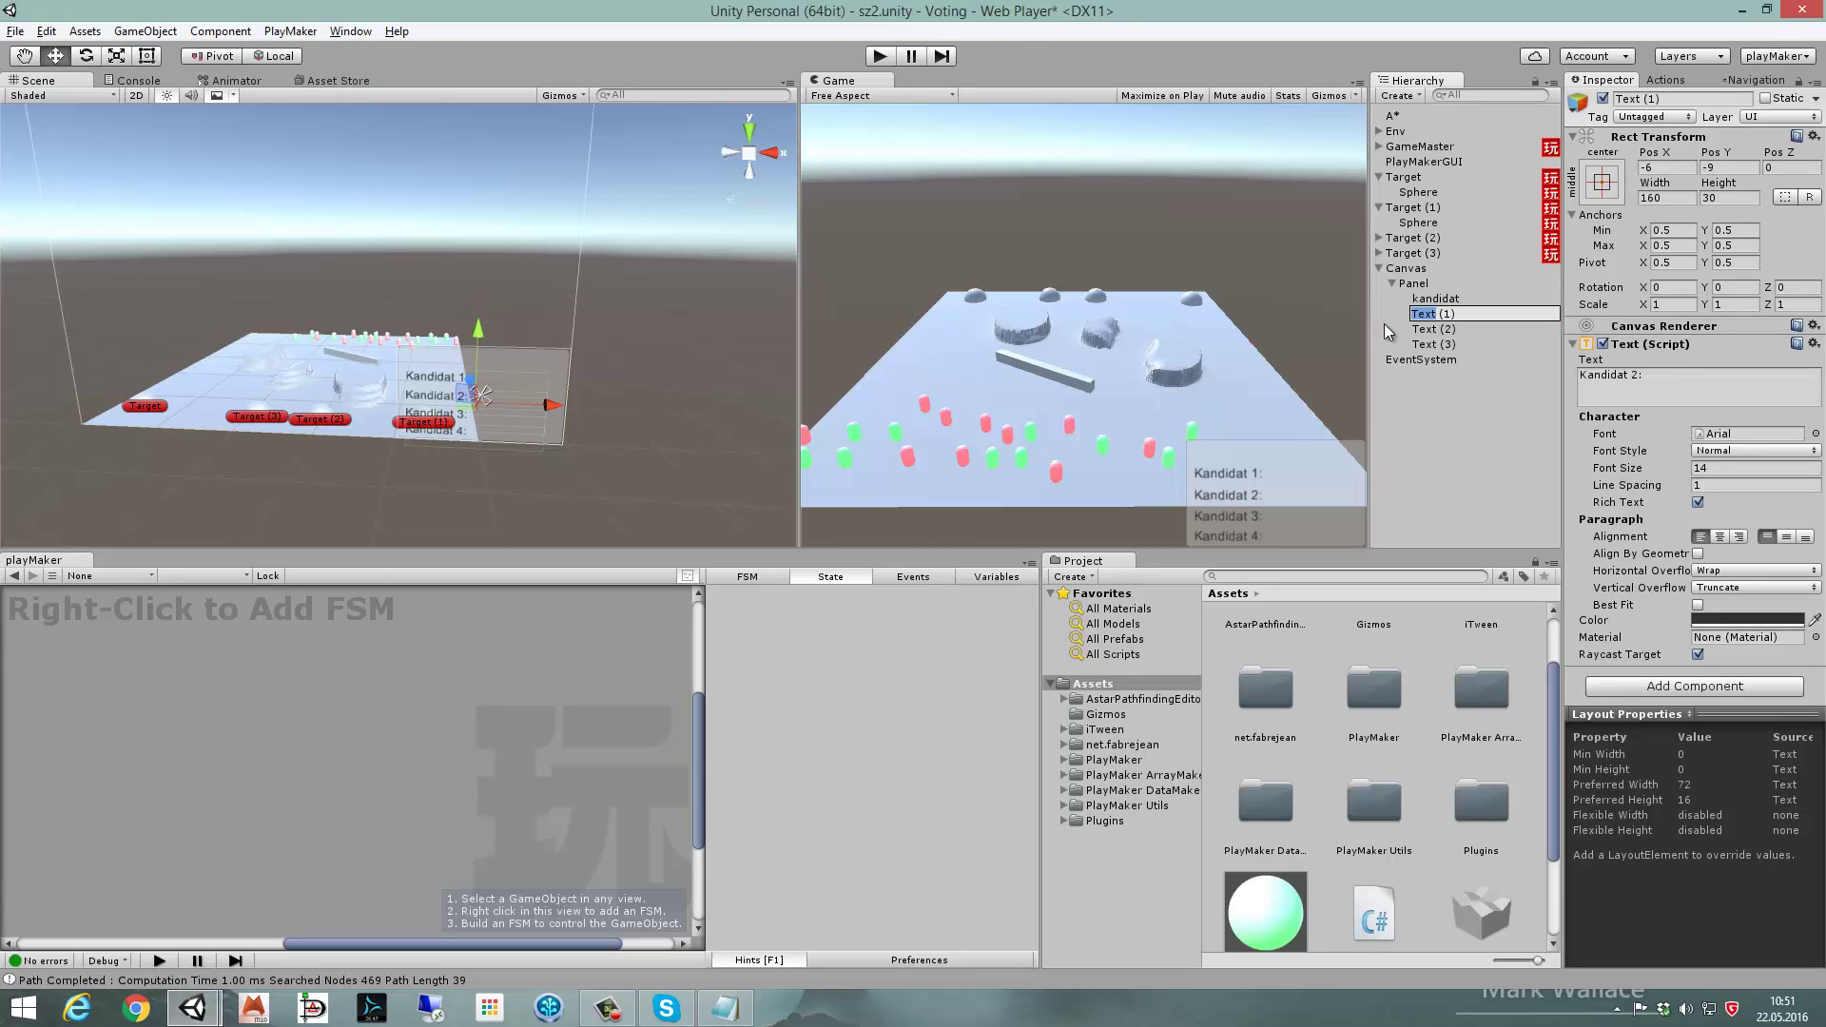
{"action": "type", "text": "kandidat"}
{"action": "left_click", "coordinate": [1384, 328]}
{"action": "left_click", "coordinate": [1384, 328]}
{"action": "type", "text": "kandidat"}
{"action": "left_click", "coordinate": [1384, 344]}
{"action": "left_click", "coordinate": [1385, 344]}
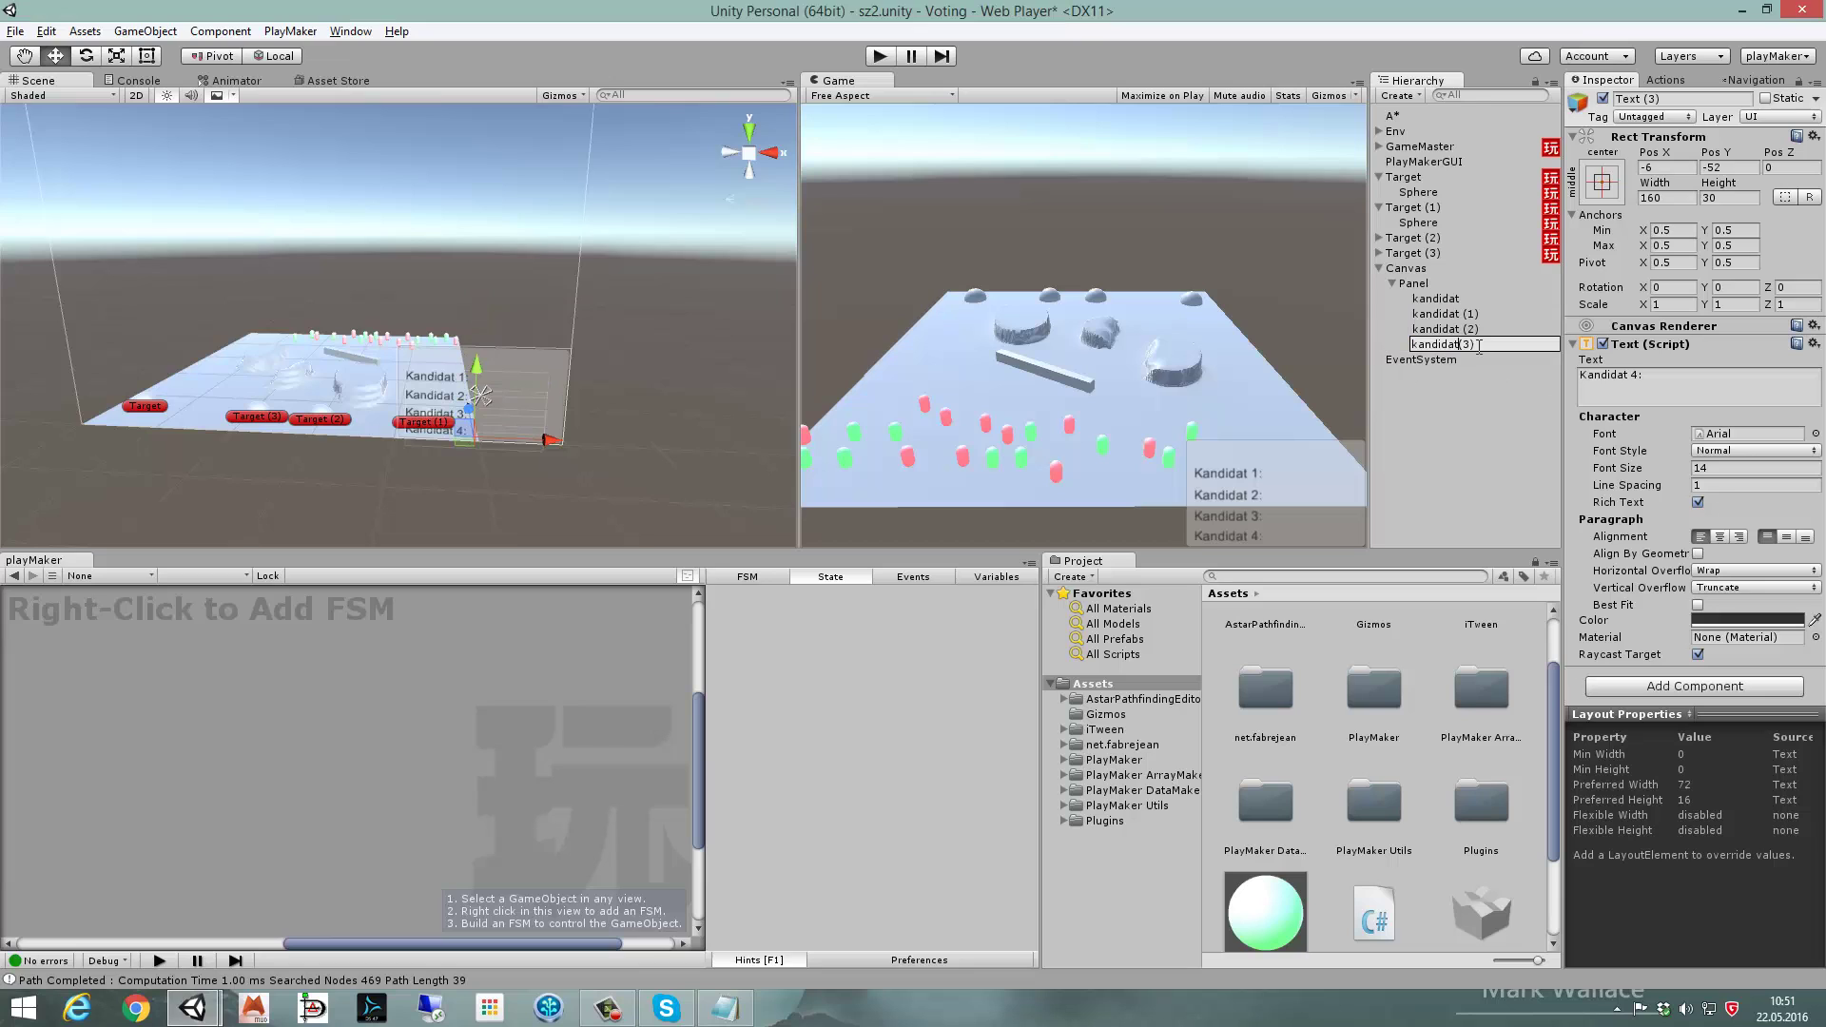
- Add a value Text child under kandidat, duplicate it and nest the copies under the other labels
{"action": "left_click", "coordinate": [1438, 300]}
{"action": "right_click", "coordinate": [1438, 306]}
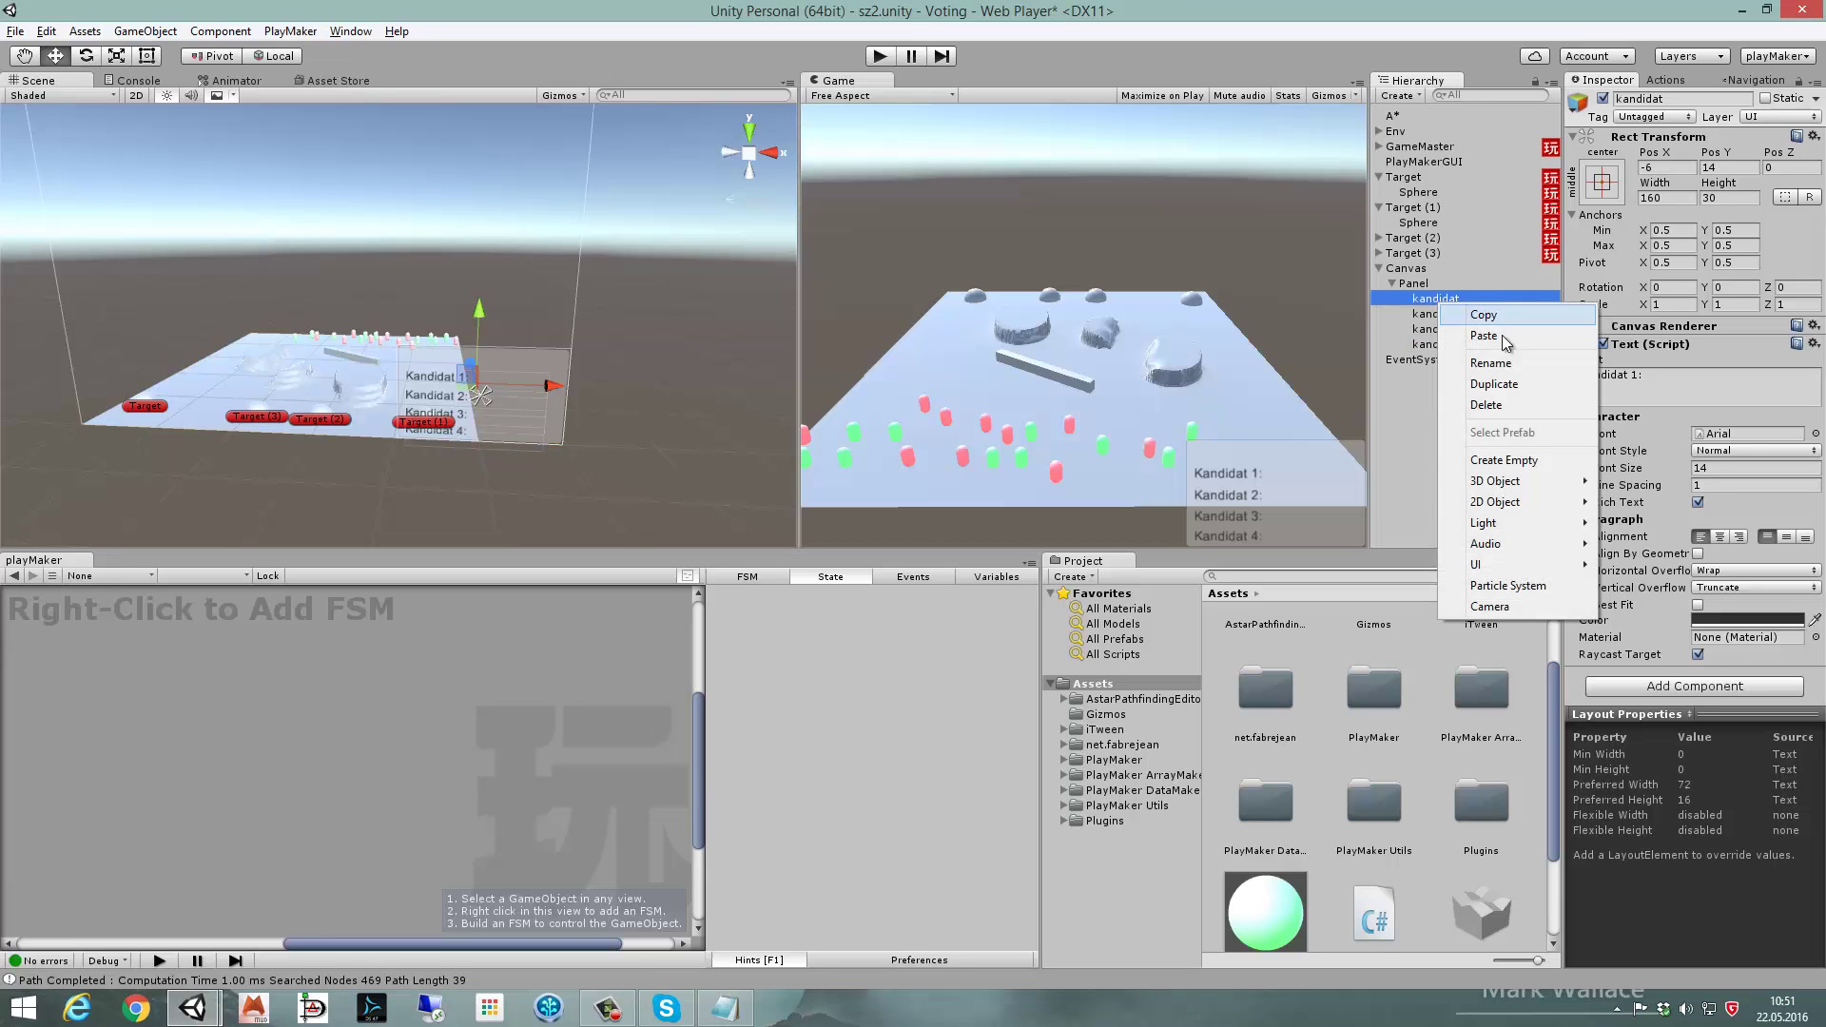
{"action": "mouse_move", "coordinate": [1522, 567]}
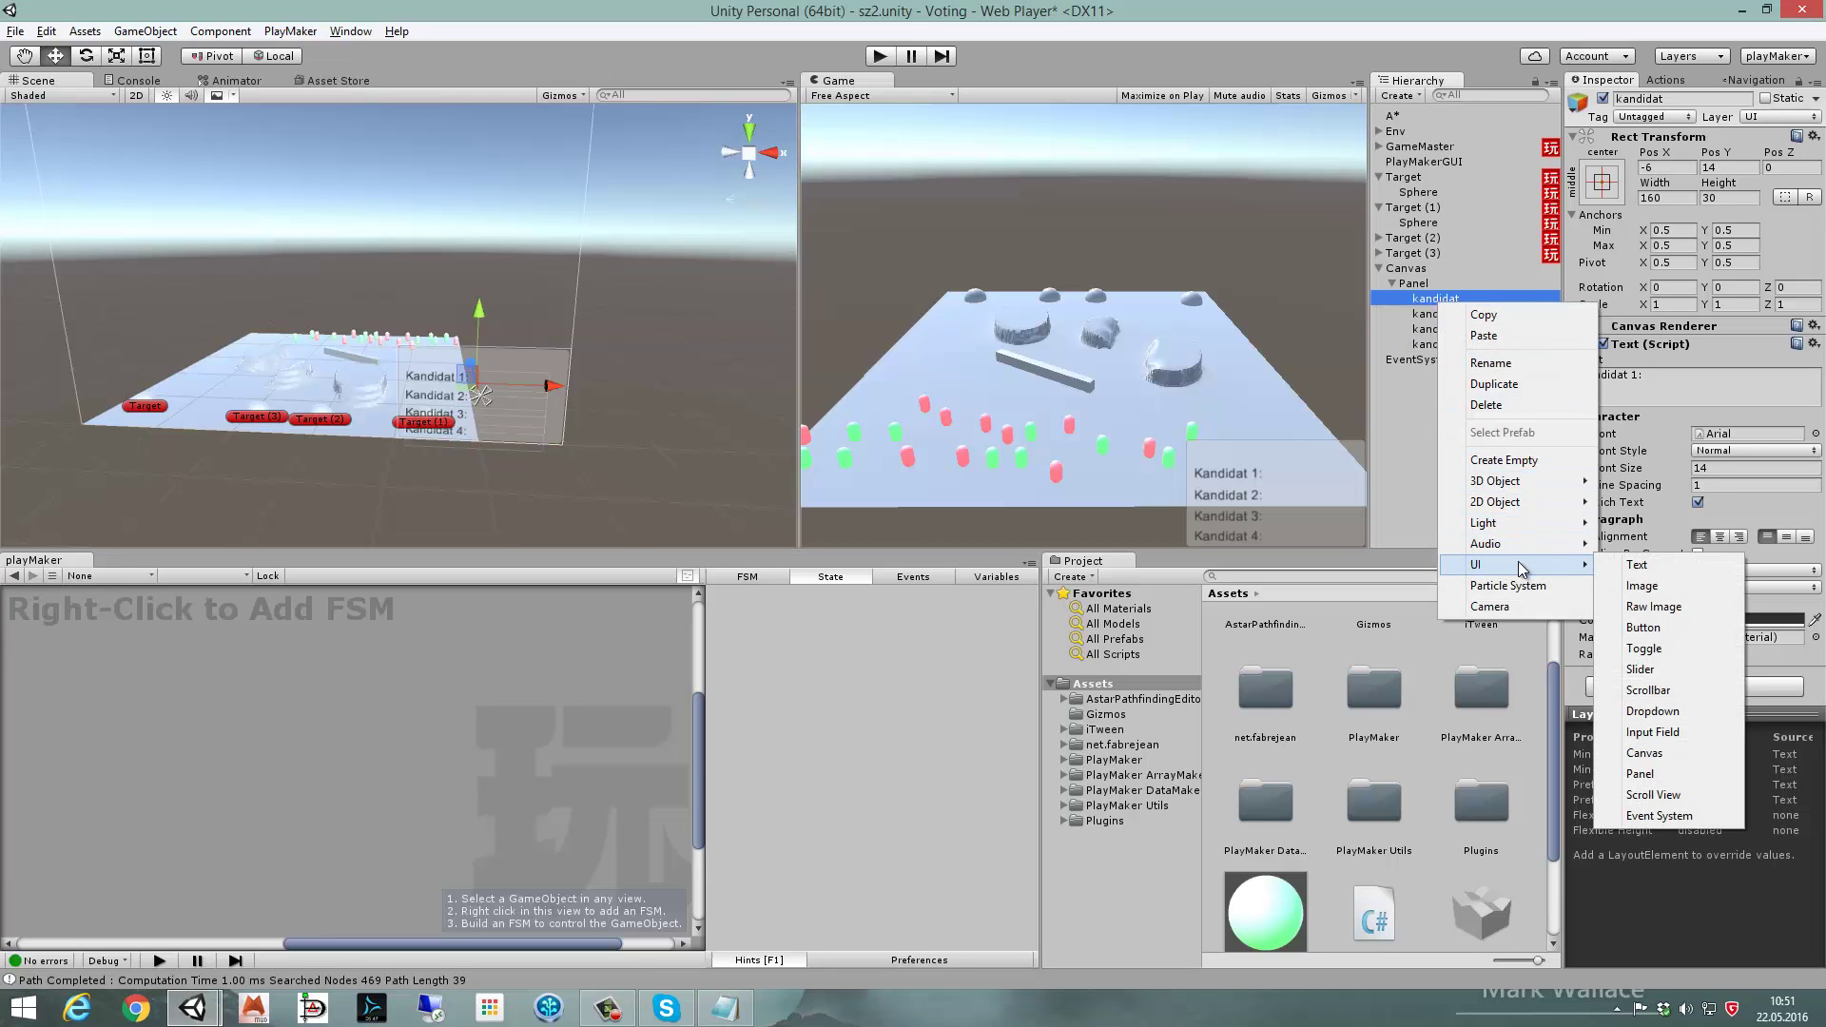
{"action": "left_click", "coordinate": [1640, 569]}
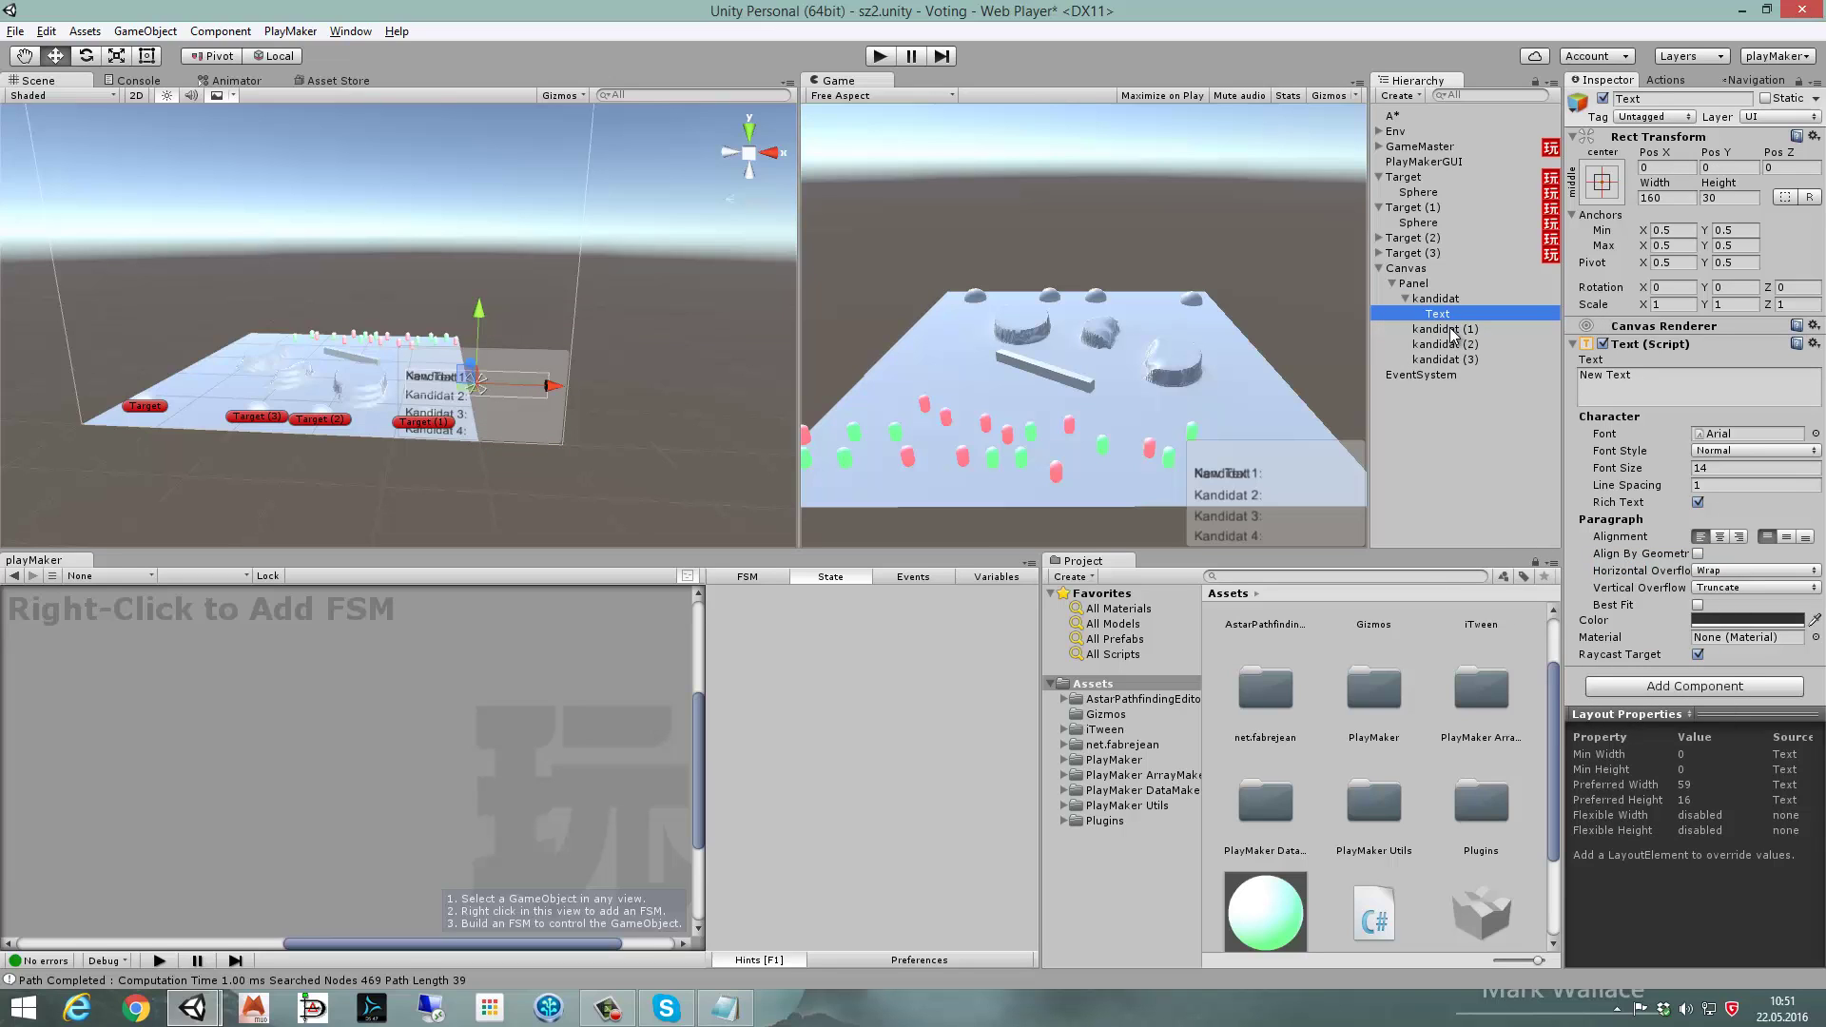
{"action": "key", "text": "ctrl+d"}
{"action": "key", "text": "ctrl+d"}
{"action": "key", "text": "ctrl+d"}
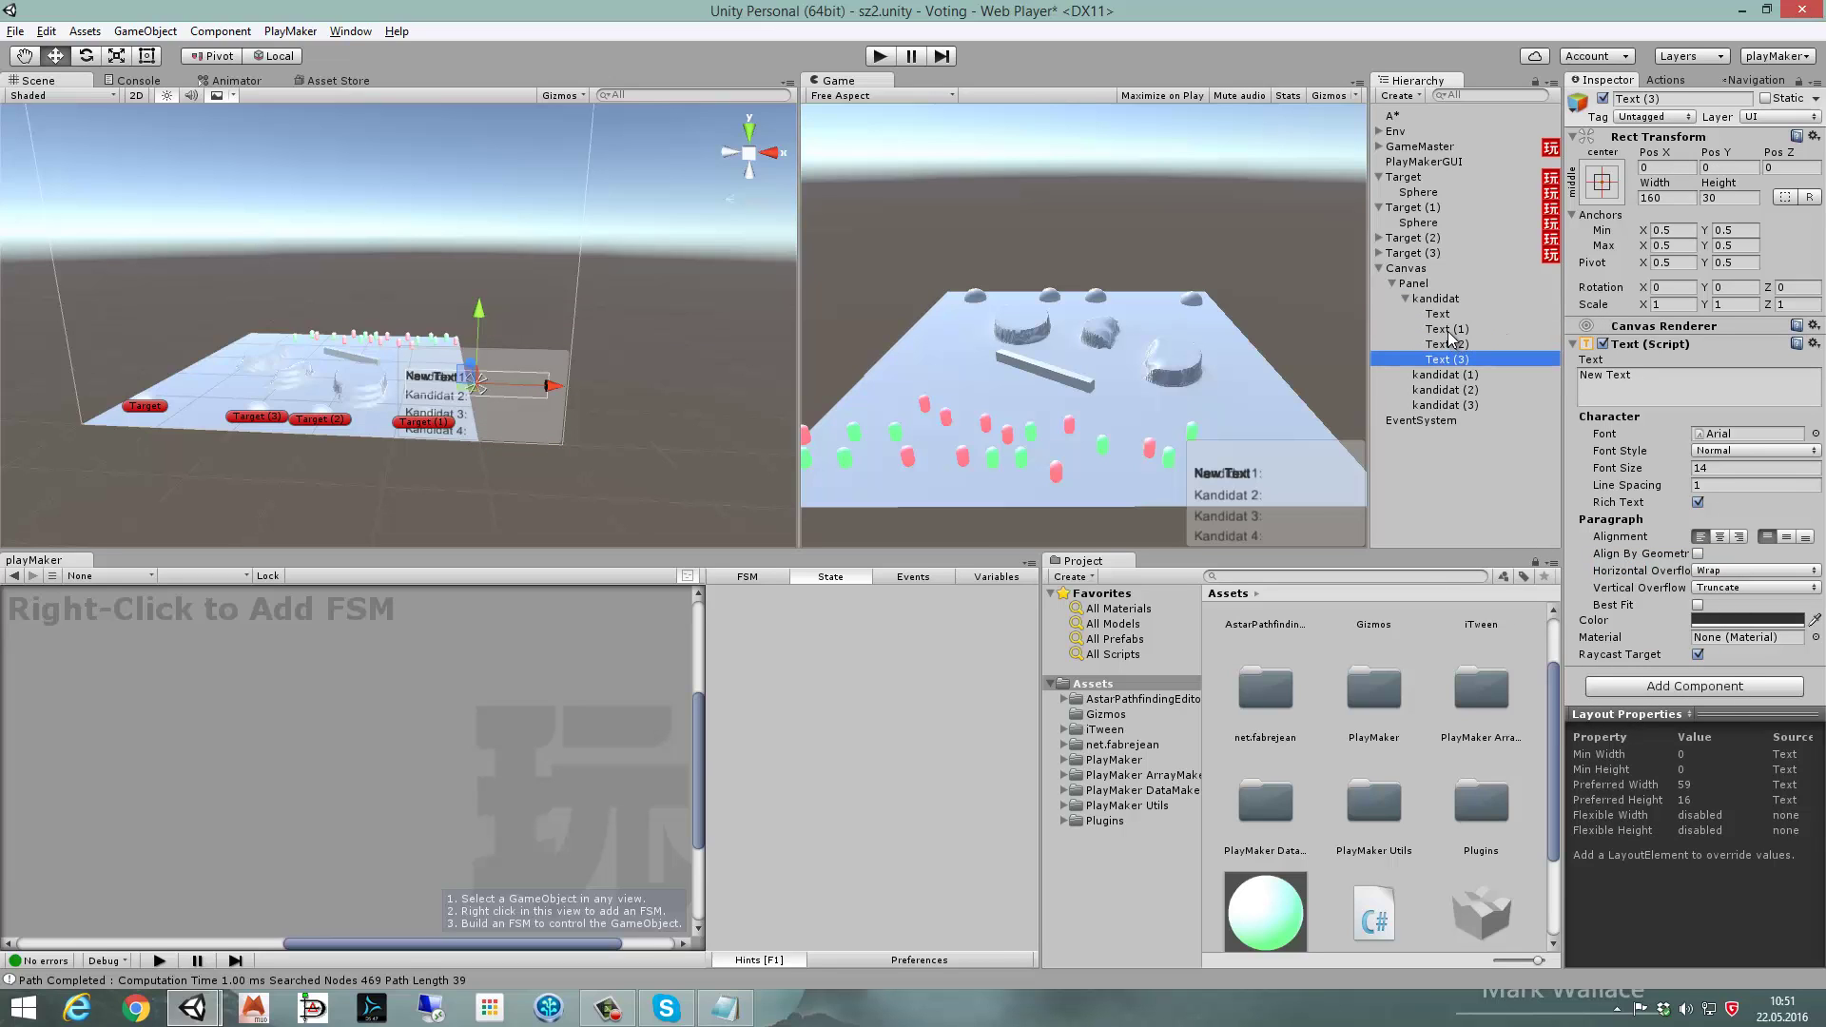
{"action": "left_click", "coordinate": [1447, 332]}
{"action": "left_click_drag", "start_coordinate": [1447, 332], "coordinate": [1448, 391]}
{"action": "left_click_drag", "start_coordinate": [1447, 329], "coordinate": [1455, 404]}
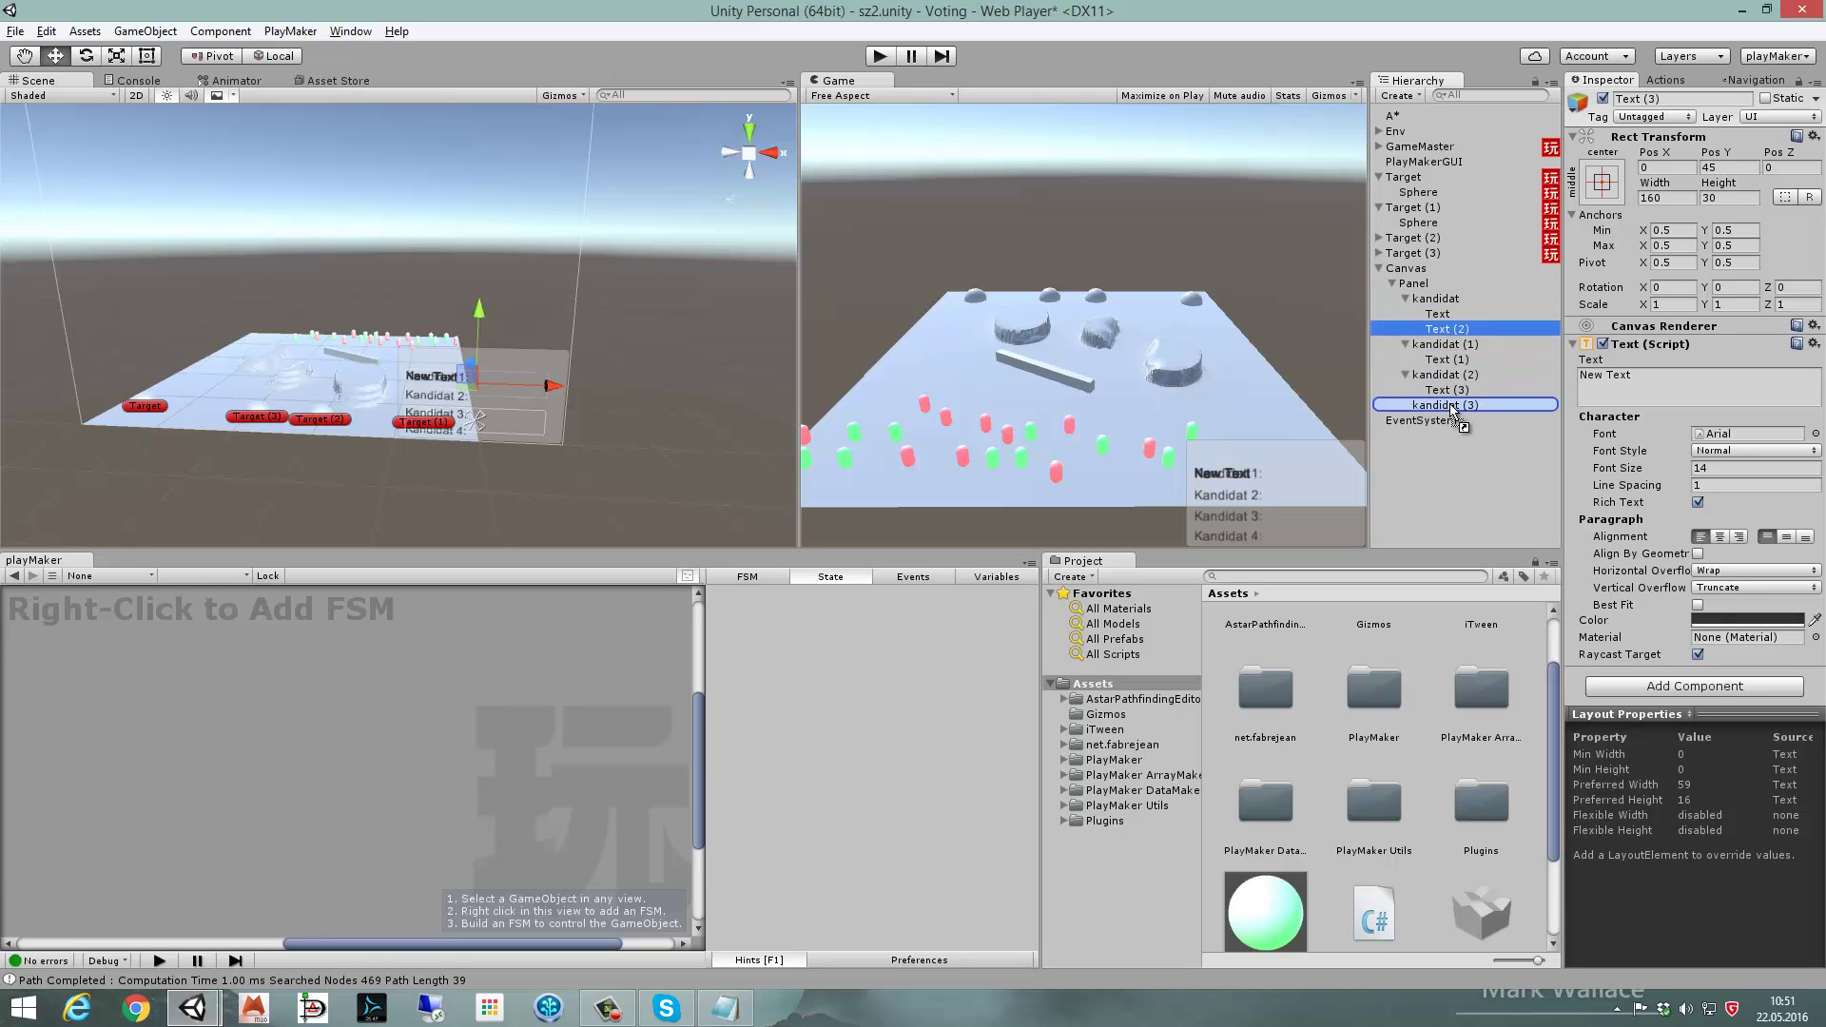
- Reset the four value texts' Rect Transform, align them beside the labels, then duplicate the Panel
{"action": "left_click", "coordinate": [1447, 374], "text": "ctrl"}
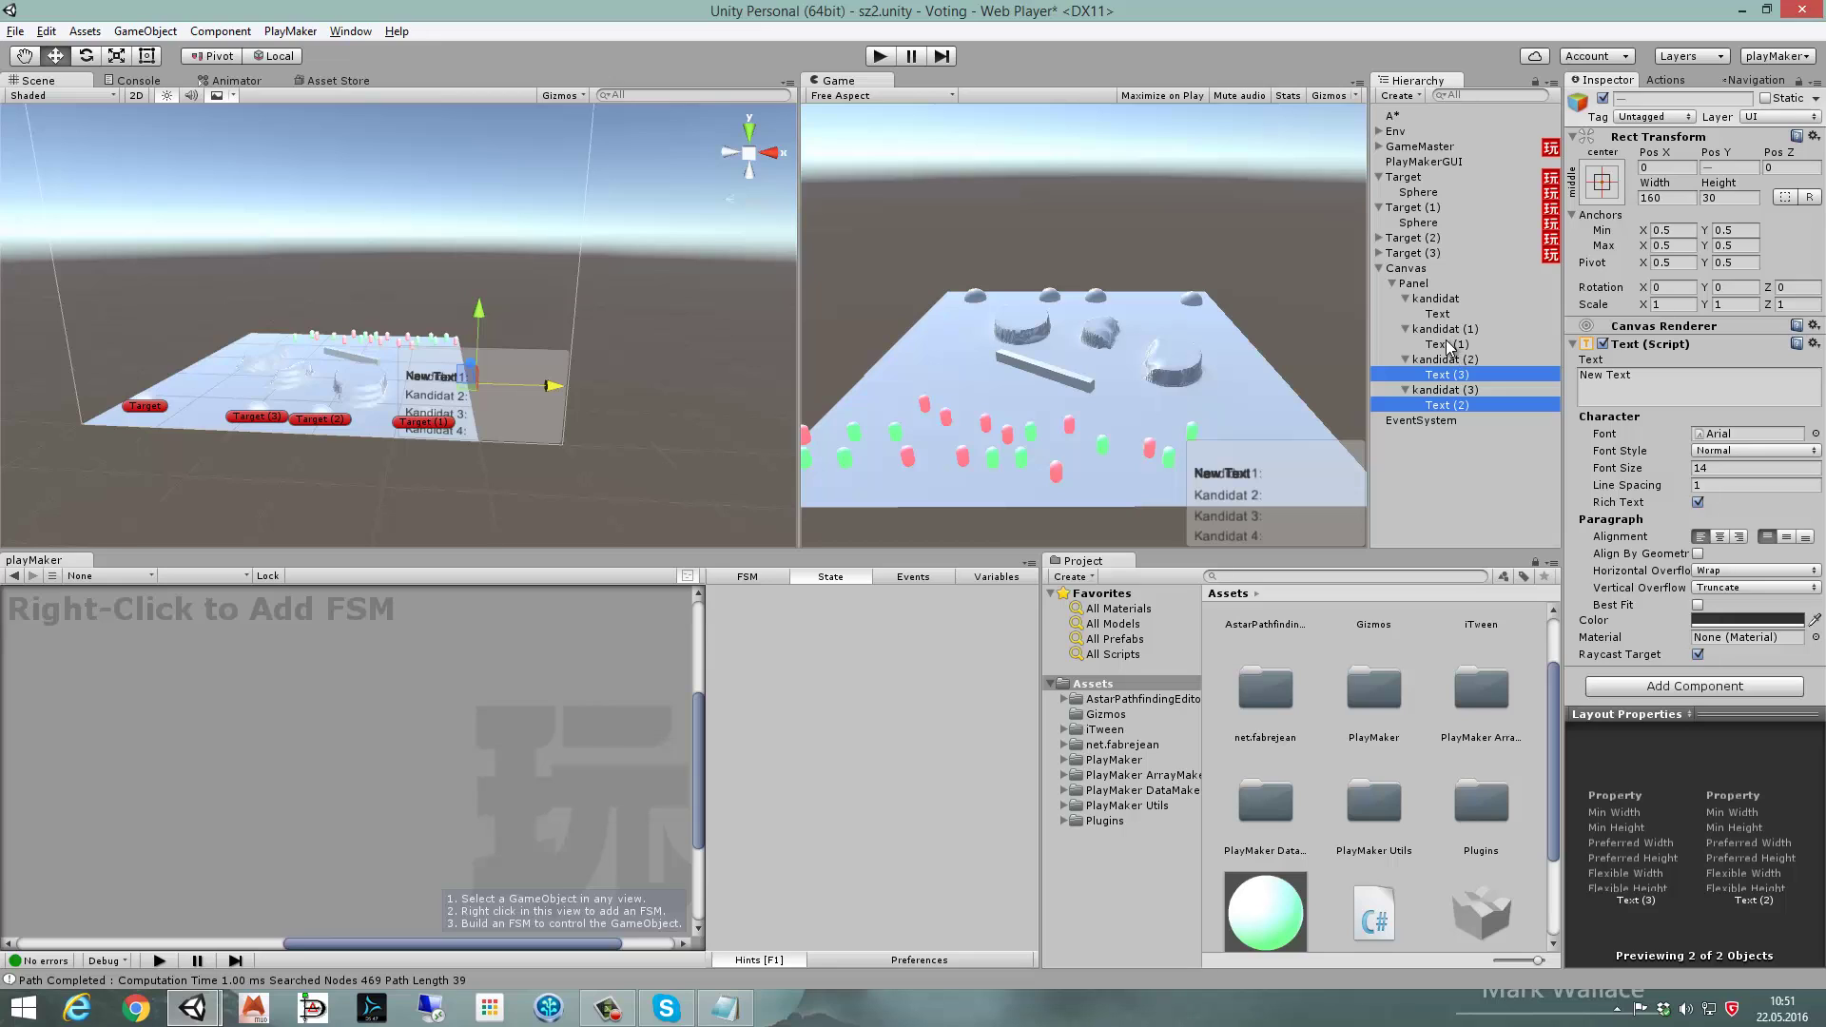
{"action": "left_click", "coordinate": [1446, 344], "text": "ctrl"}
{"action": "left_click", "coordinate": [1439, 314], "text": "ctrl"}
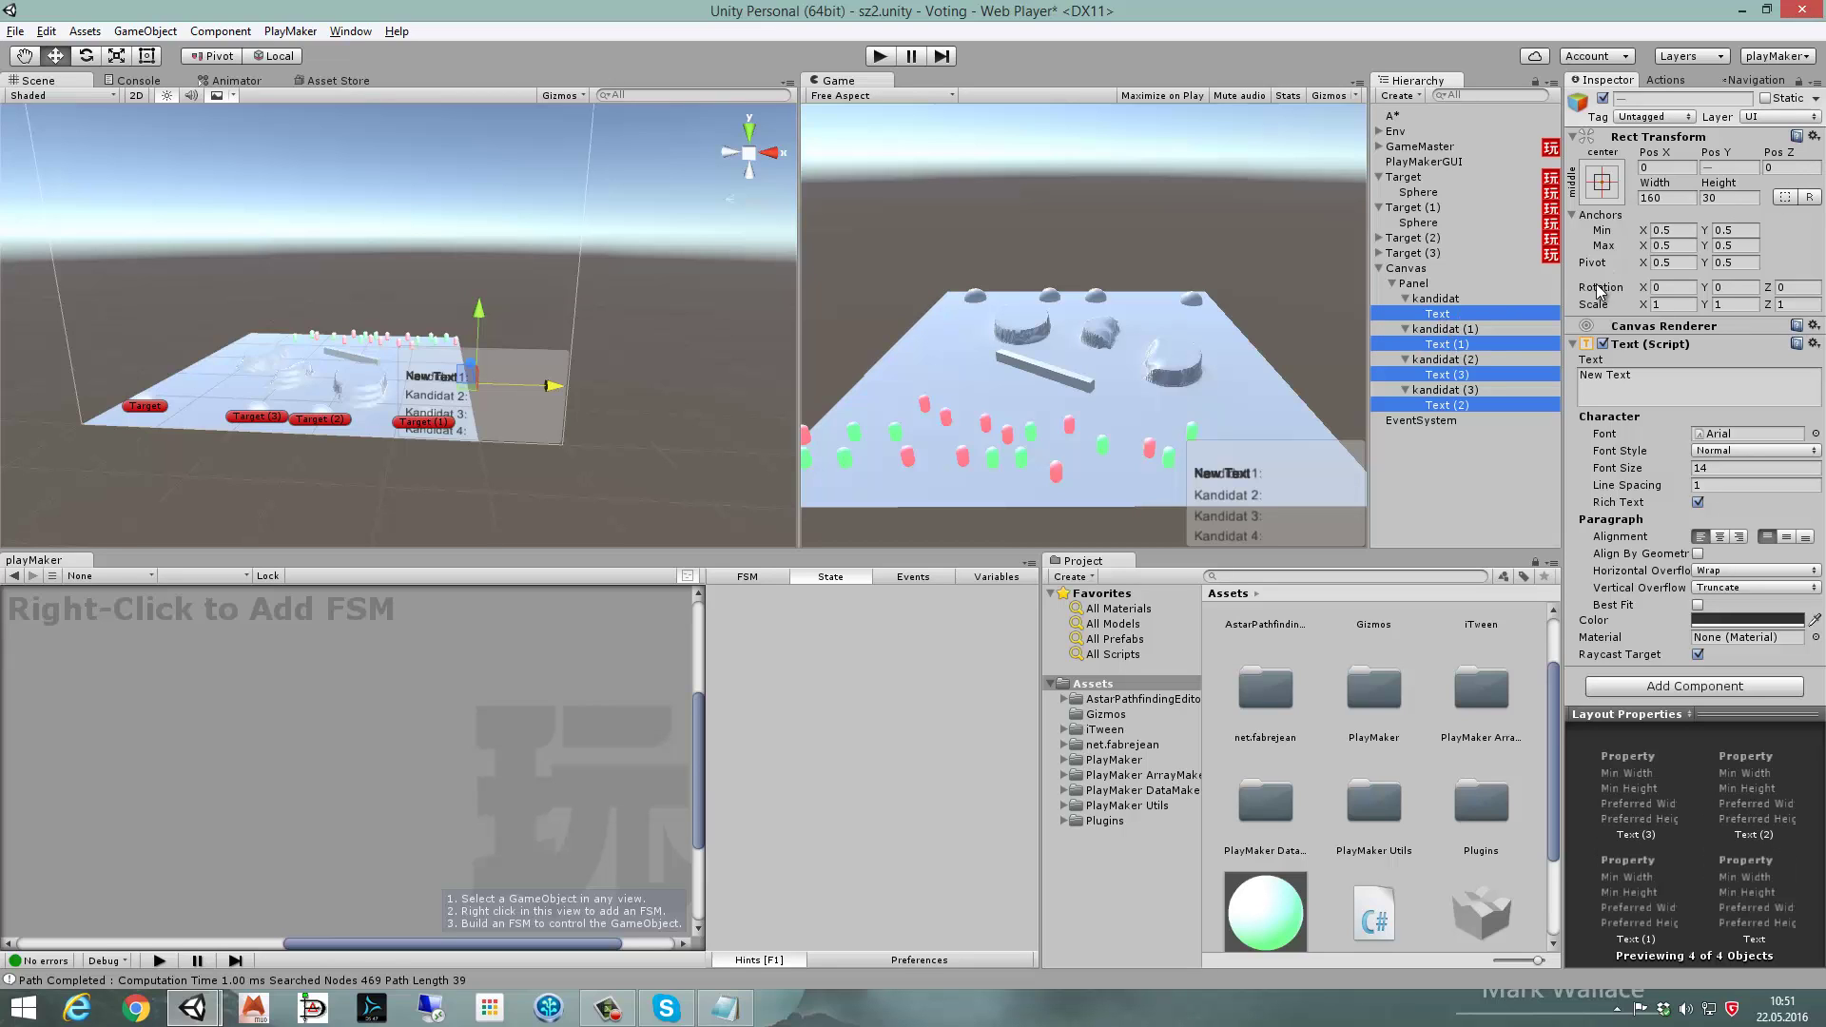
{"action": "left_click", "coordinate": [116, 55]}
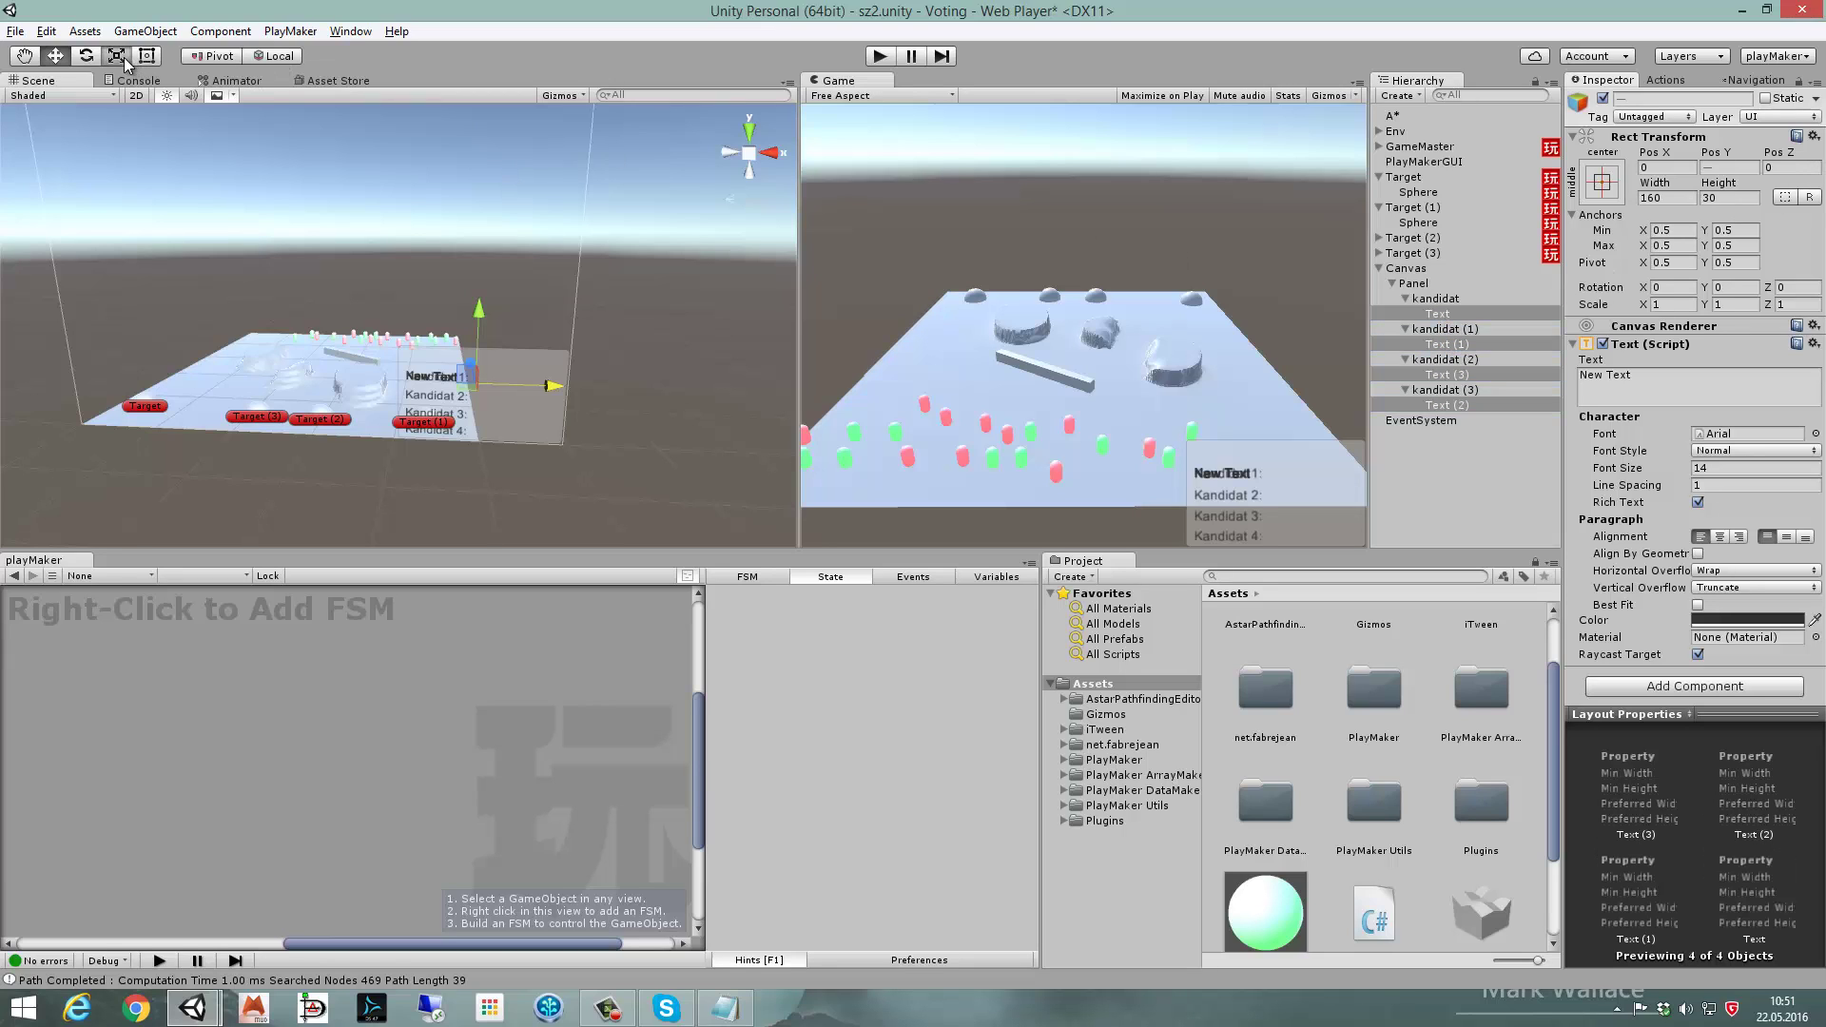
{"action": "left_click", "coordinate": [55, 55]}
{"action": "left_click_drag", "start_coordinate": [559, 385], "coordinate": [643, 386]}
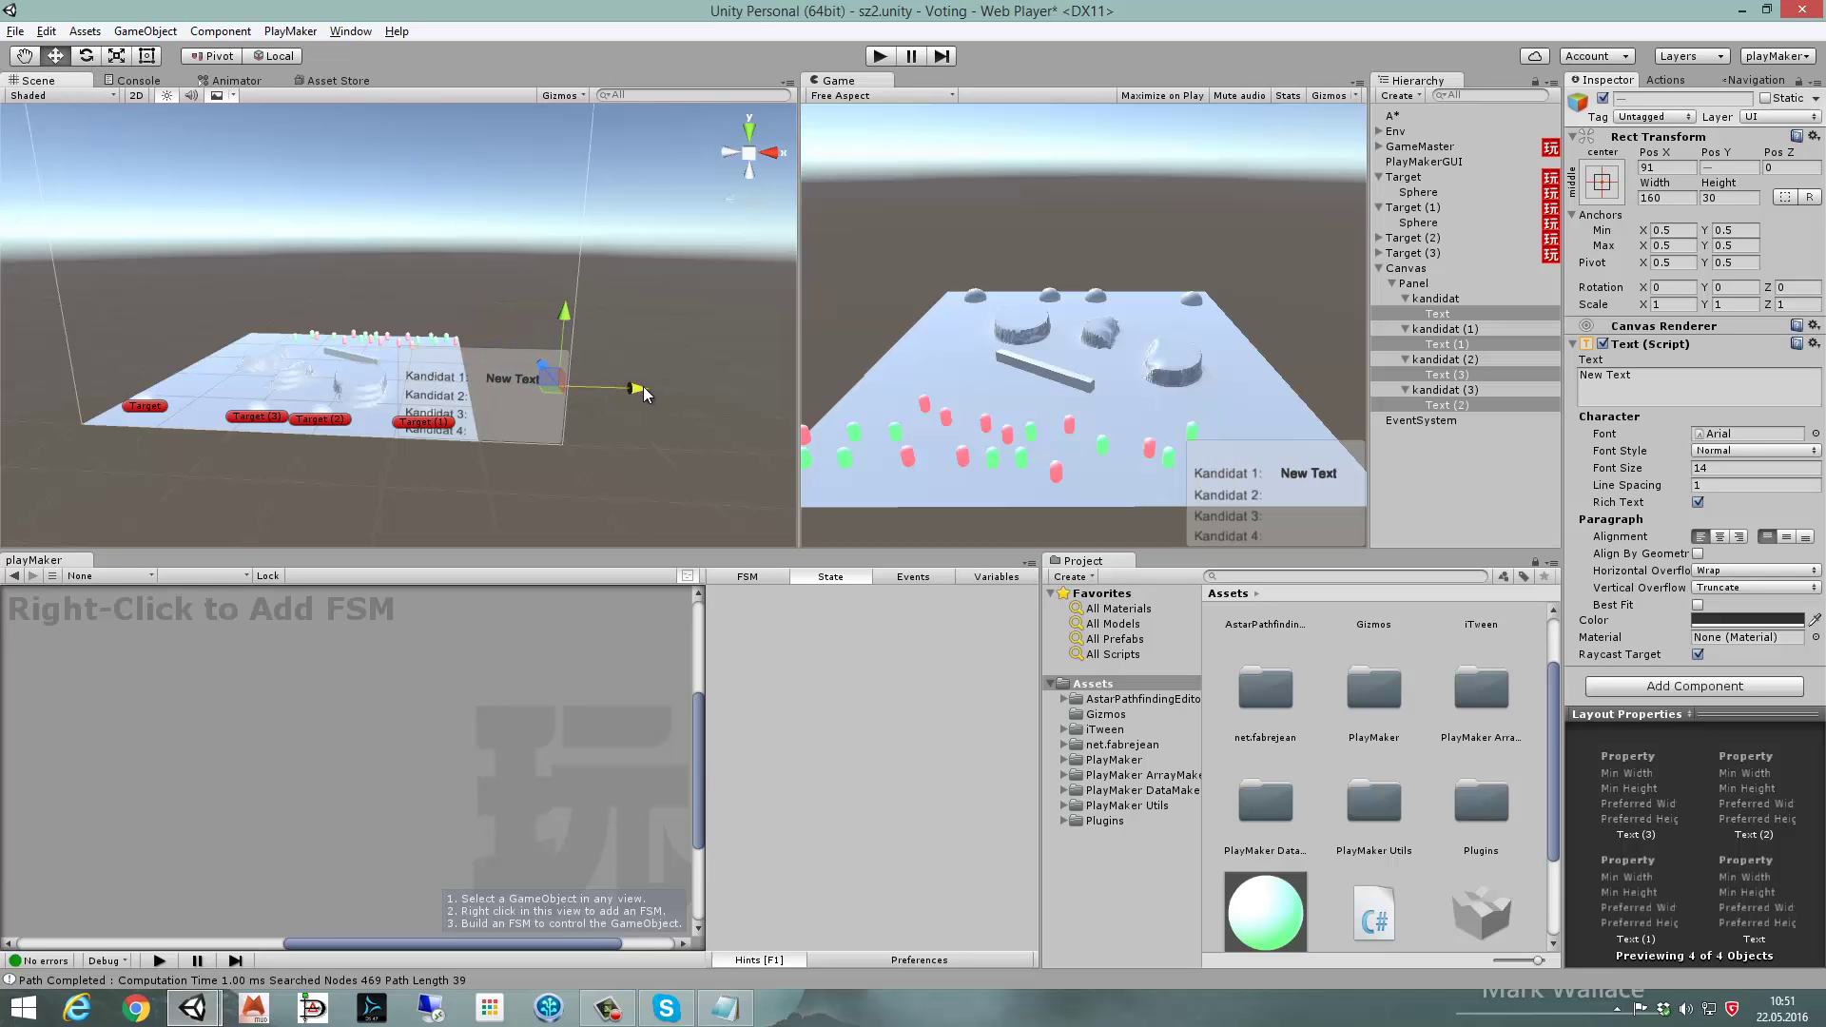
{"action": "left_click", "coordinate": [1813, 136]}
{"action": "left_click", "coordinate": [1794, 157]}
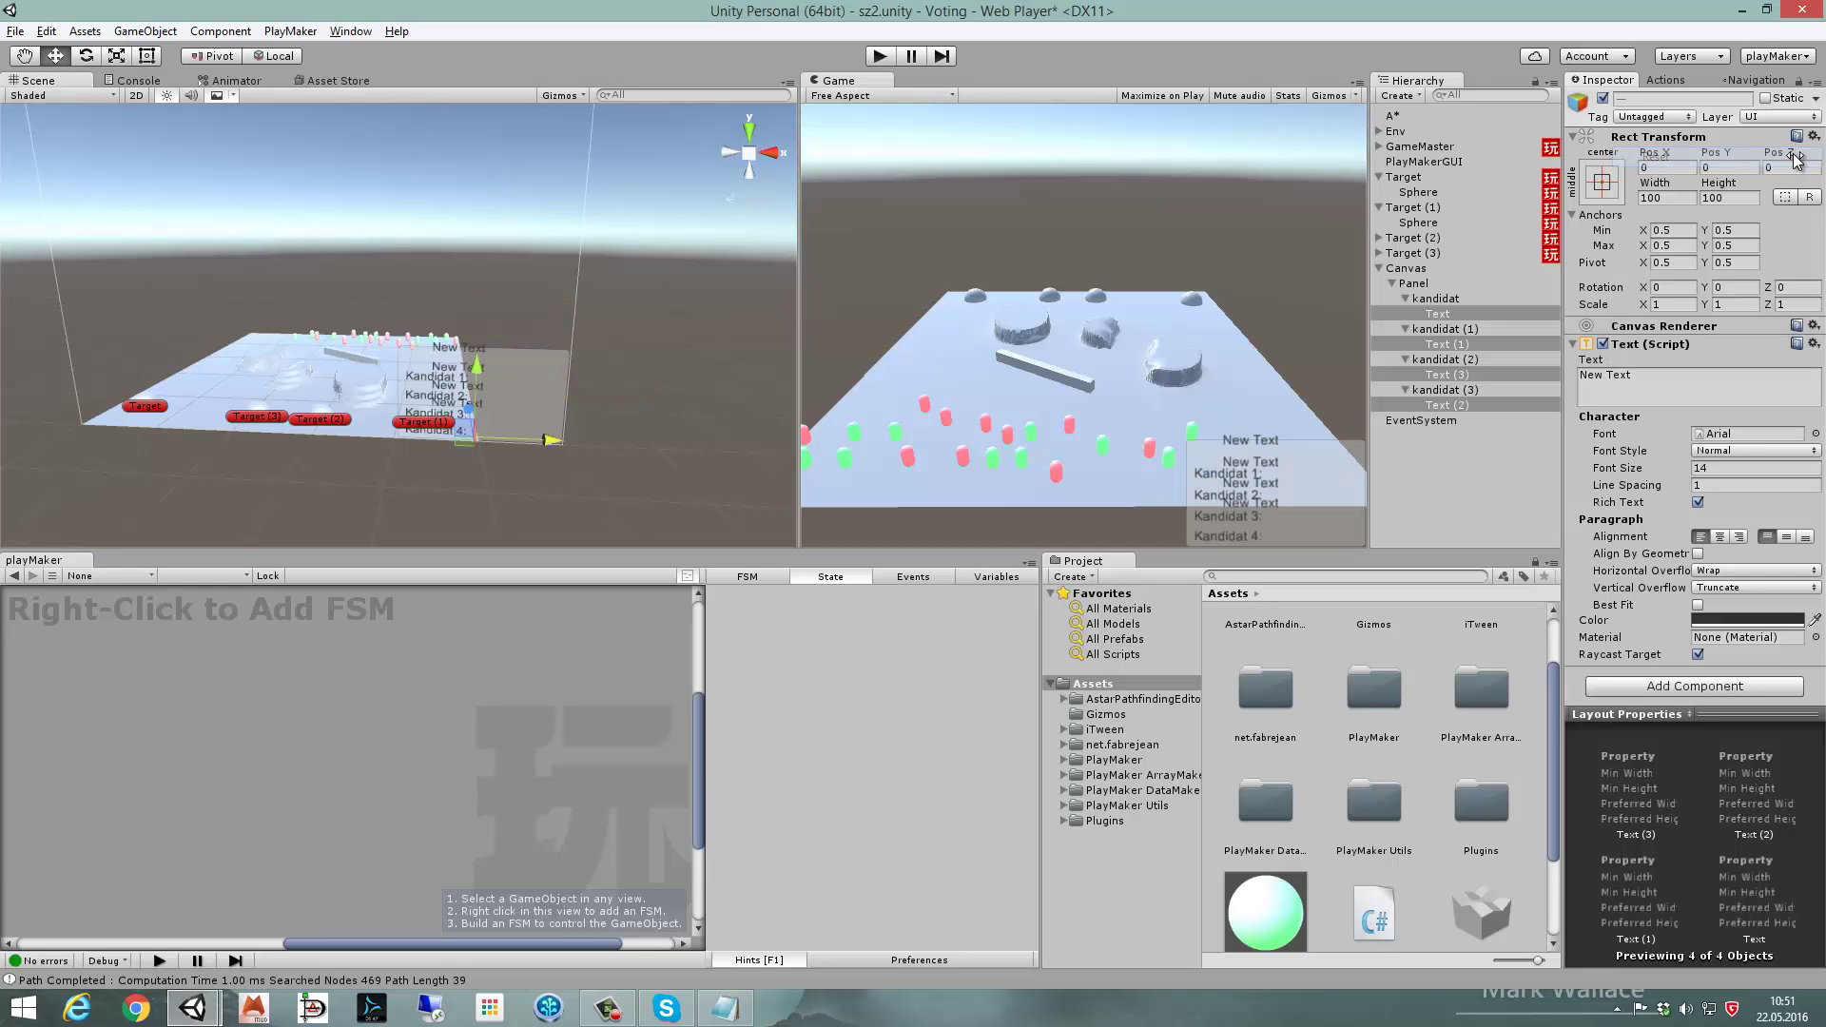
{"action": "left_click_drag", "start_coordinate": [550, 440], "coordinate": [605, 449]}
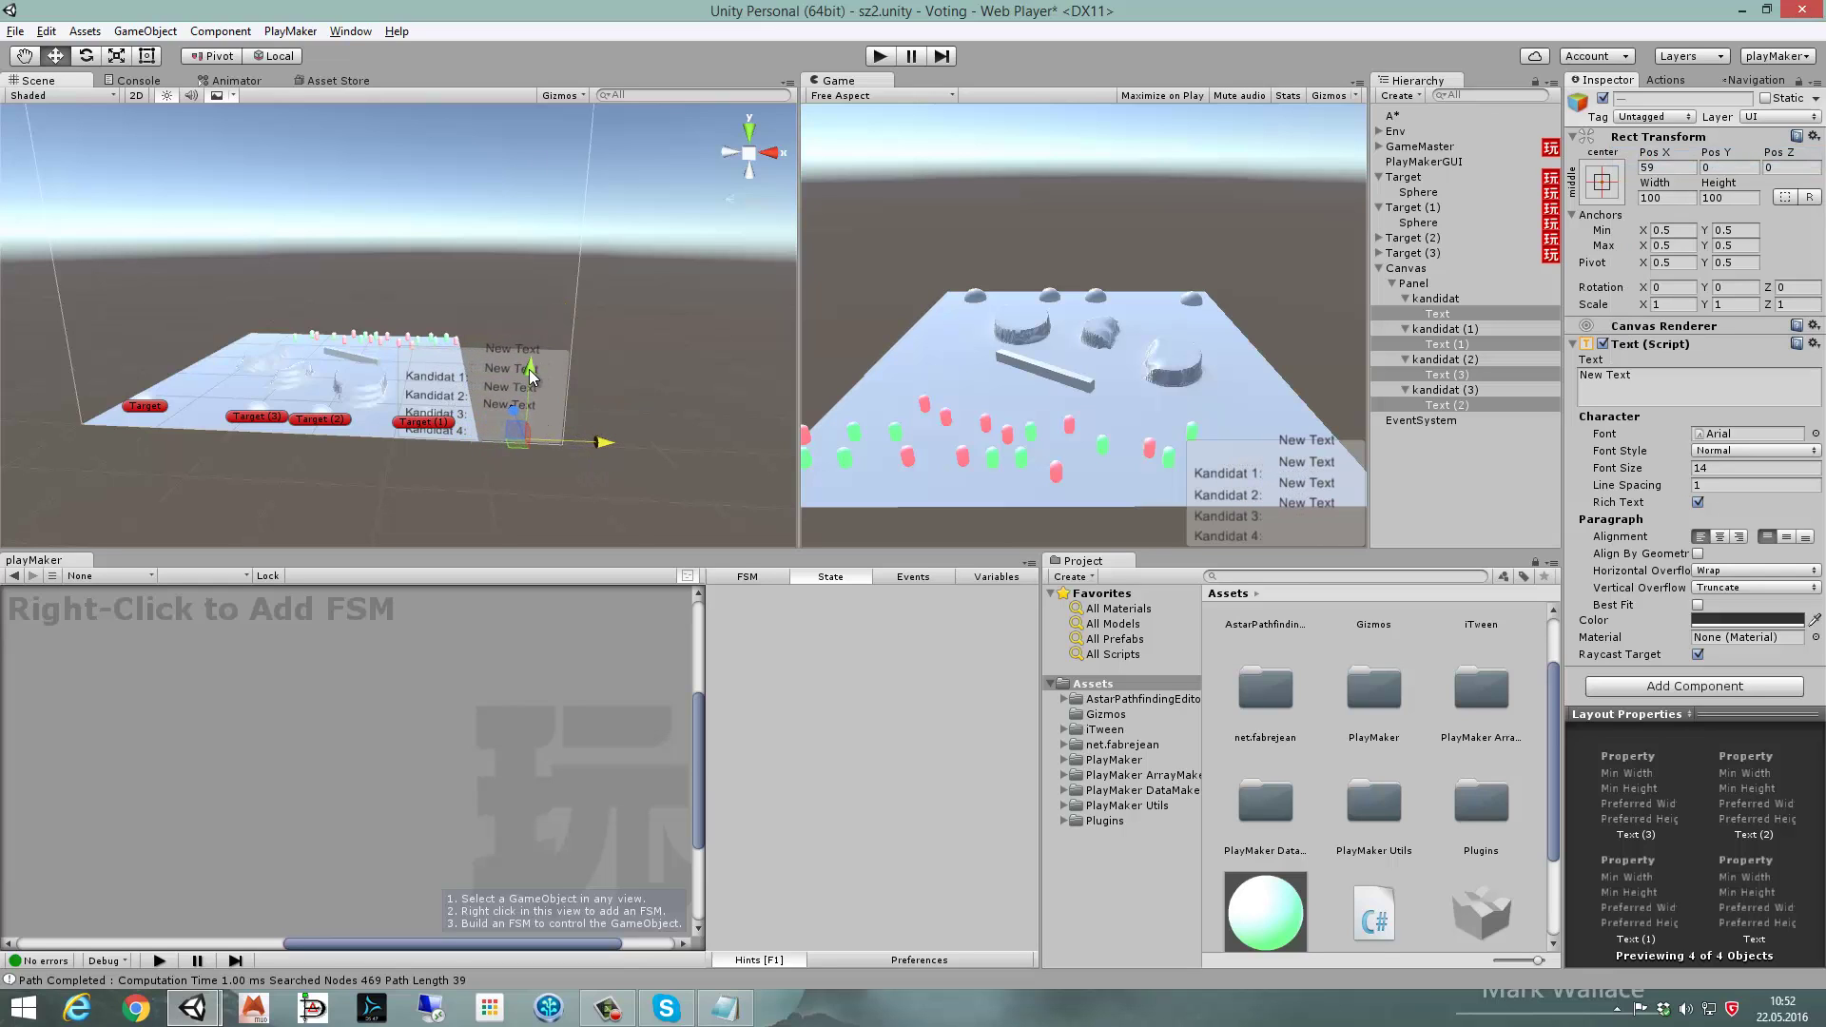
{"action": "left_click_drag", "start_coordinate": [529, 369], "coordinate": [529, 399]}
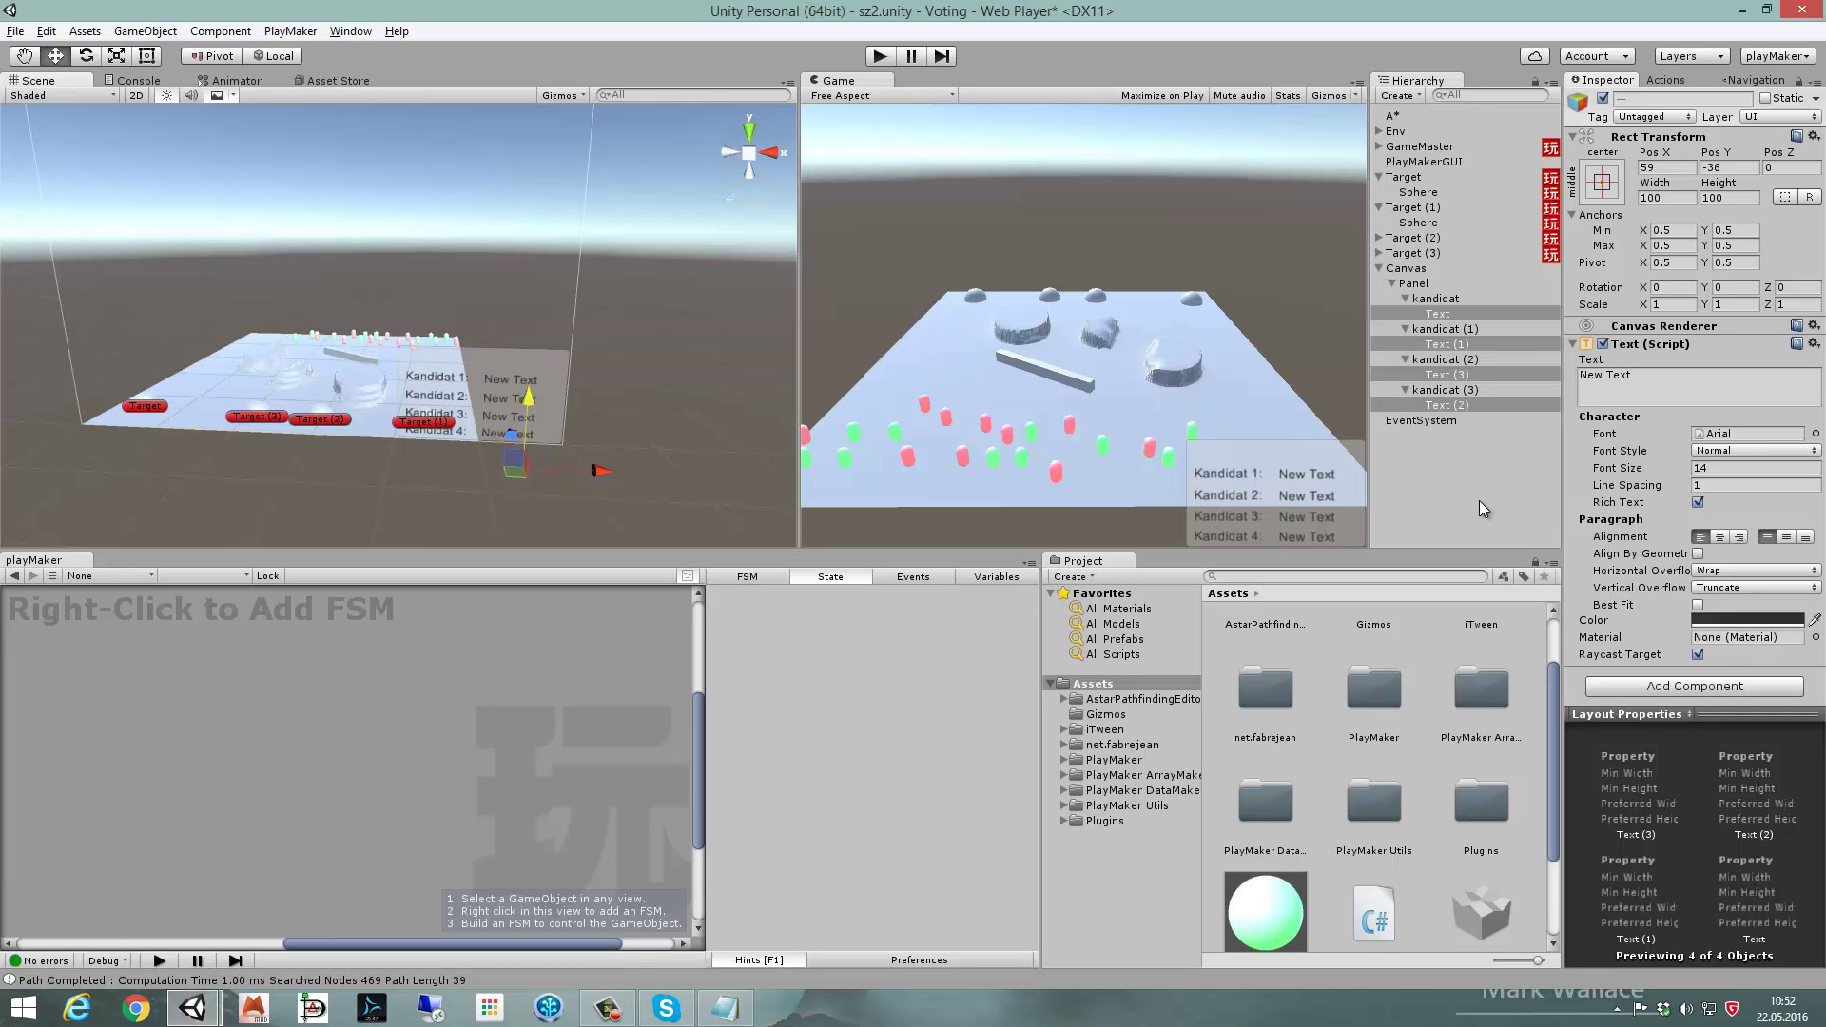
{"action": "left_click", "coordinate": [1429, 285]}
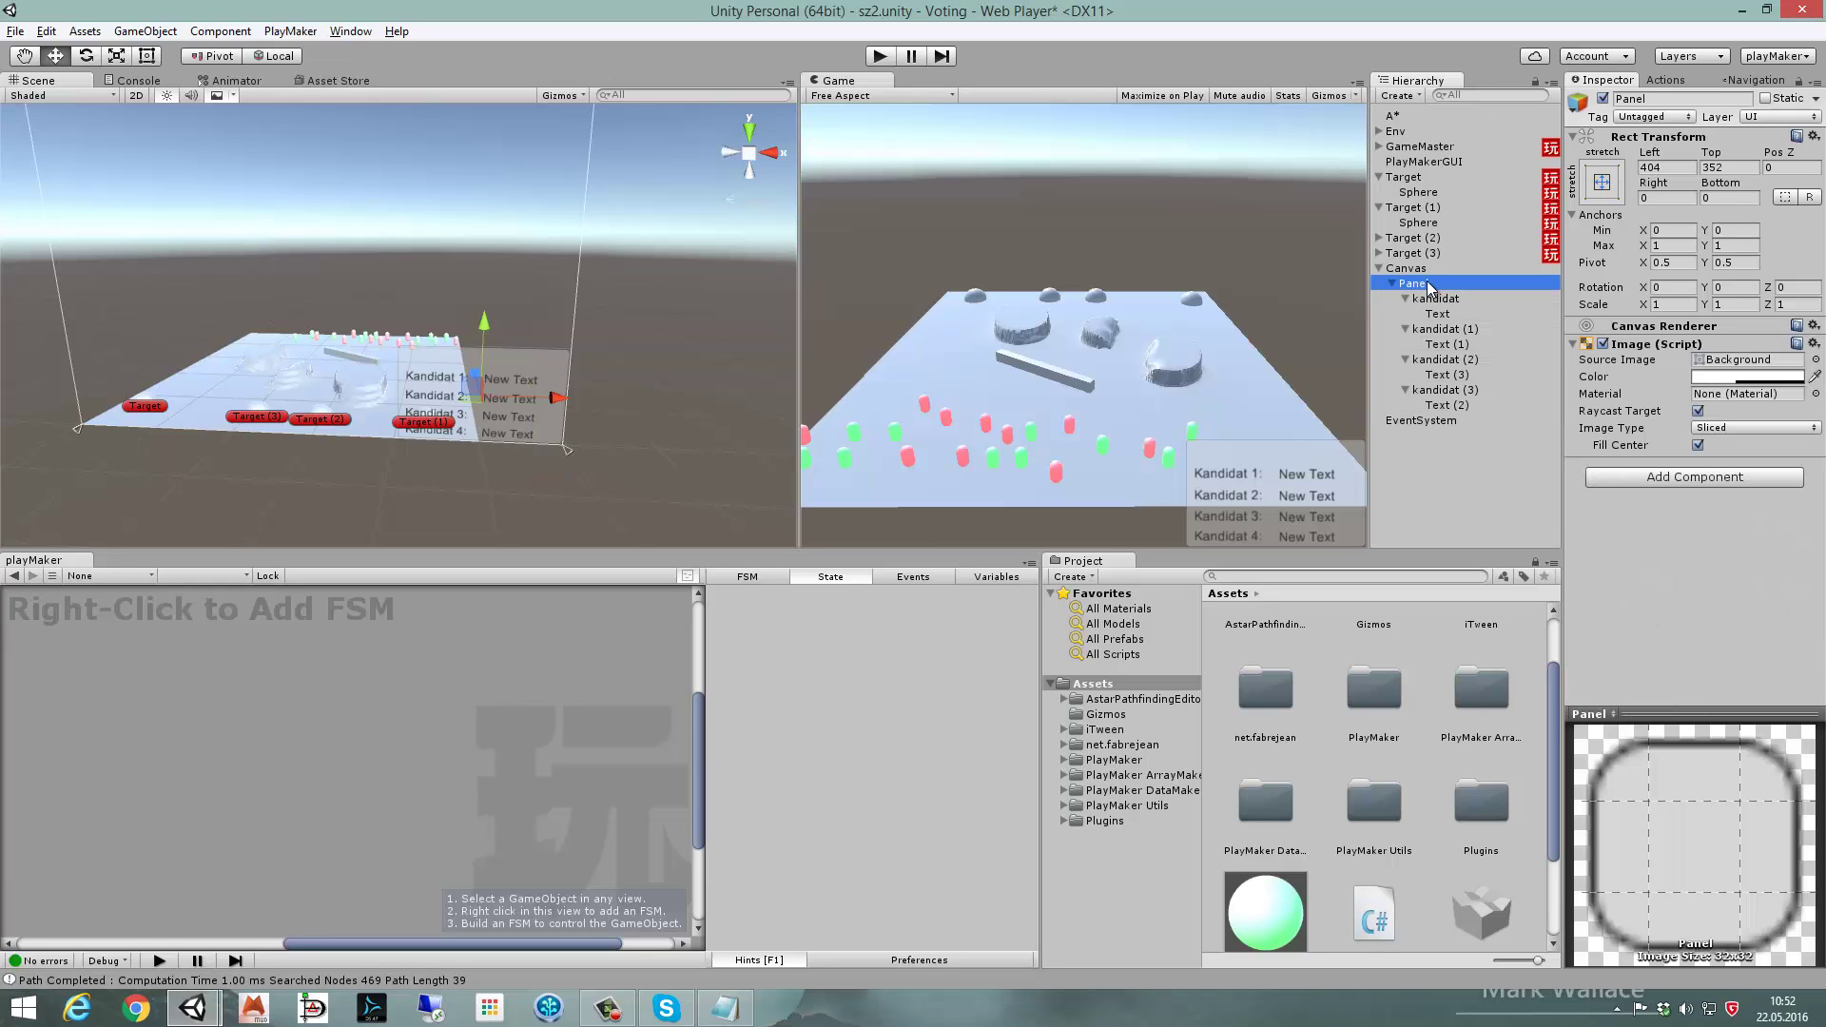
{"action": "key", "text": "ctrl+d"}
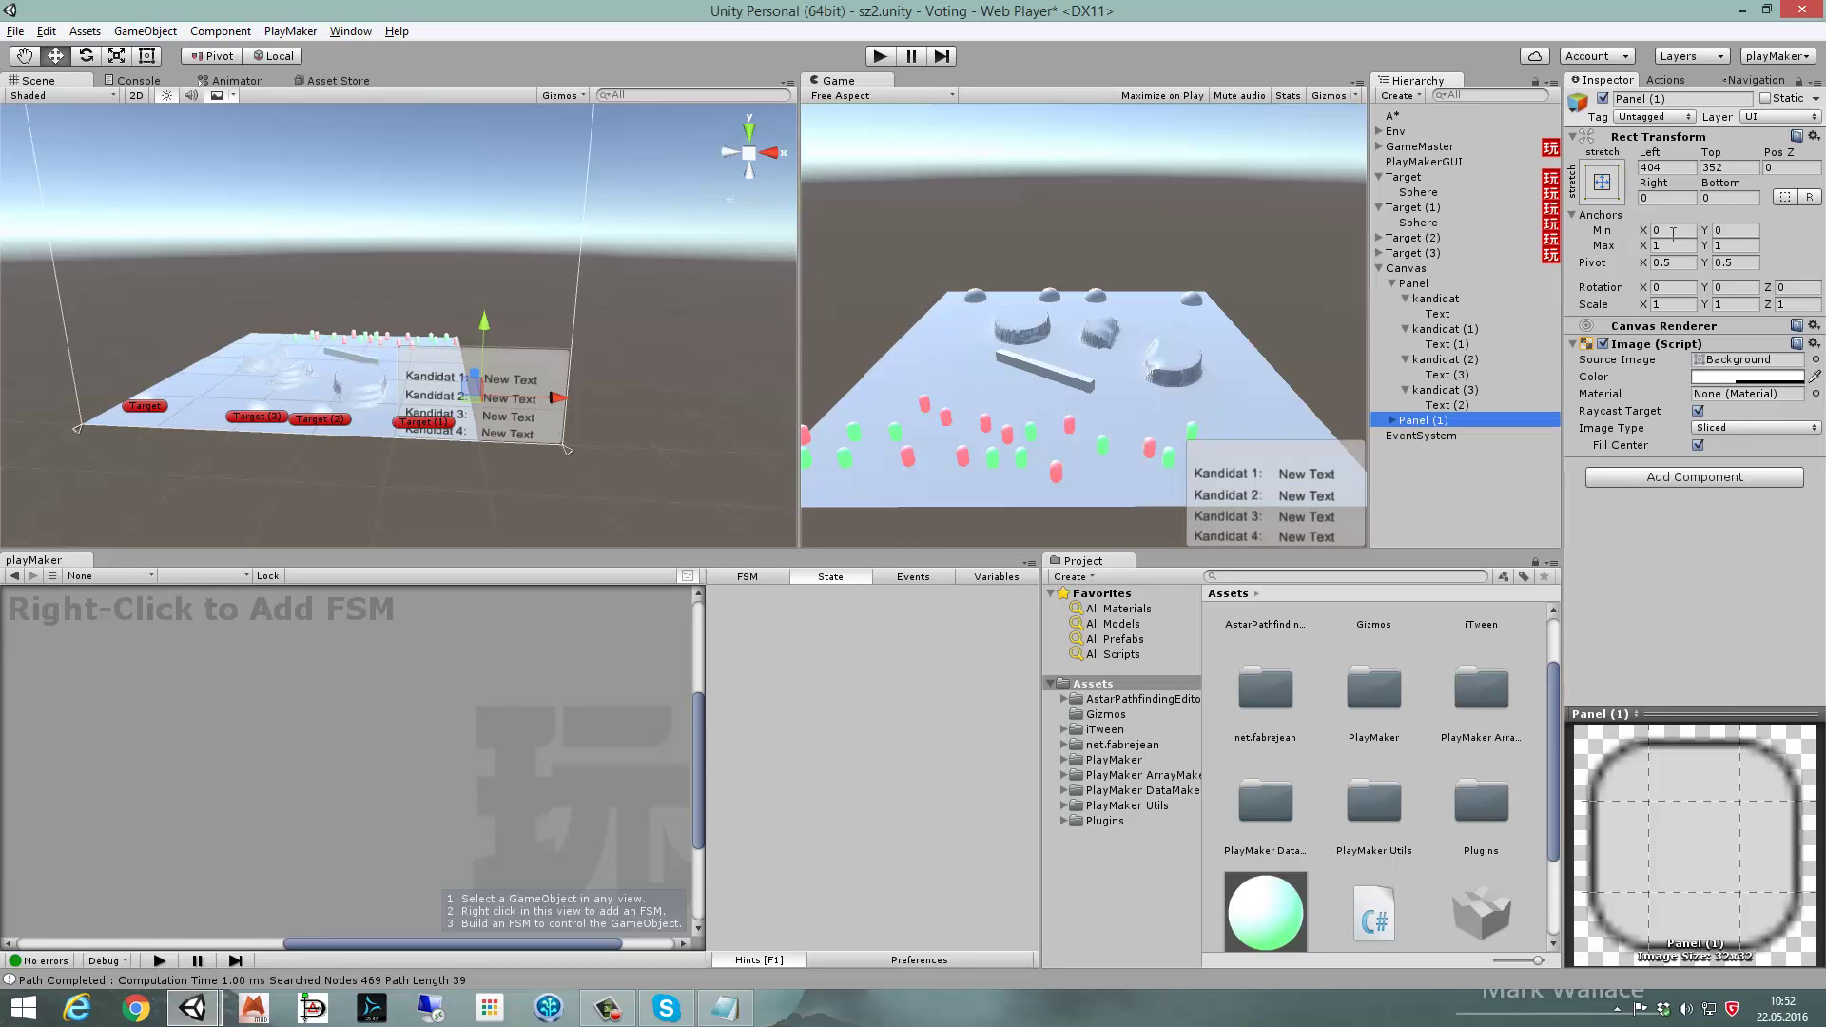
- Add a new Text under Panel reading 'Gesamt:' and place it above the Kandidat rows
{"action": "right_click", "coordinate": [1407, 284]}
{"action": "mouse_move", "coordinate": [1500, 540]}
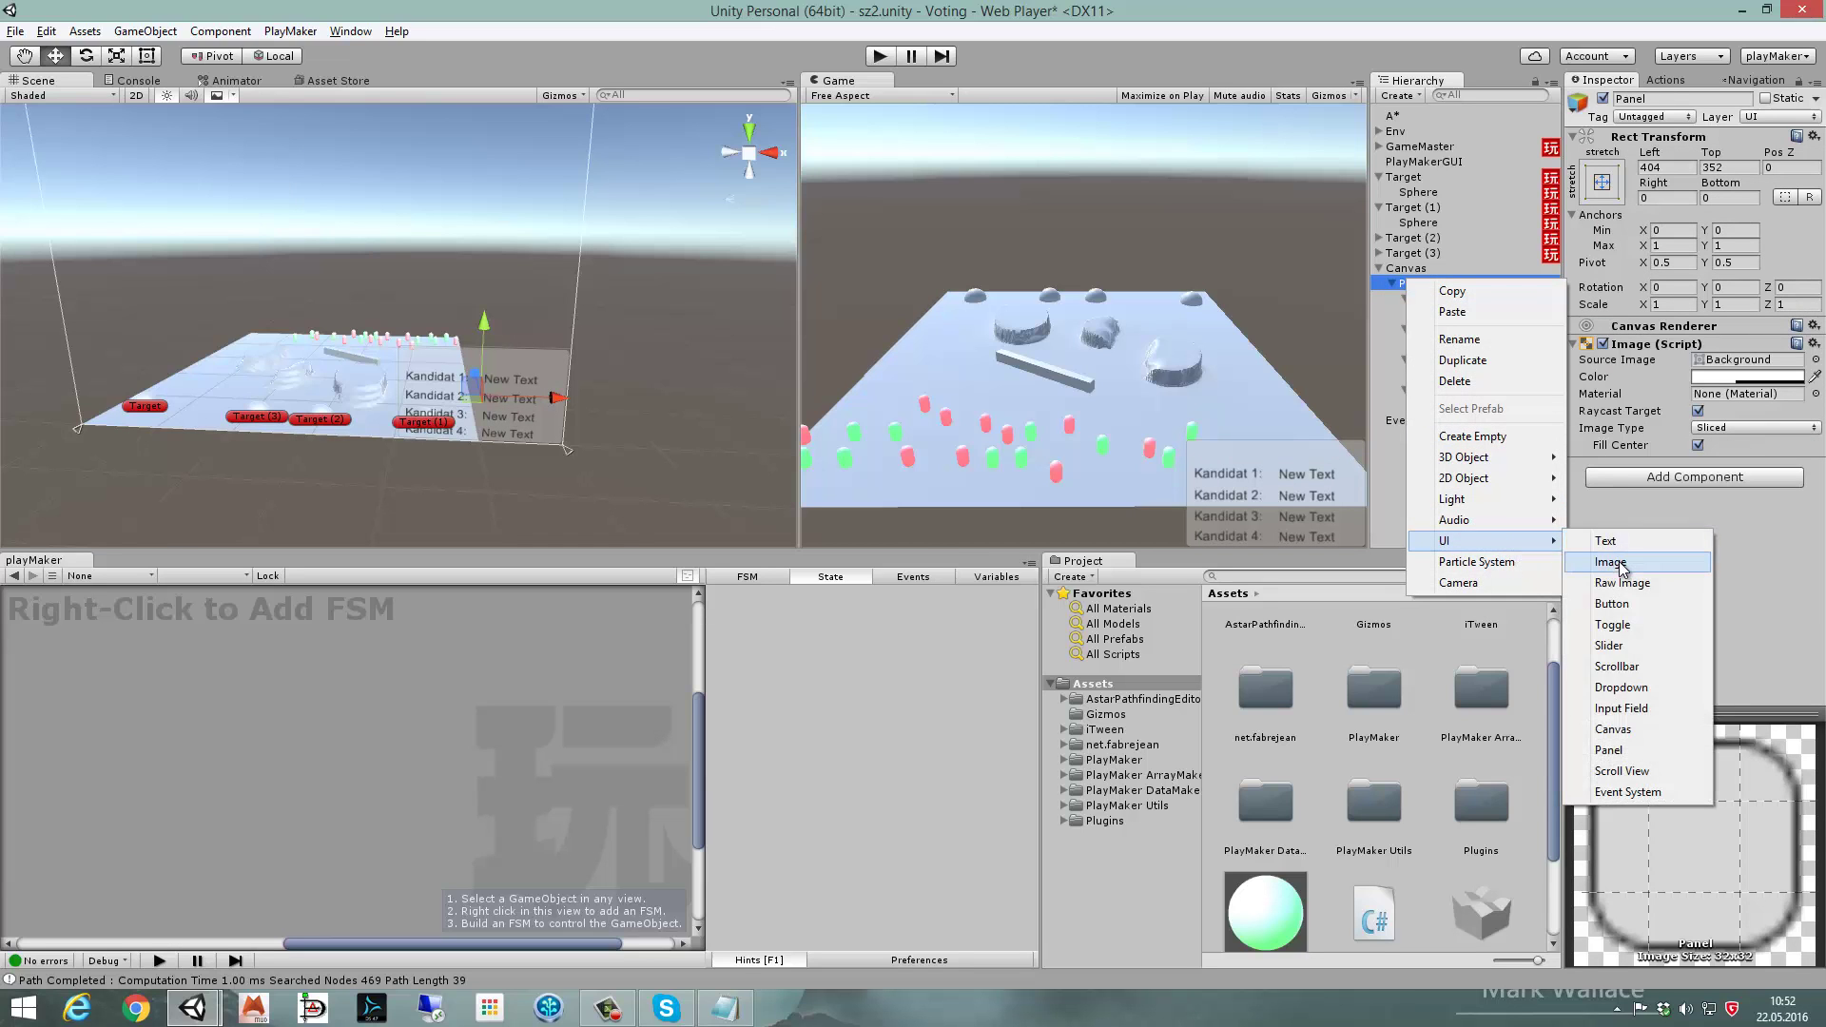
{"action": "left_click", "coordinate": [1625, 539]}
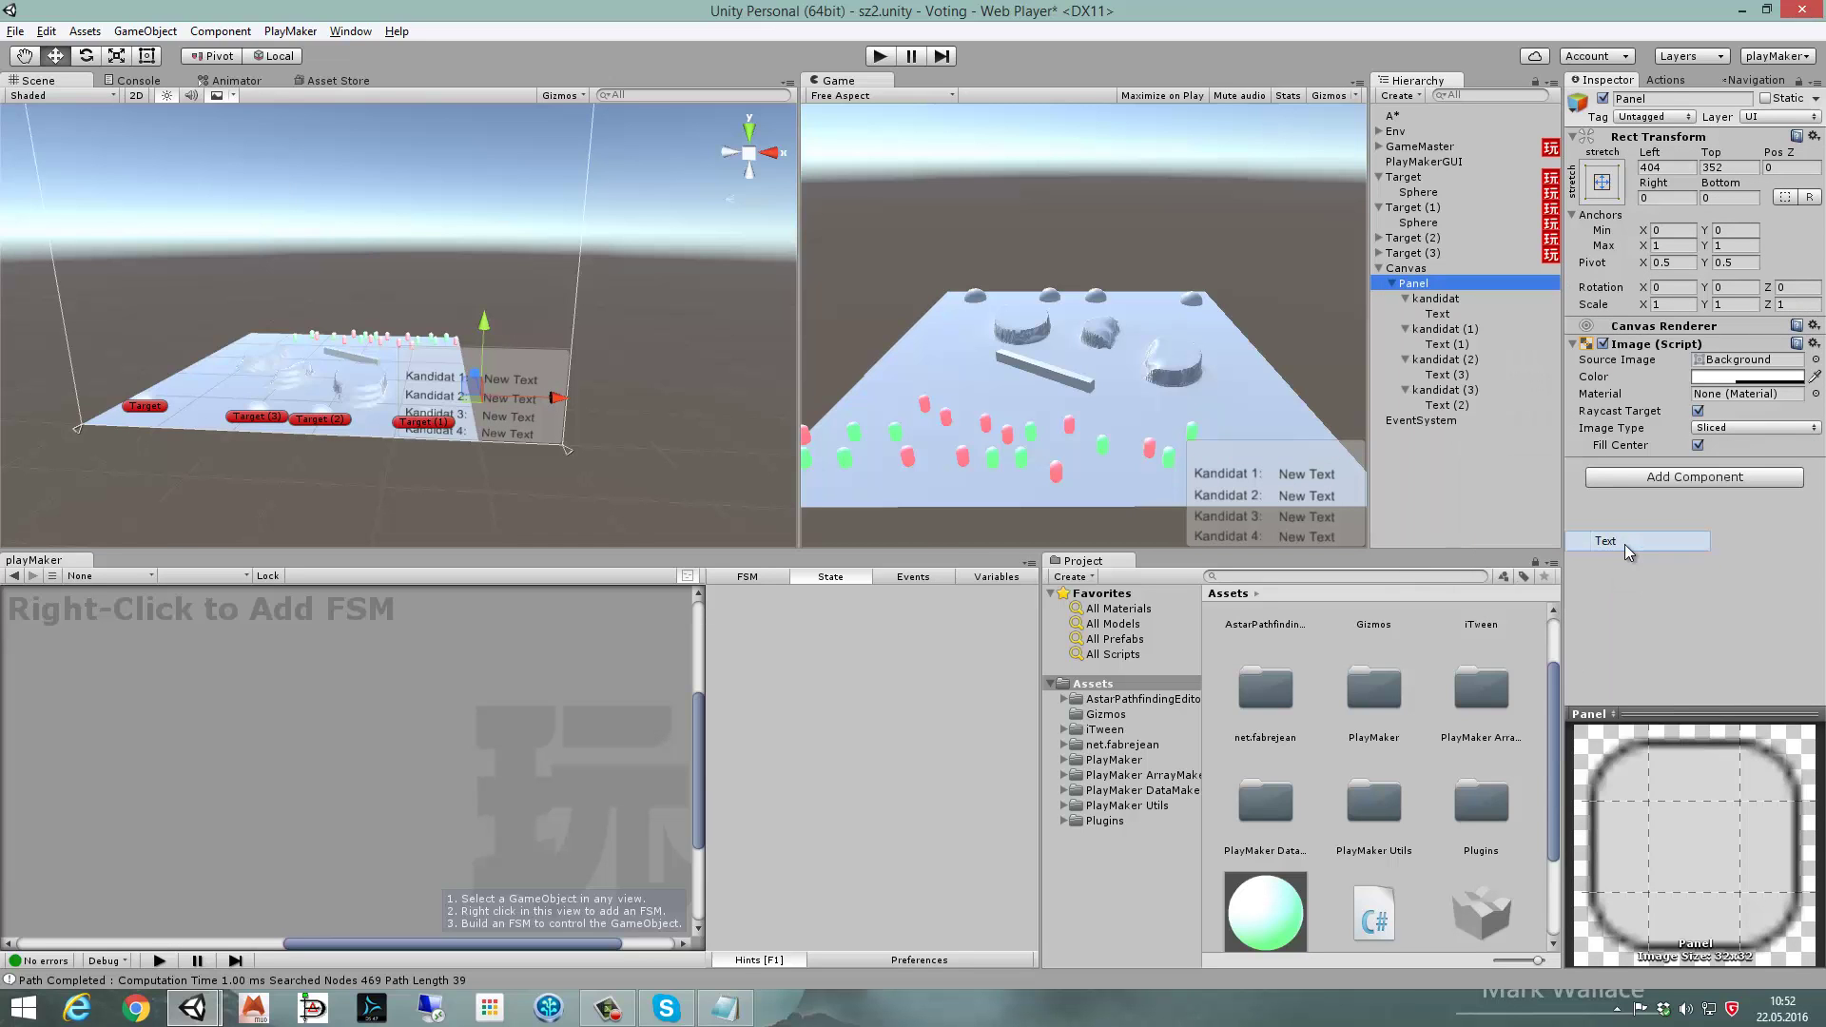
{"action": "left_click", "coordinate": [1405, 390]}
{"action": "left_click", "coordinate": [1406, 360]}
{"action": "left_click", "coordinate": [1406, 329]}
{"action": "left_click", "coordinate": [1406, 299]}
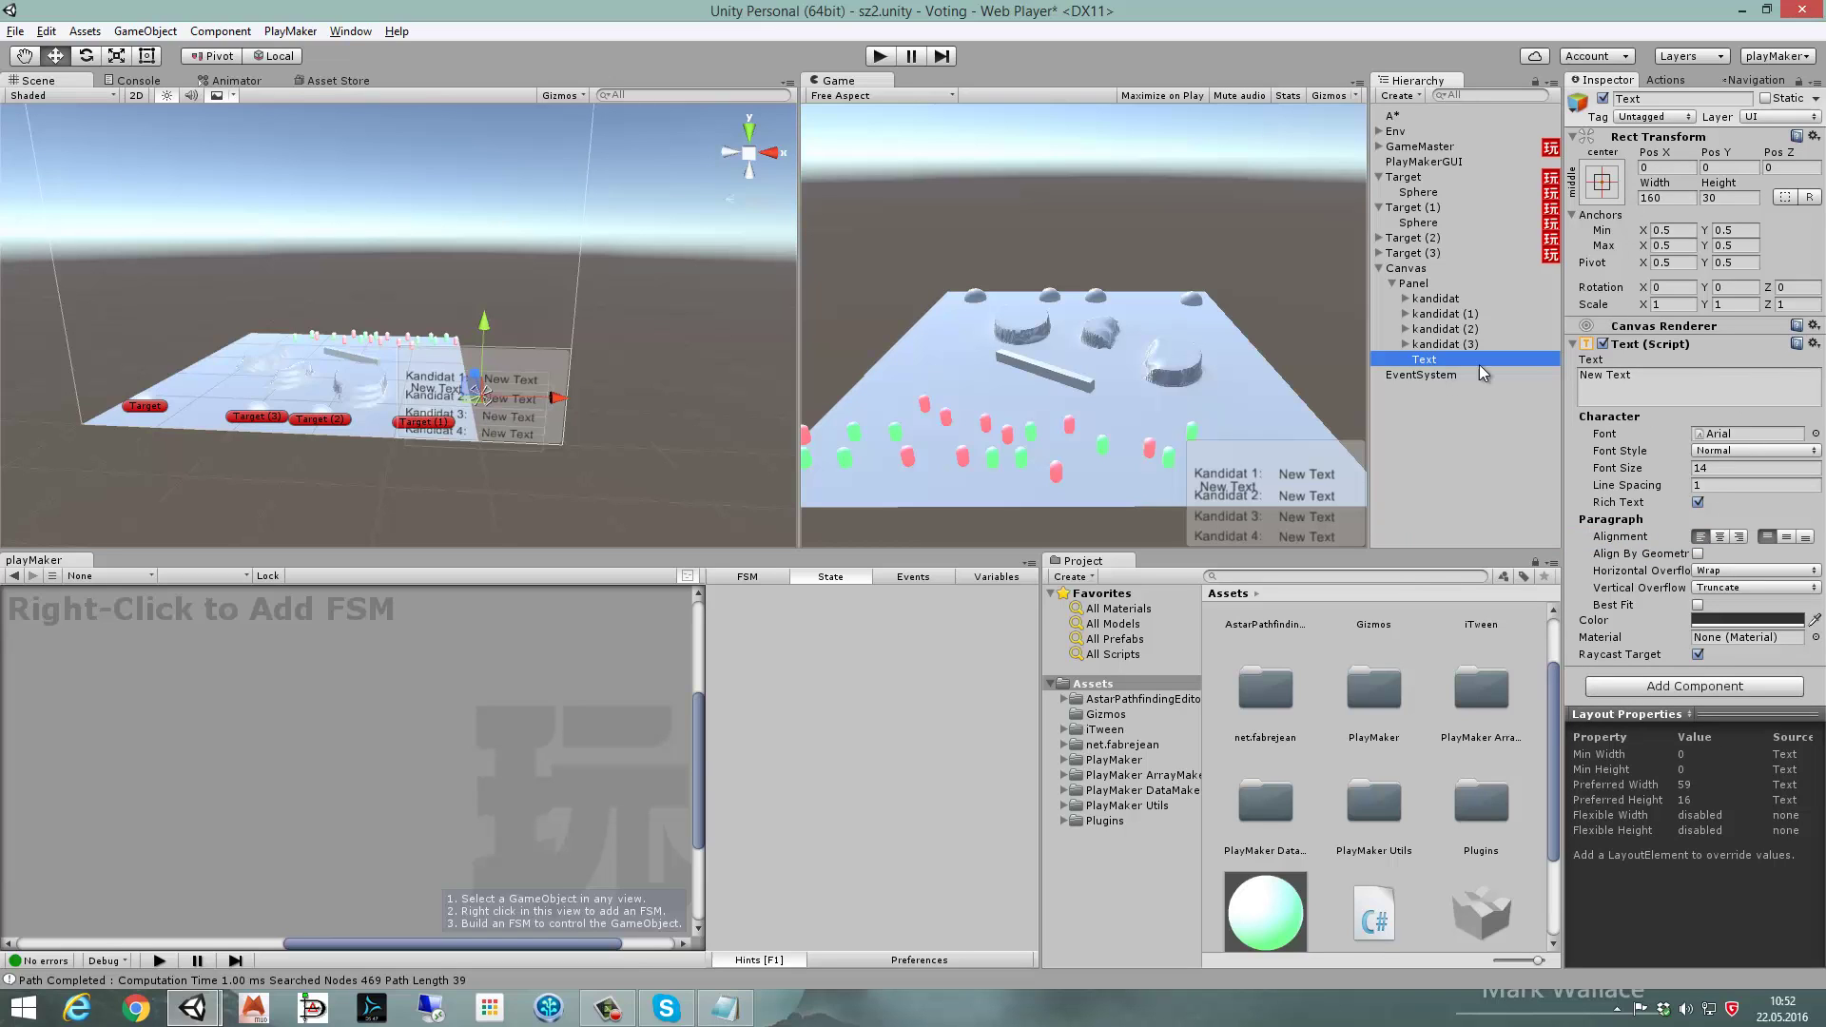
{"action": "left_click", "coordinate": [1652, 375]}
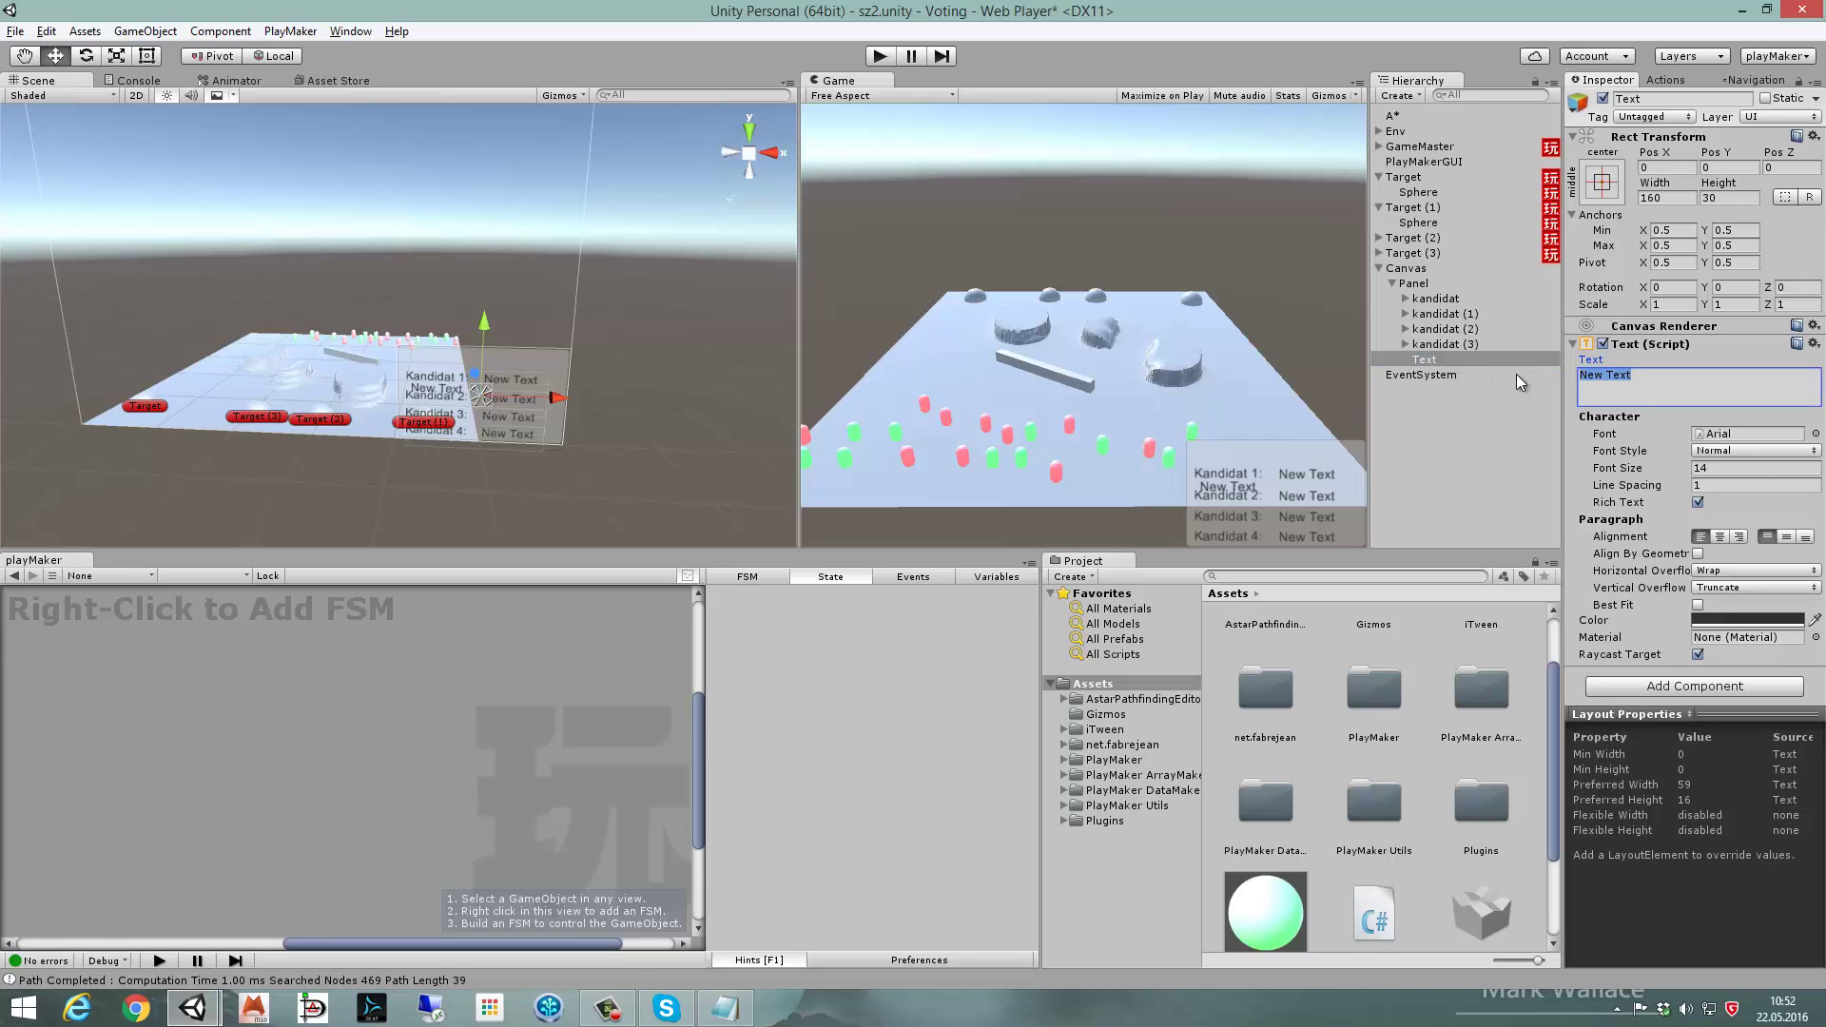
{"action": "type", "text": "Gesamt:"}
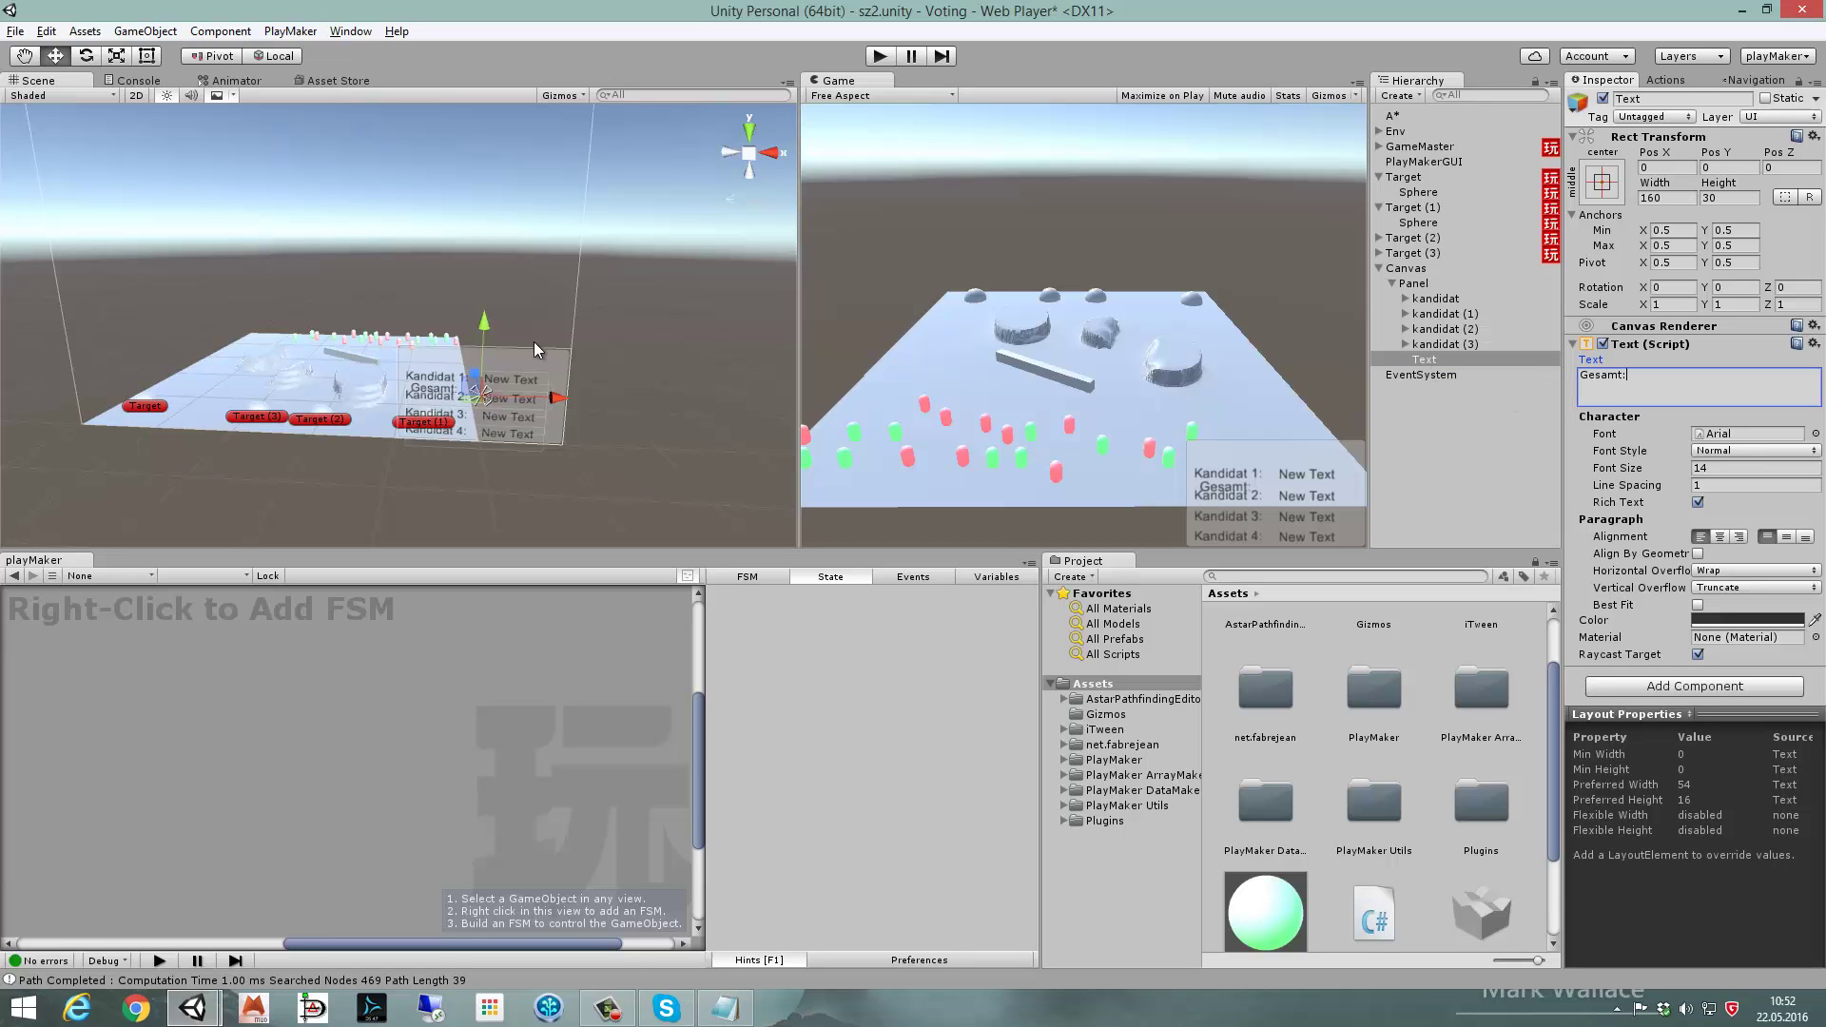
{"action": "left_click_drag", "start_coordinate": [482, 332], "coordinate": [487, 297]}
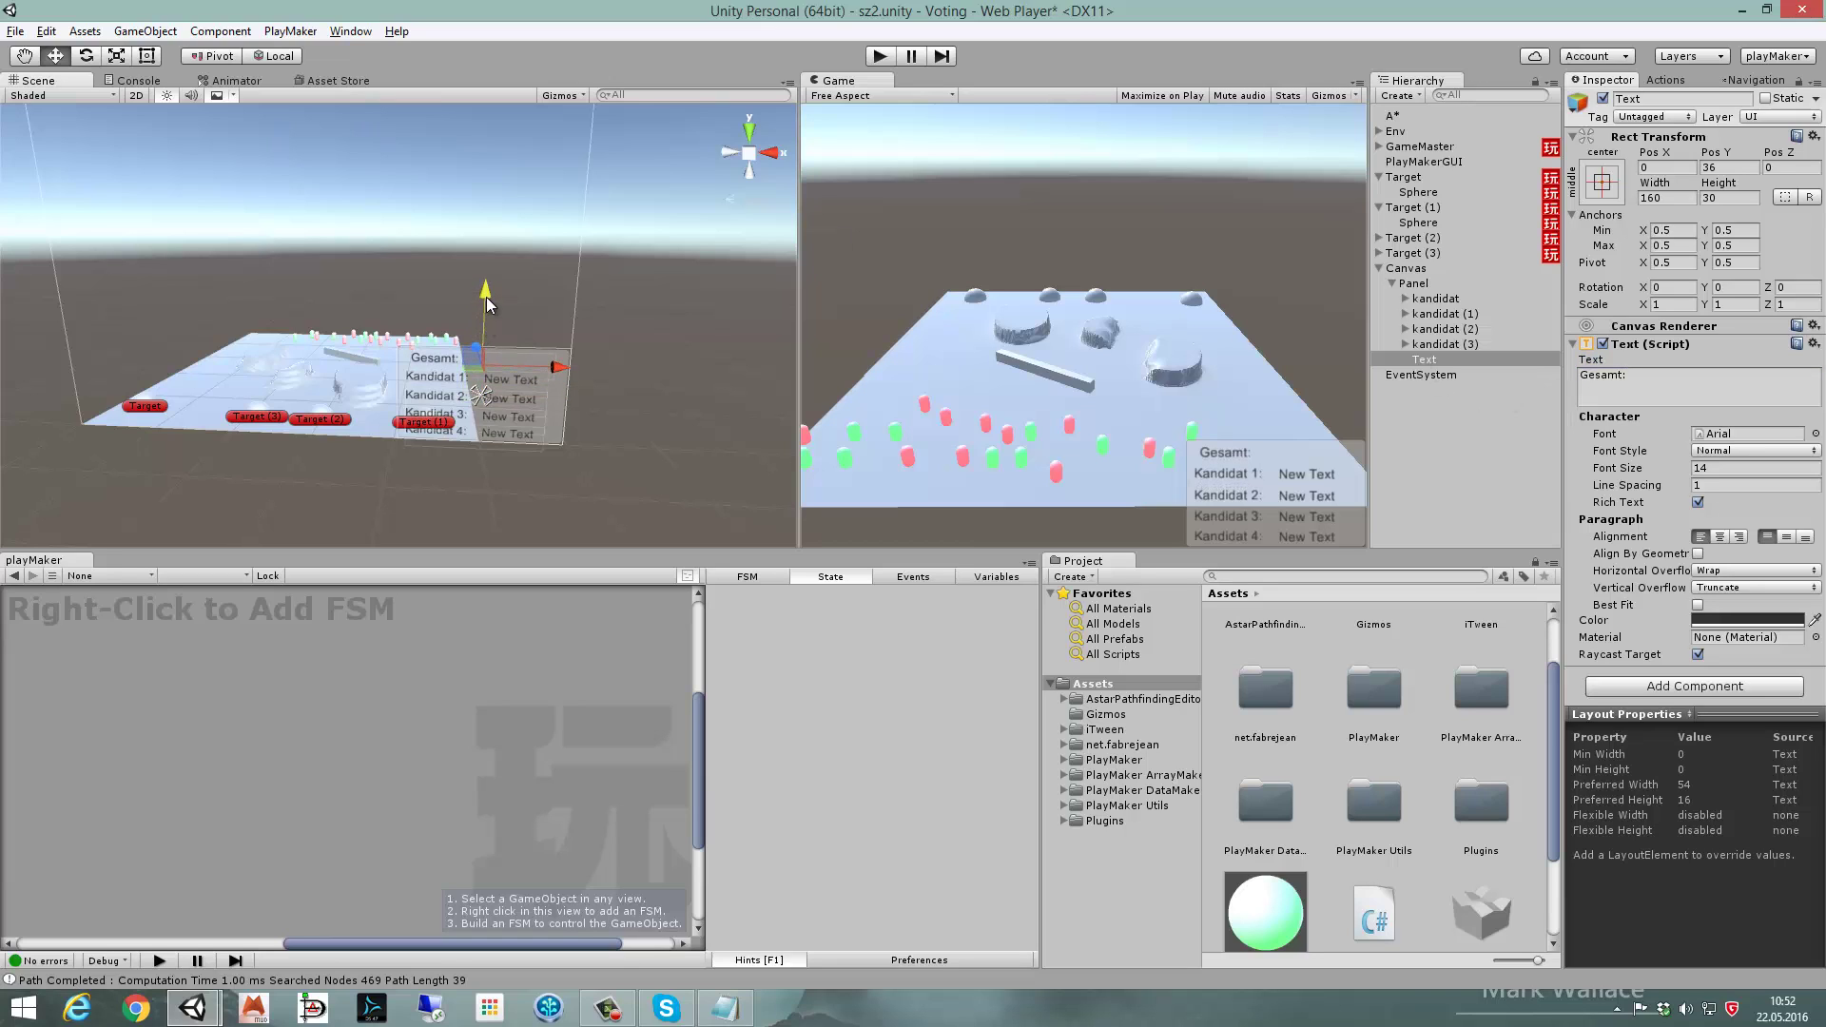
{"action": "left_click_drag", "start_coordinate": [563, 368], "coordinate": [558, 369]}
- Duplicate the Gesamt label as its child, move it right into the value column, set 0
{"action": "left_click", "coordinate": [1442, 362]}
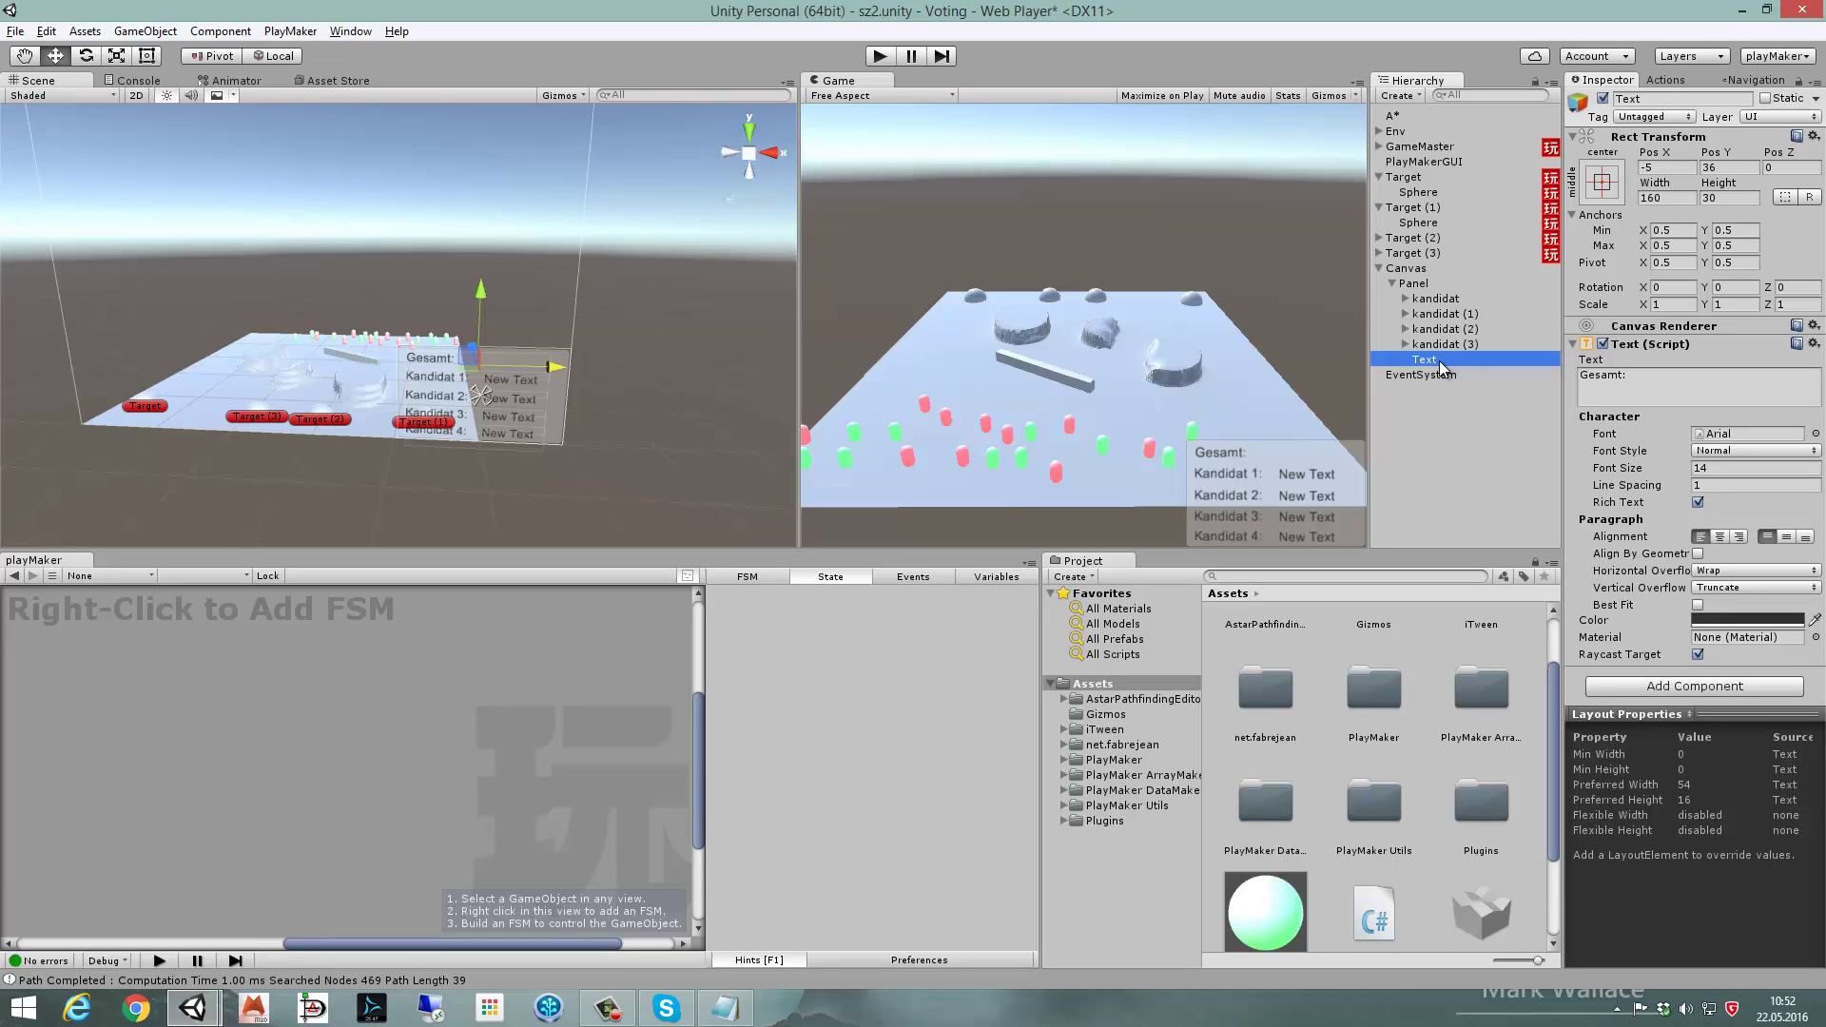
{"action": "key", "text": "ctrl+d"}
{"action": "left_click_drag", "start_coordinate": [1444, 375], "coordinate": [1442, 363]}
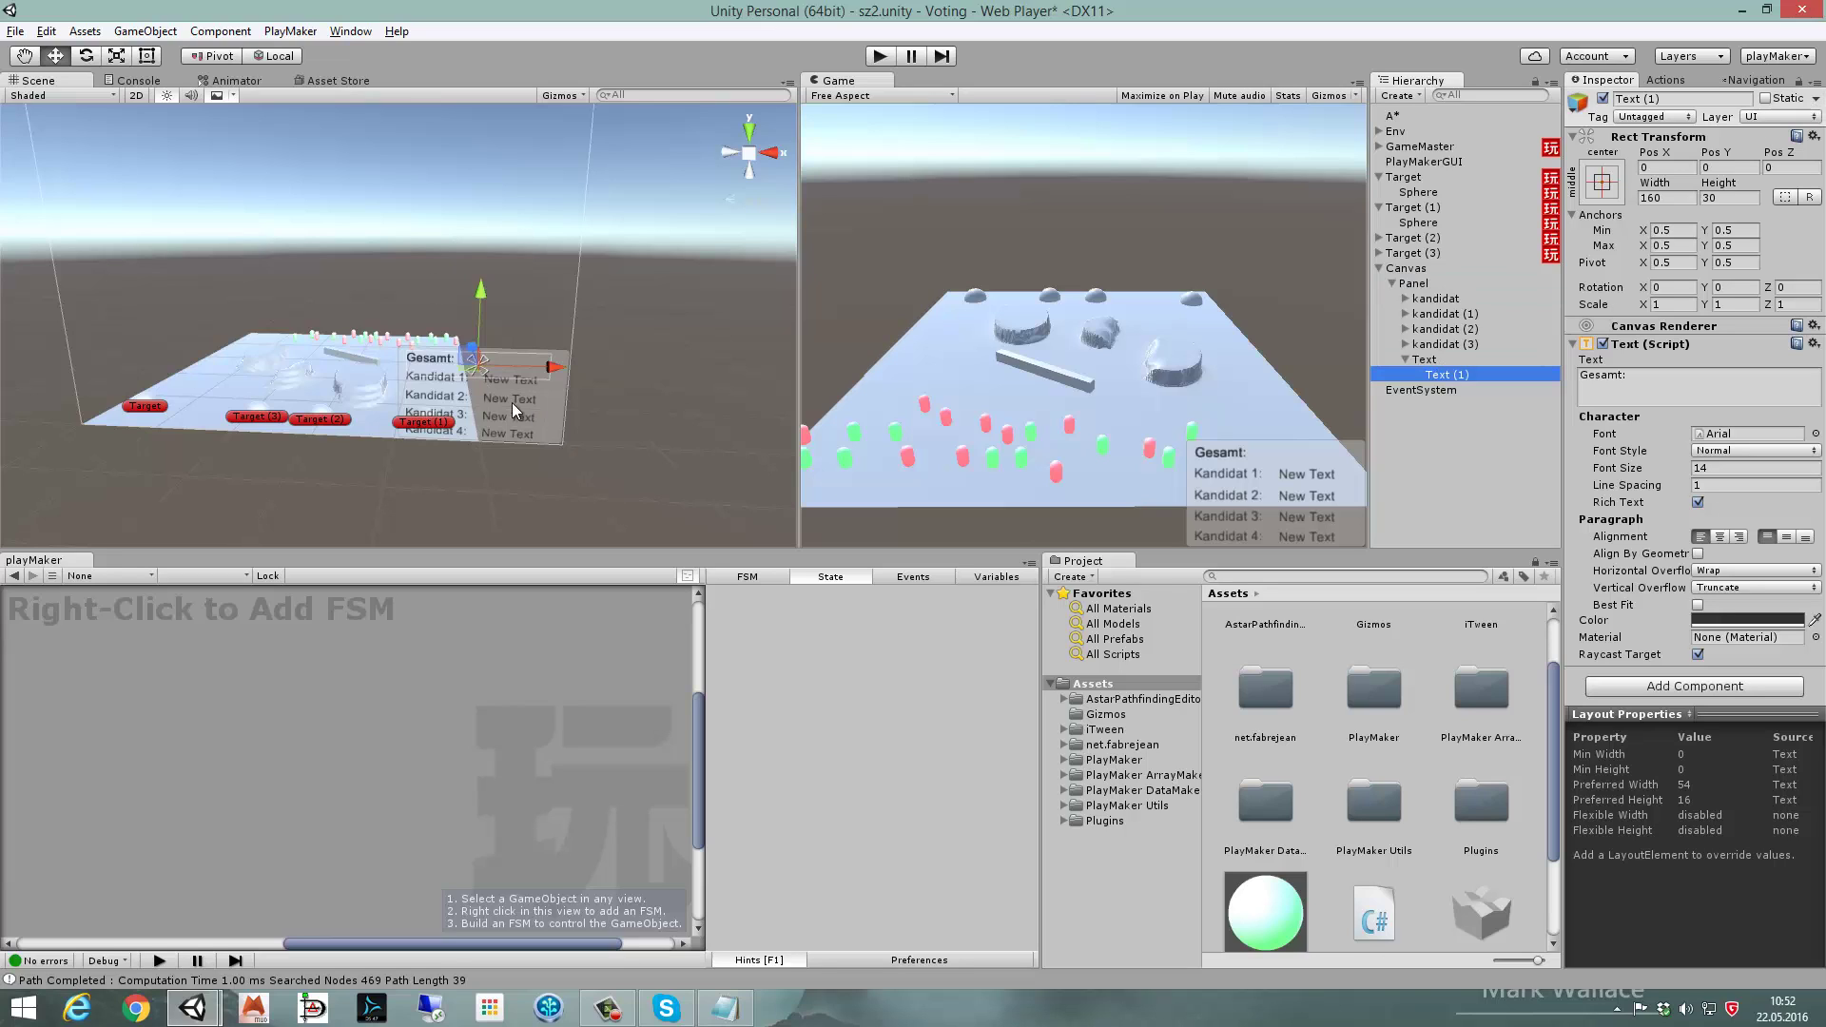
{"action": "left_click_drag", "start_coordinate": [560, 373], "coordinate": [639, 376]}
{"action": "left_click", "coordinate": [1607, 382]}
{"action": "type", "text": "0"}
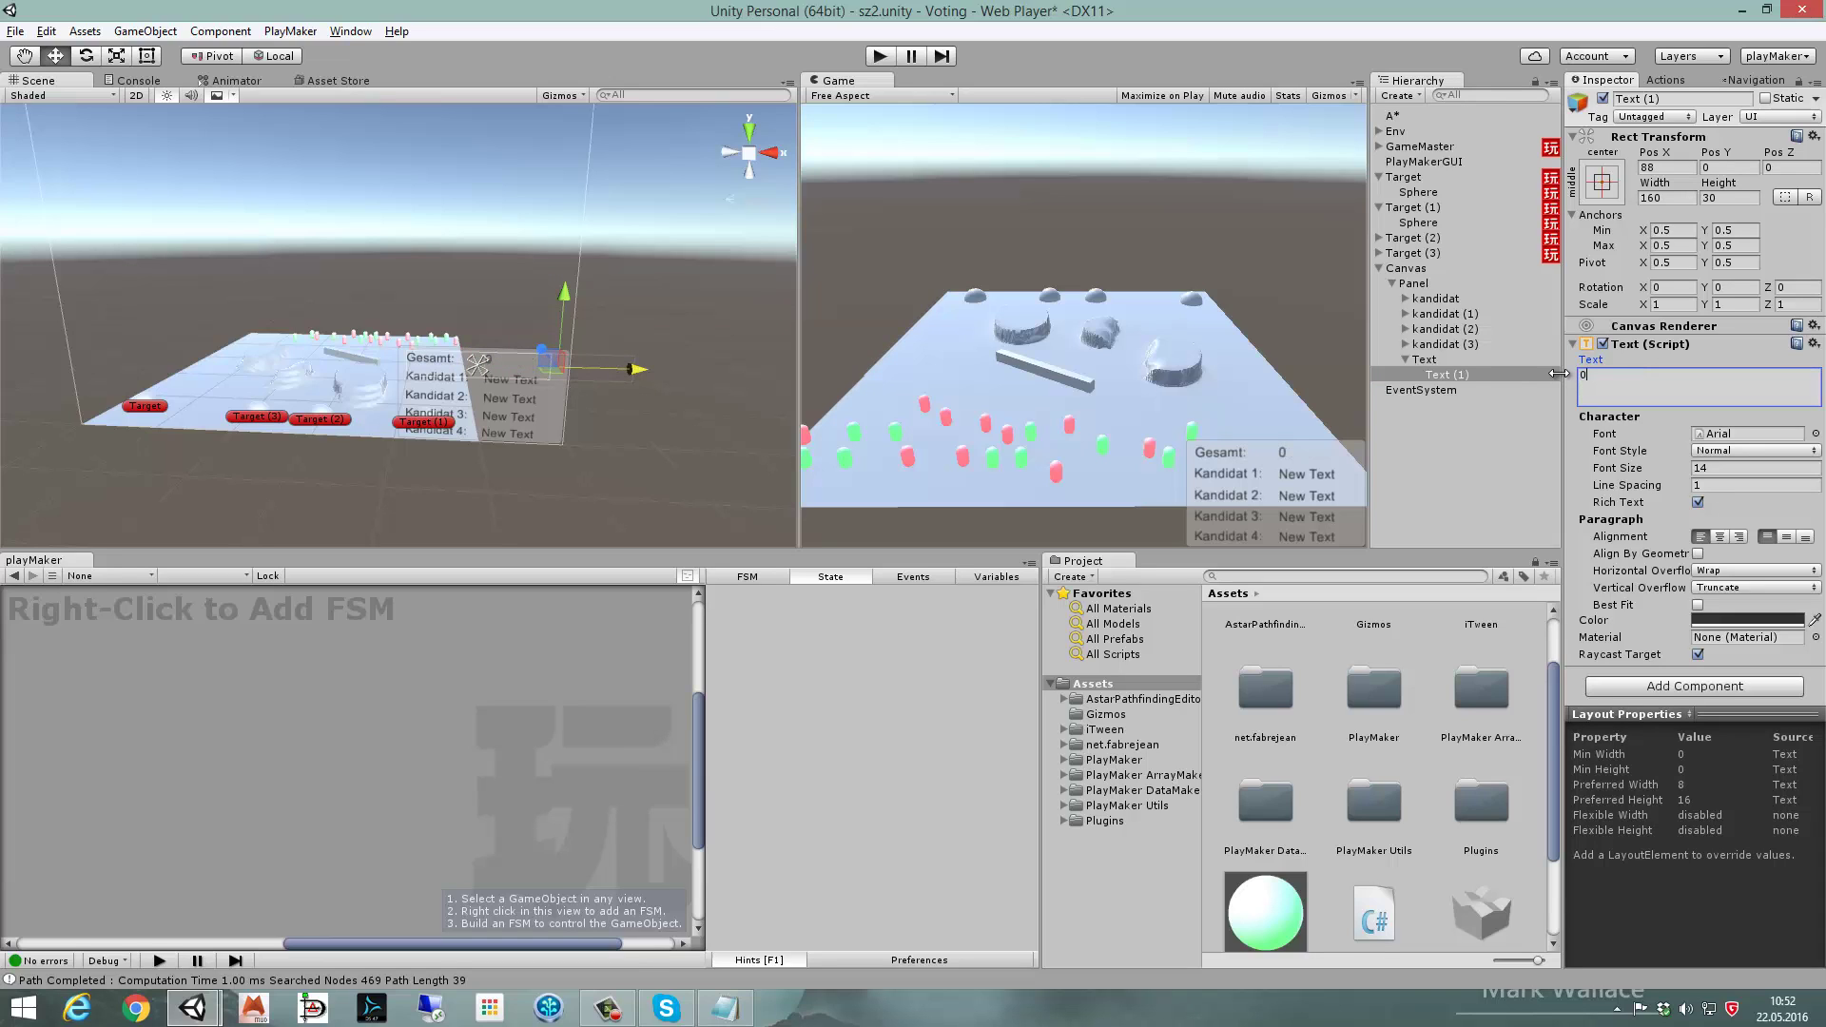
- Rename the parent label object to Gesamt
{"action": "left_click", "coordinate": [1423, 359]}
{"action": "type", "text": "G"}
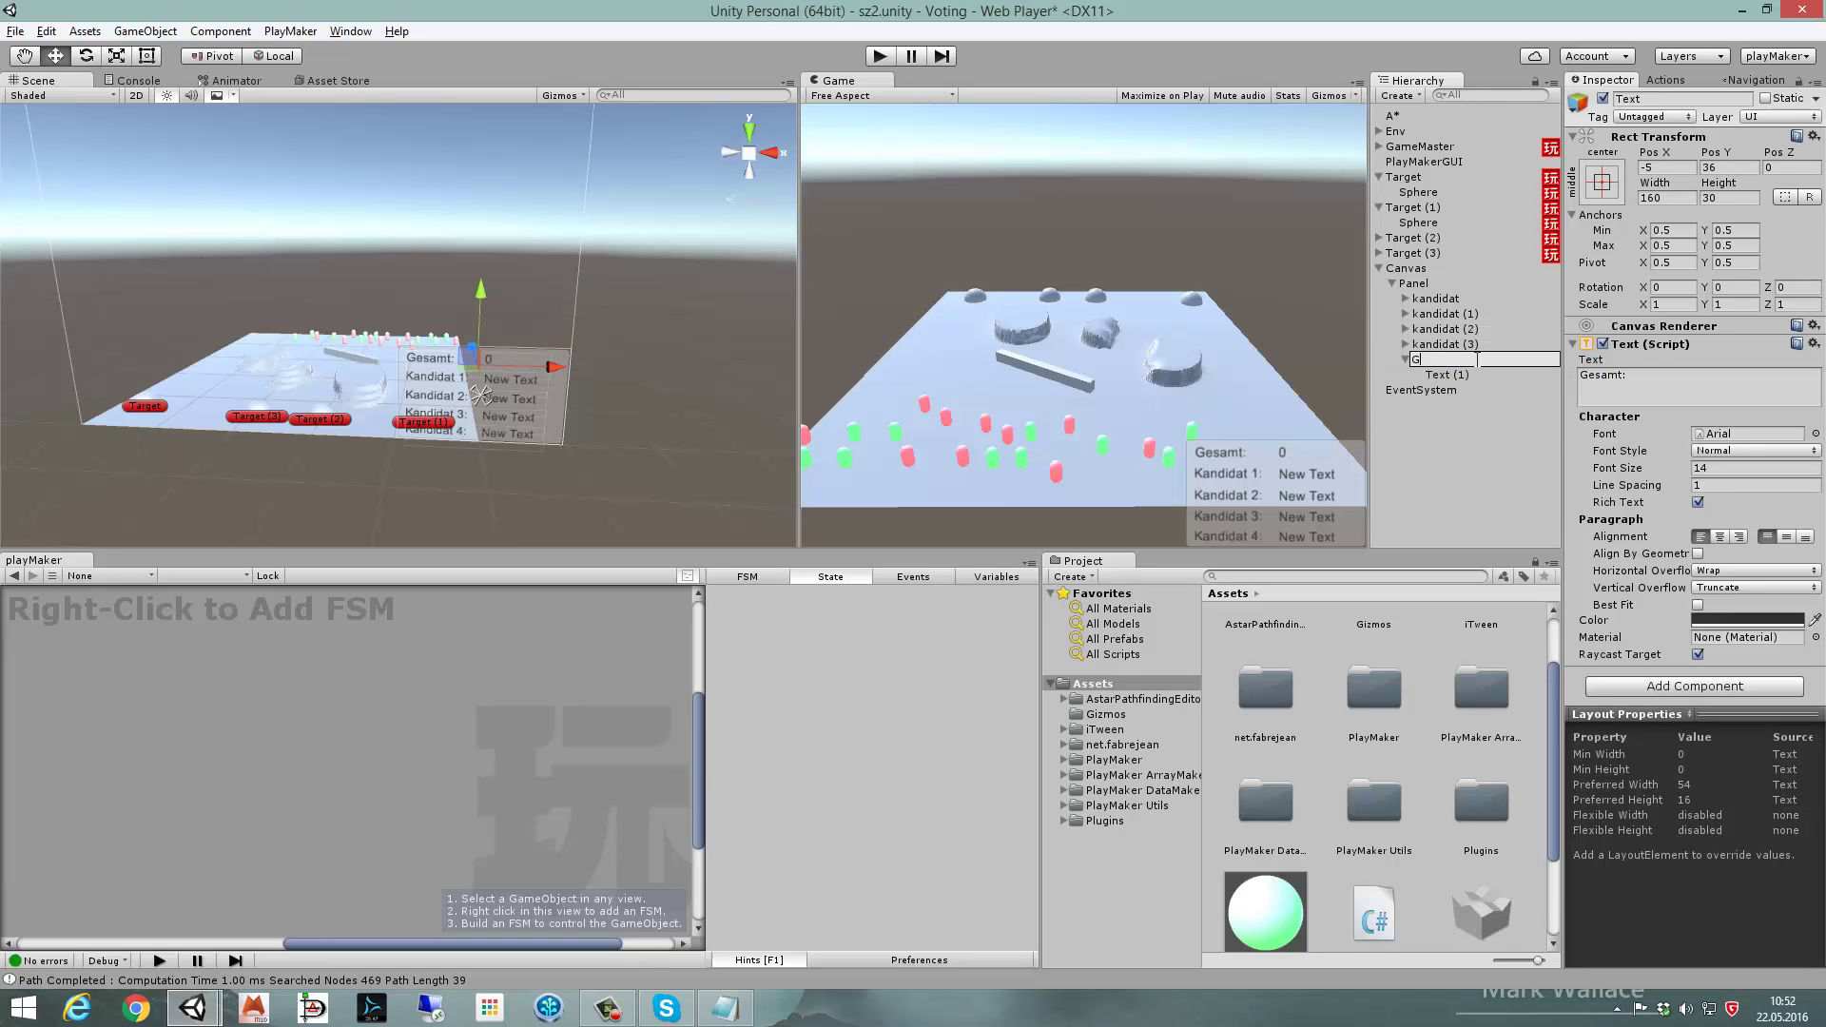
{"action": "type", "text": "esamt"}
{"action": "key", "text": "Return"}
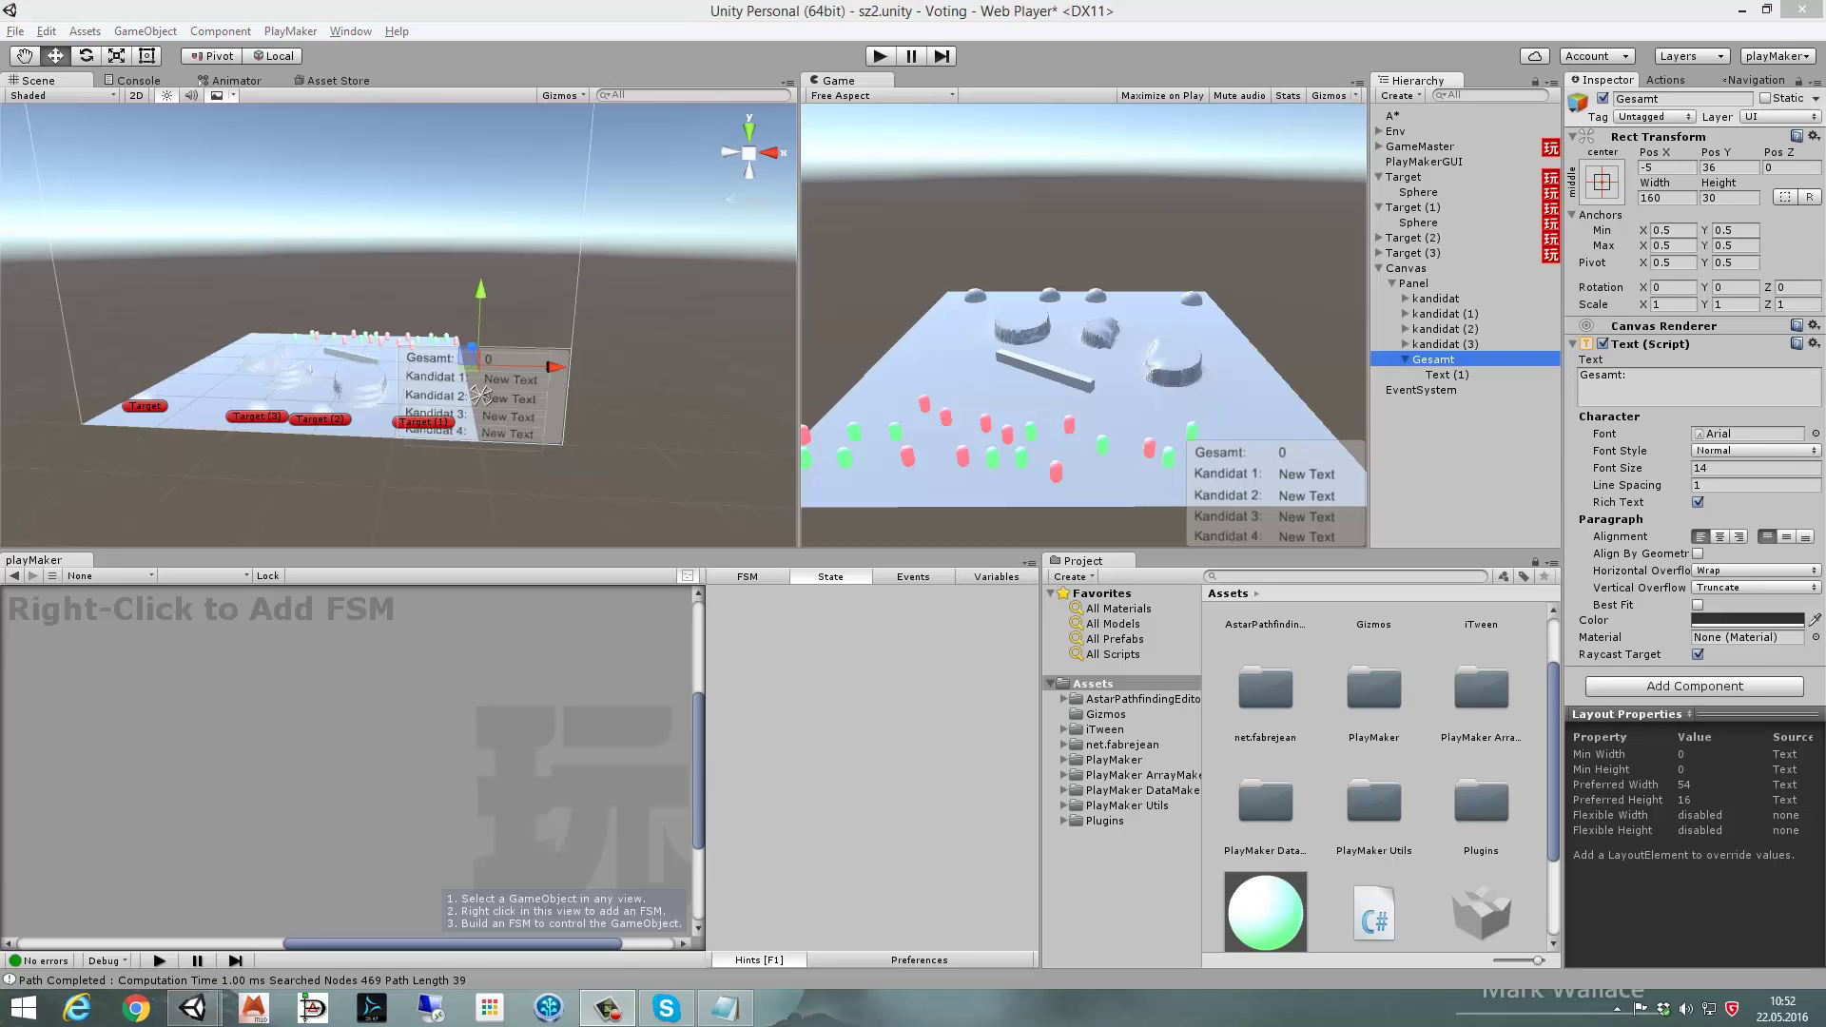
- Add a new PlayMaker FSM to the first kandidat's value Text
{"action": "left_click", "coordinate": [1405, 298]}
{"action": "left_click", "coordinate": [1437, 313]}
{"action": "right_click", "coordinate": [286, 693]}
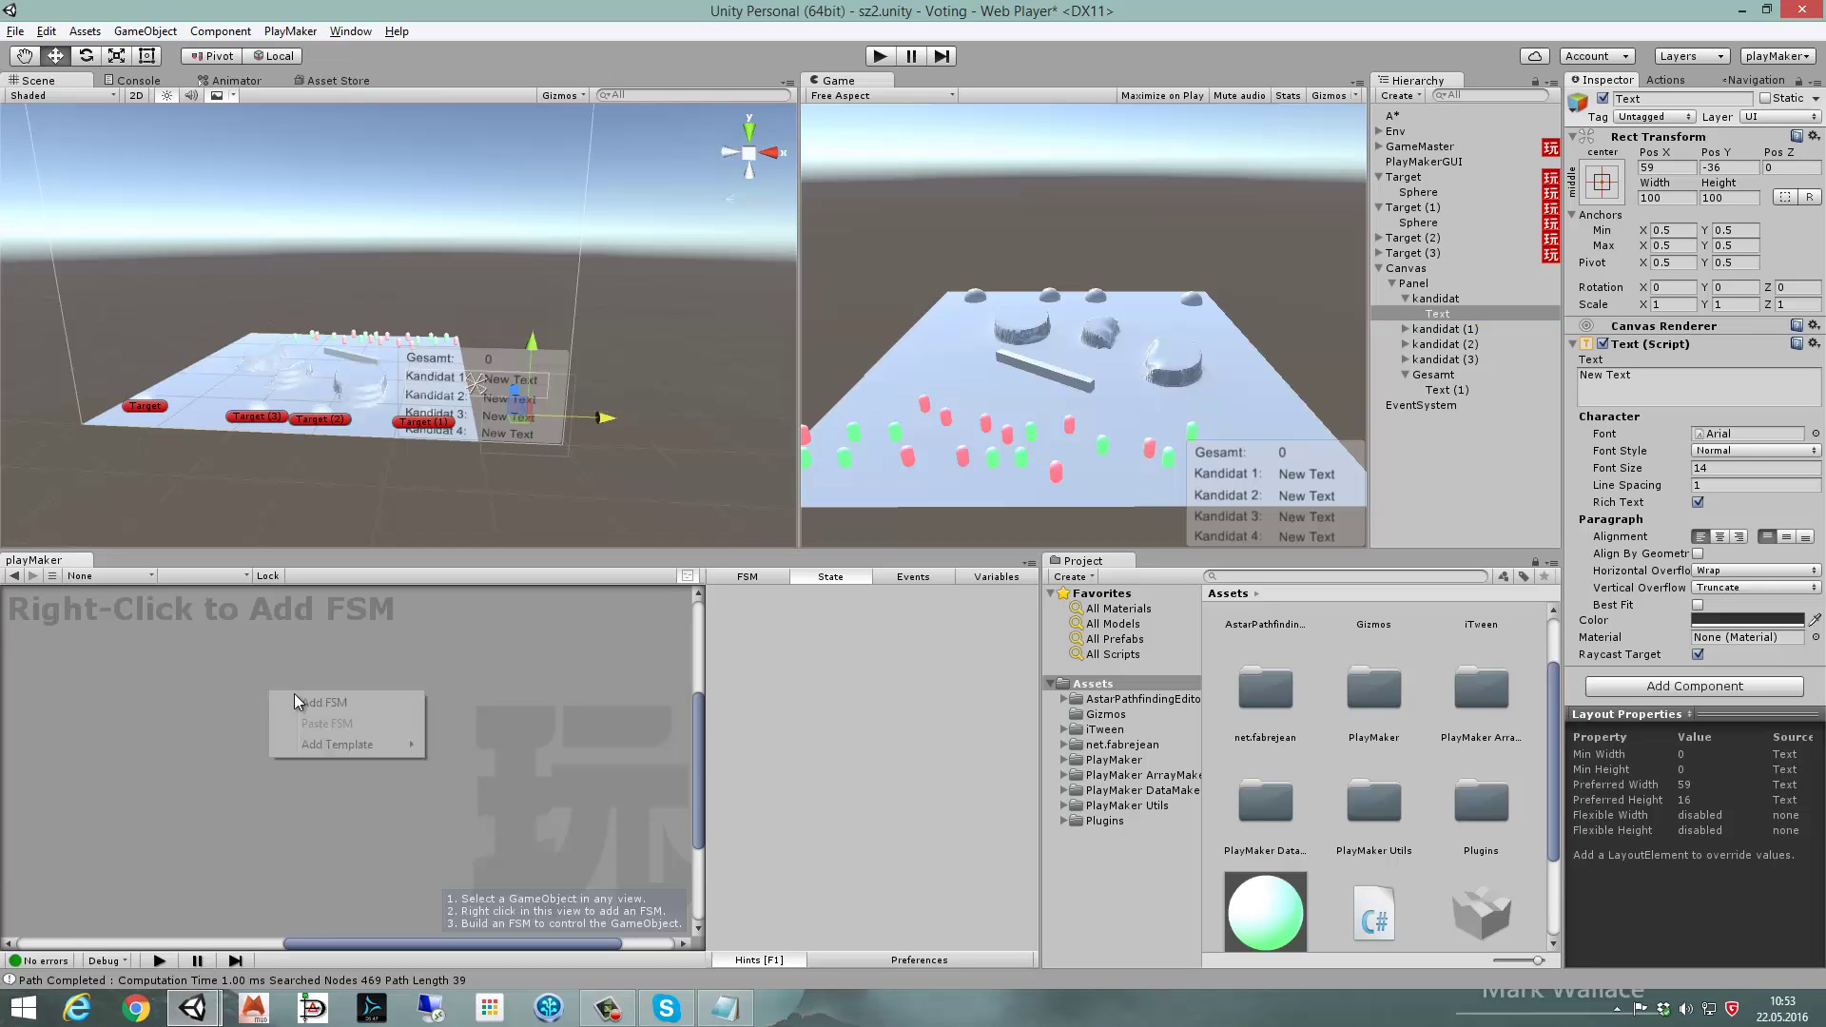
{"action": "left_click", "coordinate": [329, 702]}
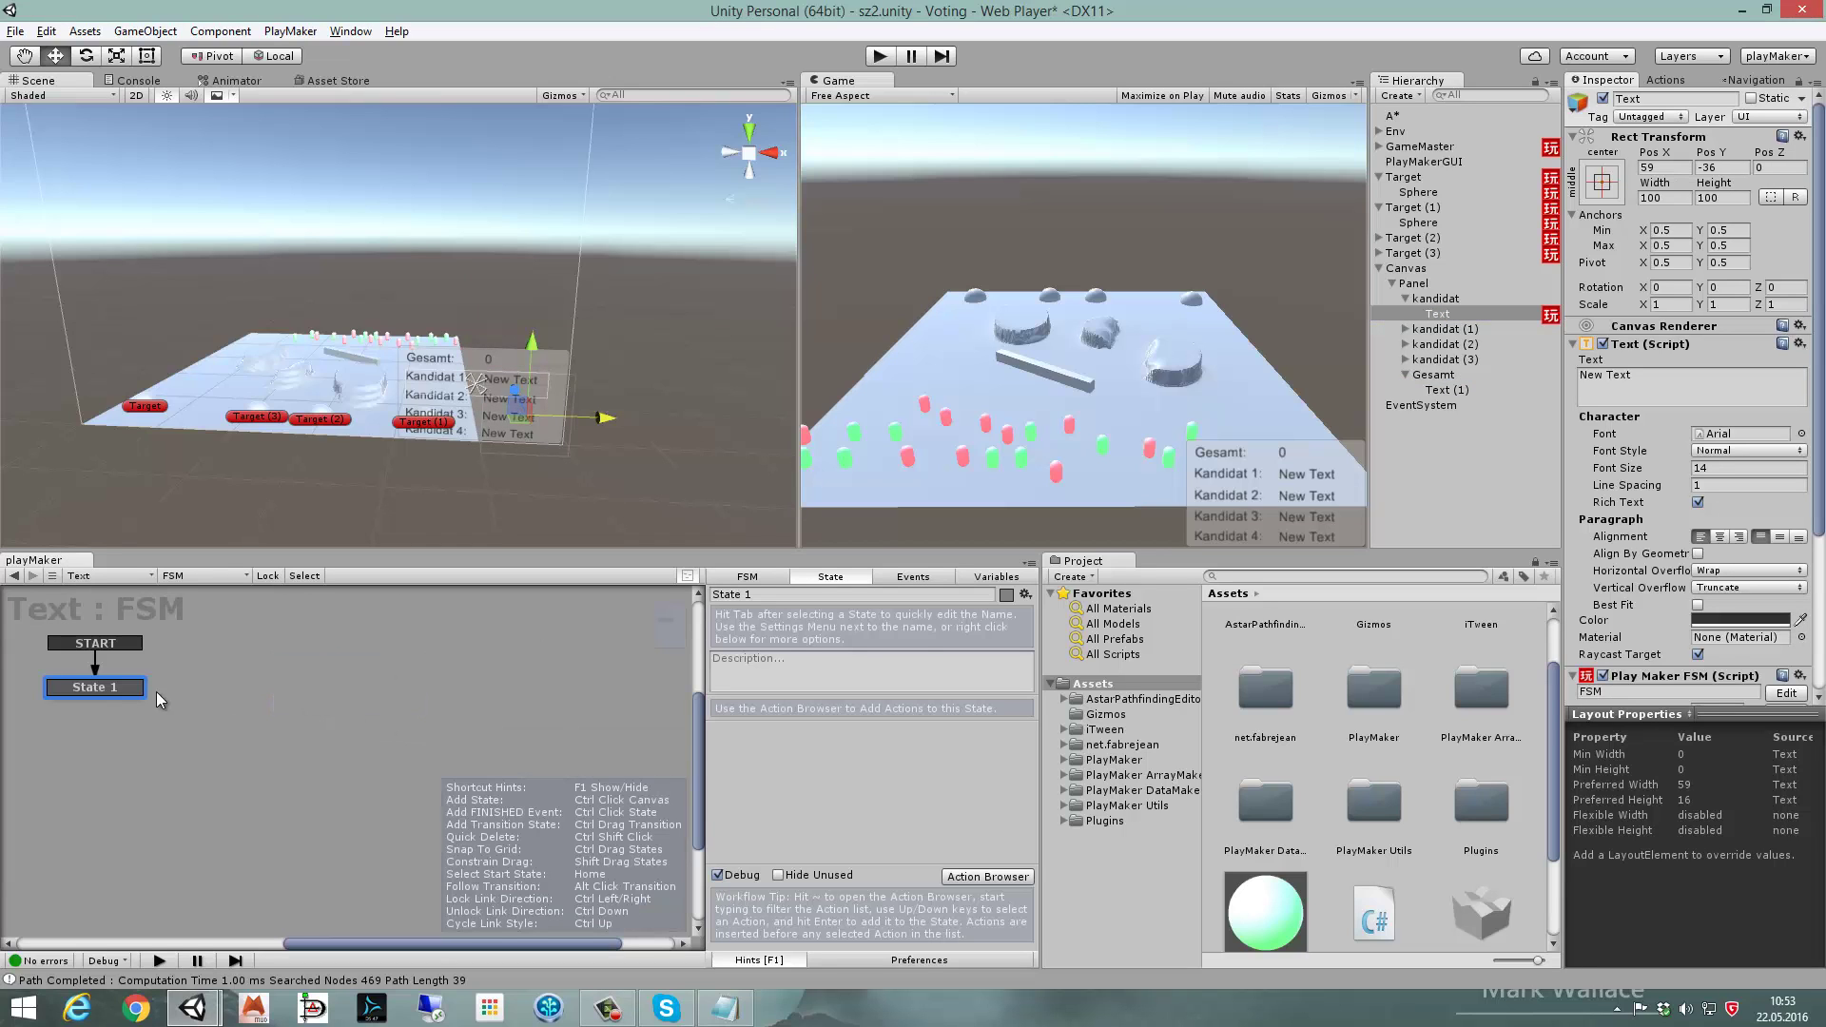
- Add a Convert Int To String action to State 1 using Globals/T0Counter as the integer
{"action": "left_click", "coordinate": [1685, 76]}
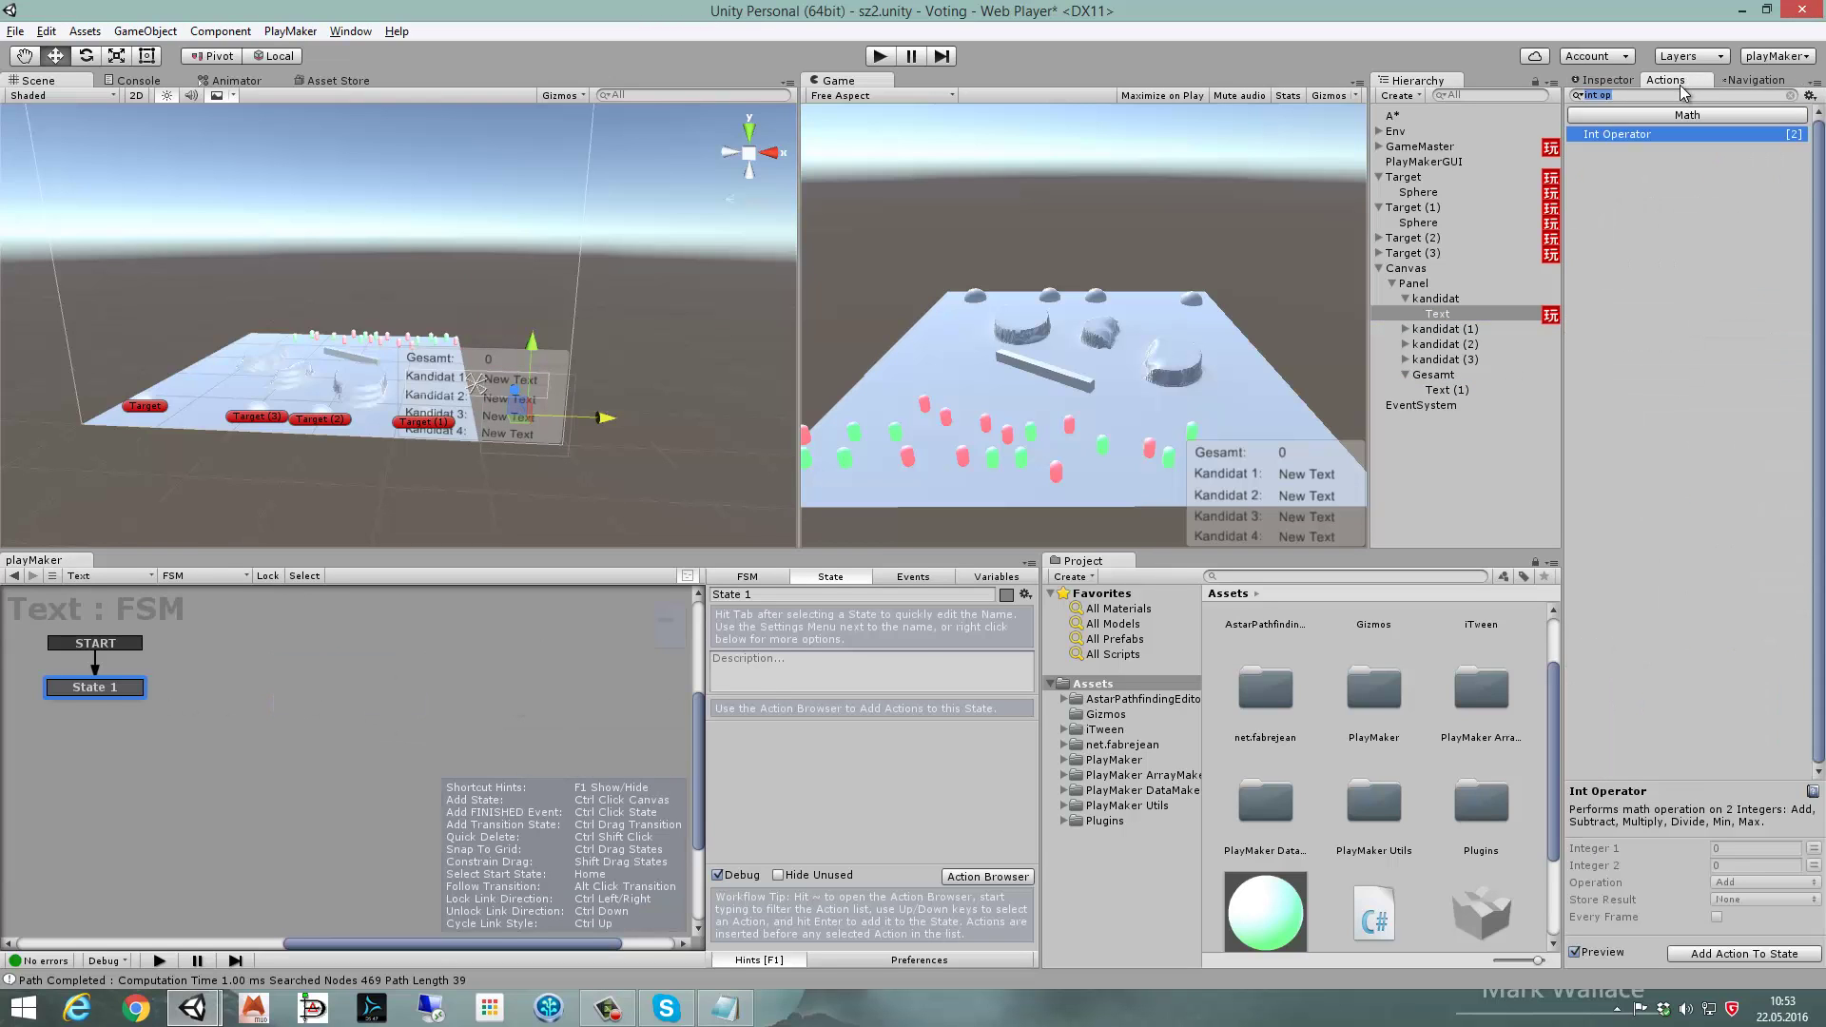
{"action": "type", "text": "conv"}
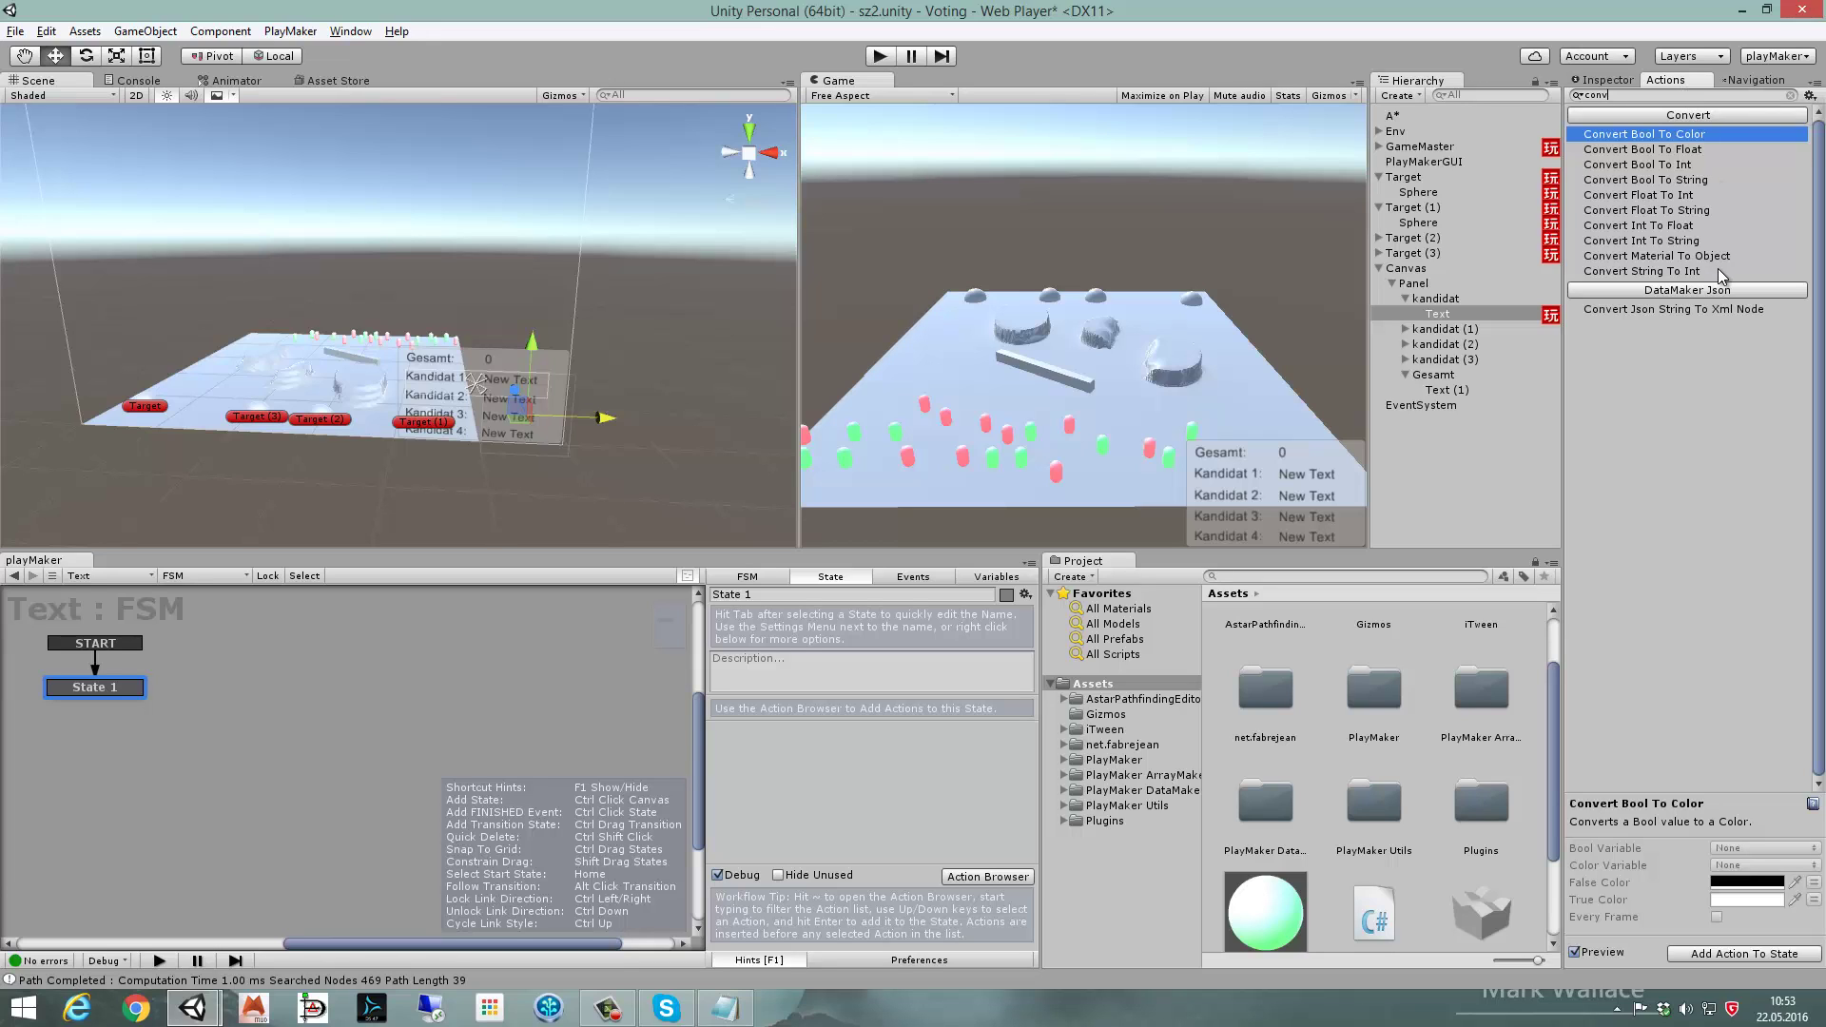
{"action": "left_click", "coordinate": [1694, 242]}
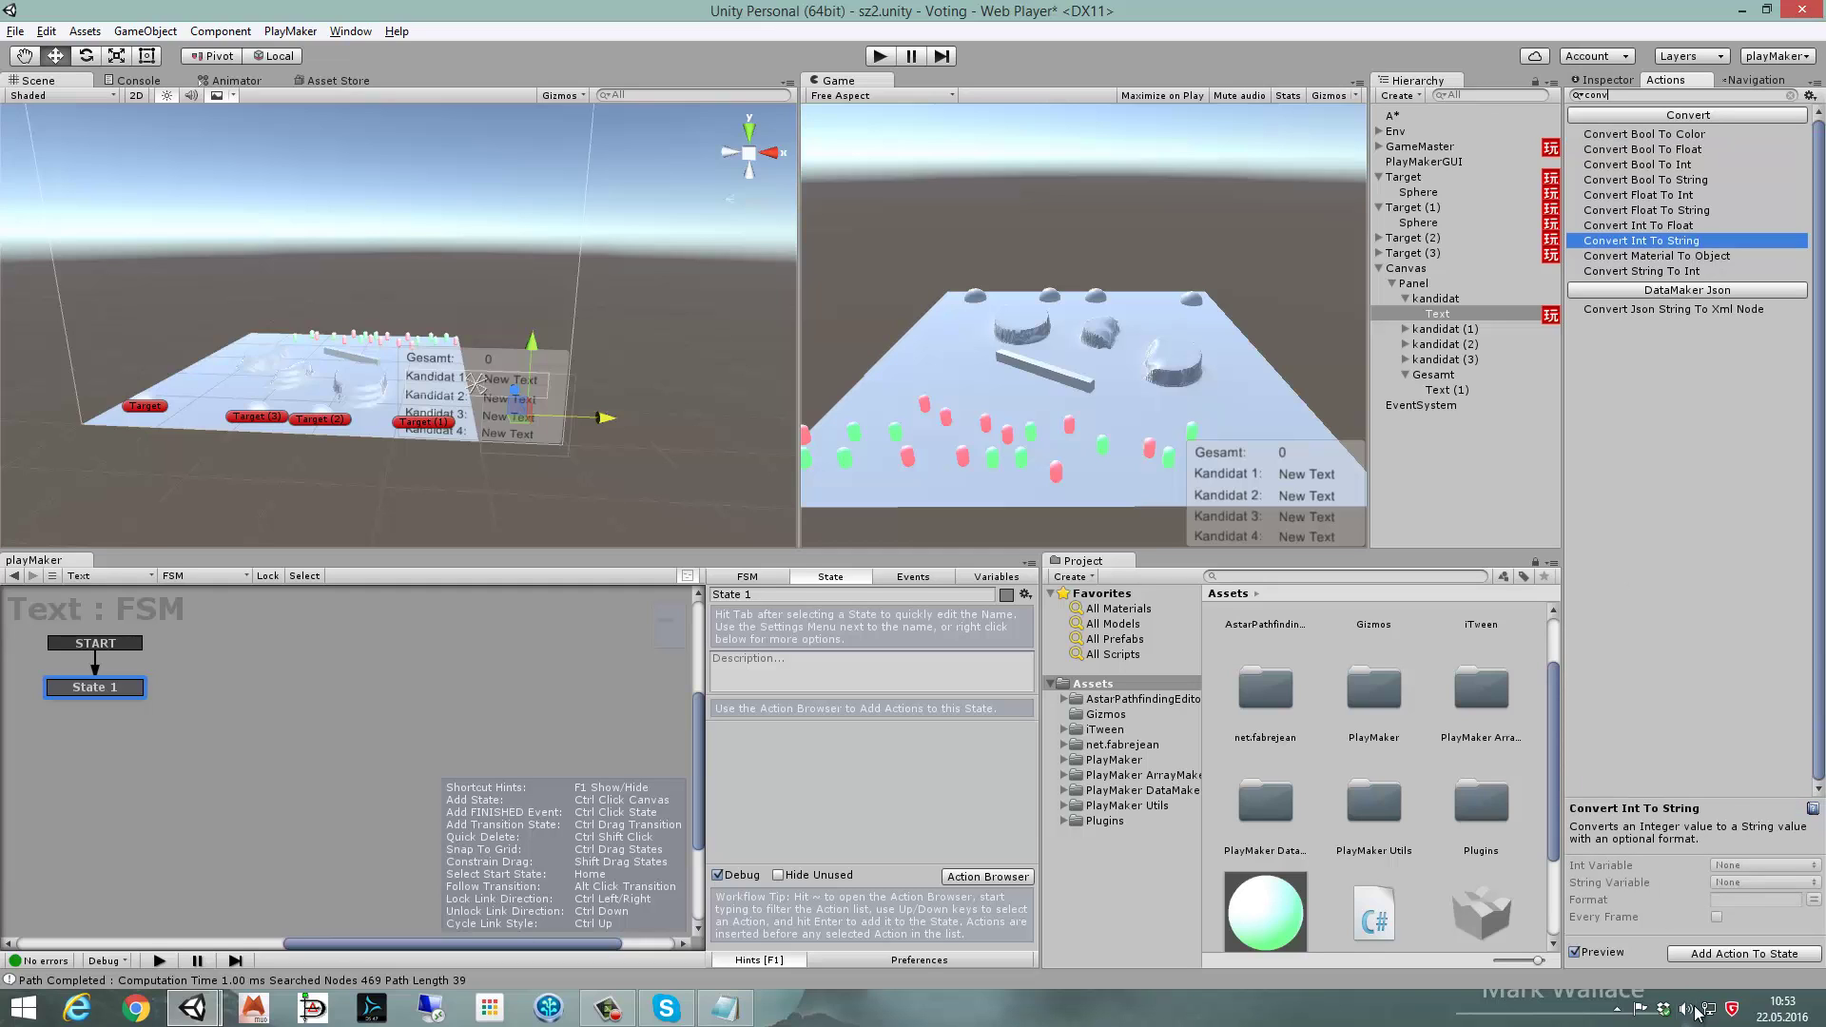
{"action": "left_click", "coordinate": [1709, 954]}
{"action": "left_click", "coordinate": [934, 775]}
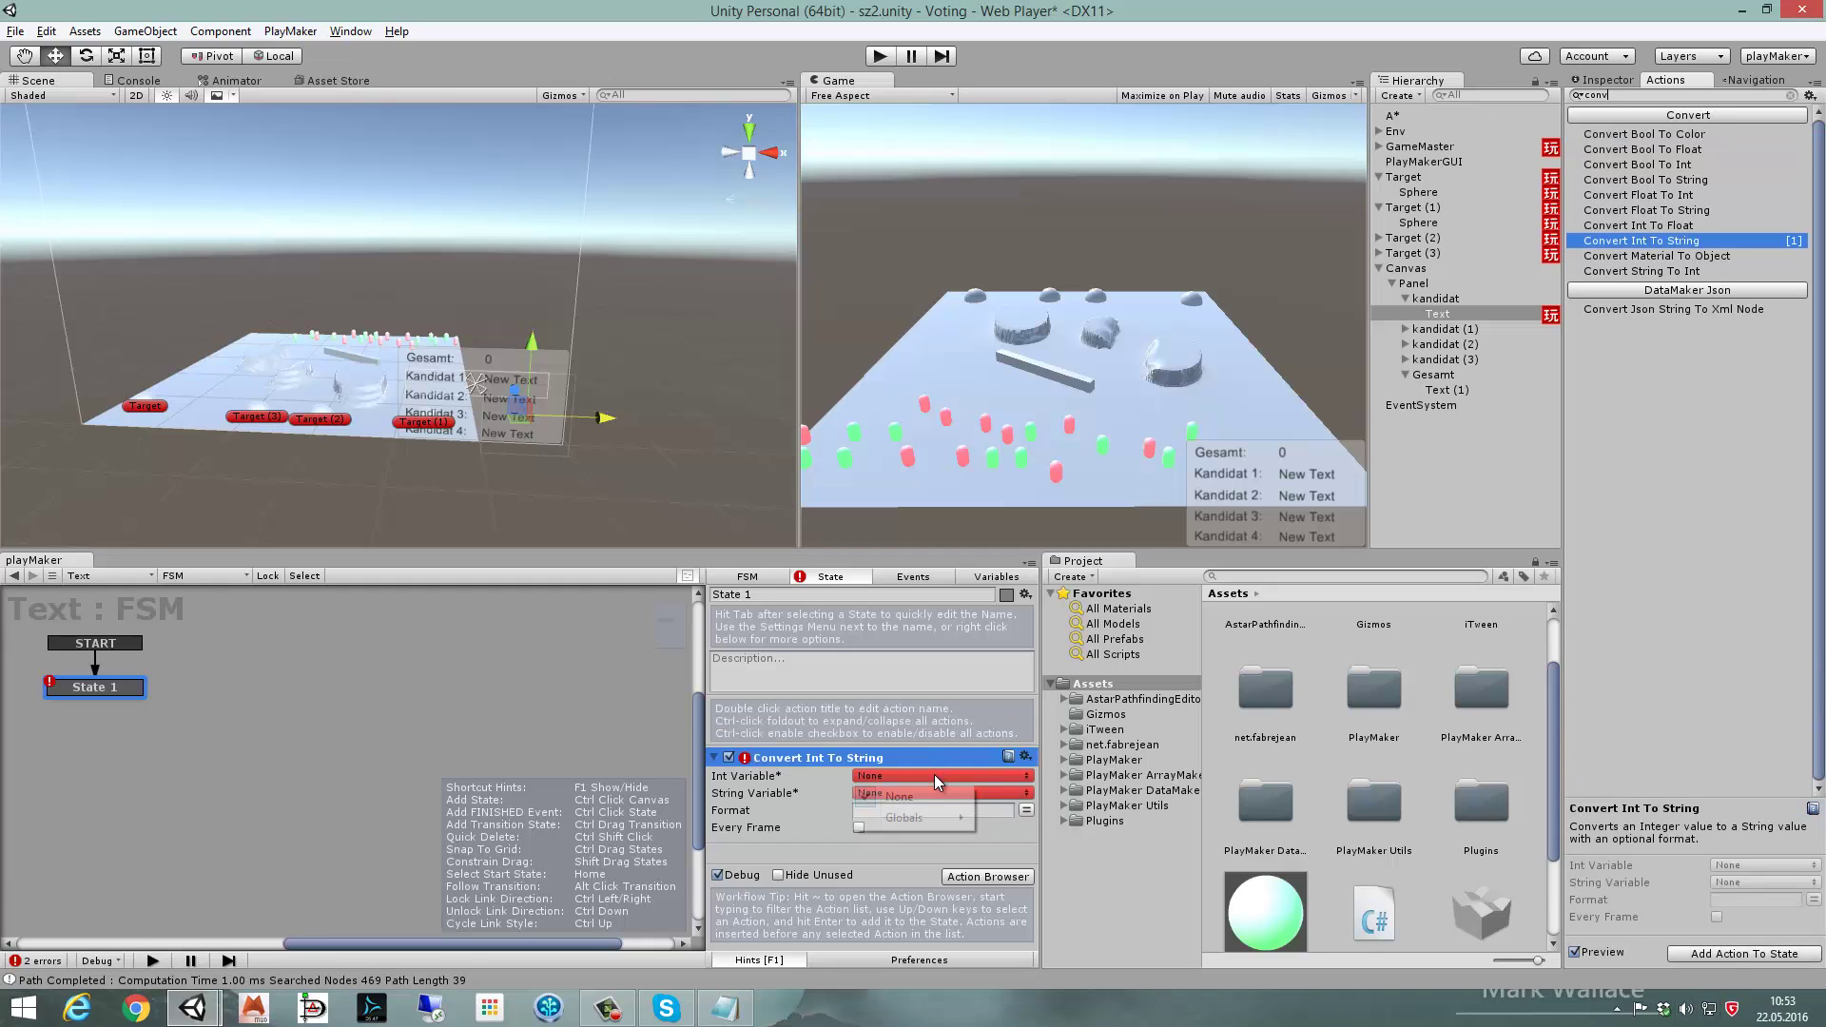
{"action": "mouse_move", "coordinate": [944, 819]}
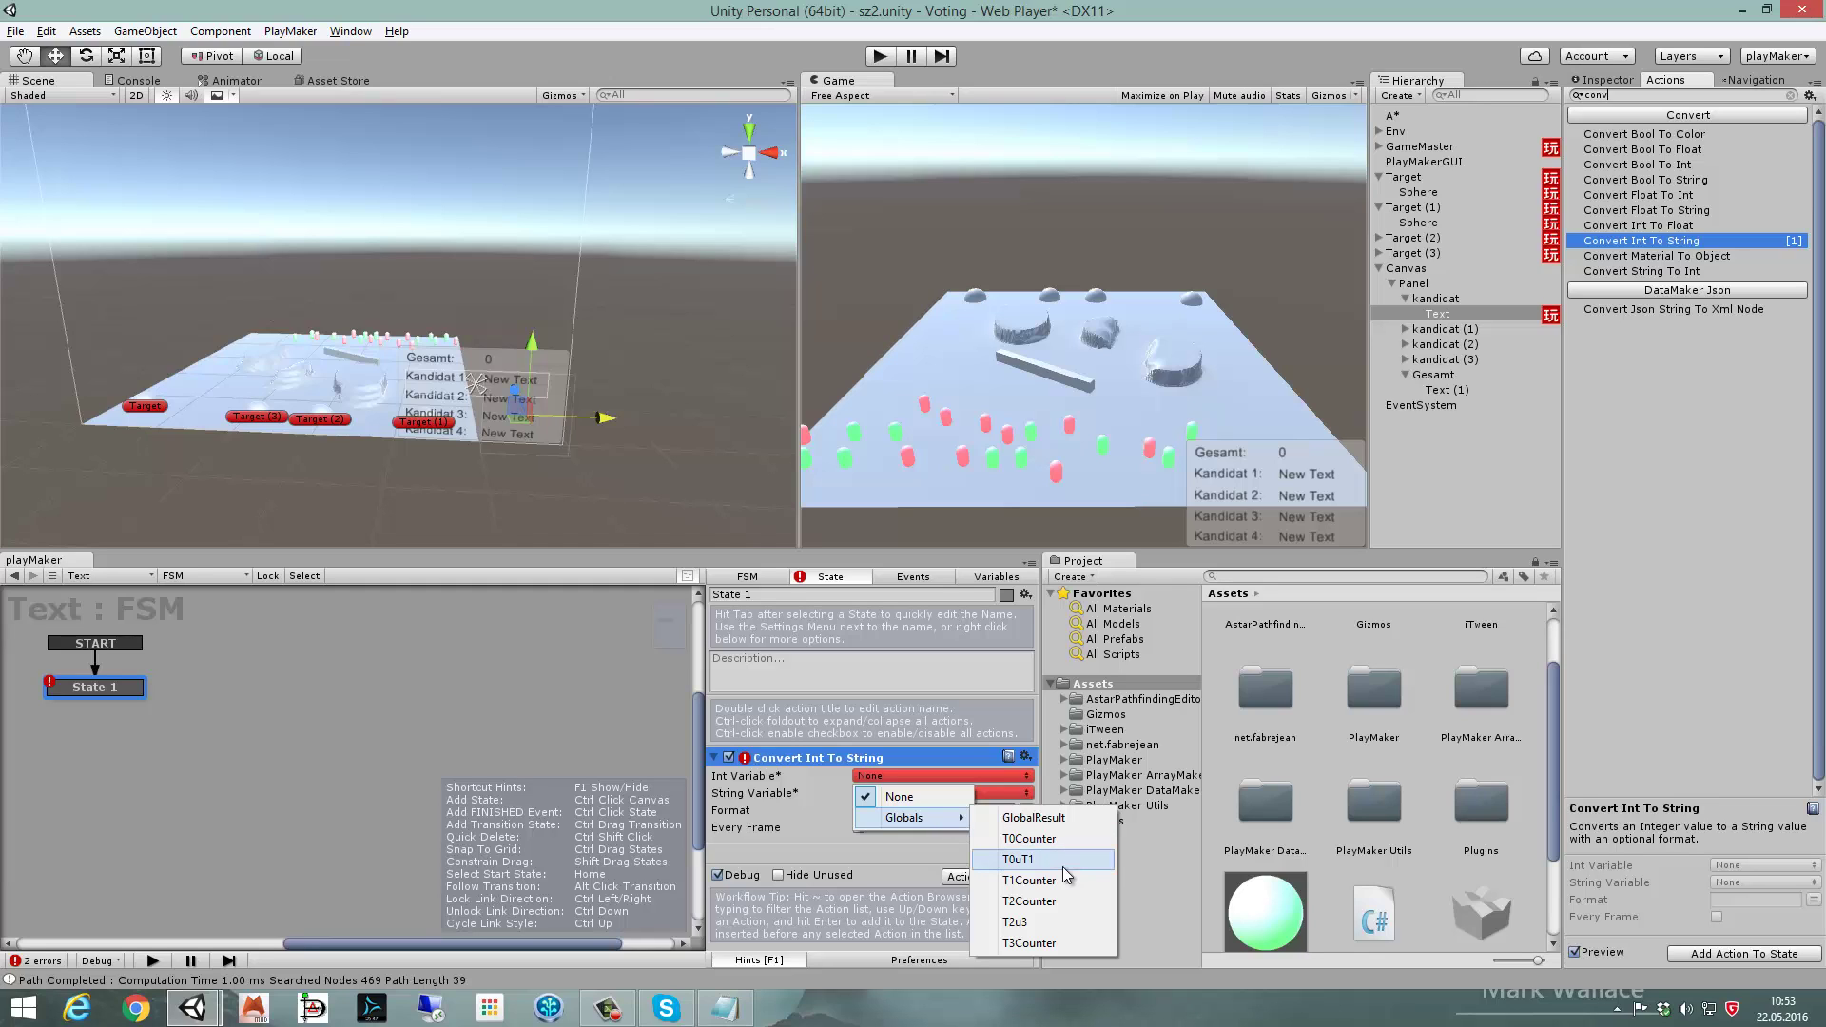
{"action": "left_click", "coordinate": [1065, 841]}
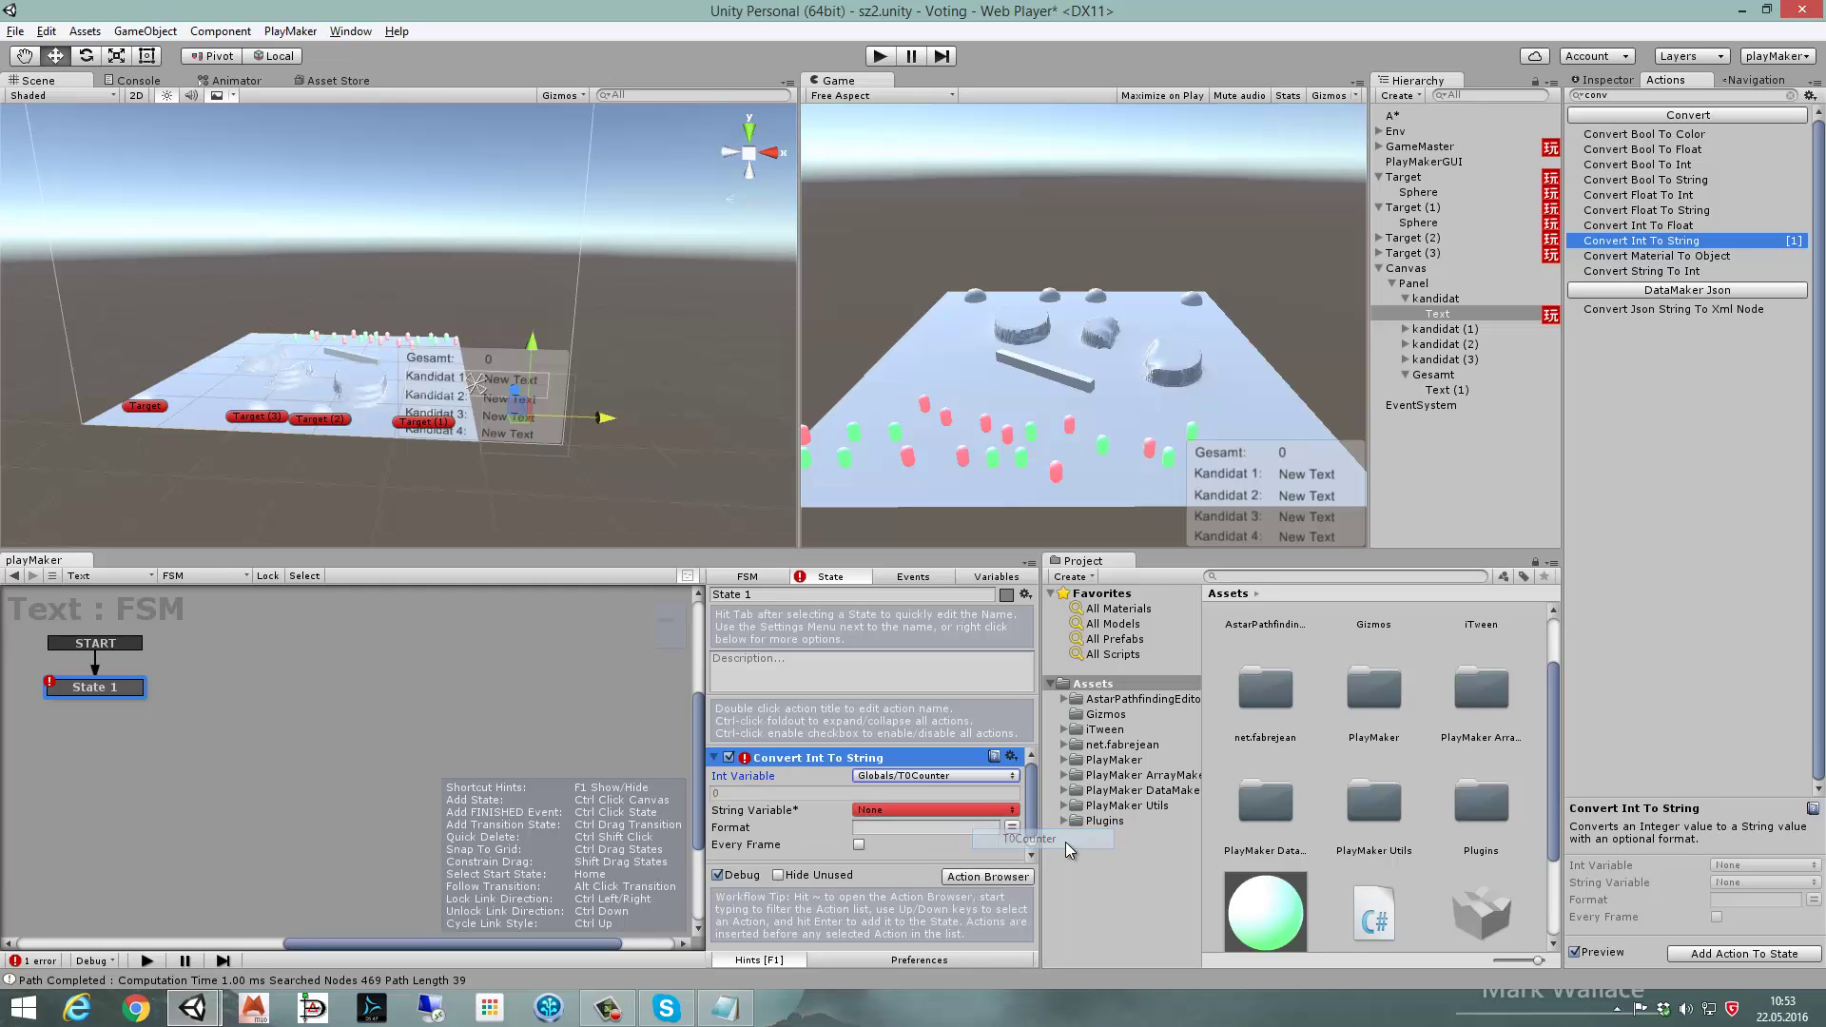
- Create a new String variable named ergebniss in the FSM
{"action": "left_click", "coordinate": [919, 810]}
{"action": "left_click", "coordinate": [992, 578]}
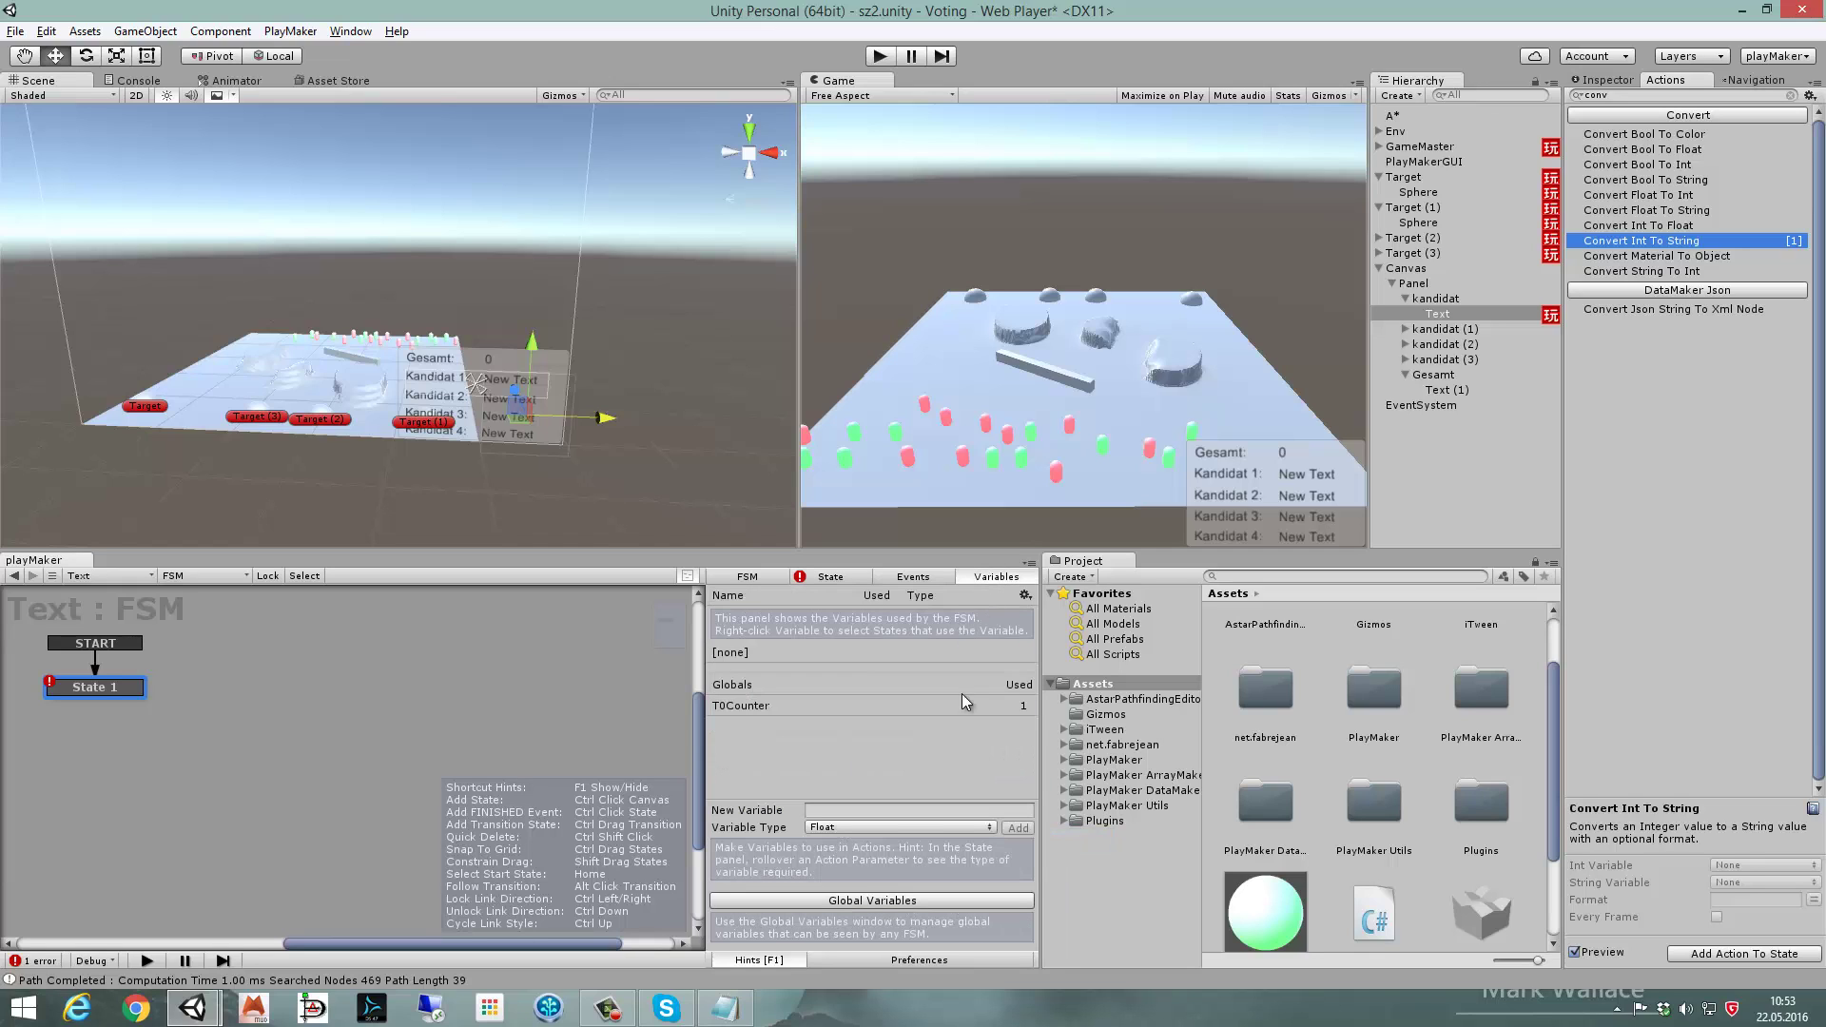
{"action": "left_click", "coordinate": [870, 827]}
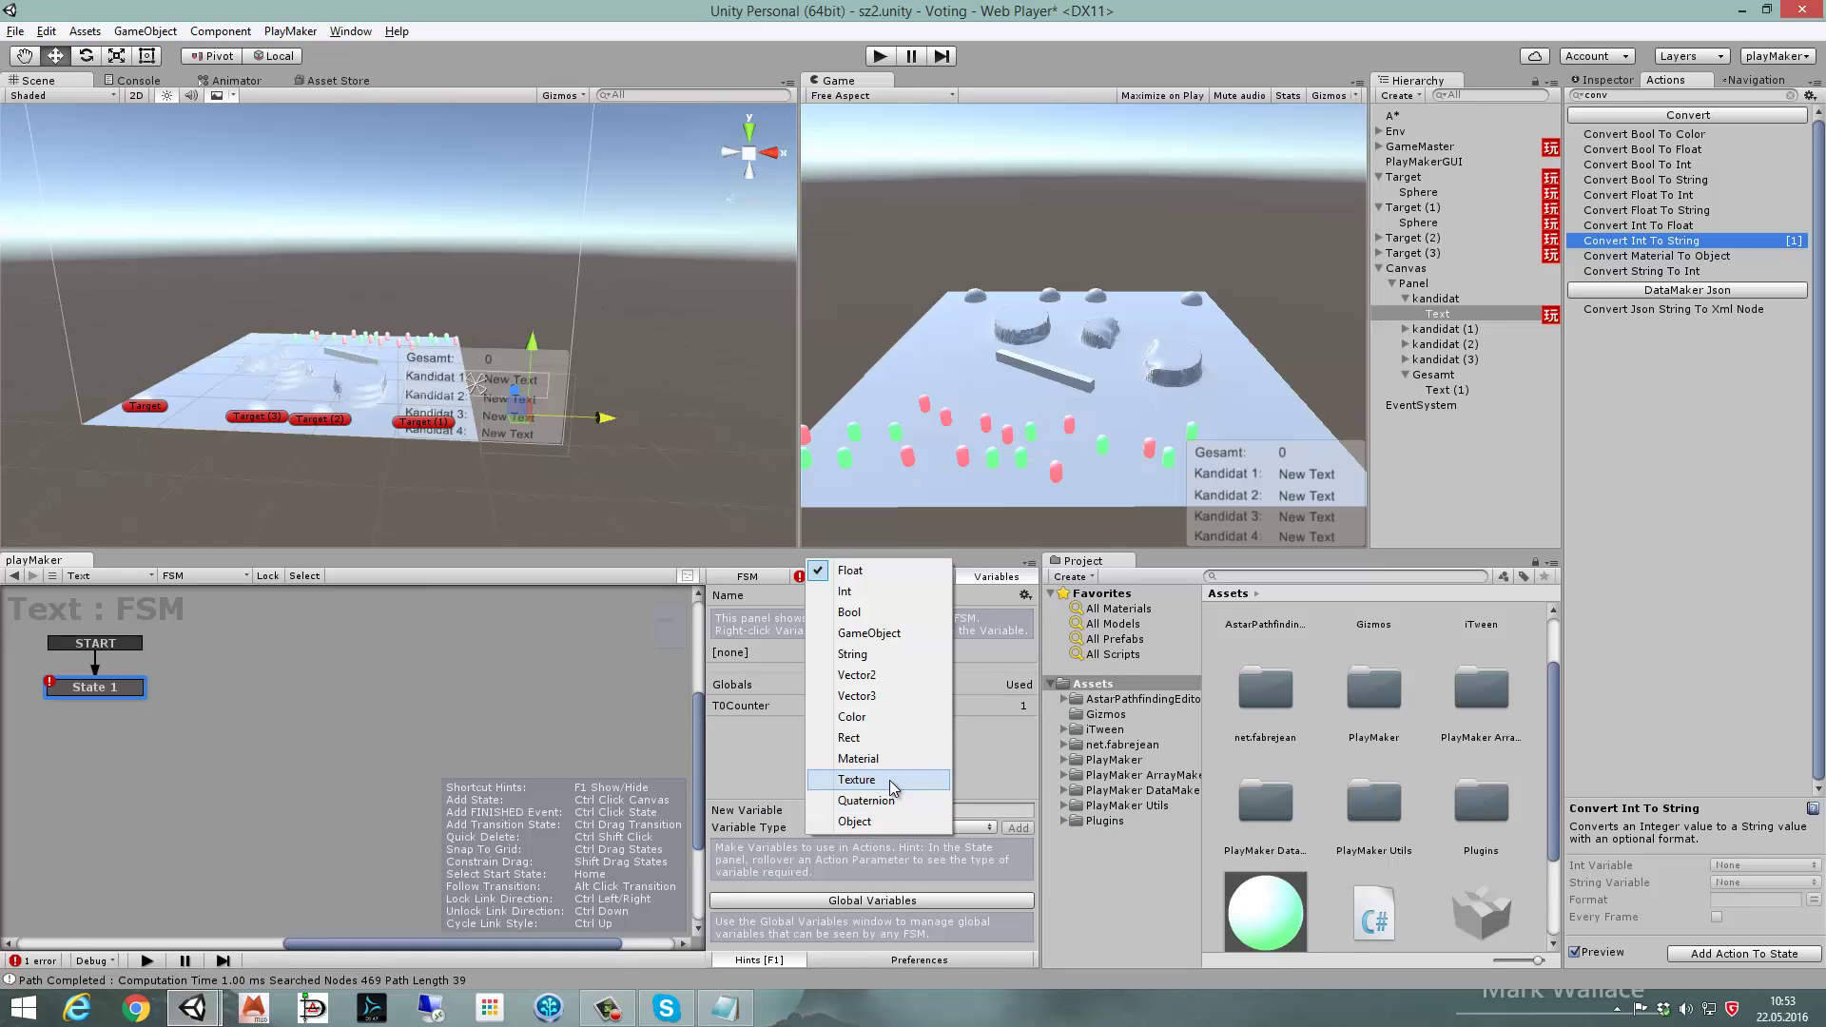
{"action": "left_click", "coordinate": [853, 653]}
{"action": "left_click", "coordinate": [872, 810]}
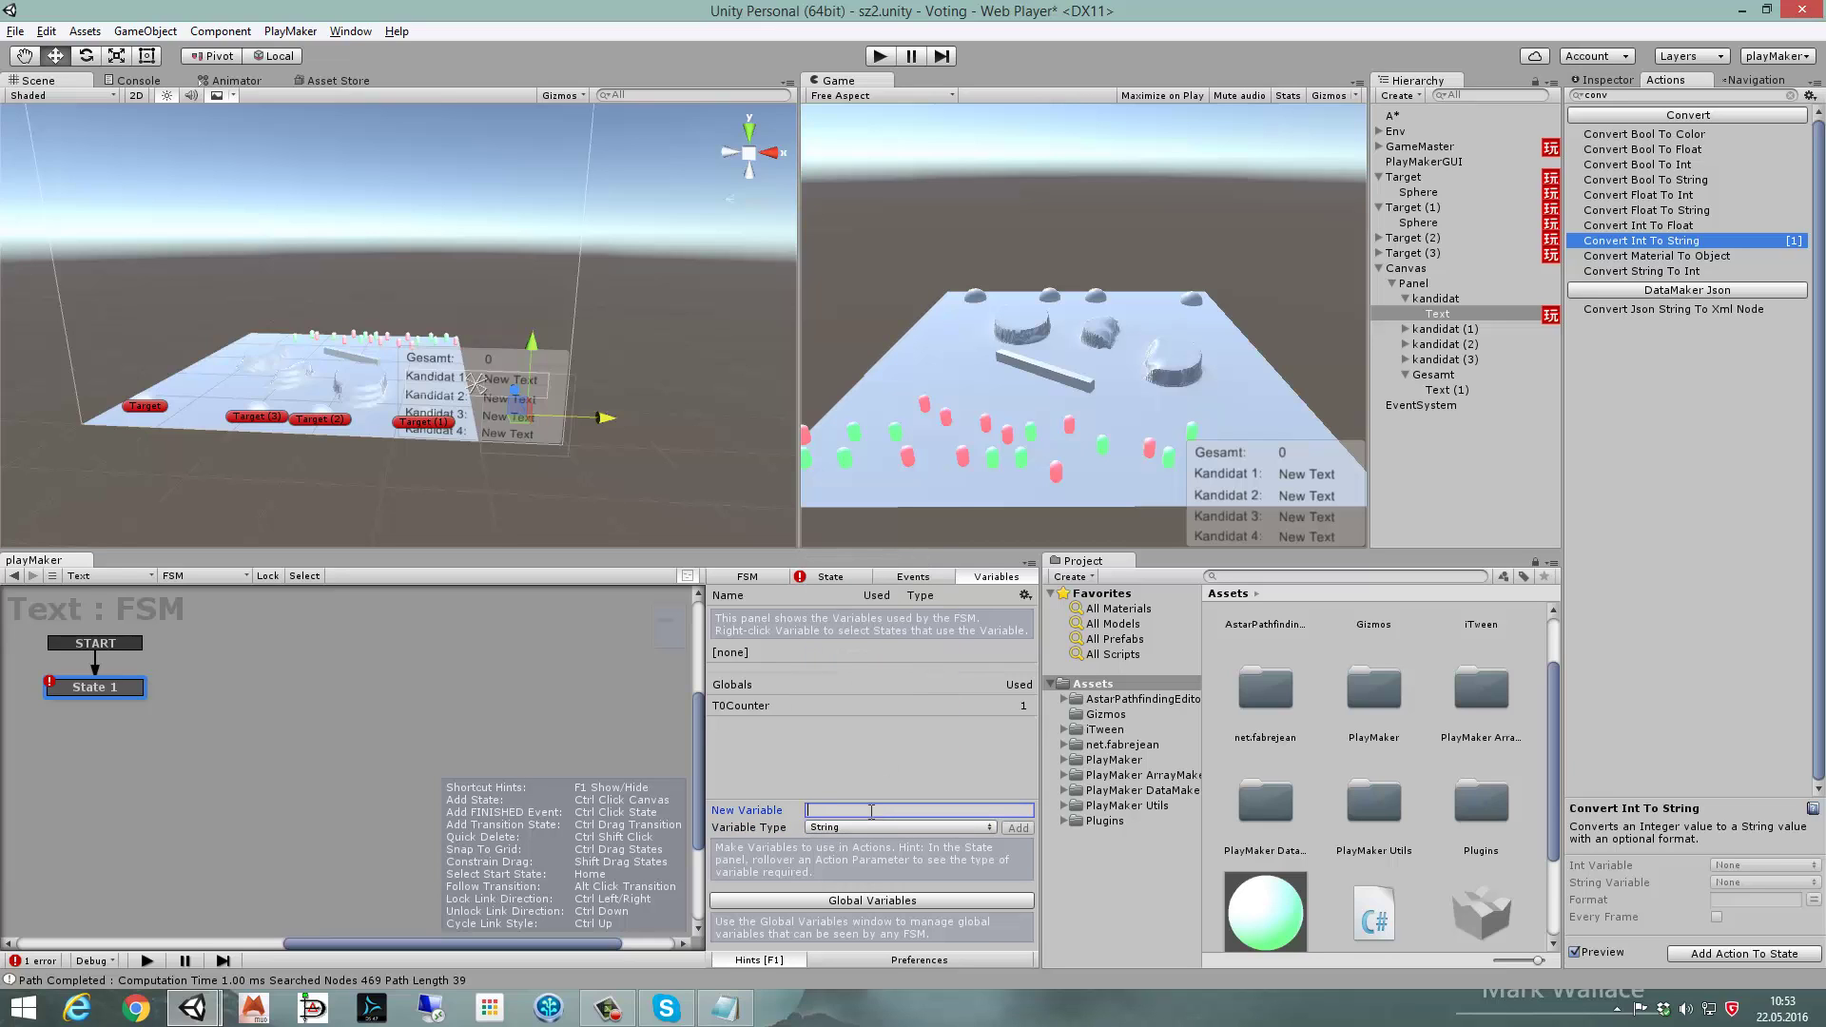
{"action": "type", "text": "ergebniss"}
{"action": "left_click", "coordinate": [1017, 828]}
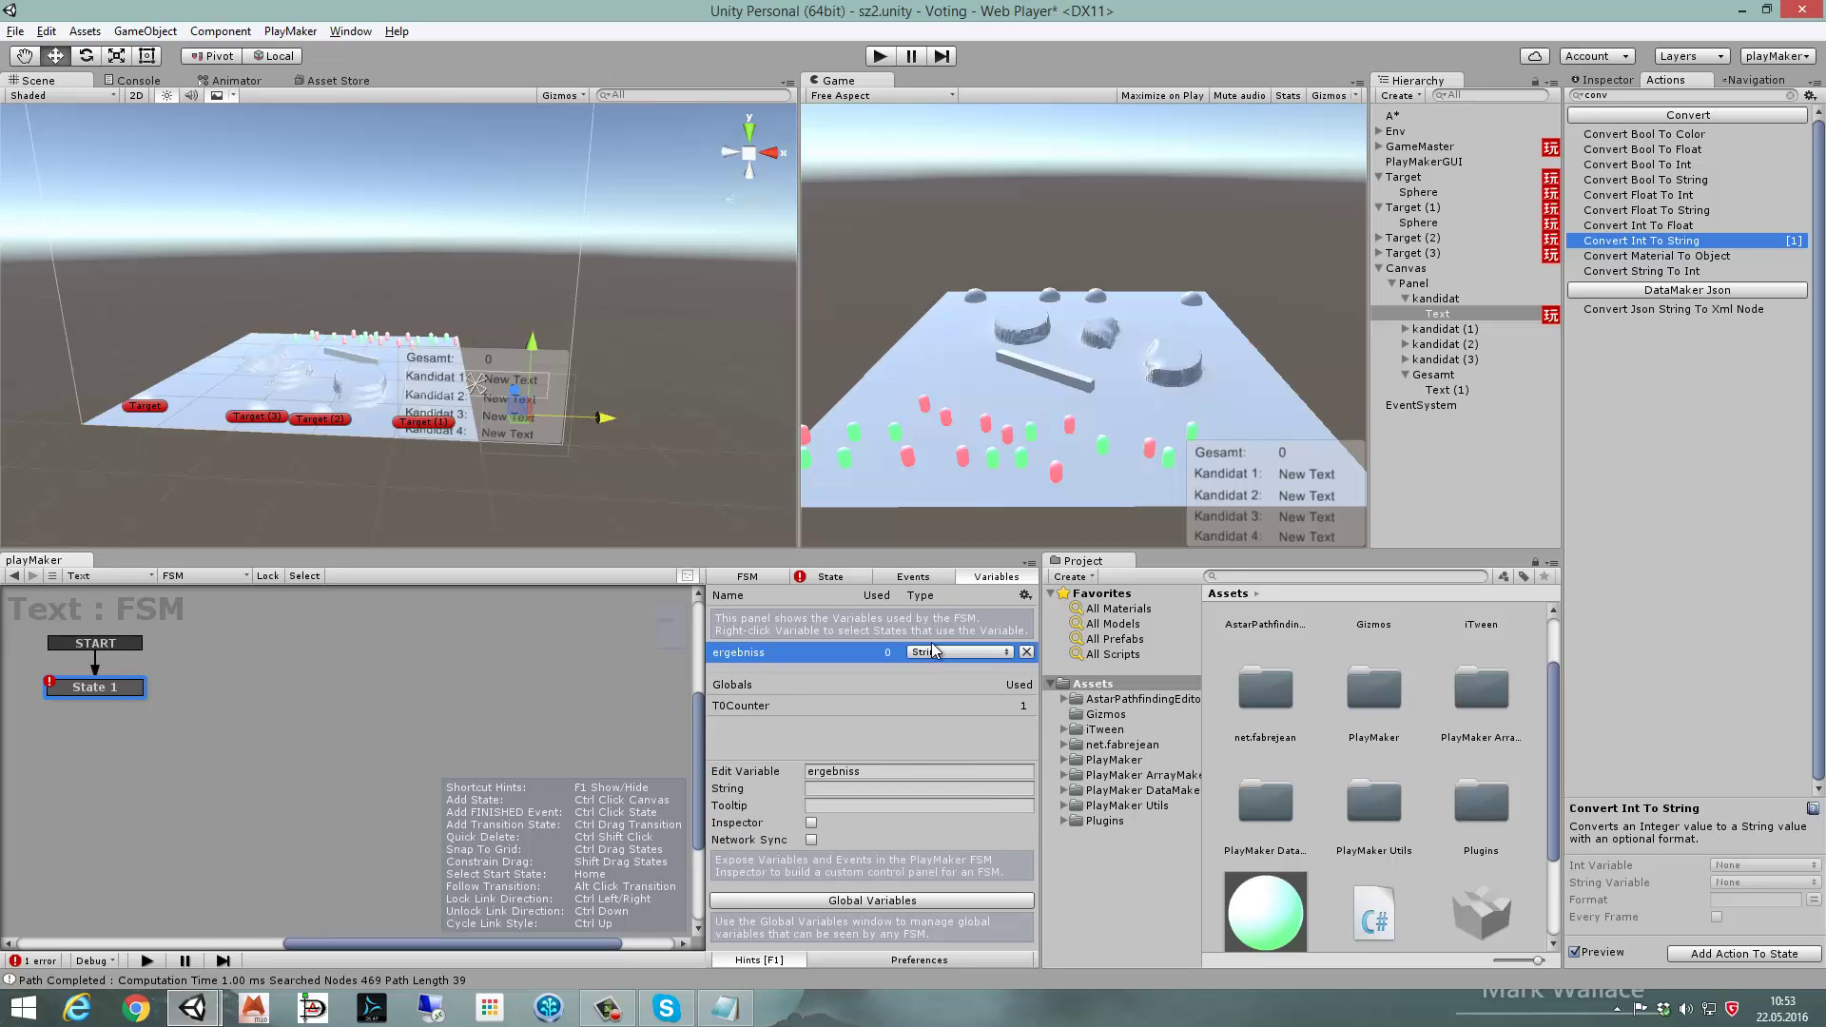
- Assign ergebniss as the string output and make the conversion run every frame
{"action": "left_click", "coordinate": [848, 577]}
{"action": "left_click", "coordinate": [898, 807]}
{"action": "left_click", "coordinate": [911, 841]}
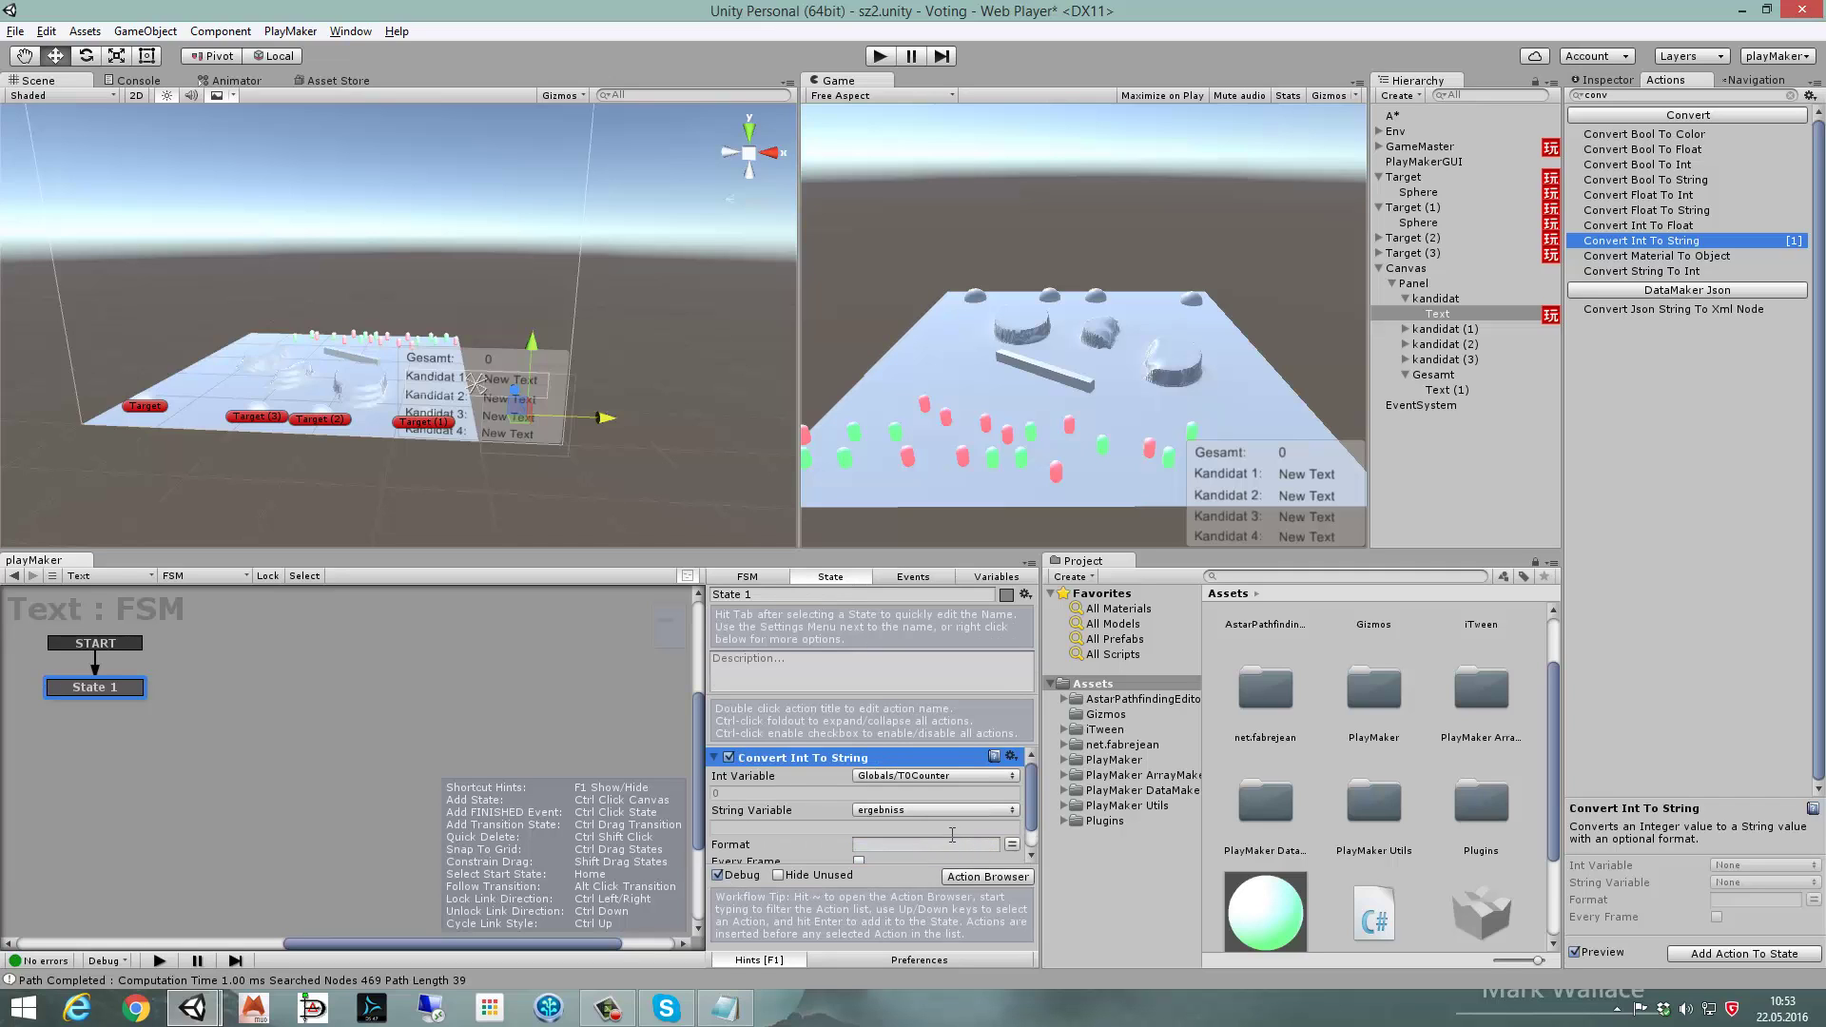
{"action": "scroll", "coordinate": [951, 834], "scroll_direction": "down", "scroll_amount": 1}
{"action": "left_click", "coordinate": [860, 830]}
{"action": "left_click", "coordinate": [1594, 82]}
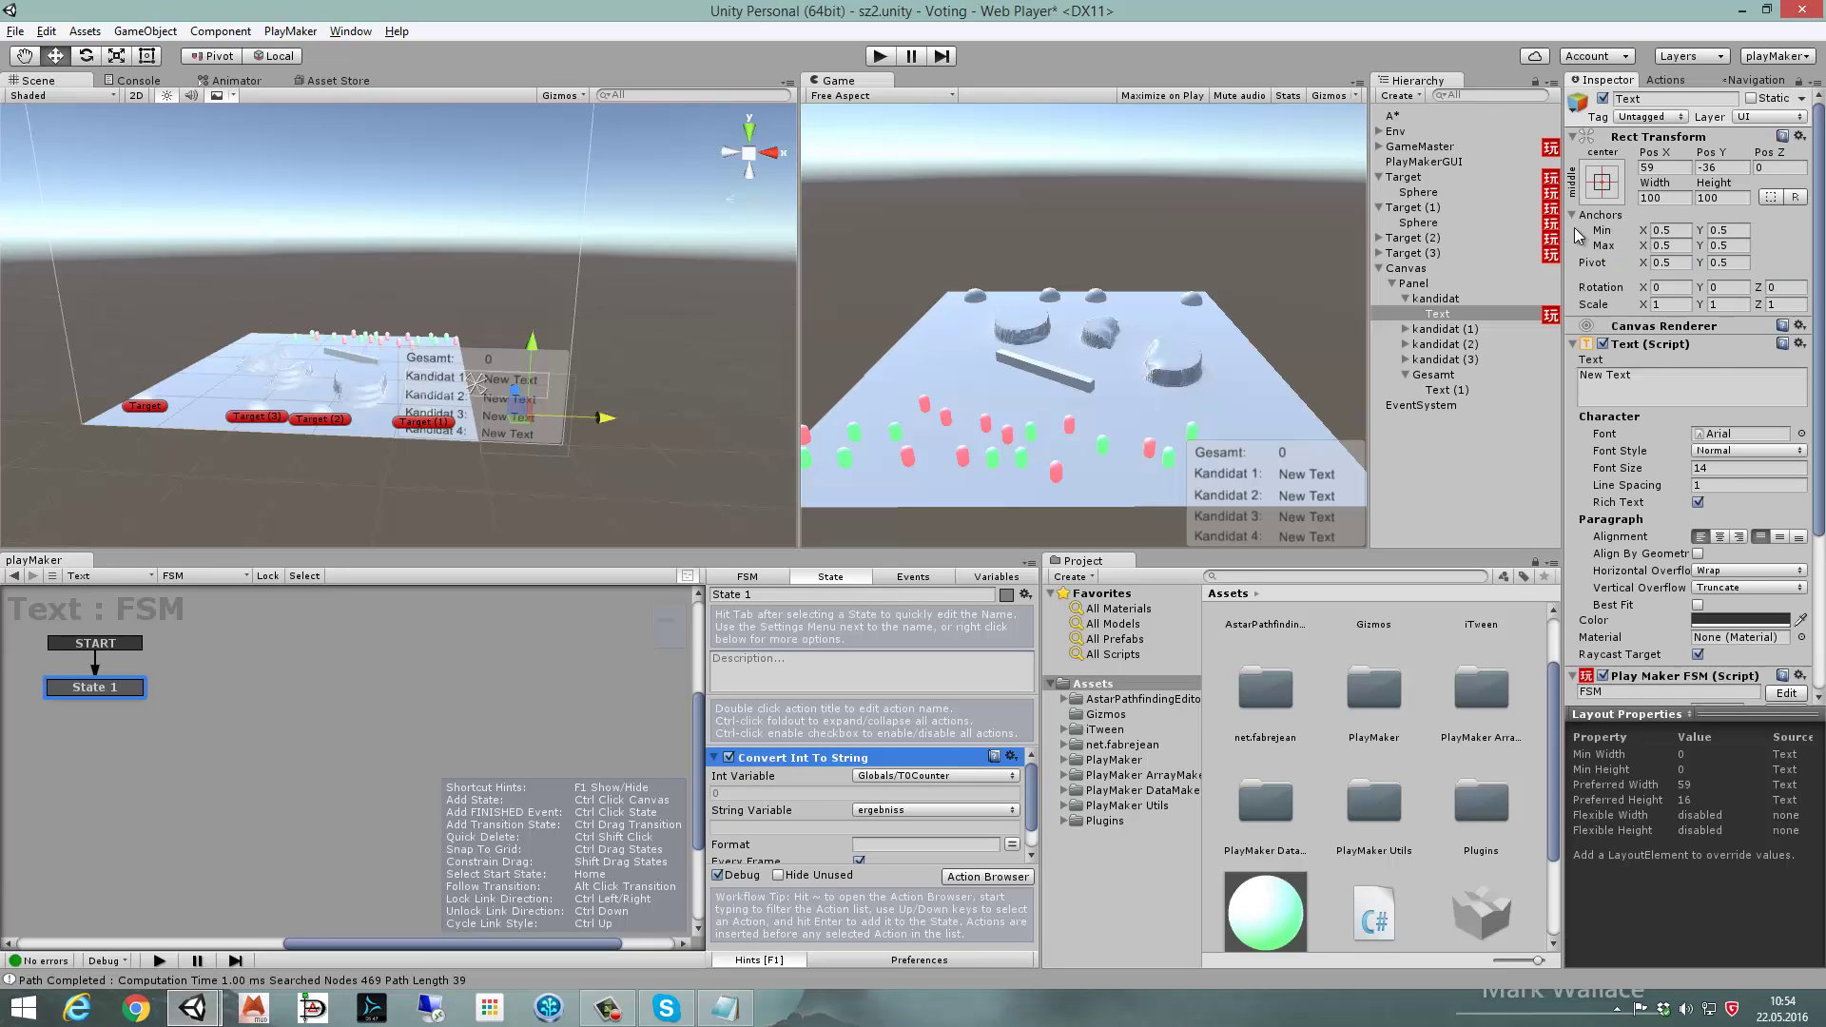
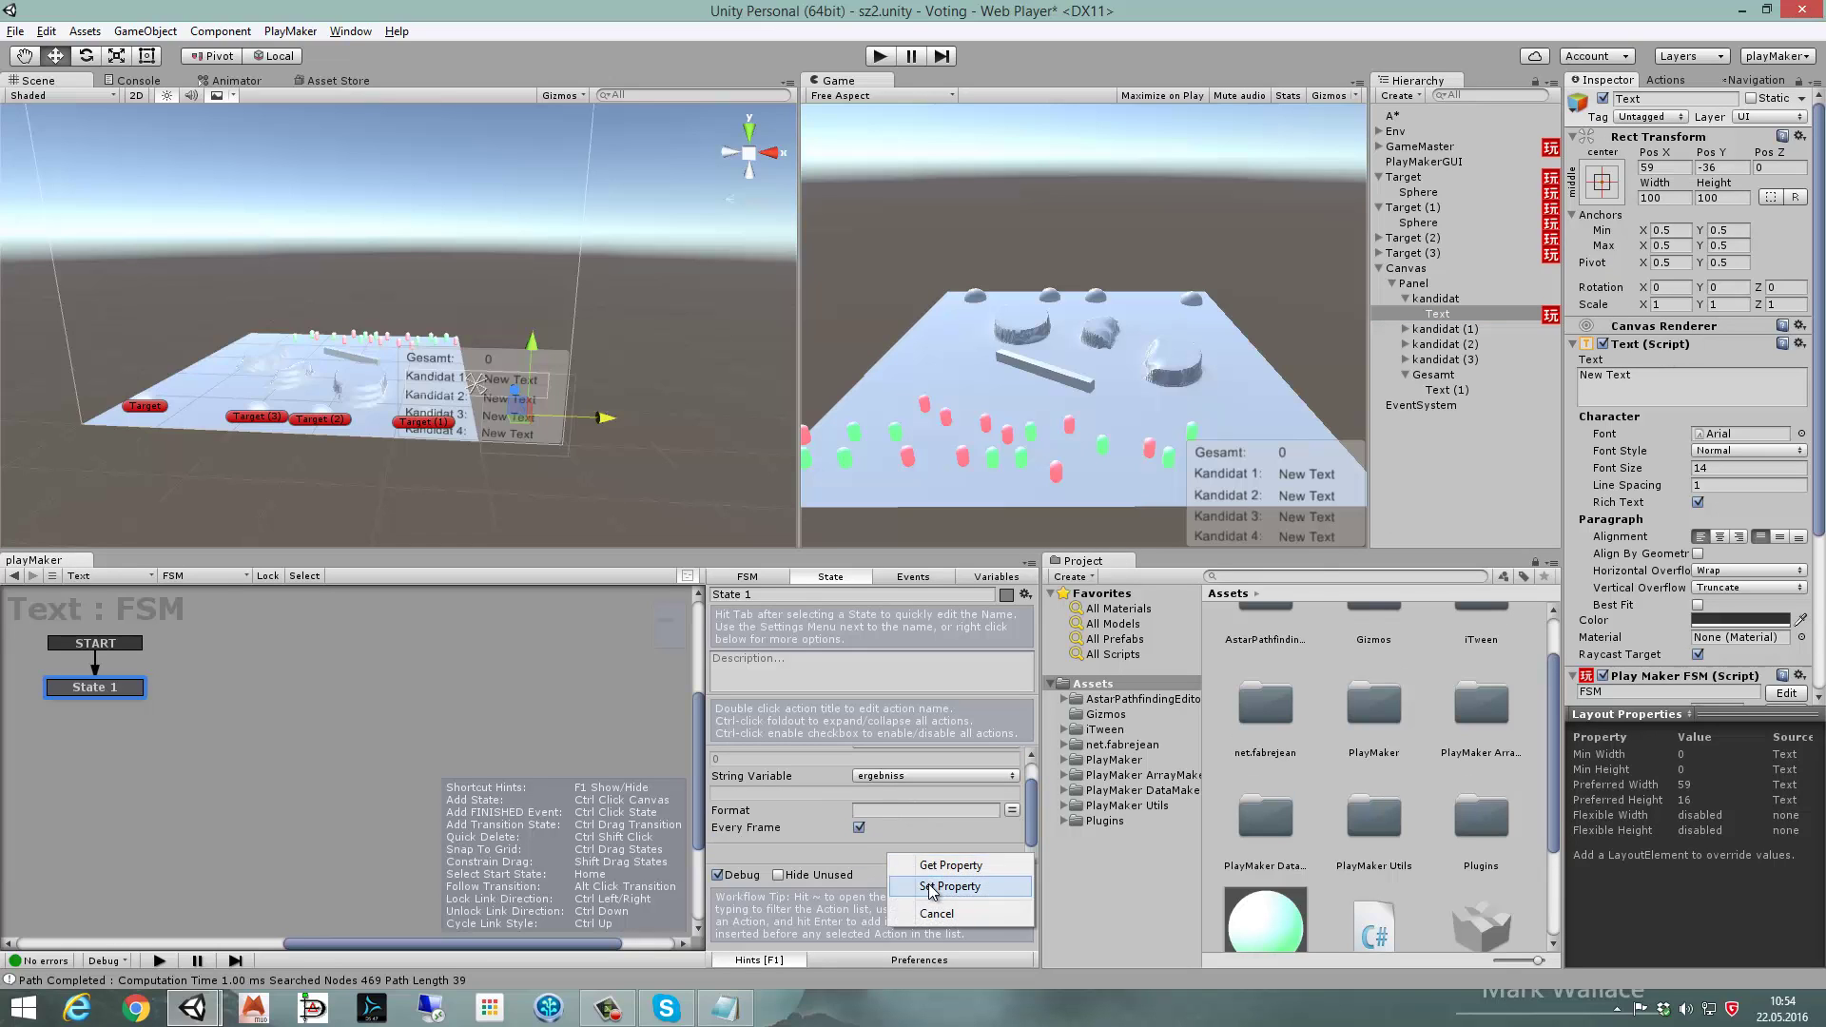
- Add a Set Property action to State 1 that writes the ergebniss variable into the text property
{"action": "left_click", "coordinate": [949, 885]}
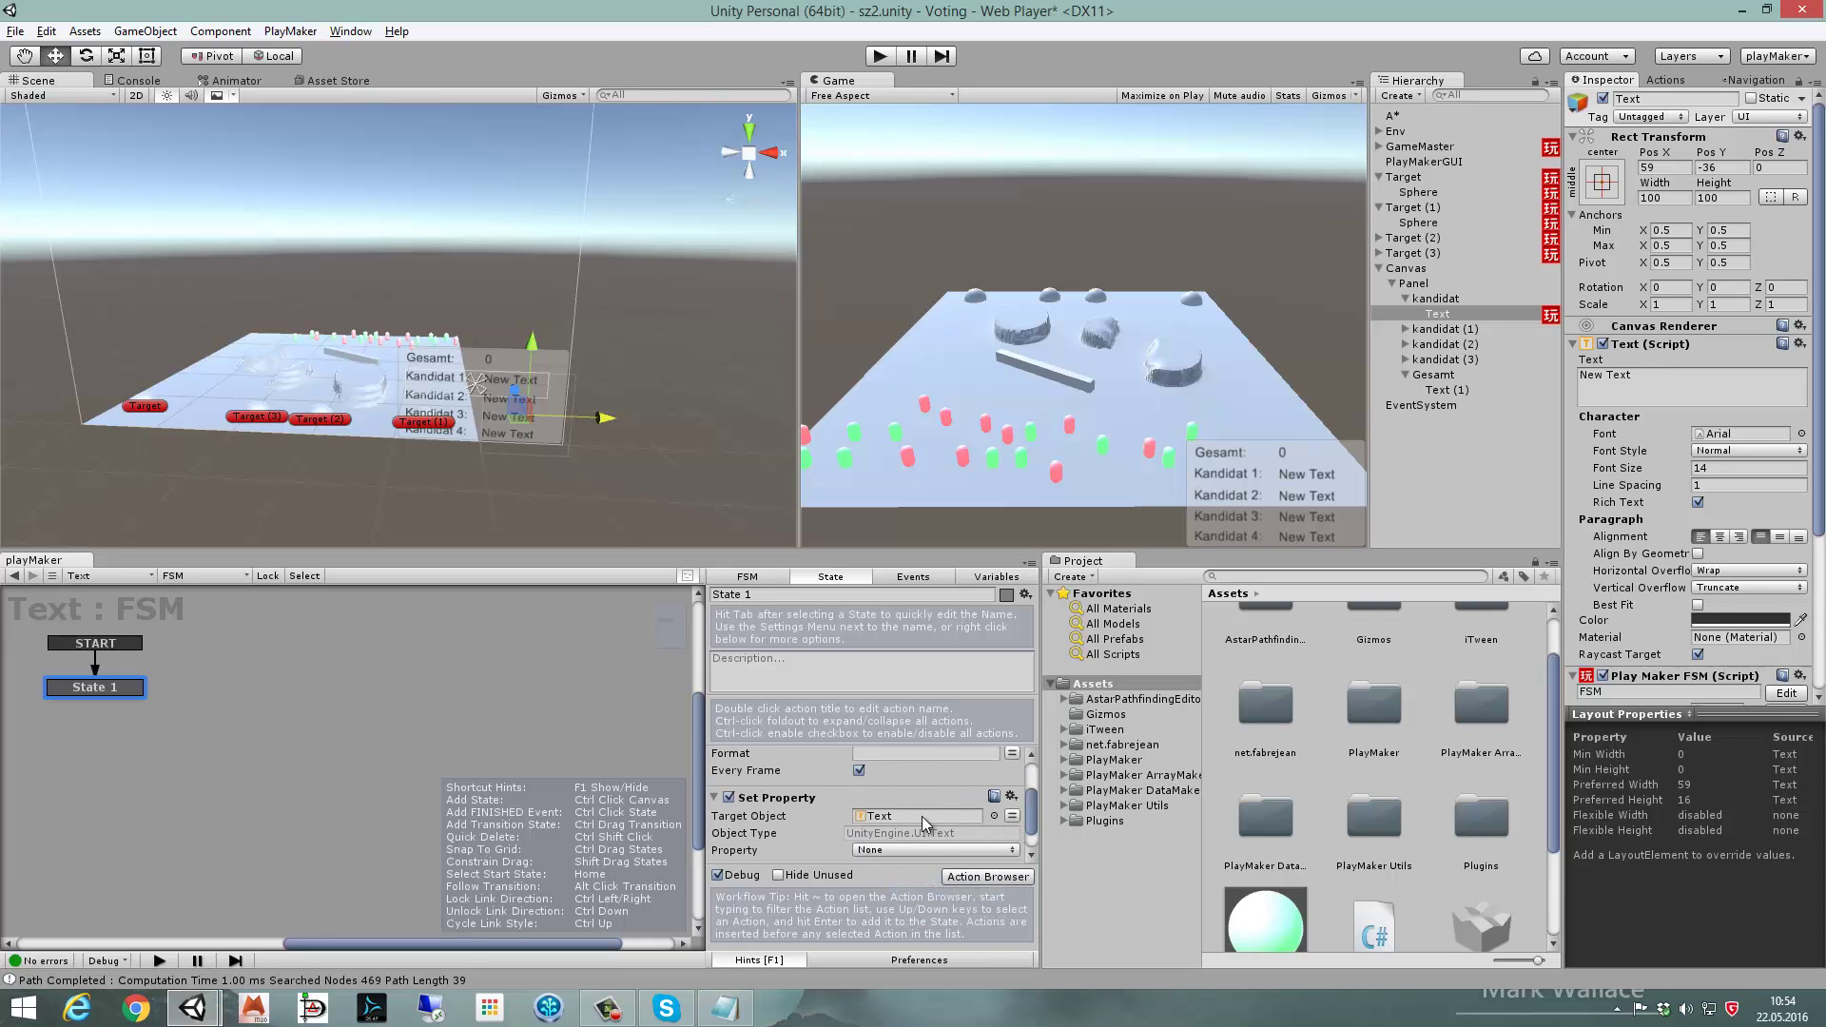
{"action": "left_click", "coordinate": [907, 849]}
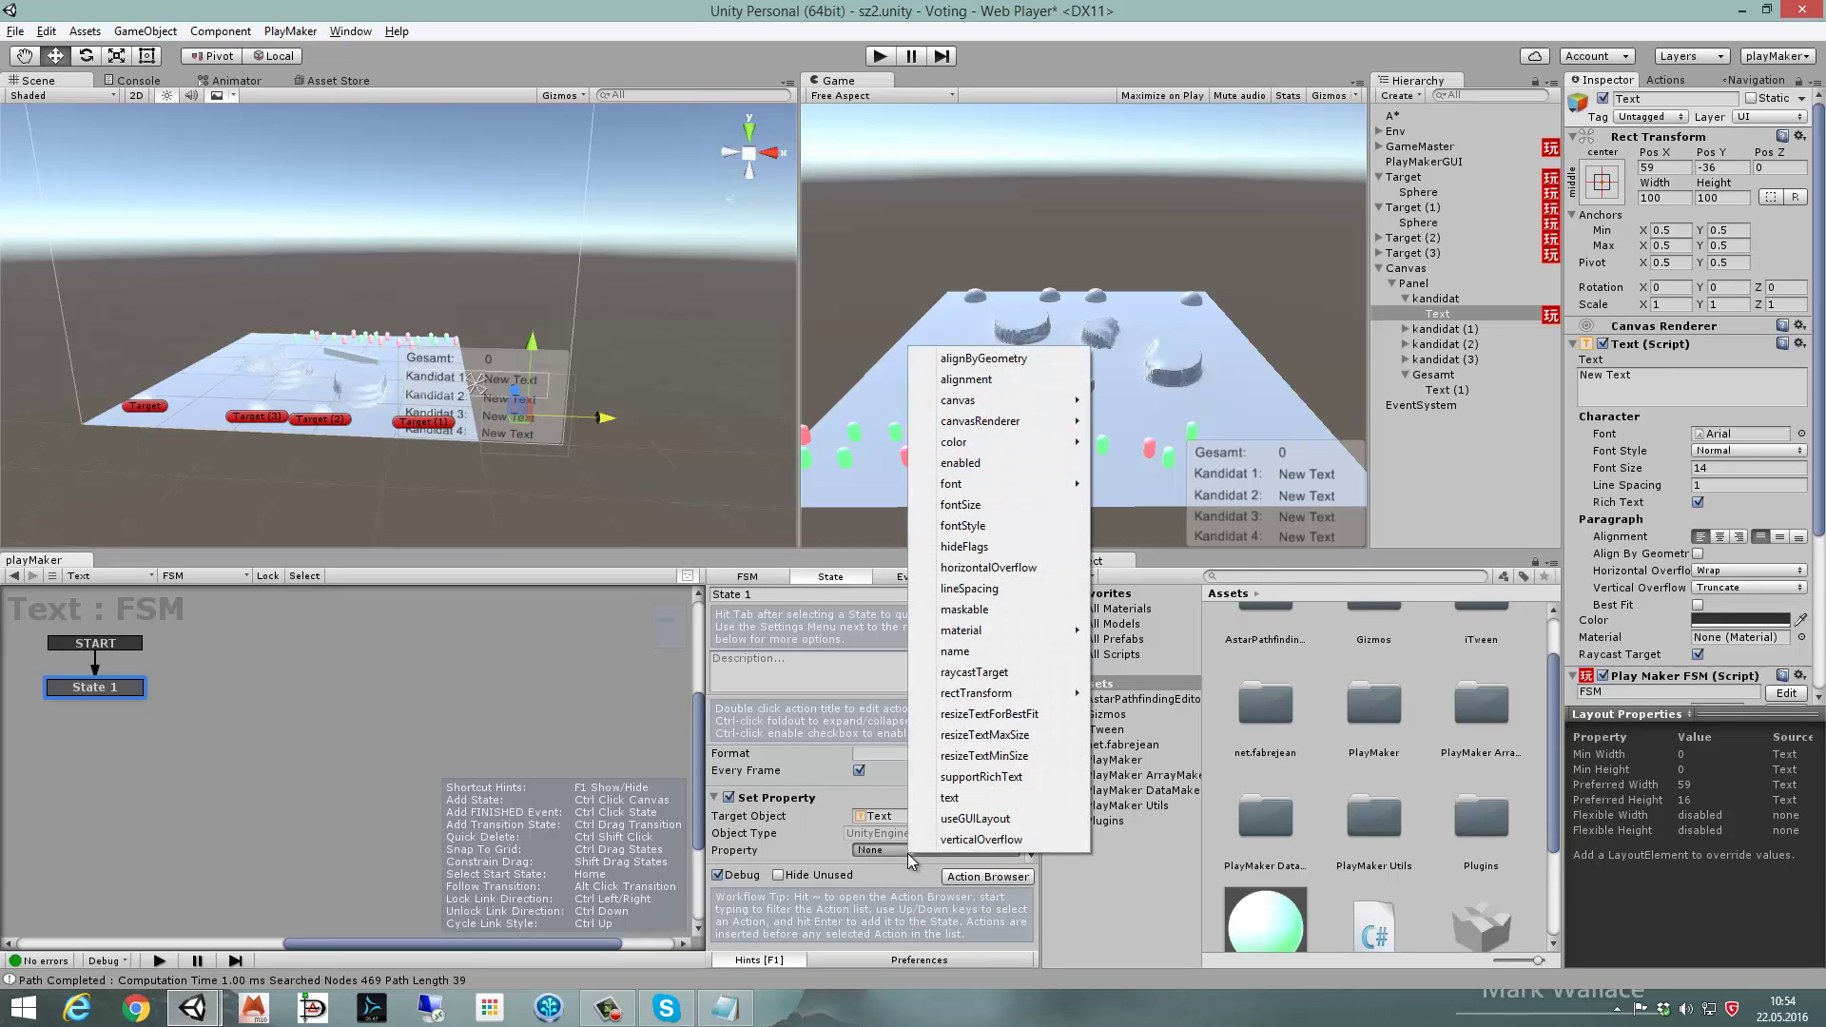
{"action": "left_click", "coordinate": [959, 808]}
{"action": "scroll", "coordinate": [915, 814], "scroll_direction": "down", "scroll_amount": 1}
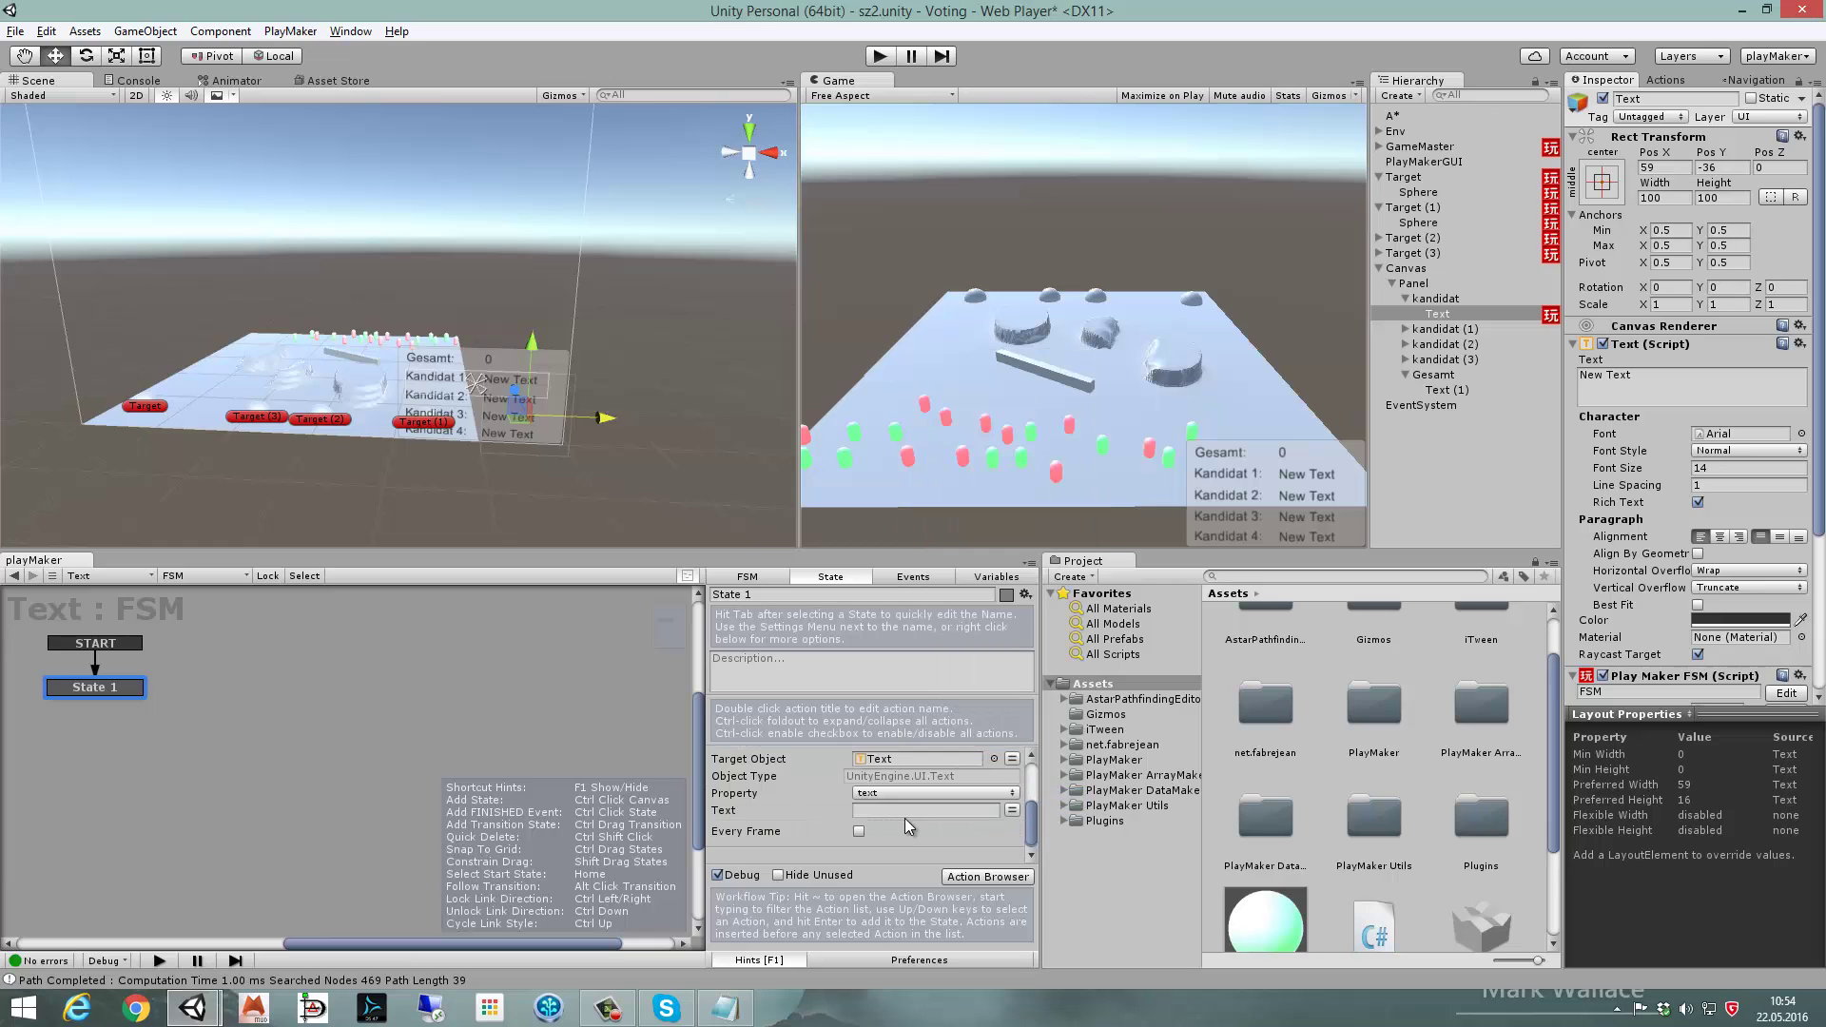
{"action": "left_click", "coordinate": [1012, 810]}
{"action": "left_click", "coordinate": [951, 810]}
{"action": "left_click", "coordinate": [918, 852]}
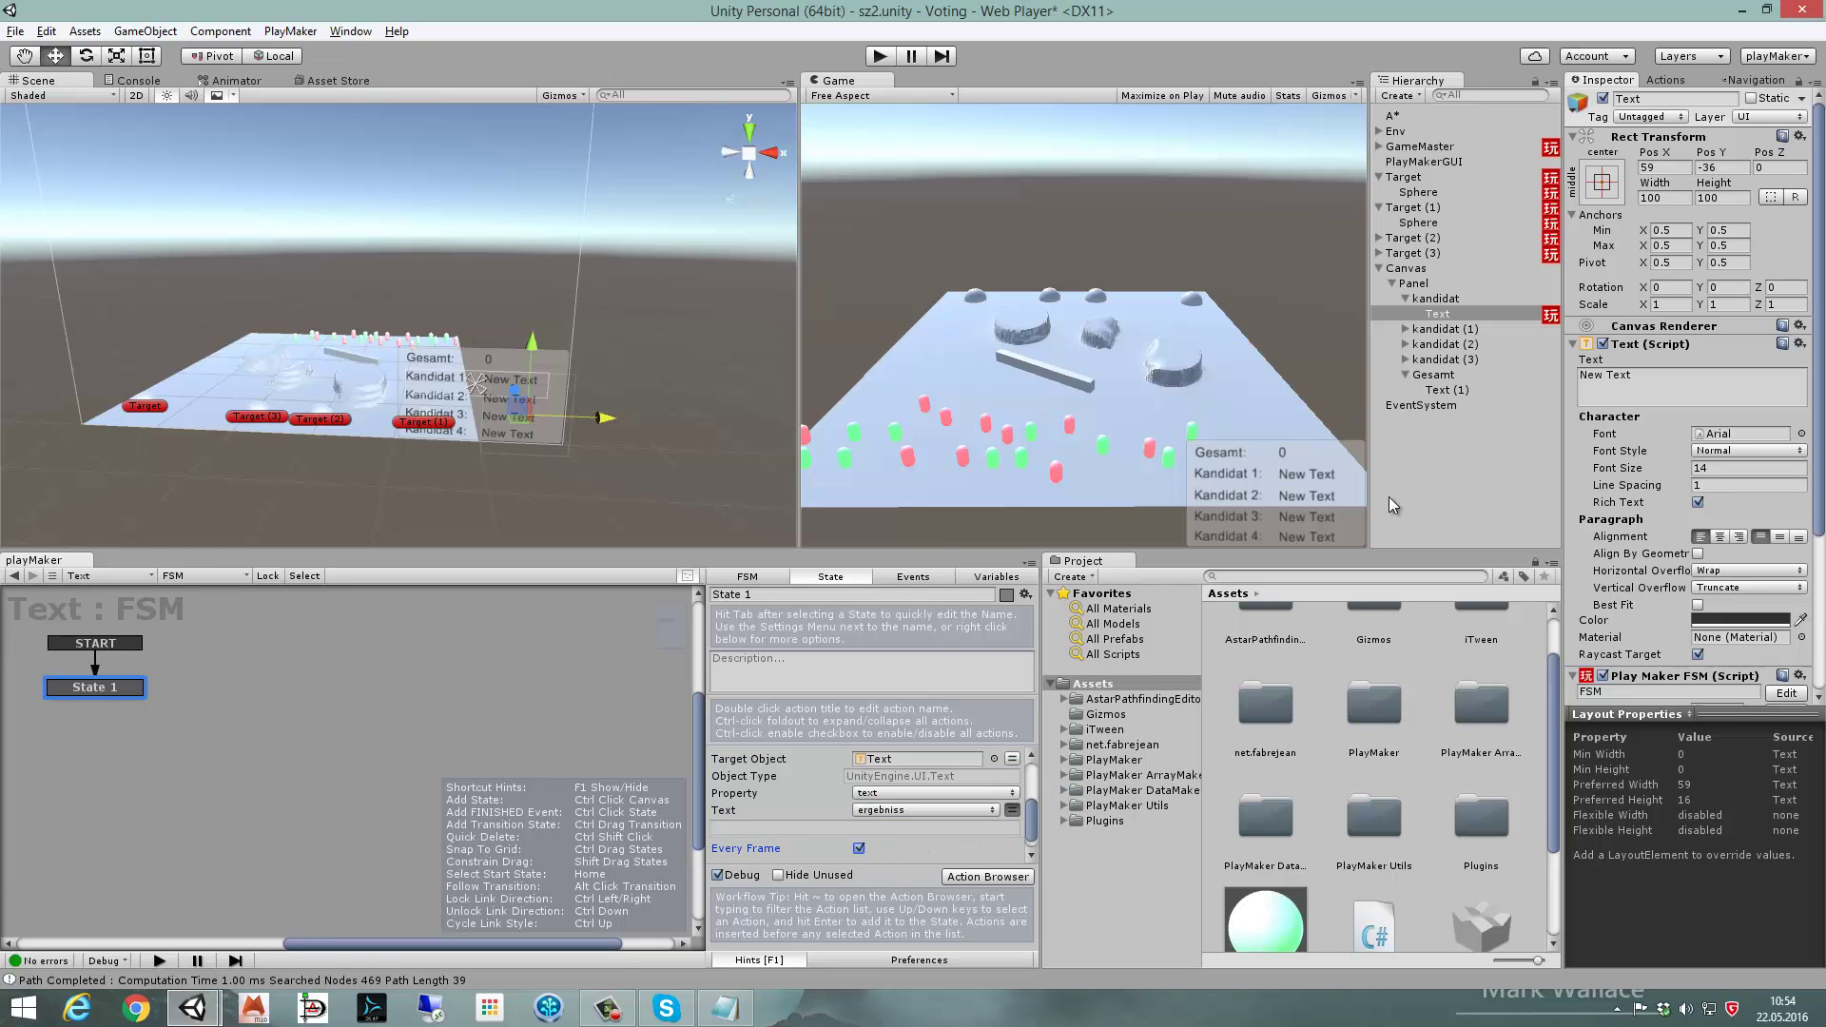
{"action": "left_click", "coordinate": [1445, 300]}
{"action": "left_click", "coordinate": [1445, 316]}
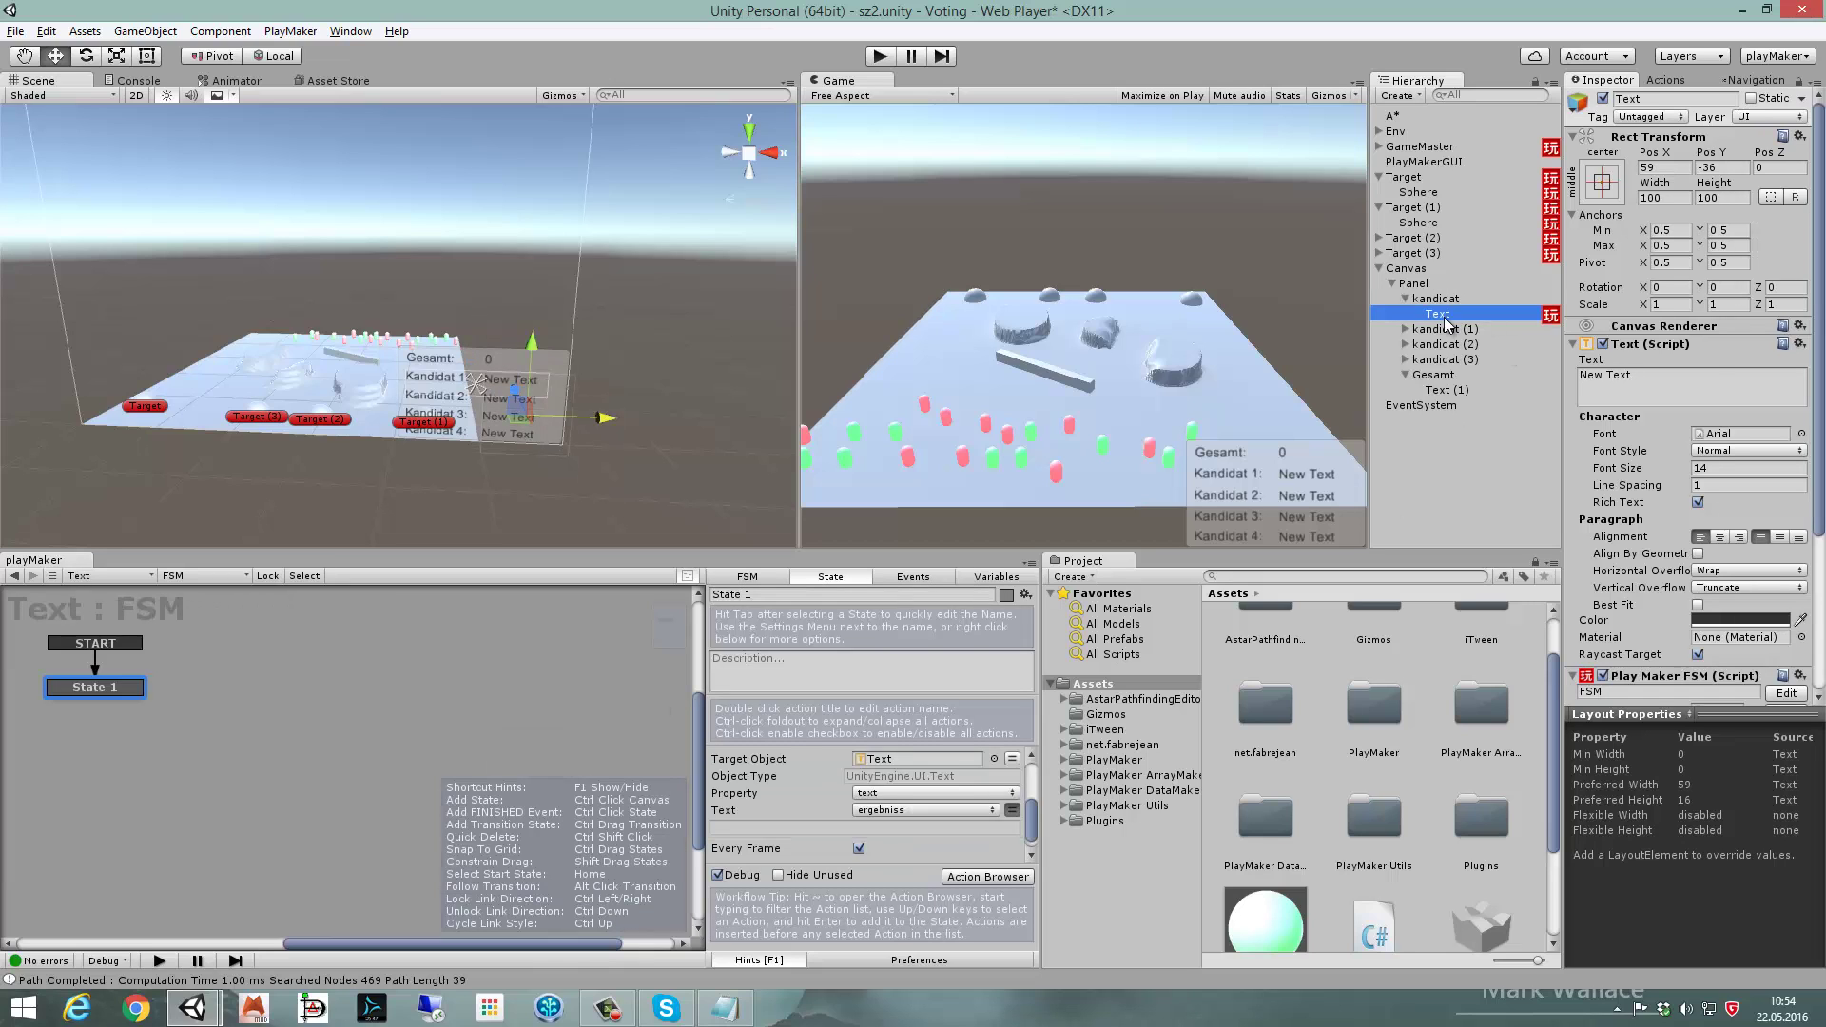
- Copy the Text object's FSM and expand kandidat (1), (2) and (3) to show their Text children
{"action": "right_click", "coordinate": [334, 660]}
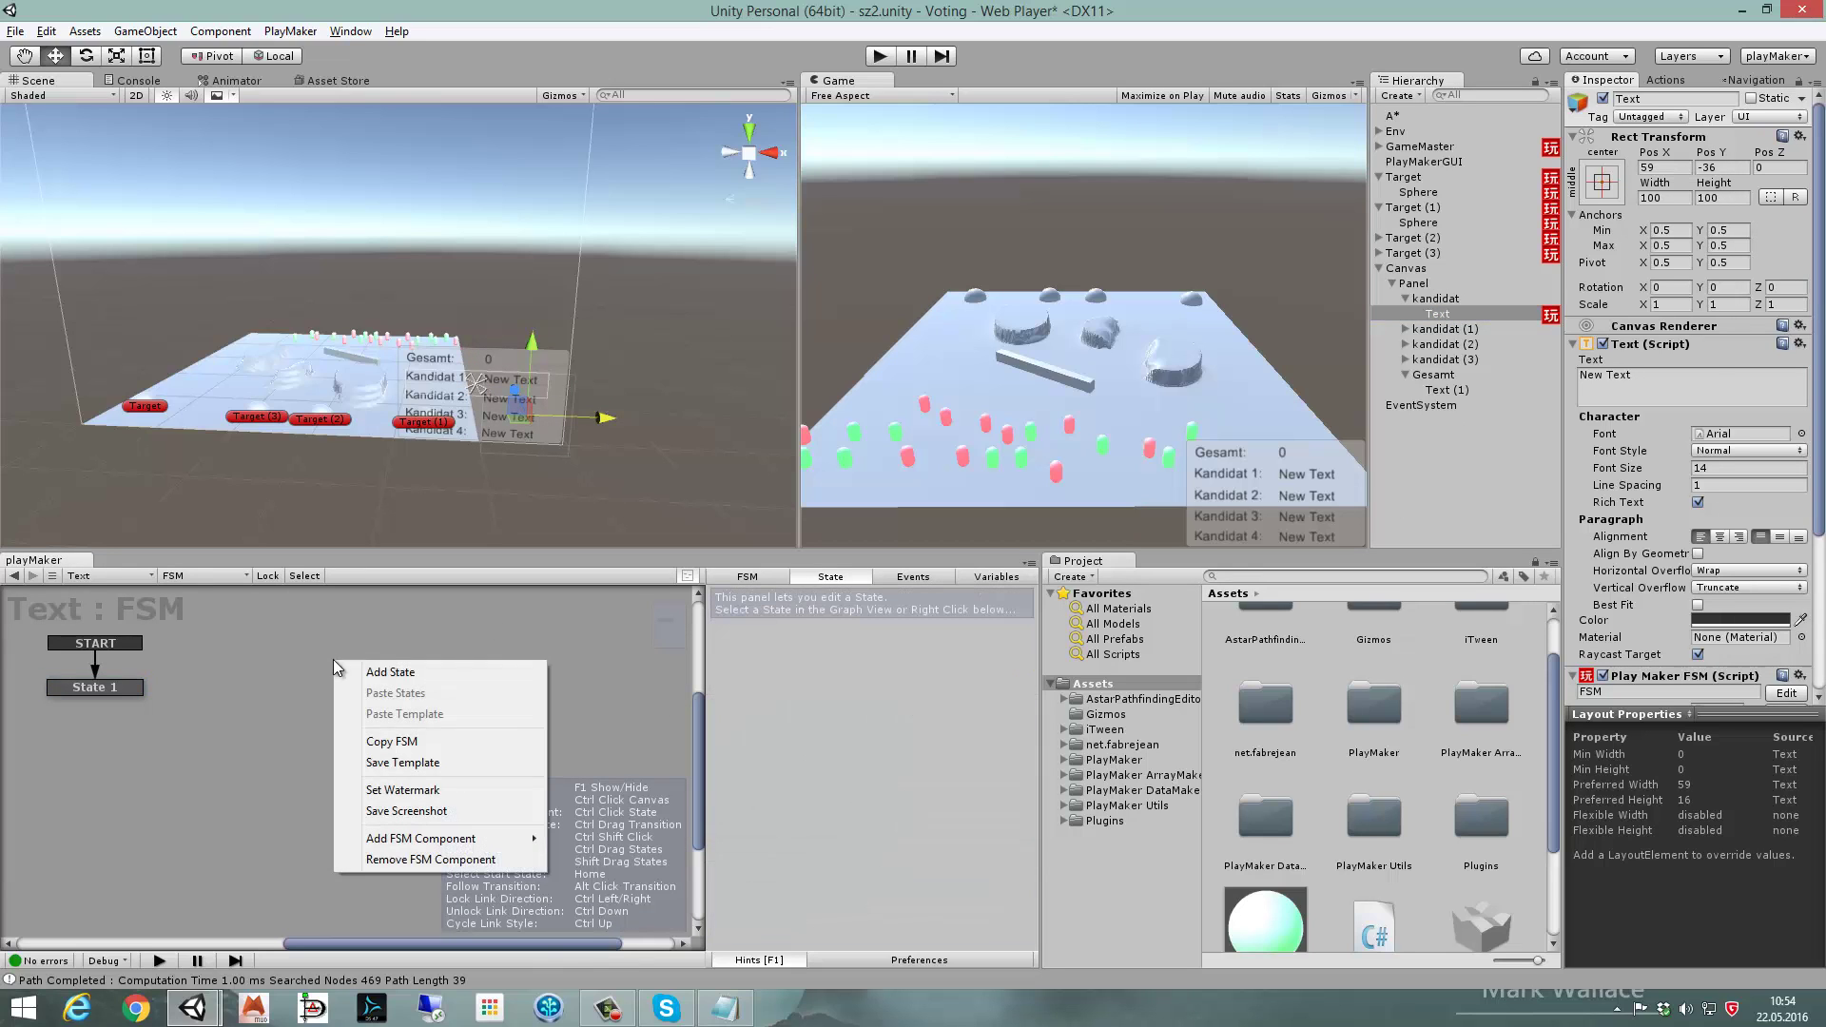
{"action": "left_click", "coordinate": [453, 743]}
{"action": "left_click", "coordinate": [1405, 329]}
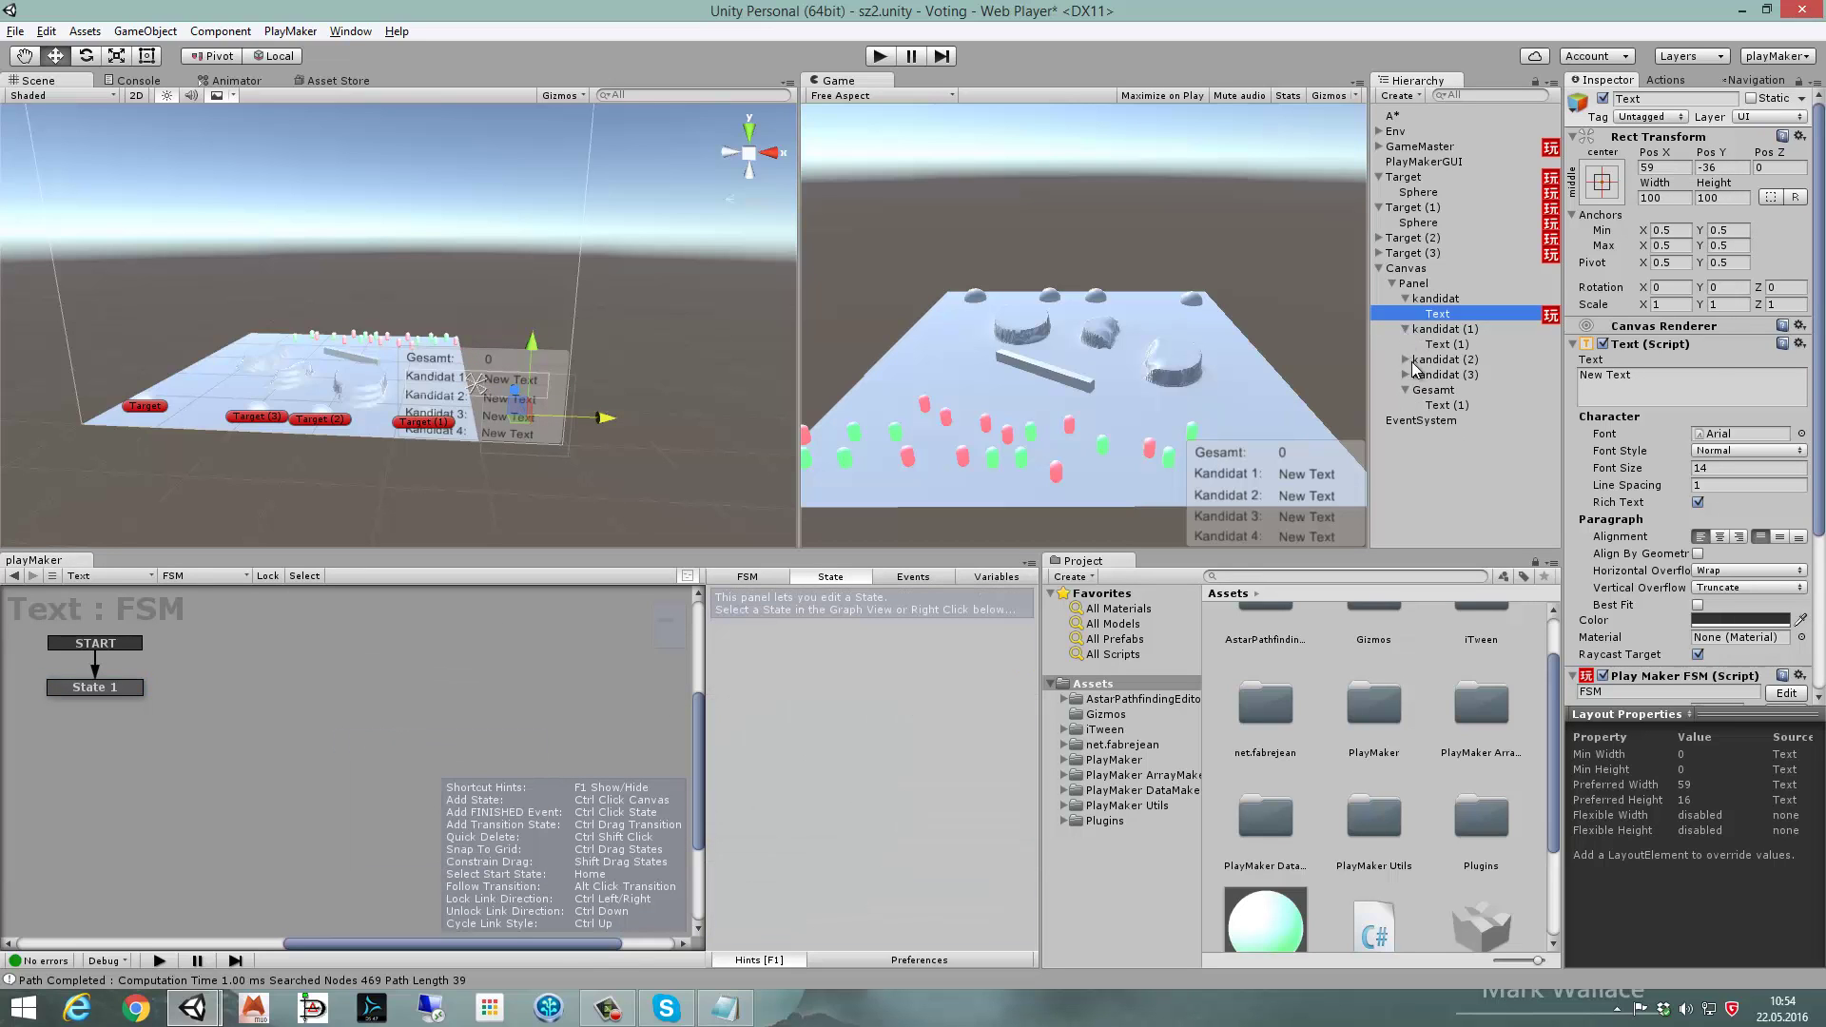
{"action": "left_click", "coordinate": [1405, 360]}
{"action": "left_click", "coordinate": [1406, 390]}
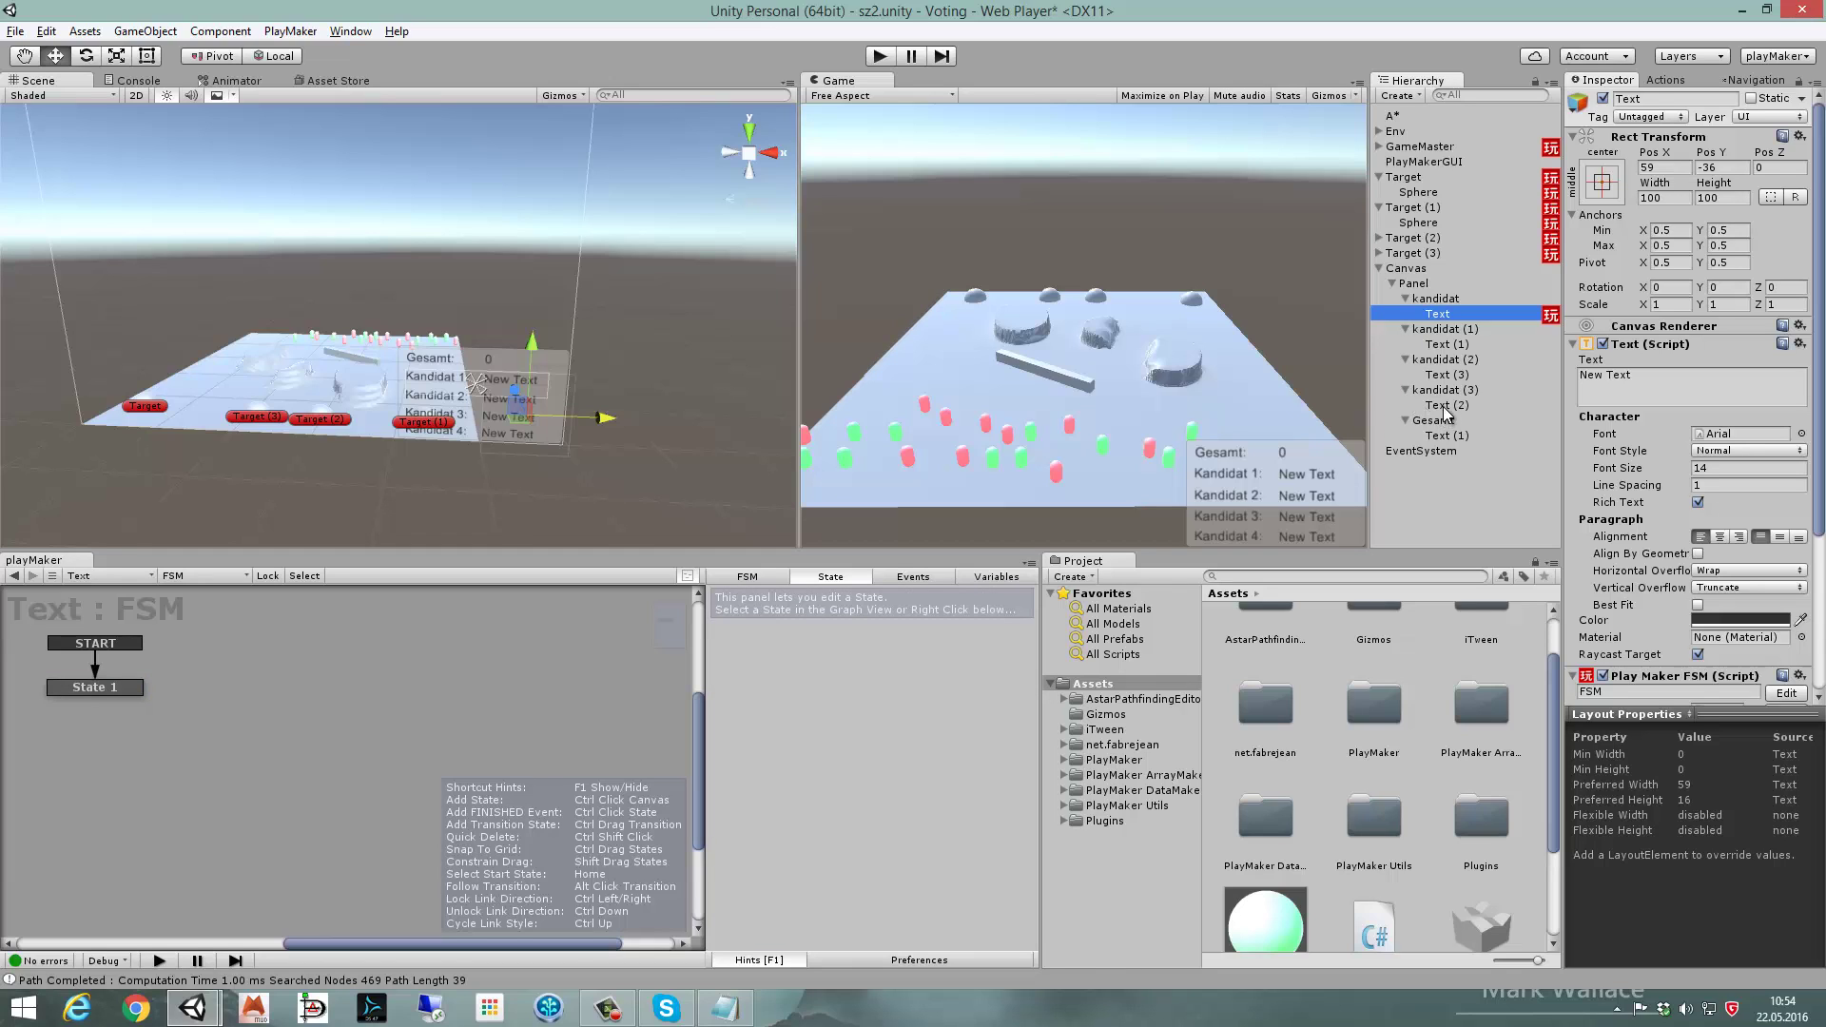
- Select Text (1), Text (2) and Text (3) and paste the copied FSM onto all three
{"action": "left_click", "coordinate": [1448, 405]}
{"action": "left_click", "coordinate": [1458, 377], "text": "ctrl"}
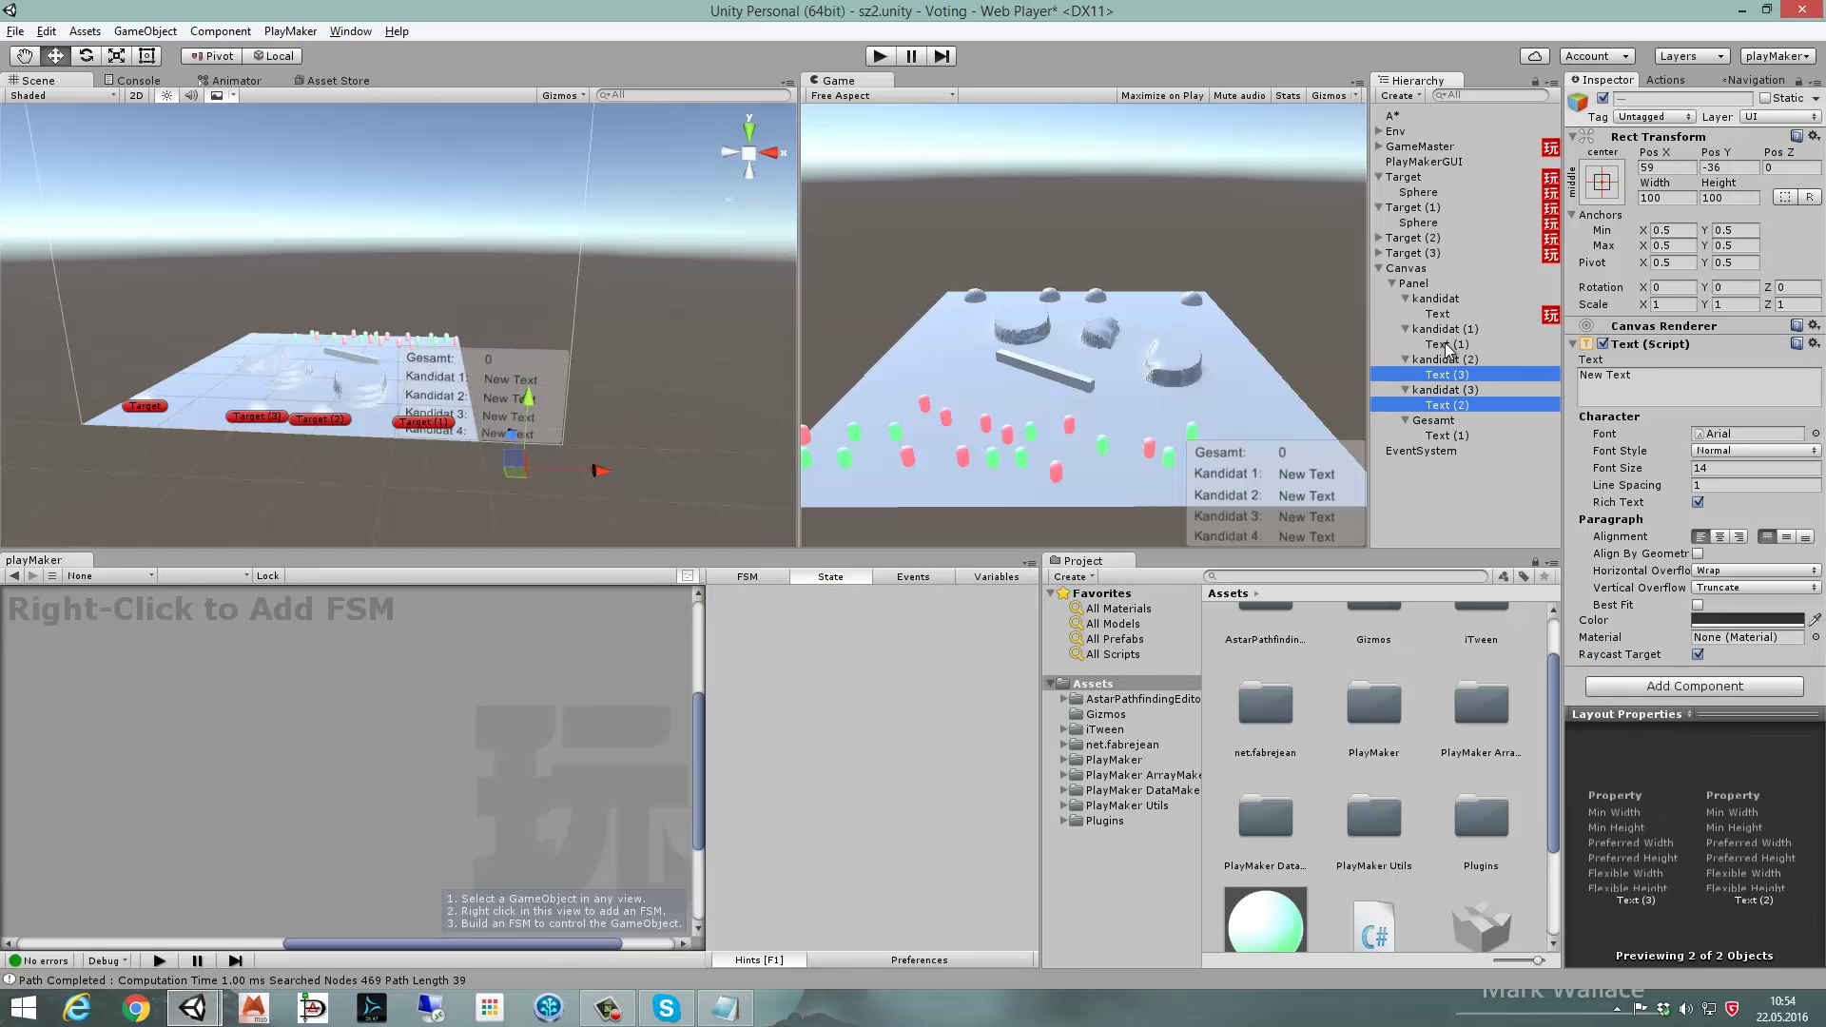
{"action": "left_click", "coordinate": [1447, 344], "text": "ctrl"}
{"action": "right_click", "coordinate": [428, 697]}
{"action": "left_click", "coordinate": [513, 733]}
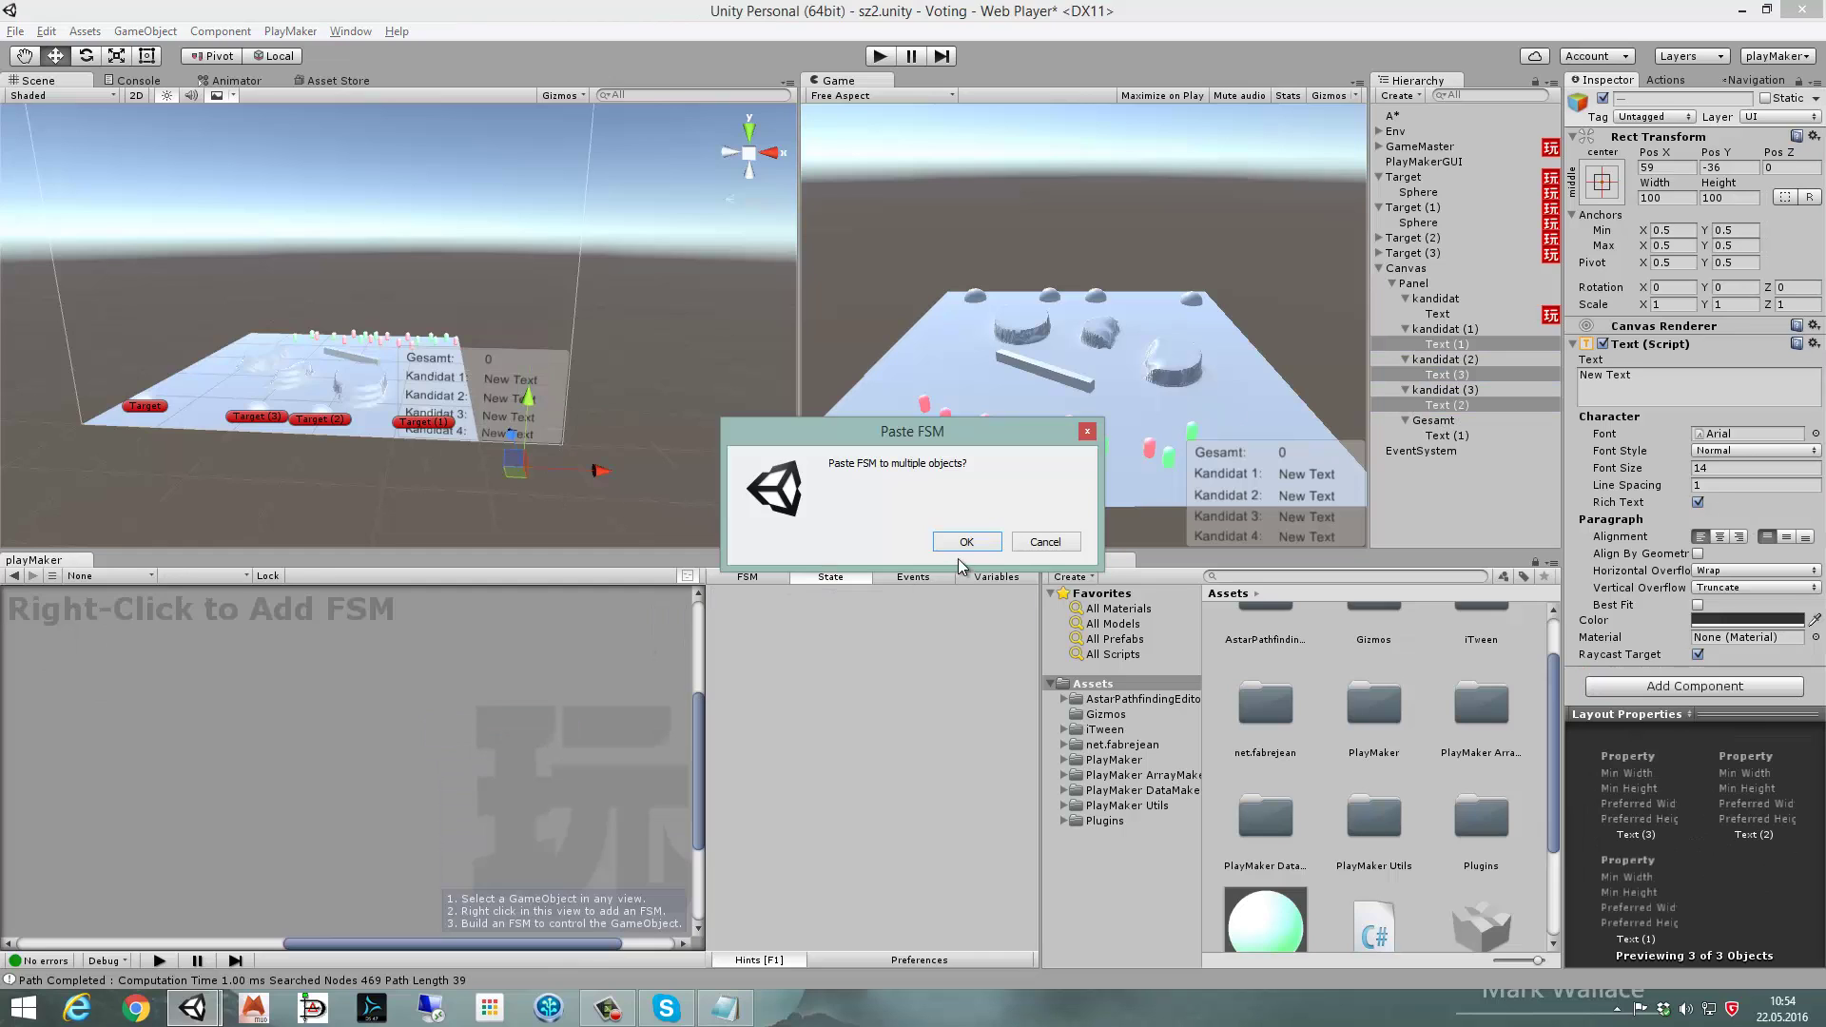
{"action": "left_click", "coordinate": [939, 539]}
{"action": "left_click", "coordinate": [1419, 346]}
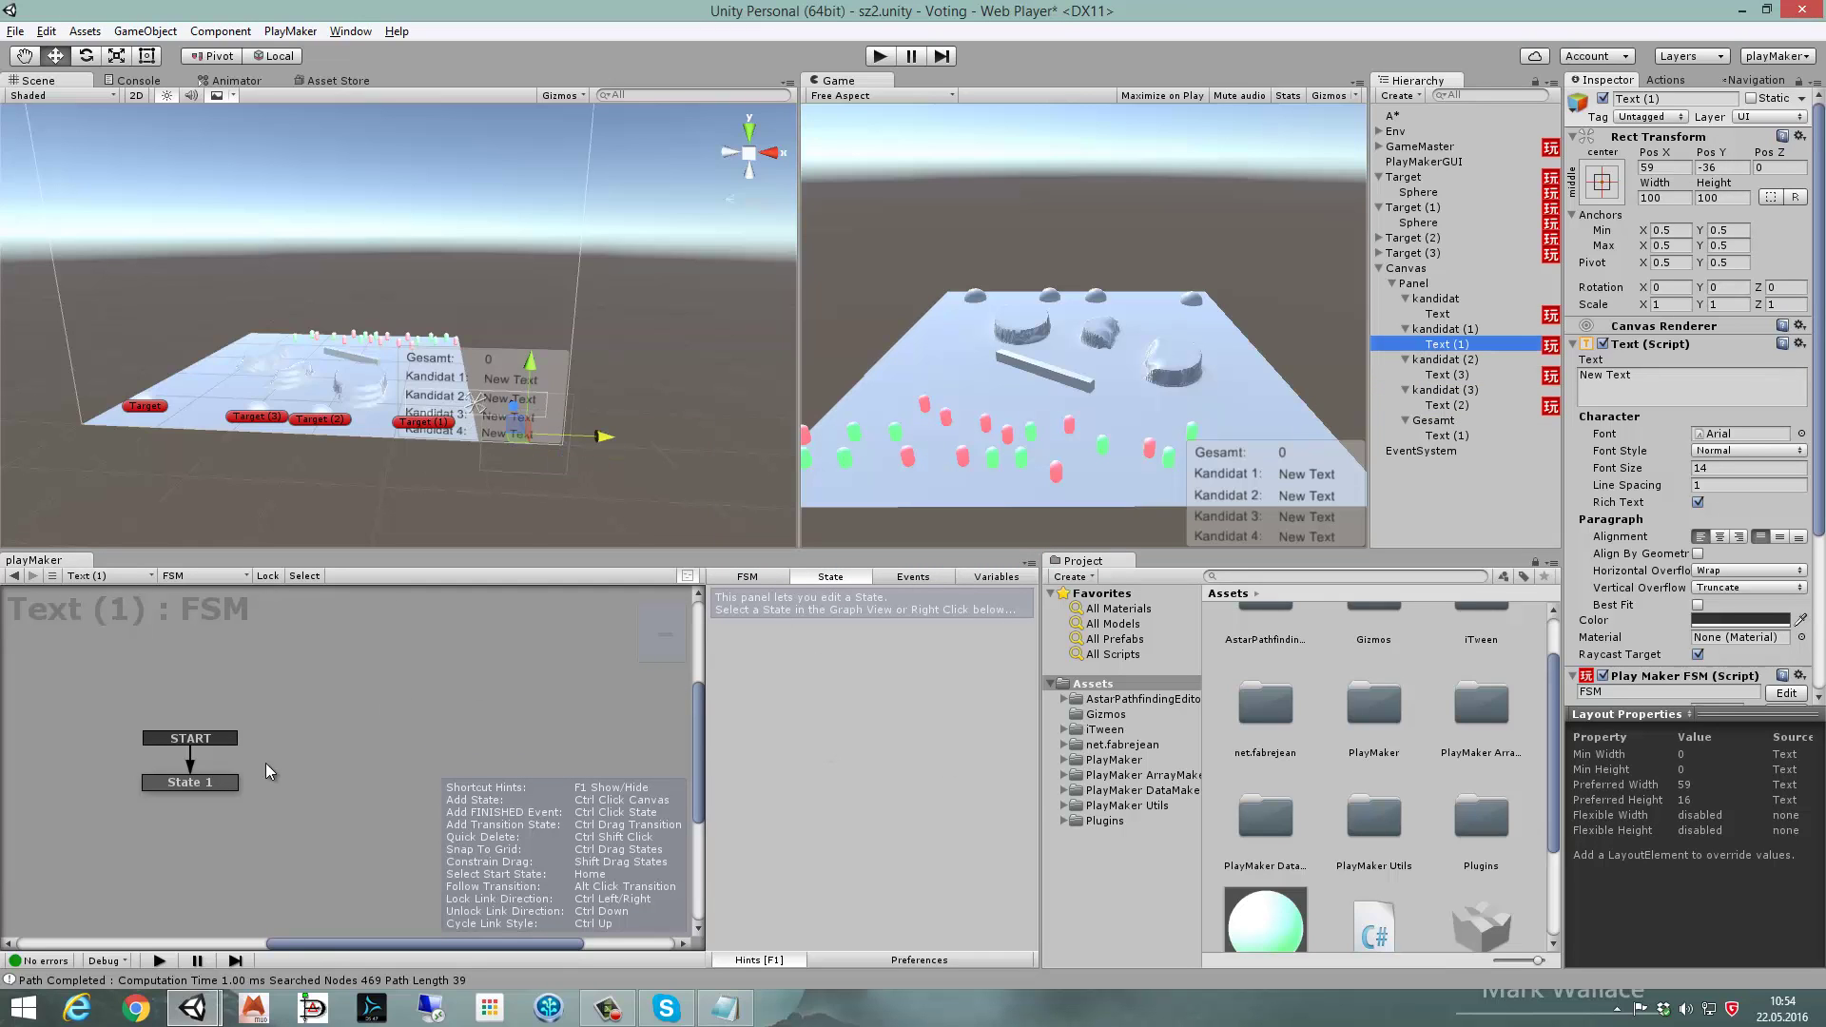
- Set Text (1)'s Convert Int To String Int Variable to the global T1Counter
{"action": "left_click", "coordinate": [190, 782]}
{"action": "left_click", "coordinate": [951, 776]}
{"action": "mouse_move", "coordinate": [951, 818]}
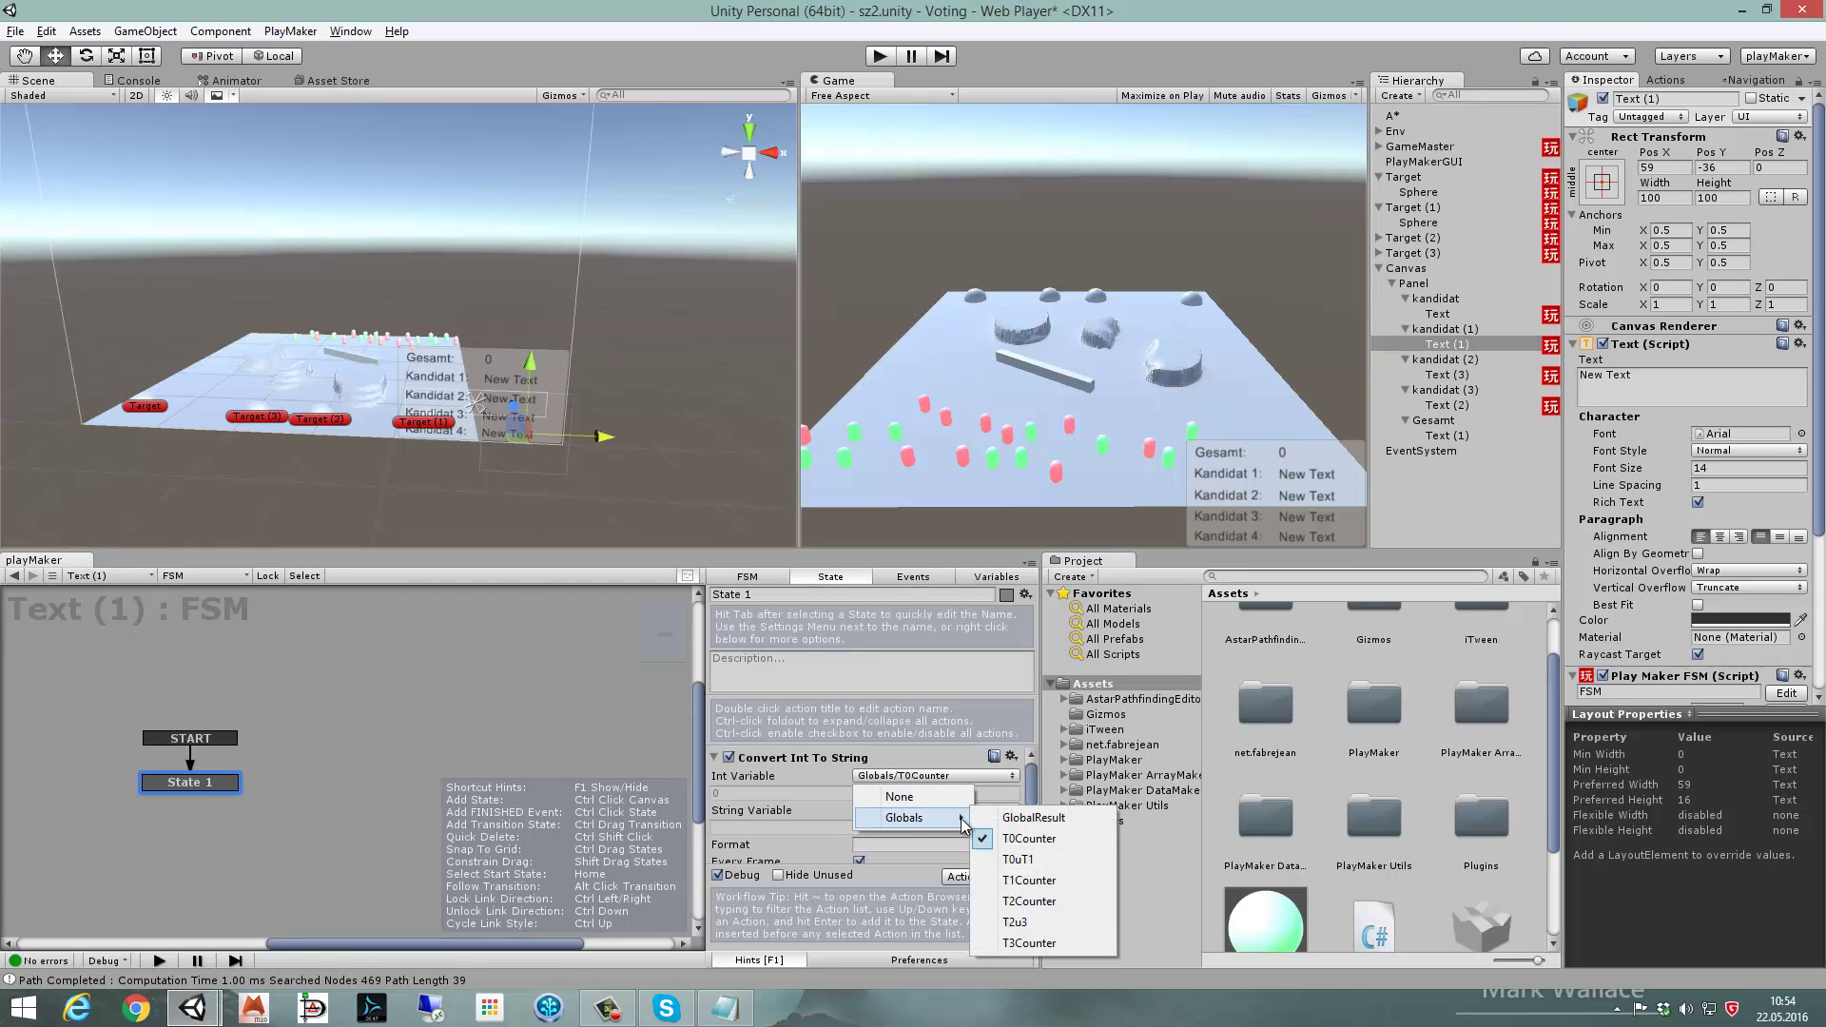
{"action": "left_click", "coordinate": [1078, 885]}
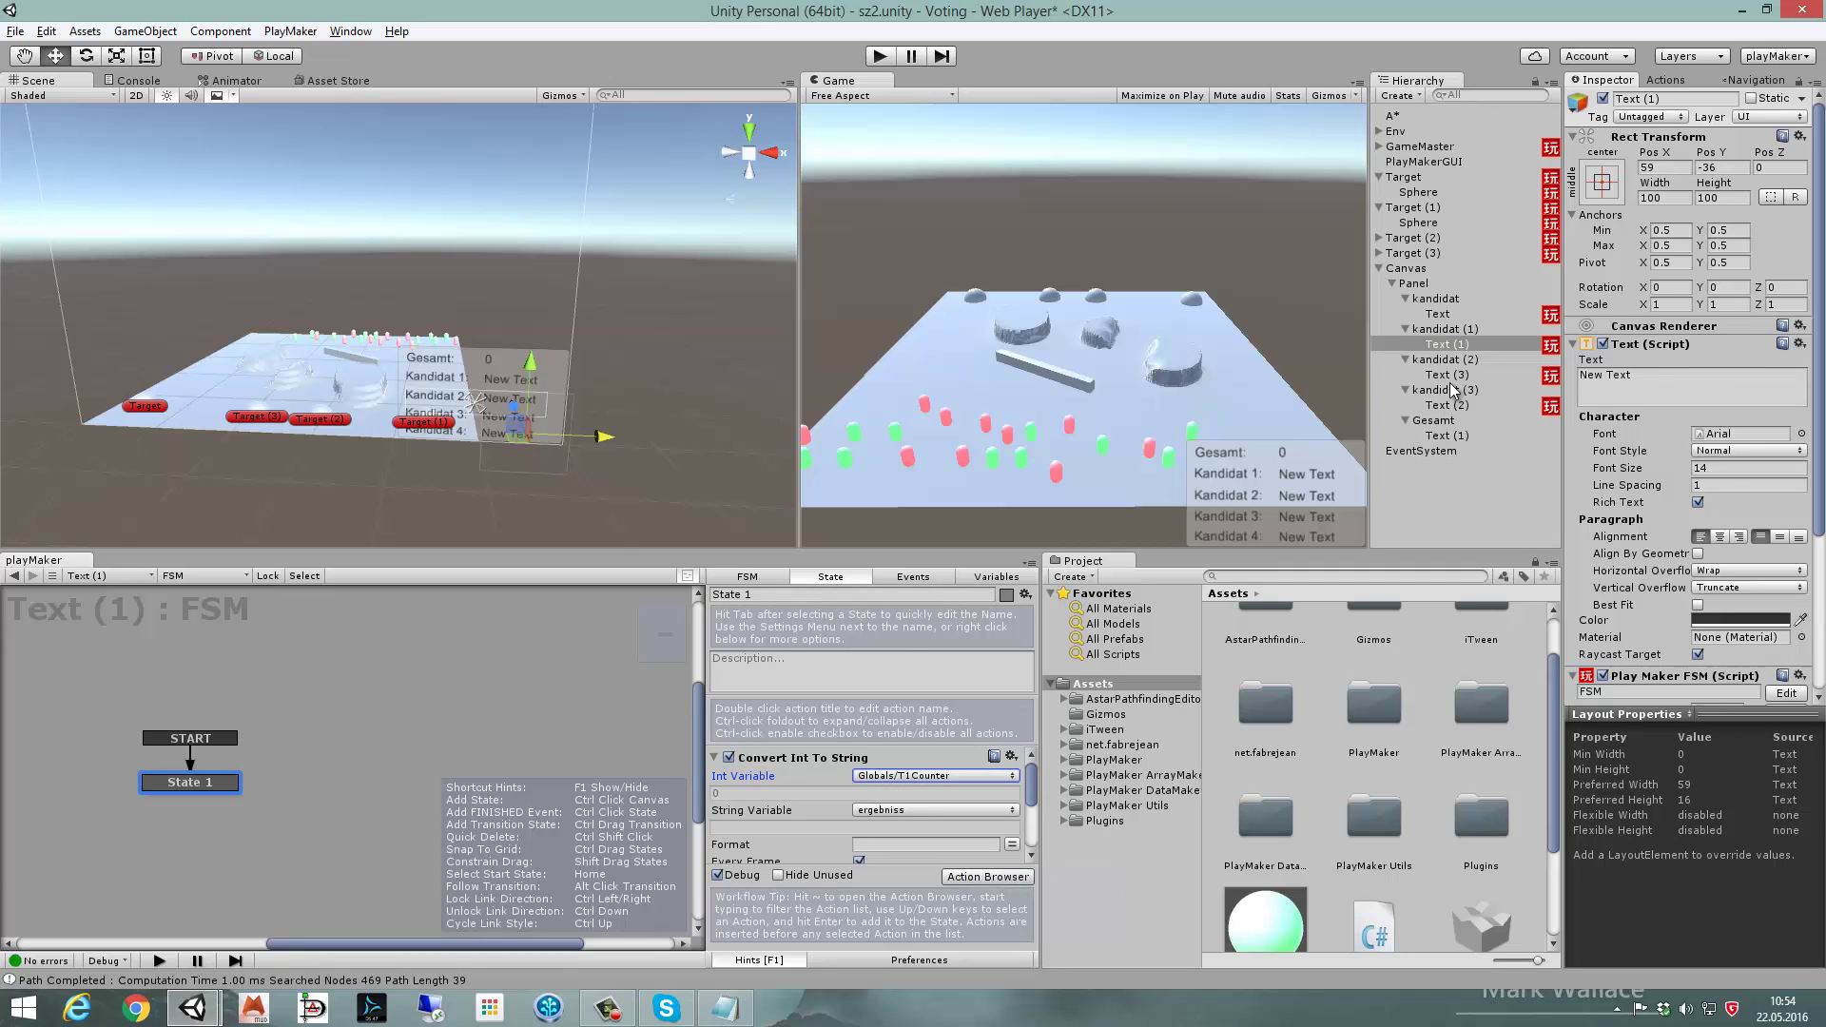
- Point Text (3)'s Convert Int To String at the global T2Counter
{"action": "left_click", "coordinate": [1437, 374]}
{"action": "left_click", "coordinate": [195, 781]}
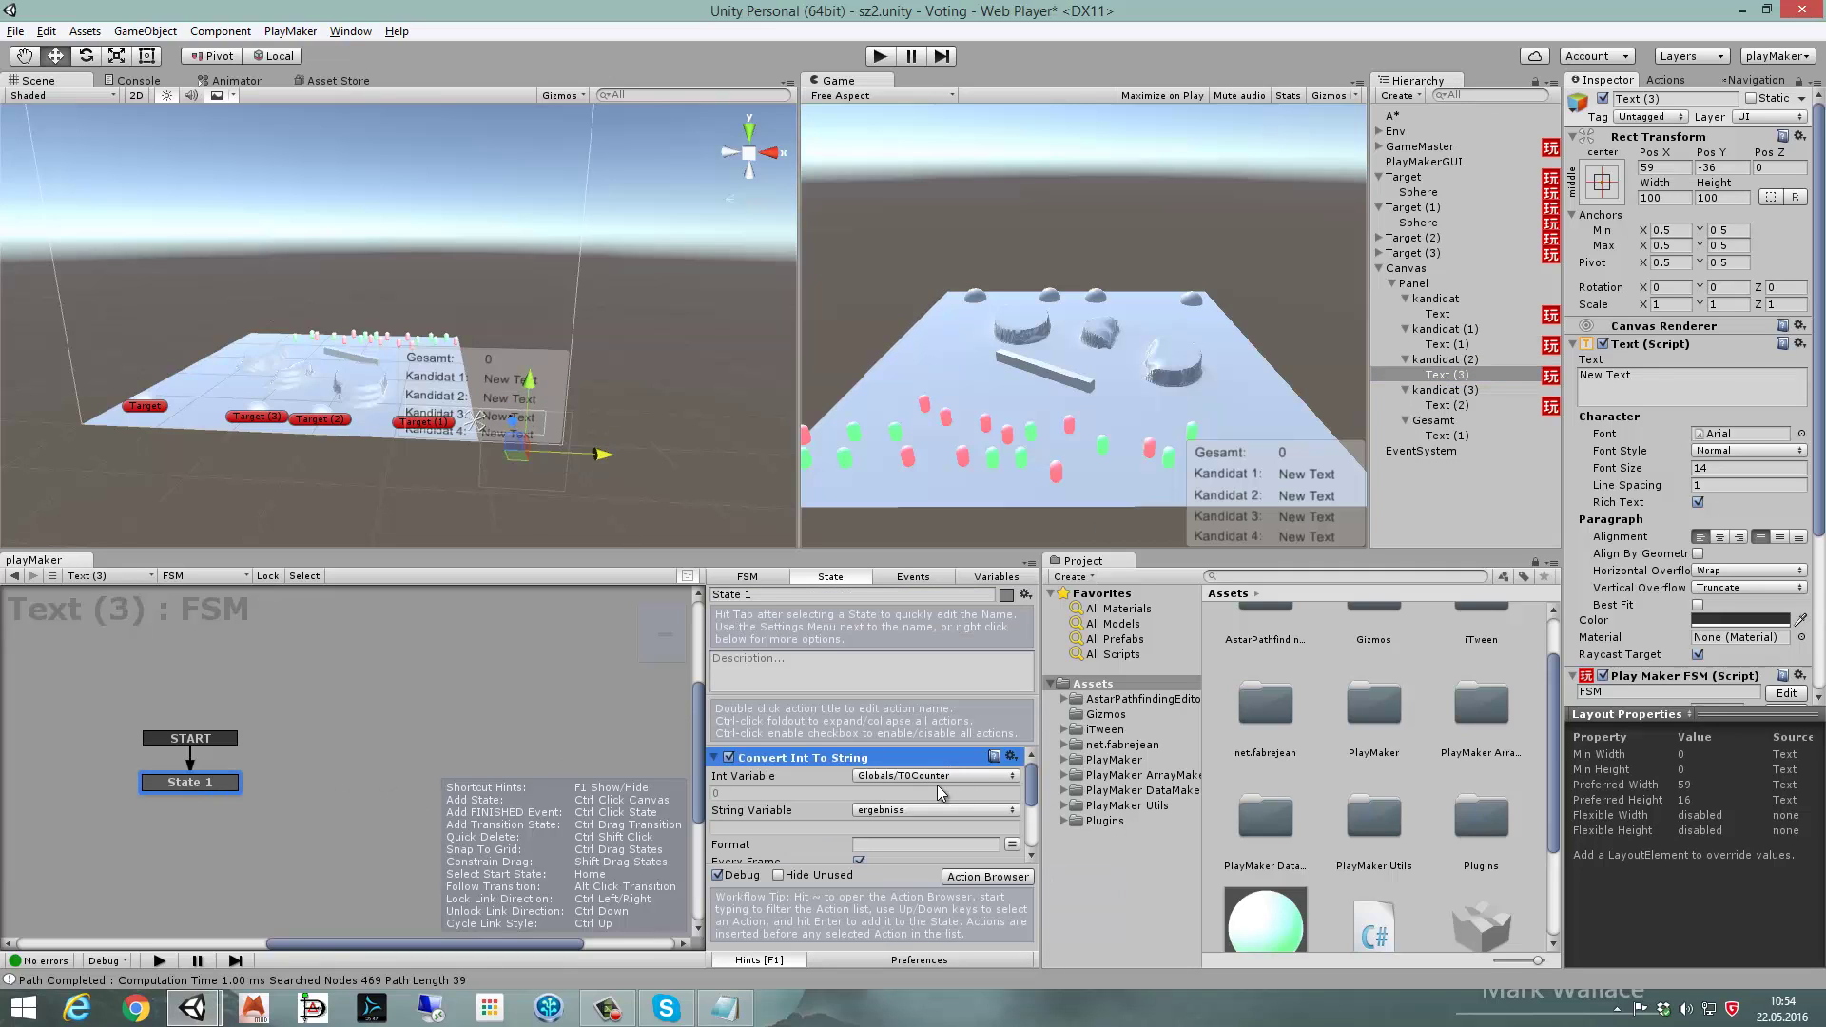
{"action": "left_click", "coordinate": [951, 776]}
{"action": "mouse_move", "coordinate": [937, 818]}
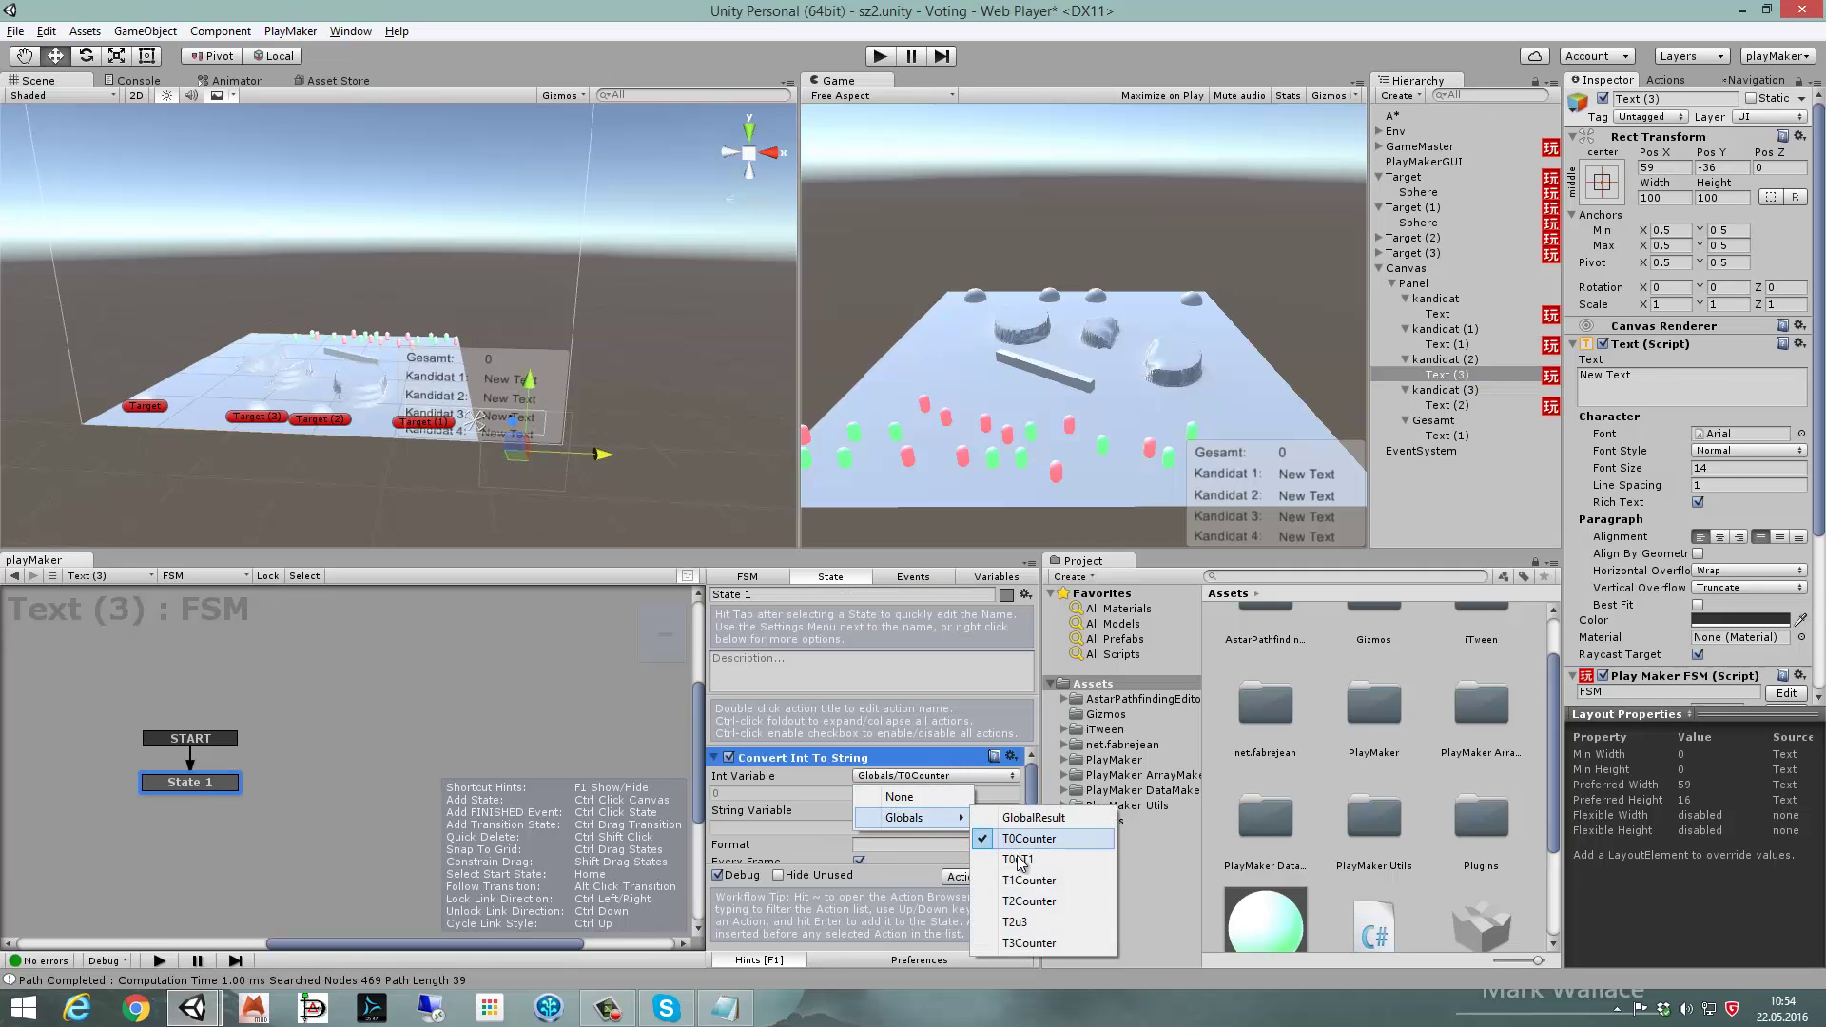
{"action": "left_click", "coordinate": [1044, 899]}
- Point Text (2)'s Convert Int To String at the global T3Counter
{"action": "left_click", "coordinate": [1460, 407]}
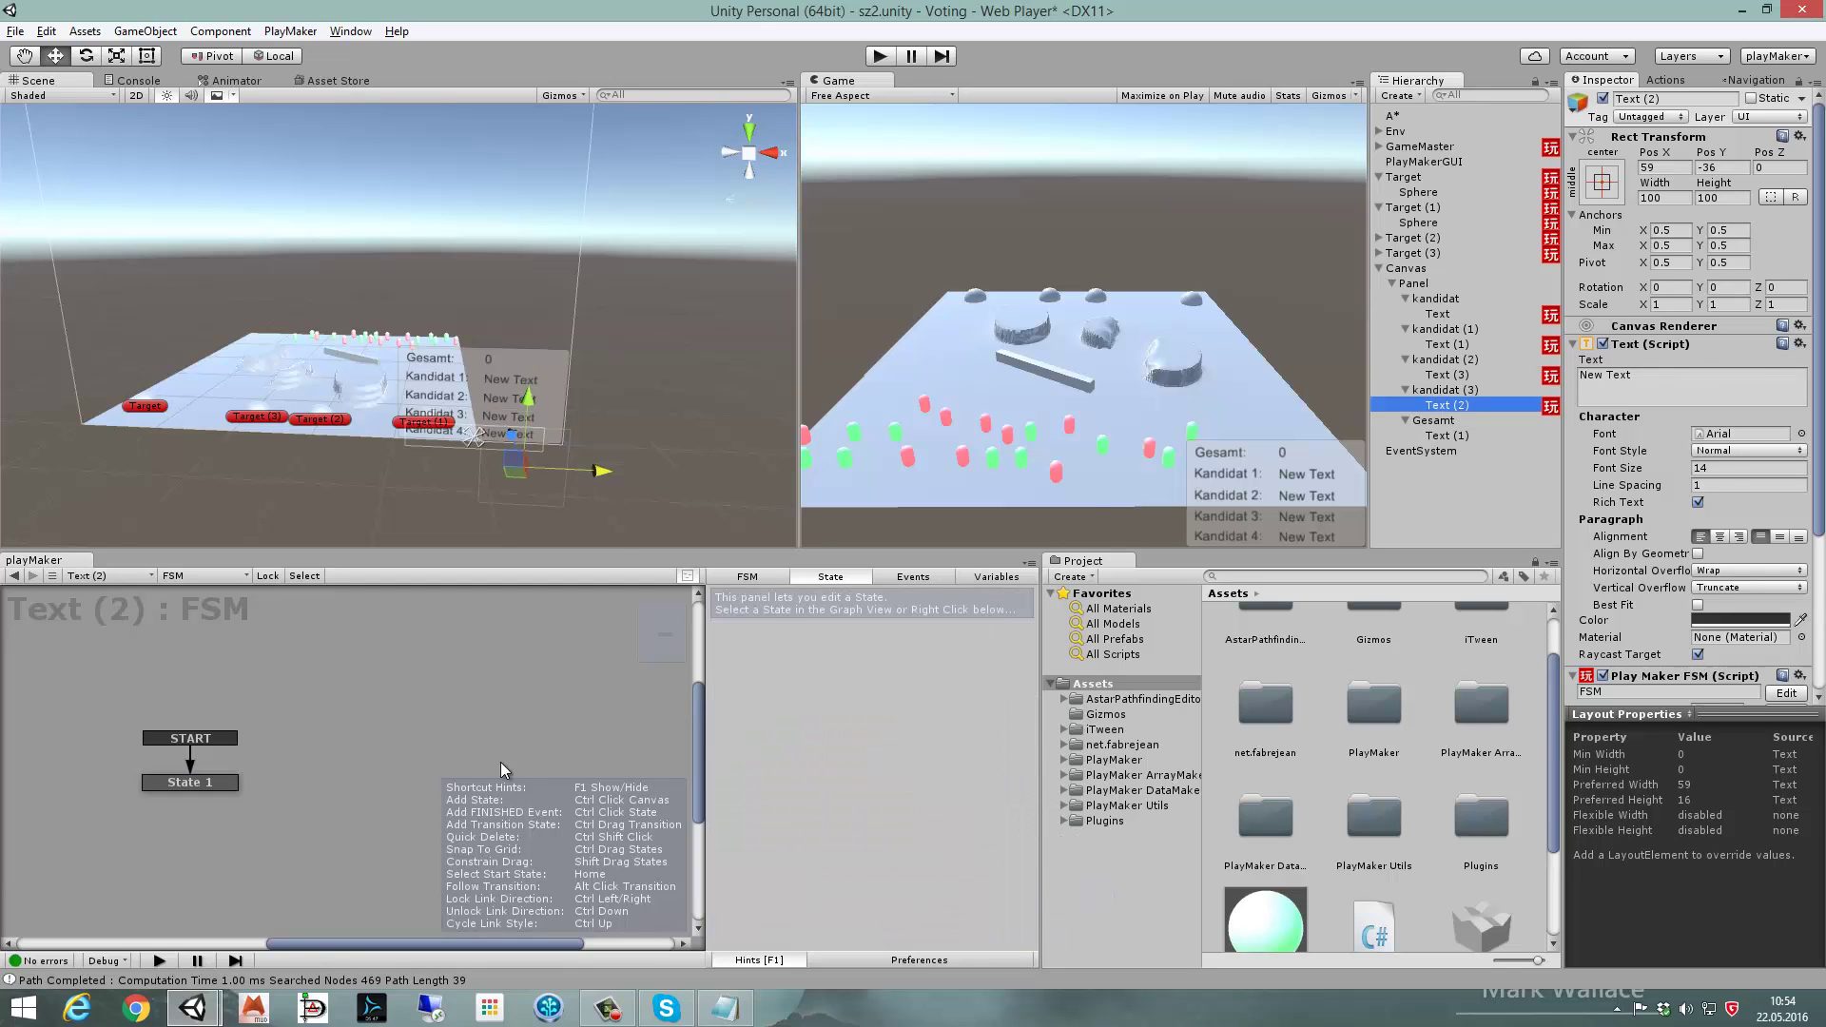
{"action": "left_click", "coordinate": [219, 788]}
{"action": "left_click", "coordinate": [904, 778]}
{"action": "mouse_move", "coordinate": [903, 821]}
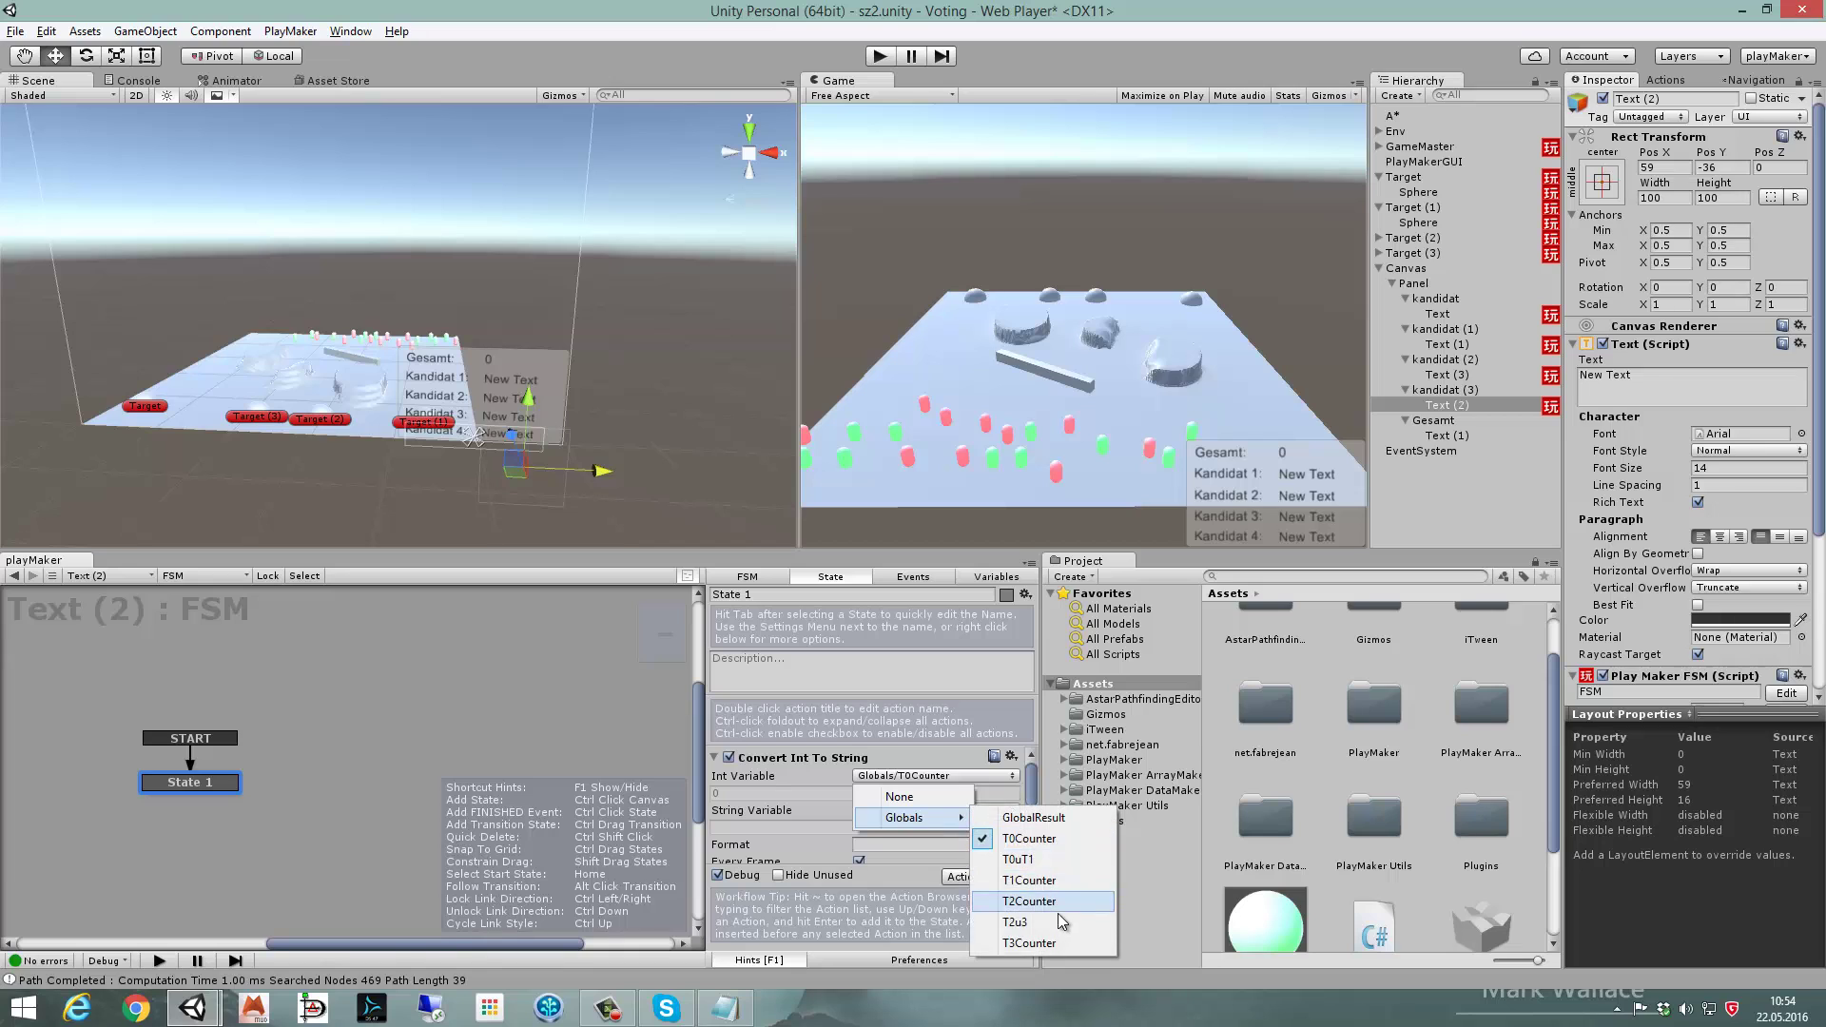
{"action": "left_click", "coordinate": [1047, 943]}
{"action": "left_click", "coordinate": [197, 743]}
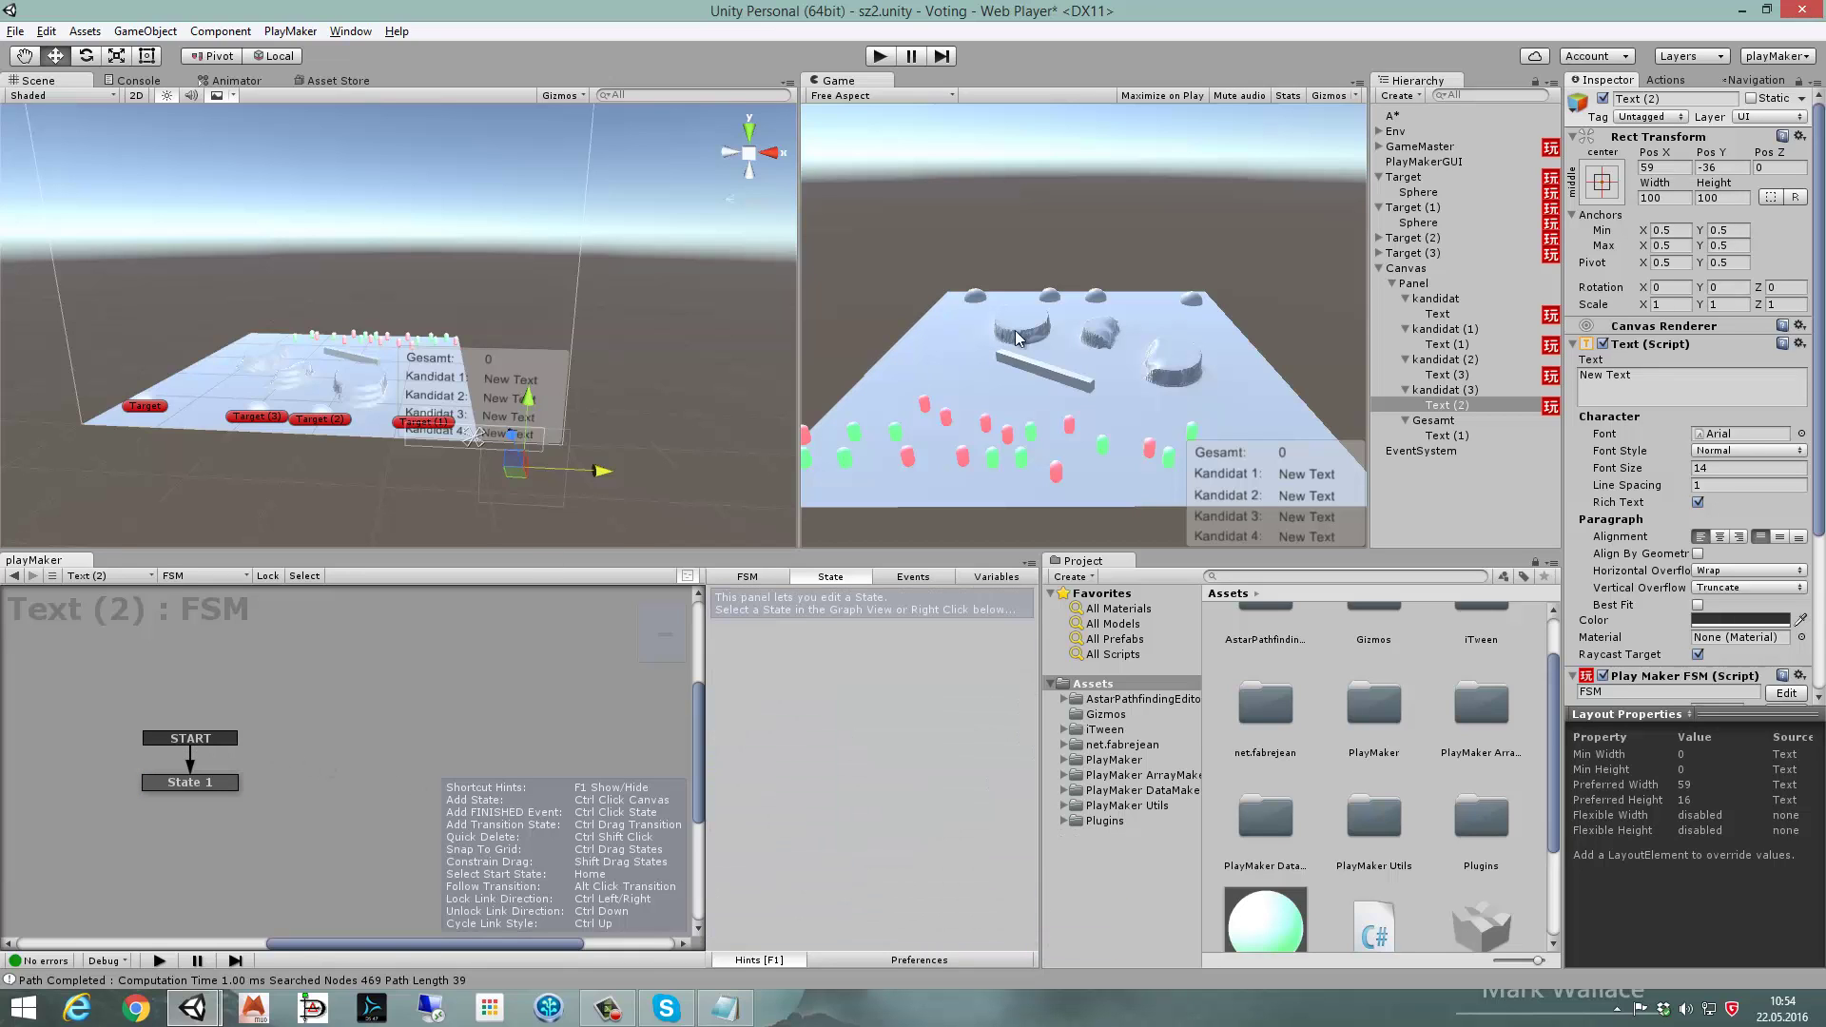
- Test-run the scene briefly, then select Bürger through Bürger (19) under GameMaster
{"action": "left_click", "coordinate": [881, 57]}
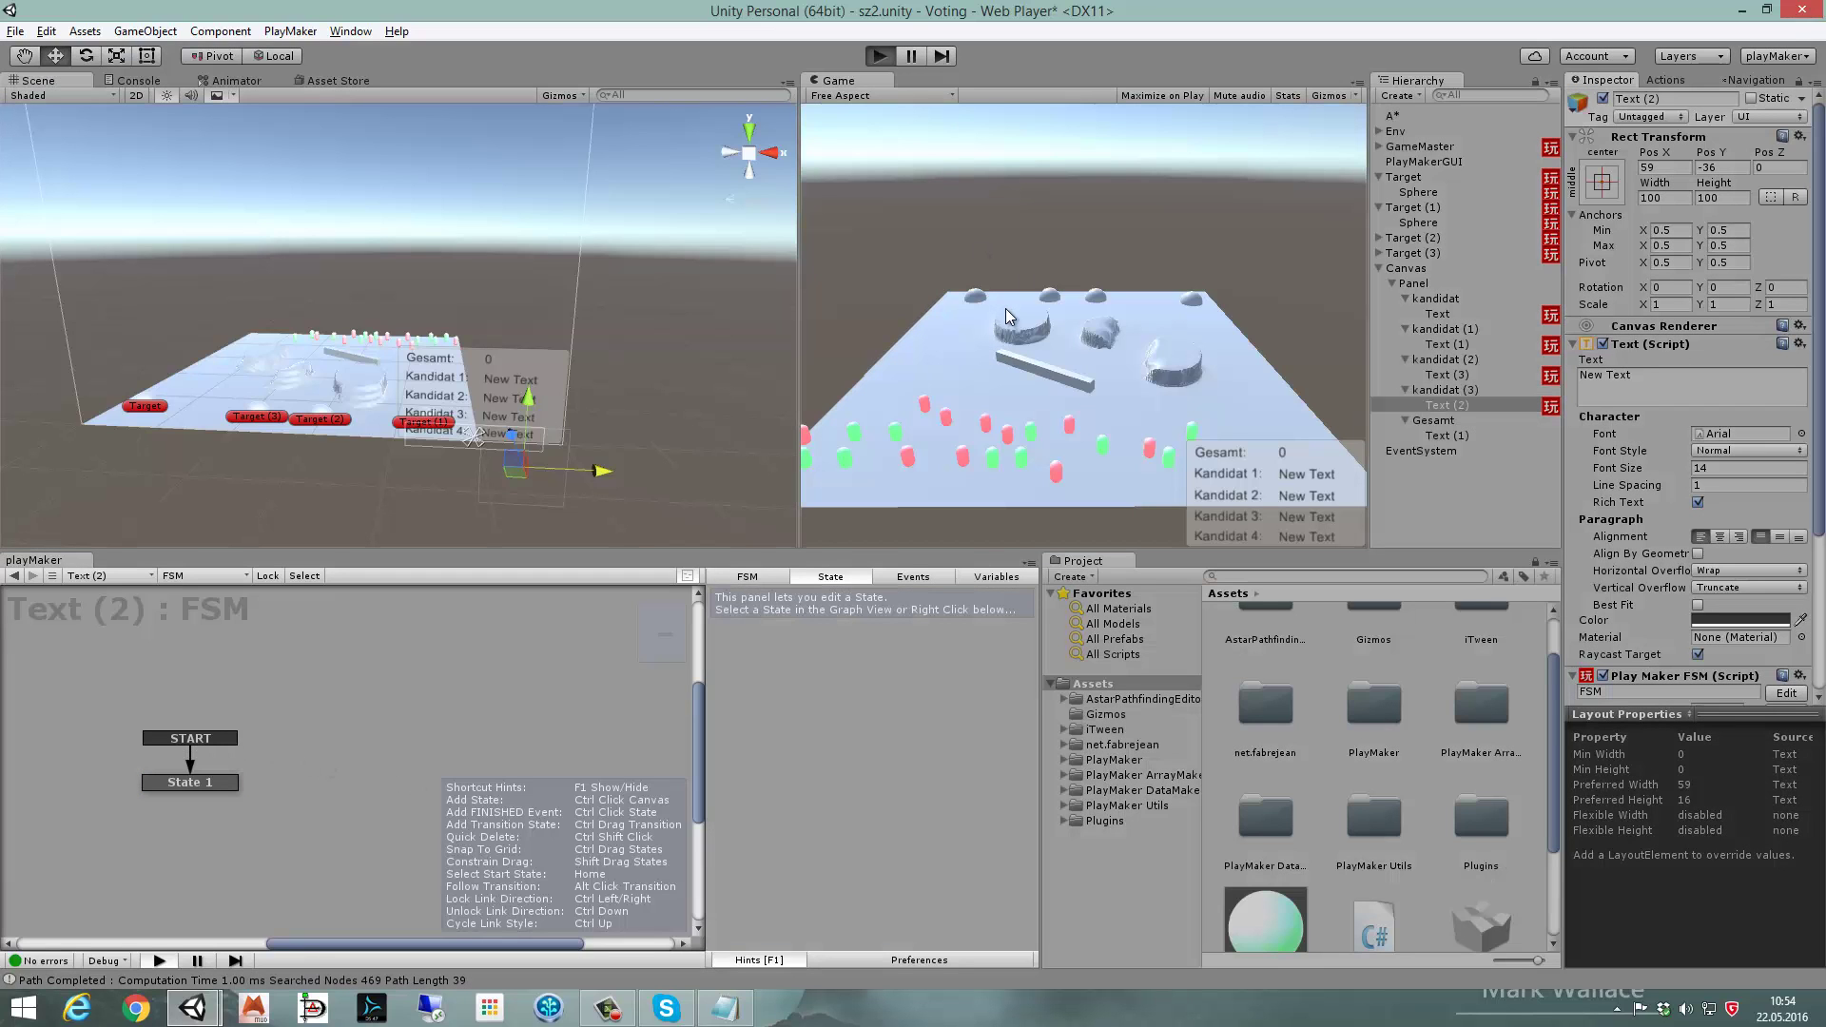
{"action": "left_click", "coordinate": [880, 56]}
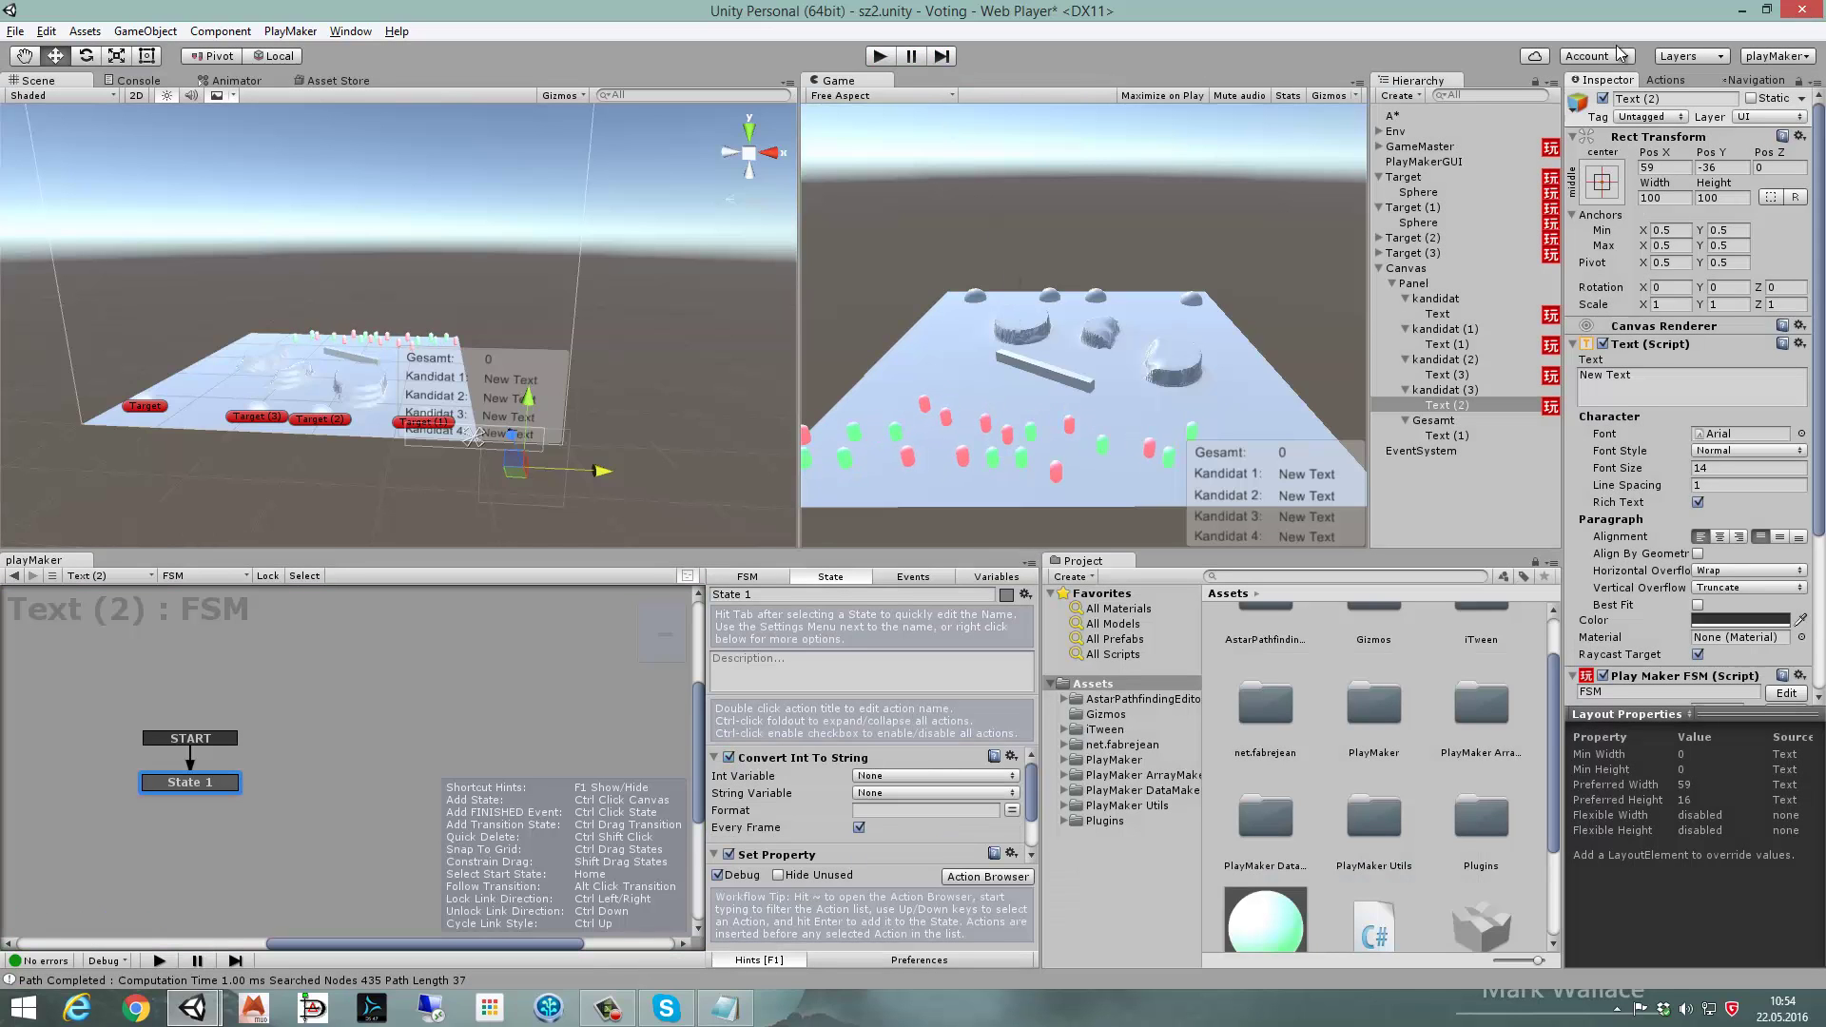
{"action": "left_click", "coordinate": [1379, 146]}
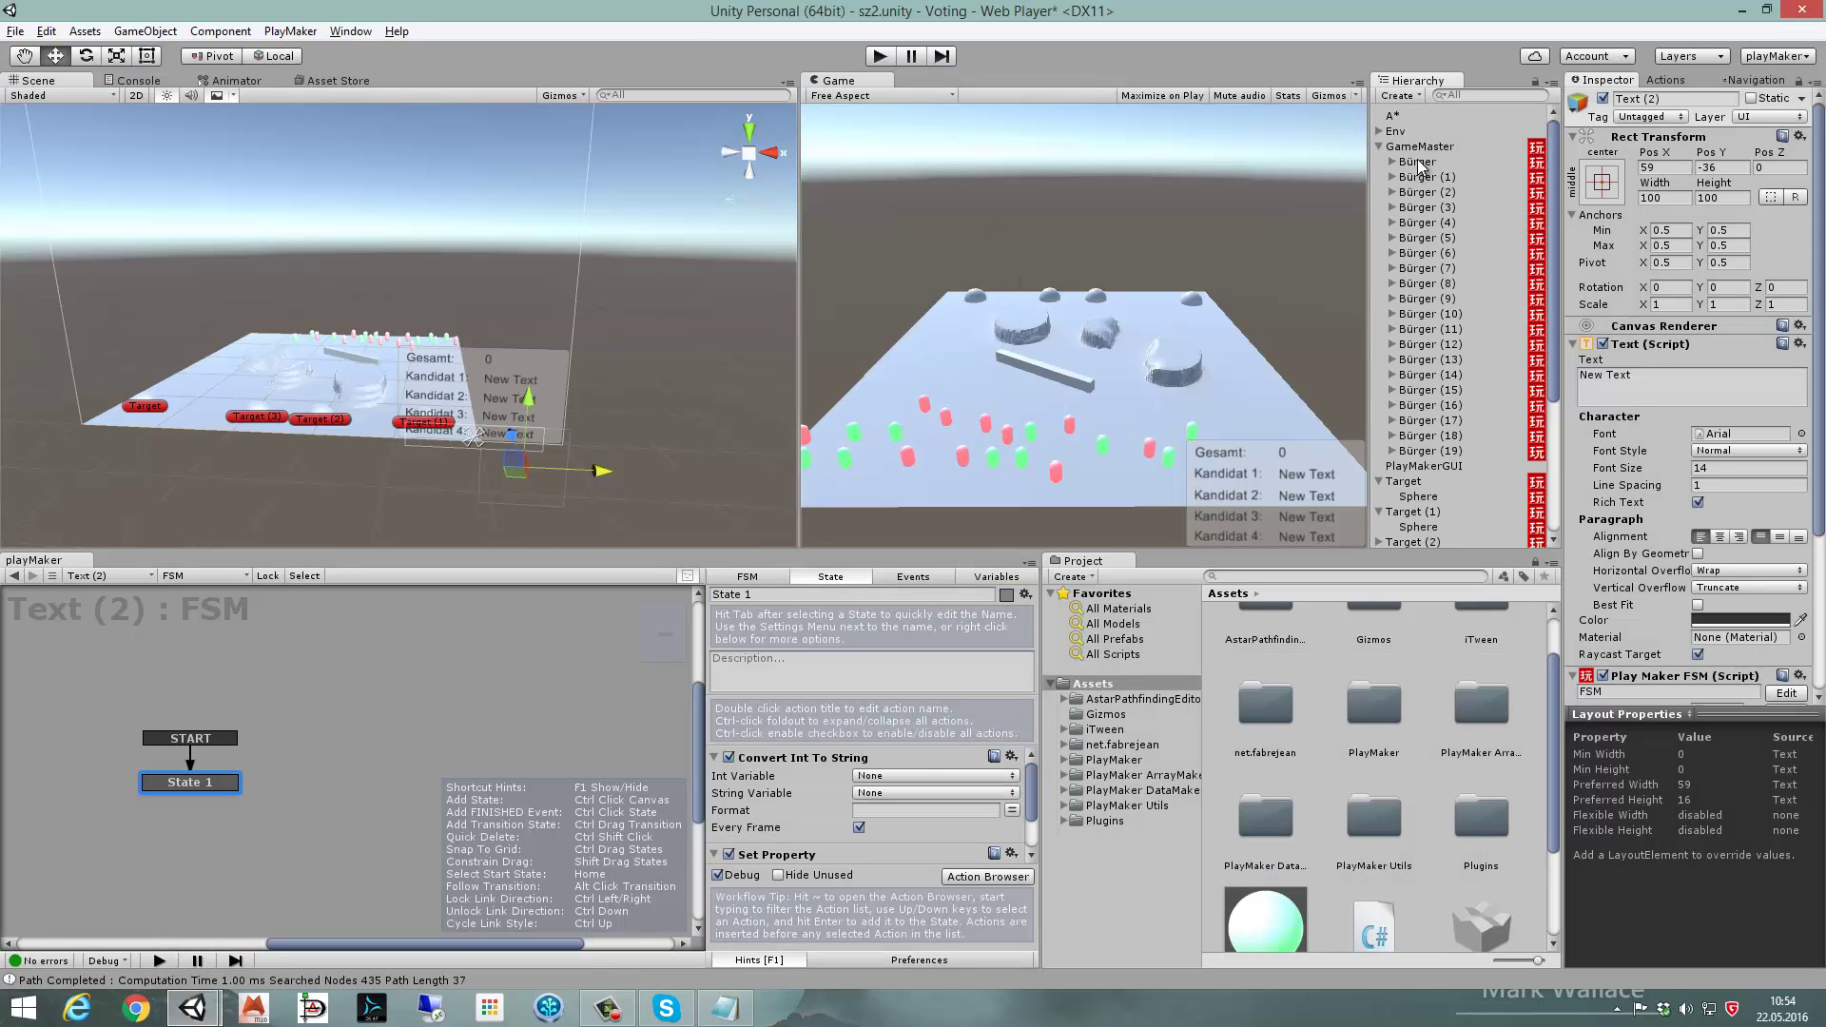
{"action": "left_click", "coordinate": [1417, 161]}
{"action": "left_click", "coordinate": [1427, 451], "text": "shift"}
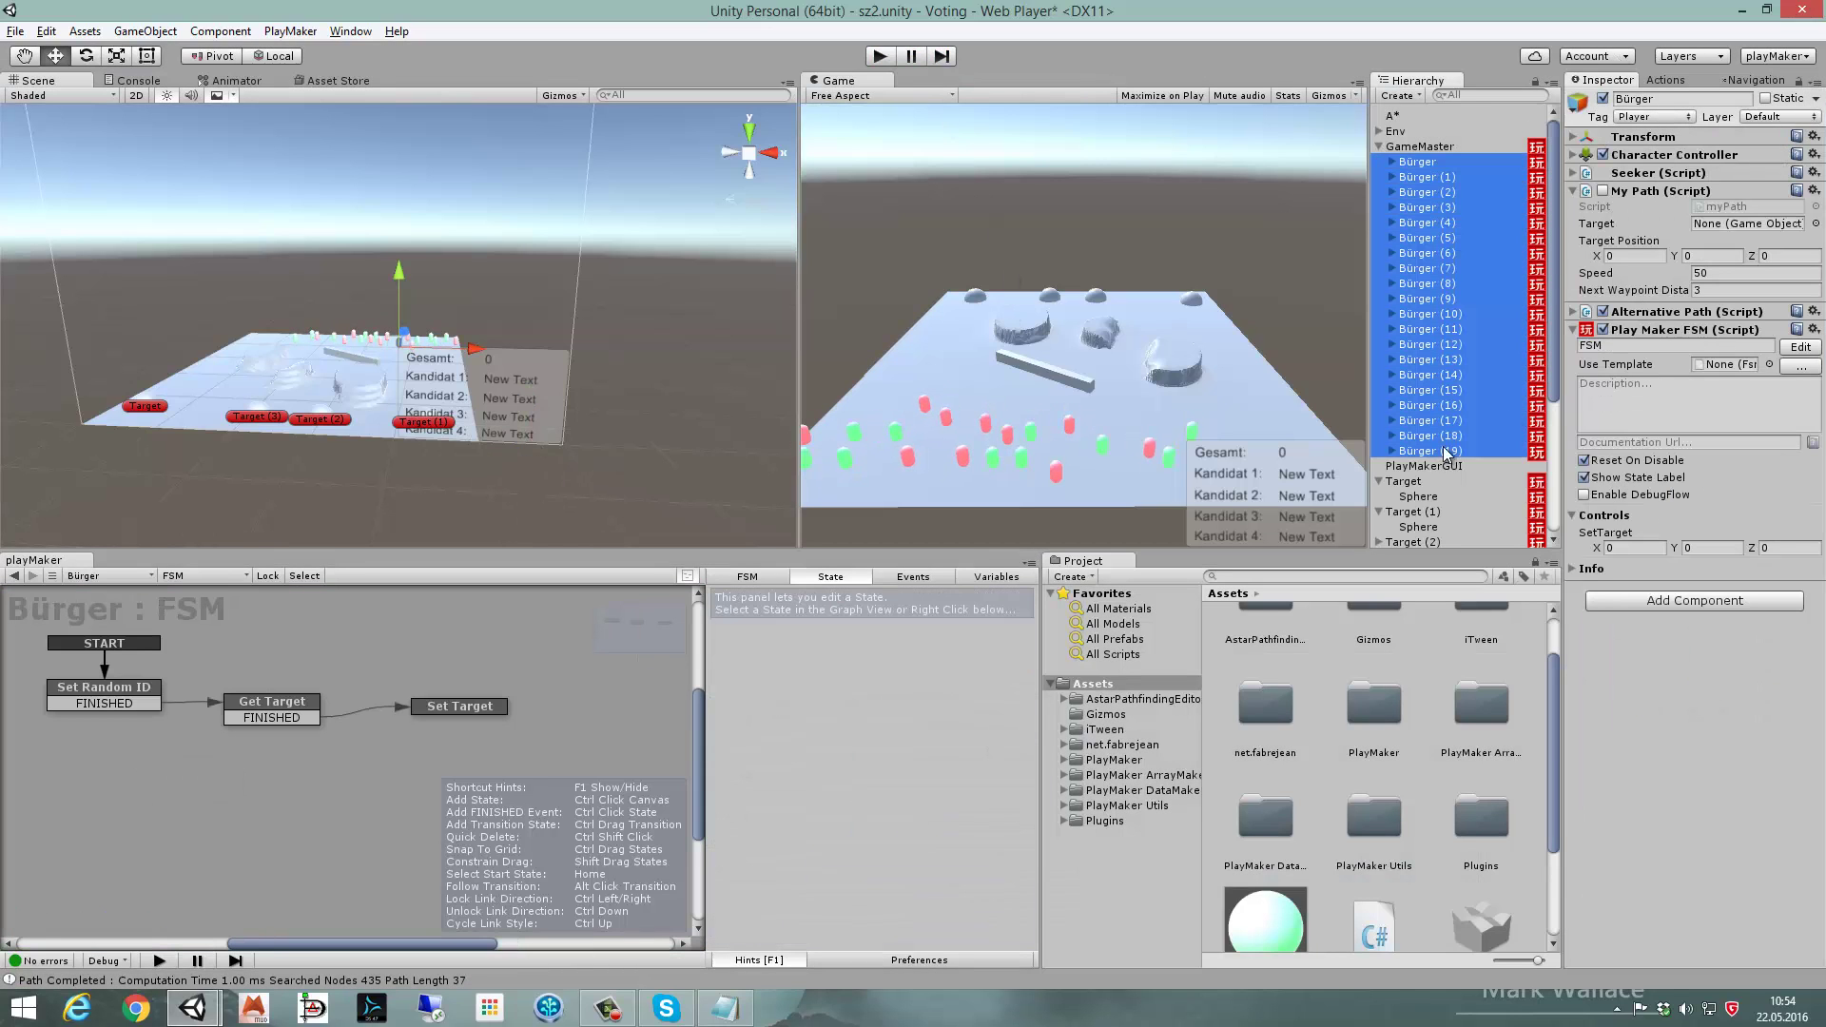
- Set the citizens' My Path Speed to 50 and start the simulation
{"action": "left_click", "coordinate": [1729, 275]}
{"action": "type", "text": "50"}
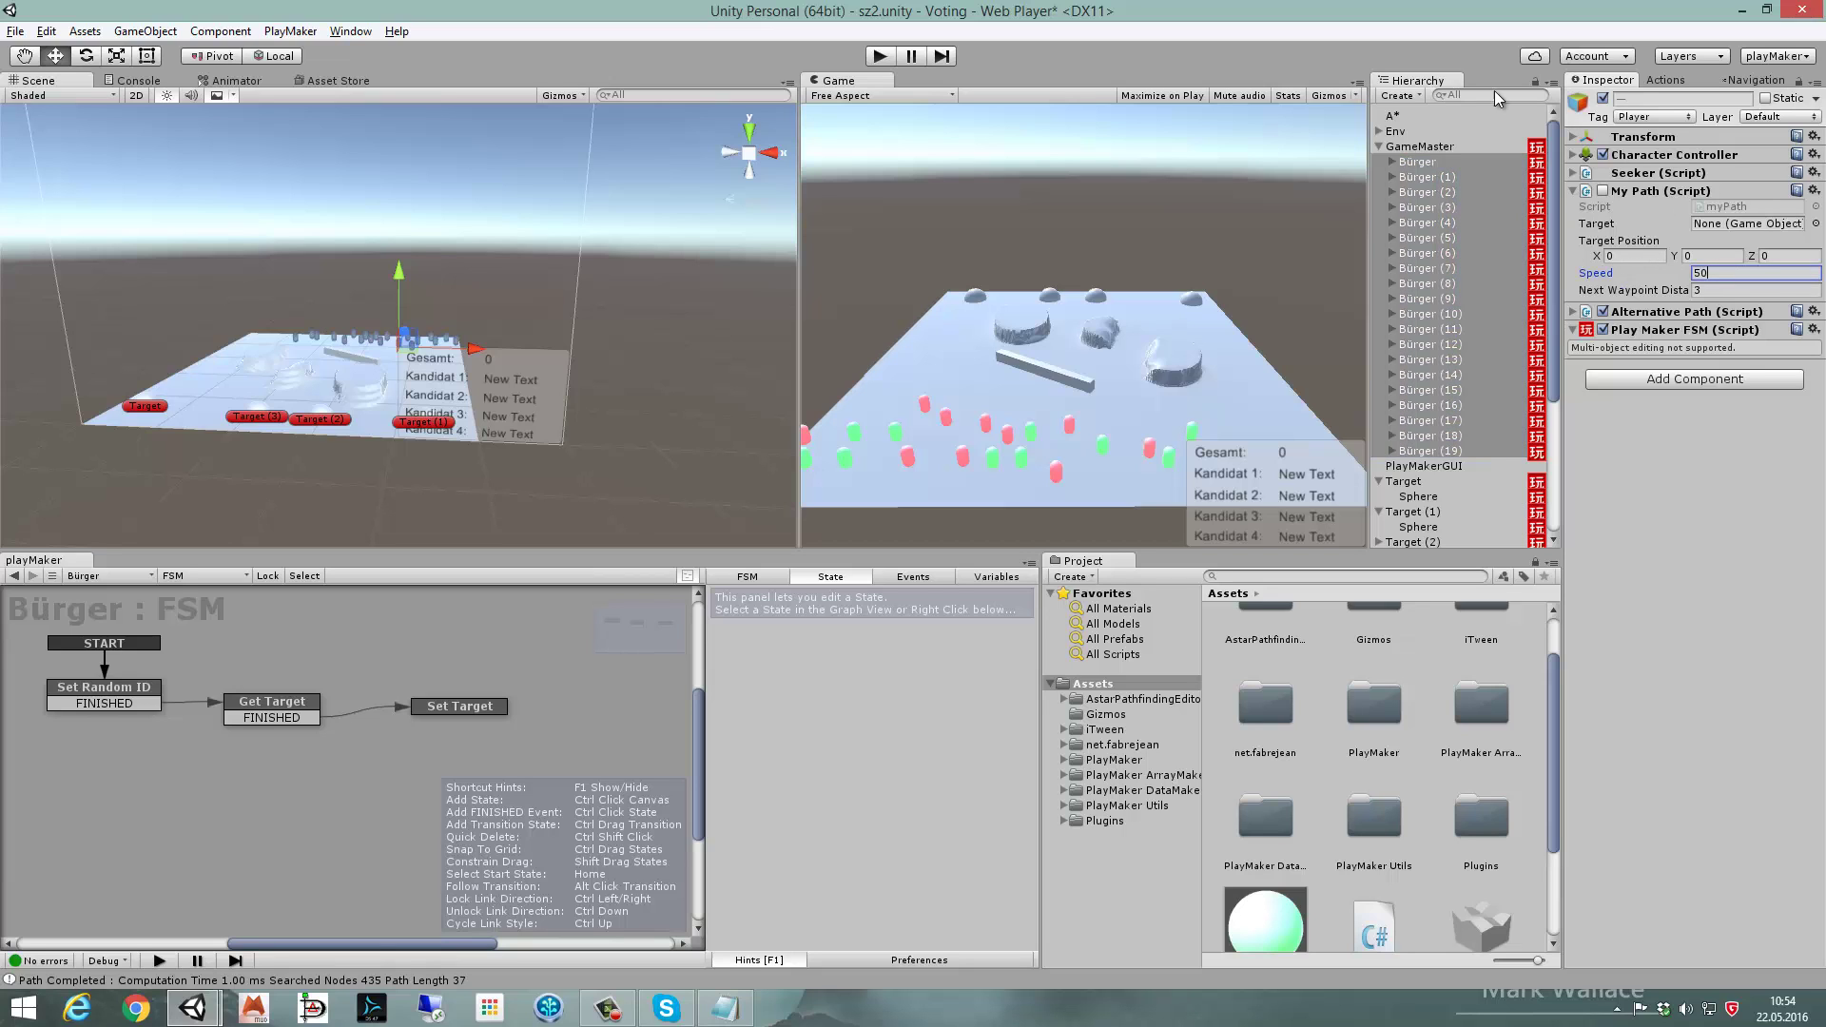
{"action": "left_click", "coordinate": [1735, 257]}
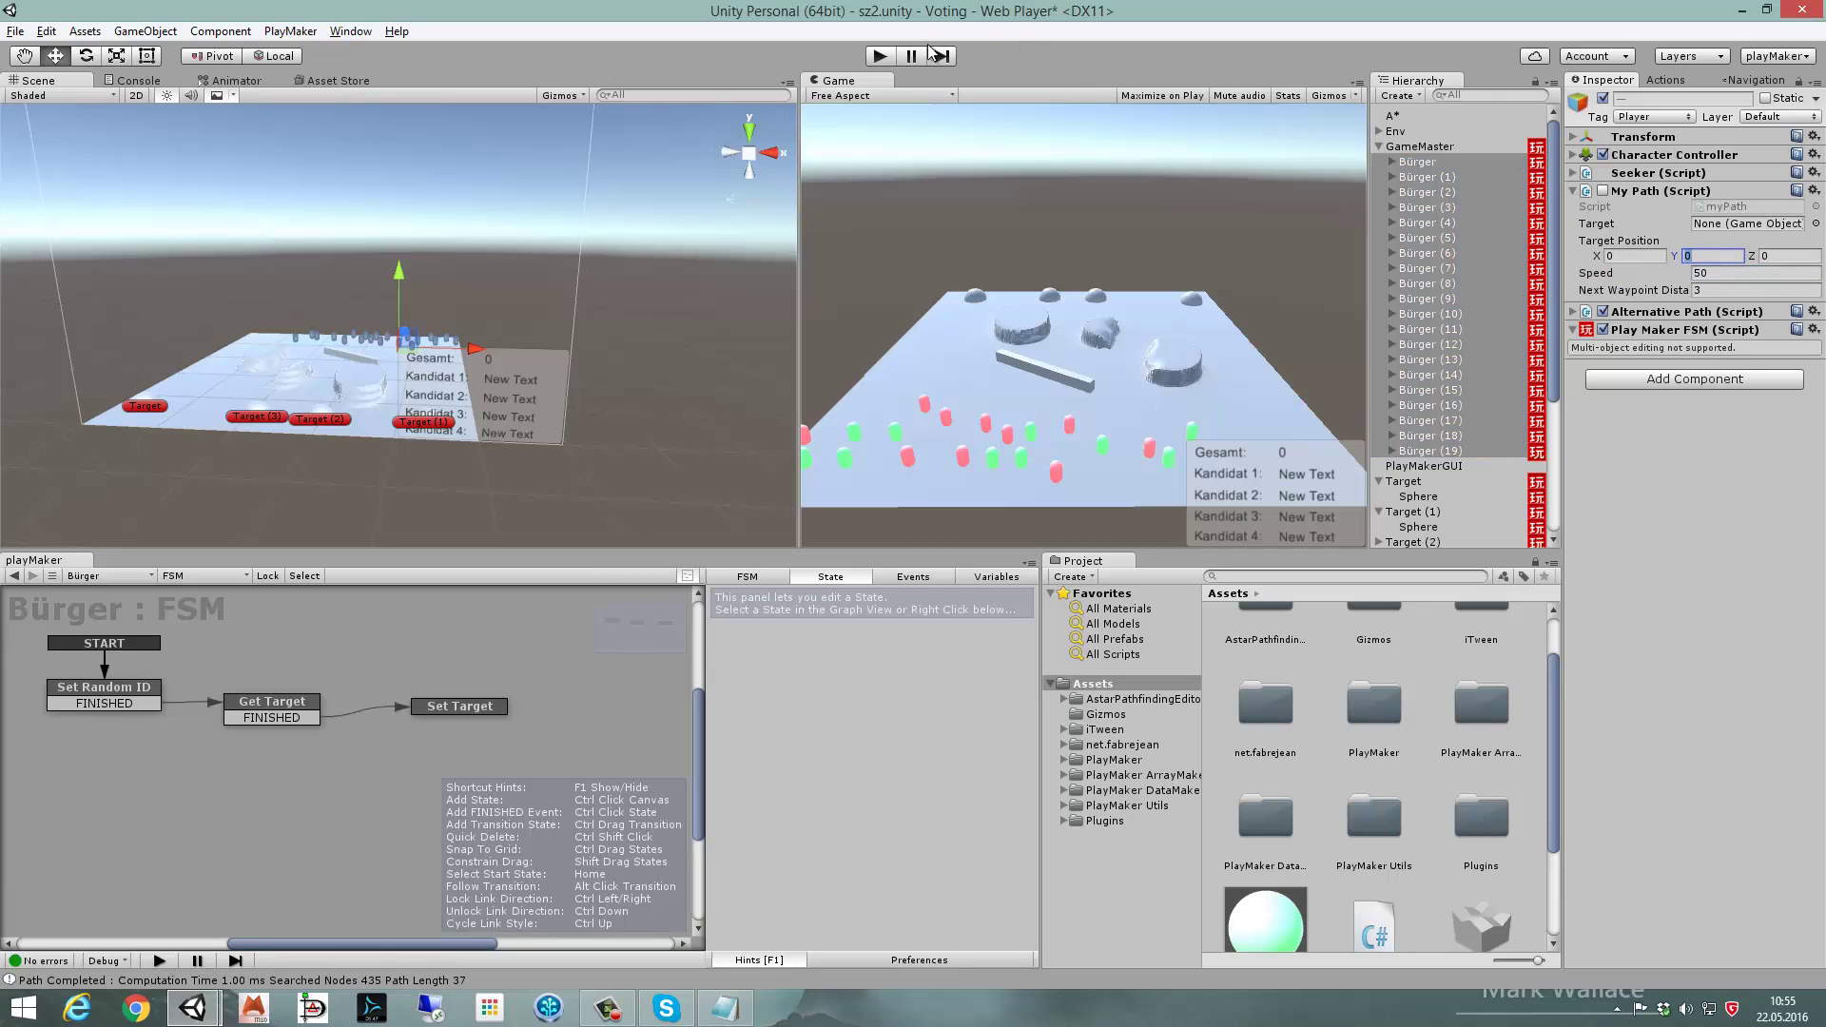
{"action": "left_click", "coordinate": [879, 58]}
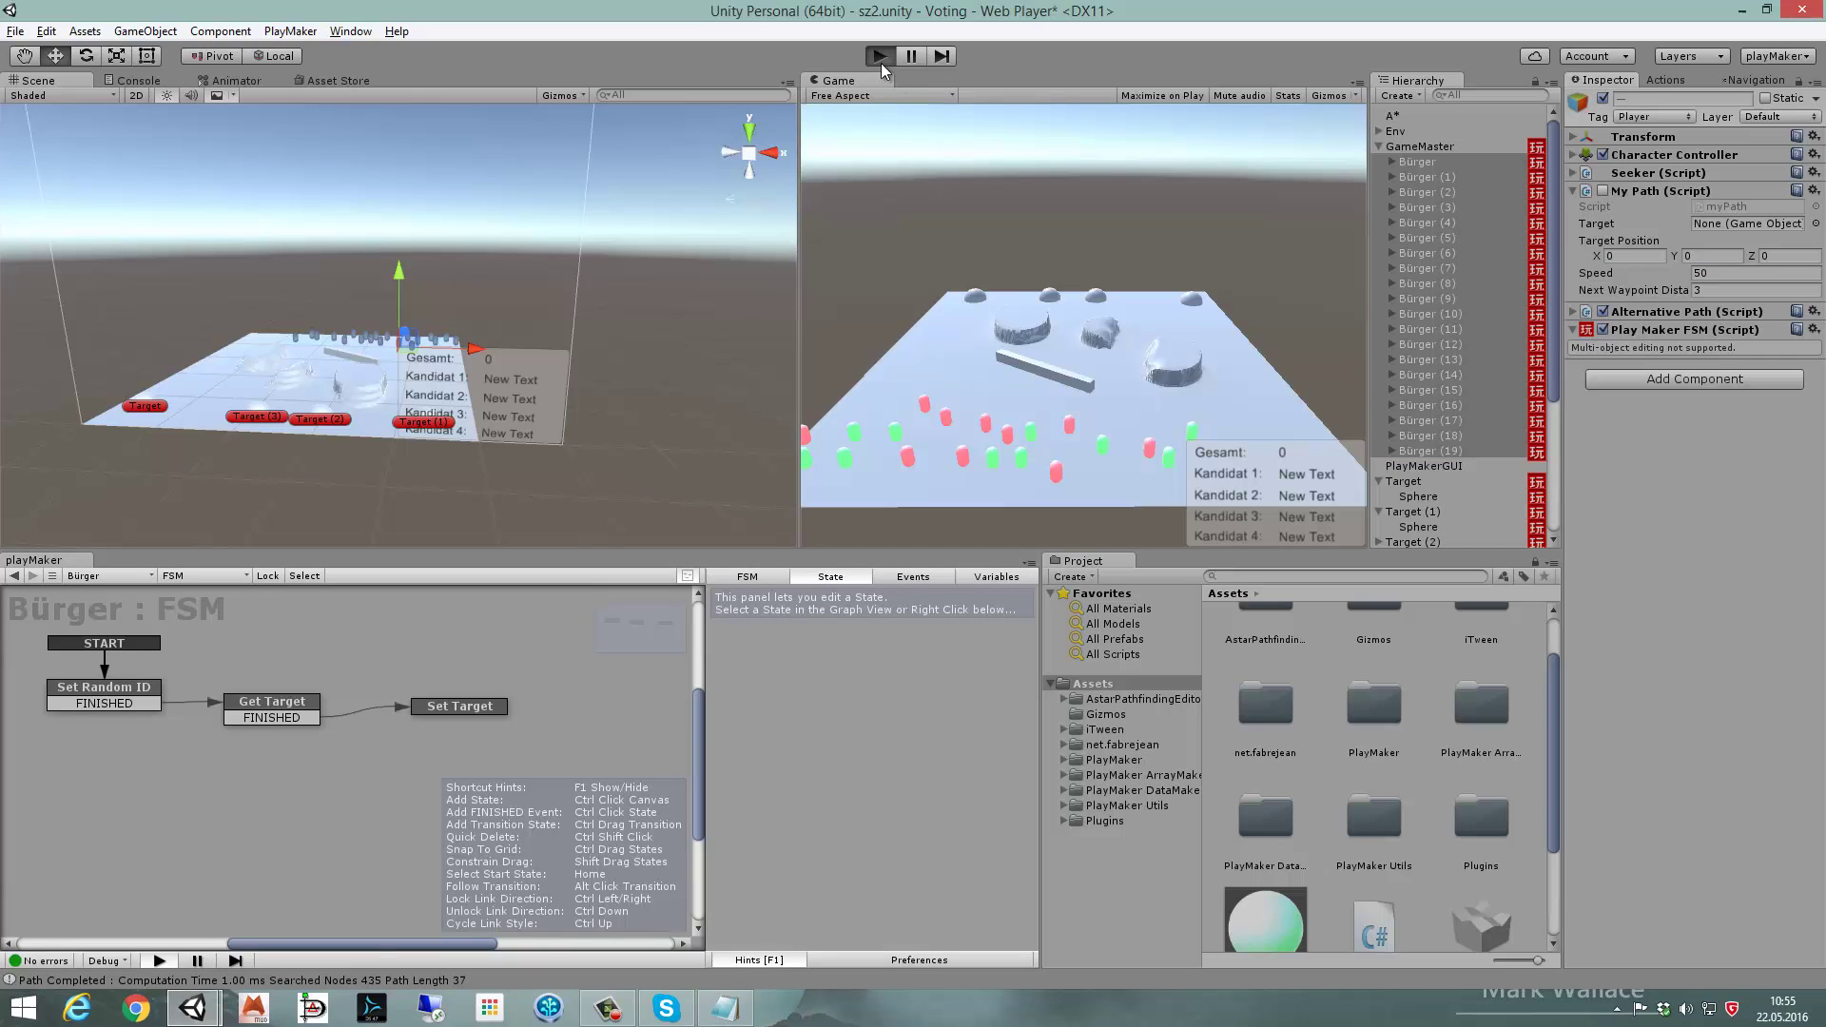
- Stop Play mode and collapse GameMaster in the Hierarchy to show the Canvas texts
{"action": "left_click", "coordinate": [1378, 146]}
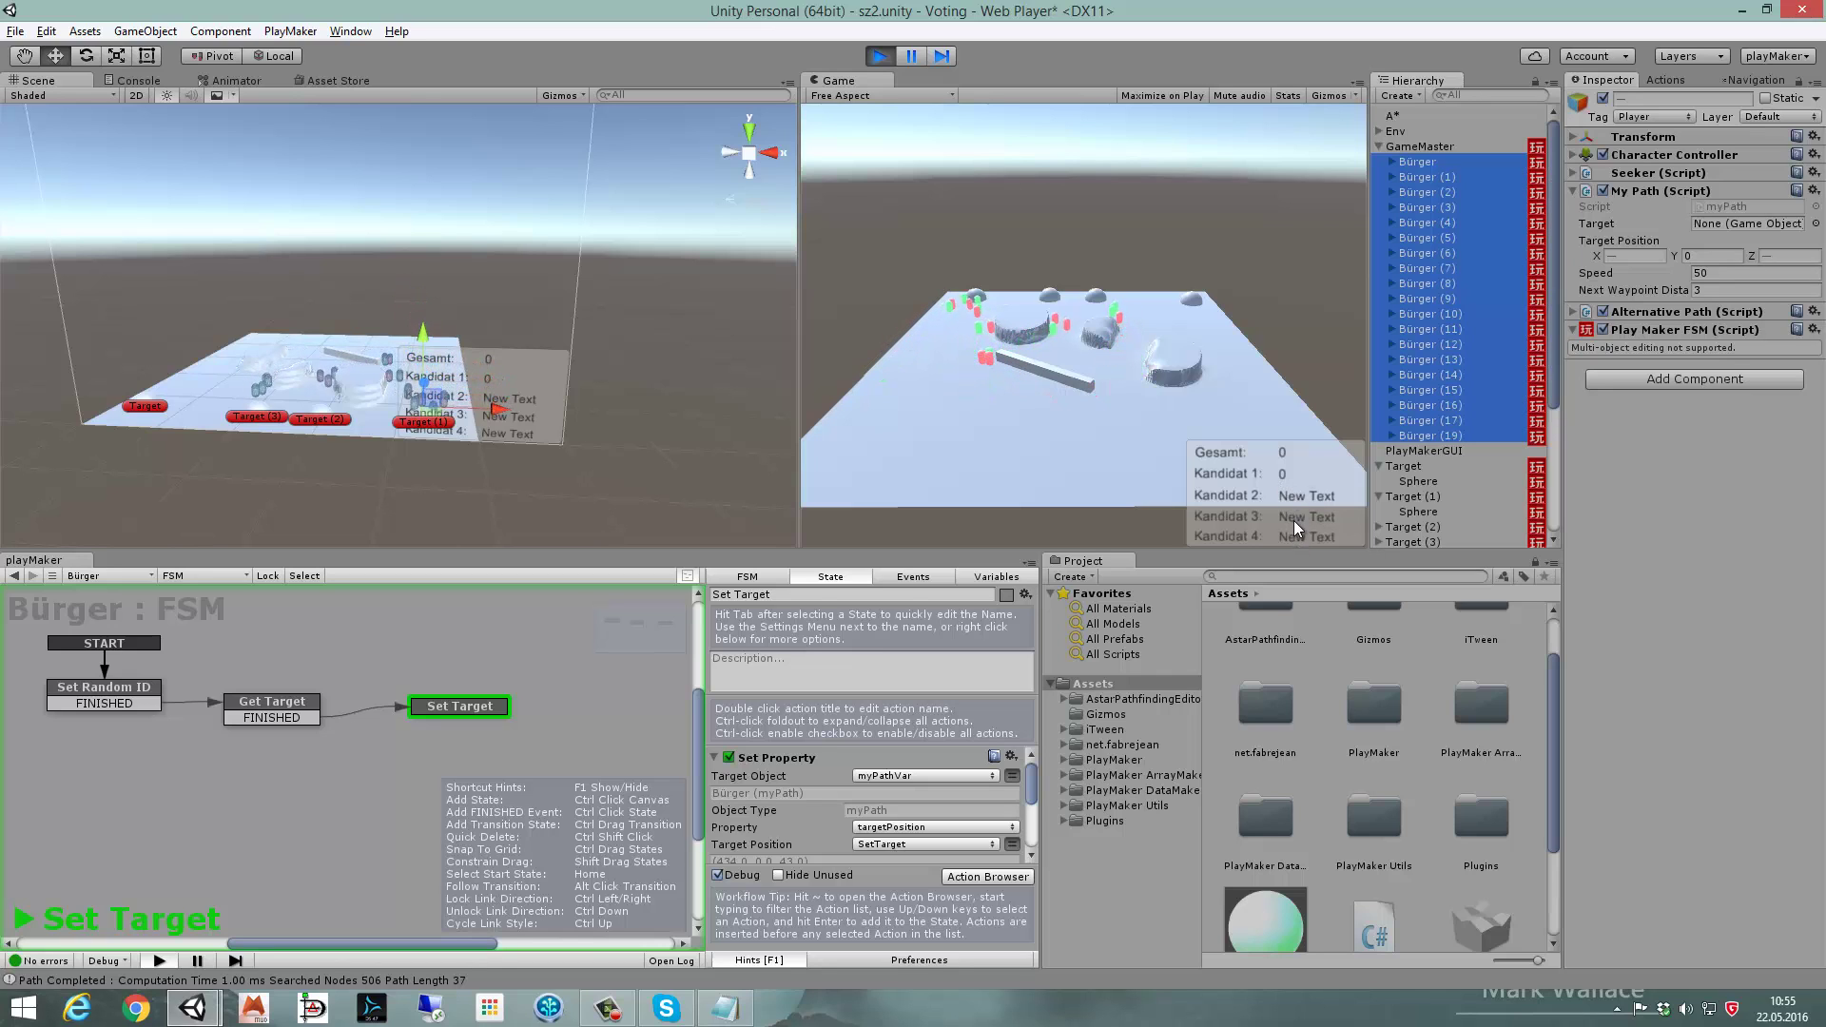
{"action": "left_click", "coordinate": [880, 55]}
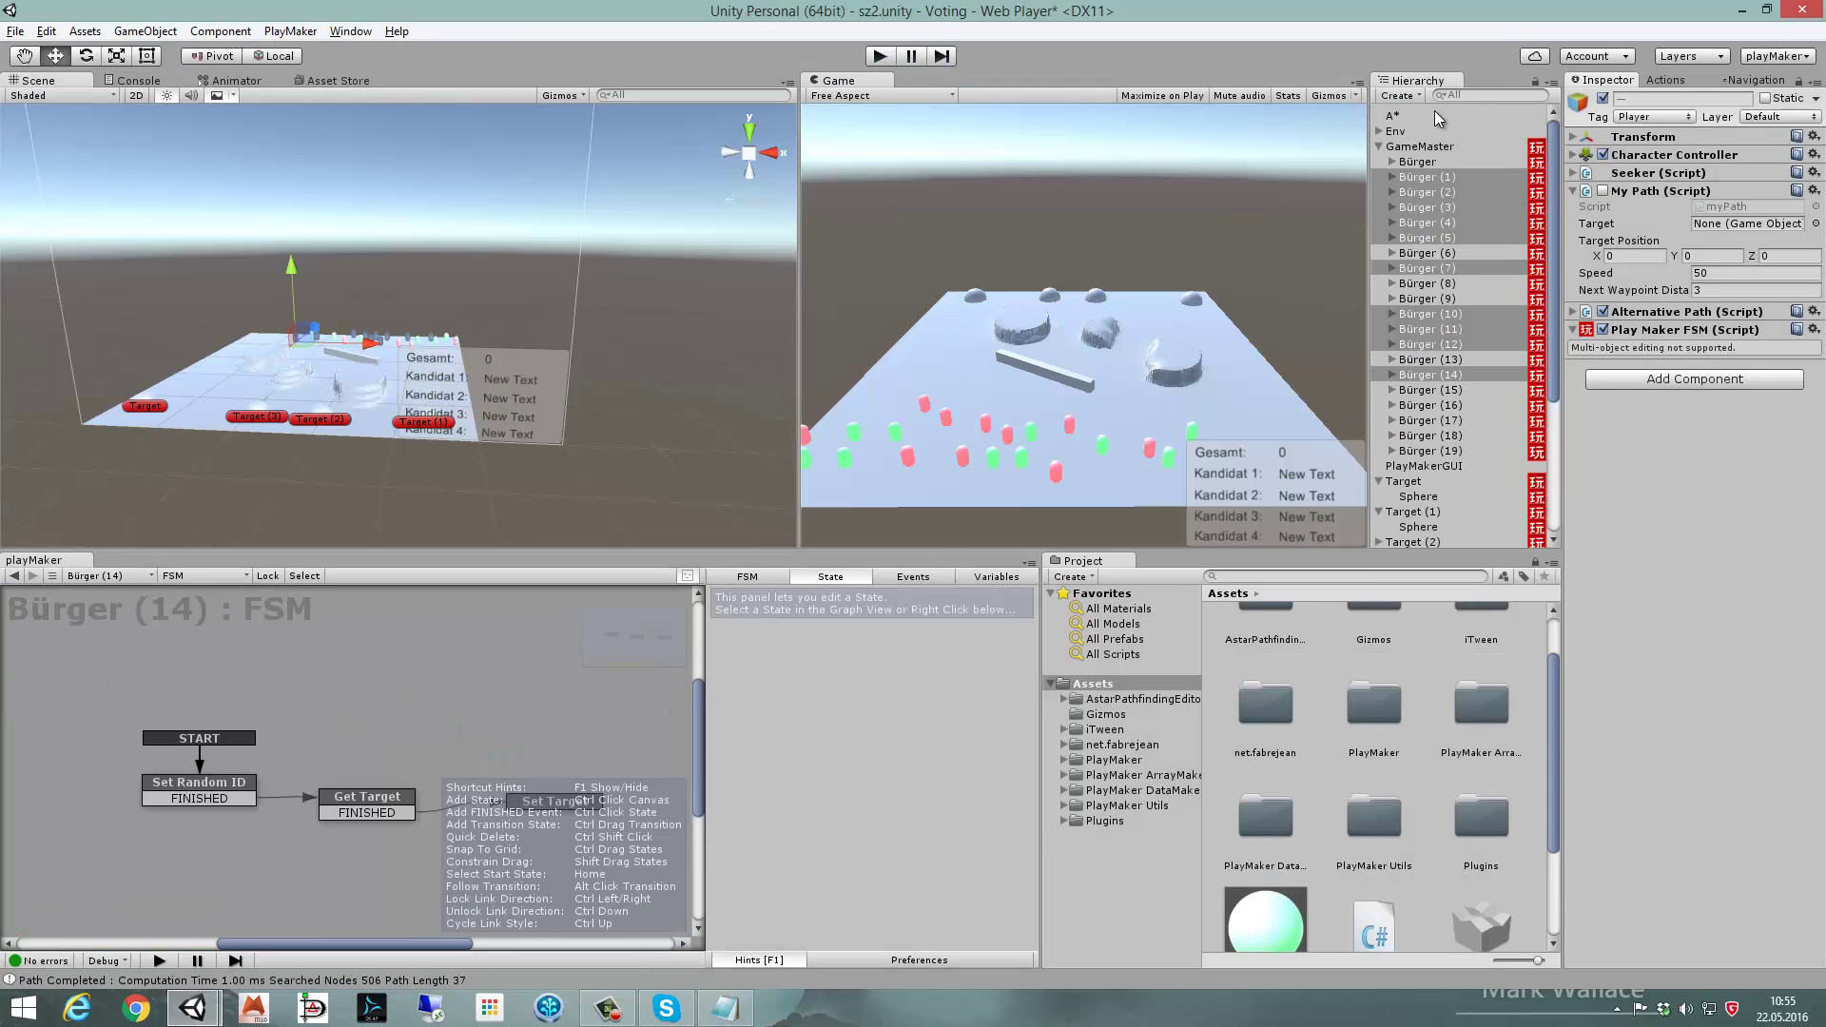
{"action": "left_click", "coordinate": [1379, 145]}
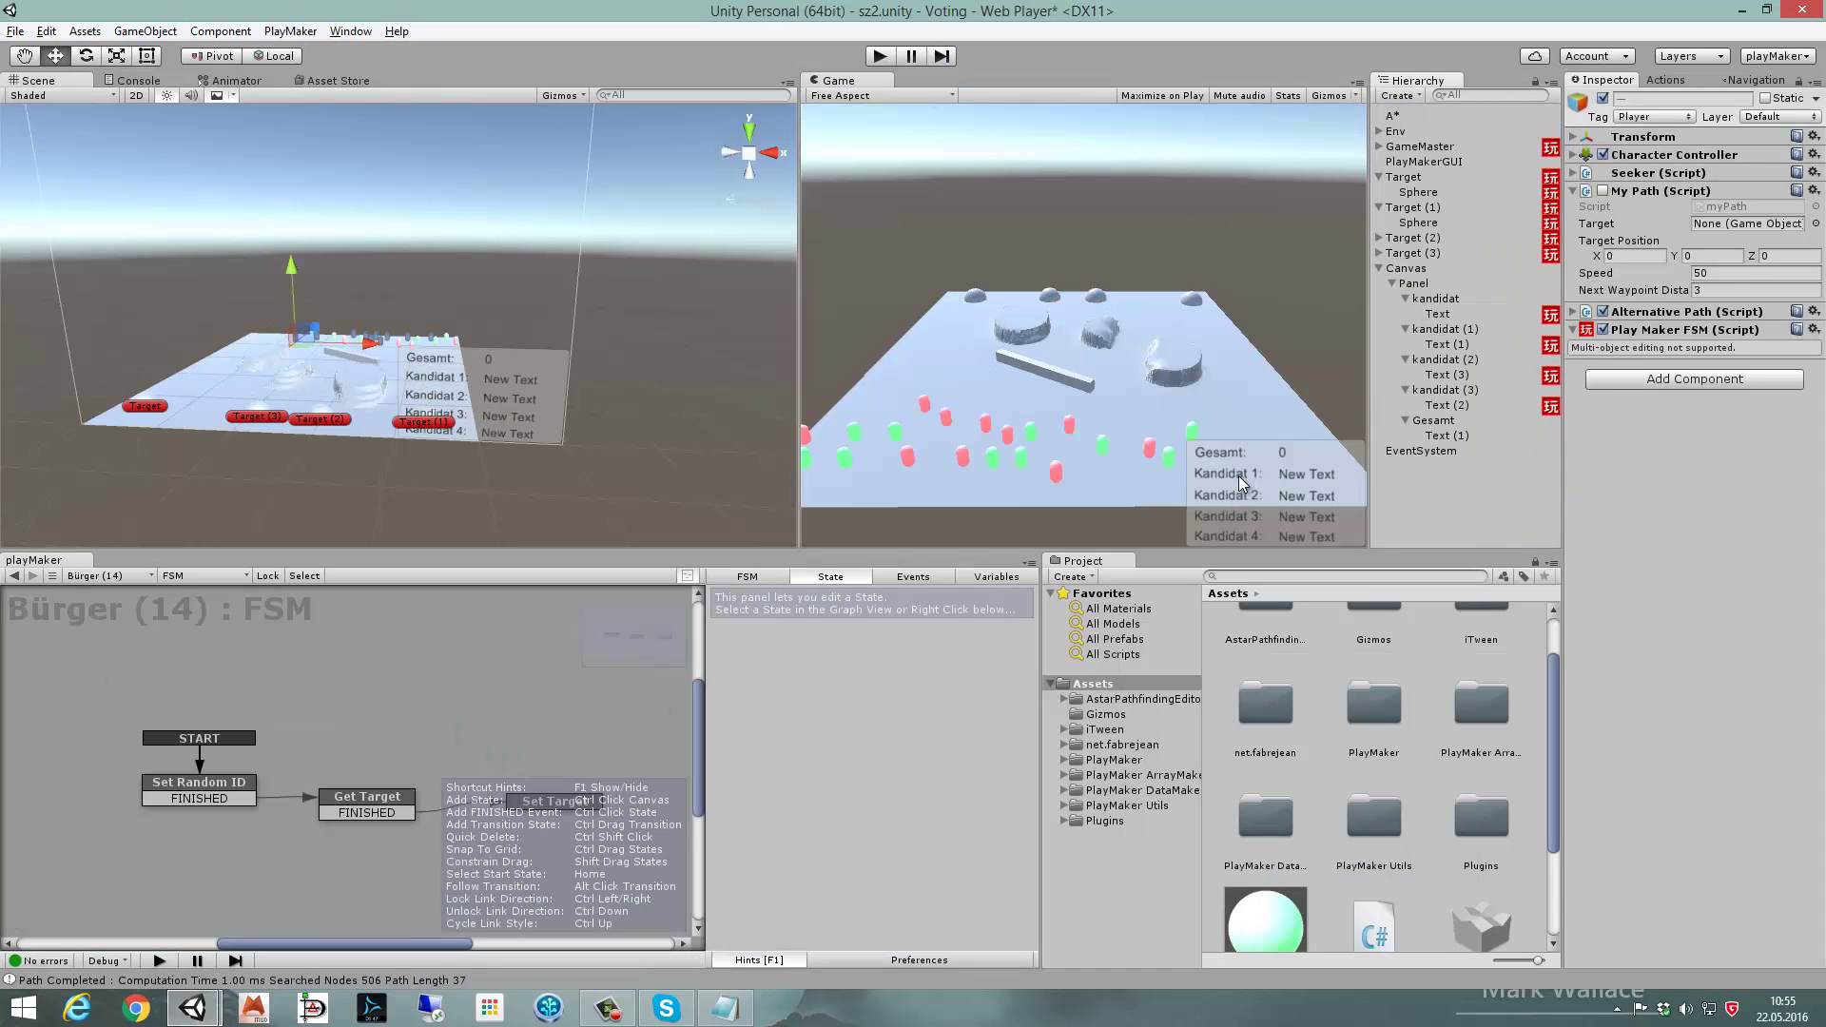
- Drag Text (1)'s text component into its Set Property Target Object field
{"action": "left_click", "coordinate": [1447, 343]}
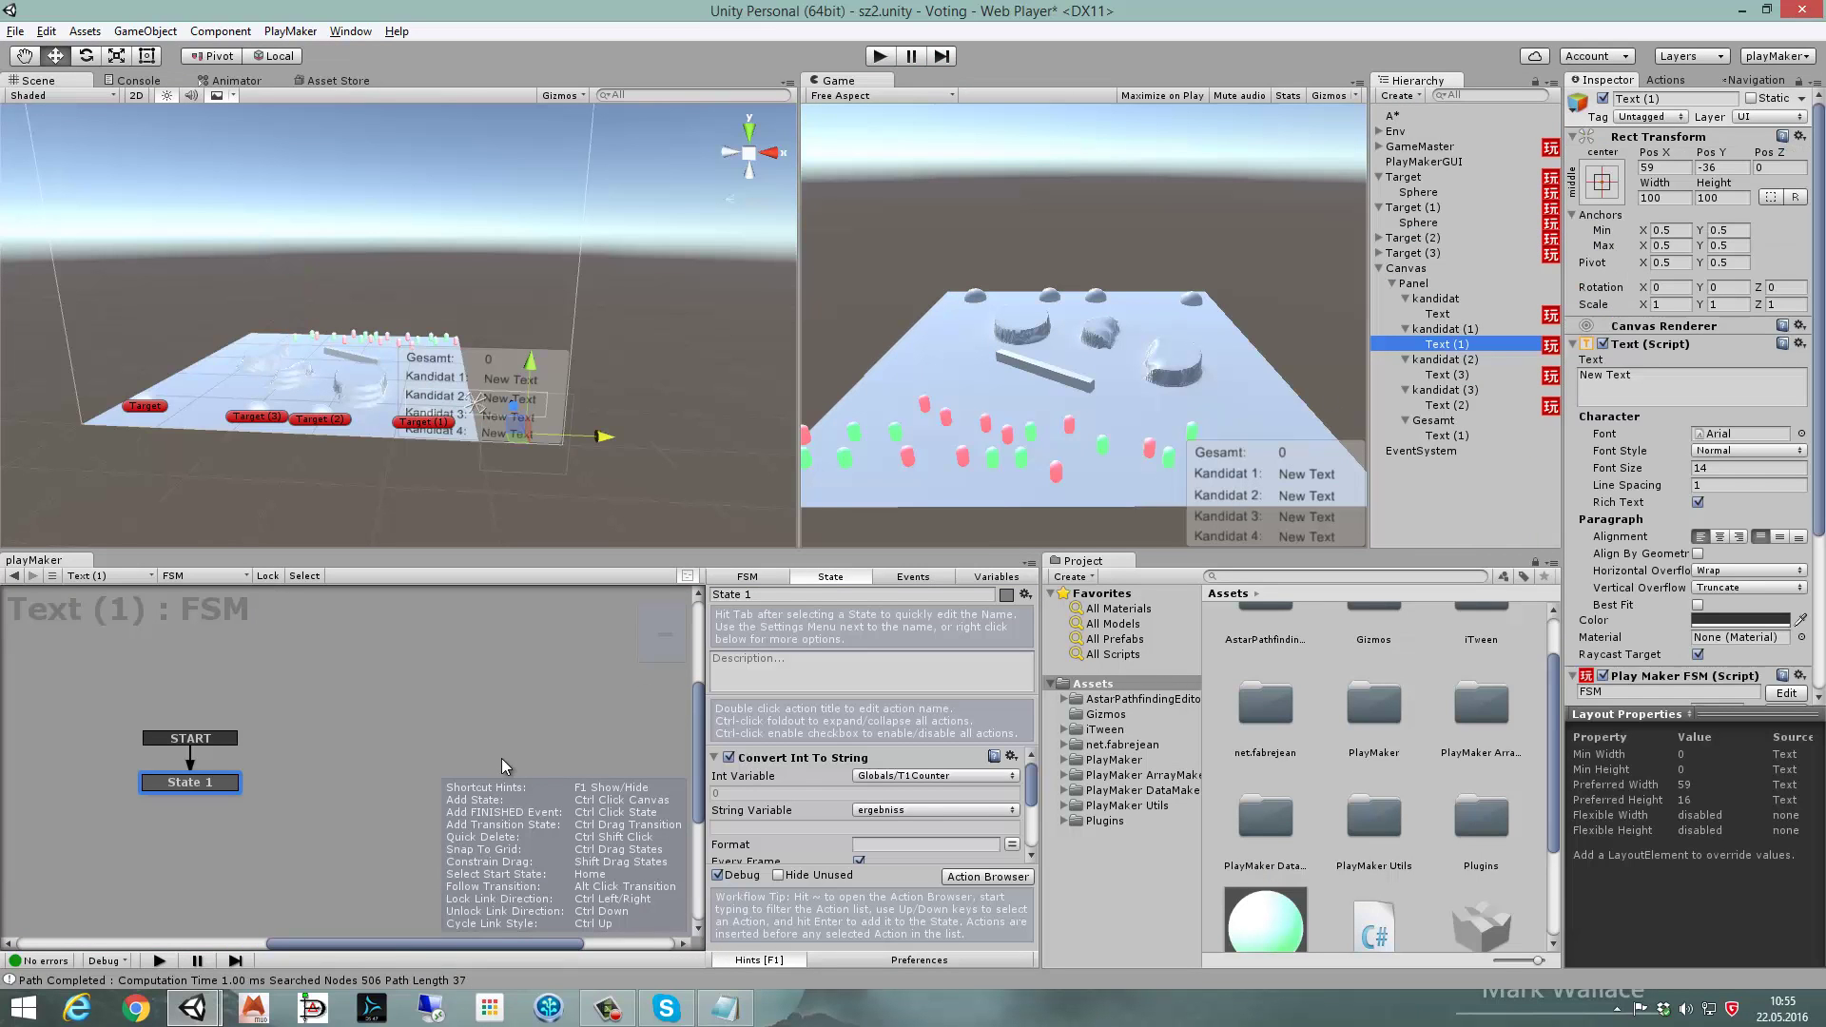
{"action": "left_click_drag", "start_coordinate": [1034, 797], "coordinate": [1034, 824]}
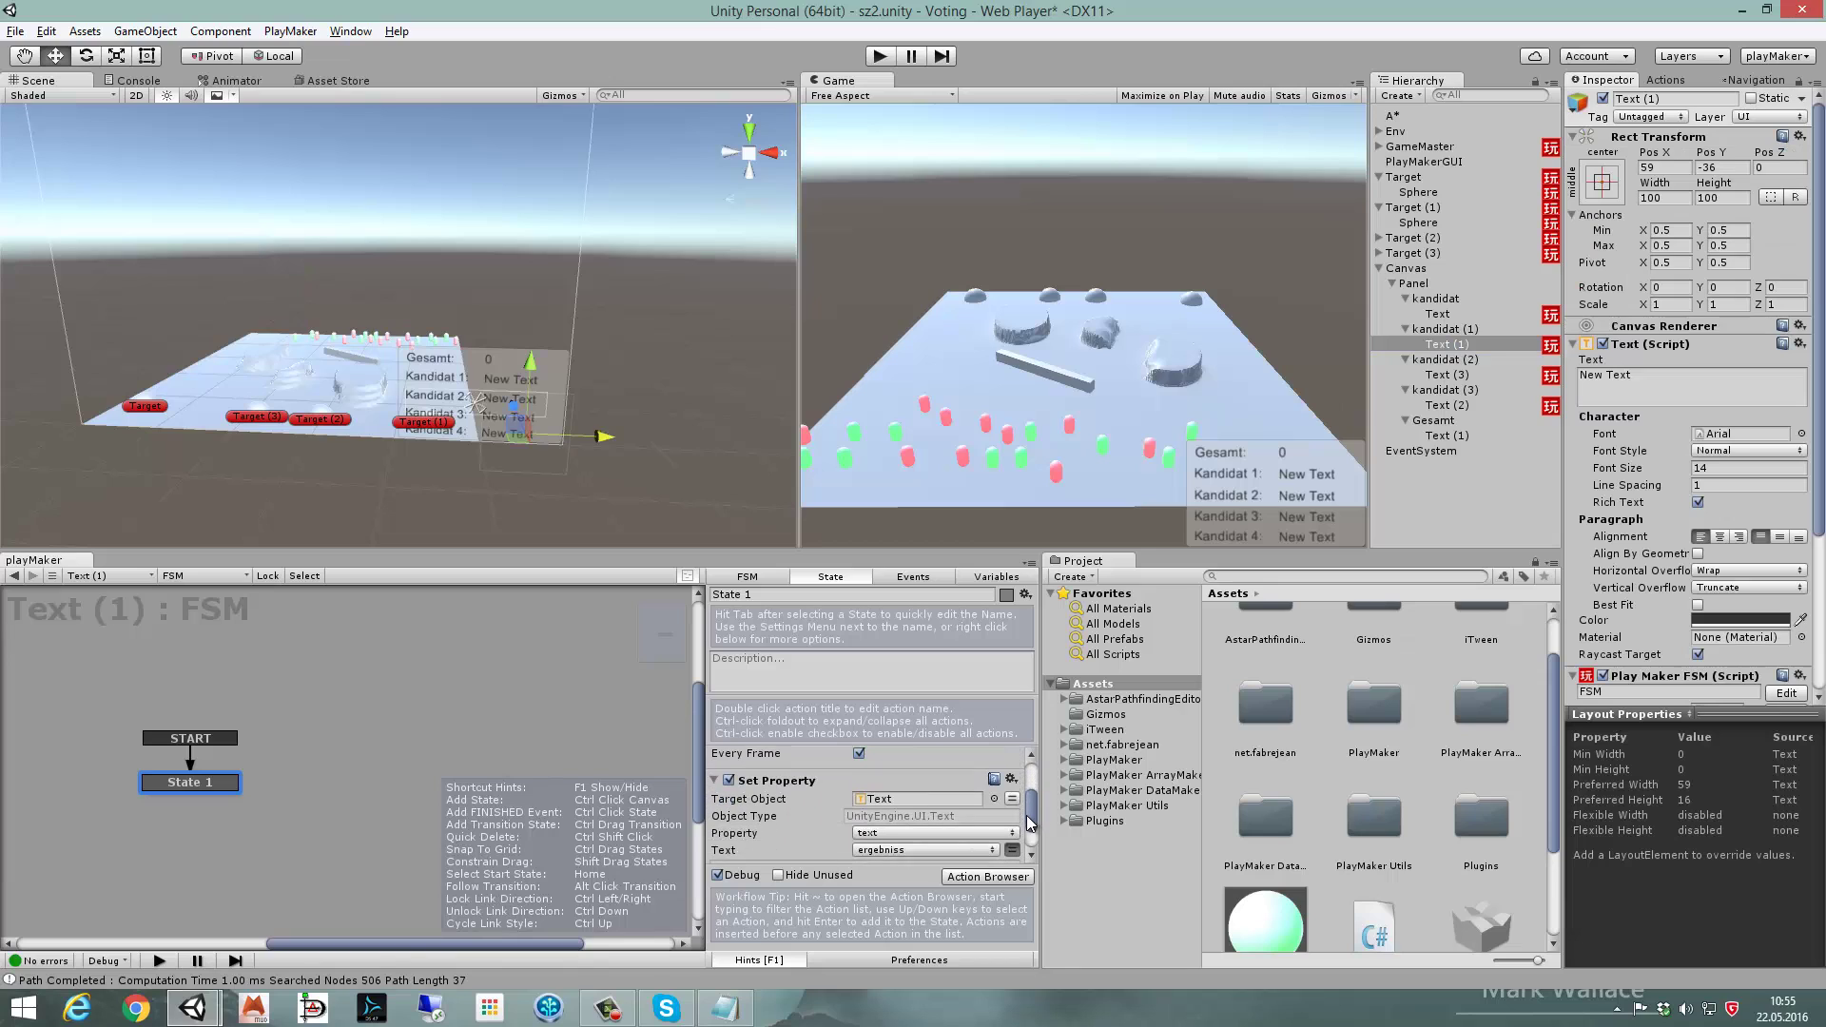
{"action": "left_click", "coordinate": [989, 577]}
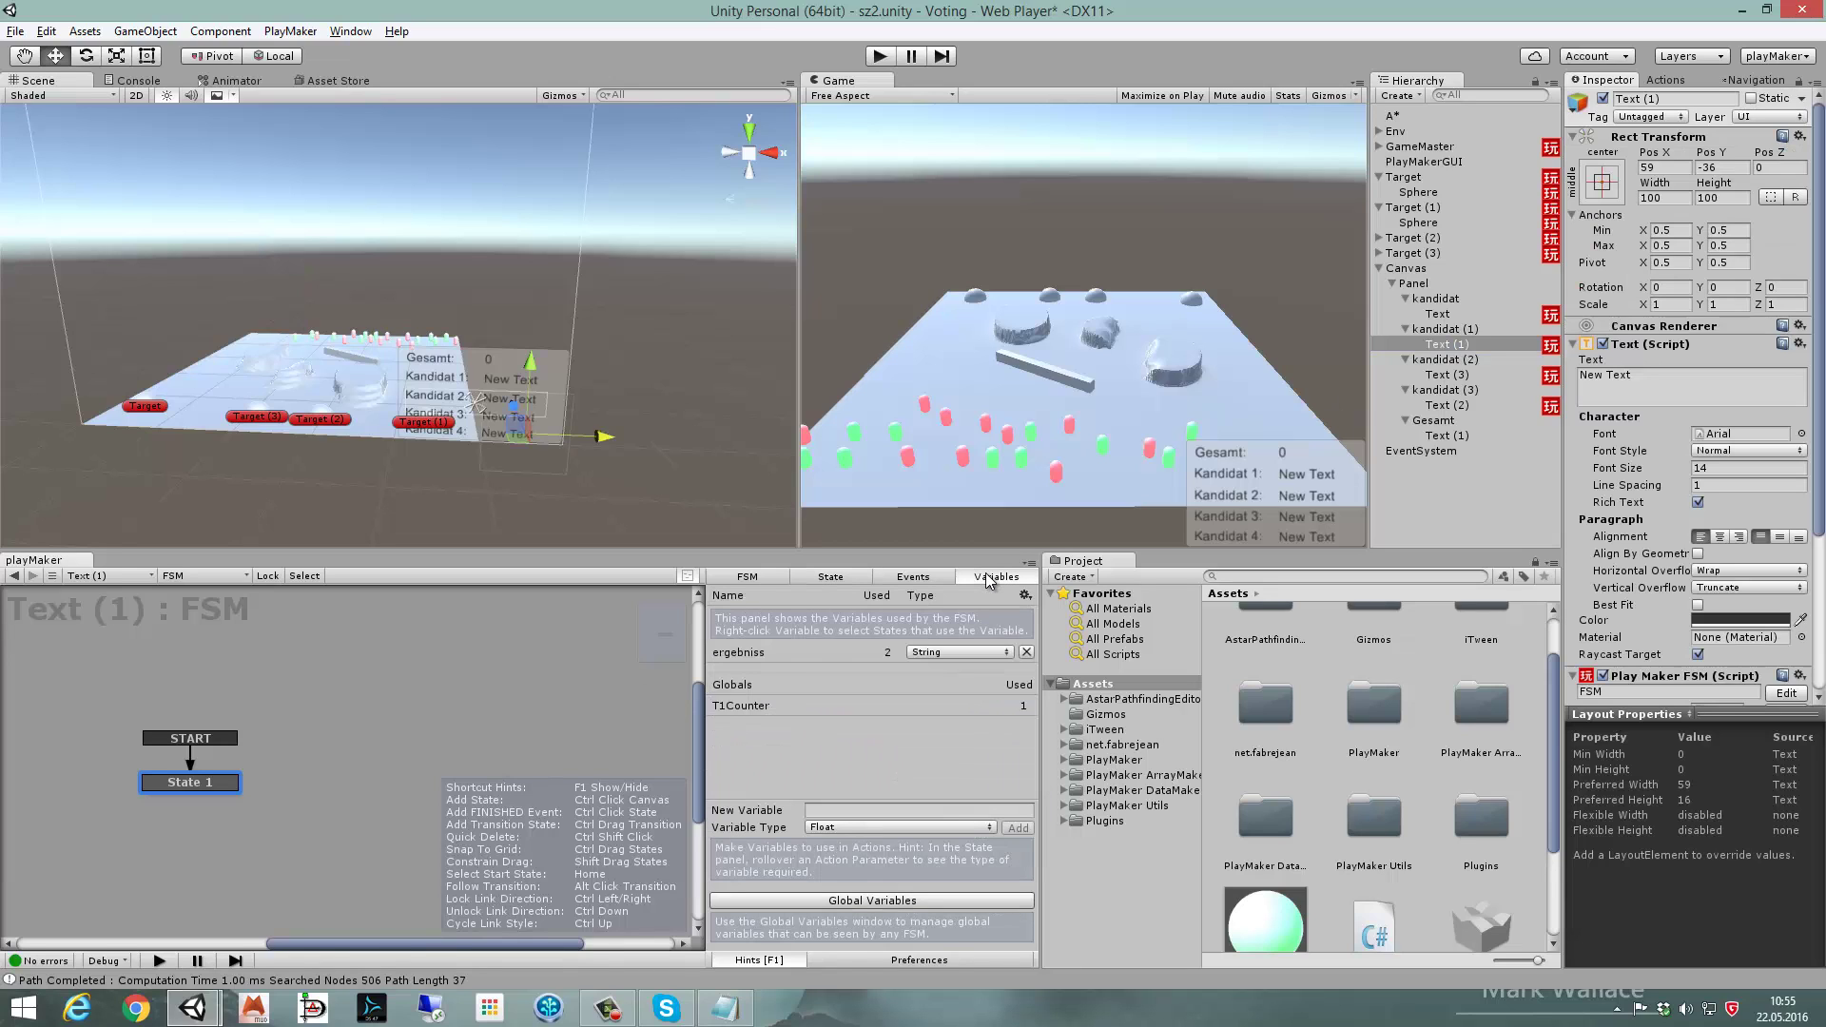
{"action": "left_click", "coordinate": [853, 576]}
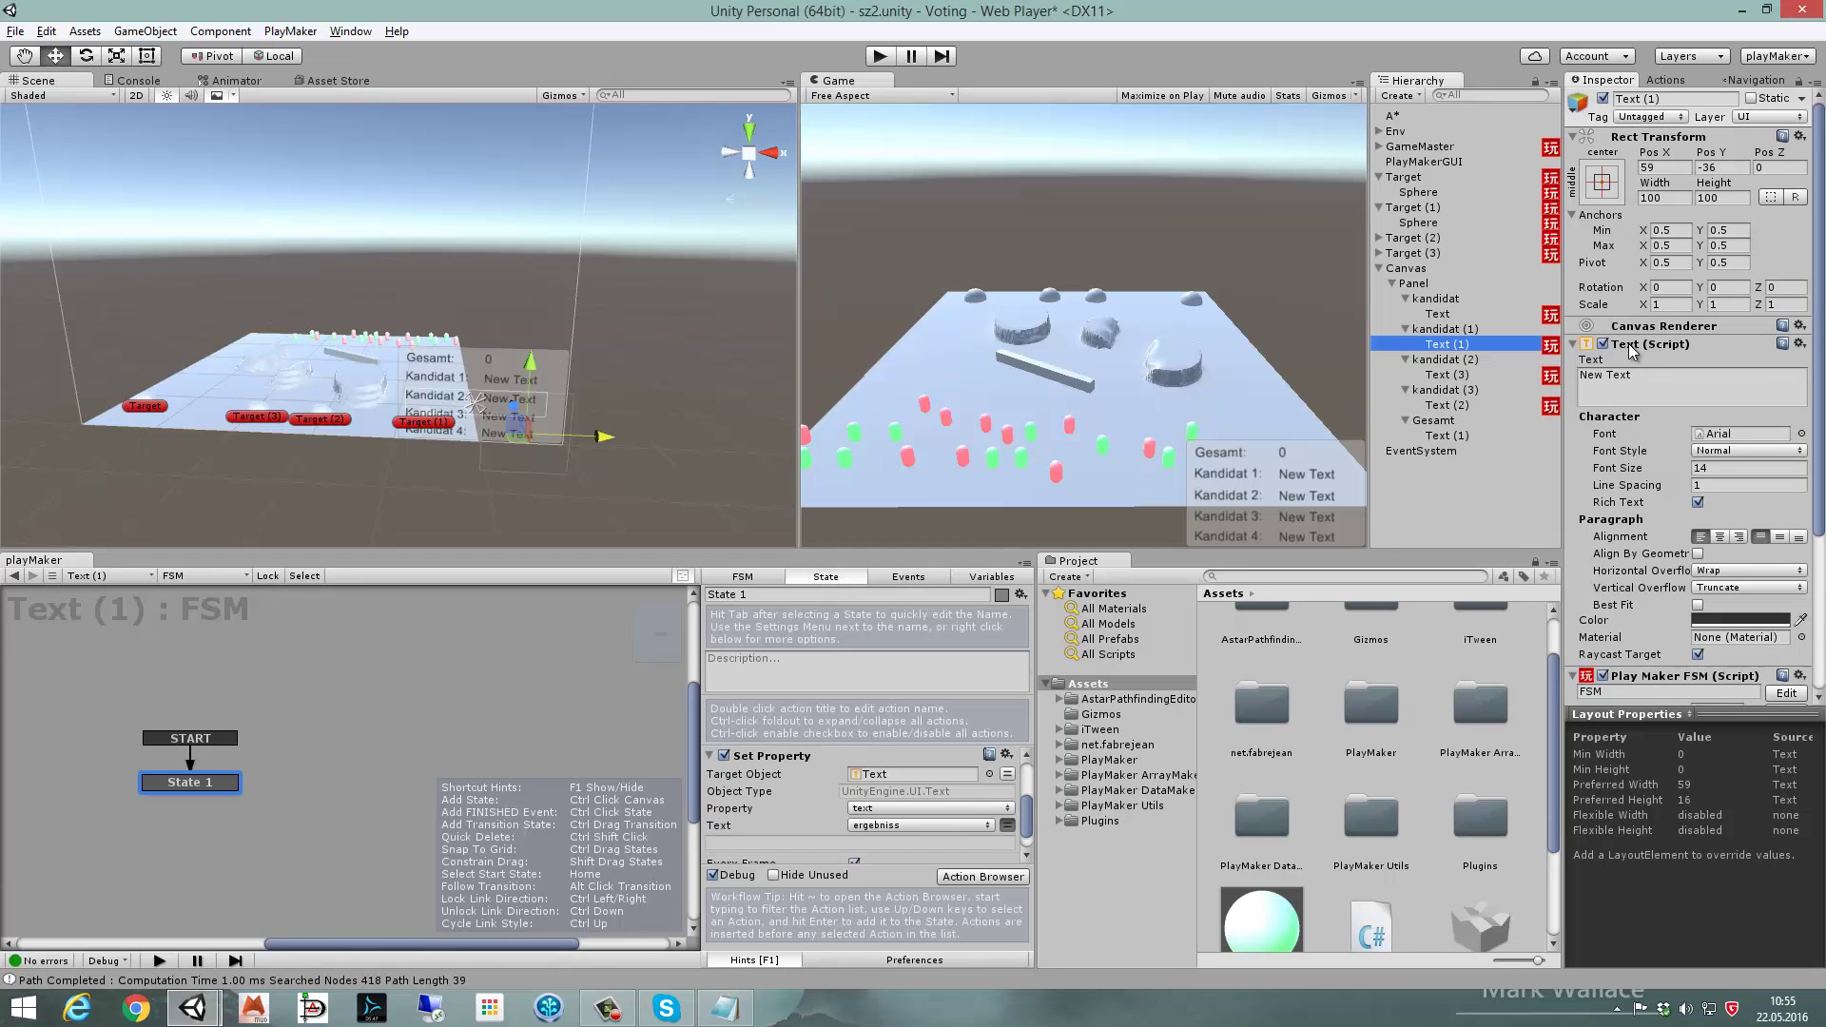
{"action": "left_click_drag", "start_coordinate": [1630, 344], "coordinate": [958, 778]}
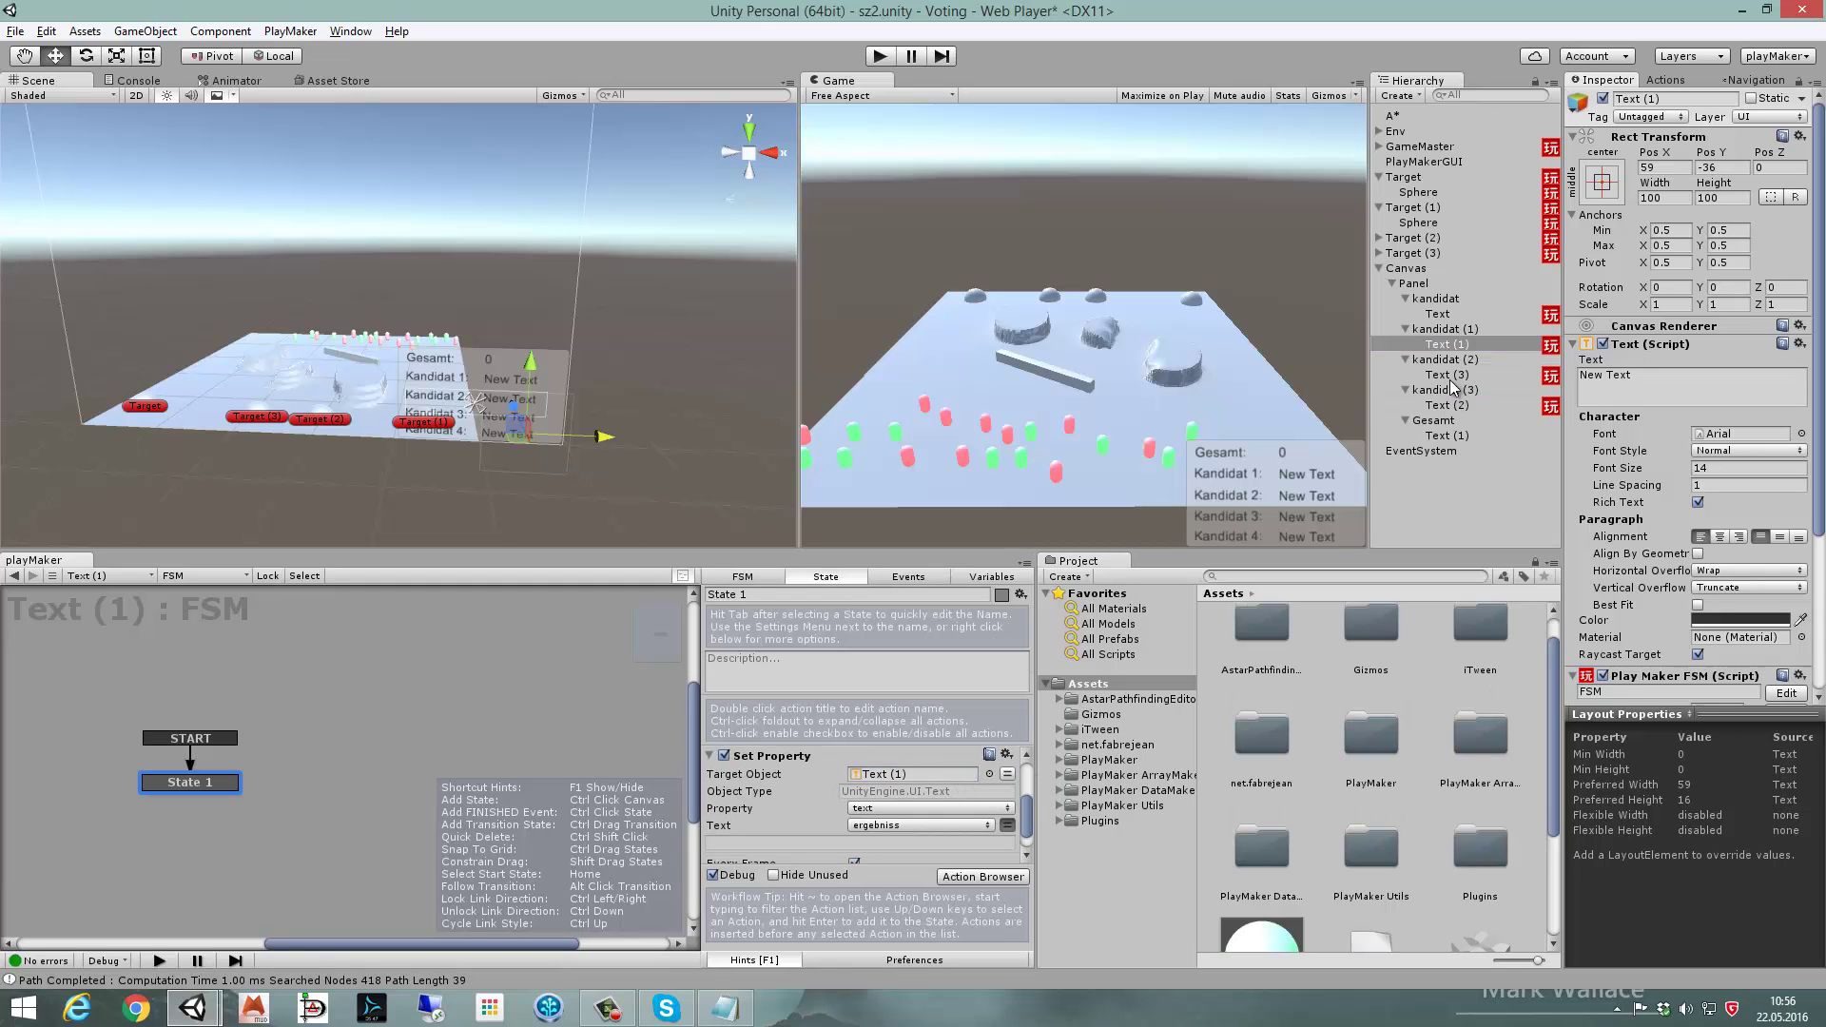
- Assign Text (3)'s own text component as its Set Property target
{"action": "left_click", "coordinate": [1450, 376]}
{"action": "left_click_drag", "start_coordinate": [1607, 345], "coordinate": [896, 849]}
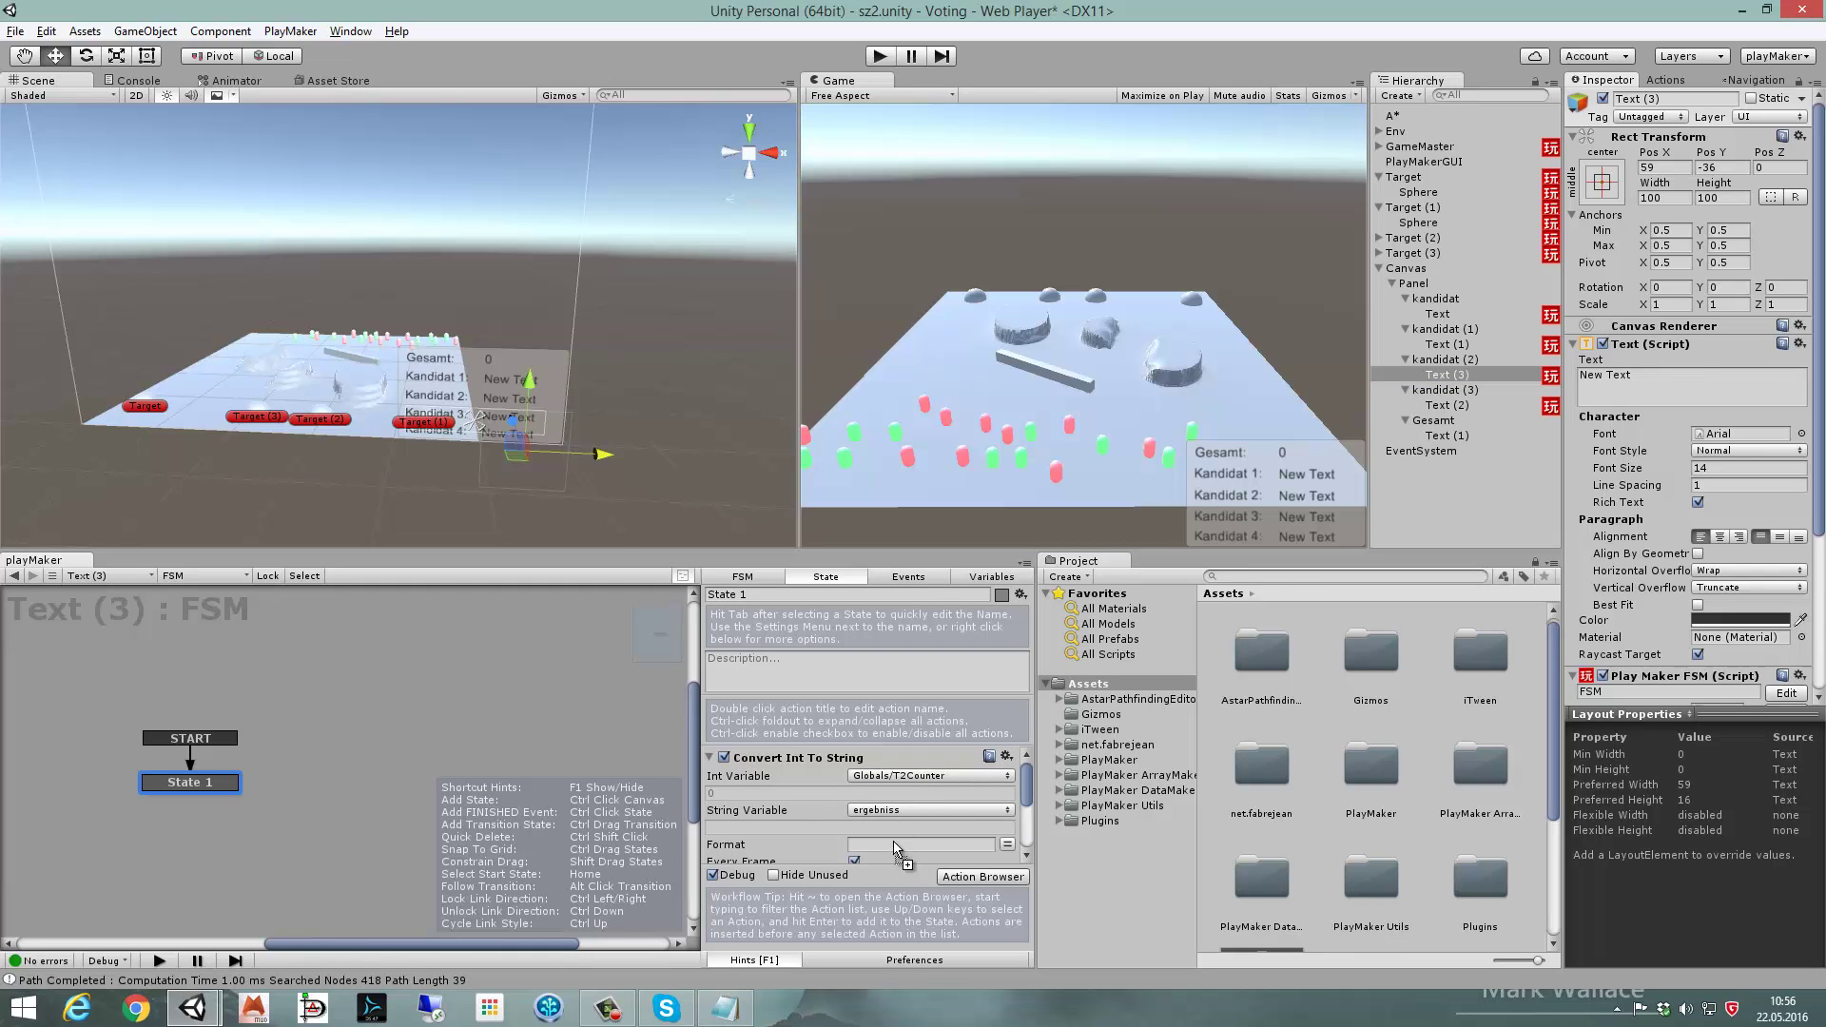
{"action": "mouse_move", "coordinate": [896, 849]}
{"action": "left_mouse_down"}
{"action": "mouse_move", "coordinate": [900, 778]}
{"action": "mouse_move", "coordinate": [915, 816]}
{"action": "mouse_move", "coordinate": [934, 795]}
{"action": "left_mouse_up"}
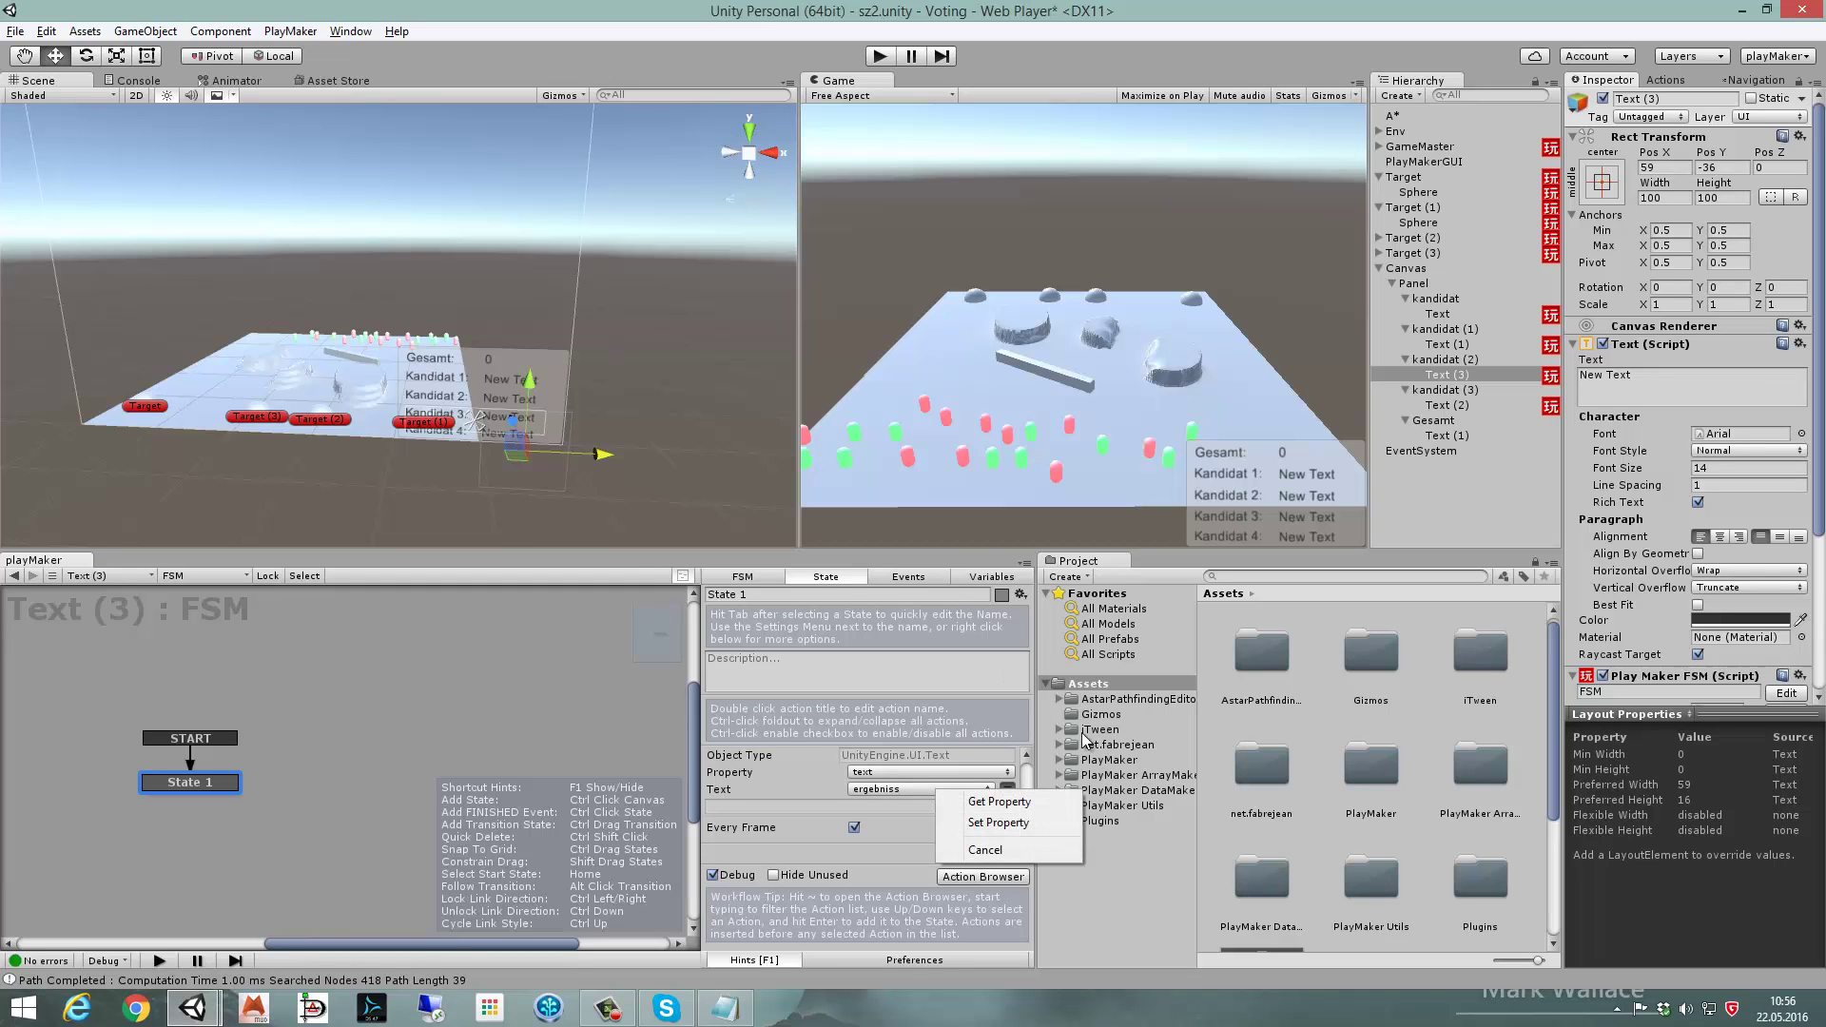
{"action": "left_click", "coordinate": [906, 549]}
{"action": "left_click_drag", "start_coordinate": [906, 549], "coordinate": [905, 427]}
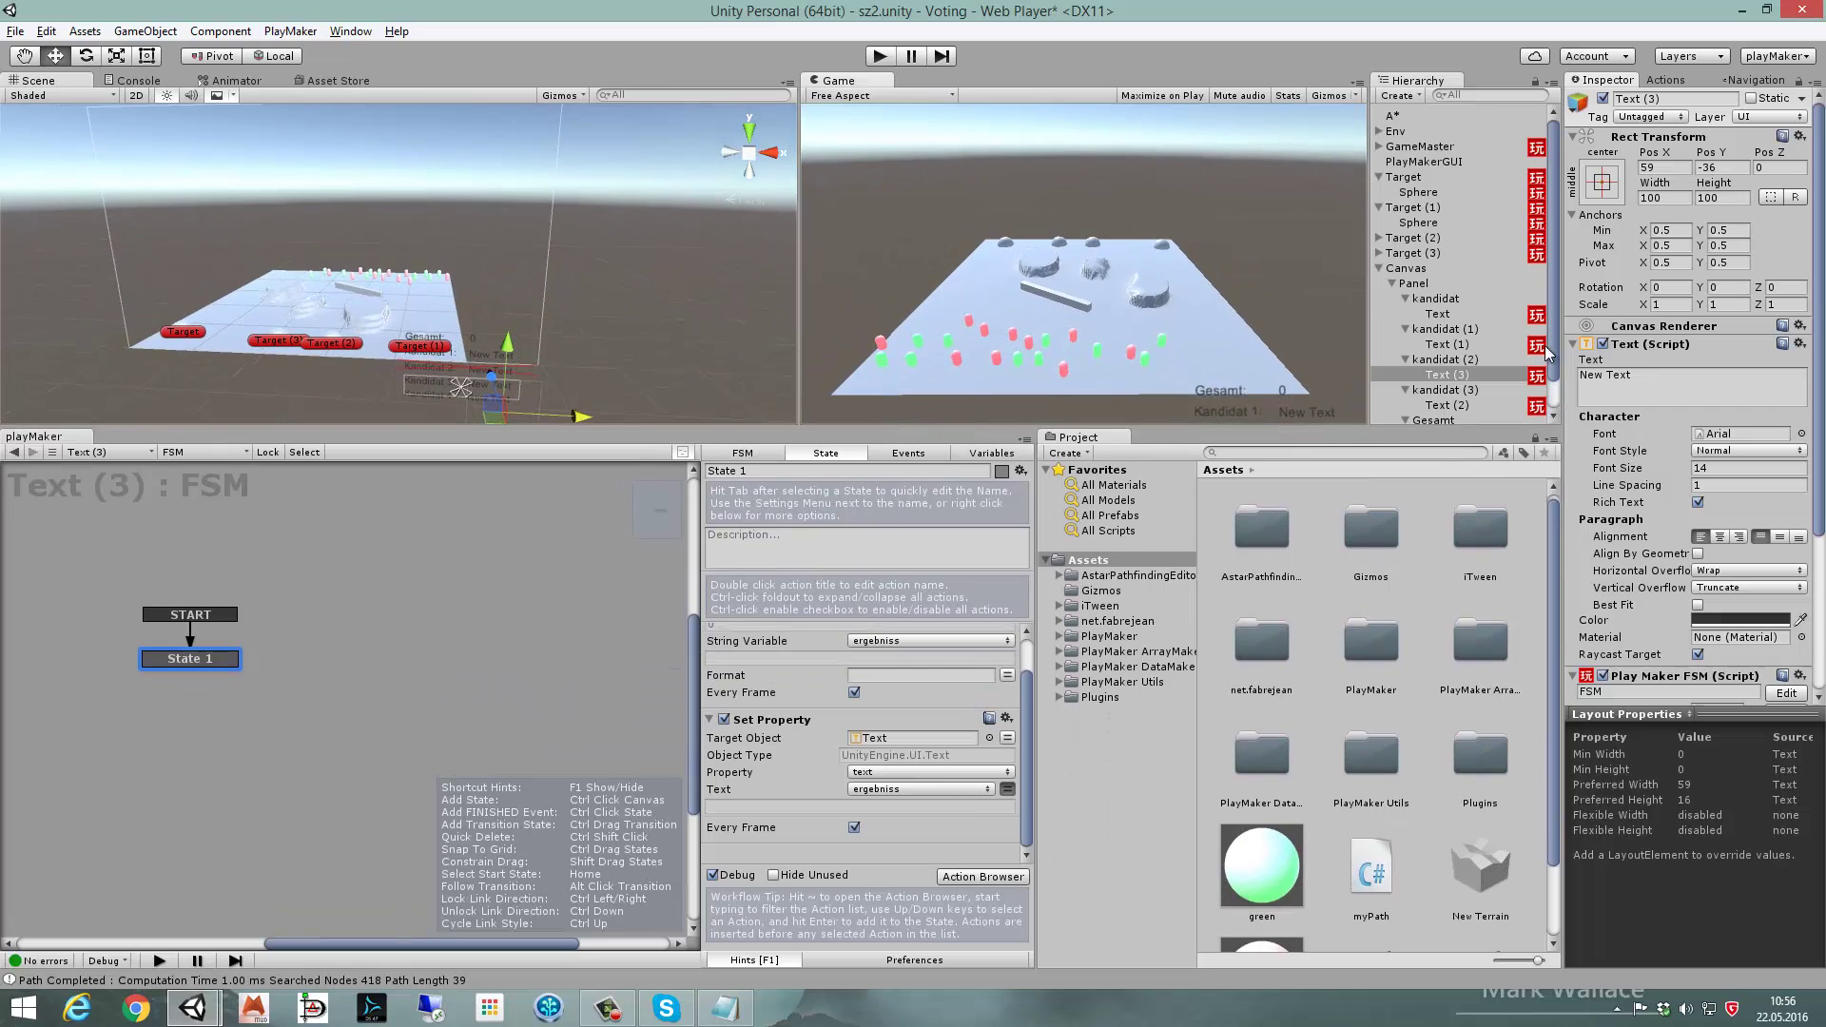
{"action": "left_click_drag", "start_coordinate": [1629, 344], "coordinate": [913, 738]}
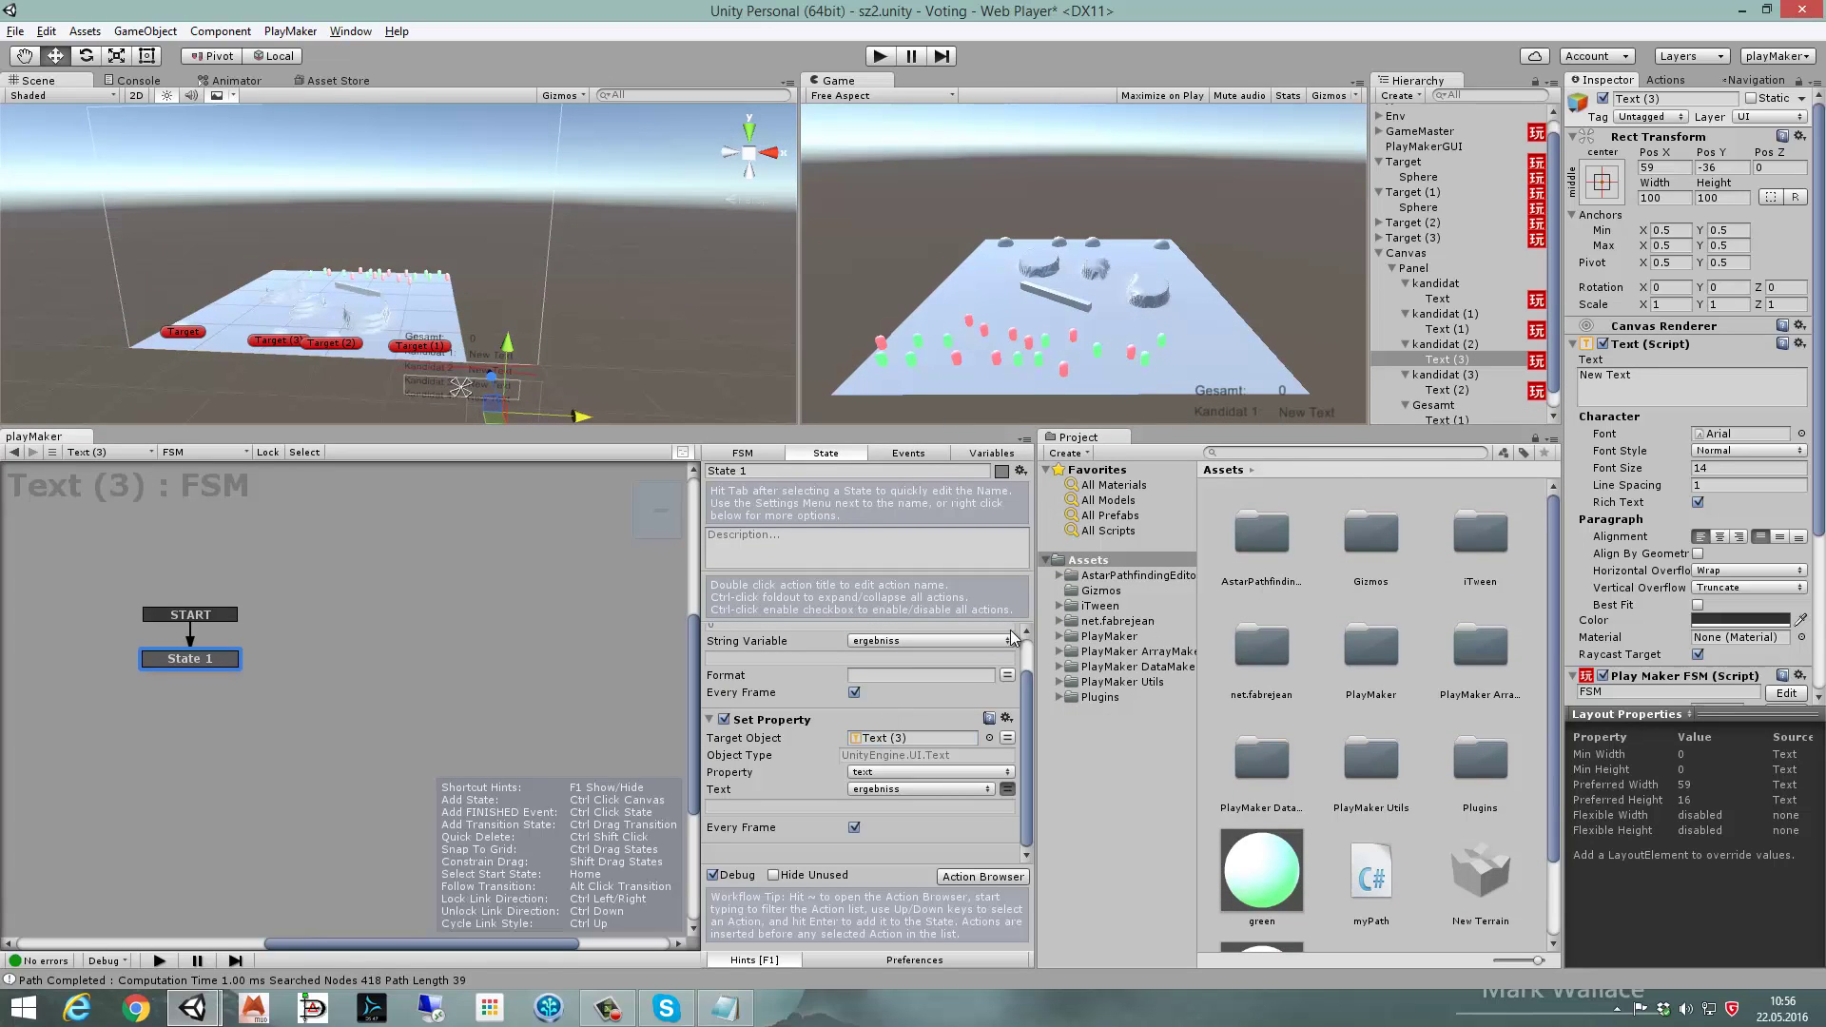
- Assign Text (2)'s own text component as the target in State 1's Set Property
{"action": "left_click", "coordinate": [1448, 391]}
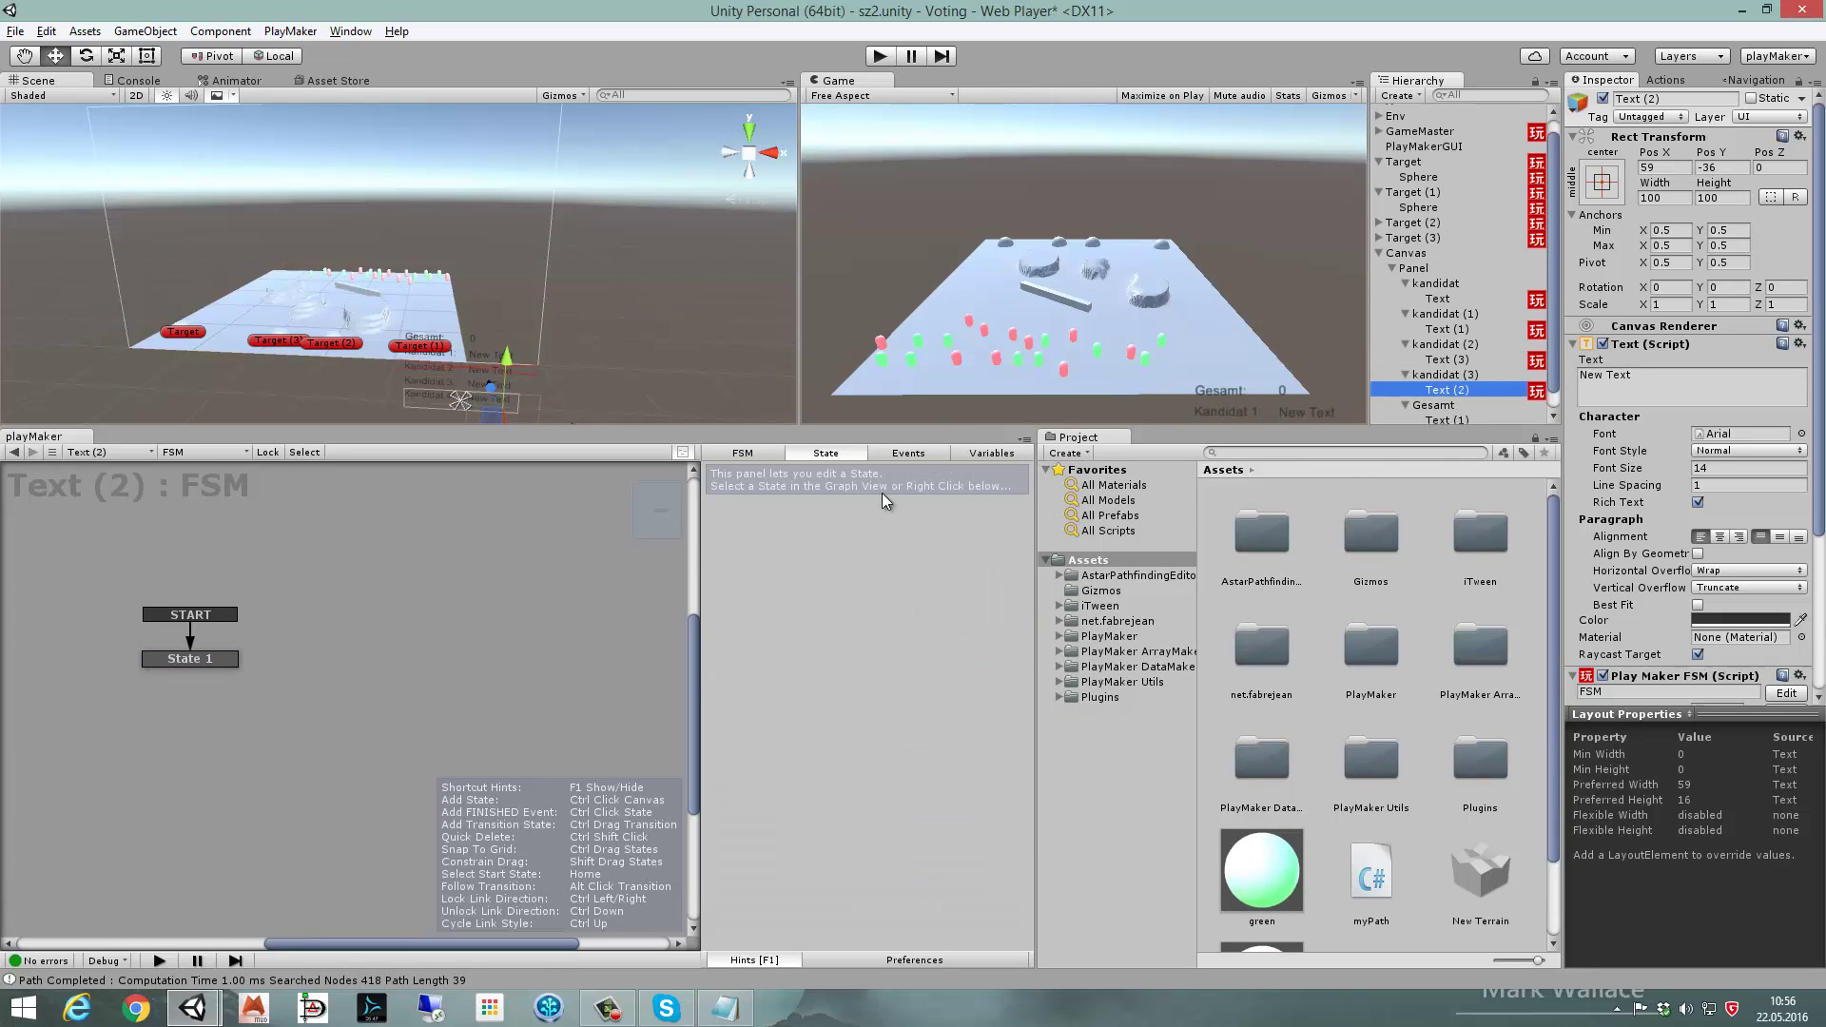
{"action": "left_click", "coordinate": [198, 664]}
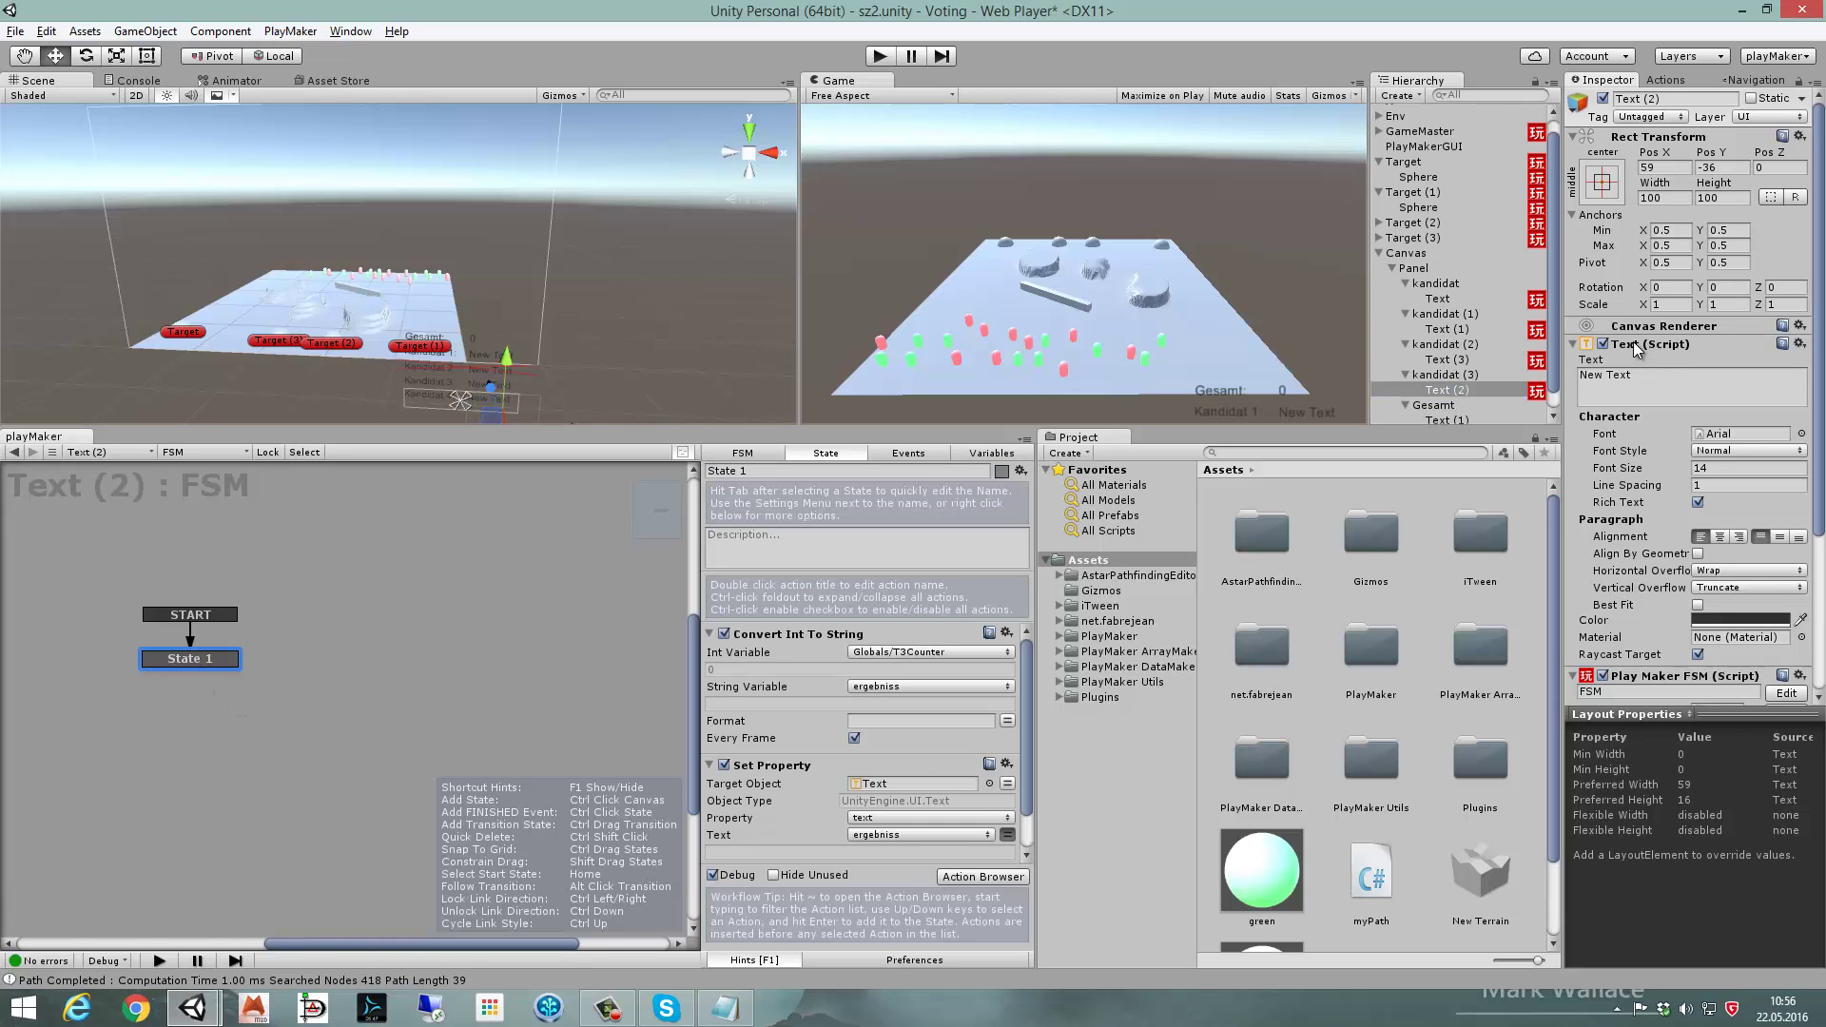
{"action": "left_click_drag", "start_coordinate": [1635, 348], "coordinate": [932, 781]}
{"action": "left_click_drag", "start_coordinate": [955, 427], "coordinate": [956, 583]}
{"action": "left_click", "coordinate": [879, 55]}
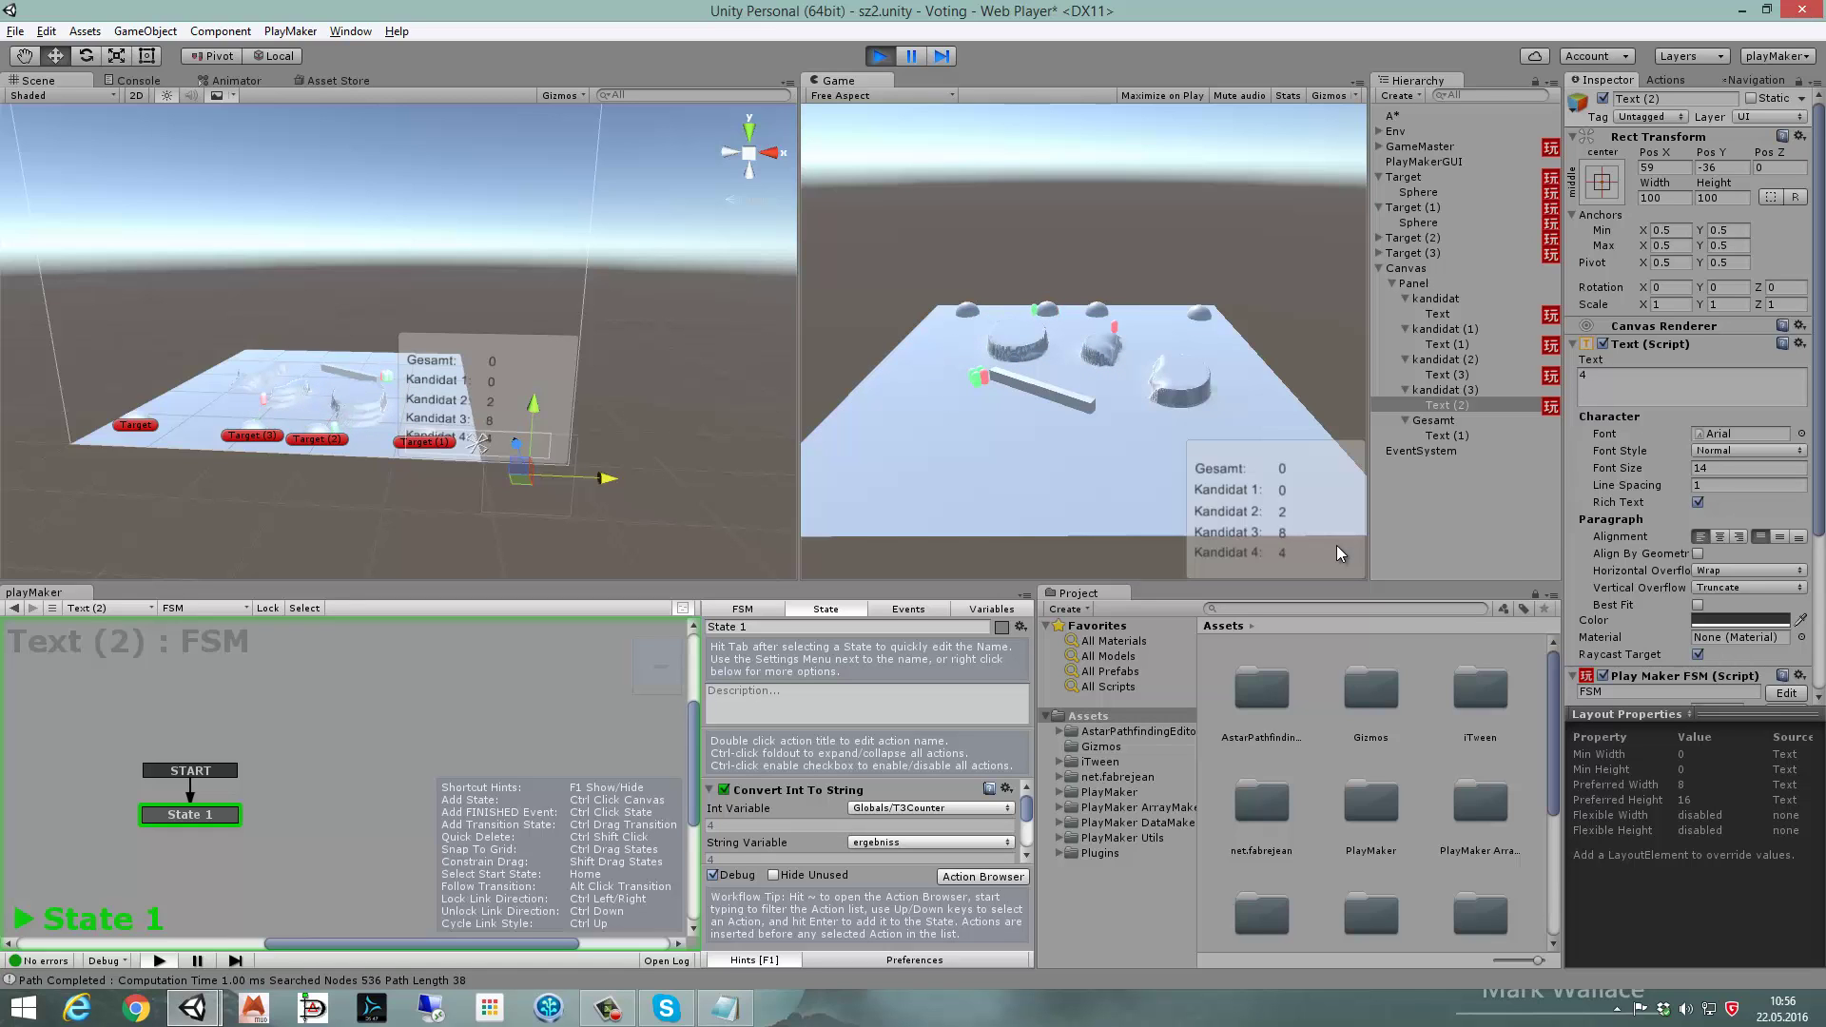
{"action": "left_click", "coordinate": [877, 59]}
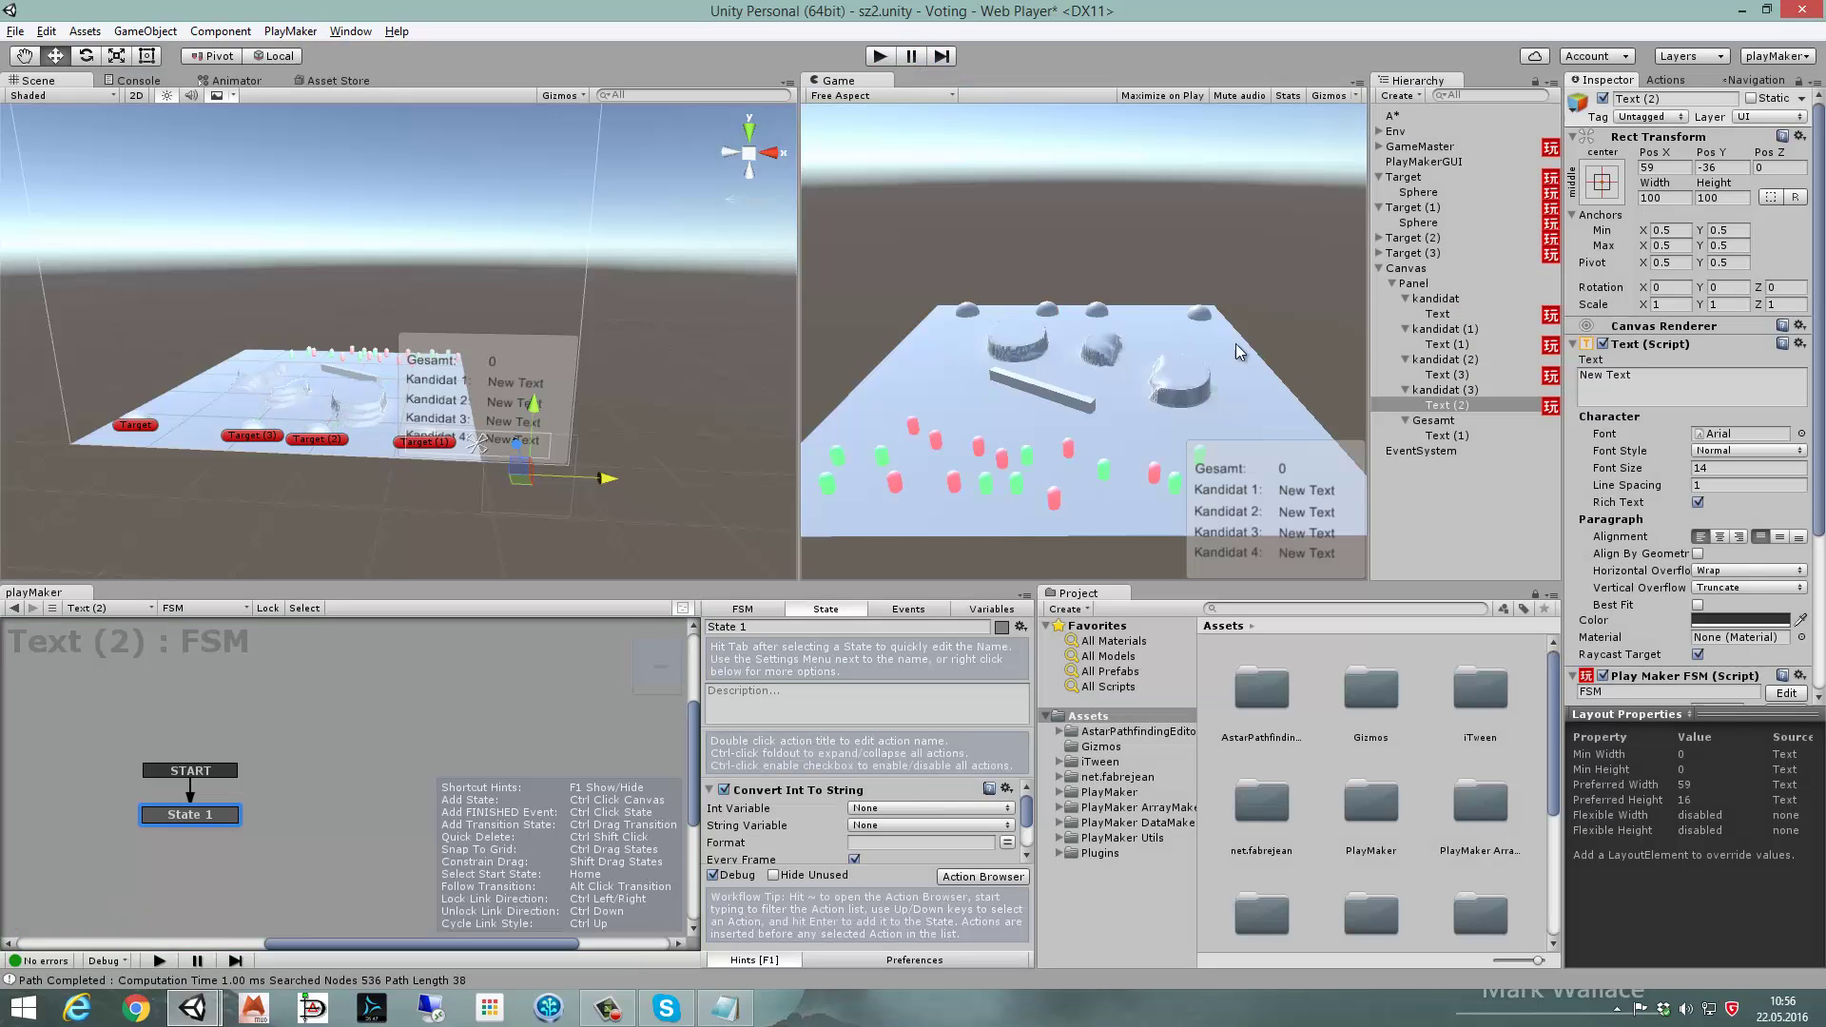
{"action": "left_click", "coordinate": [1415, 269]}
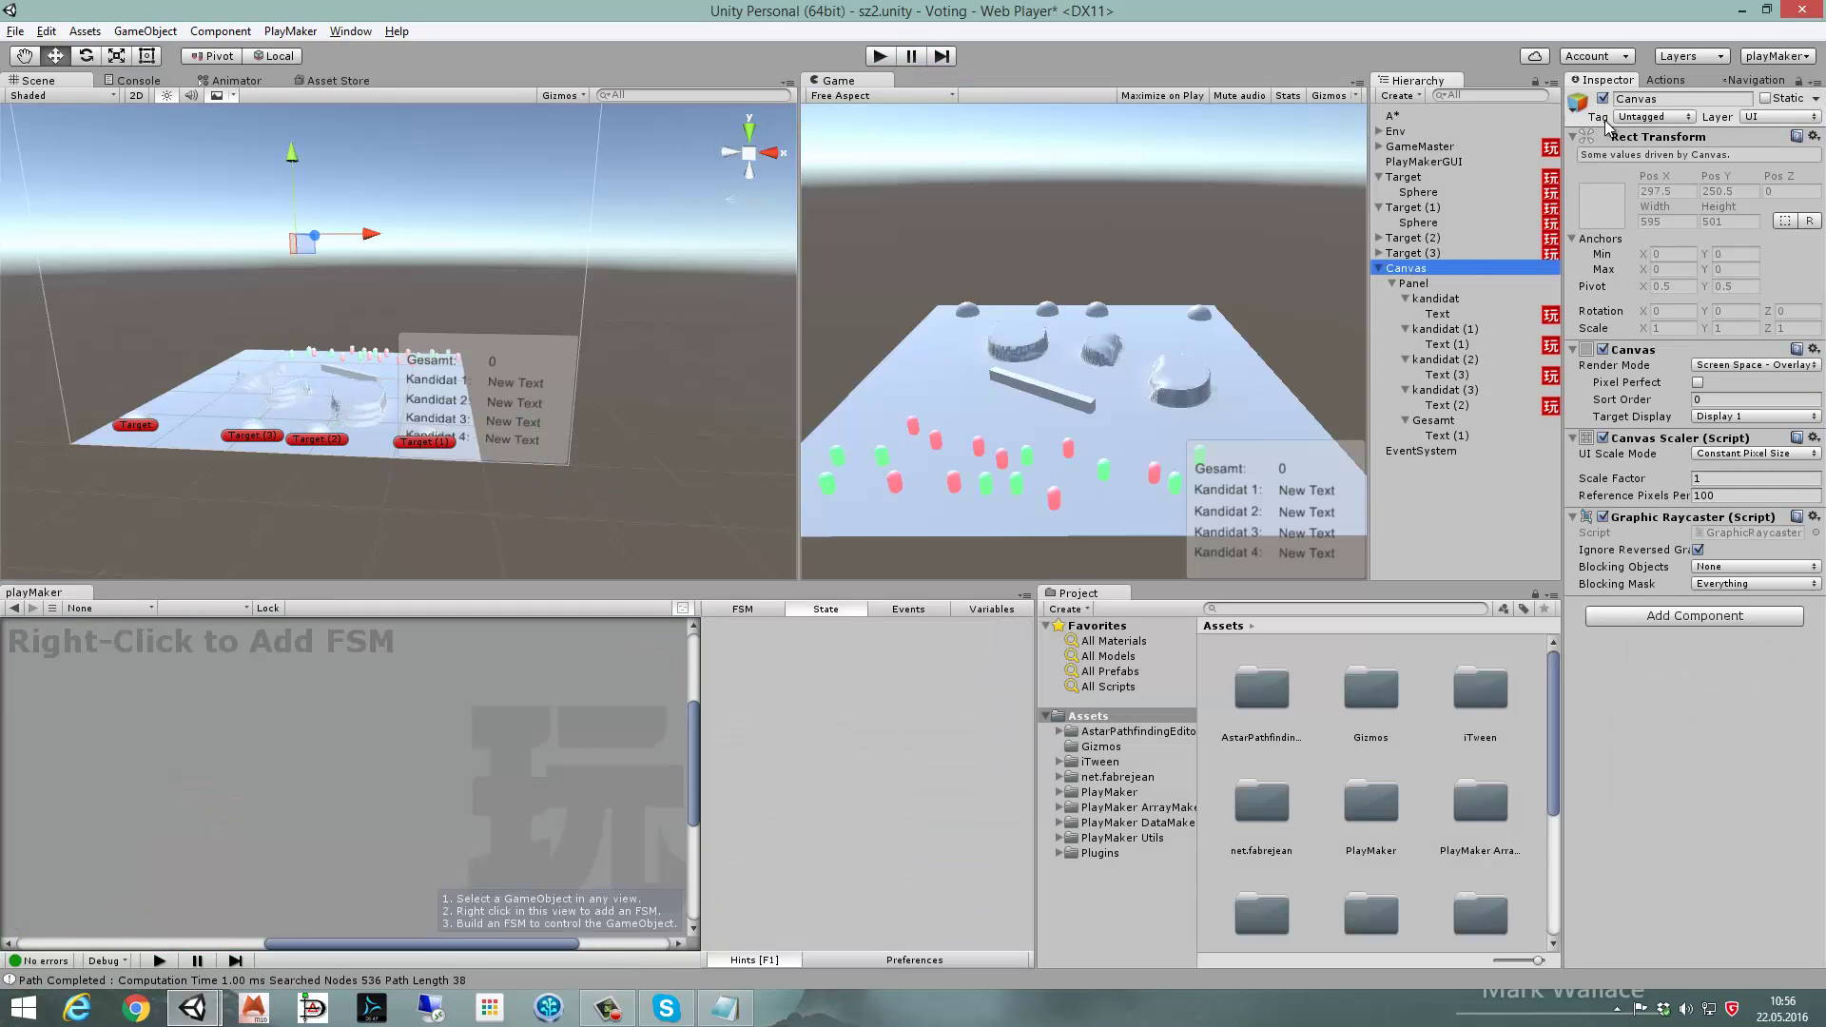
- Anchor the vote Panel to the bottom-right preset and run the game briefly to check it
{"action": "left_click", "coordinate": [1414, 283]}
{"action": "left_click", "coordinate": [1616, 196]}
{"action": "left_click", "coordinate": [1752, 424]}
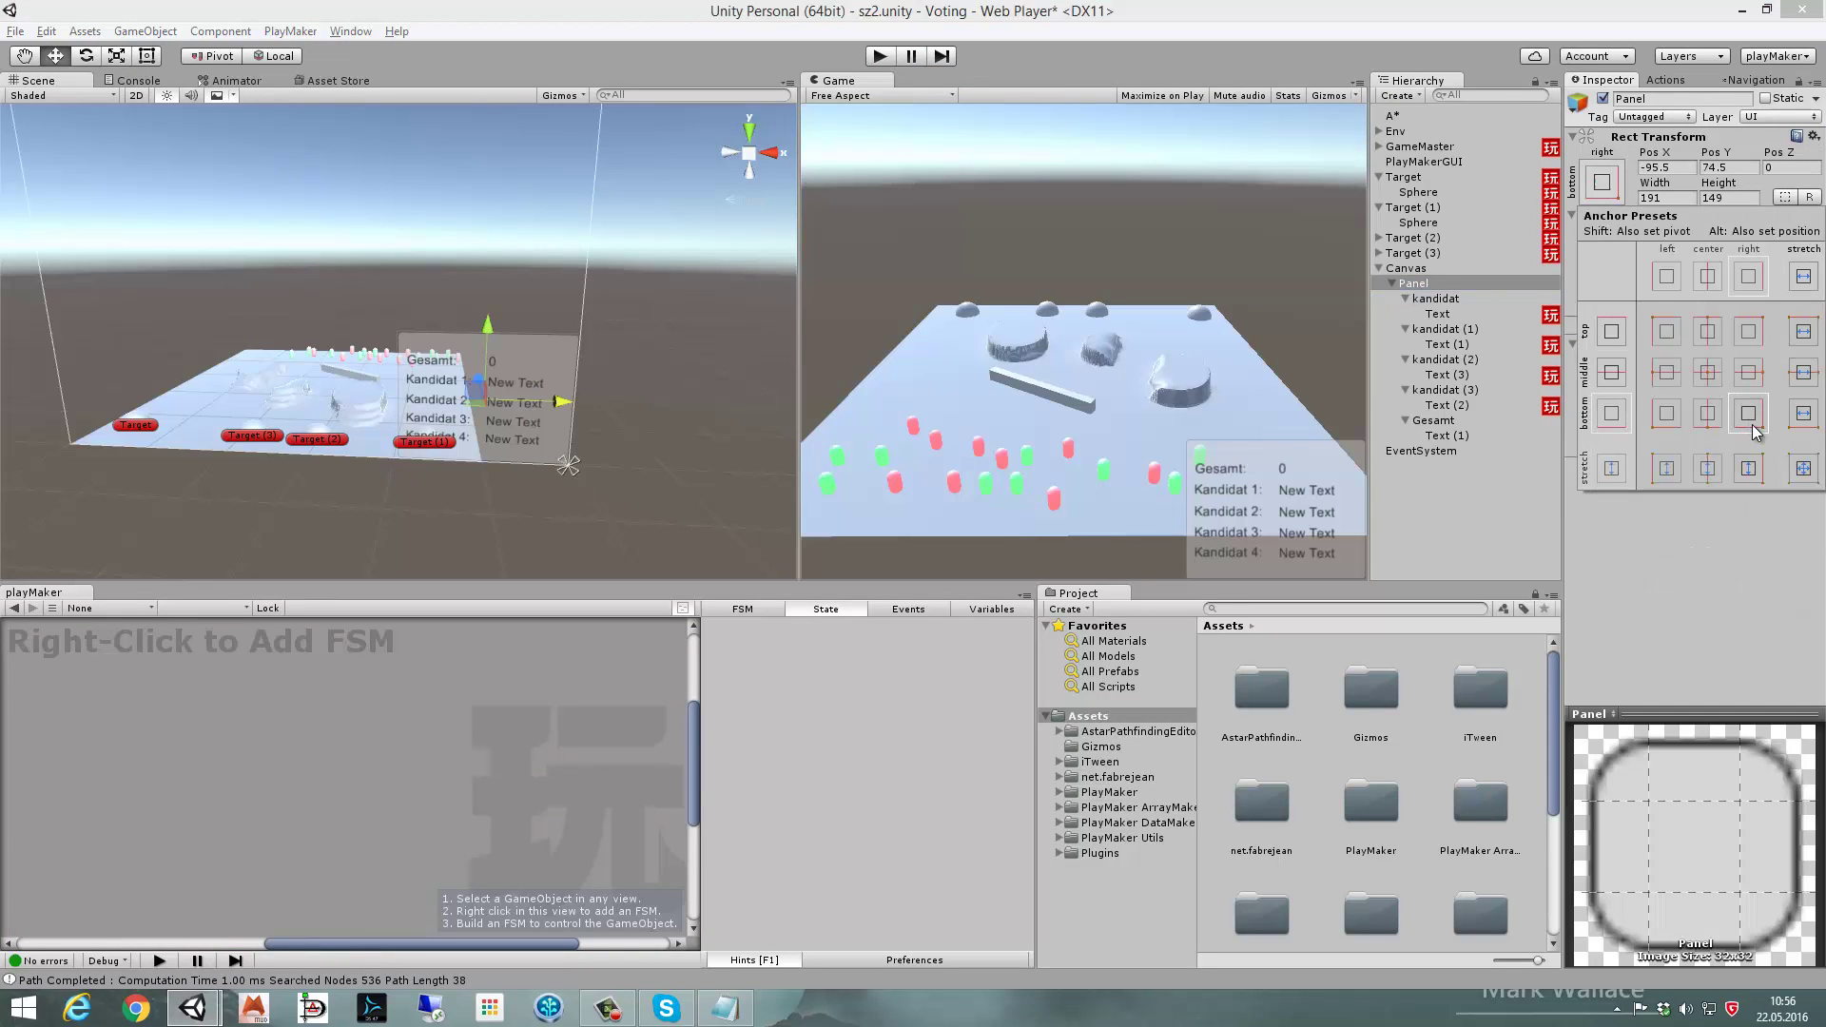
{"action": "left_click", "coordinate": [1097, 106]}
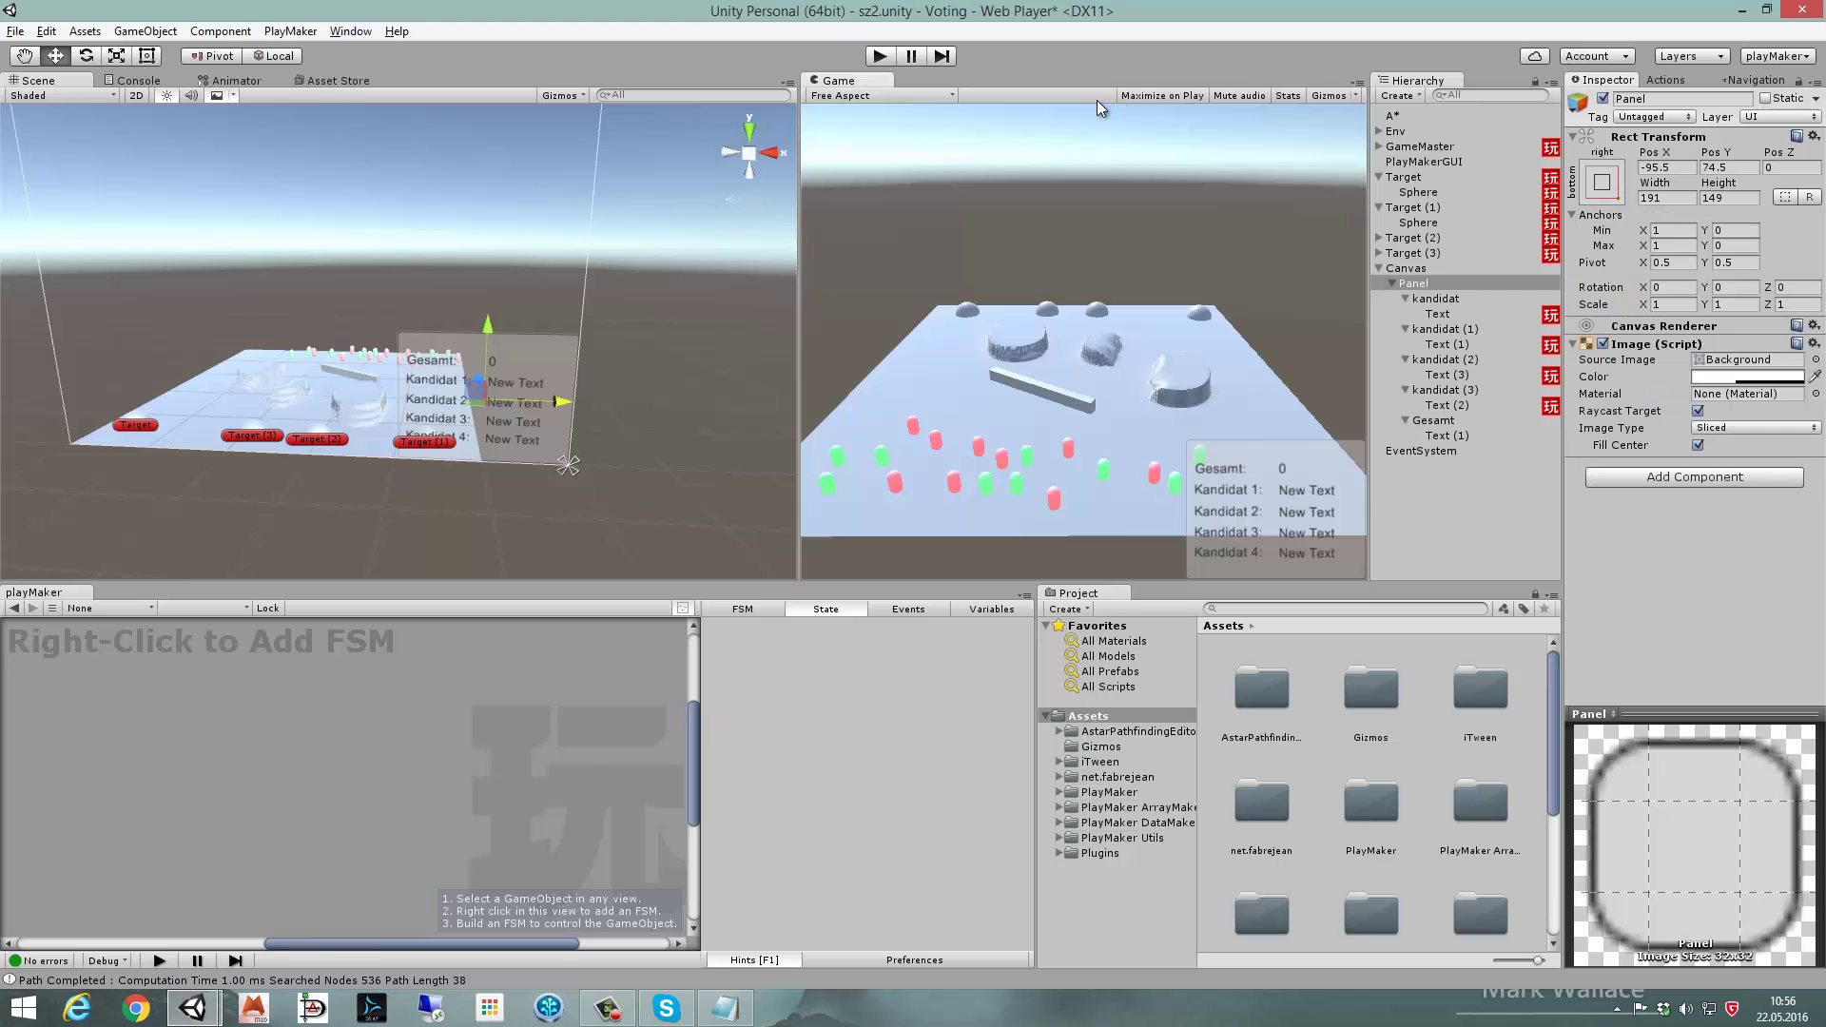
{"action": "left_click", "coordinate": [882, 57]}
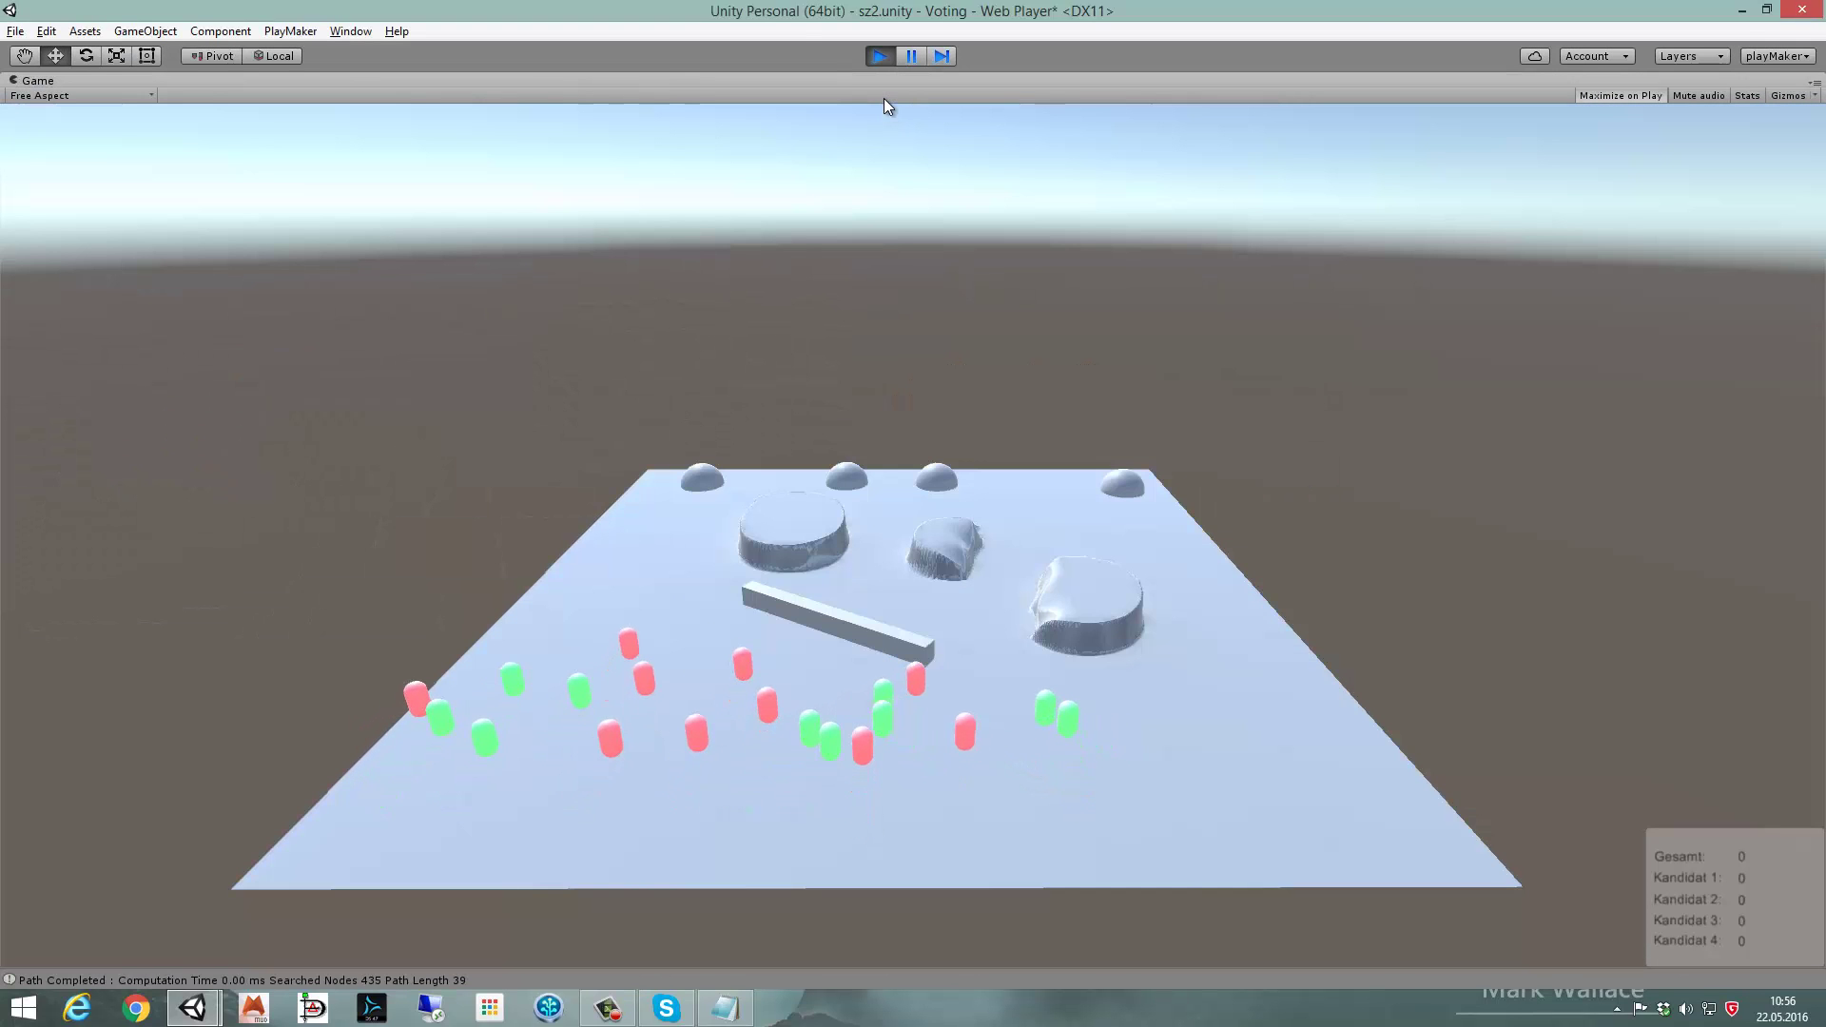
{"action": "left_click", "coordinate": [879, 57]}
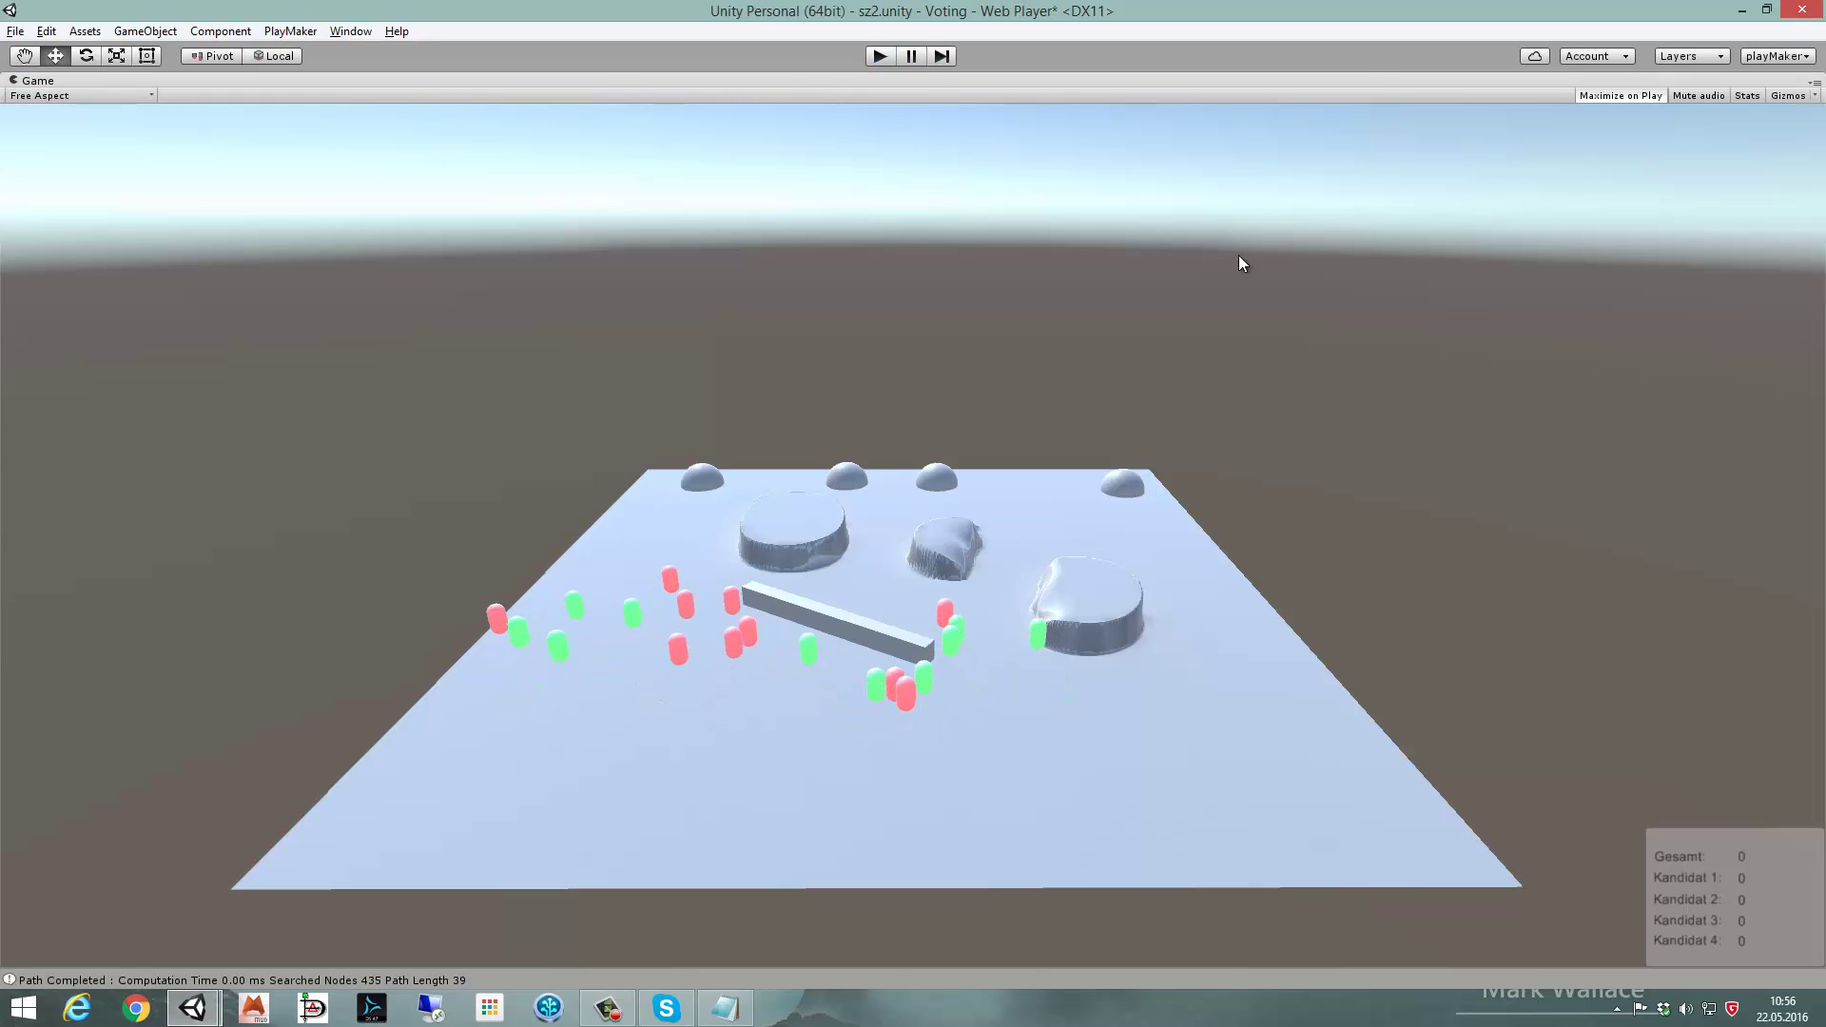
- Collapse the Panel's kandidat entries and select the Gesamt total's Text (1)
{"action": "left_click", "coordinate": [1398, 284]}
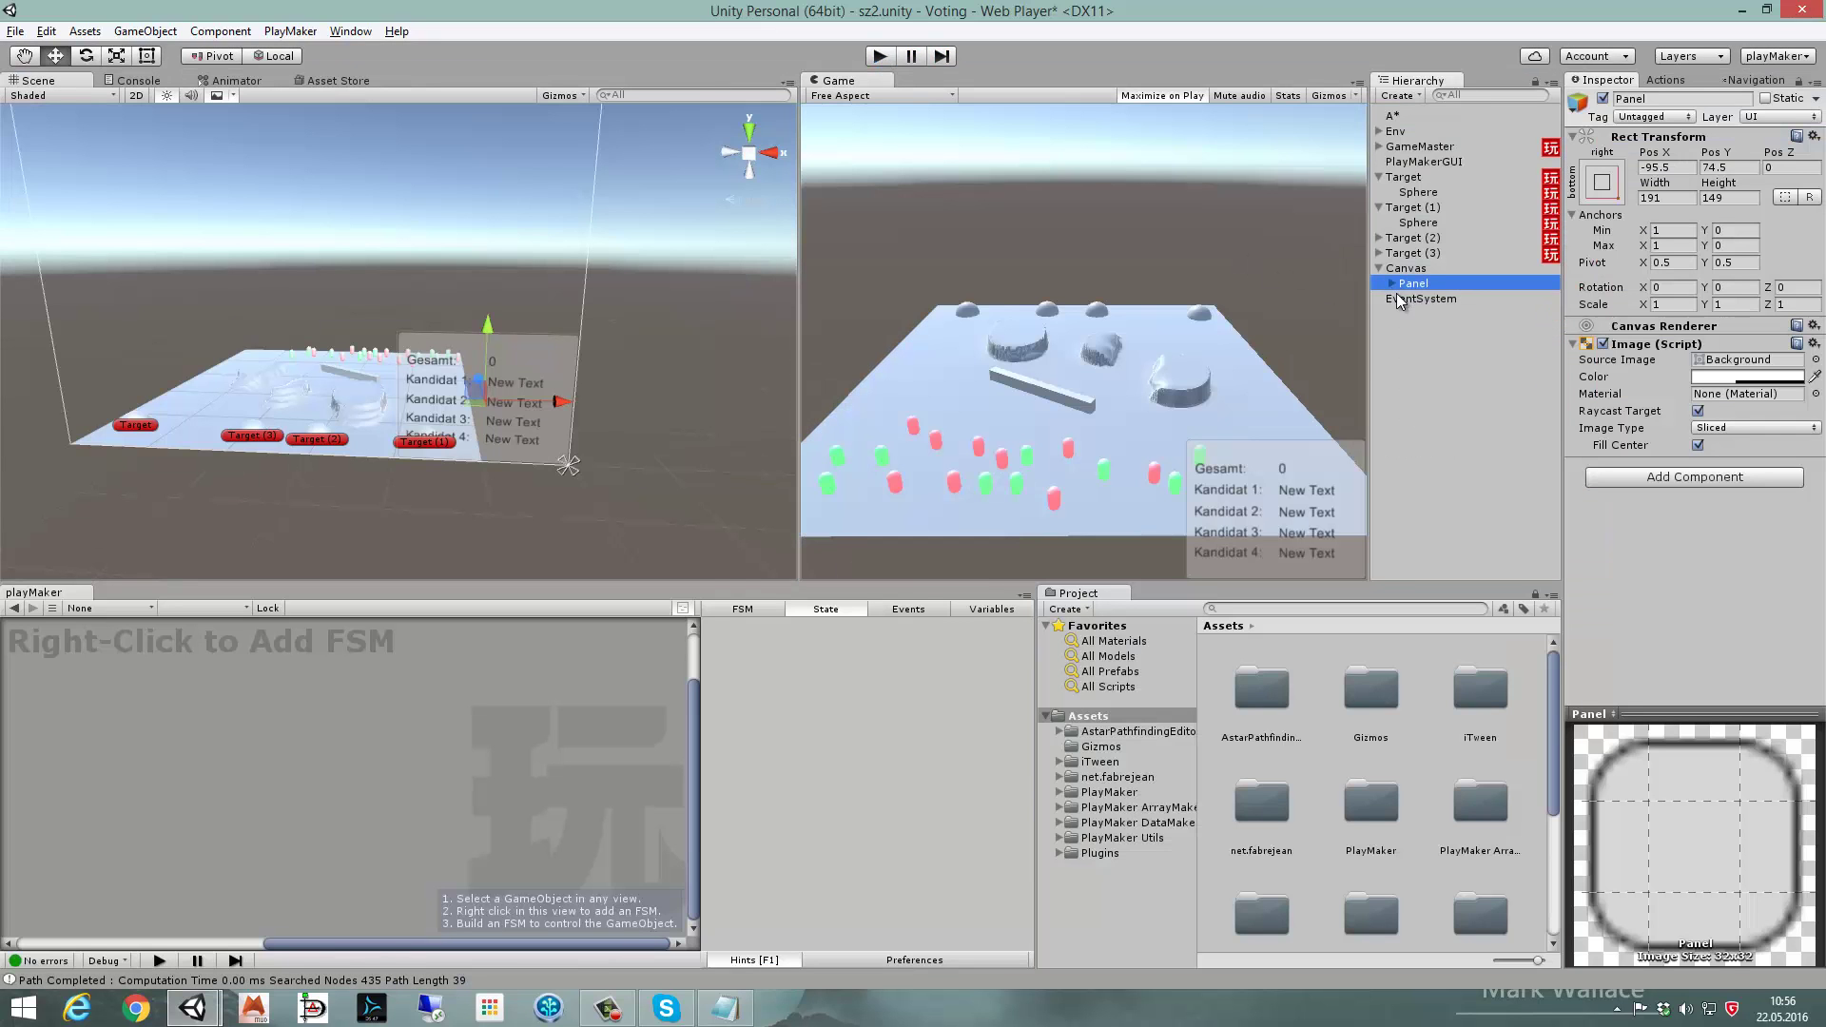
{"action": "left_click", "coordinate": [1394, 285]}
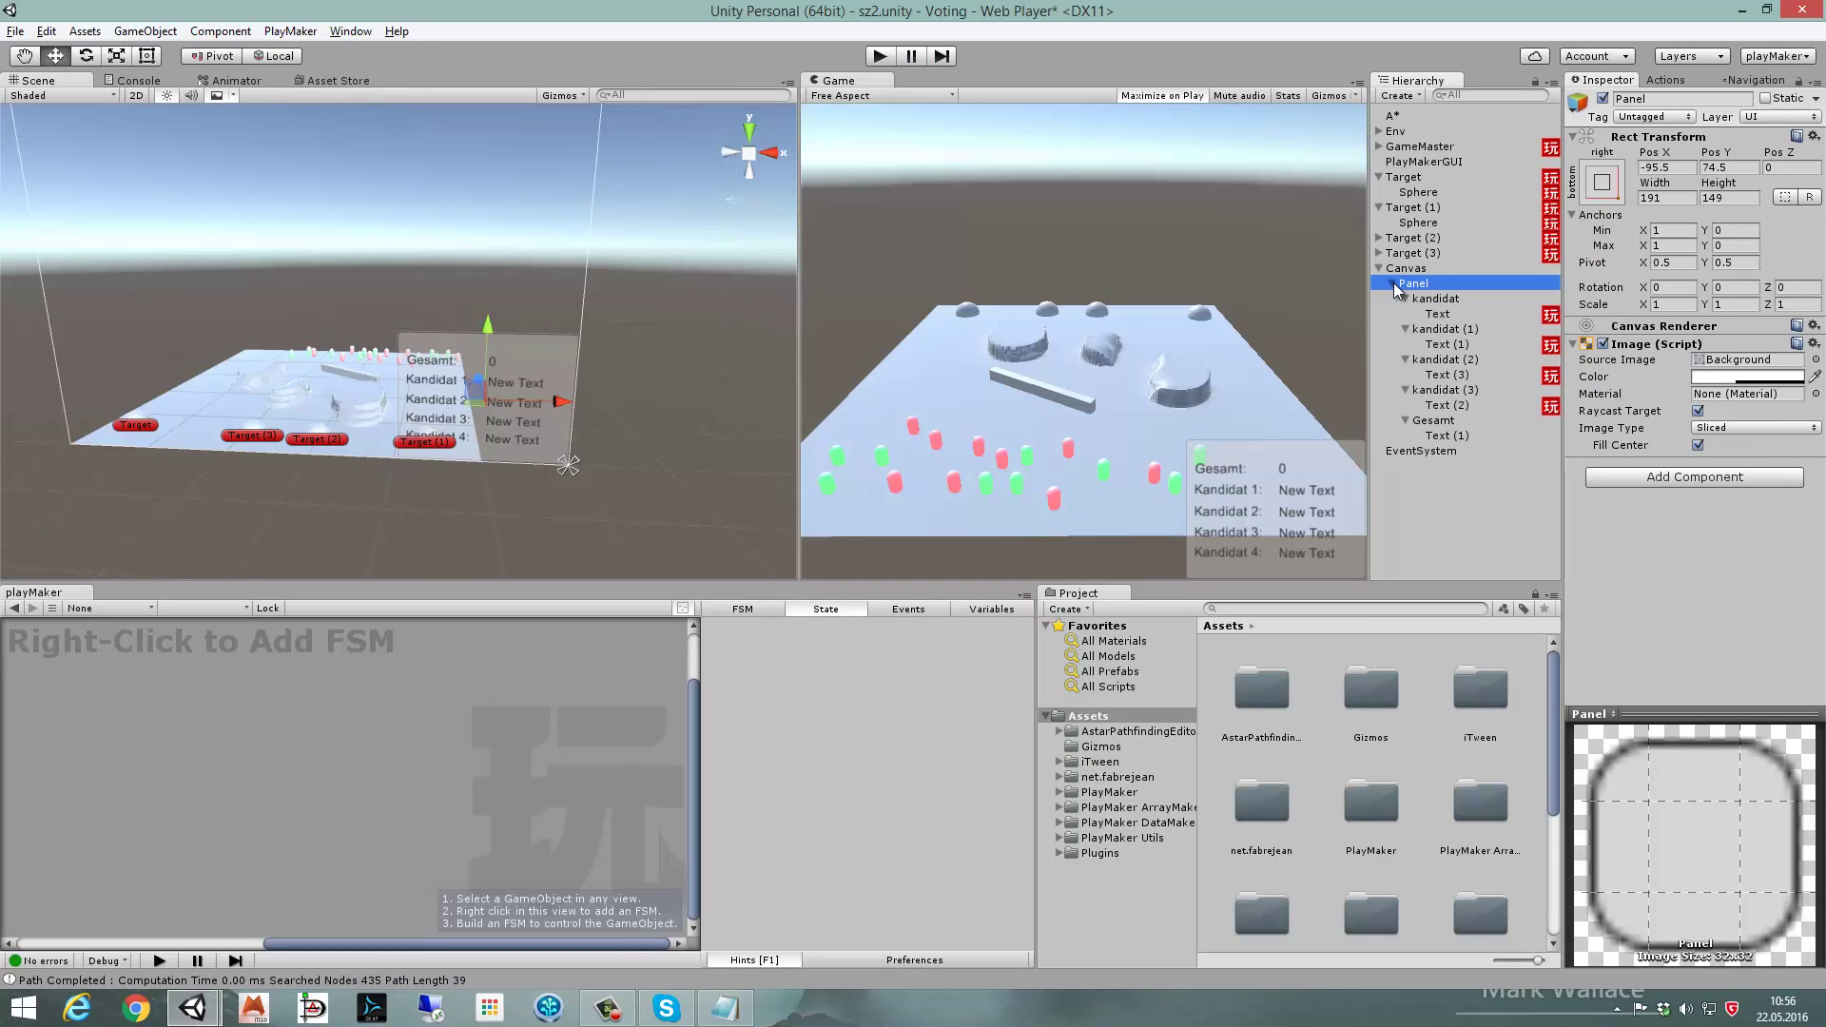
{"action": "left_click", "coordinate": [1406, 298]}
{"action": "left_click", "coordinate": [1406, 314]}
{"action": "left_click", "coordinate": [1406, 329]}
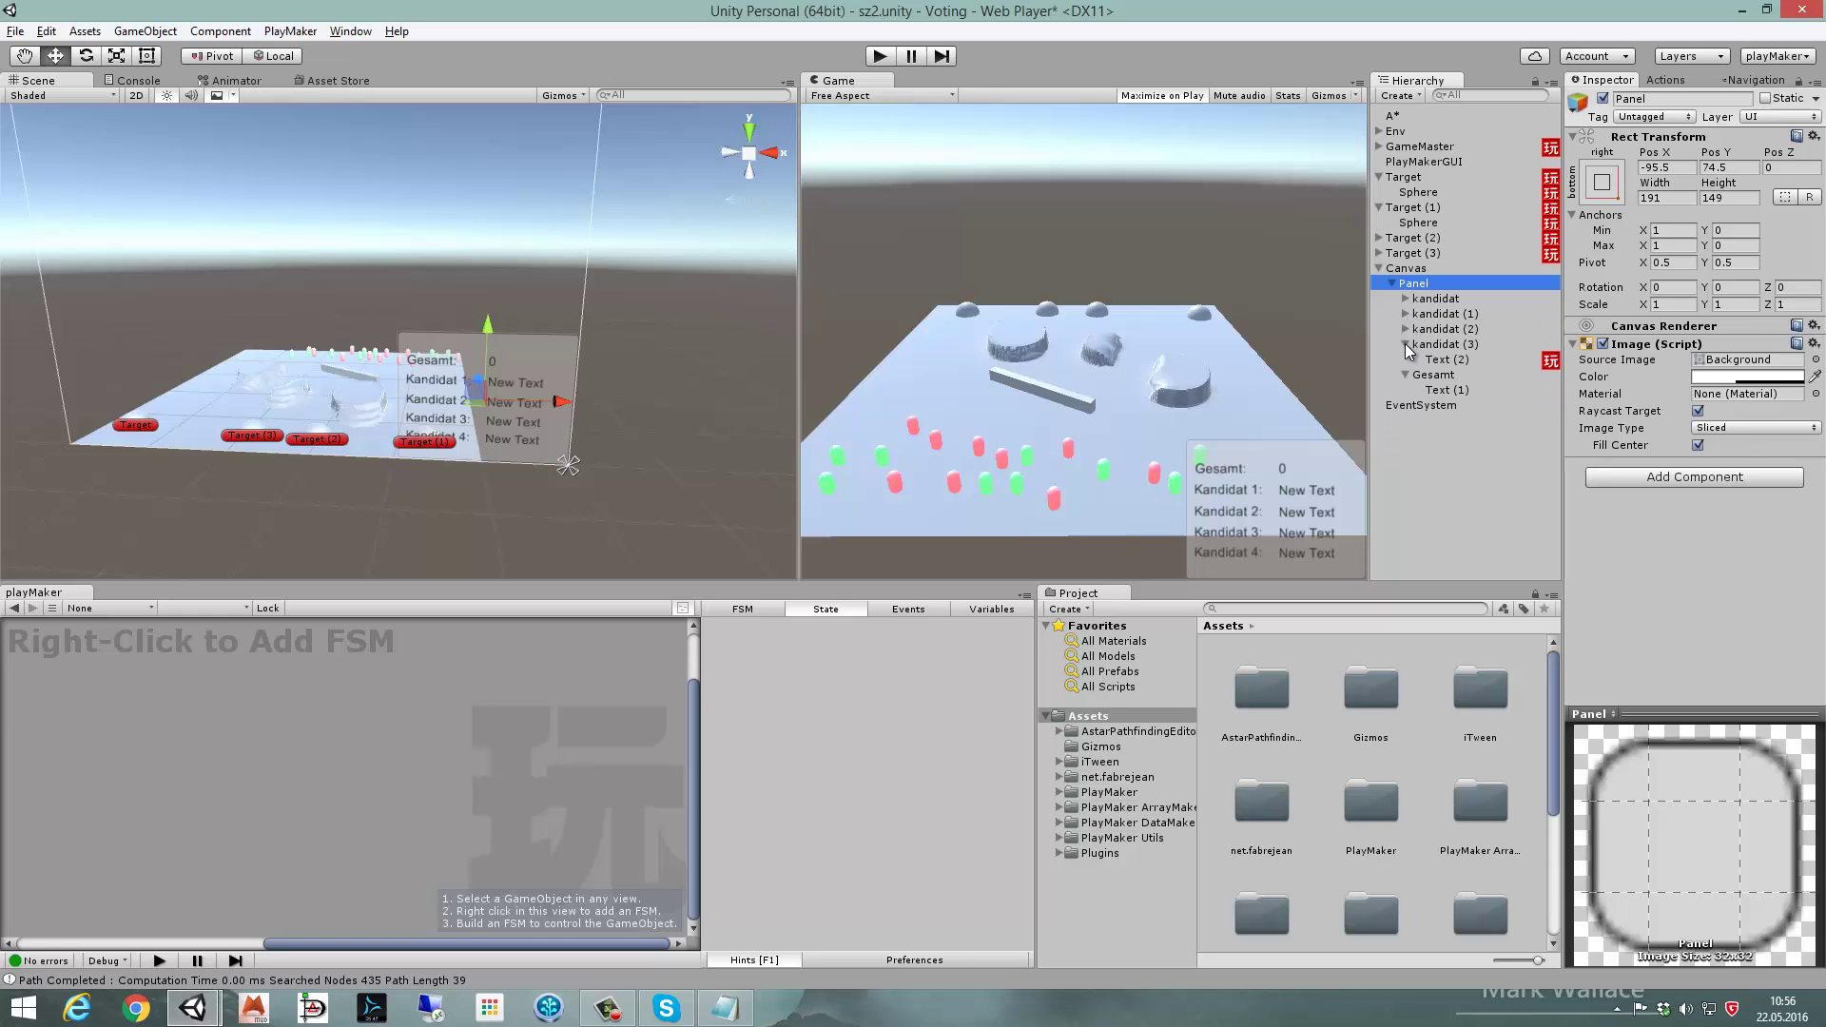
{"action": "left_click", "coordinate": [1405, 344]}
{"action": "left_click", "coordinate": [1463, 381]}
{"action": "left_click", "coordinate": [1617, 686]}
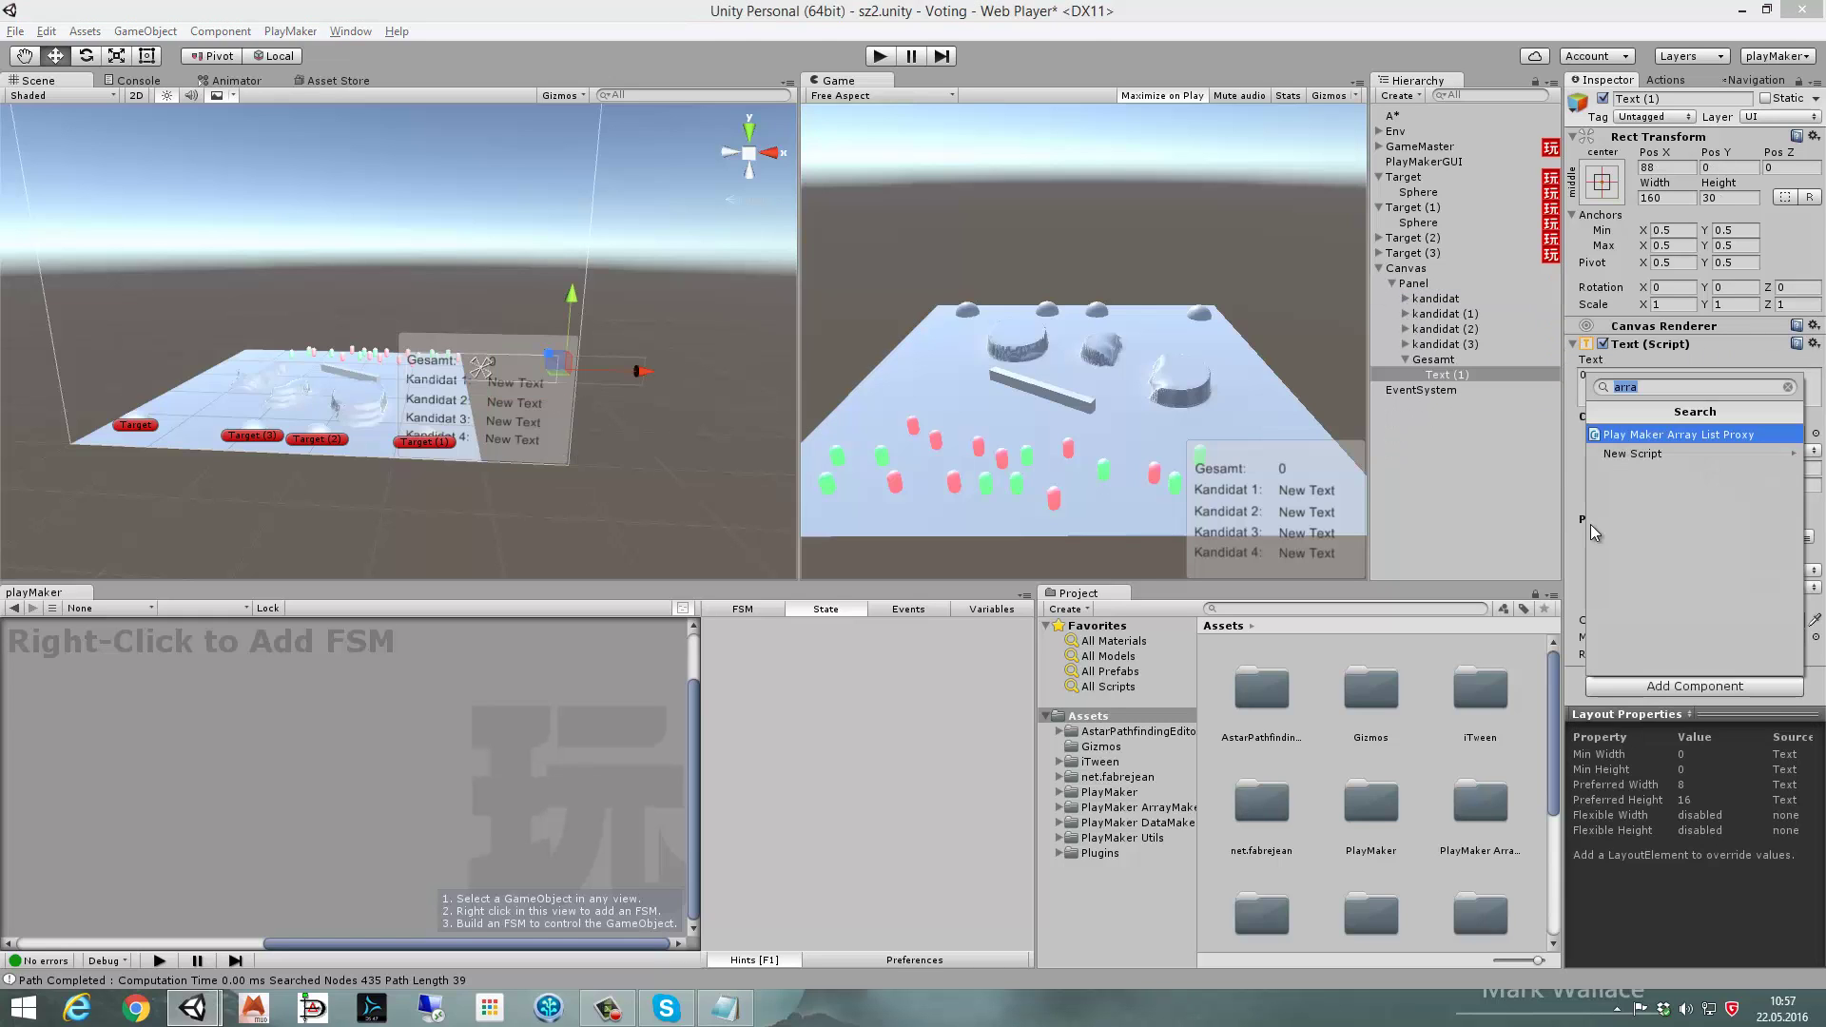
- Add an FSM to the total text with Convert Int To String reading Globals/GlobalResult
{"action": "right_click", "coordinate": [249, 730]}
{"action": "left_click", "coordinate": [285, 742]}
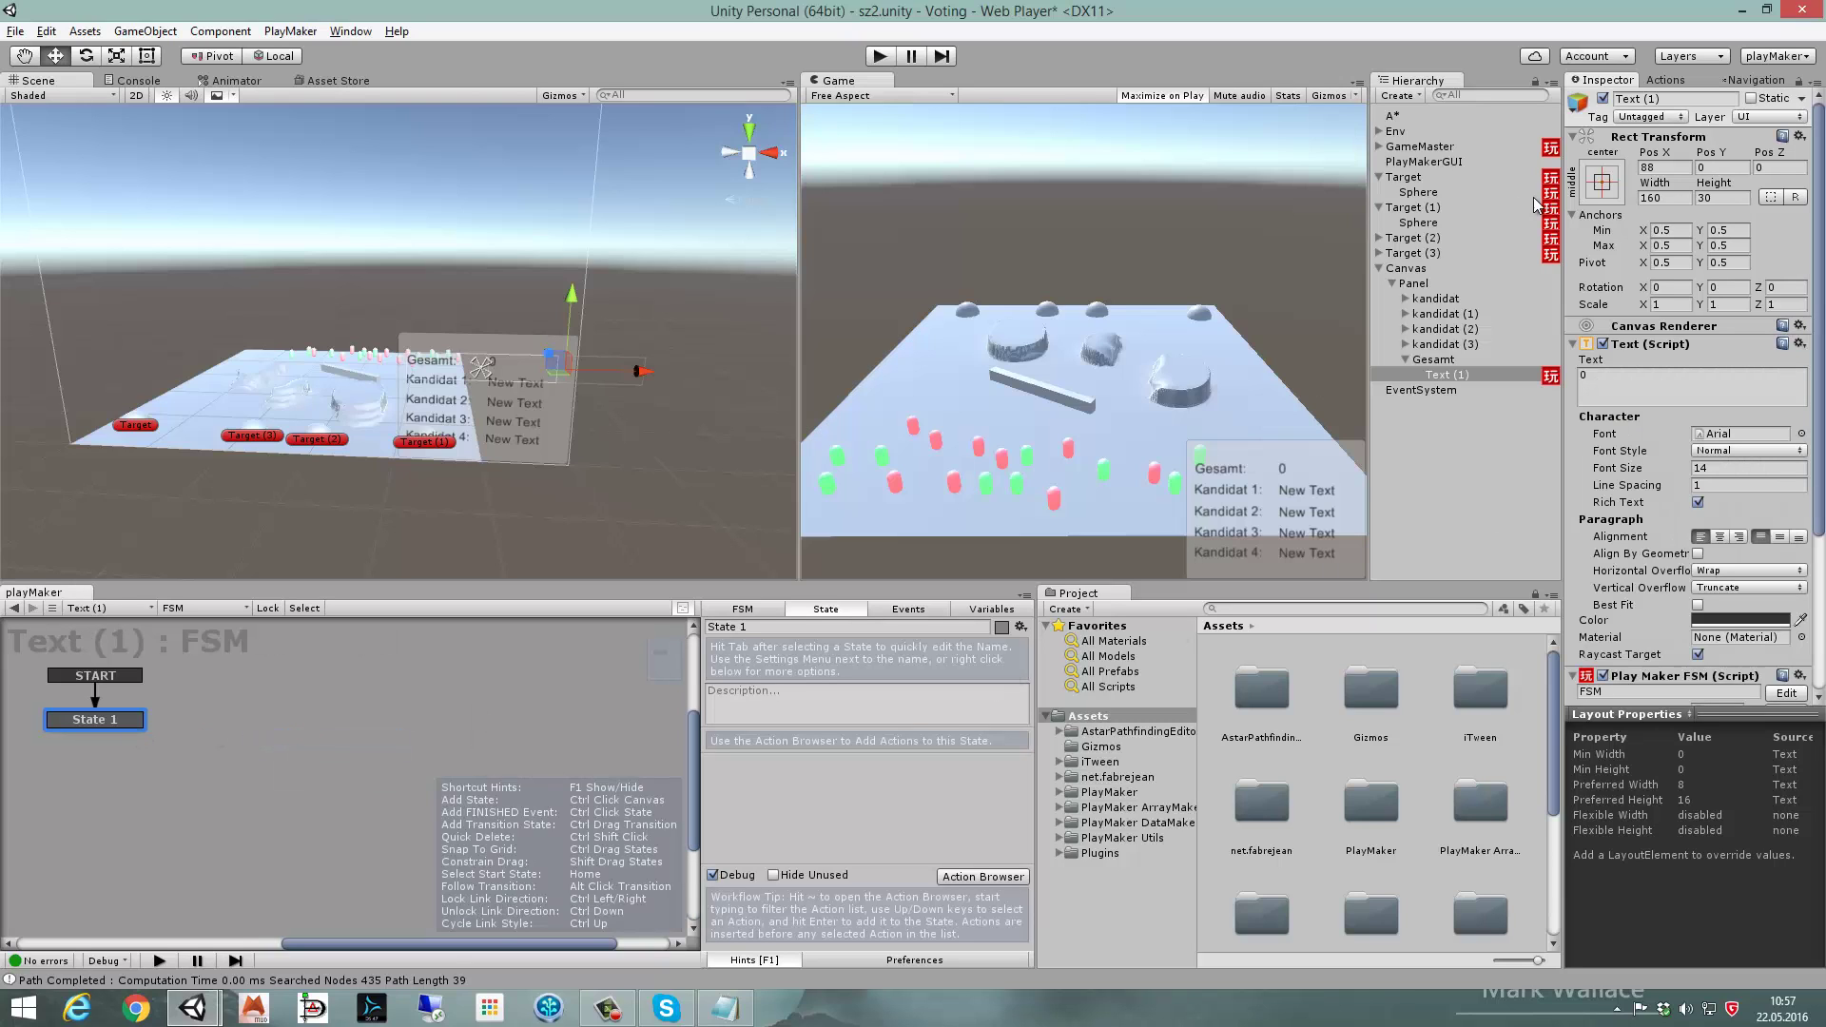
{"action": "left_click", "coordinate": [1667, 81]}
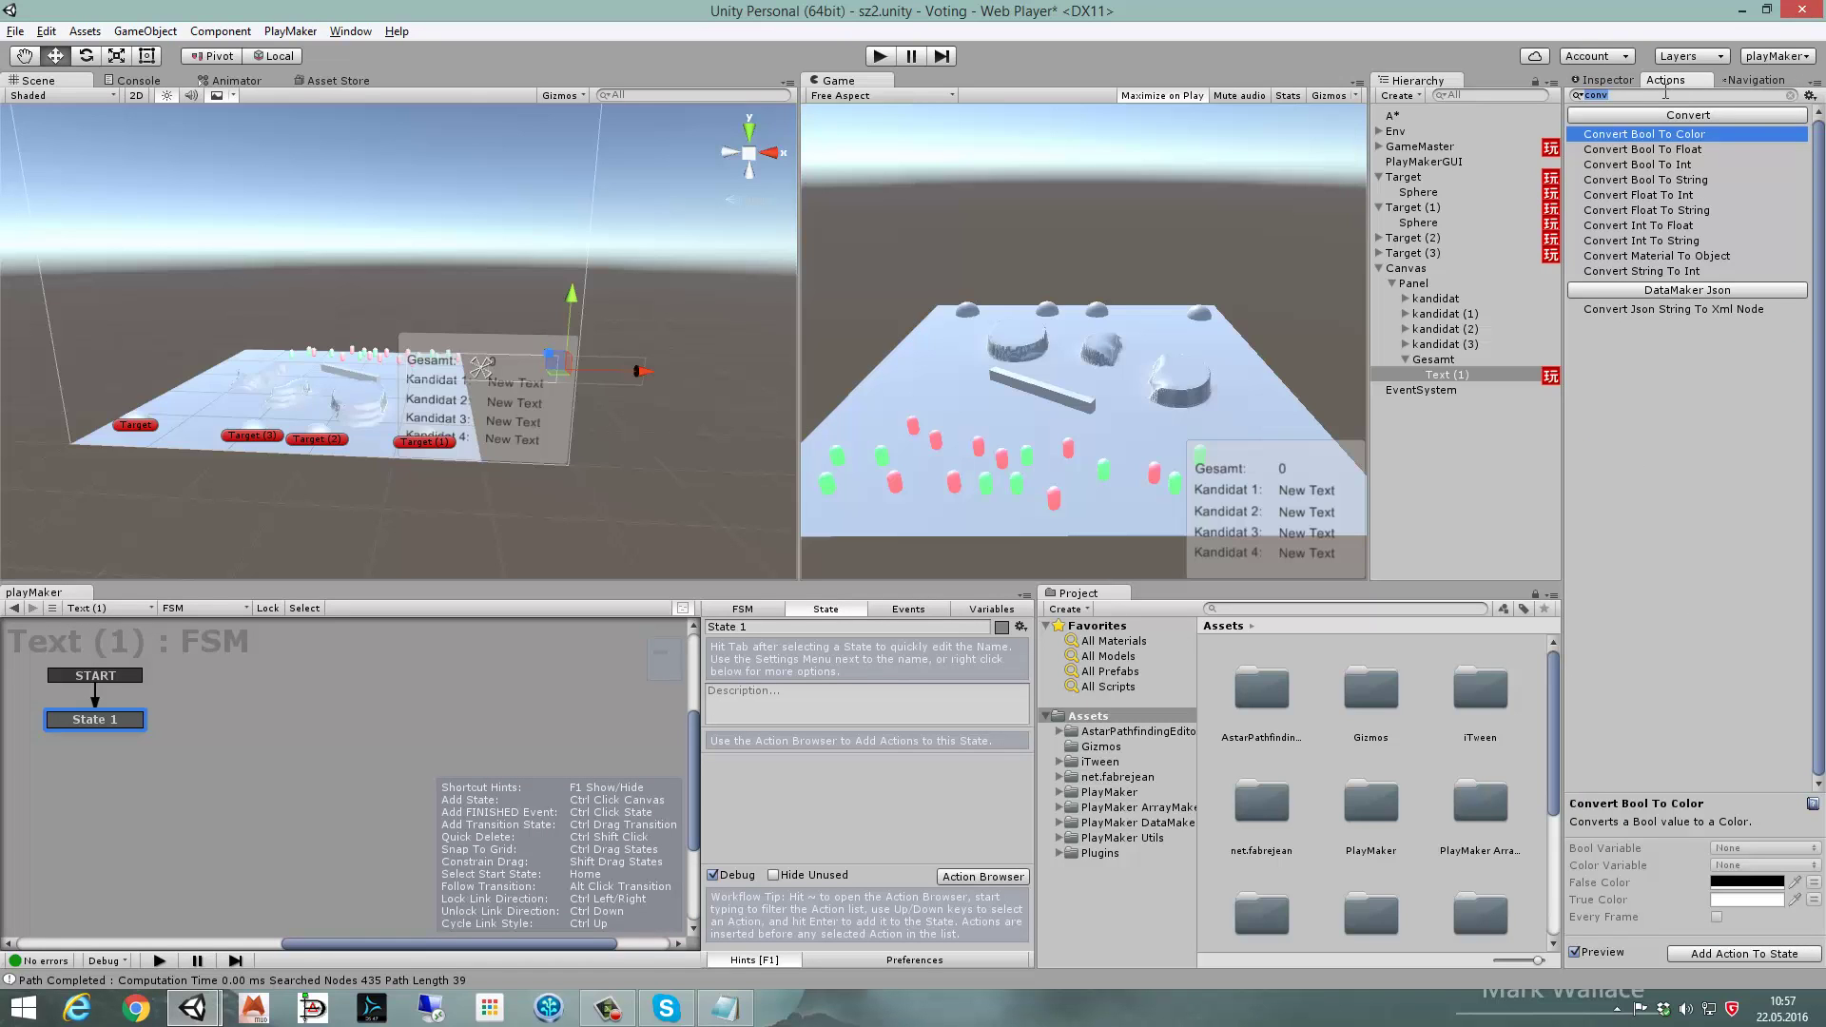
{"action": "left_click", "coordinate": [1707, 242]}
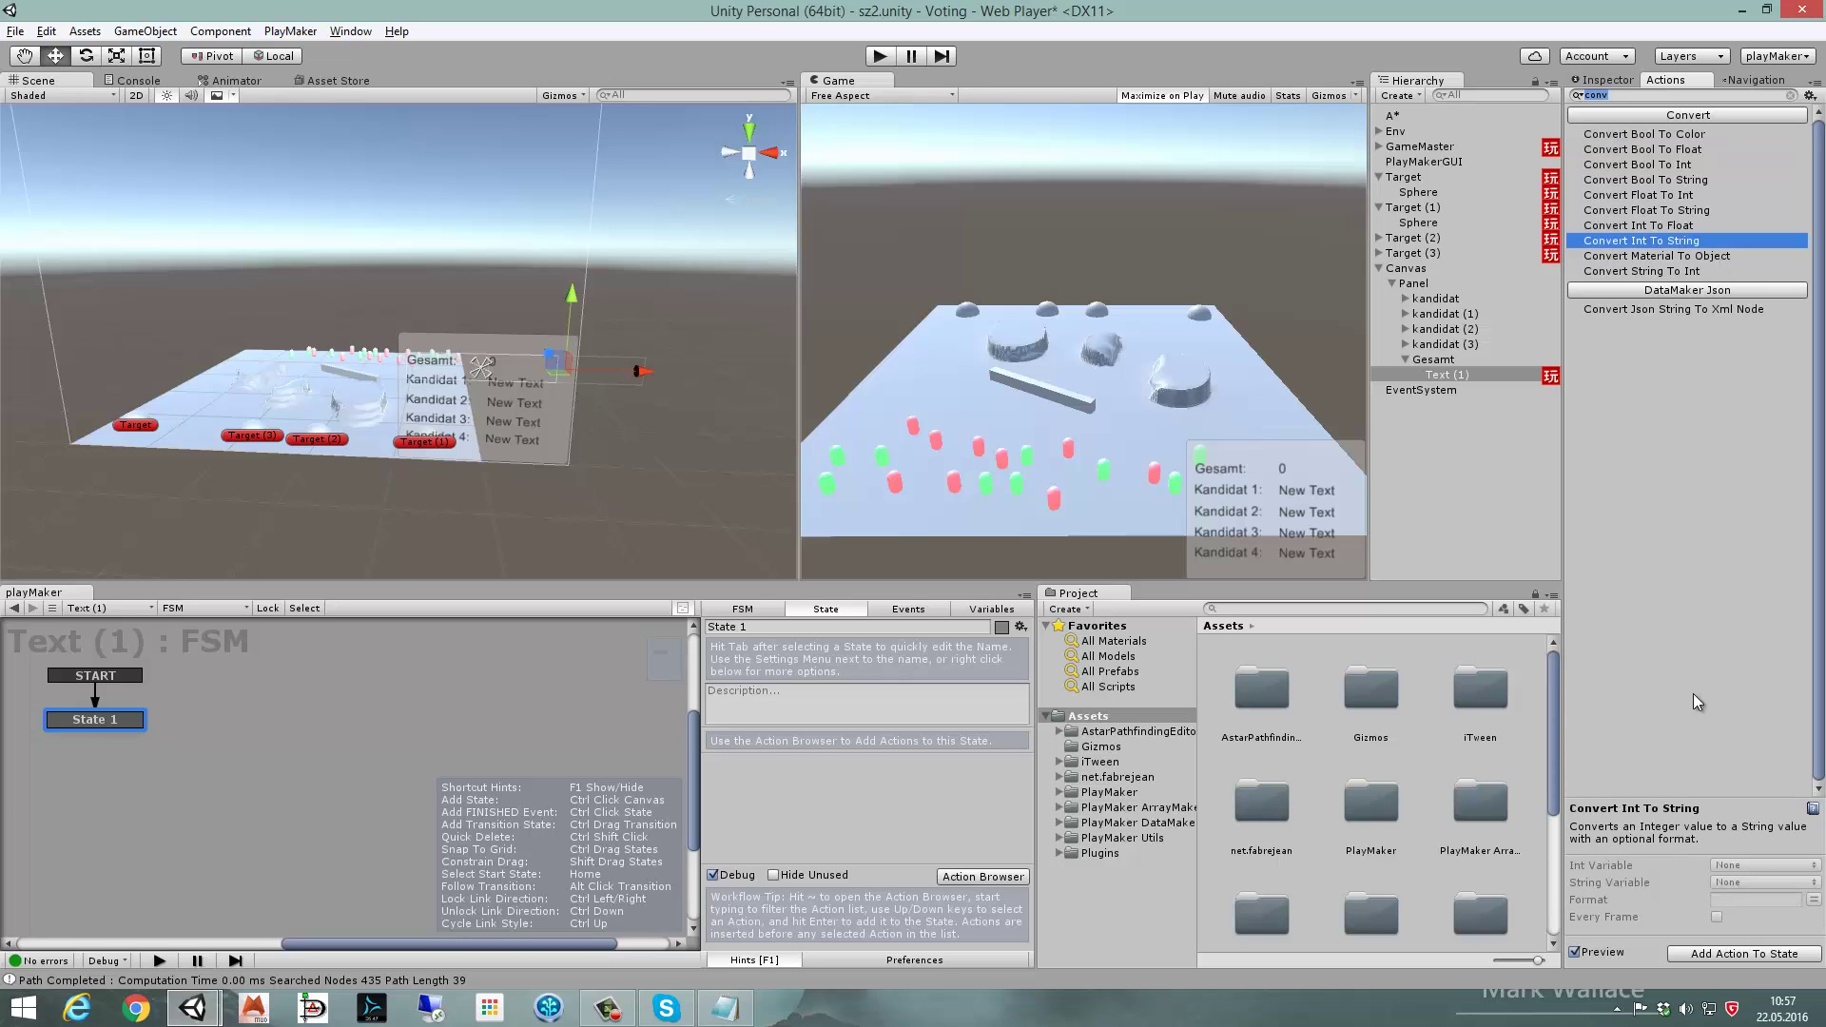
{"action": "left_click", "coordinate": [1726, 955]}
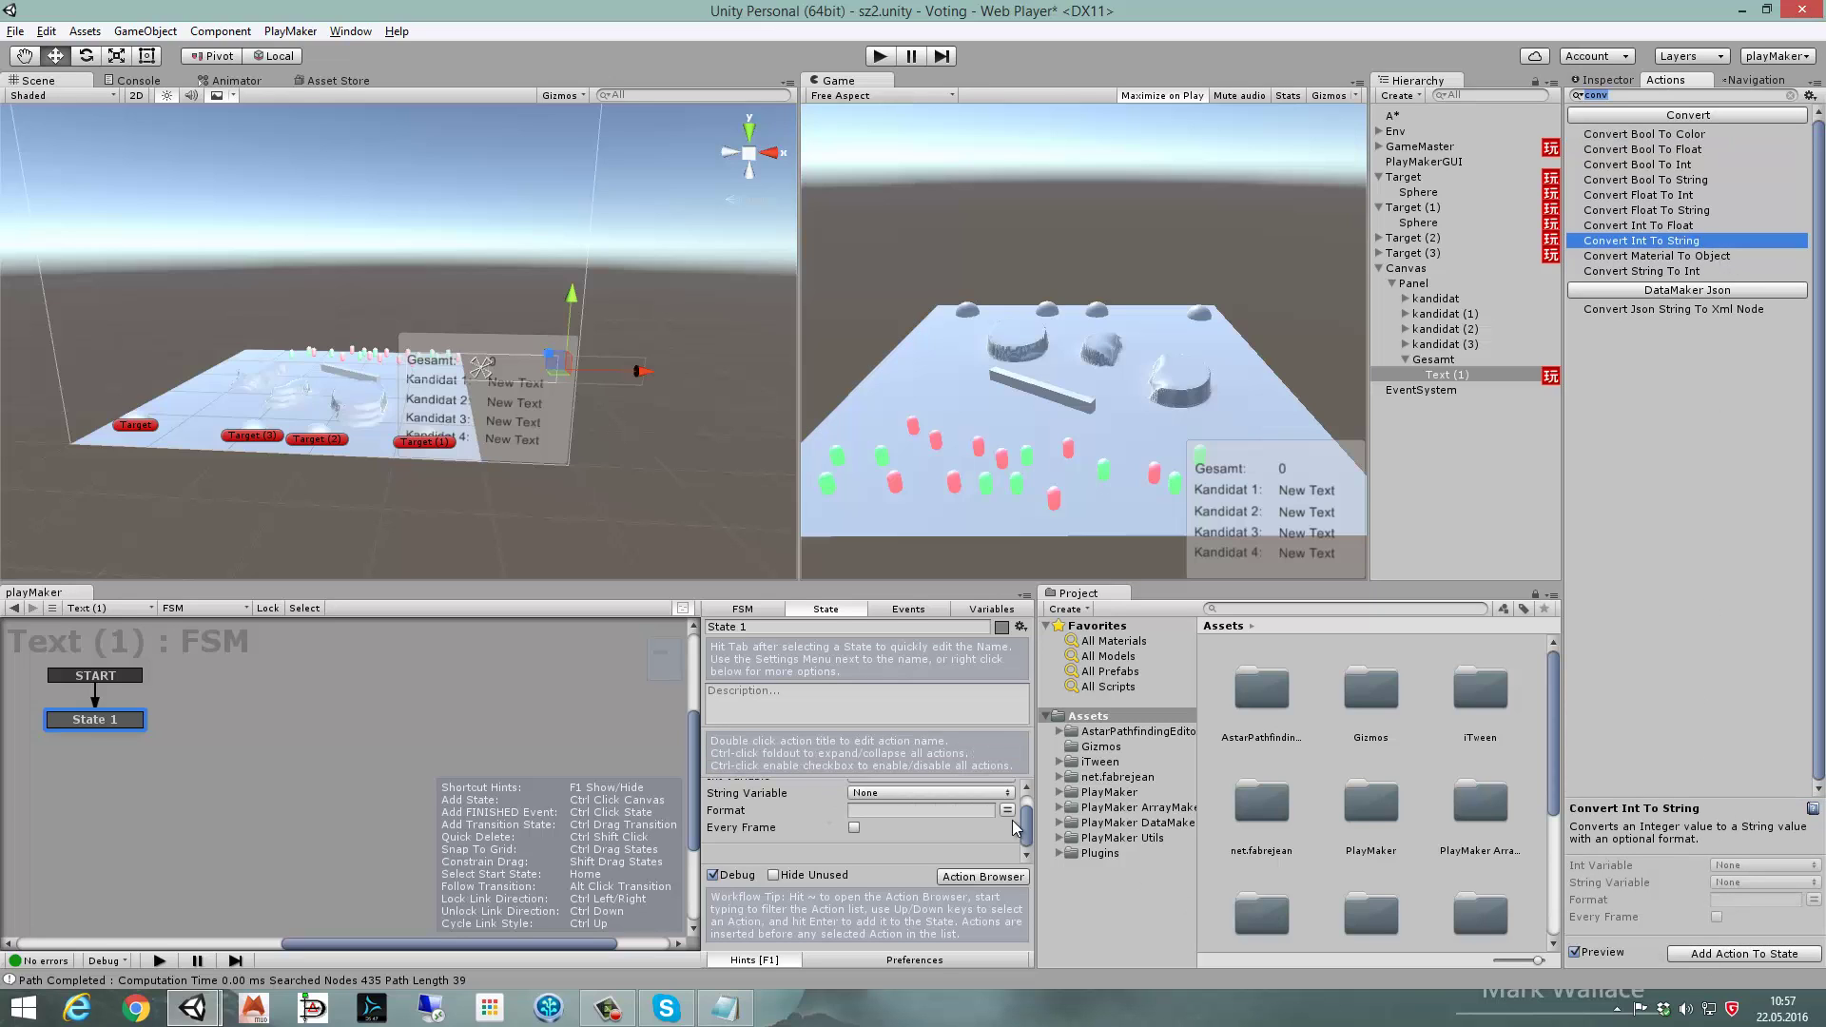
{"action": "left_click", "coordinate": [913, 807]}
{"action": "mouse_move", "coordinate": [908, 852]}
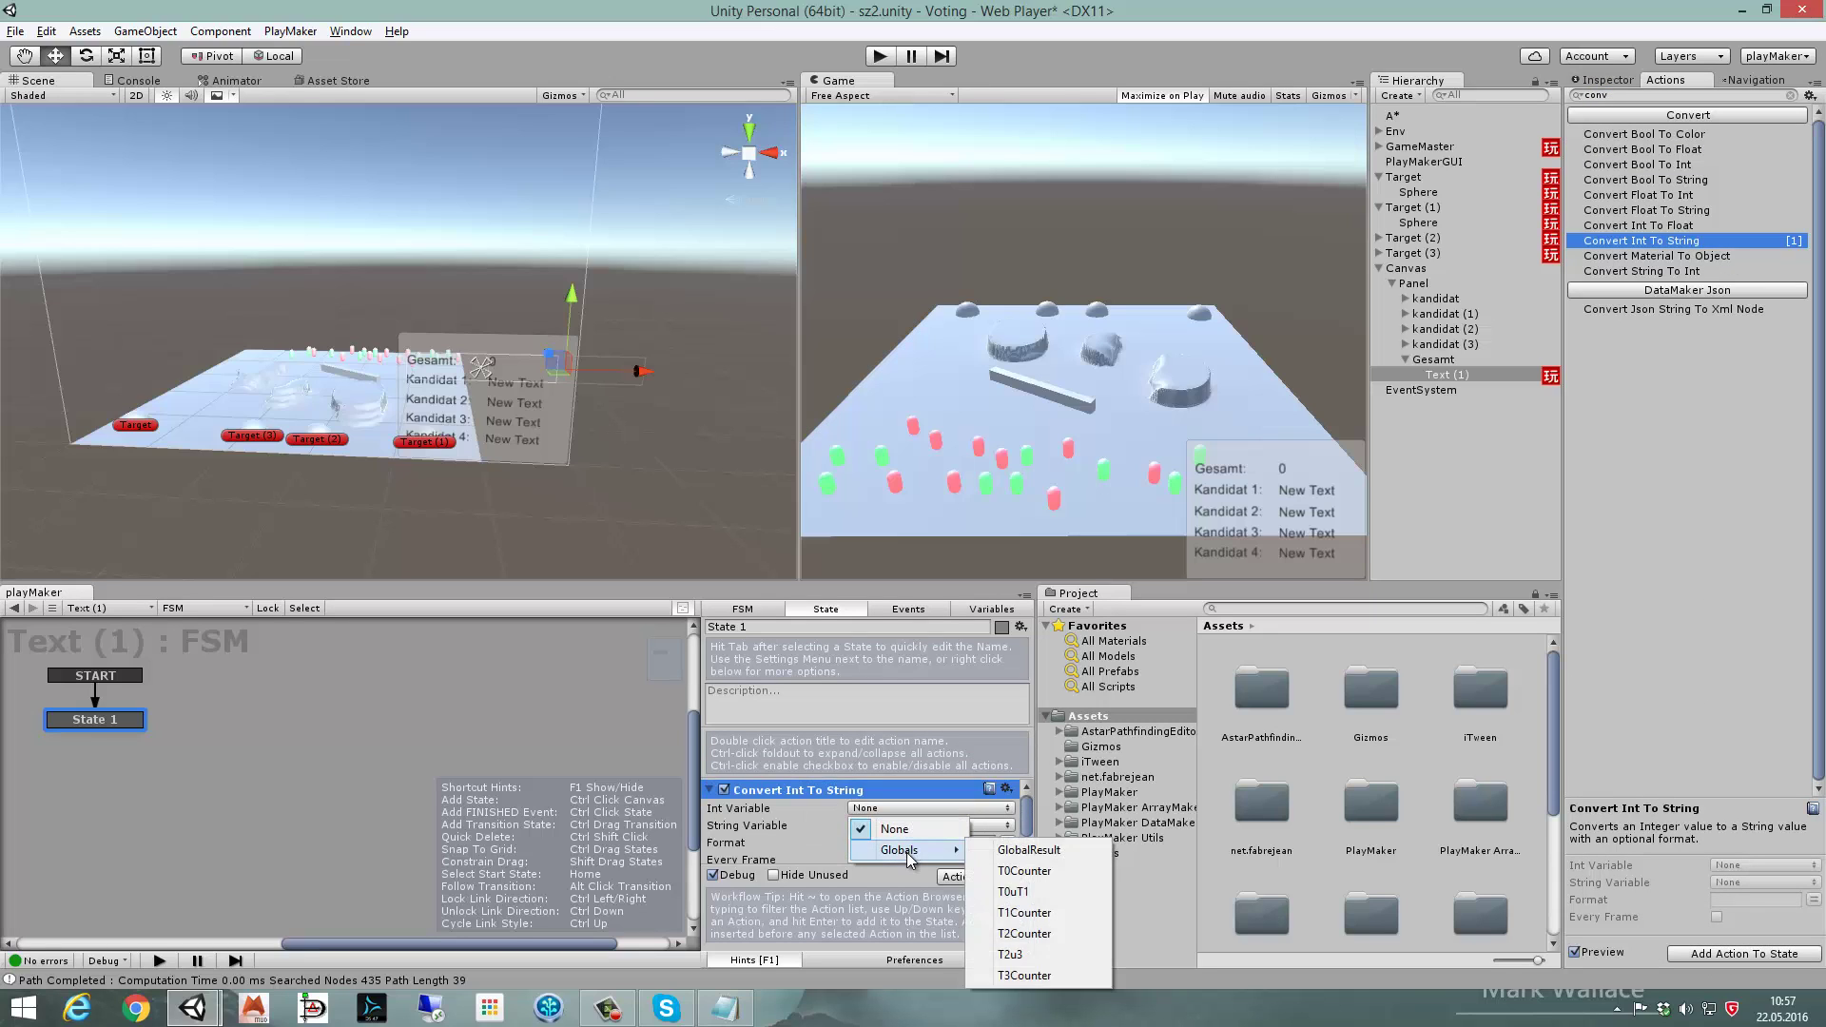
{"action": "left_click", "coordinate": [1027, 850]}
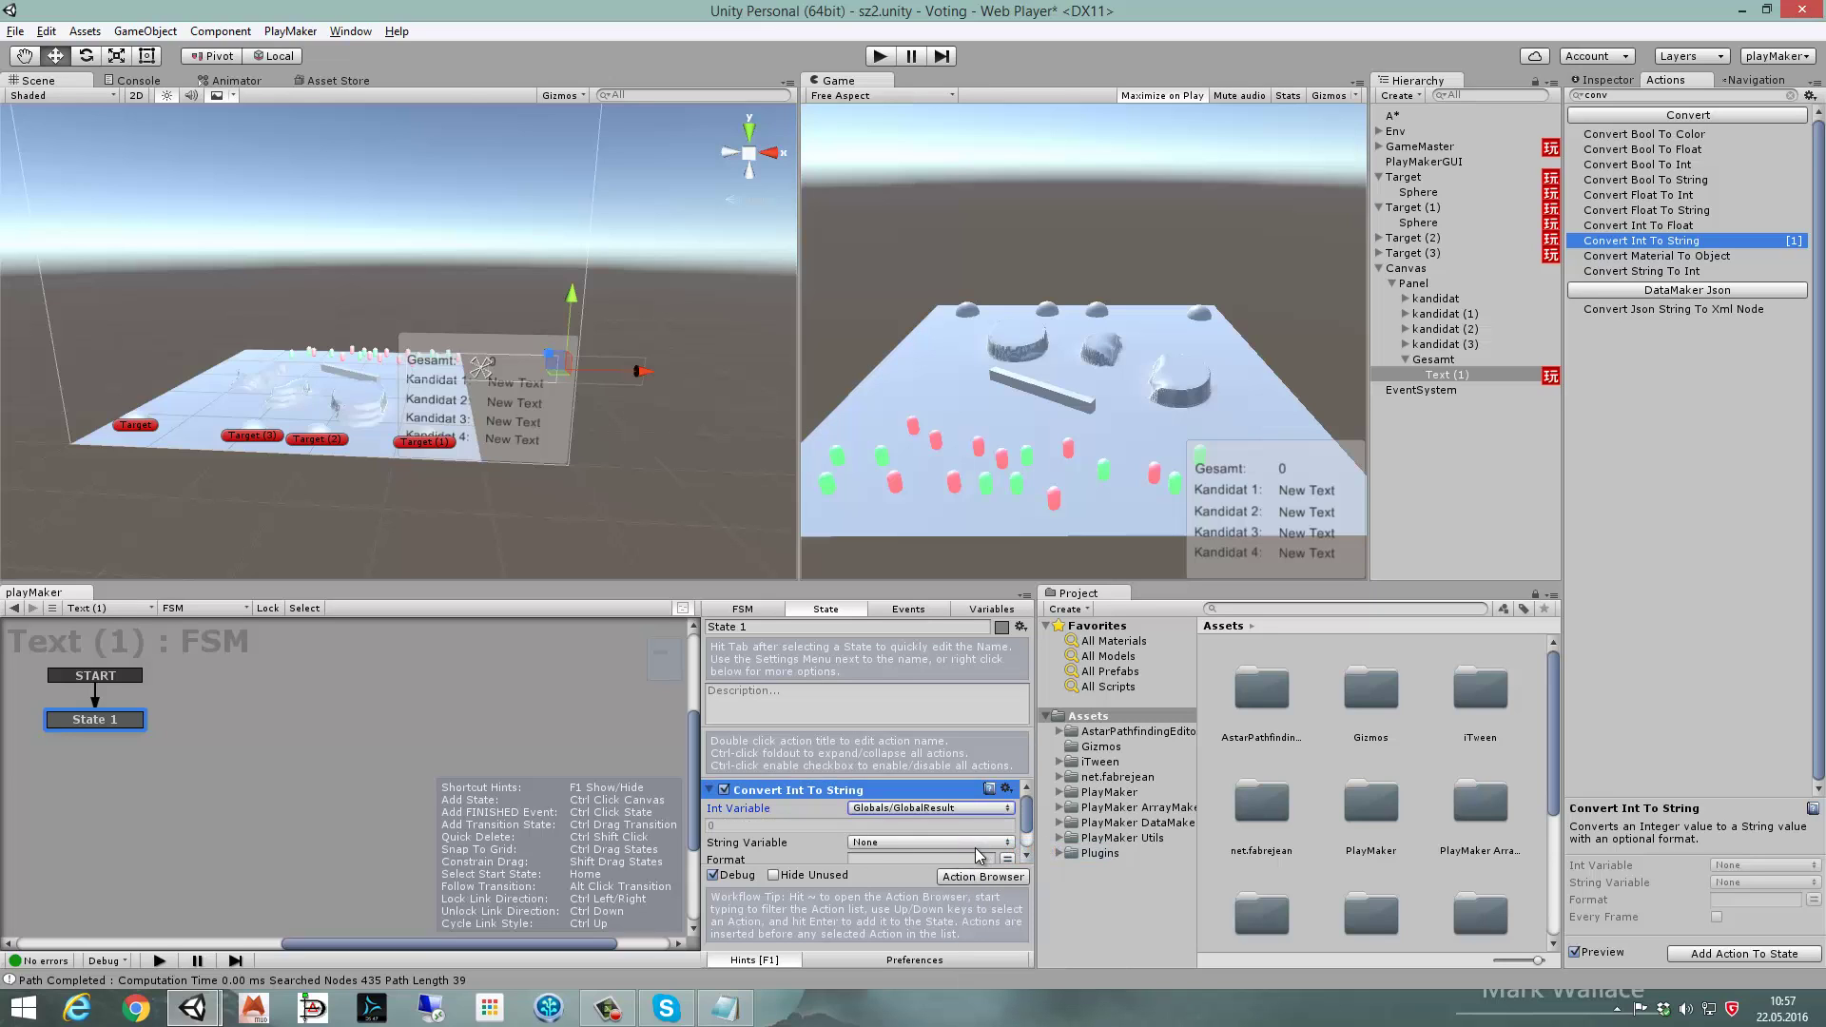
- Create a new String variable named Ergebniss in the FSM's variables
{"action": "left_click", "coordinate": [930, 844]}
{"action": "left_click", "coordinate": [913, 807]}
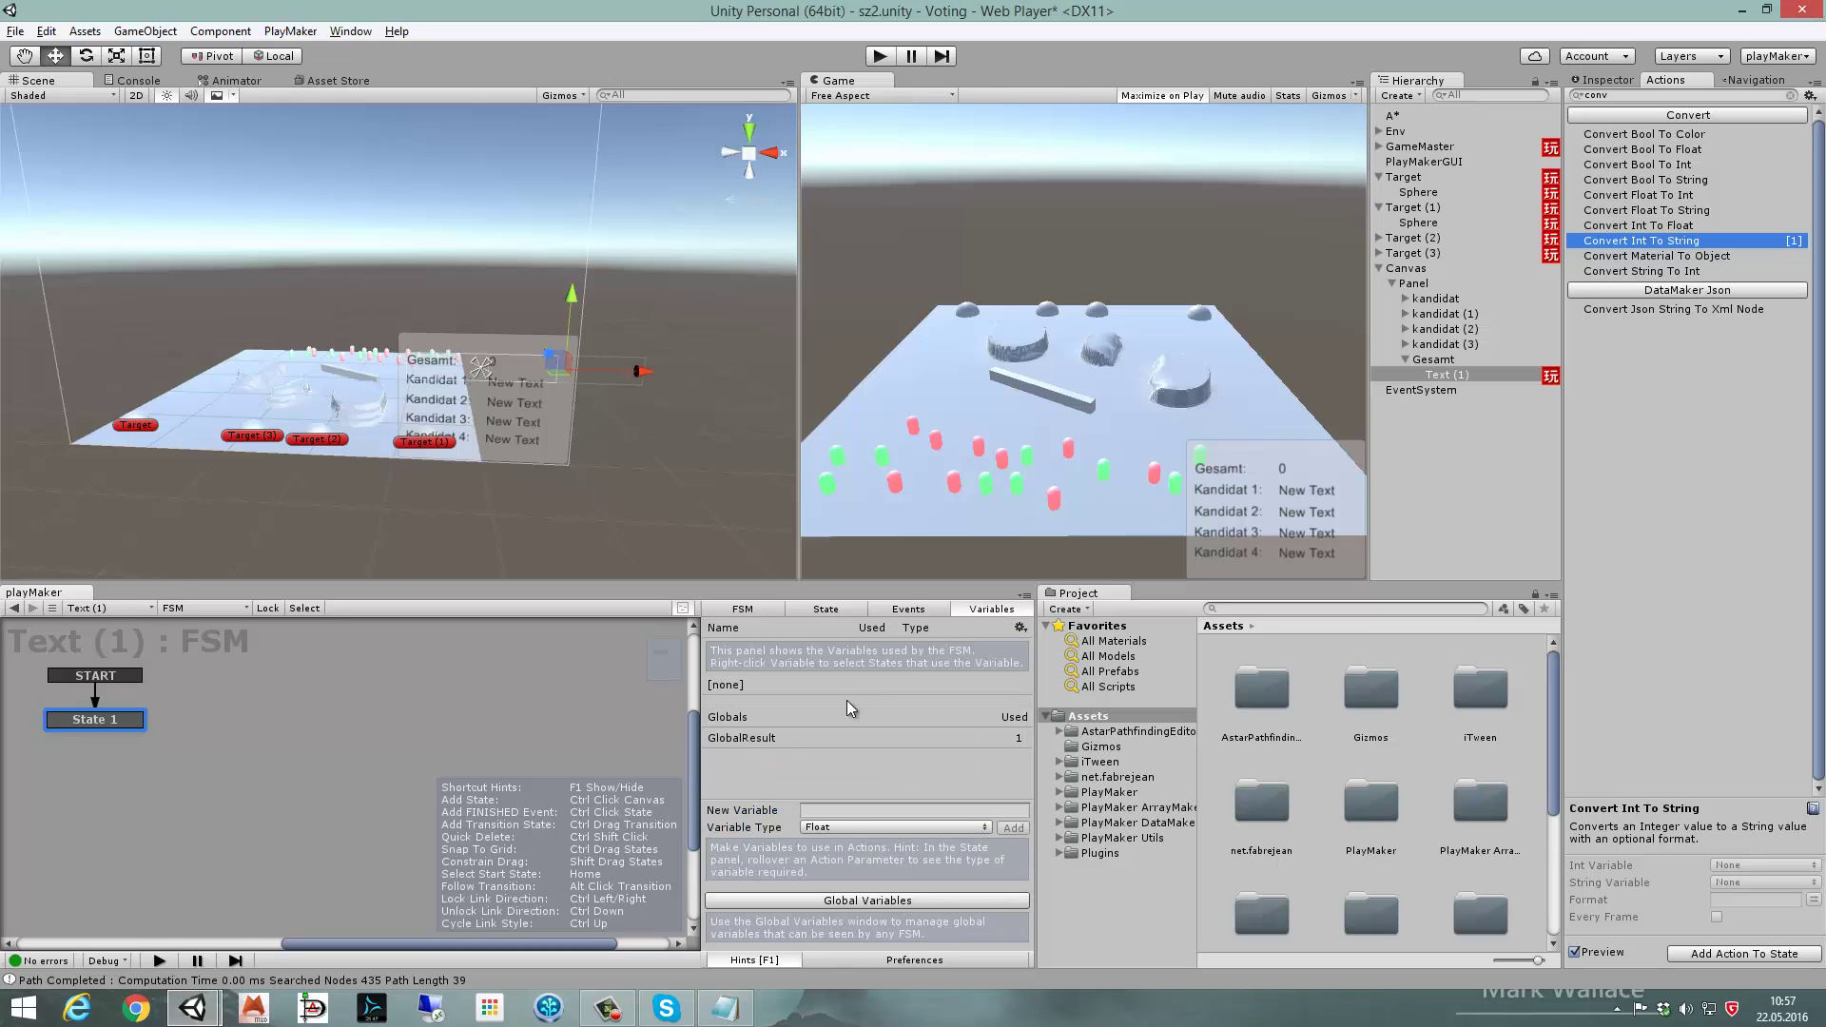
{"action": "left_click", "coordinate": [913, 811]}
{"action": "left_click", "coordinate": [856, 827]}
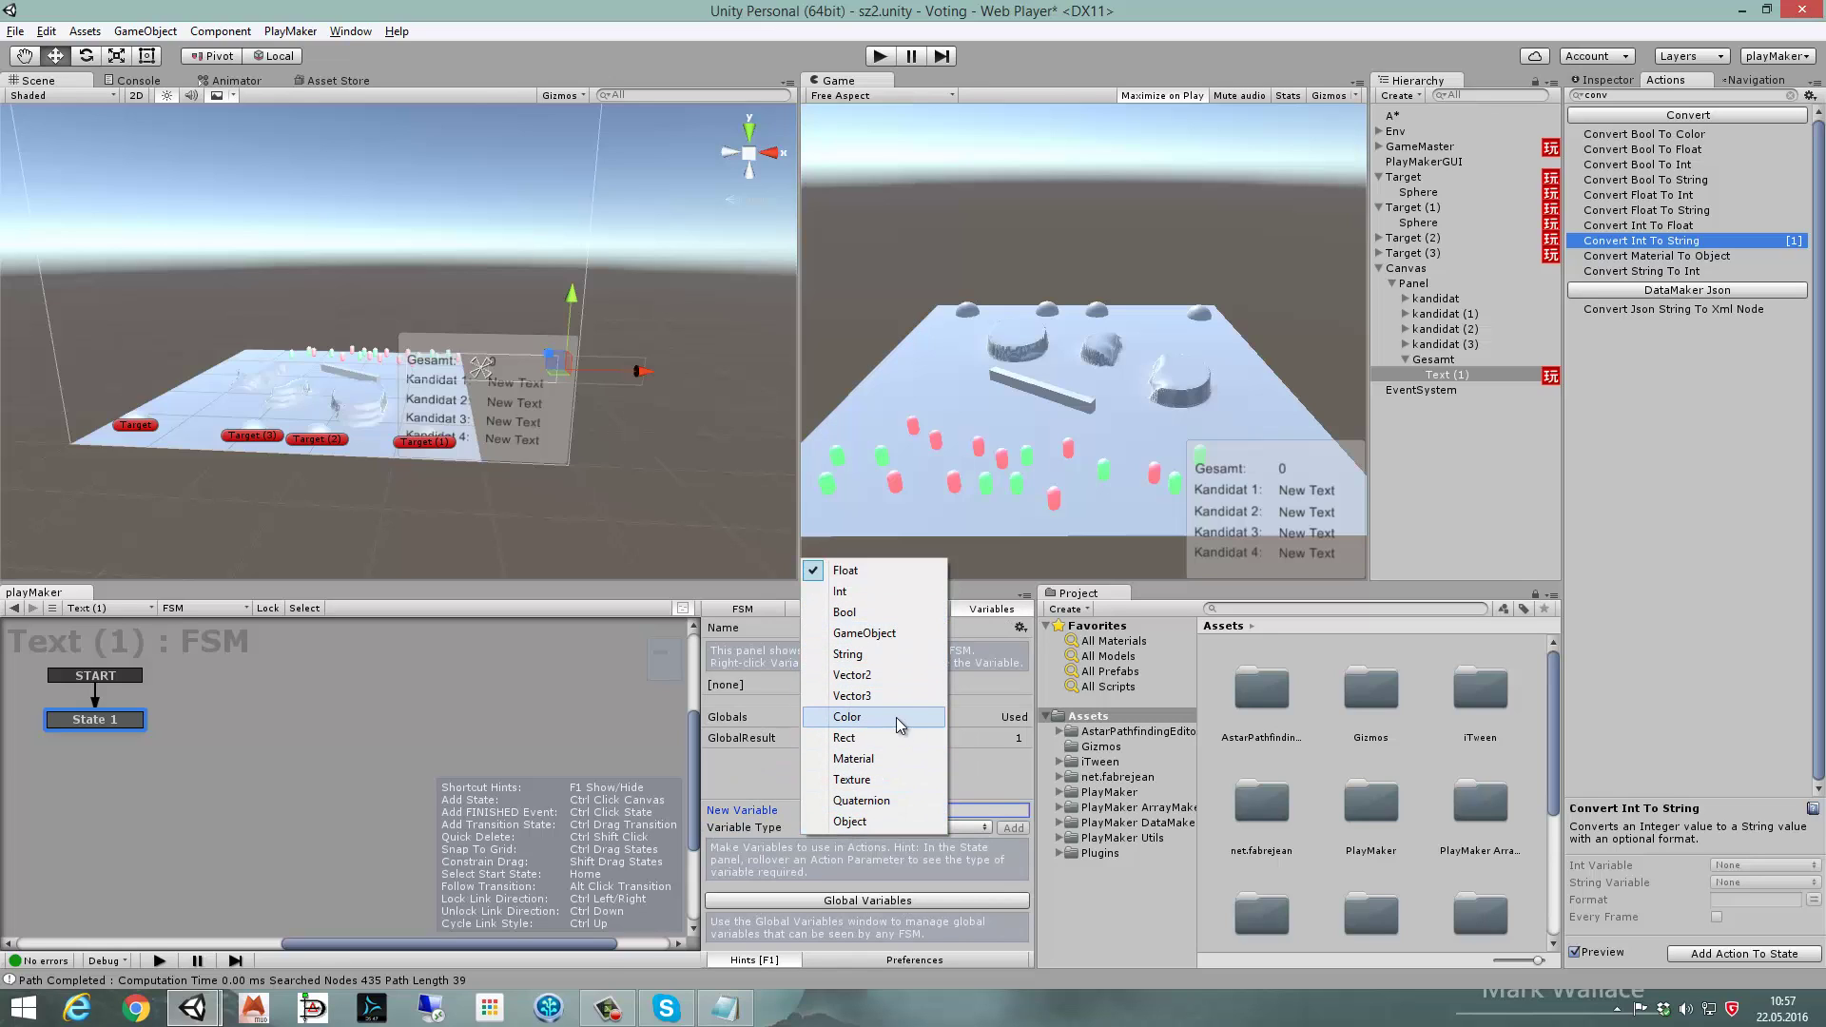
{"action": "left_click", "coordinate": [848, 654]}
{"action": "left_click", "coordinate": [857, 809]}
{"action": "type", "text": "E"}
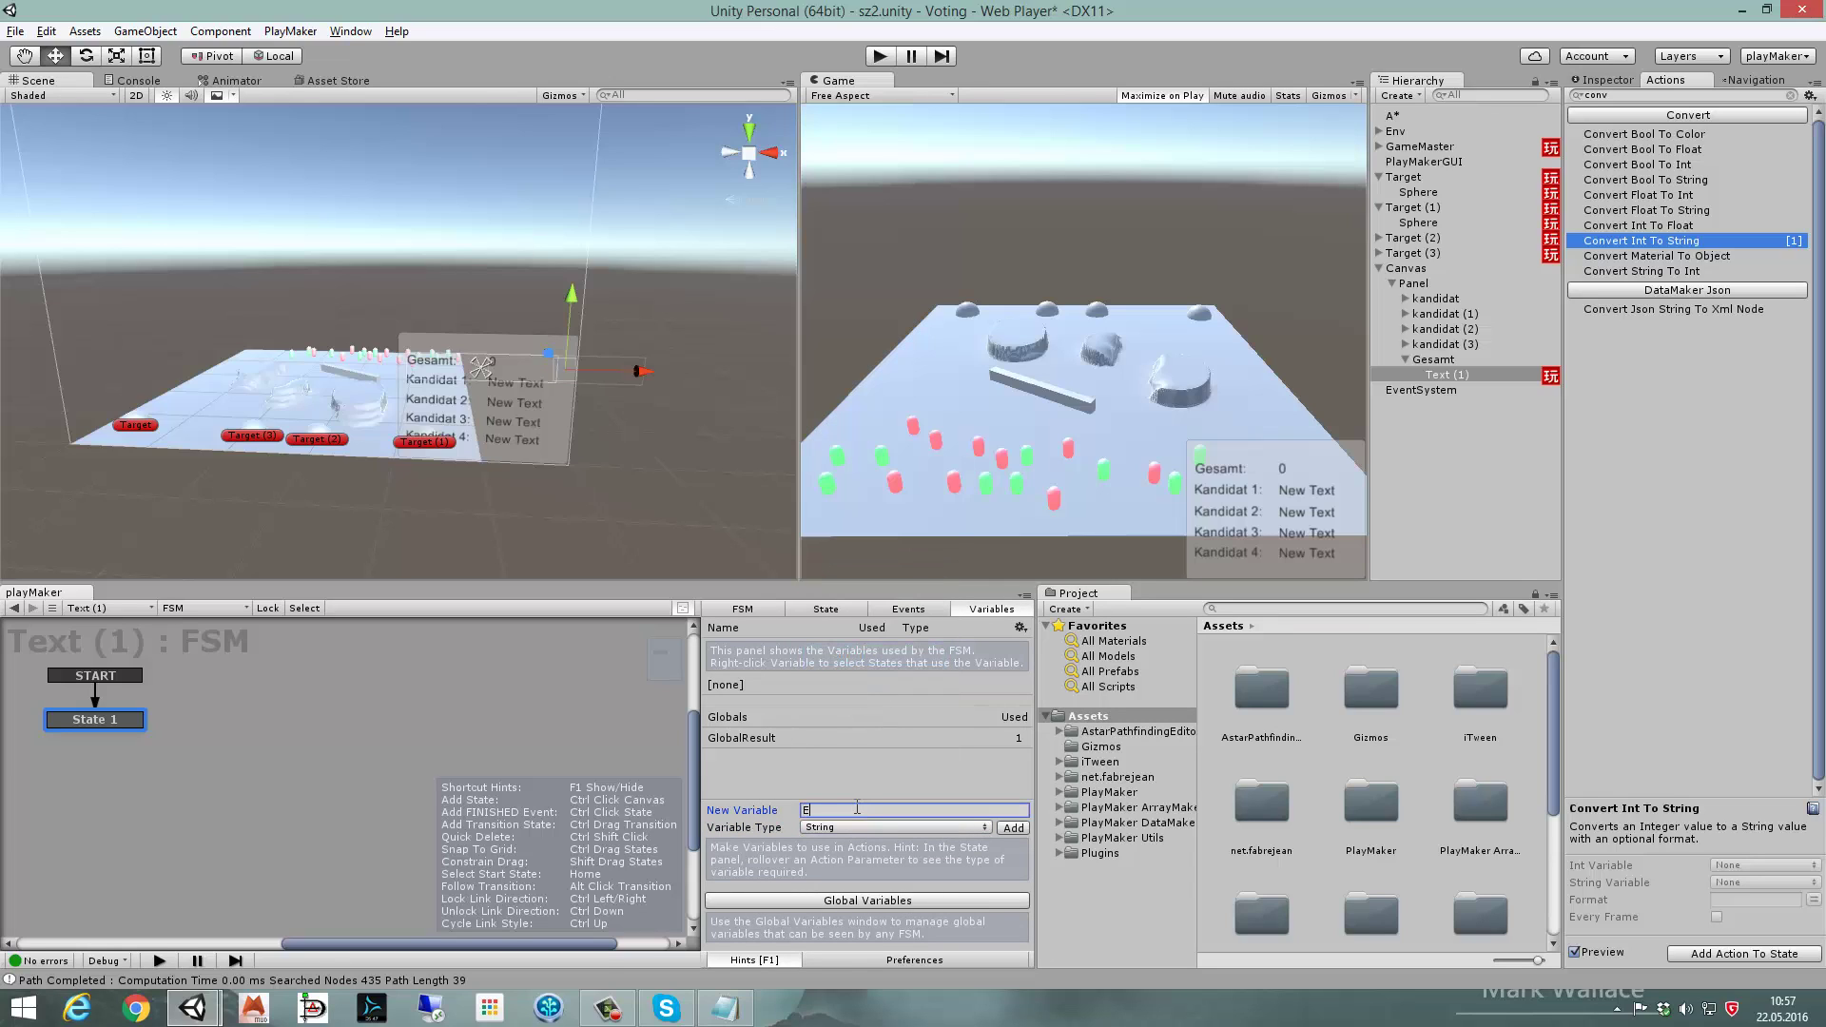
{"action": "type", "text": "rgebniss"}
{"action": "key", "text": "Return"}
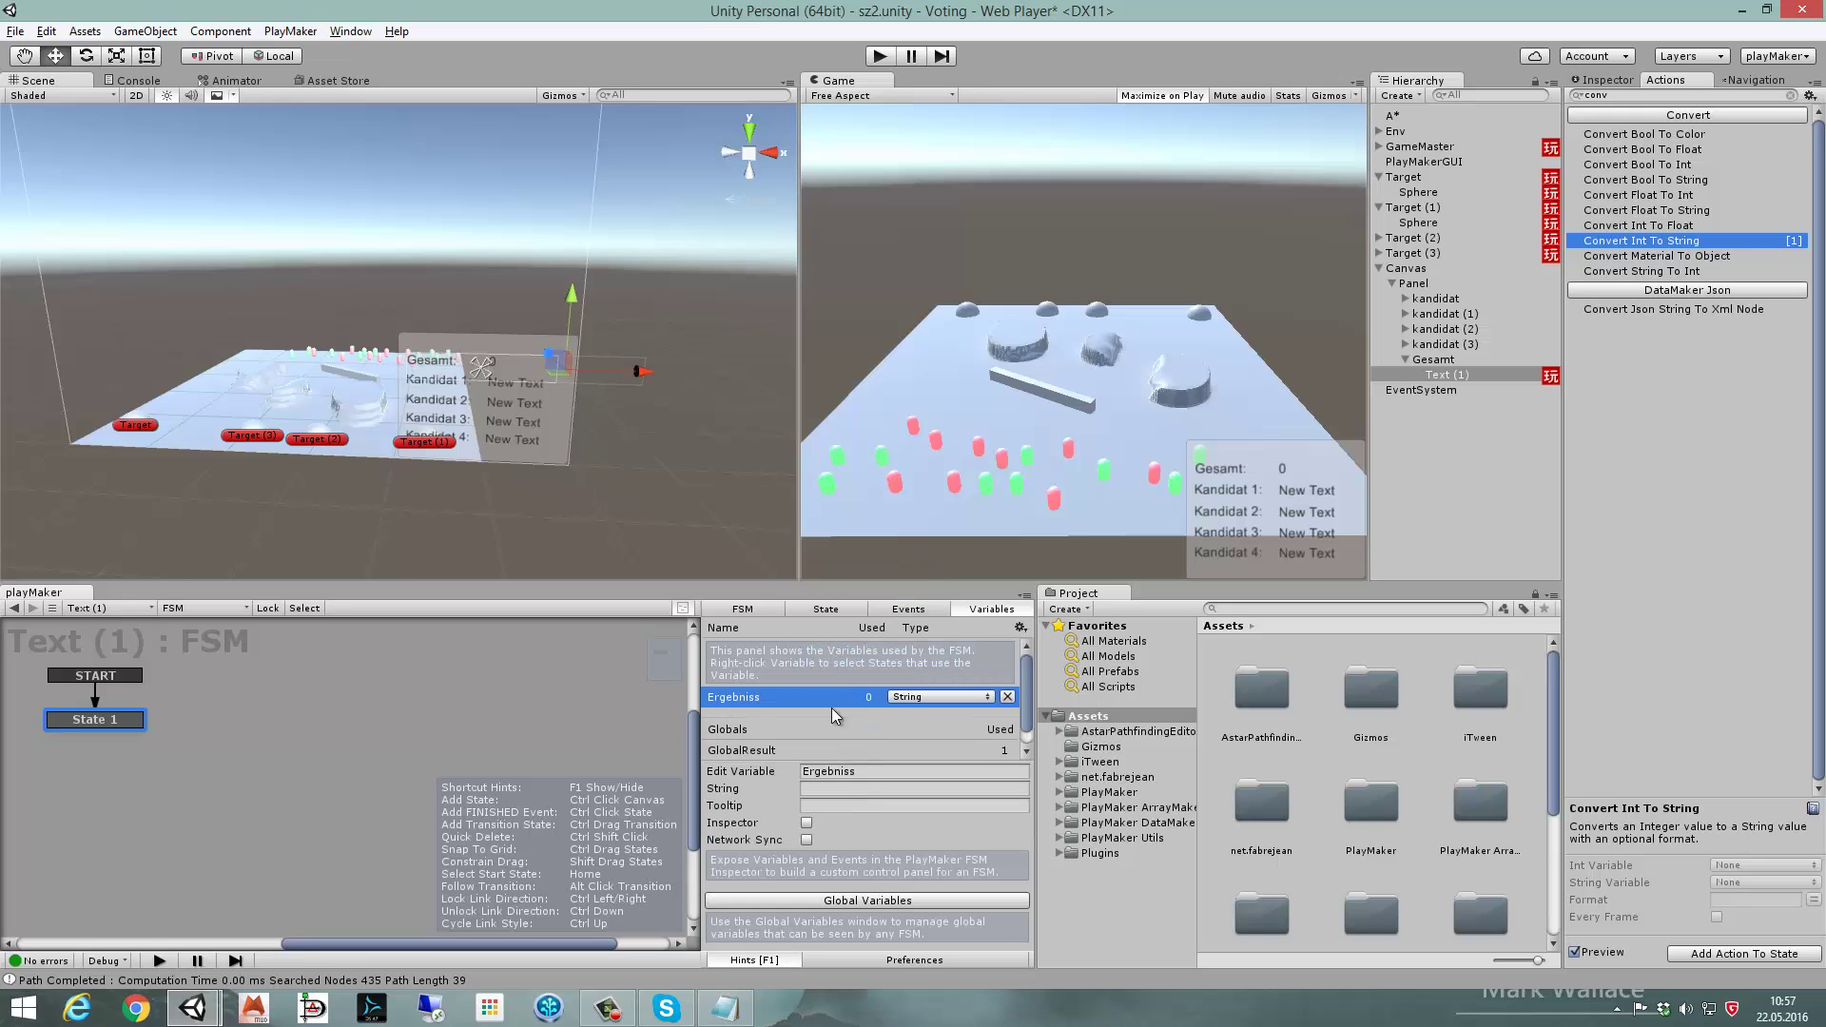
- Store the converted string in Ergebniss every frame and start a test run
{"action": "left_click", "coordinate": [825, 608]}
{"action": "left_click", "coordinate": [892, 843]}
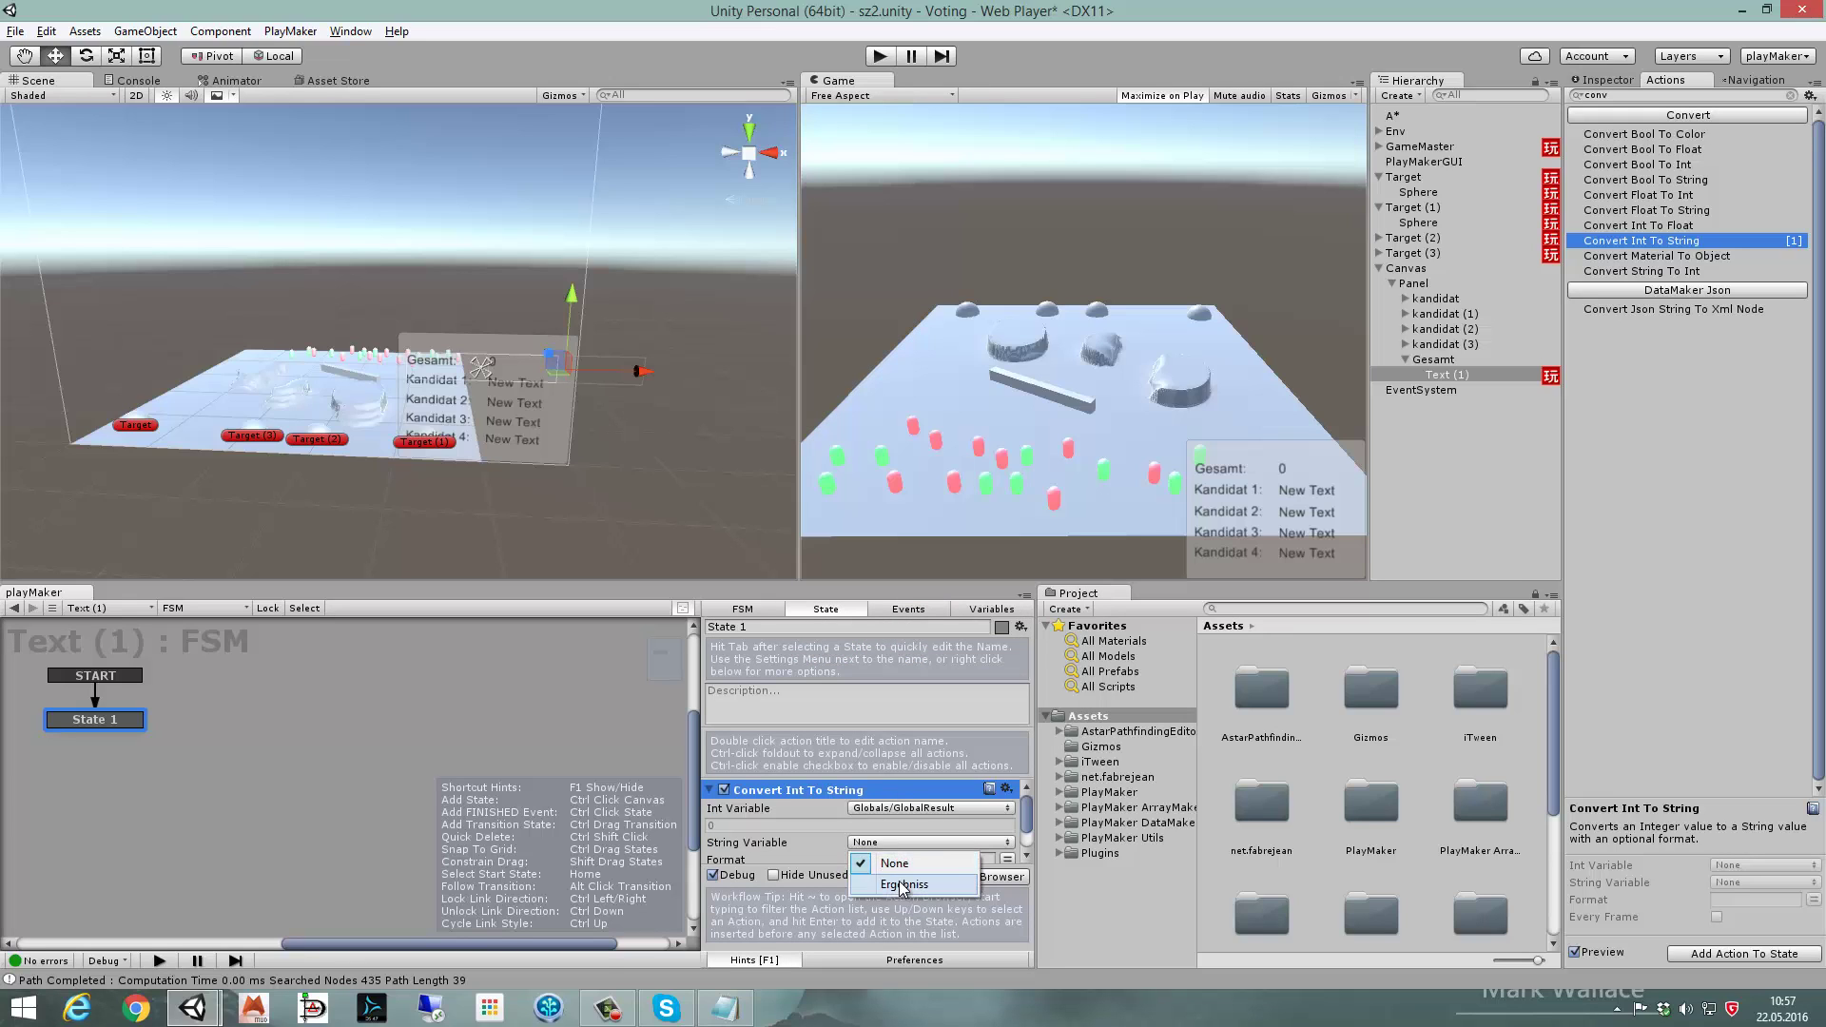
{"action": "left_click", "coordinate": [902, 884]}
{"action": "scroll", "coordinate": [868, 837], "scroll_direction": "down", "scroll_amount": 1}
{"action": "left_click", "coordinate": [853, 838]}
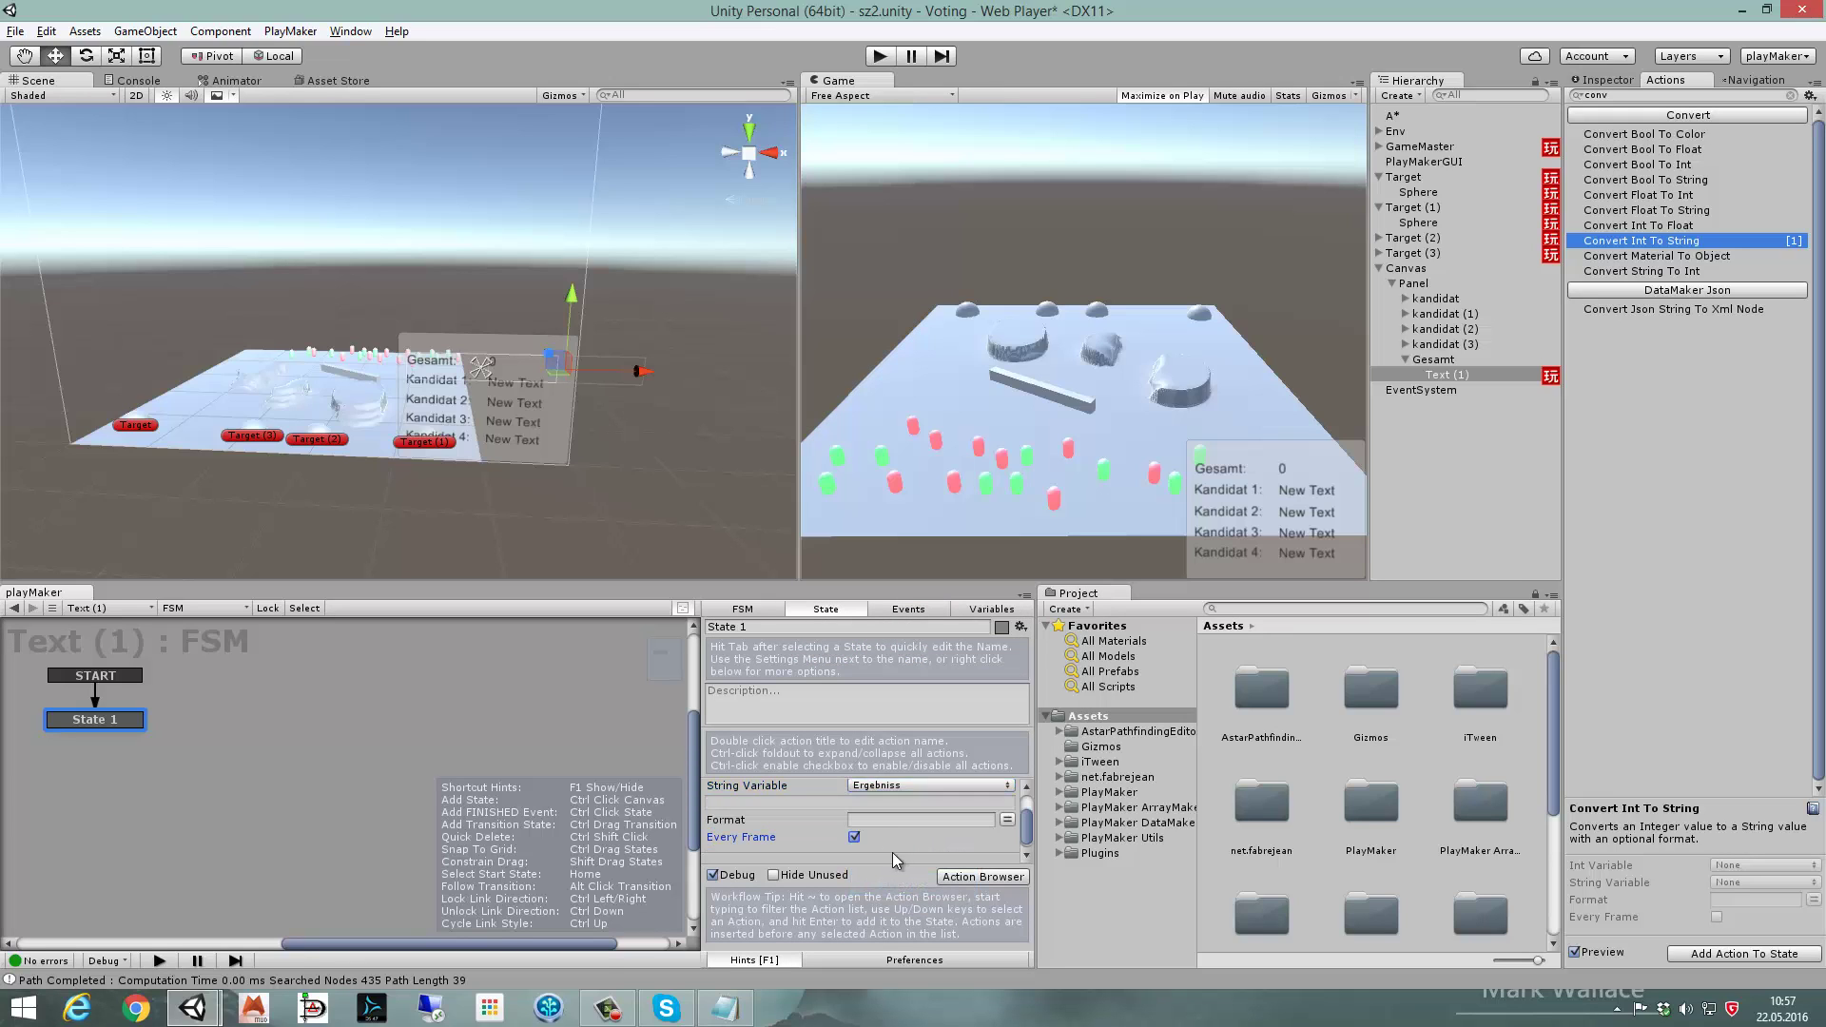
{"action": "scroll", "coordinate": [896, 852], "scroll_direction": "up", "scroll_amount": 1}
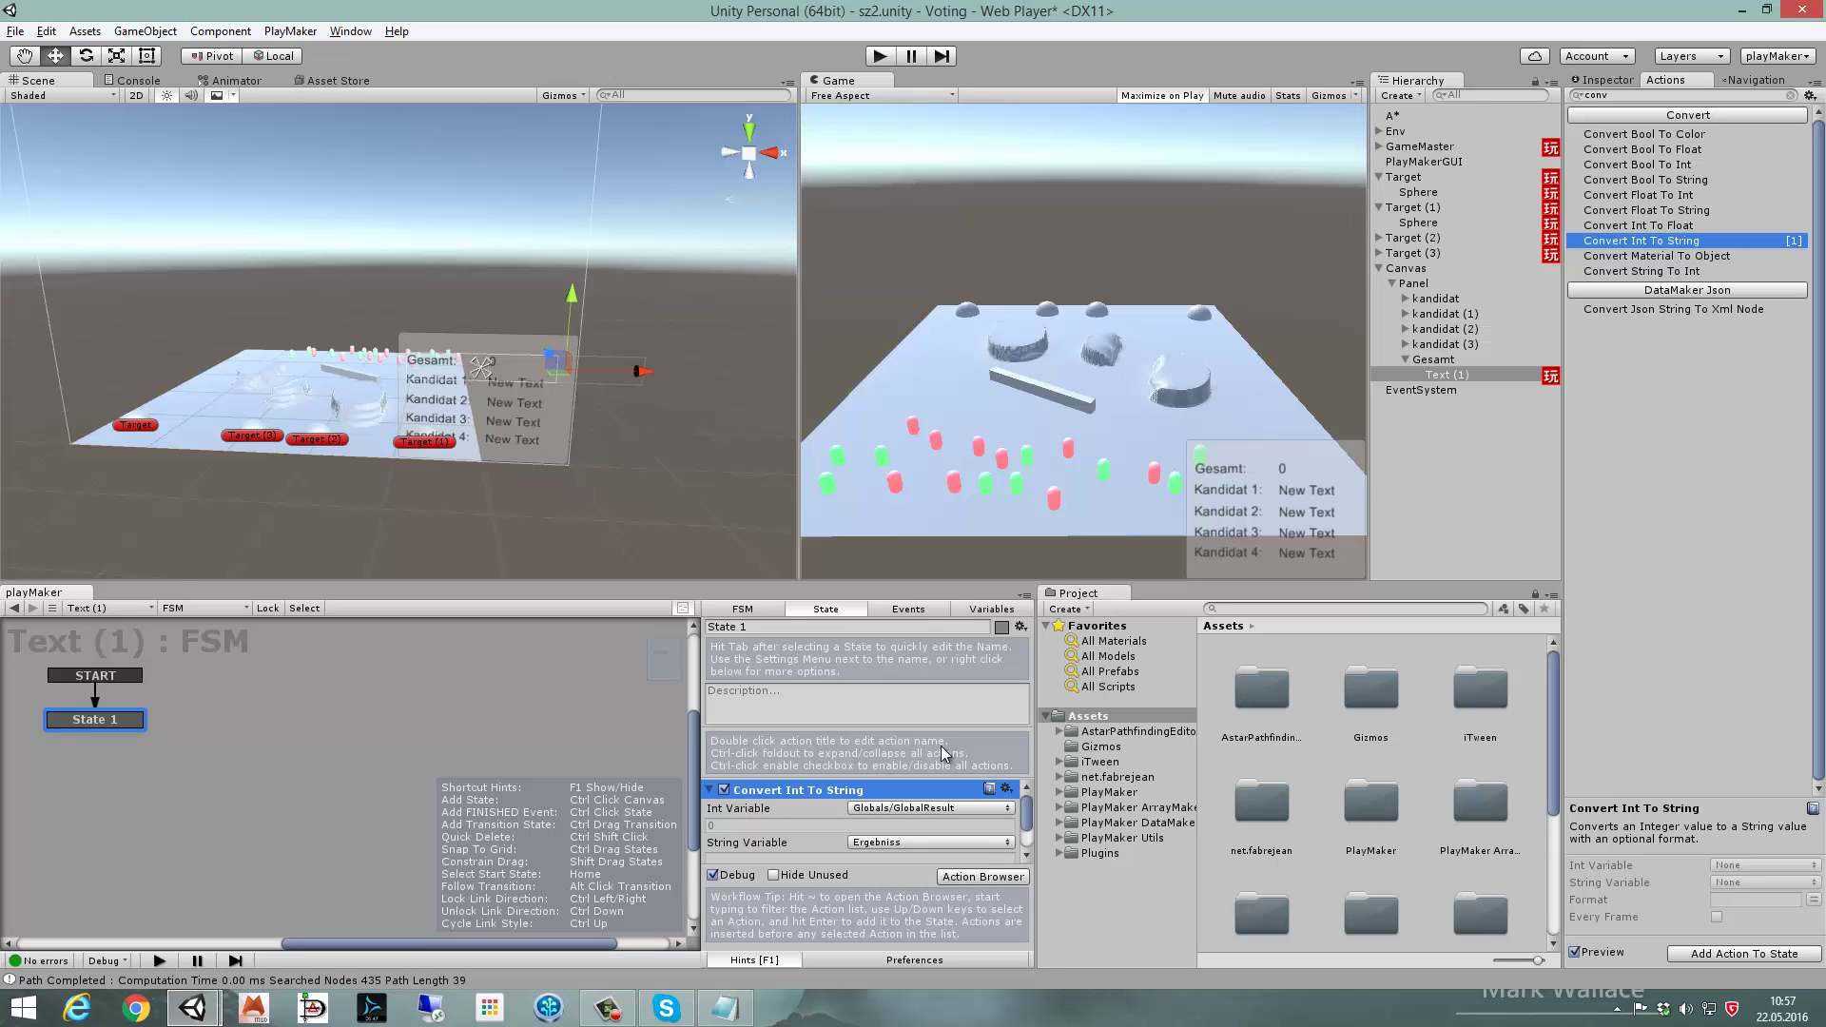
{"action": "left_click", "coordinate": [881, 56]}
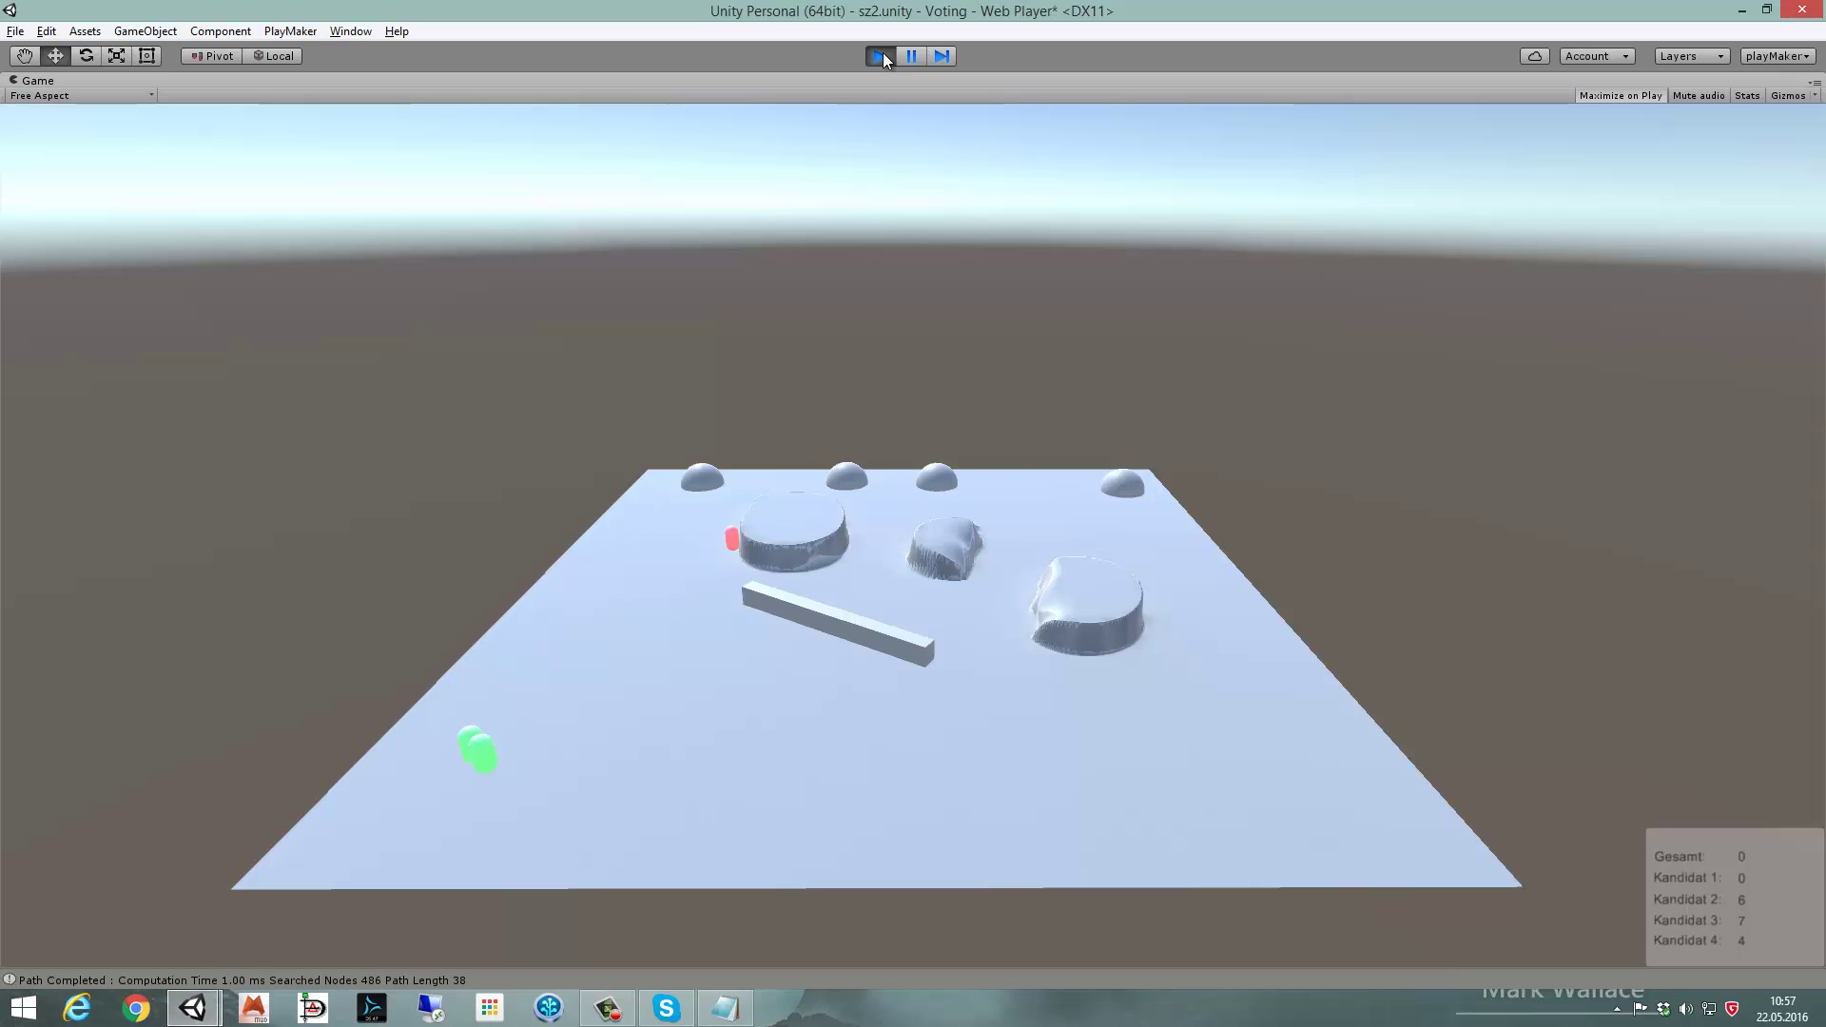
- Stop the test run after watching the vote counts update
{"action": "left_click", "coordinate": [883, 55]}
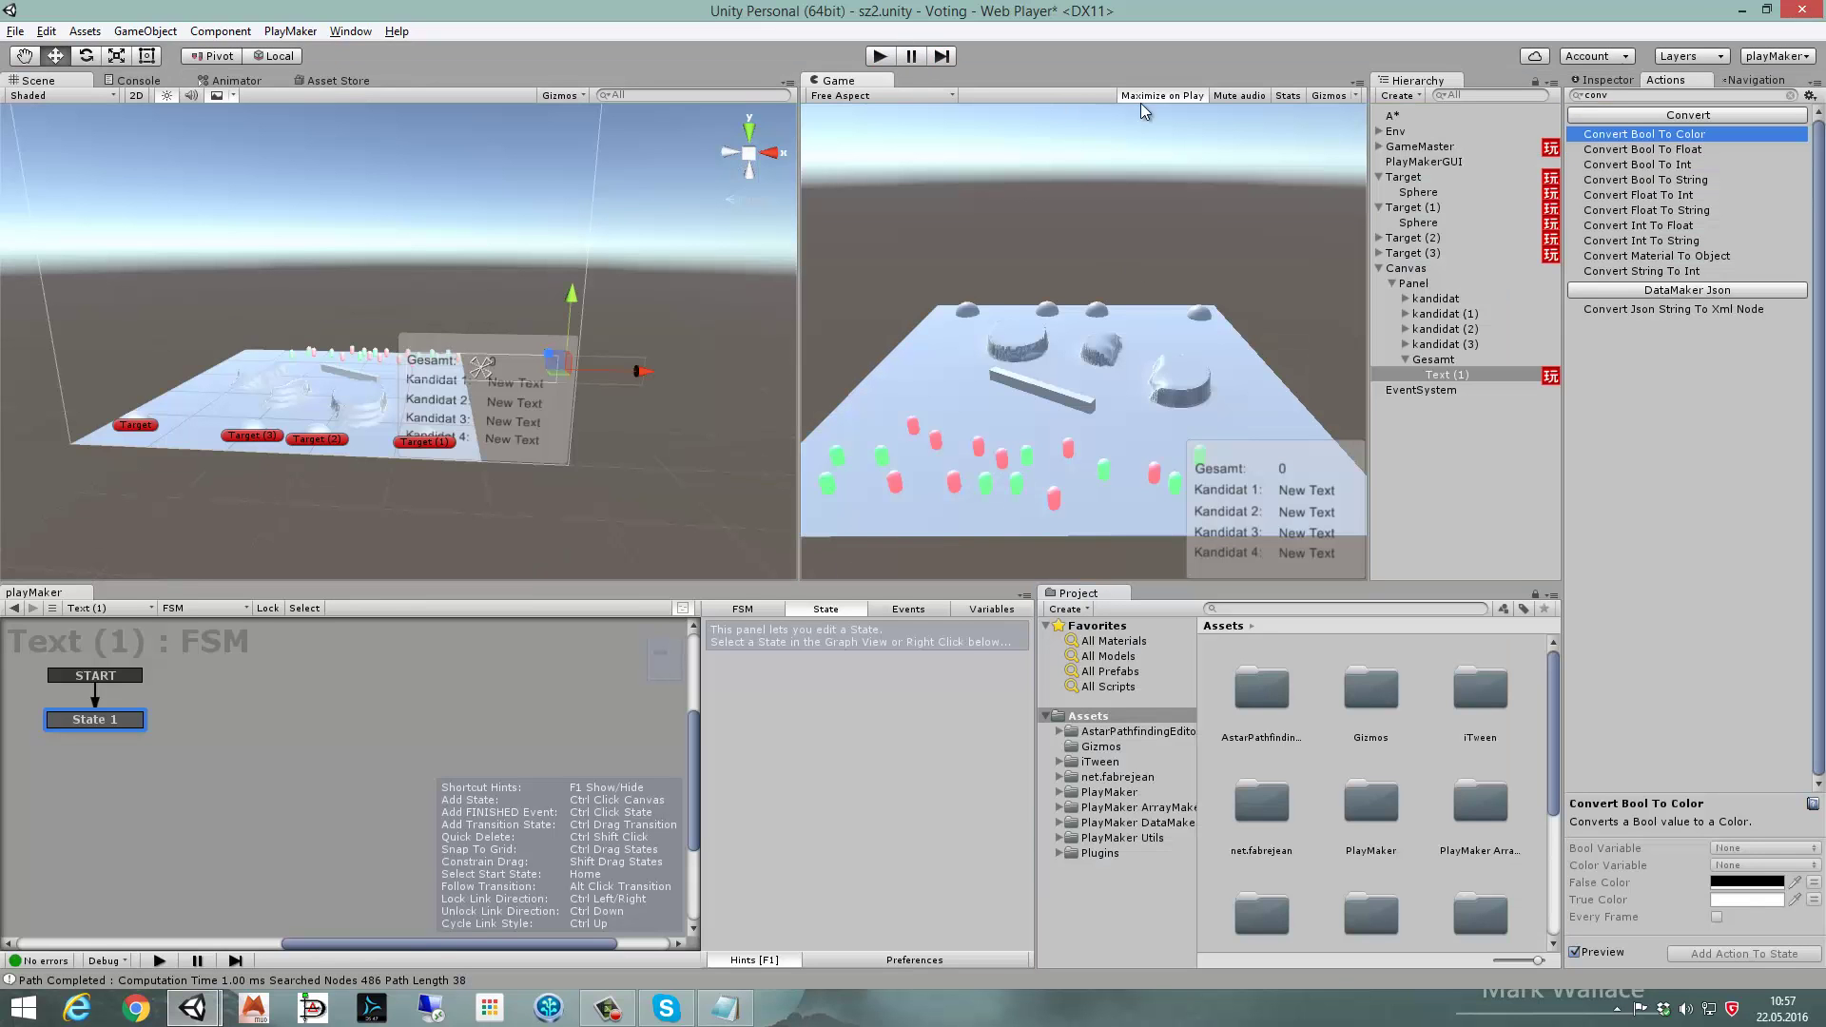
- Add a Wait action with Time 15 to GameMaster's State 1
{"action": "left_click", "coordinate": [1428, 147]}
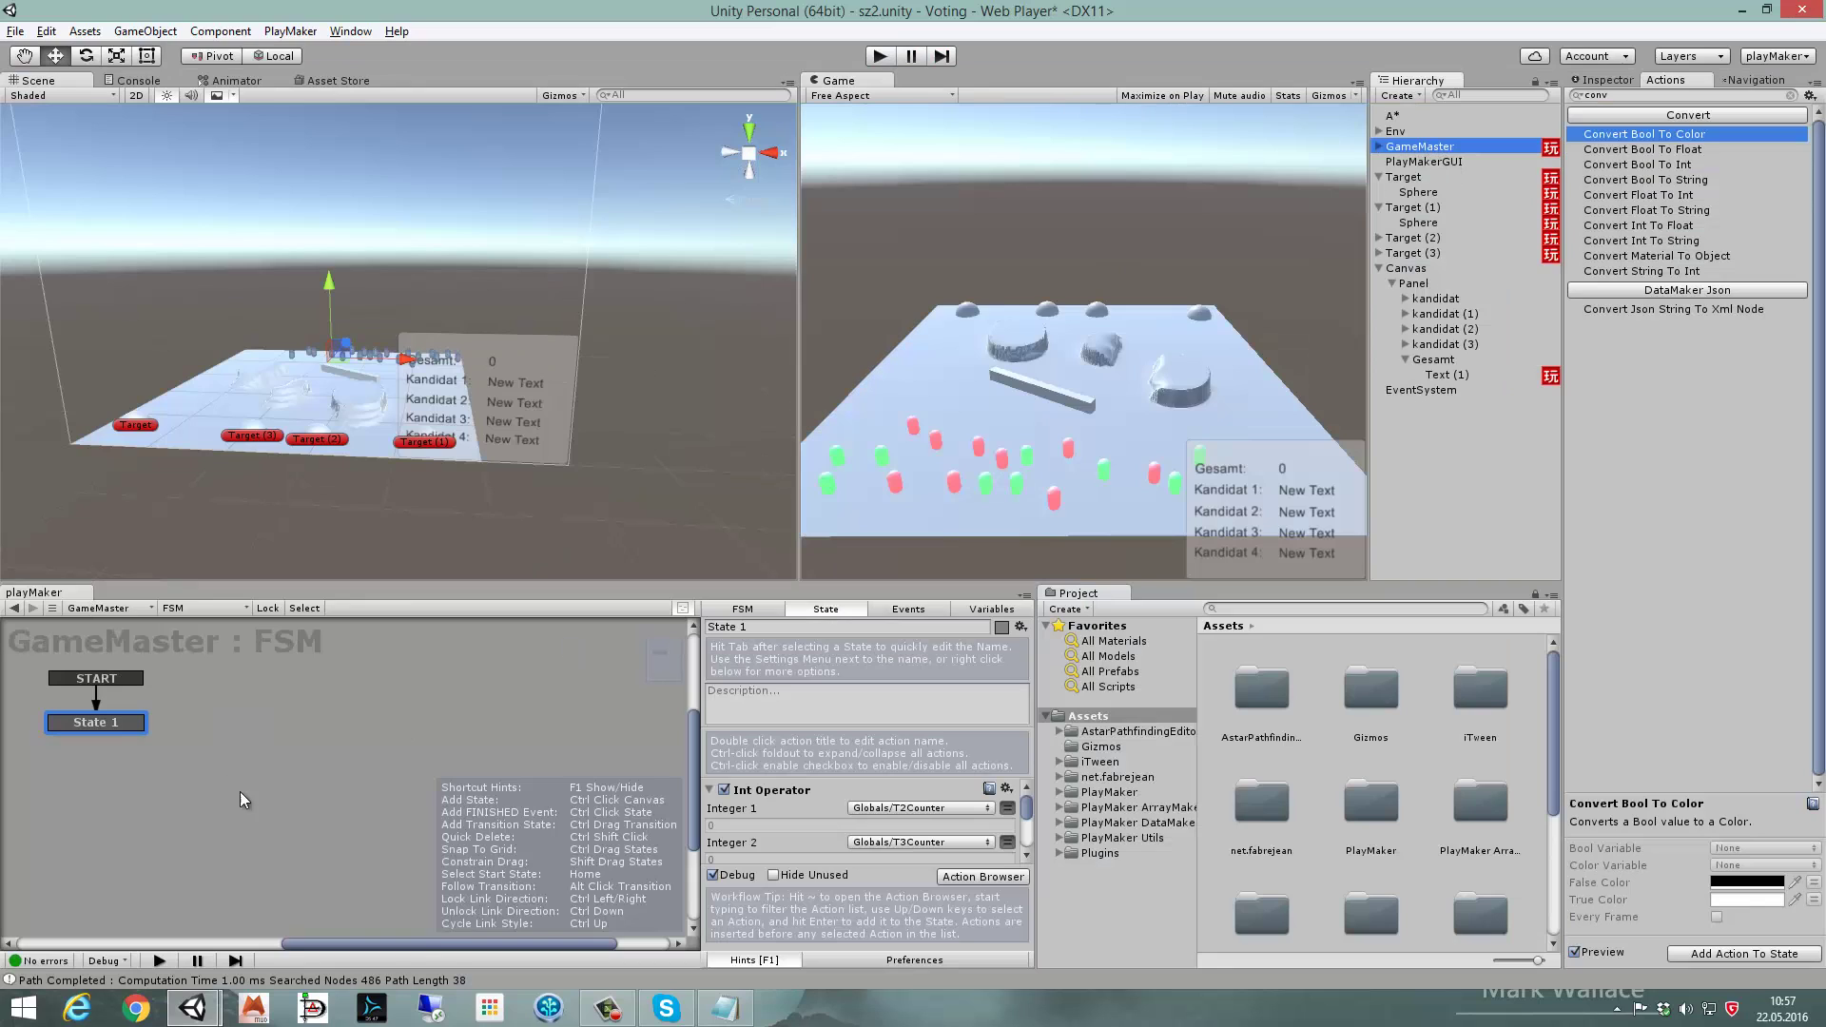
{"action": "left_click_drag", "start_coordinate": [1027, 816], "coordinate": [1031, 844]}
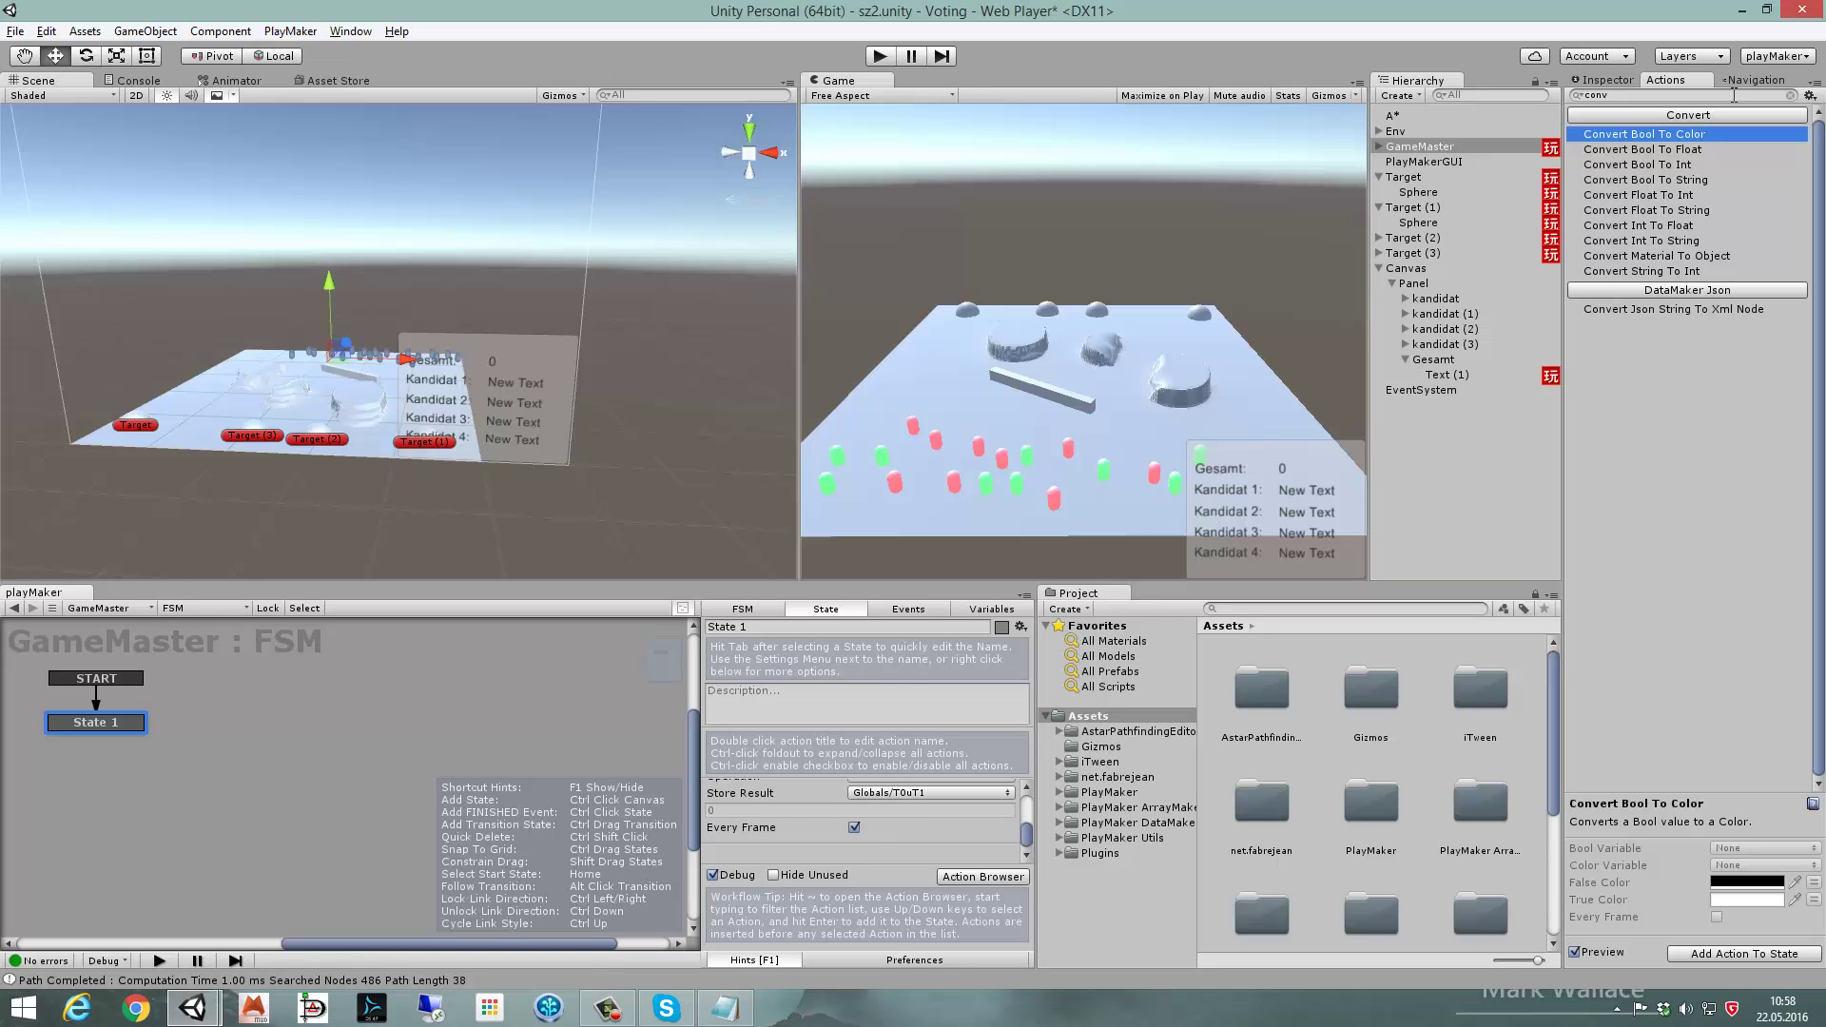
{"action": "left_click", "coordinate": [1617, 96]}
{"action": "type", "text": "wait"}
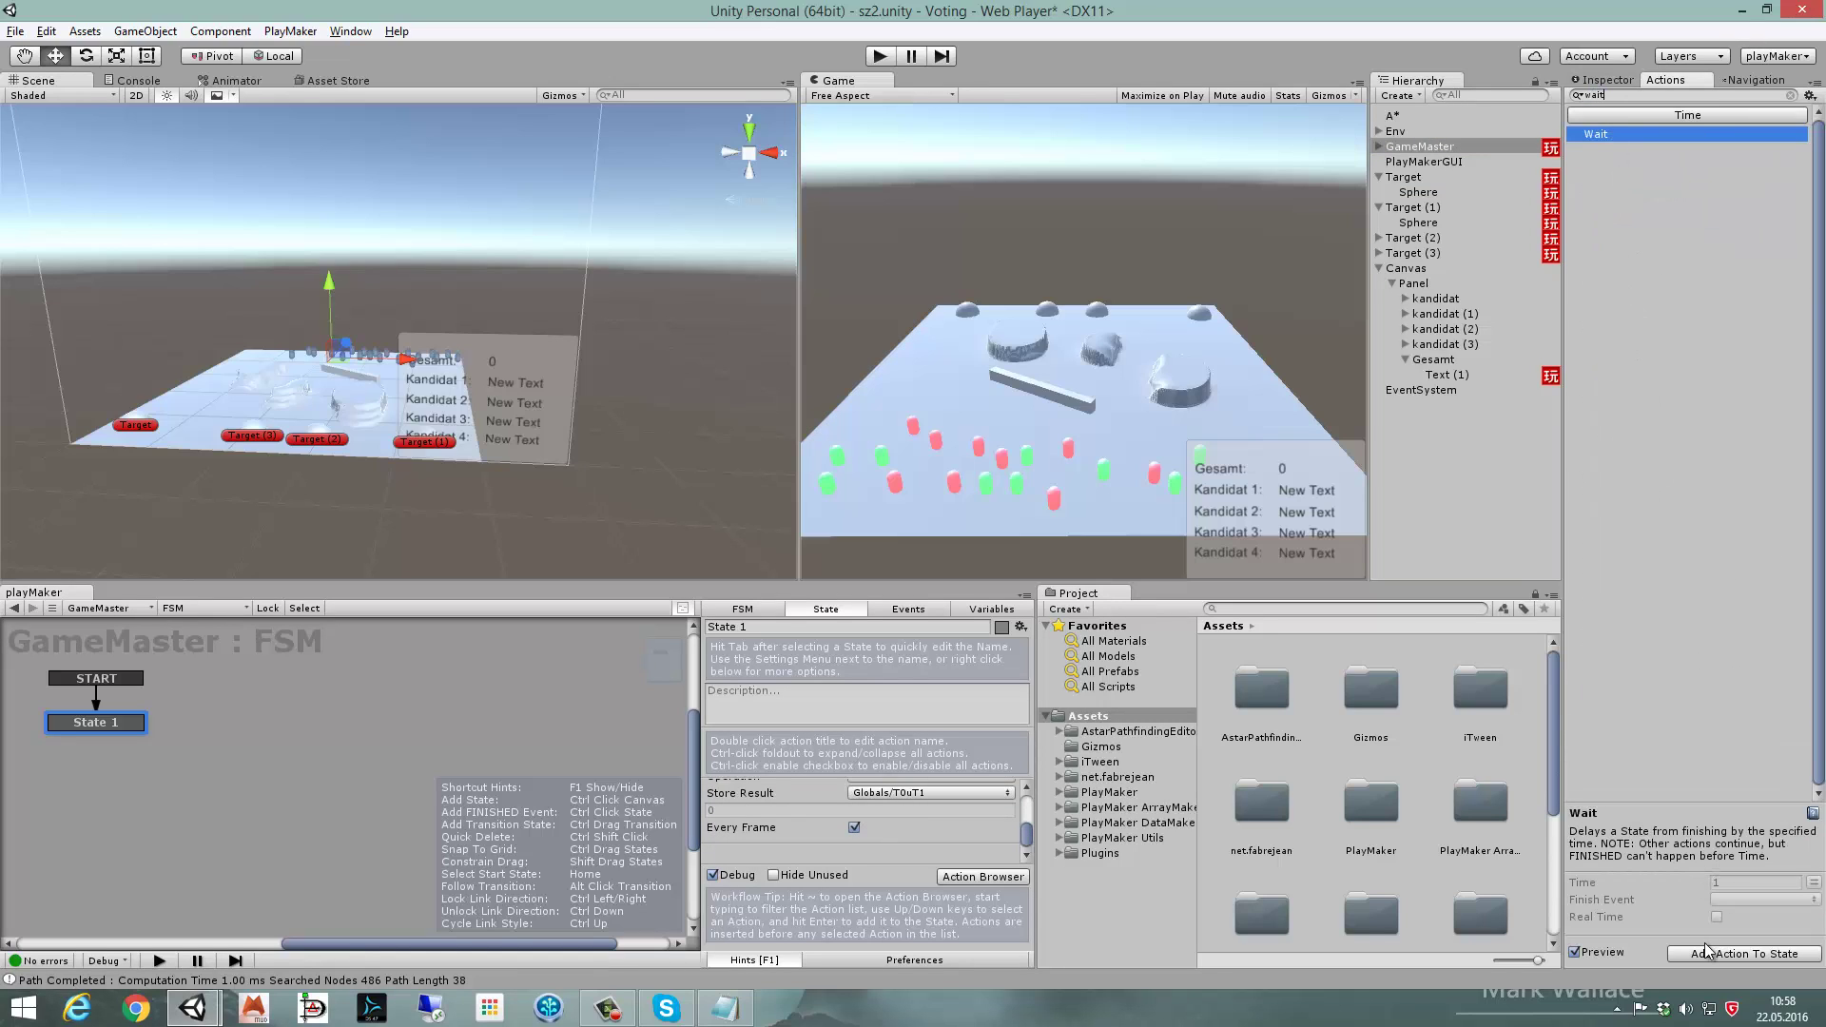
{"action": "left_click", "coordinate": [1712, 953]}
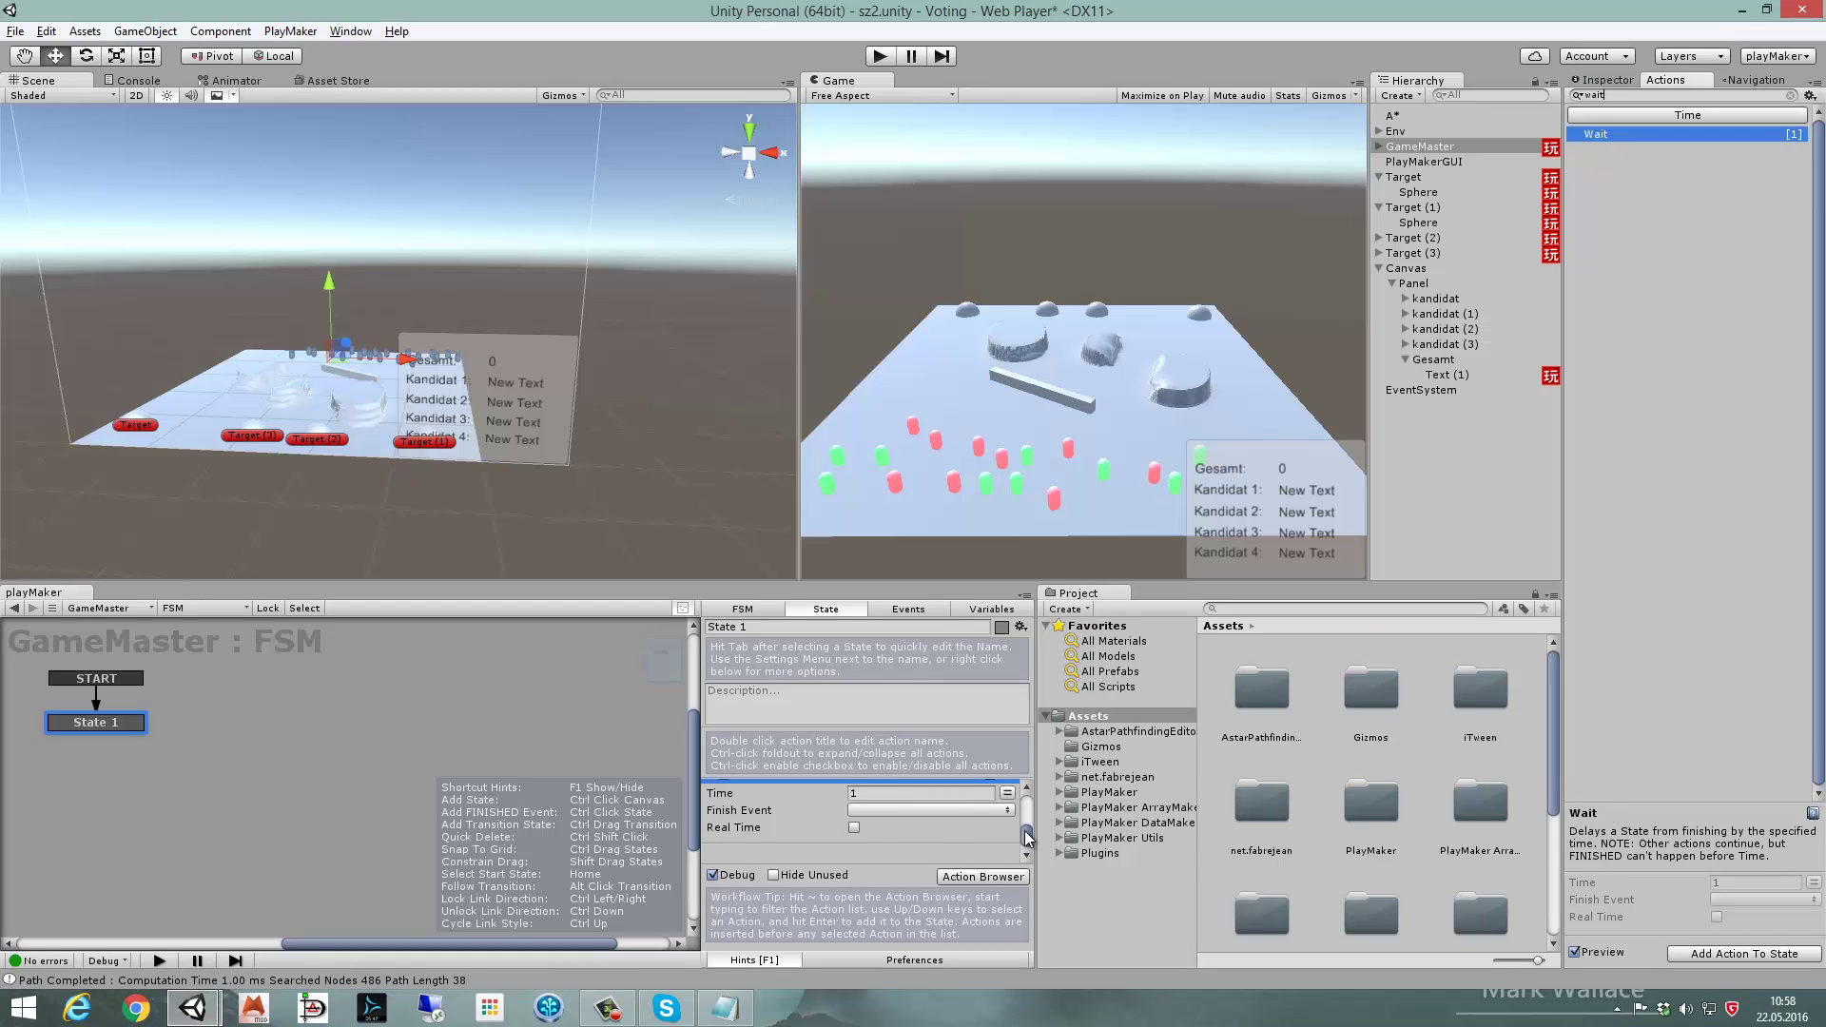
{"action": "left_click_drag", "start_coordinate": [1028, 837], "coordinate": [1007, 828]}
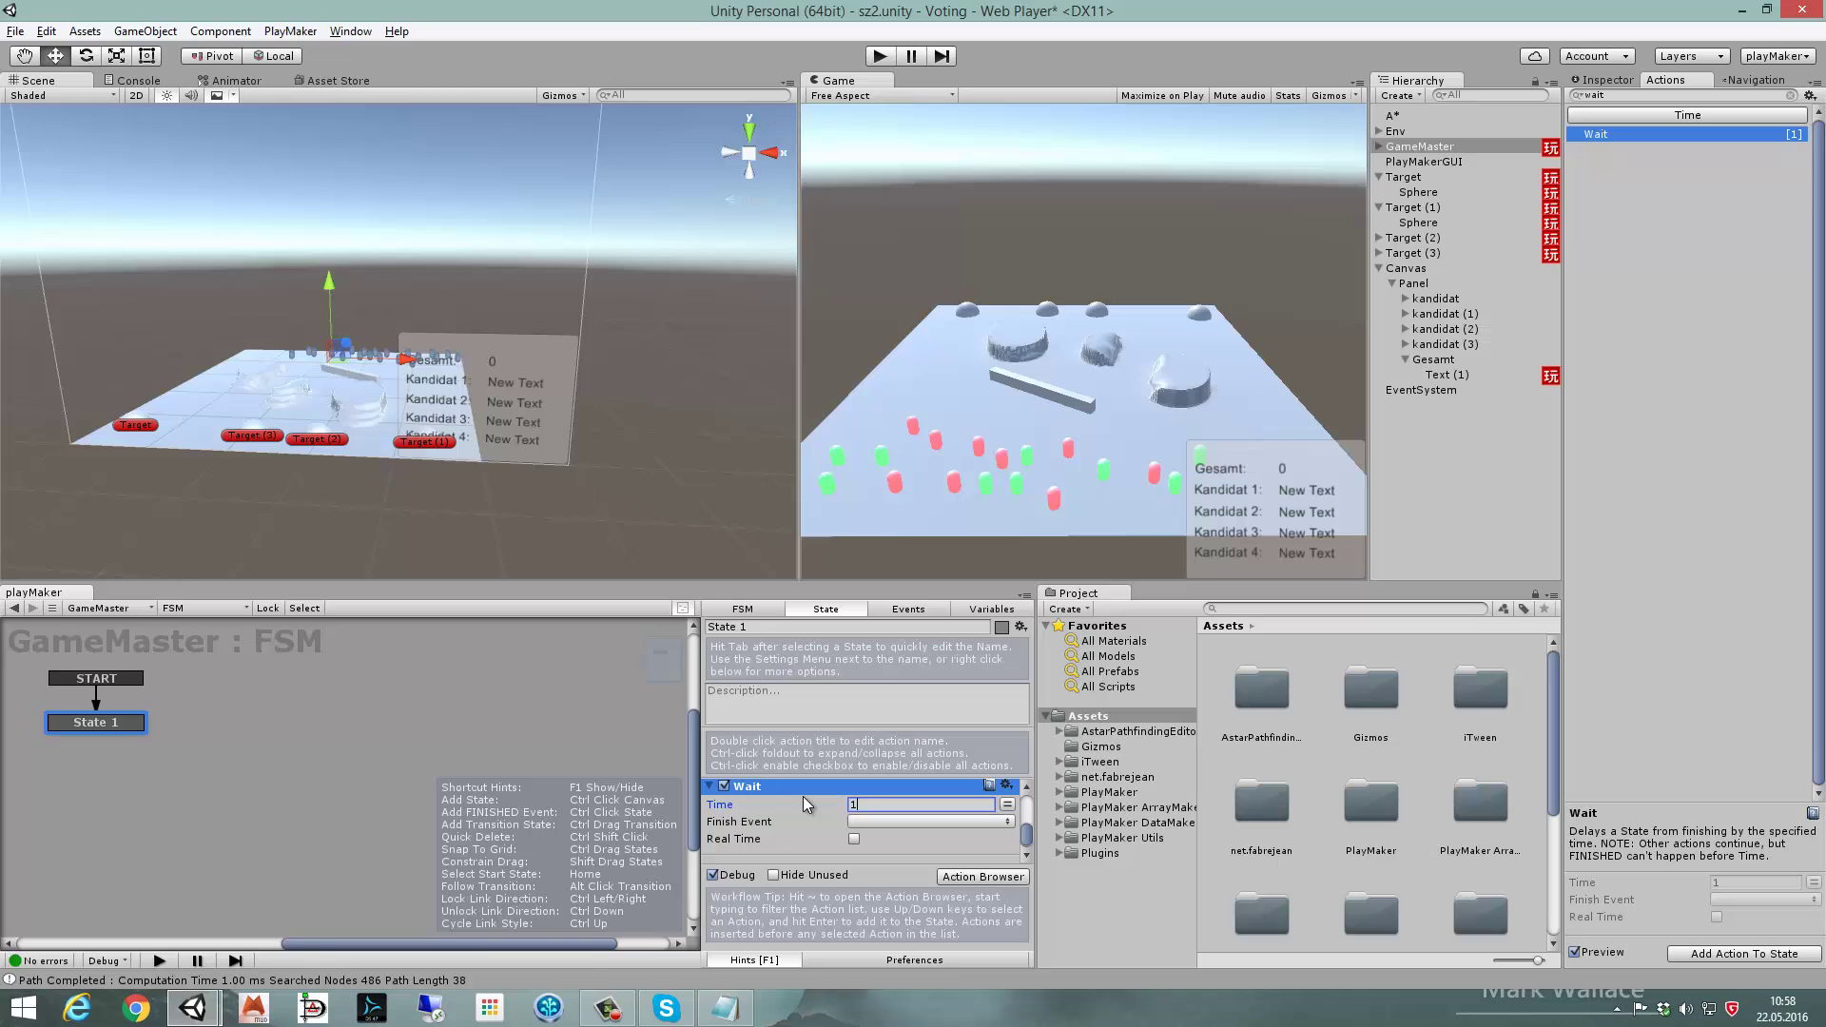
{"action": "type", "text": "5"}
{"action": "left_click", "coordinate": [865, 822]}
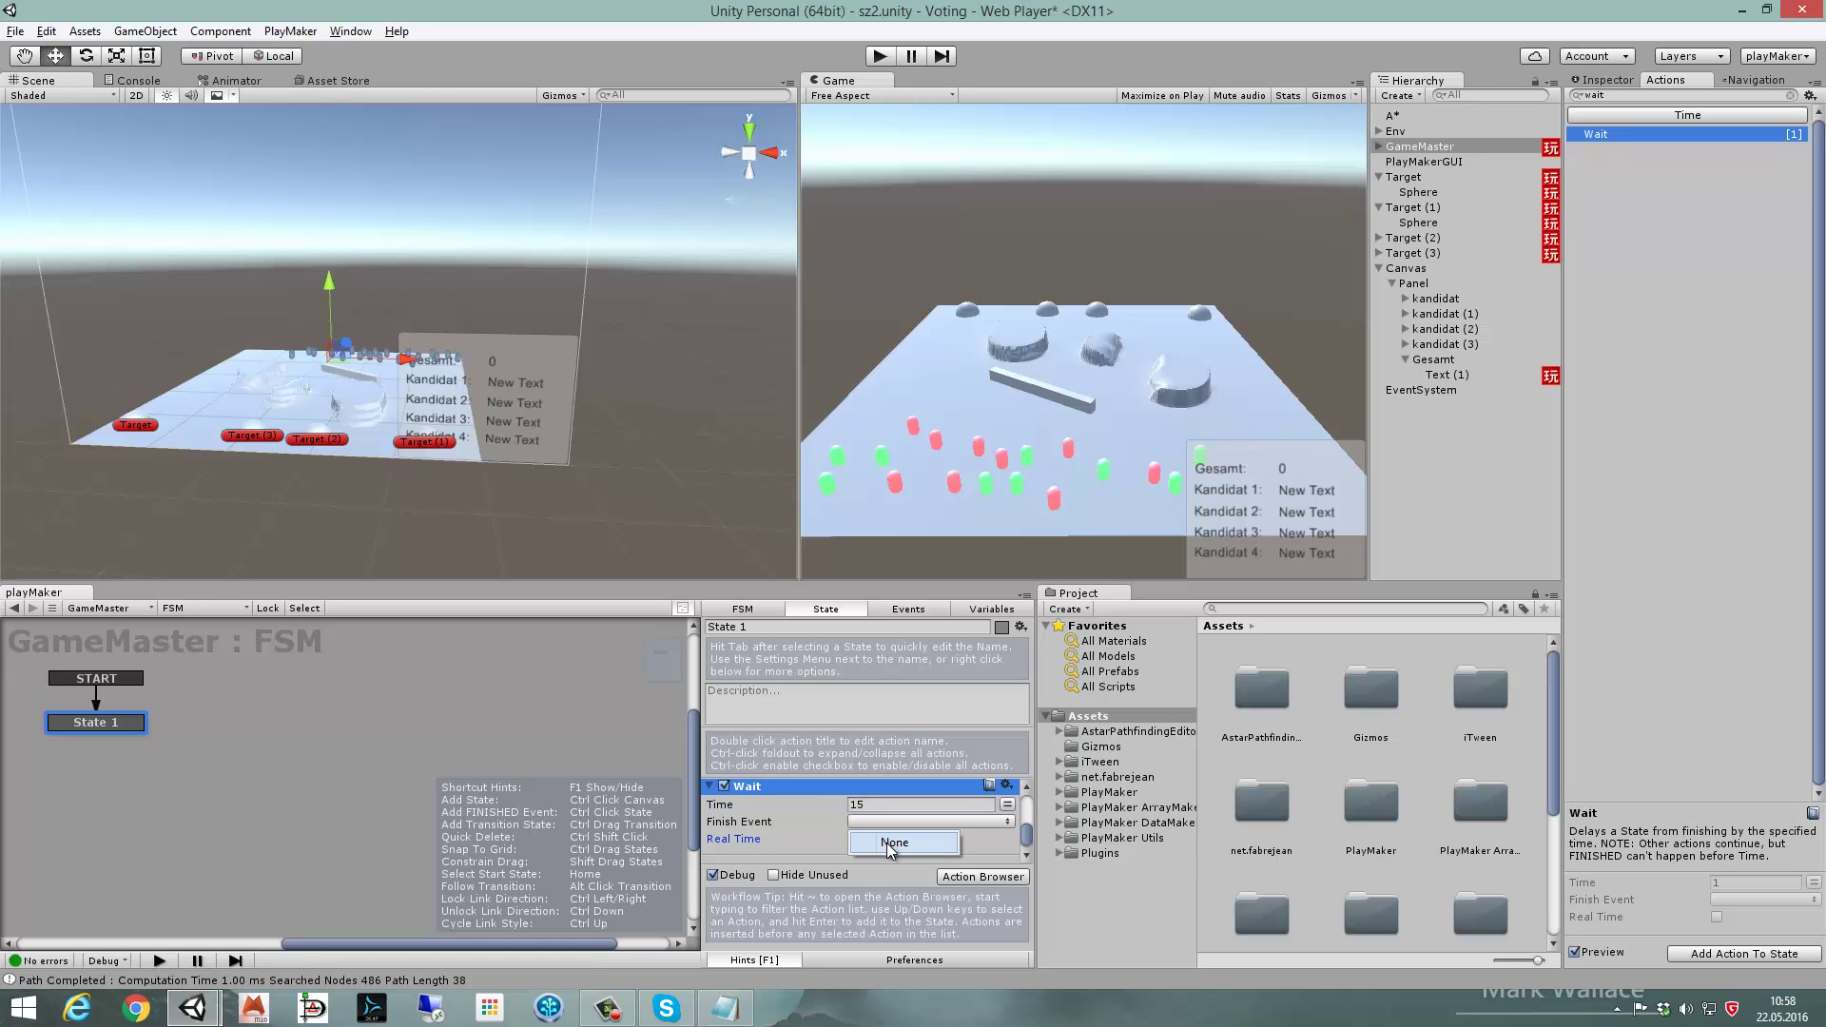
{"action": "left_click", "coordinate": [890, 843]}
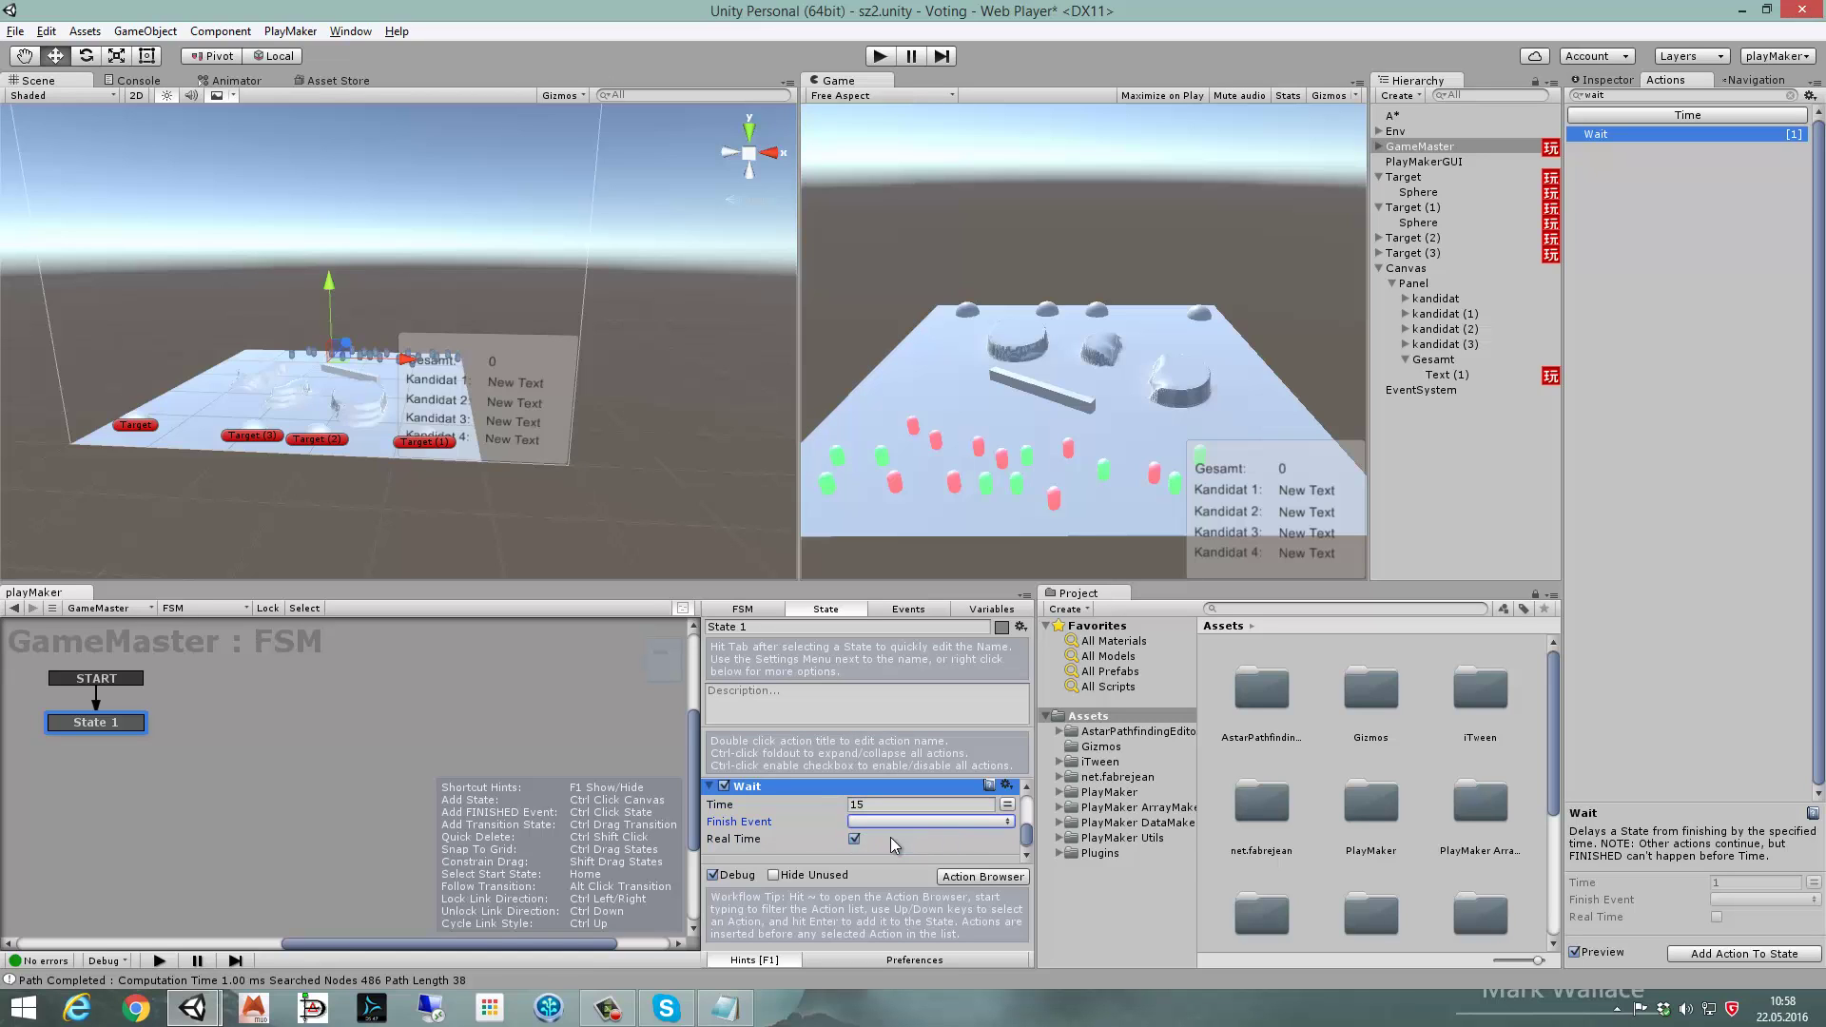
- Give State 1 a FINISHED transition and set the Wait's Finish Event to FINISHED
{"action": "right_click", "coordinate": [86, 722]}
{"action": "mouse_move", "coordinate": [190, 735]}
{"action": "left_click", "coordinate": [328, 736]}
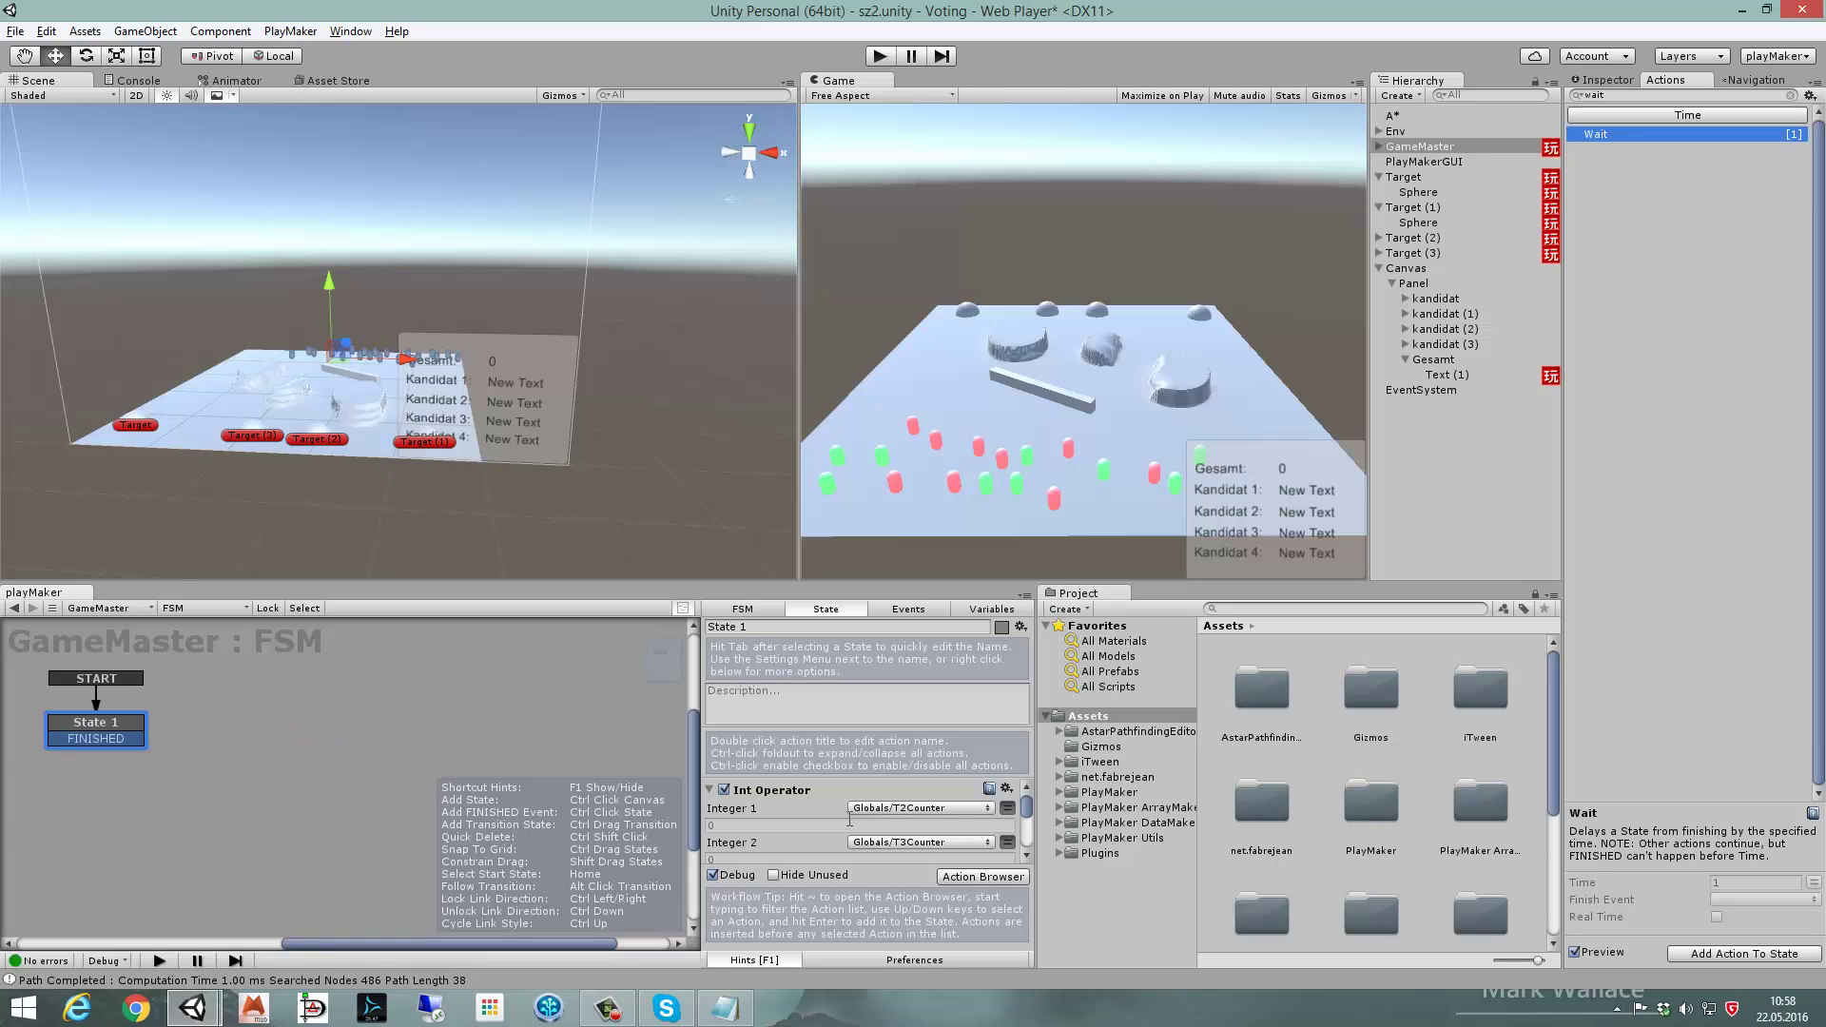
{"action": "left_click_drag", "start_coordinate": [1037, 830], "coordinate": [1029, 825]}
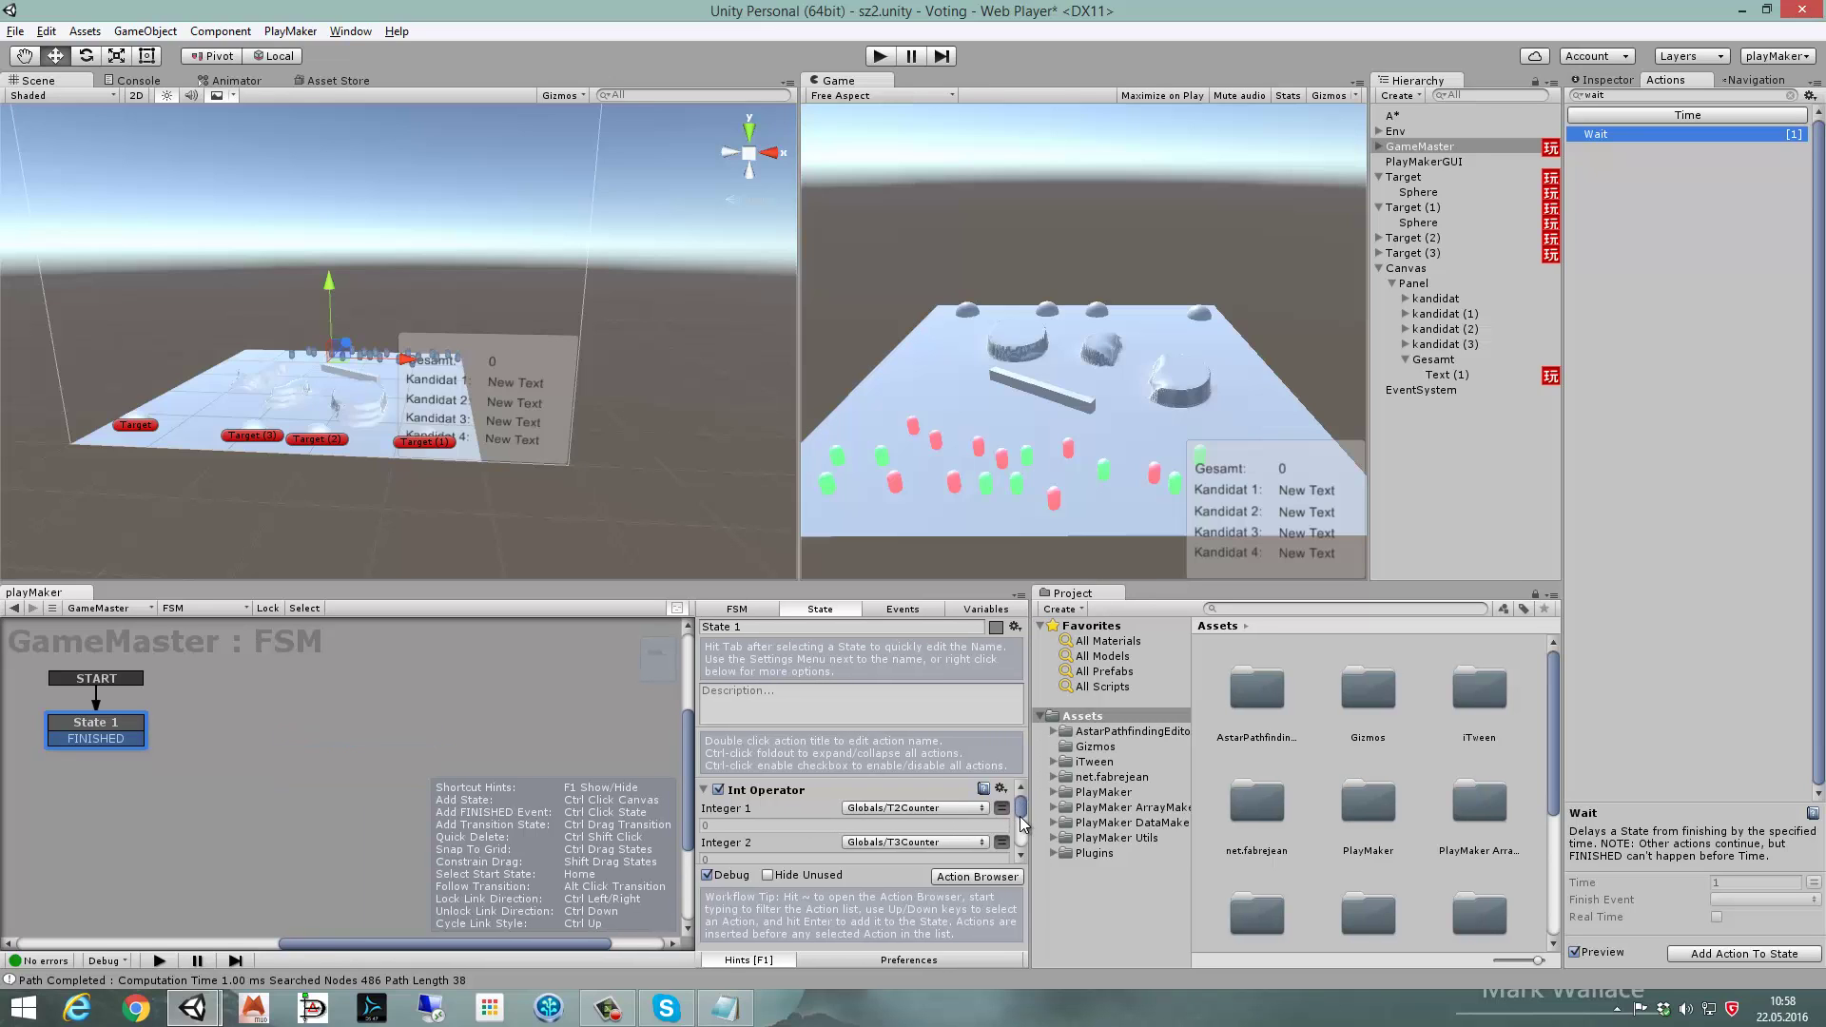
{"action": "scroll", "coordinate": [1023, 823], "scroll_direction": "down", "scroll_amount": 3}
{"action": "left_click", "coordinate": [913, 831]}
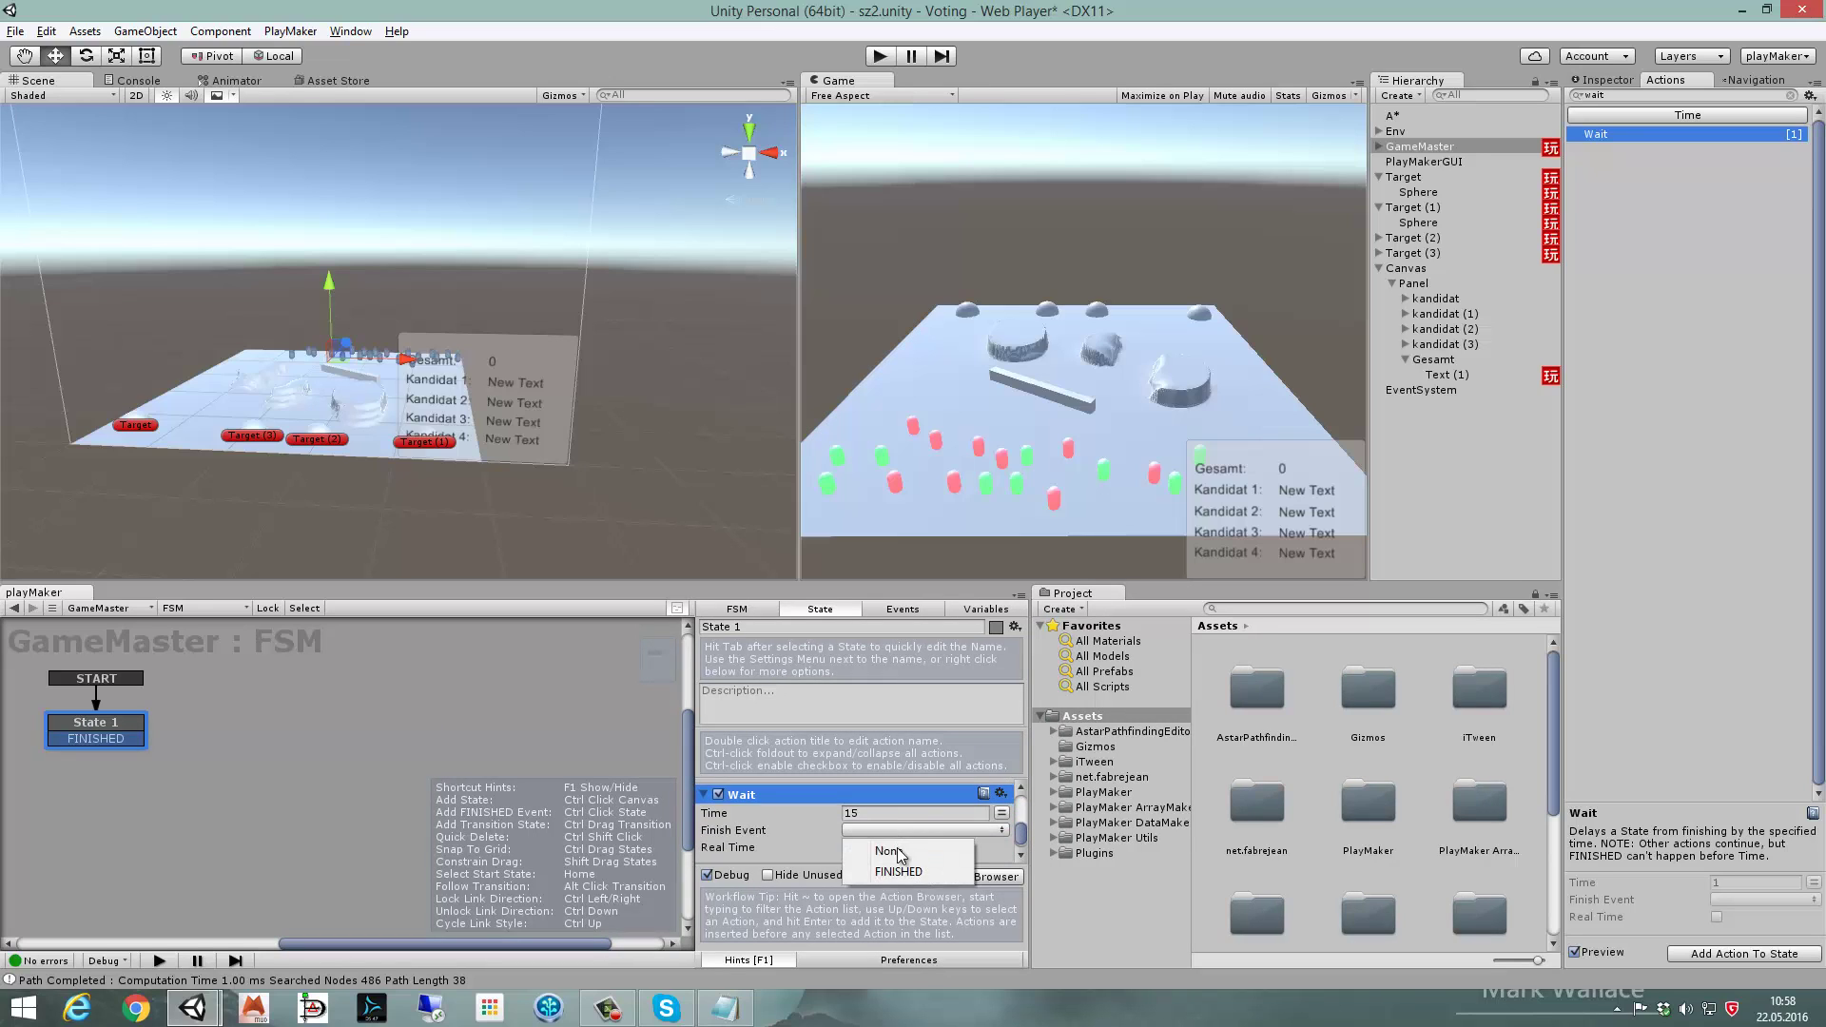
{"action": "left_click", "coordinate": [891, 851]}
{"action": "right_click", "coordinate": [208, 694]}
- Add State 2, link State 1's FINISHED to it, and give it an Int Operator action
{"action": "left_click", "coordinate": [262, 720]}
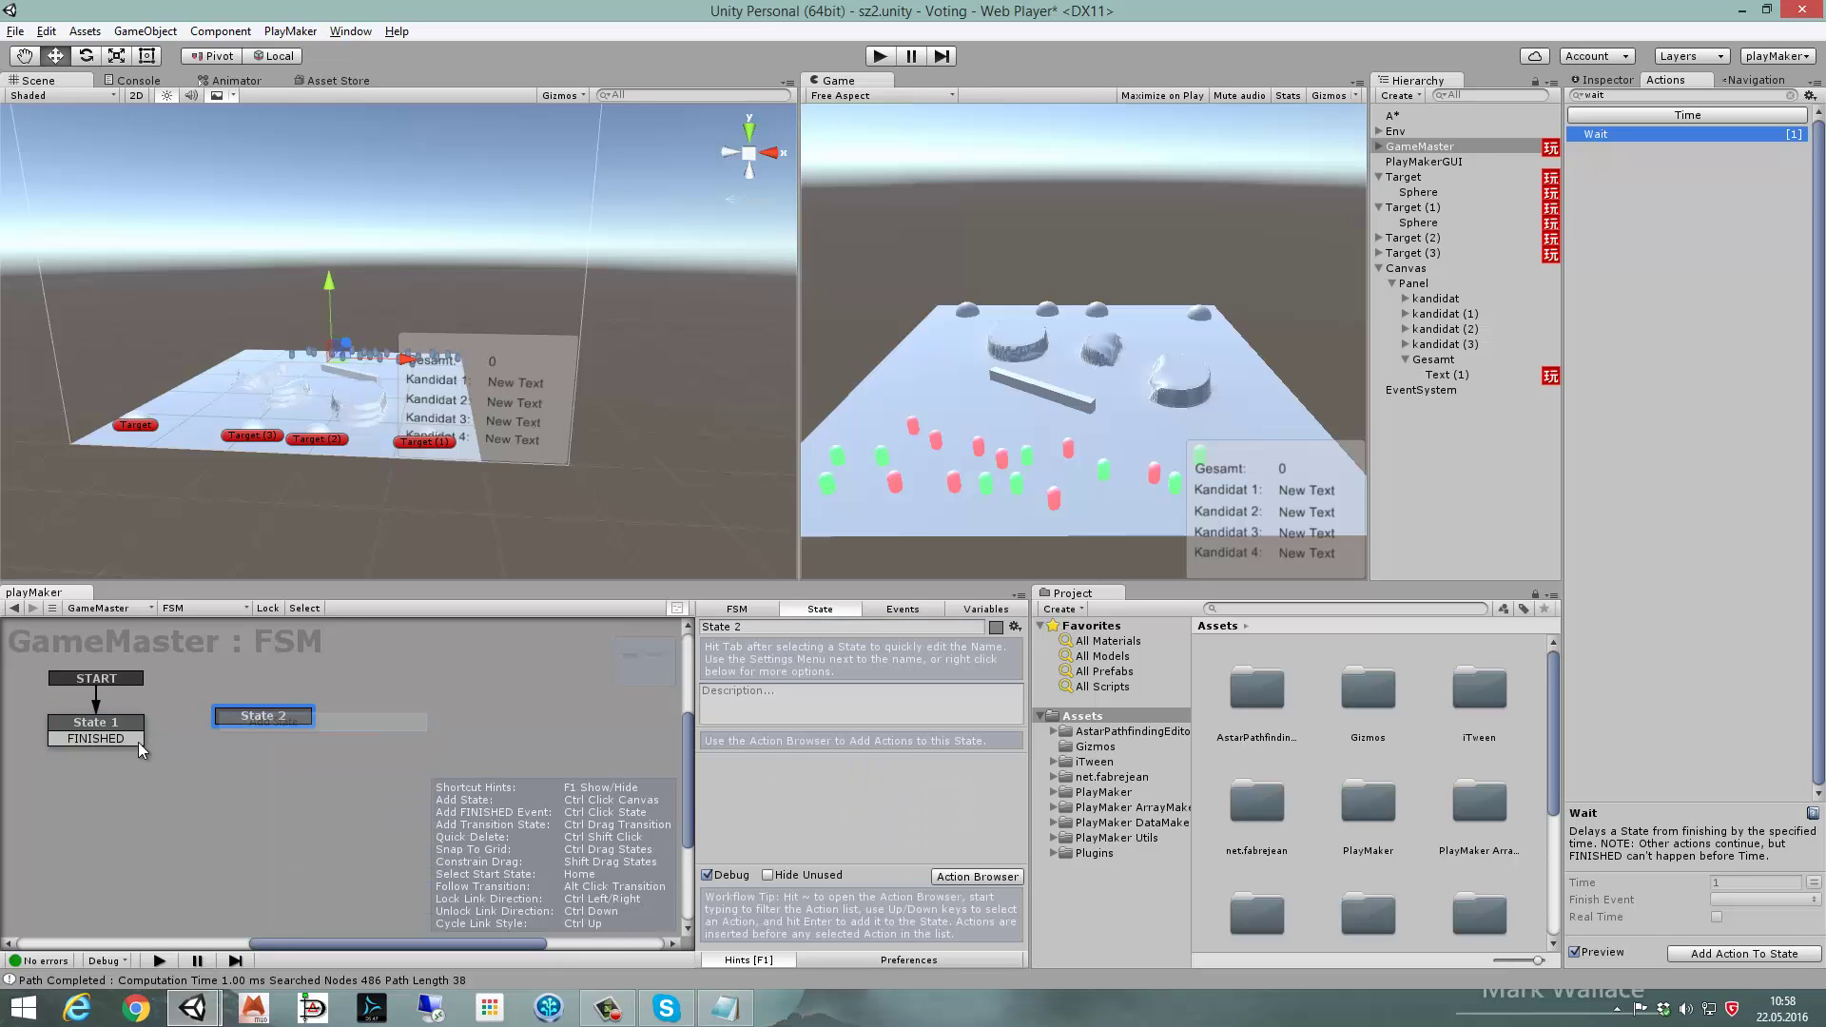
{"action": "left_click_drag", "start_coordinate": [139, 742], "coordinate": [249, 734]}
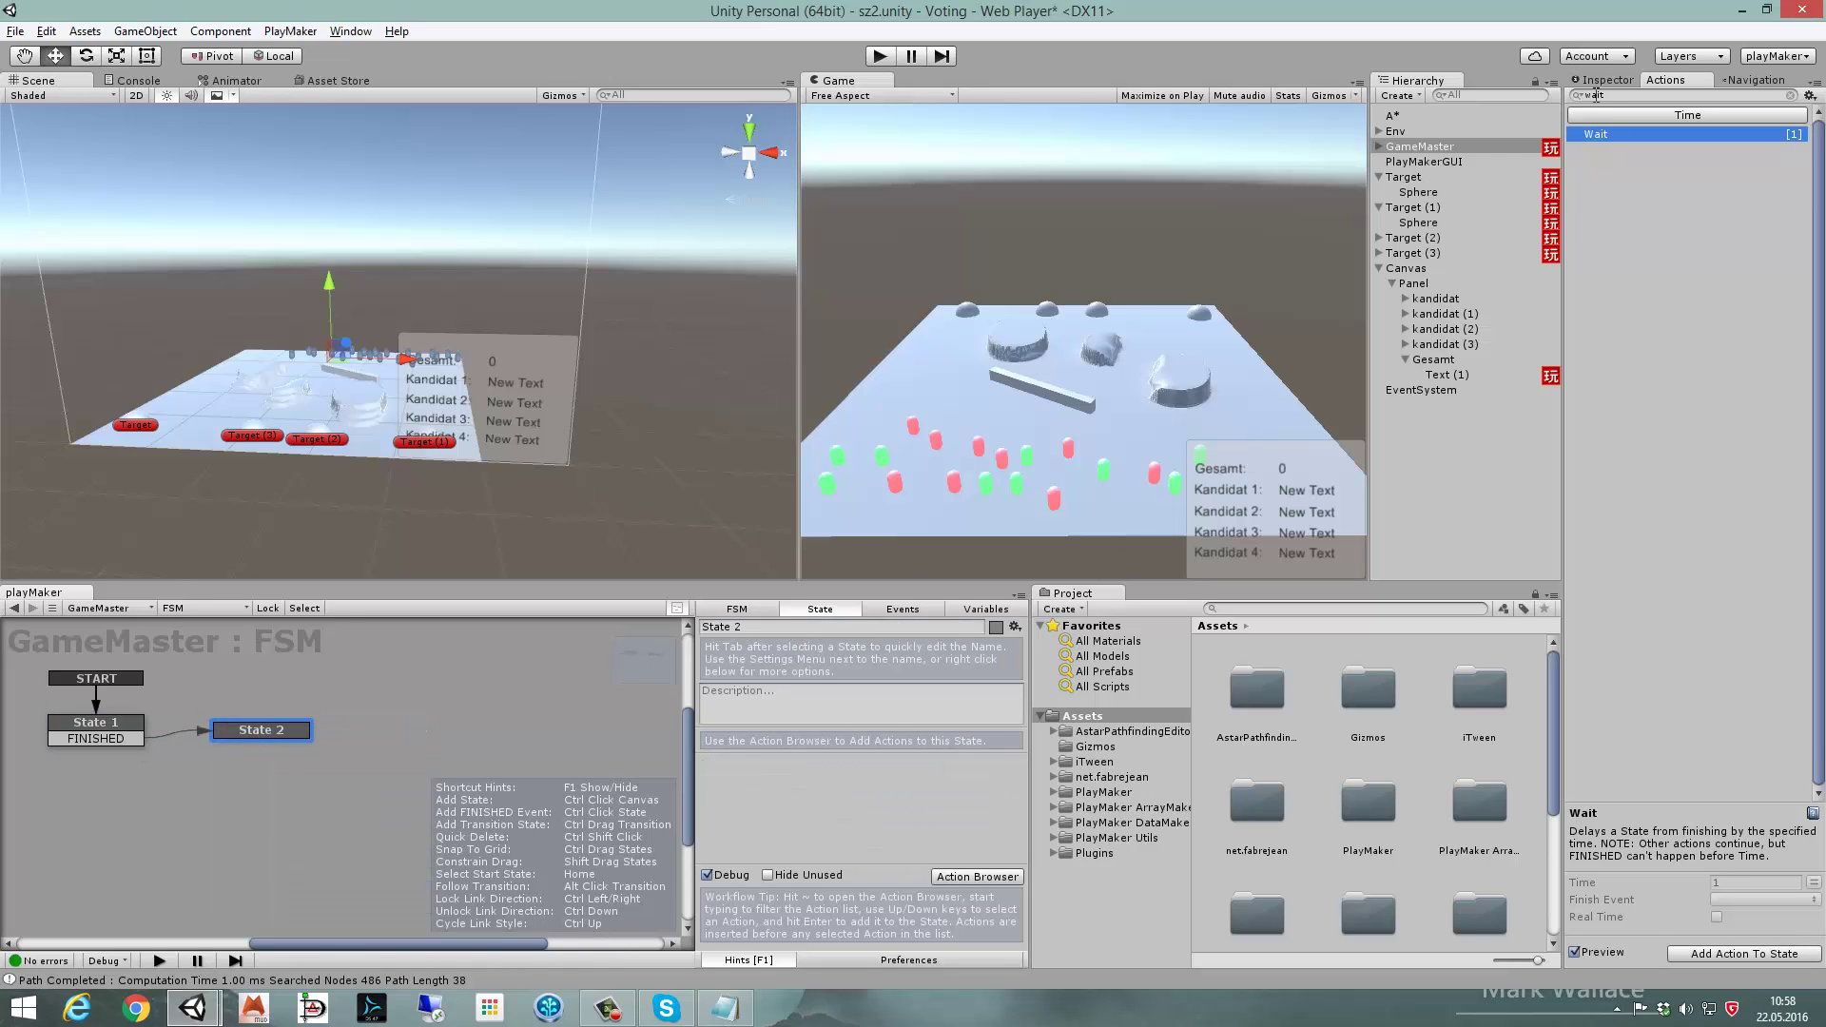
{"action": "left_click", "coordinate": [1628, 96]}
{"action": "type", "text": "oint"}
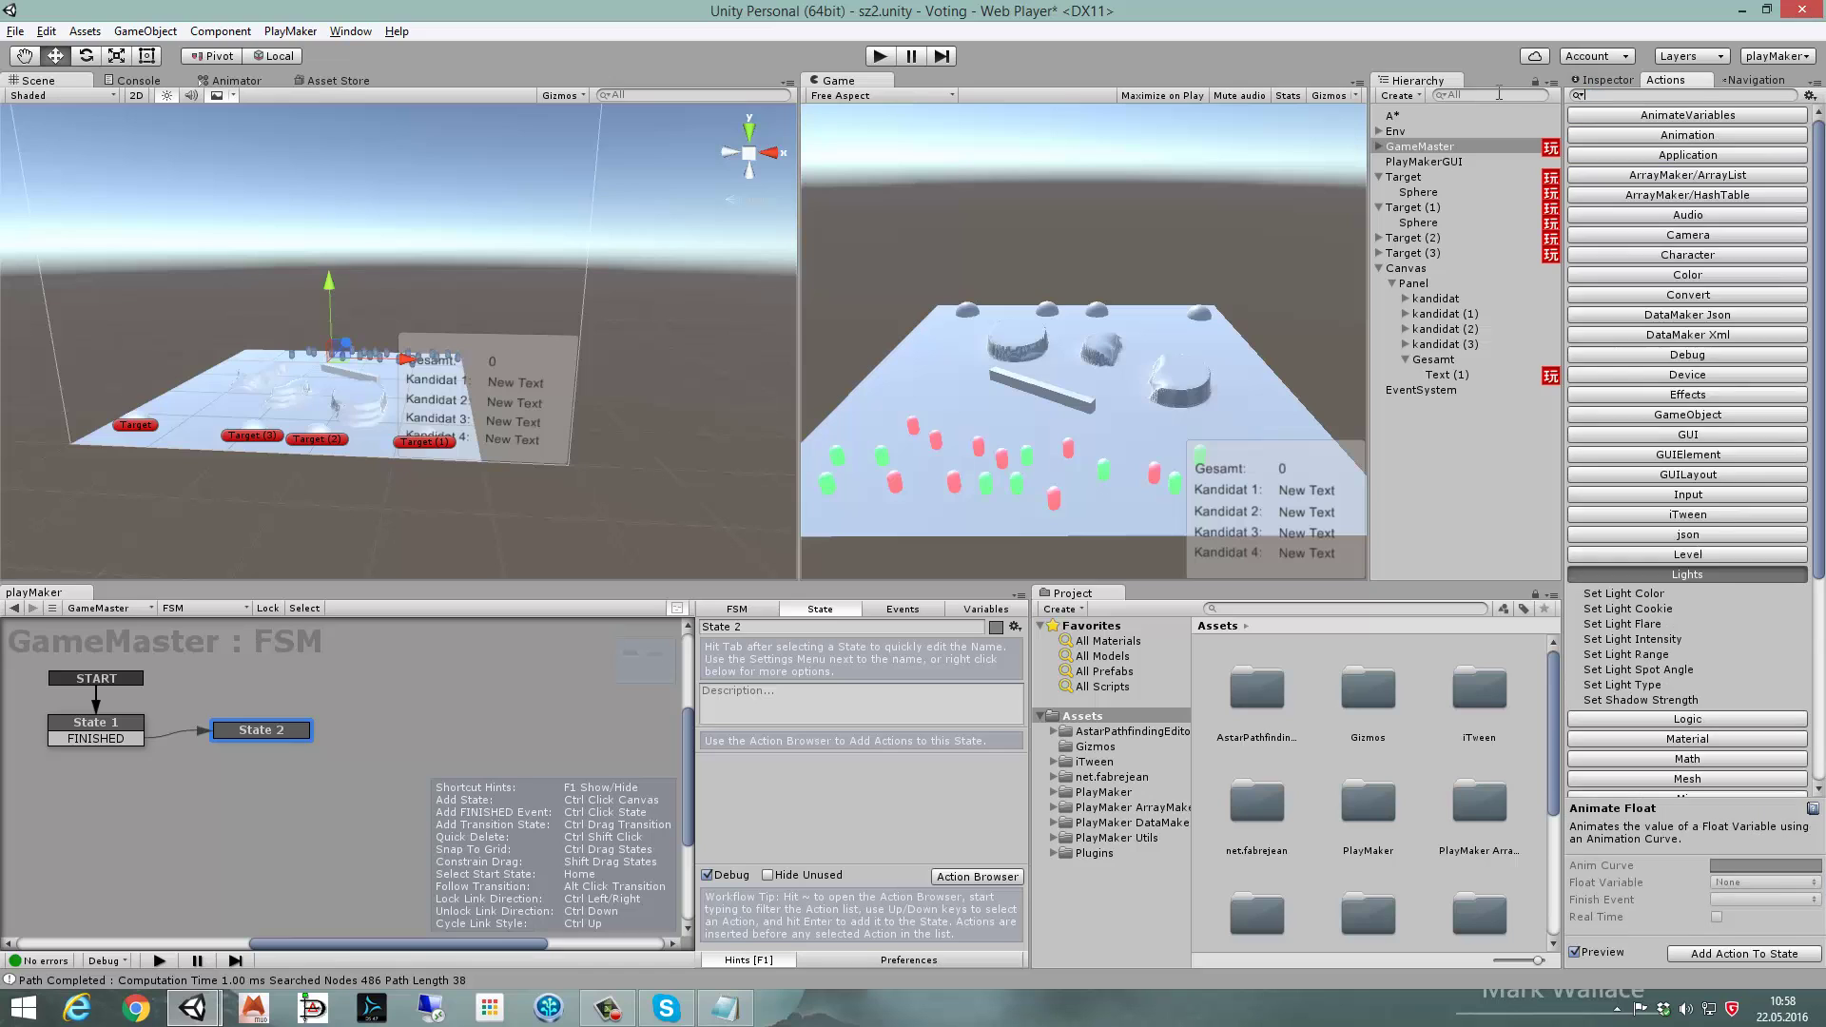
{"action": "key", "text": "BackSpace"}
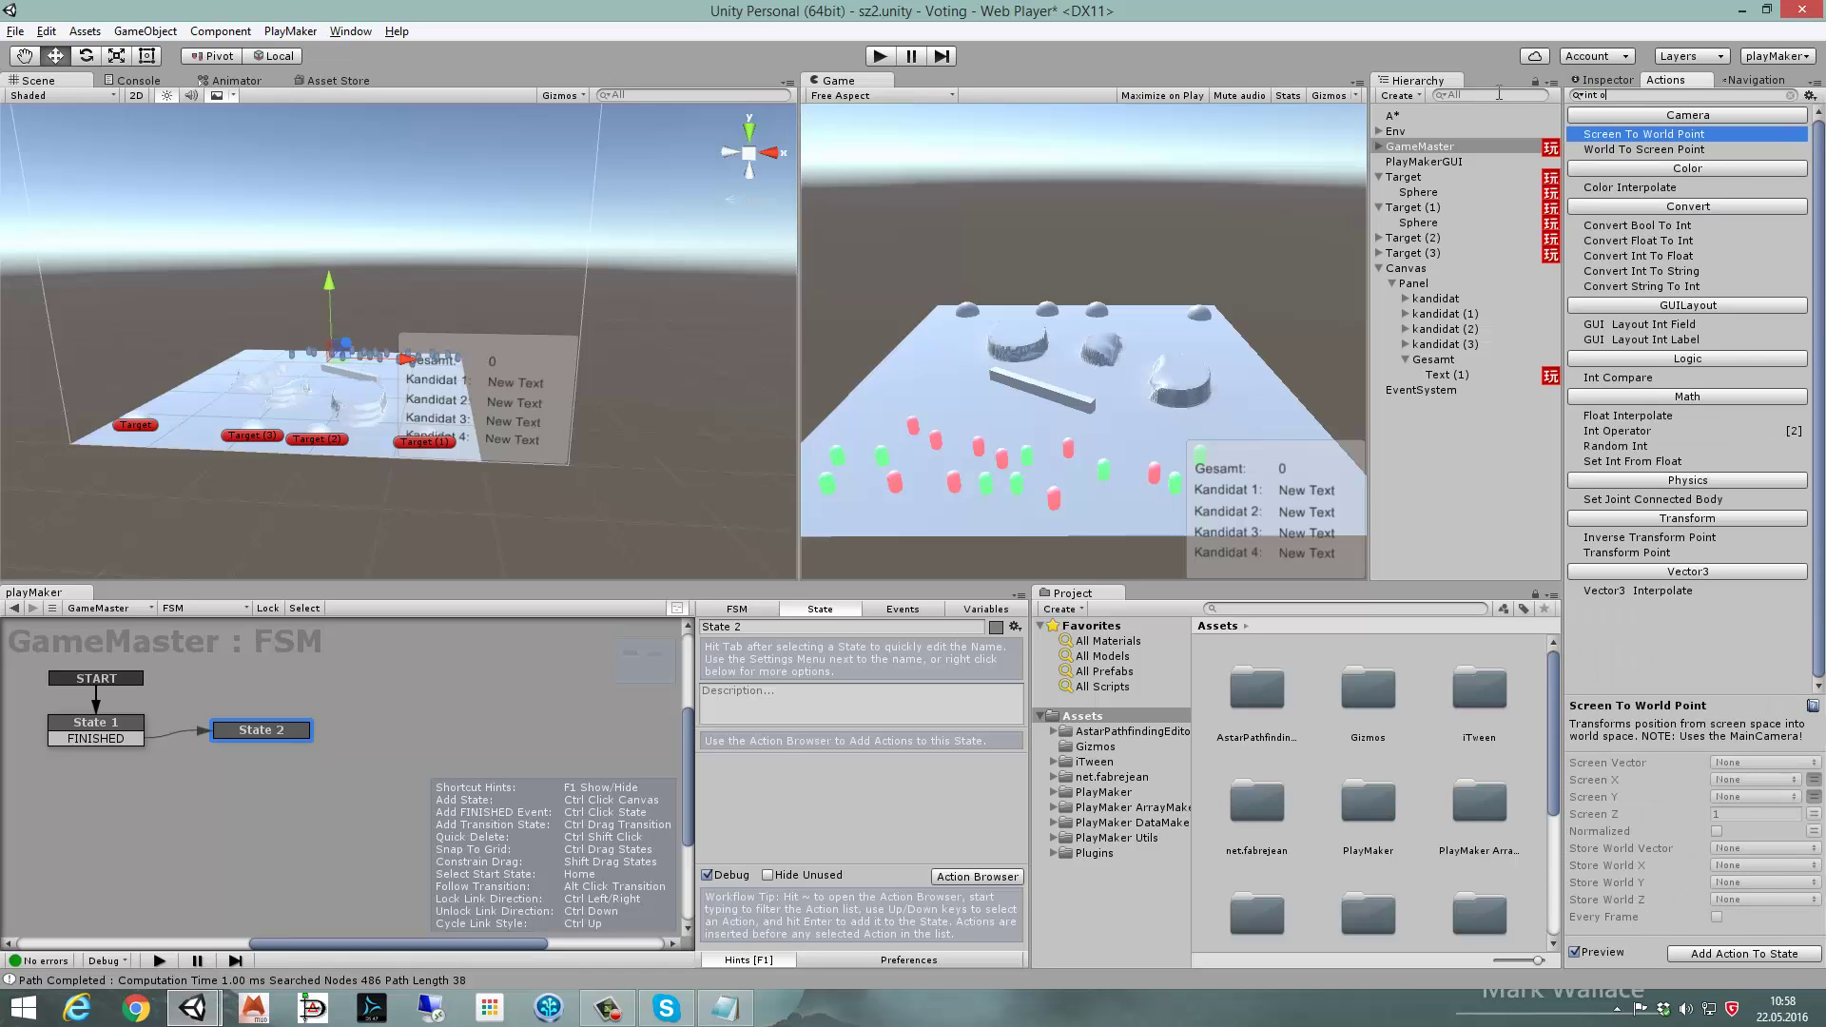
{"action": "type", "text": "p"}
{"action": "left_click", "coordinate": [1712, 954]}
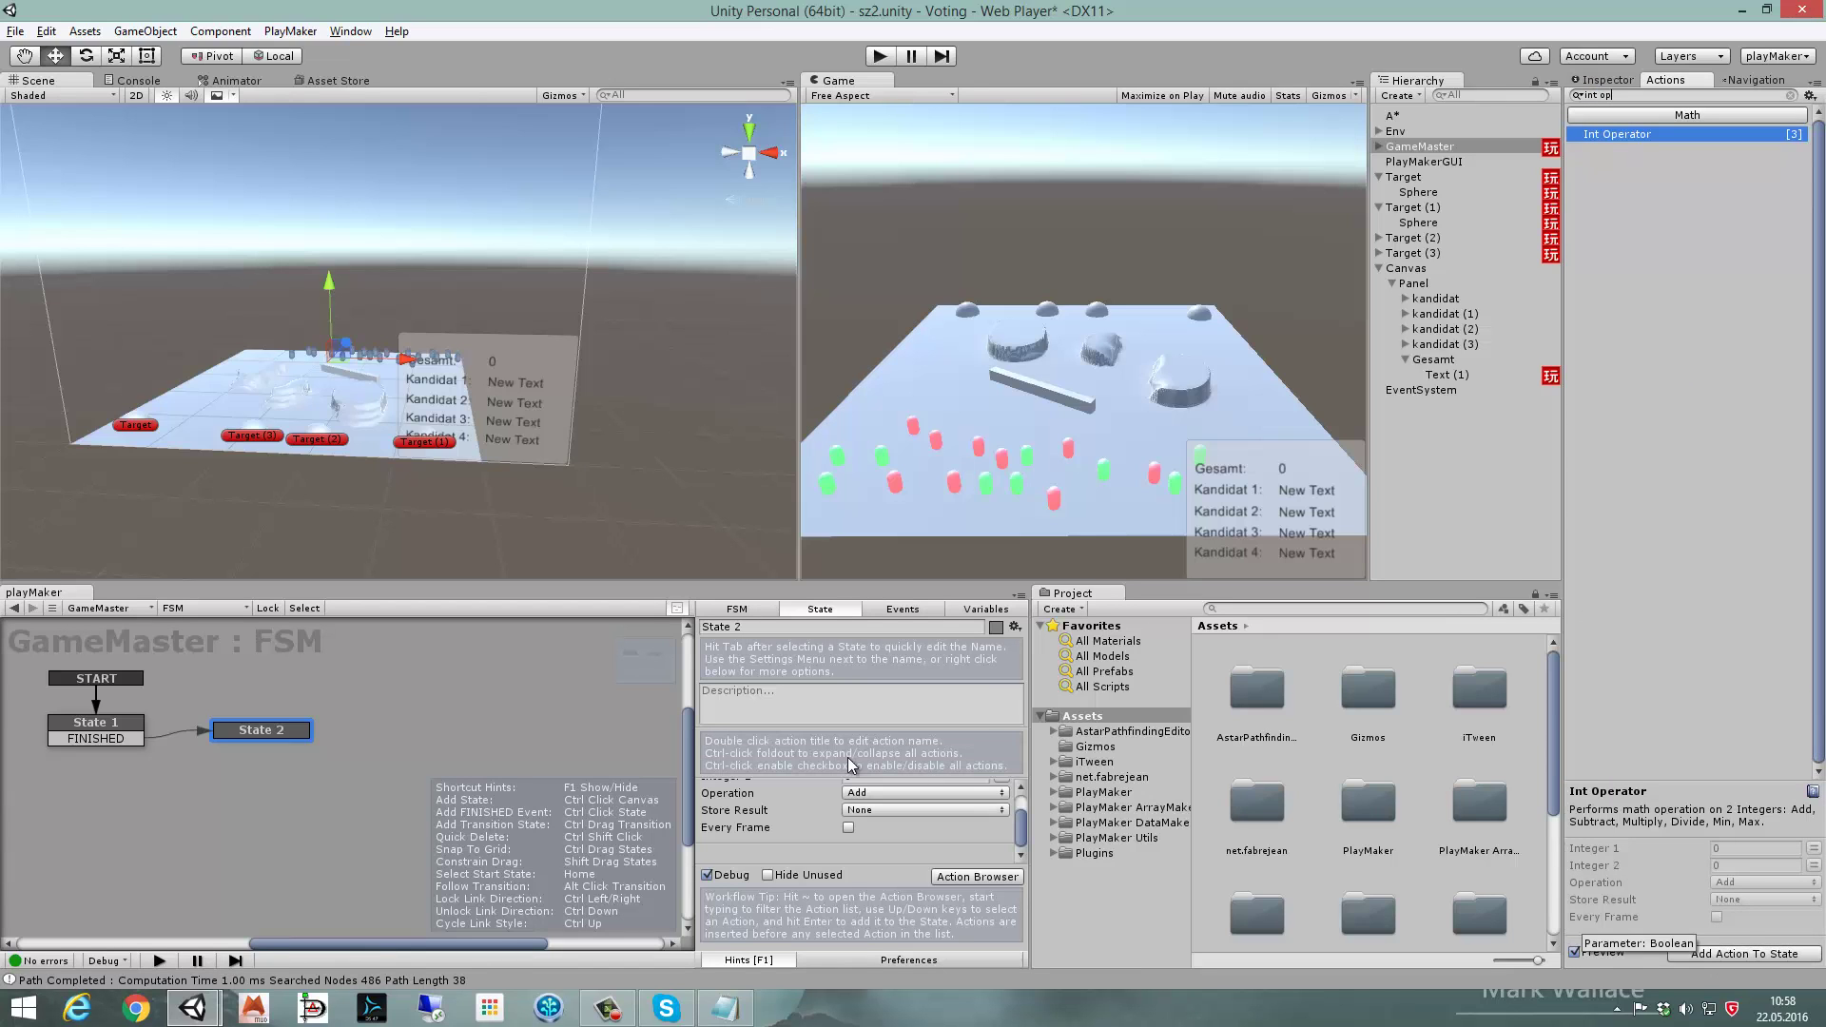
- Set the Int Operator's Integer 1 to global T0uT1 and Integer 2 to global T2u3
{"action": "left_click_drag", "start_coordinate": [1020, 826], "coordinate": [948, 816]}
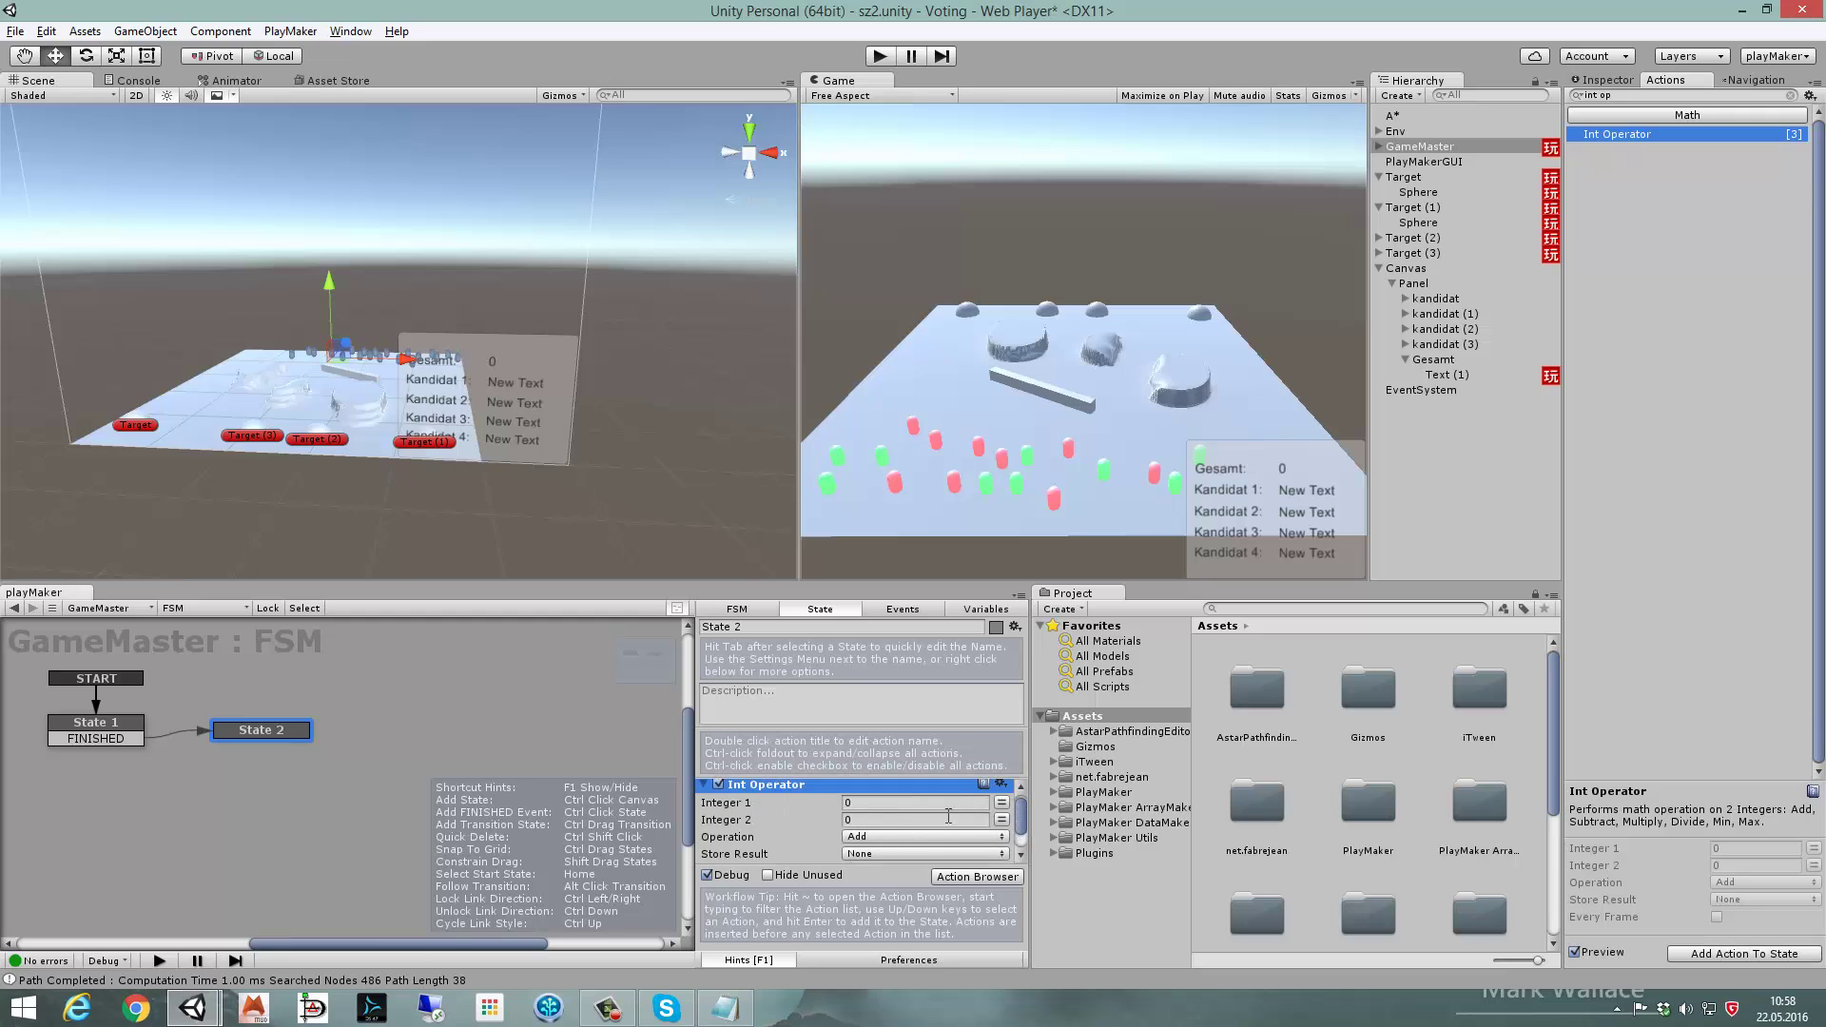
{"action": "left_click", "coordinate": [1002, 801]}
{"action": "left_click", "coordinate": [912, 802]}
{"action": "mouse_move", "coordinate": [913, 844]}
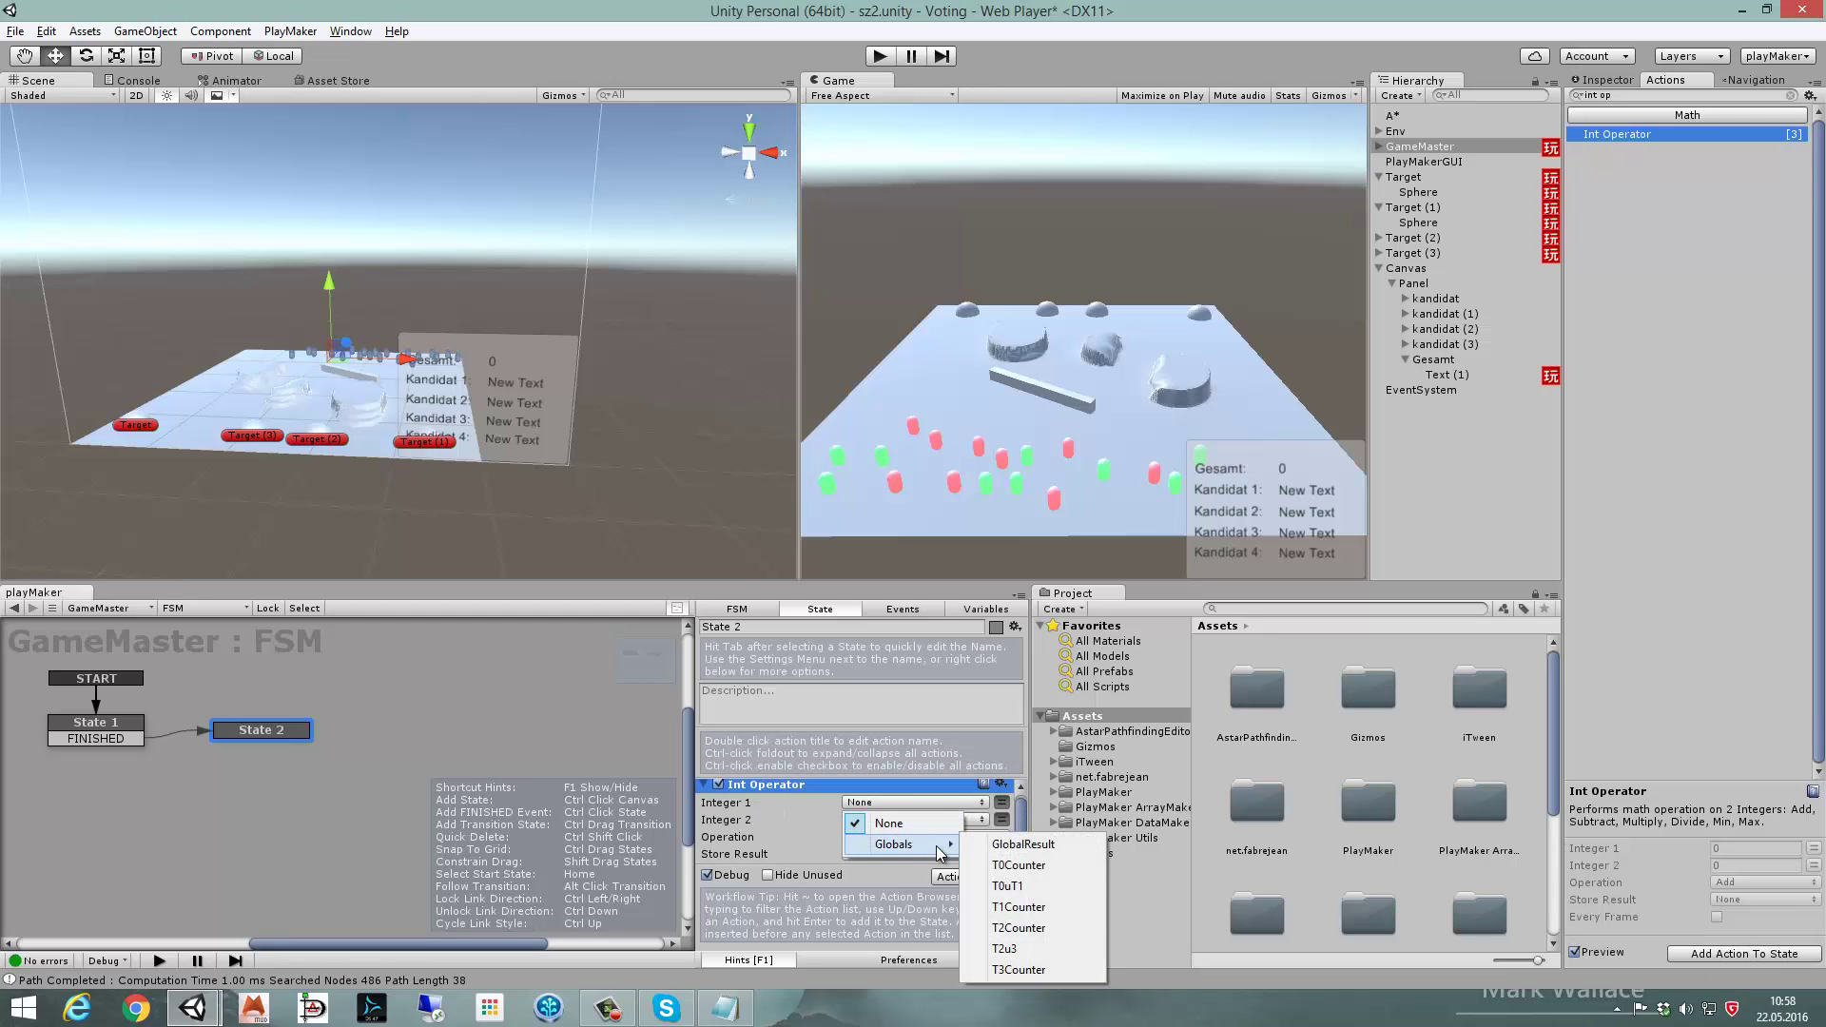
{"action": "left_click", "coordinate": [1067, 887]}
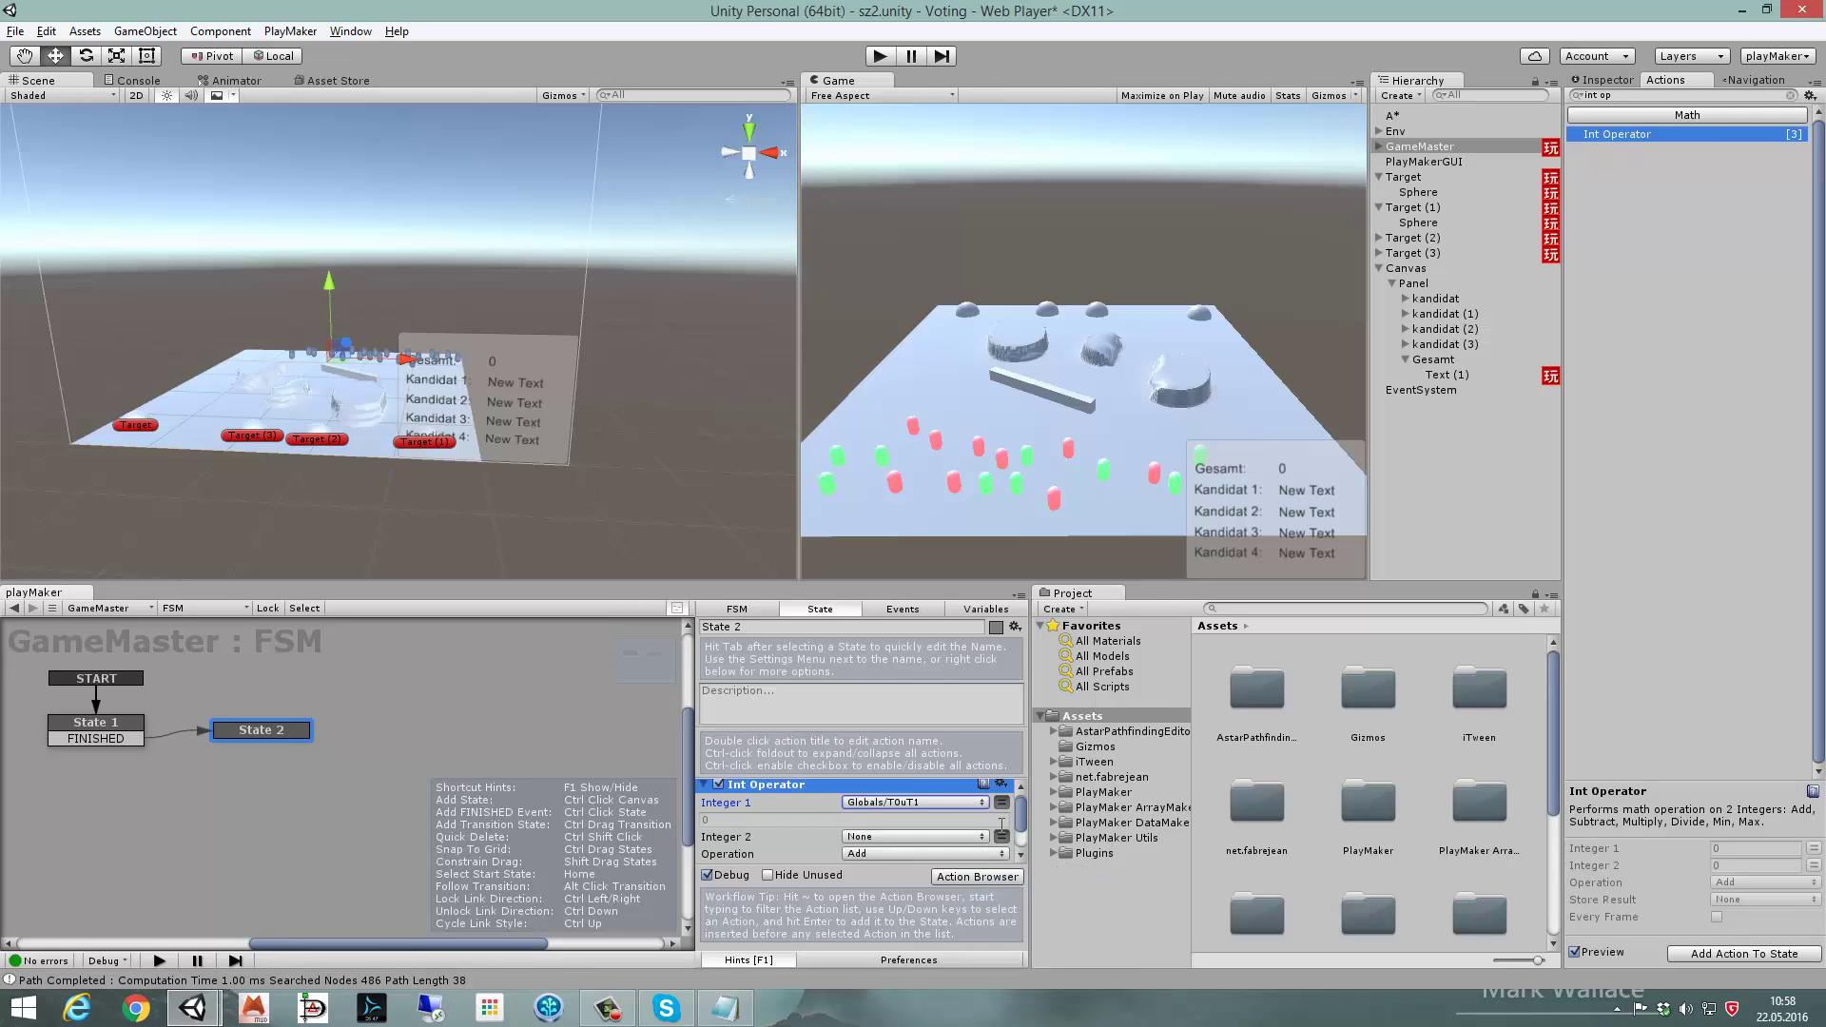
{"action": "left_click", "coordinate": [970, 837]}
{"action": "mouse_move", "coordinate": [913, 877]}
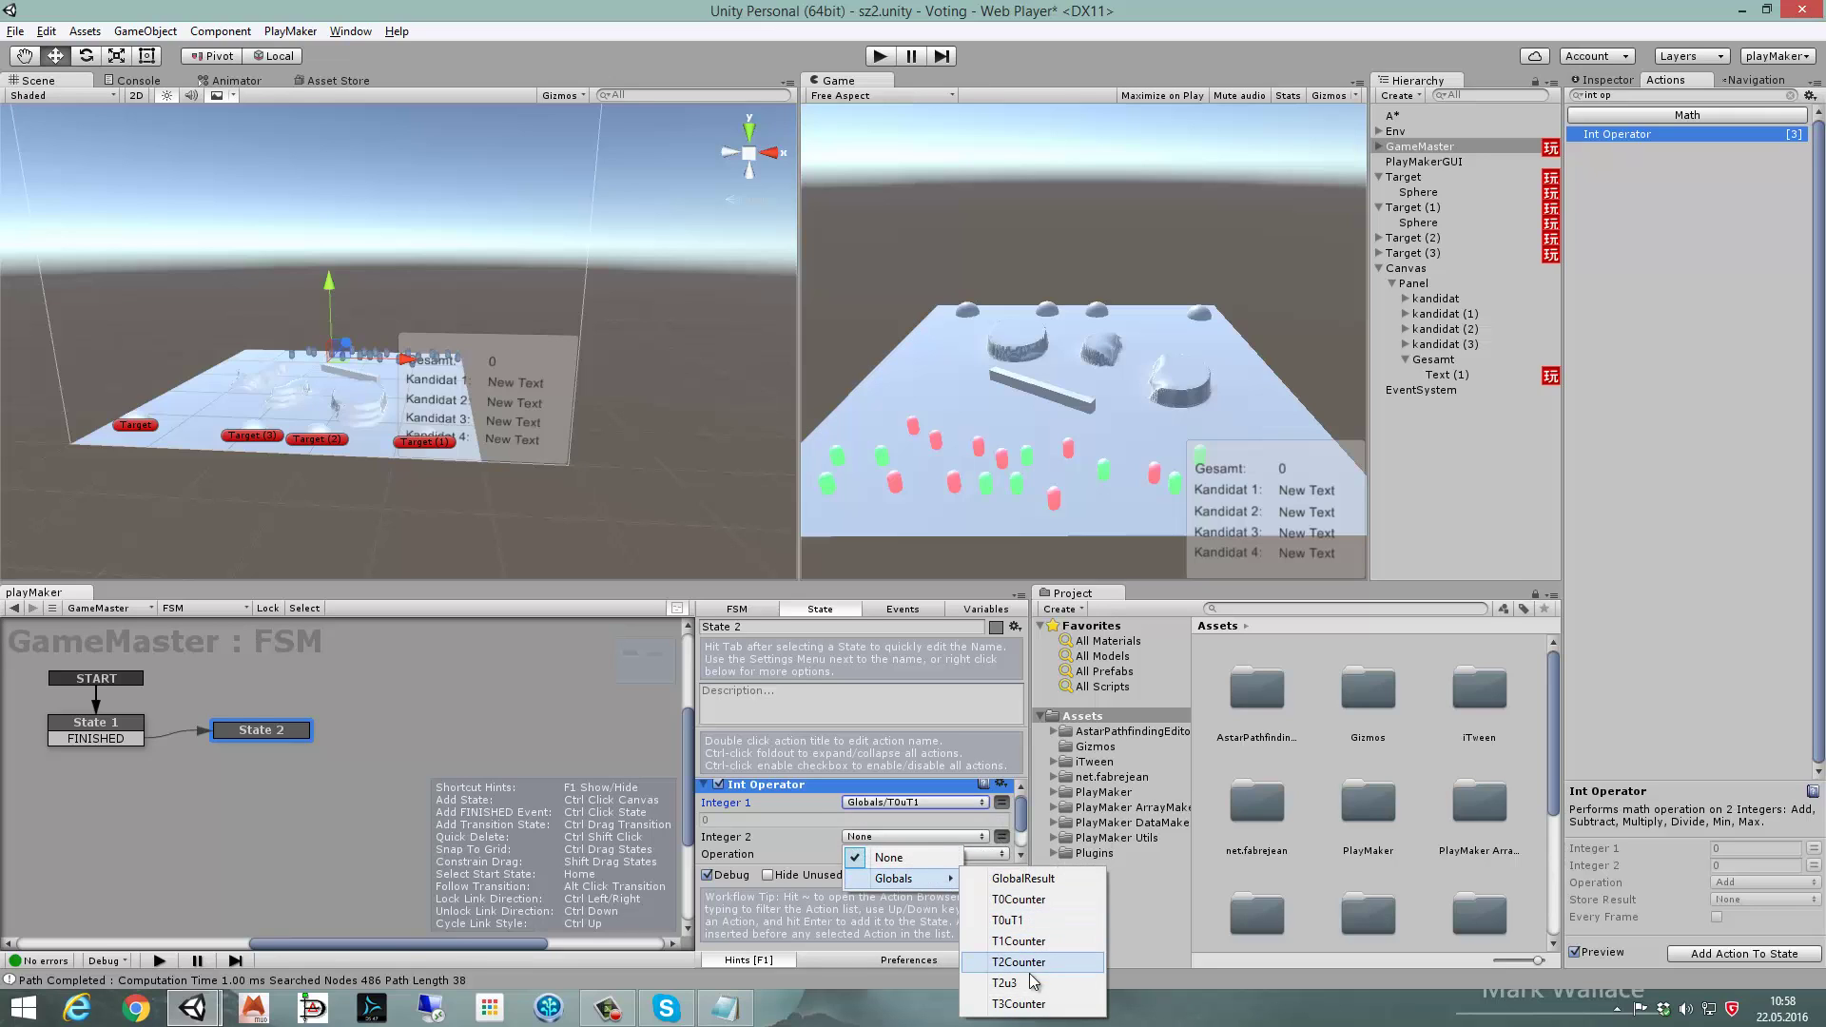
{"action": "left_click", "coordinate": [1035, 983]}
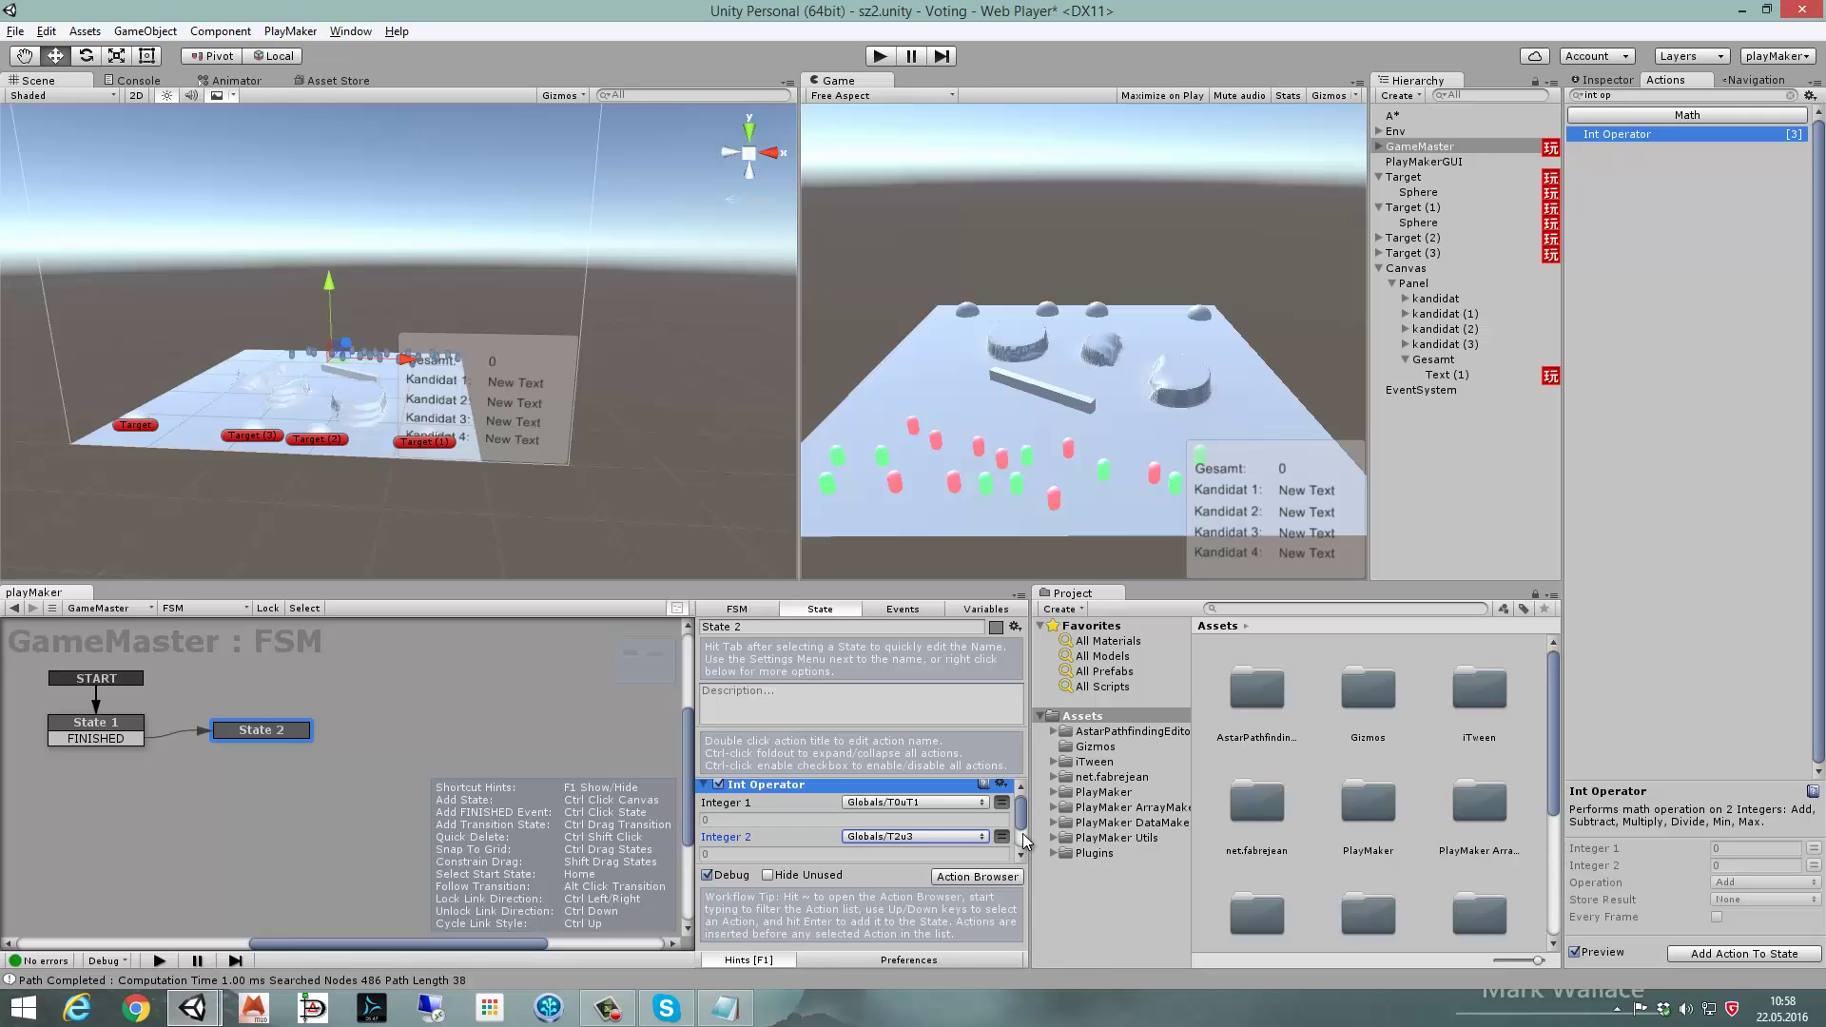
- Store the Int Operator result in GlobalResult and enable Every Frame
{"action": "left_click_drag", "start_coordinate": [1025, 841], "coordinate": [1015, 818]}
{"action": "scroll", "coordinate": [1014, 816], "scroll_direction": "down", "scroll_amount": 2}
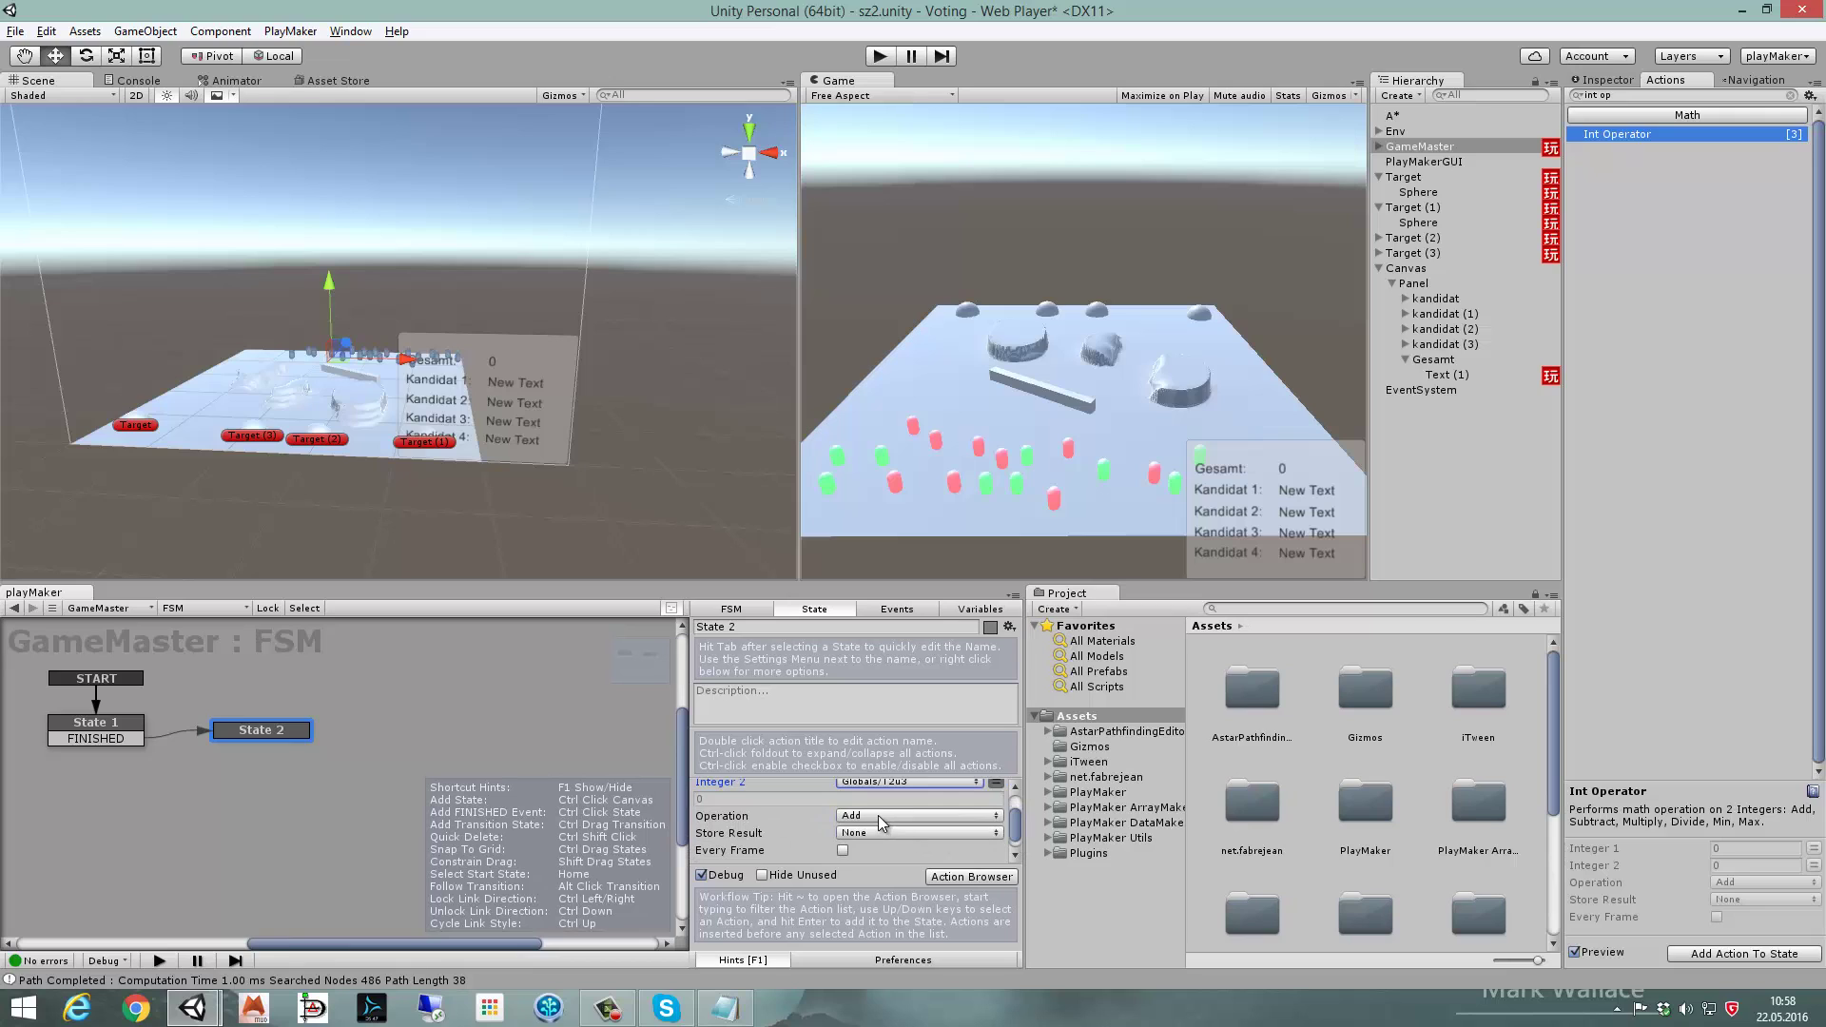
{"action": "left_click", "coordinate": [869, 831]}
{"action": "mouse_move", "coordinate": [882, 875]}
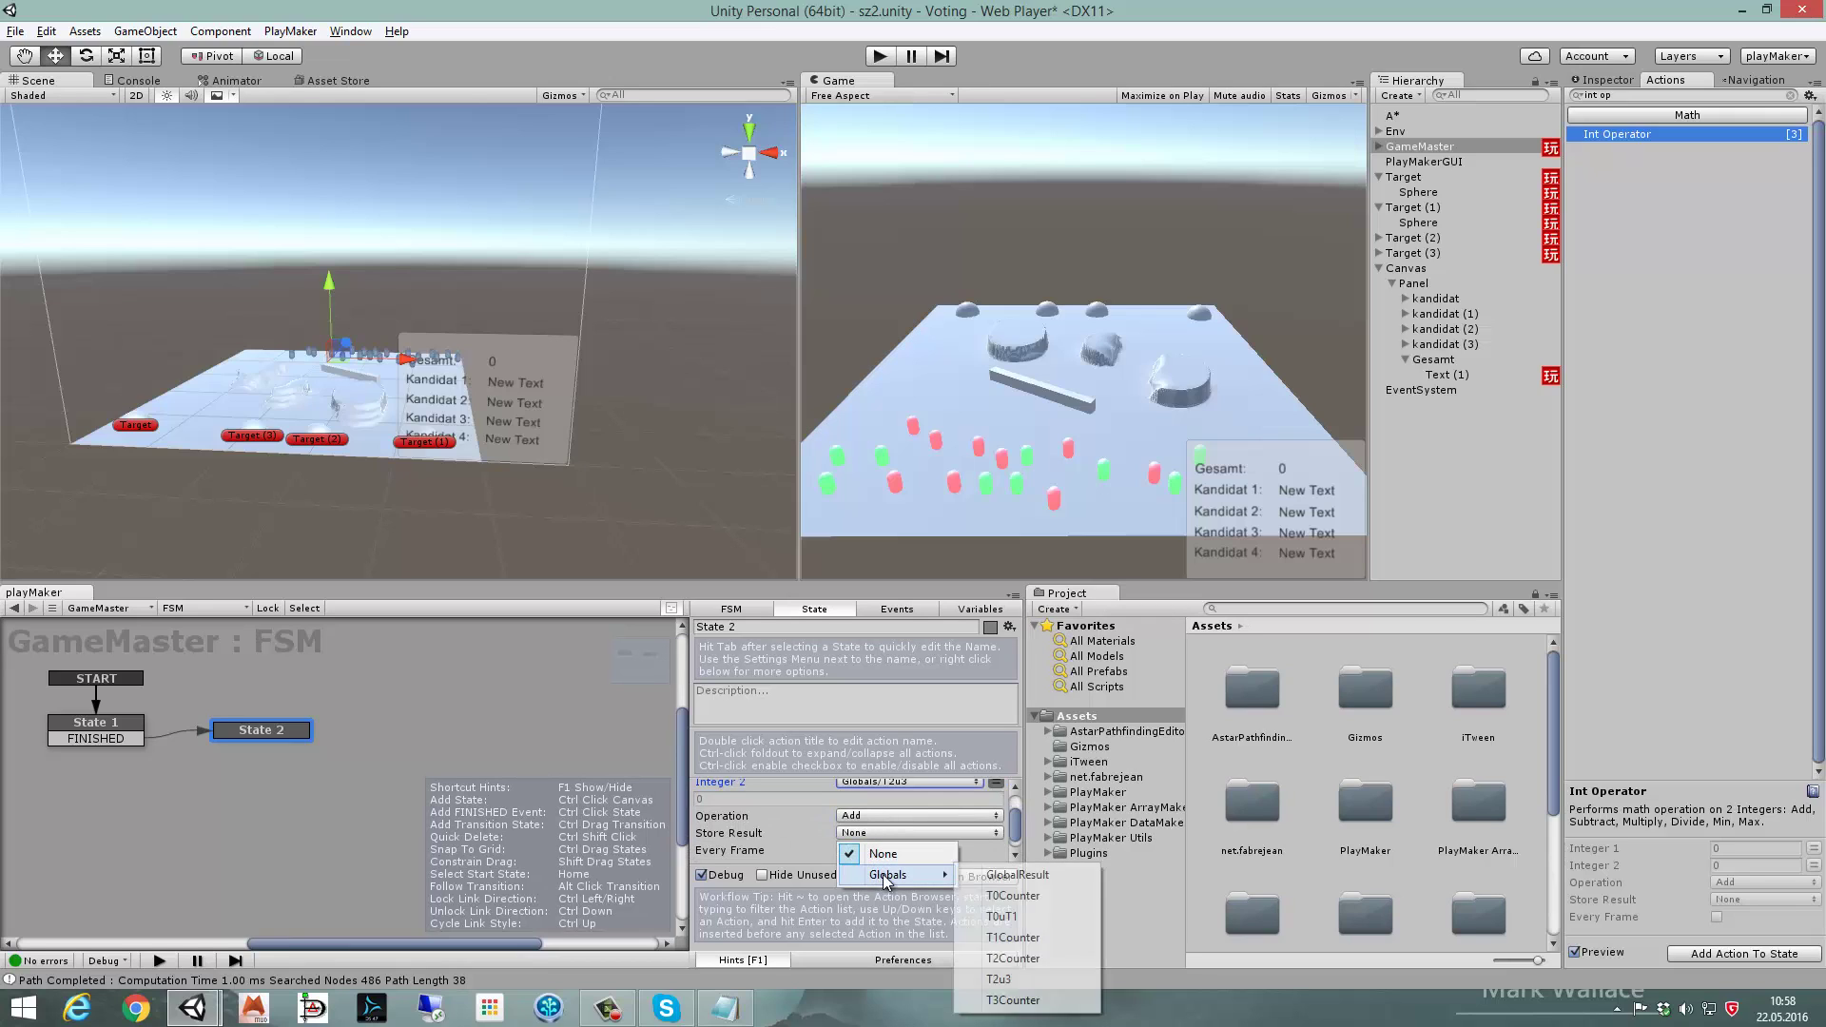
{"action": "left_click", "coordinate": [1026, 877]}
{"action": "scroll", "coordinate": [879, 842], "scroll_direction": "down", "scroll_amount": 1}
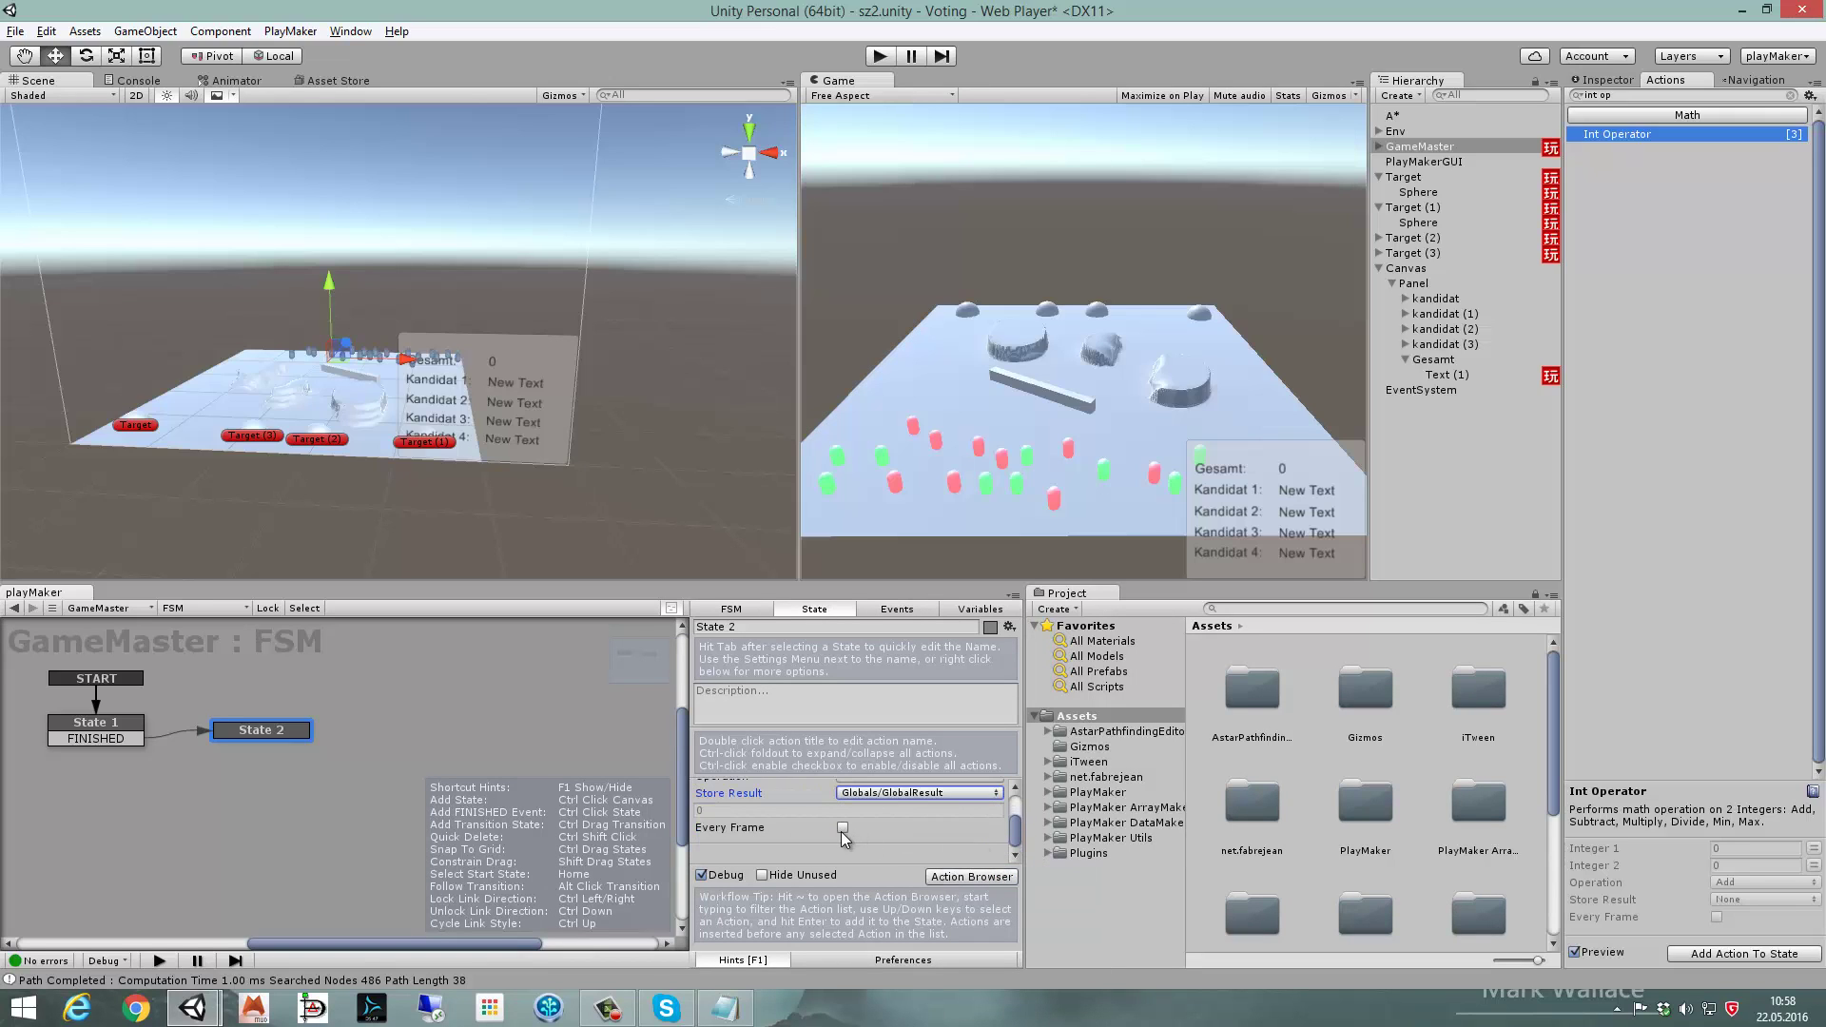
{"action": "left_click", "coordinate": [842, 828]}
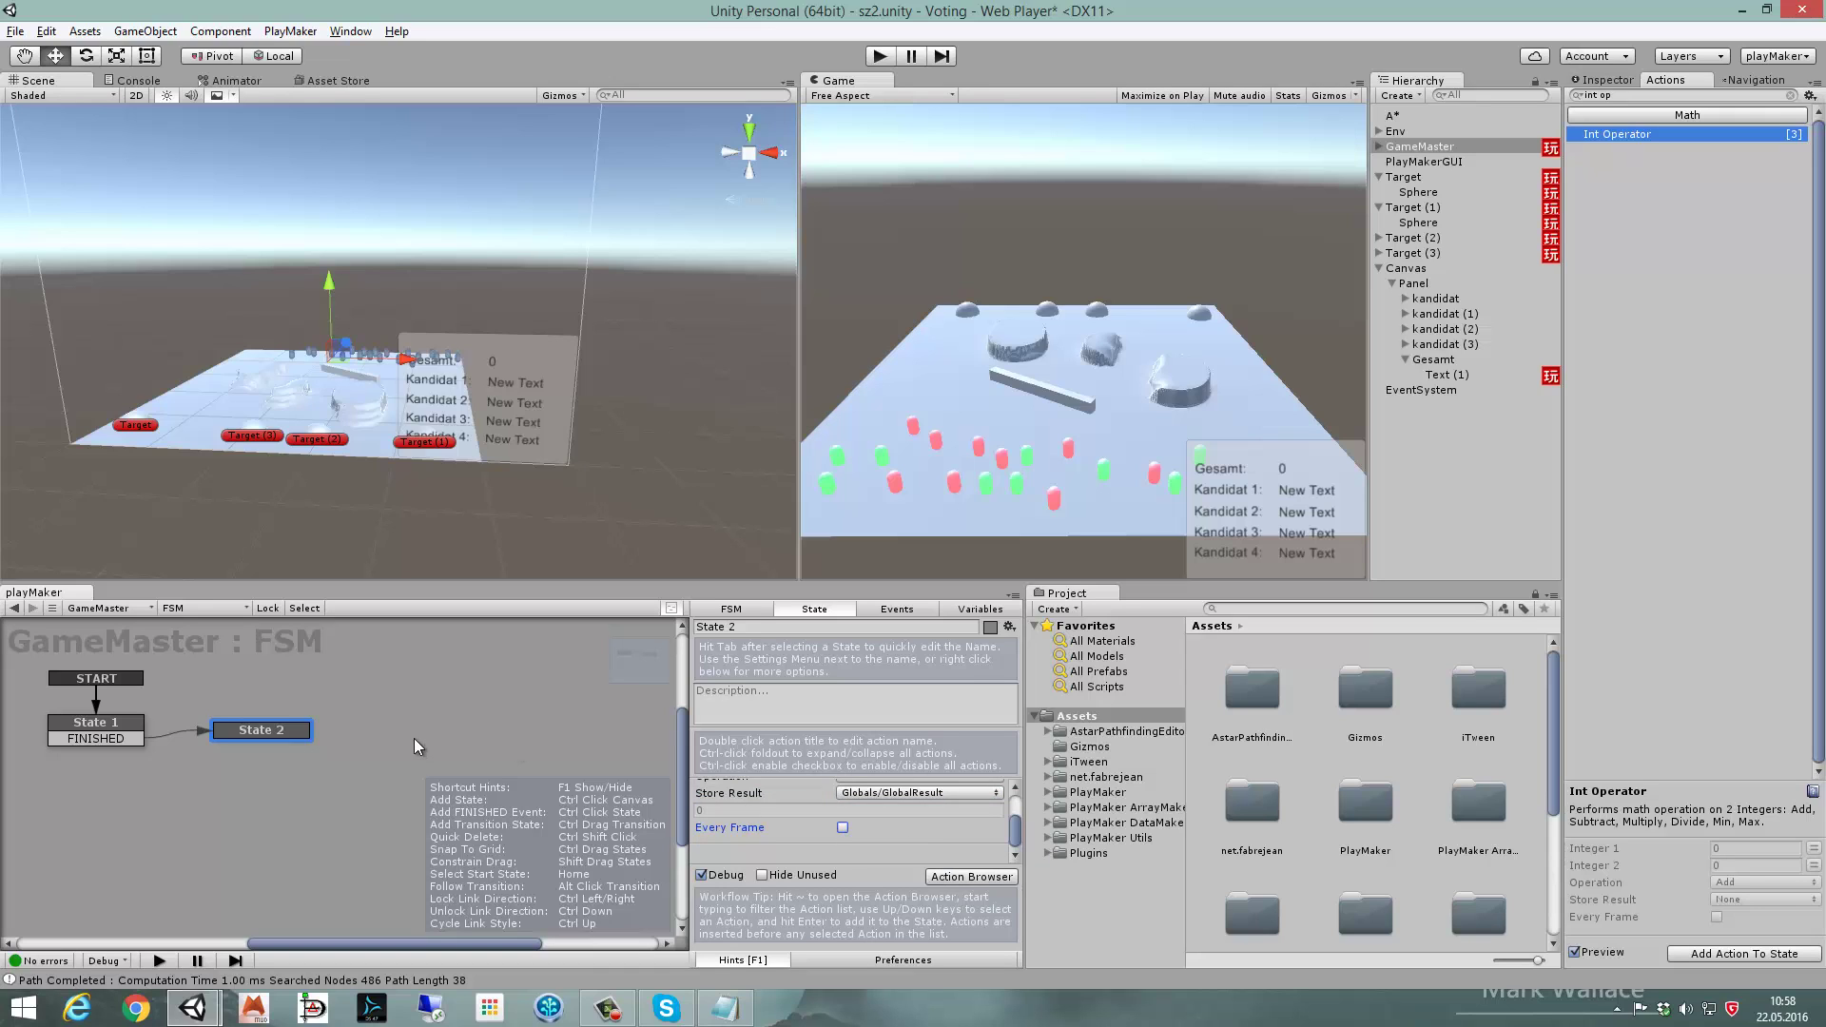
- Start a test run of the vote counts and select the Gesamt total's text FSM
{"action": "left_click", "coordinate": [198, 736]}
{"action": "left_click", "coordinate": [880, 55]}
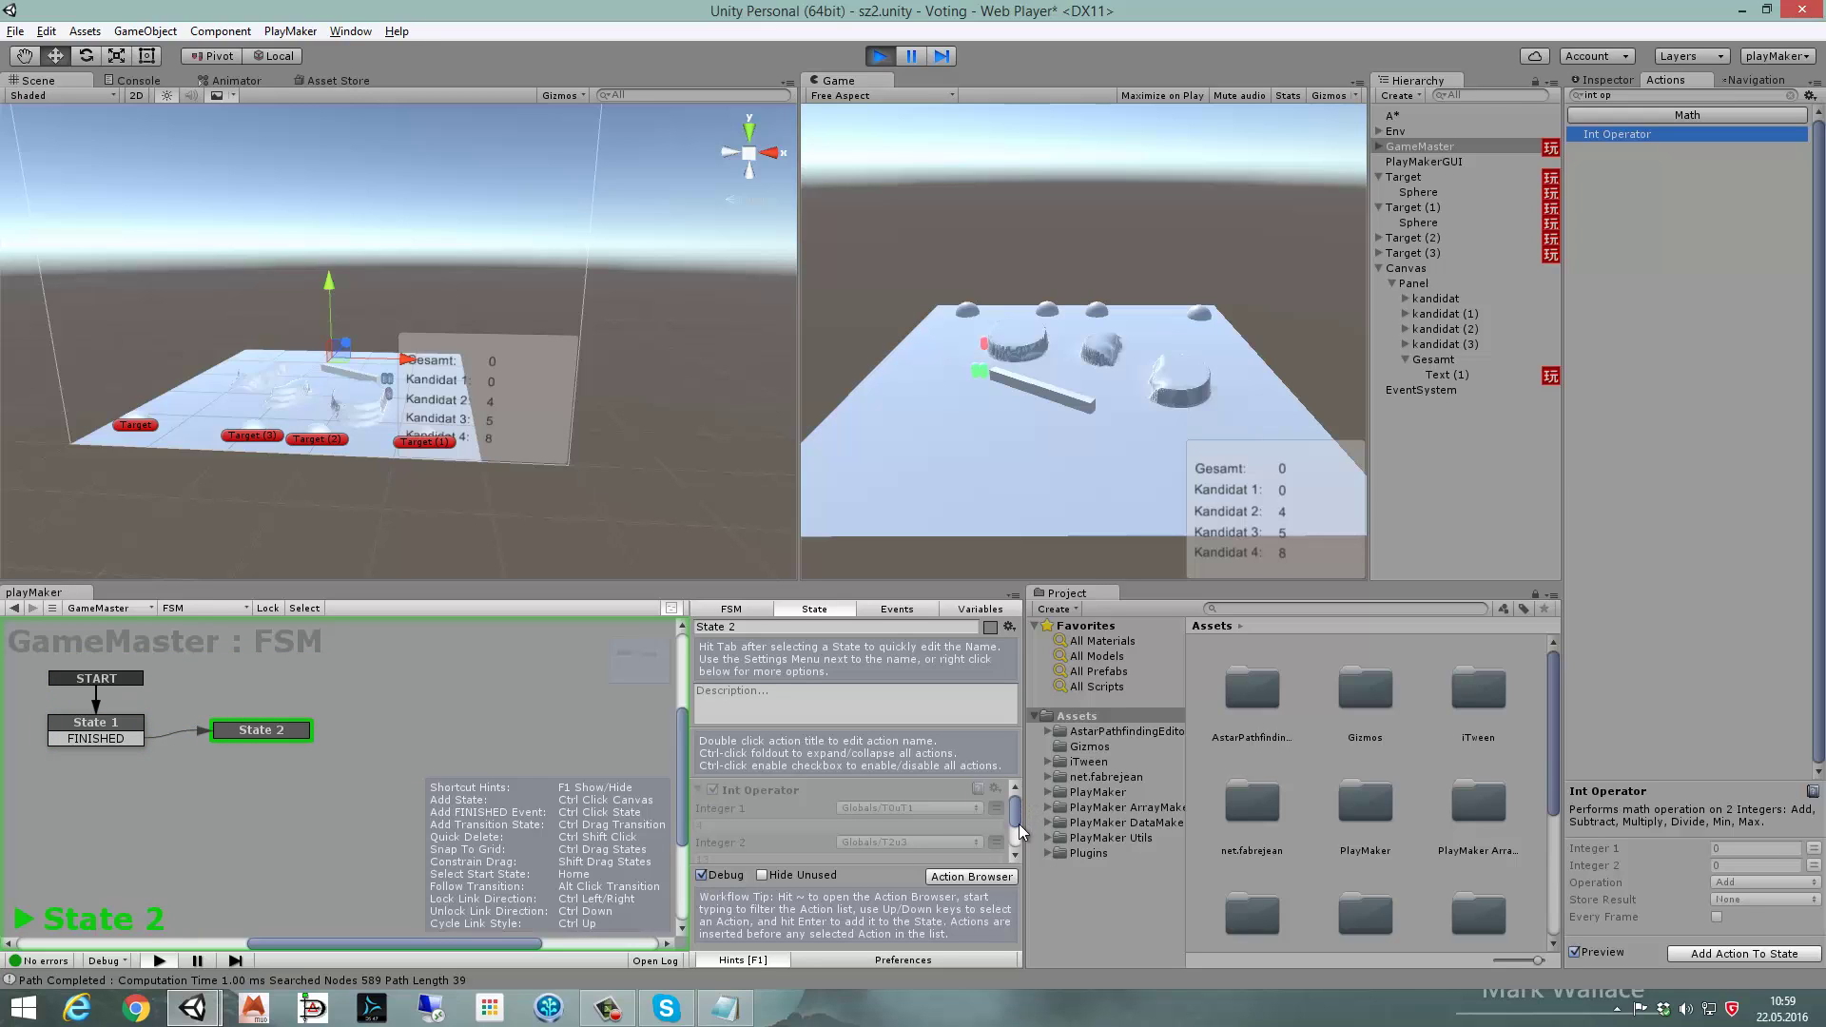
{"action": "left_click_drag", "start_coordinate": [1018, 824], "coordinate": [1019, 840]}
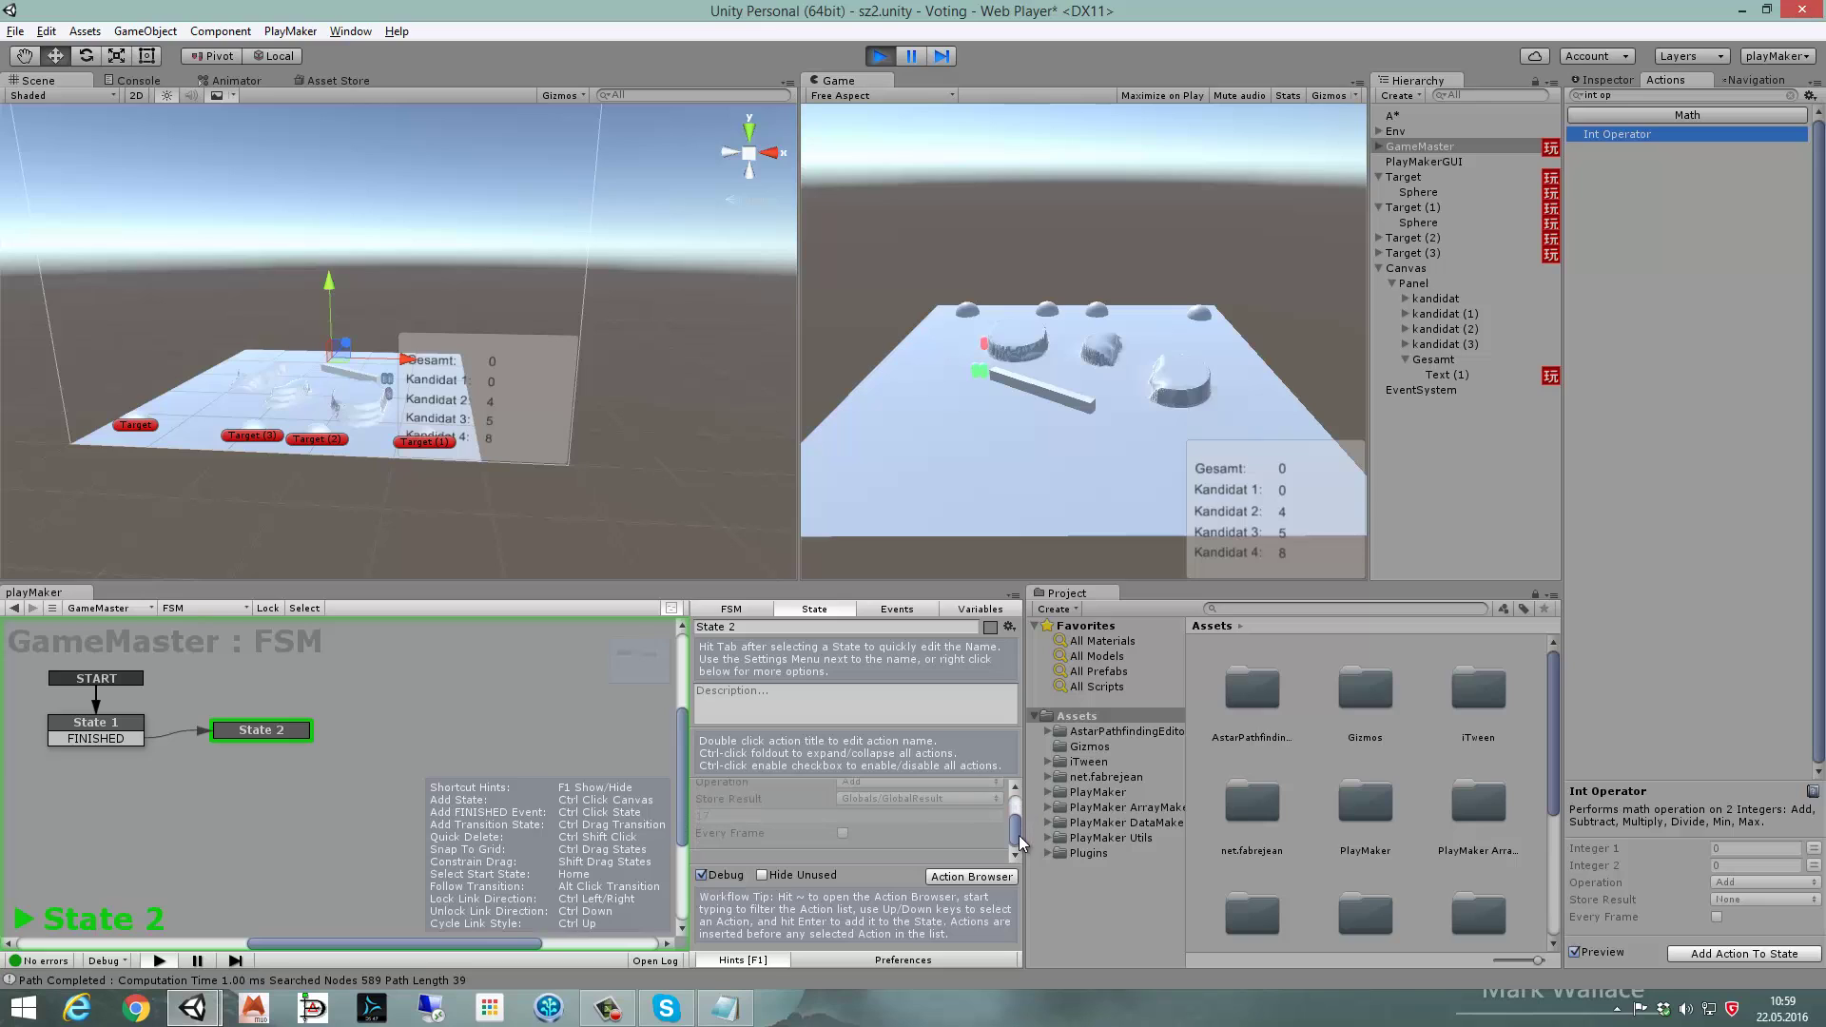
{"action": "left_click", "coordinate": [1438, 374]}
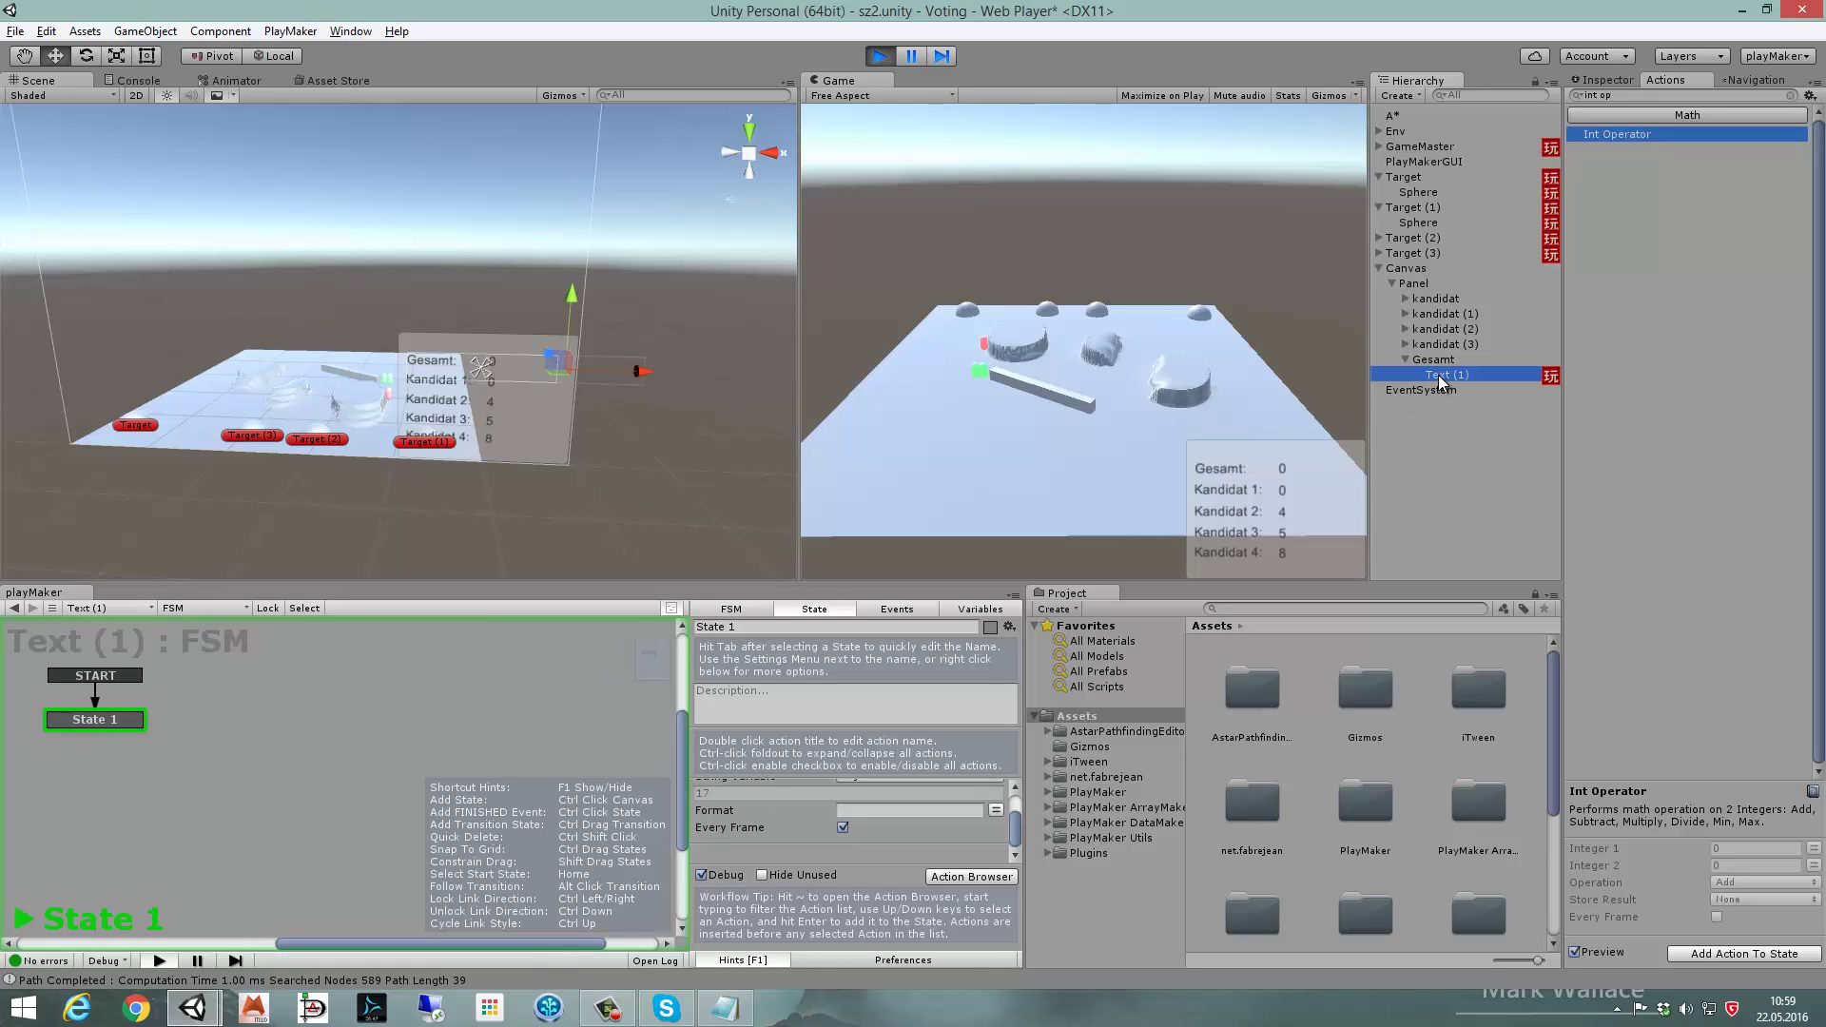
- Stop the test run and show Text (1)'s components in the Inspector
{"action": "left_click", "coordinate": [1017, 814]}
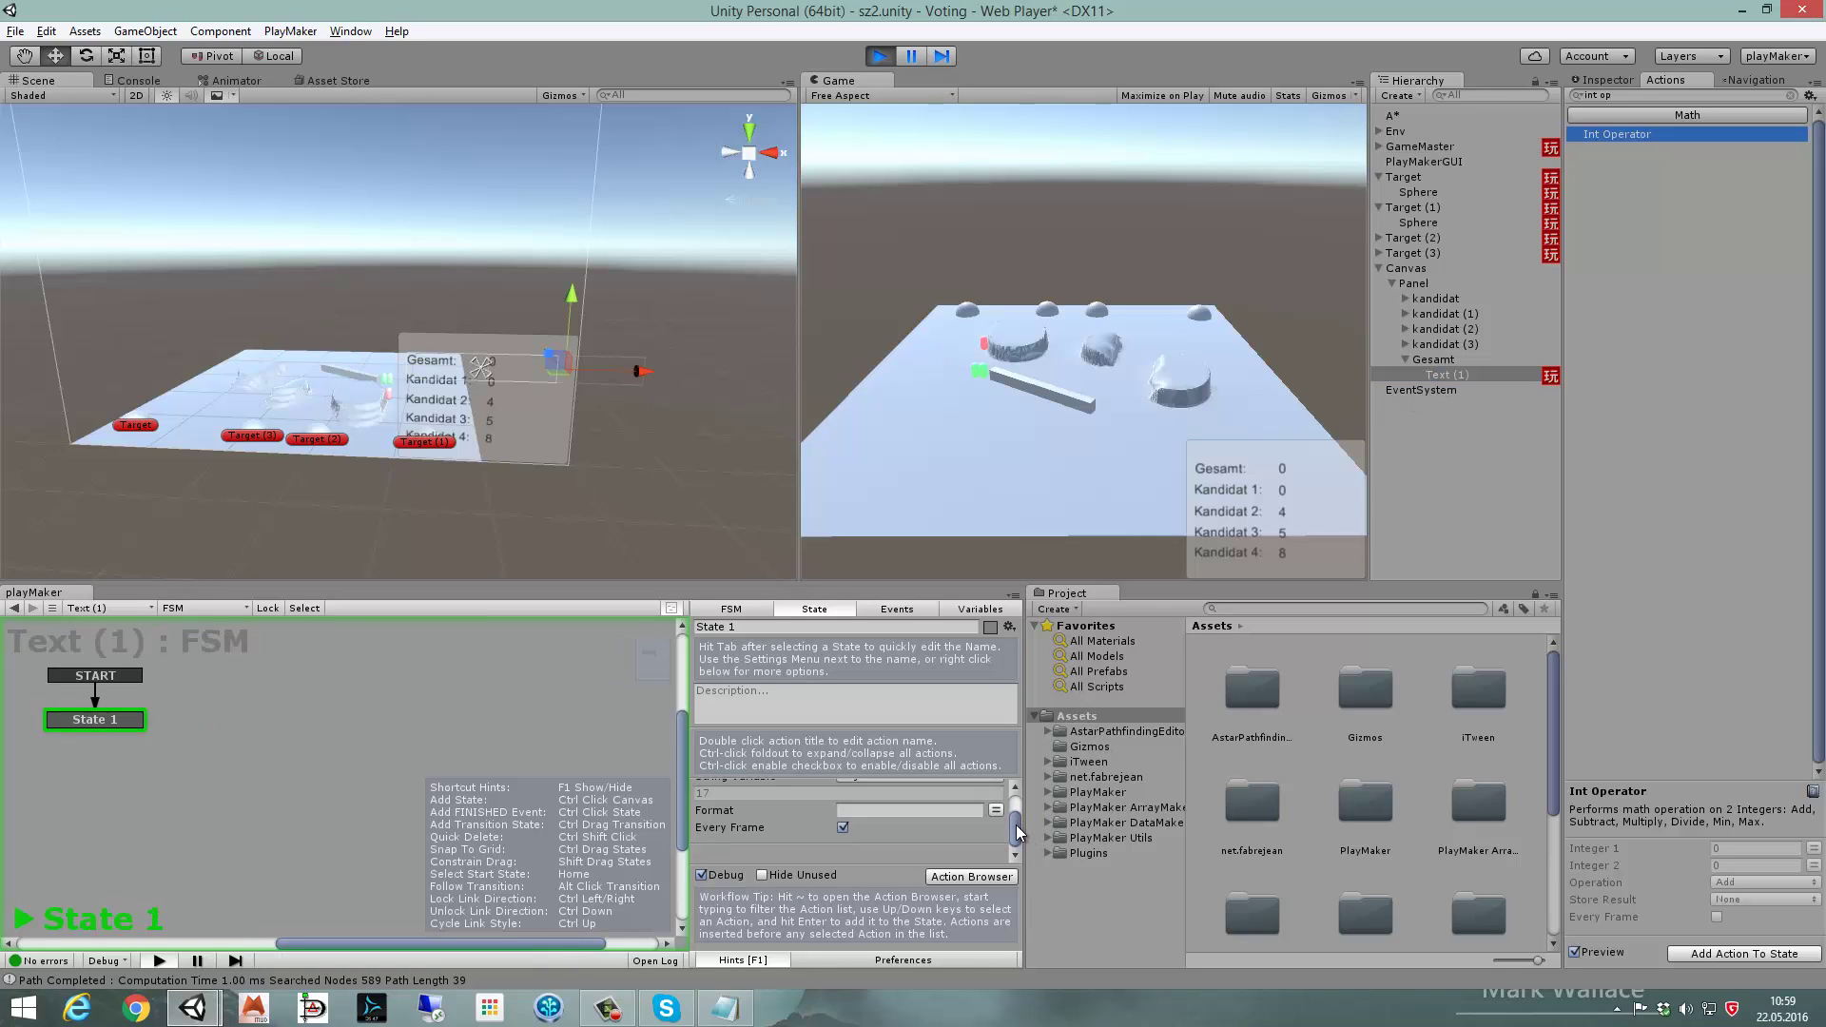
{"action": "scroll", "coordinate": [856, 818], "scroll_direction": "up", "scroll_amount": 2}
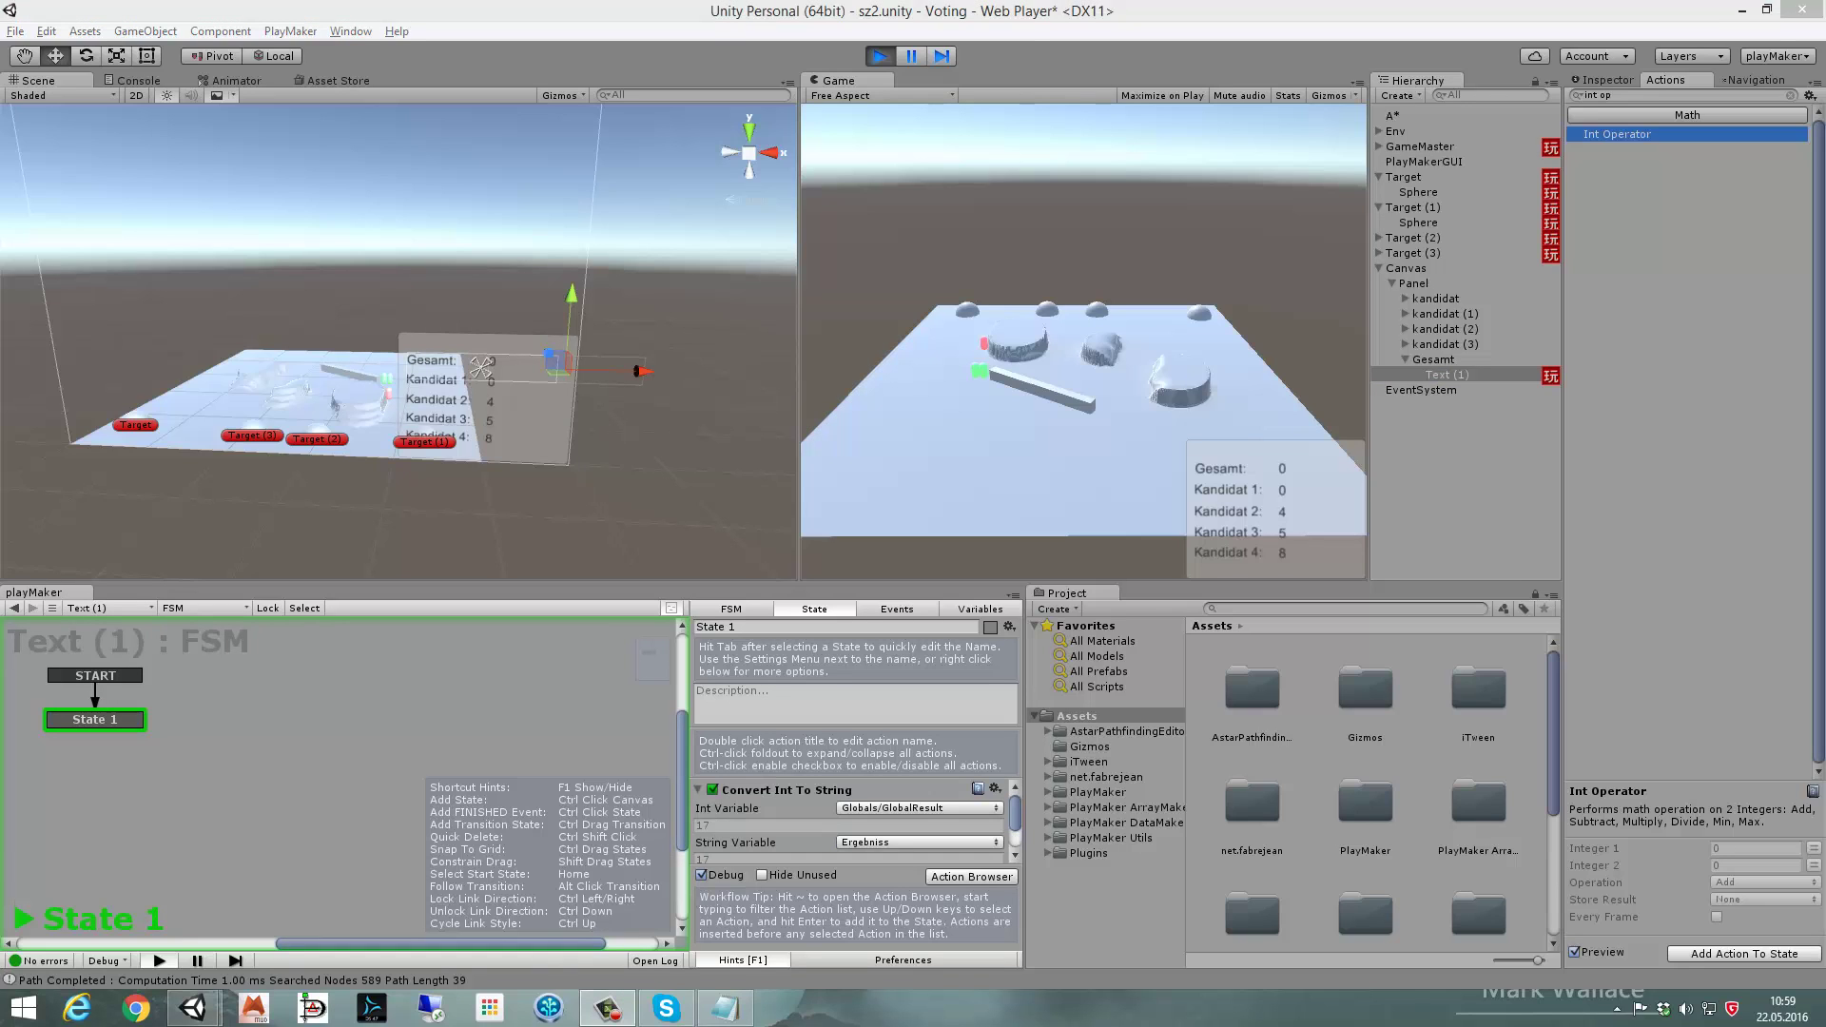
{"action": "left_click", "coordinate": [1016, 827]}
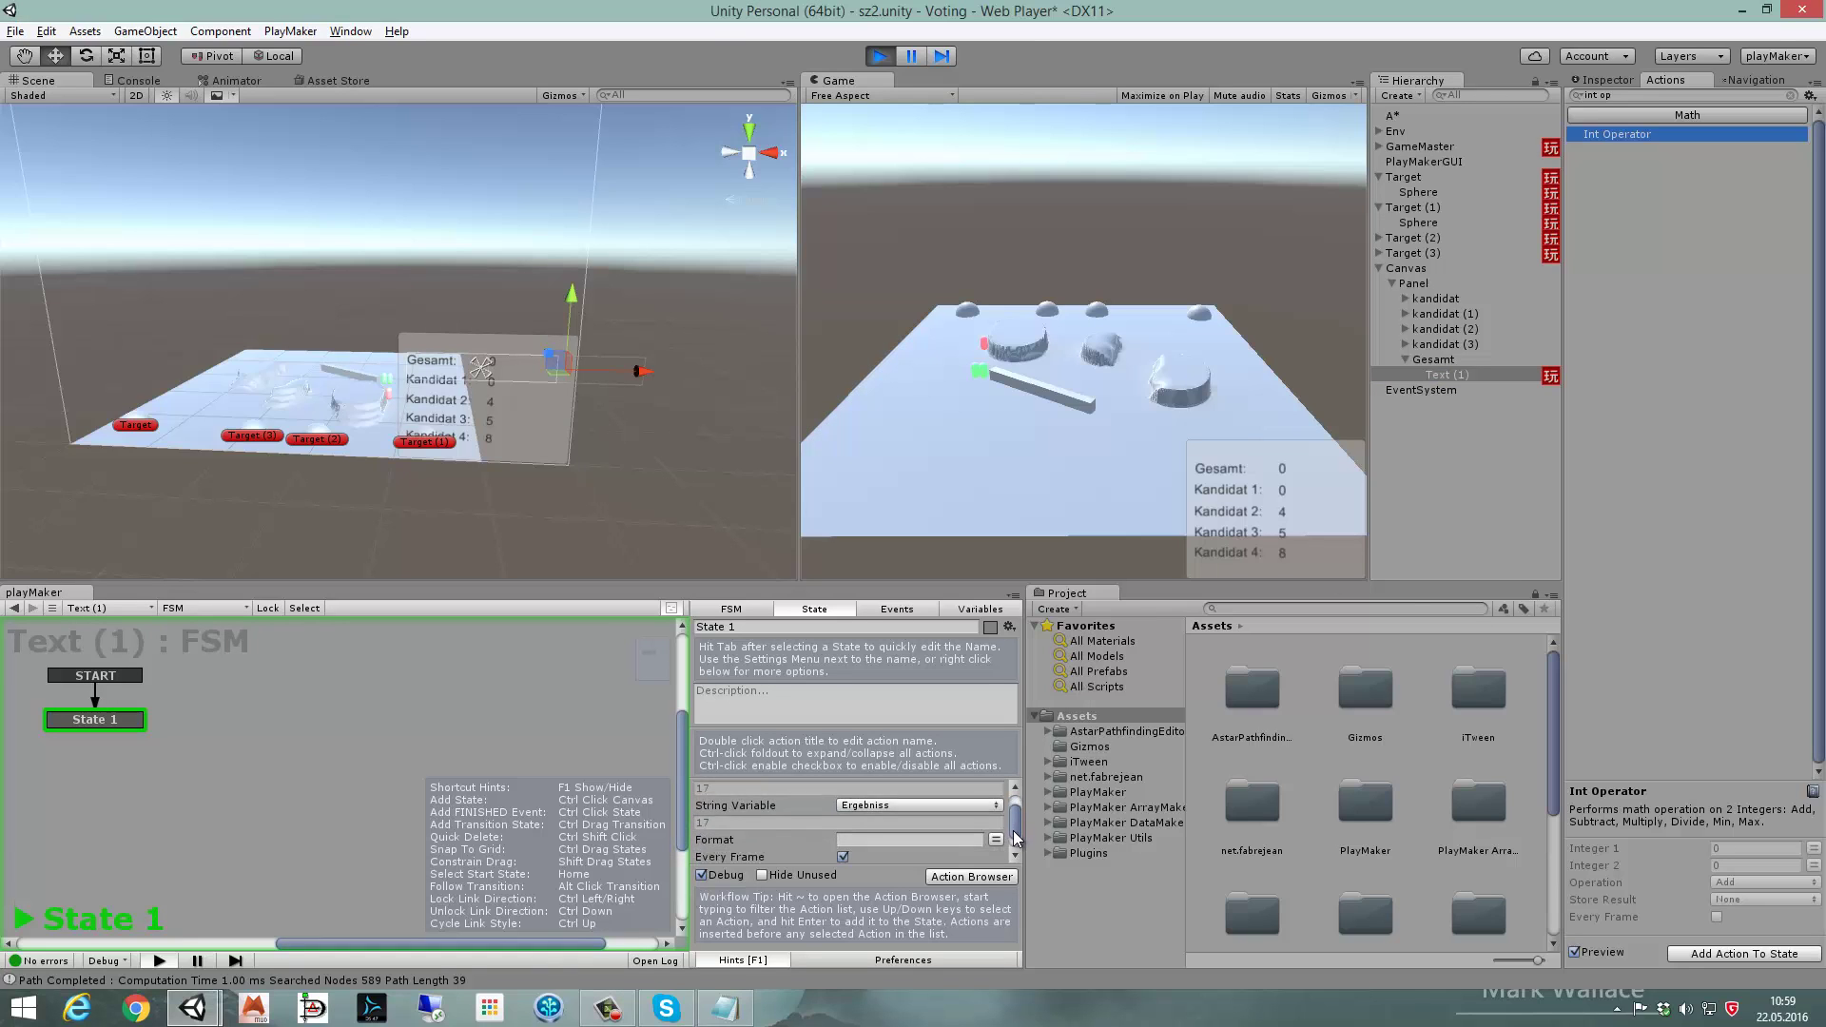
{"action": "left_click", "coordinate": [888, 59]}
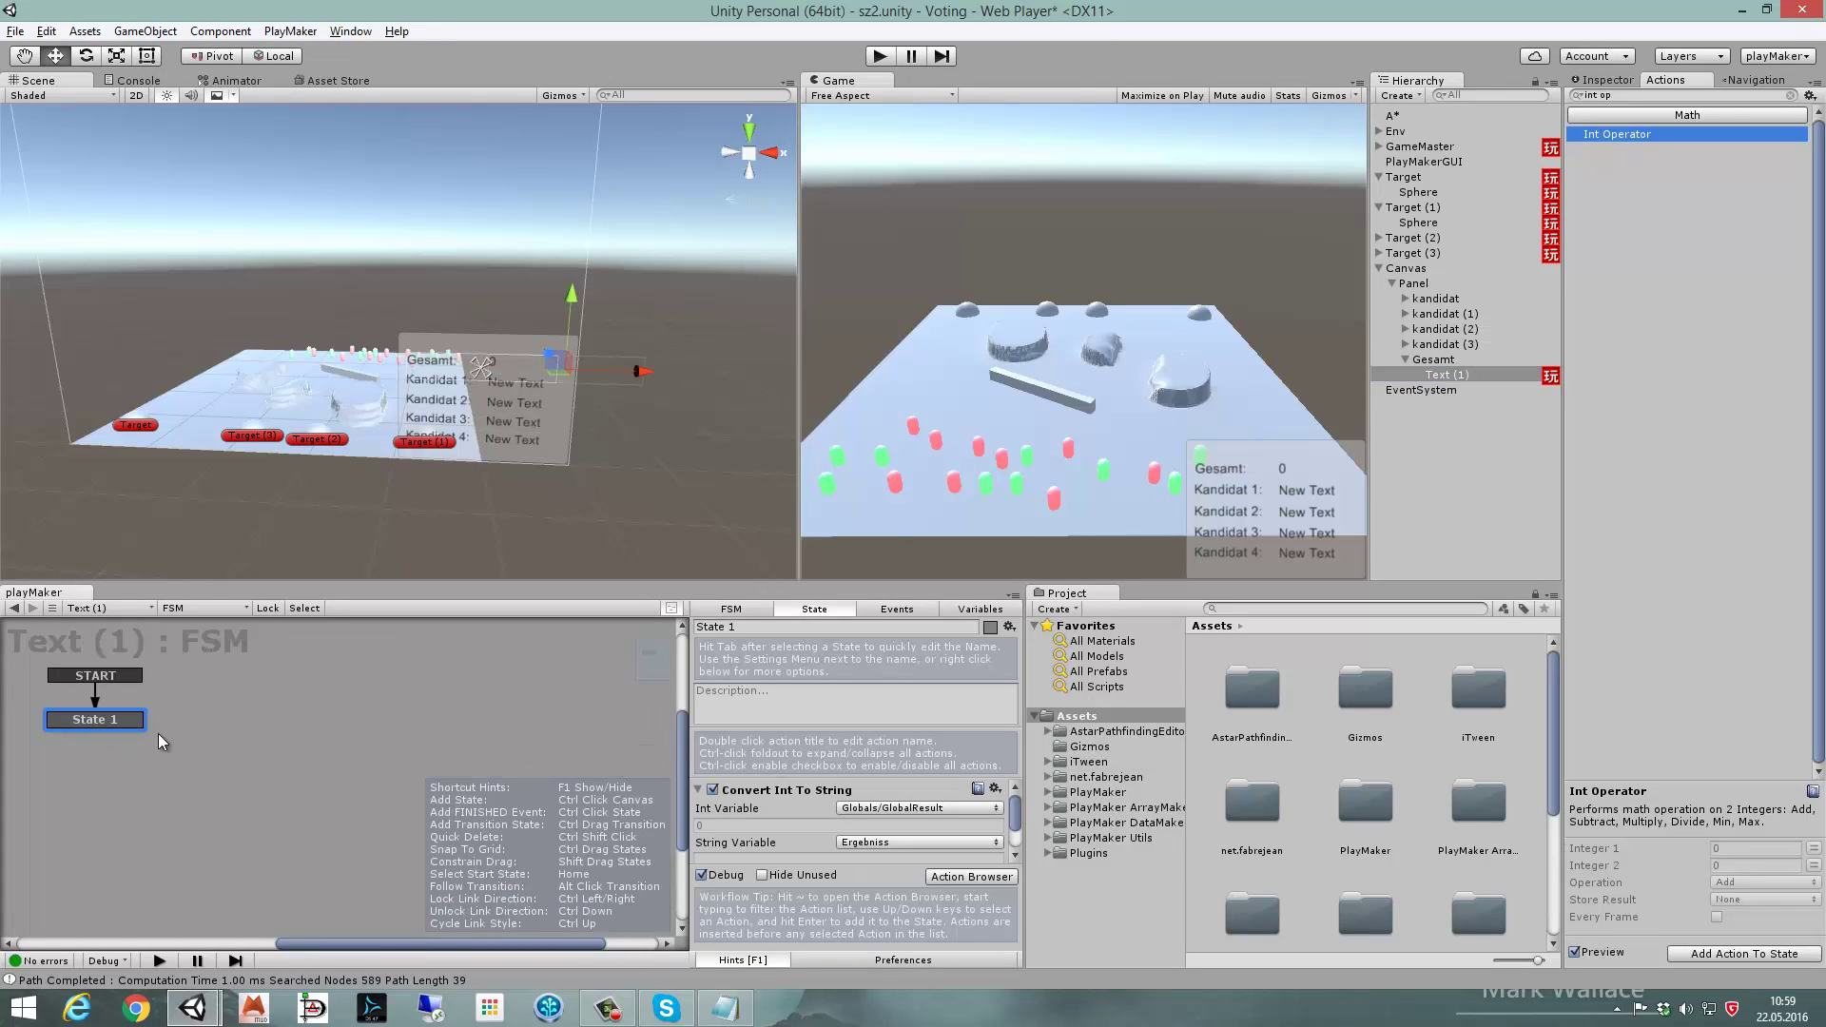
{"action": "scroll", "coordinate": [851, 809], "scroll_direction": "down", "scroll_amount": 3}
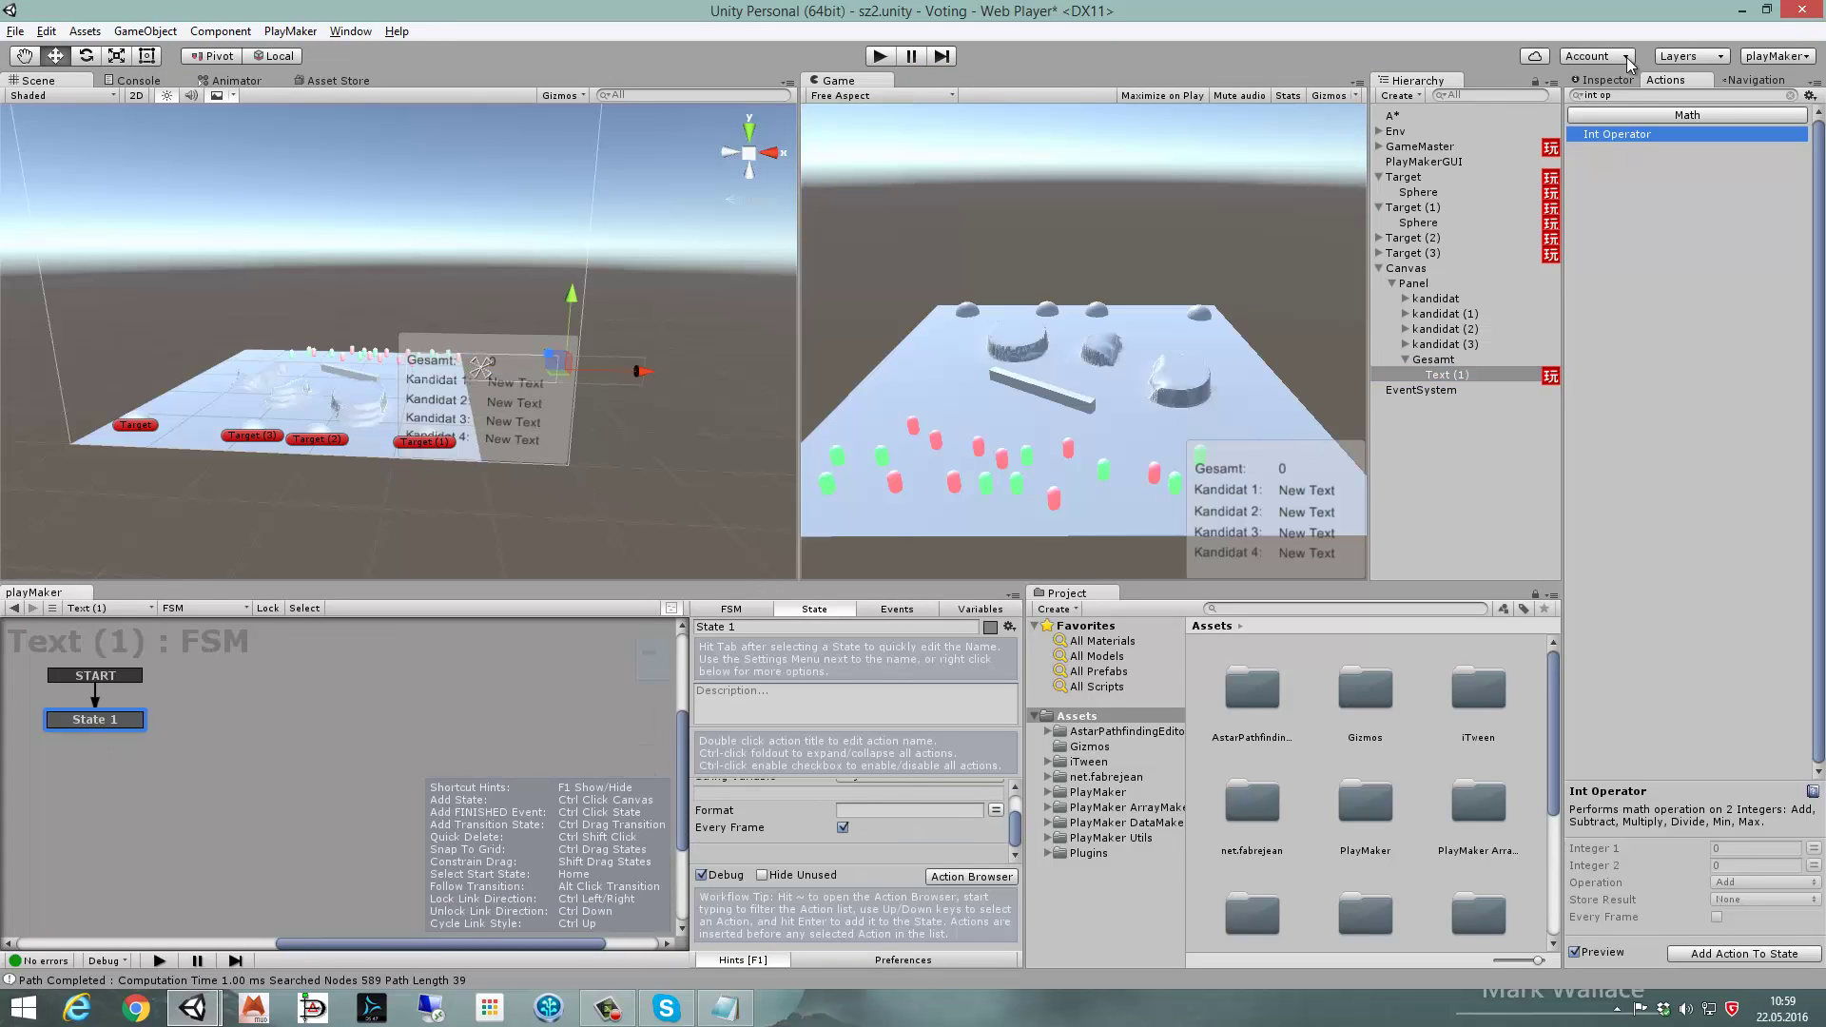
{"action": "left_click", "coordinate": [1603, 80]}
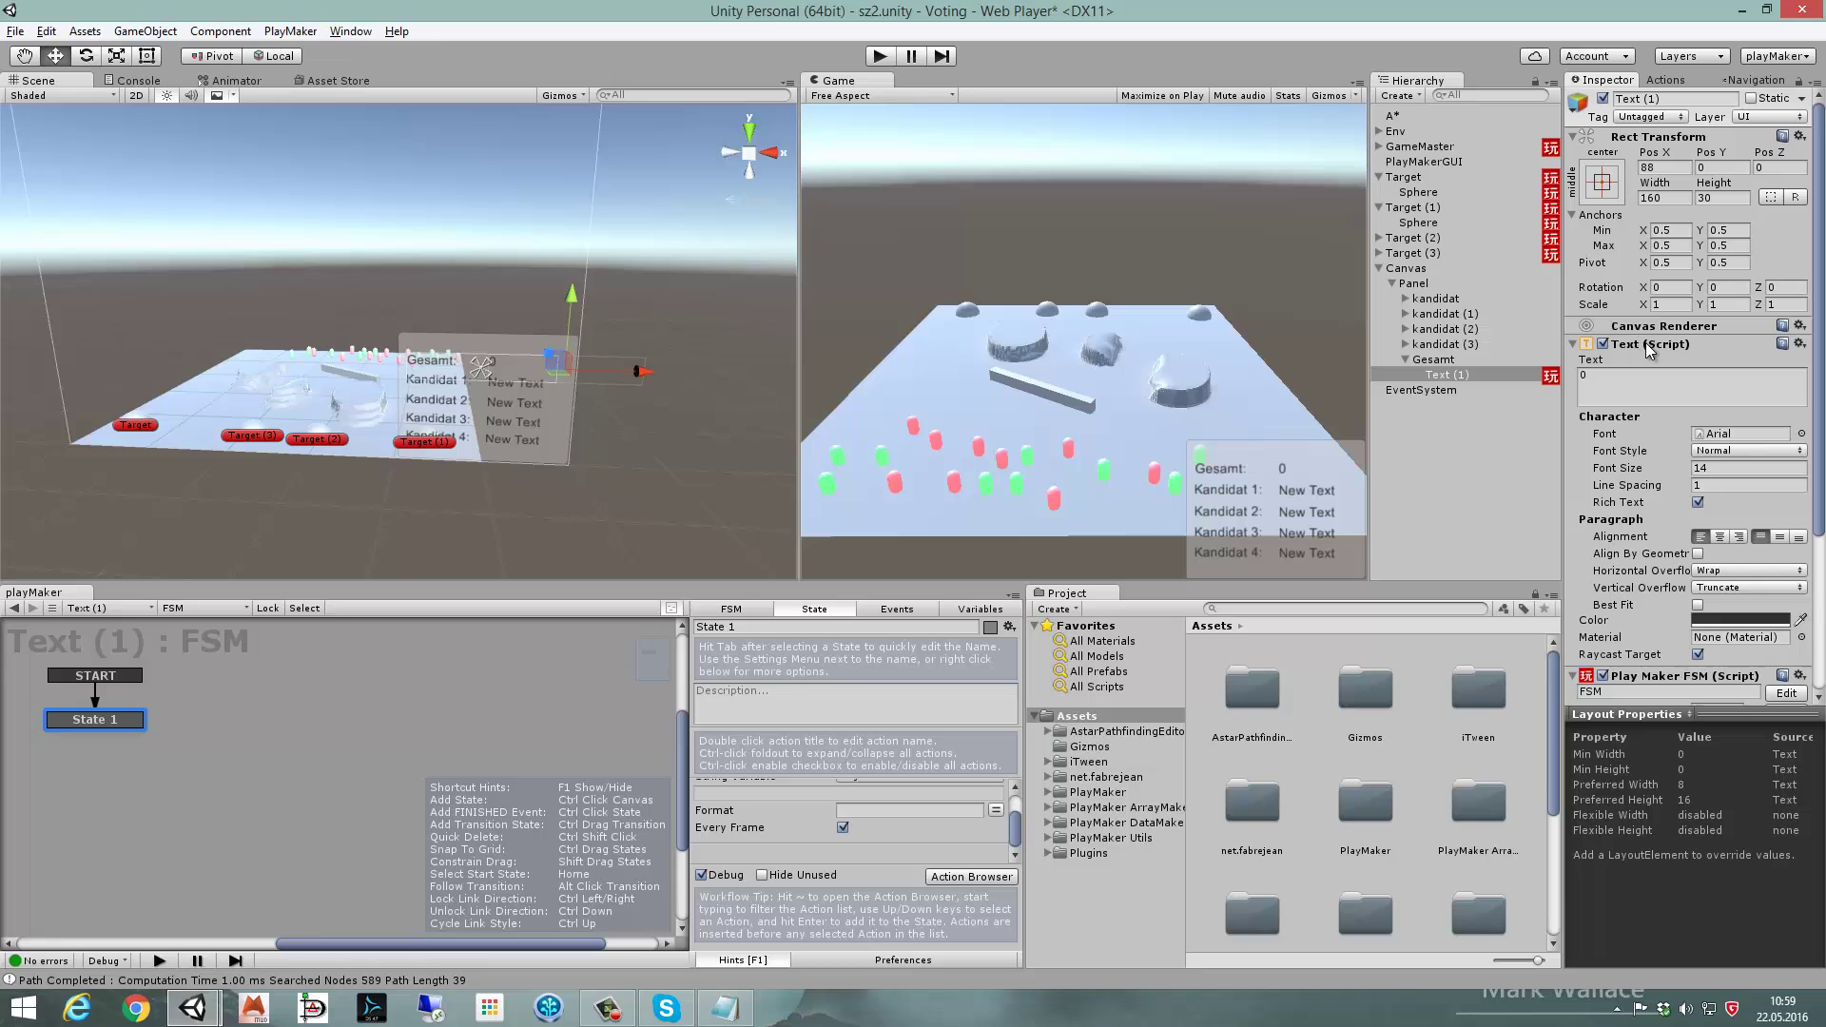
- Add a Set Property action writing Ergebniss into Text (1)'s text every frame, then play
{"action": "left_click_drag", "start_coordinate": [1650, 350], "coordinate": [879, 860]}
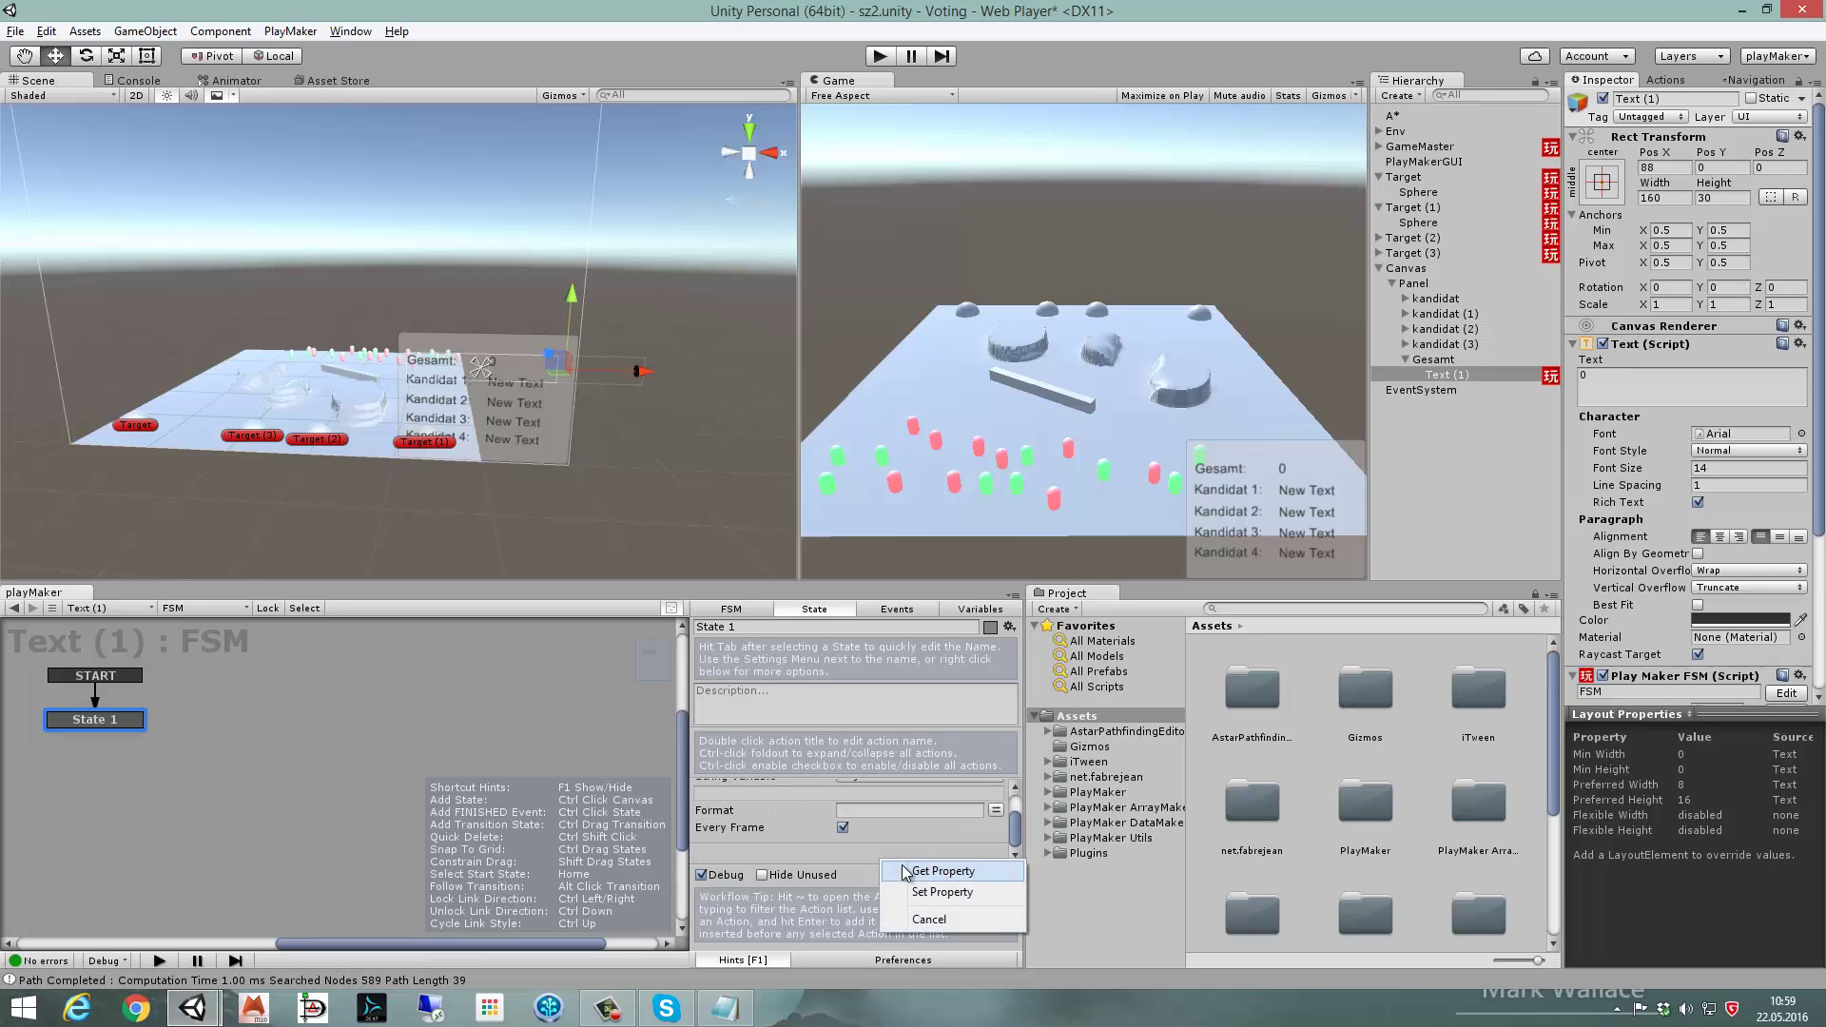
{"action": "left_click", "coordinate": [923, 867]}
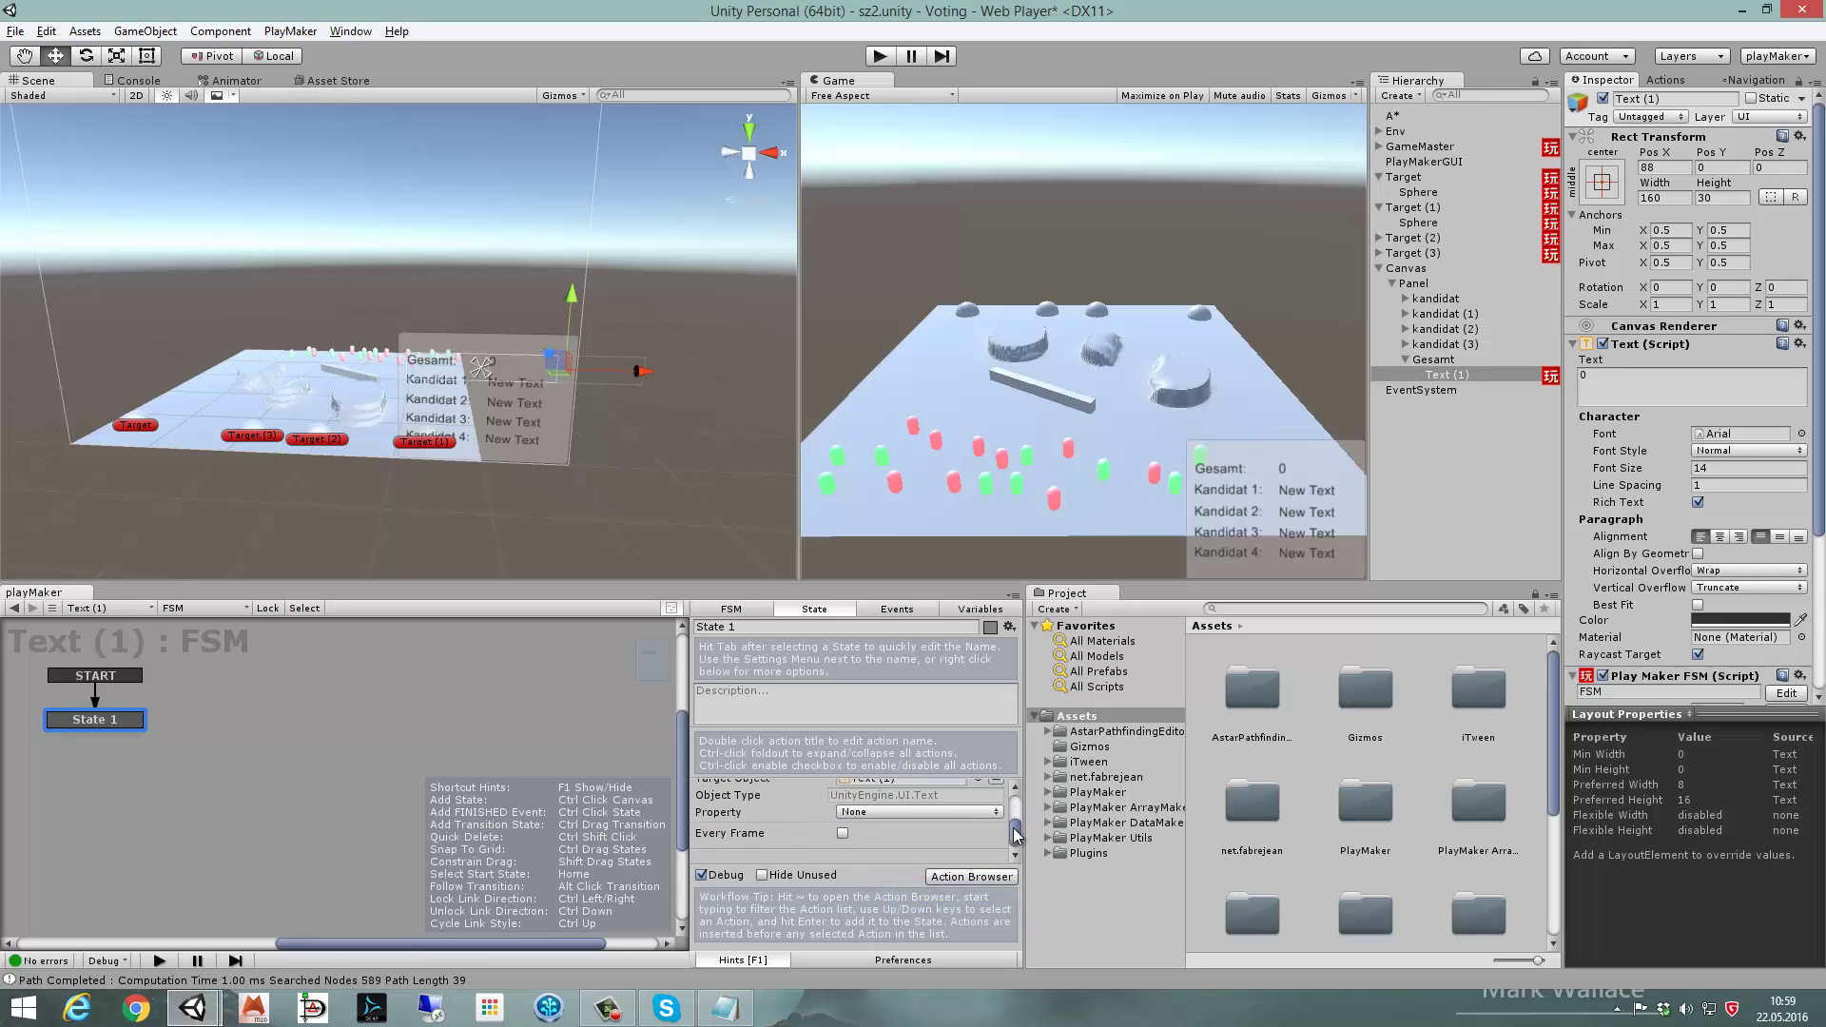
{"action": "scroll", "coordinate": [1015, 835], "scroll_direction": "down", "scroll_amount": 1}
{"action": "left_click", "coordinate": [881, 842]}
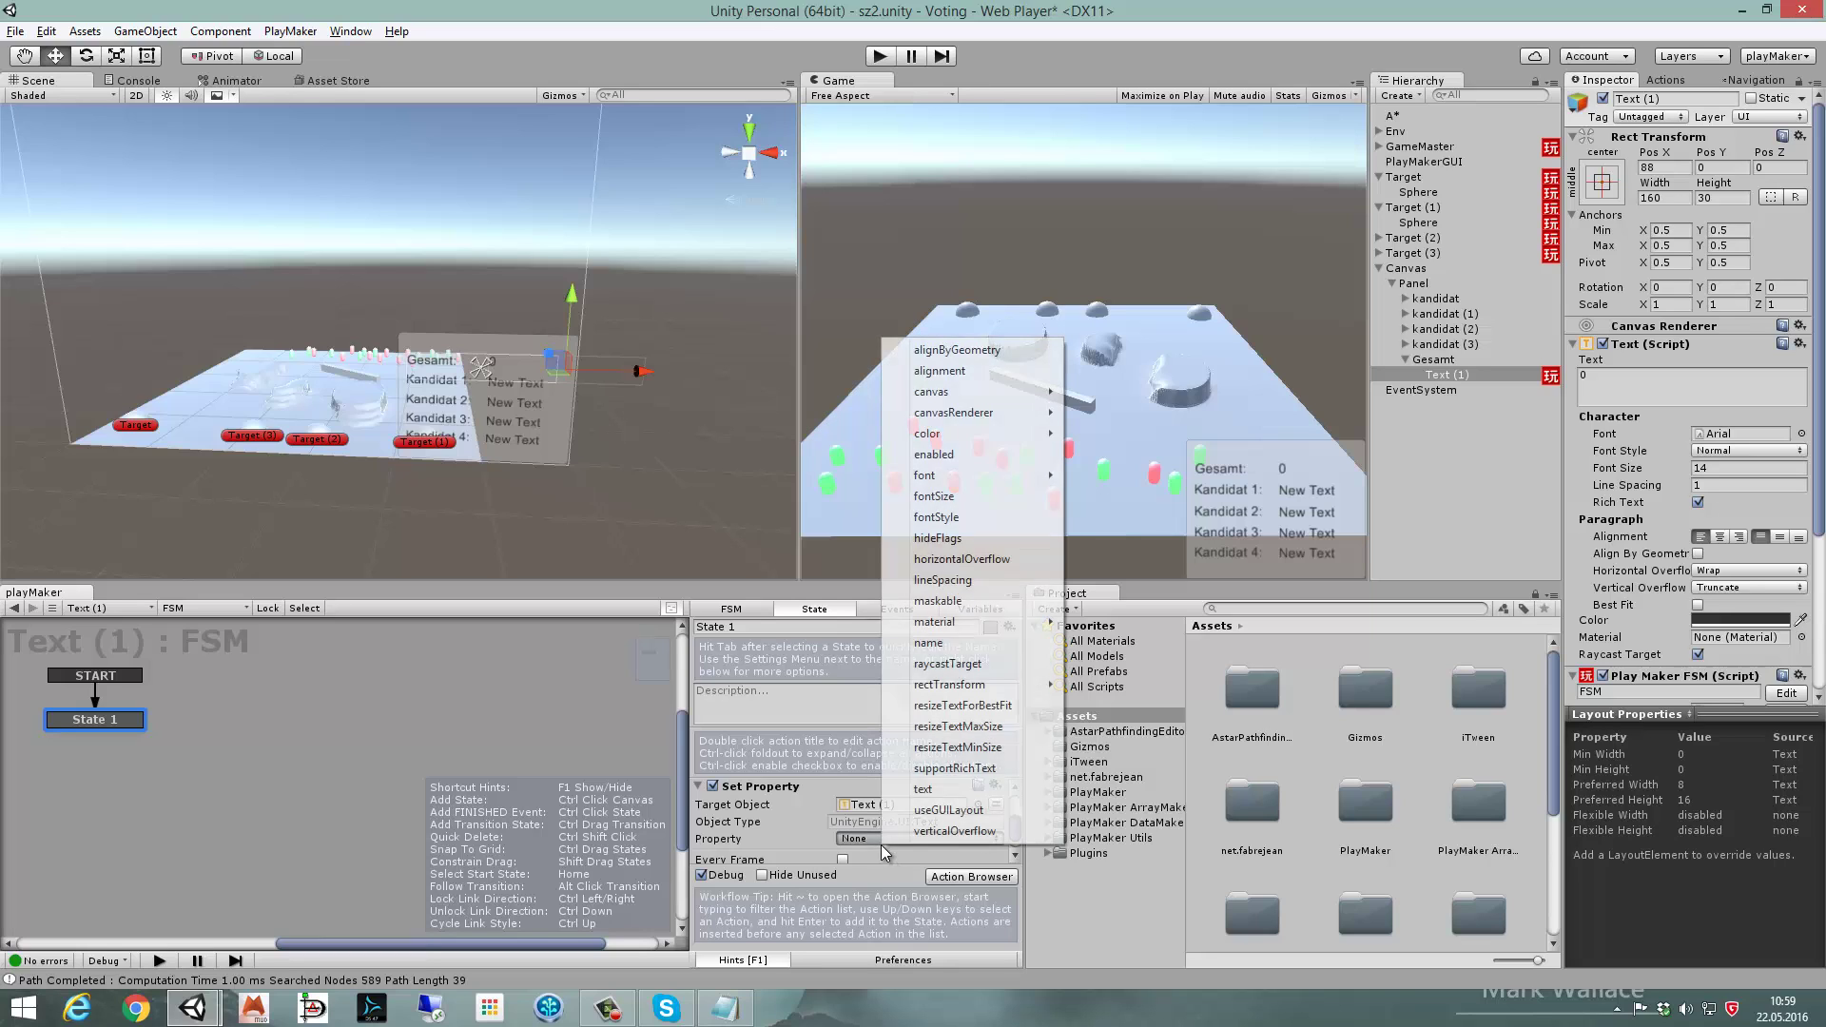
{"action": "left_click", "coordinate": [908, 808]}
{"action": "scroll", "coordinate": [904, 806], "scroll_direction": "down", "scroll_amount": 2}
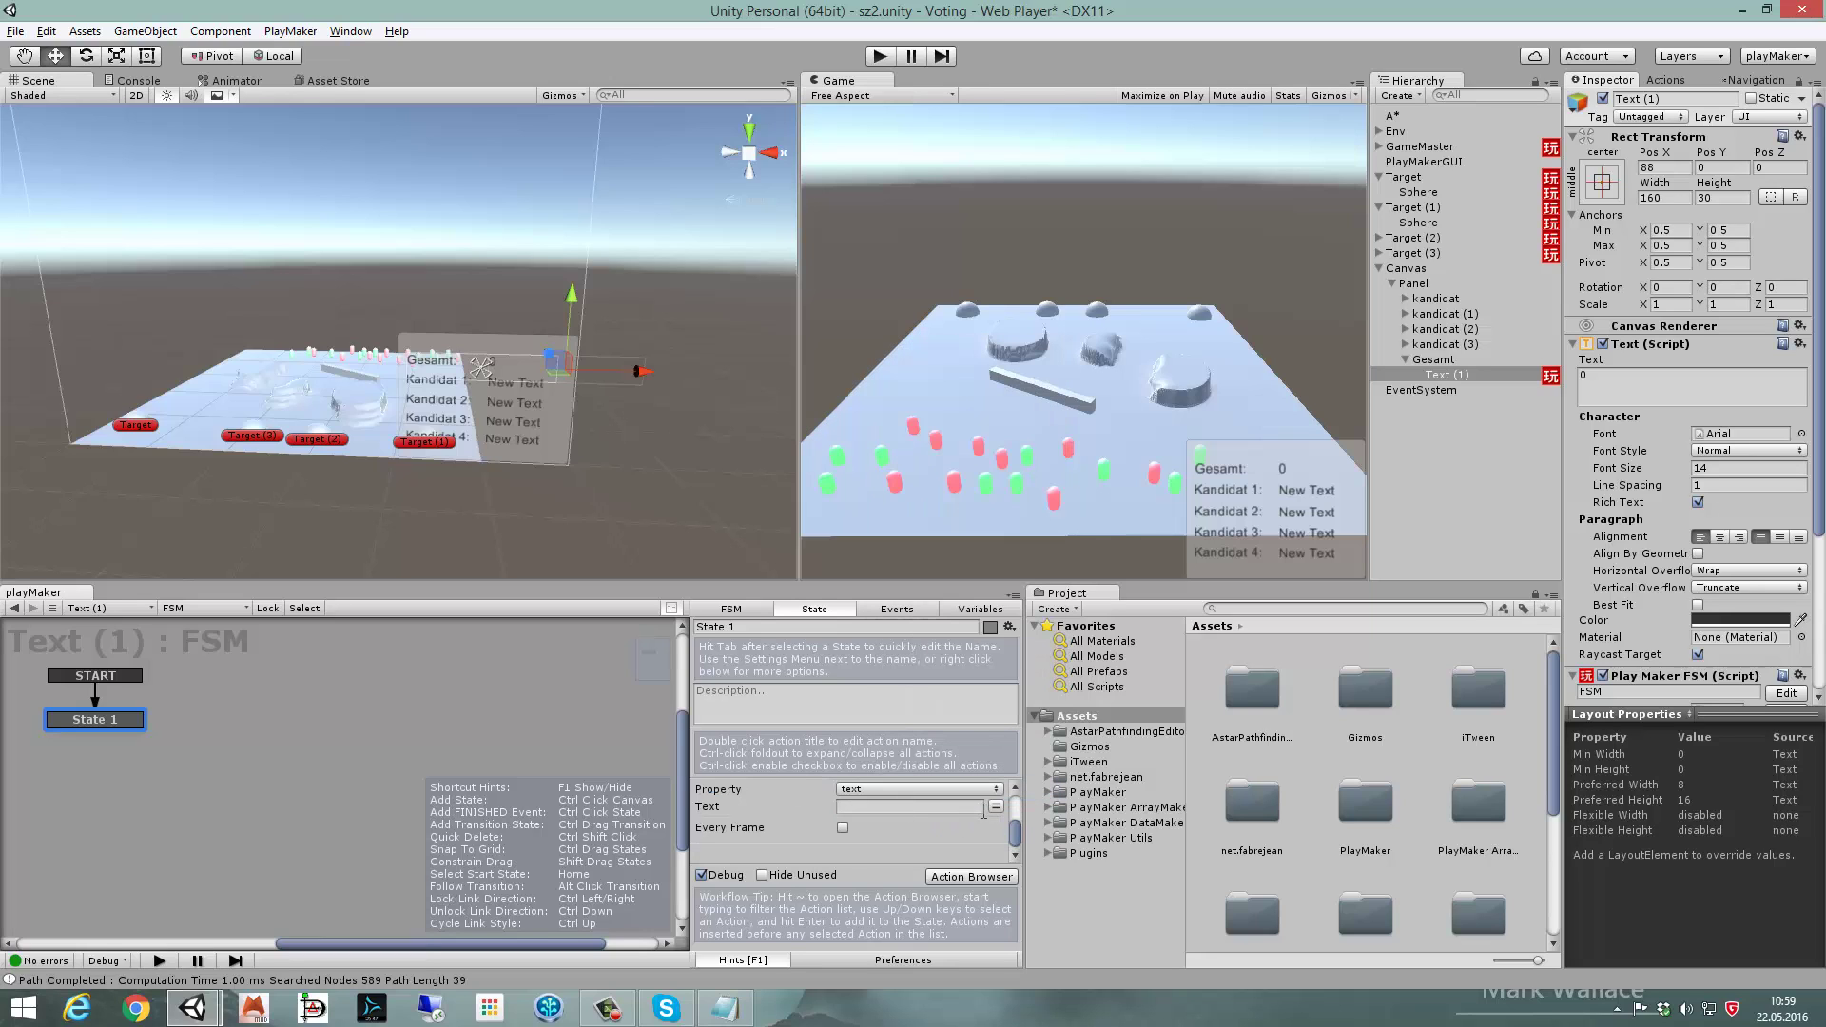
{"action": "left_click", "coordinate": [995, 806]}
{"action": "left_click", "coordinate": [908, 805]}
{"action": "left_click", "coordinate": [903, 848]}
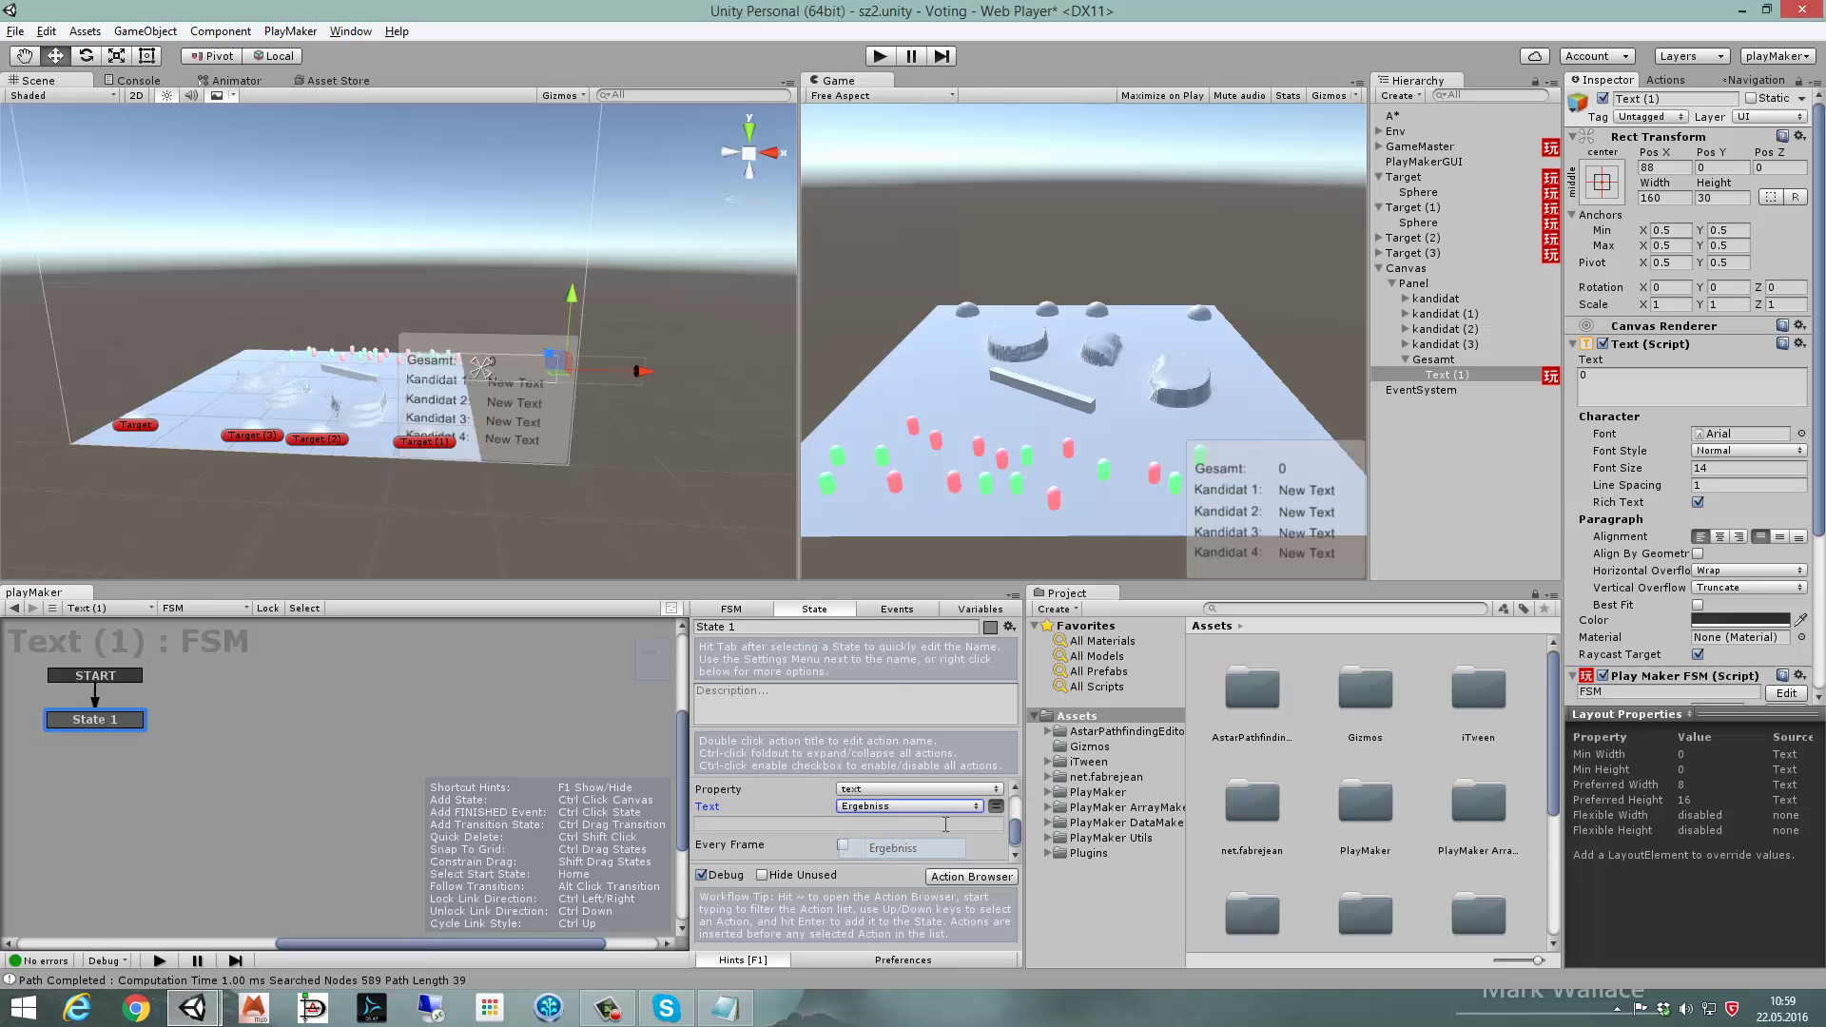
{"action": "left_click", "coordinate": [843, 844]}
{"action": "left_click", "coordinate": [875, 57]}
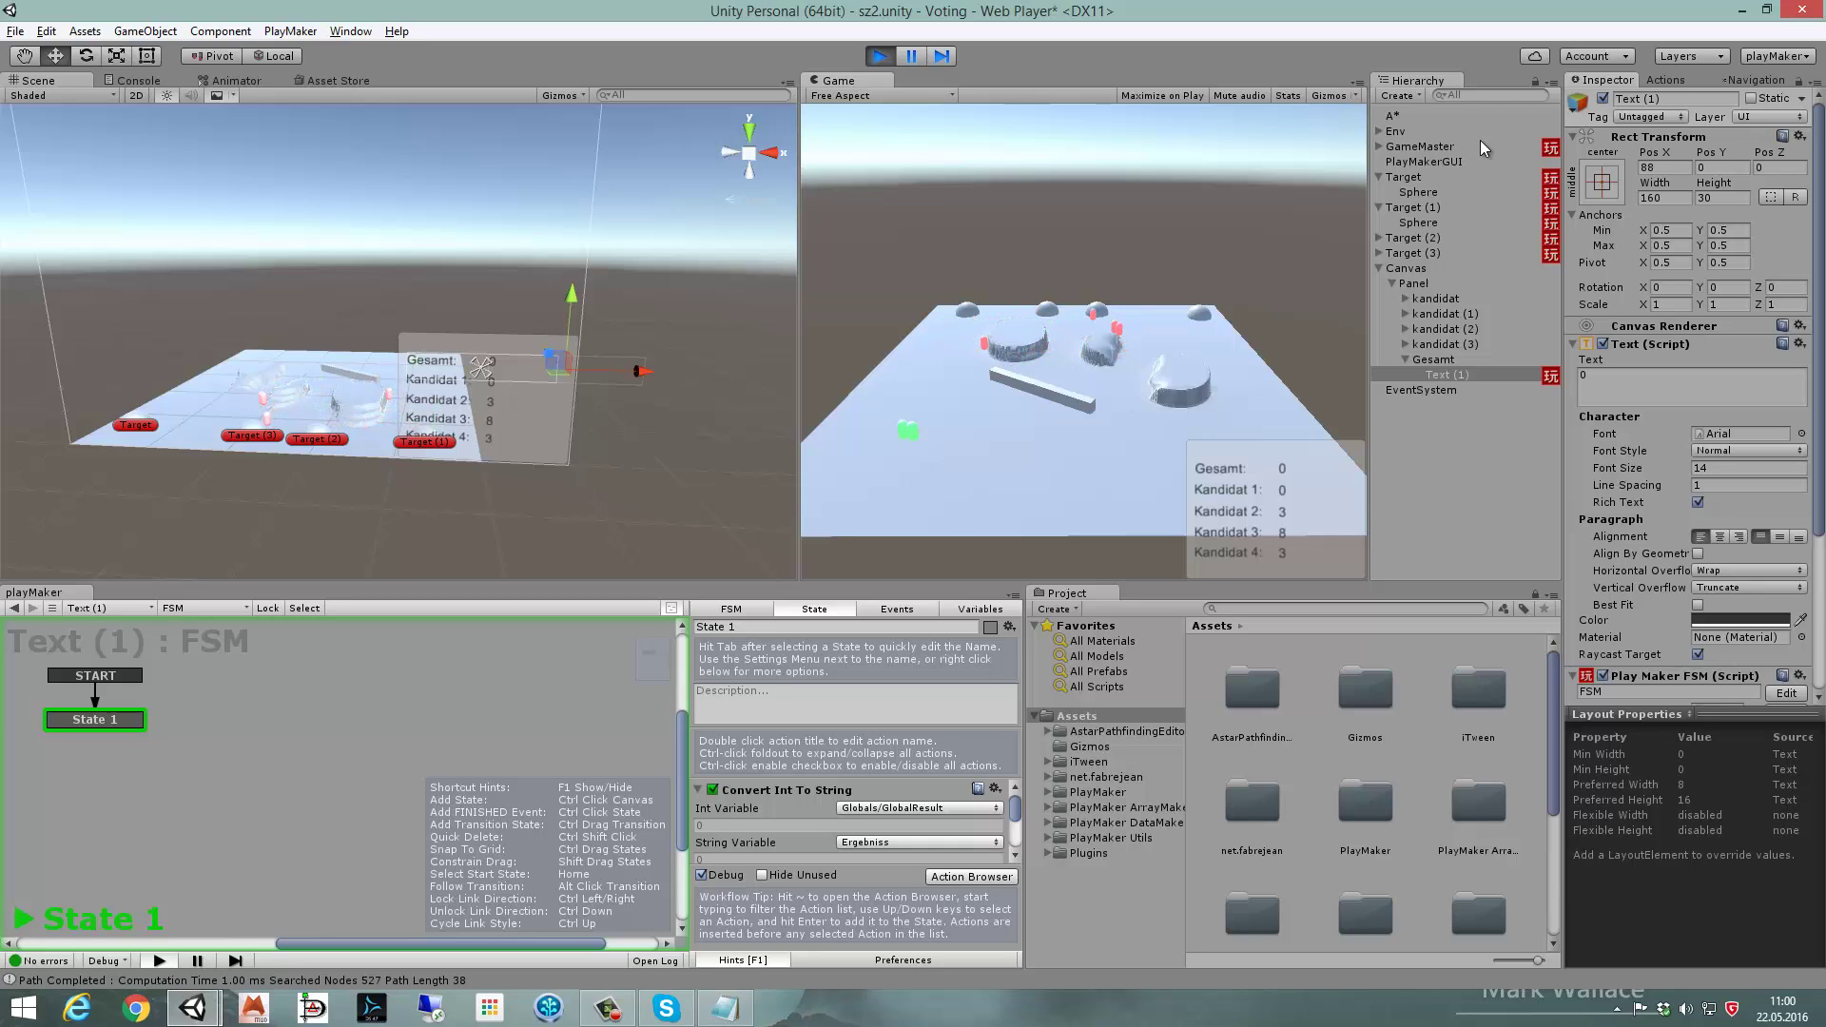
- Watch GameMaster's FSM until the Gesamt total reaches 15, then stop the test run
{"action": "left_click", "coordinate": [1449, 147]}
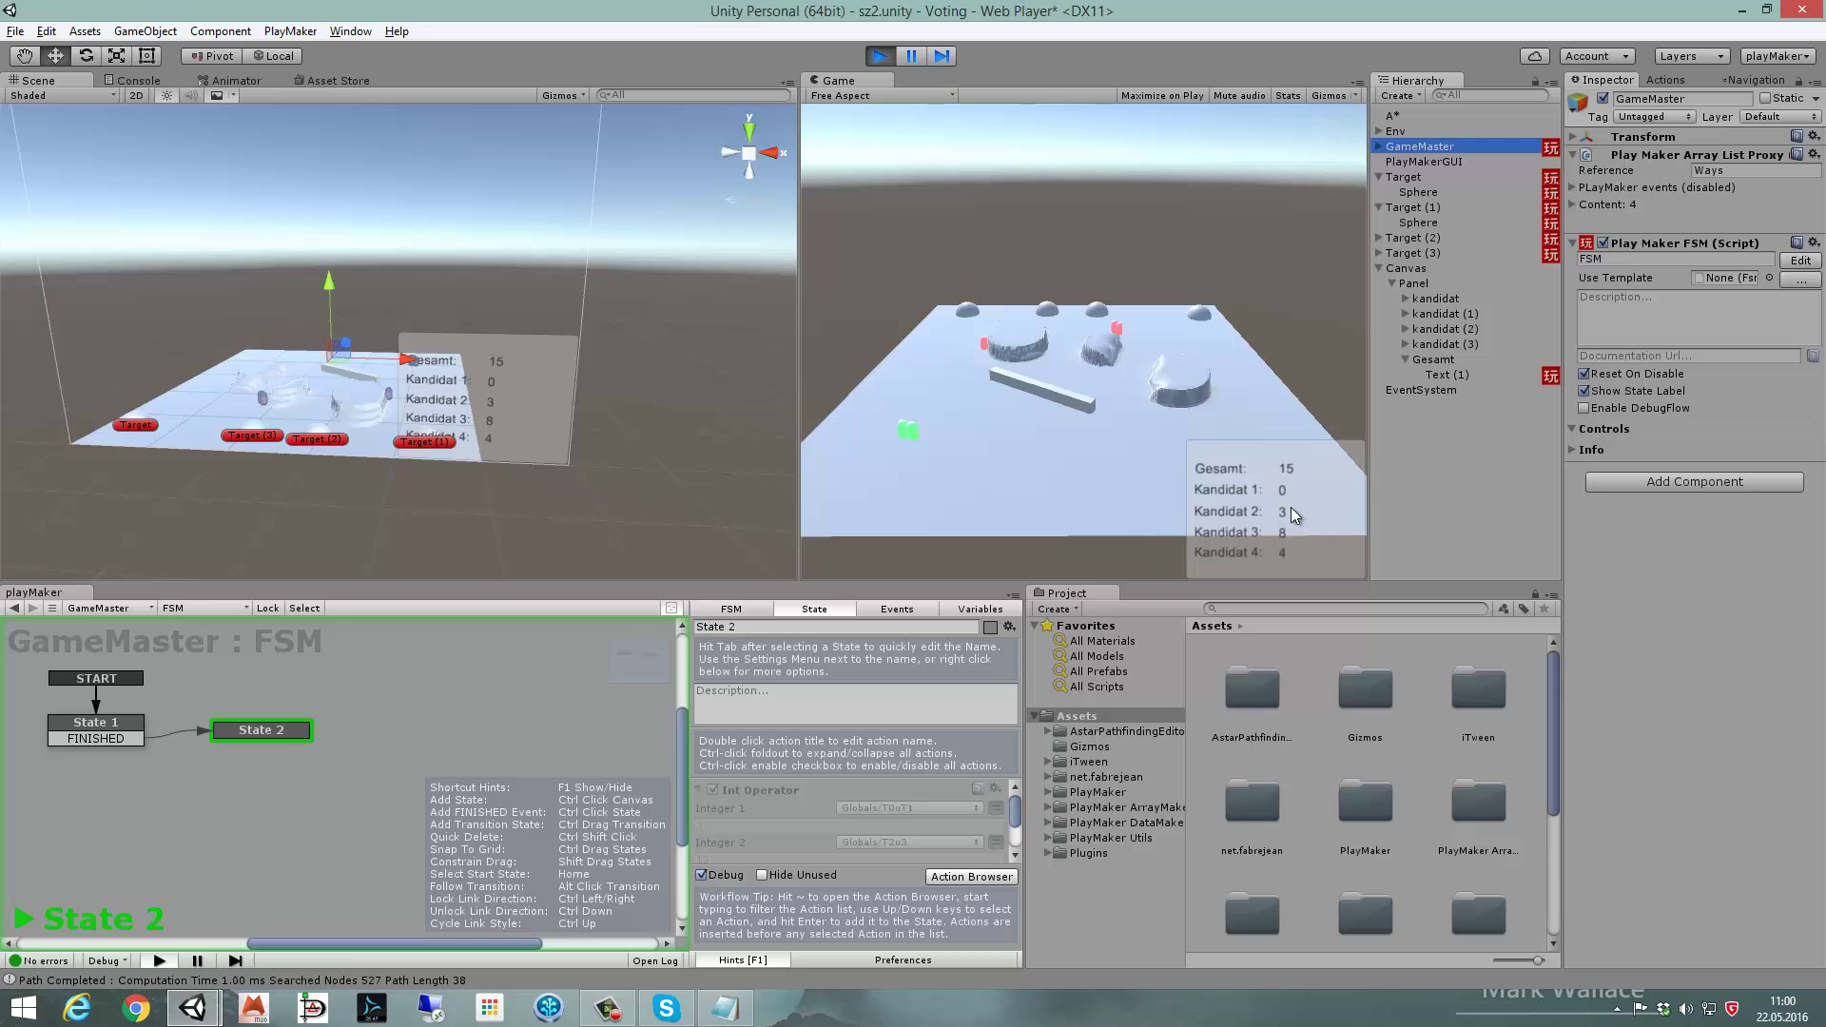
{"action": "left_click", "coordinate": [876, 58]}
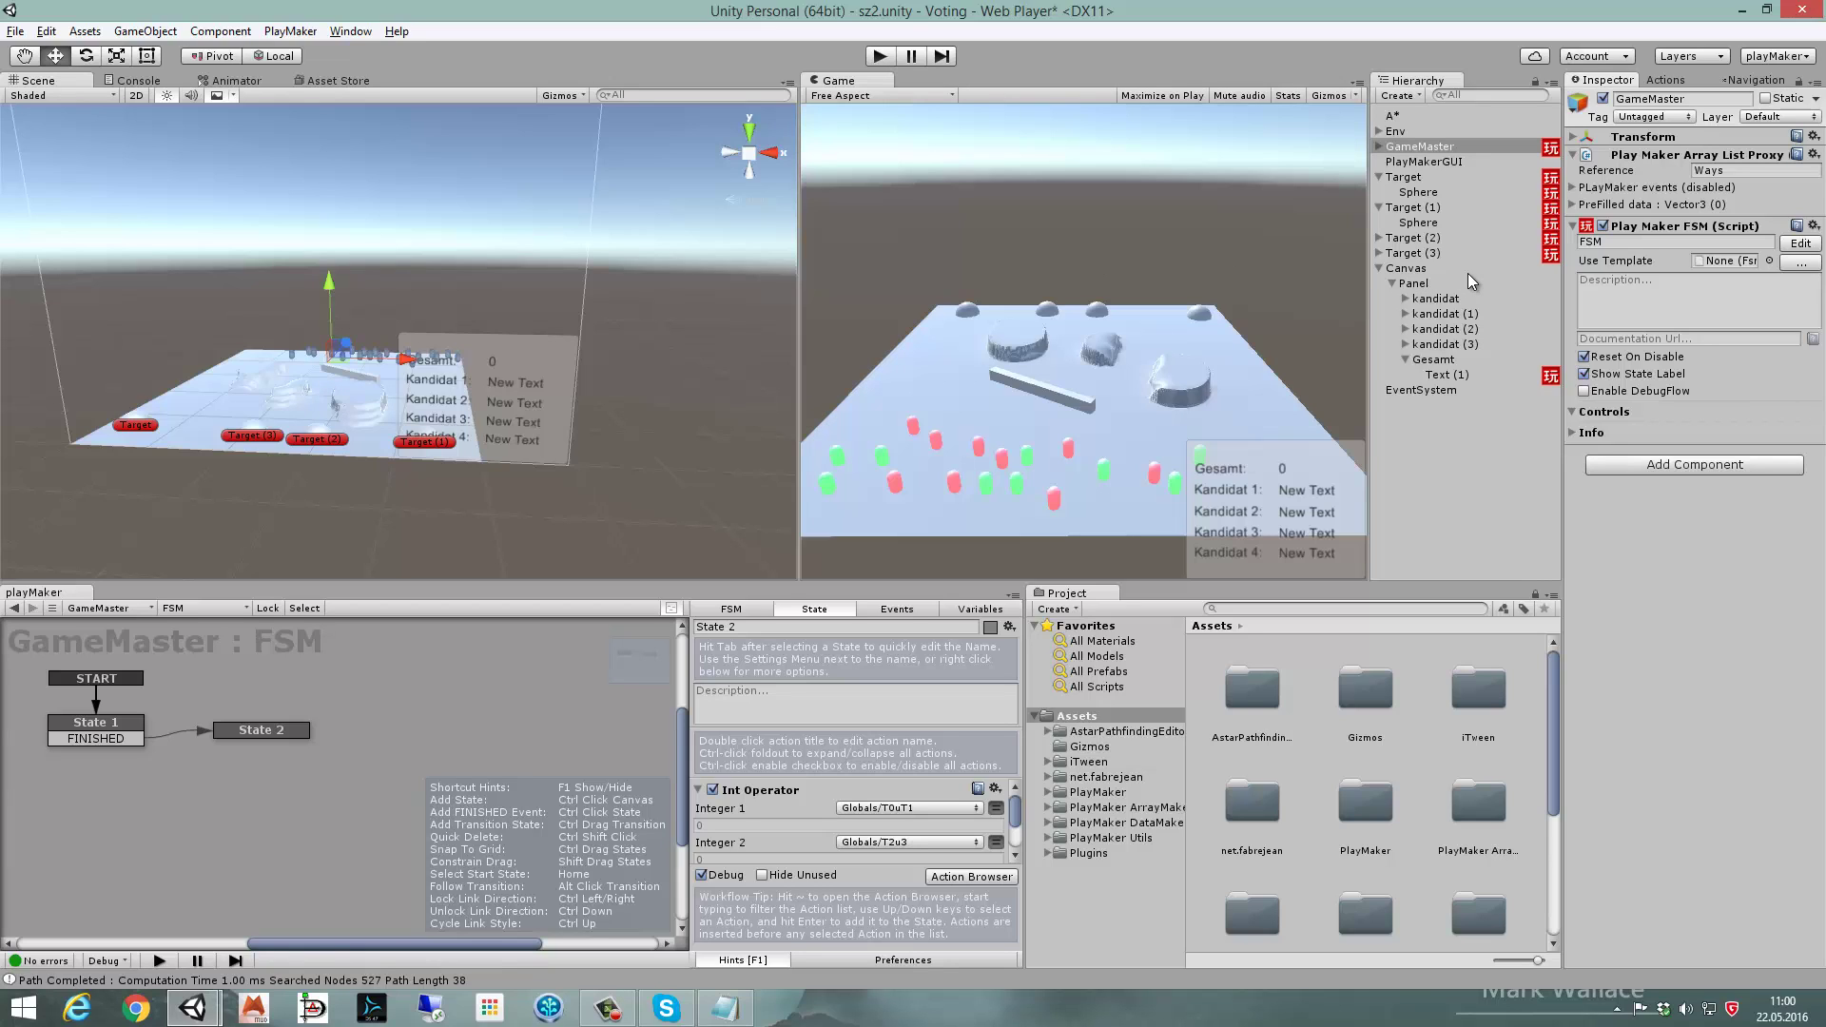
- Set the Random Int maximum in Bürger's Set Random ID state to 6
{"action": "left_click", "coordinate": [1376, 148]}
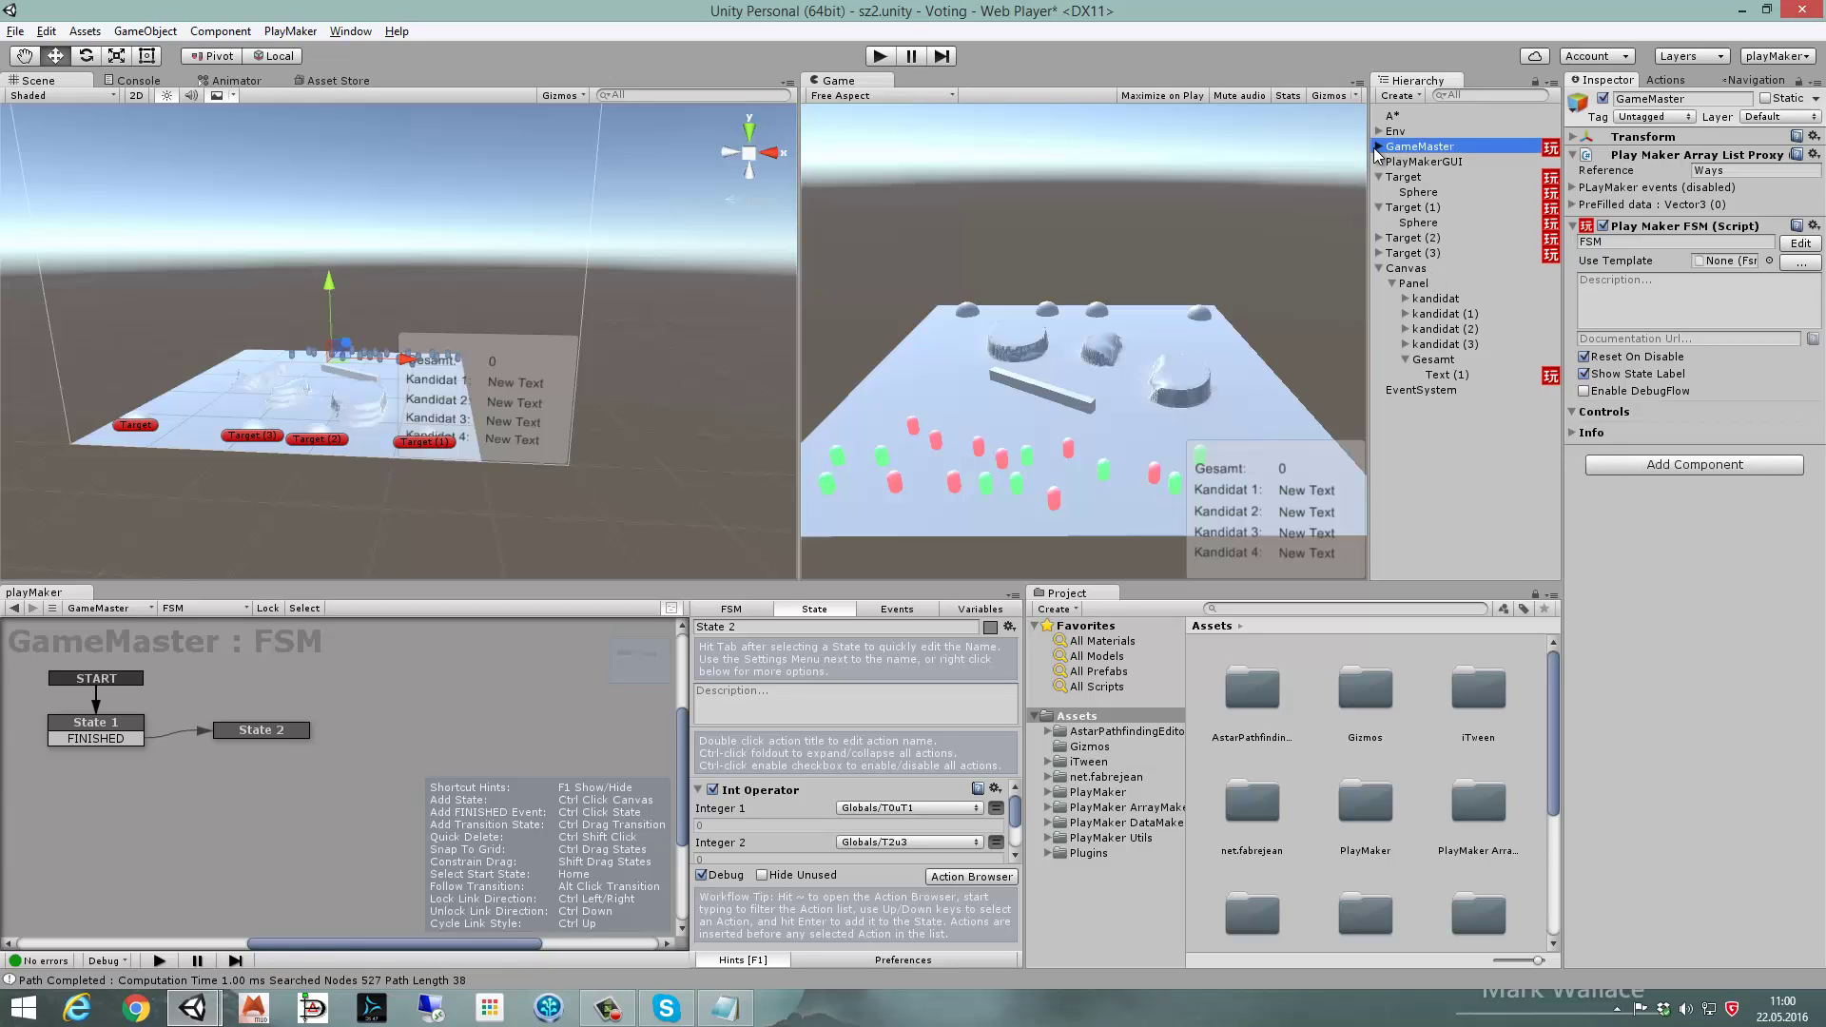
{"action": "left_click", "coordinate": [1377, 148]}
{"action": "left_click", "coordinate": [1415, 165]}
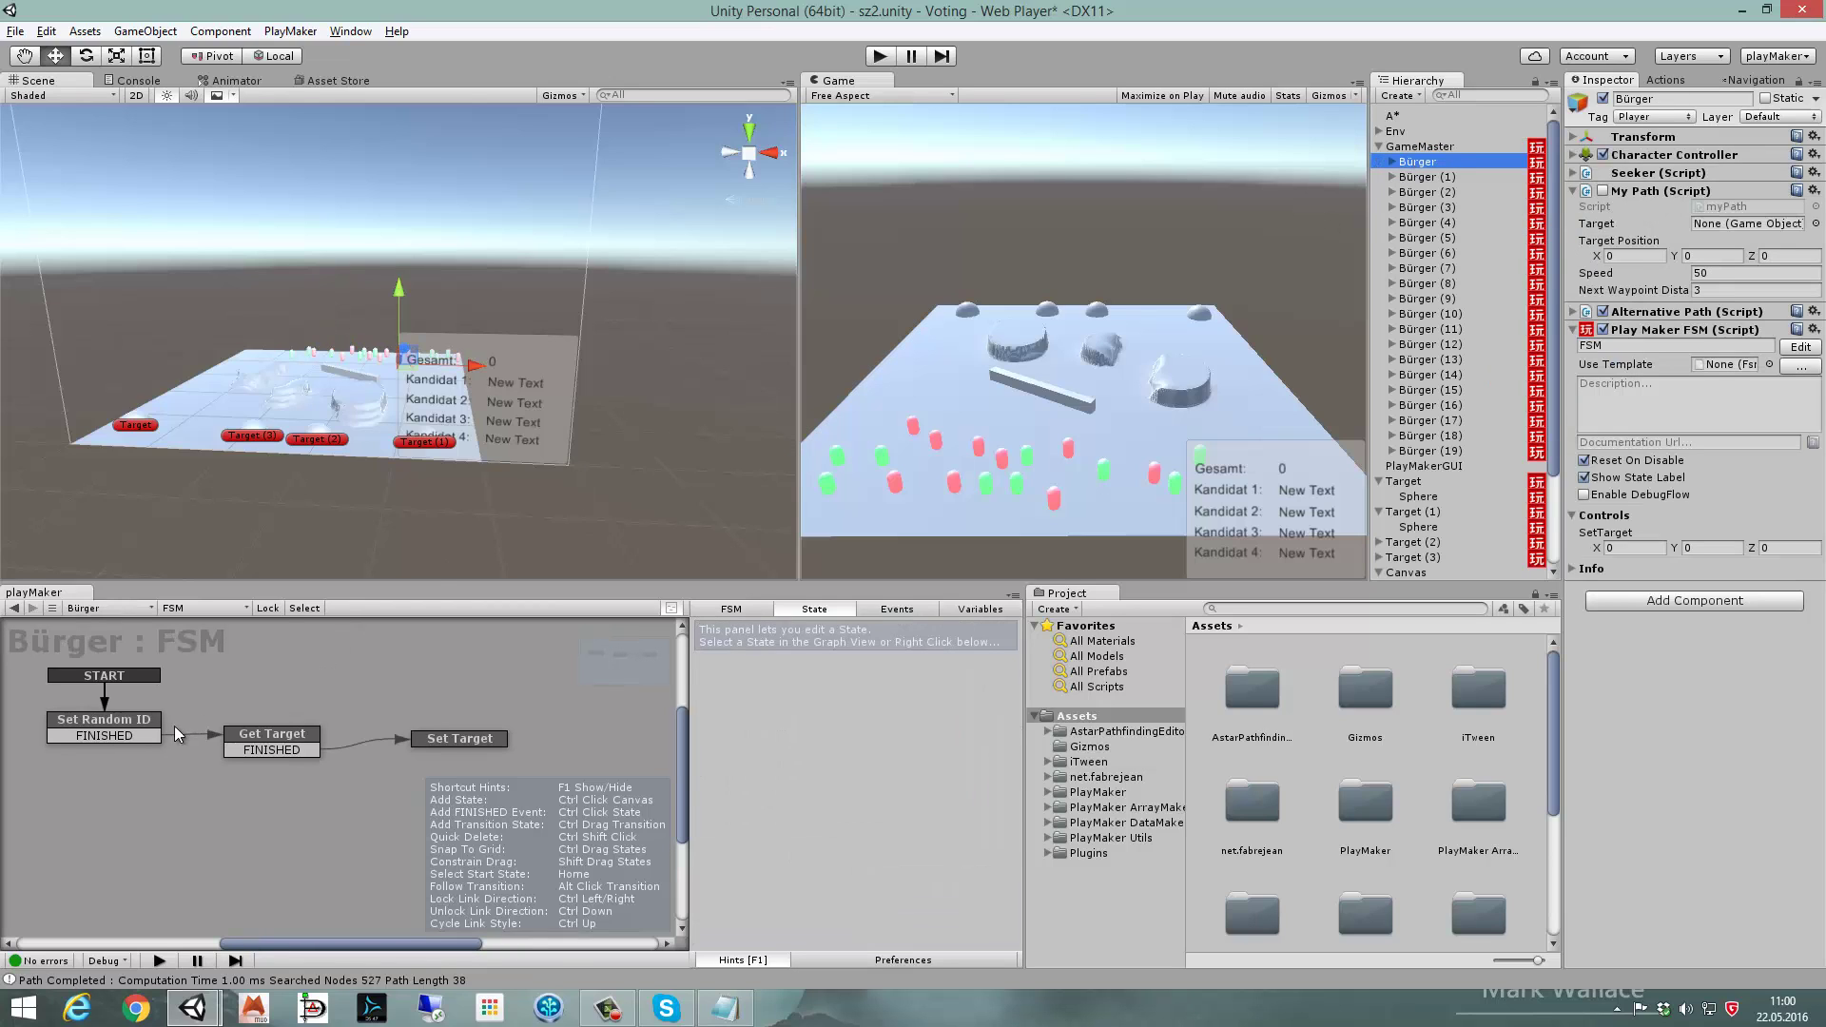
{"action": "left_click", "coordinate": [125, 728]}
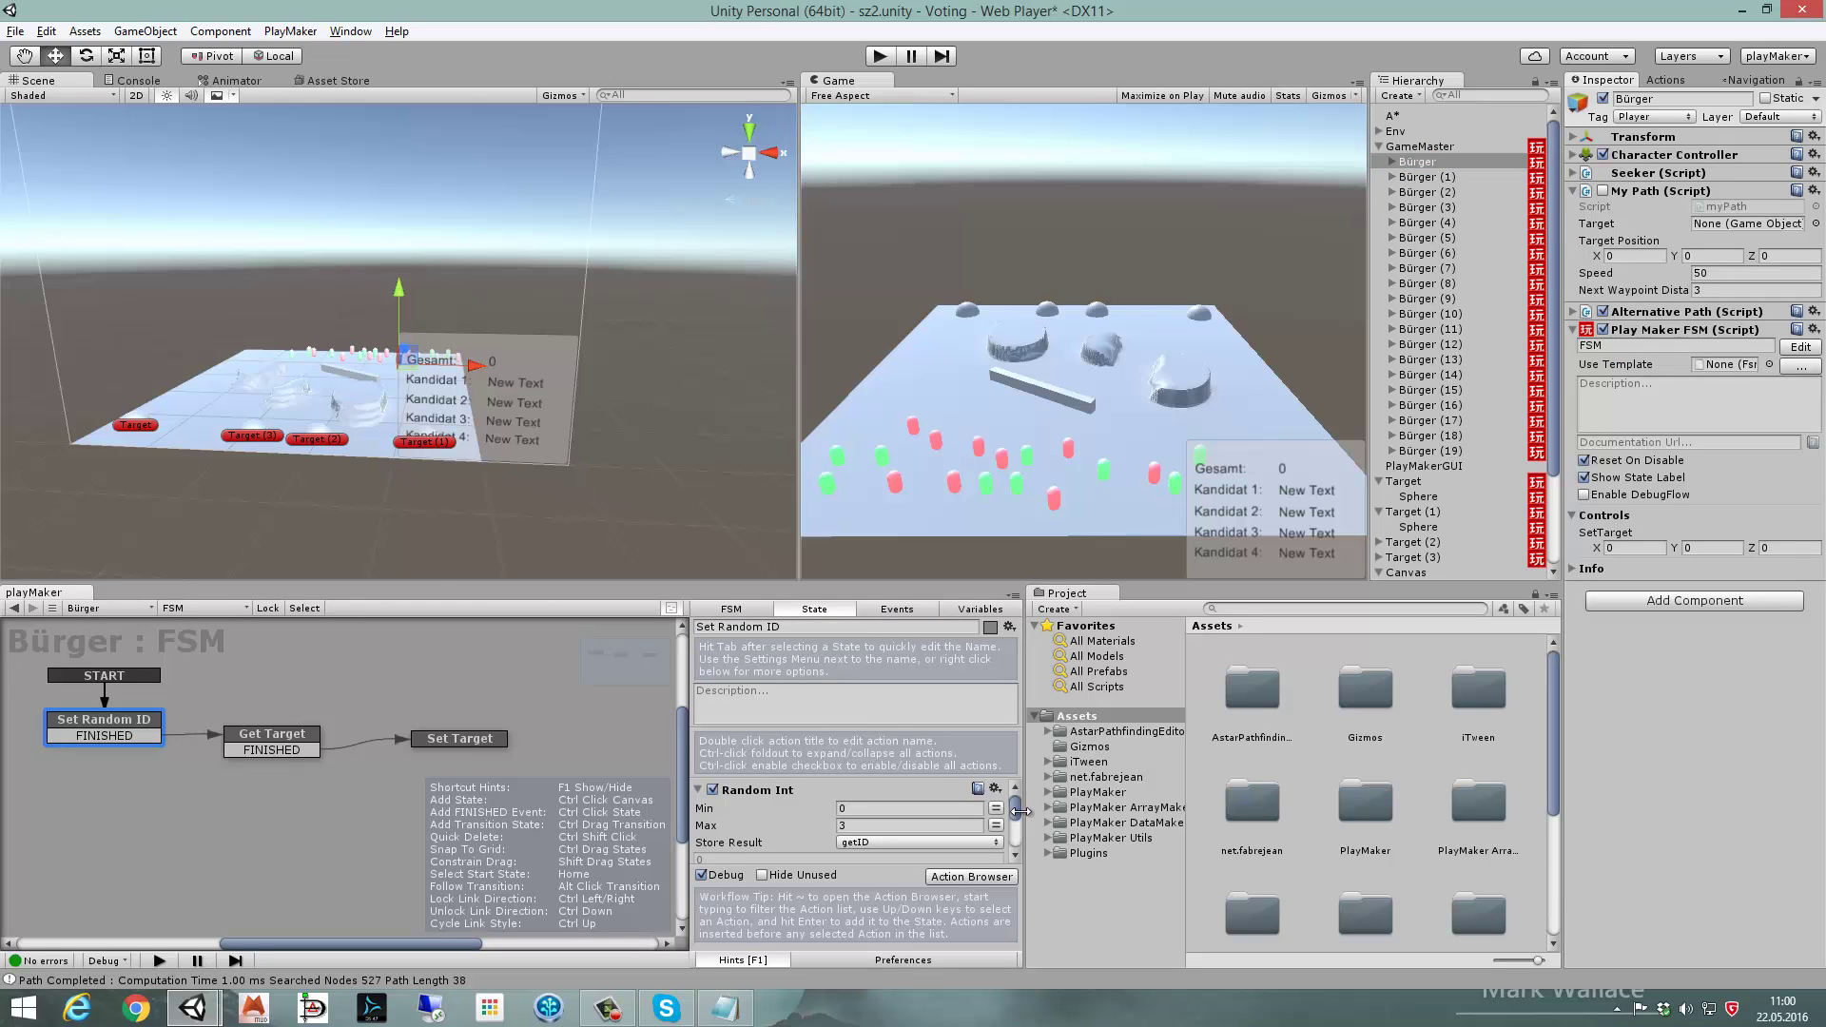
{"action": "left_click", "coordinate": [849, 827]}
- Remove the PlayMaker FSM from citizens Bürger (1) through (19)
{"action": "left_click", "coordinate": [1457, 177]}
{"action": "left_click", "coordinate": [1429, 450], "text": "shift"}
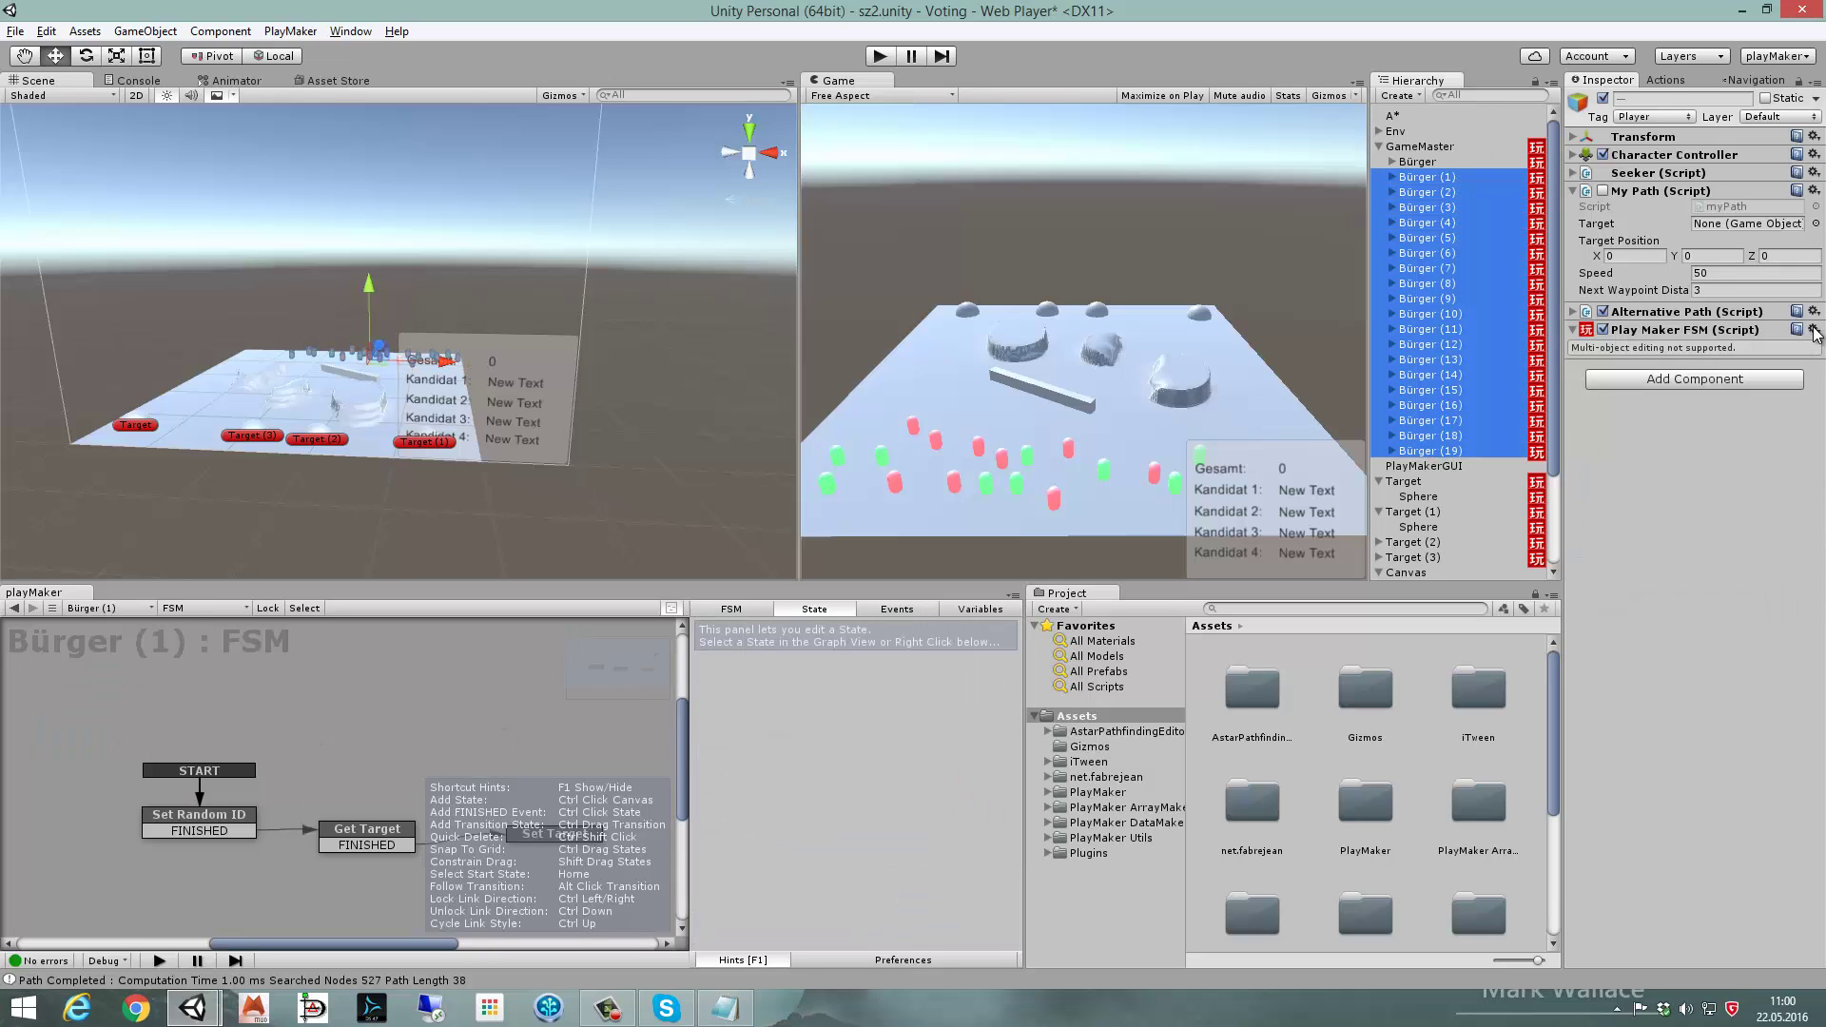
{"action": "left_click", "coordinate": [1814, 329]}
{"action": "left_click", "coordinate": [1736, 418]}
- Copy Bürger's FSM, paste it onto Bürger (1) through (19), and start the simulation
{"action": "left_click", "coordinate": [1417, 161]}
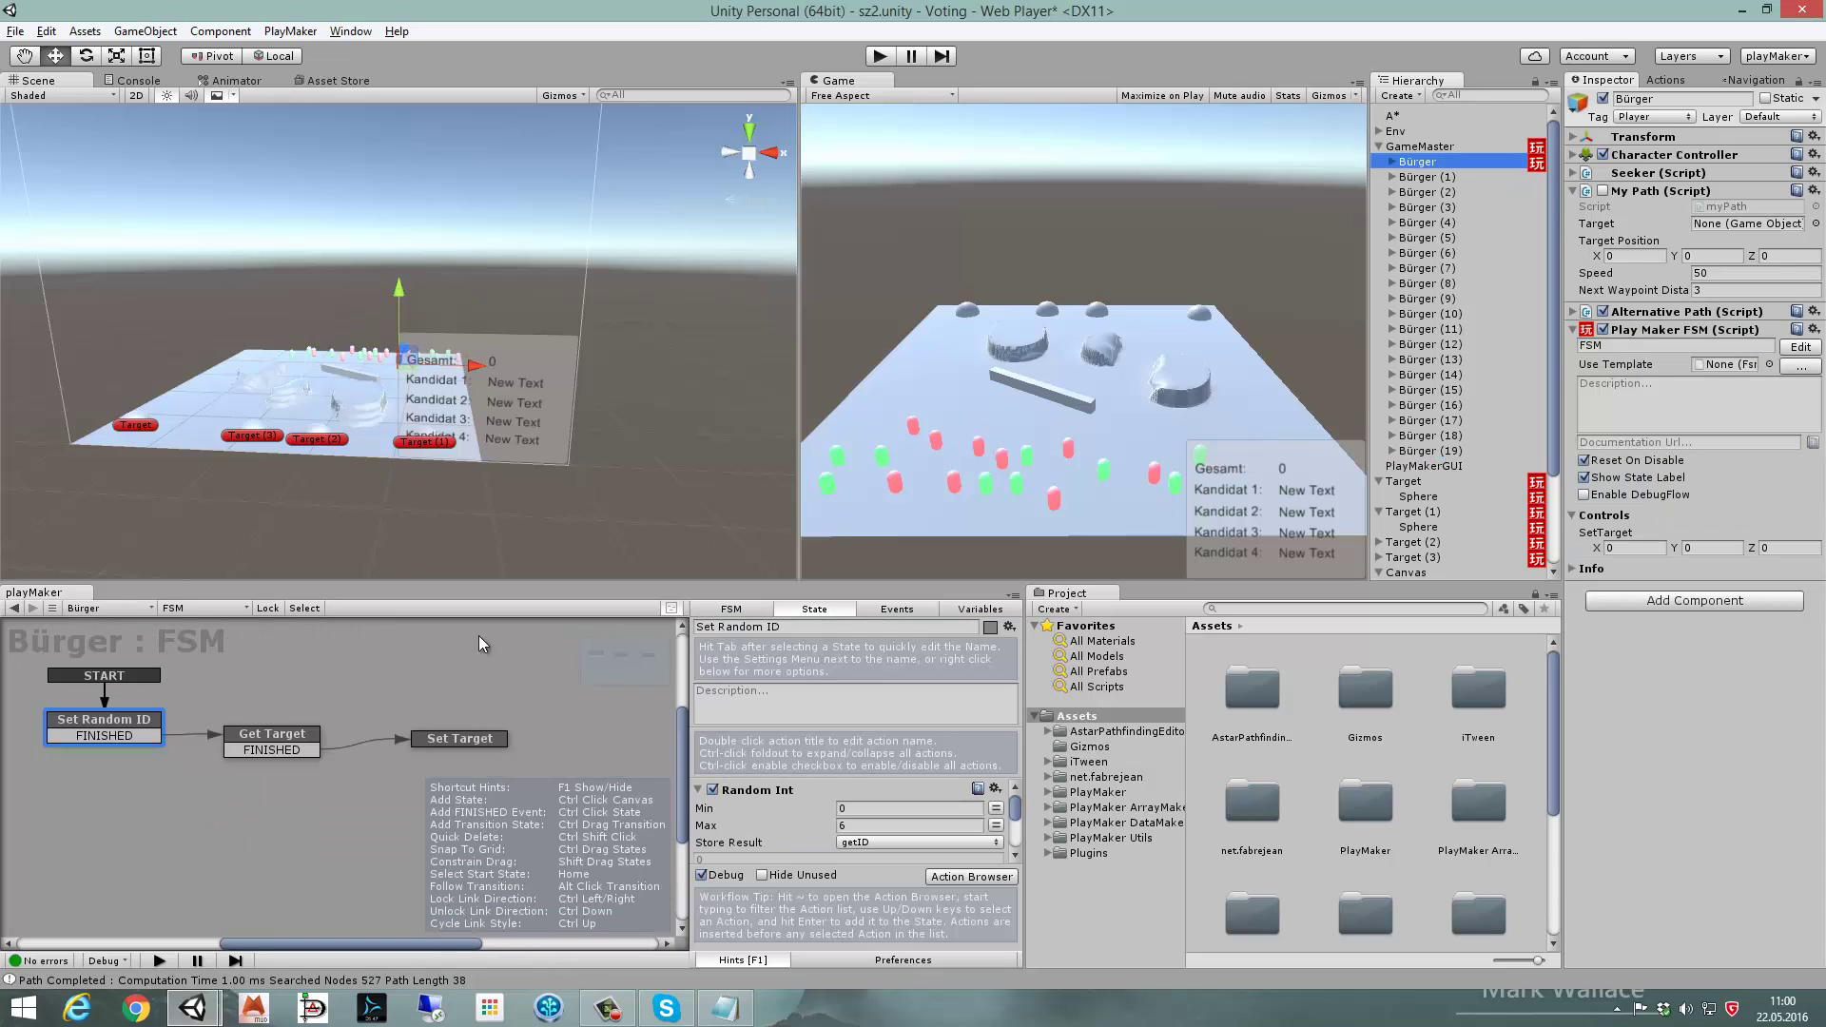
{"action": "right_click", "coordinate": [357, 659]}
{"action": "left_click", "coordinate": [578, 698]}
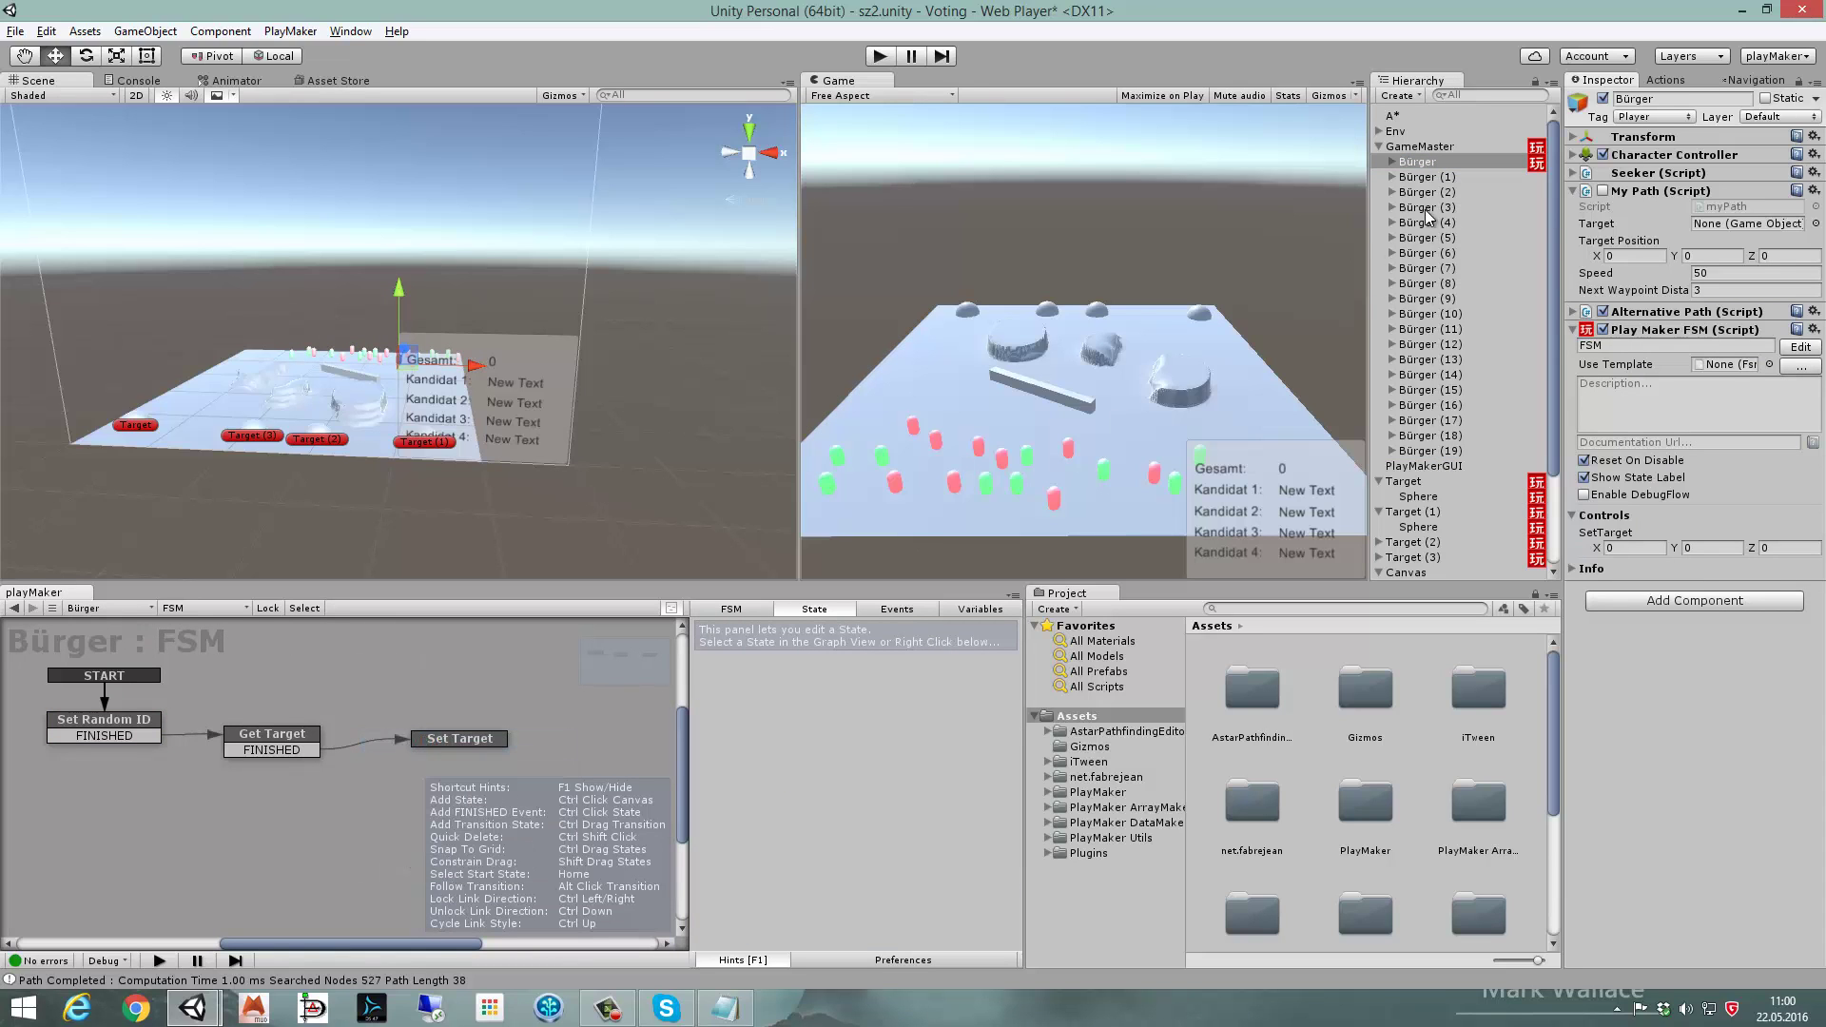
{"action": "left_click", "coordinate": [1431, 178]}
{"action": "left_click", "coordinate": [1429, 449], "text": "shift"}
{"action": "right_click", "coordinate": [293, 710]}
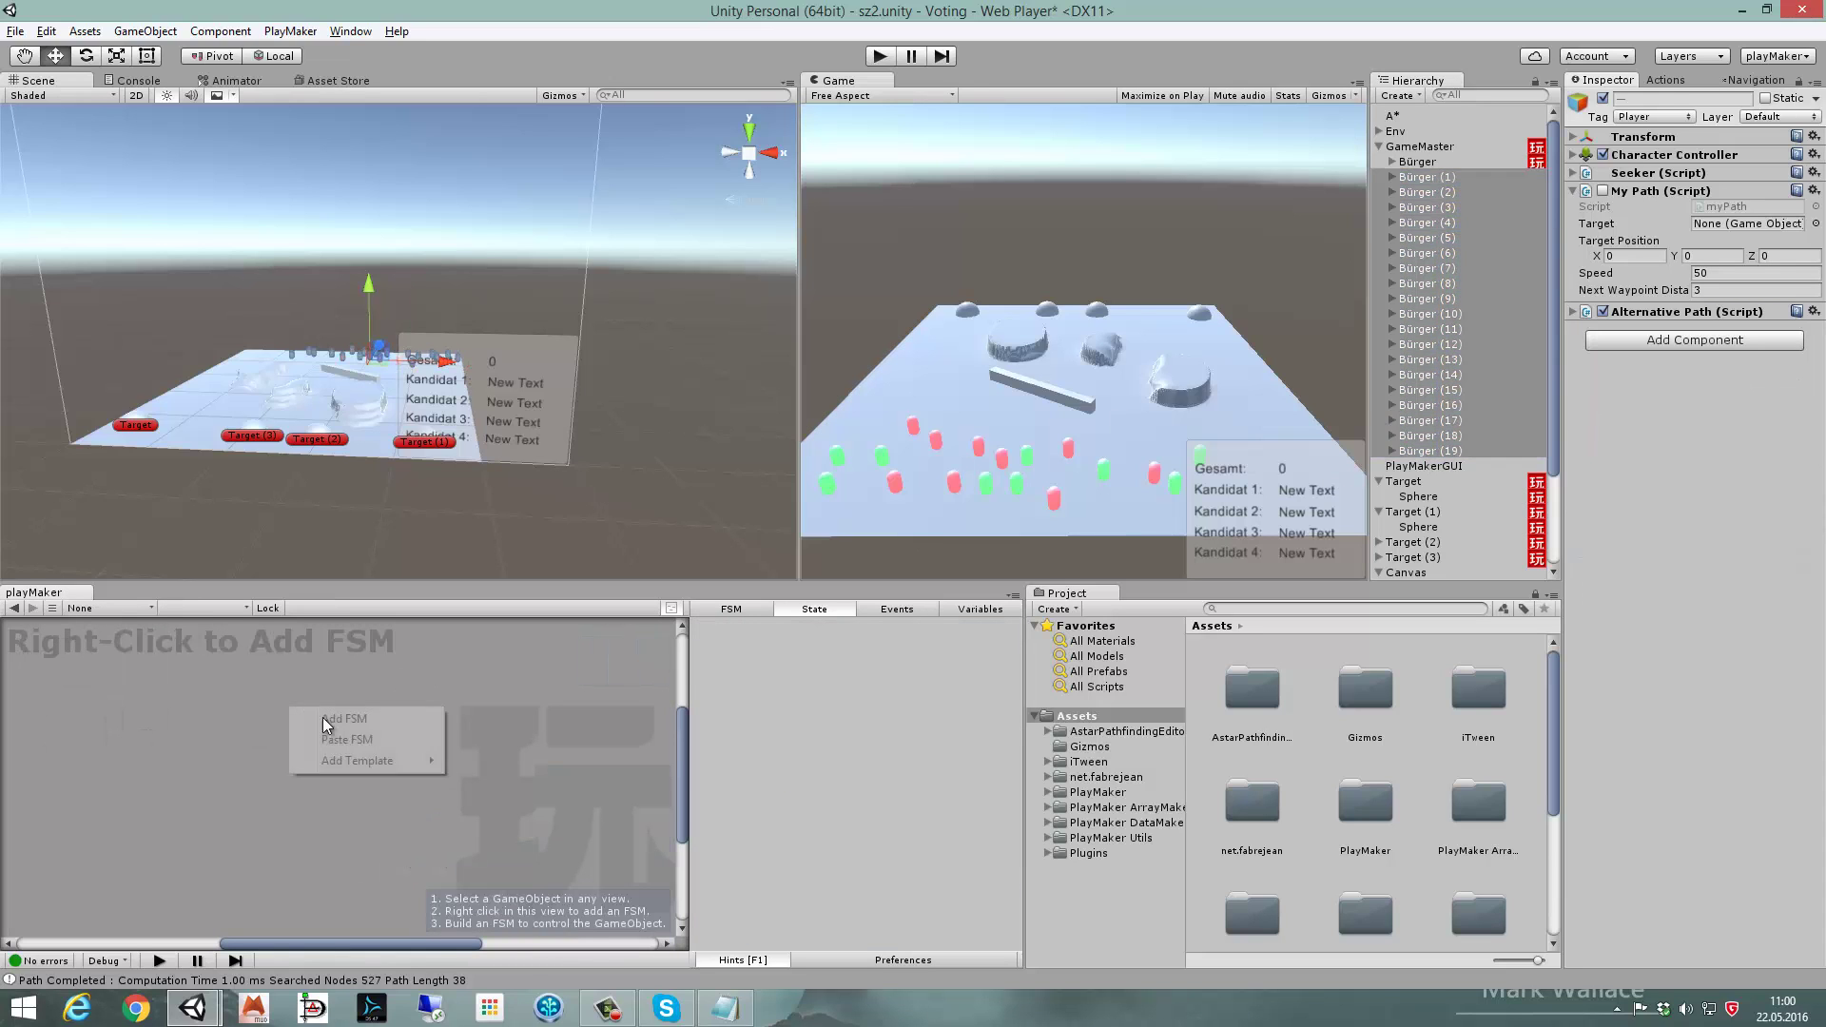
{"action": "left_click", "coordinate": [378, 740]}
{"action": "left_click", "coordinate": [946, 544]}
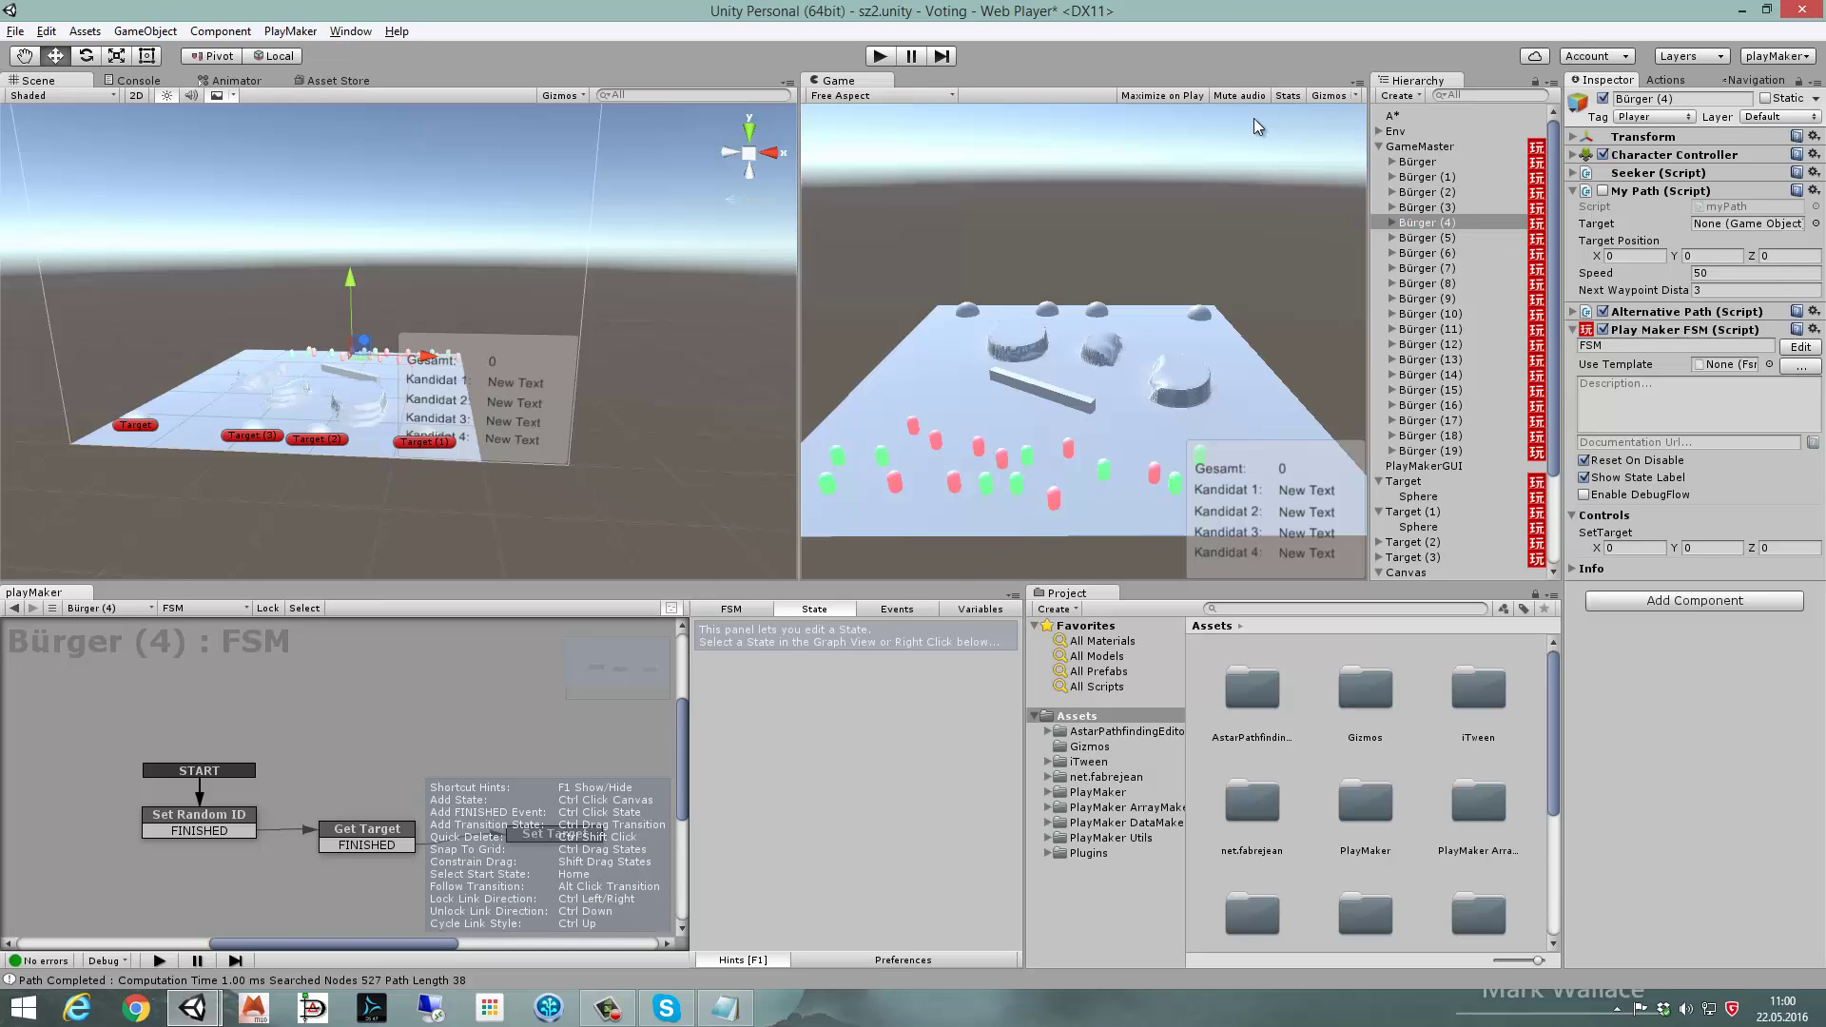
{"action": "left_click", "coordinate": [879, 57]}
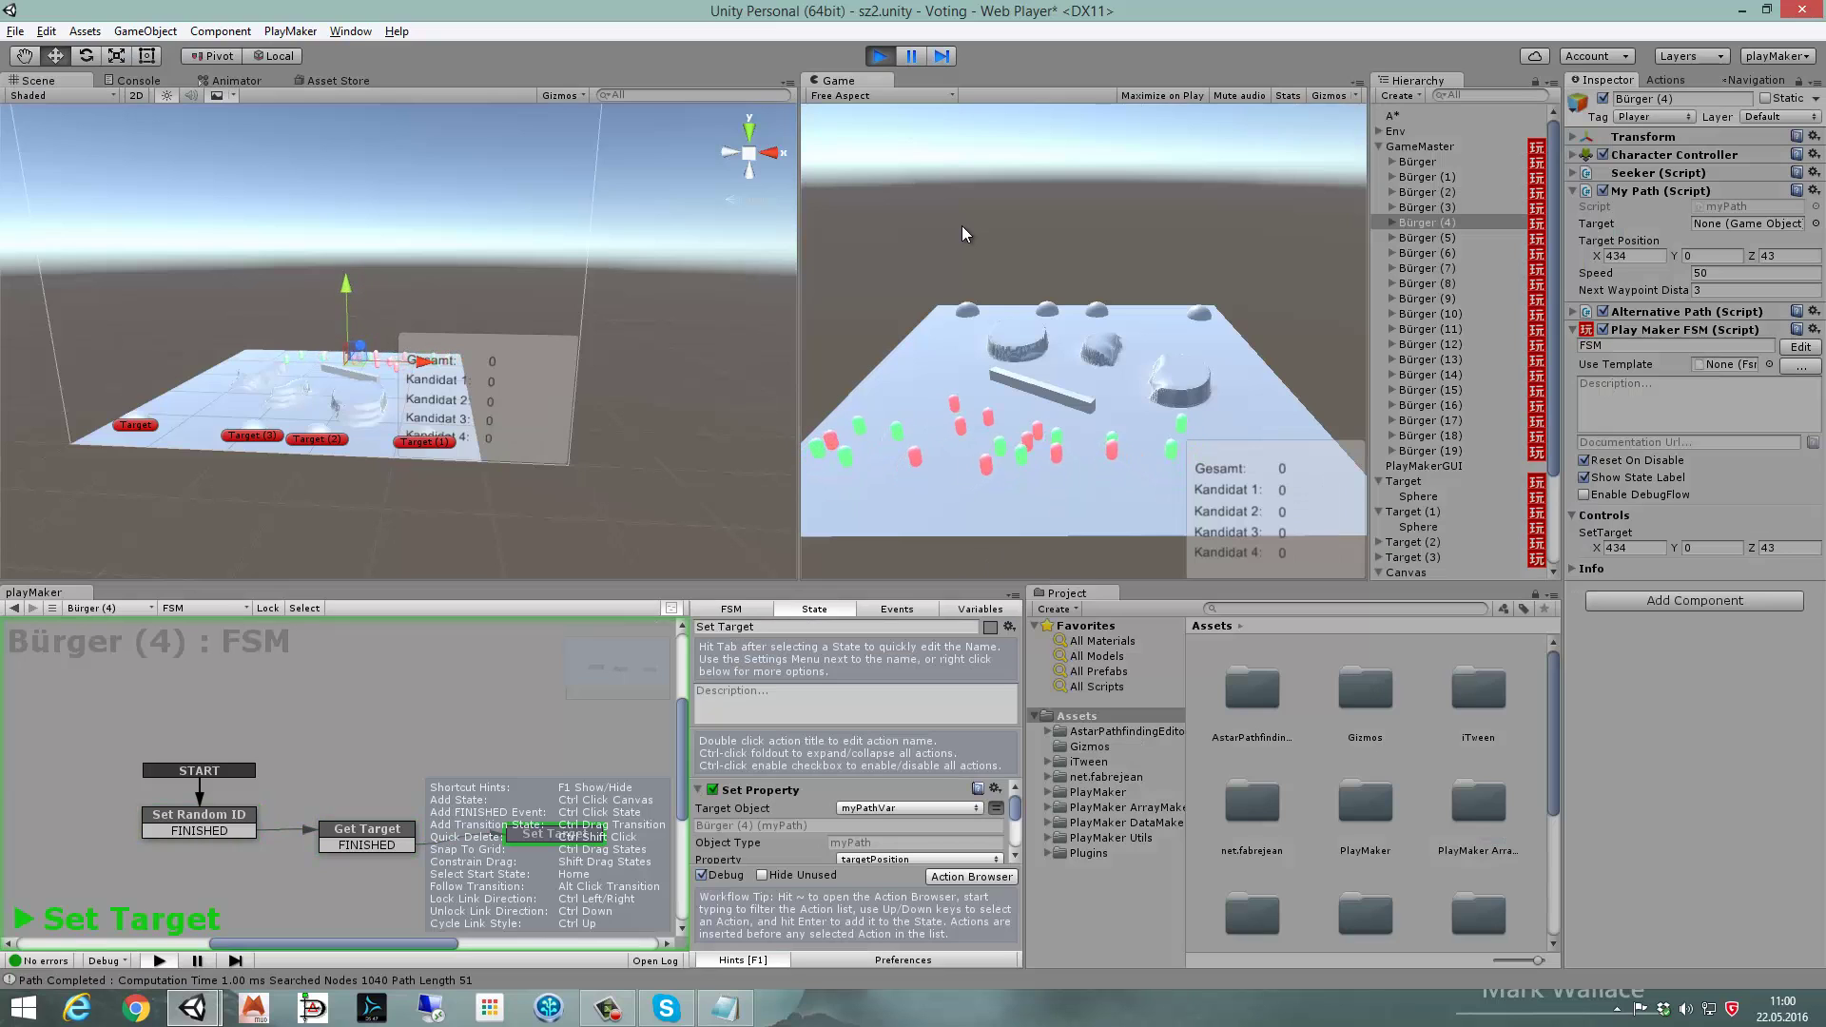
{"action": "left_click", "coordinate": [879, 56]}
{"action": "left_click", "coordinate": [1417, 162]}
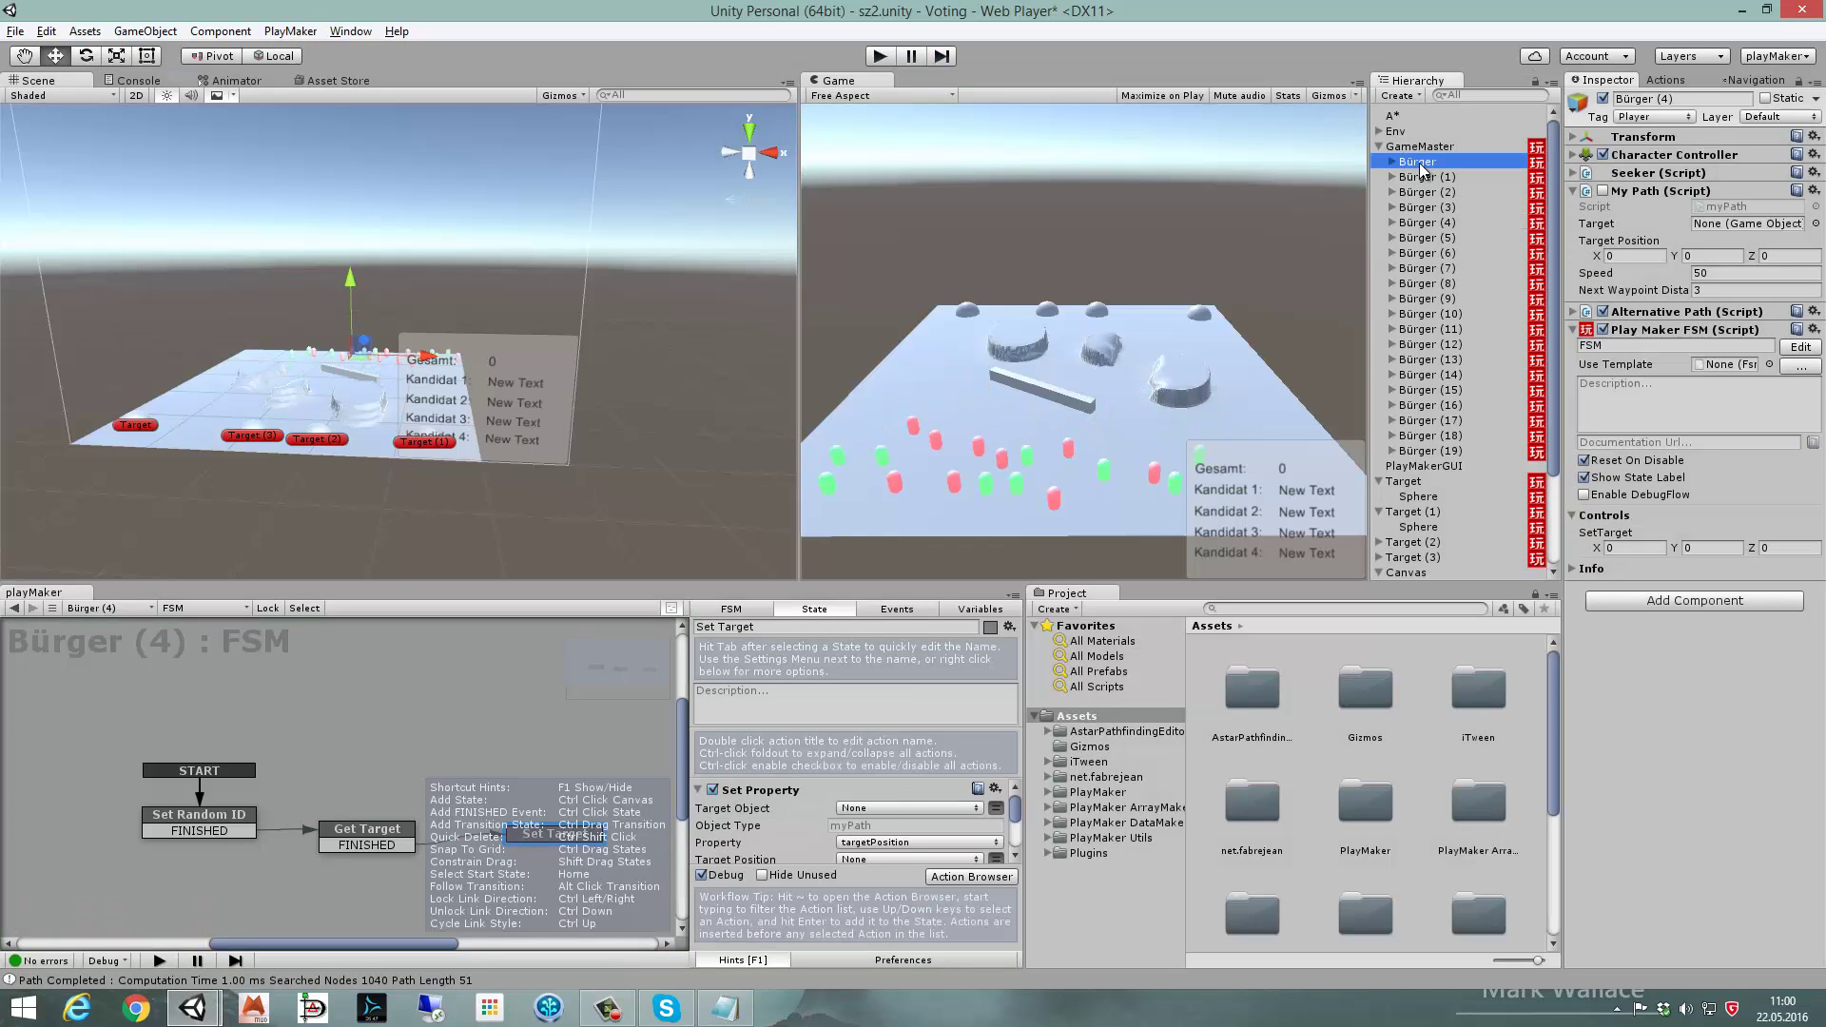
{"action": "scroll", "coordinate": [935, 795], "scroll_direction": "down", "scroll_amount": 2}
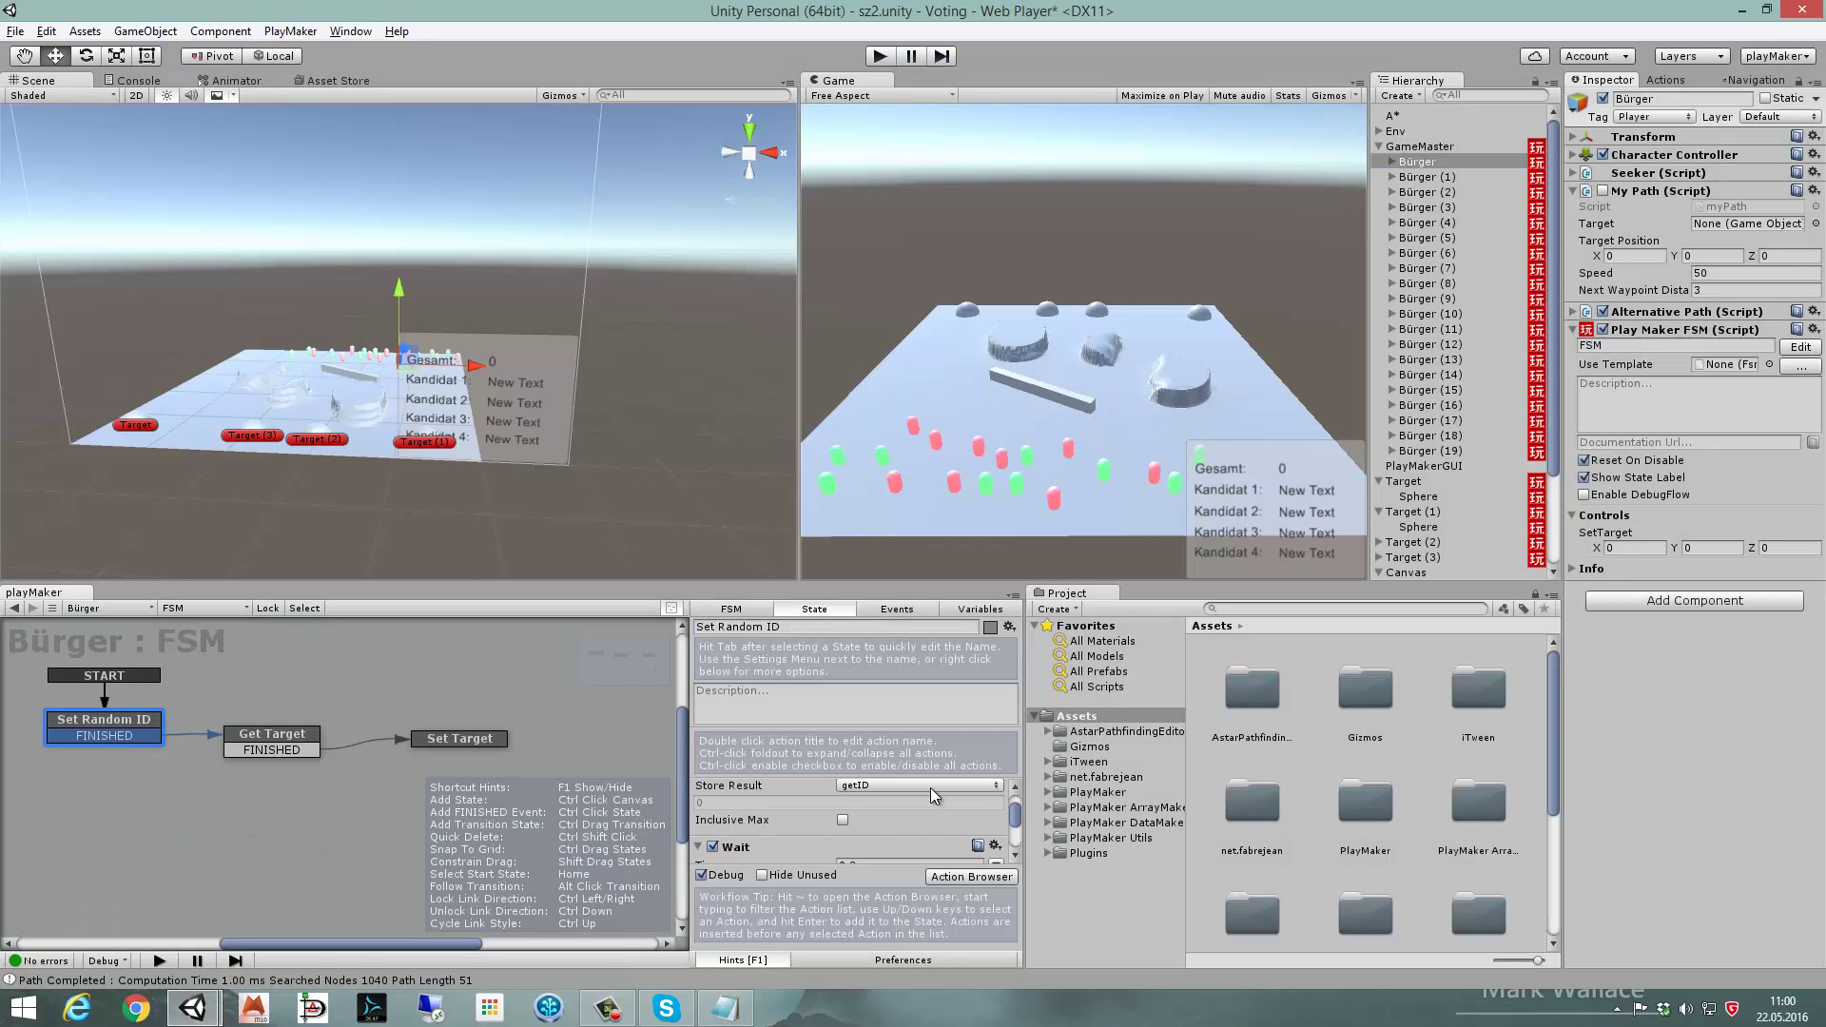
{"action": "scroll", "coordinate": [934, 795], "scroll_direction": "up", "scroll_amount": 2}
{"action": "left_click", "coordinate": [882, 58]}
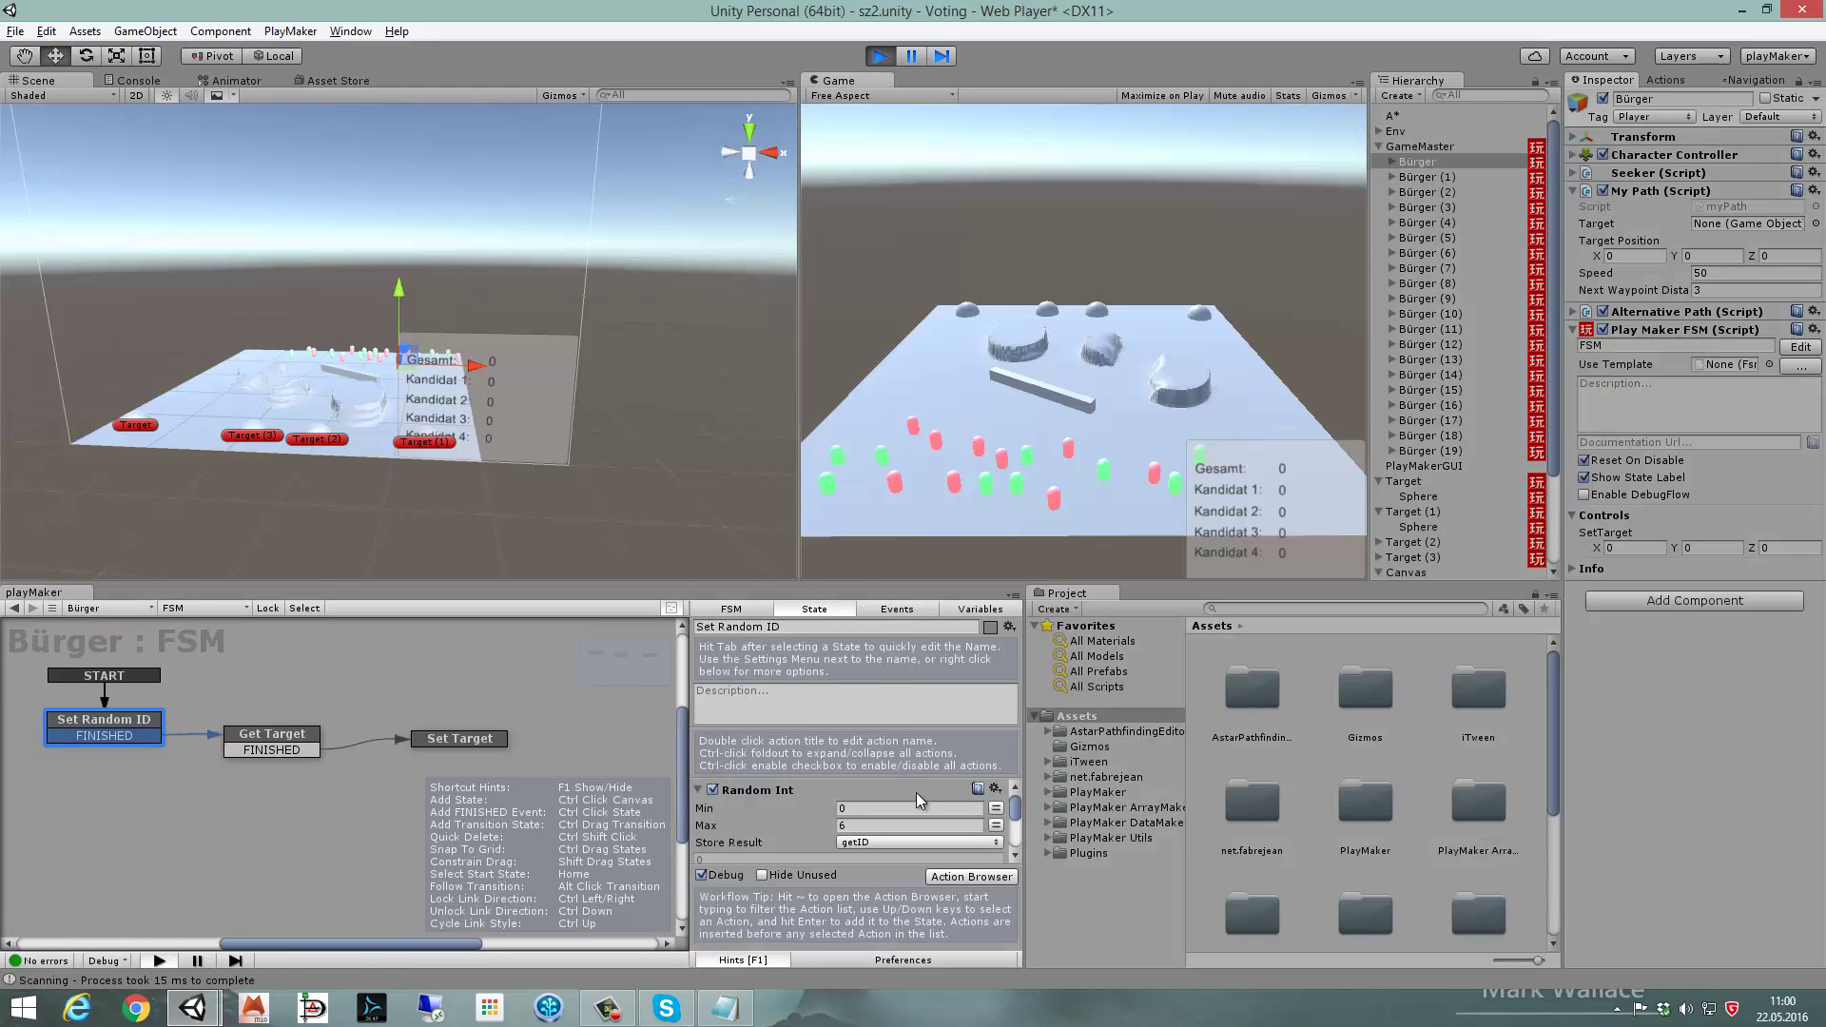
{"action": "left_click", "coordinate": [105, 720]}
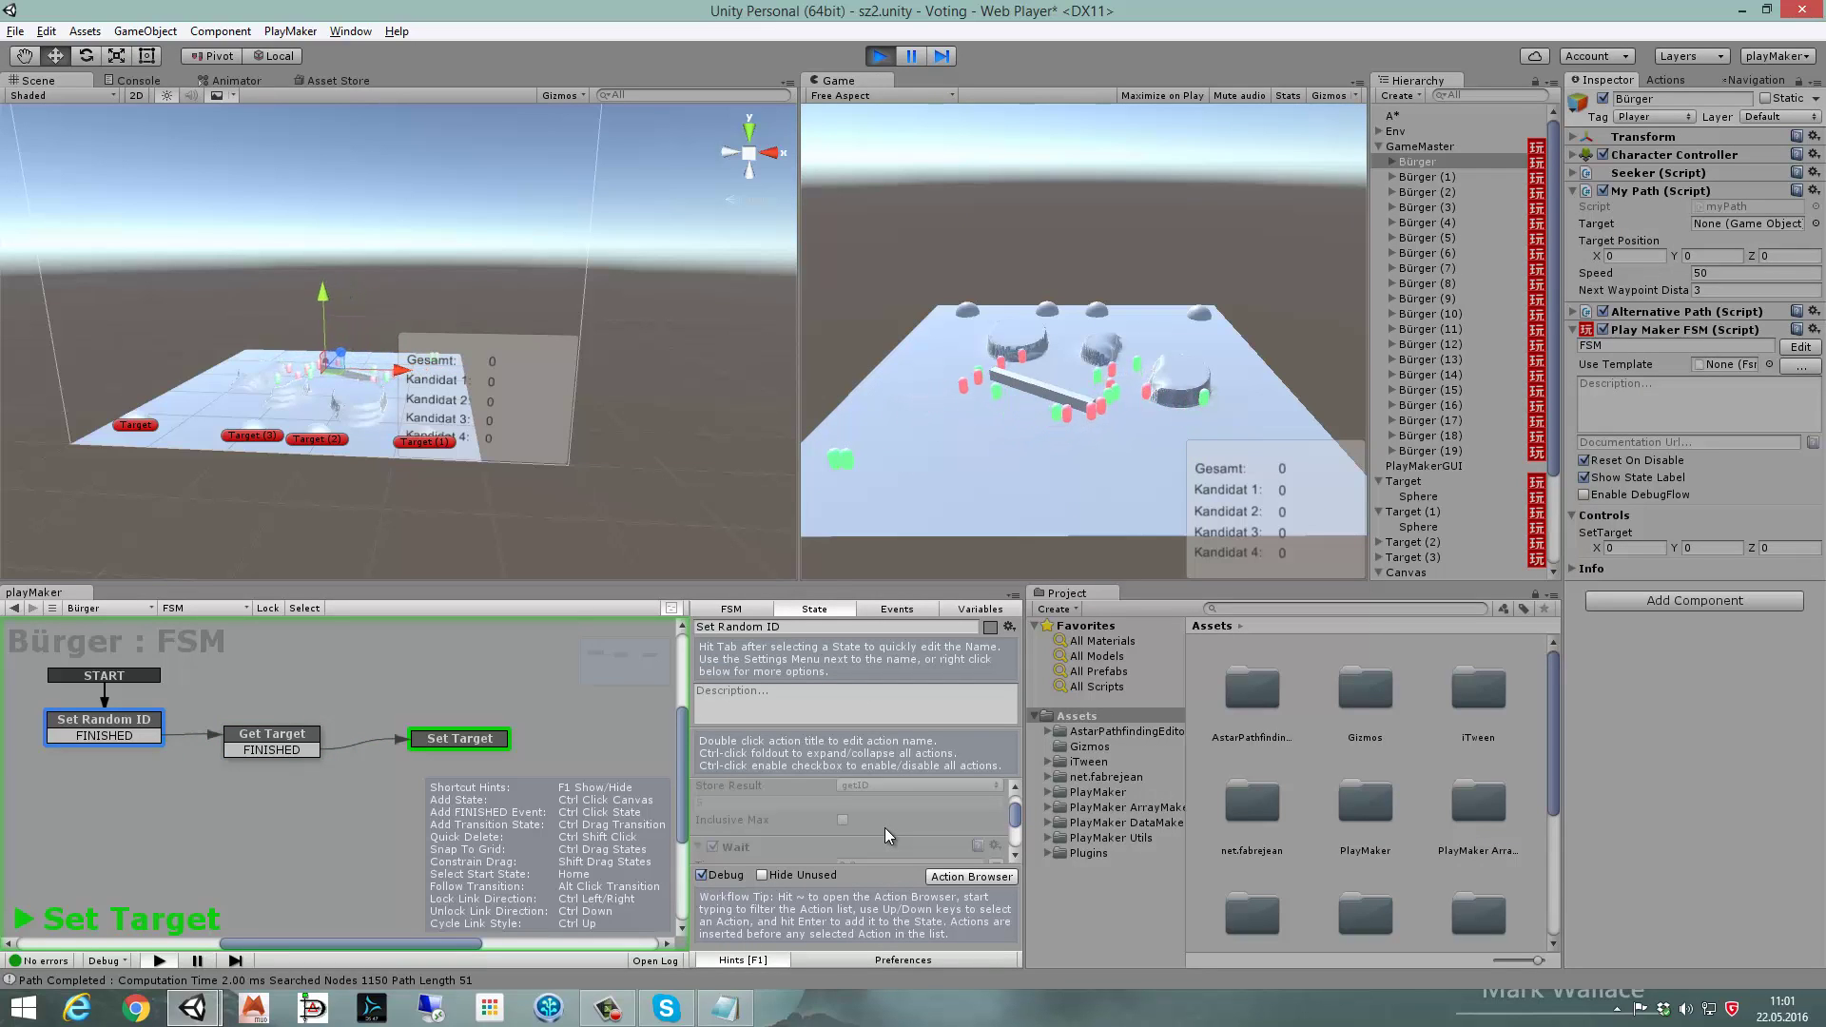
{"action": "double_click", "coordinate": [1436, 161]}
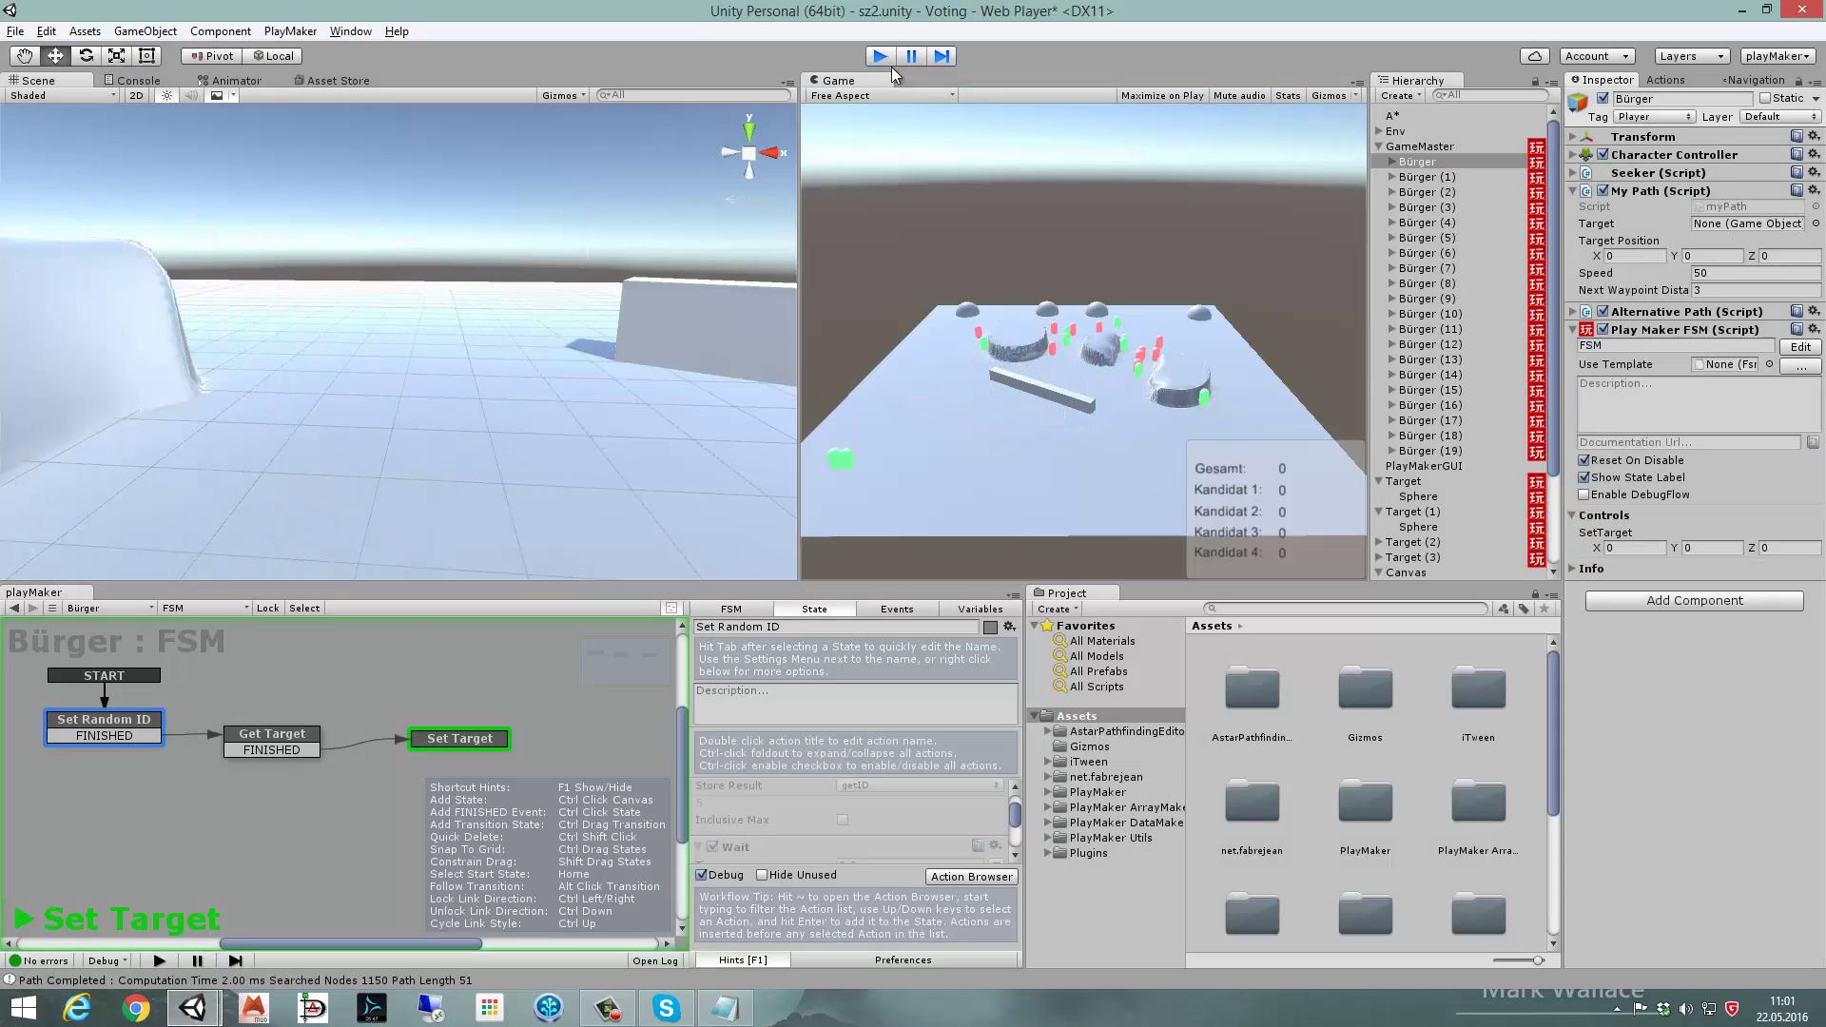
{"action": "left_click", "coordinate": [880, 56]}
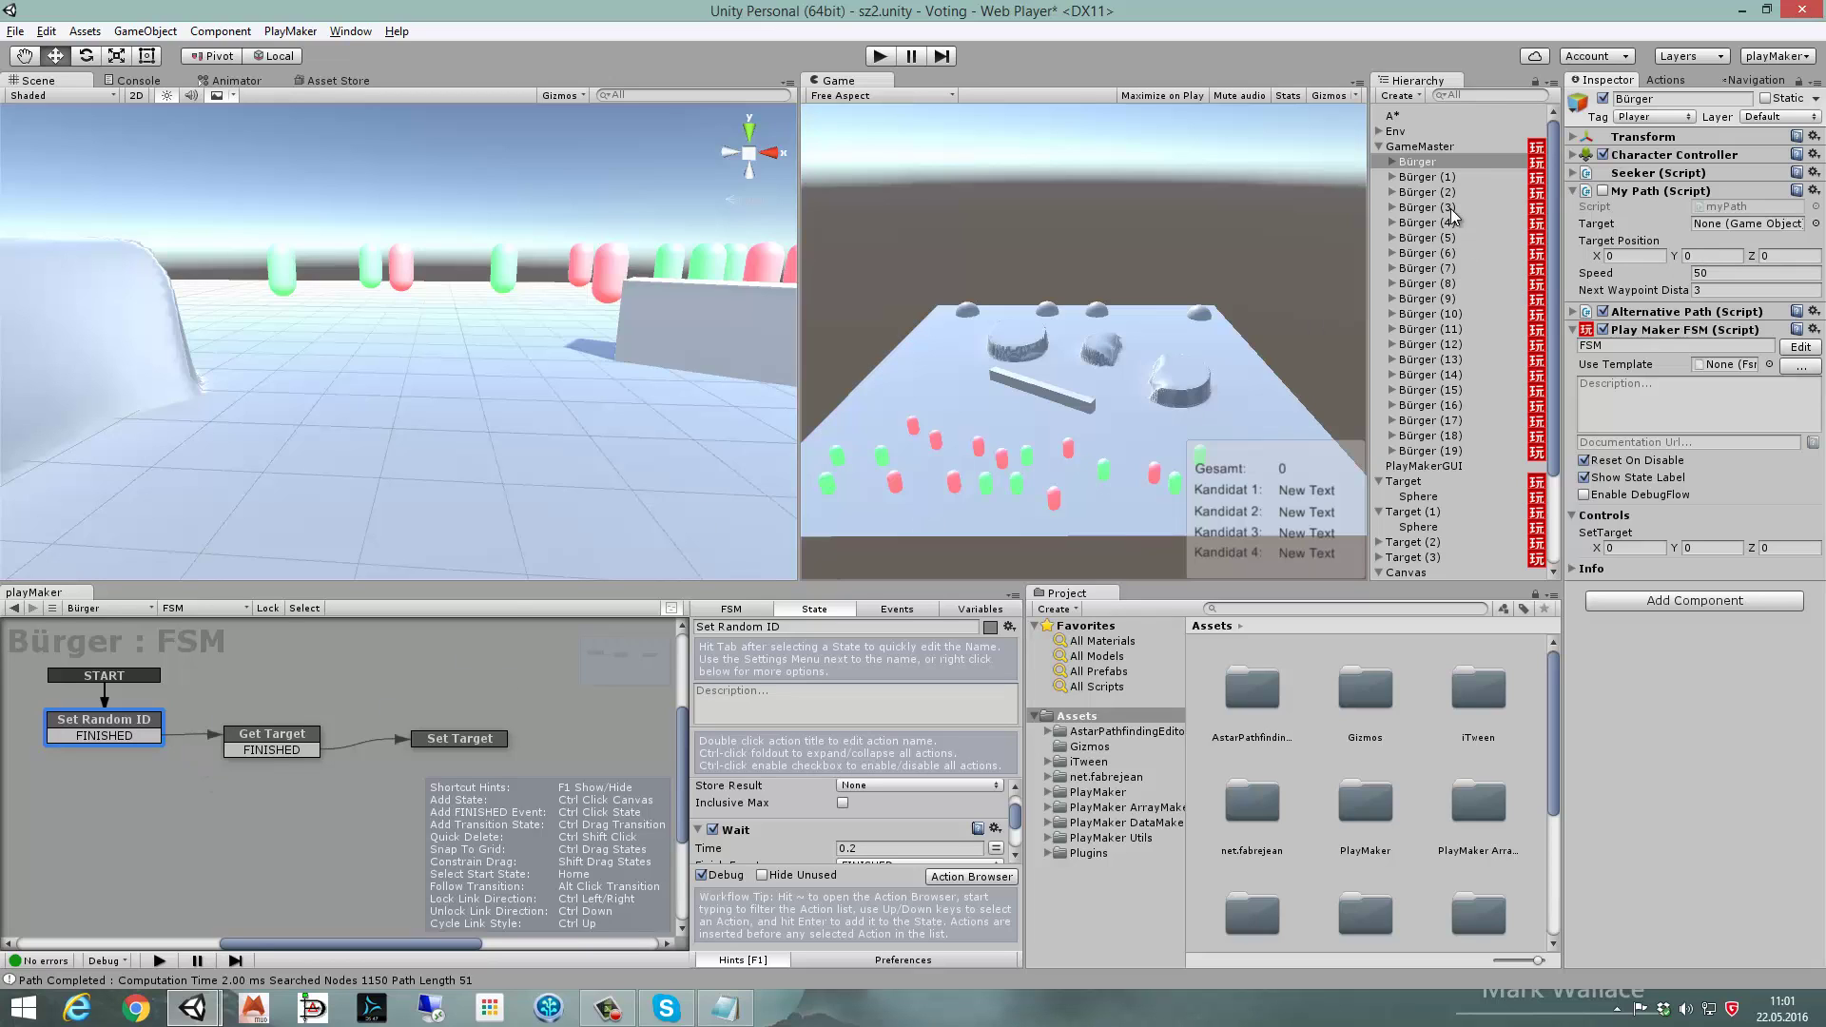
- Remove the PlayMaker FSM from citizens Bürger (1) through (19)
{"action": "left_click", "coordinate": [1440, 180]}
{"action": "left_click", "coordinate": [1455, 449], "text": "shift"}
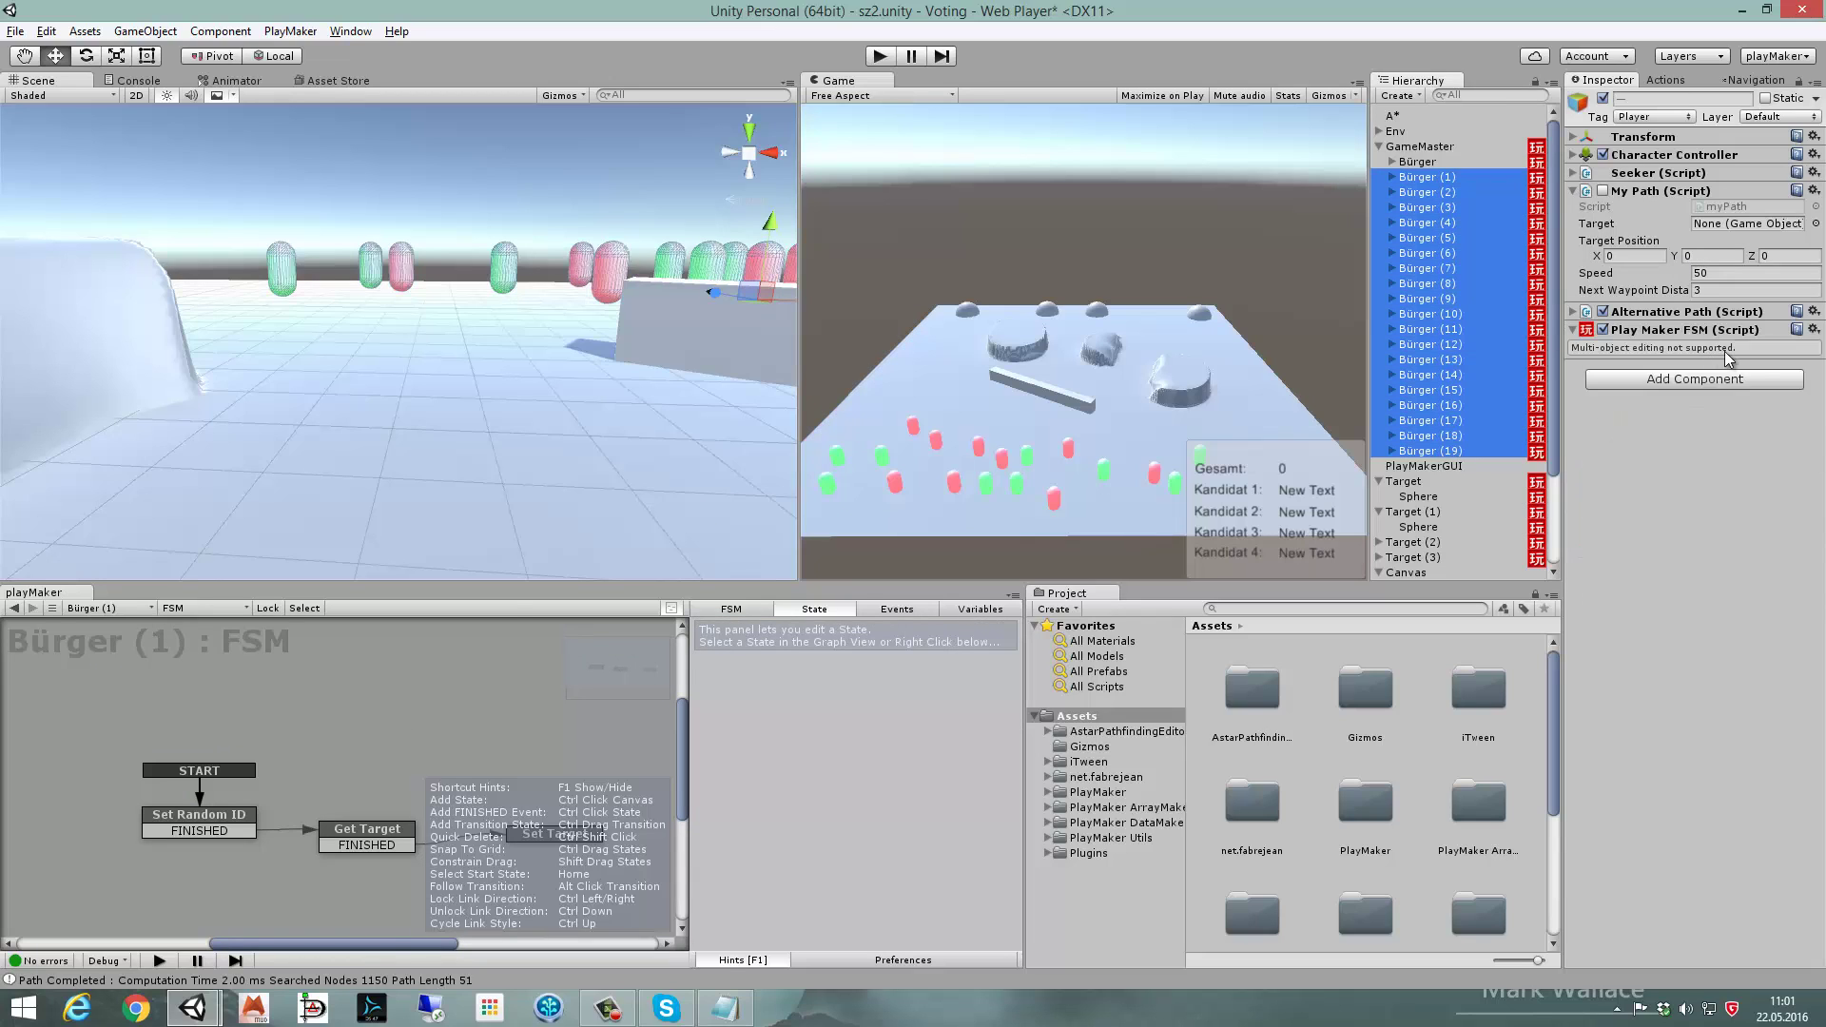
{"action": "left_click", "coordinate": [1814, 330]}
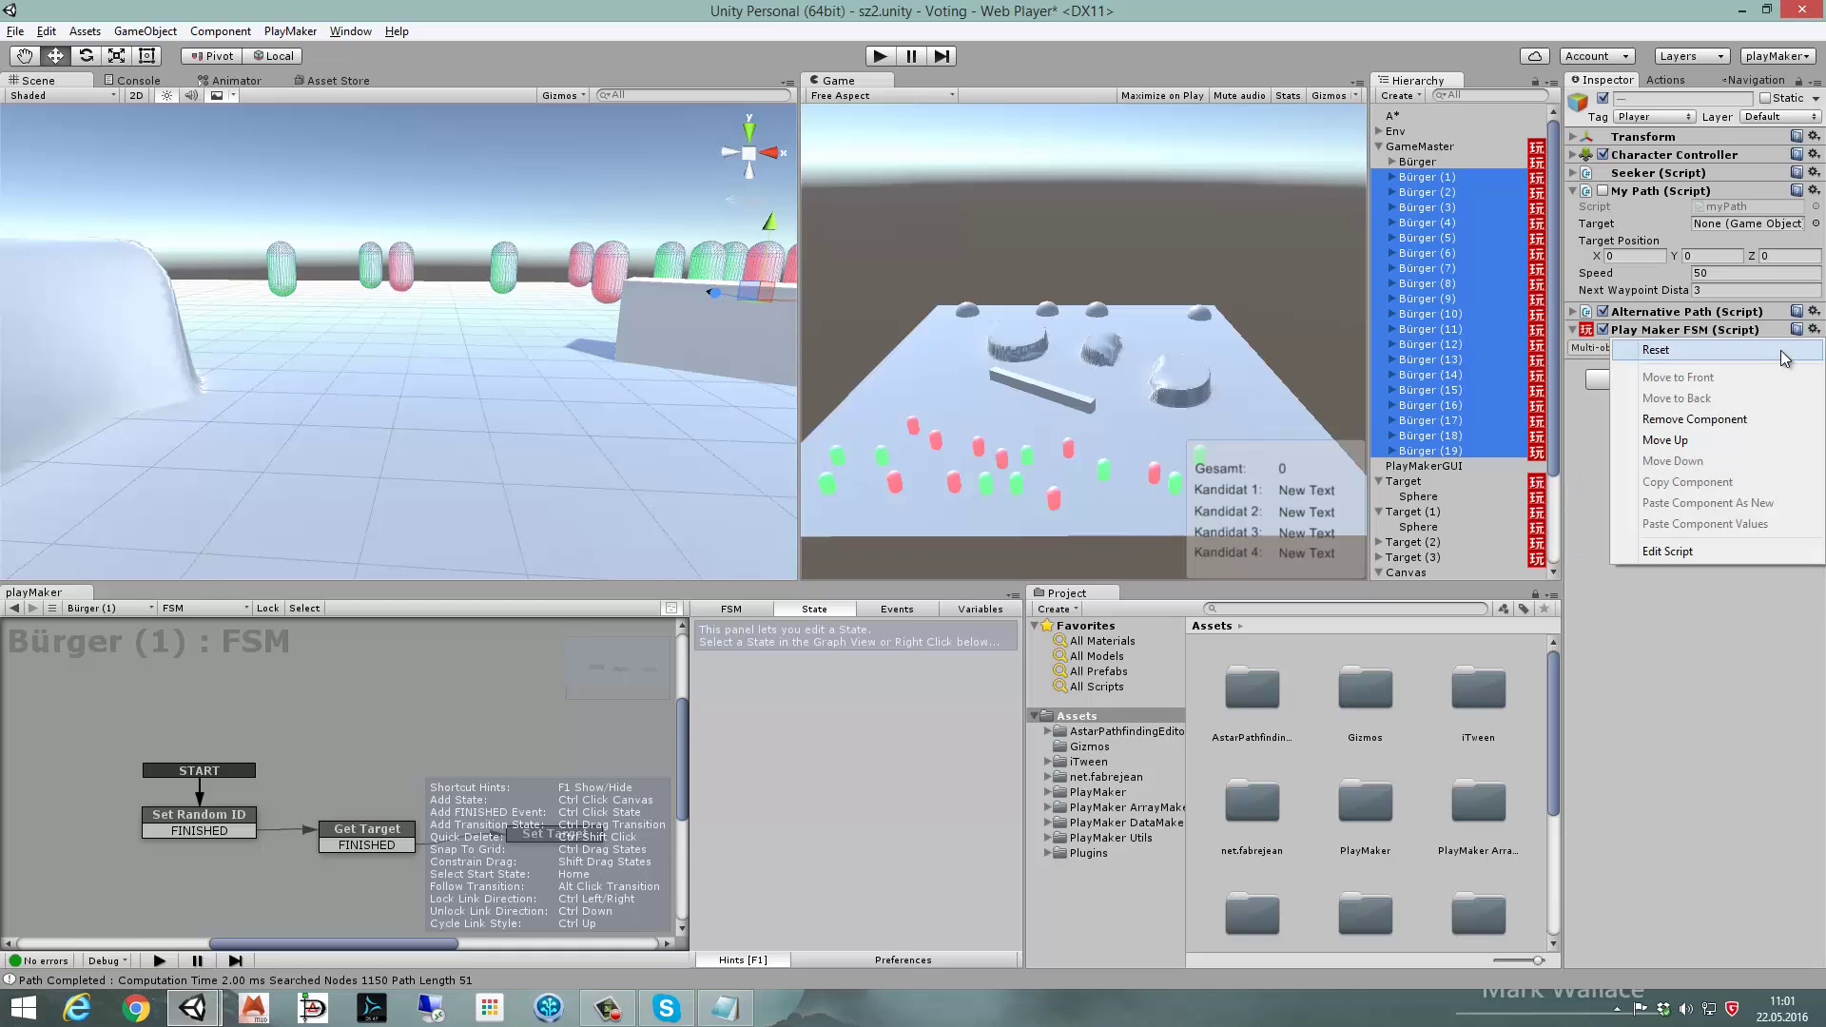
{"action": "left_click", "coordinate": [1754, 418]}
- Add an Int Switch action on the getID variable to Bürger's Set Random ID state
{"action": "left_click", "coordinate": [1438, 163]}
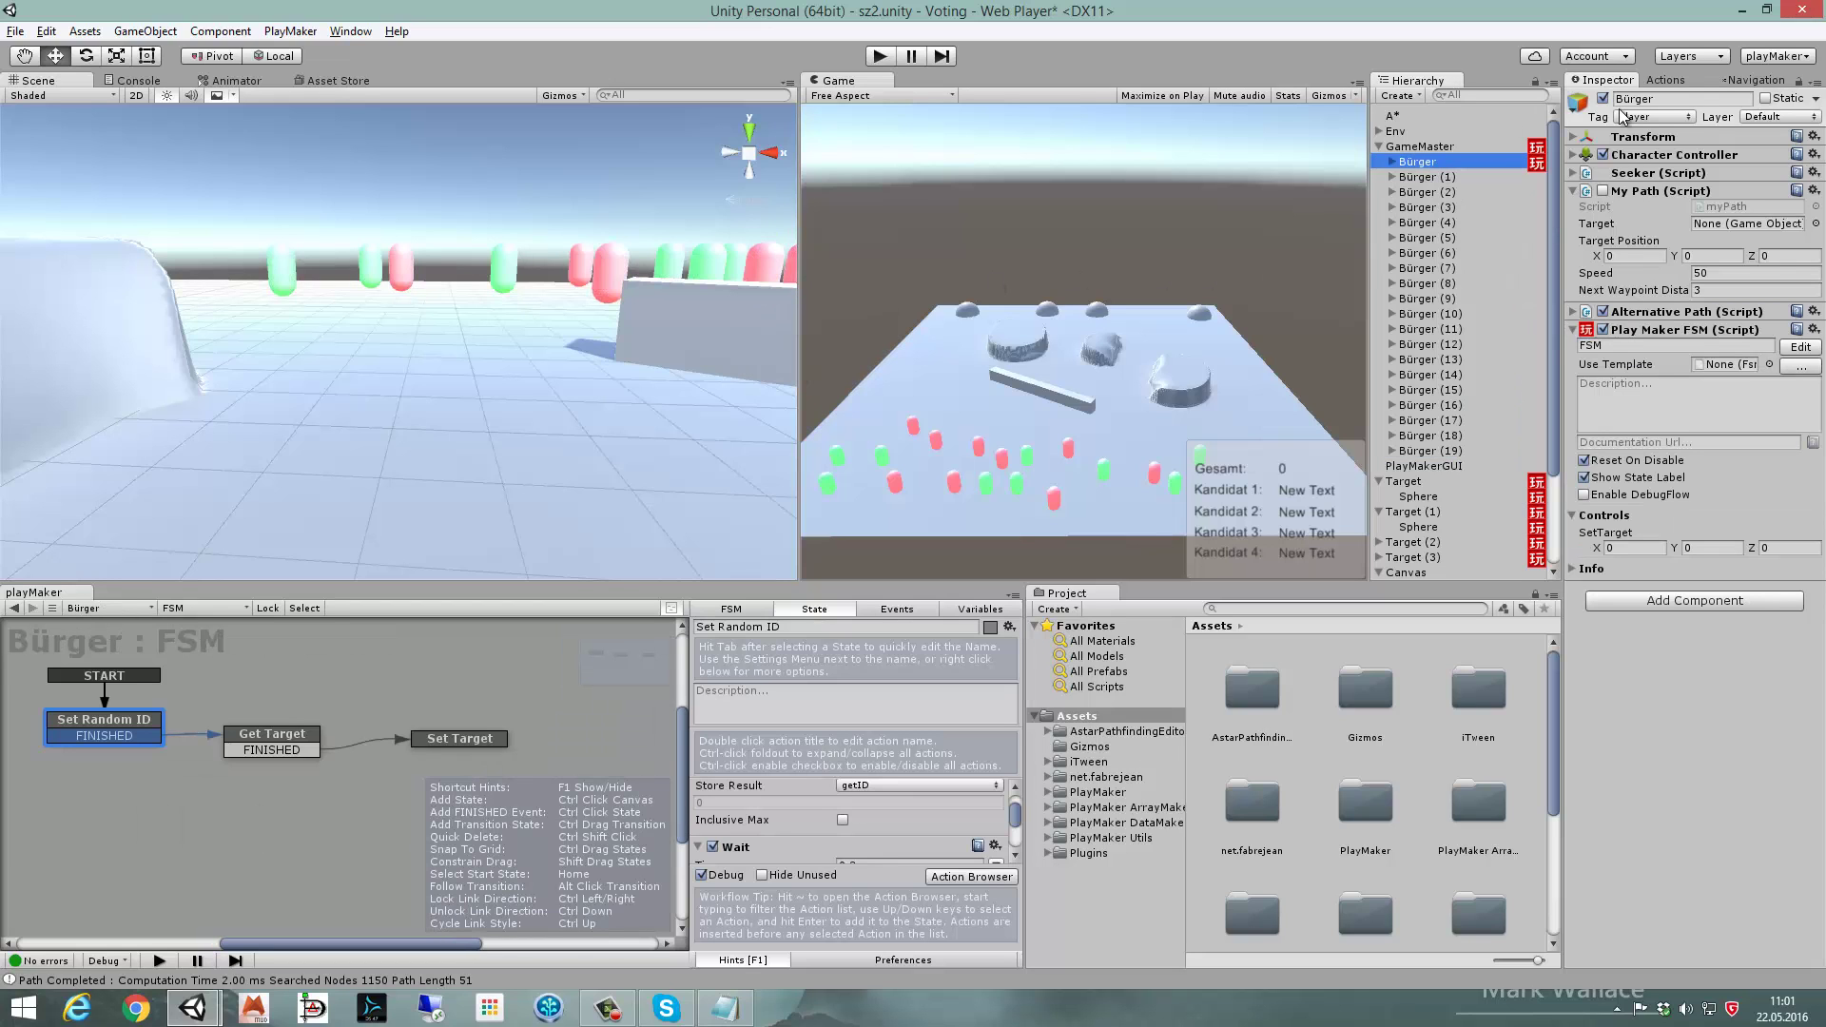
{"action": "left_click", "coordinate": [1677, 81]}
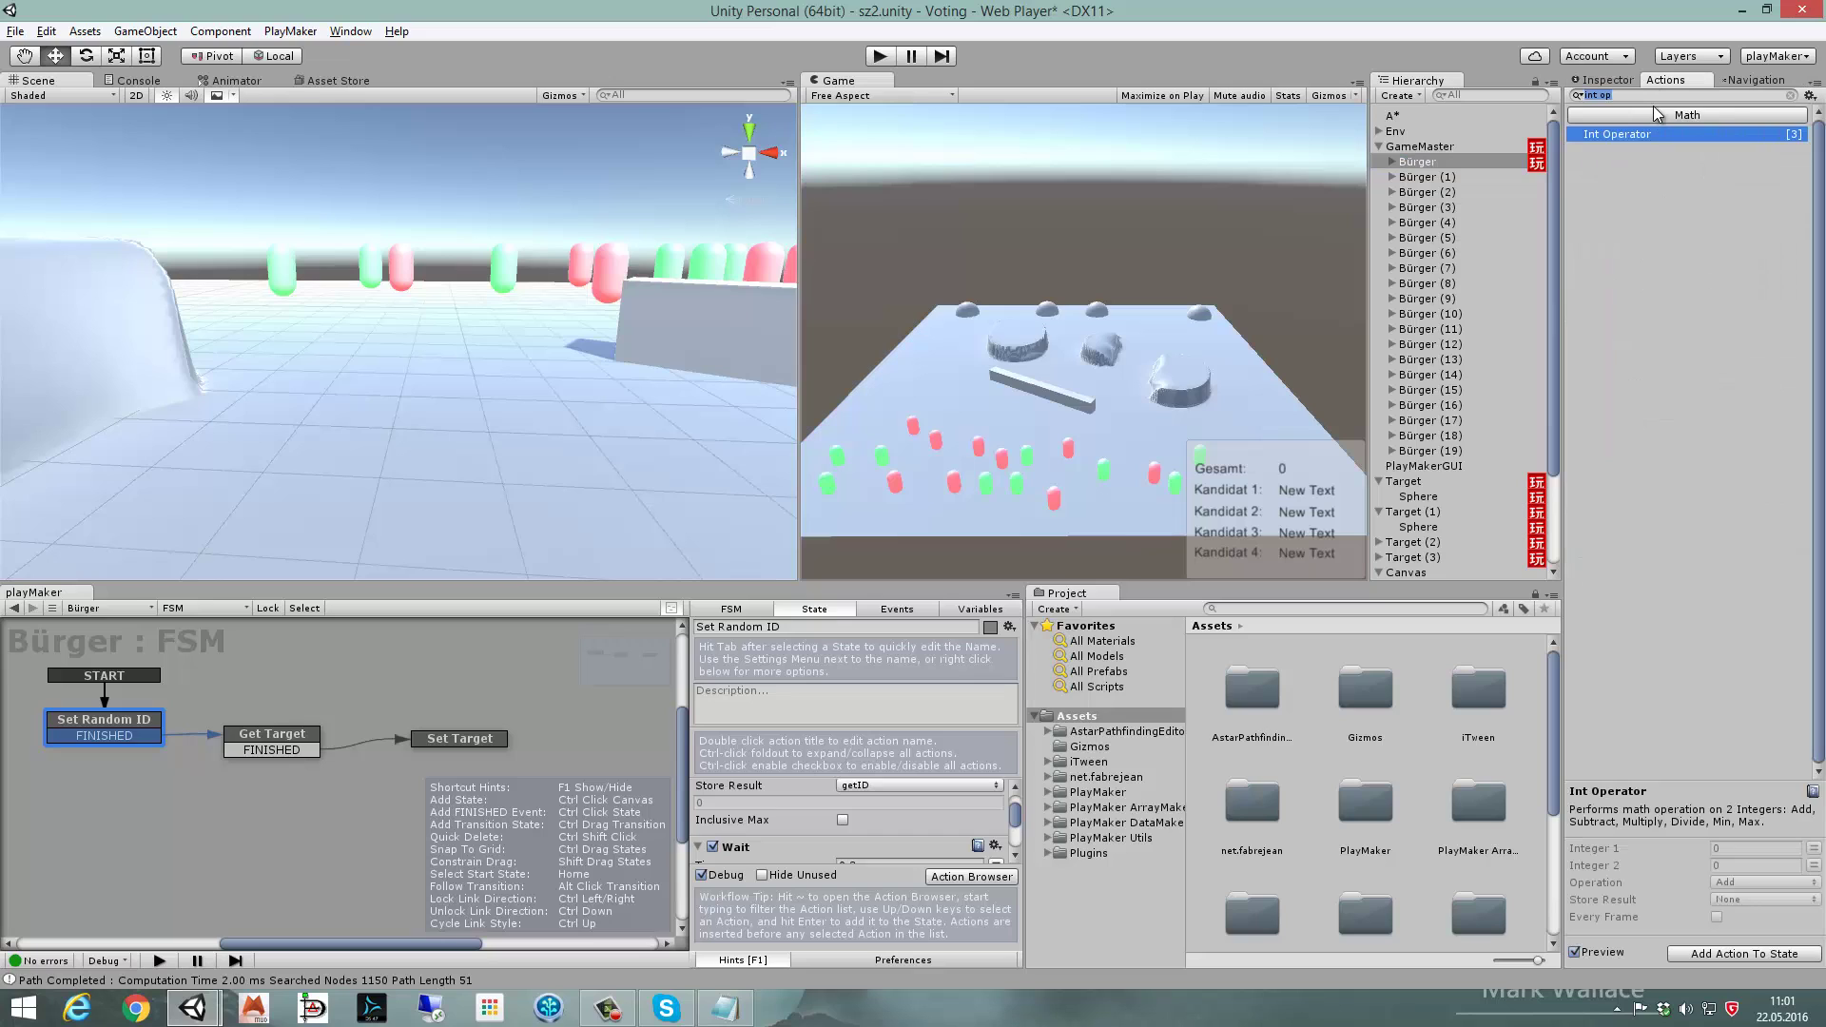
{"action": "type", "text": "swi"}
{"action": "left_click", "coordinate": [1648, 218]}
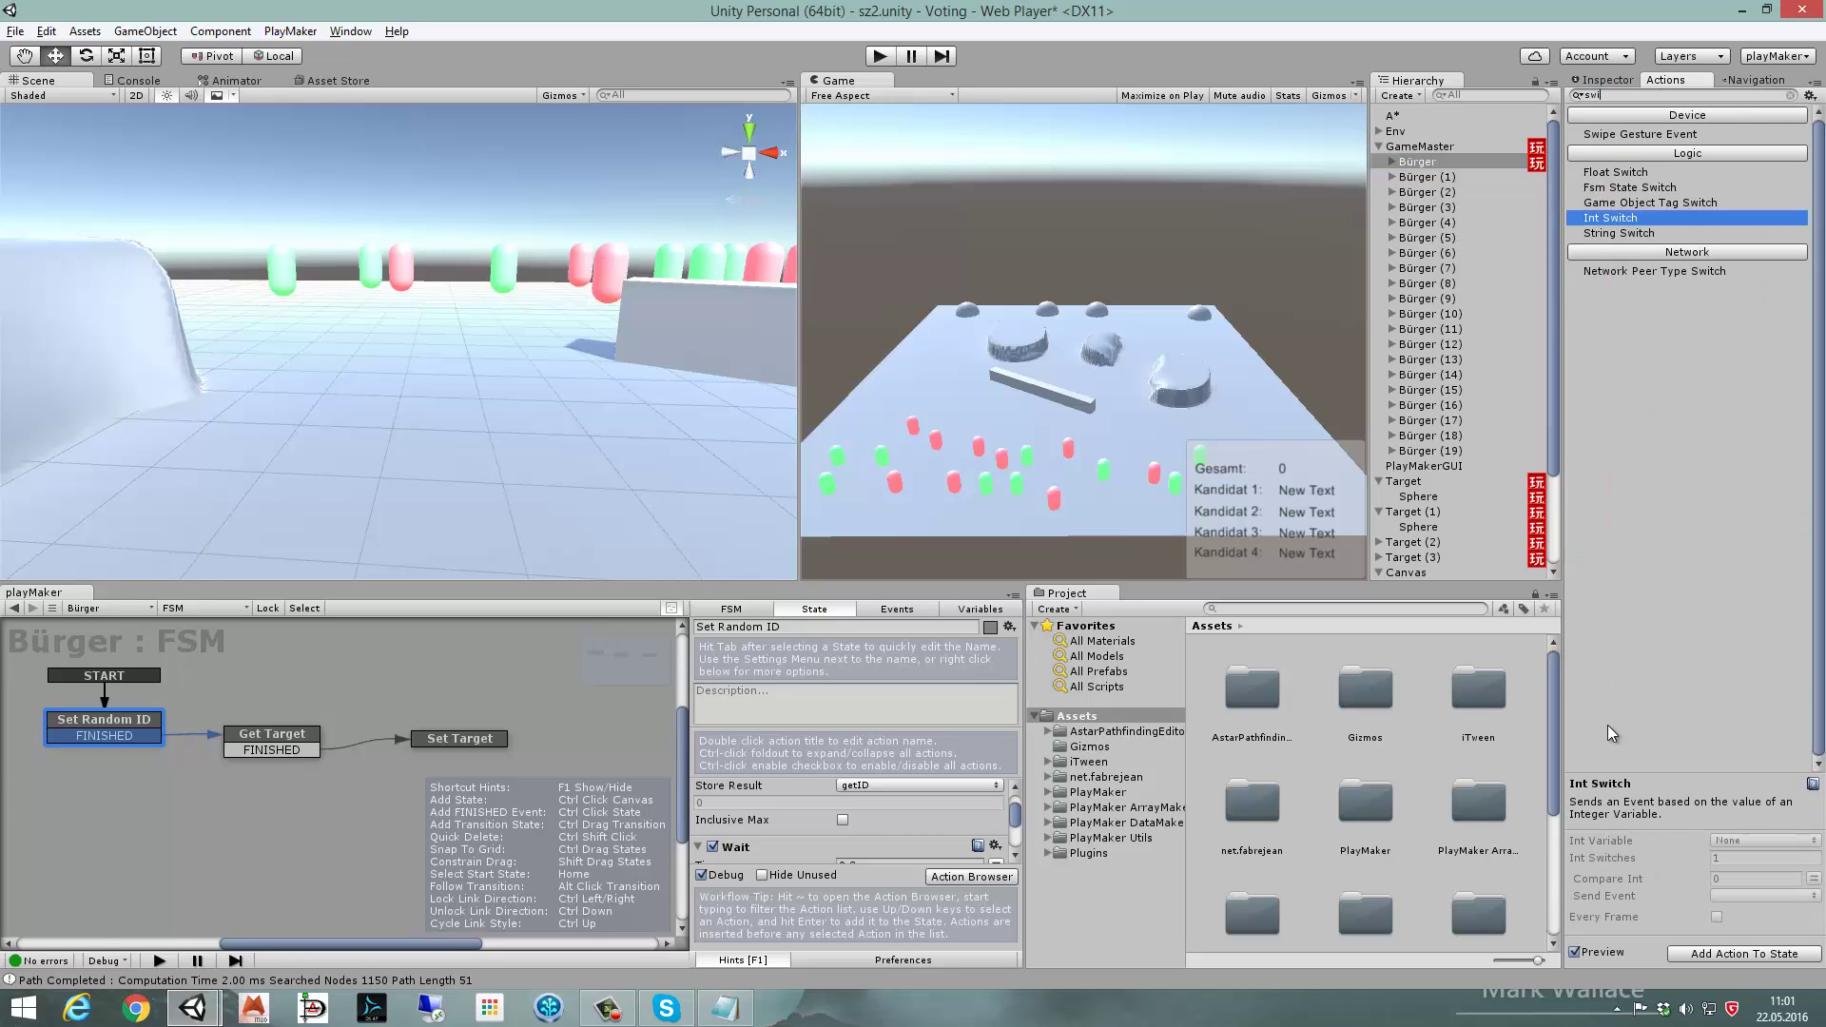
{"action": "left_click", "coordinate": [1744, 954]}
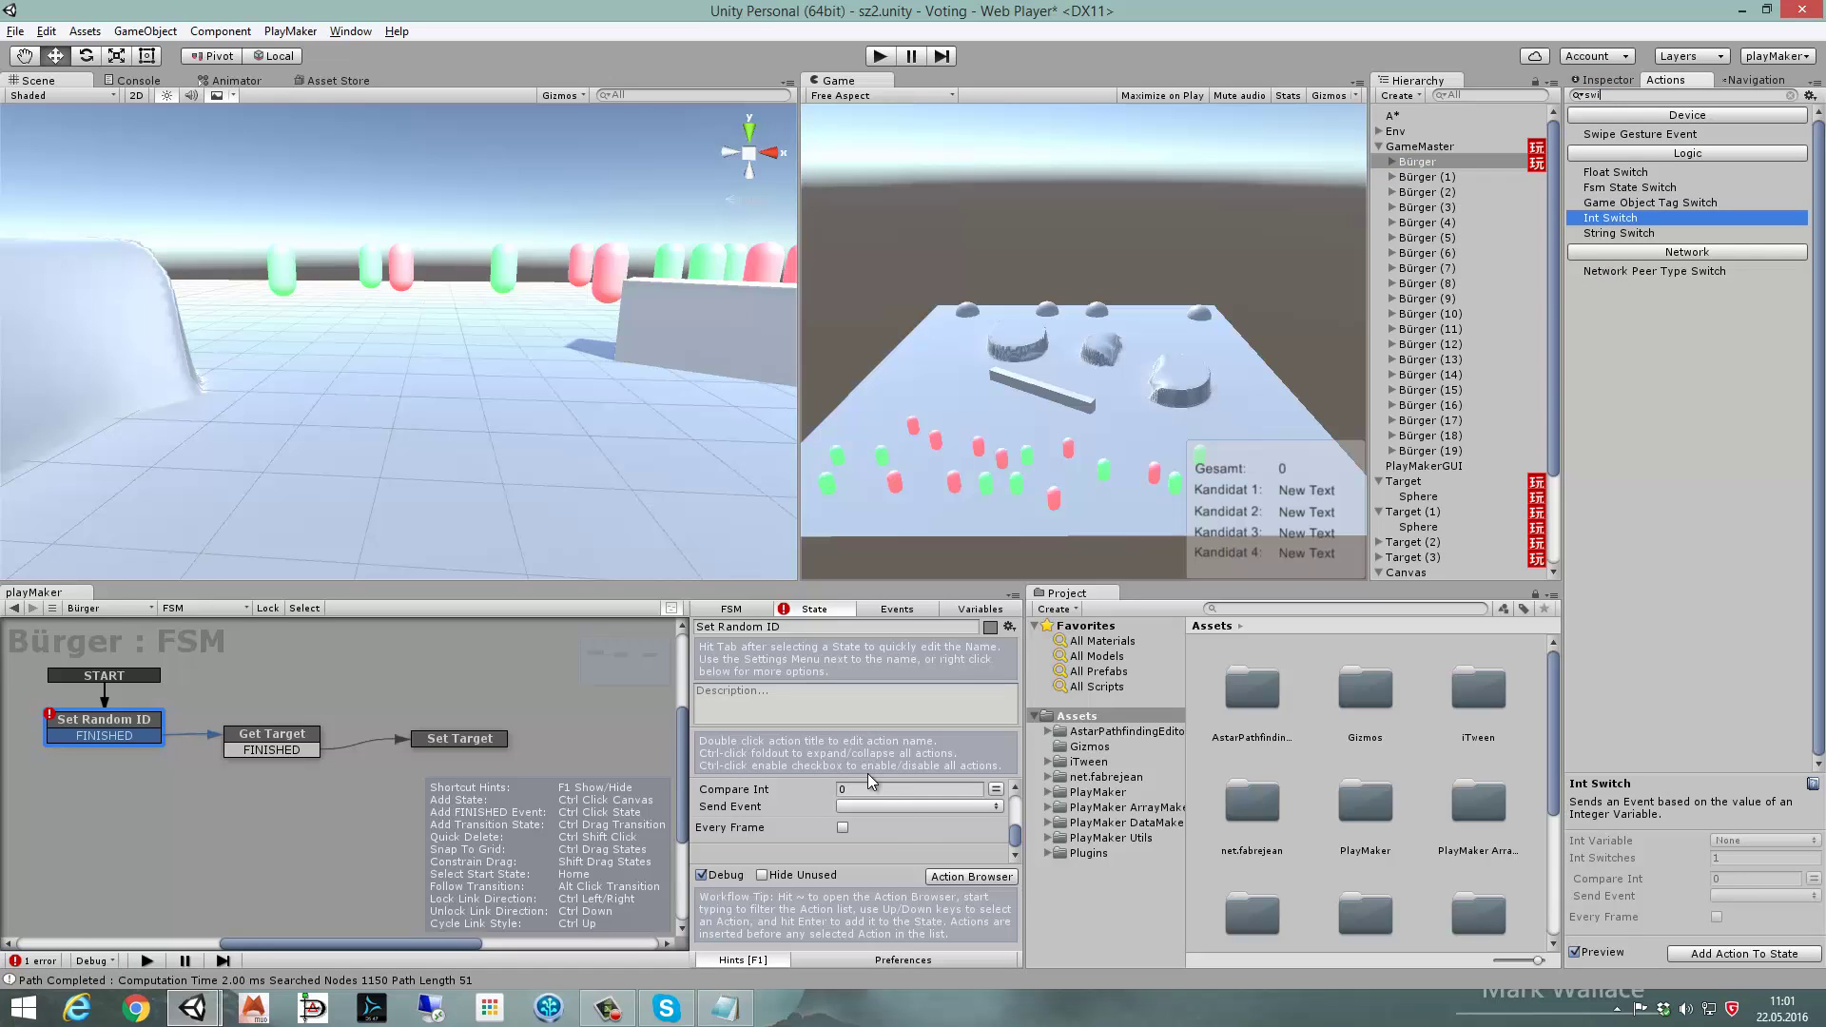
{"action": "left_click", "coordinate": [908, 797]}
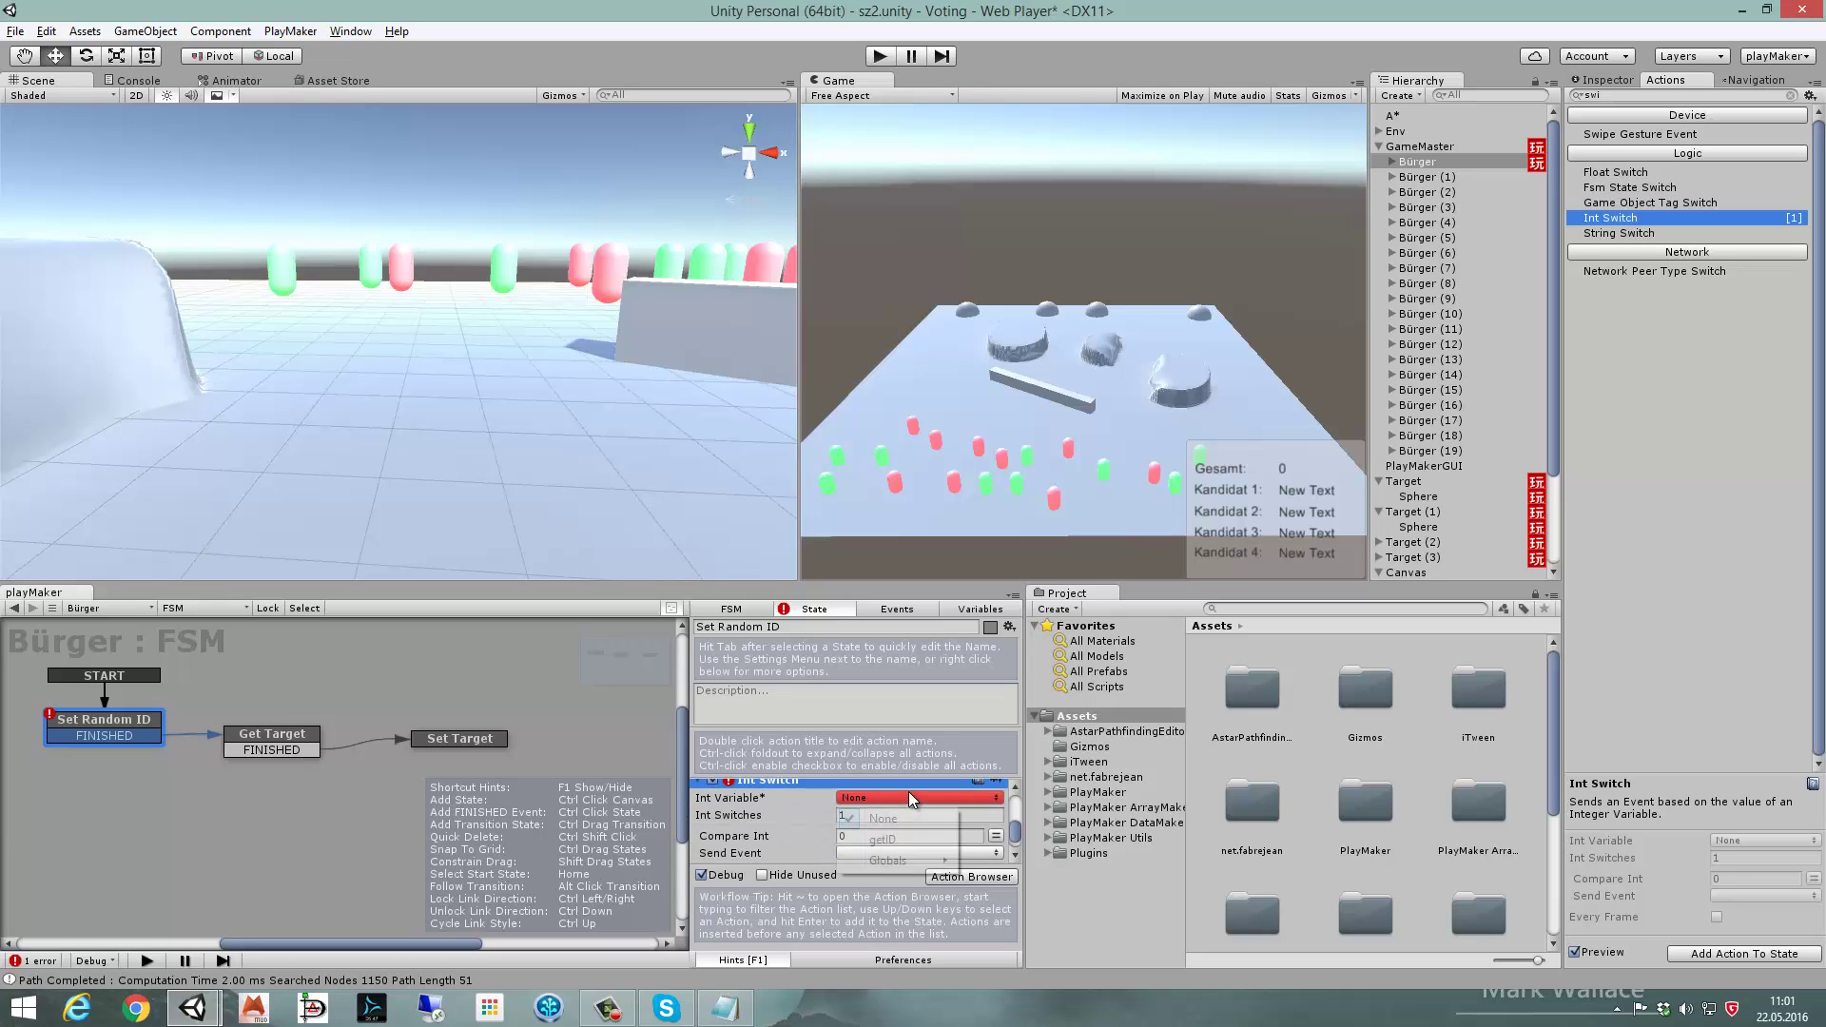
{"action": "left_click", "coordinate": [926, 839]}
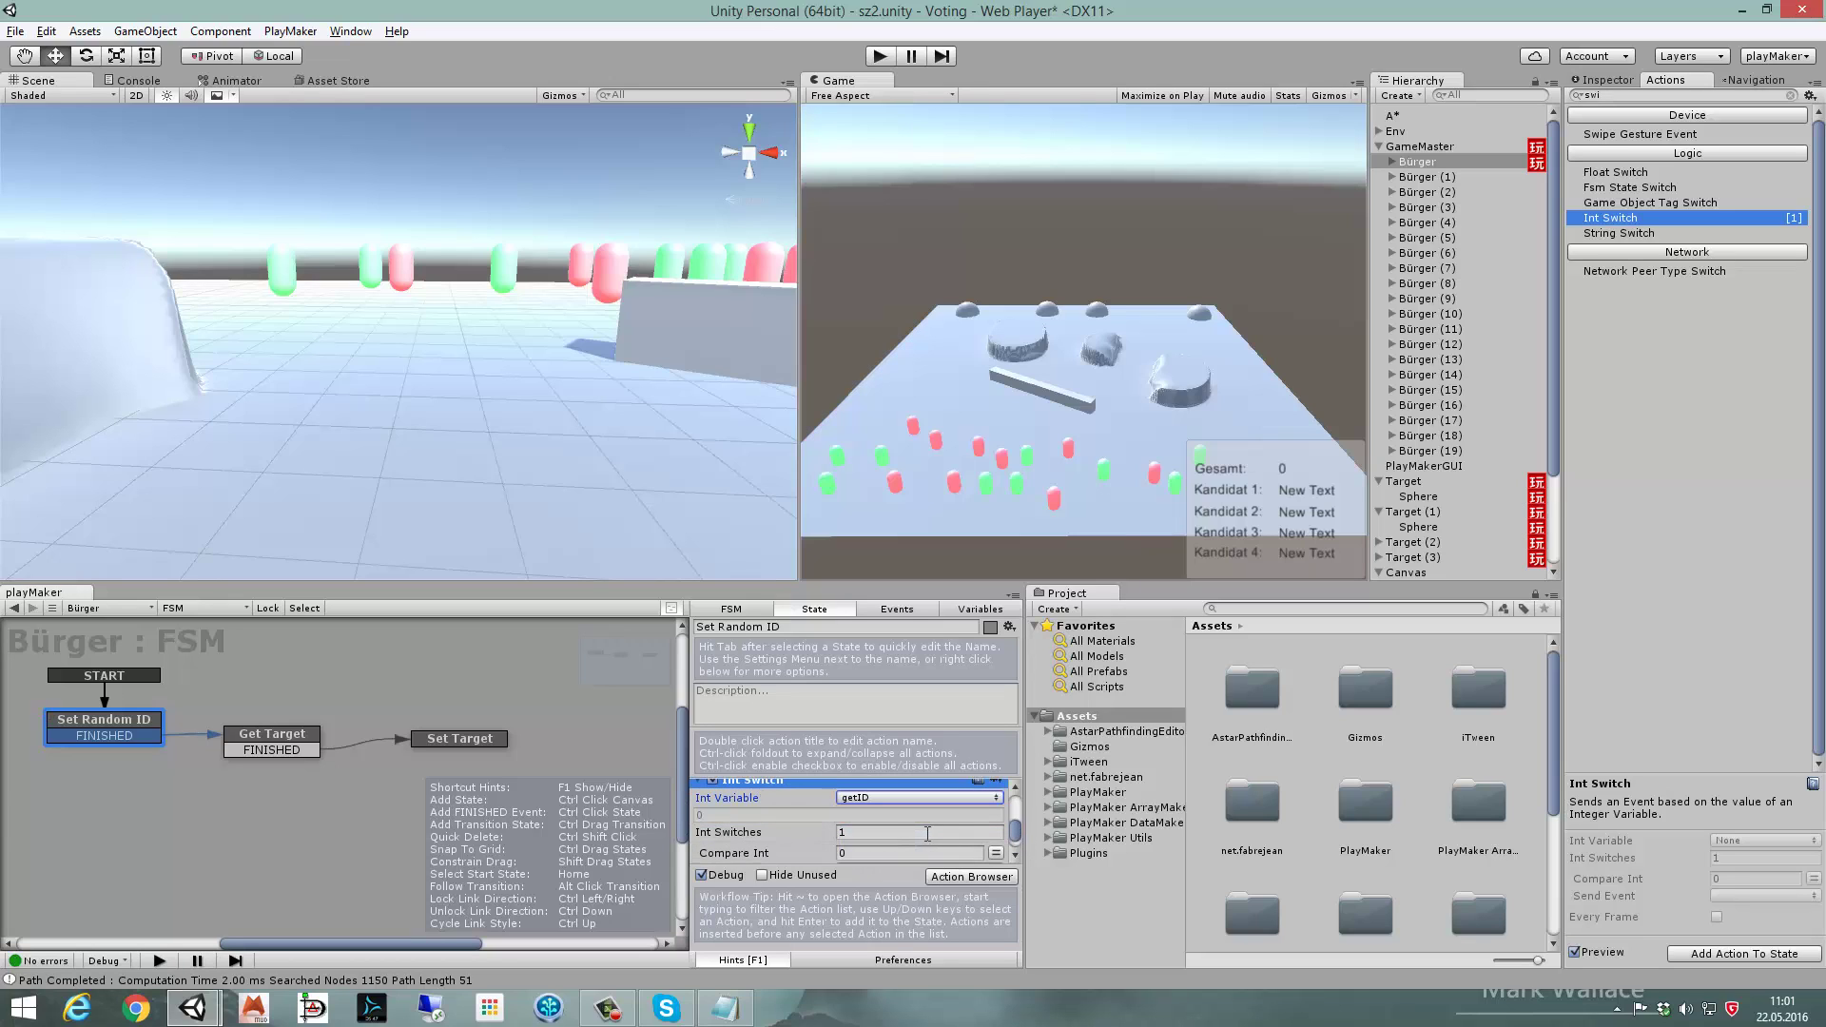
{"action": "left_click_drag", "start_coordinate": [1014, 834], "coordinate": [1016, 837]}
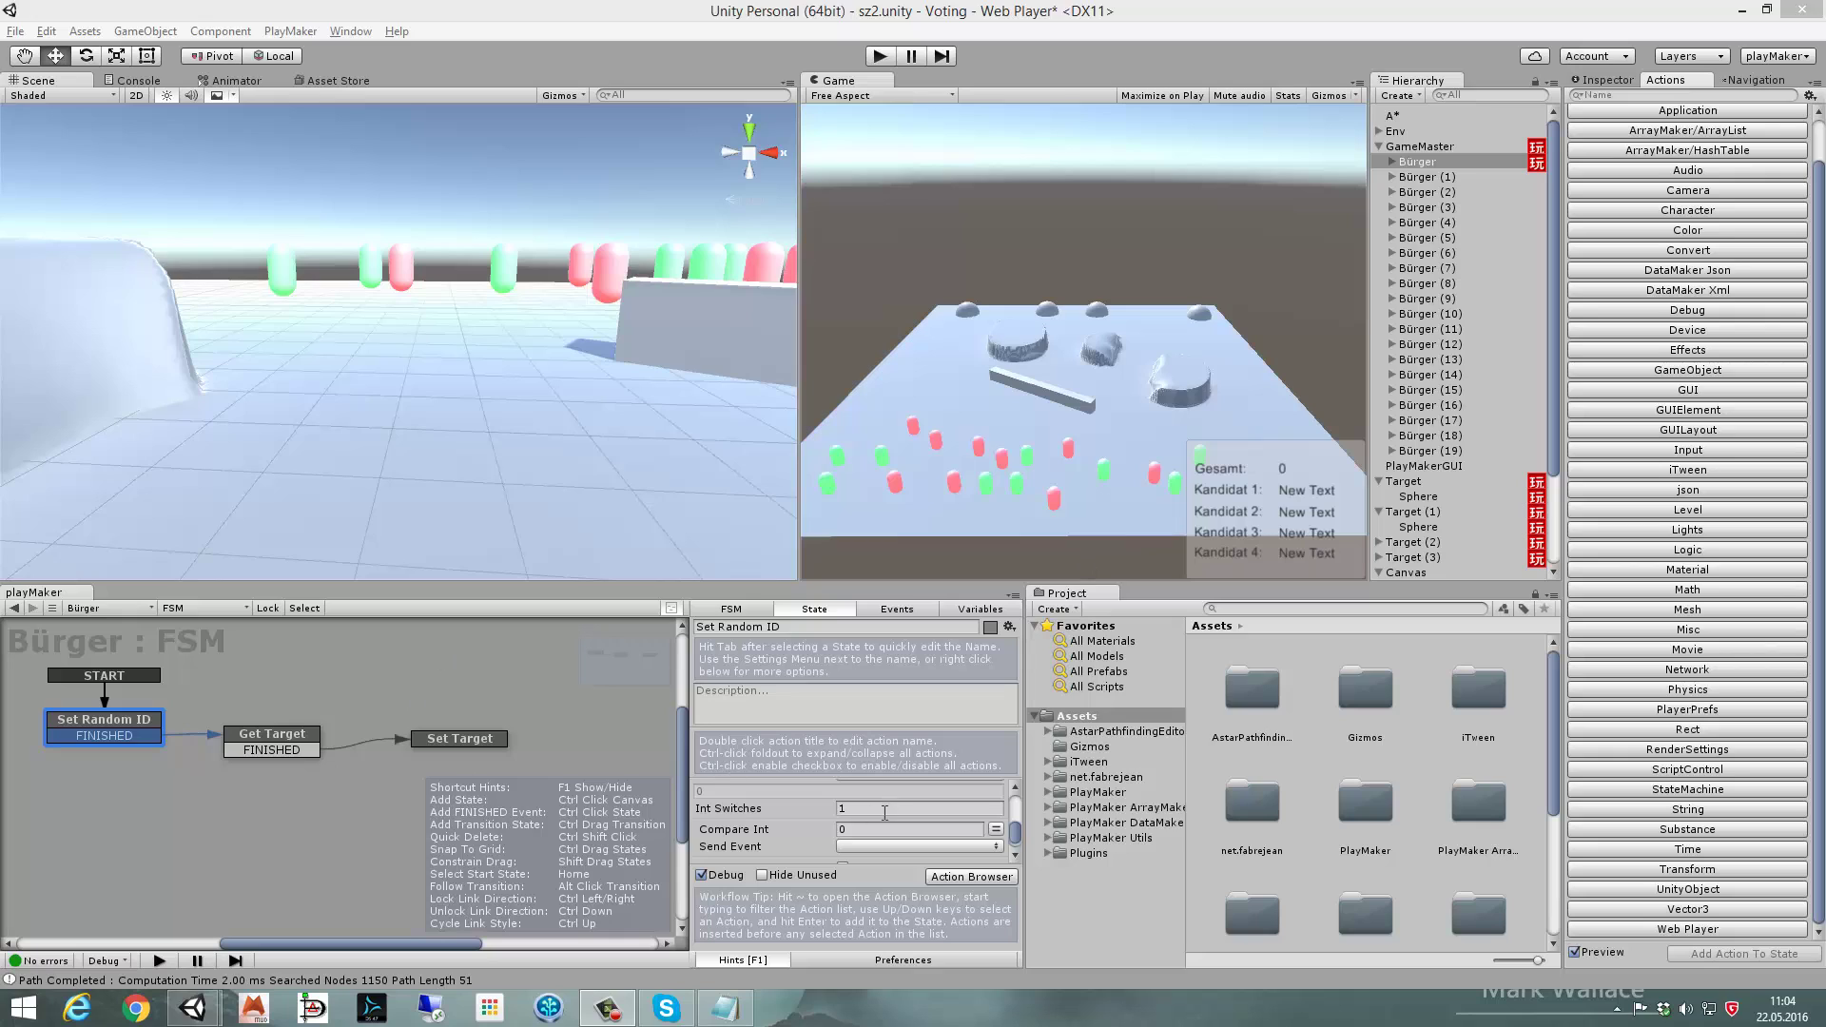
- Set Int Switches to 4 and make Compare Int 1 send FINISHED
{"action": "left_click", "coordinate": [837, 807]}
{"action": "type", "text": "4"}
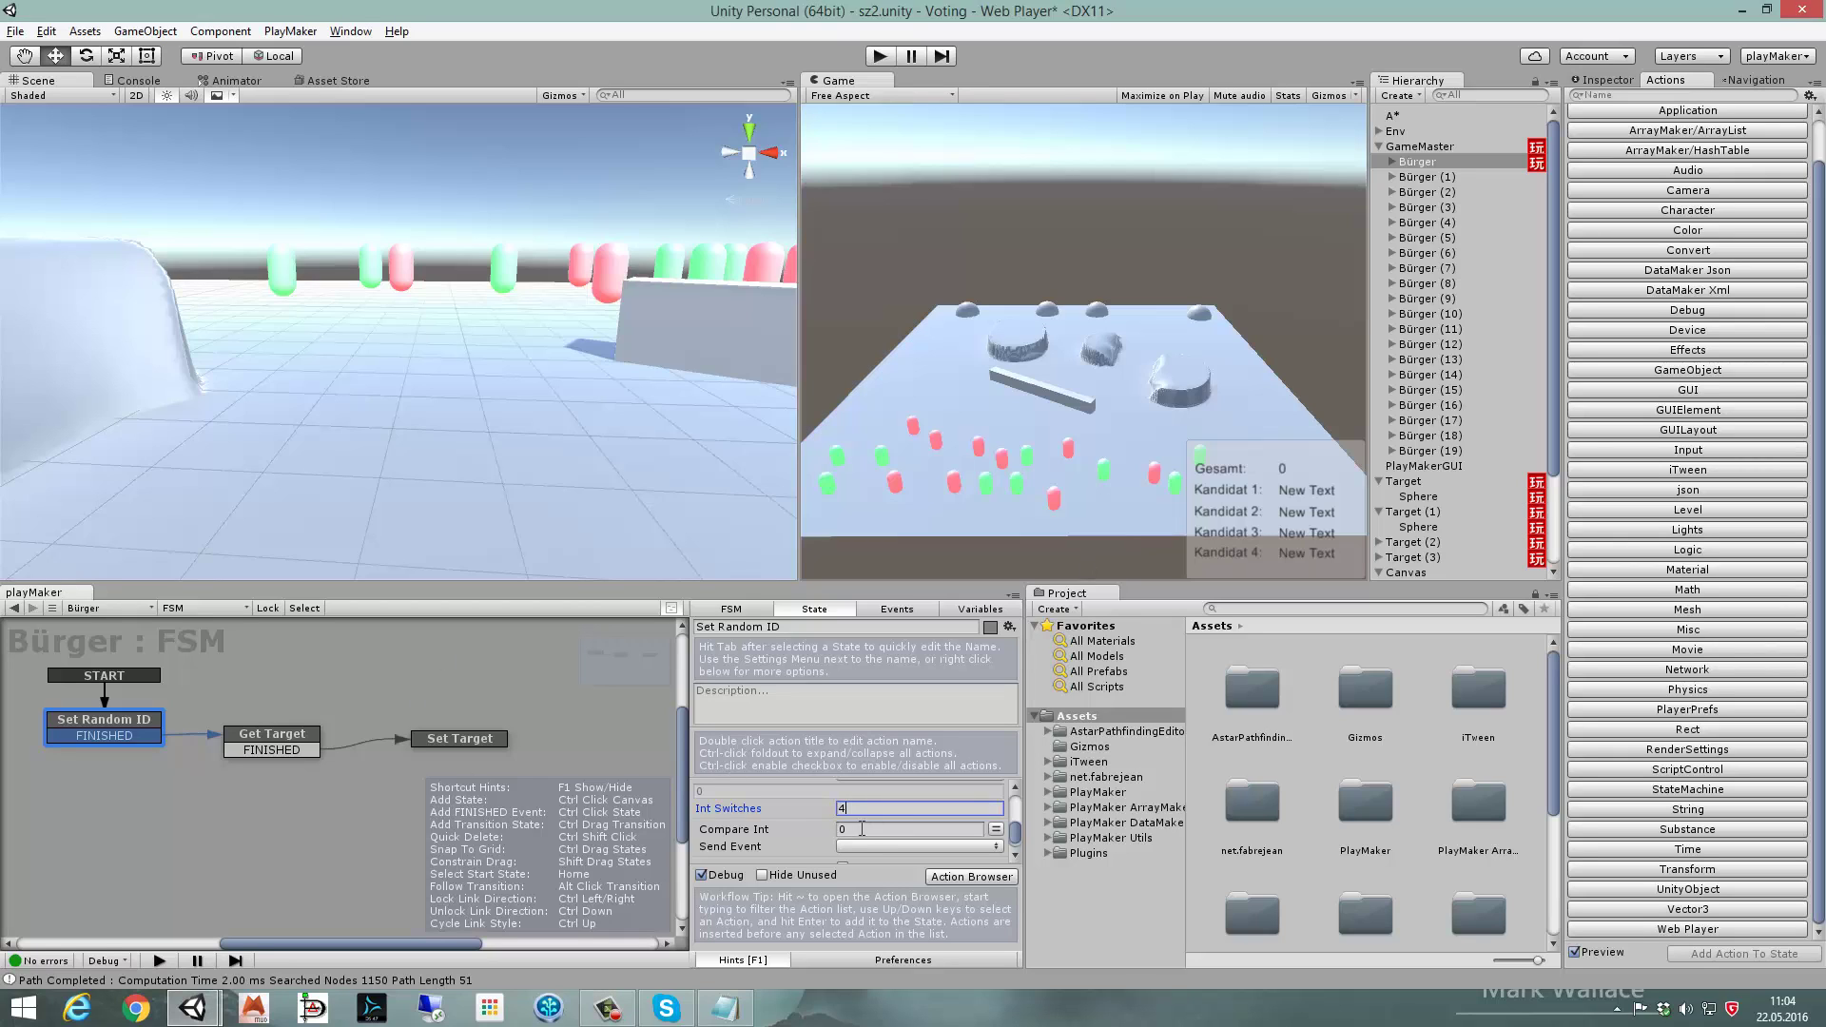
{"action": "type", "text": "2"}
{"action": "scroll", "coordinate": [905, 818], "scroll_direction": "down", "scroll_amount": 1}
{"action": "scroll", "coordinate": [887, 807], "scroll_direction": "up", "scroll_amount": 1}
{"action": "left_click", "coordinate": [877, 823]}
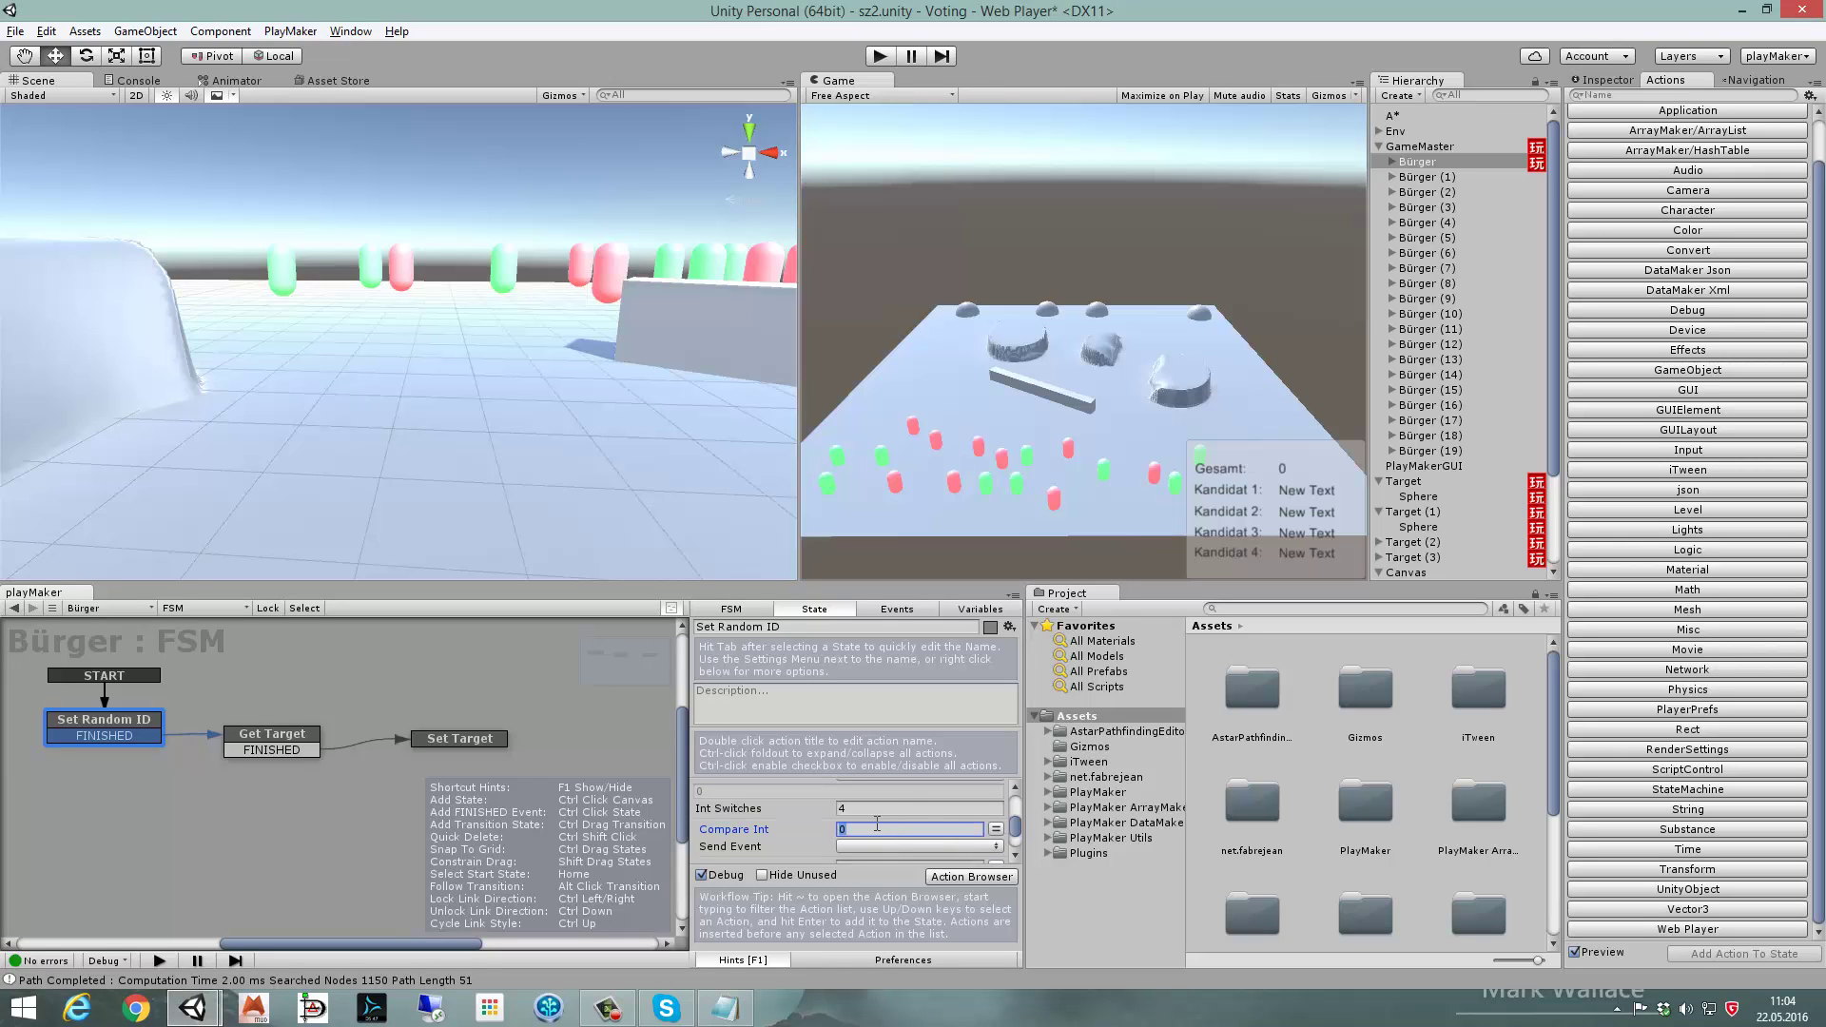
{"action": "type", "text": "1"}
{"action": "left_click", "coordinate": [889, 846]}
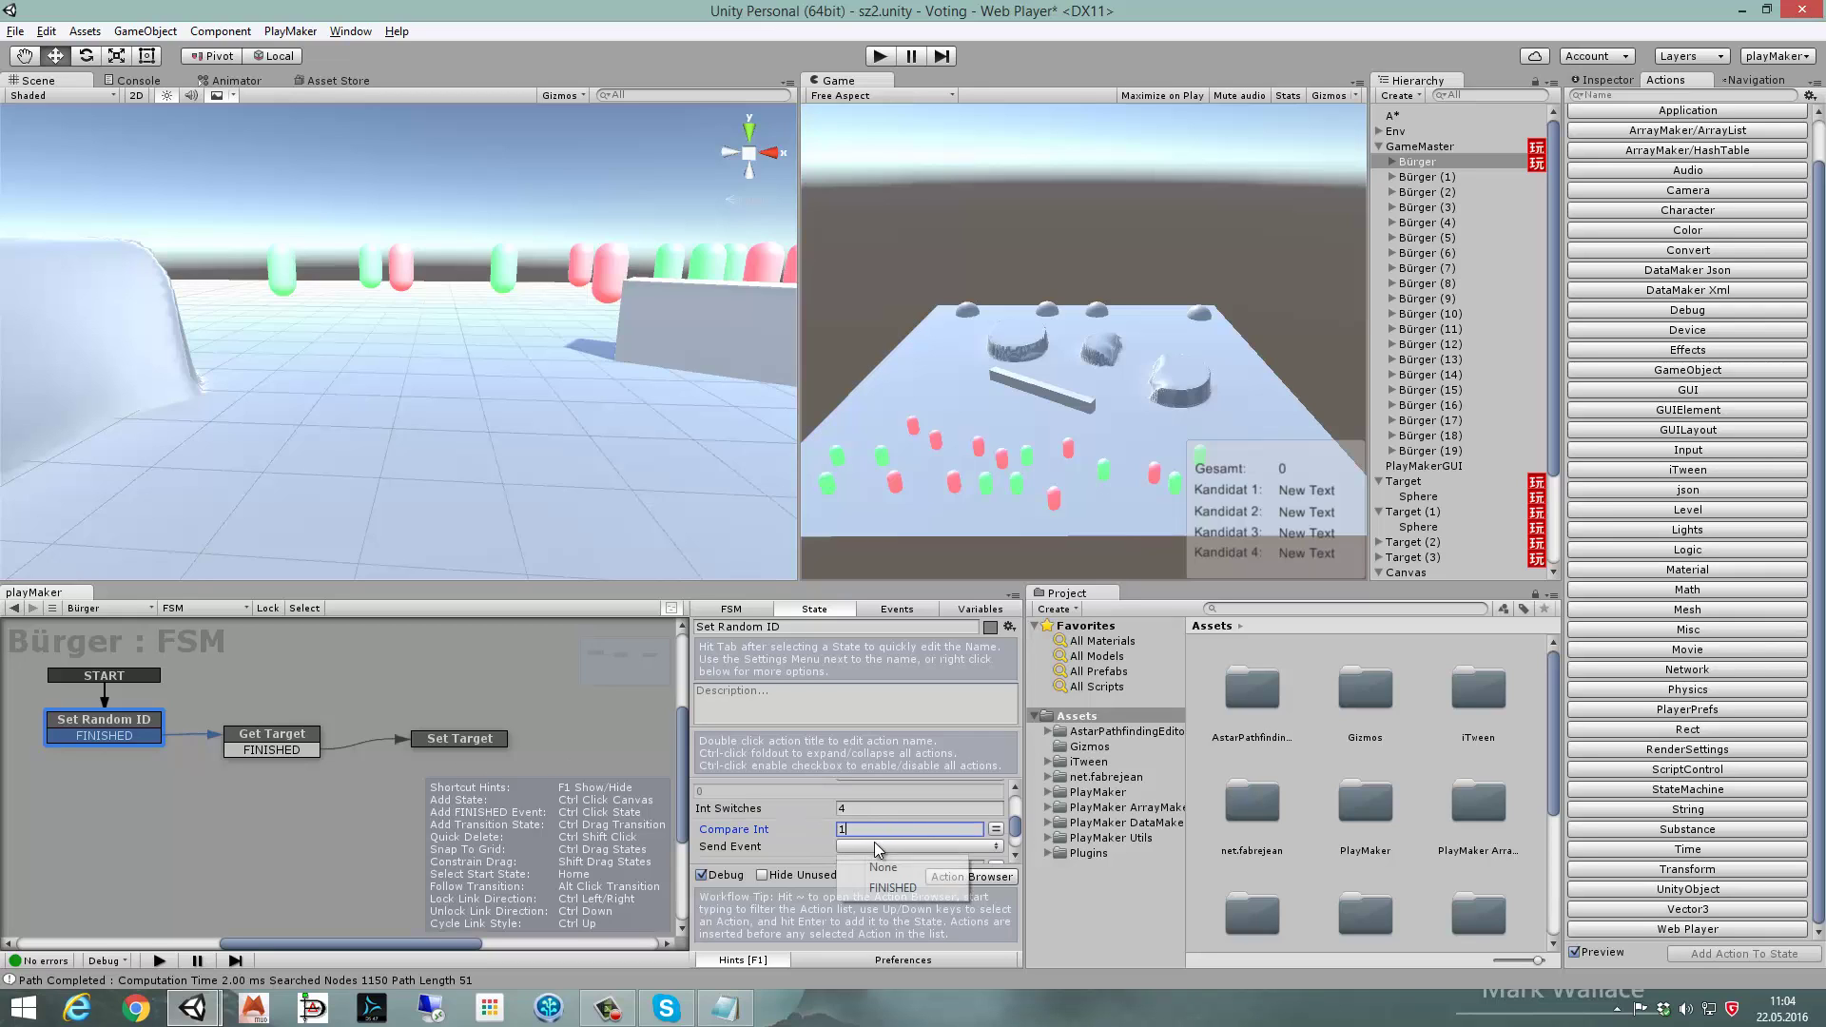
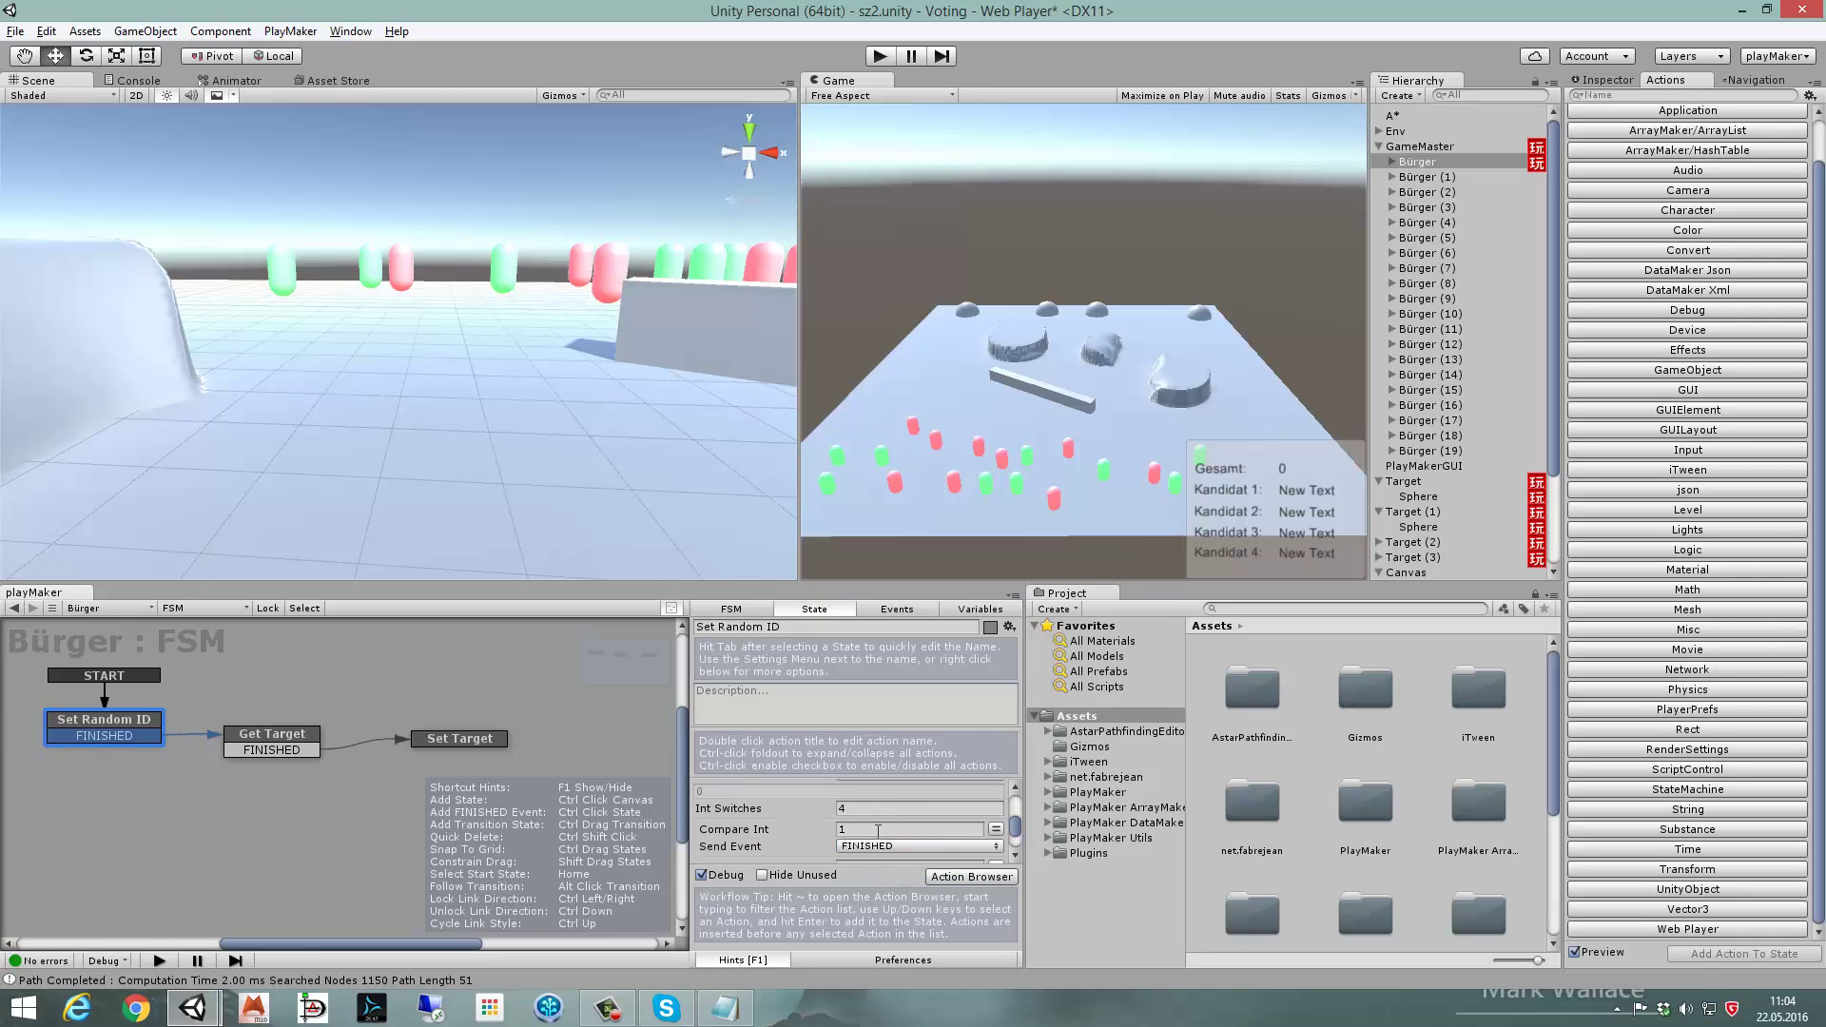
- Enter Int Switch compare values 1 and 2, and set that case to send FINISHED
{"action": "left_click", "coordinate": [877, 830]}
{"action": "scroll", "coordinate": [931, 840], "scroll_direction": "down", "scroll_amount": 3}
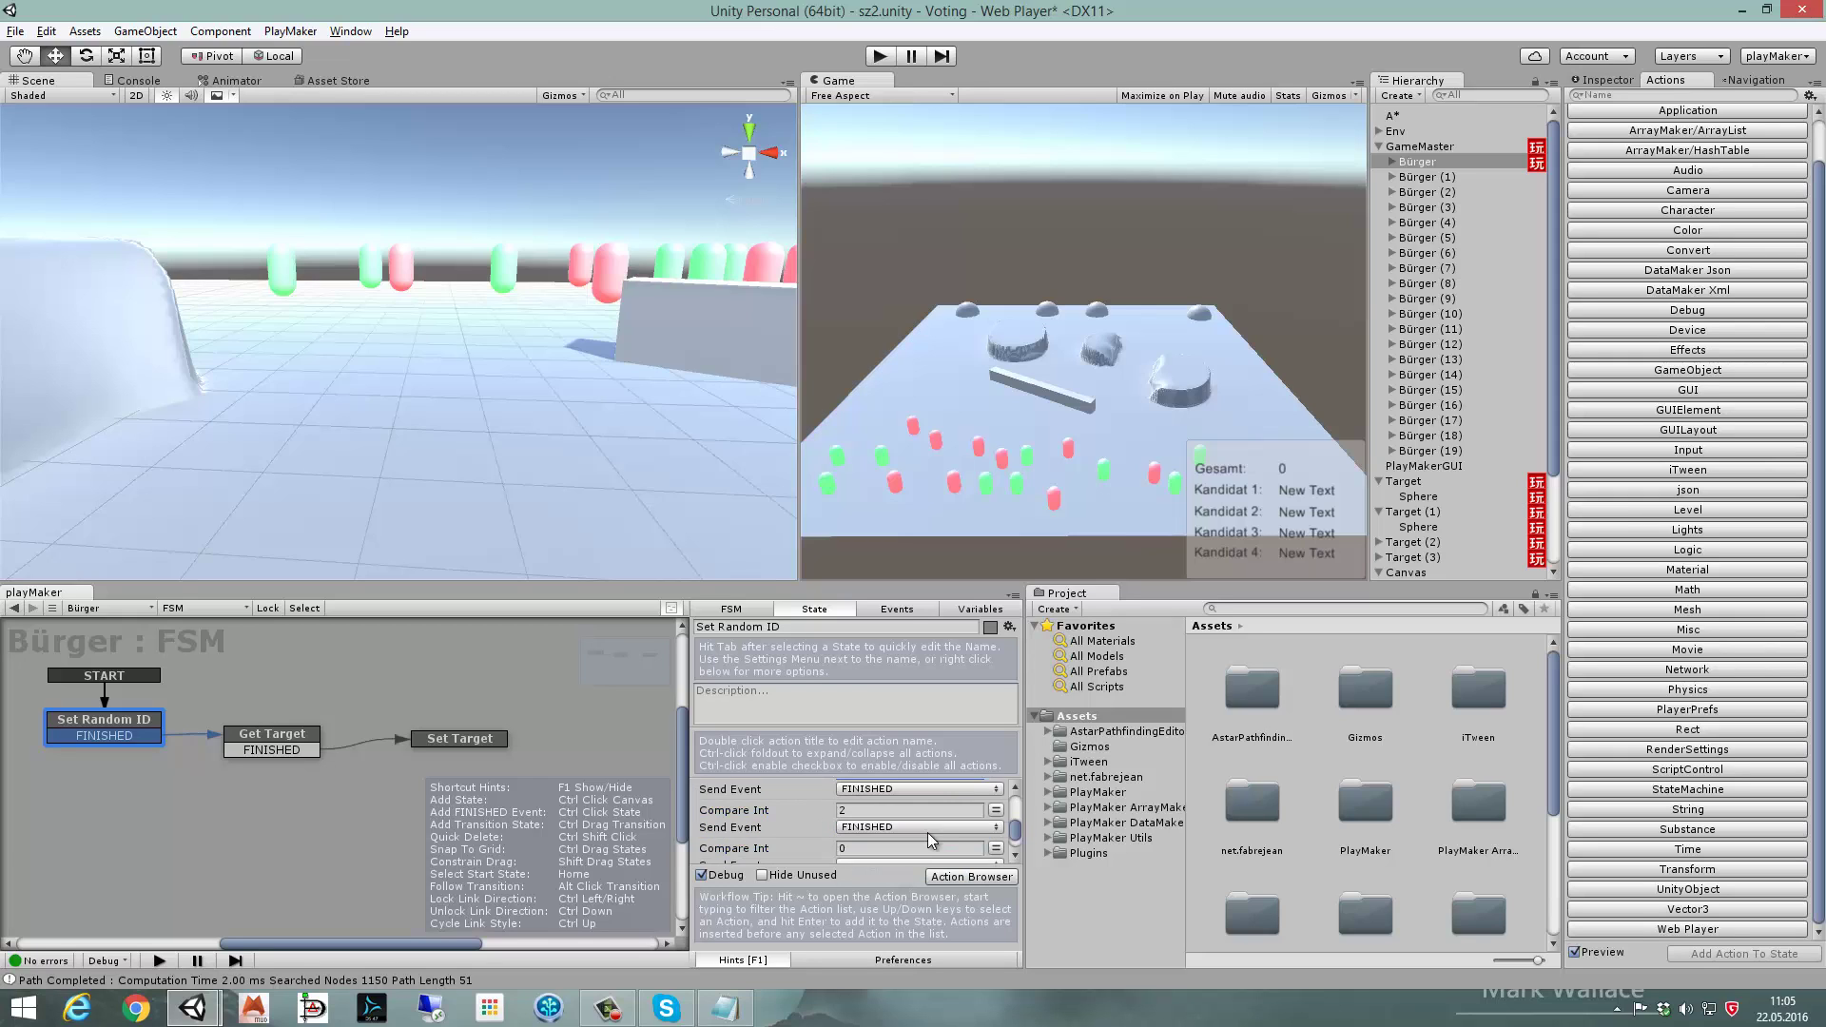
{"action": "left_click", "coordinate": [863, 810]}
{"action": "type", "text": "1"}
{"action": "left_click", "coordinate": [869, 848]}
{"action": "type", "text": "2"}
{"action": "scroll", "coordinate": [870, 848], "scroll_direction": "down", "scroll_amount": 1}
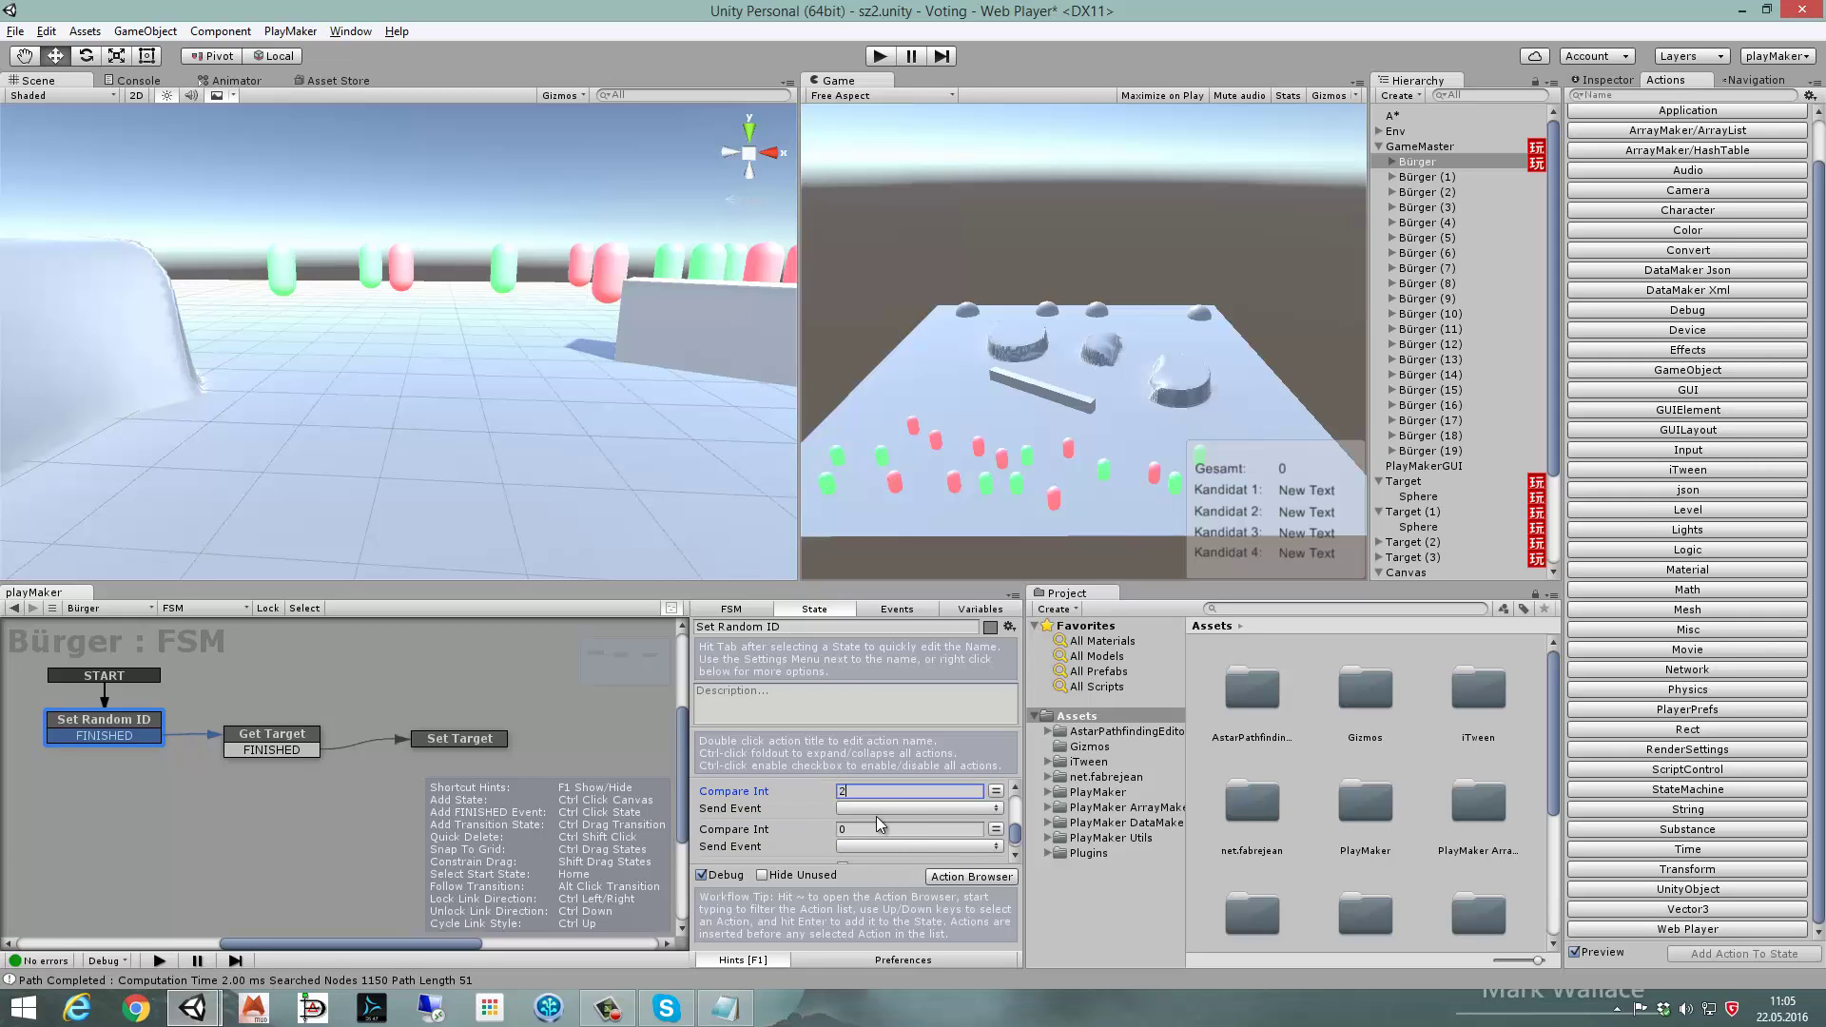
{"action": "left_click", "coordinate": [884, 808]}
{"action": "left_click", "coordinate": [884, 833]}
- Set the last compare value to 3 and make it send FINISHED
{"action": "scroll", "coordinate": [883, 833], "scroll_direction": "down", "scroll_amount": 1}
{"action": "left_click", "coordinate": [870, 790]}
{"action": "type", "text": "3"}
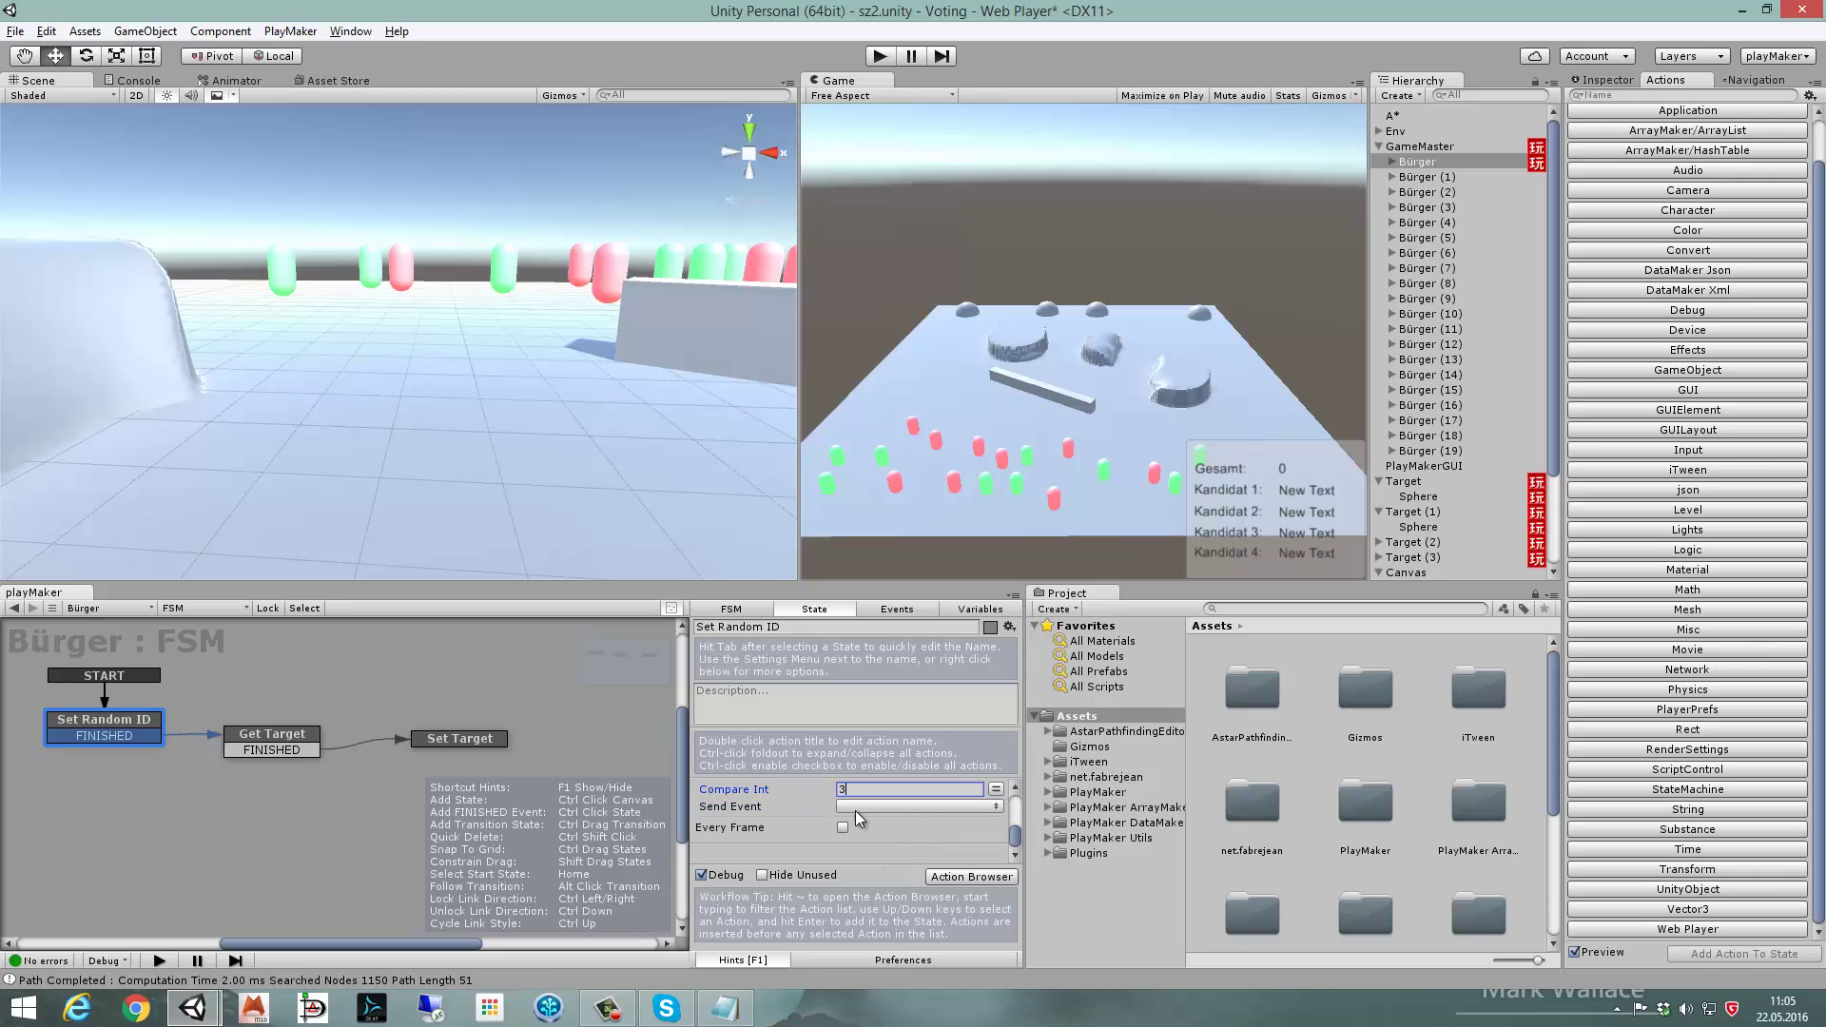
{"action": "left_click", "coordinate": [870, 807]}
{"action": "left_click", "coordinate": [873, 849]}
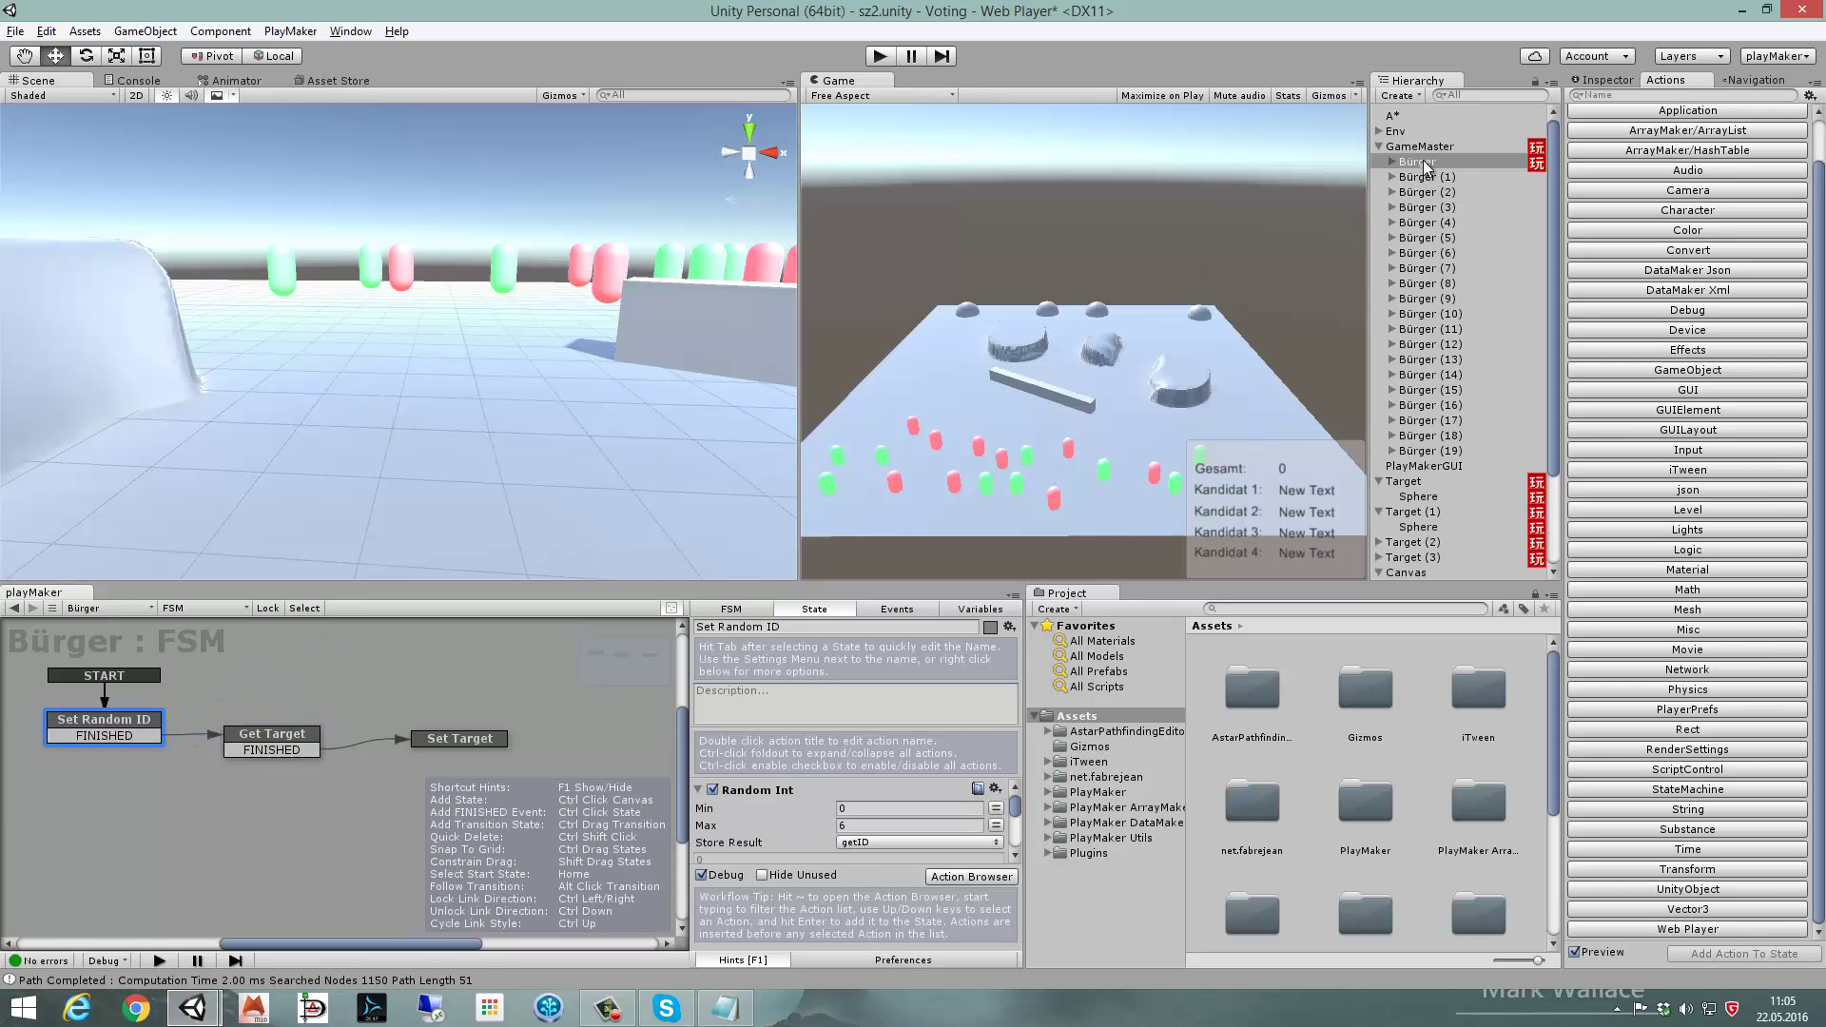
- Copy the Bürger FSM and paste it onto Bürger (1) through Bürger (19)
{"action": "left_click", "coordinate": [1609, 80]}
{"action": "right_click", "coordinate": [356, 685]}
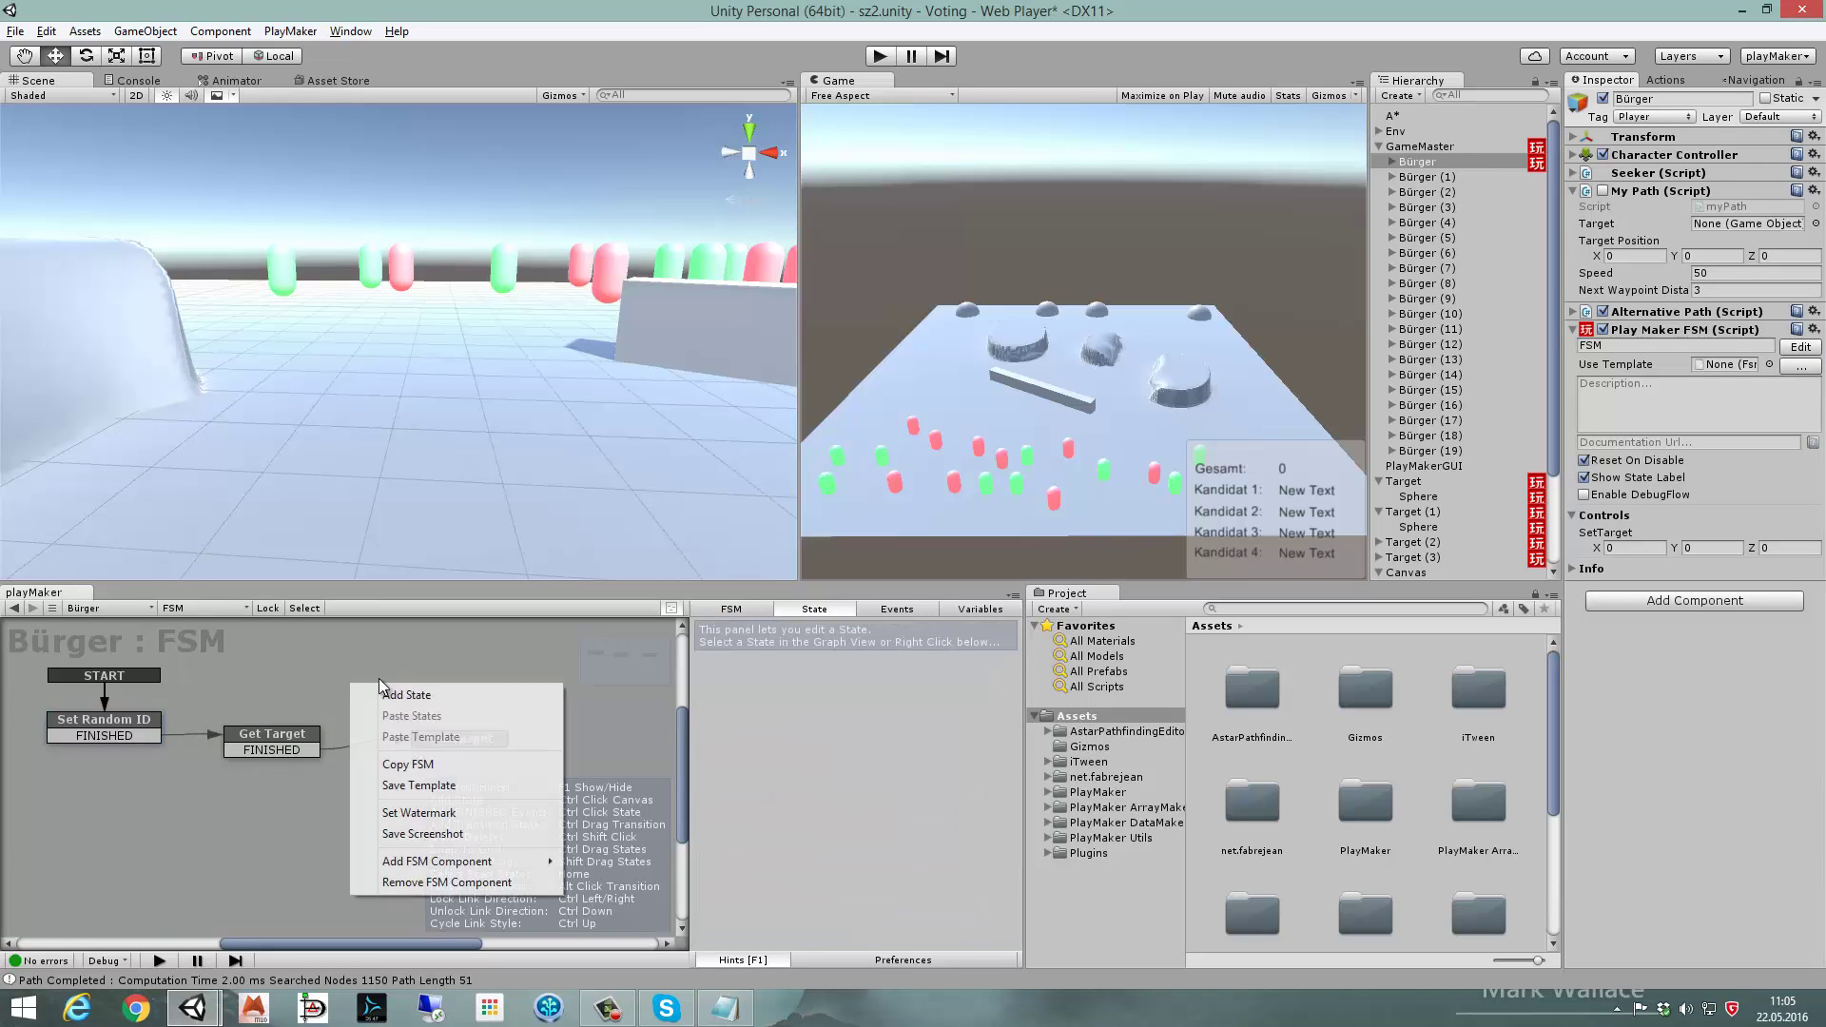
{"action": "left_click", "coordinate": [405, 758]}
{"action": "left_click", "coordinate": [1420, 177]}
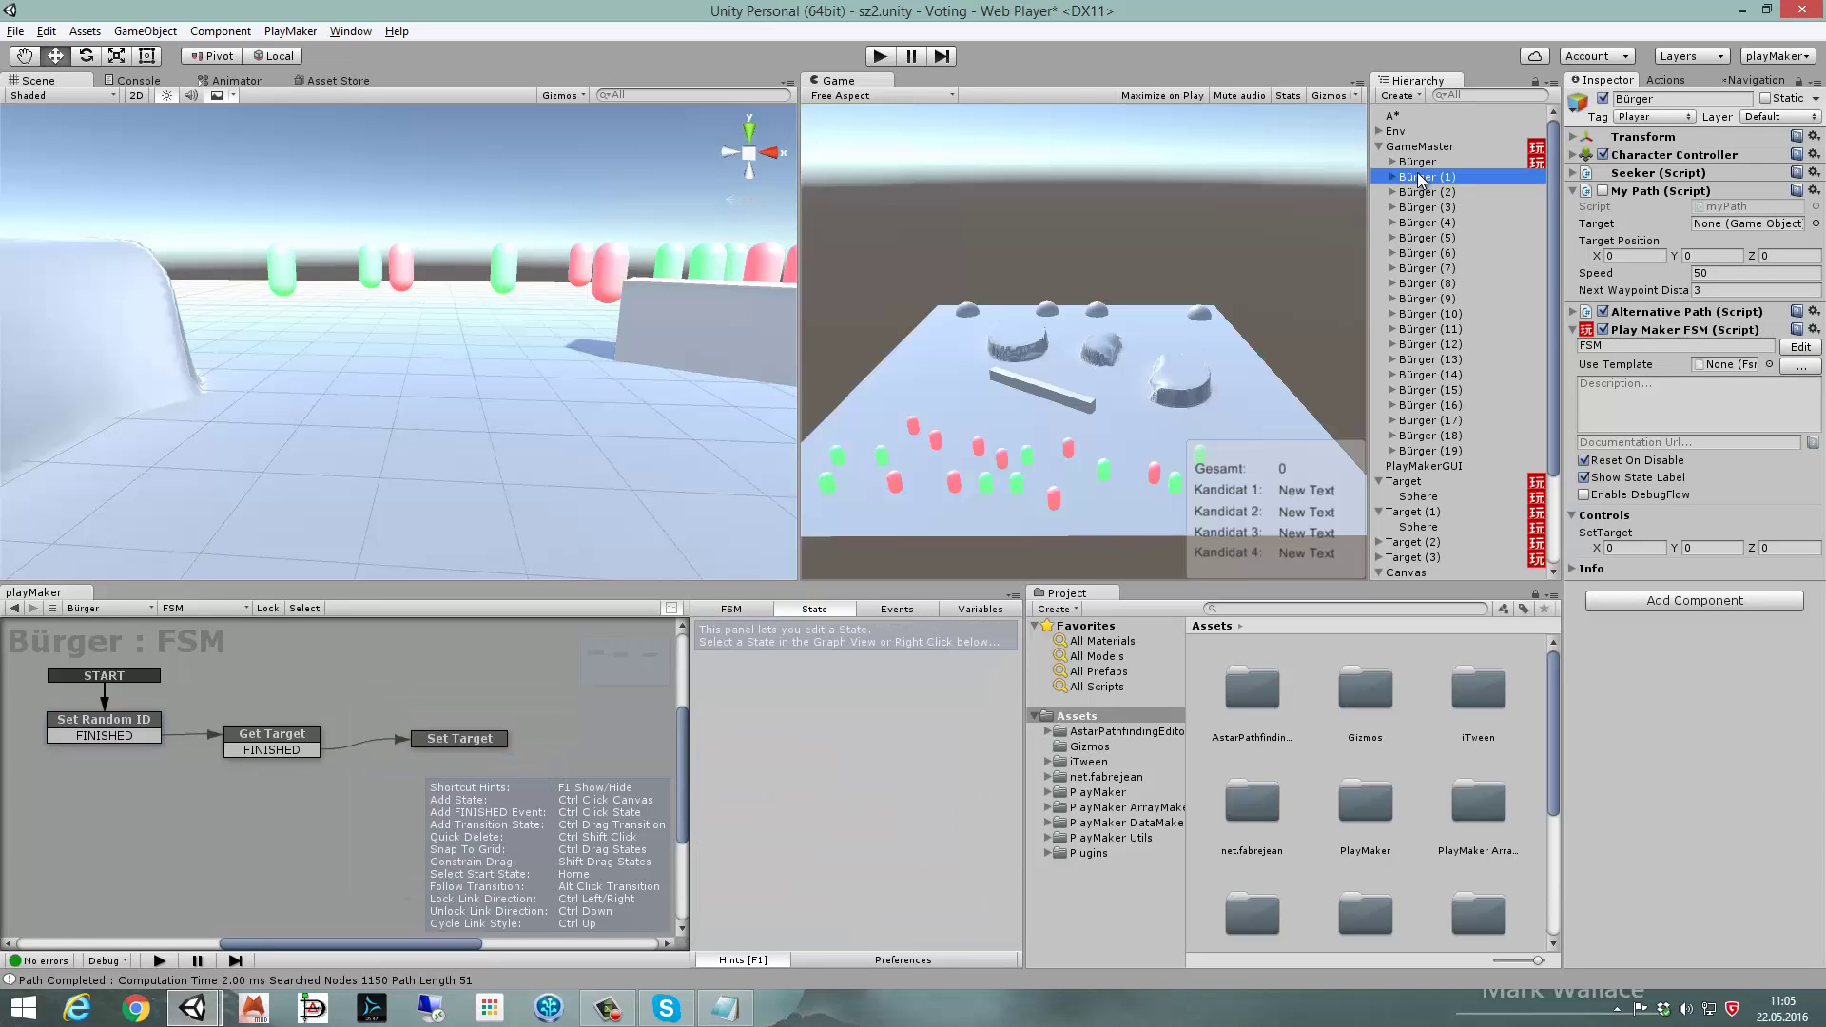
{"action": "left_click", "coordinate": [1424, 451], "text": "shift"}
{"action": "right_click", "coordinate": [292, 799]}
{"action": "left_click", "coordinate": [398, 831]}
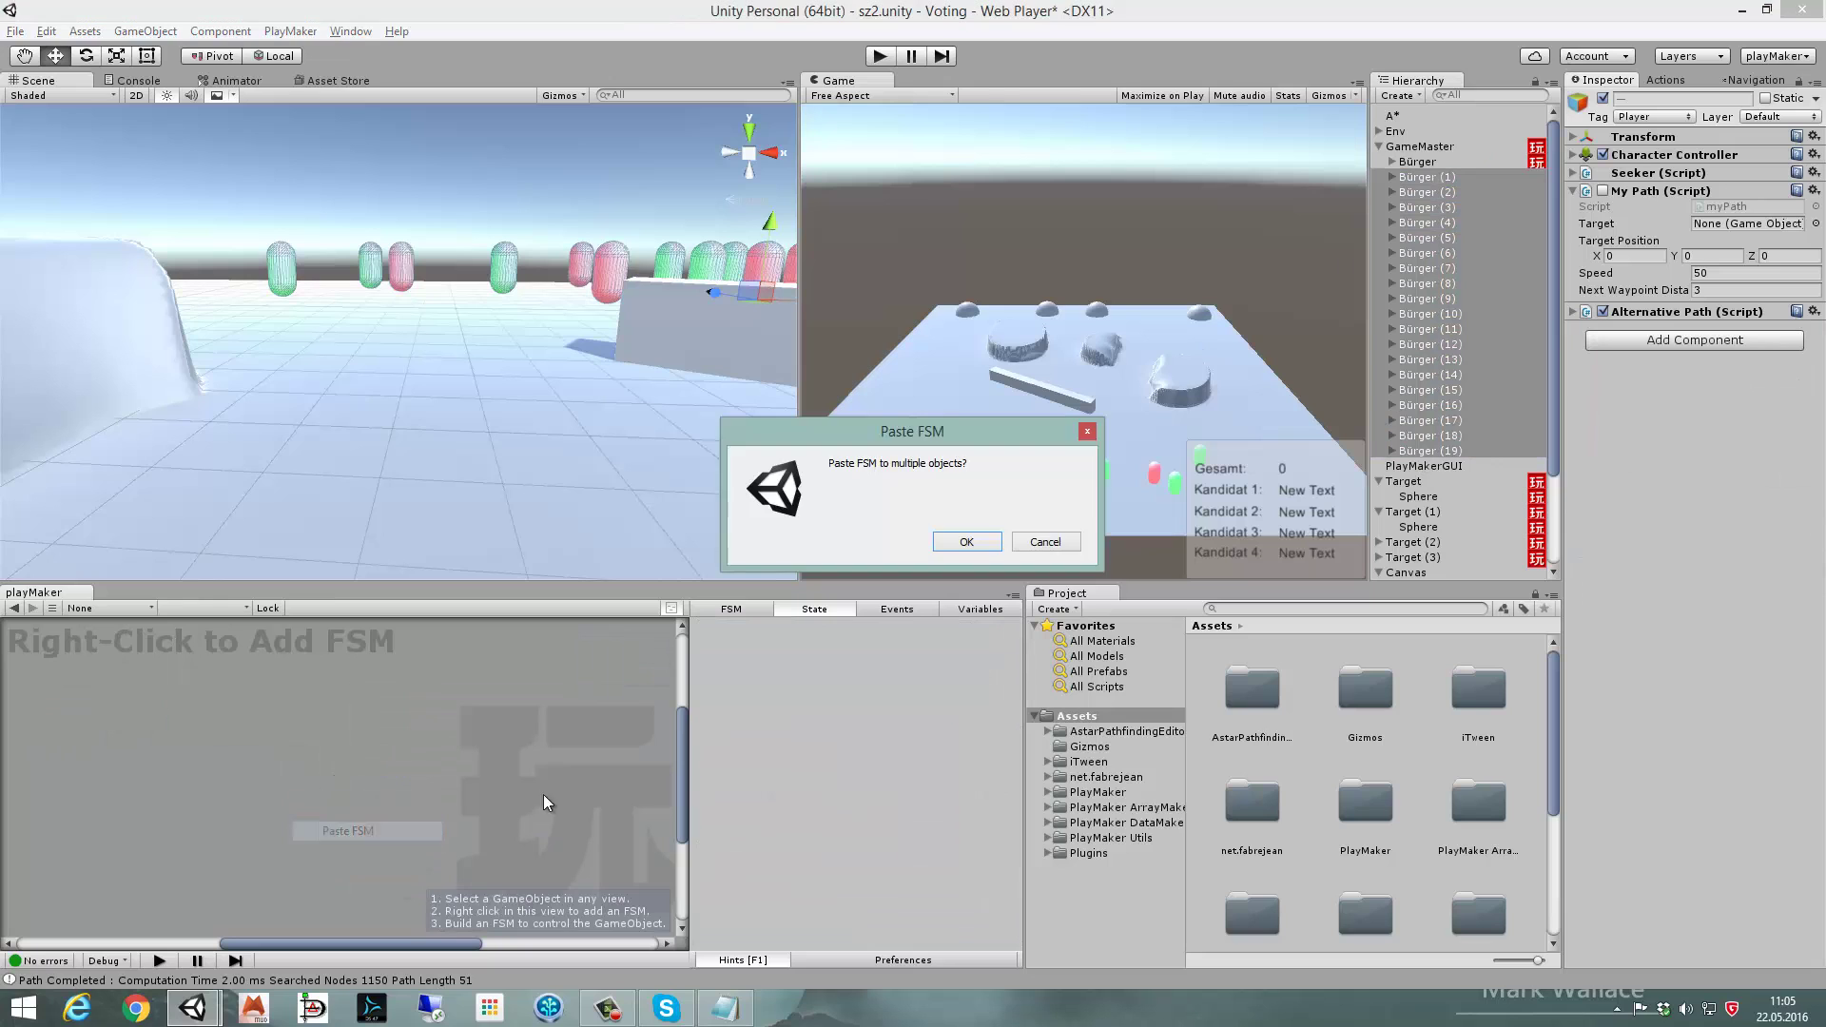
{"action": "left_click", "coordinate": [974, 541]}
- Run the game, watch Bürger (8)'s FSM, then stop and reselect the original Bürger
{"action": "left_click", "coordinate": [881, 56]}
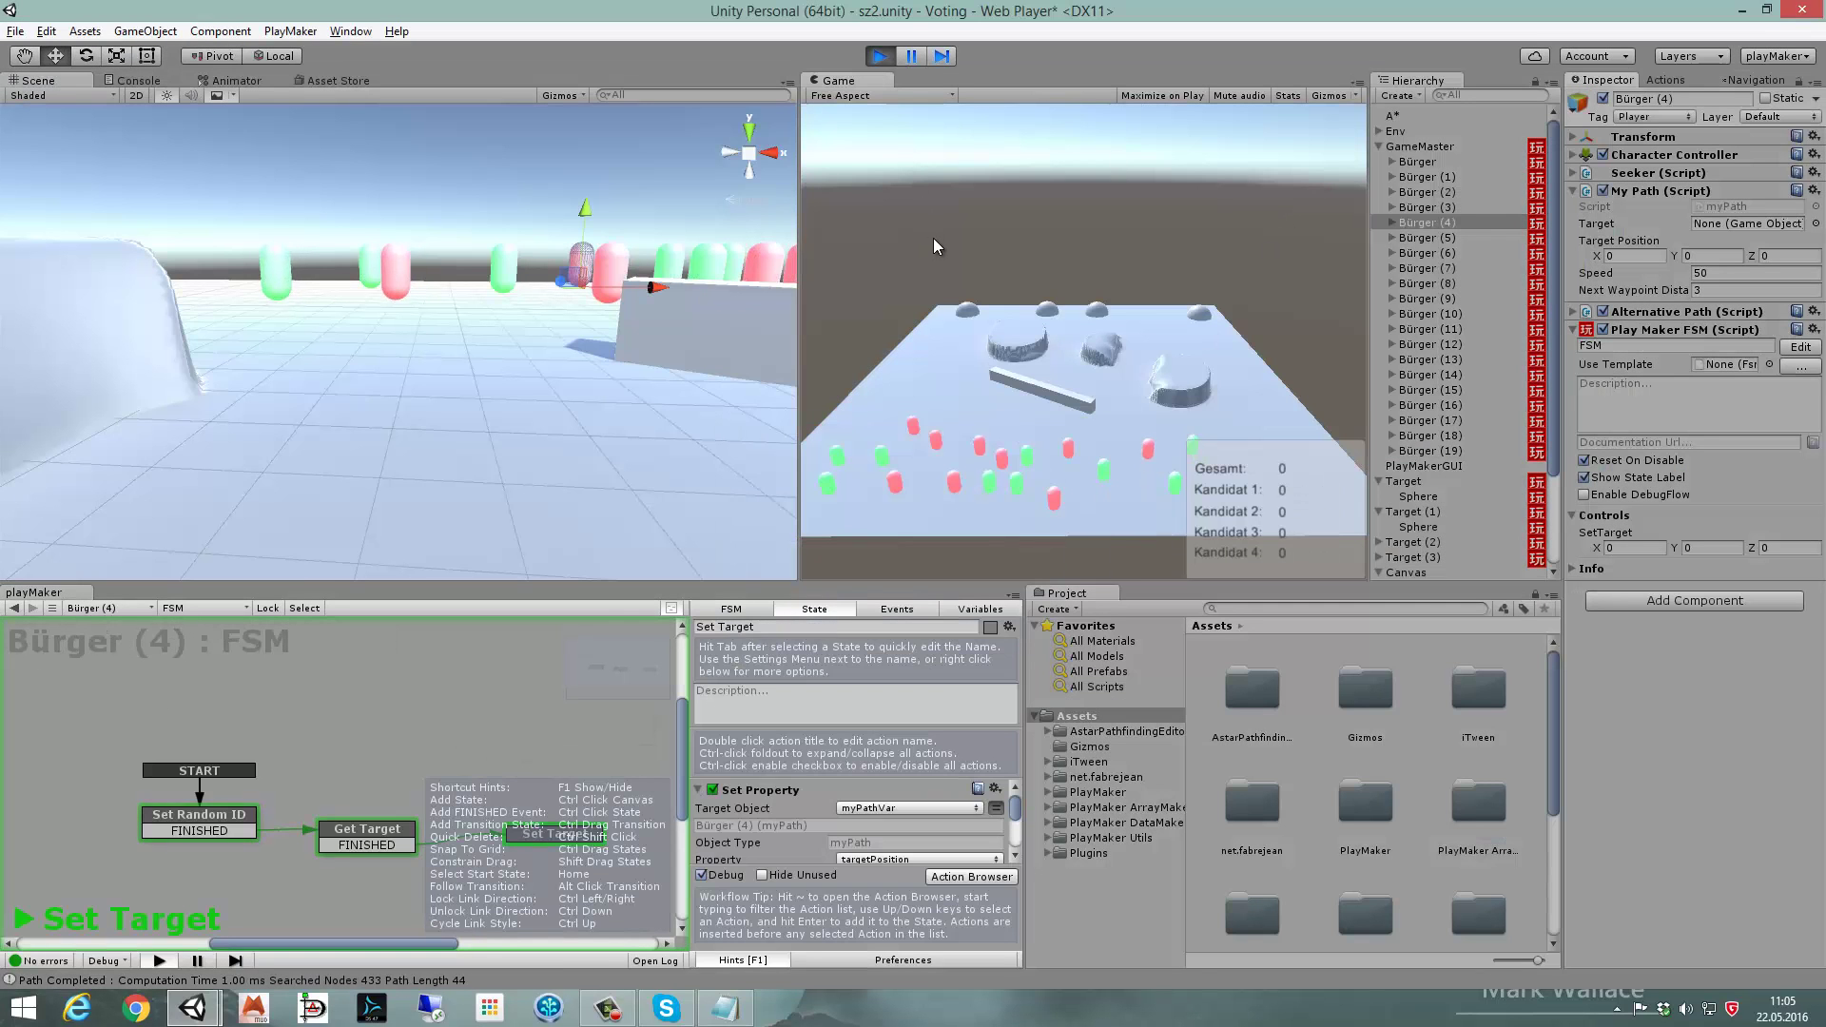
{"action": "left_click", "coordinate": [1425, 282]}
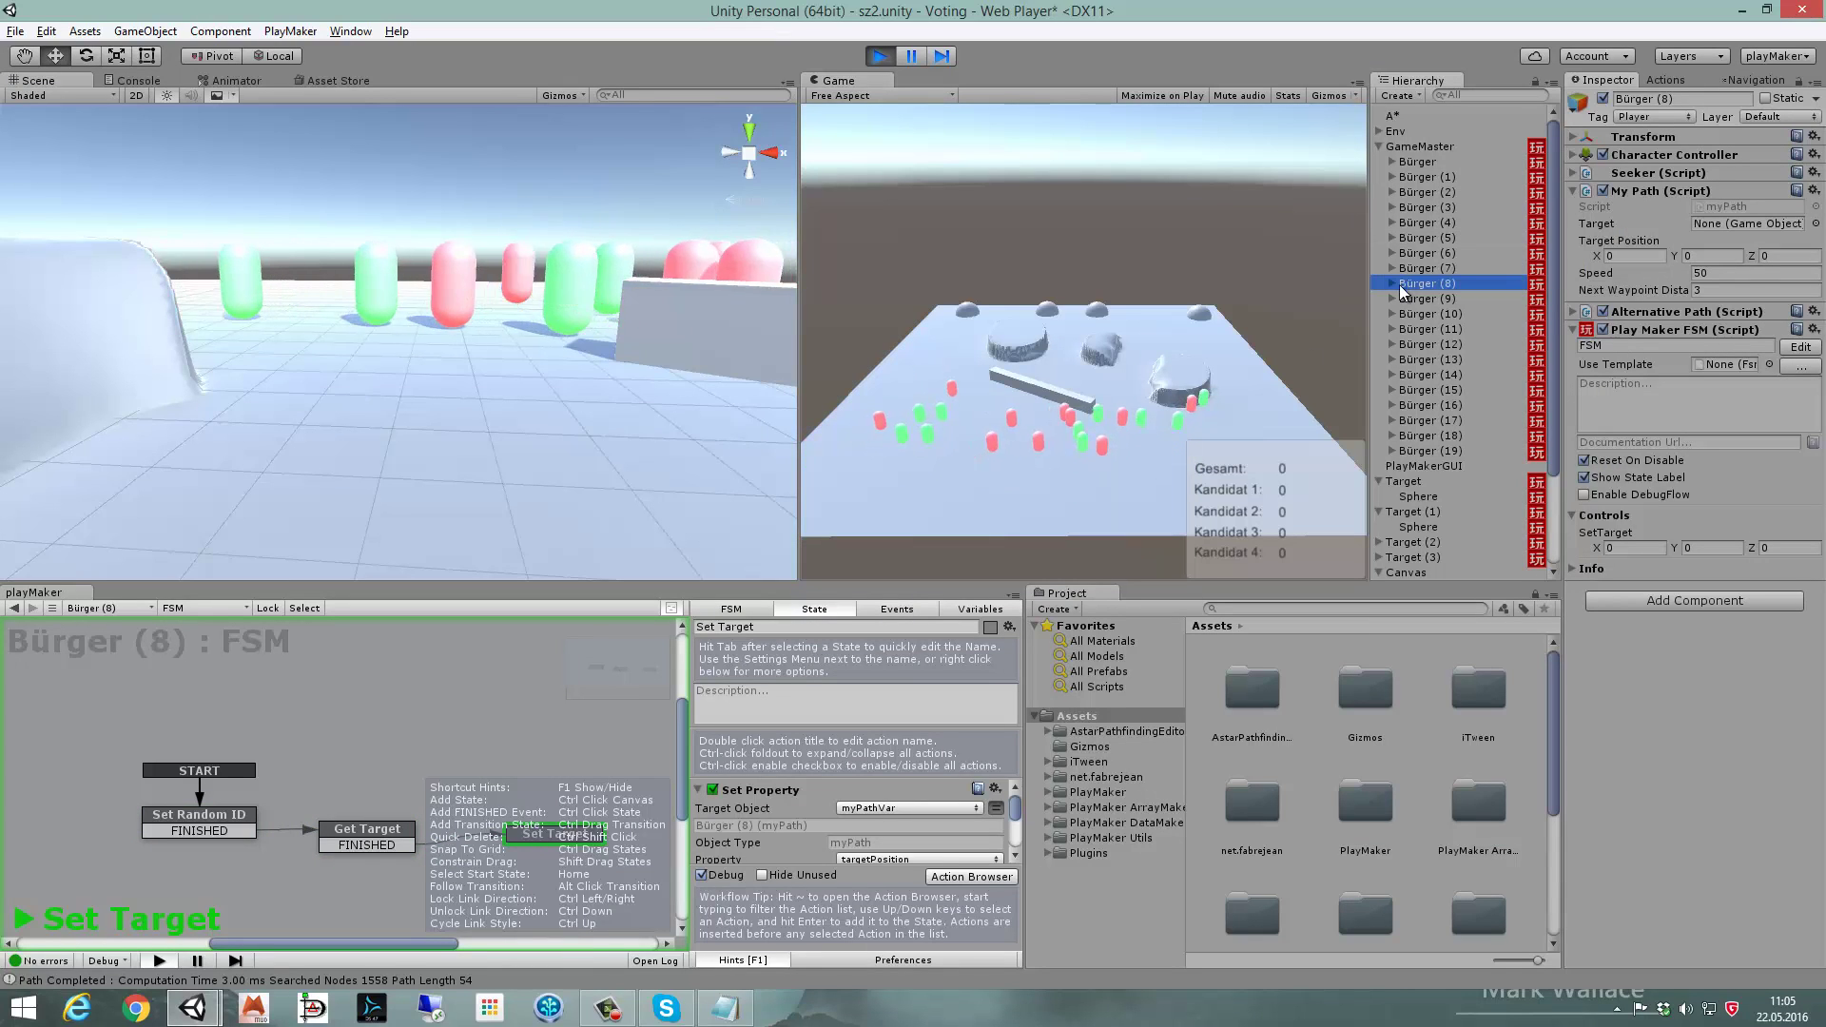
{"action": "scroll", "coordinate": [926, 814], "scroll_direction": "down", "scroll_amount": 2}
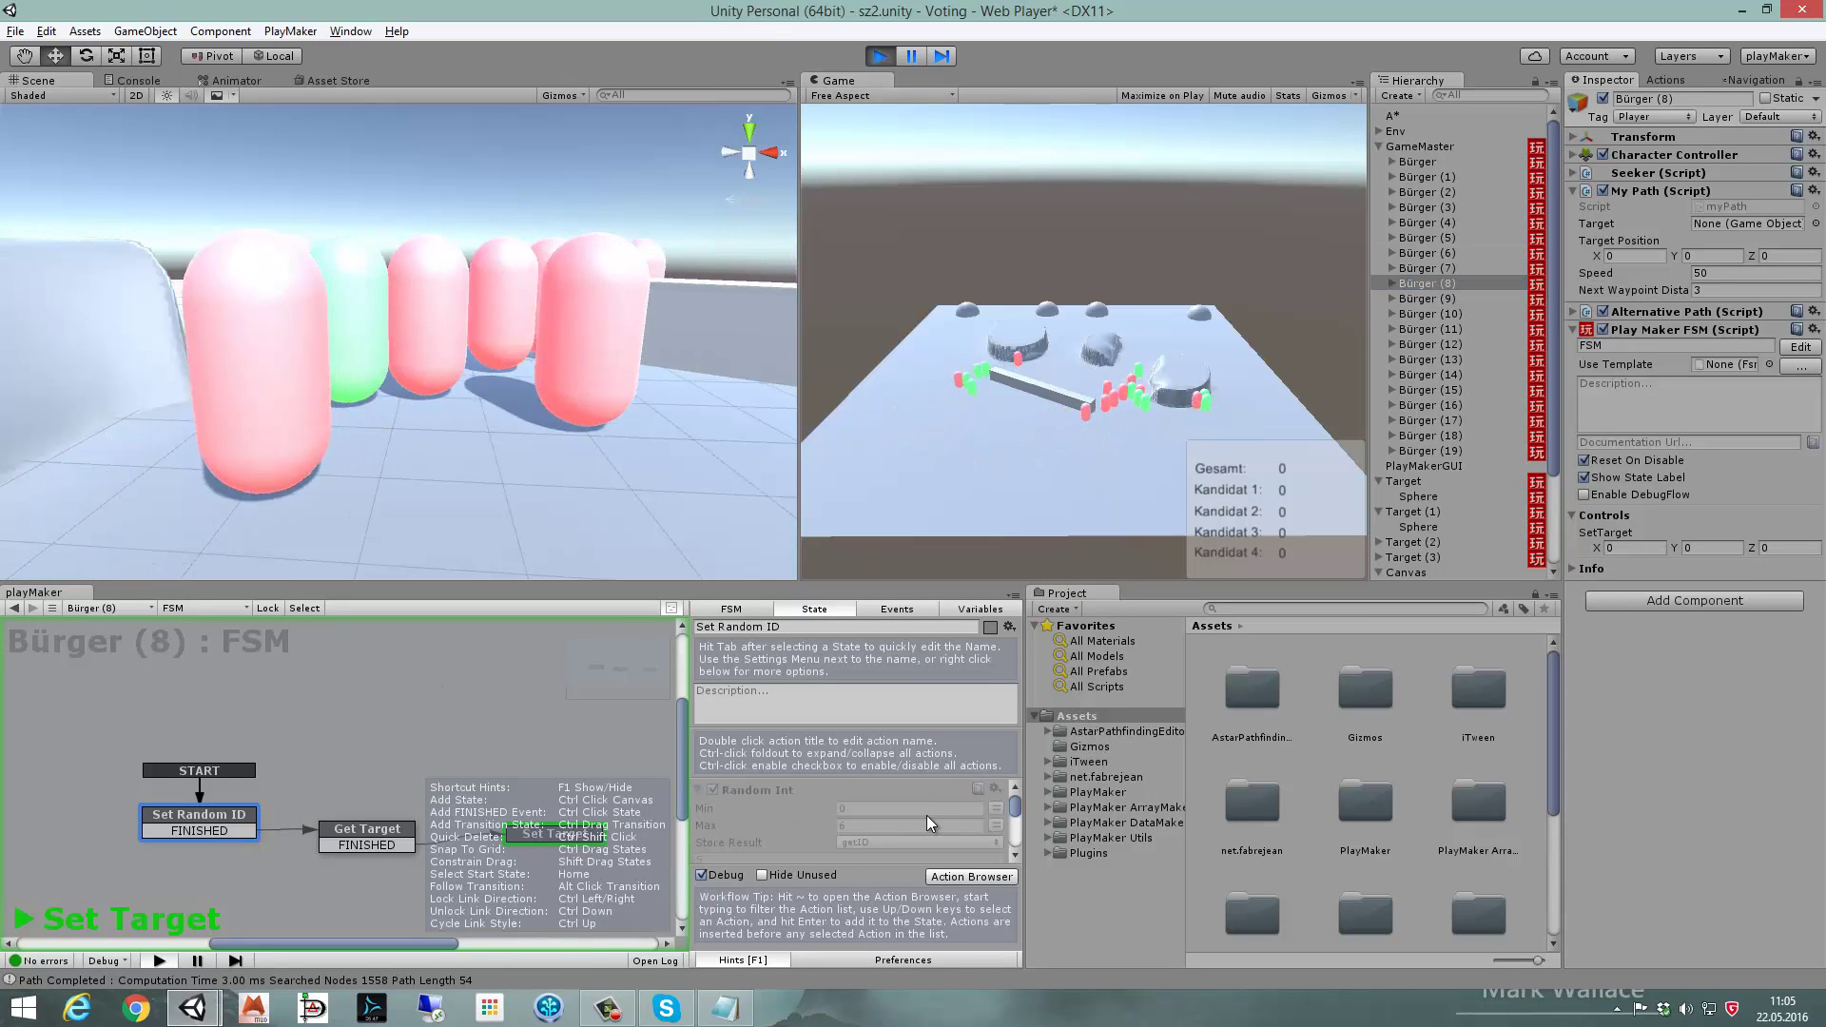
{"action": "left_click", "coordinate": [879, 56]}
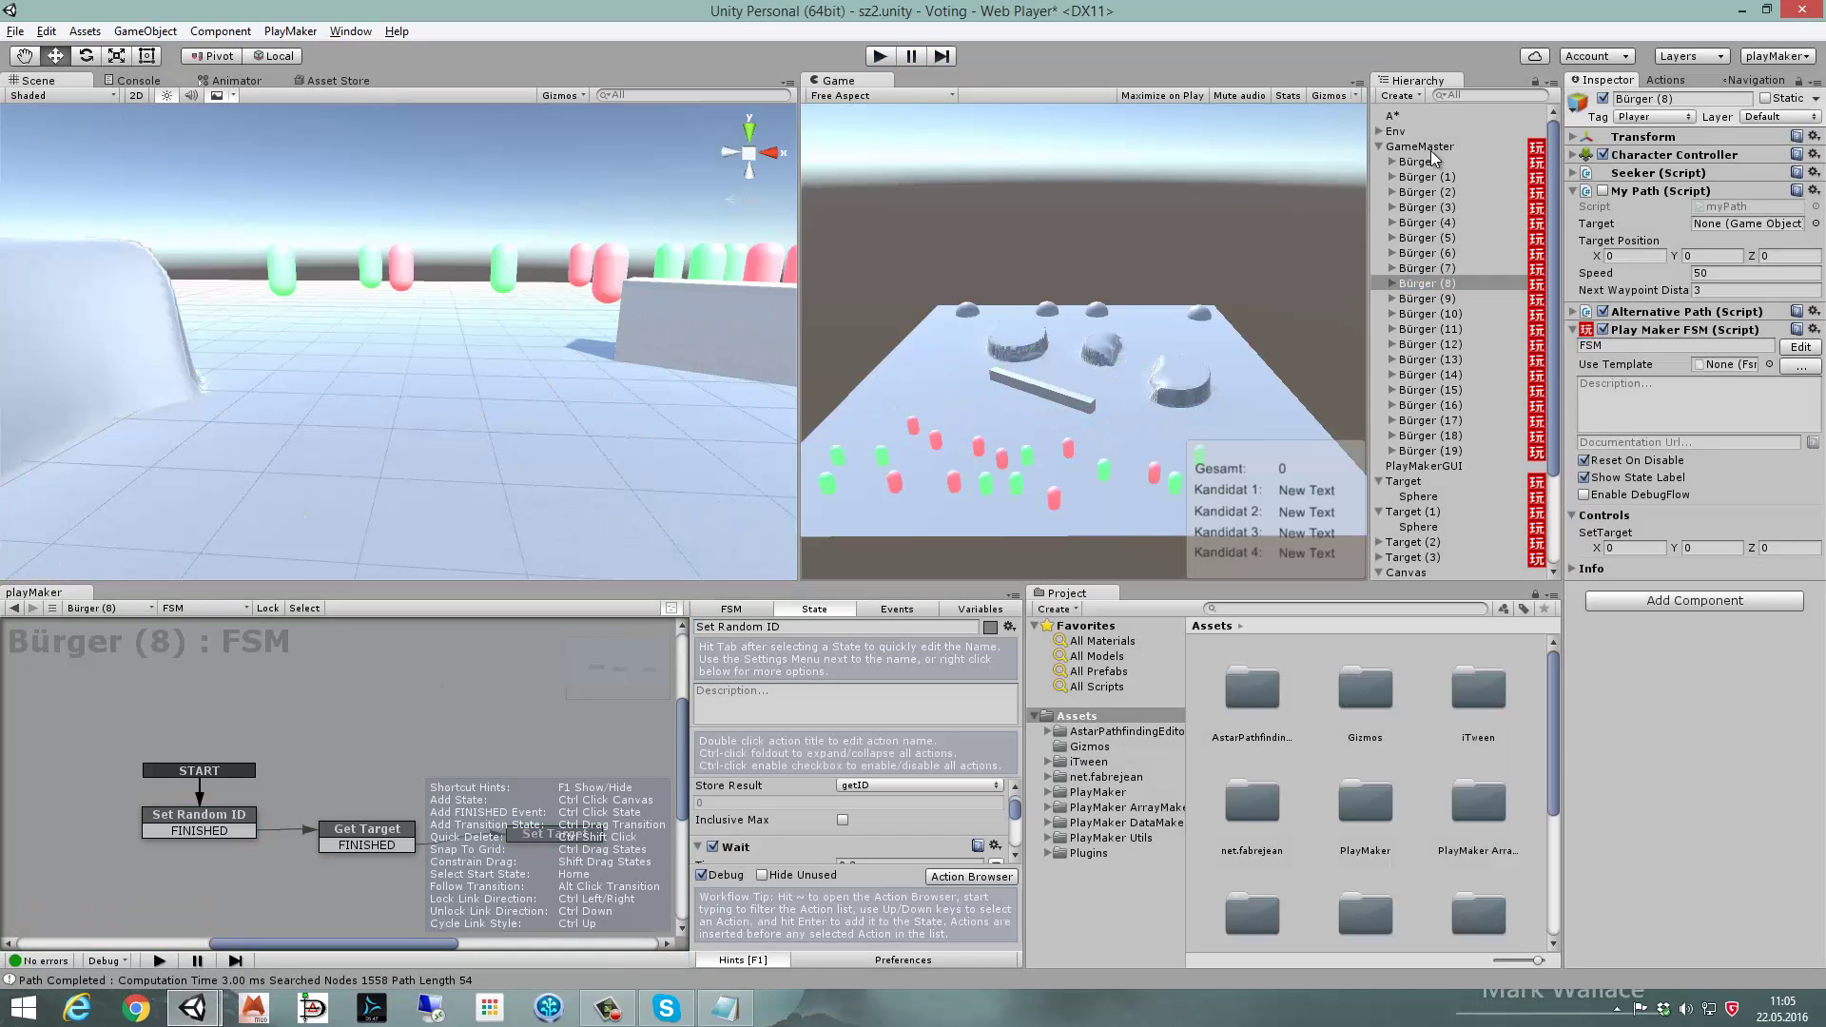
{"action": "left_click", "coordinate": [1422, 162]}
- Review the Set Random ID actions, then begin a new event in the Events list
{"action": "left_click", "coordinate": [90, 737]}
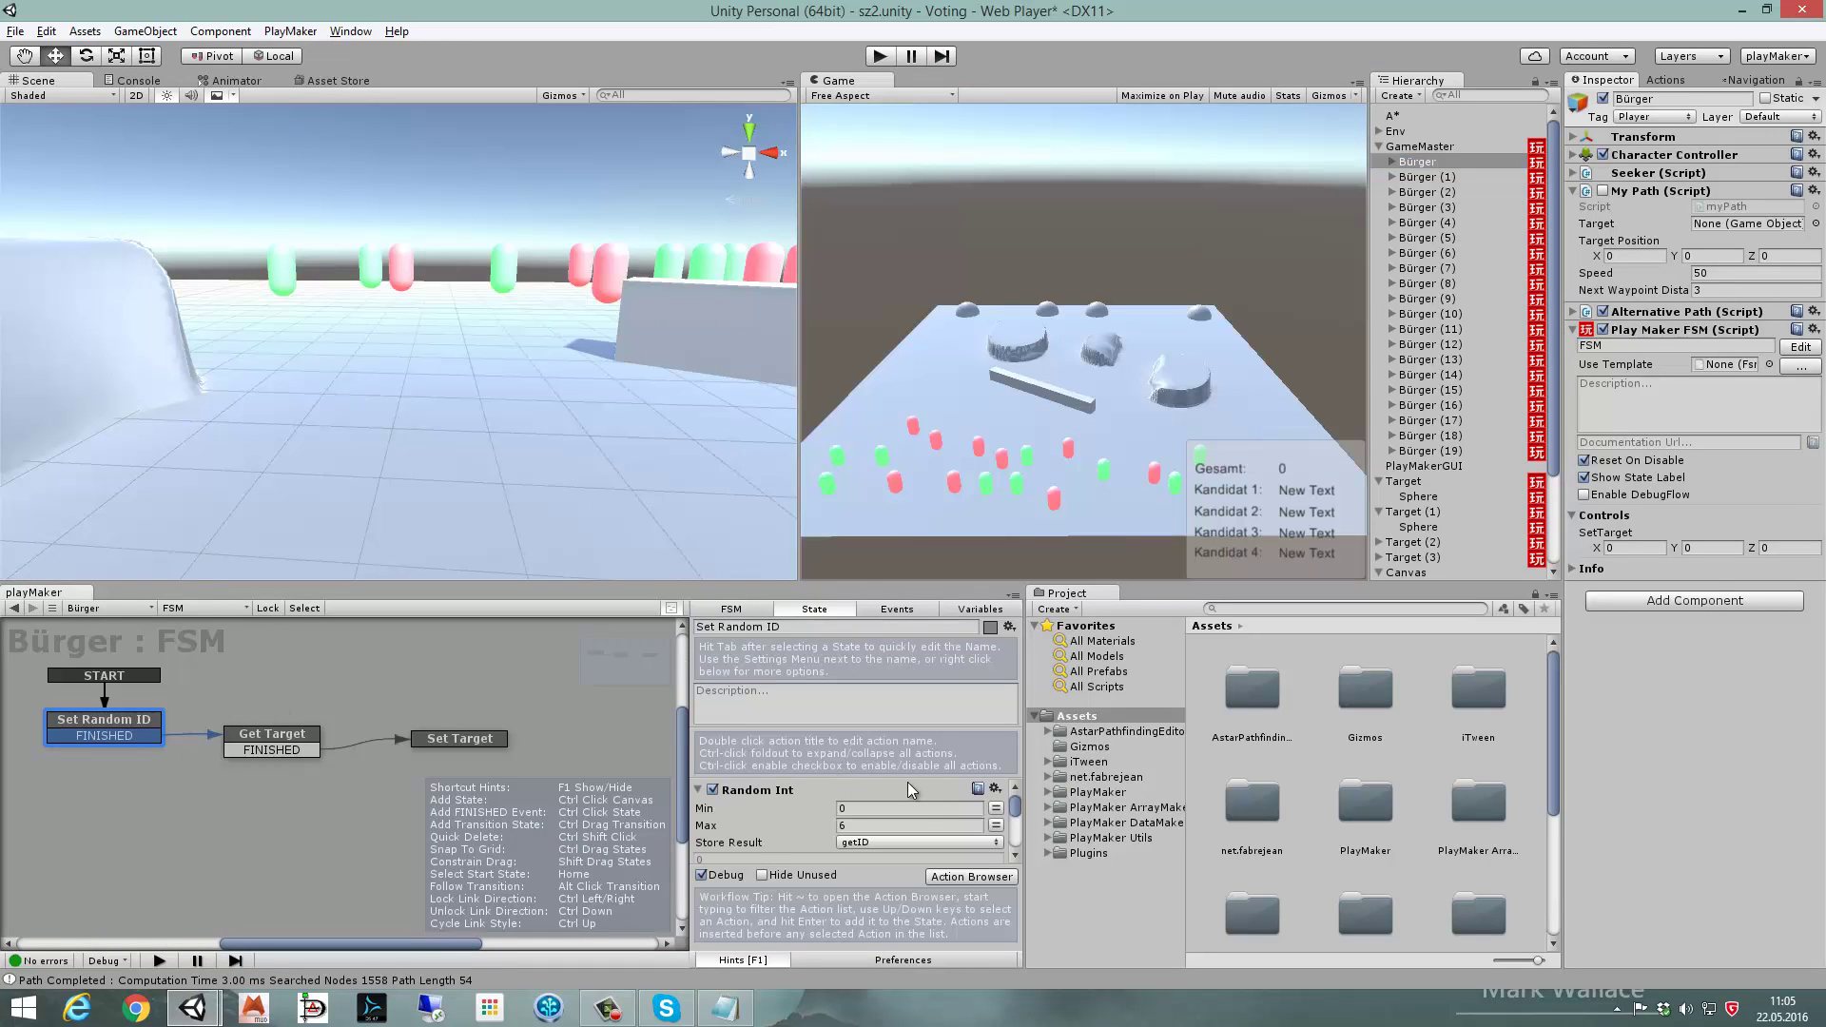
{"action": "scroll", "coordinate": [955, 815], "scroll_direction": "down", "scroll_amount": 2}
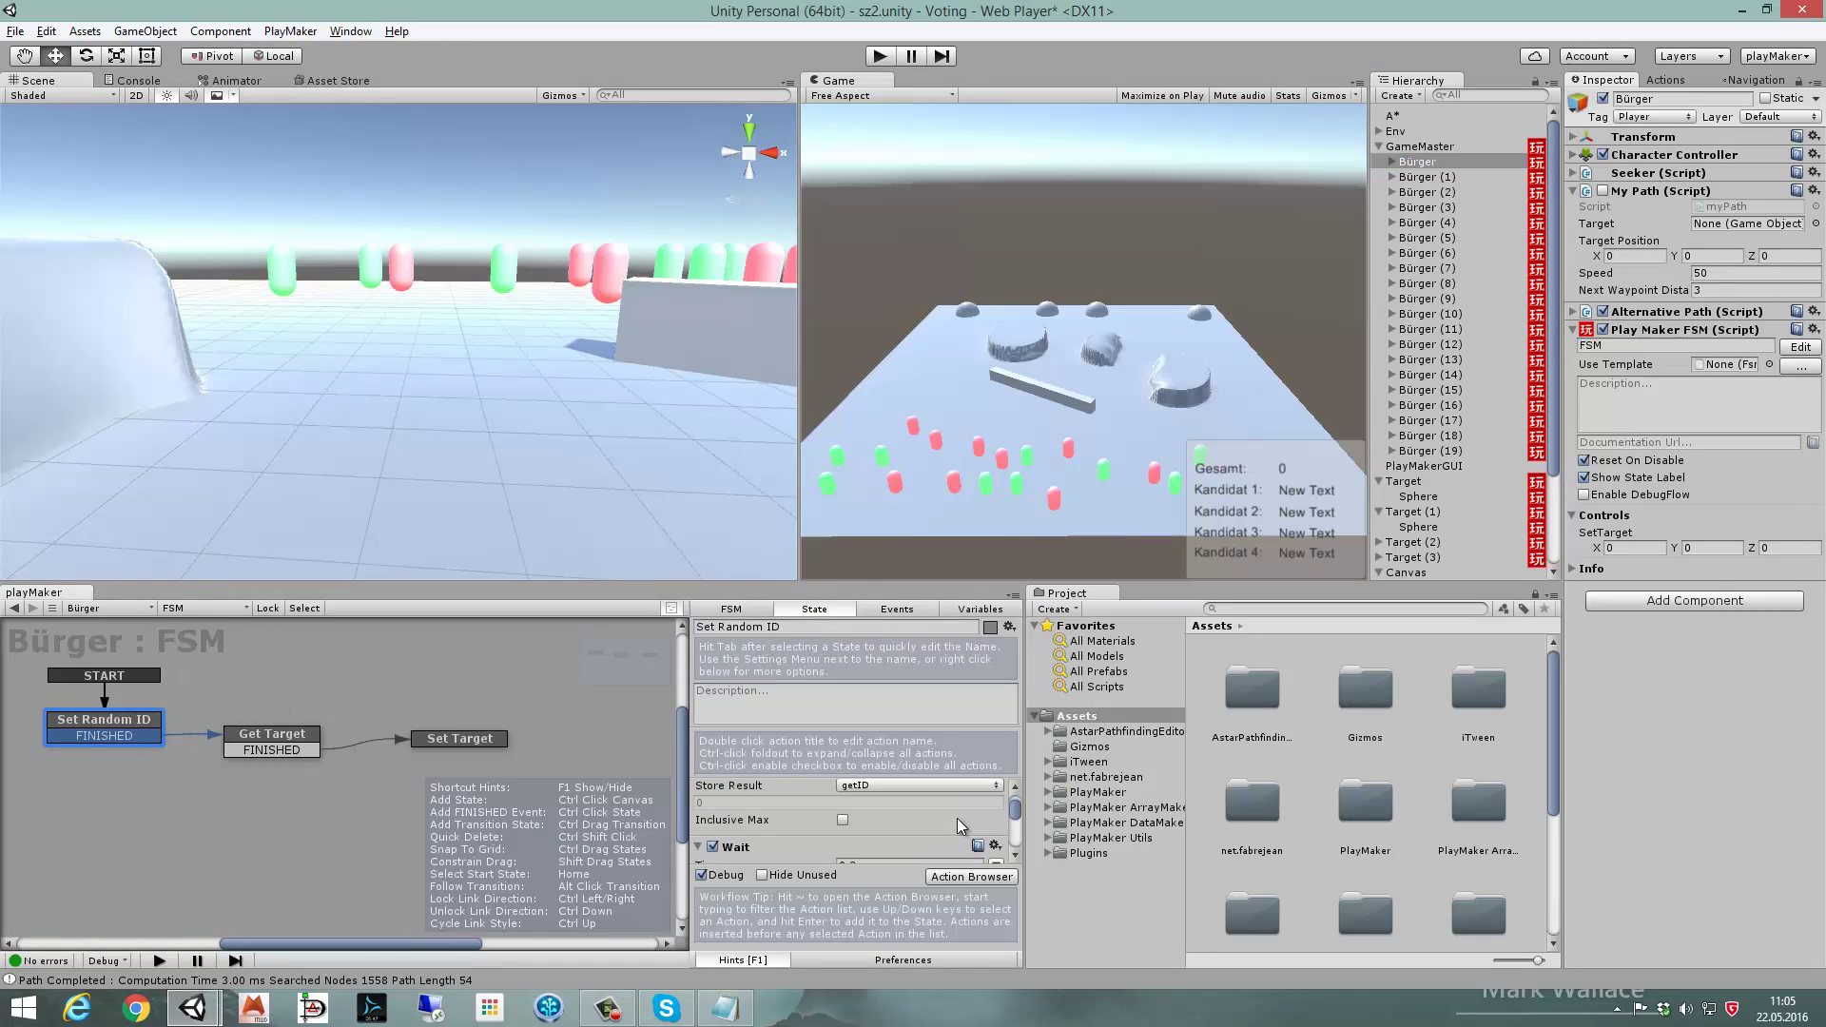
{"action": "scroll", "coordinate": [957, 818], "scroll_direction": "down", "scroll_amount": 1}
{"action": "scroll", "coordinate": [961, 825], "scroll_direction": "down", "scroll_amount": 1}
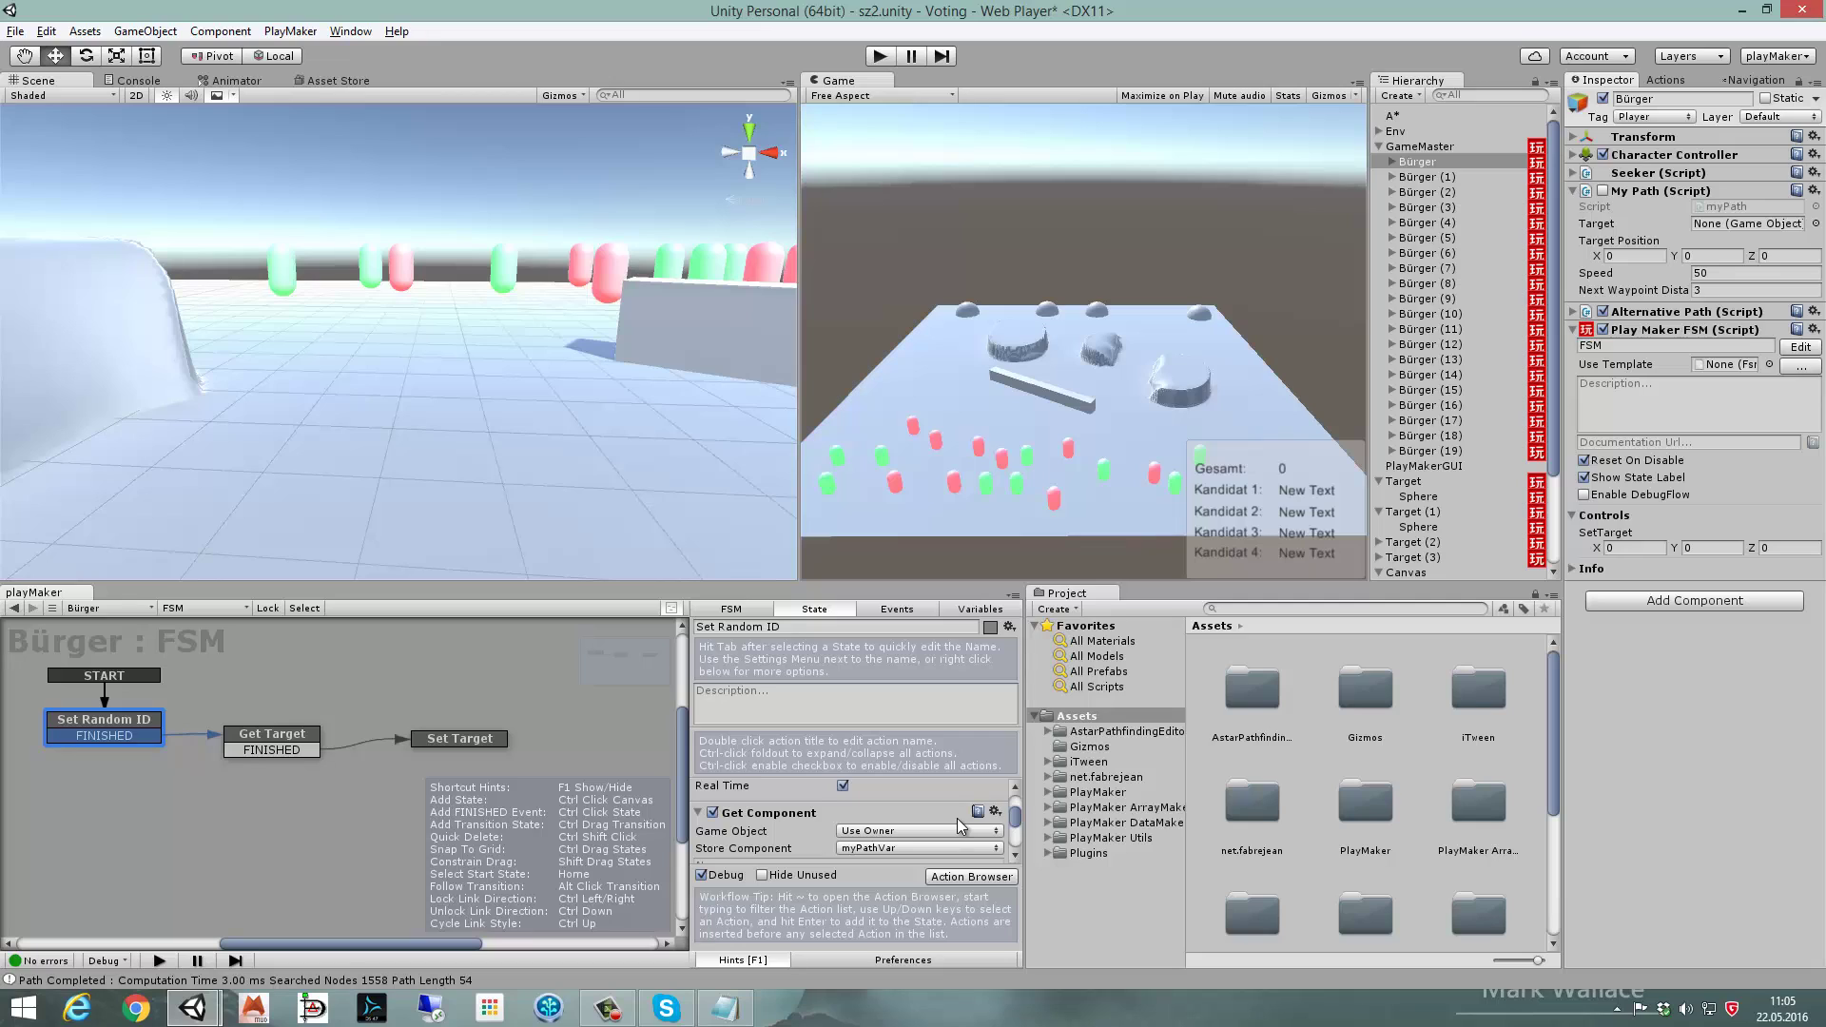
{"action": "scroll", "coordinate": [961, 825], "scroll_direction": "down", "scroll_amount": 1}
{"action": "scroll", "coordinate": [961, 826], "scroll_direction": "down", "scroll_amount": 1}
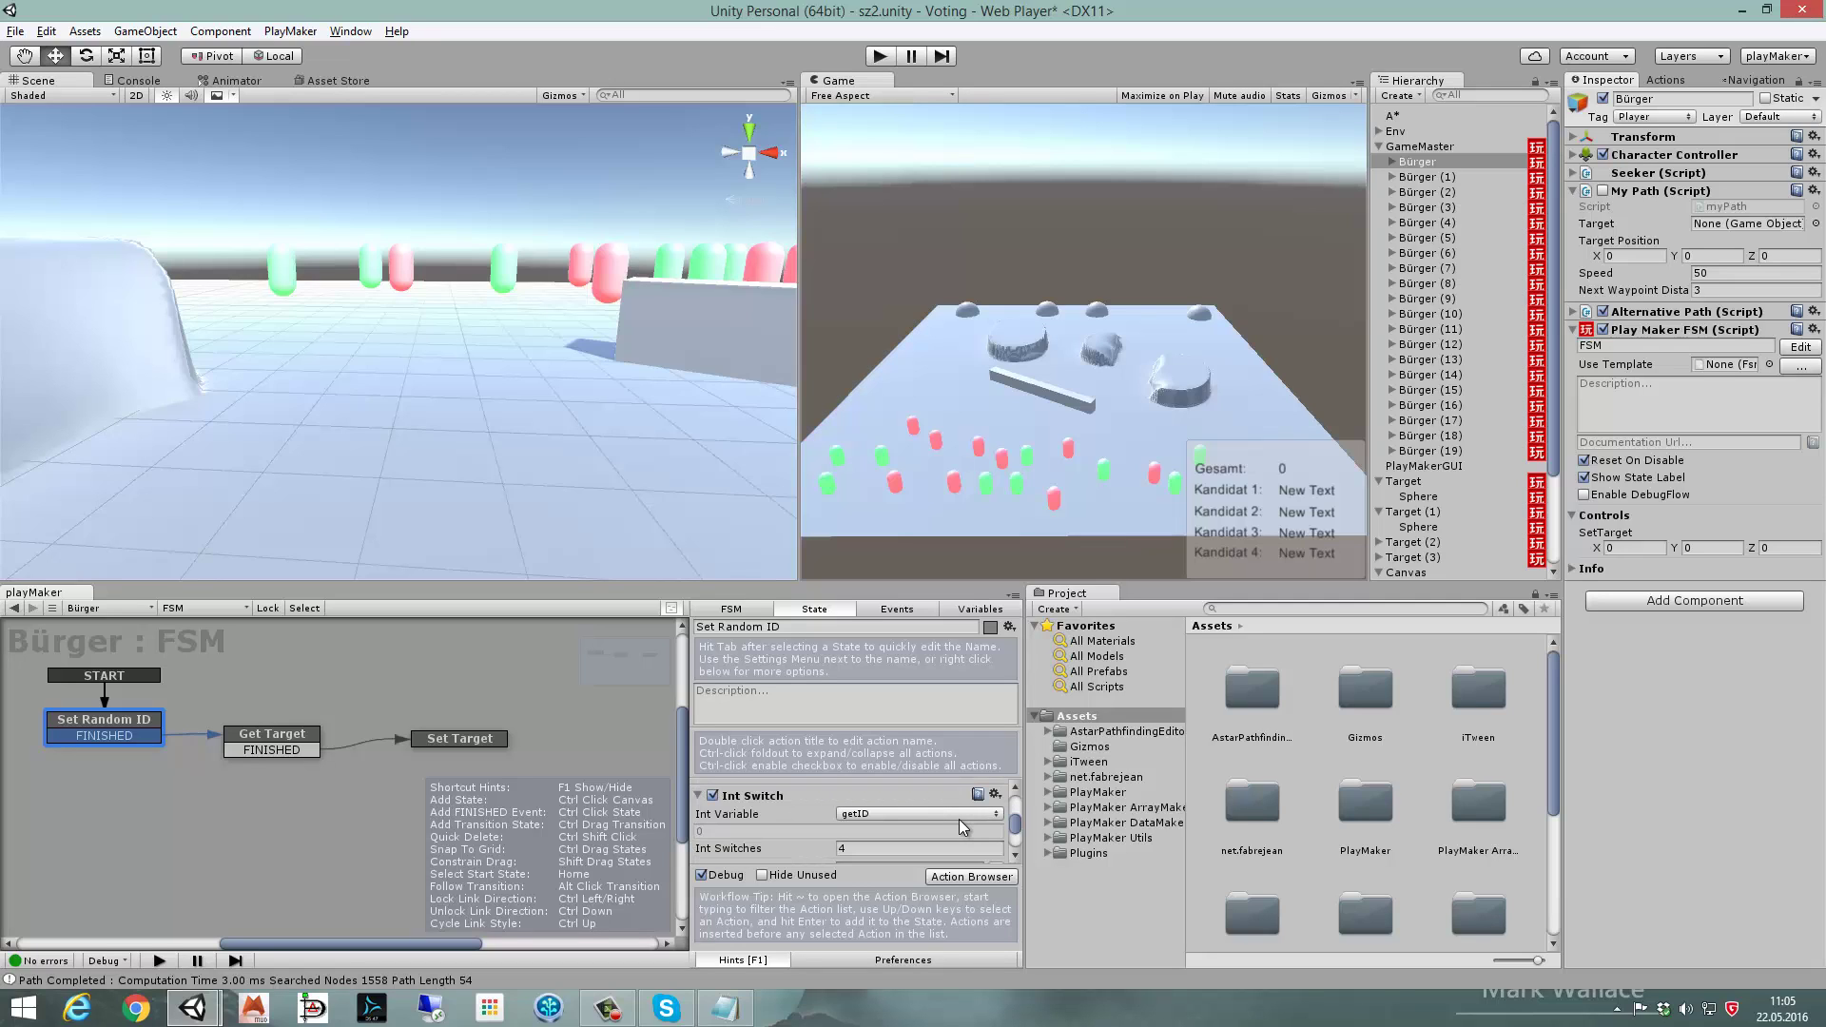
{"action": "scroll", "coordinate": [961, 826], "scroll_direction": "down", "scroll_amount": 1}
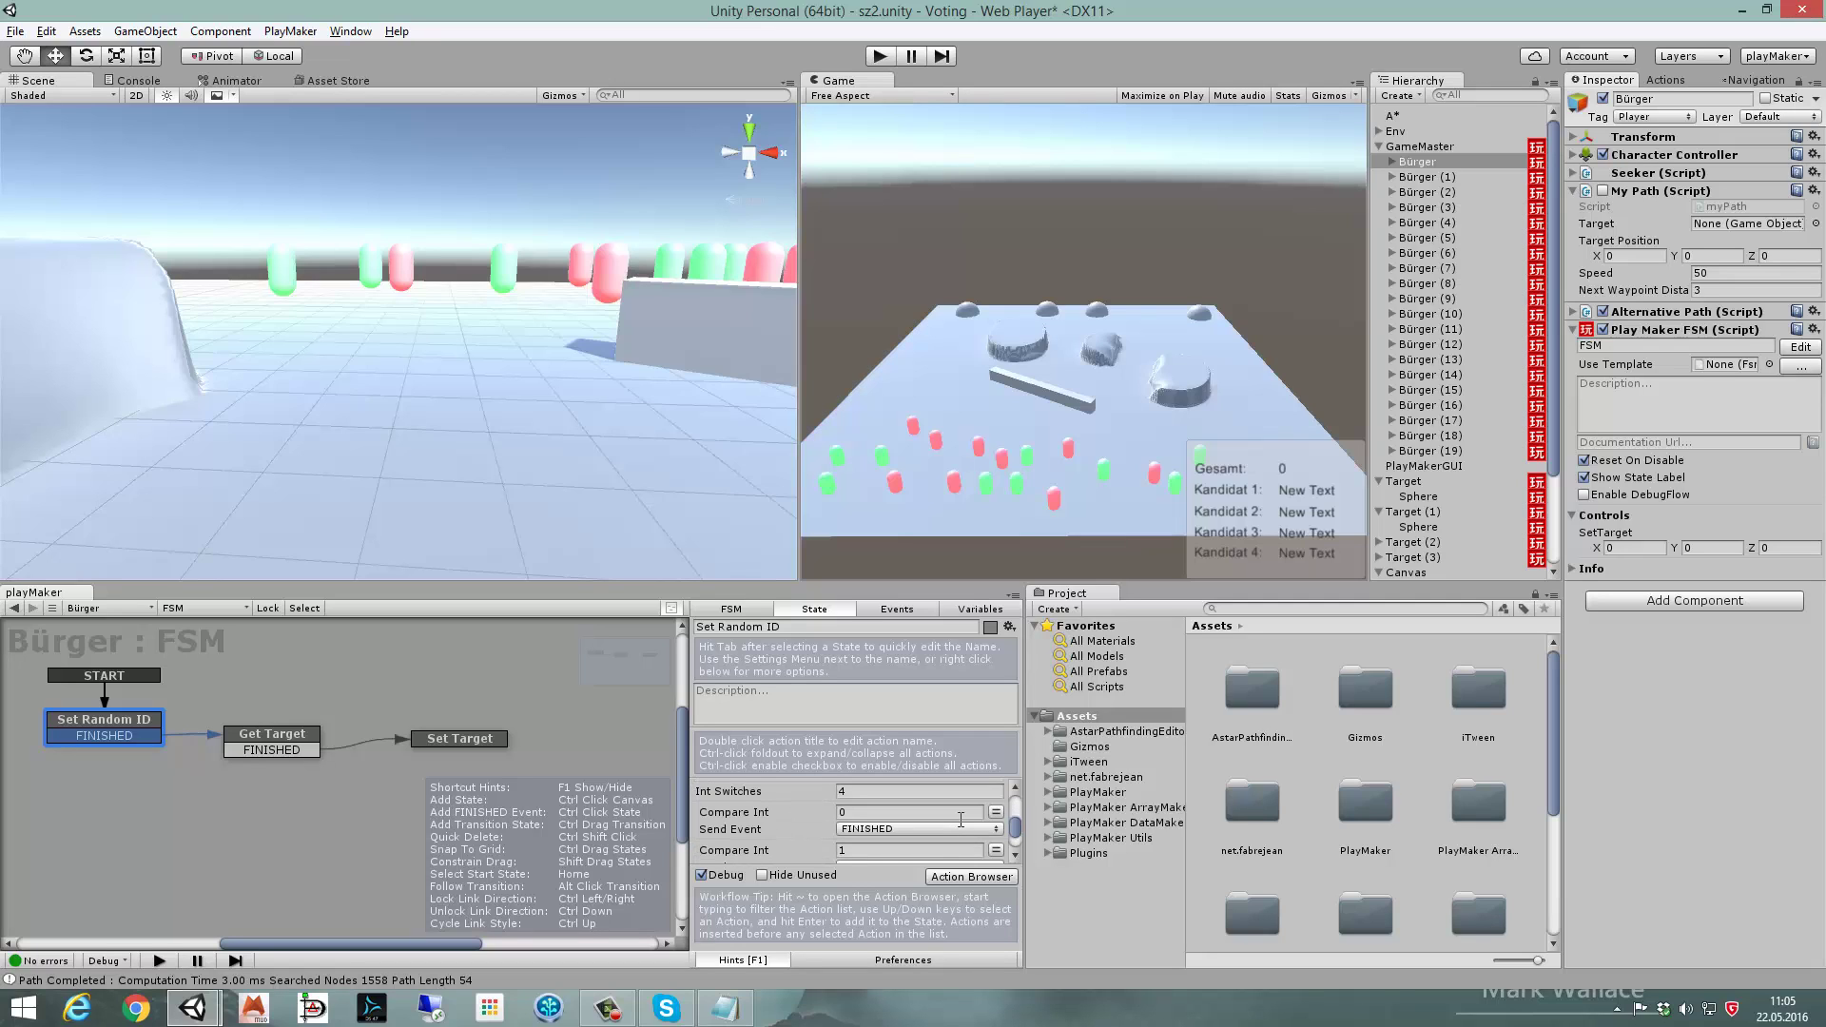
{"action": "scroll", "coordinate": [961, 820], "scroll_direction": "down", "scroll_amount": 1}
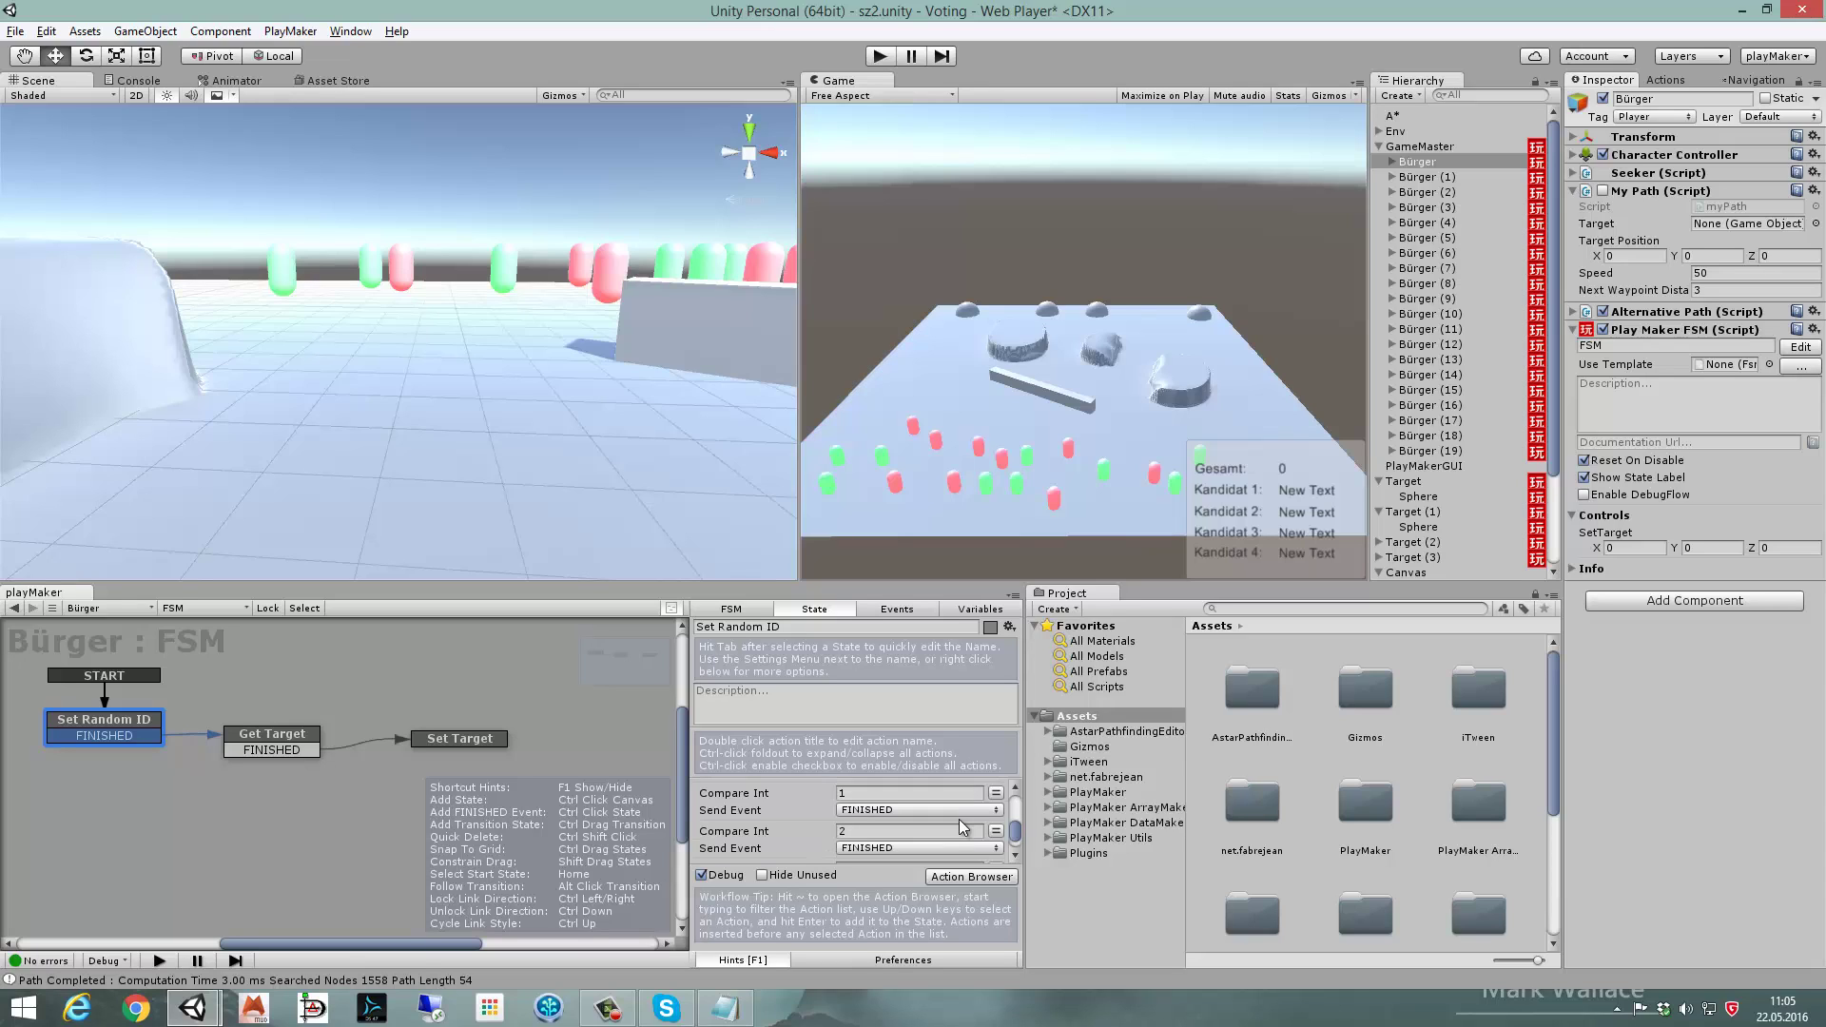
{"action": "scroll", "coordinate": [962, 826], "scroll_direction": "down", "scroll_amount": 1}
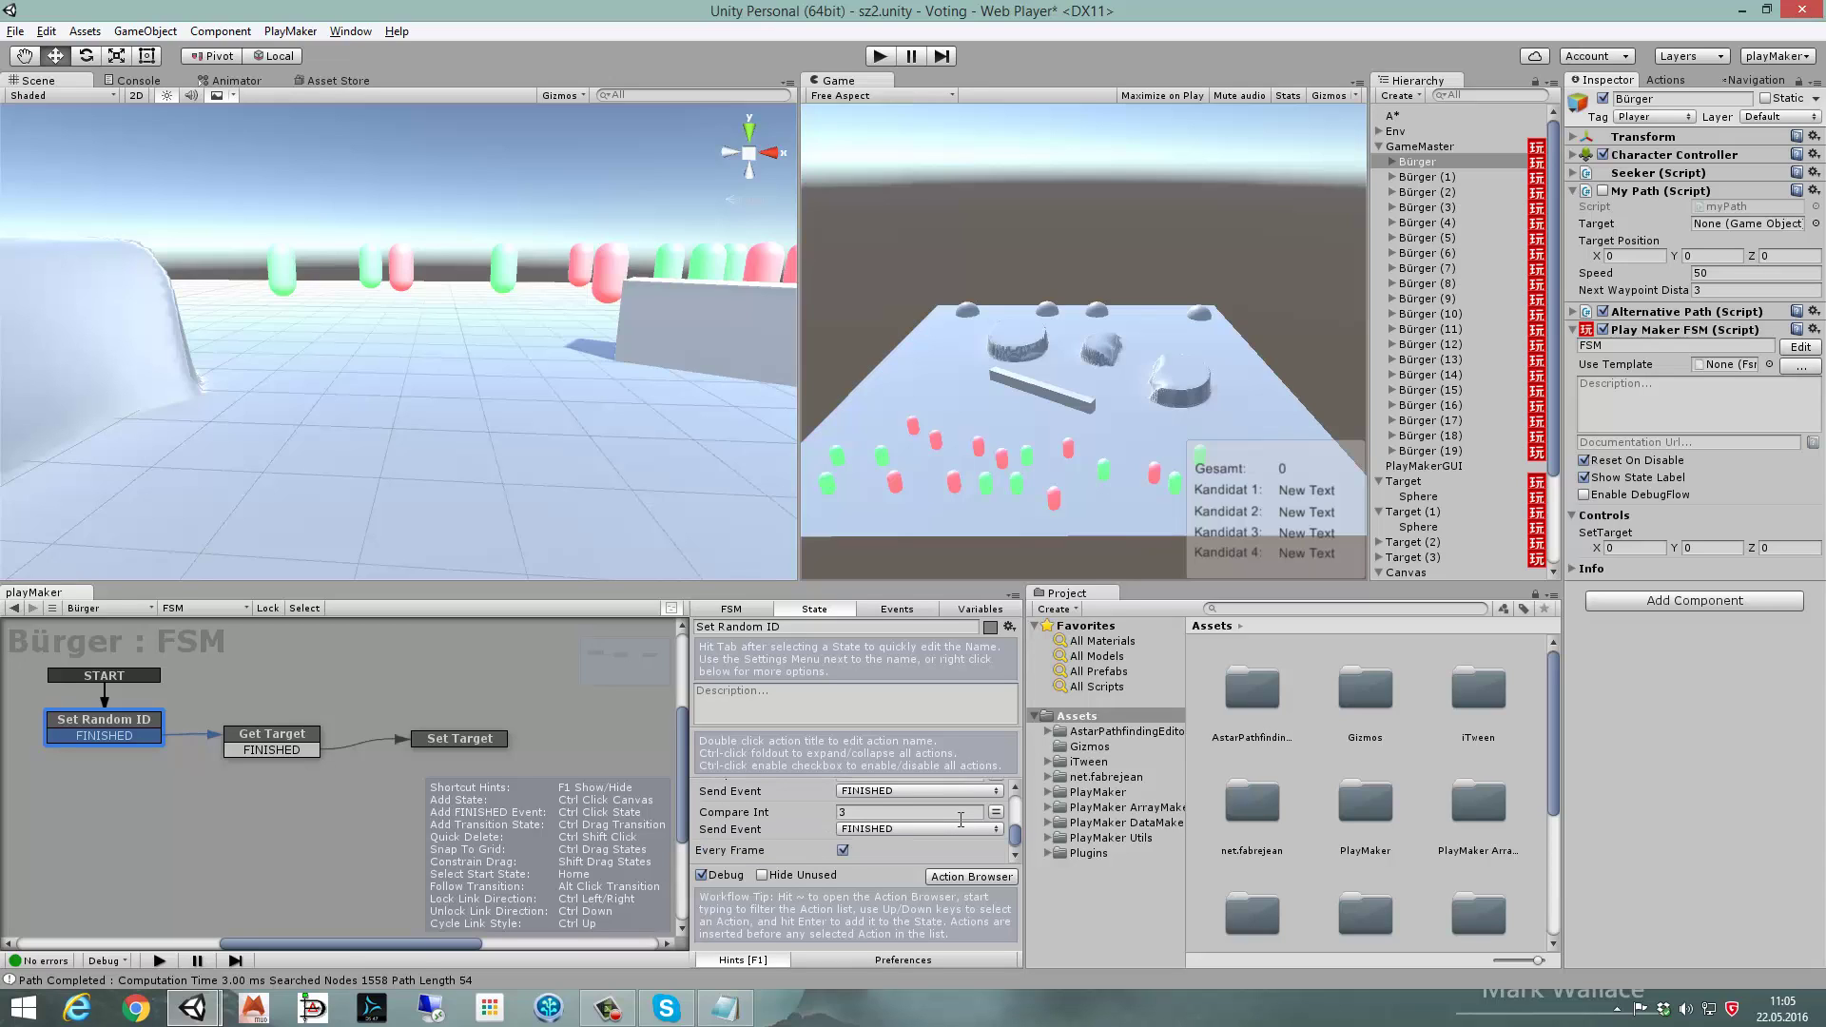
{"action": "left_click", "coordinate": [873, 613]}
{"action": "left_click", "coordinate": [799, 840]}
{"action": "type", "text": "go"}
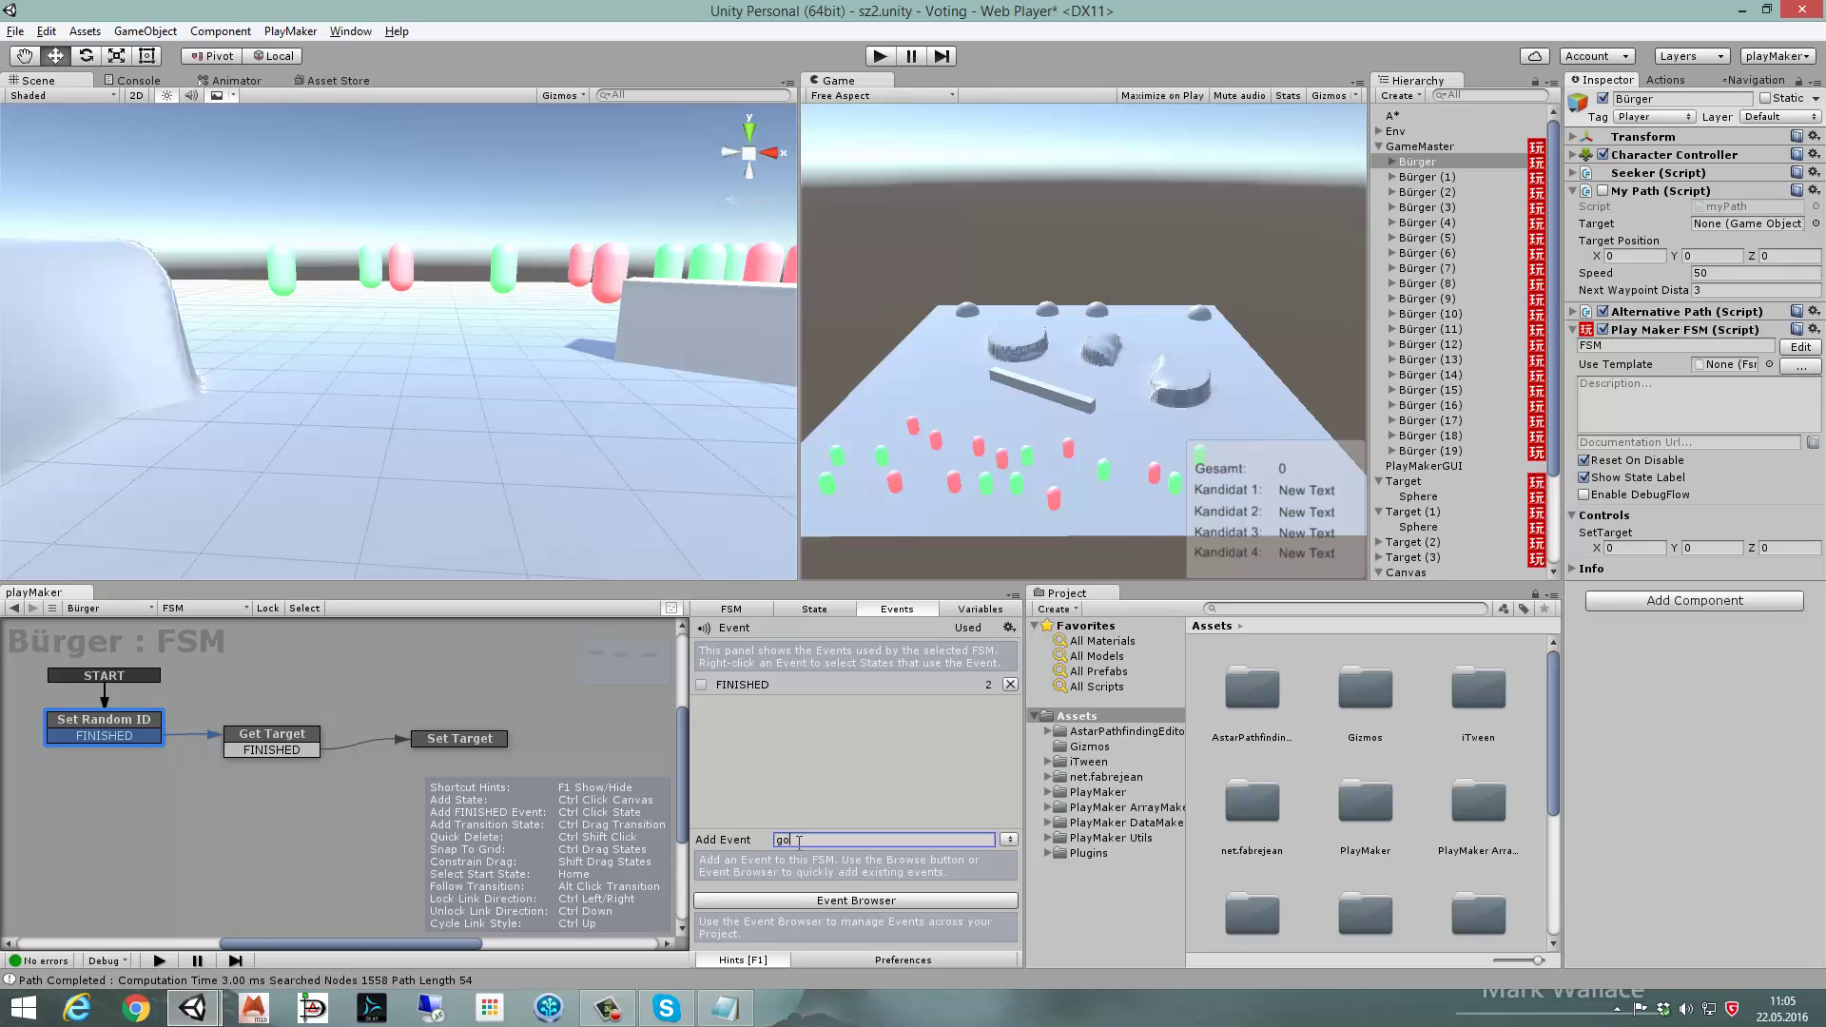
- Add the go event and use it for the Set Random ID transition and Wait finish
{"action": "key", "text": "Return"}
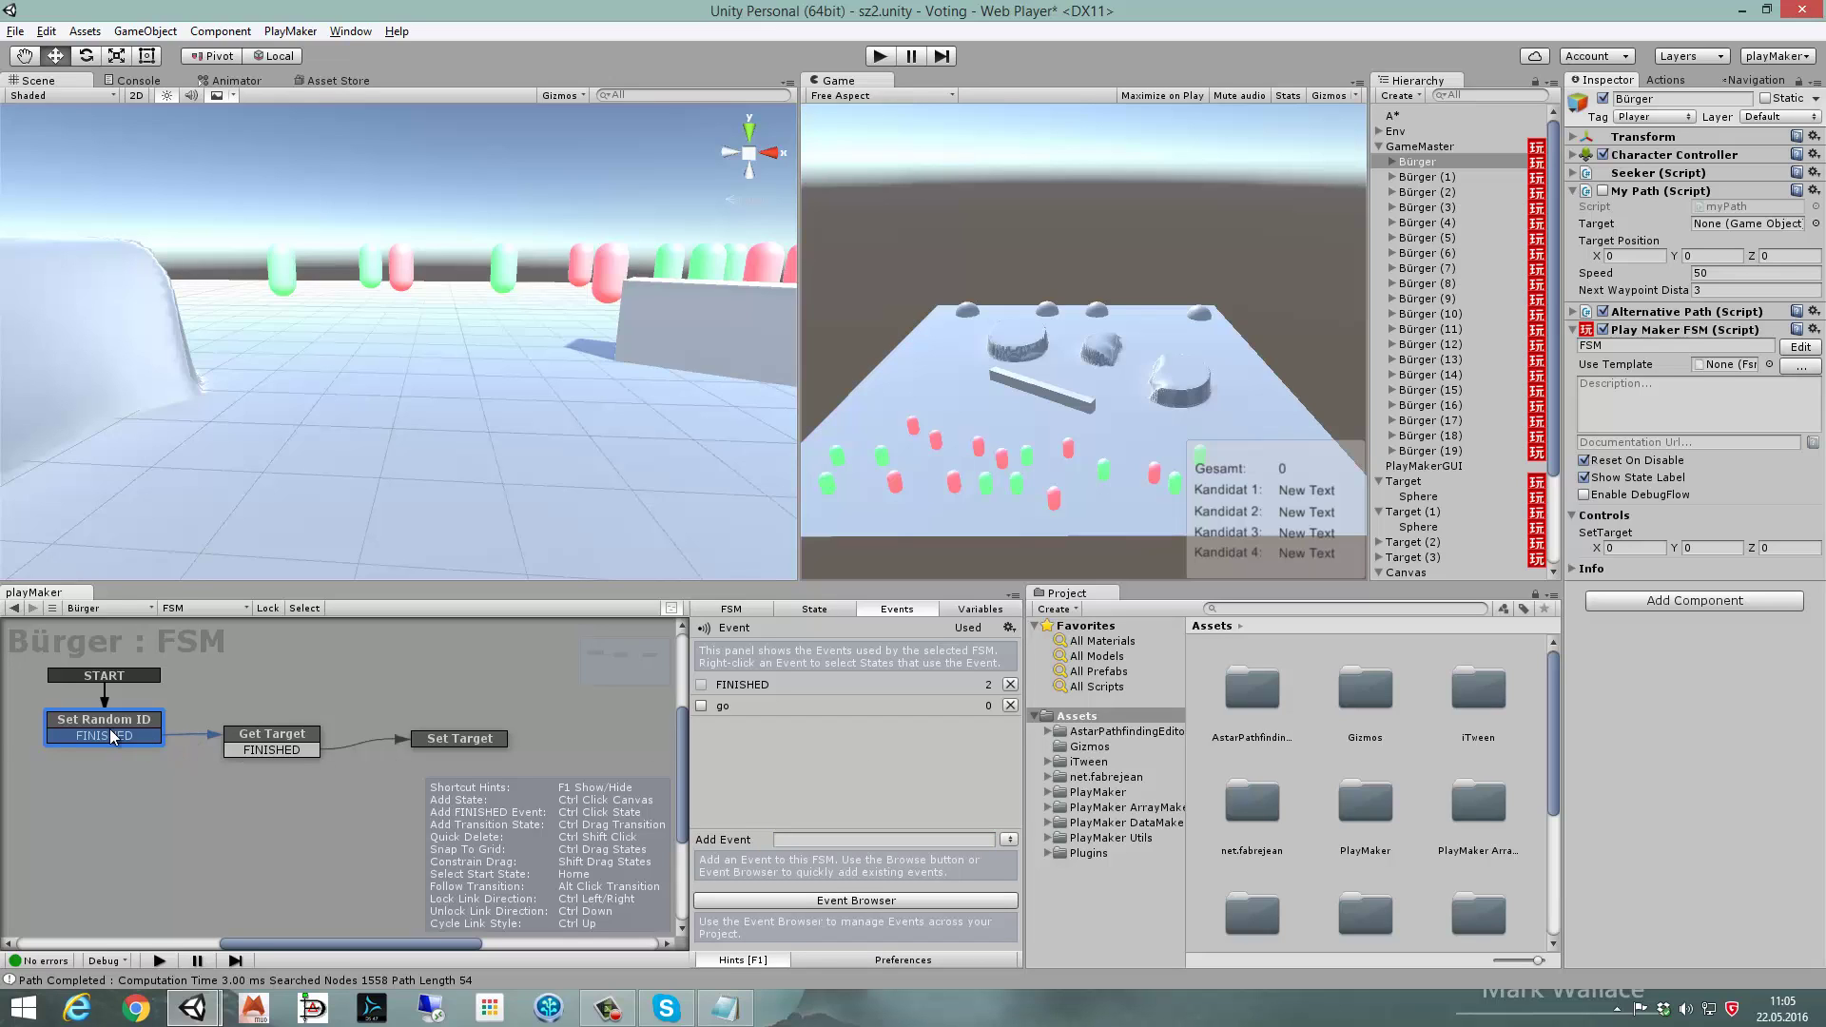
{"action": "right_click", "coordinate": [112, 737]}
{"action": "mouse_move", "coordinate": [159, 756]}
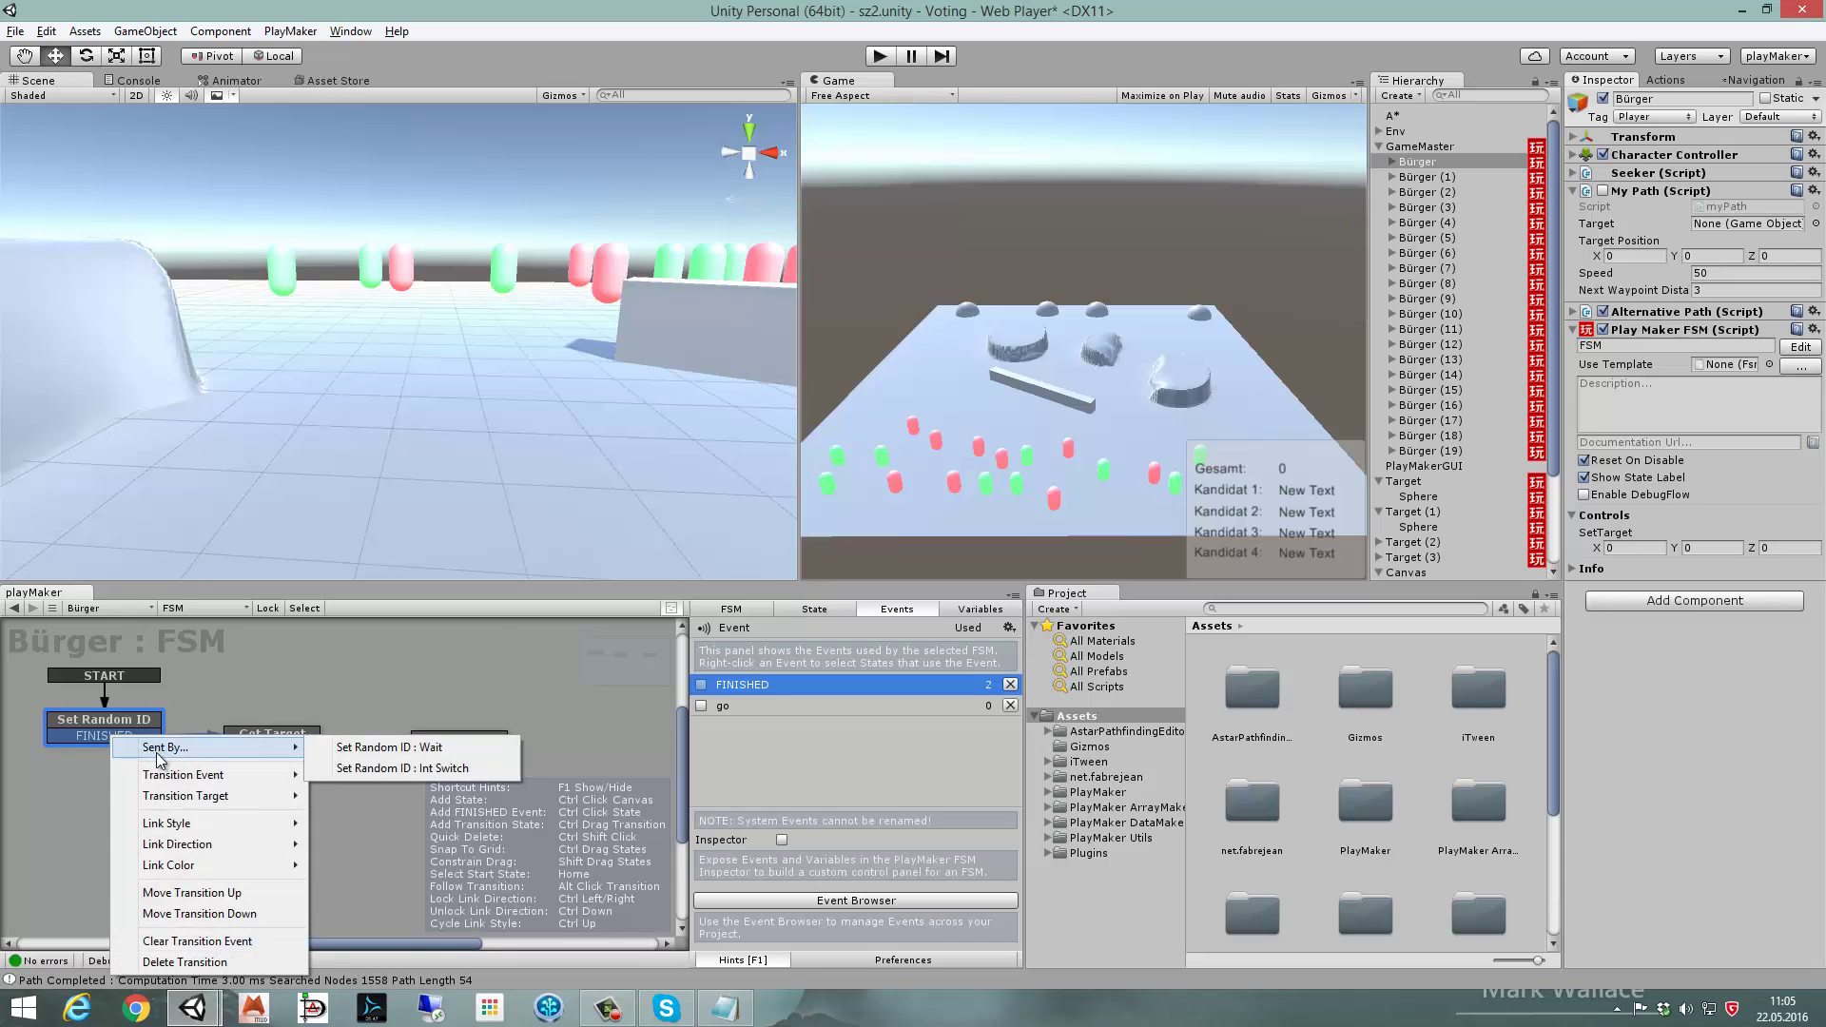
{"action": "left_click", "coordinate": [324, 795]}
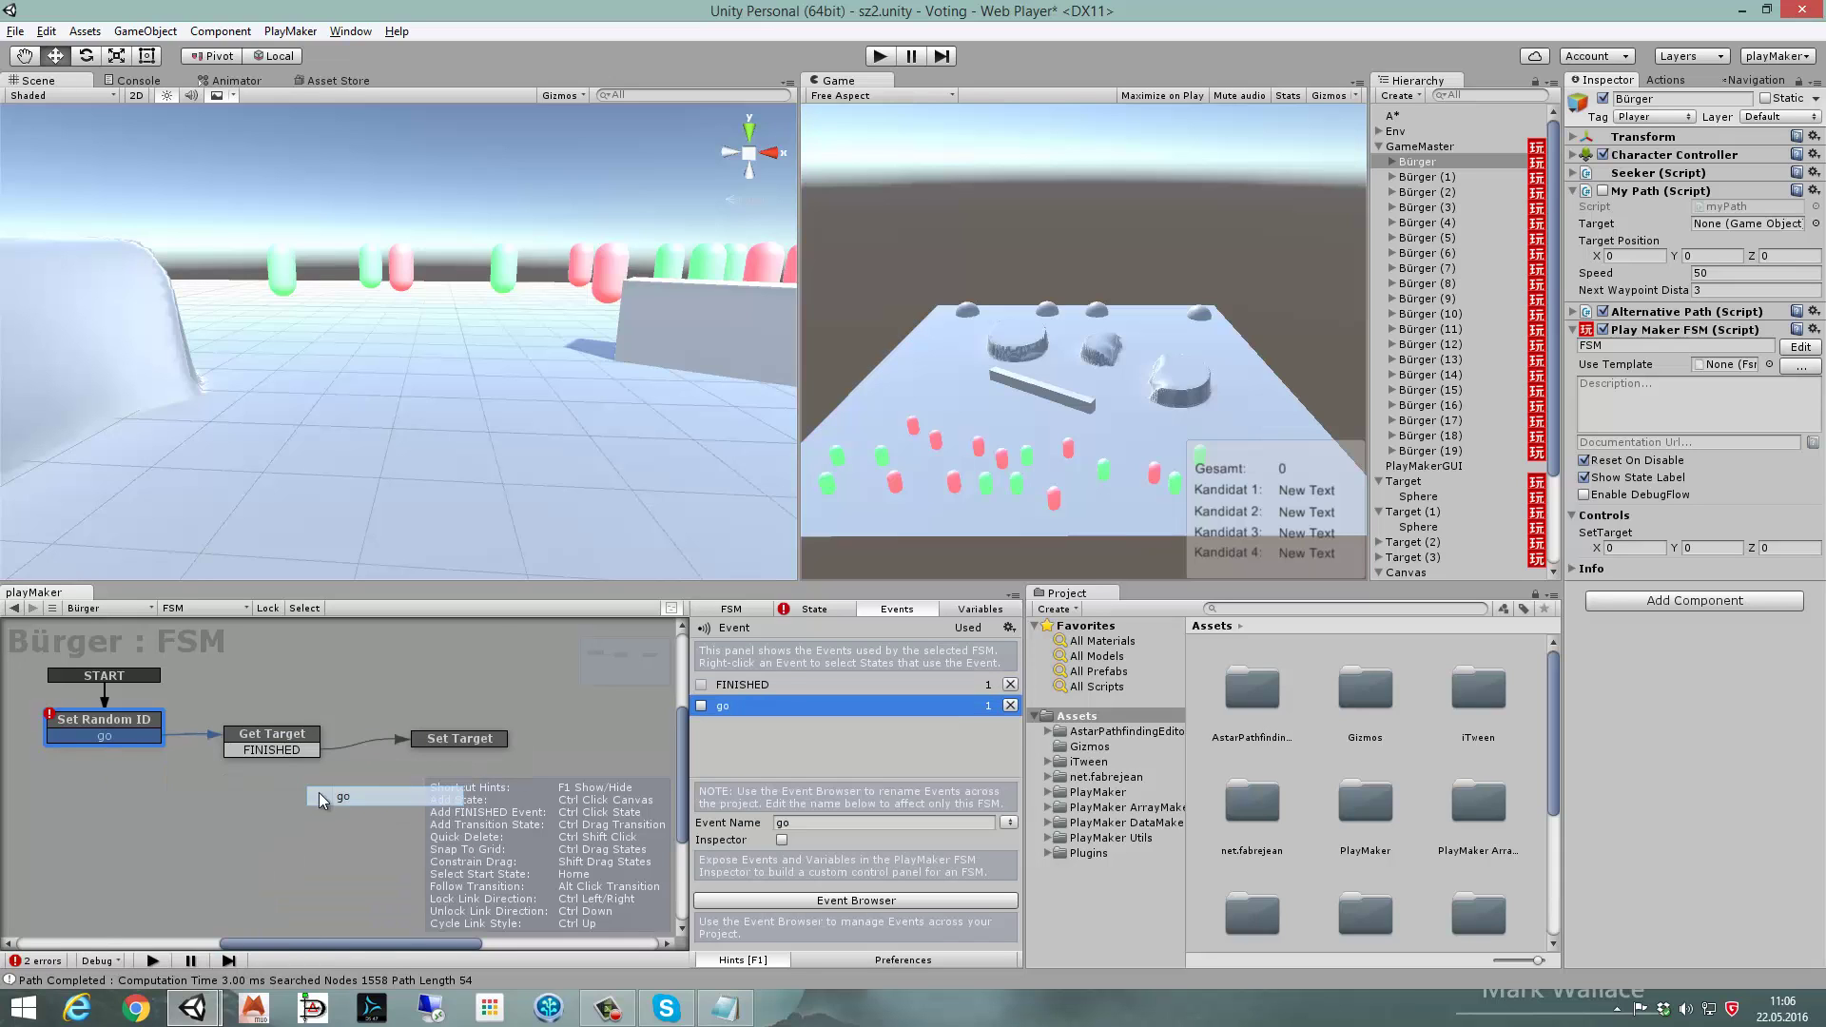
{"action": "right_click", "coordinate": [141, 744]}
{"action": "left_click", "coordinate": [122, 722]}
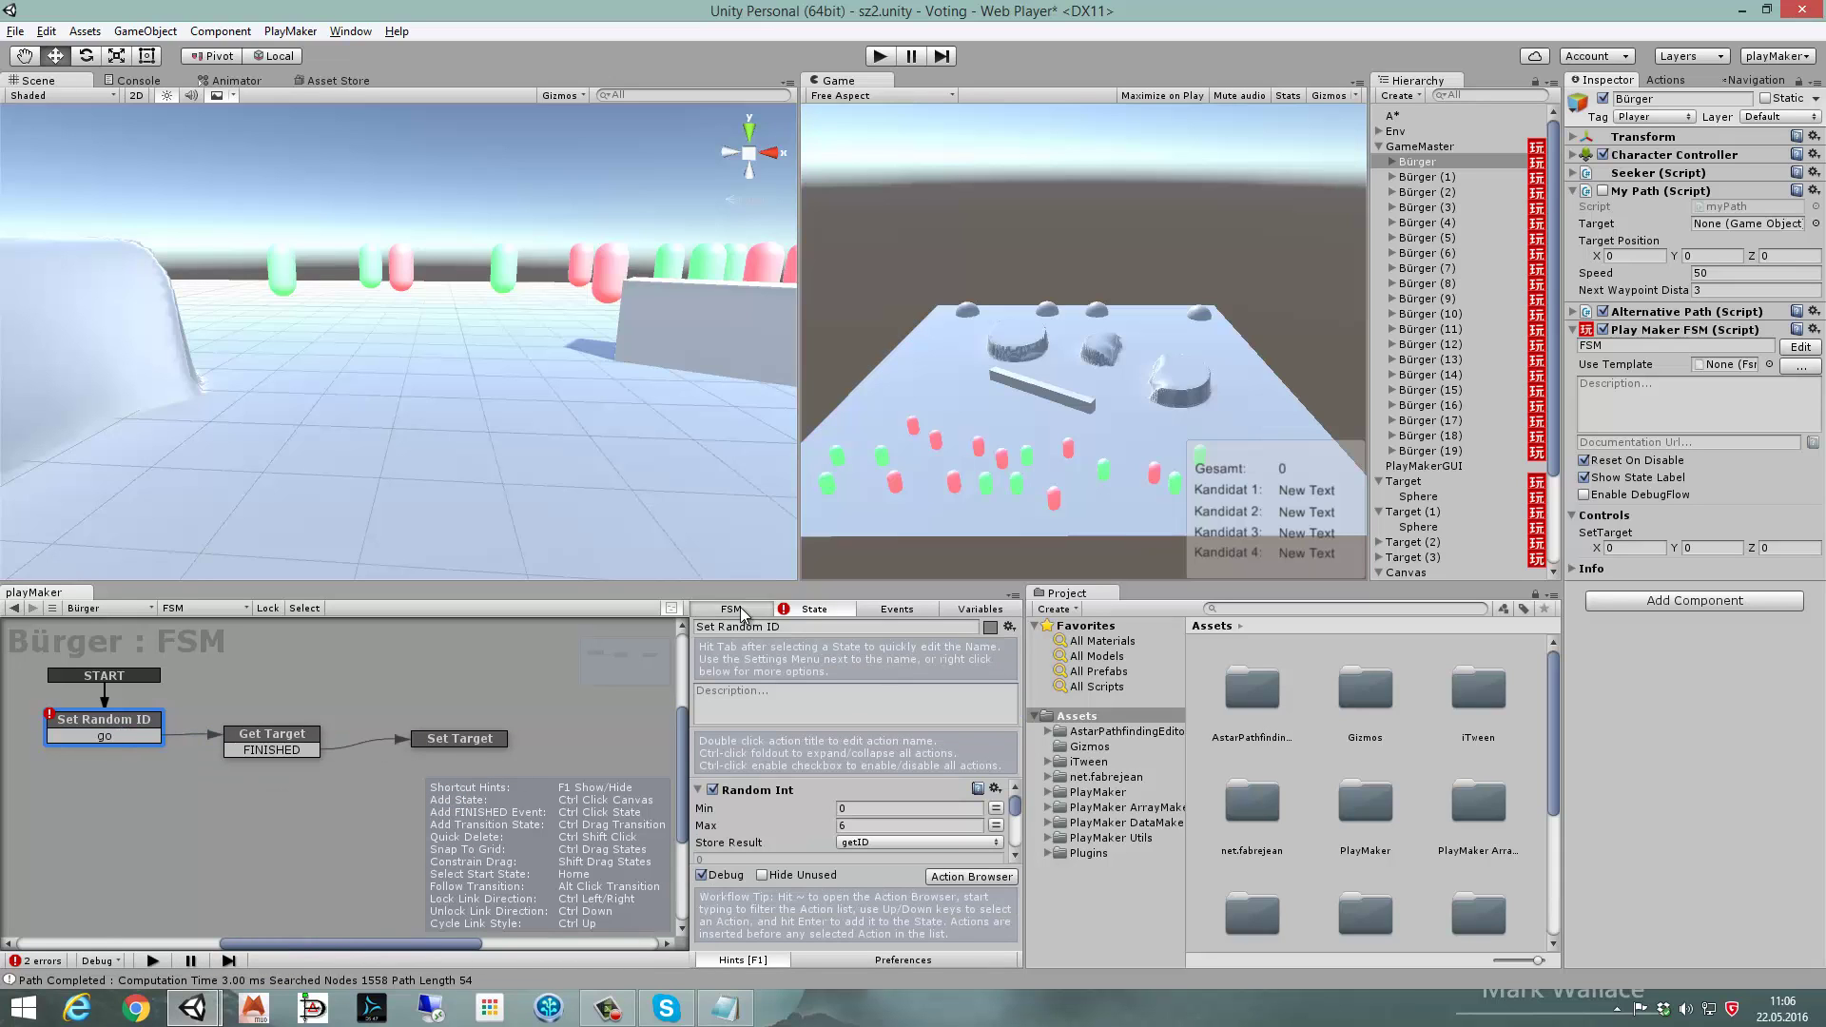
{"action": "scroll", "coordinate": [856, 827], "scroll_direction": "down", "scroll_amount": 2}
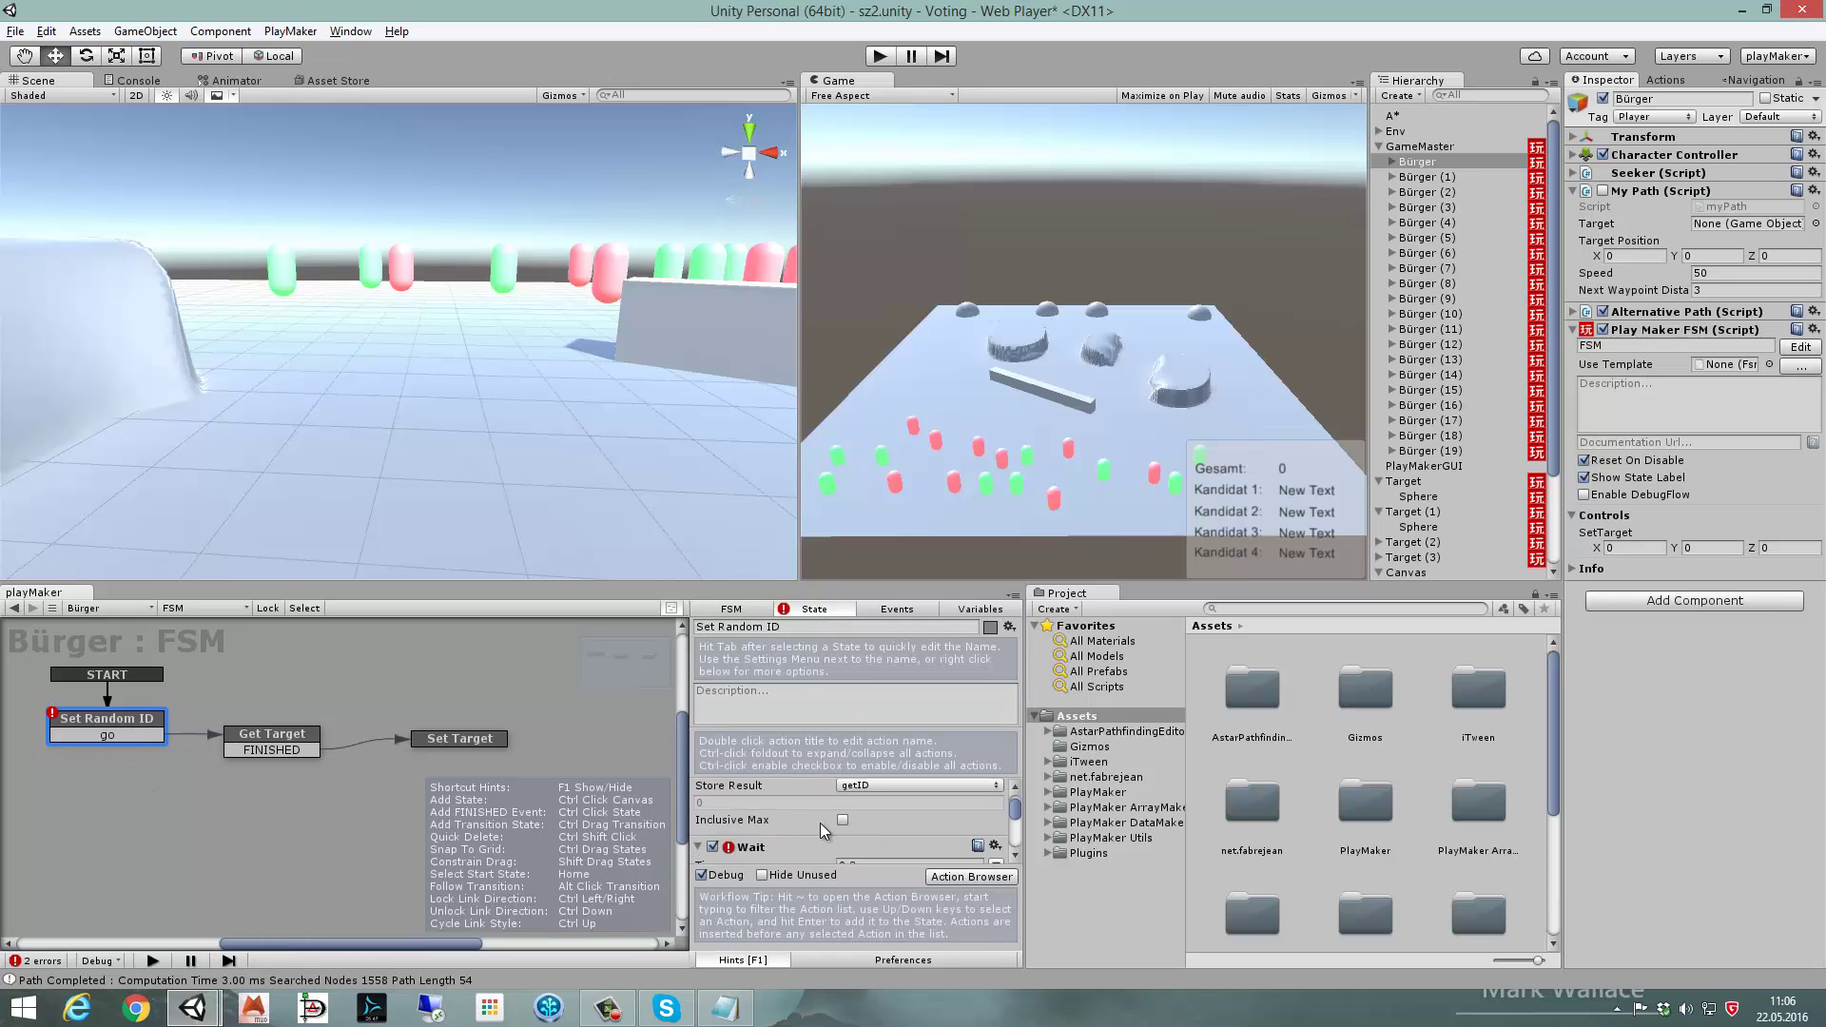
{"action": "left_click", "coordinate": [918, 824]}
{"action": "left_click", "coordinate": [896, 889]}
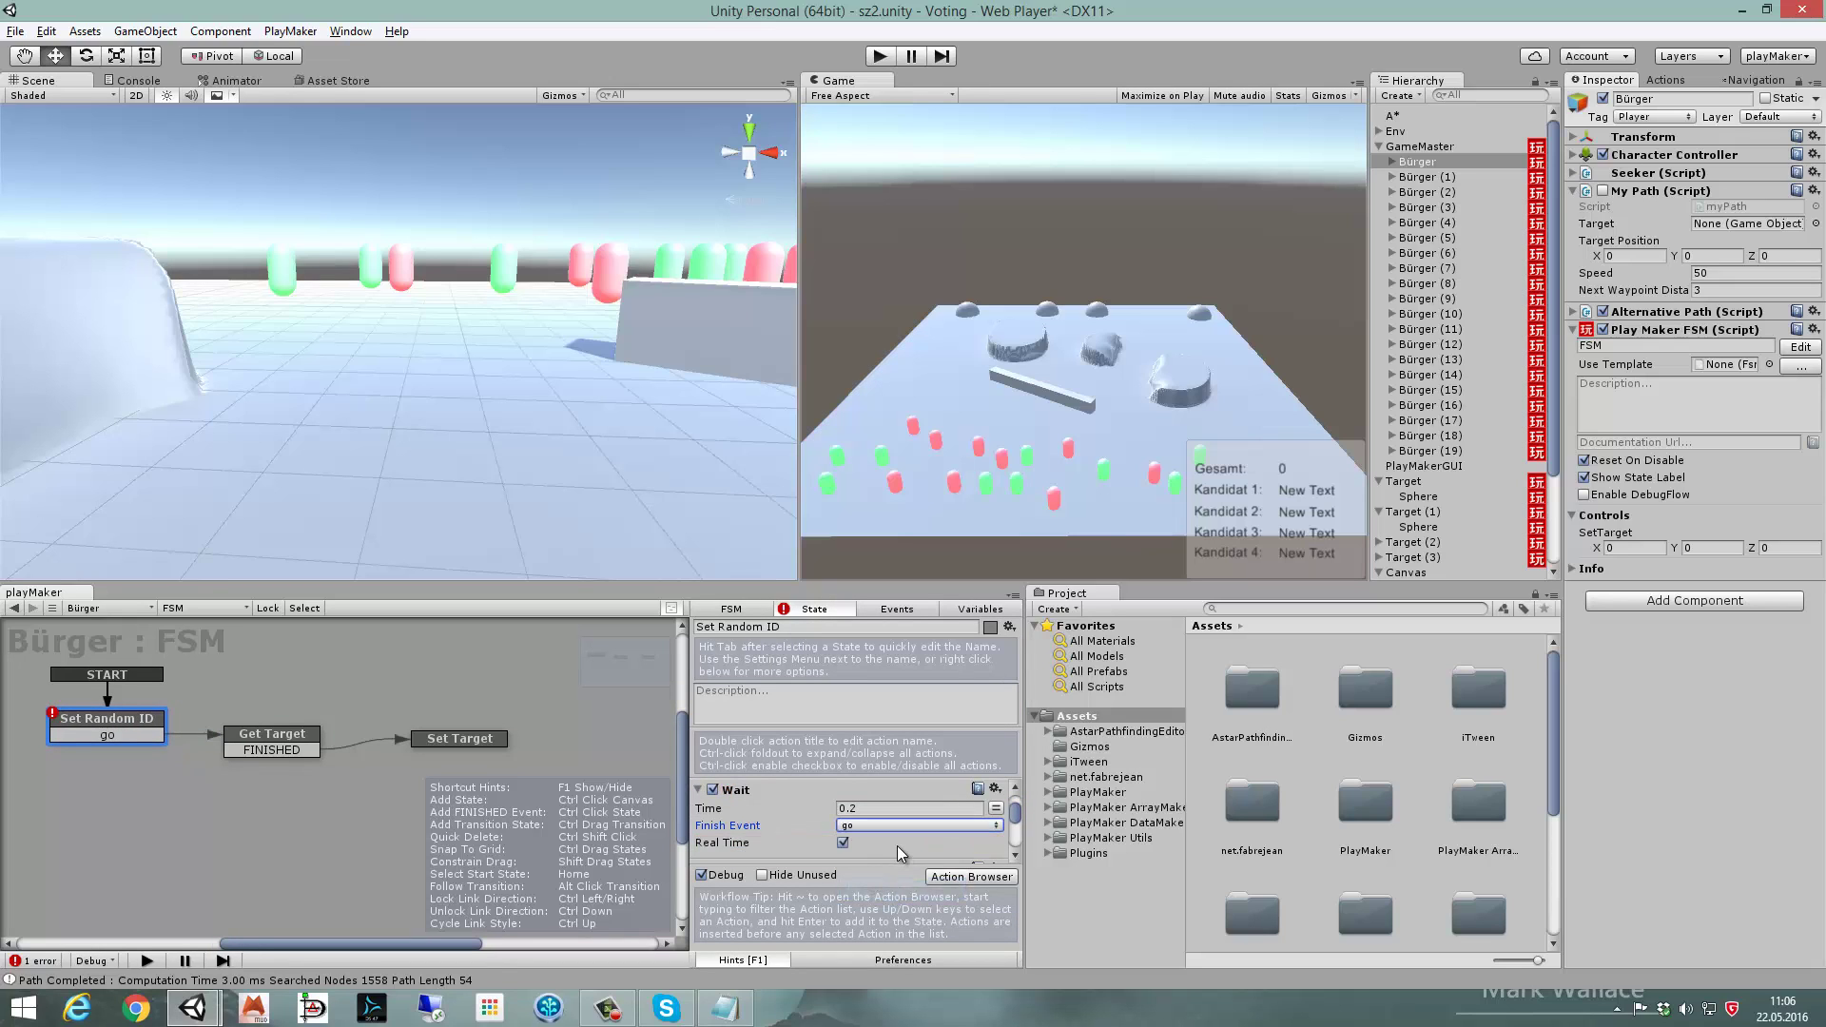
- Set the first Int Switch case's Send Event to go
{"action": "scroll", "coordinate": [908, 836], "scroll_direction": "up", "scroll_amount": 1}
{"action": "scroll", "coordinate": [908, 835], "scroll_direction": "up", "scroll_amount": 2}
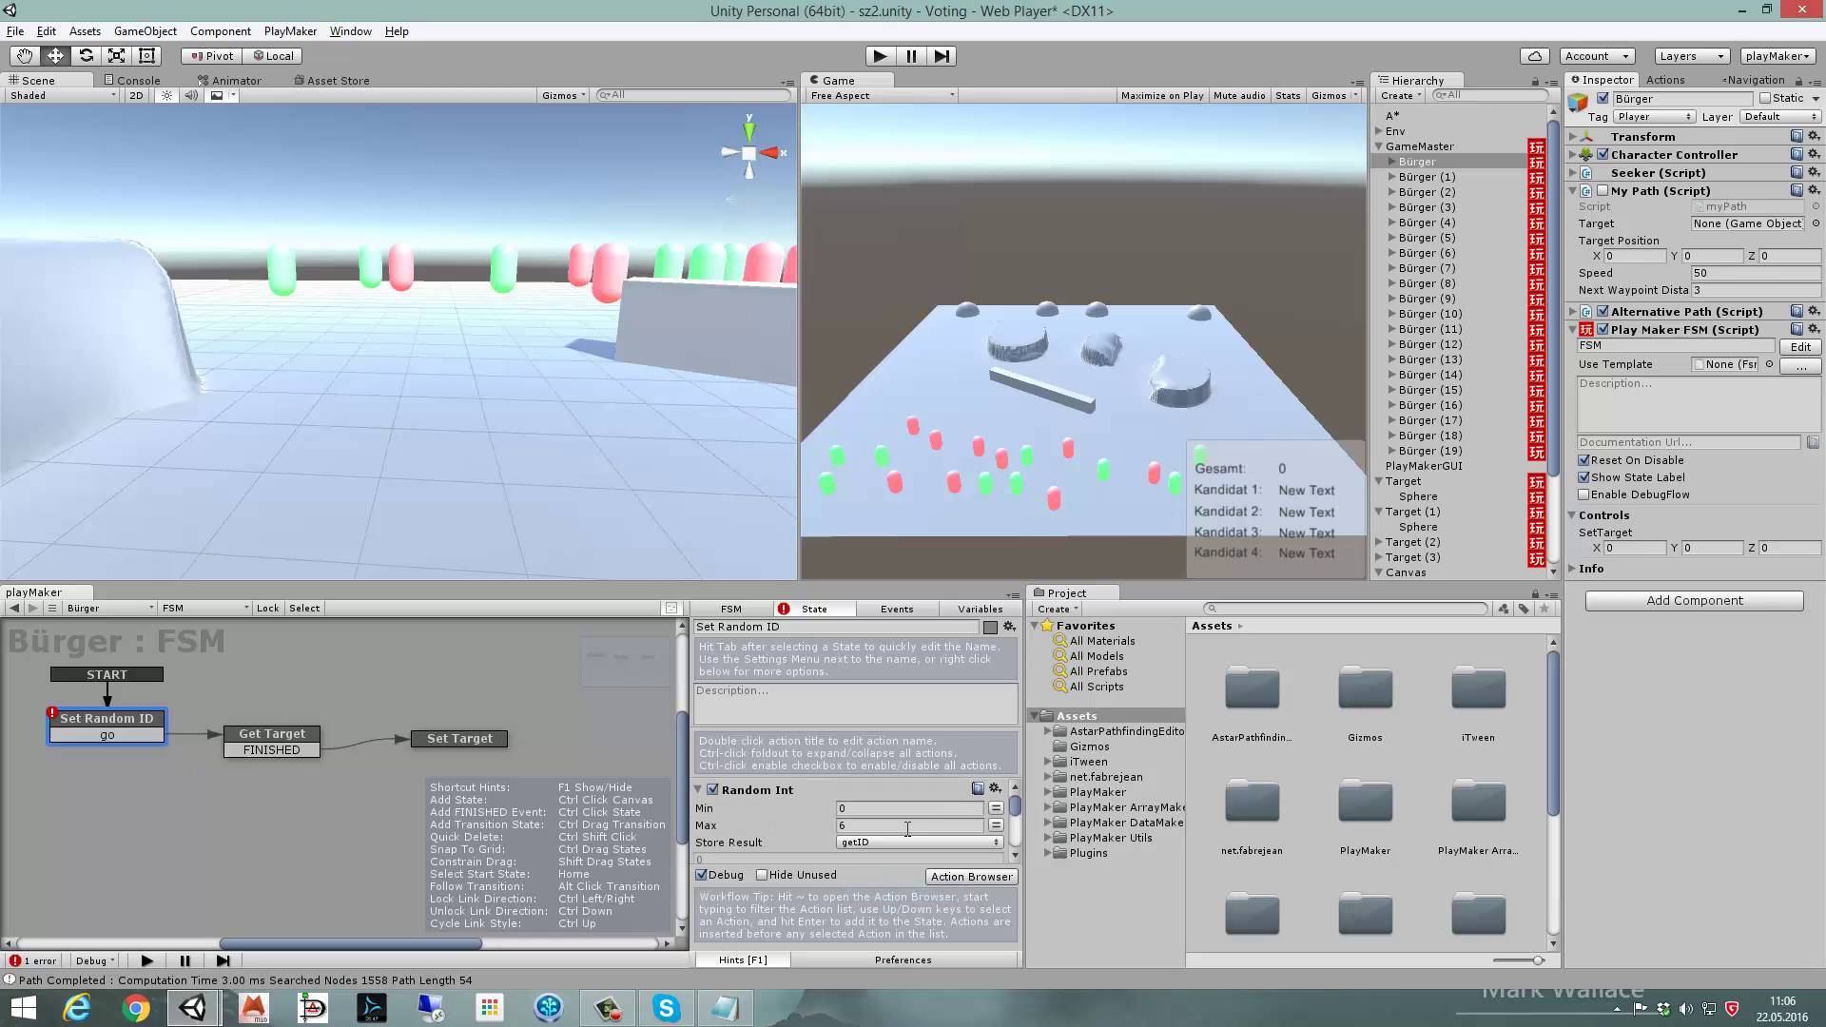
{"action": "scroll", "coordinate": [909, 829], "scroll_direction": "down", "scroll_amount": 2}
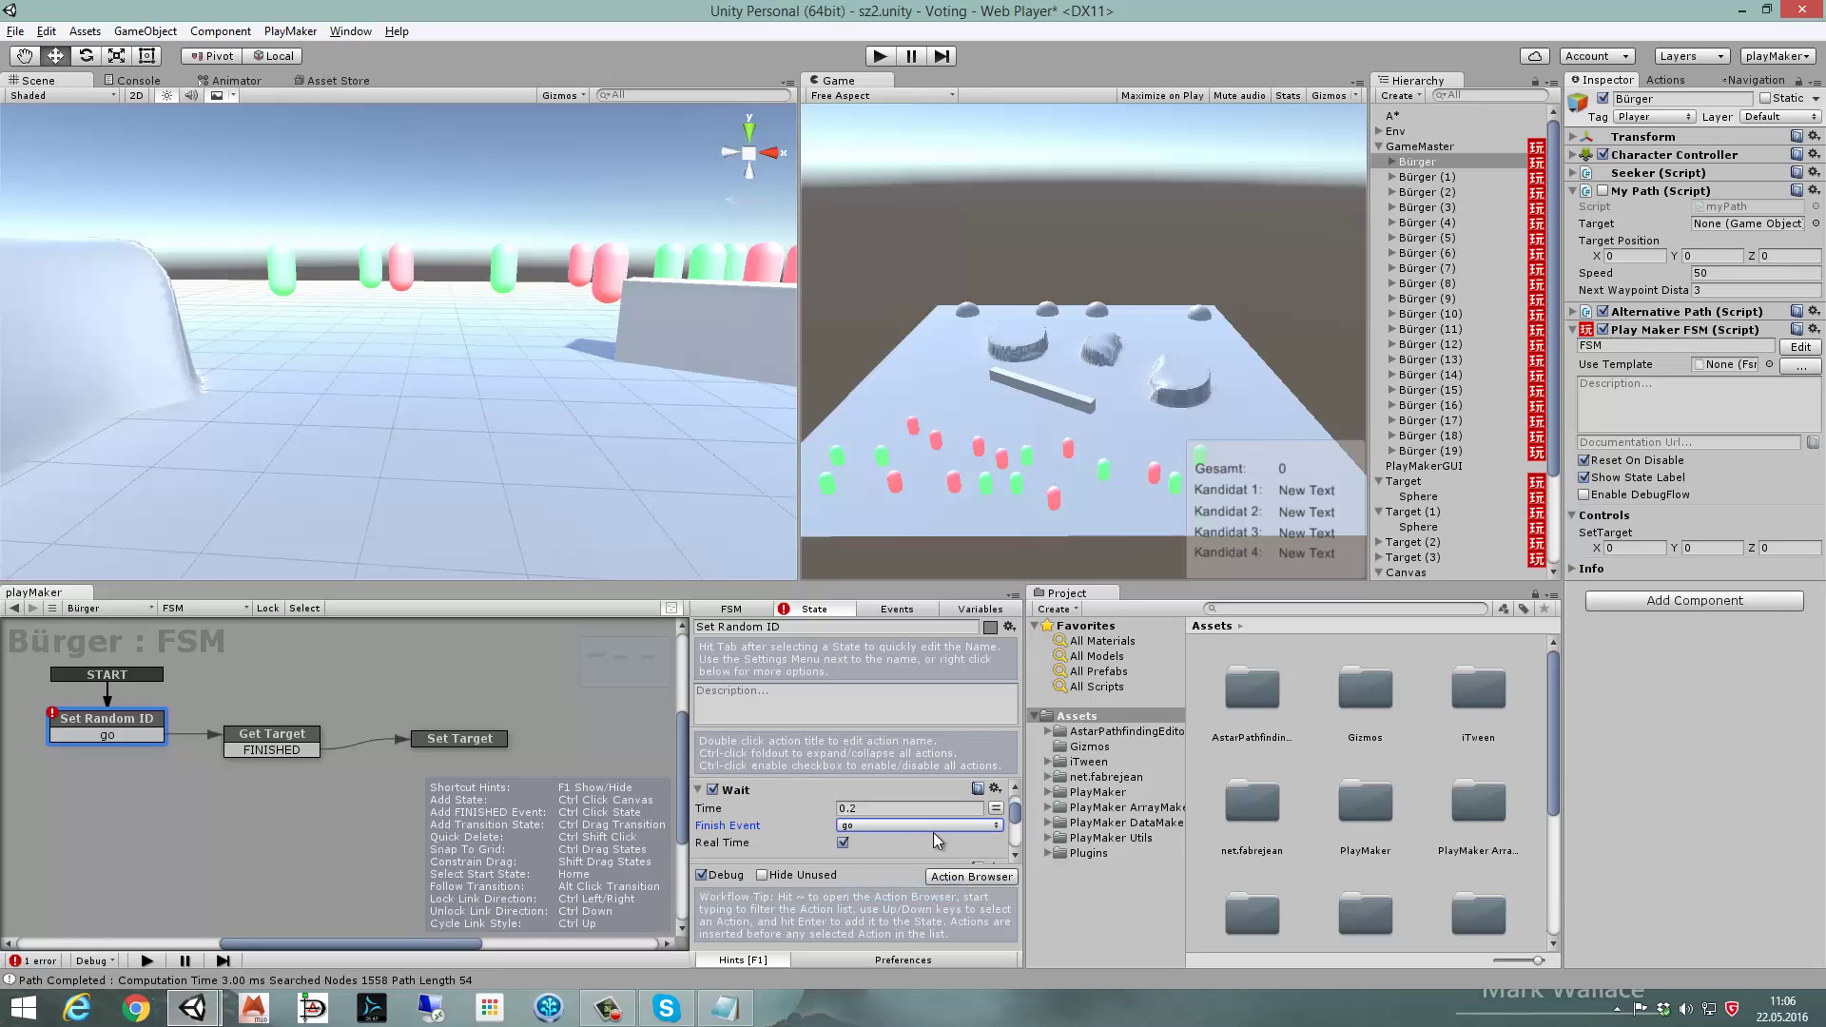
{"action": "scroll", "coordinate": [933, 832], "scroll_direction": "down", "scroll_amount": 2}
{"action": "scroll", "coordinate": [934, 837], "scroll_direction": "down", "scroll_amount": 2}
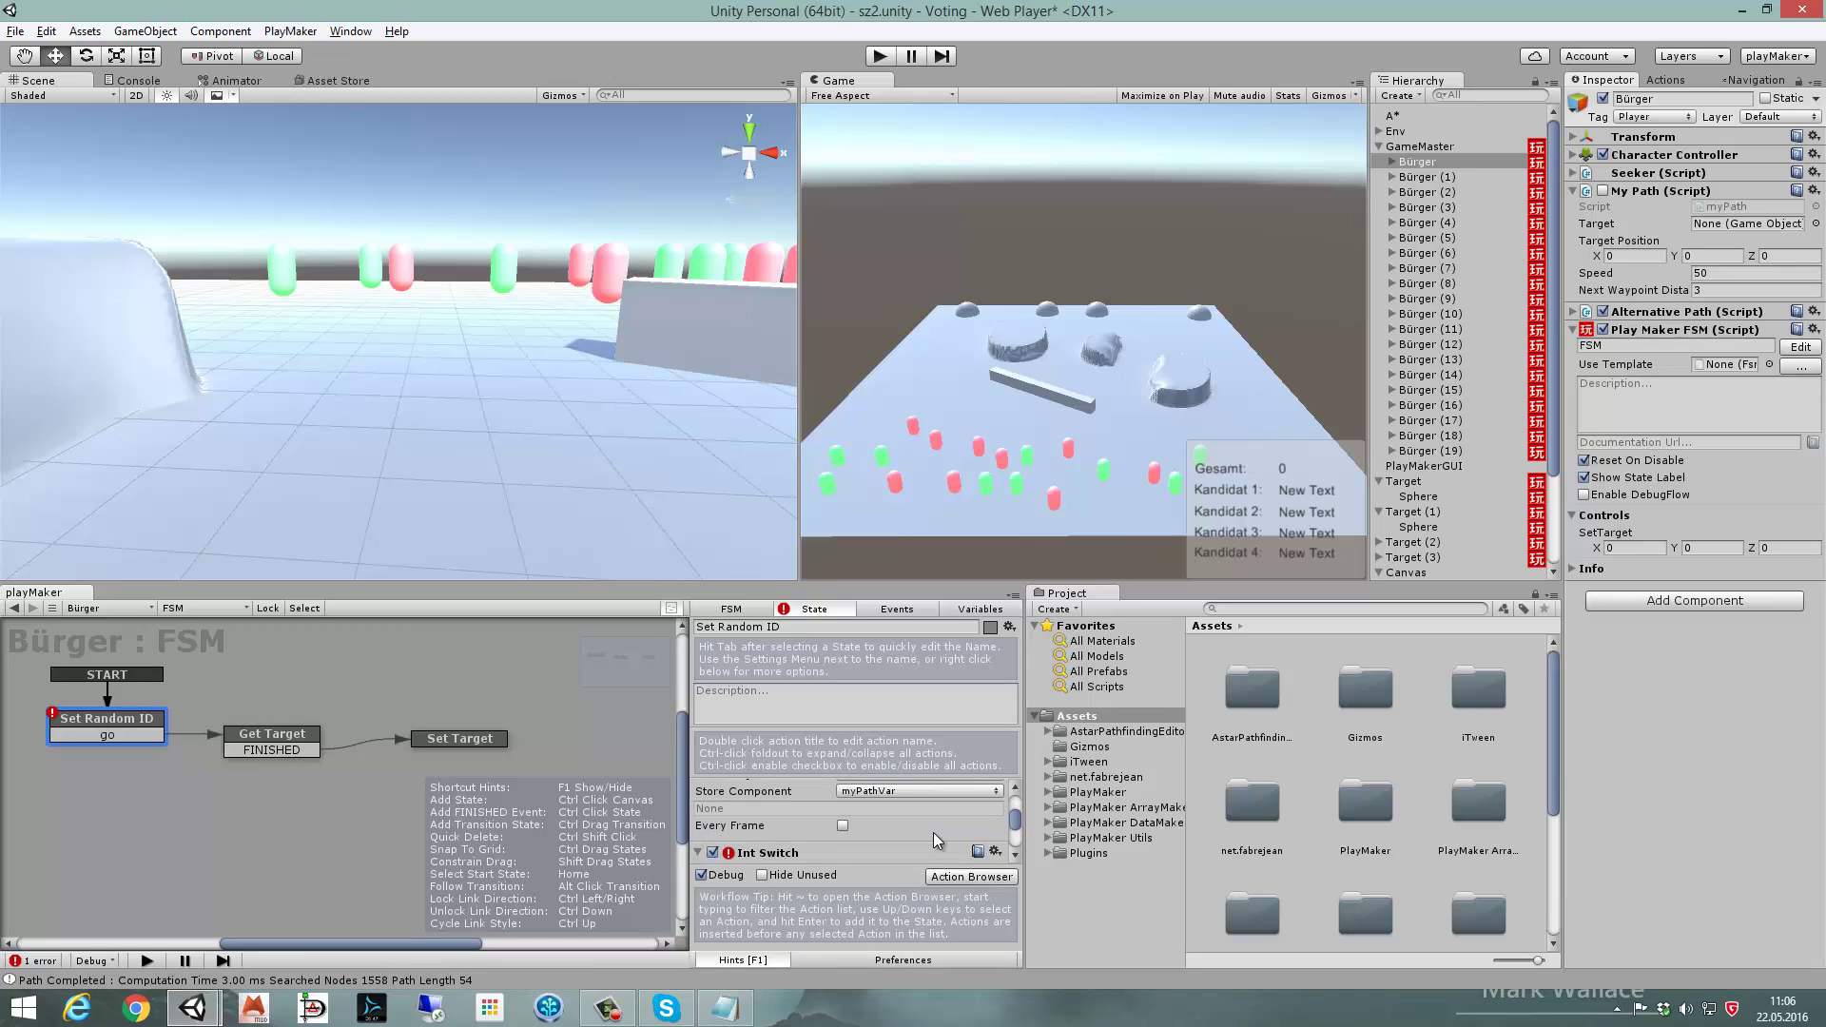
{"action": "scroll", "coordinate": [933, 841], "scroll_direction": "down", "scroll_amount": 2}
{"action": "scroll", "coordinate": [894, 816], "scroll_direction": "down", "scroll_amount": 2}
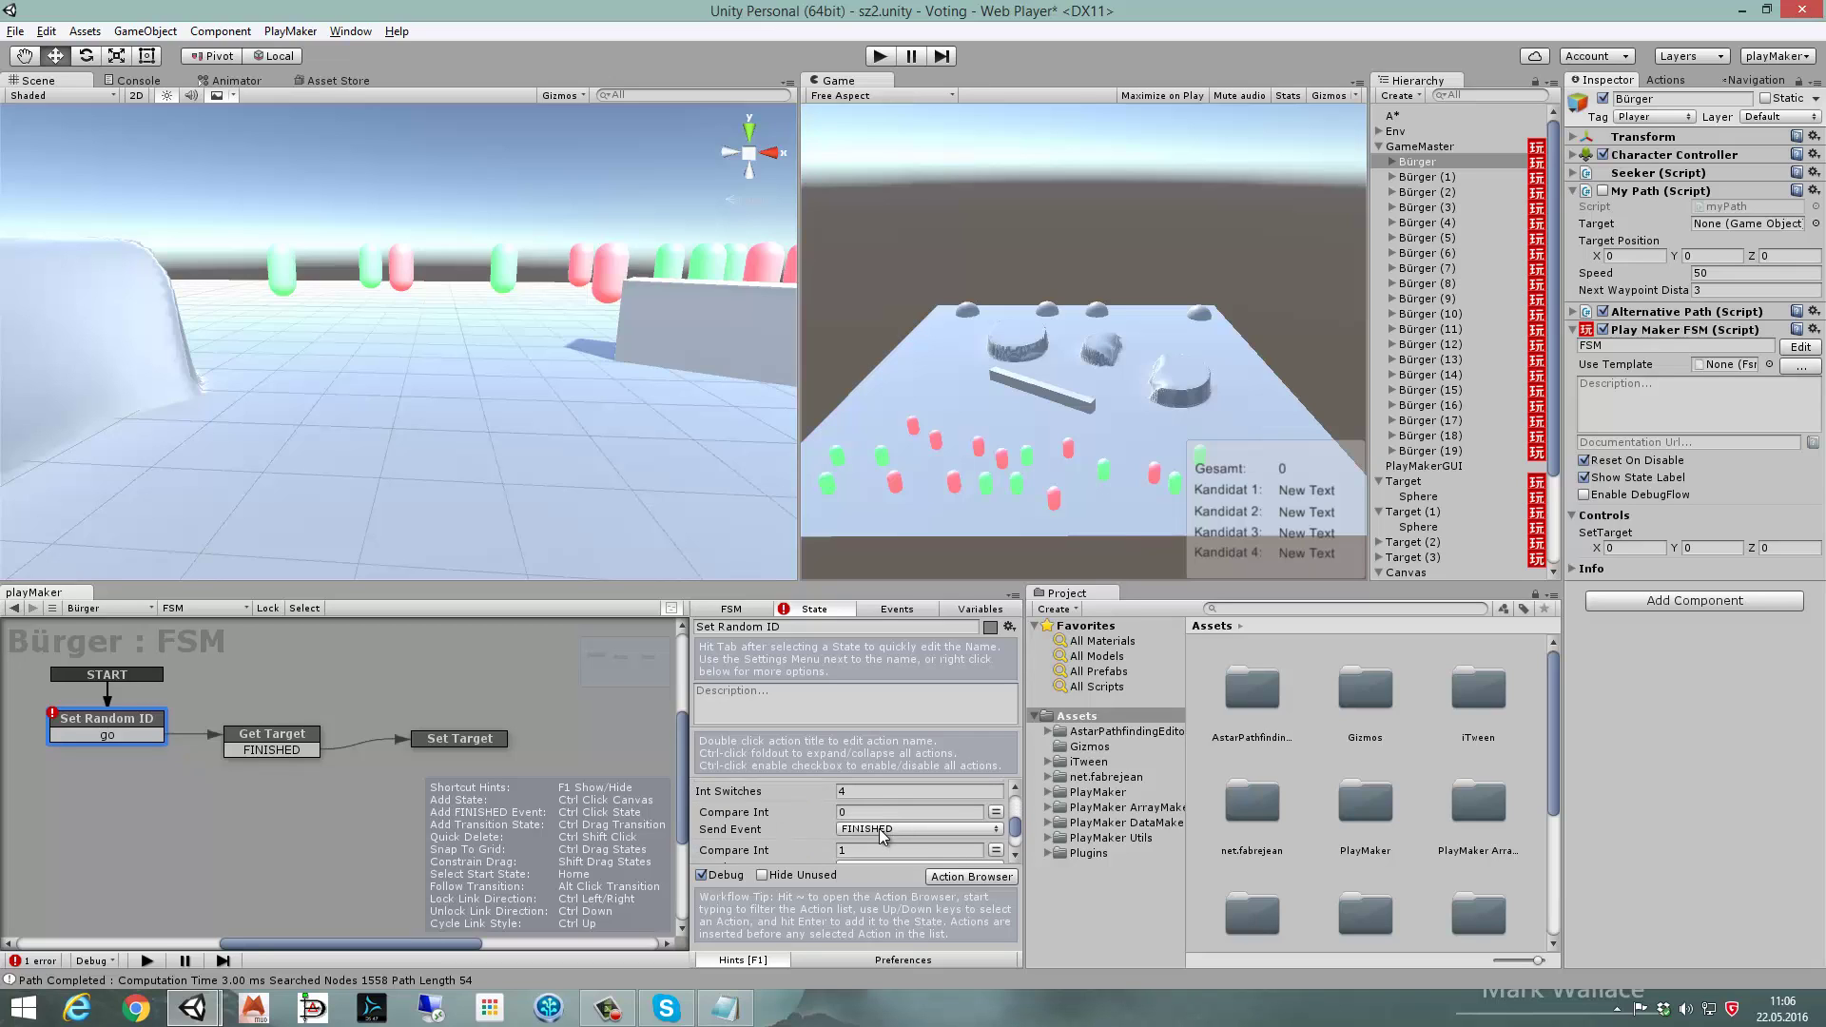
{"action": "left_click", "coordinate": [883, 829]}
{"action": "left_click", "coordinate": [885, 831]}
- Set the remaining Int Switch cases to send go, then start the game
{"action": "scroll", "coordinate": [882, 837], "scroll_direction": "down", "scroll_amount": 2}
{"action": "left_click", "coordinate": [882, 848]}
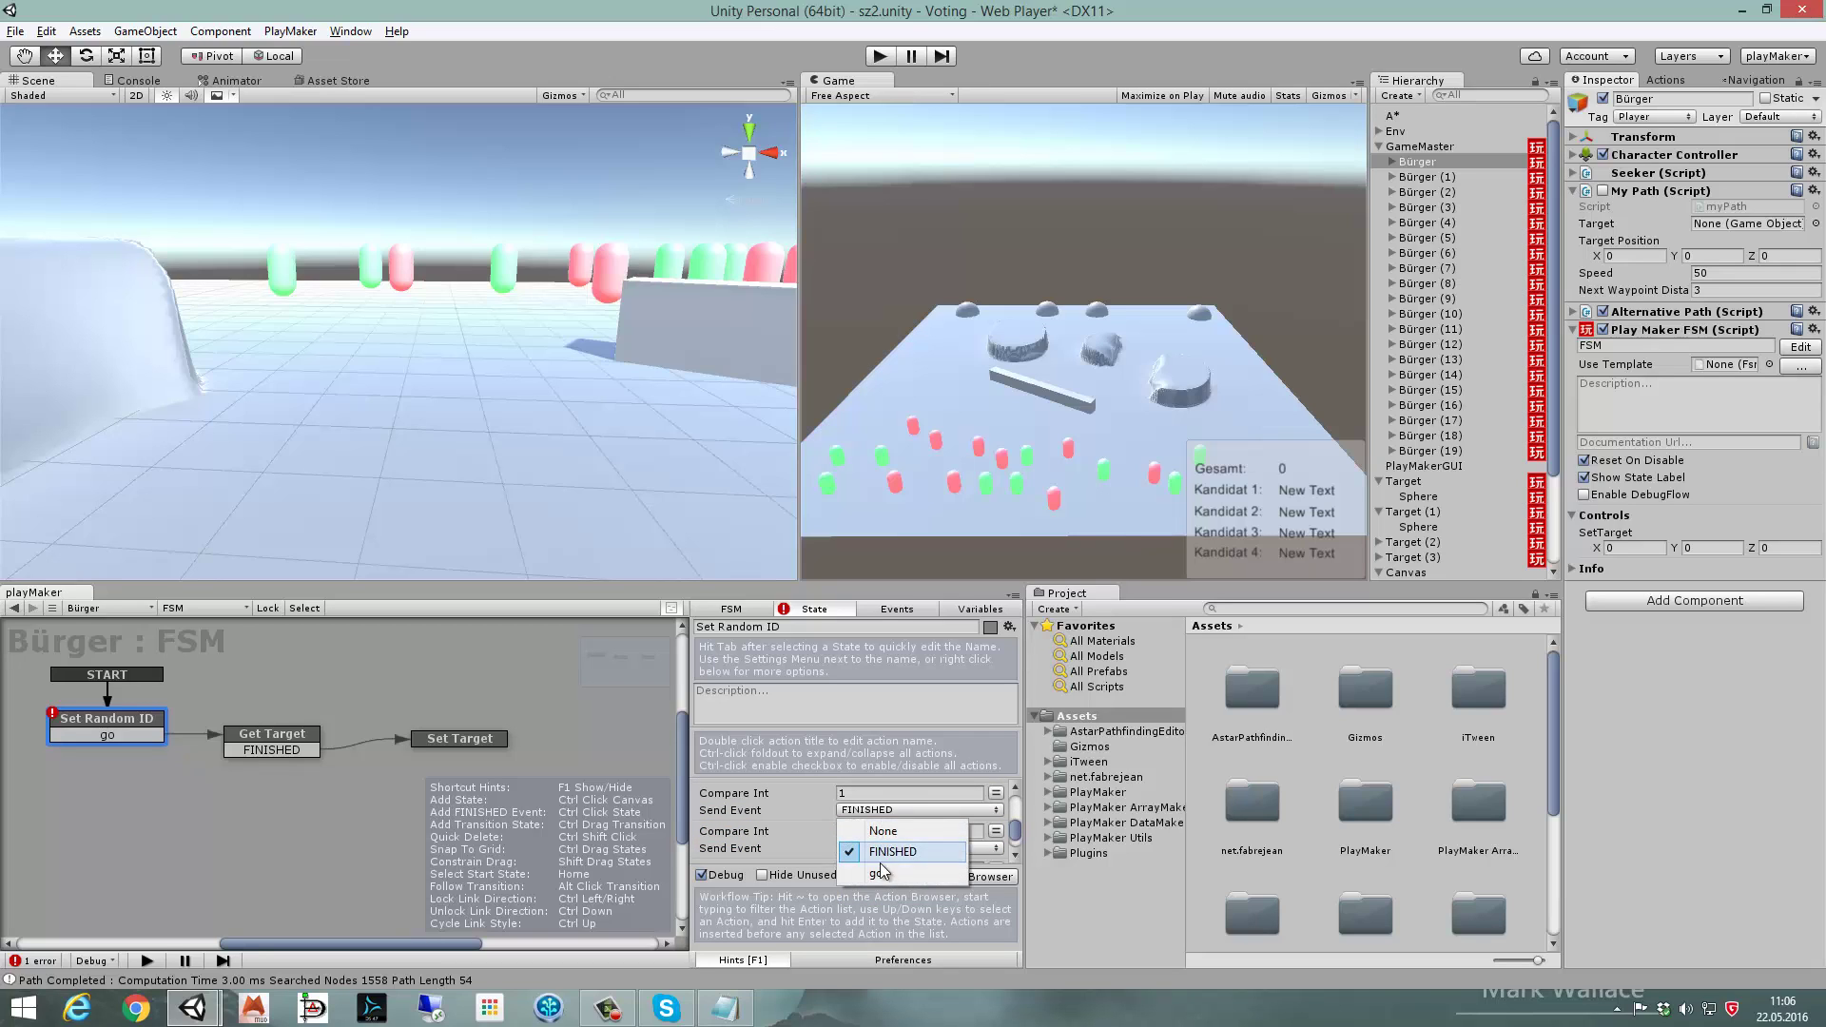
{"action": "left_click", "coordinate": [882, 869]}
{"action": "left_click", "coordinate": [873, 795]}
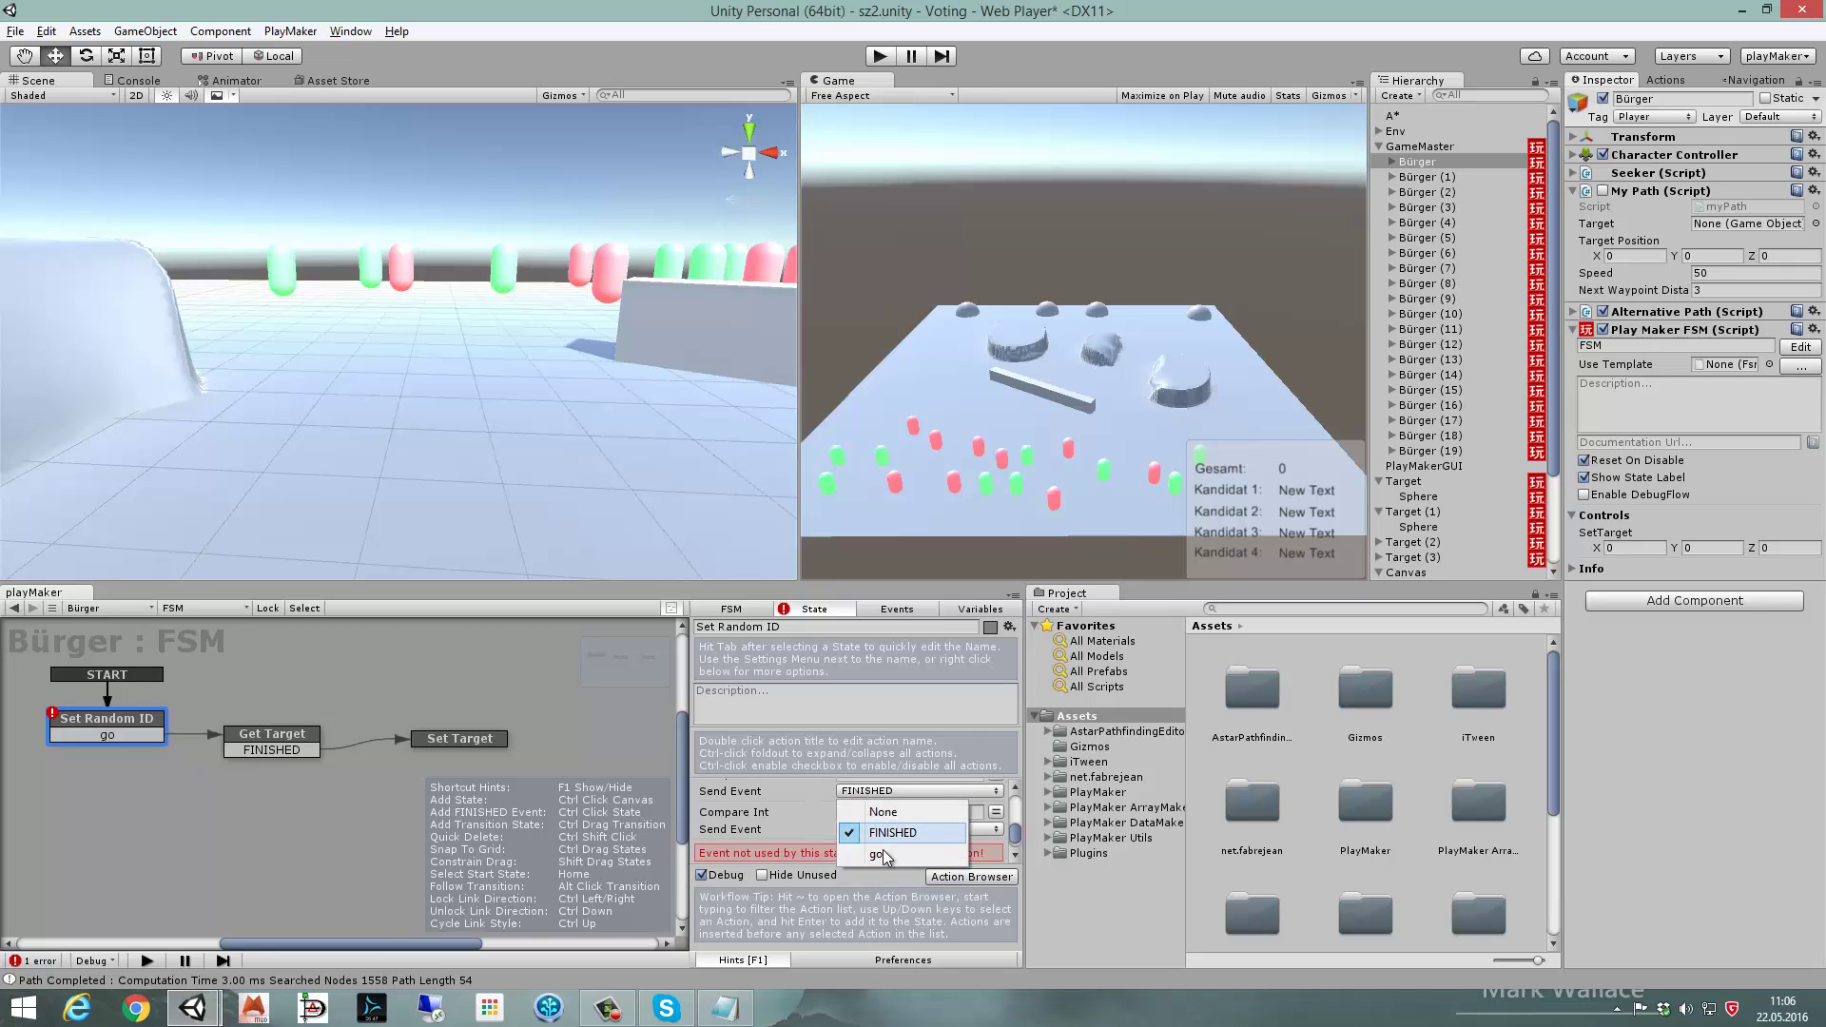
{"action": "left_click", "coordinate": [882, 854]}
{"action": "left_click", "coordinate": [884, 808]}
{"action": "left_click", "coordinate": [882, 875]}
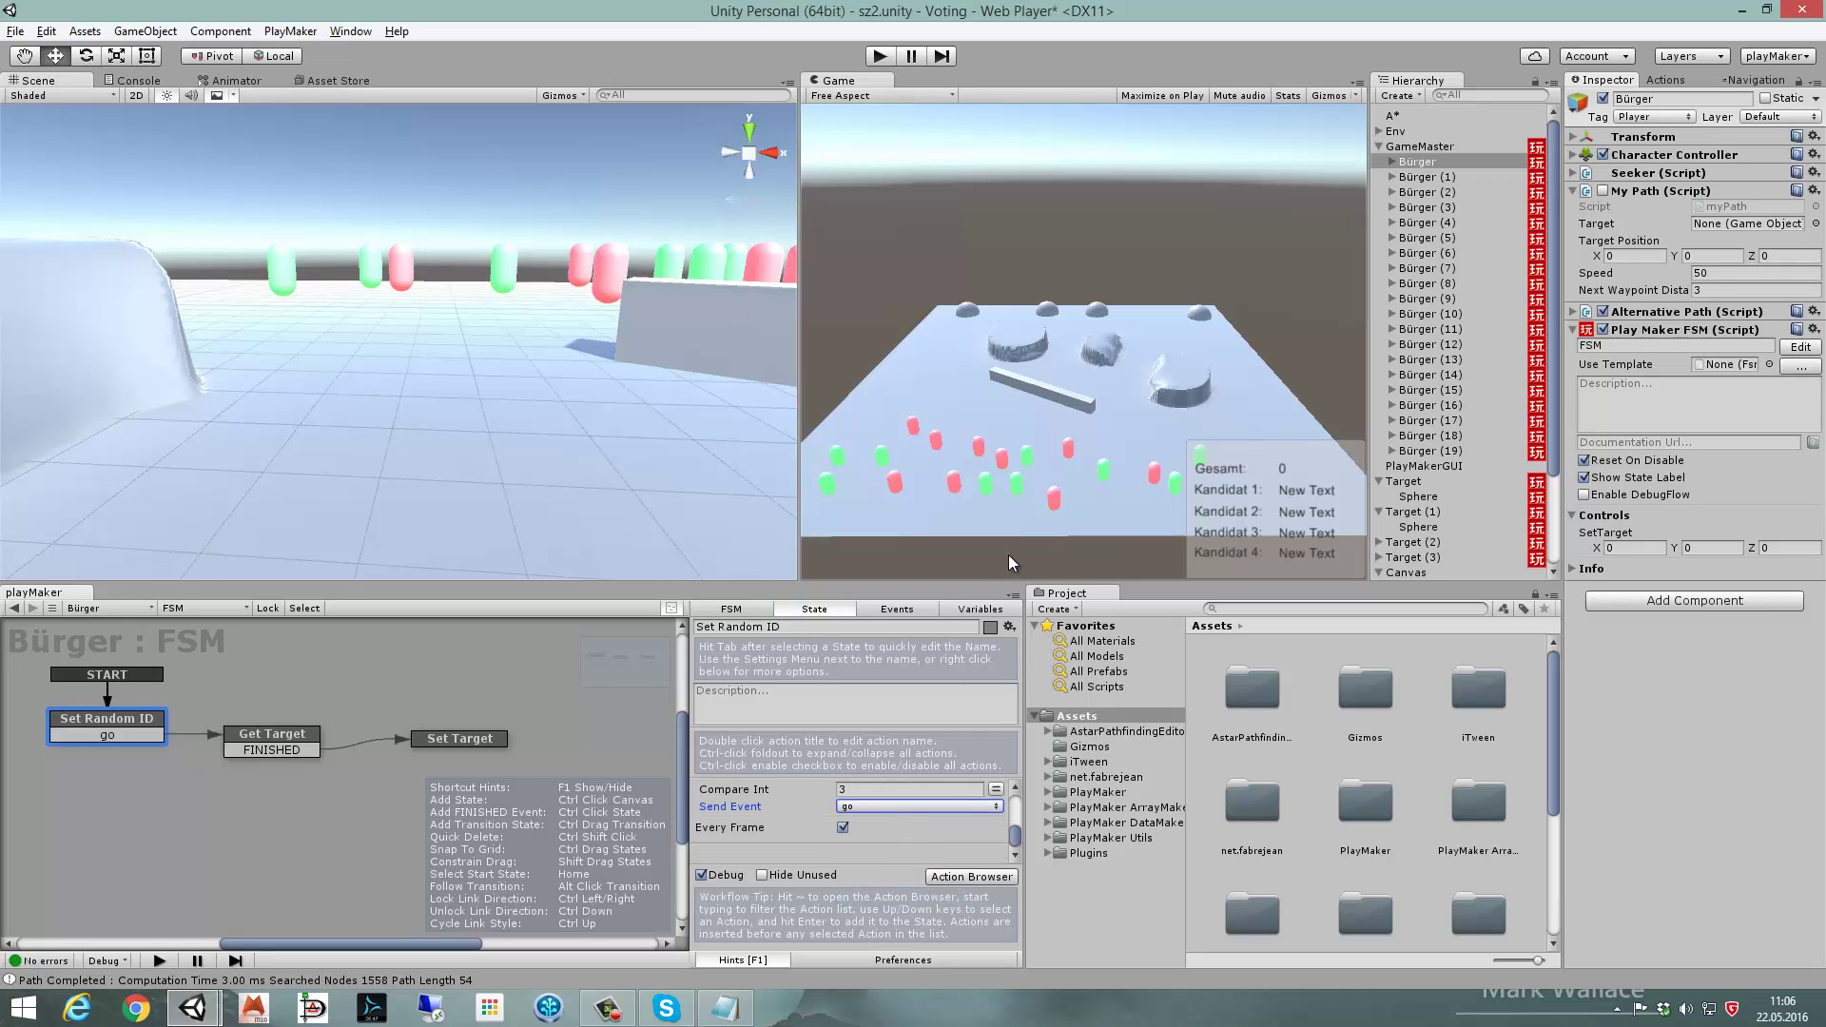
{"action": "left_click", "coordinate": [881, 59]}
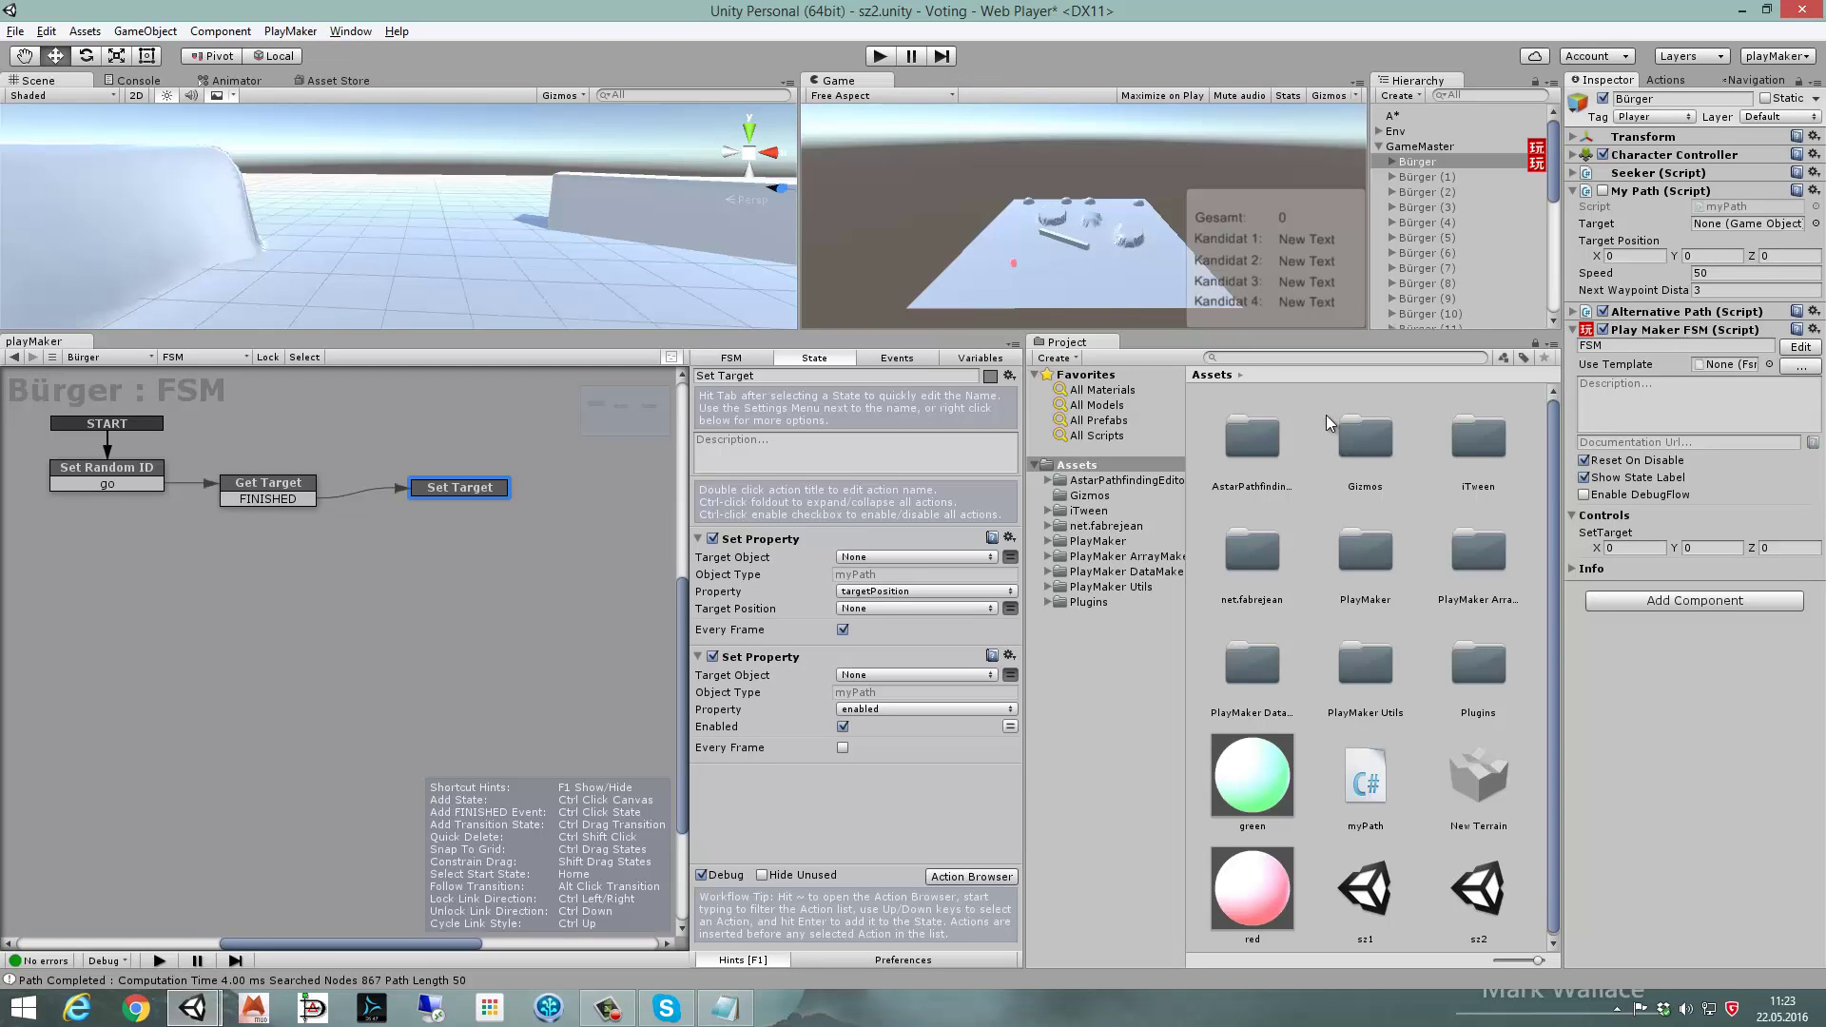
- Run and stop a quick test of the FSM, then view Set Random ID
{"action": "left_click", "coordinate": [876, 58]}
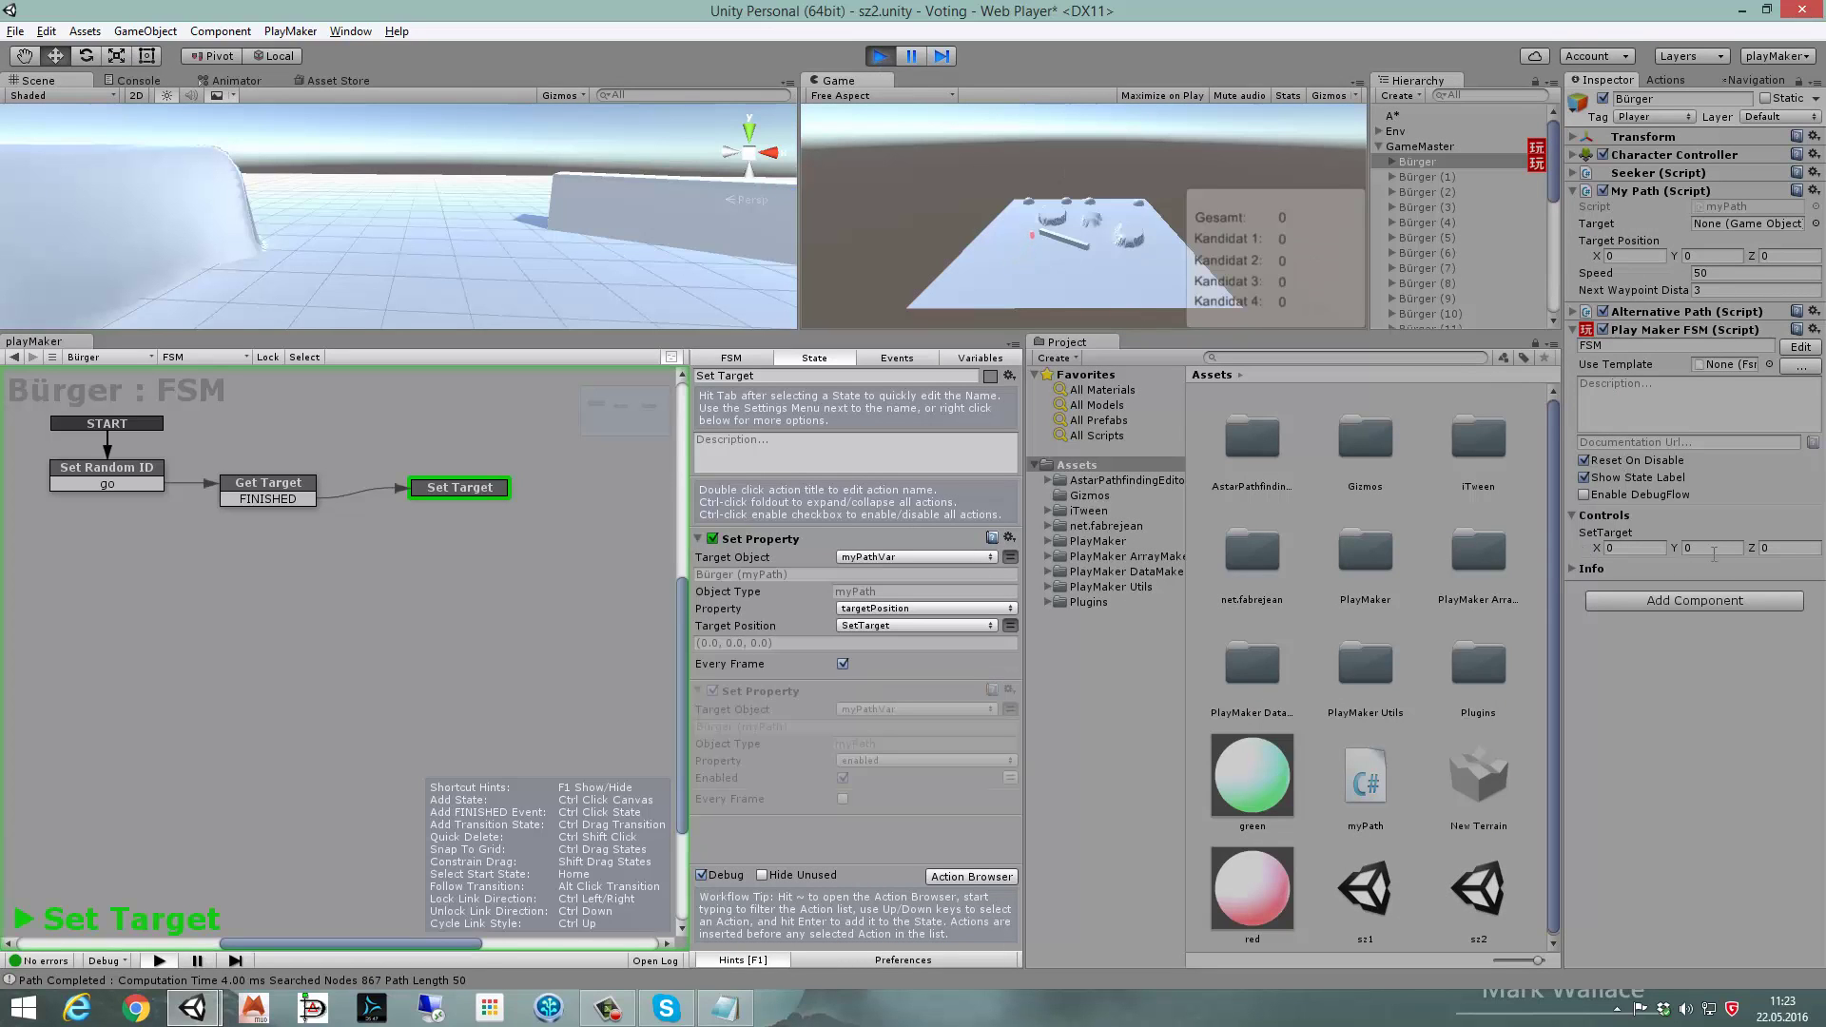
{"action": "left_click", "coordinate": [880, 56]}
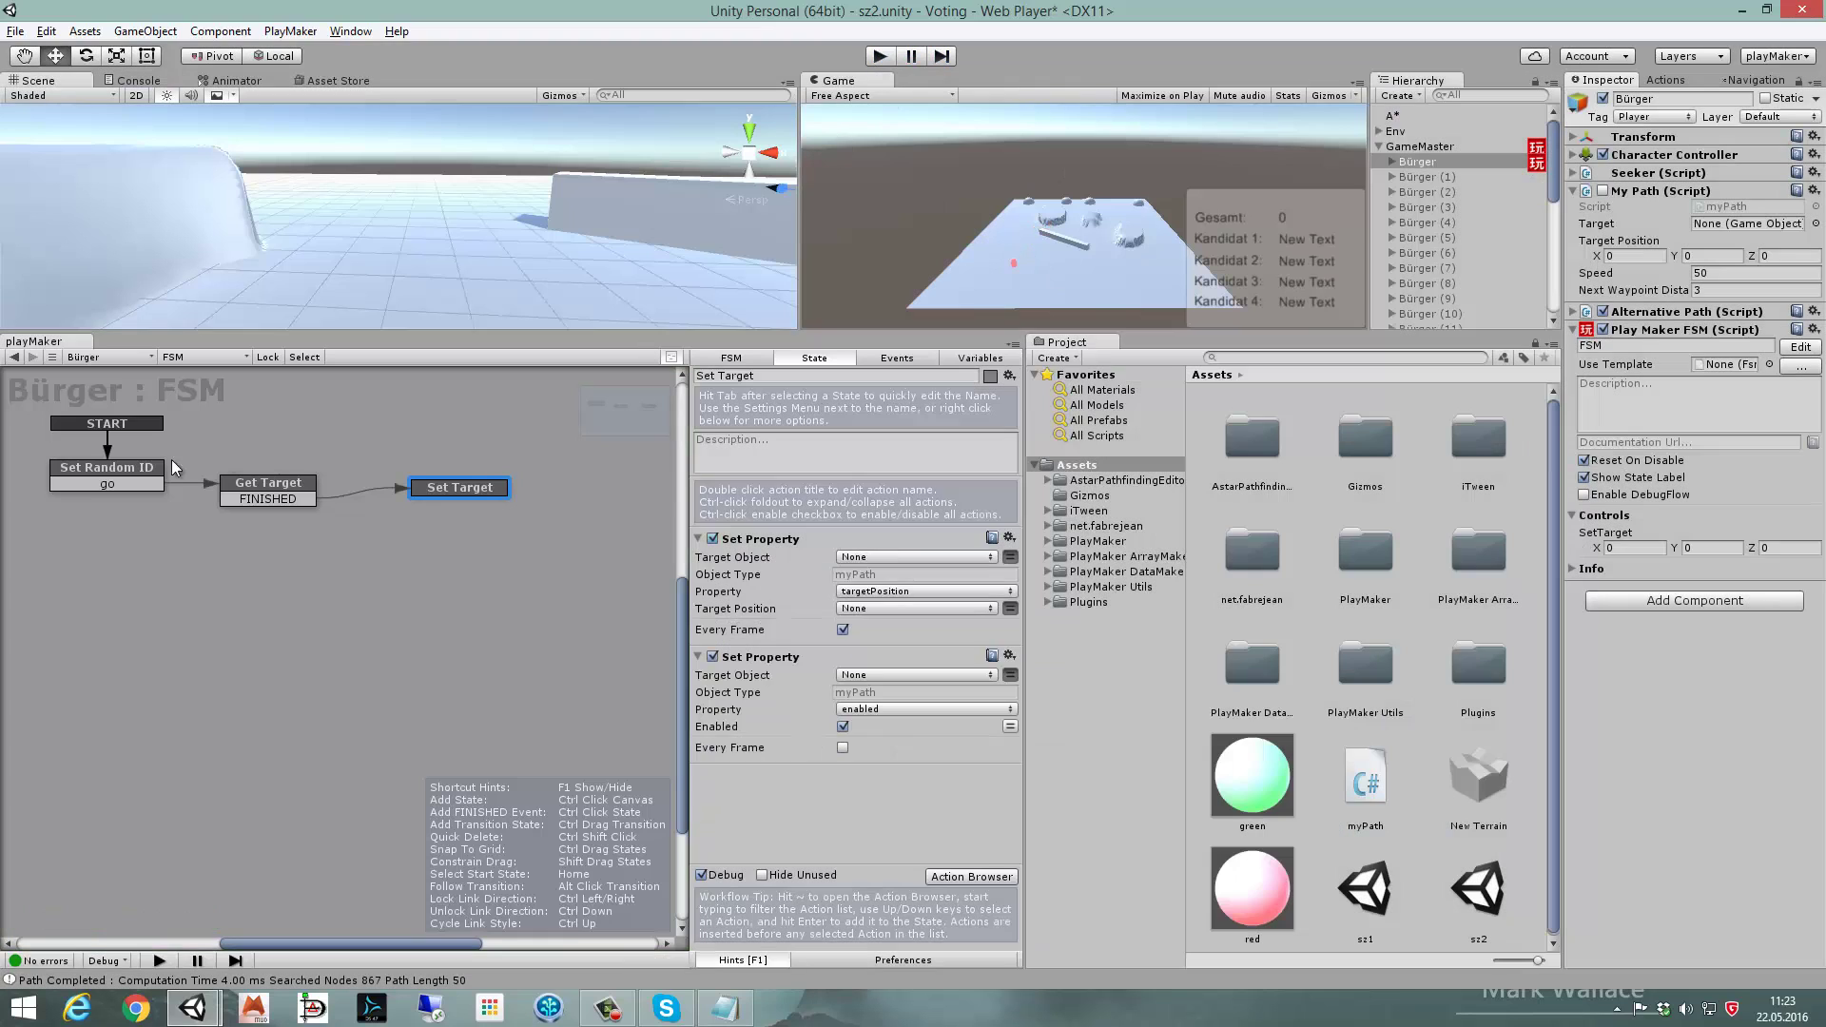
{"action": "left_click", "coordinate": [117, 470]}
- Add State 1 as the start state with a FINISHED transition to Set Random ID
{"action": "right_click", "coordinate": [247, 435]}
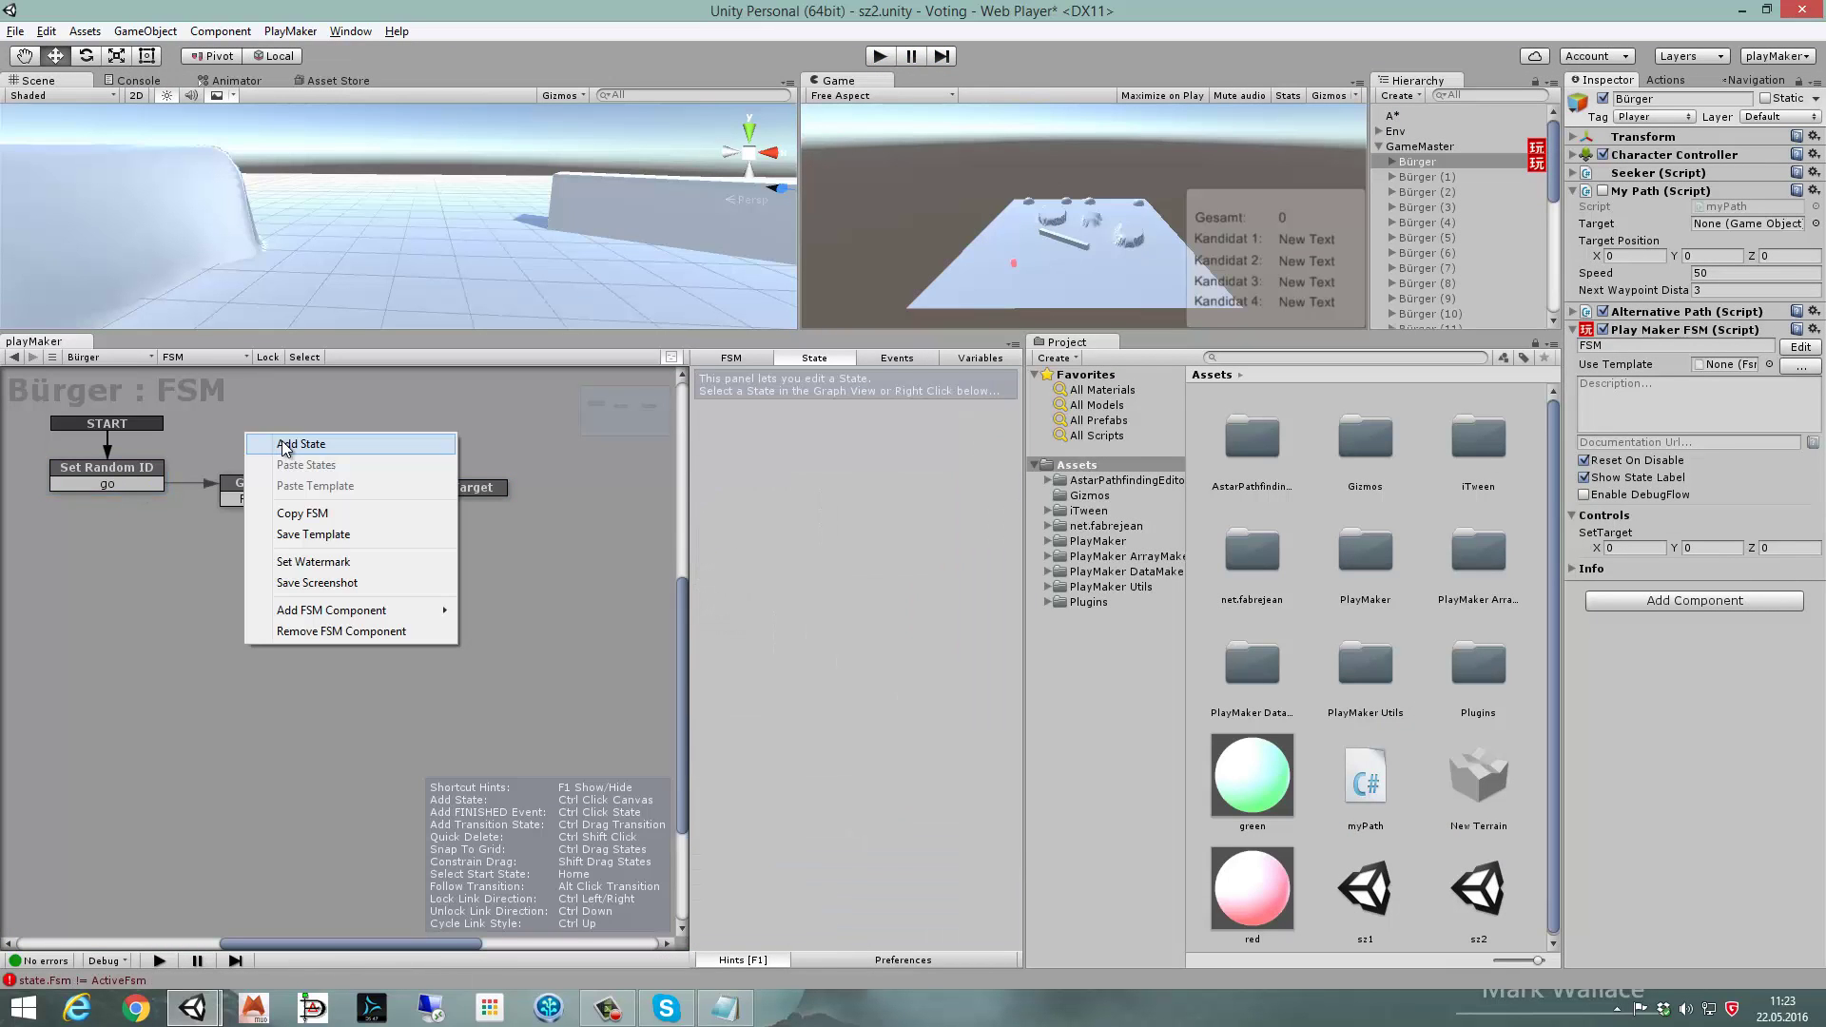
{"action": "left_click", "coordinate": [286, 444]}
{"action": "right_click", "coordinate": [285, 440]}
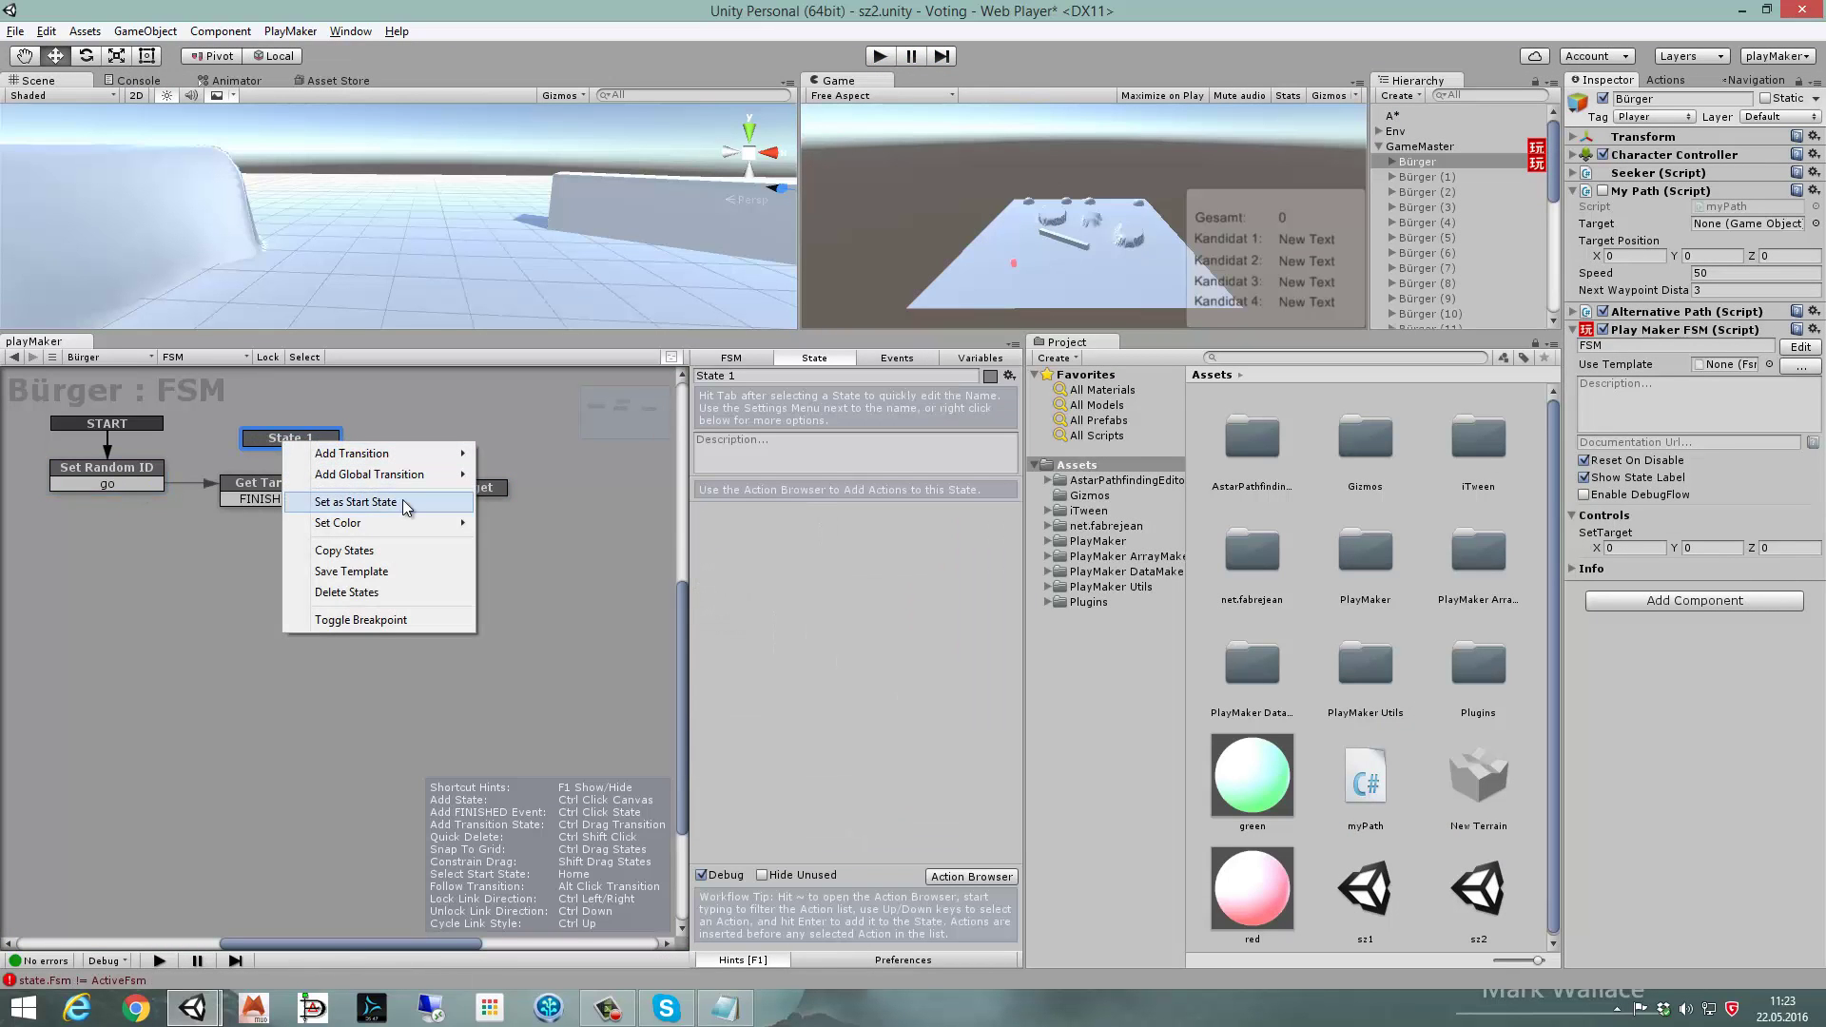
{"action": "left_click", "coordinate": [406, 502]}
{"action": "right_click", "coordinate": [274, 439]}
{"action": "mouse_move", "coordinate": [300, 449]}
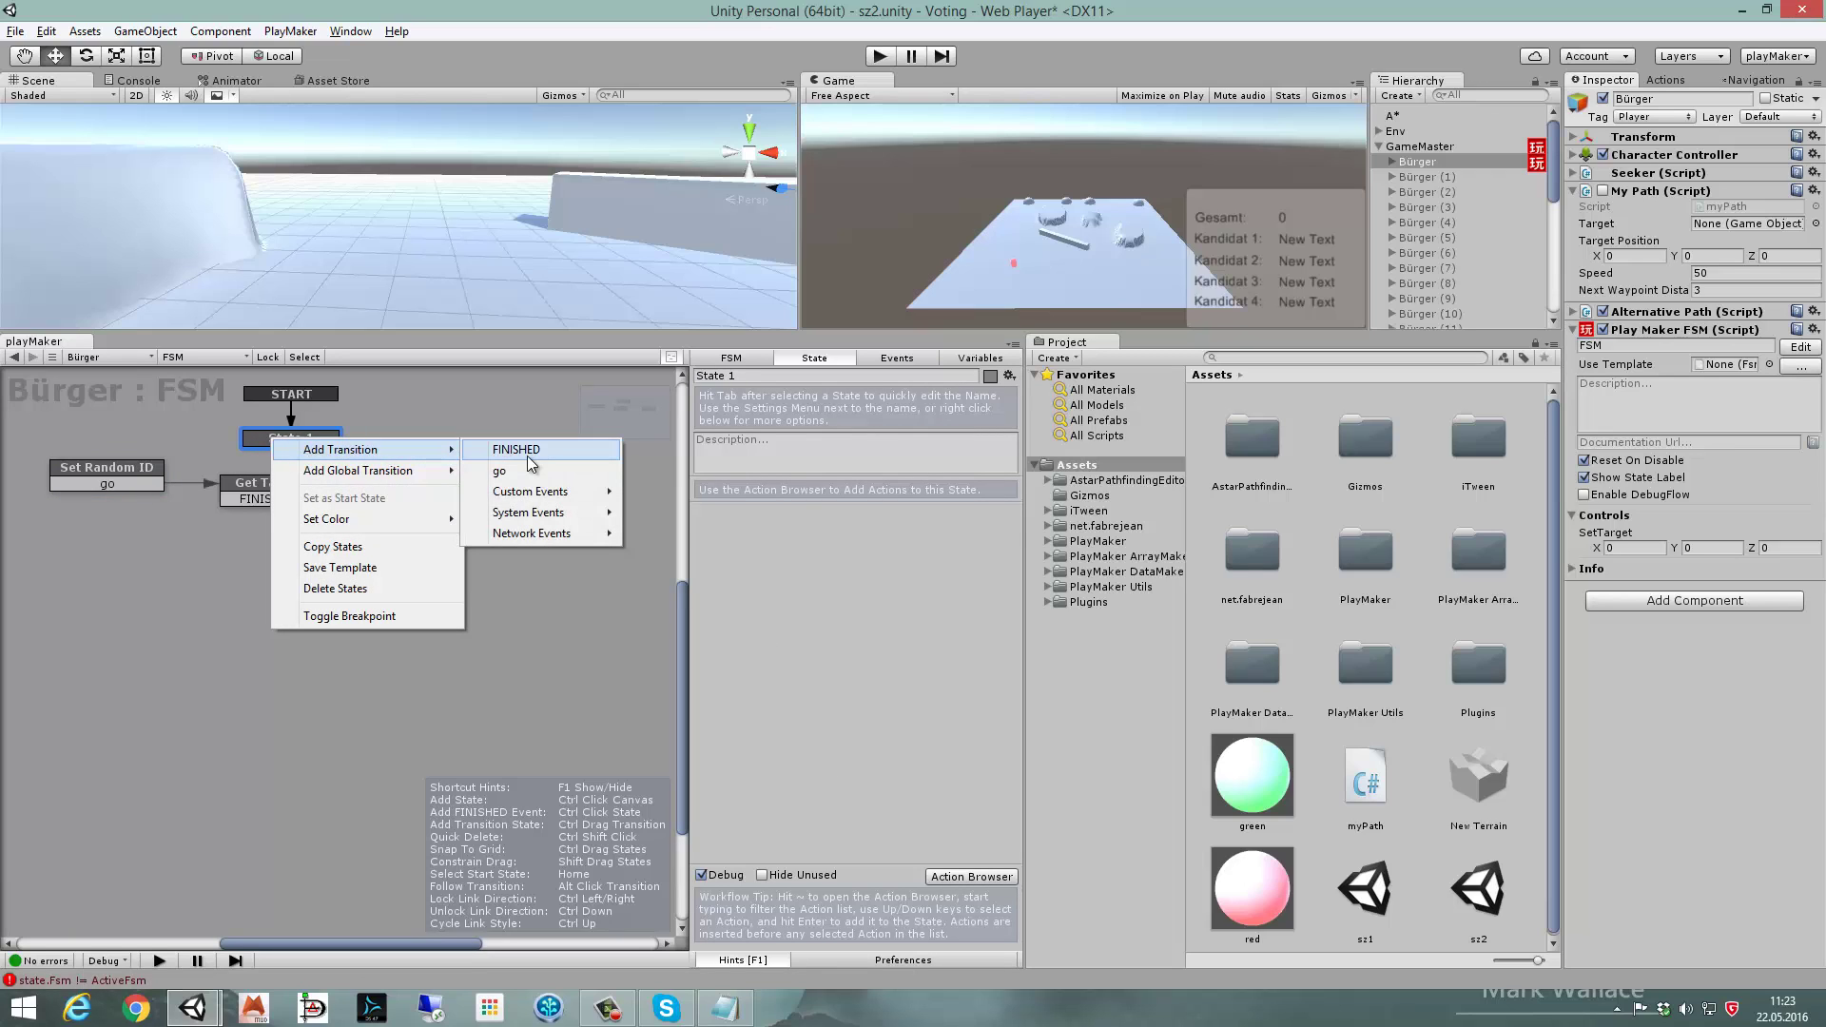
{"action": "left_click", "coordinate": [517, 449]}
{"action": "left_click_drag", "start_coordinate": [285, 454], "coordinate": [147, 475]}
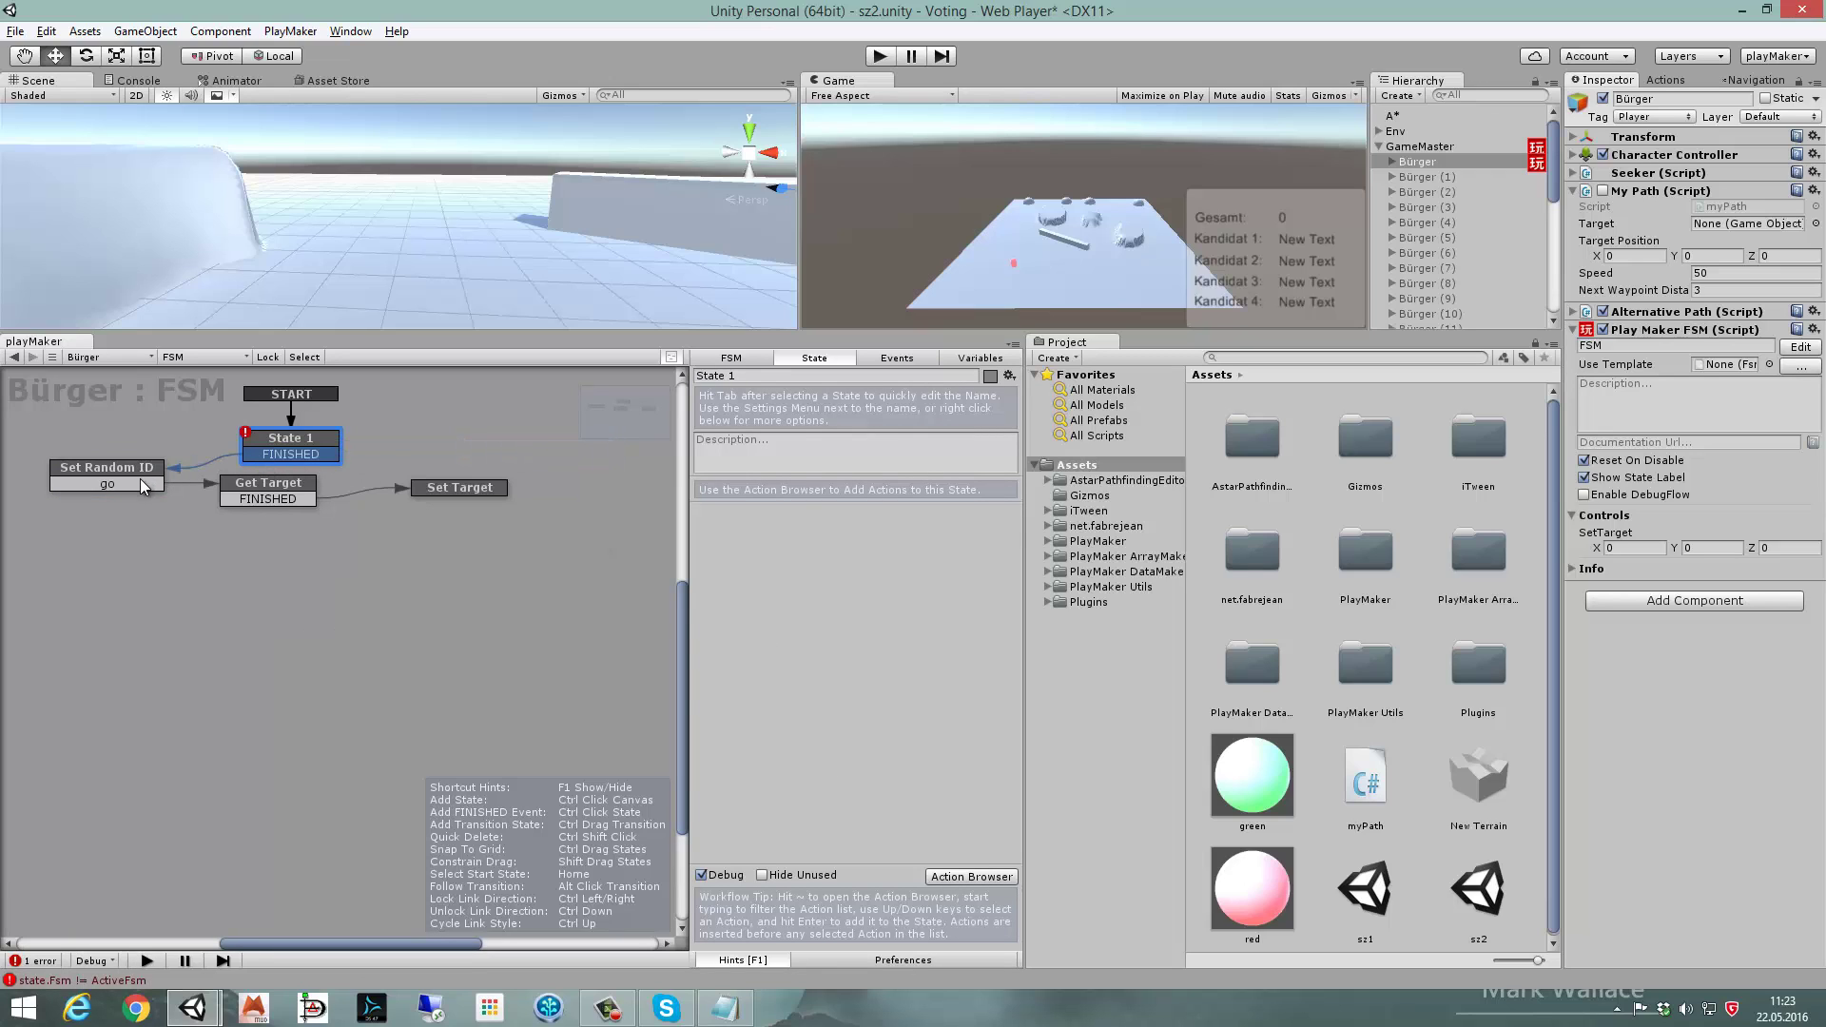
- Remove the Wait action from Set Random ID and move Get Target and Set Target lower
{"action": "left_click", "coordinate": [145, 478]}
{"action": "left_click_drag", "start_coordinate": [1014, 578], "coordinate": [1002, 740]}
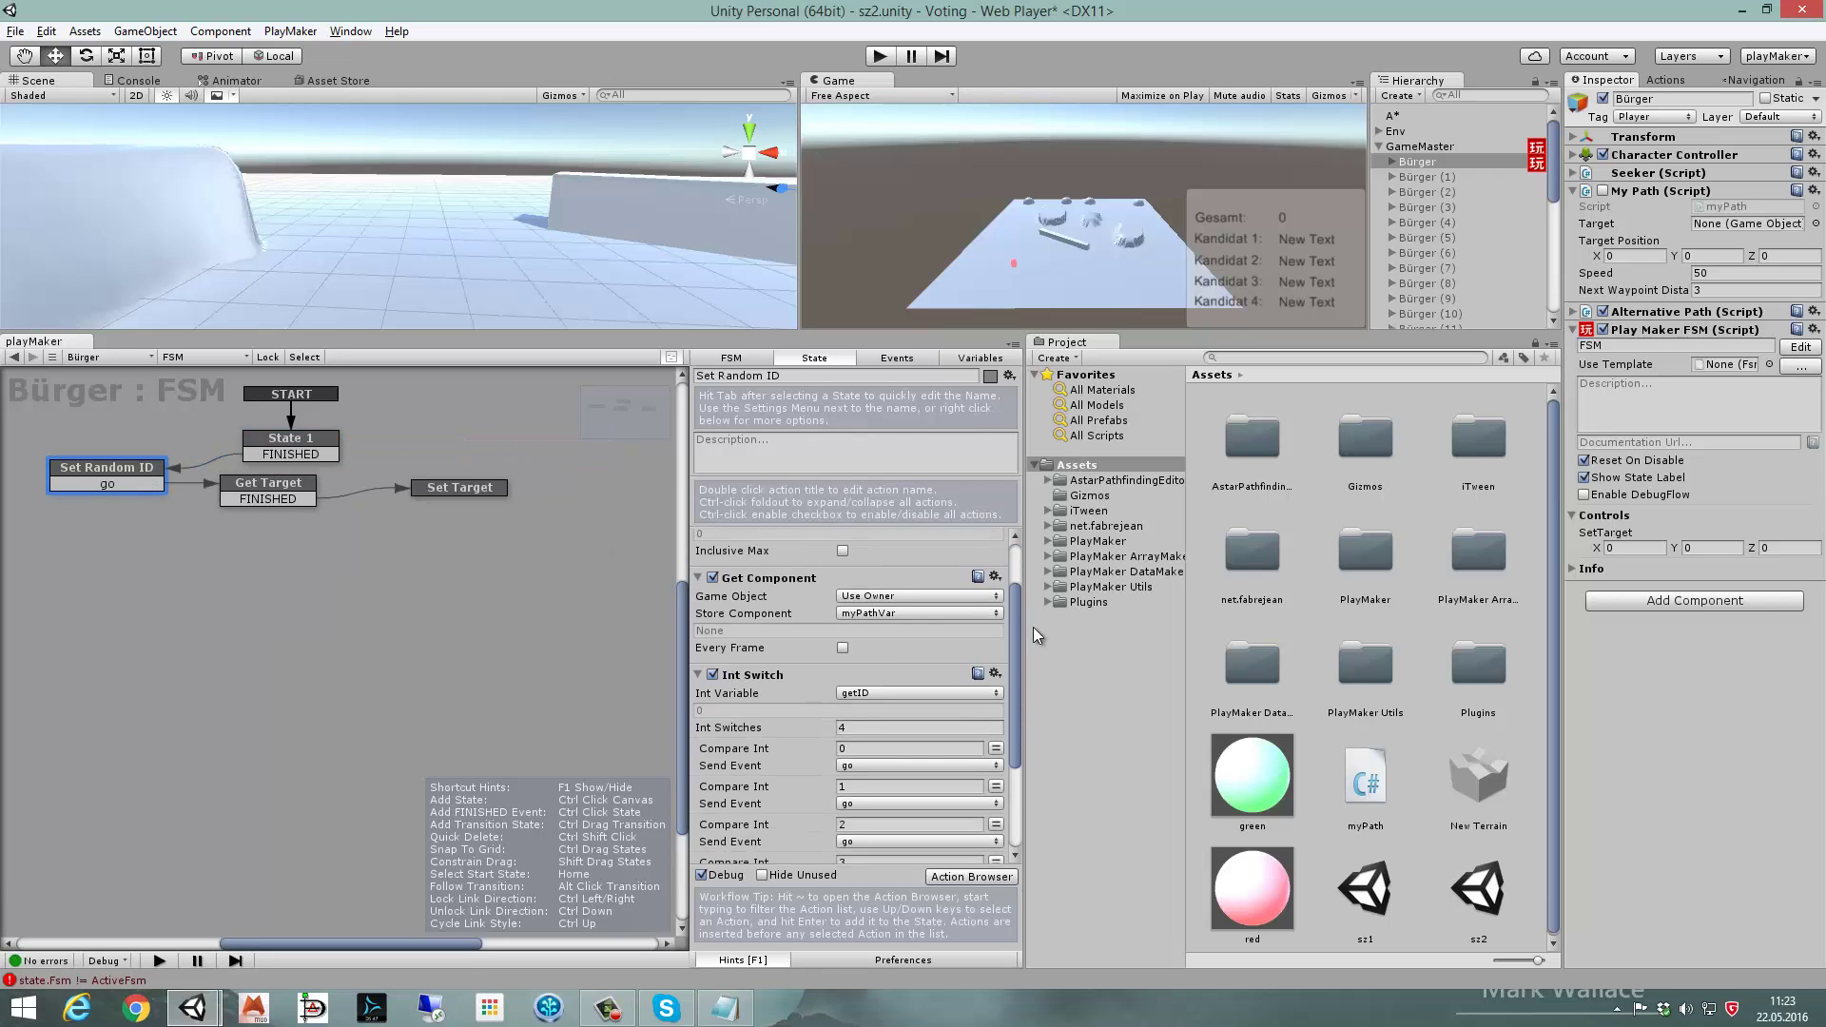
{"action": "left_click", "coordinate": [995, 775]}
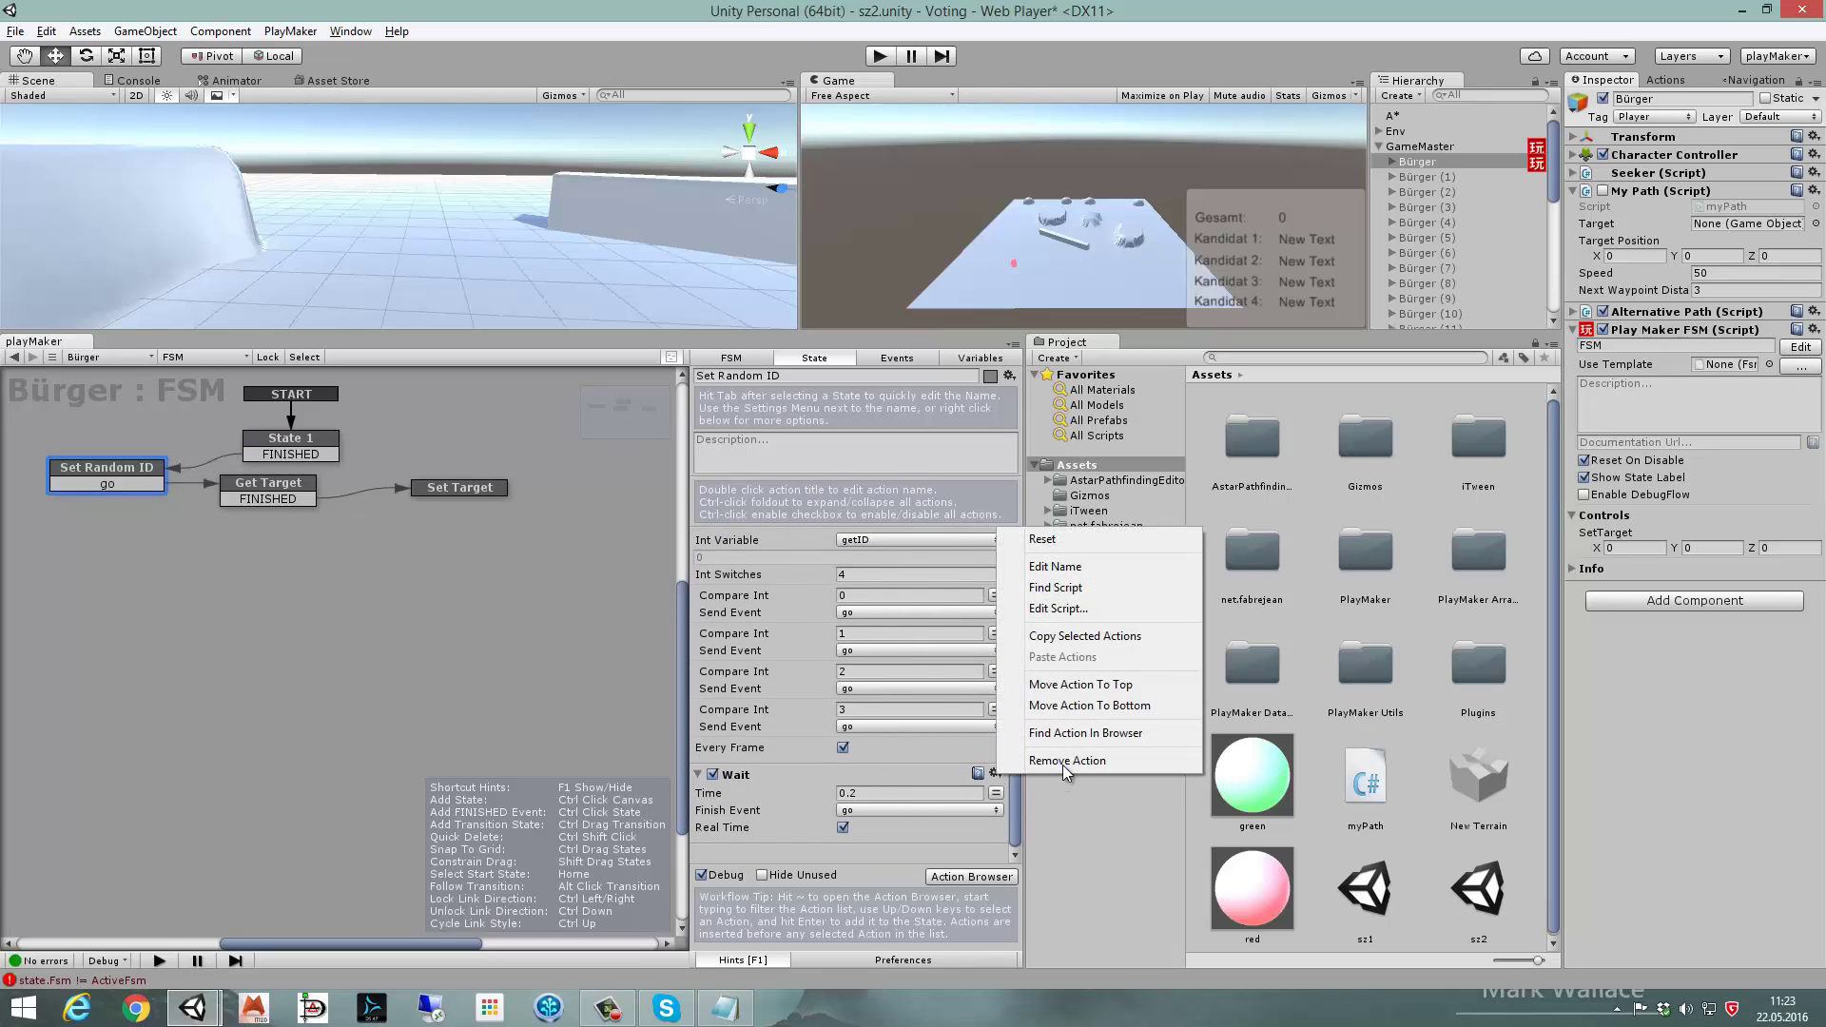
{"action": "left_click", "coordinate": [1056, 788]}
{"action": "left_click_drag", "start_coordinate": [281, 486], "coordinate": [276, 535]}
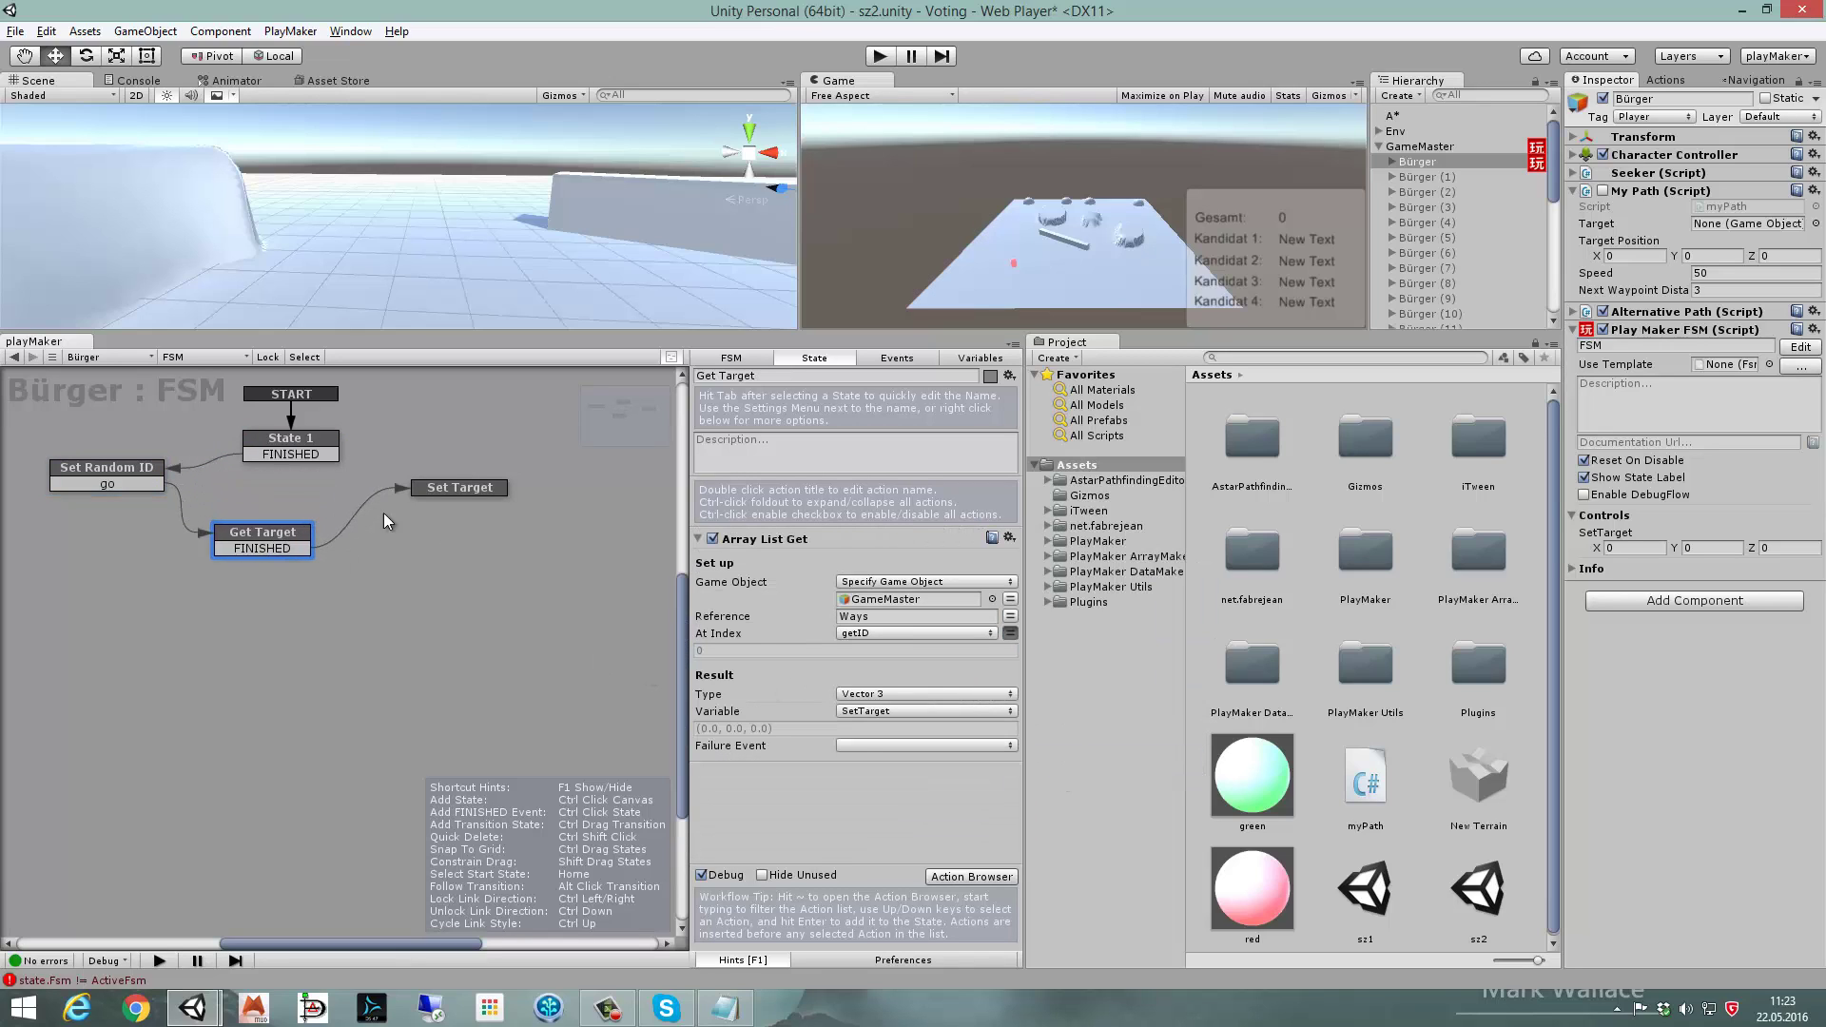
{"action": "left_click_drag", "start_coordinate": [459, 487], "coordinate": [423, 564]}
- Give State 1 a 0.2-second real-time Wait that finishes with FINISHED
{"action": "left_click", "coordinate": [314, 445]}
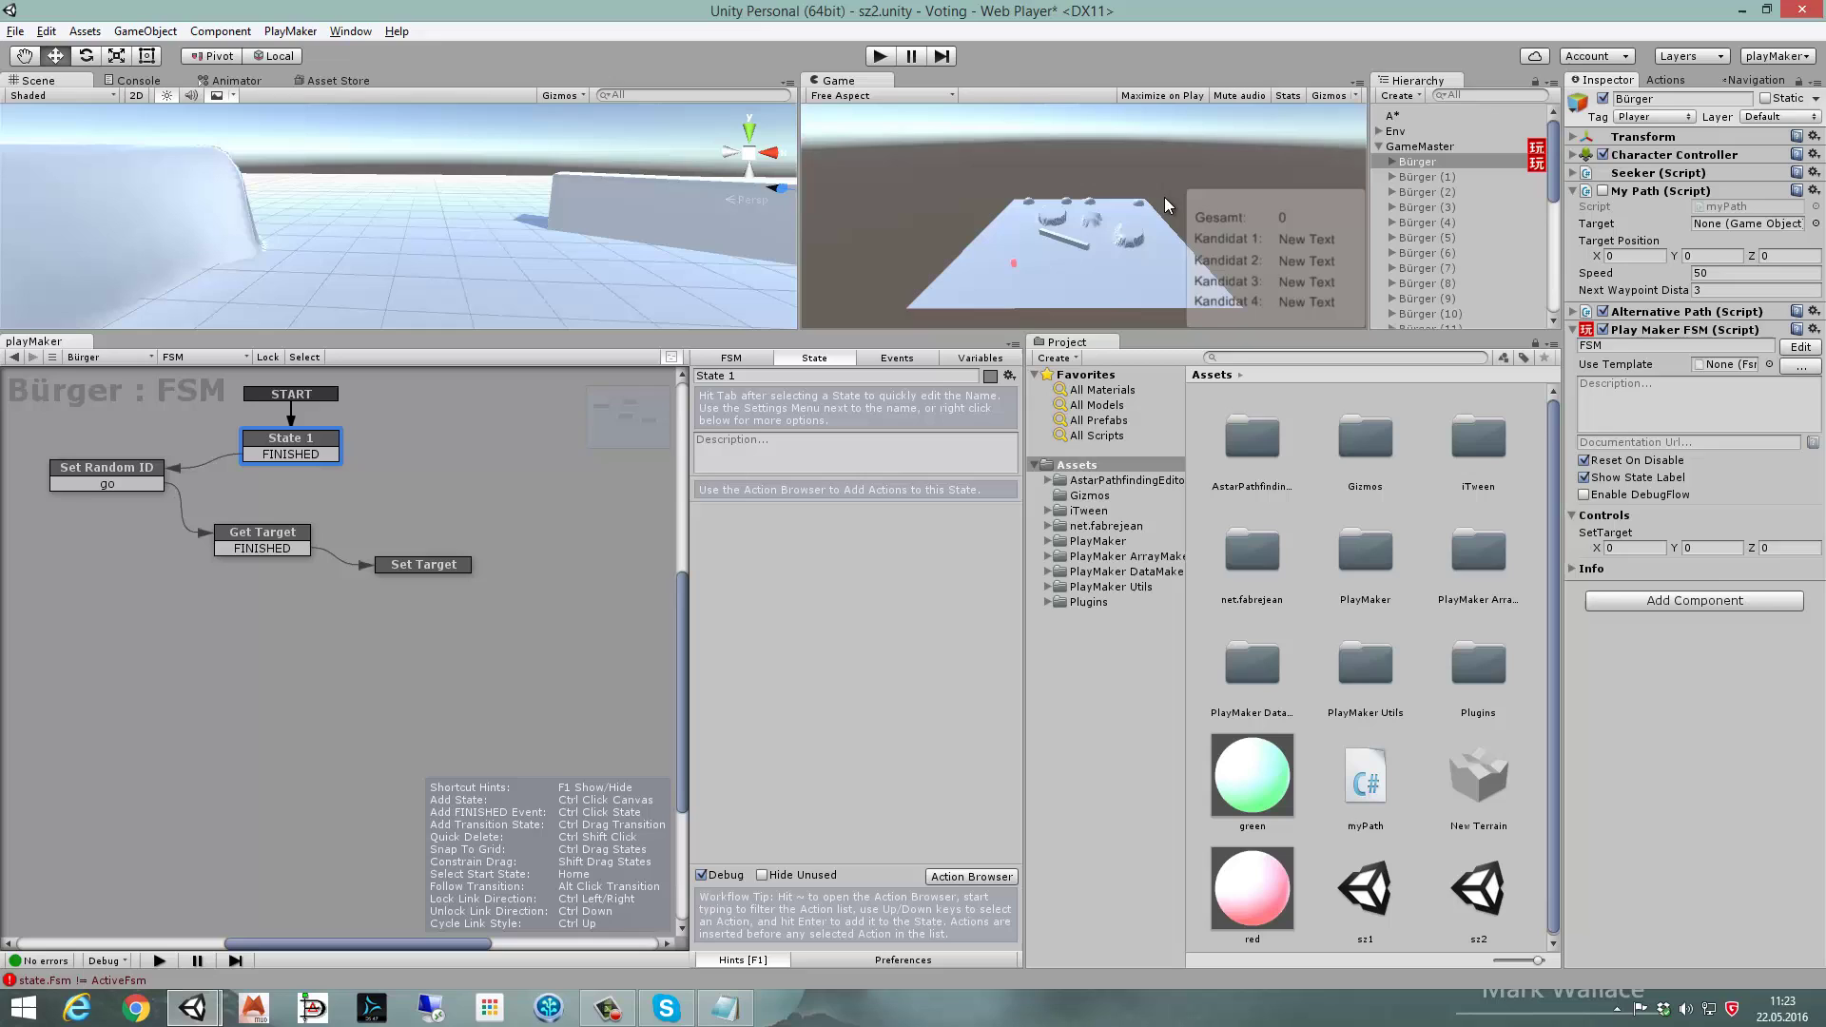
{"action": "left_click", "coordinate": [1665, 80]}
{"action": "type", "text": "wai"}
{"action": "left_click", "coordinate": [1726, 954]}
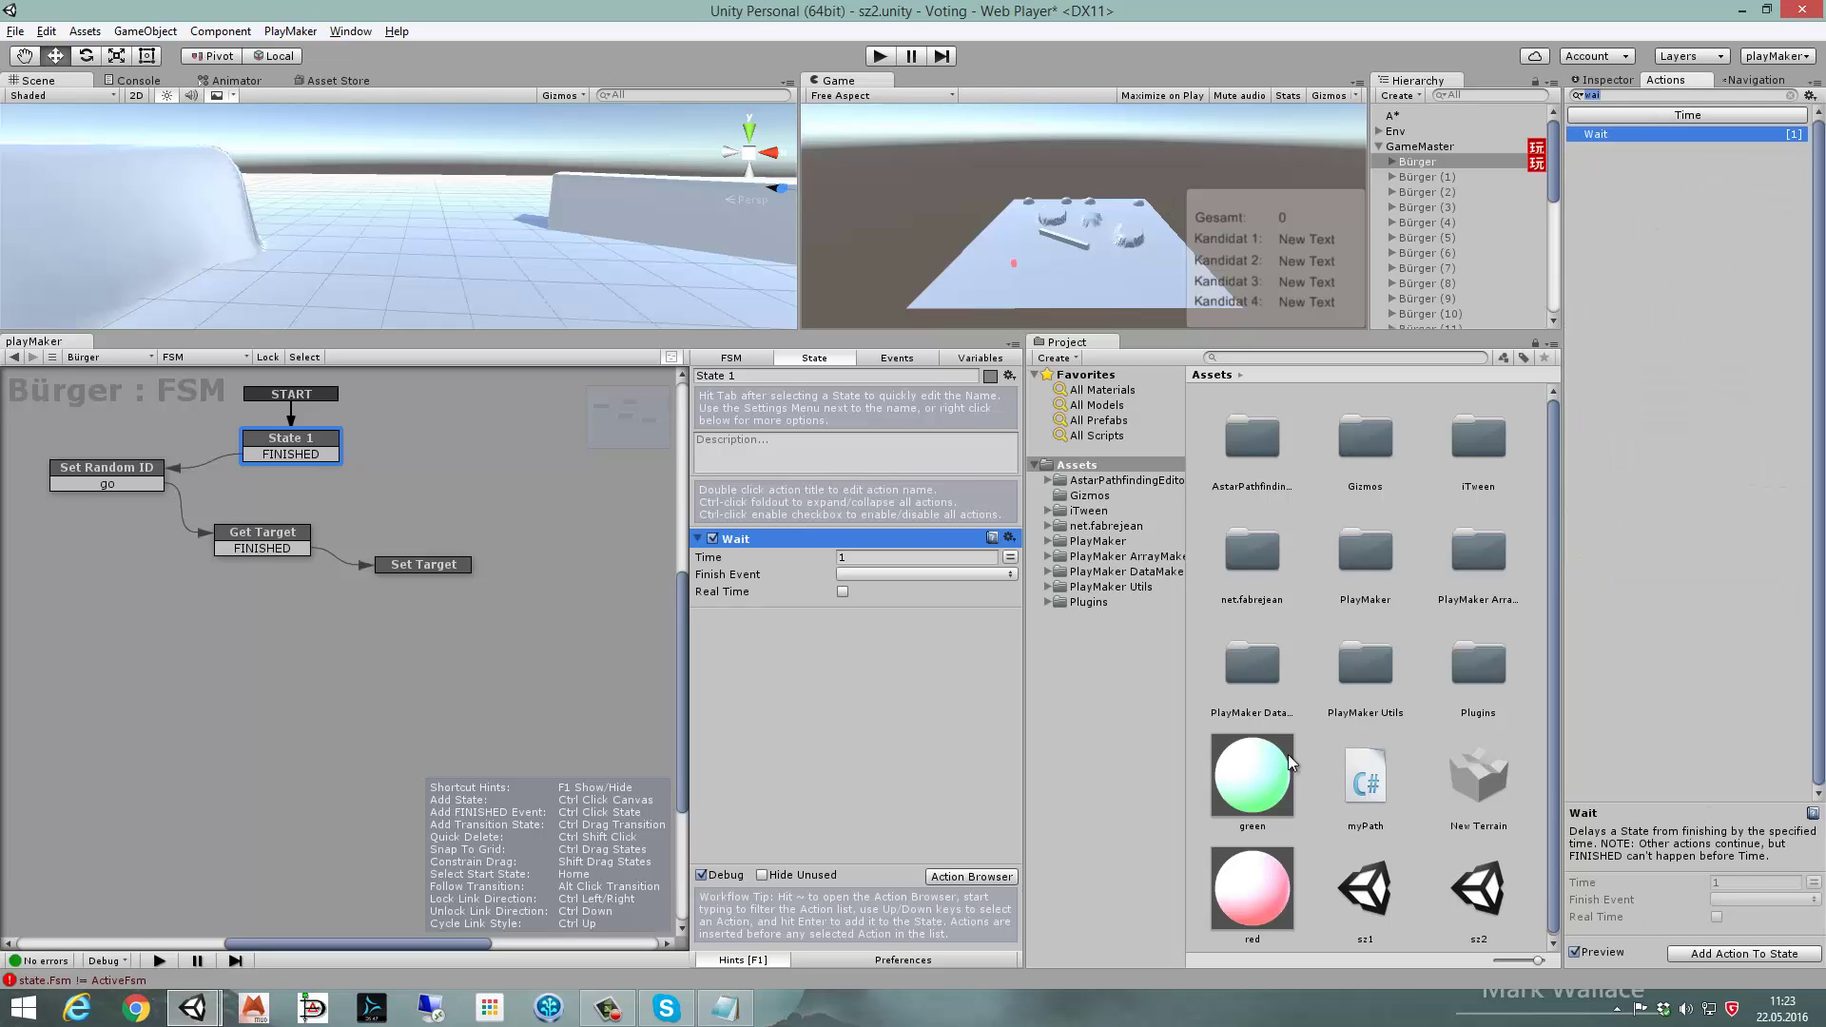
{"action": "left_click", "coordinate": [842, 558]}
{"action": "type", "text": "0.2"}
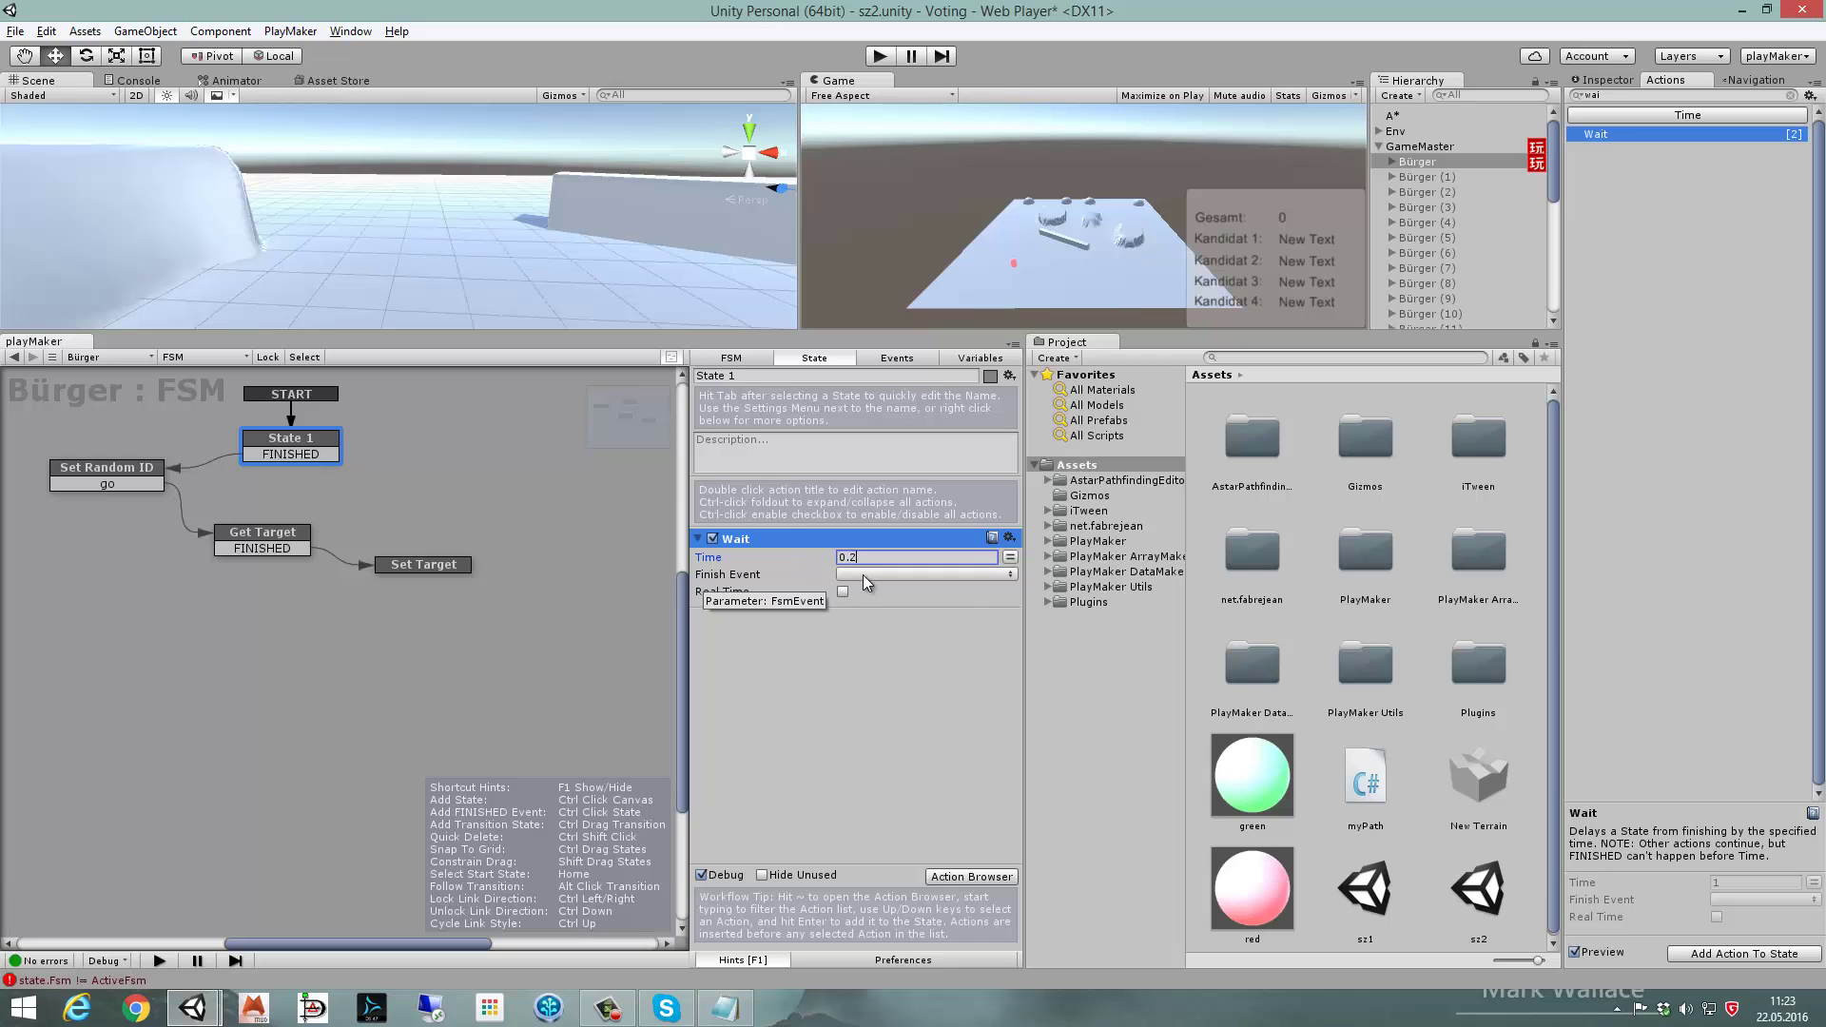
{"action": "left_click", "coordinate": [856, 574]}
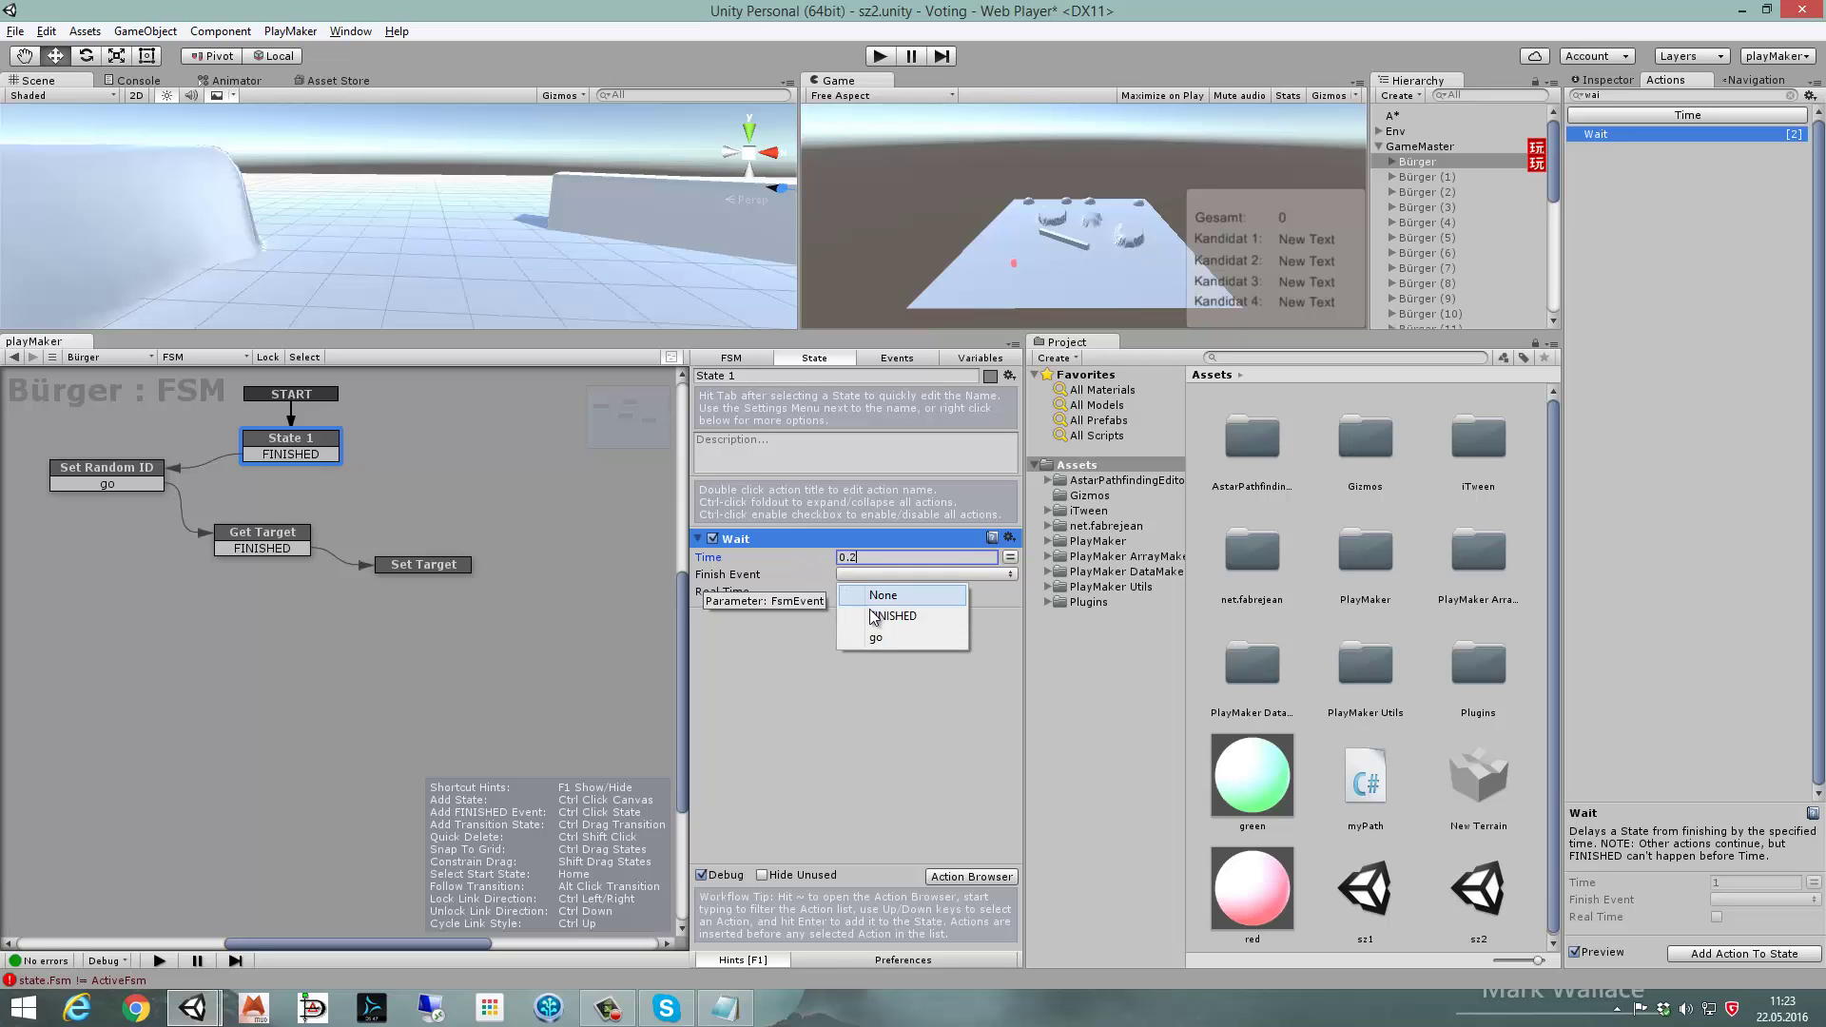
{"action": "left_click", "coordinate": [850, 613]}
{"action": "left_click", "coordinate": [843, 592]}
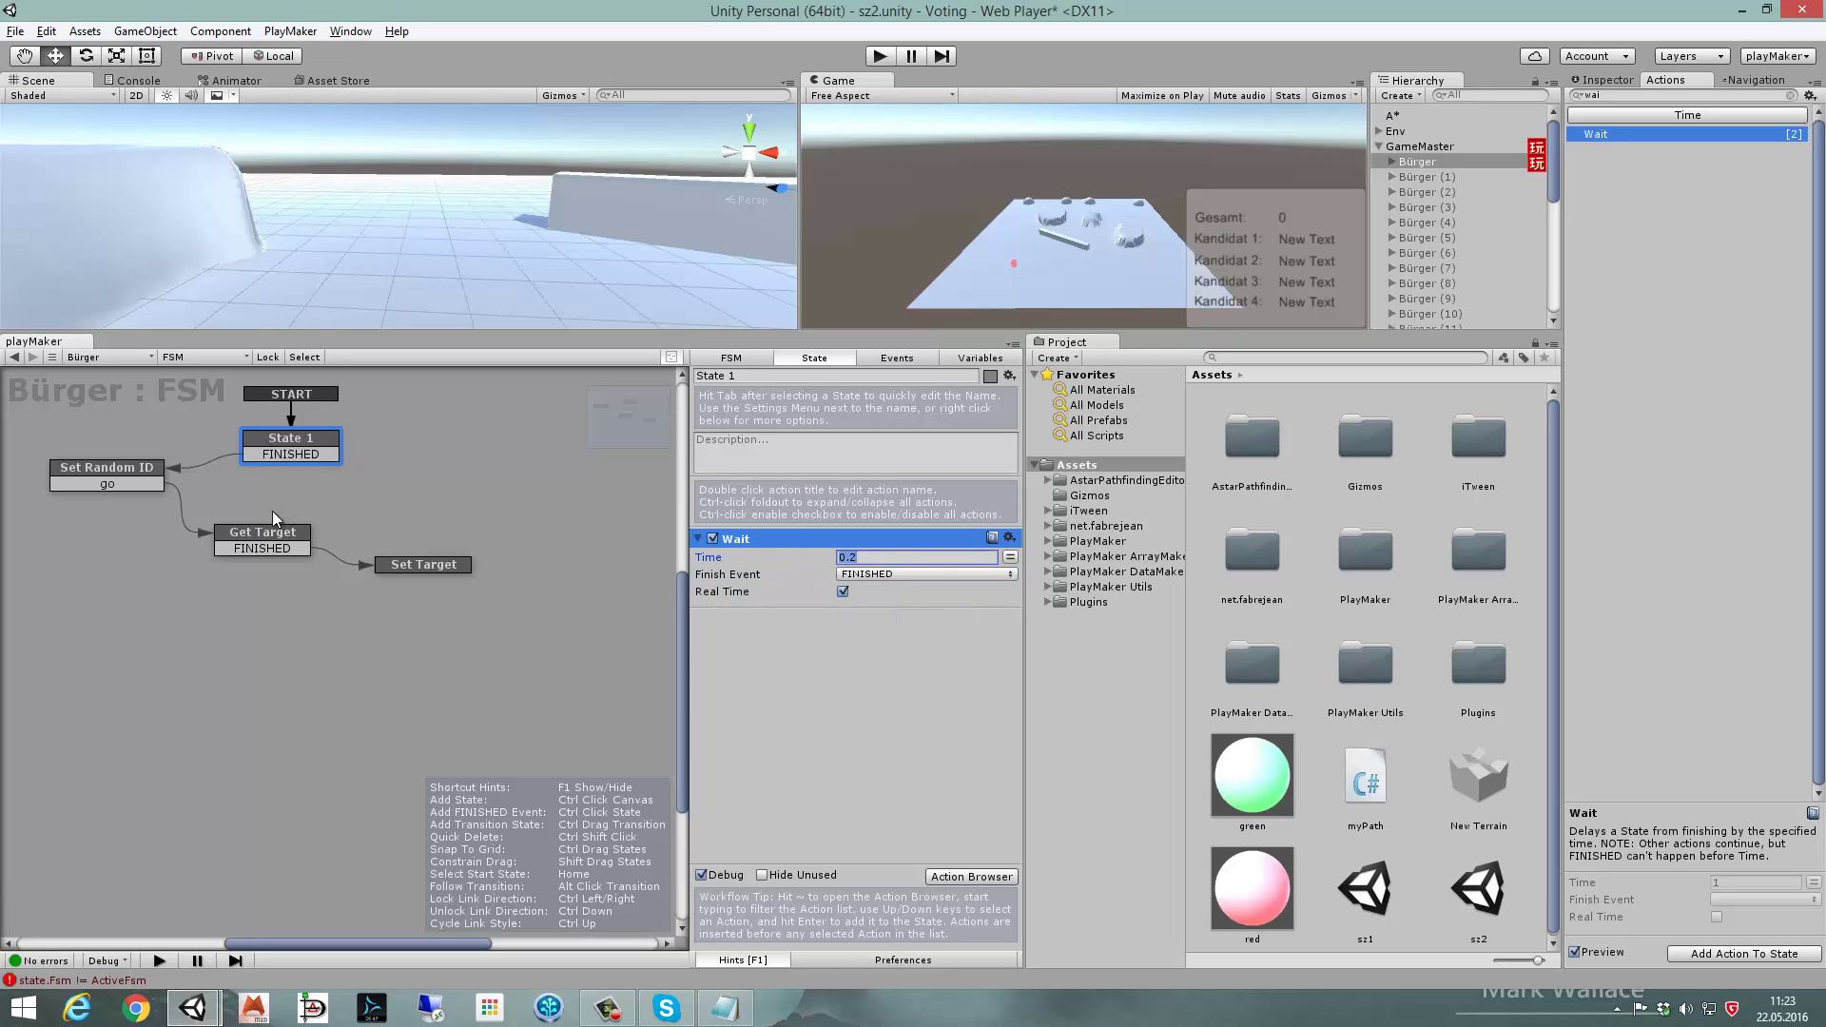
- Test-run the game while watching the Bürger FSM, then stop it
{"action": "left_click", "coordinate": [268, 540]}
{"action": "left_click", "coordinate": [875, 56]}
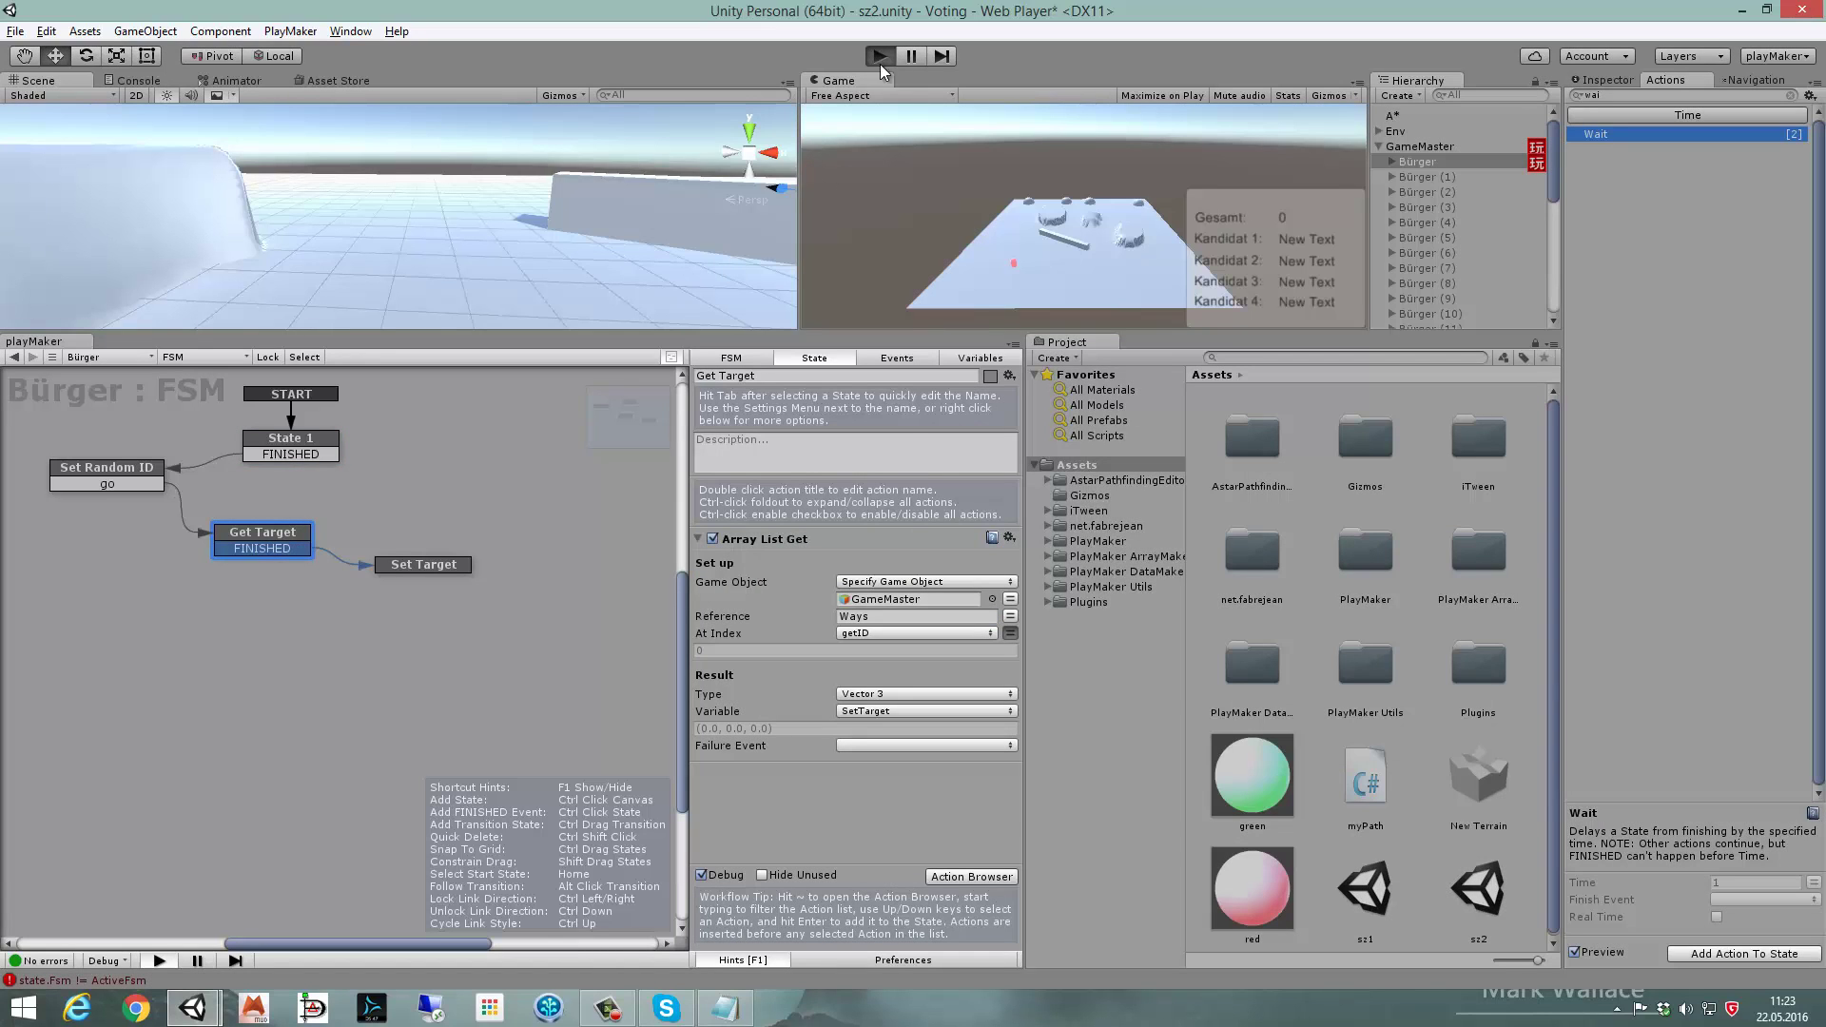
{"action": "left_click", "coordinate": [1618, 76]}
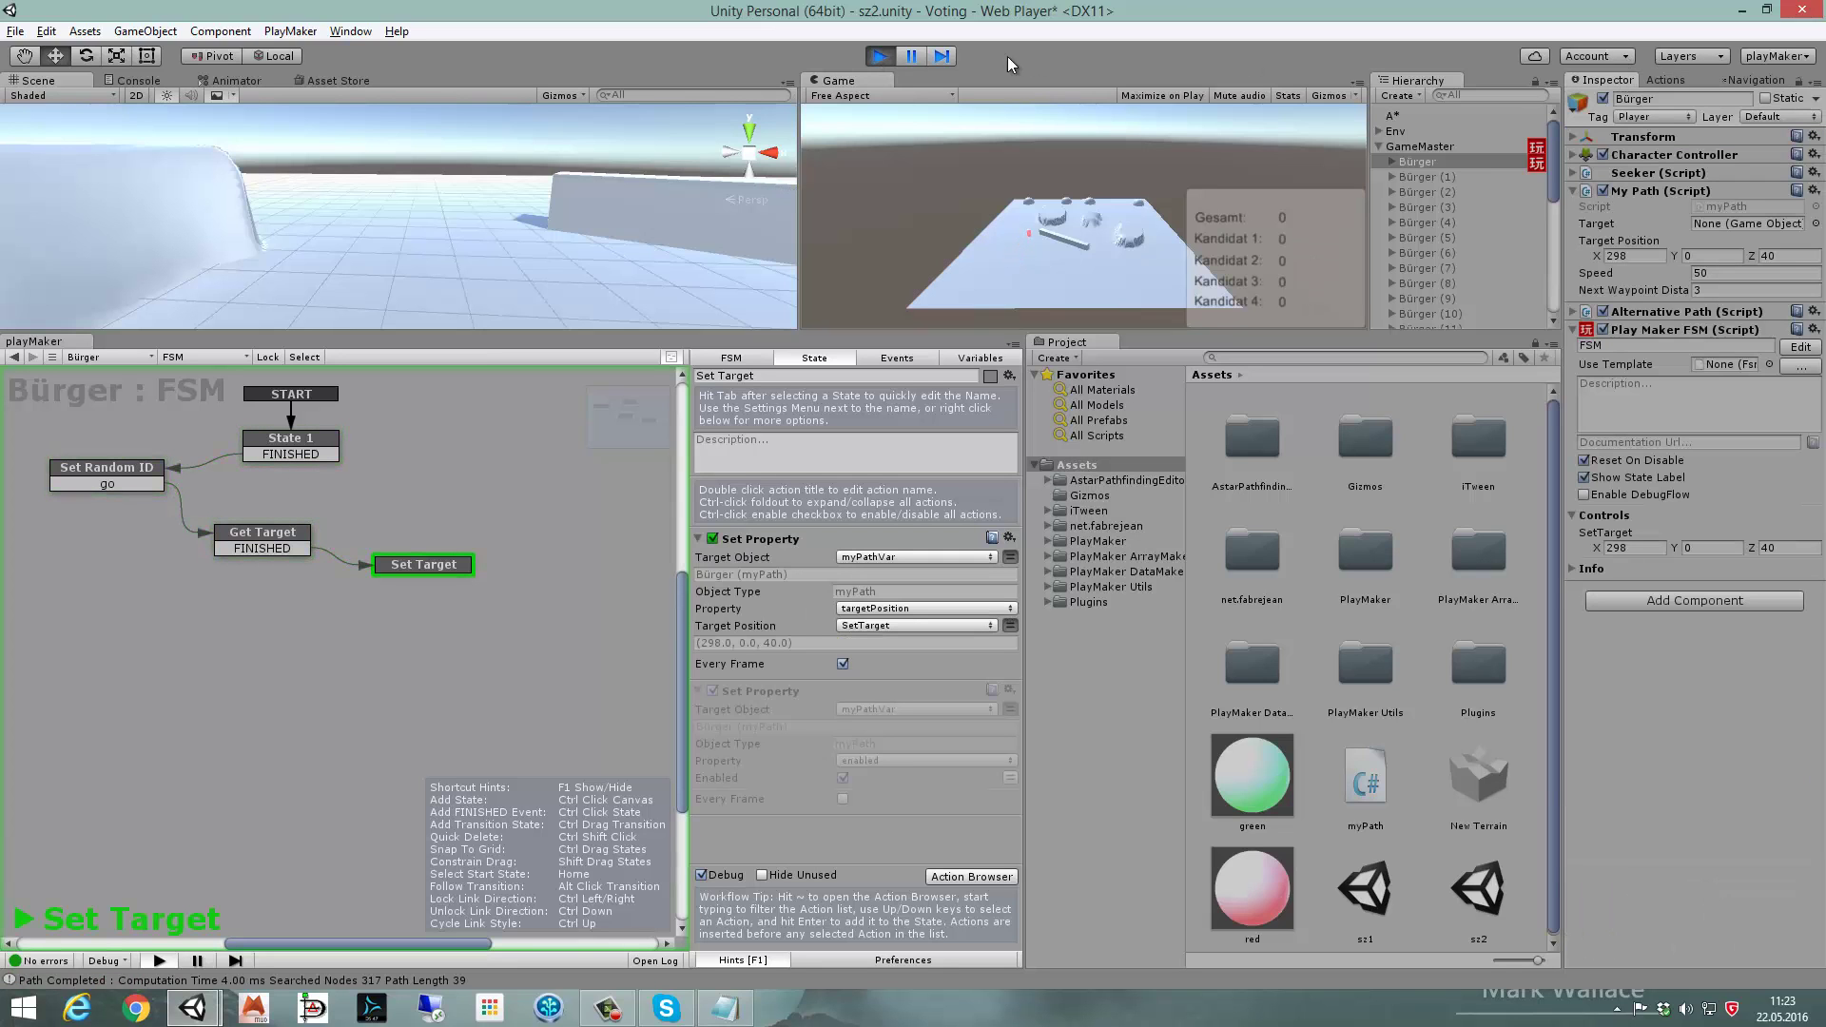
{"action": "left_click", "coordinate": [877, 57]}
- Paste the updated Bürger FSM with State 1 onto the other Bürger objects and test-run
{"action": "right_click", "coordinate": [563, 503]}
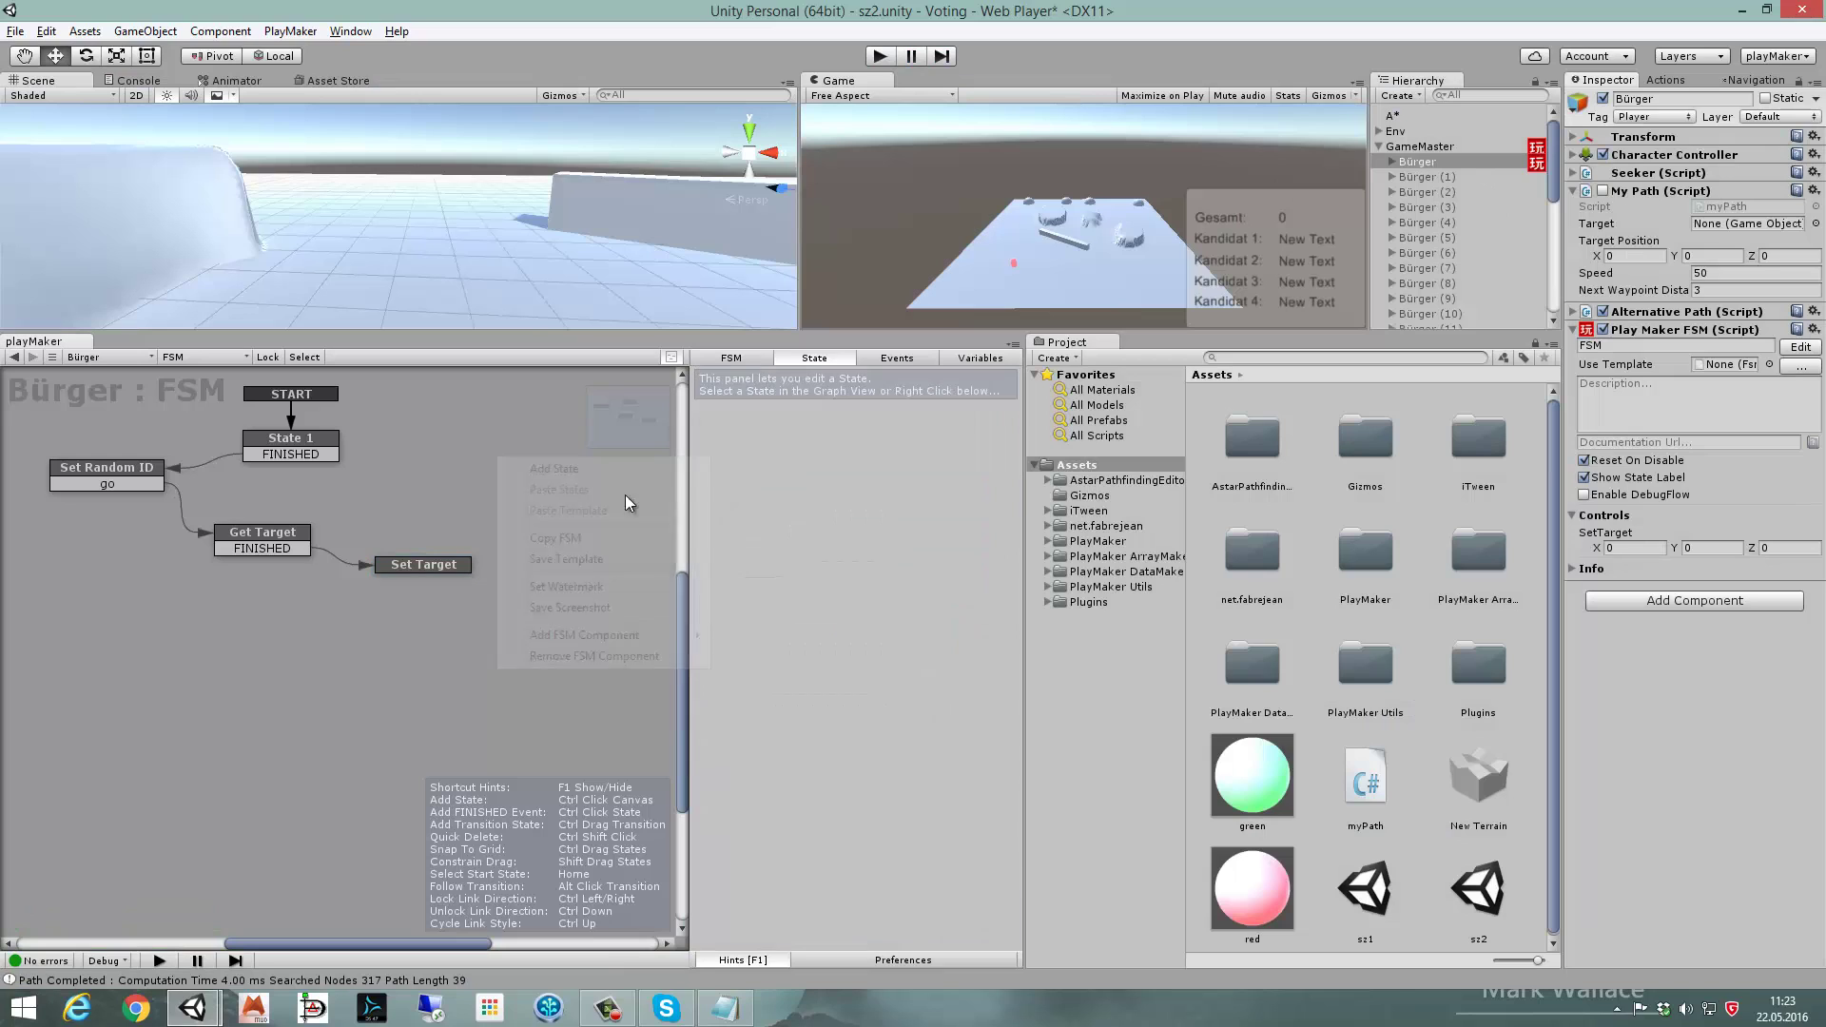
{"action": "left_click", "coordinate": [626, 541]}
{"action": "left_click", "coordinate": [1411, 197]}
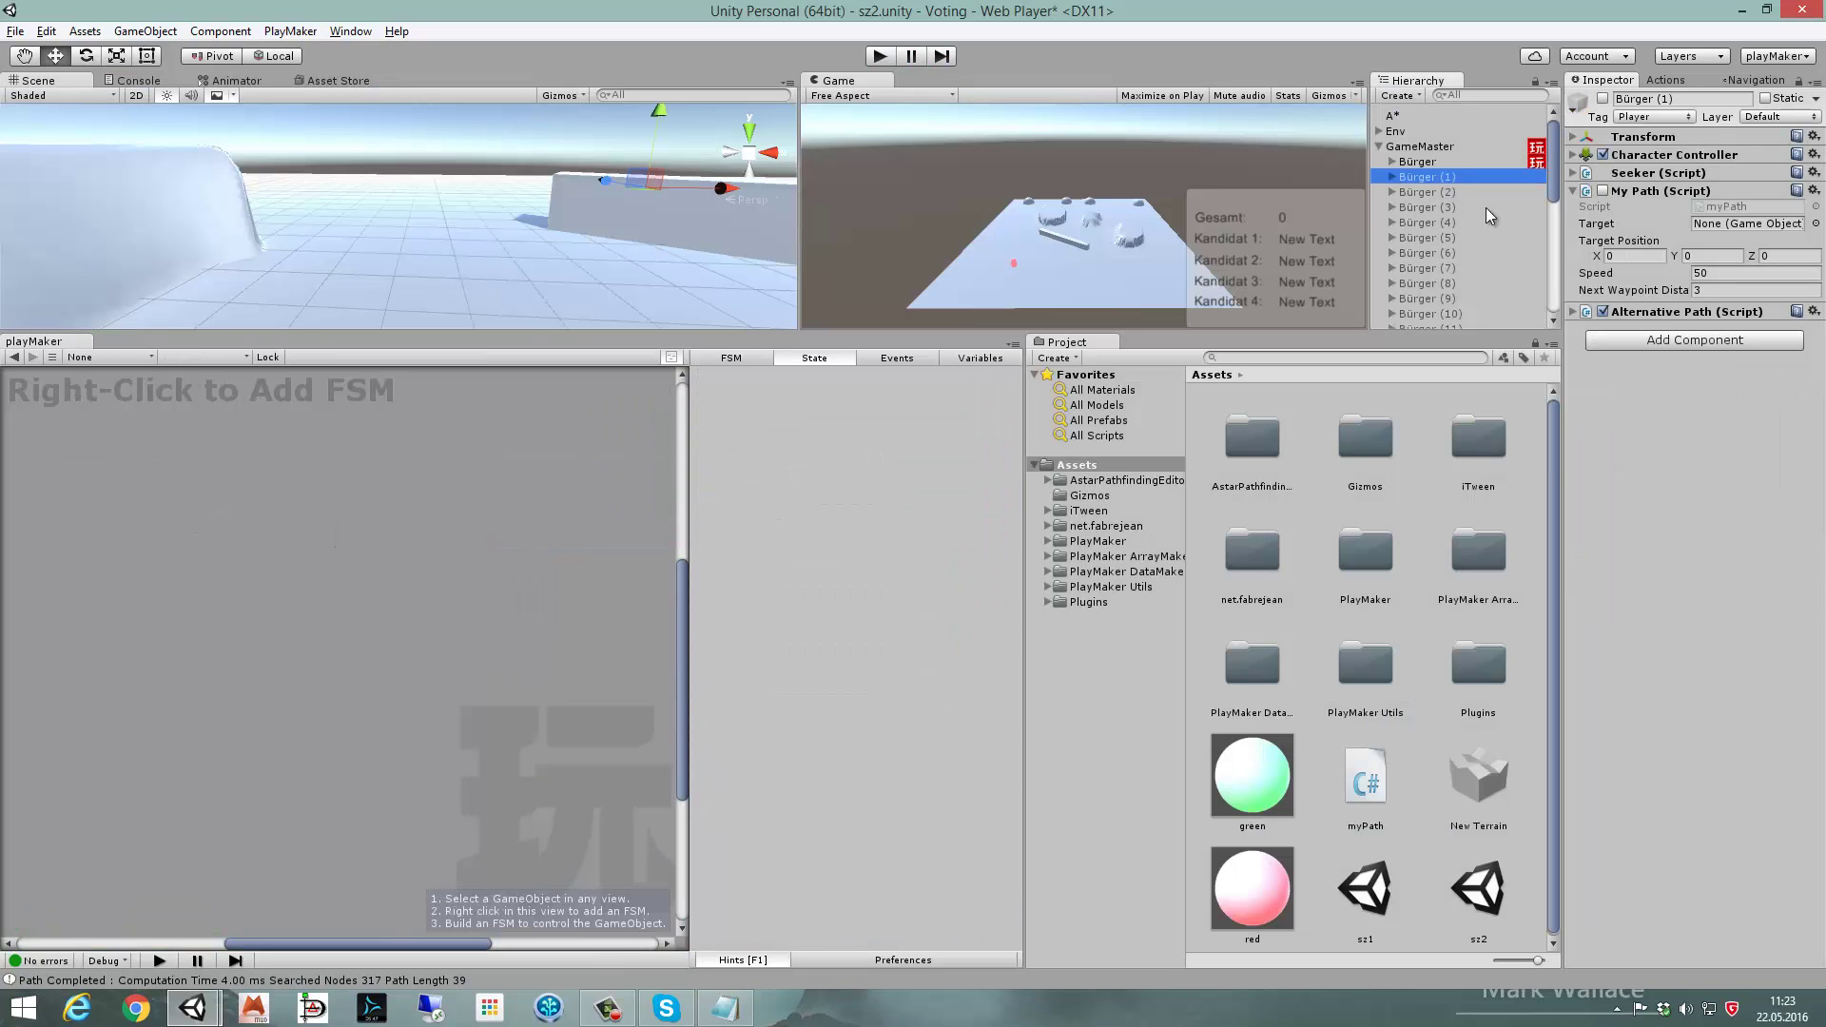
{"action": "scroll", "coordinate": [1498, 238], "scroll_direction": "down", "scroll_amount": 3}
{"action": "left_click", "coordinate": [1470, 276], "text": "shift"}
{"action": "right_click", "coordinate": [487, 604]}
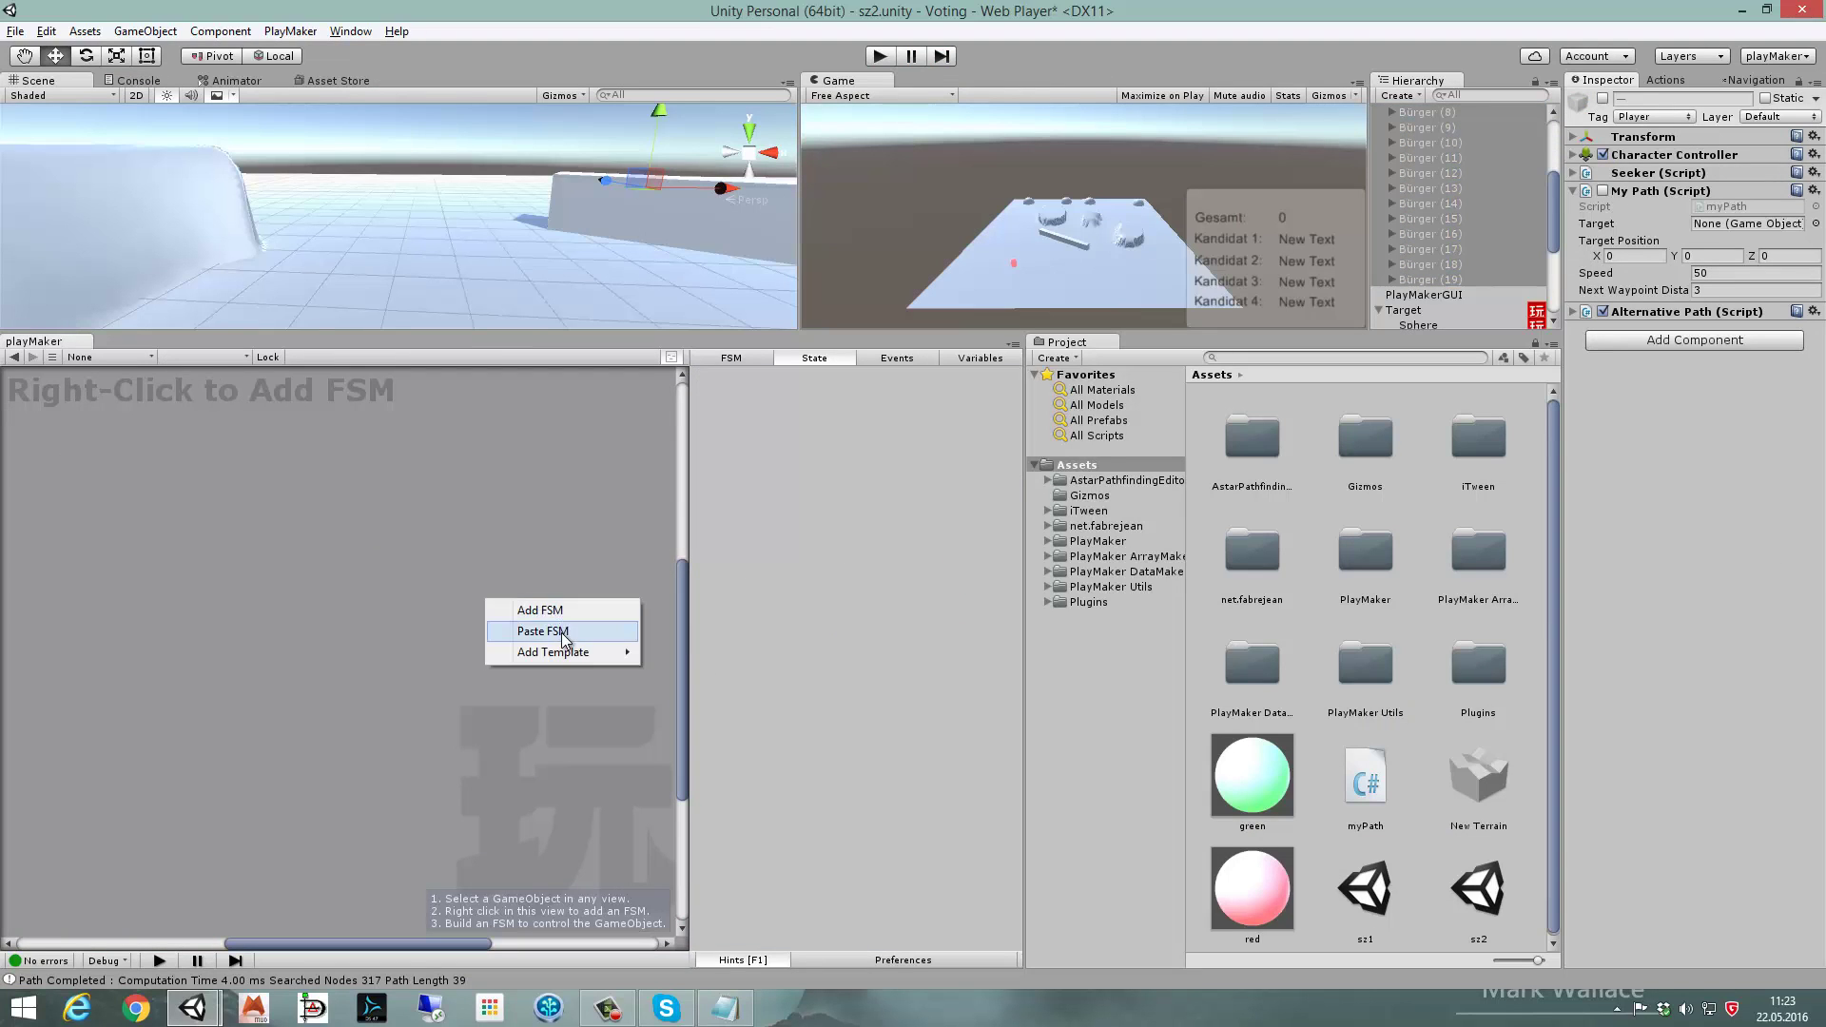
{"action": "left_click", "coordinate": [561, 629]}
{"action": "left_click", "coordinate": [946, 544]}
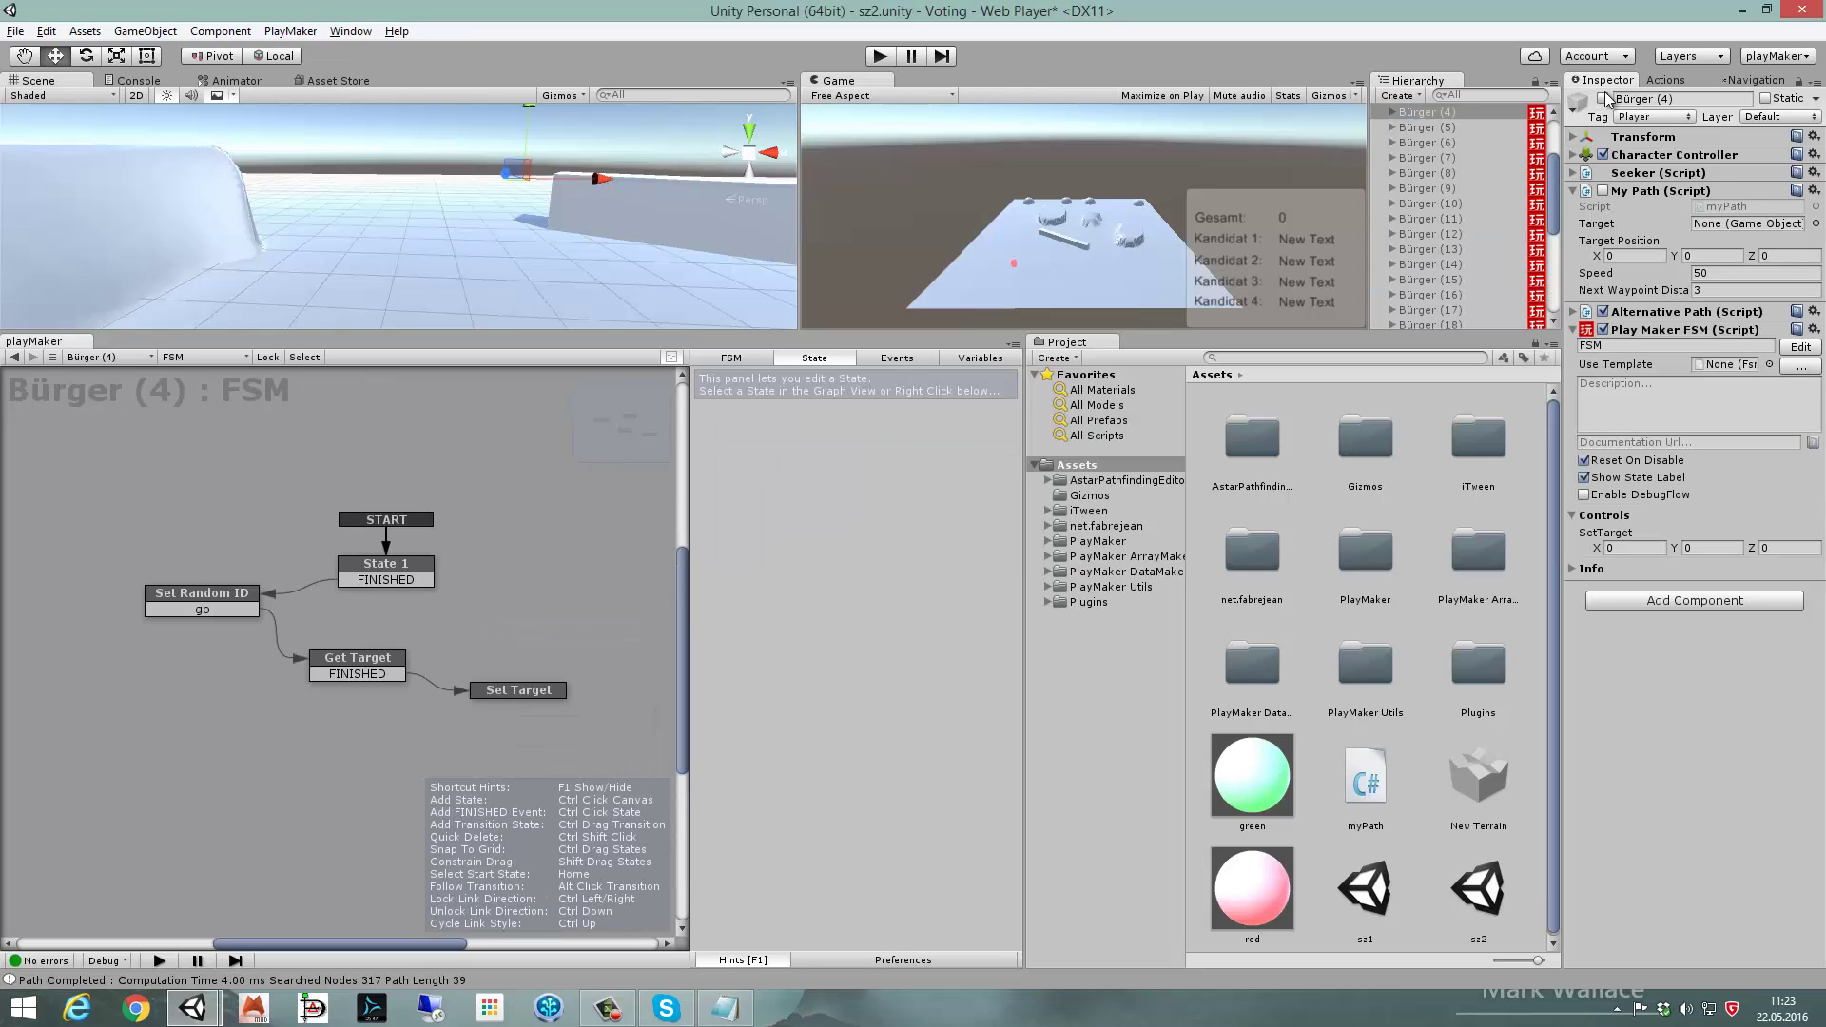
{"action": "left_click", "coordinate": [880, 56]}
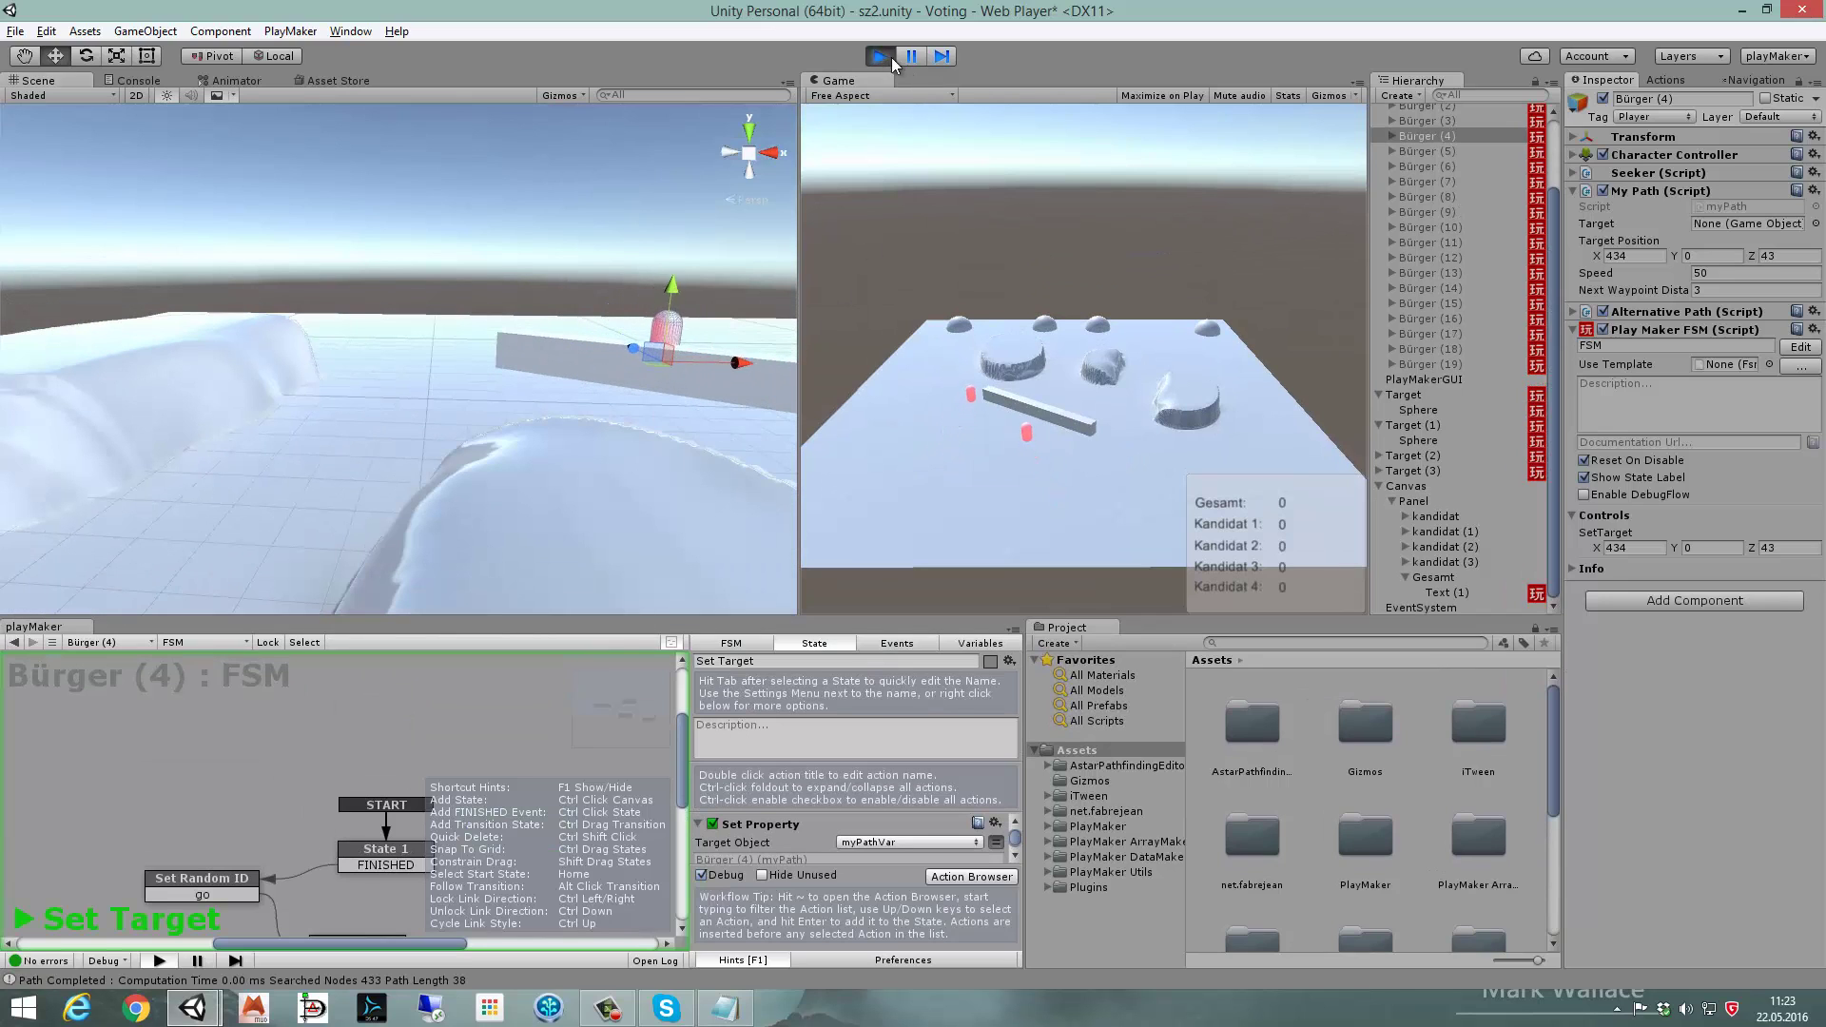
- Stop the game and activate Bürger (1) through Bürger (19)
{"action": "left_click", "coordinate": [884, 56]}
{"action": "scroll", "coordinate": [1417, 197], "scroll_direction": "up", "scroll_amount": 3}
{"action": "left_click", "coordinate": [1426, 177]}
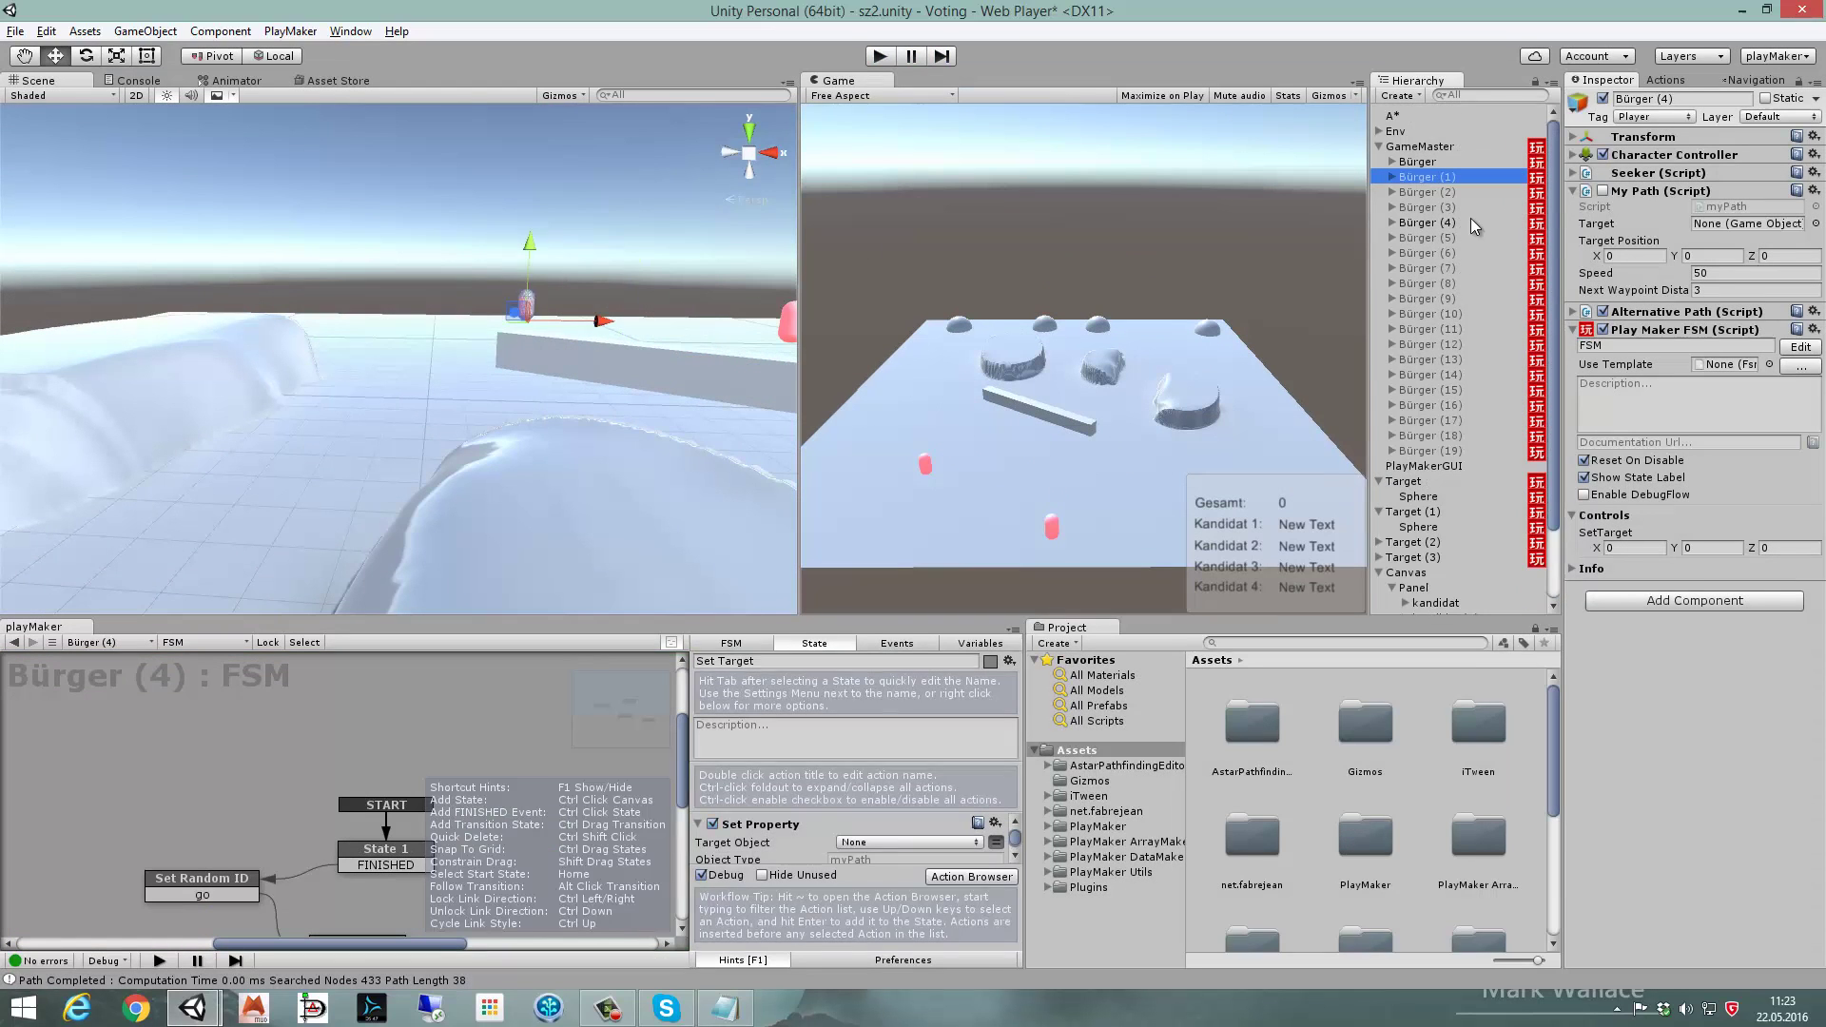
{"action": "left_click", "coordinate": [1461, 451], "text": "shift"}
{"action": "left_click", "coordinate": [1602, 98]}
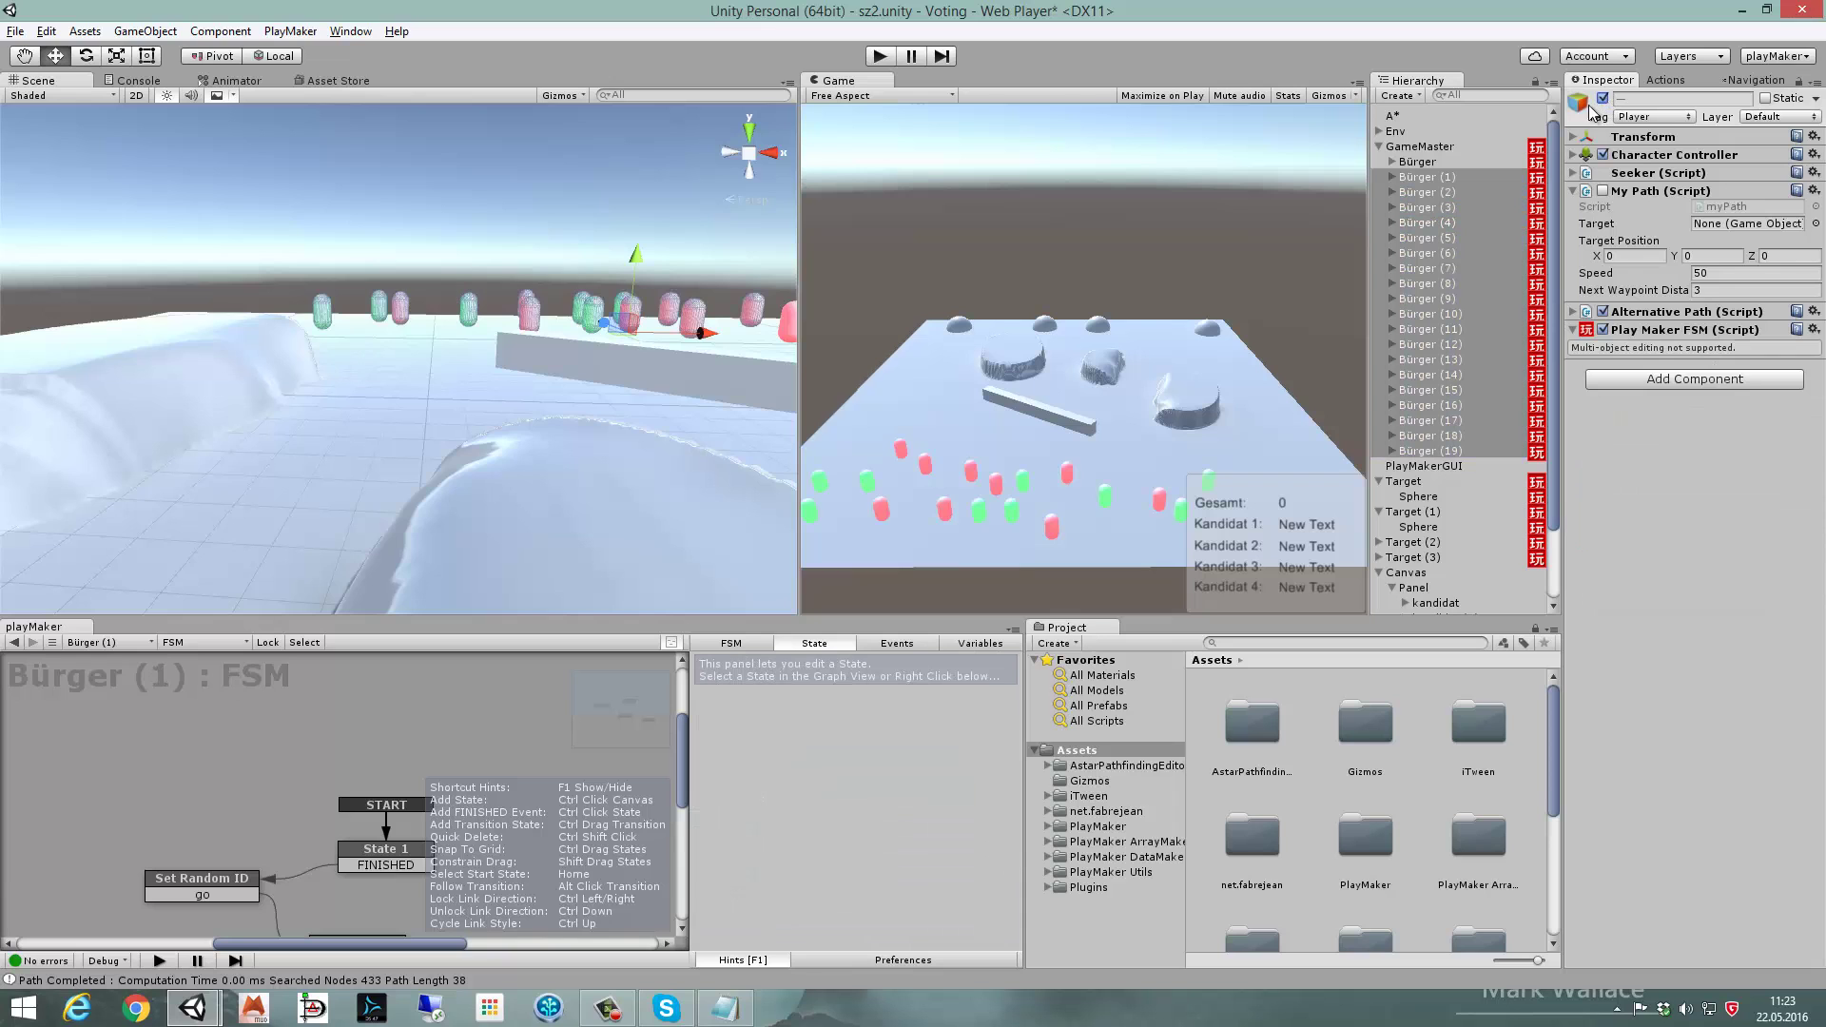
- Orbit the Scene view square-on to the board and start the game
{"action": "scroll", "coordinate": [494, 394], "scroll_direction": "down", "scroll_amount": 2}
{"action": "scroll", "coordinate": [509, 374], "scroll_direction": "down", "scroll_amount": 2}
{"action": "left_click_drag", "start_coordinate": [510, 373], "coordinate": [1315, 431], "text": "alt"}
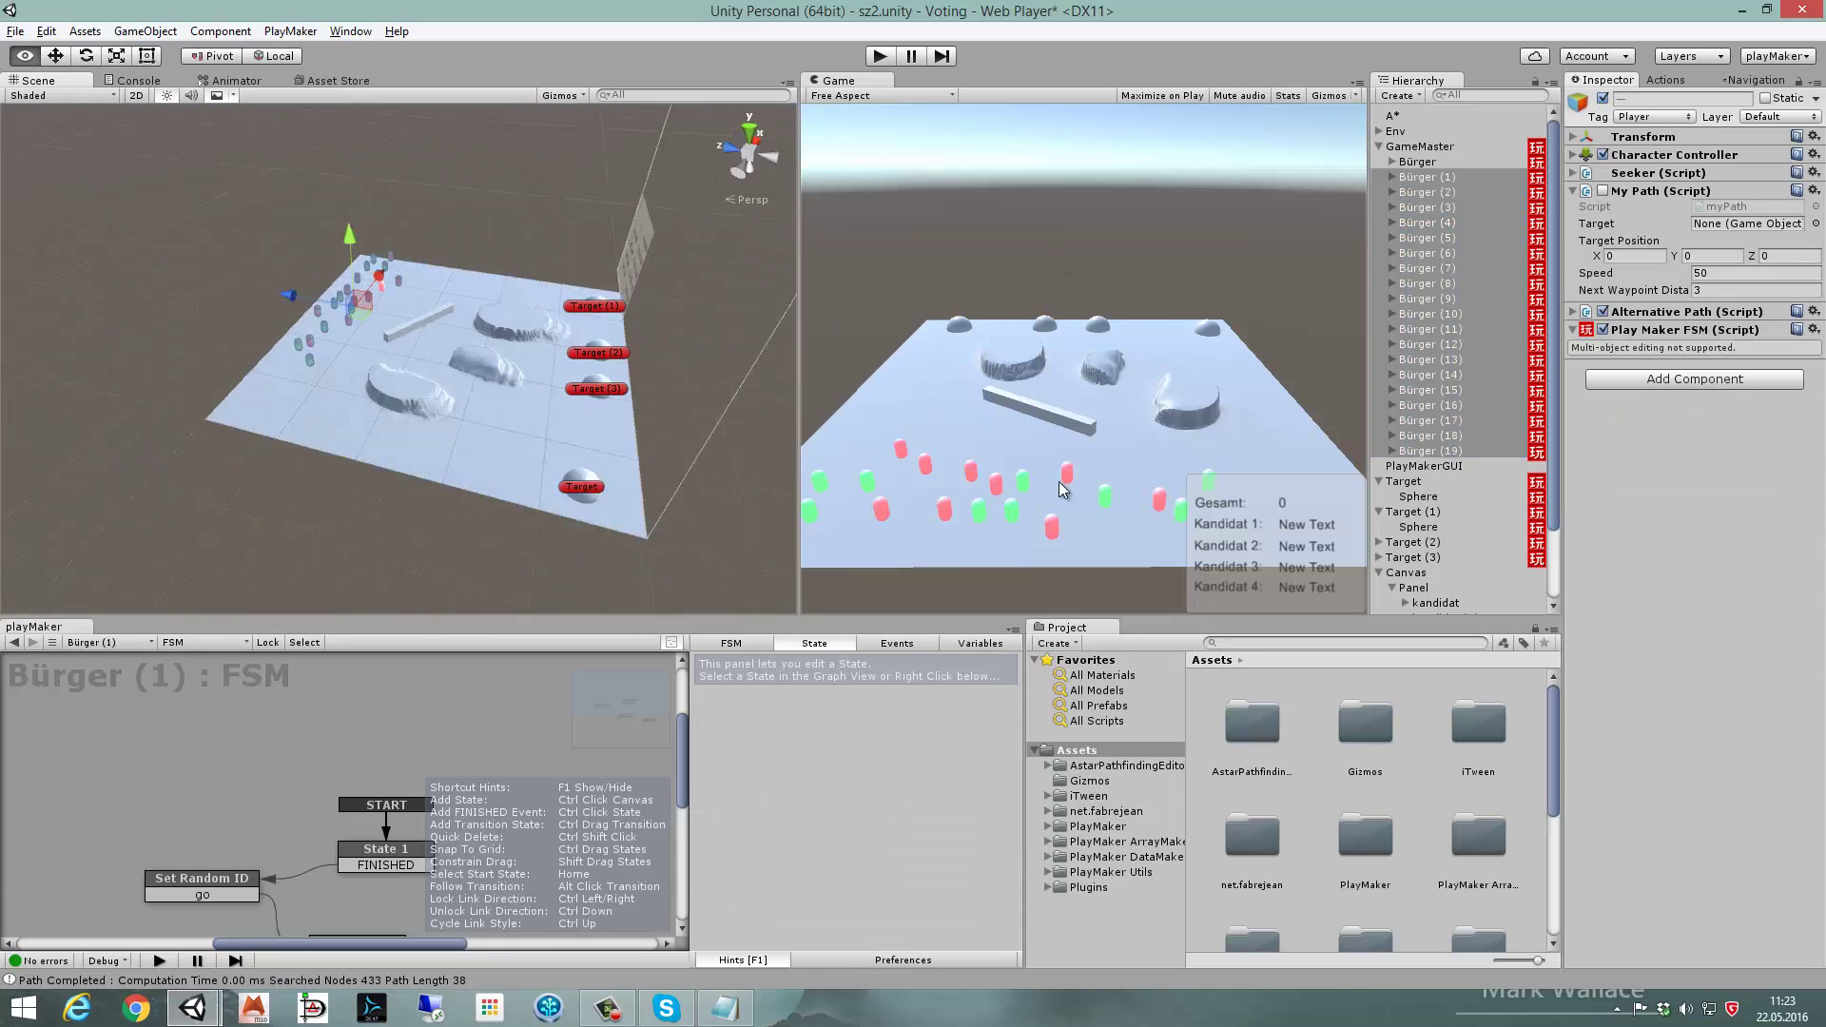
{"action": "left_click_drag", "start_coordinate": [418, 403], "coordinate": [491, 403], "text": "alt"}
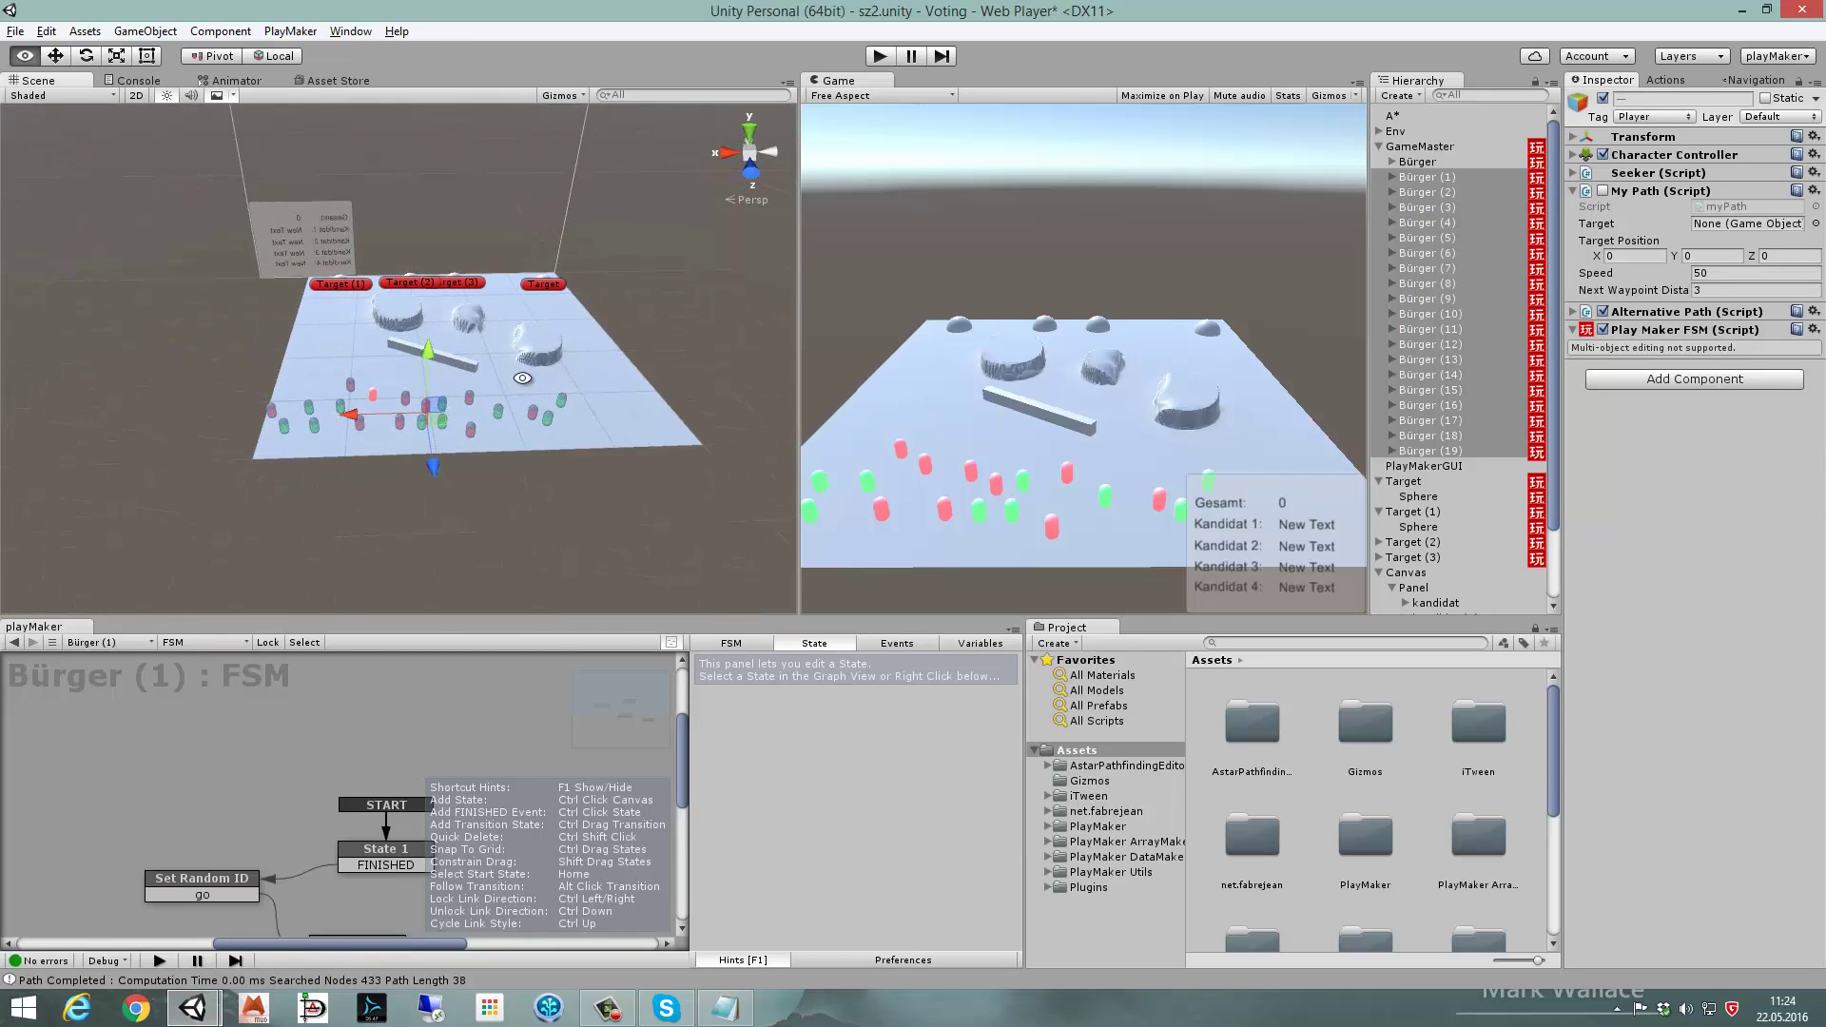
{"action": "left_click", "coordinate": [879, 57]}
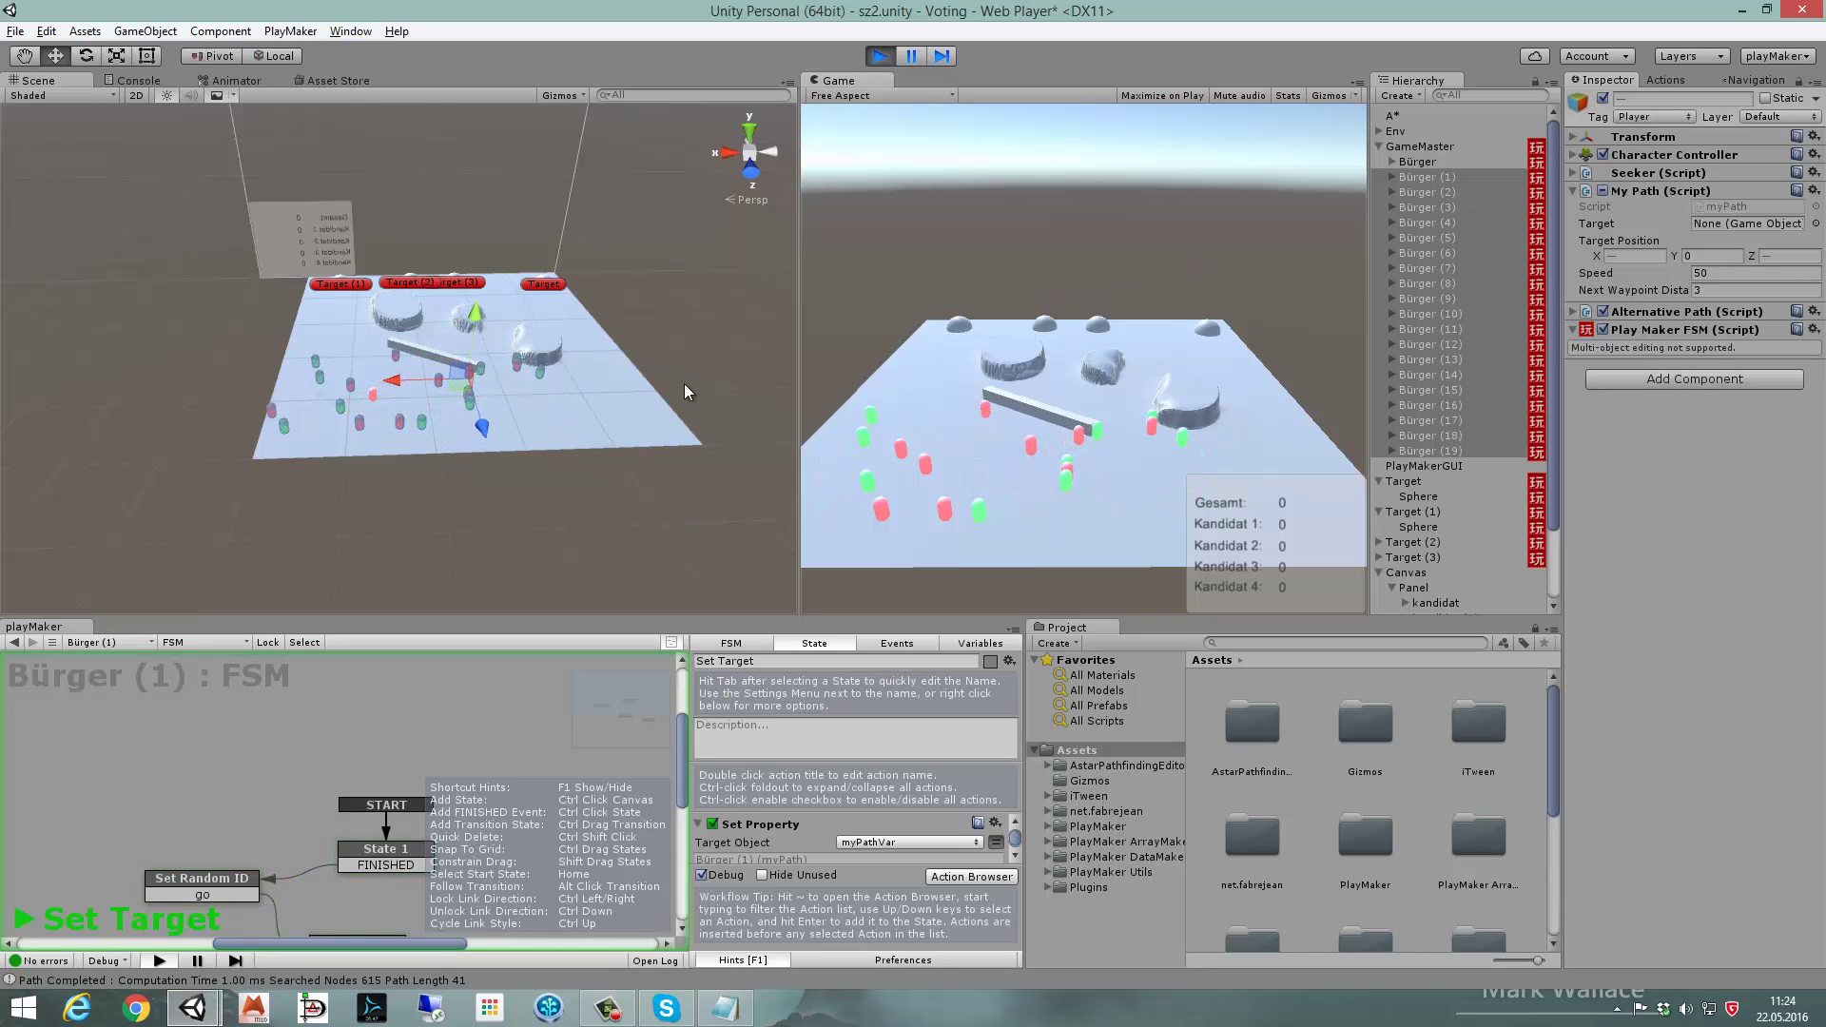
- Inspect Bürger (12)'s running FSM while the scoreboard tallies votes
{"action": "left_click", "coordinate": [422, 424]}
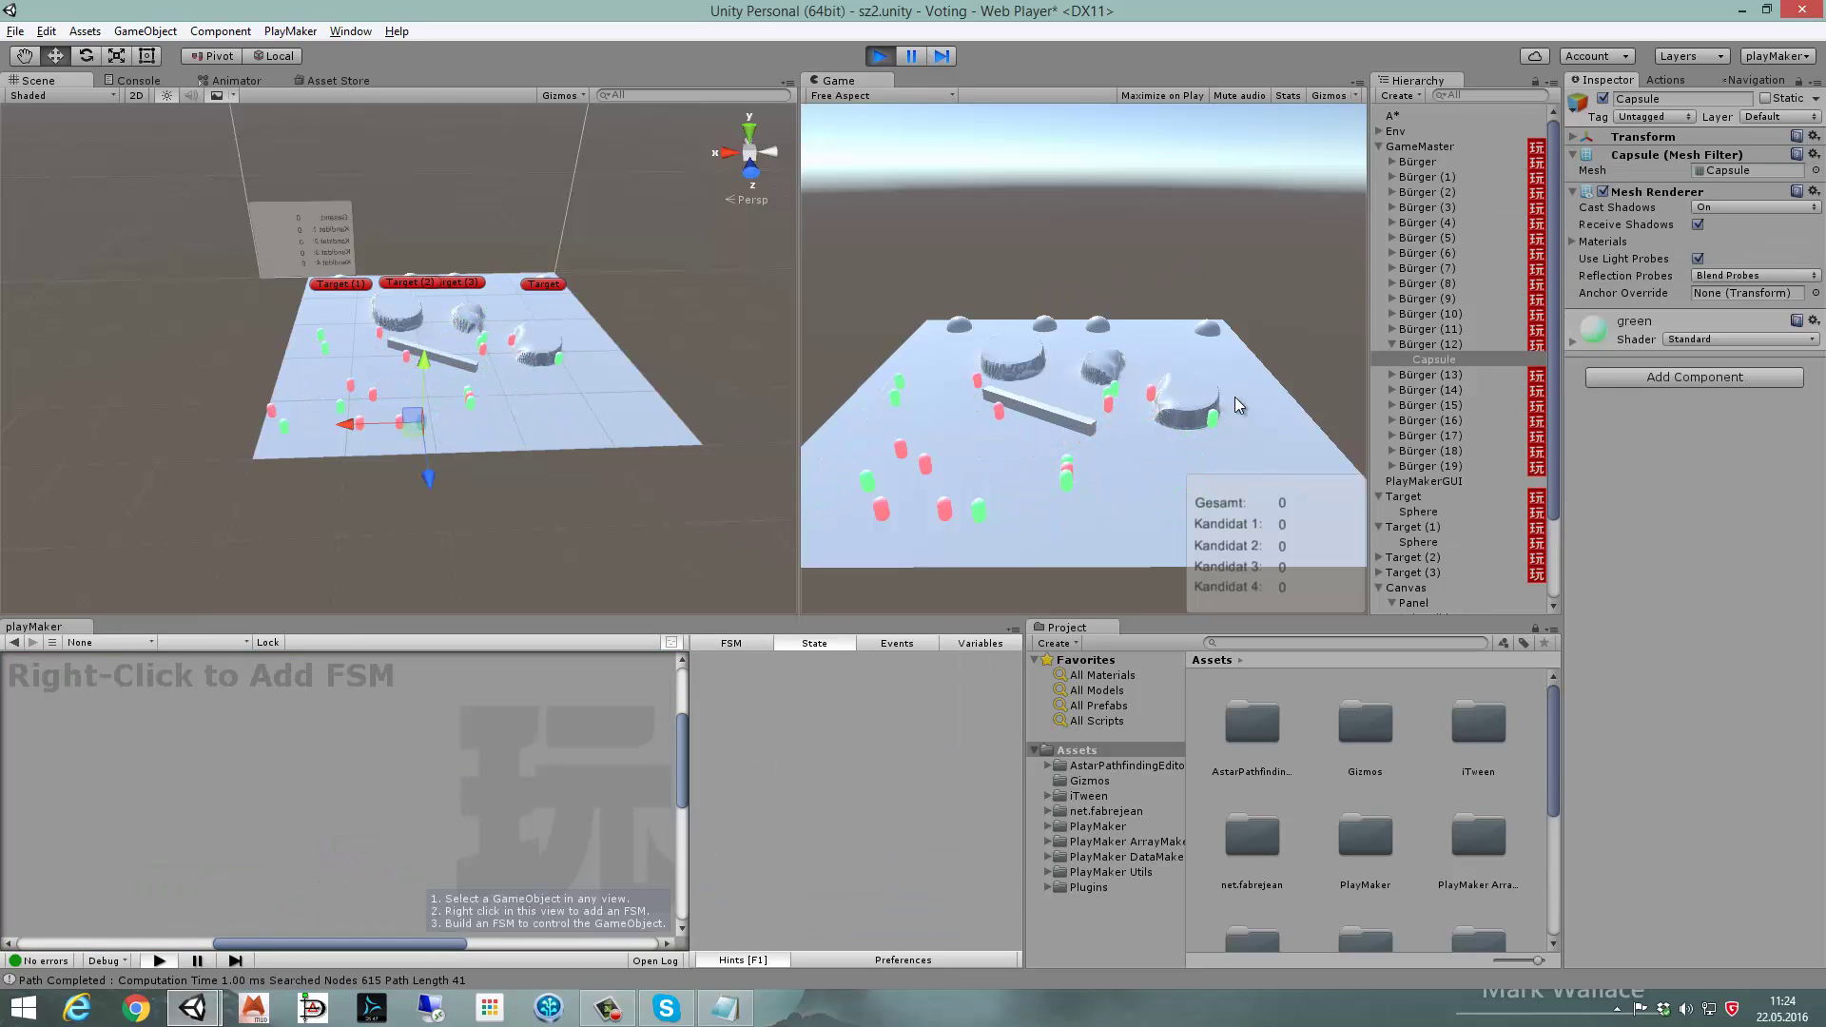
{"action": "left_click", "coordinate": [1453, 343]}
{"action": "mouse_move", "coordinate": [406, 740]}
{"action": "left_mouse_down", "text": "alt"}
{"action": "mouse_move", "coordinate": [310, 699]}
{"action": "mouse_move", "coordinate": [255, 605]}
{"action": "left_mouse_up", "text": "alt"}
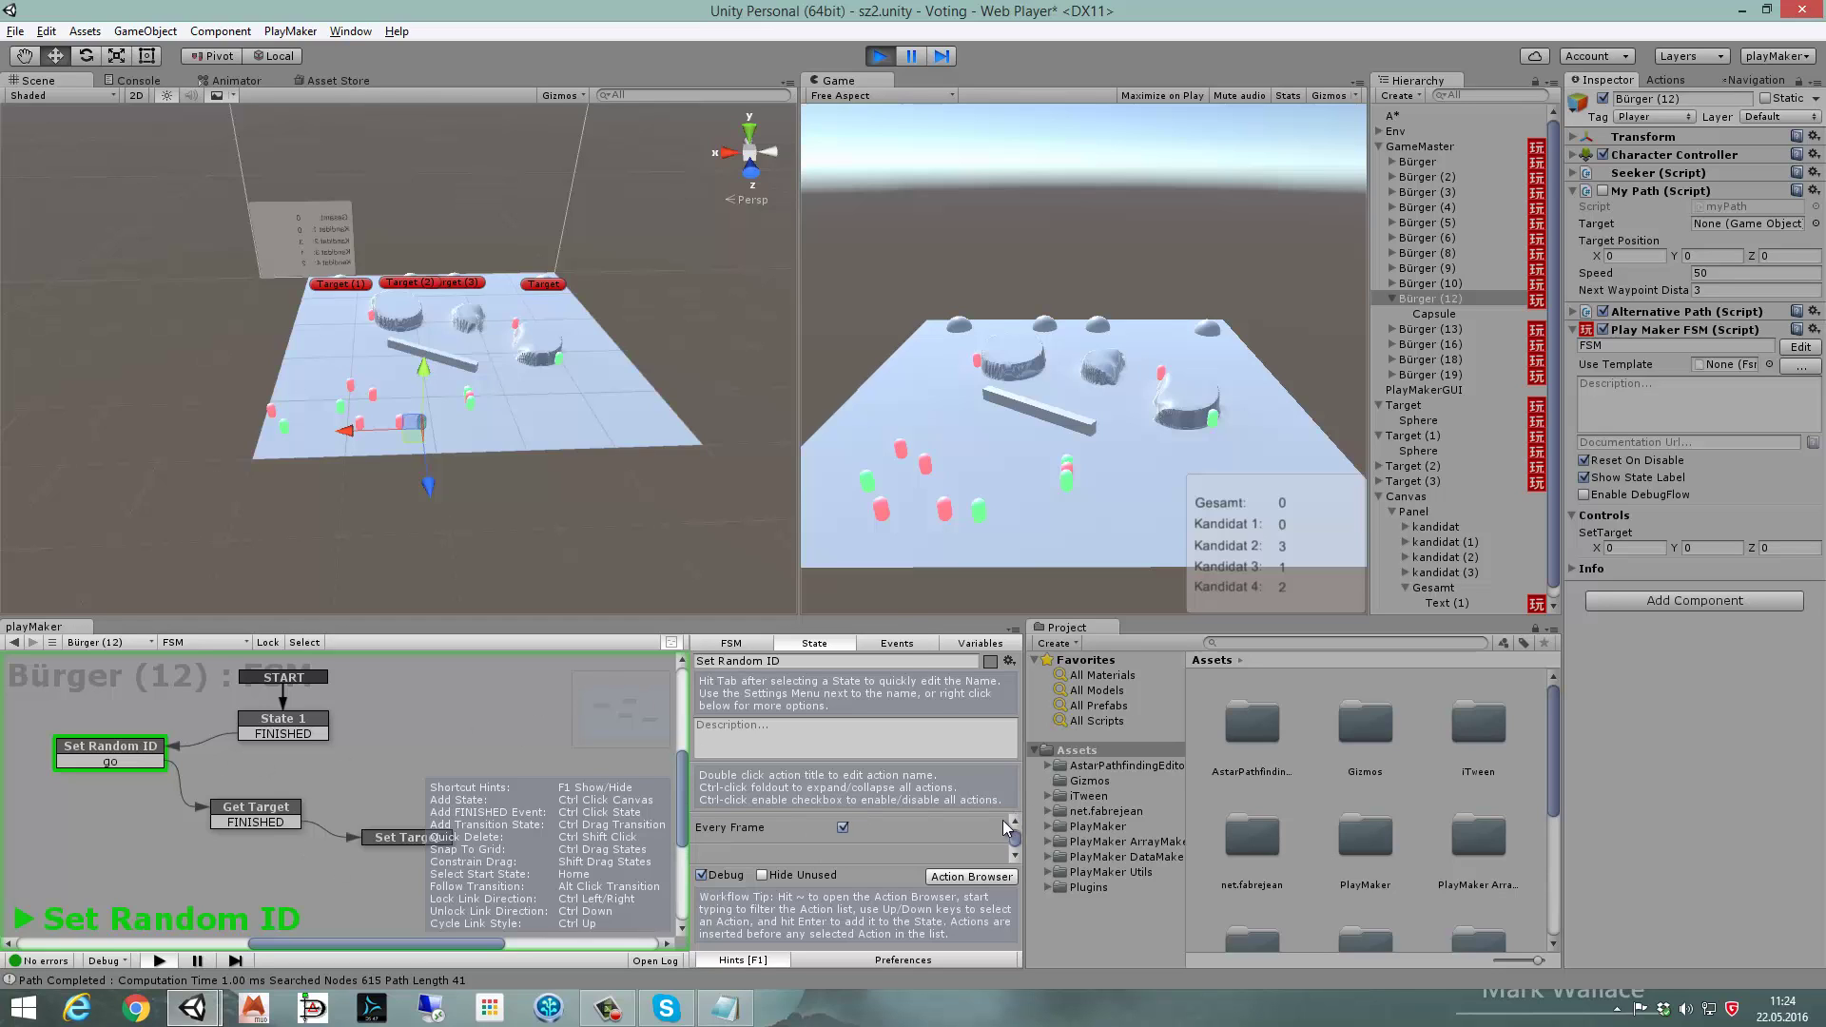
{"action": "left_click_drag", "start_coordinate": [896, 620], "coordinate": [895, 503]}
{"action": "left_click_drag", "start_coordinate": [1016, 806], "coordinate": [1016, 728]}
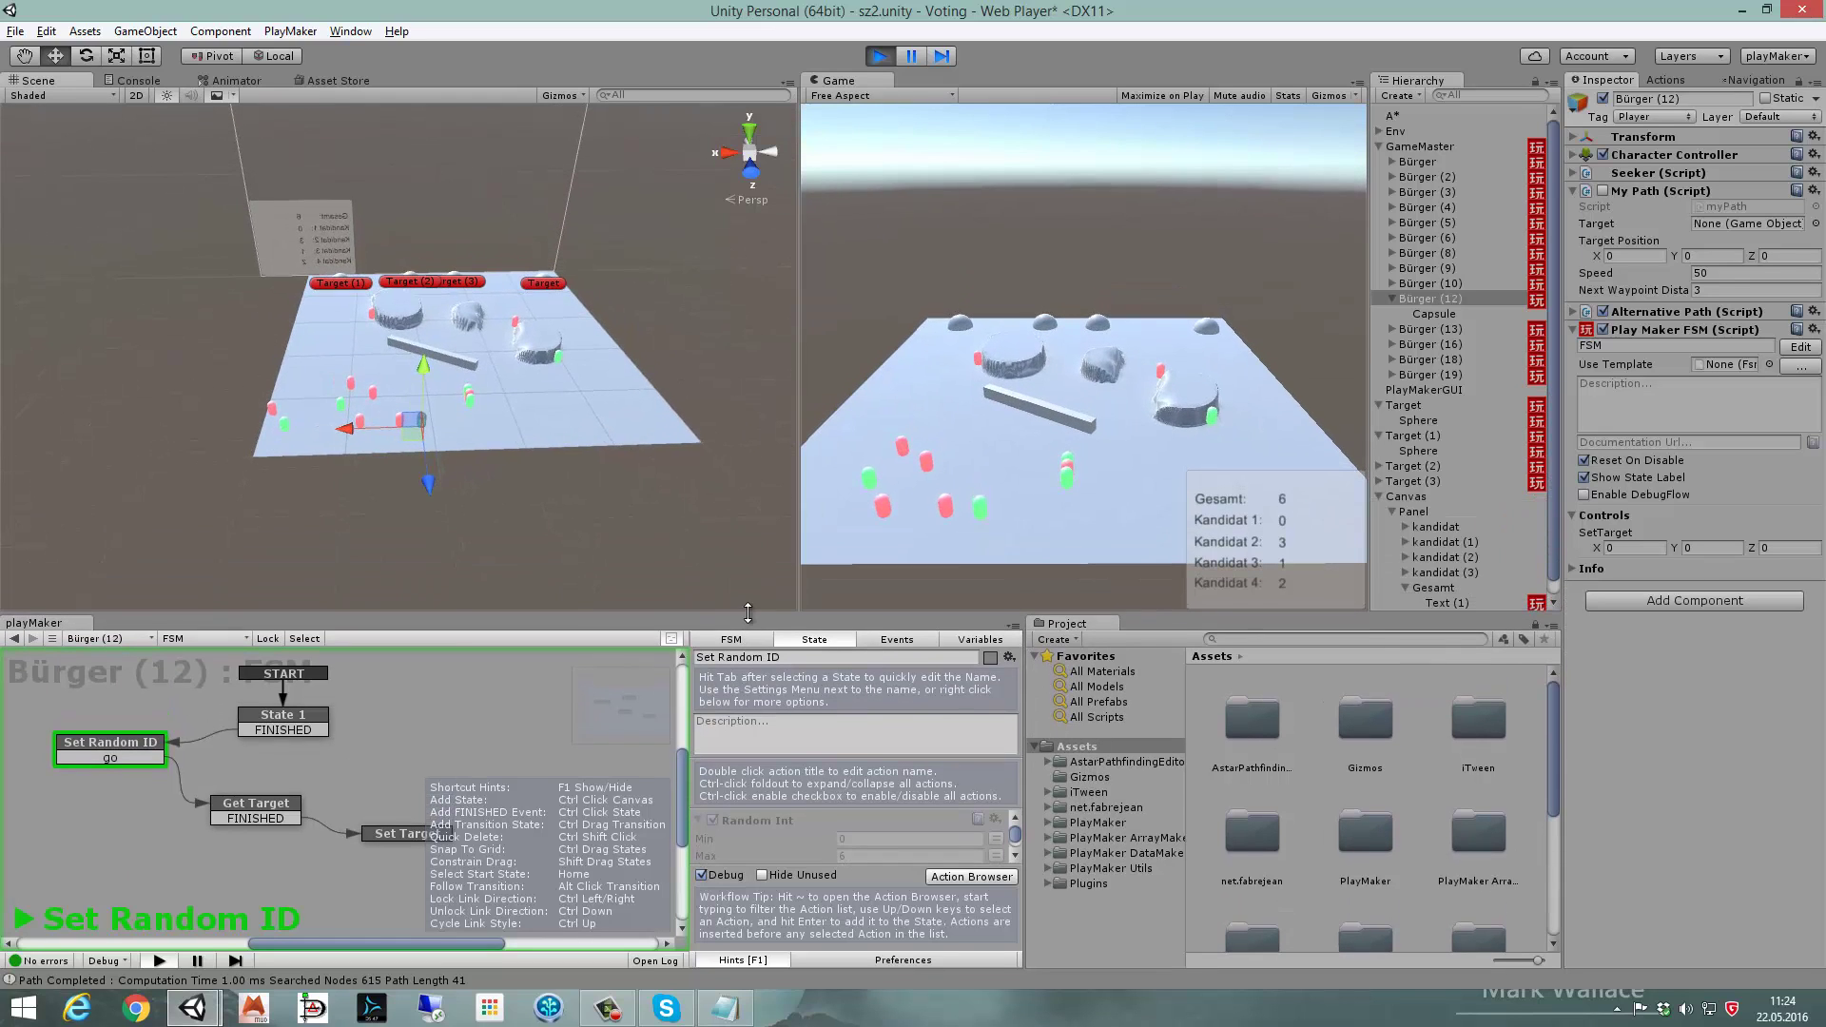
{"action": "left_click_drag", "start_coordinate": [741, 499], "coordinate": [741, 613]}
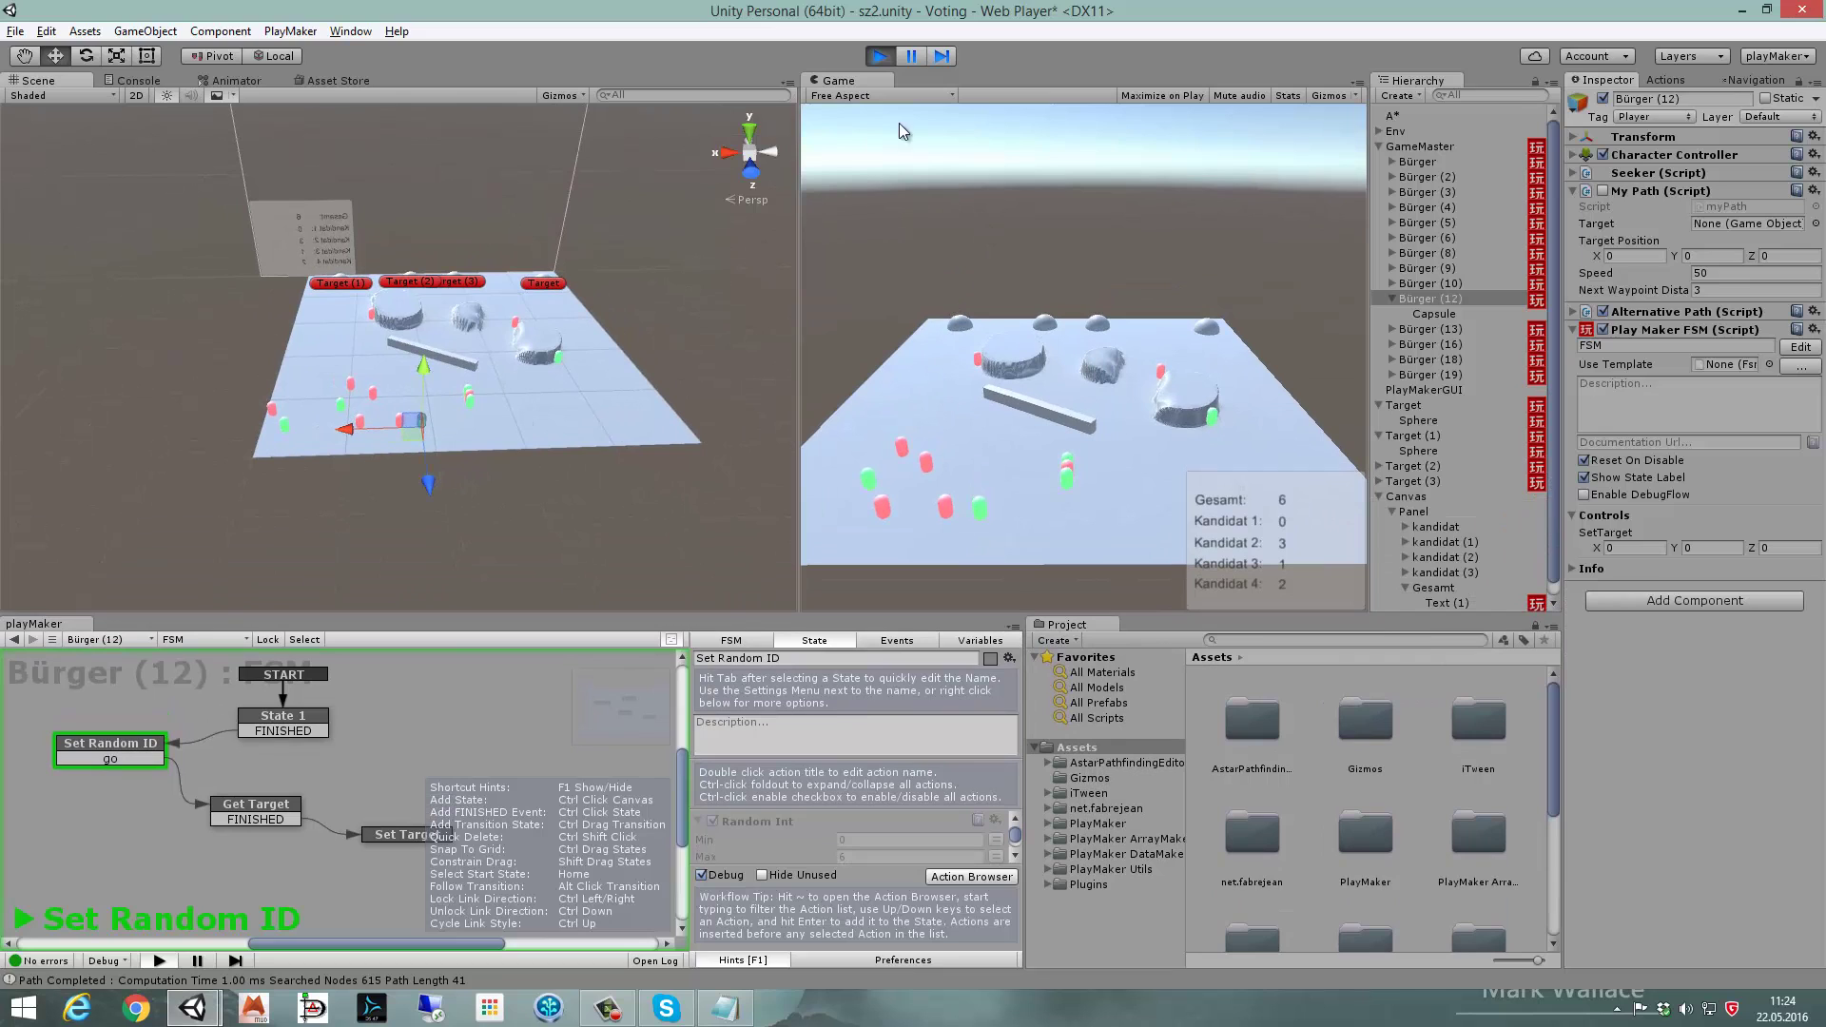
- Stop the game and add a UI Text under the scoreboard Panel
{"action": "left_click", "coordinate": [877, 59]}
{"action": "left_click", "coordinate": [1436, 147]}
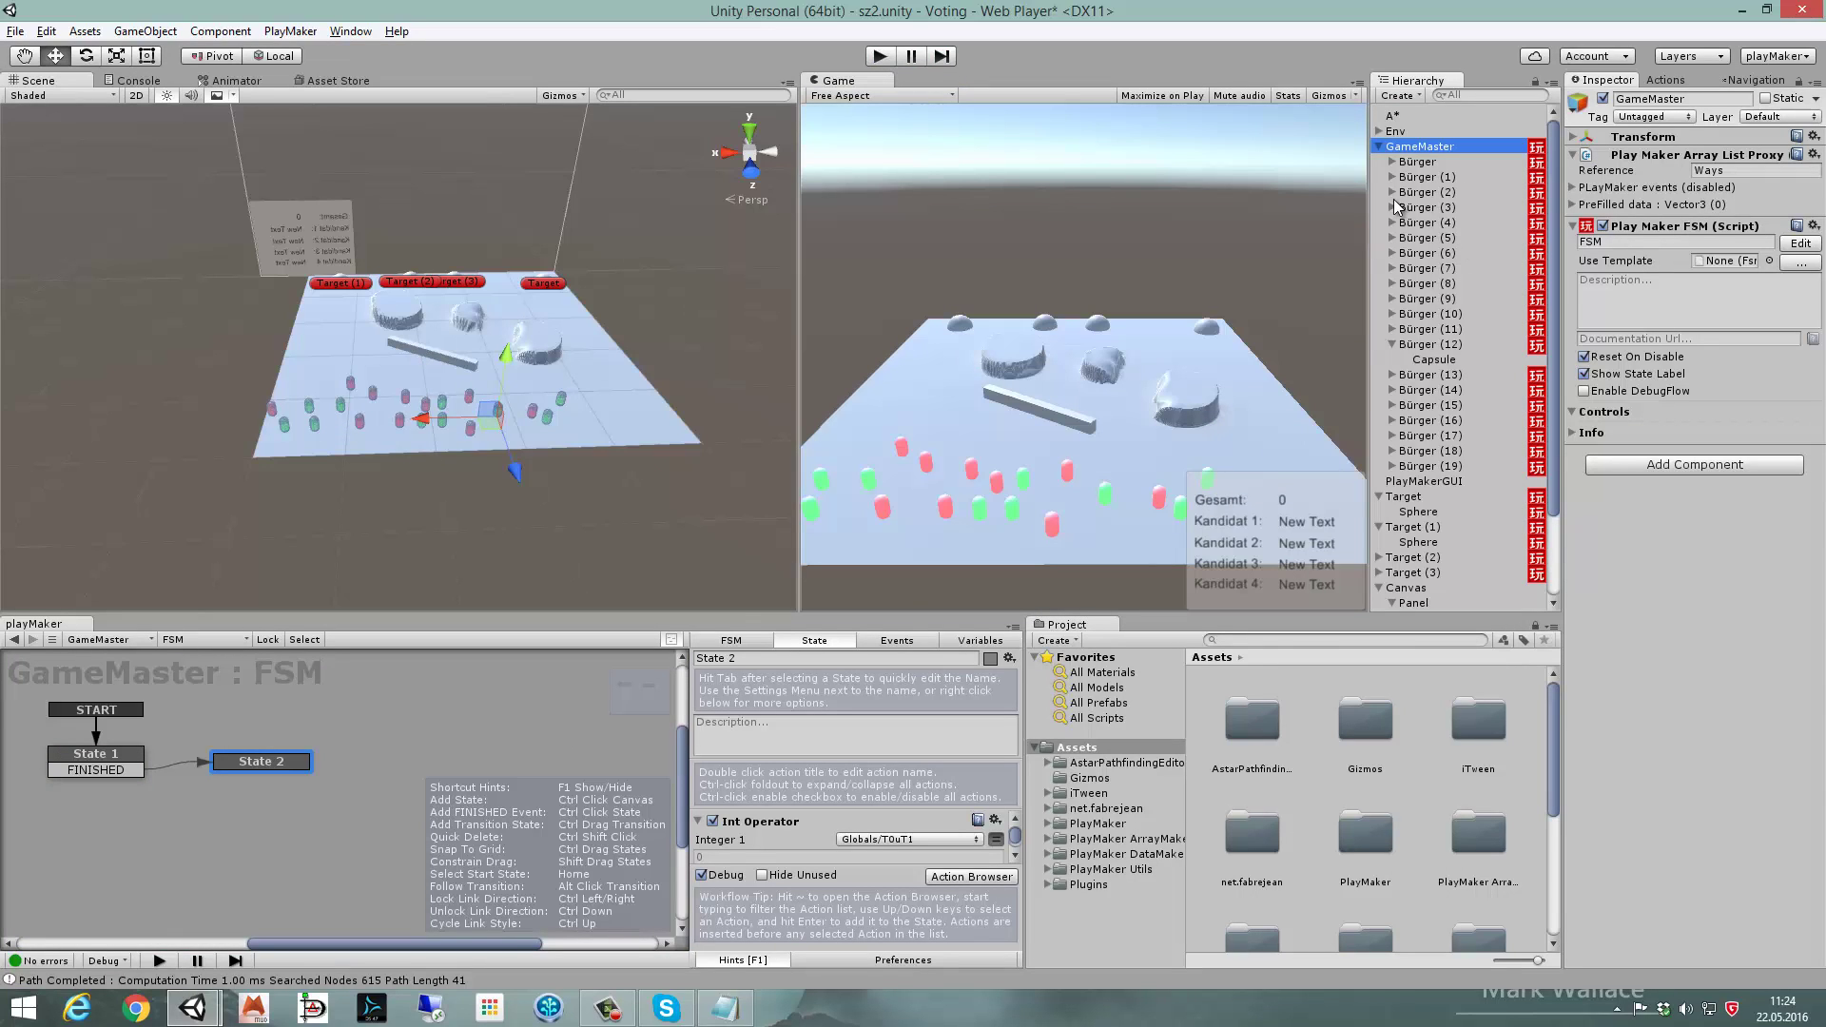
{"action": "left_click", "coordinate": [1379, 147]}
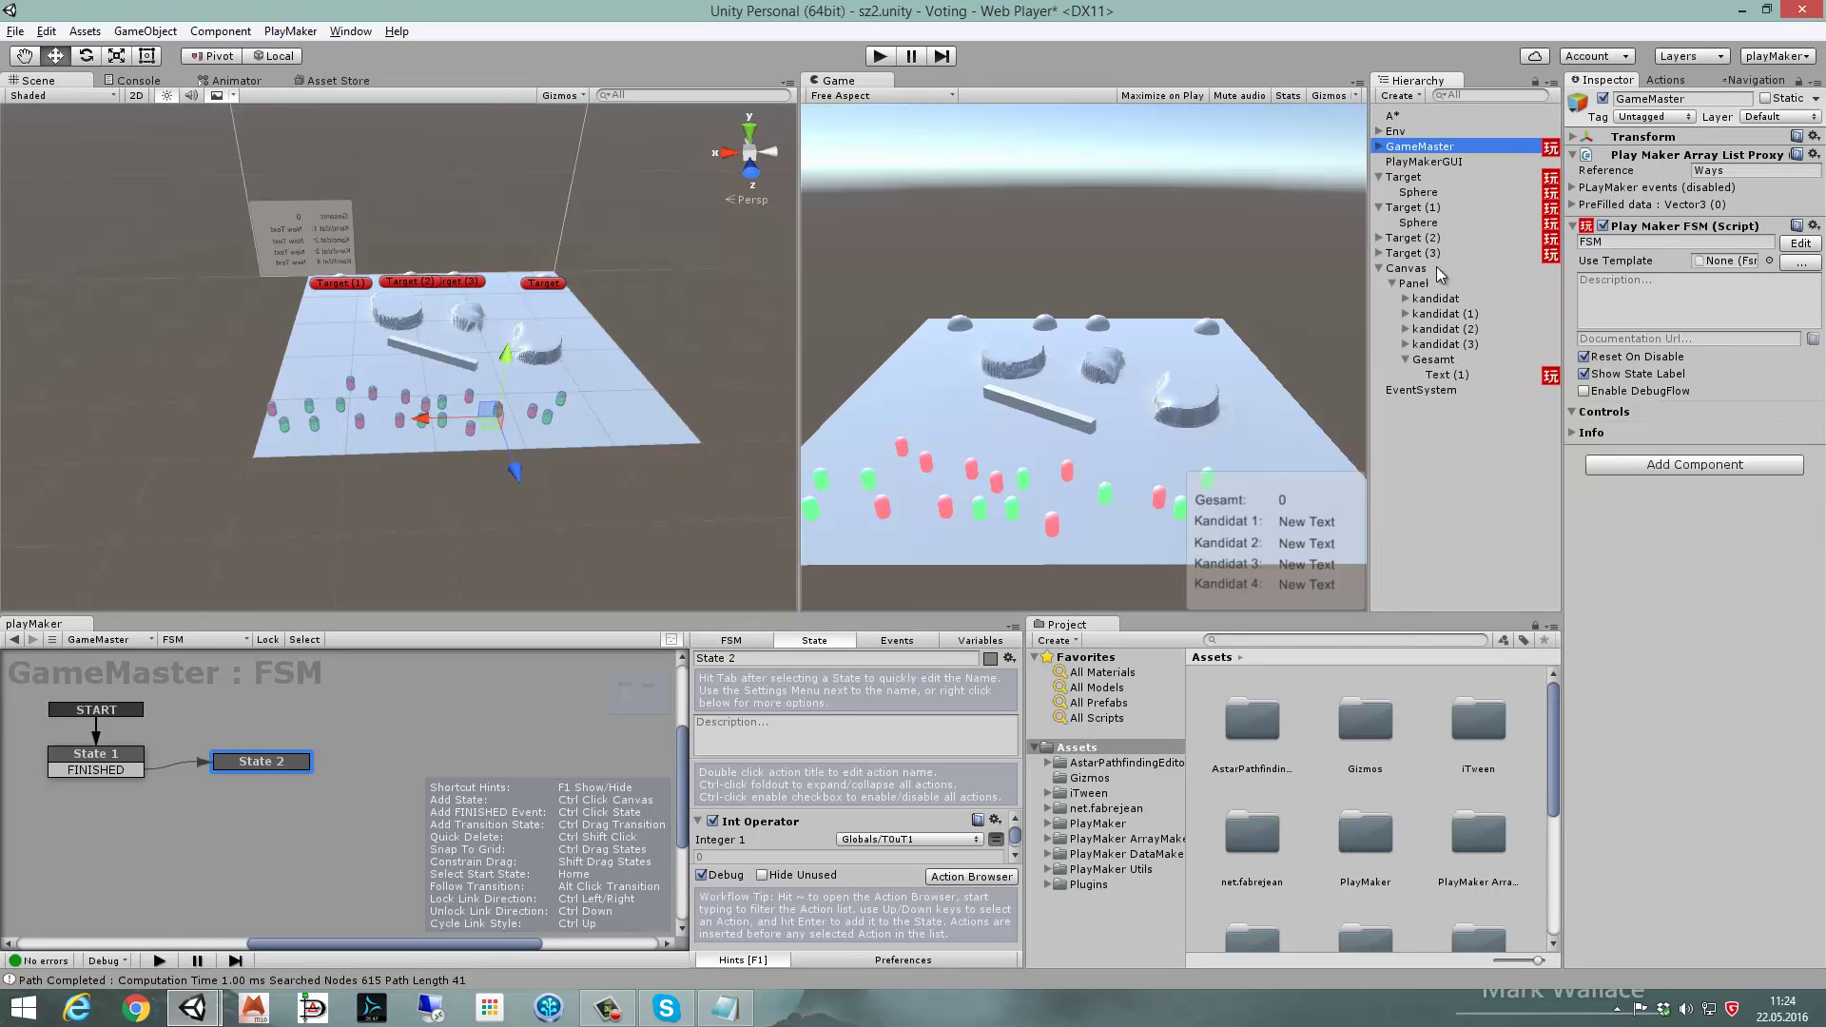
{"action": "left_click", "coordinate": [1393, 285]}
{"action": "left_click", "coordinate": [1393, 284]}
{"action": "left_click", "coordinate": [1410, 284]}
{"action": "right_click", "coordinate": [1410, 289]}
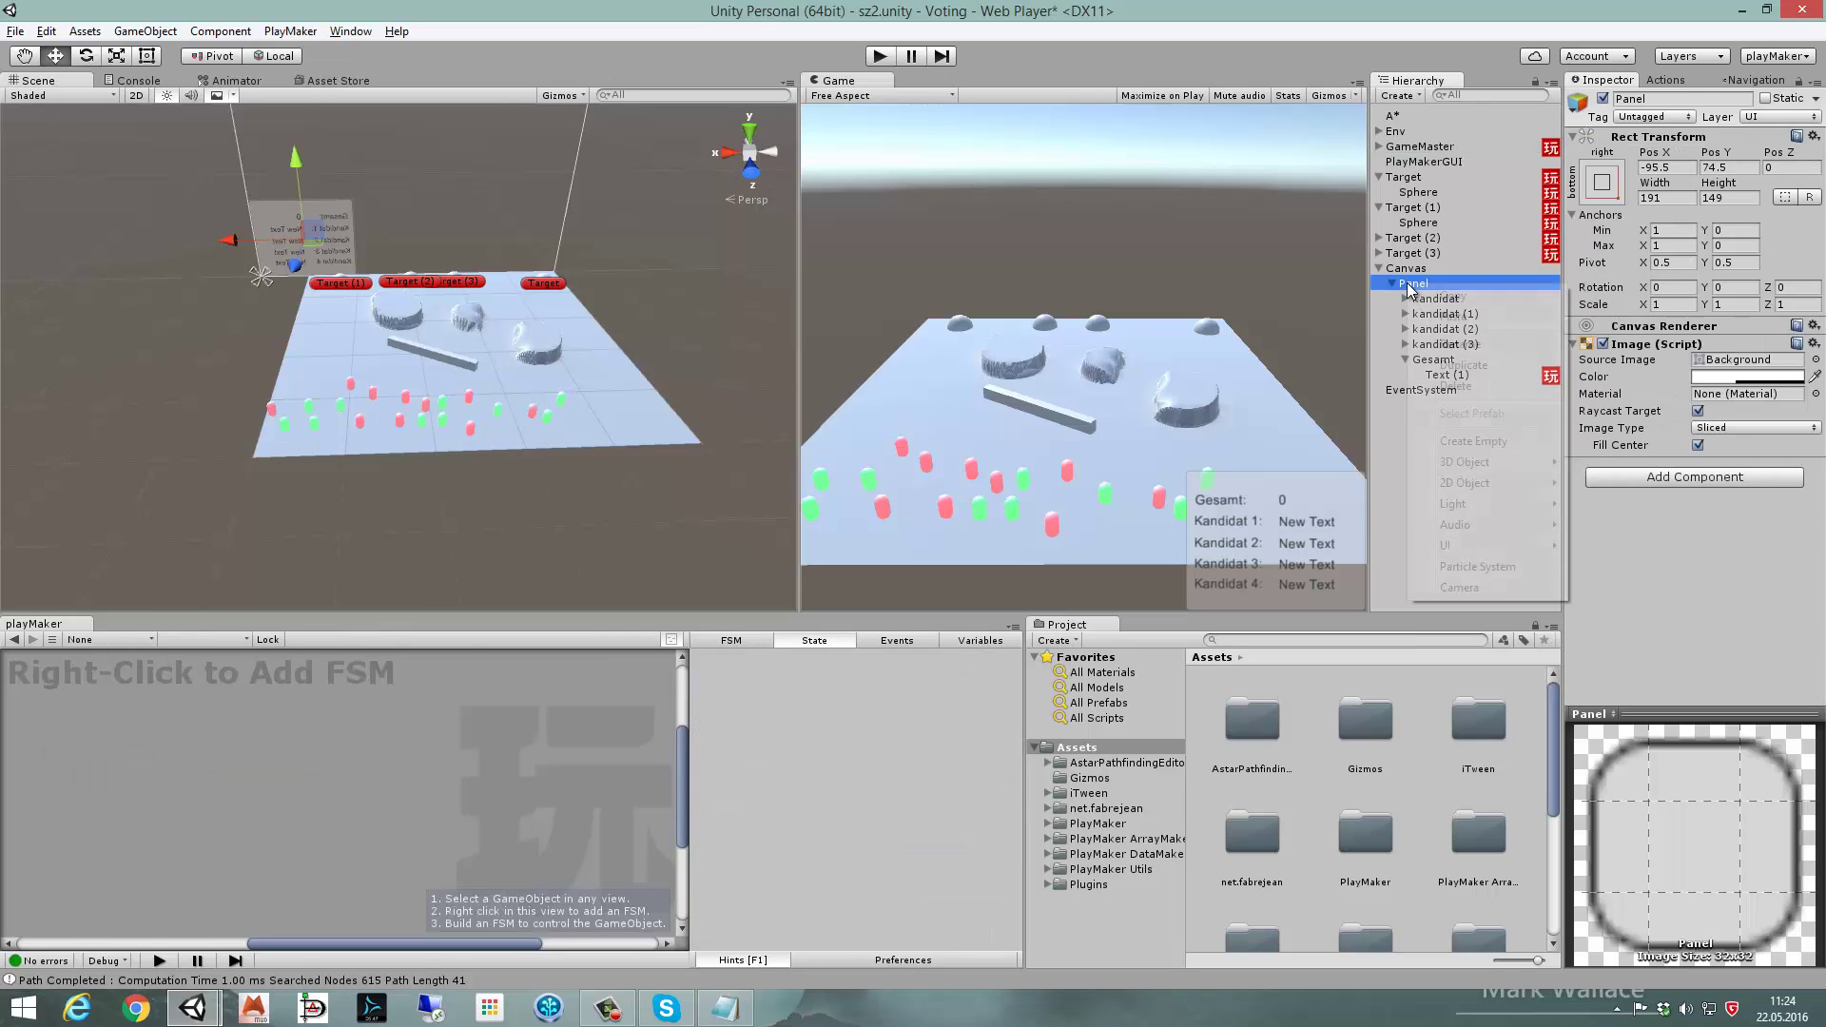
{"action": "mouse_move", "coordinate": [1509, 545]}
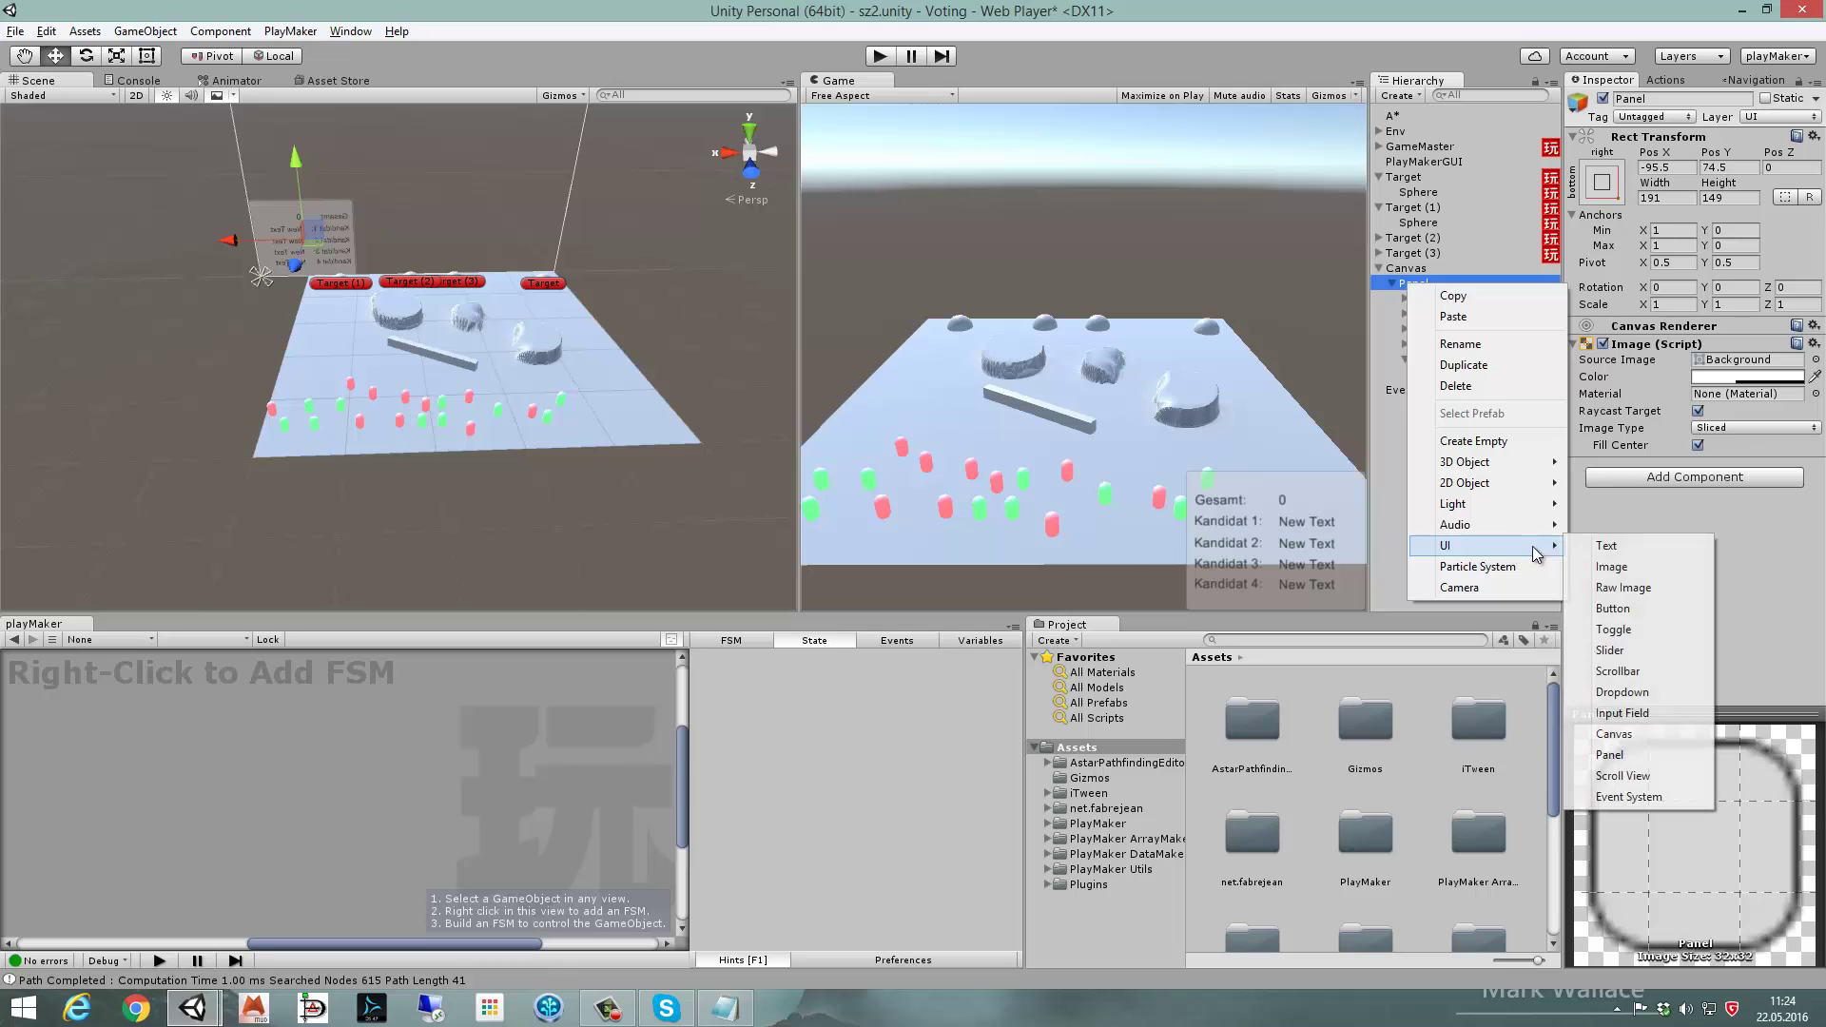
{"action": "left_click", "coordinate": [1607, 540]}
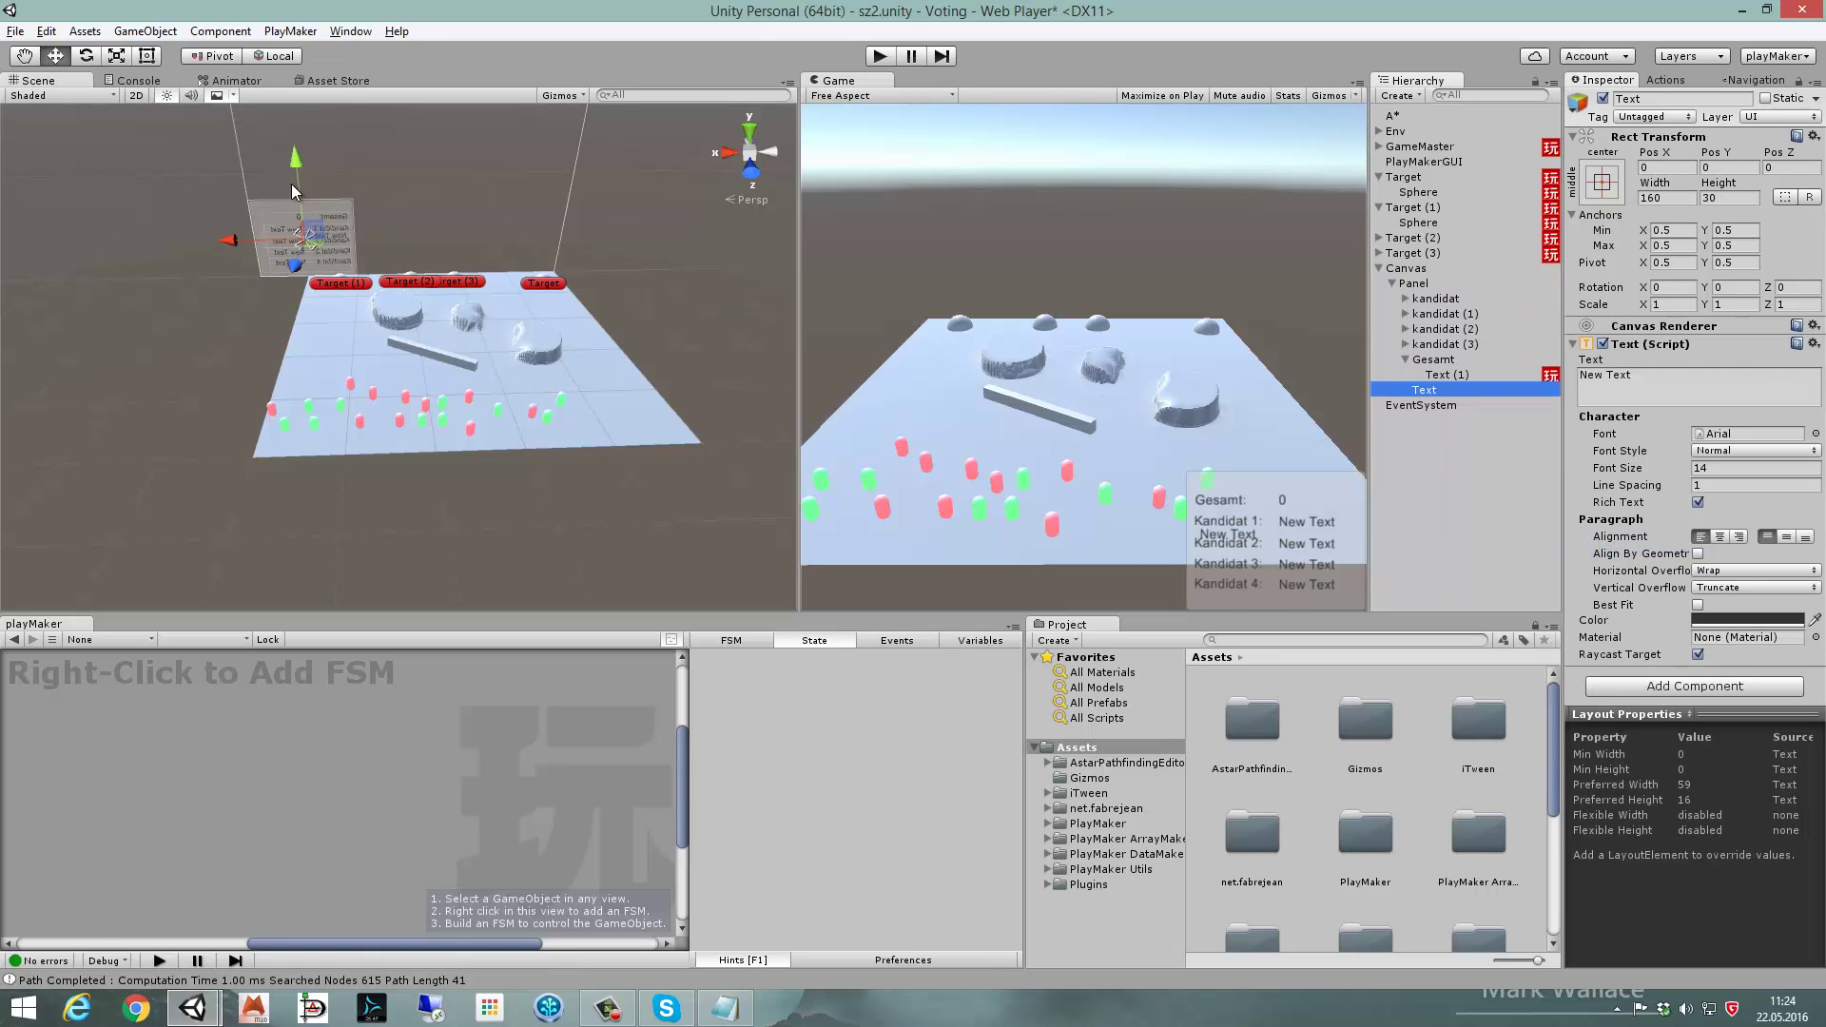
- Move the label above the Gesamt row, colour it red (FF0000) and set its text to 5
{"action": "left_click_drag", "start_coordinate": [291, 185], "coordinate": [297, 140]}
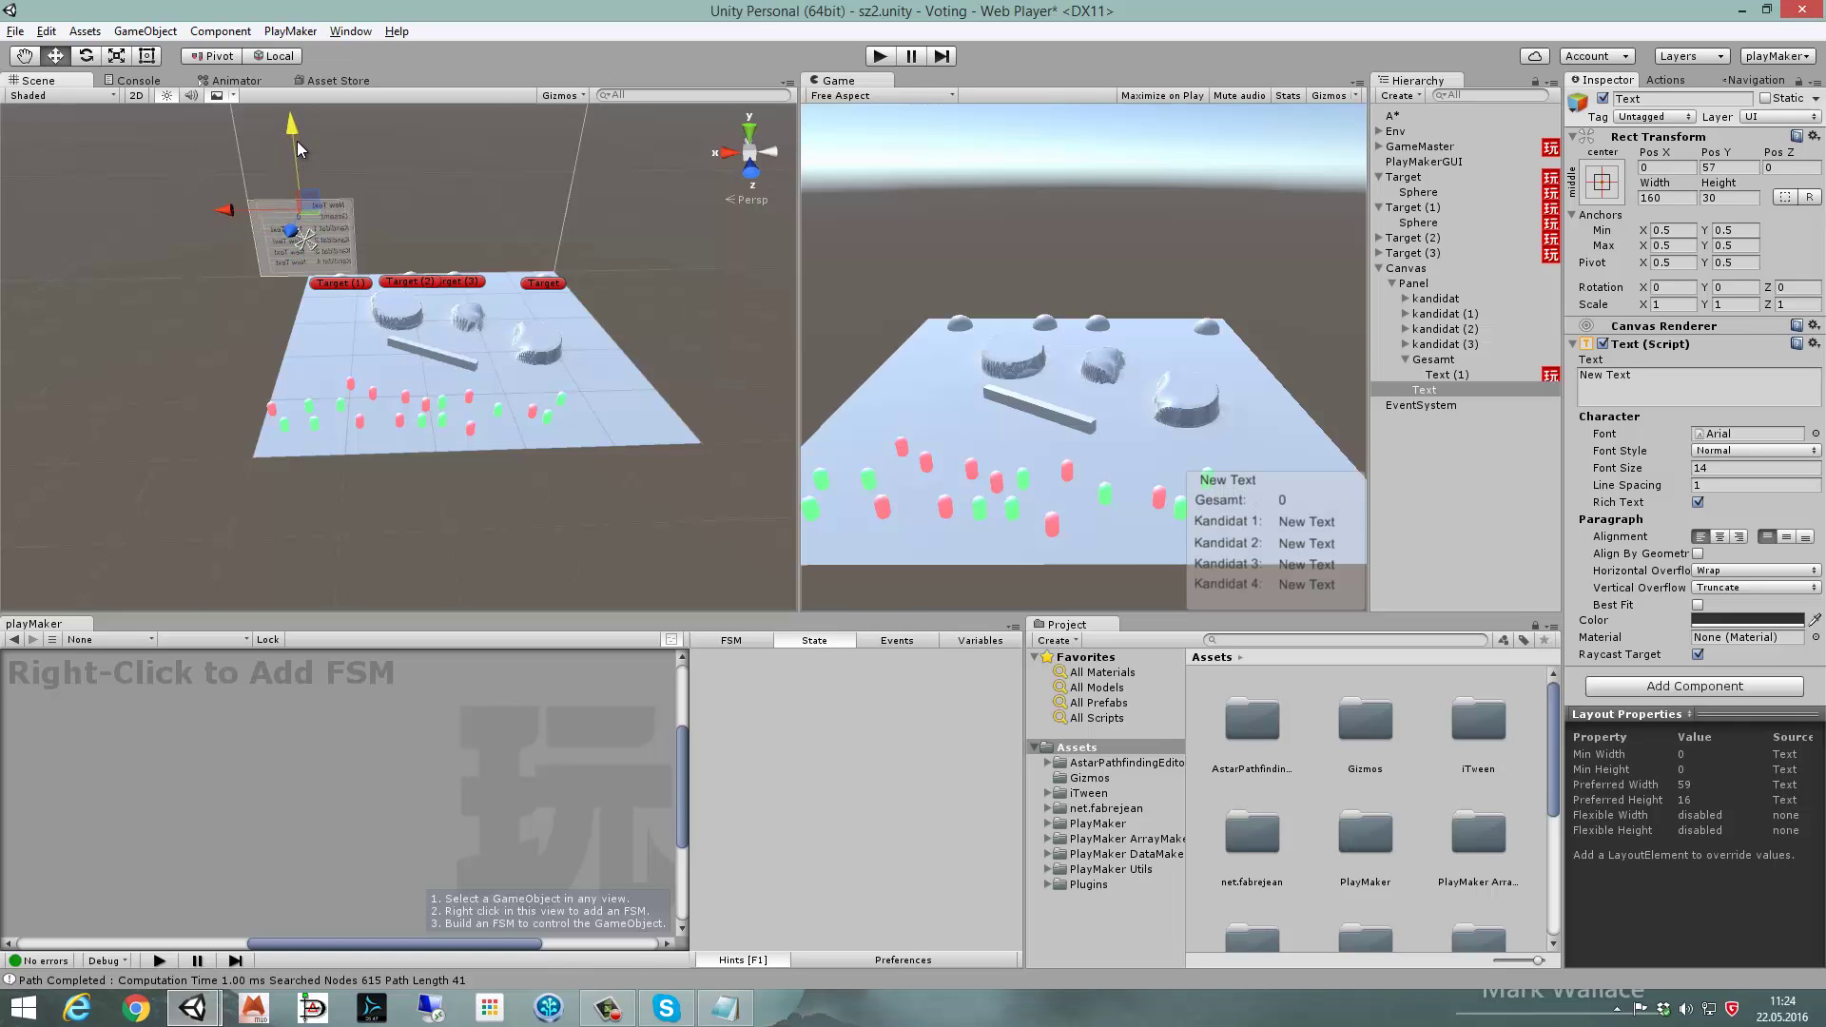
{"action": "left_click_drag", "start_coordinate": [226, 209], "coordinate": [231, 209]}
{"action": "left_click", "coordinate": [1746, 619]}
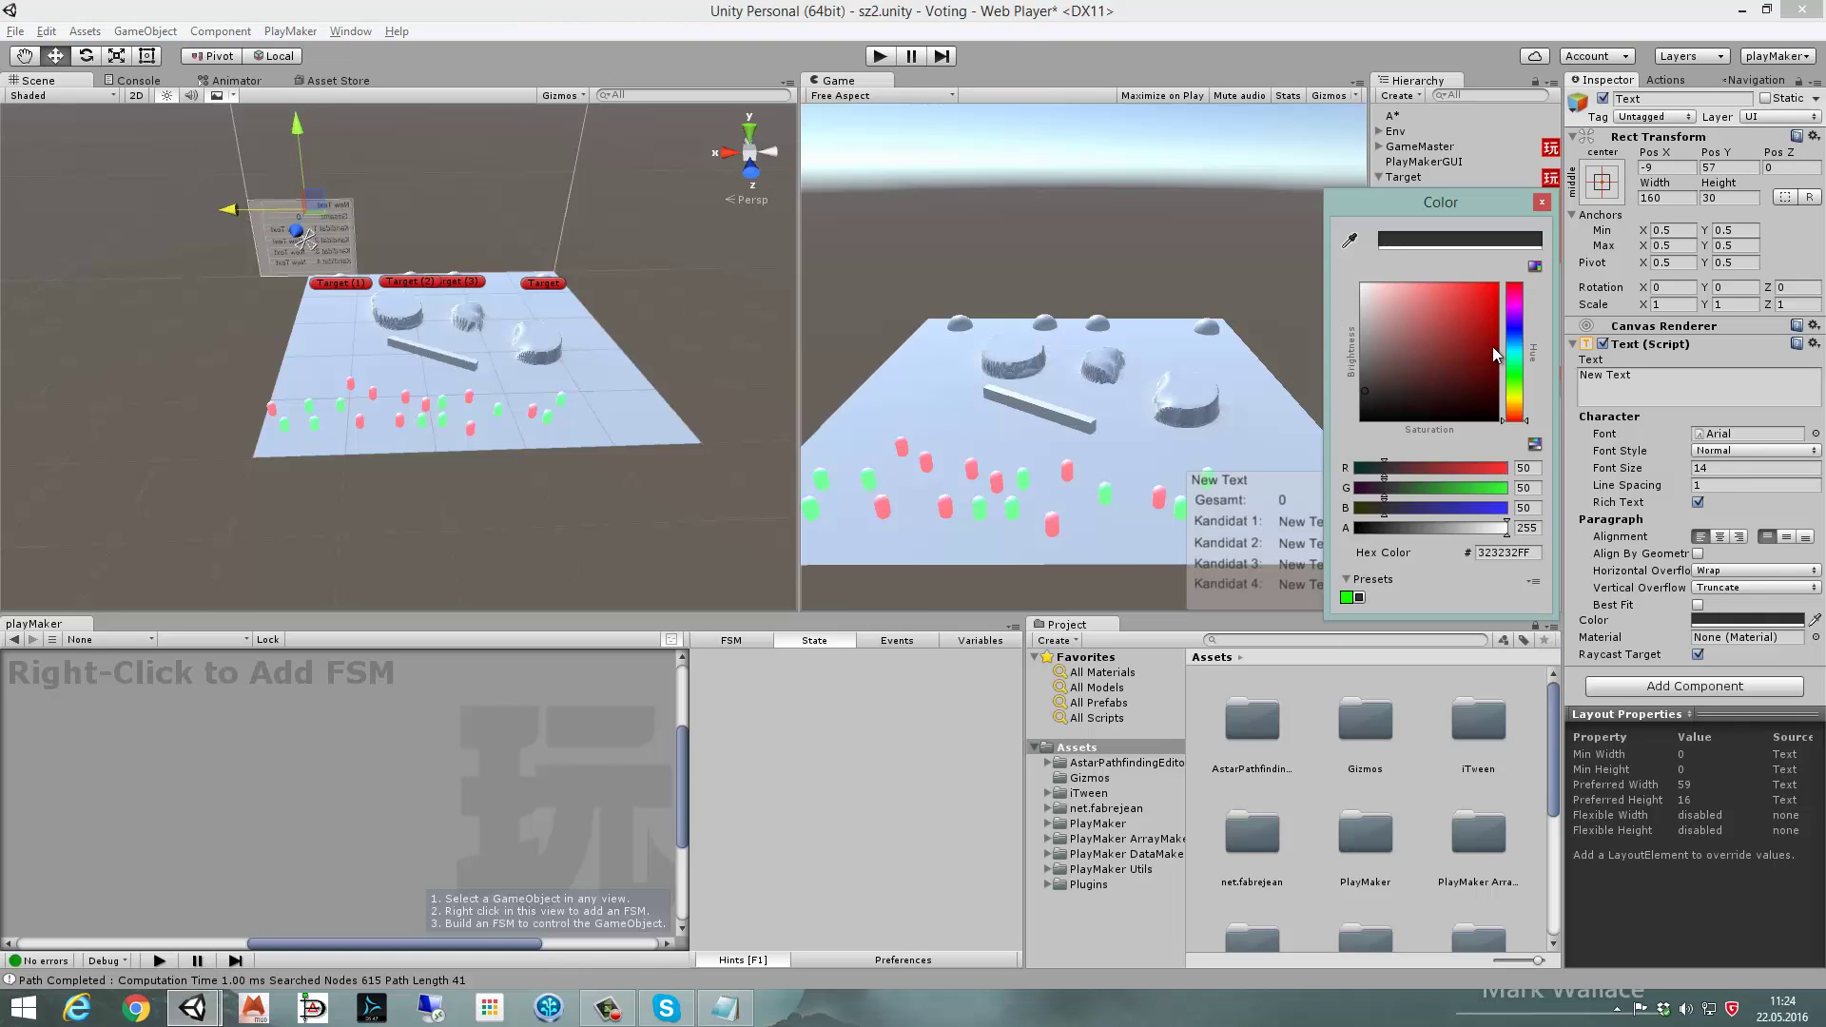
{"action": "left_click_drag", "start_coordinate": [1492, 346], "coordinate": [1507, 279]}
{"action": "left_click", "coordinate": [1685, 380]}
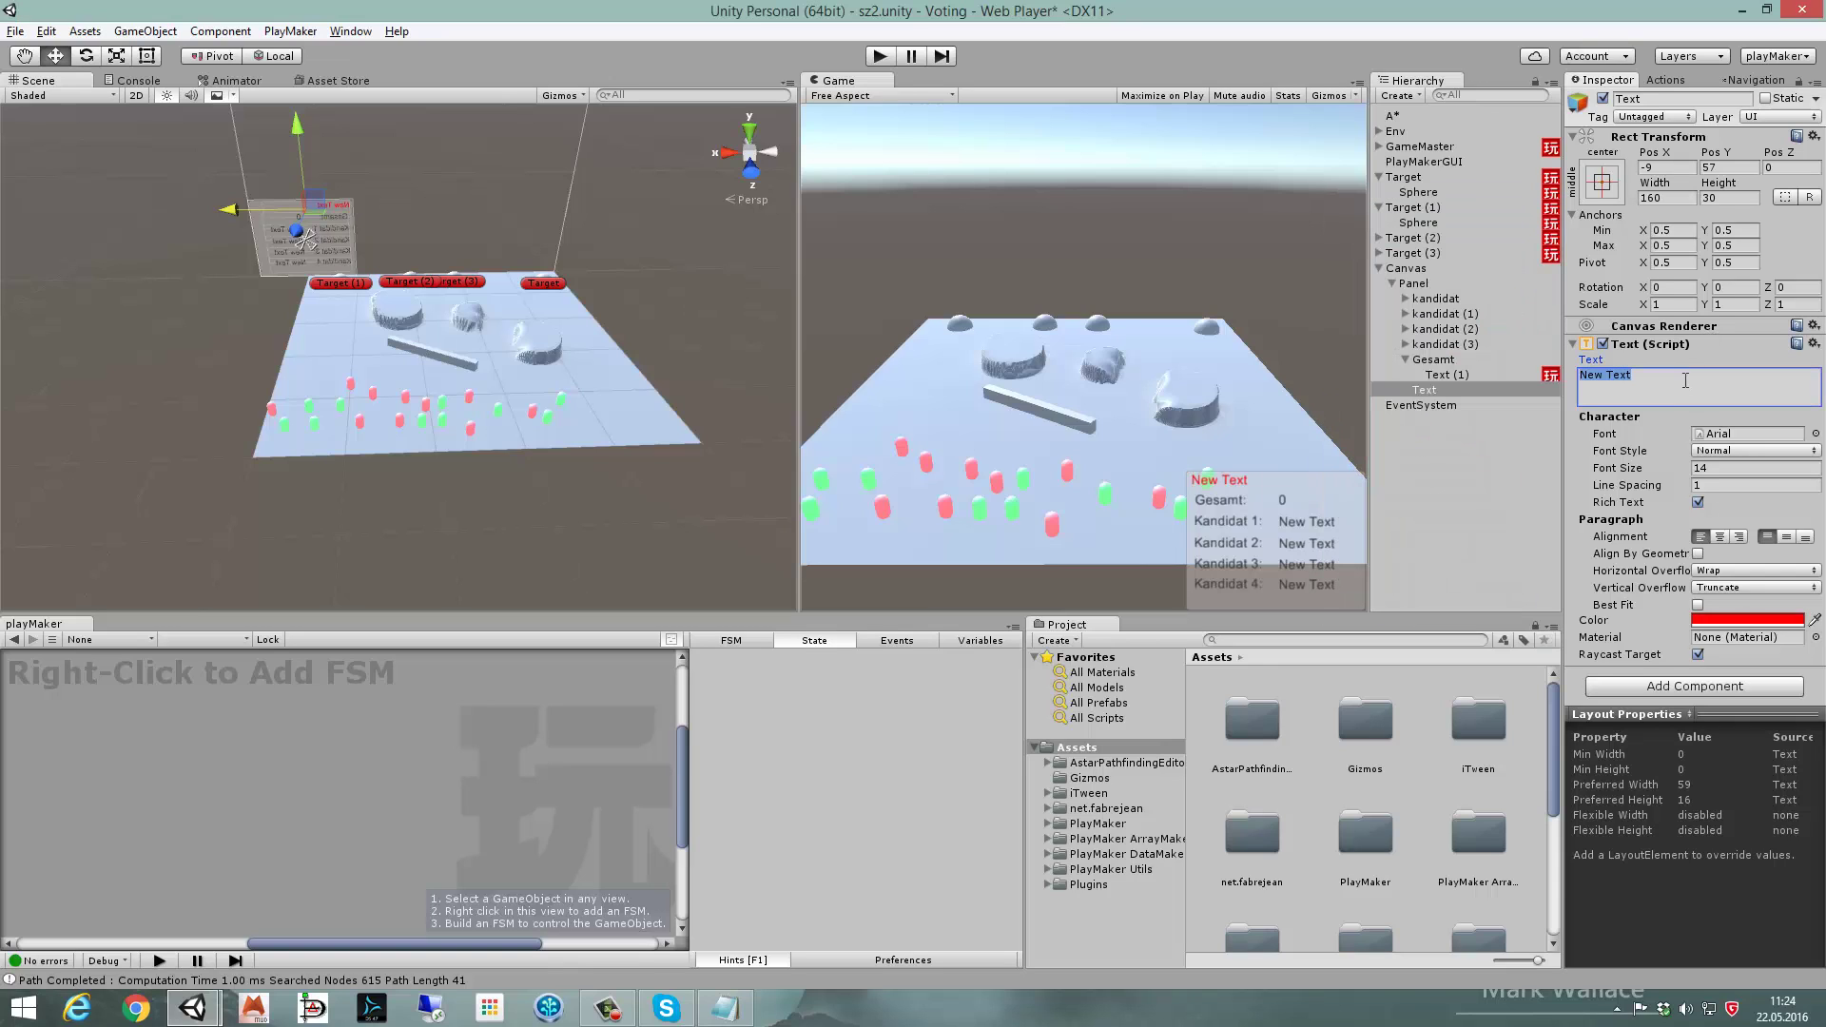
{"action": "type", "text": "5"}
{"action": "left_click", "coordinate": [1421, 146]}
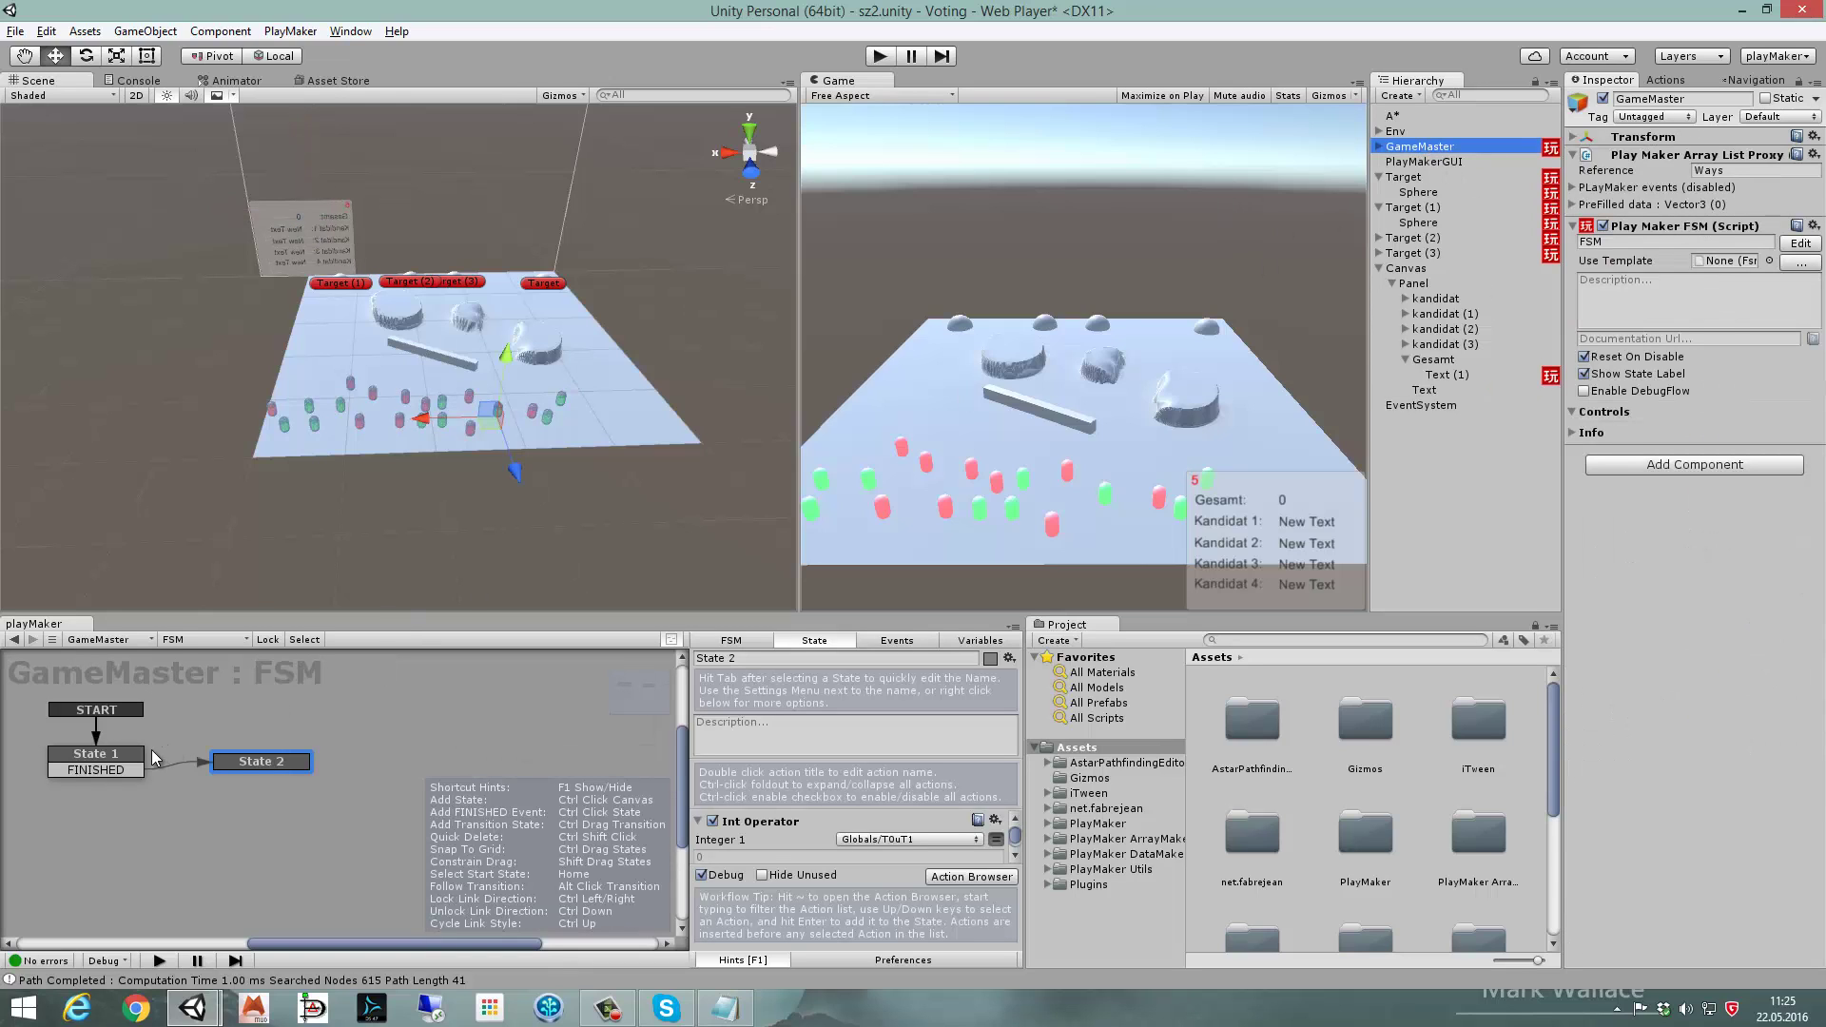
- Check the 15-second Wait time in GameMaster's State 1 and enlarge the lower panels
{"action": "left_click", "coordinate": [122, 761]}
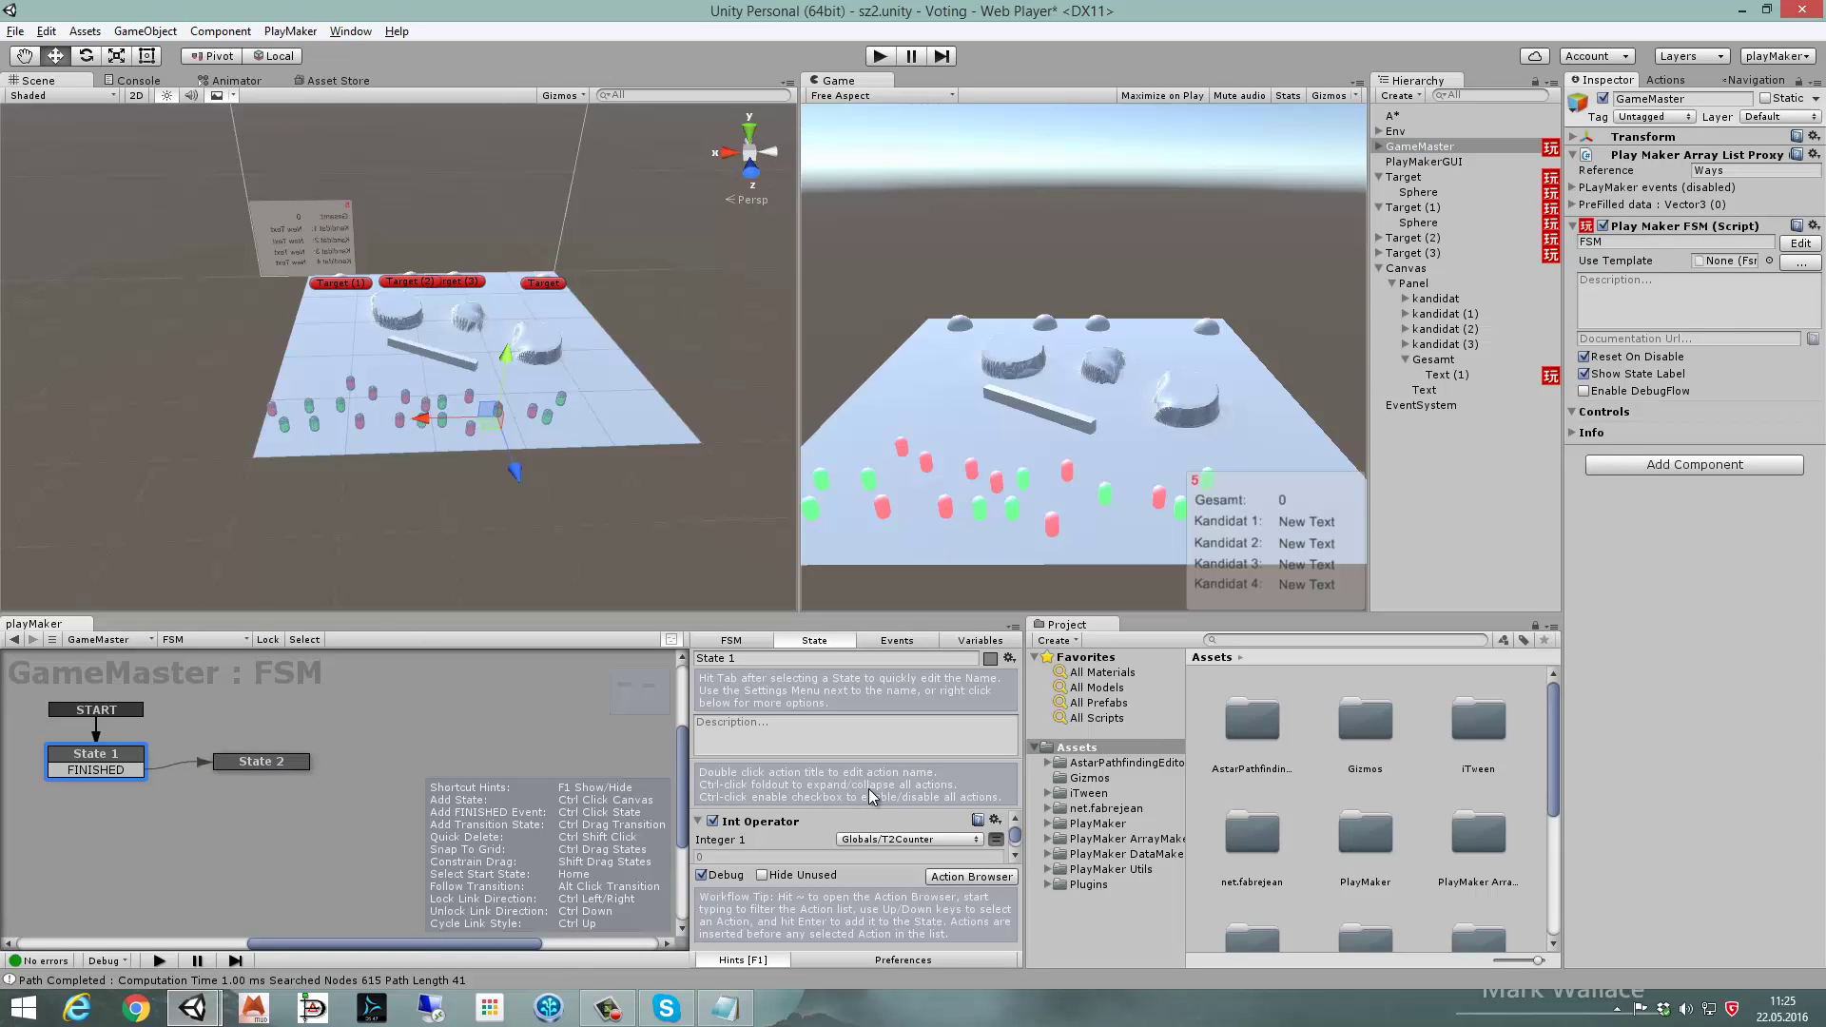
{"action": "scroll", "coordinate": [1016, 837], "scroll_direction": "down", "scroll_amount": 5}
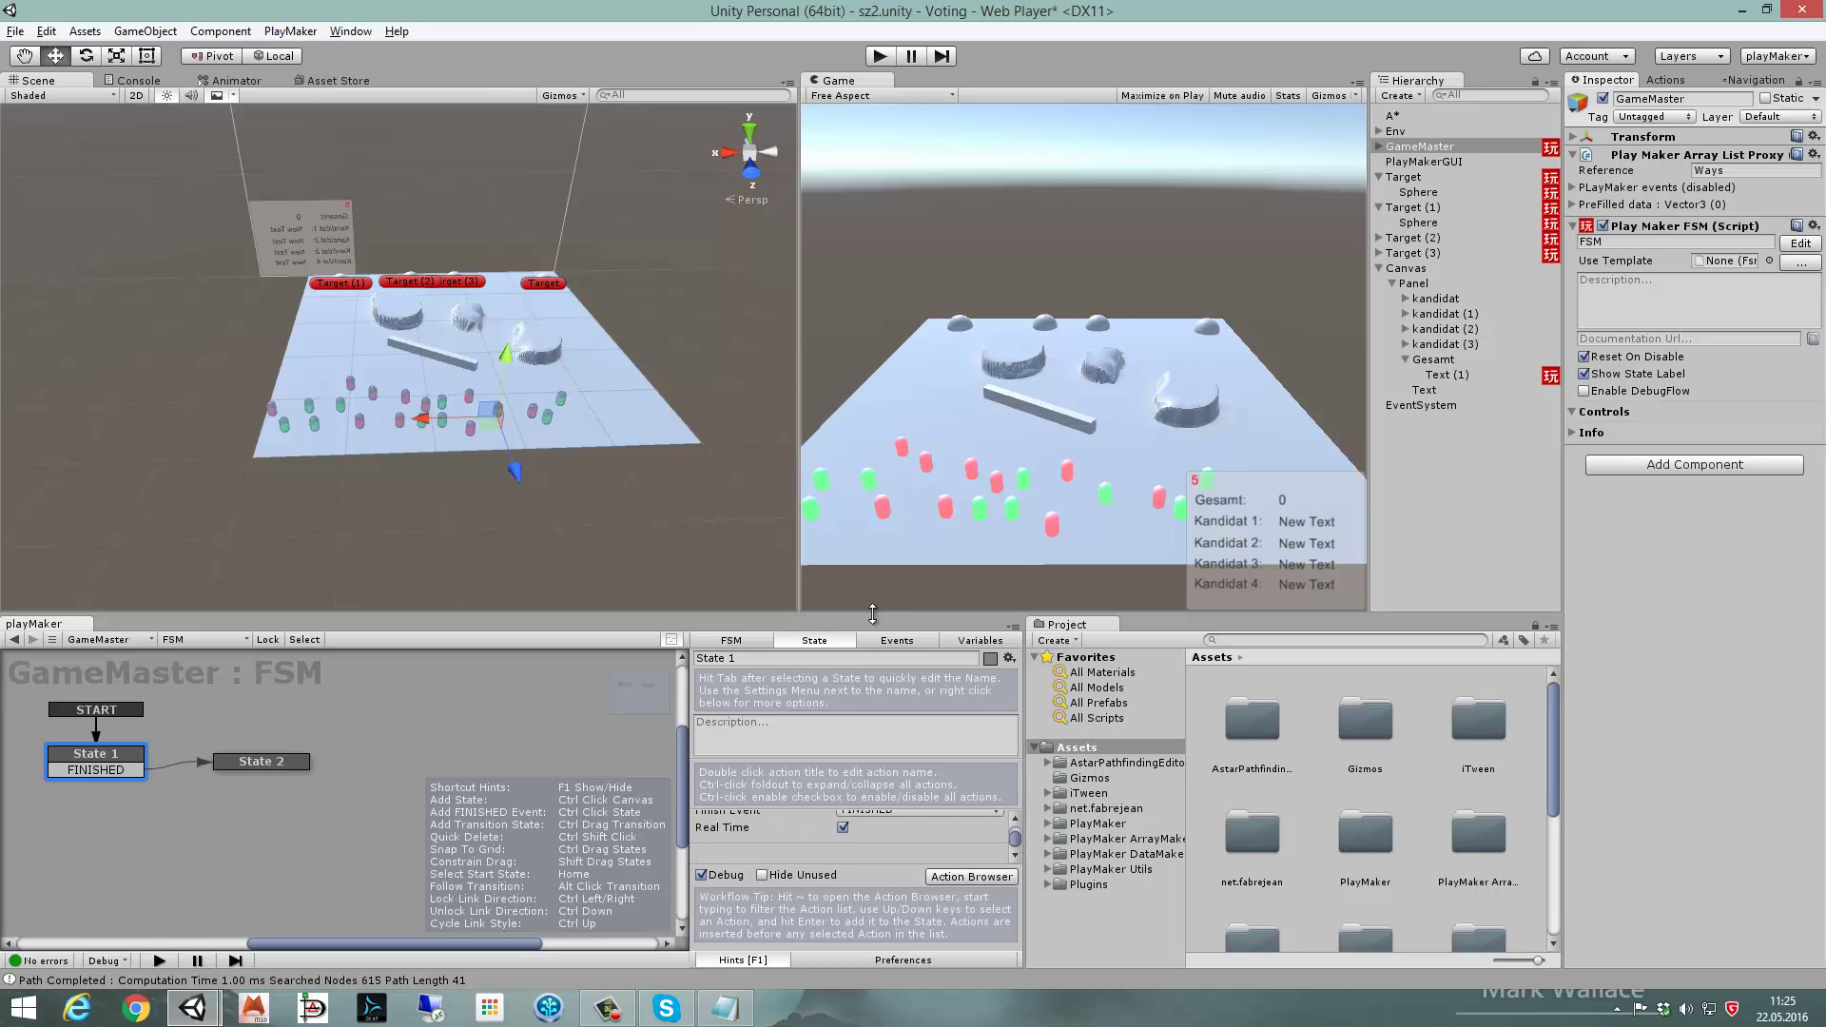
{"action": "left_click_drag", "start_coordinate": [873, 613], "coordinate": [873, 528]}
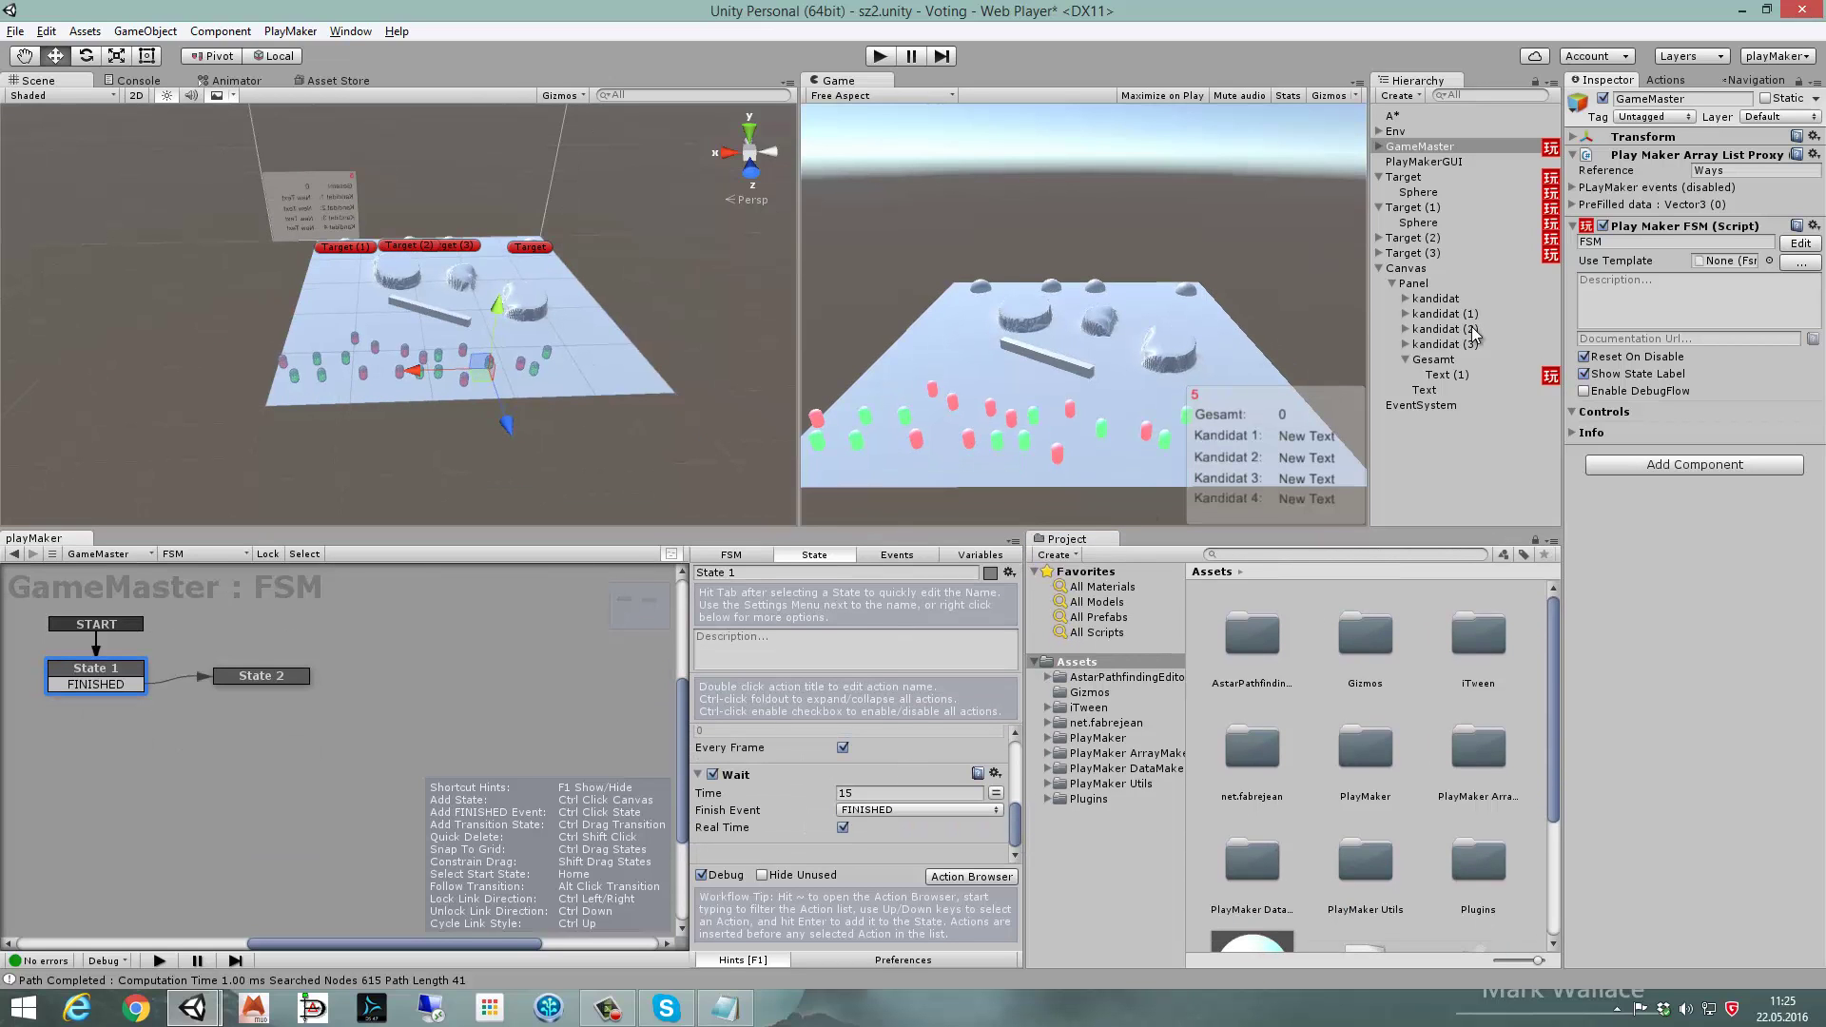
- Change the red Text label to read 15 and begin adding an FSM to it
{"action": "left_click", "coordinate": [1434, 391]}
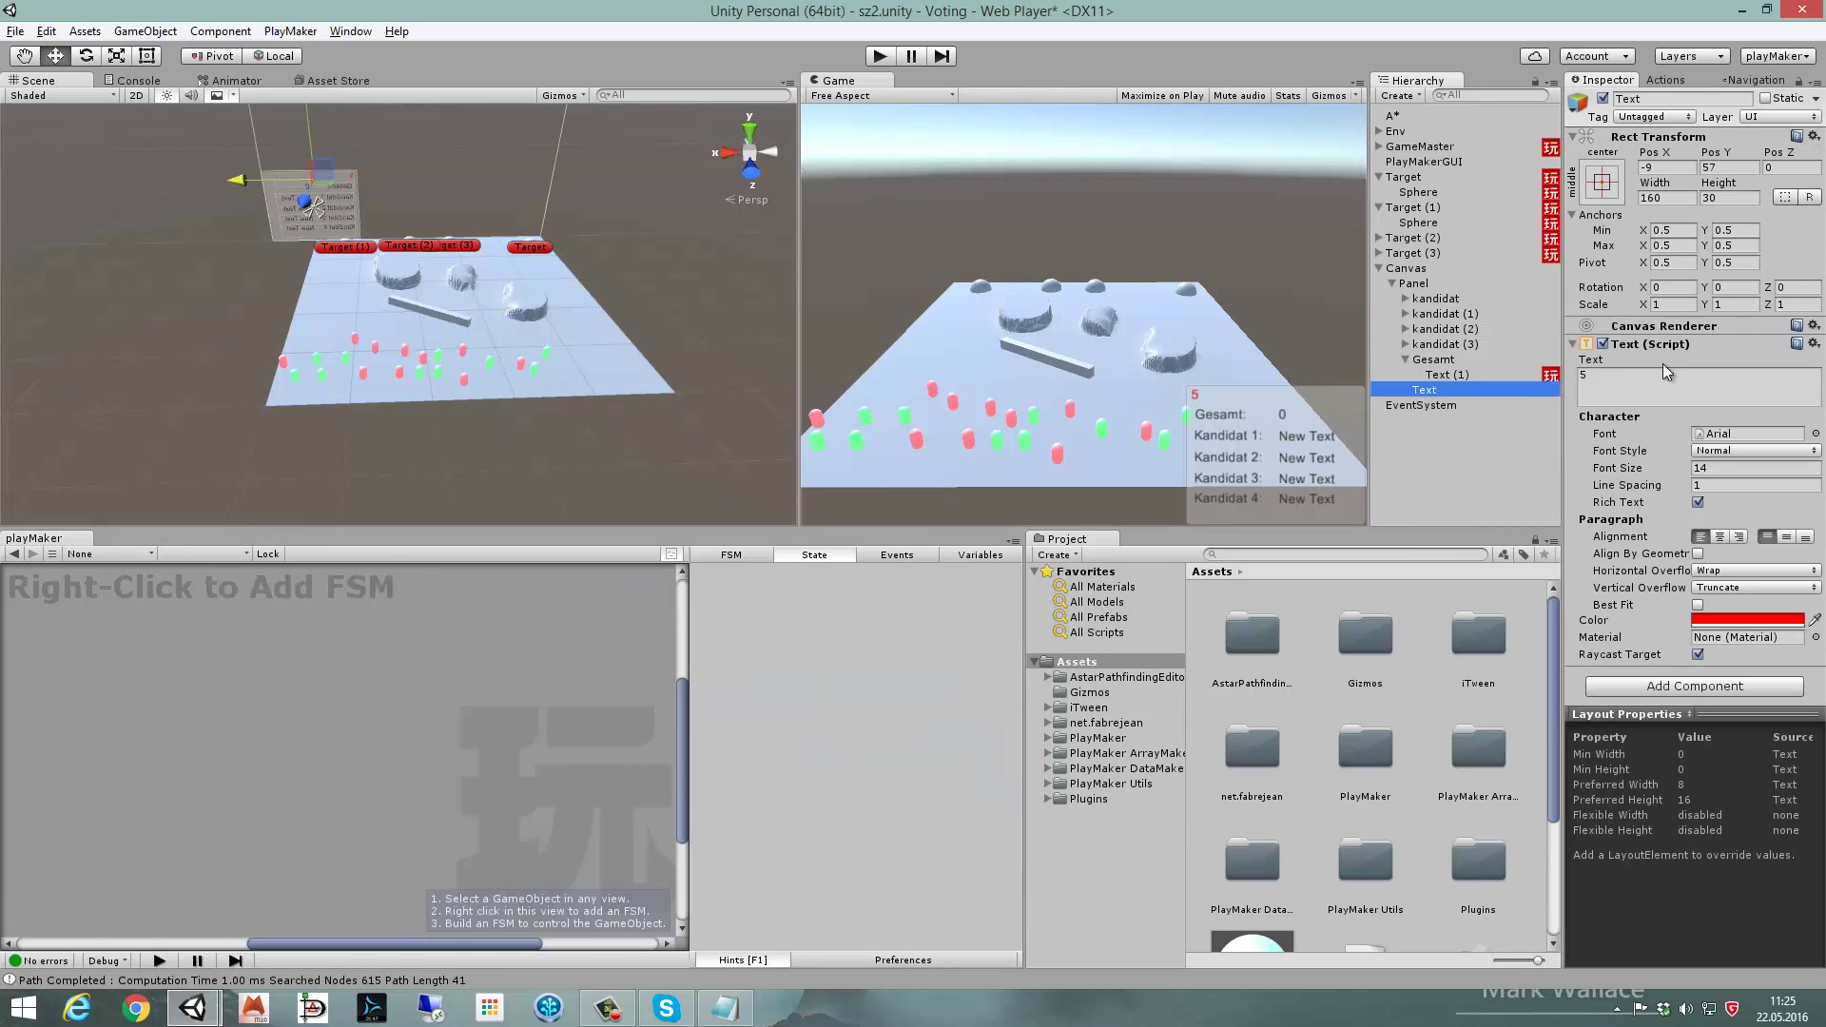
{"action": "type", "text": "15"}
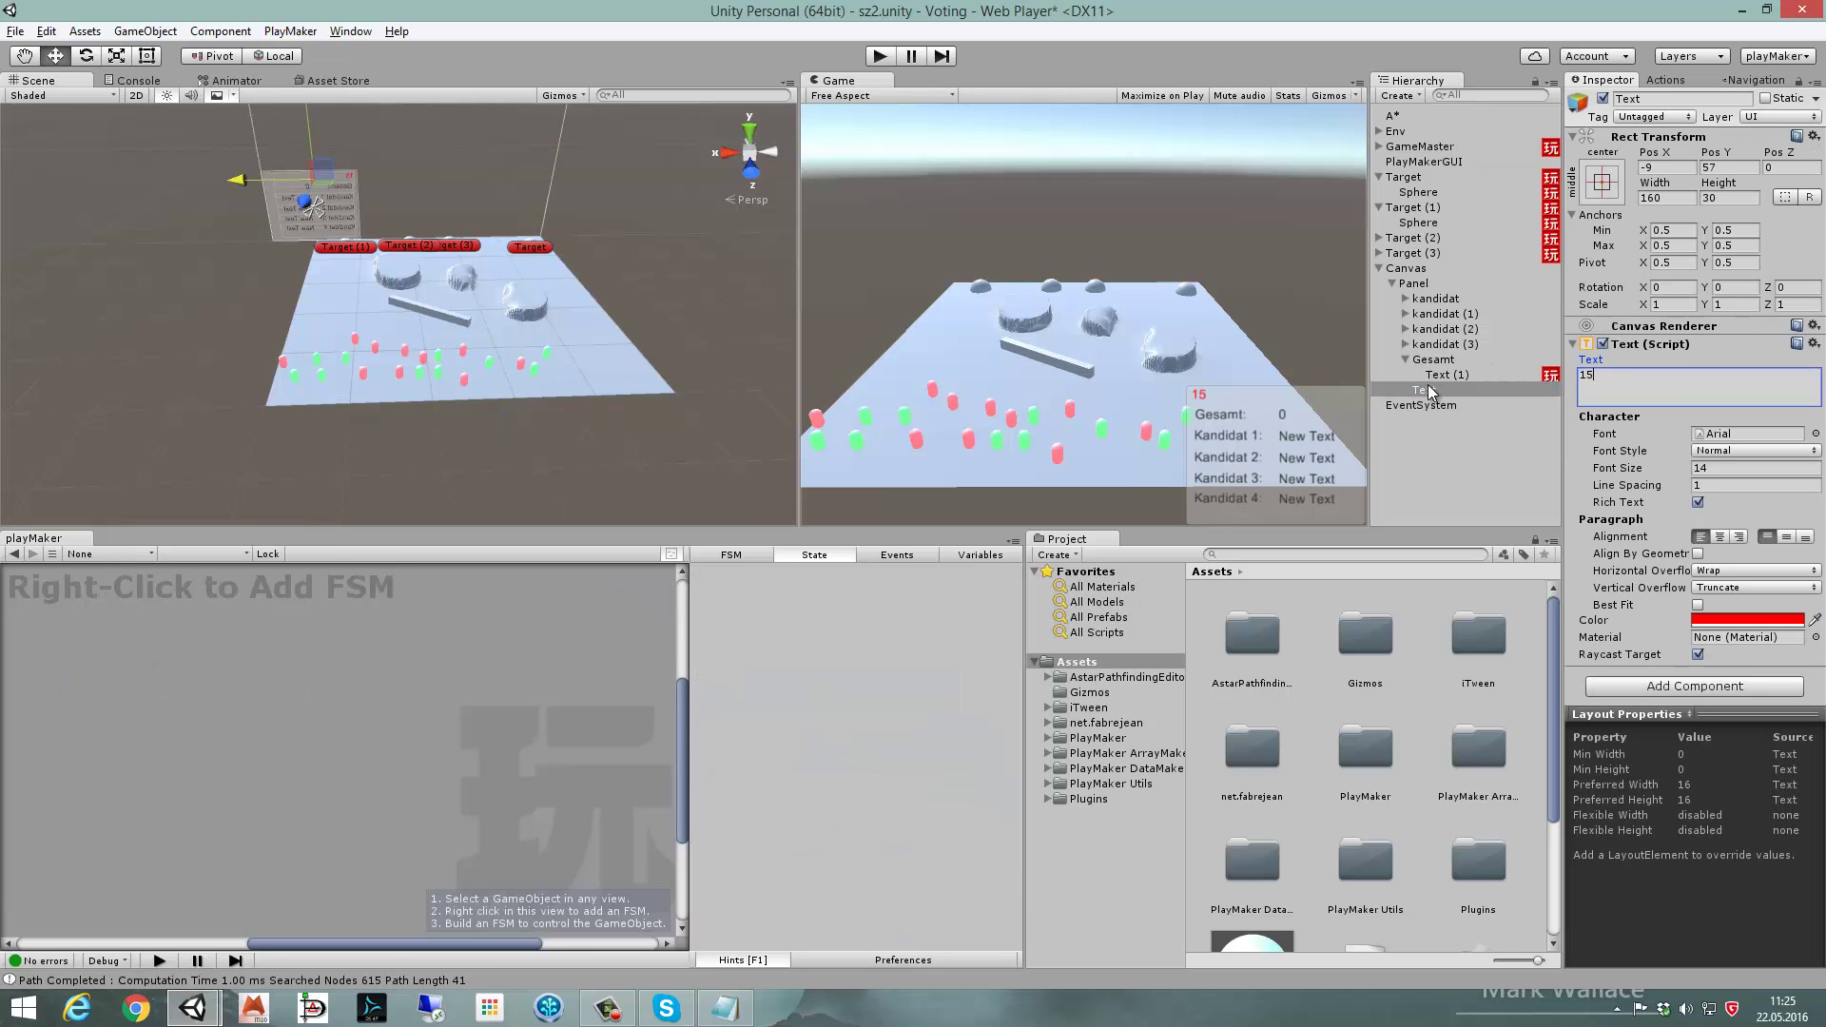
{"action": "left_click", "coordinate": [1428, 391]}
{"action": "right_click", "coordinate": [339, 643]}
- Give the Text label its FSM and add a Float Subtract action to State 1
{"action": "left_click", "coordinate": [380, 654]}
{"action": "key", "text": "grave"}
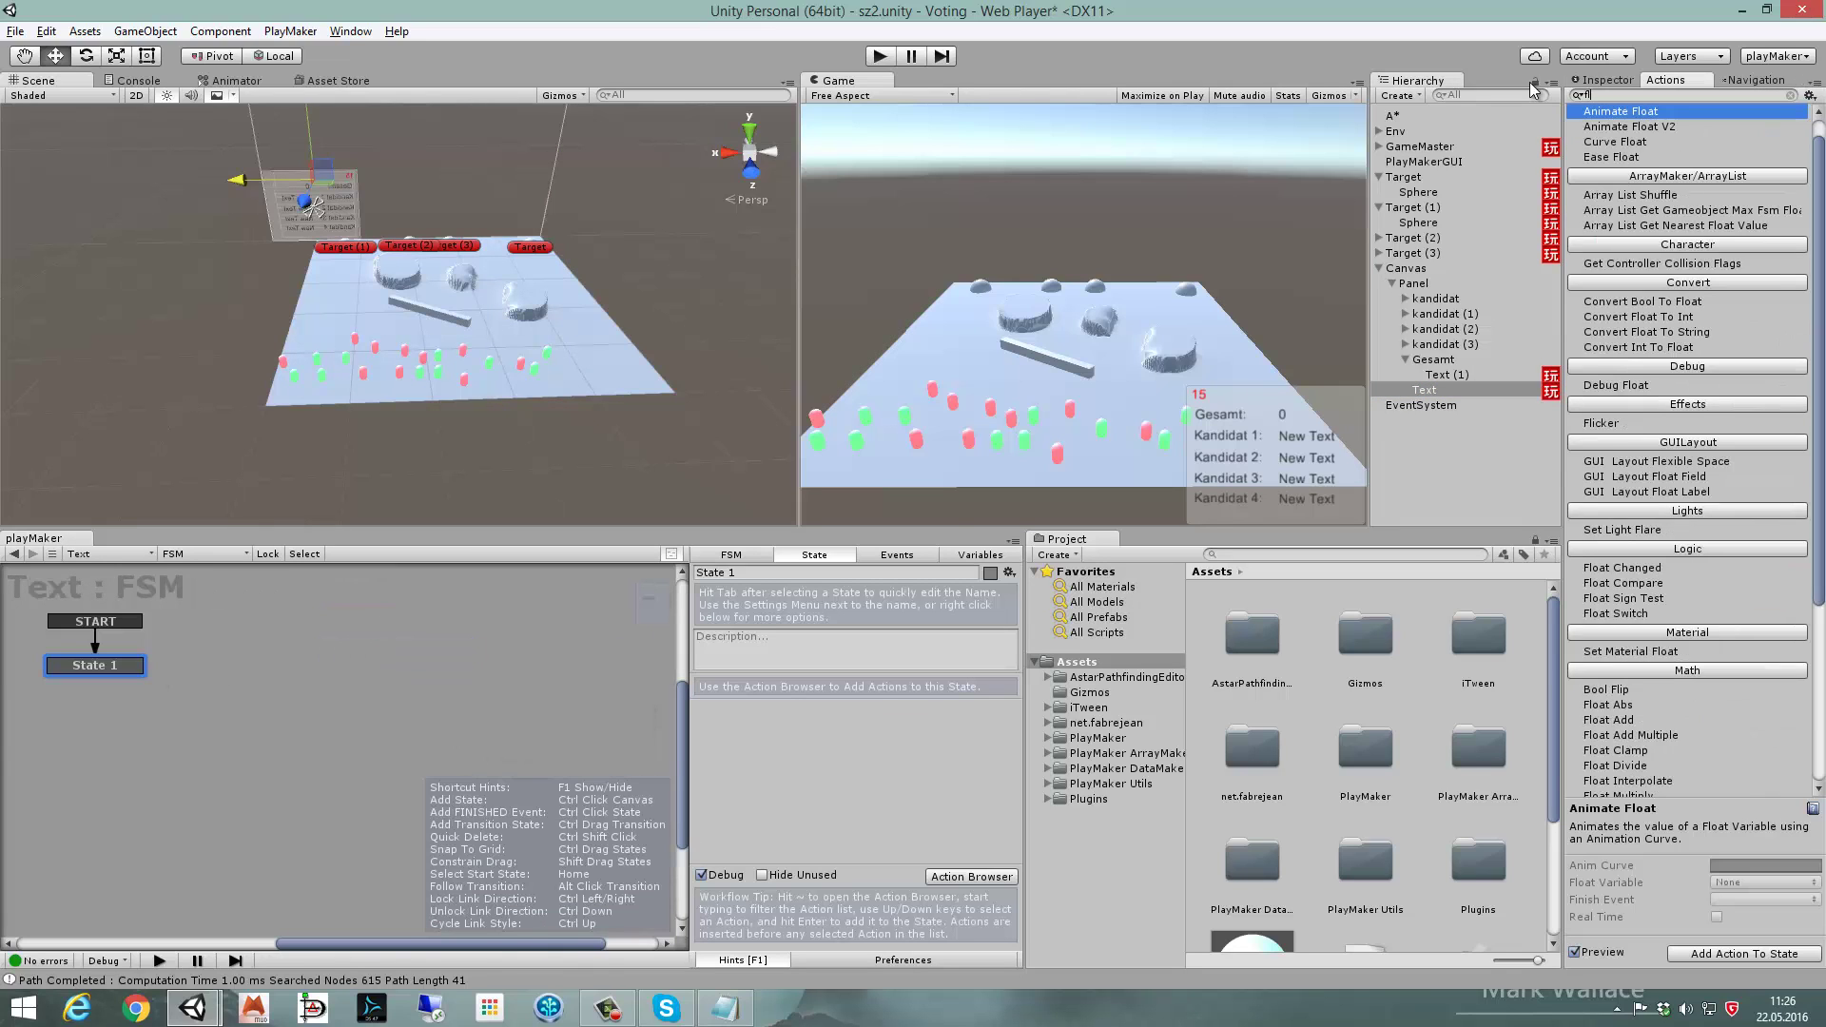
{"action": "type", "text": "flo"}
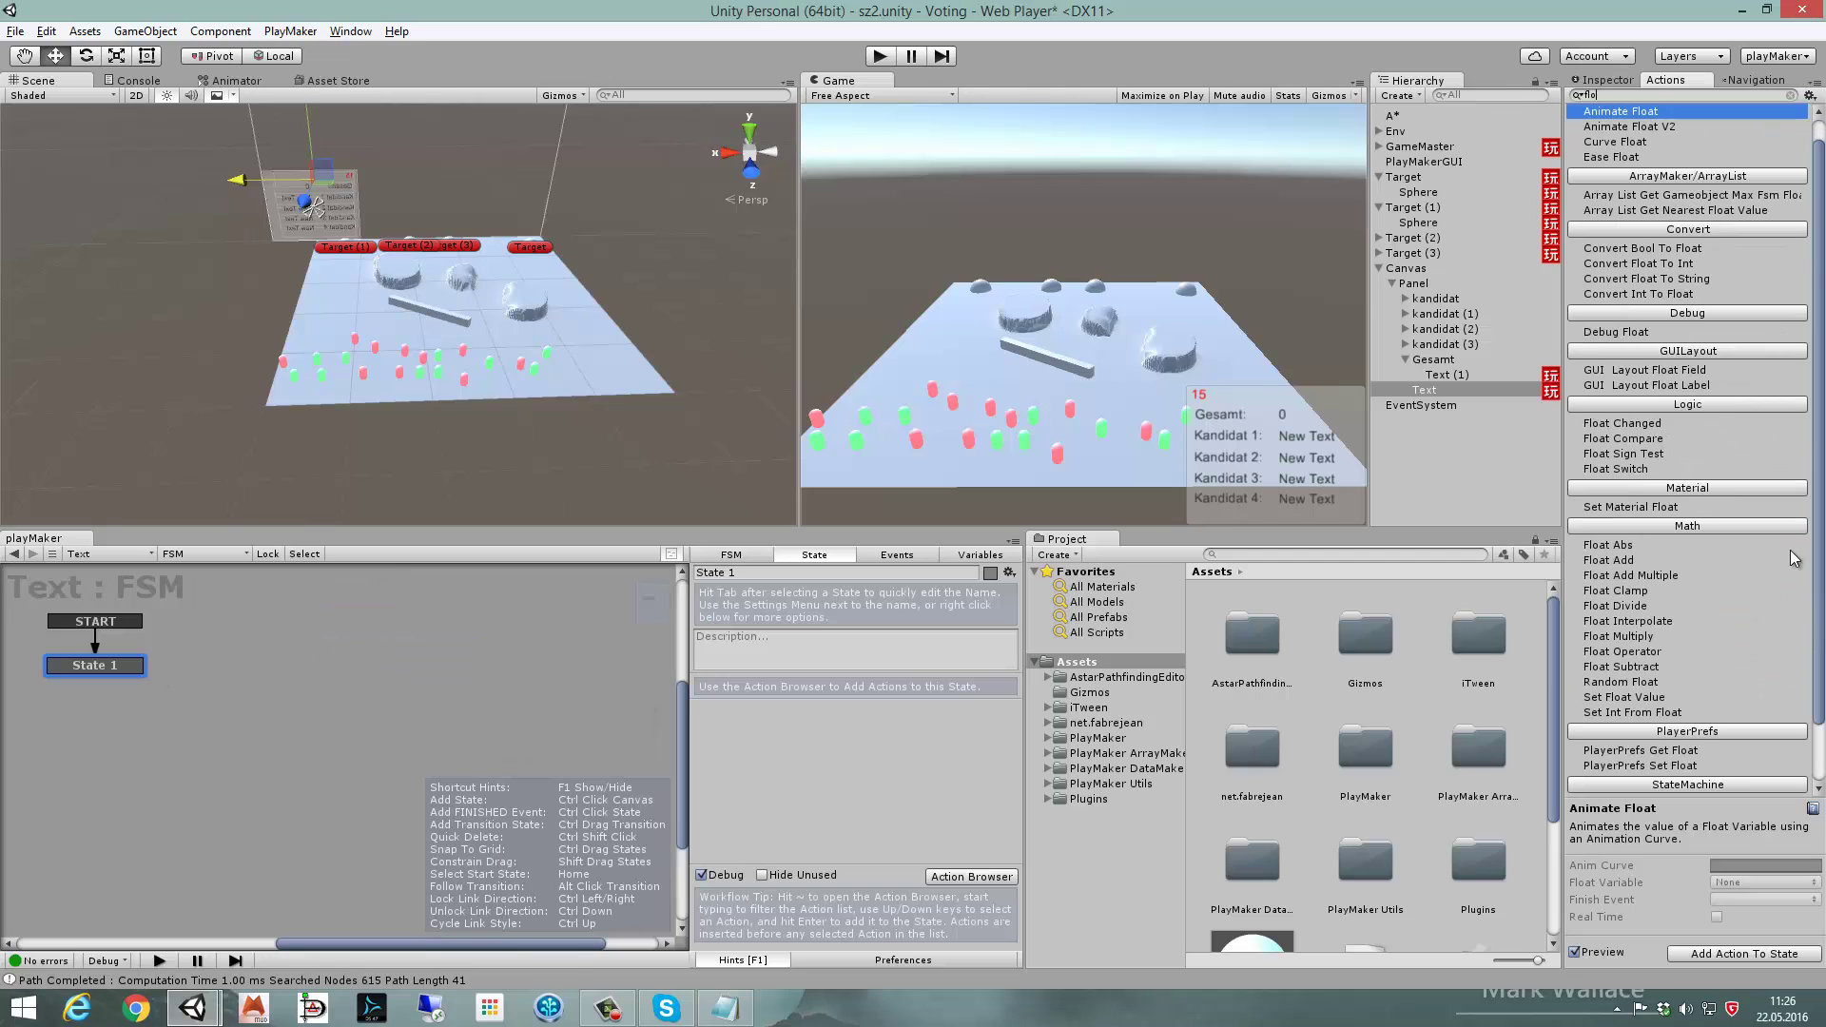
{"action": "left_click", "coordinate": [1662, 670]}
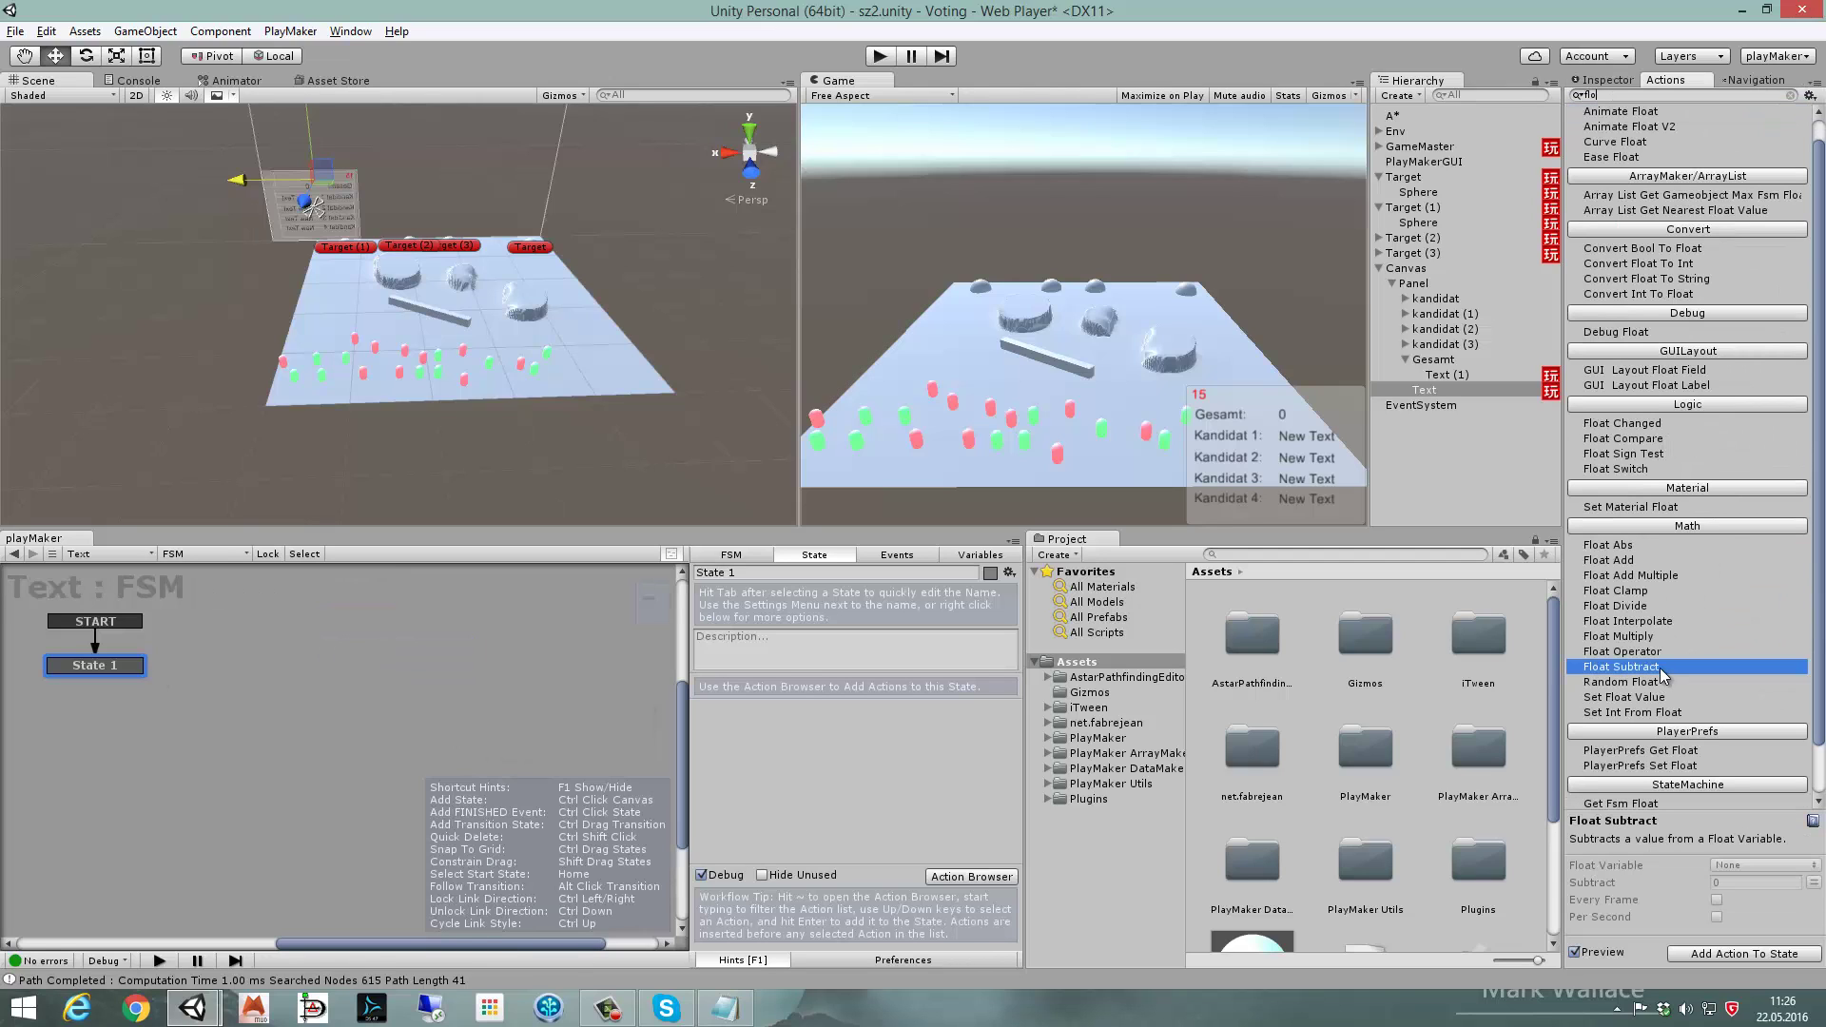
{"action": "key", "text": "Return"}
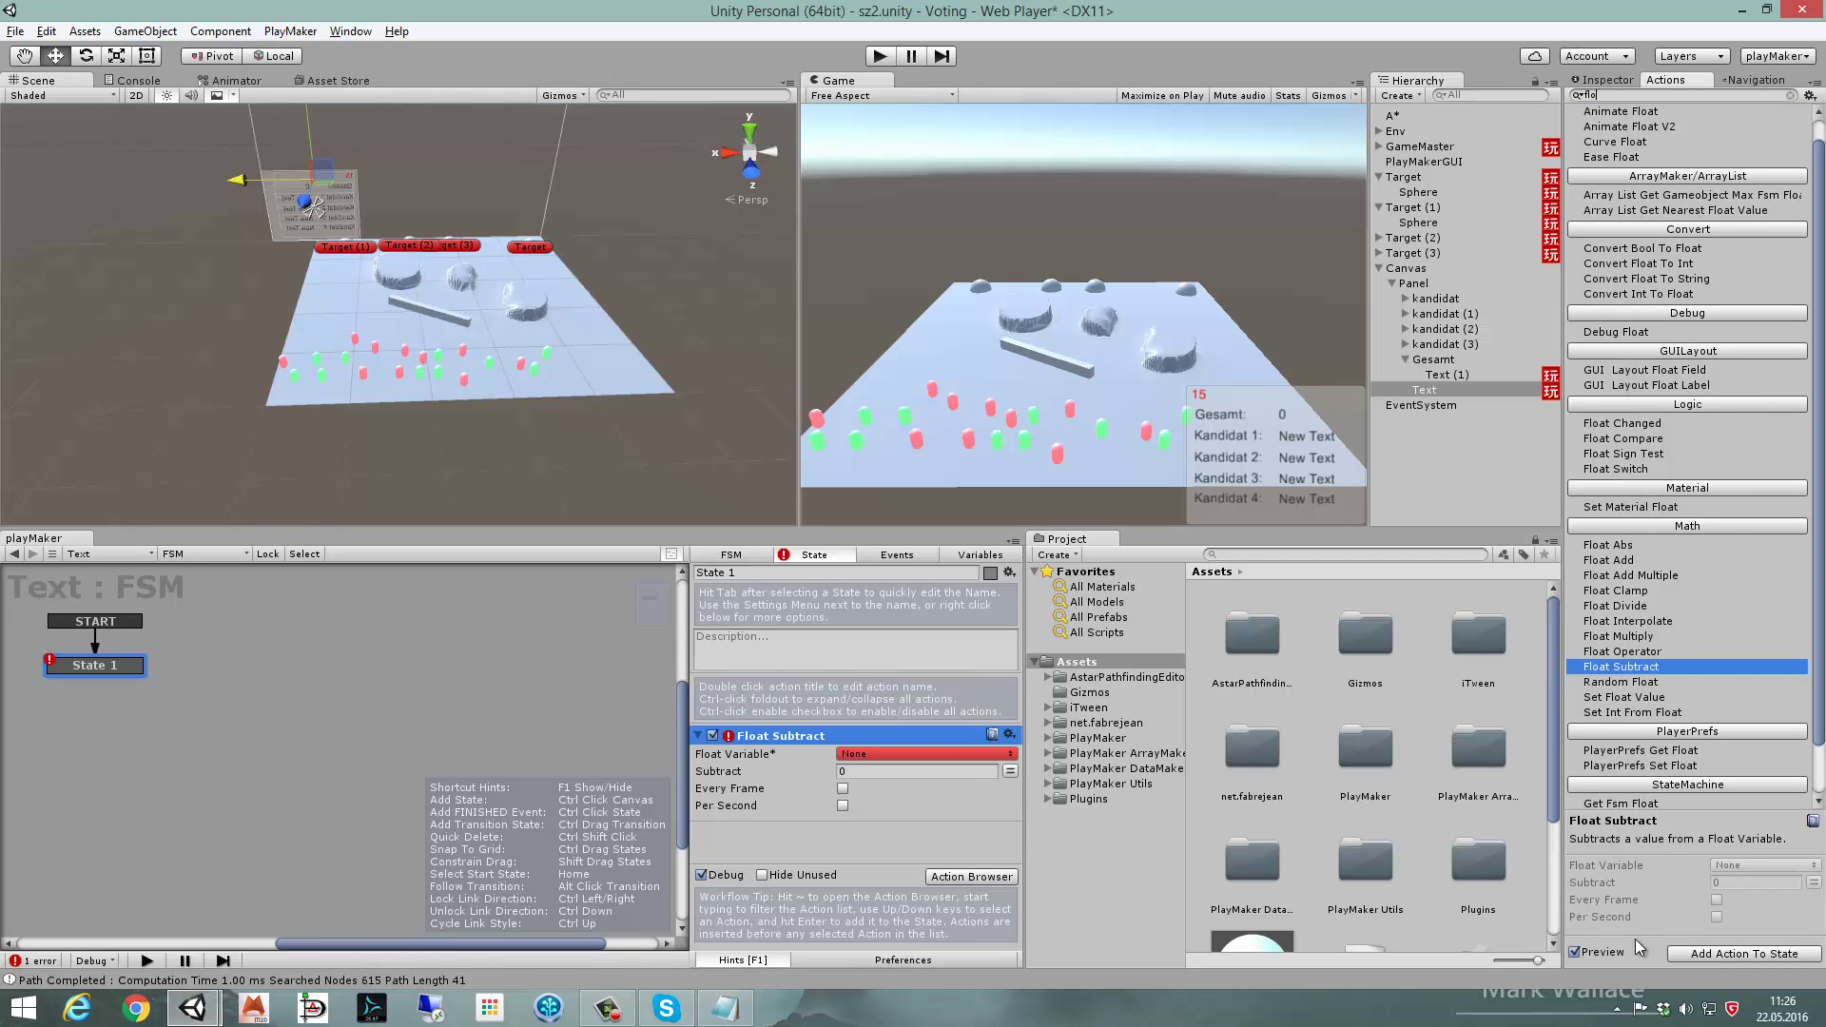
- Create a float variable 'time' with a starting value of 15
{"action": "left_click", "coordinate": [844, 754]}
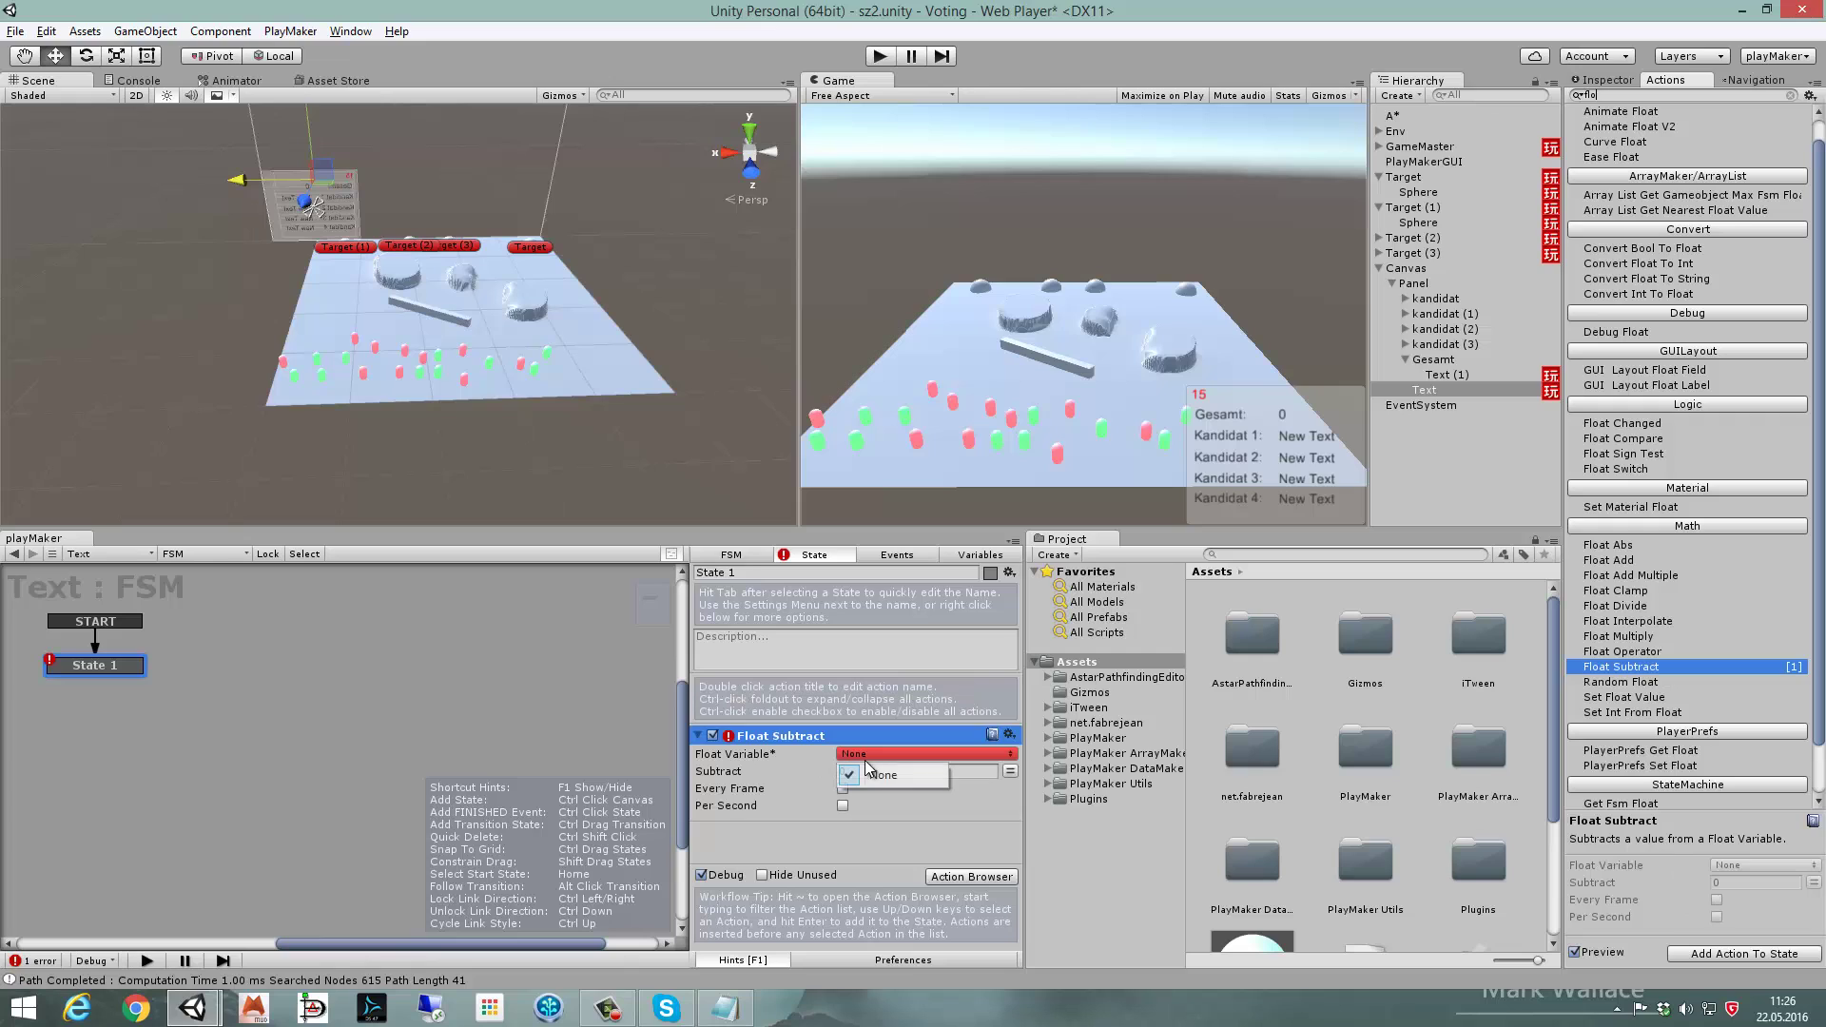
{"action": "left_click", "coordinate": [970, 556]}
{"action": "left_click", "coordinate": [970, 557]}
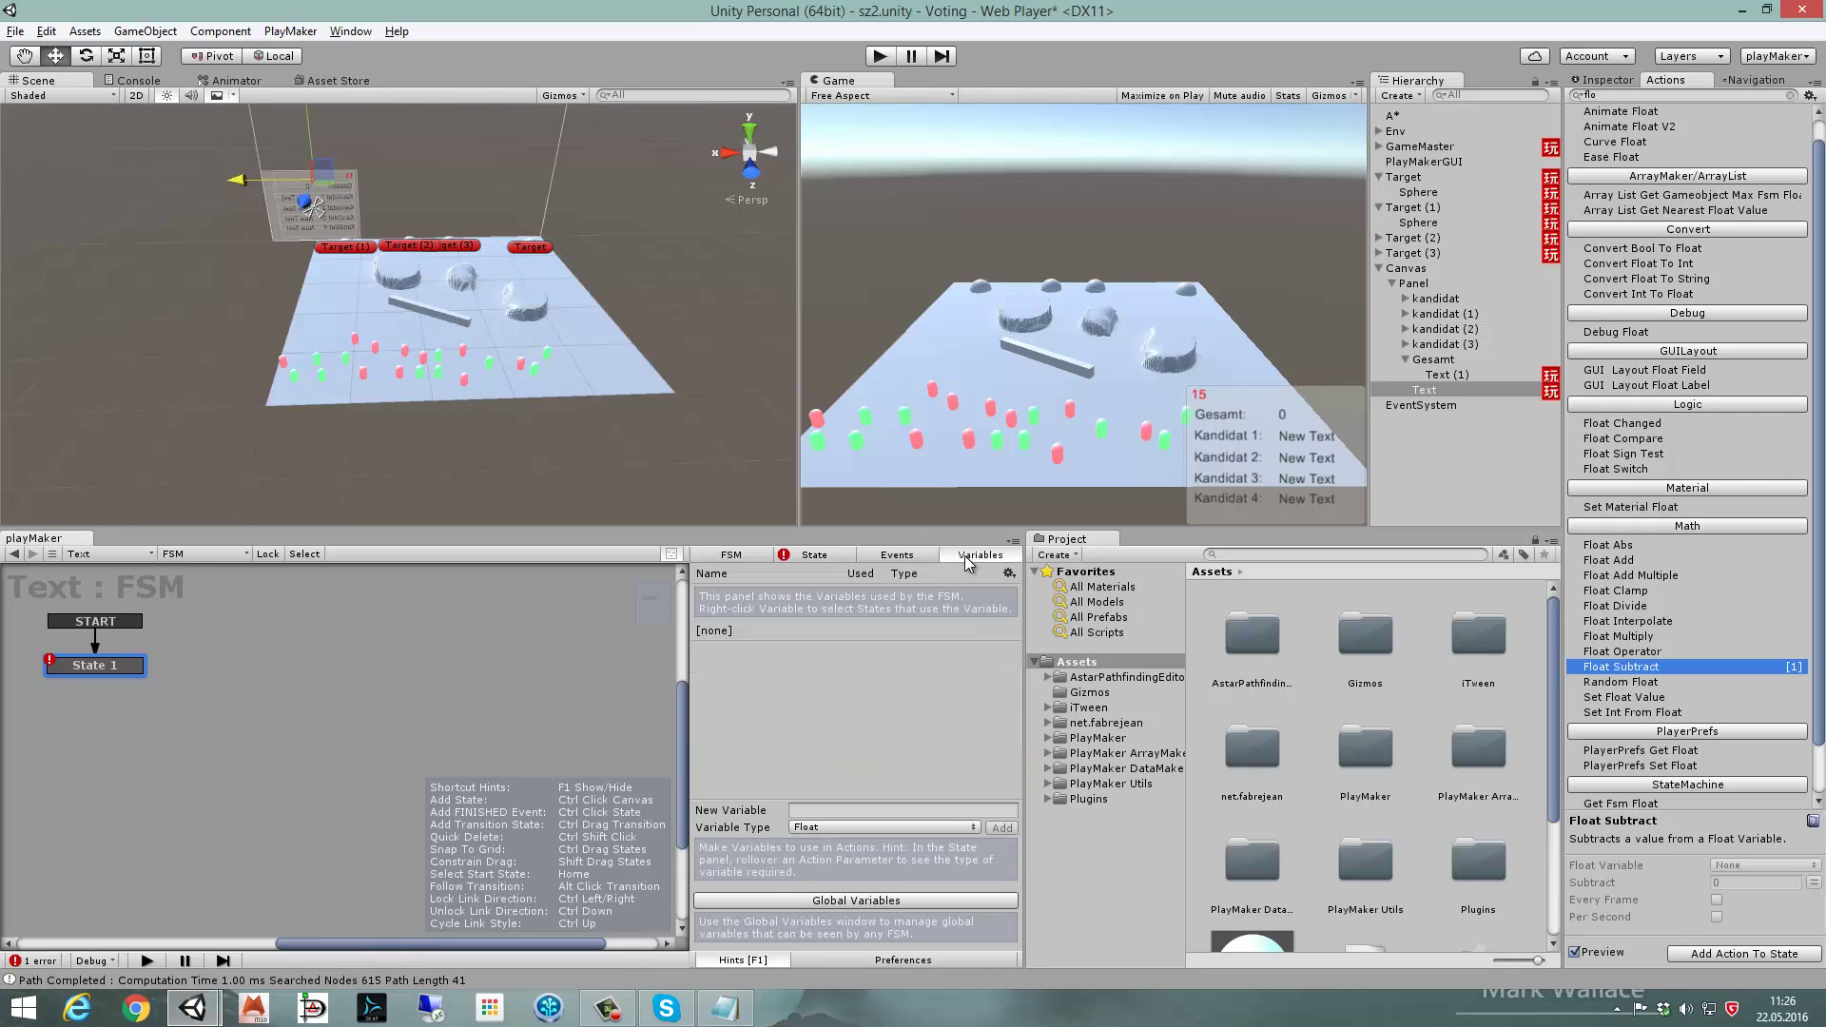
{"action": "left_click", "coordinate": [834, 811]}
{"action": "type", "text": "time"}
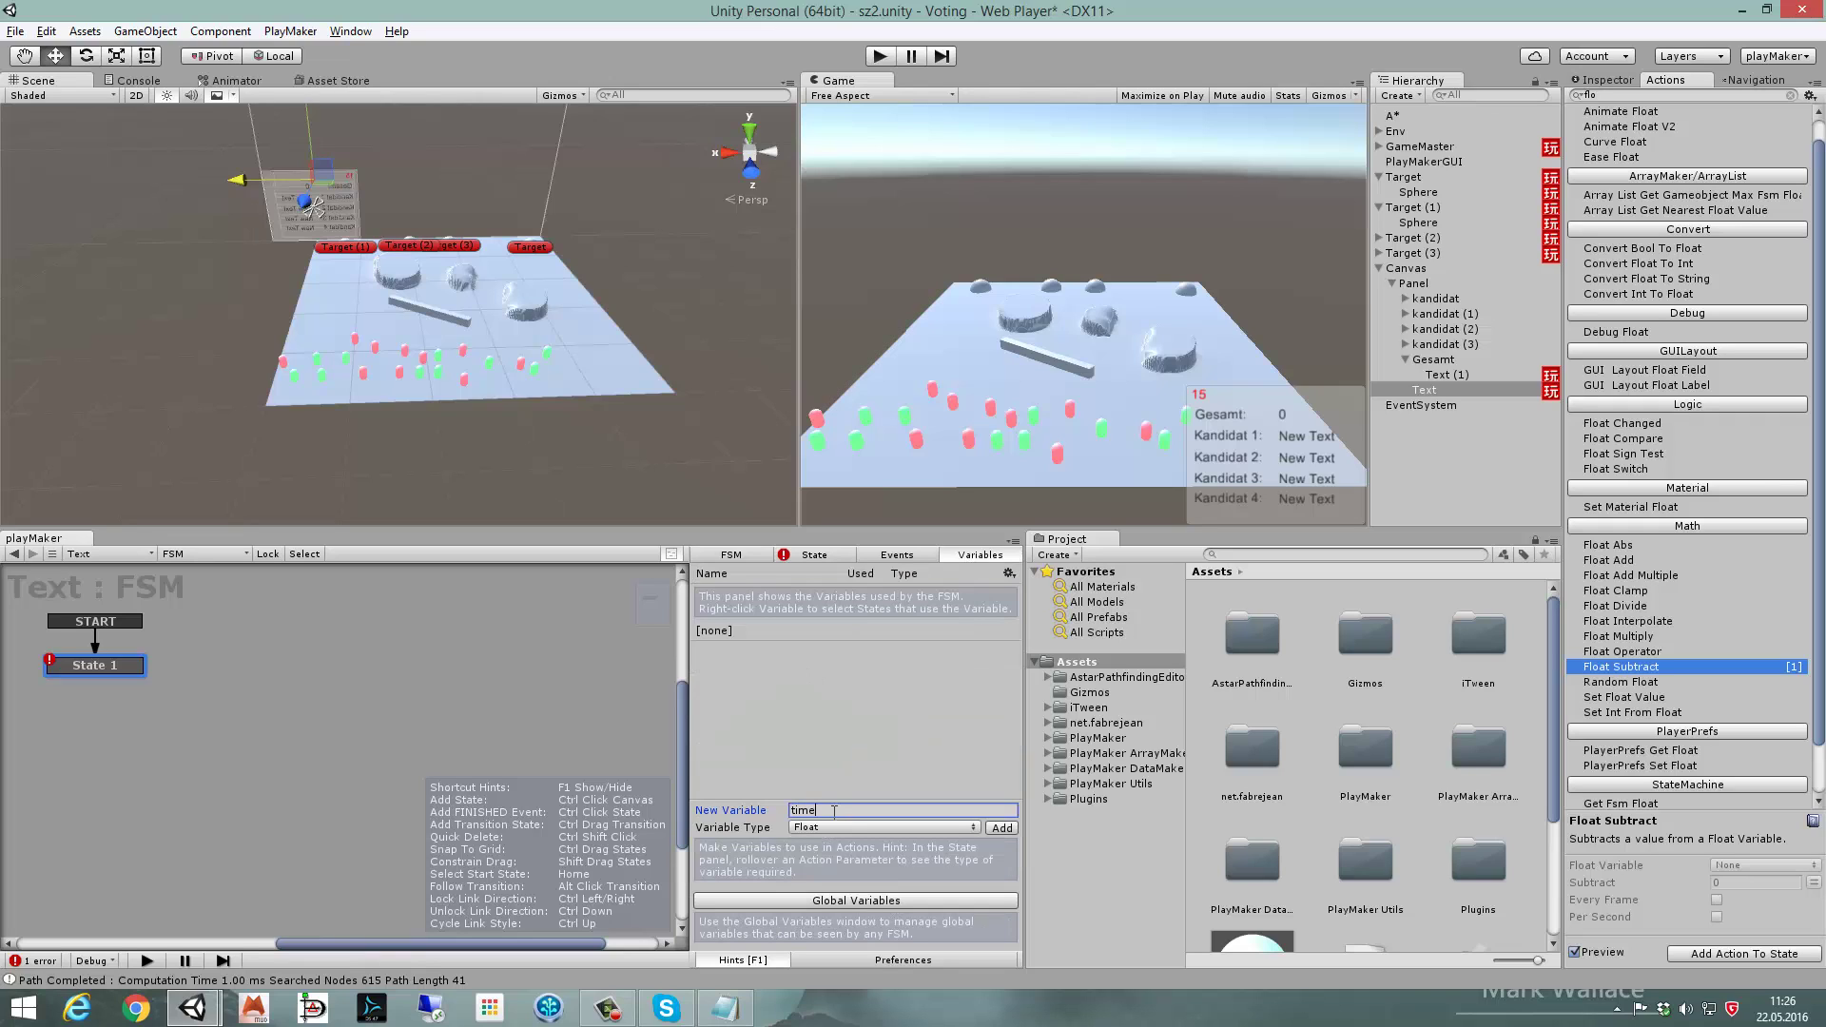
{"action": "left_click", "coordinate": [993, 829]}
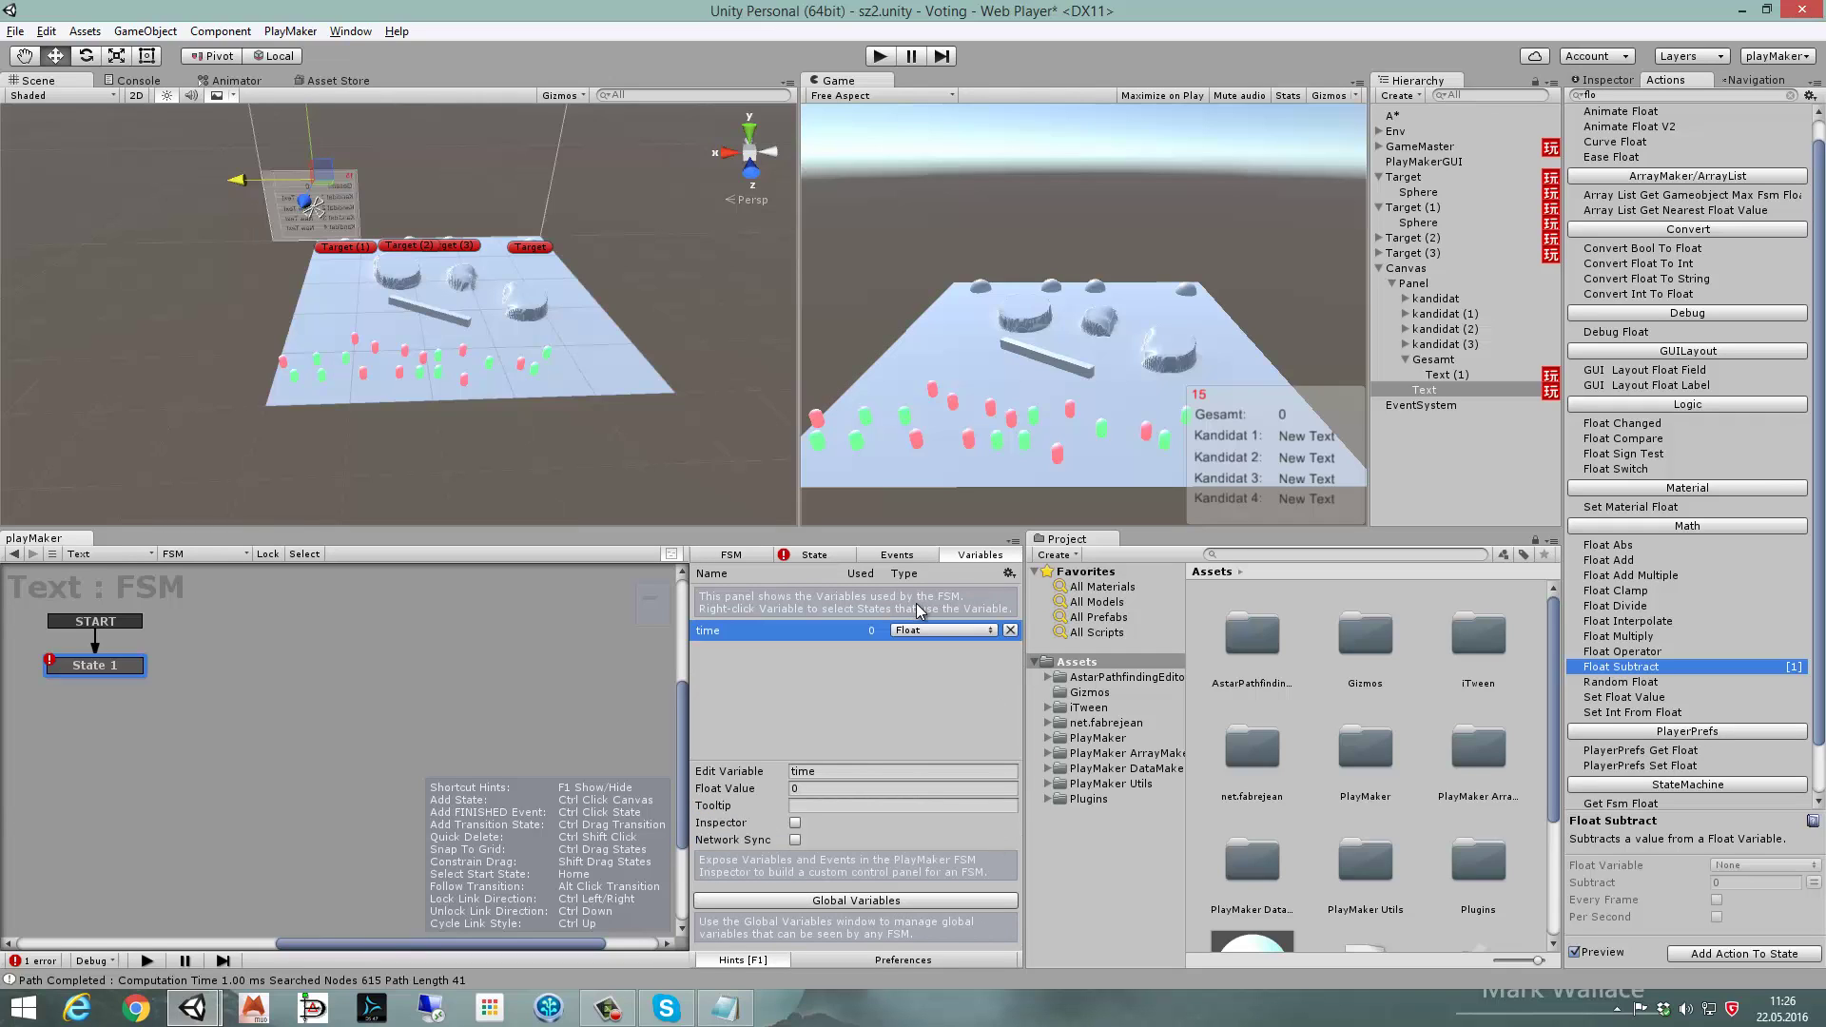
{"action": "left_click", "coordinate": [758, 795]}
{"action": "type", "text": "15"}
{"action": "left_click", "coordinate": [1599, 85]}
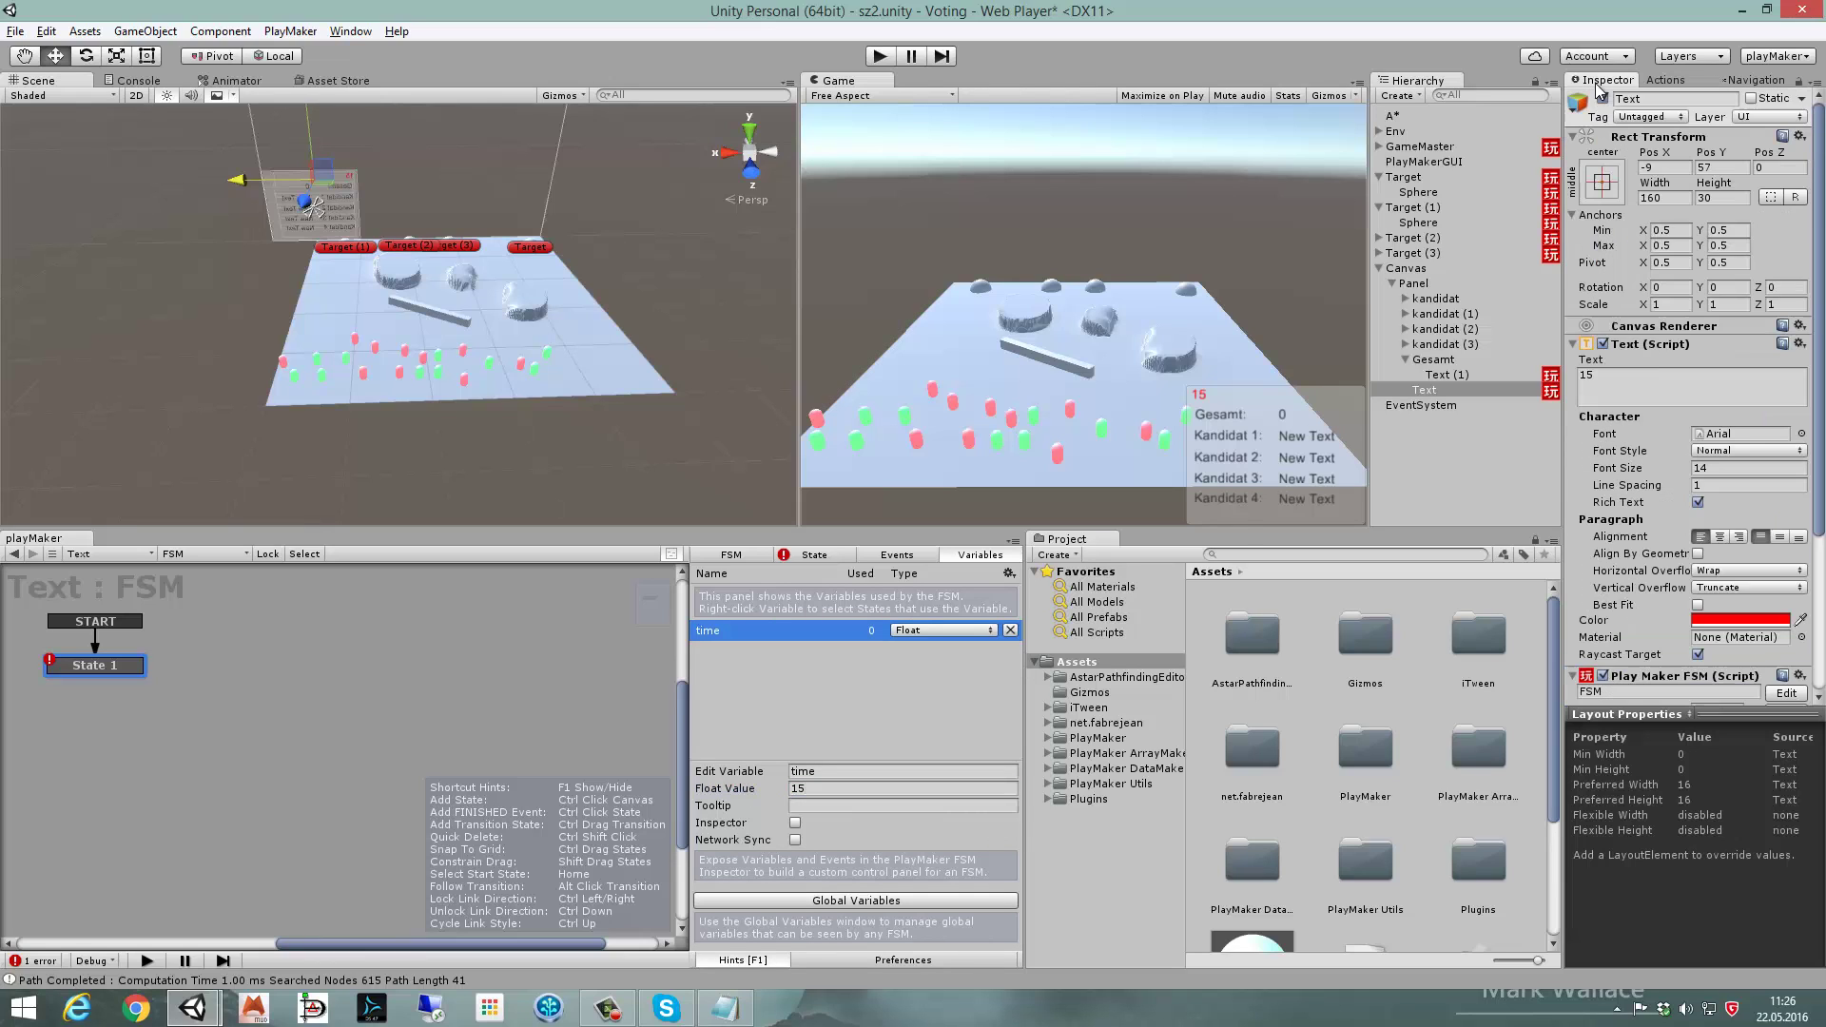
- Reset the label text to 0 and make Float Subtract take 1 from time every frame, per second
{"action": "double_click", "coordinate": [1586, 375]}
{"action": "type", "text": "0"}
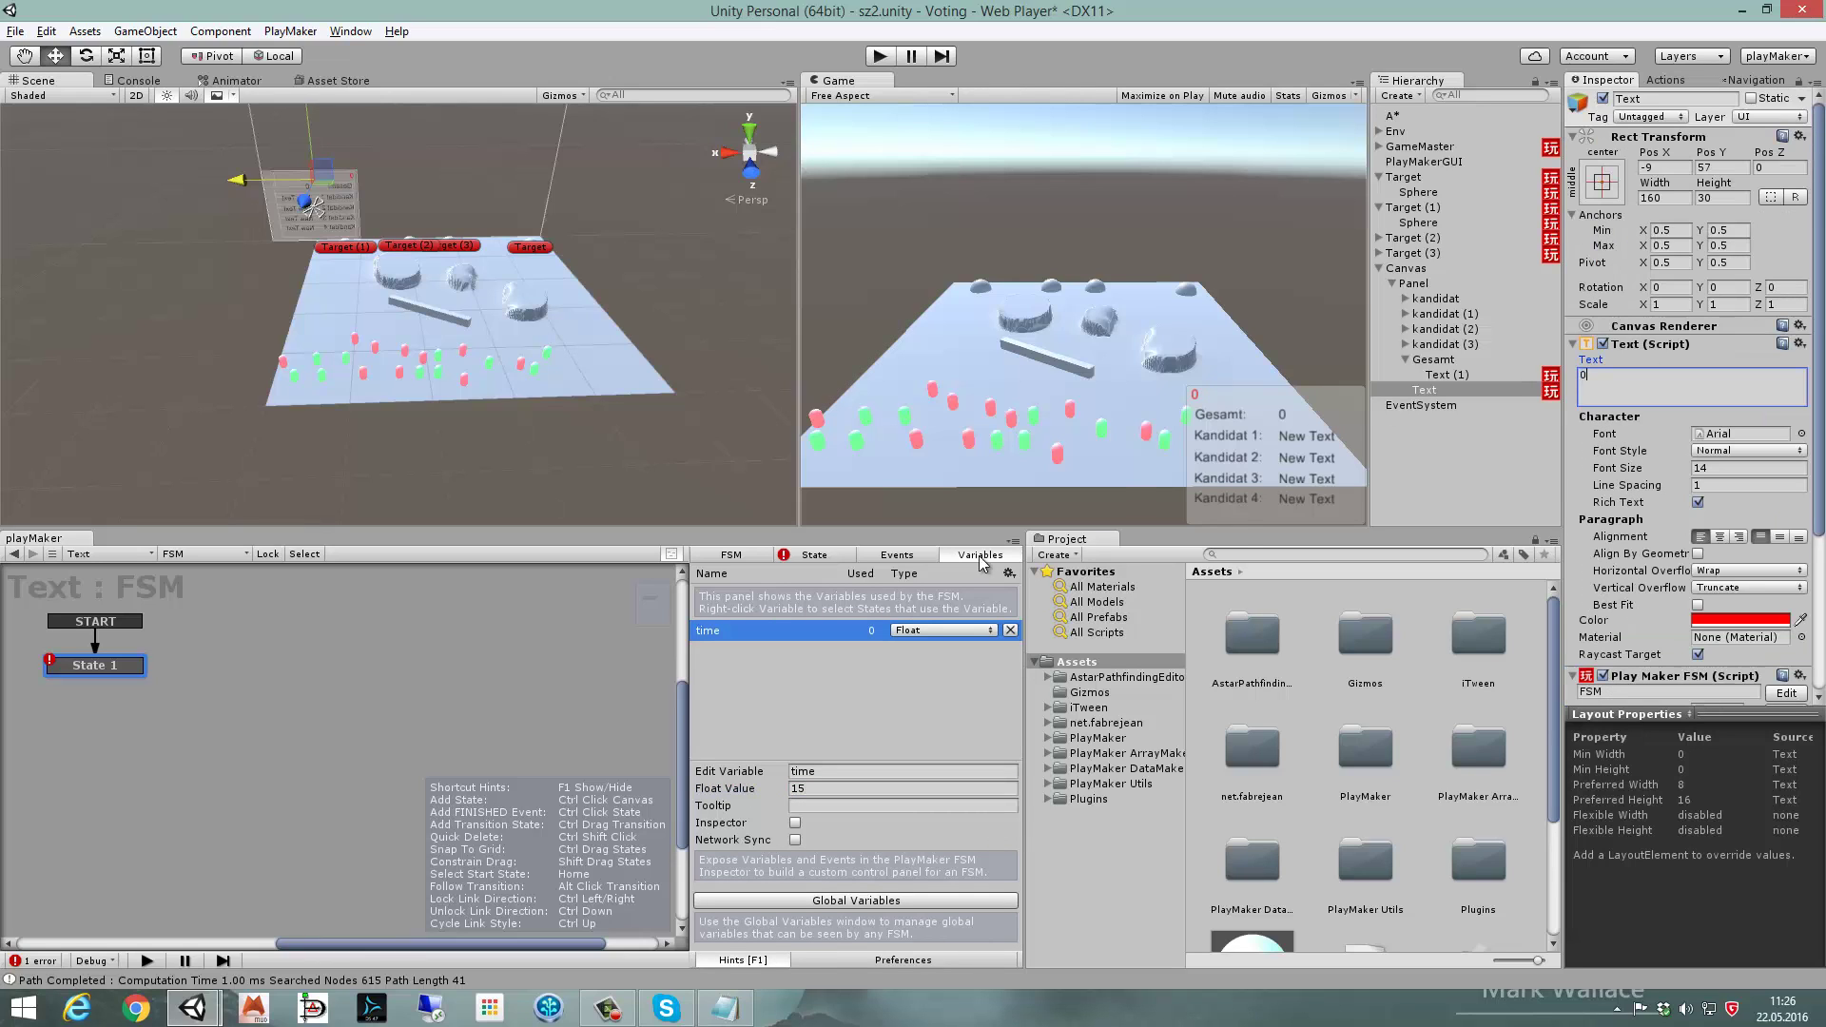
{"action": "left_click", "coordinate": [799, 555]}
{"action": "left_click", "coordinate": [881, 751]}
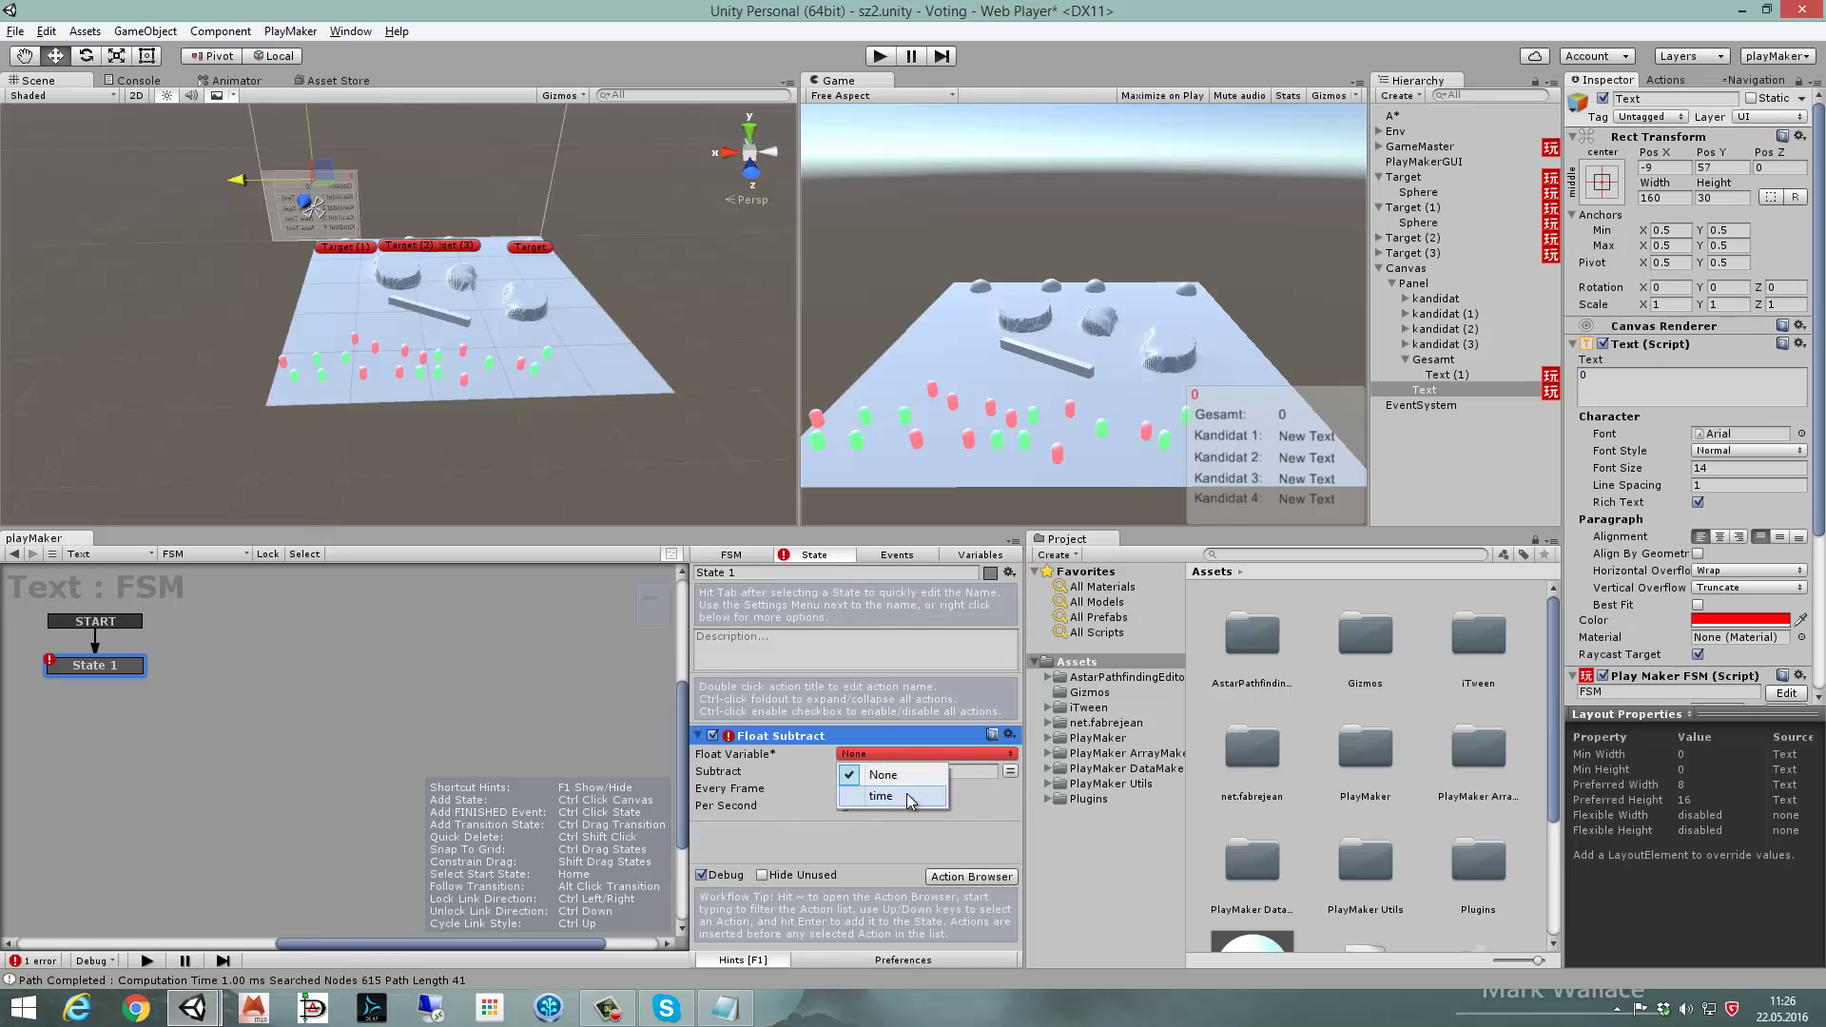
{"action": "left_click", "coordinate": [860, 795]}
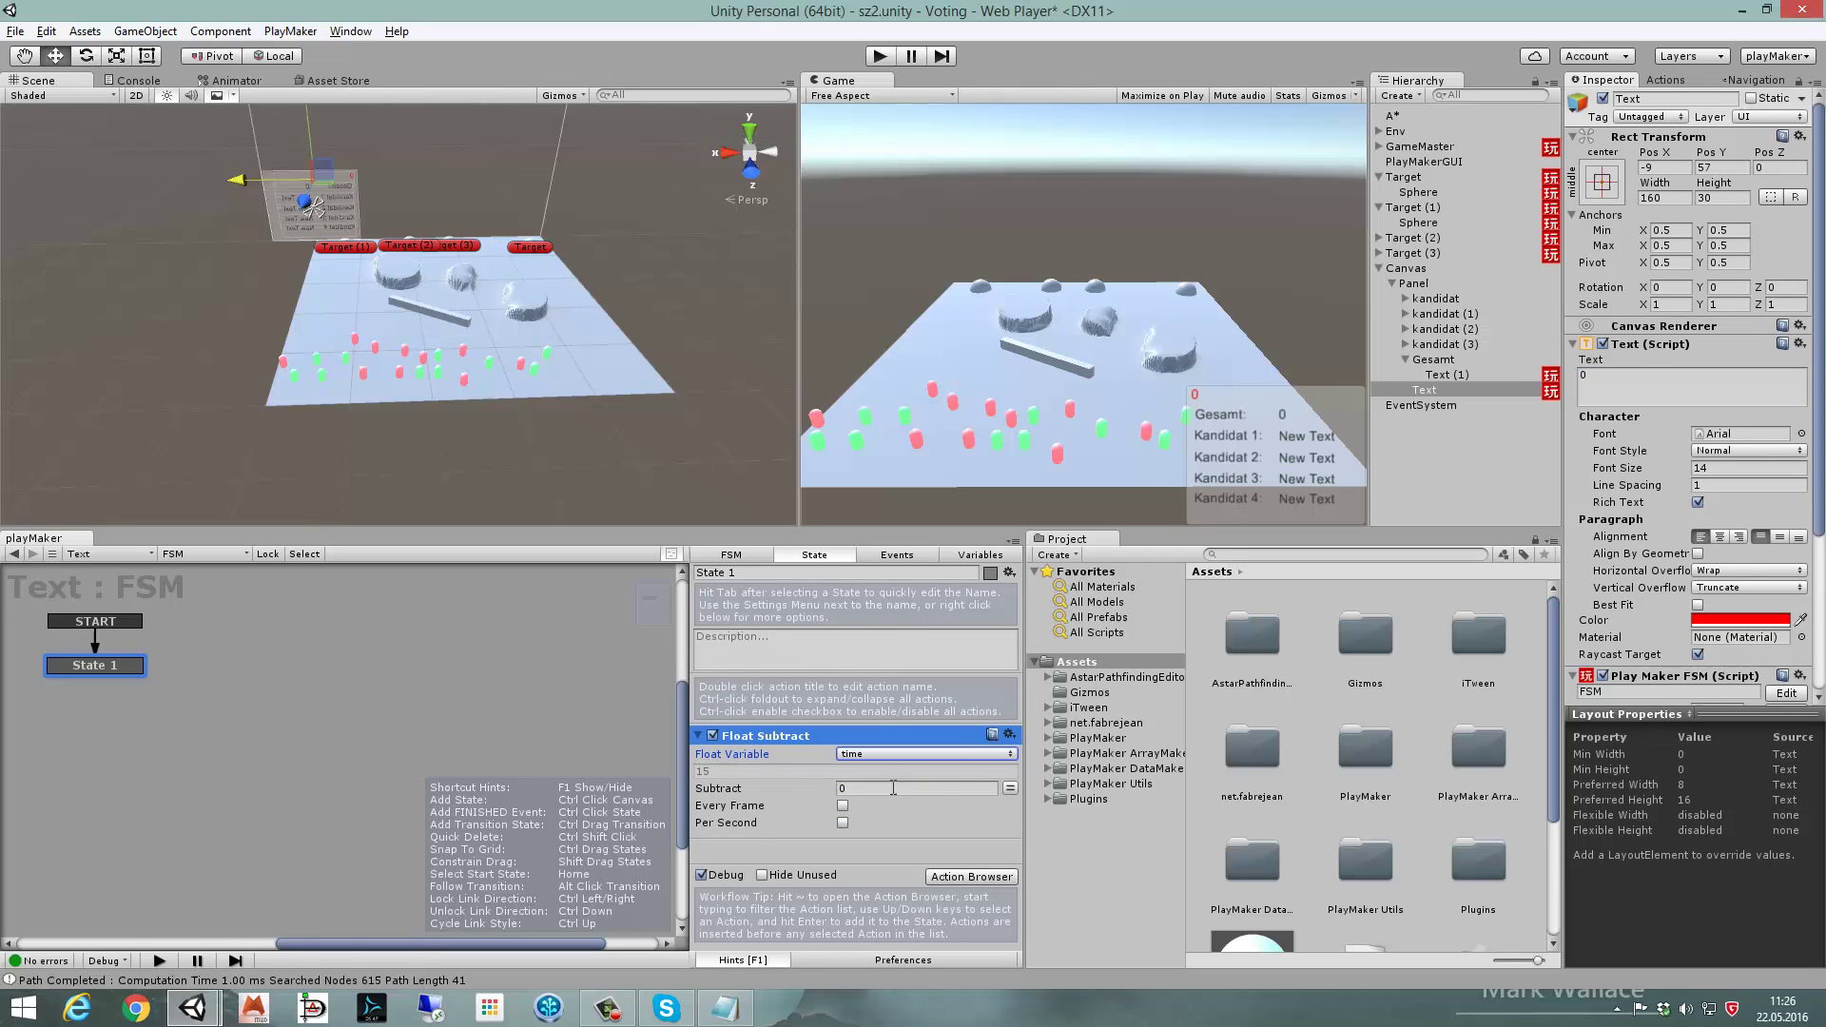
{"action": "left_click", "coordinate": [958, 789]}
{"action": "type", "text": "1"}
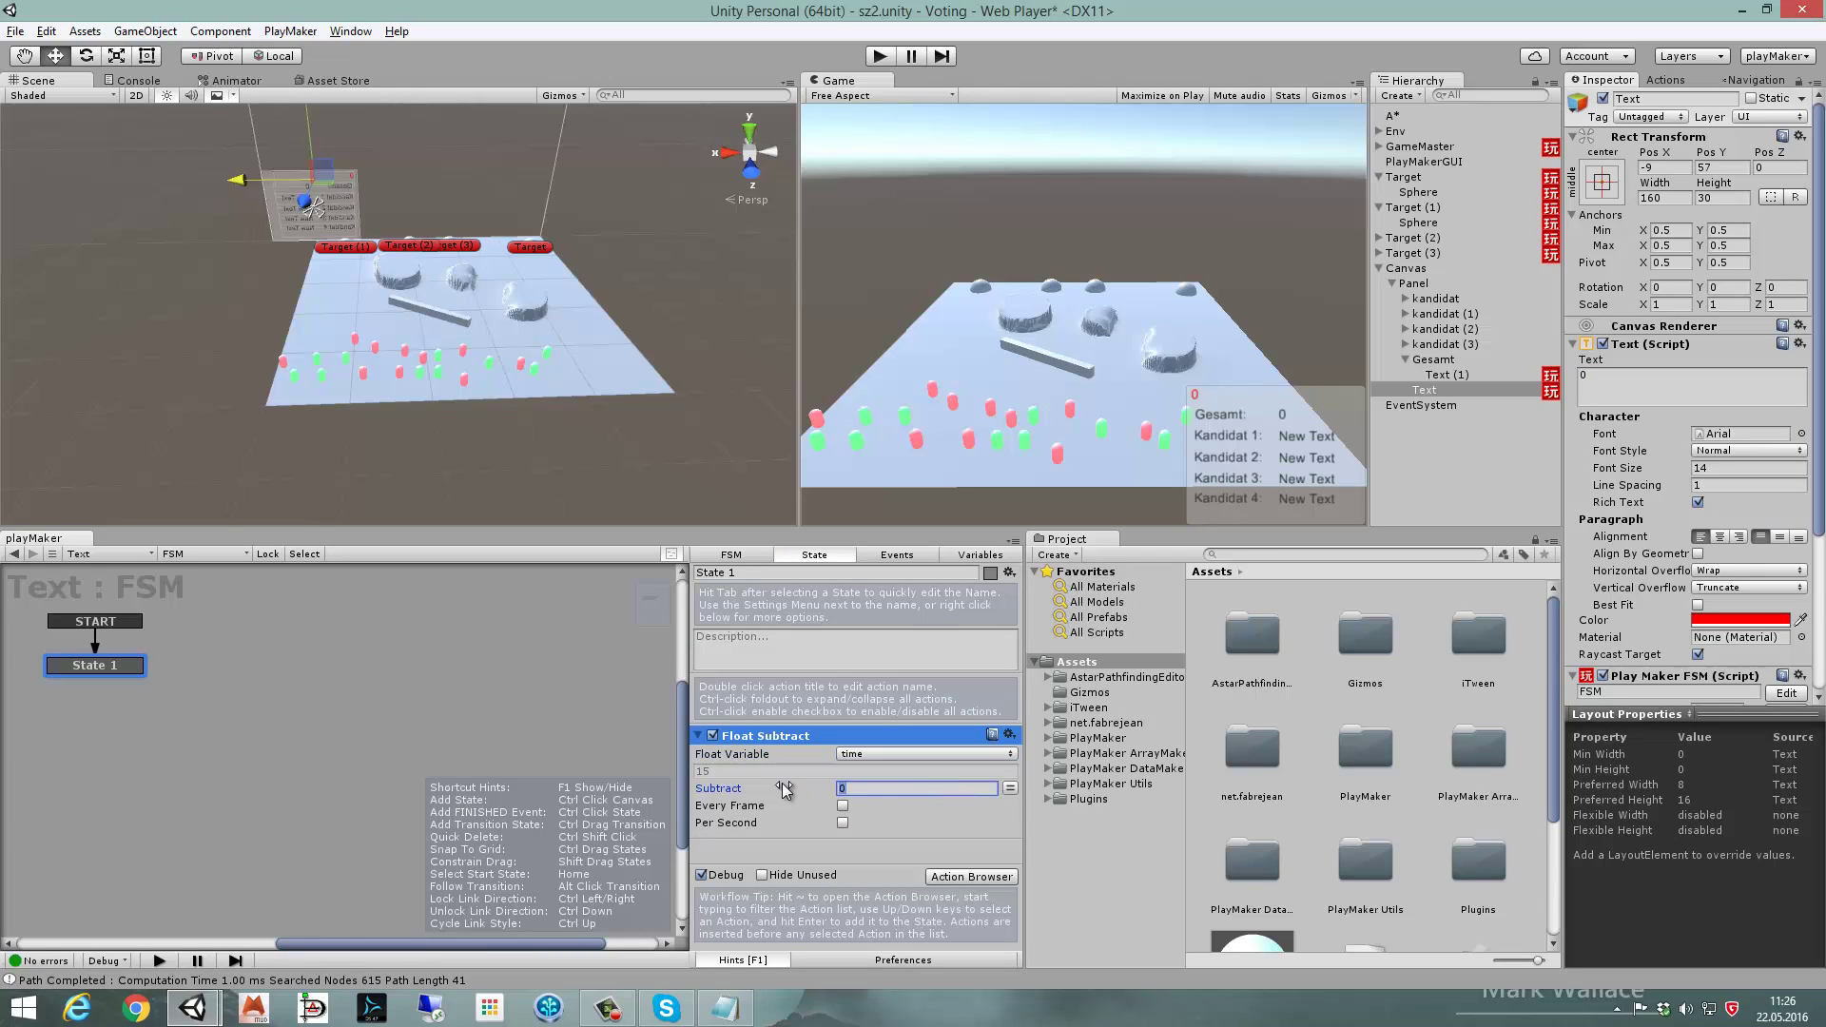
{"action": "left_click", "coordinate": [843, 806]}
{"action": "left_click", "coordinate": [843, 824]}
{"action": "left_click", "coordinate": [864, 790]}
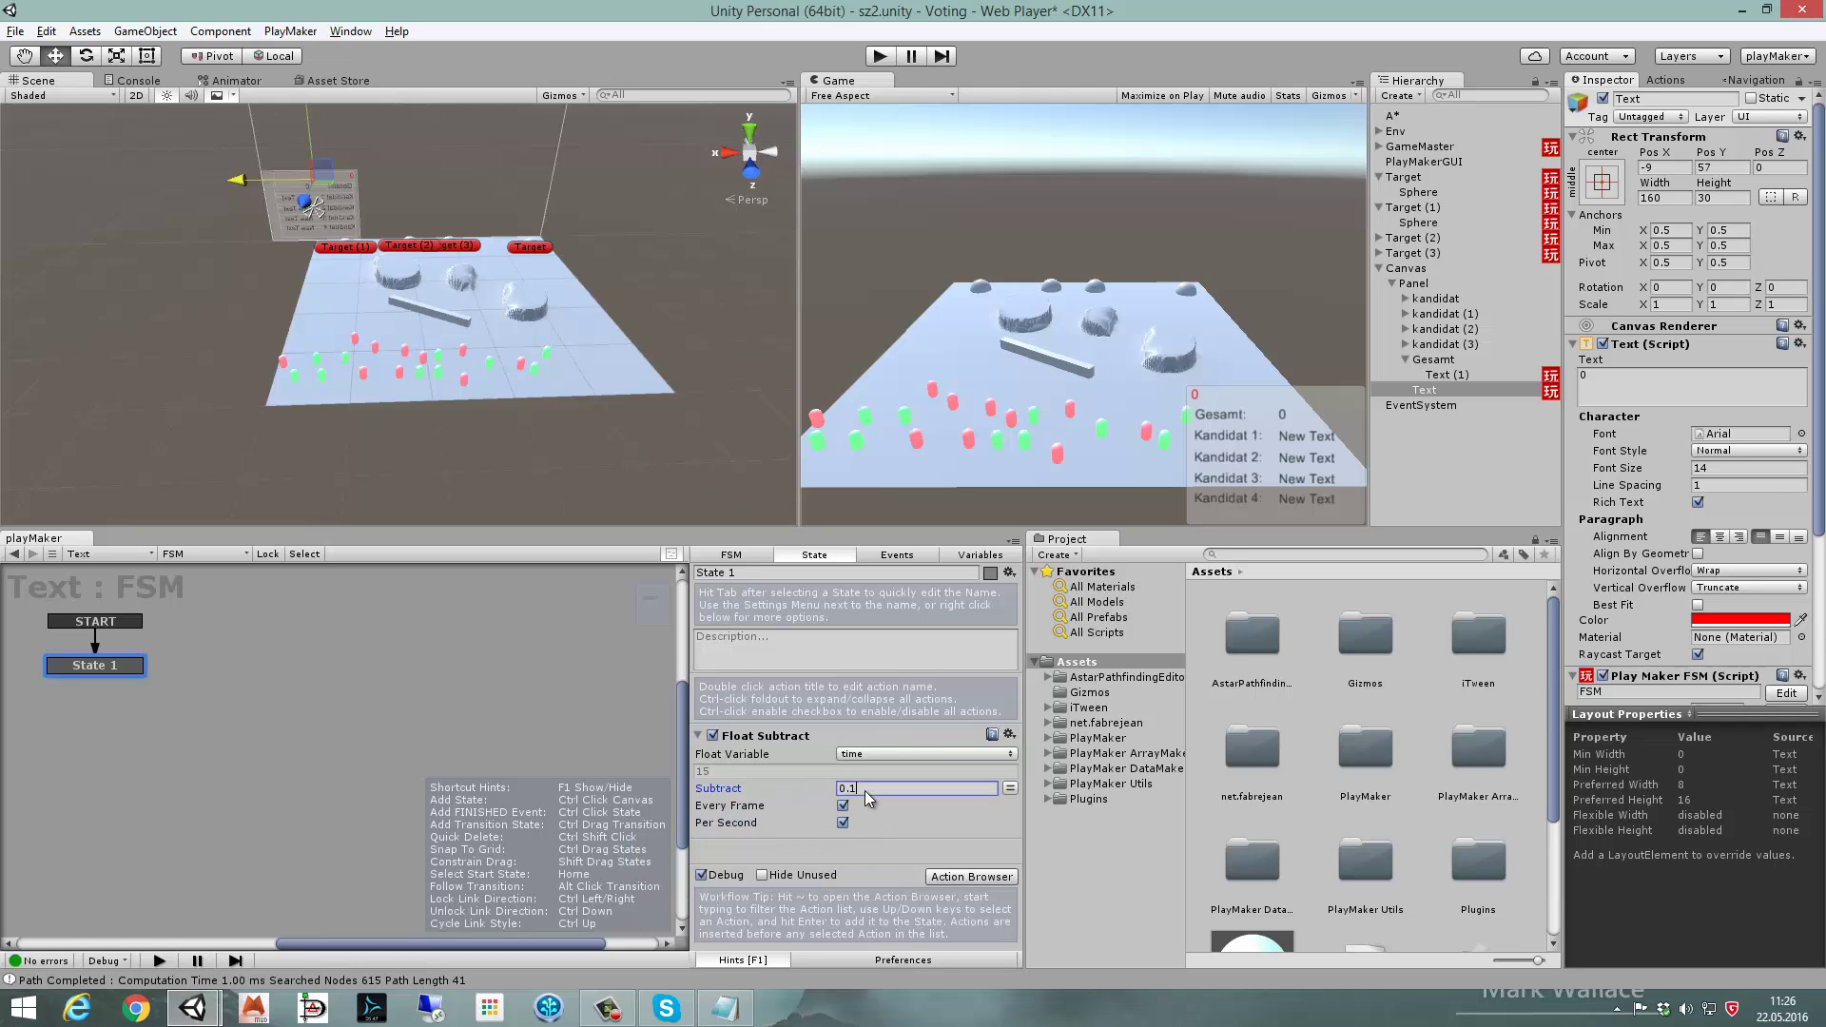
{"action": "type", "text": "1"}
{"action": "left_click_drag", "start_coordinate": [1623, 344], "coordinate": [928, 853]}
- Add a Set Property action on the Text component targeting its text property, fed by a variable
{"action": "left_click", "coordinate": [992, 886]}
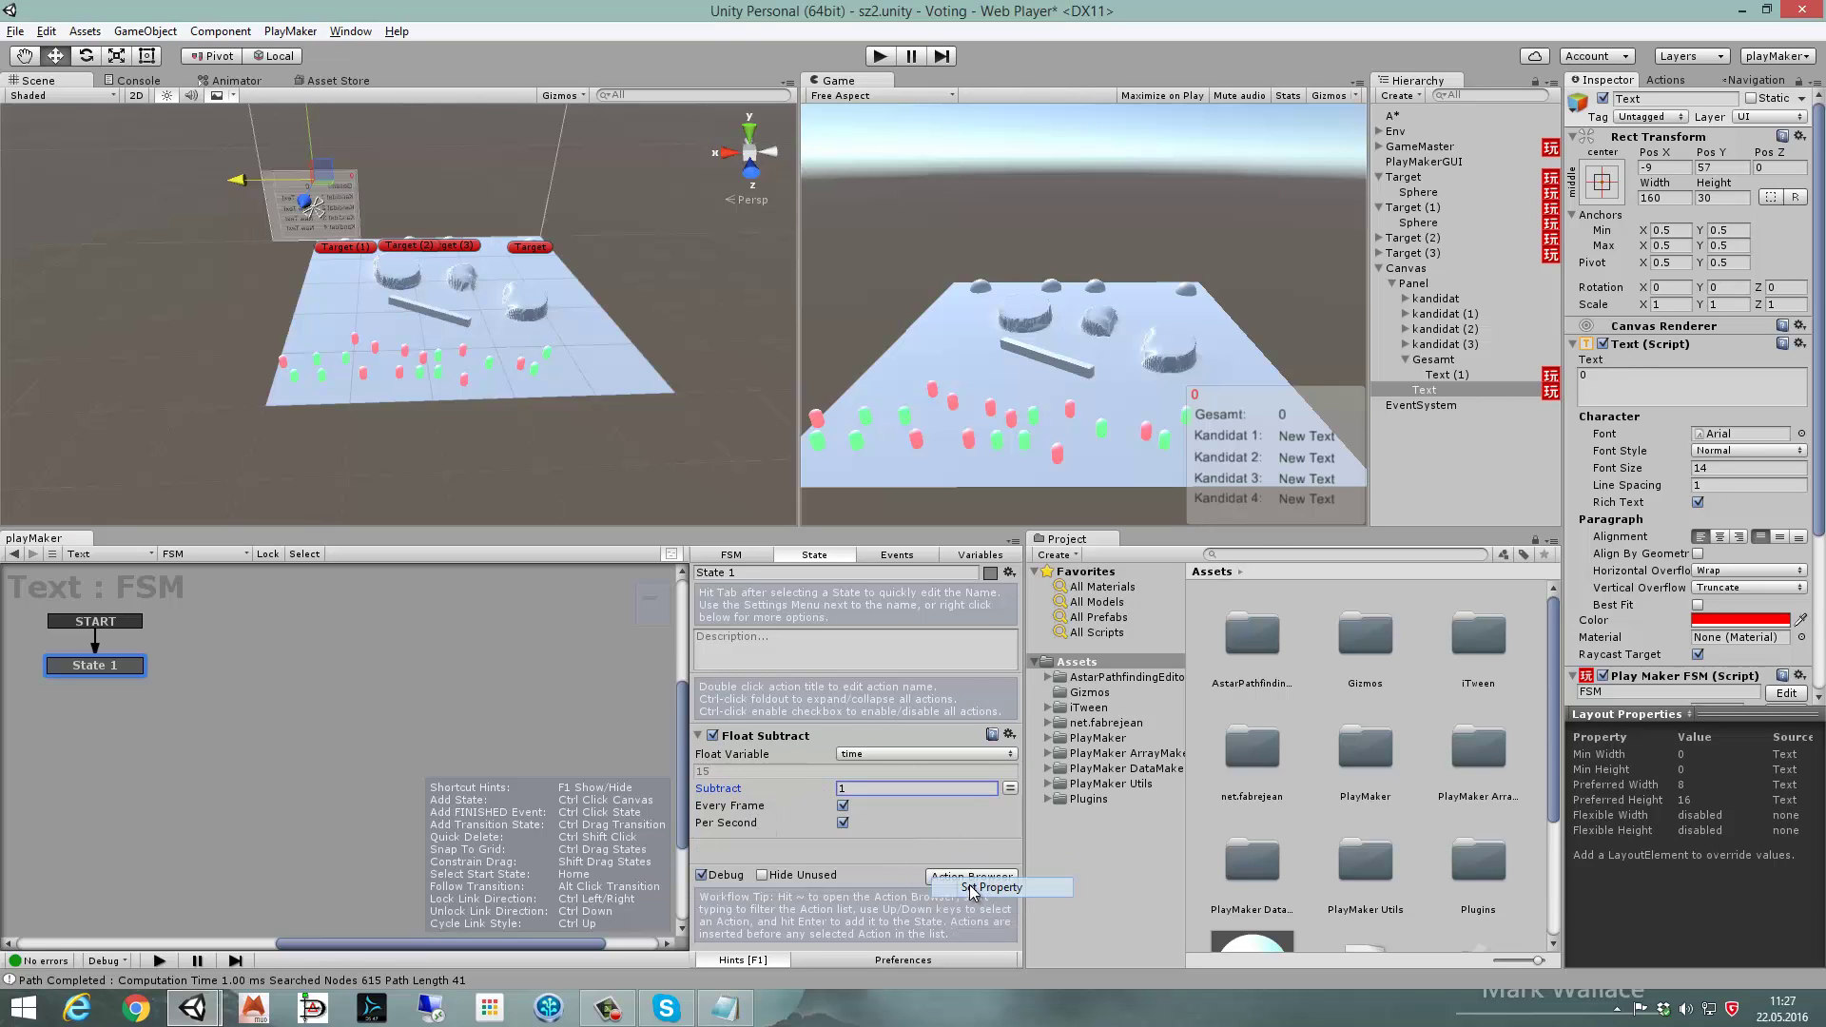
{"action": "left_click", "coordinate": [912, 846]}
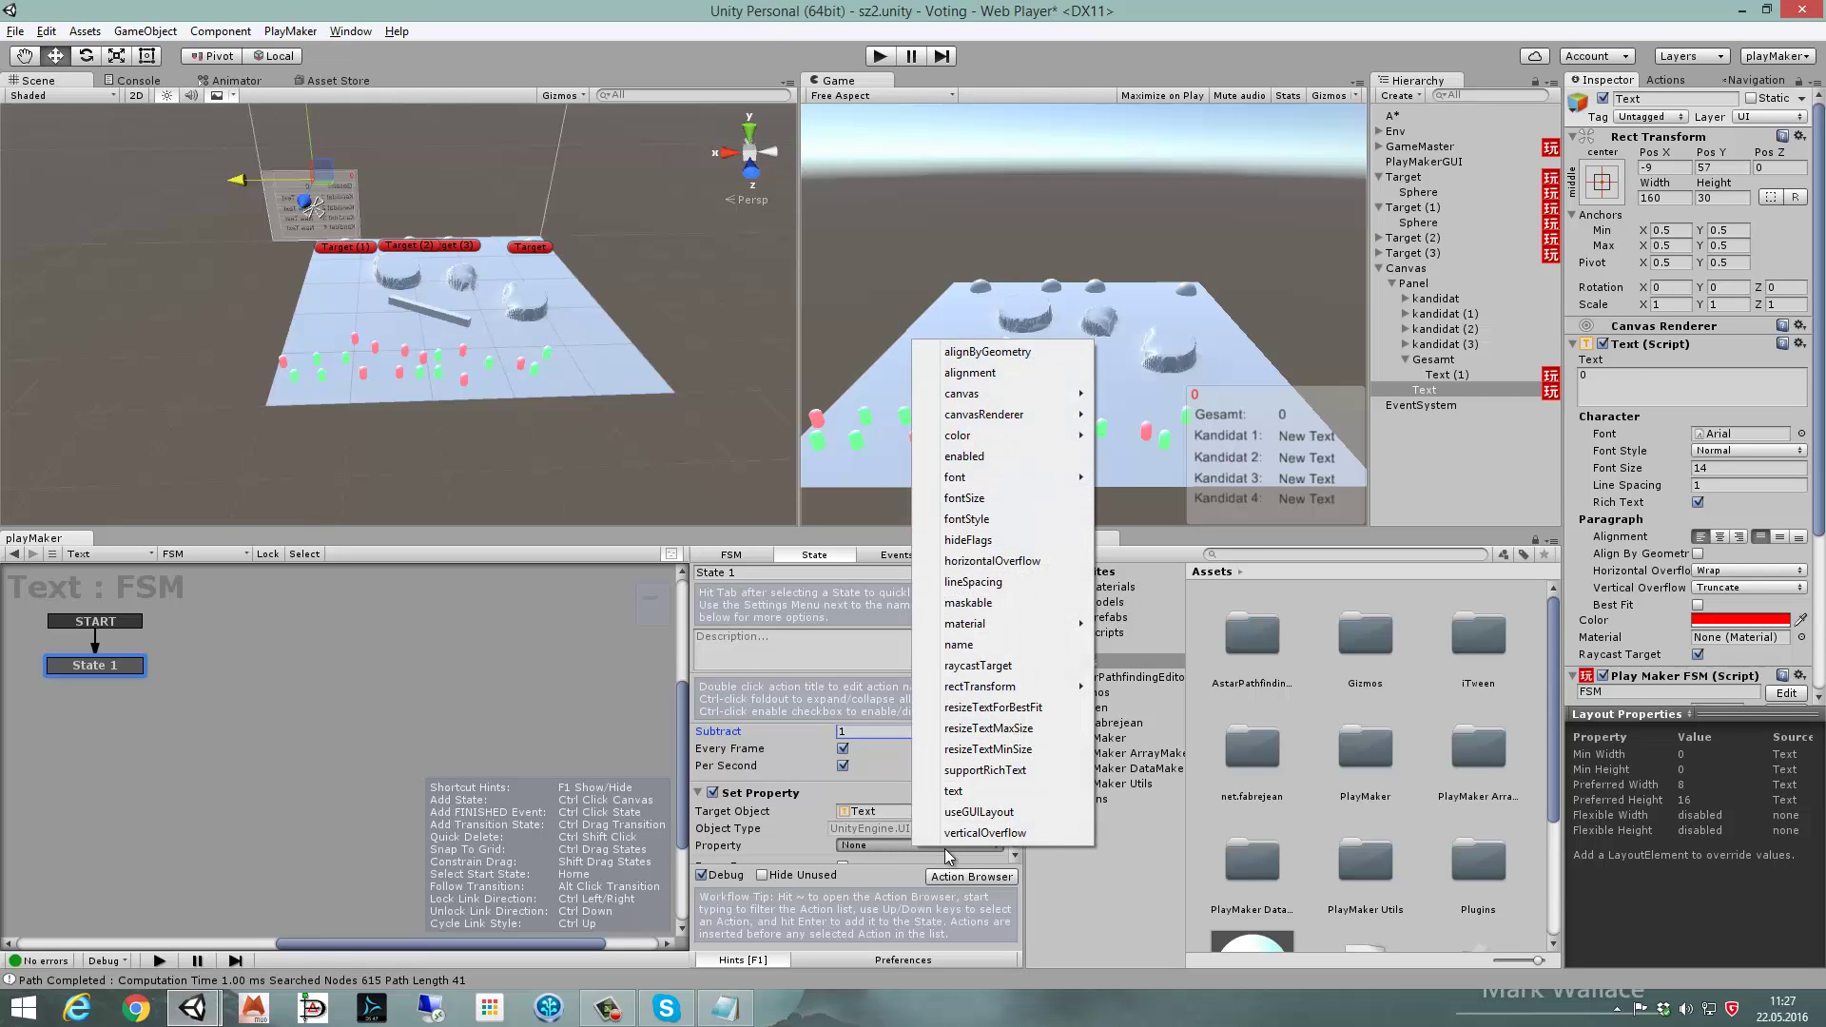
{"action": "left_click", "coordinate": [946, 834]}
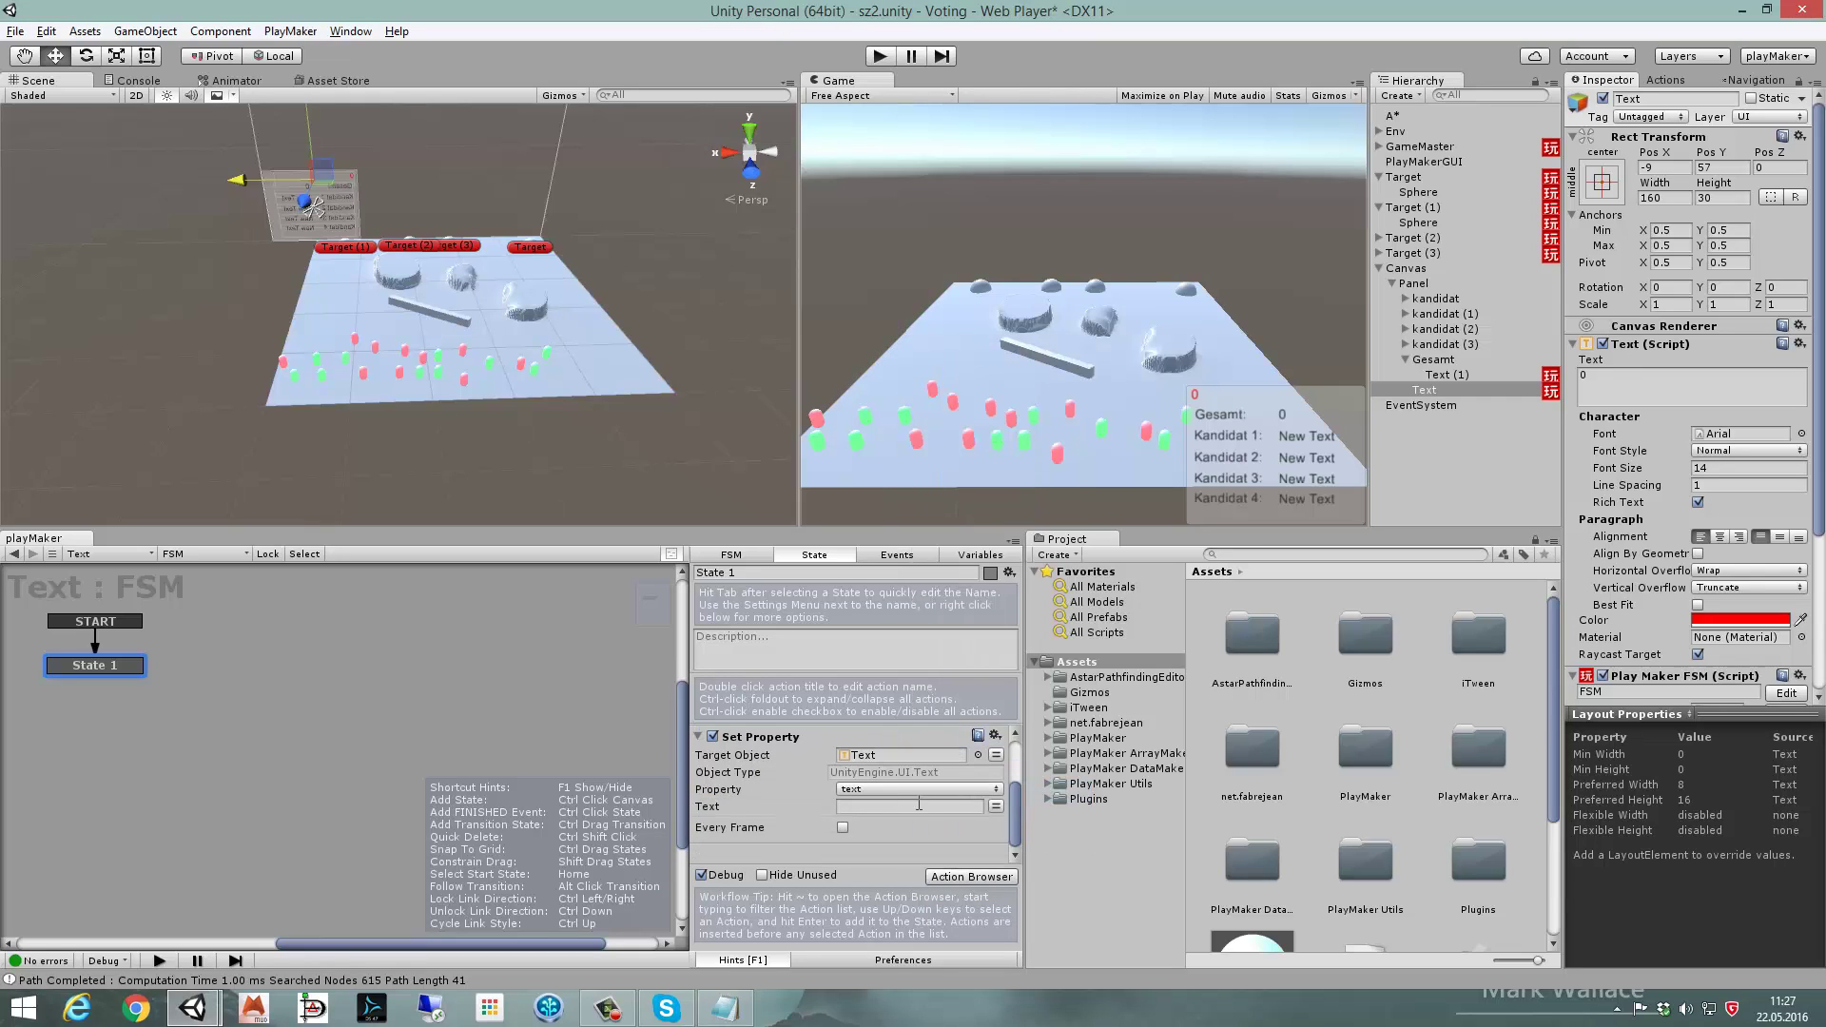
{"action": "left_click", "coordinate": [994, 805]}
{"action": "left_click", "coordinate": [917, 808]}
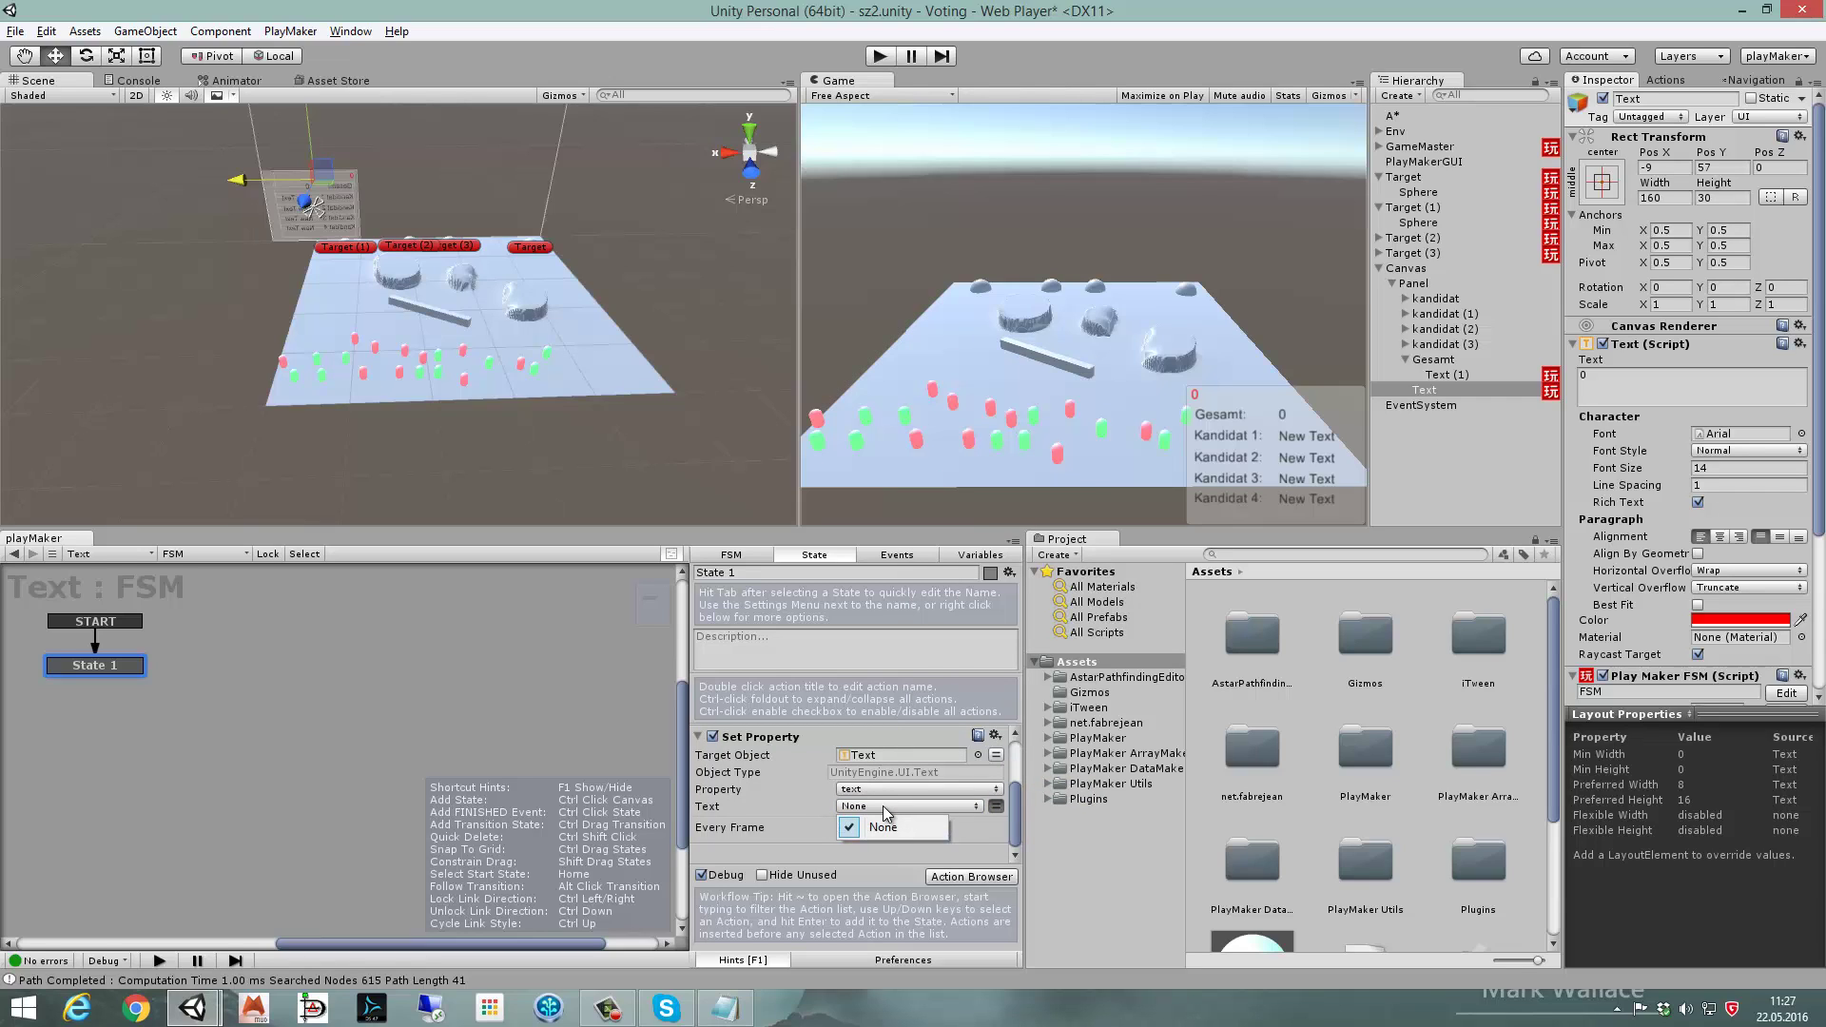
- Search the action browser for 'flo' and select Convert Float To String
{"action": "left_click", "coordinate": [1663, 81]}
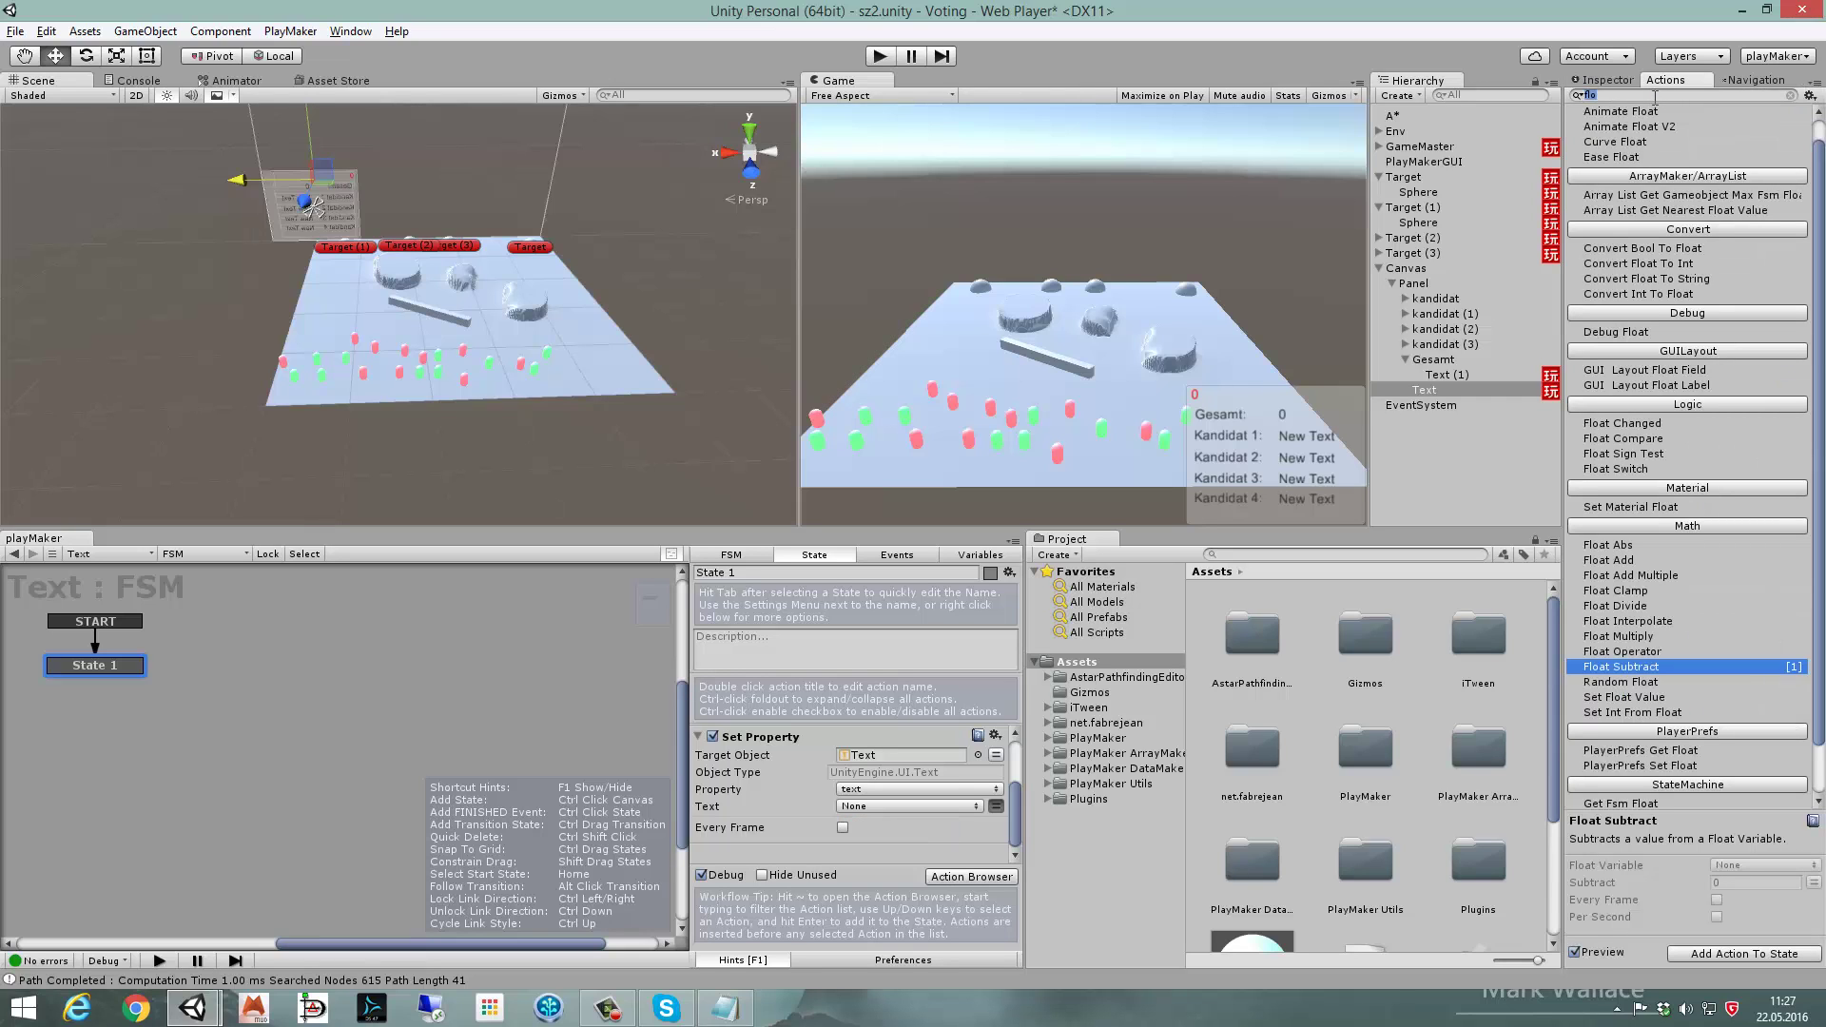
{"action": "type", "text": "flo"}
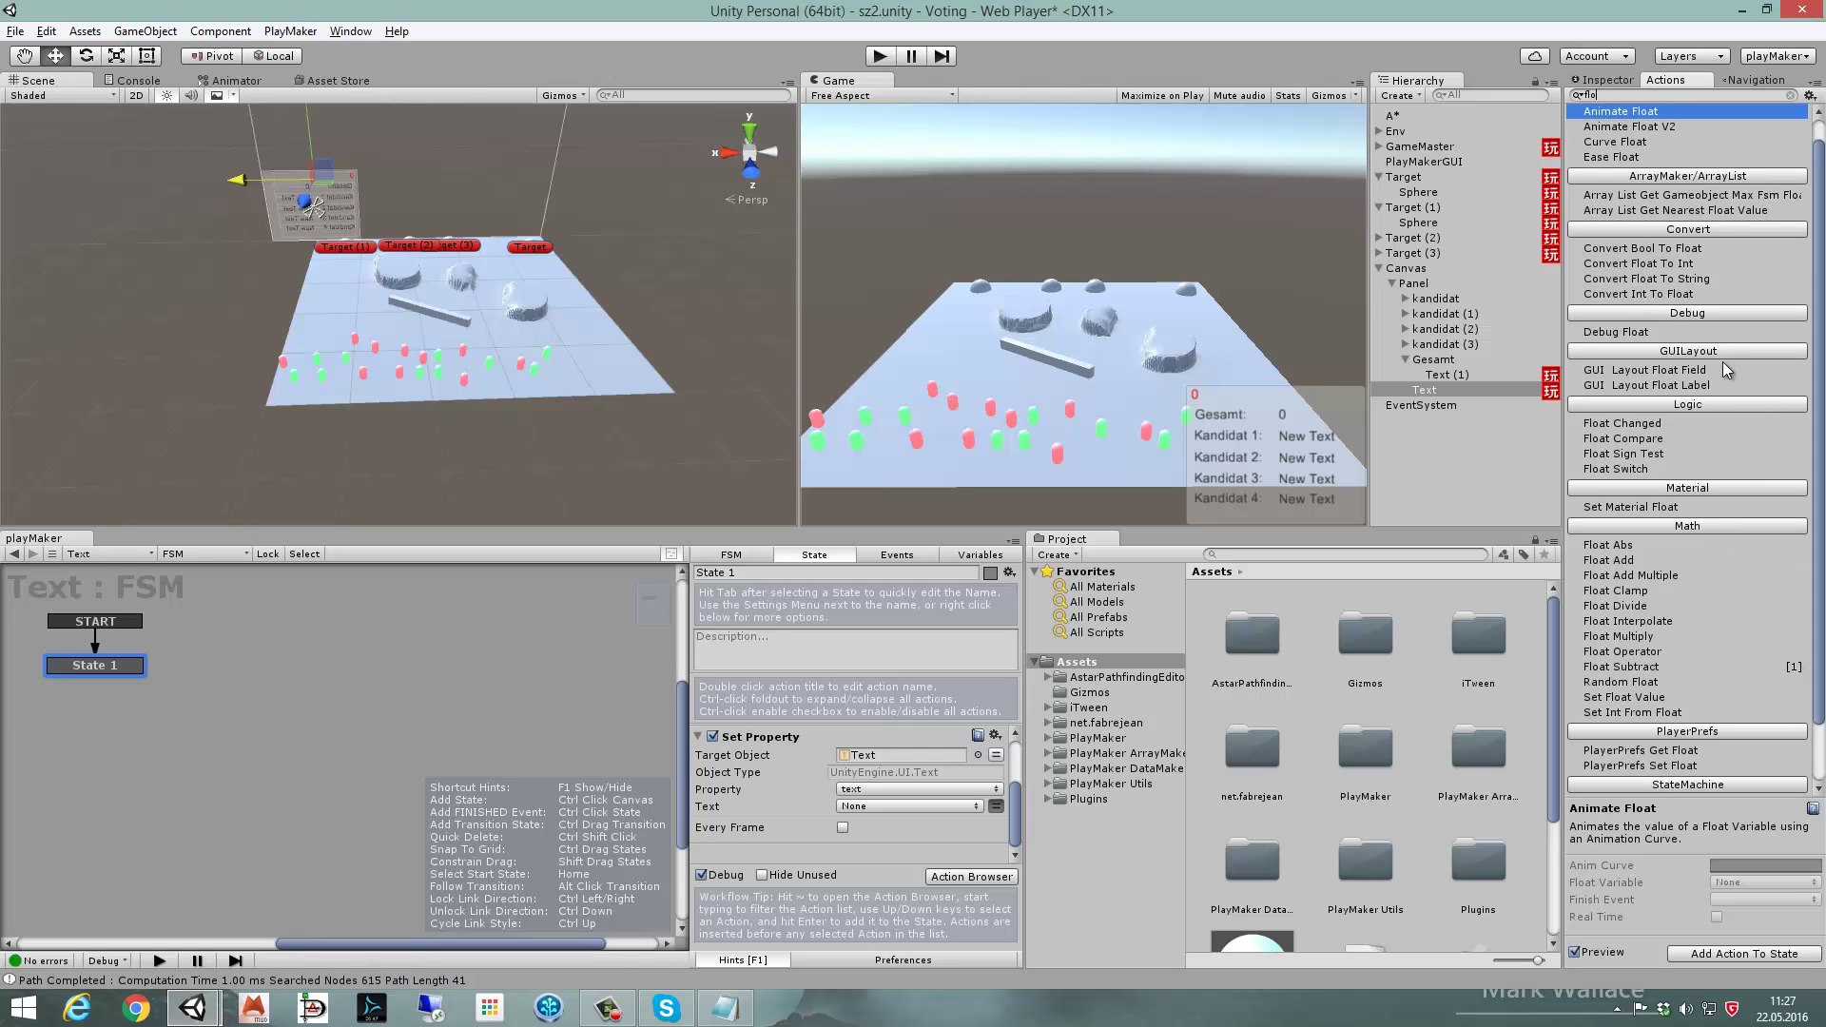
{"action": "left_click", "coordinate": [1697, 278]}
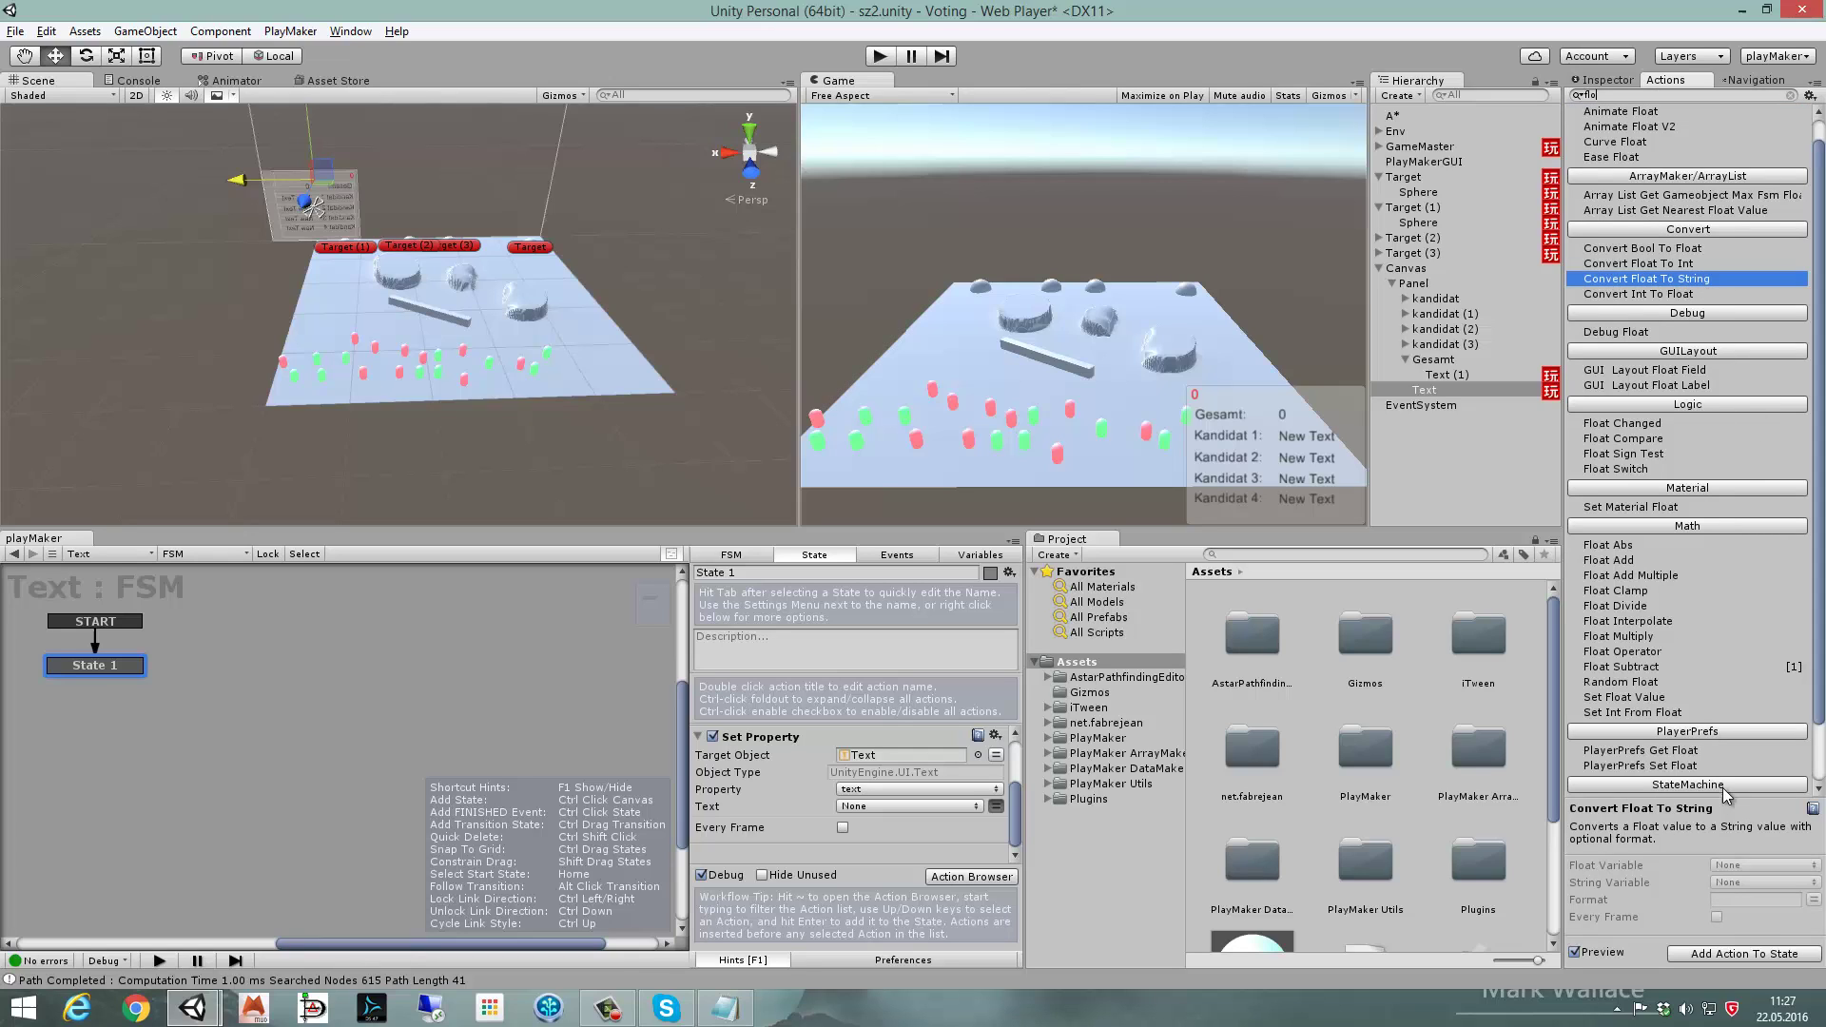
- Add Convert Float To String to State 1 with time as its float variable
{"action": "left_click", "coordinate": [1709, 953]}
{"action": "left_click", "coordinate": [886, 776]}
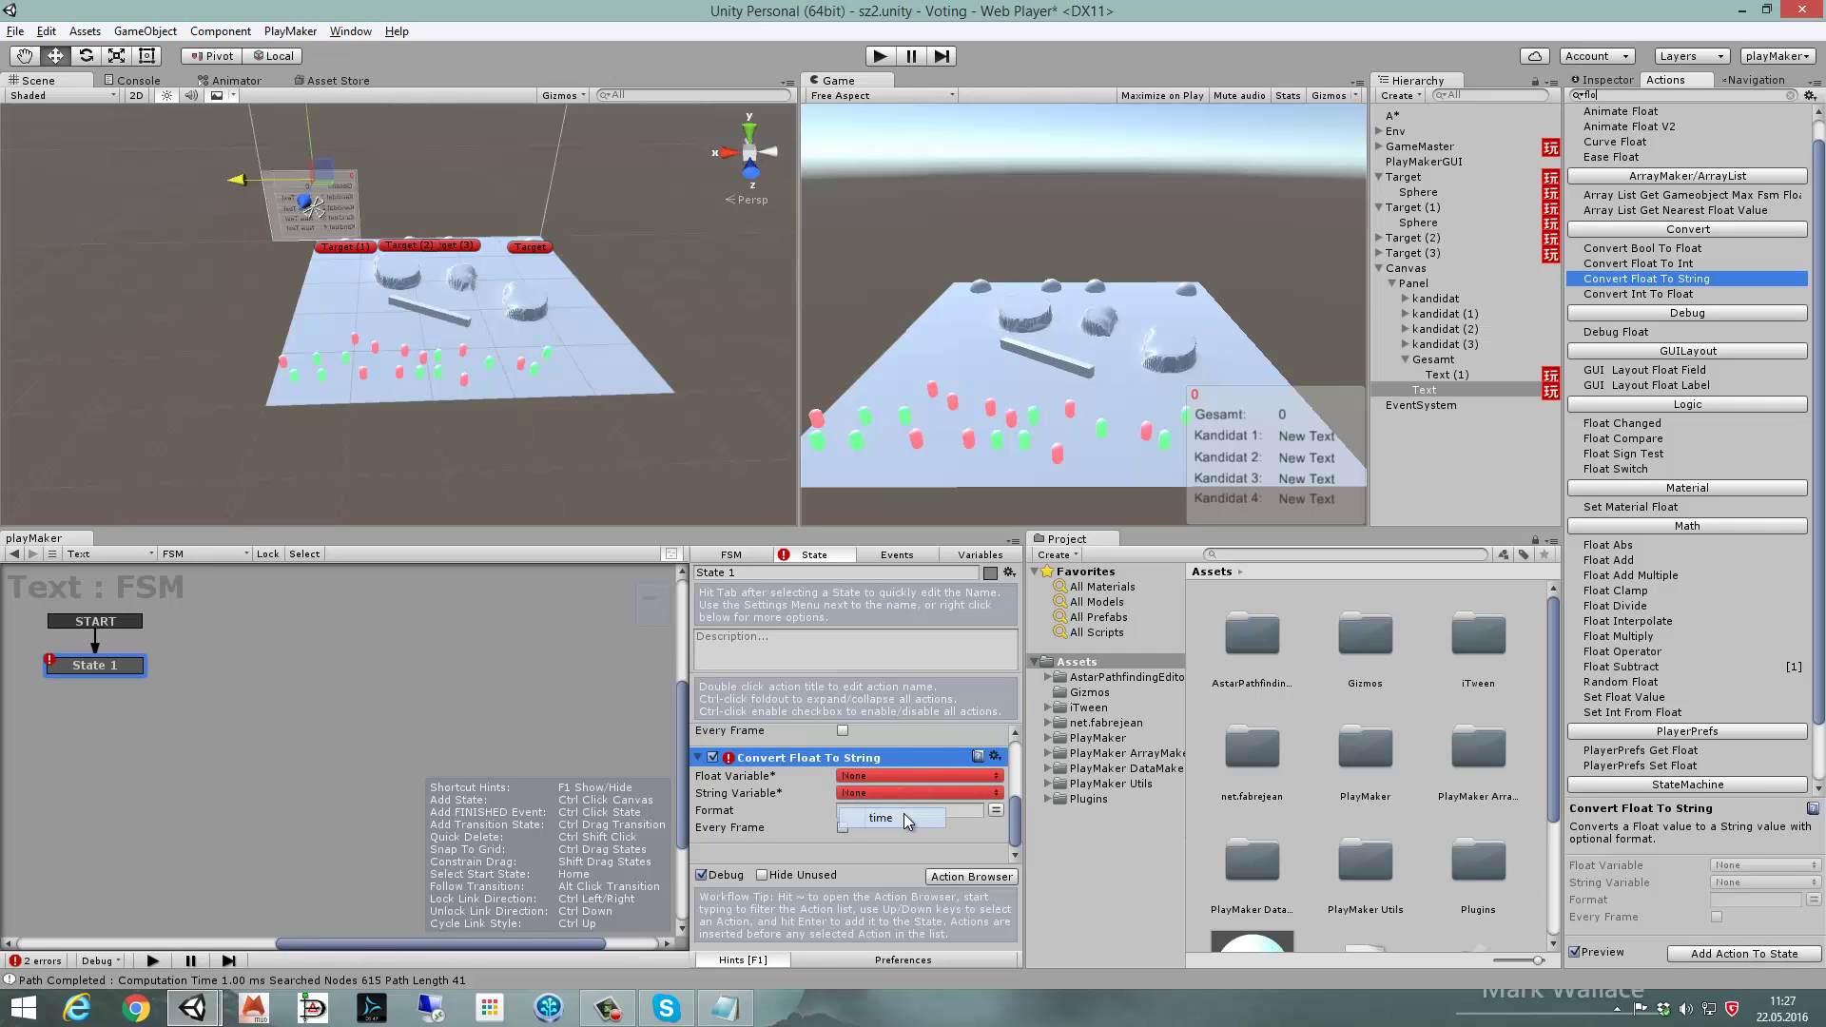
{"action": "left_click", "coordinate": [889, 813]}
{"action": "left_click", "coordinate": [909, 810]}
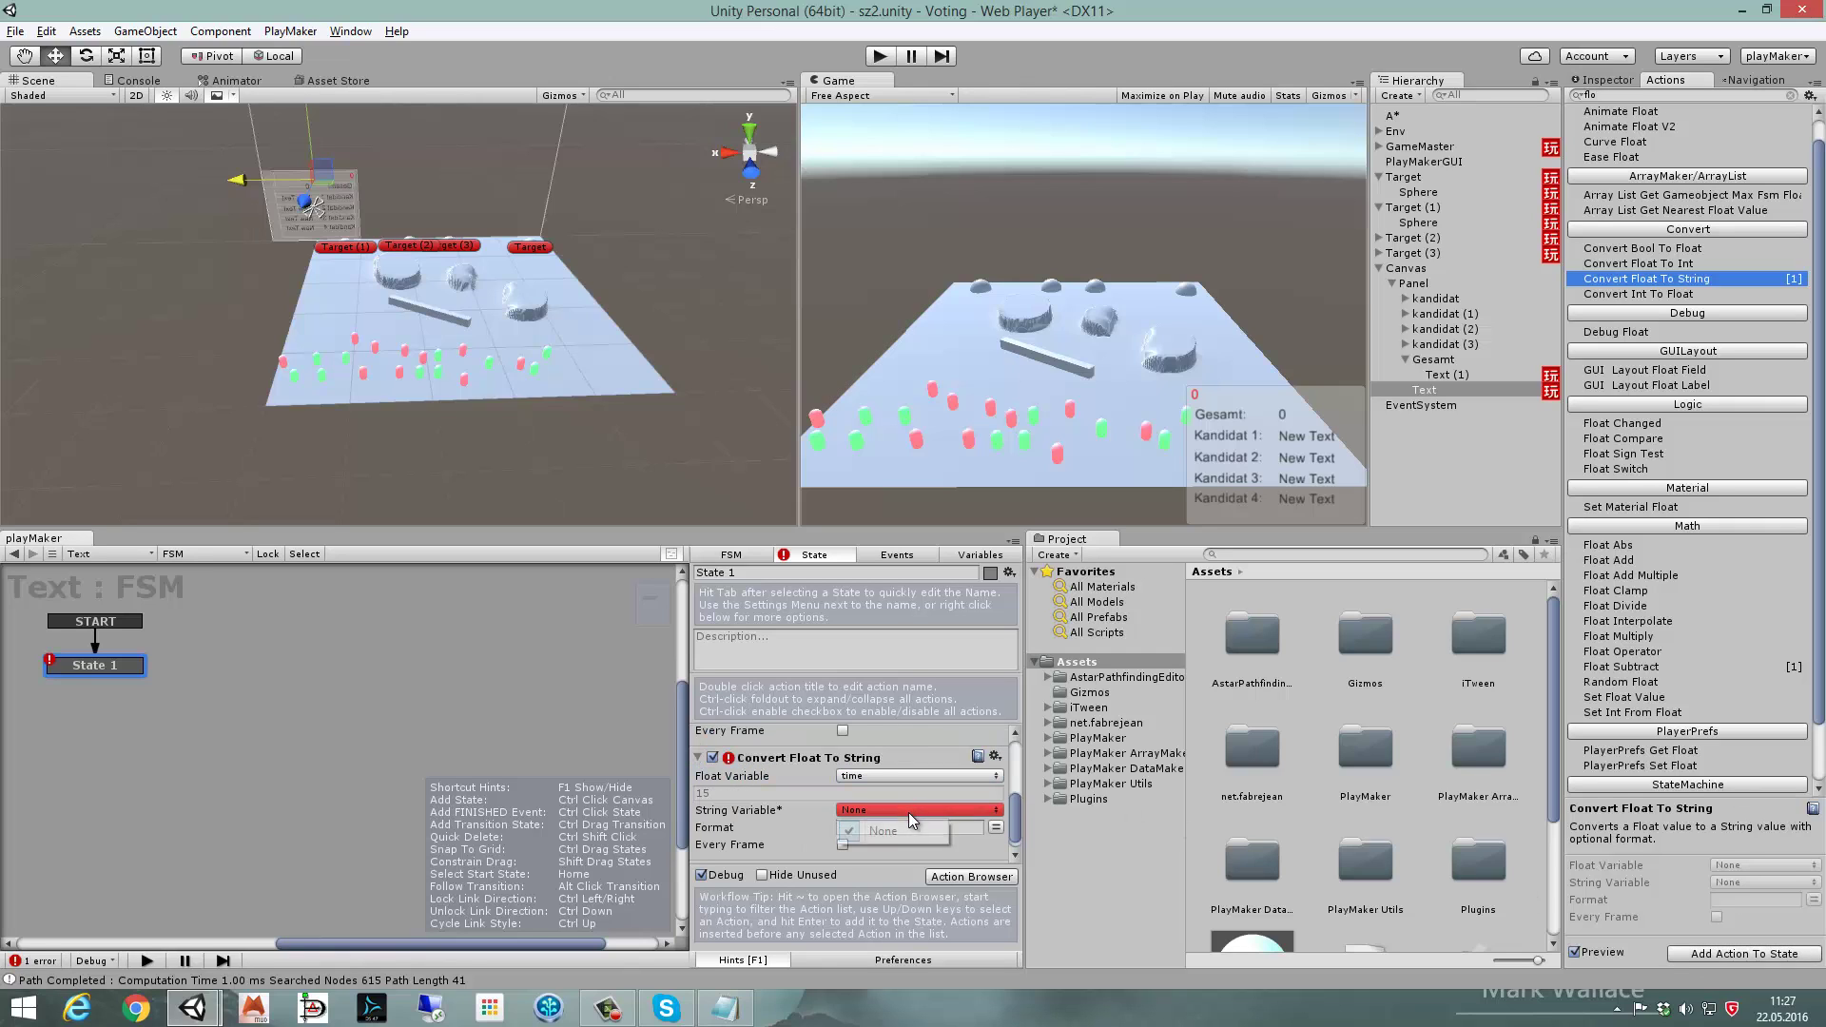
- Create a new String variable named myText
{"action": "left_click", "coordinate": [979, 554]}
{"action": "left_click", "coordinate": [827, 771]}
{"action": "type", "text": "s"}
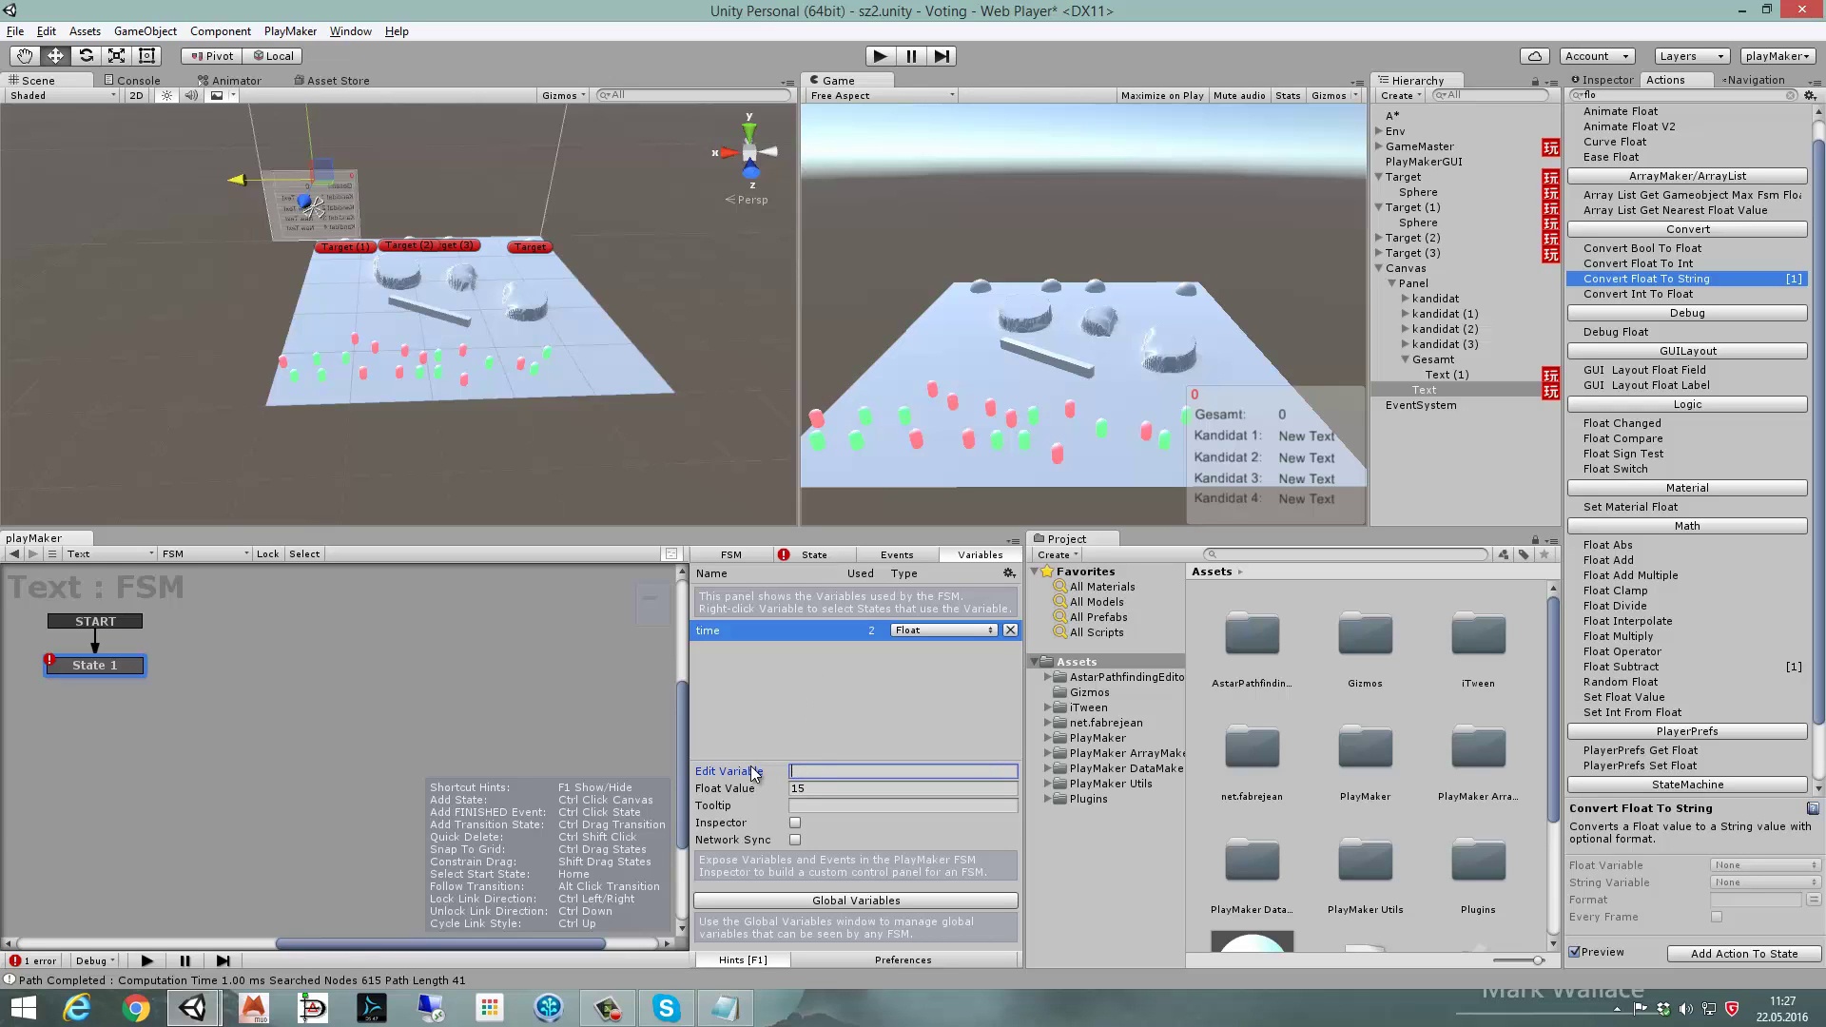
{"action": "left_click", "coordinate": [829, 717]}
{"action": "left_click", "coordinate": [830, 810]}
{"action": "type", "text": "my"}
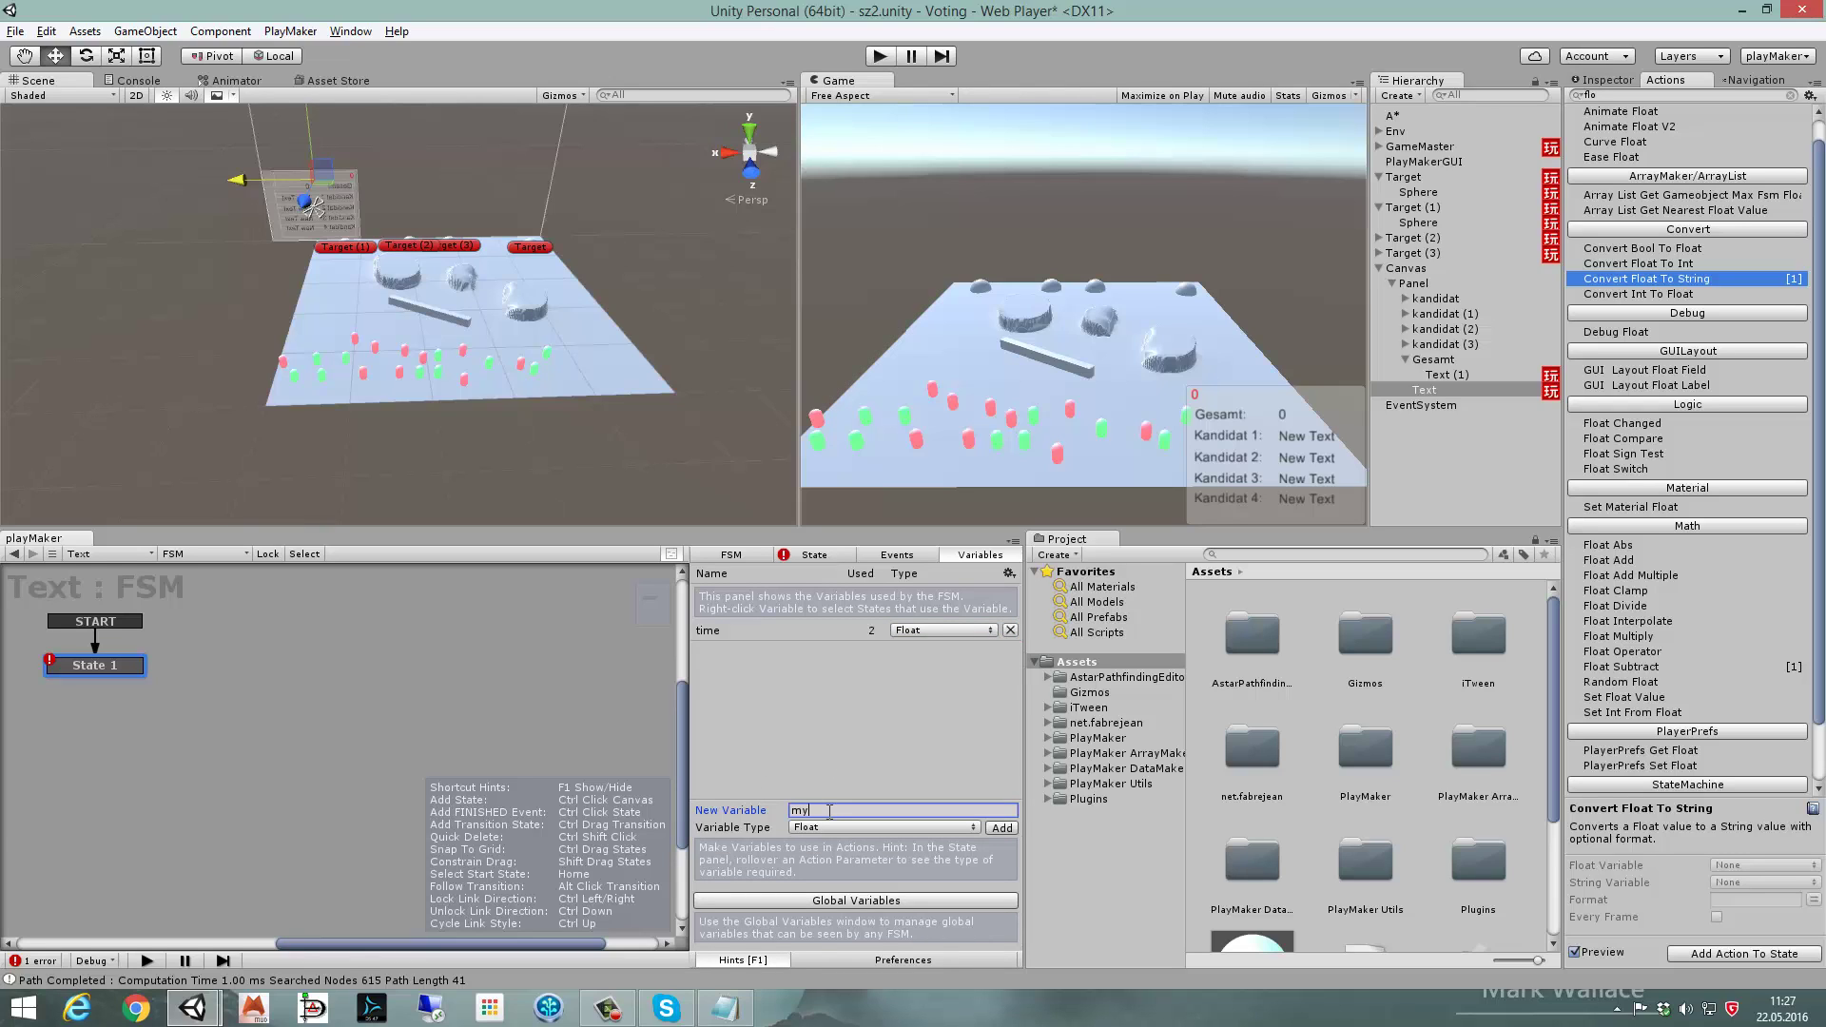
{"action": "type", "text": "Text"}
{"action": "left_click", "coordinate": [860, 826]}
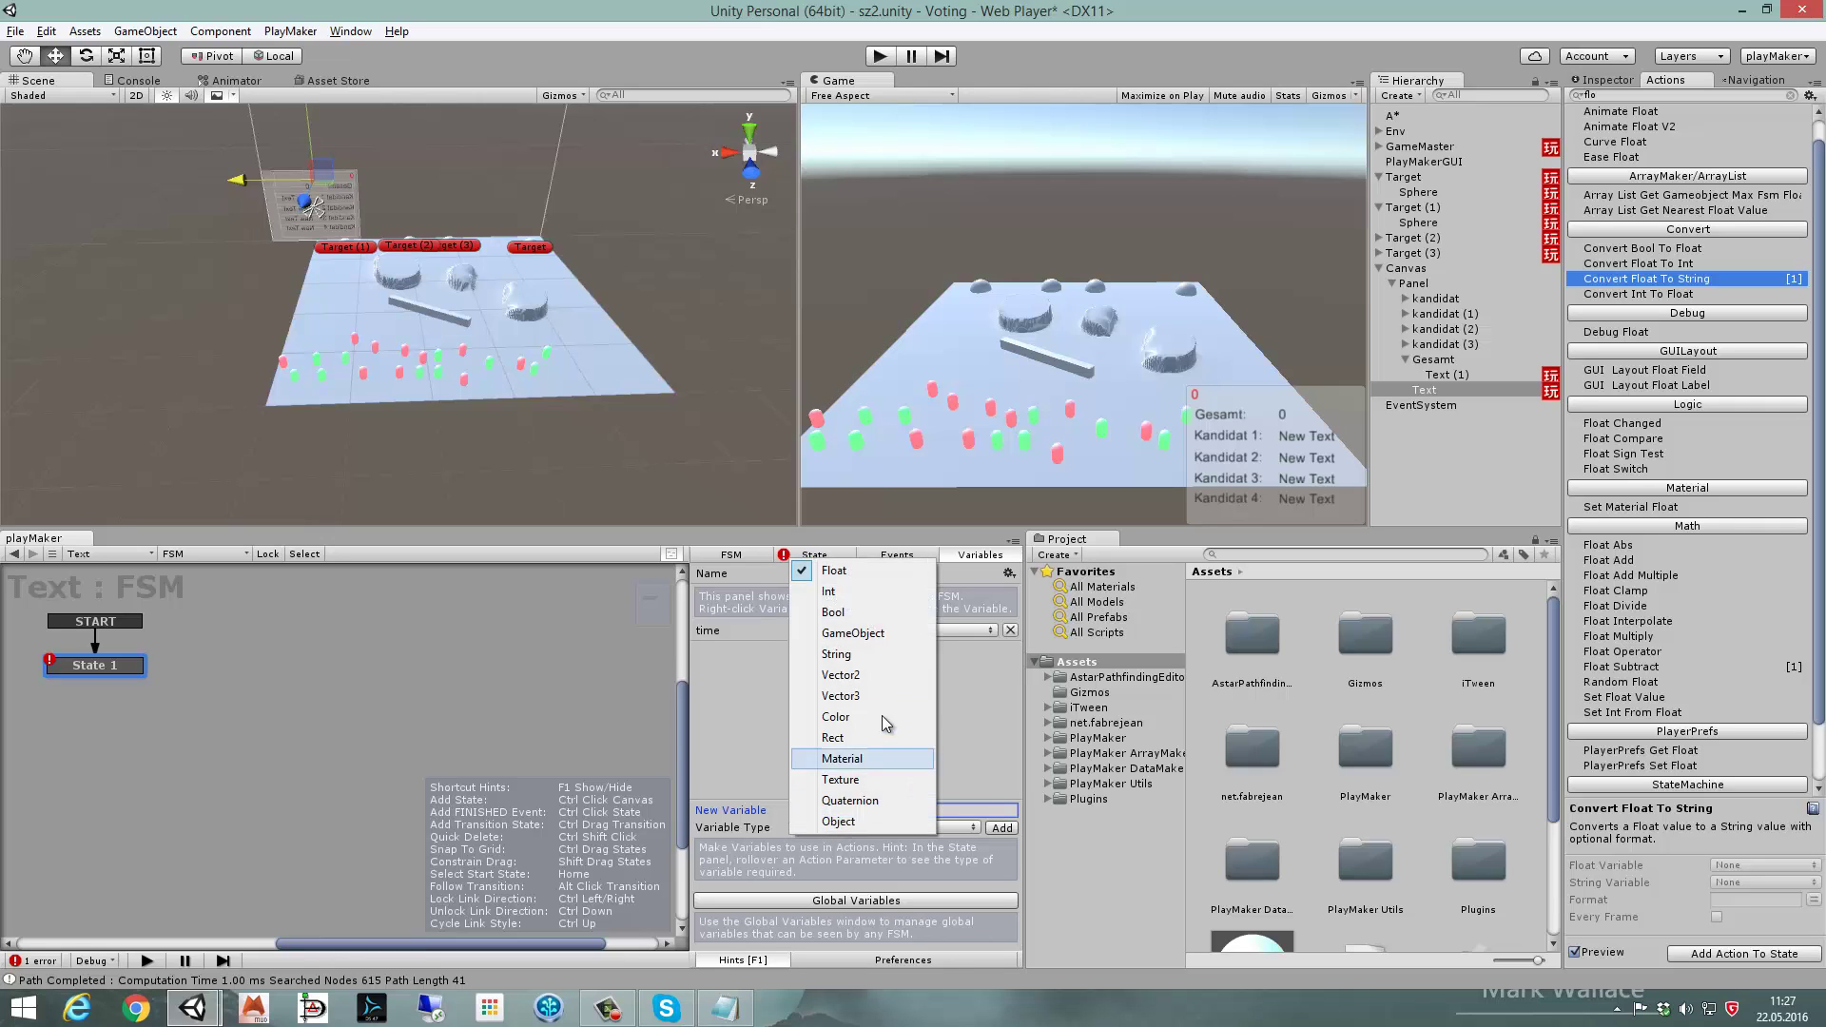
{"action": "left_click", "coordinate": [852, 654]}
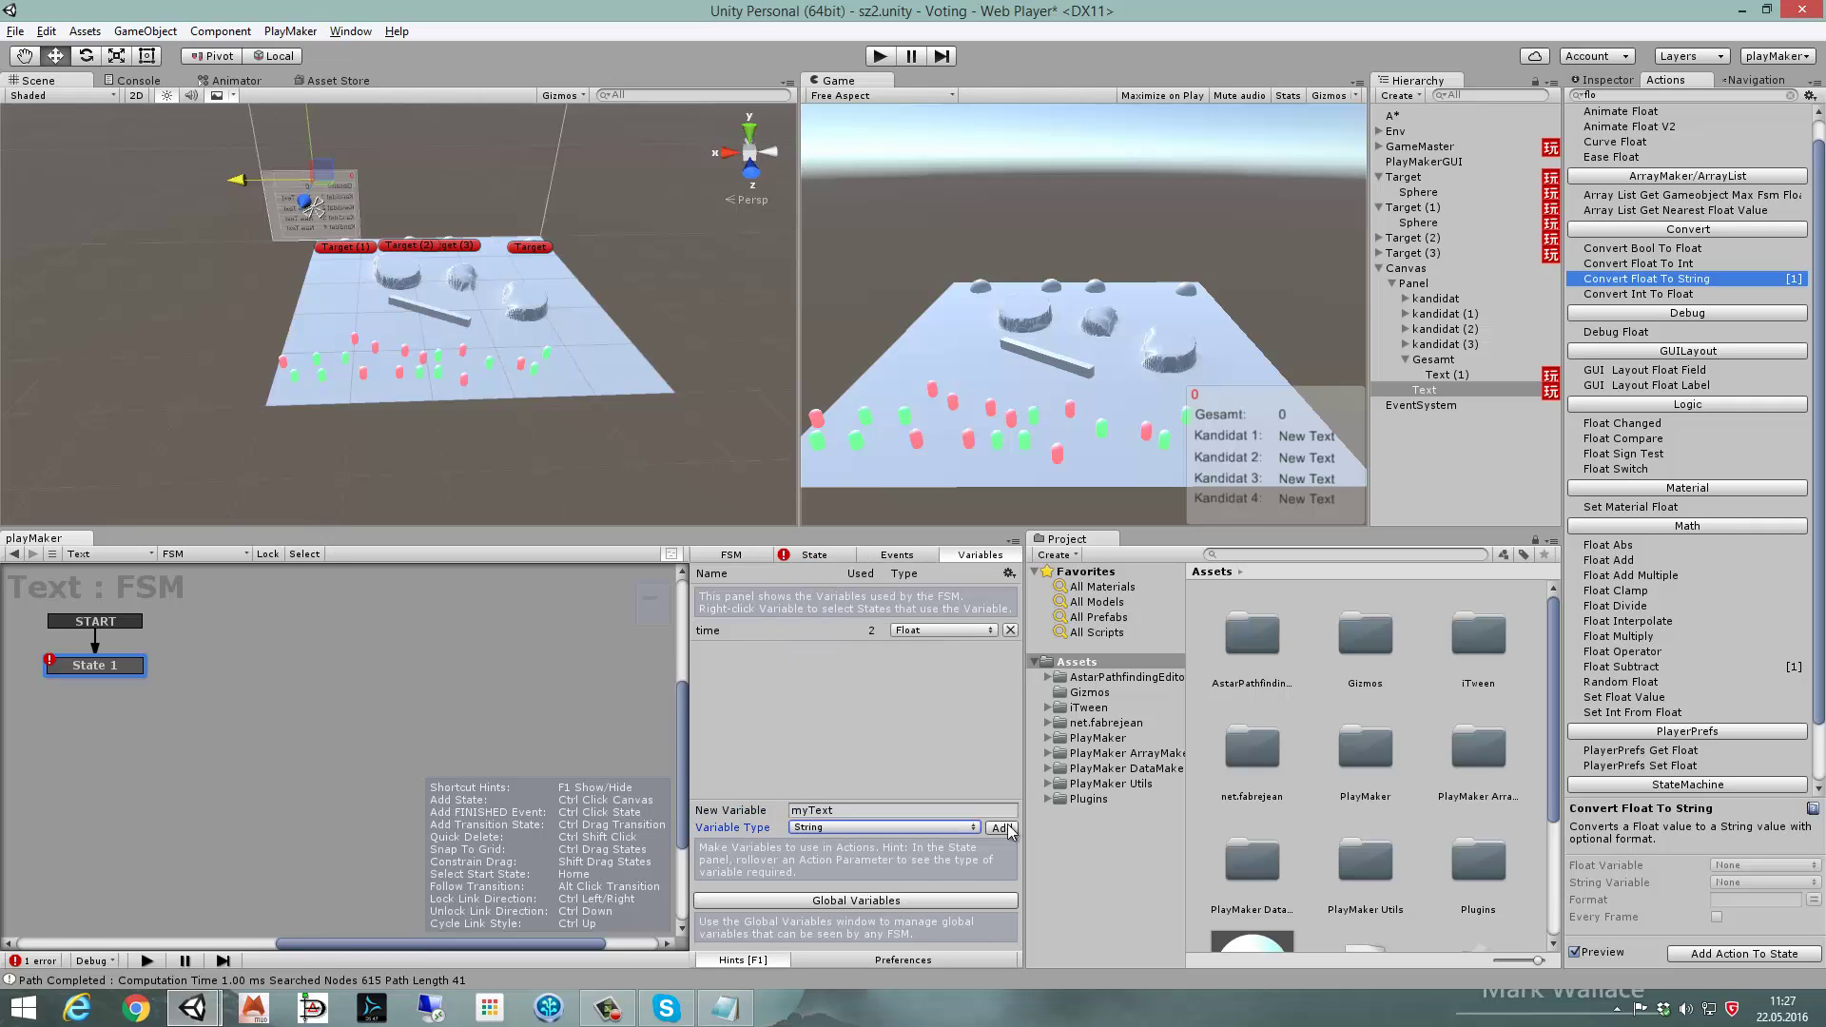
{"action": "key", "text": "Return"}
- Store the conversion result in myText using the 00.00 format
{"action": "left_click", "coordinate": [823, 561]}
{"action": "left_click", "coordinate": [918, 809]}
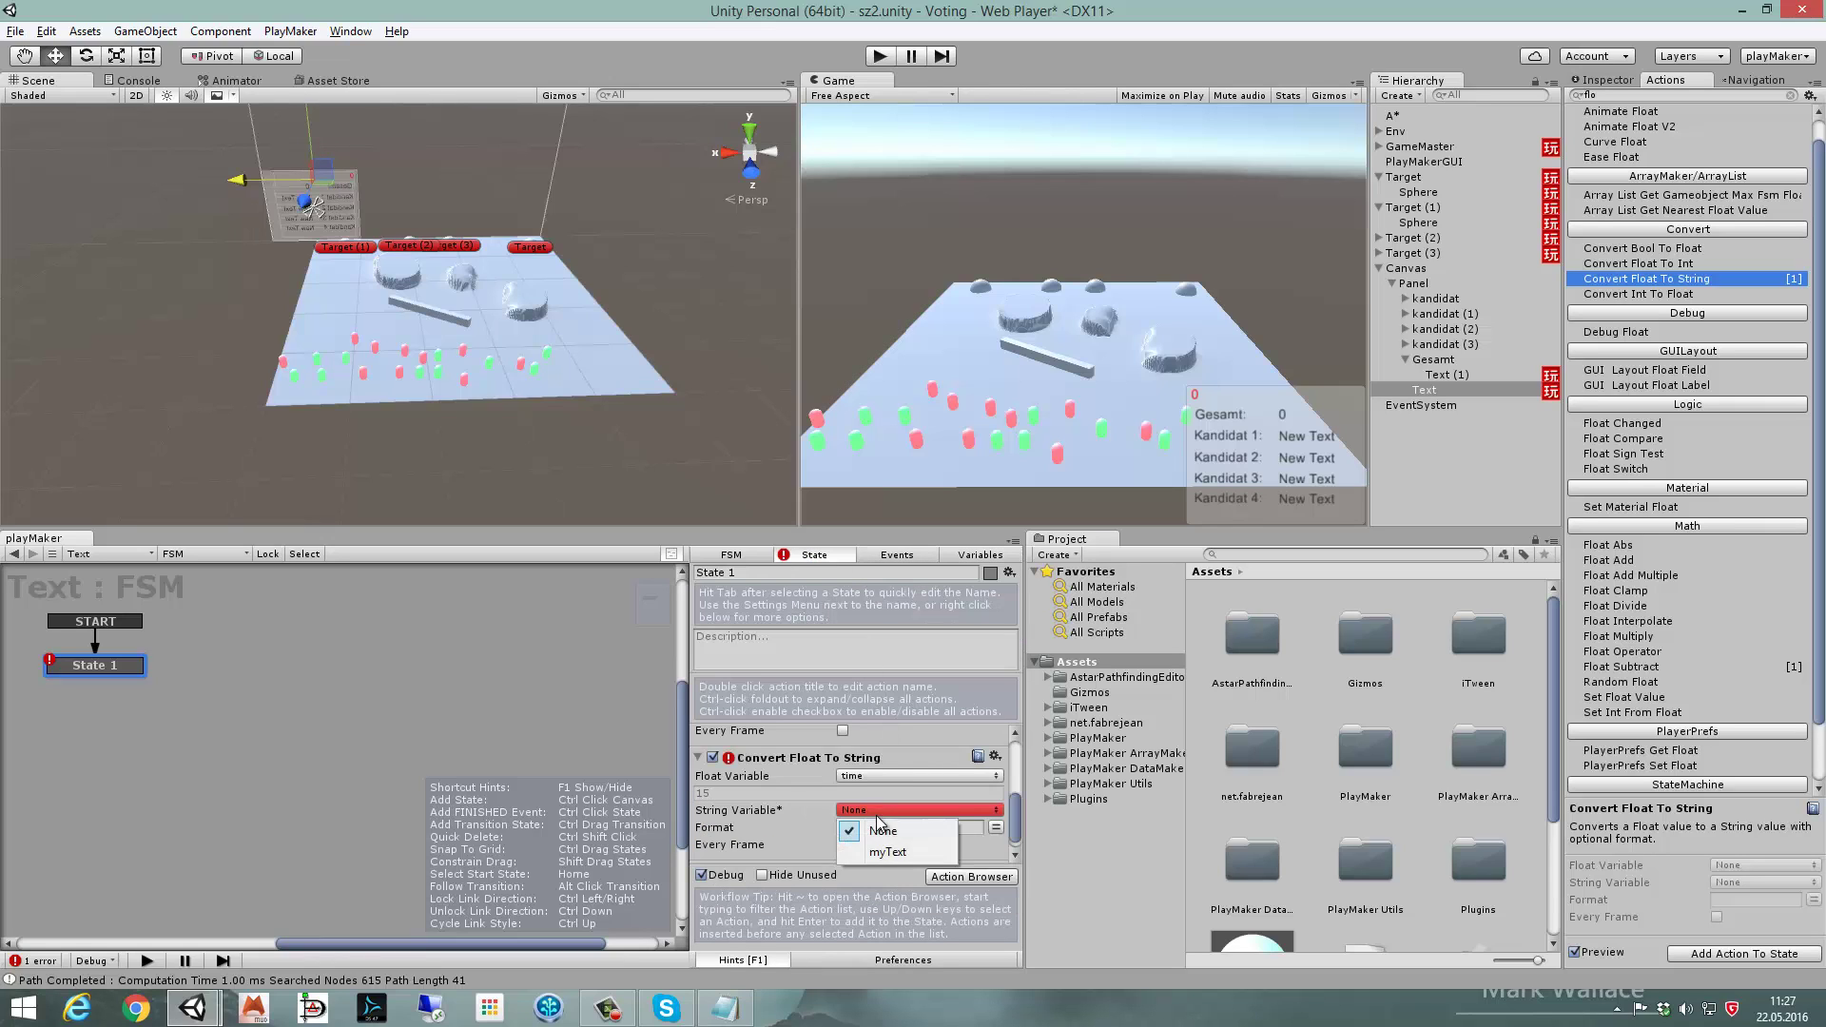
{"action": "left_click", "coordinate": [889, 851]}
{"action": "left_click", "coordinate": [896, 843]}
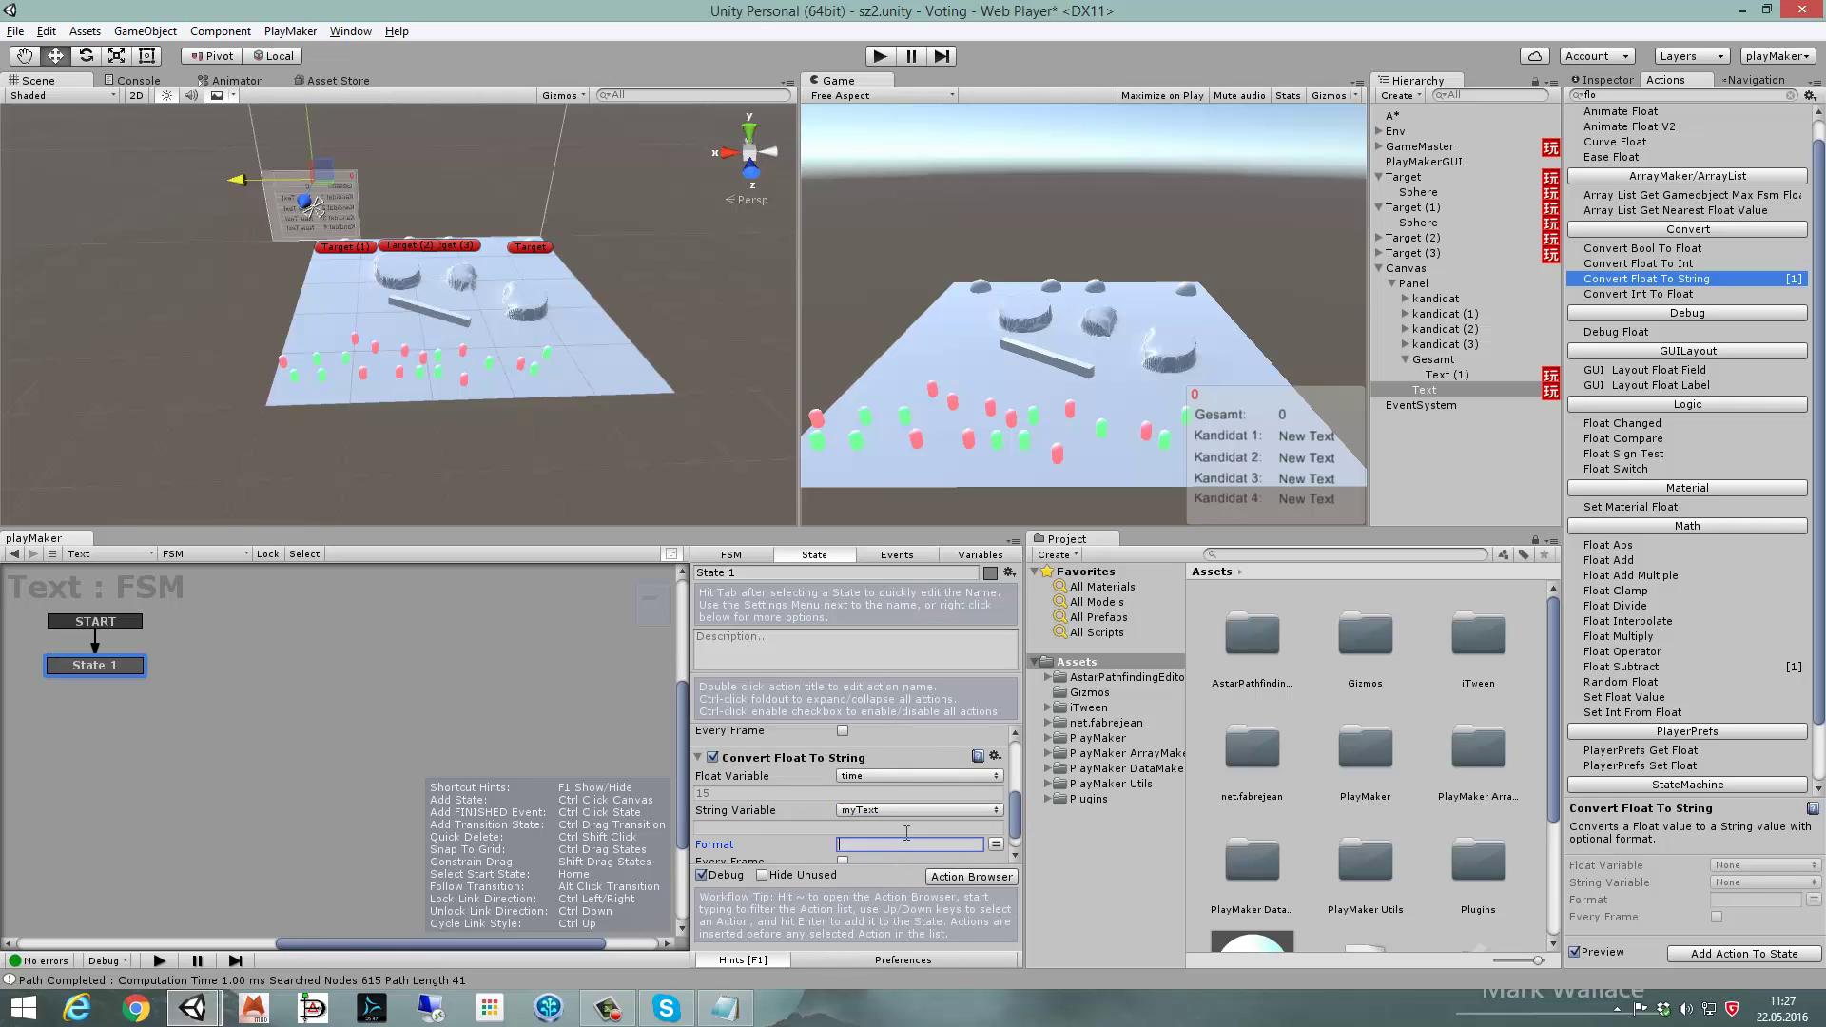
{"action": "scroll", "coordinate": [906, 834], "scroll_direction": "down", "scroll_amount": 1}
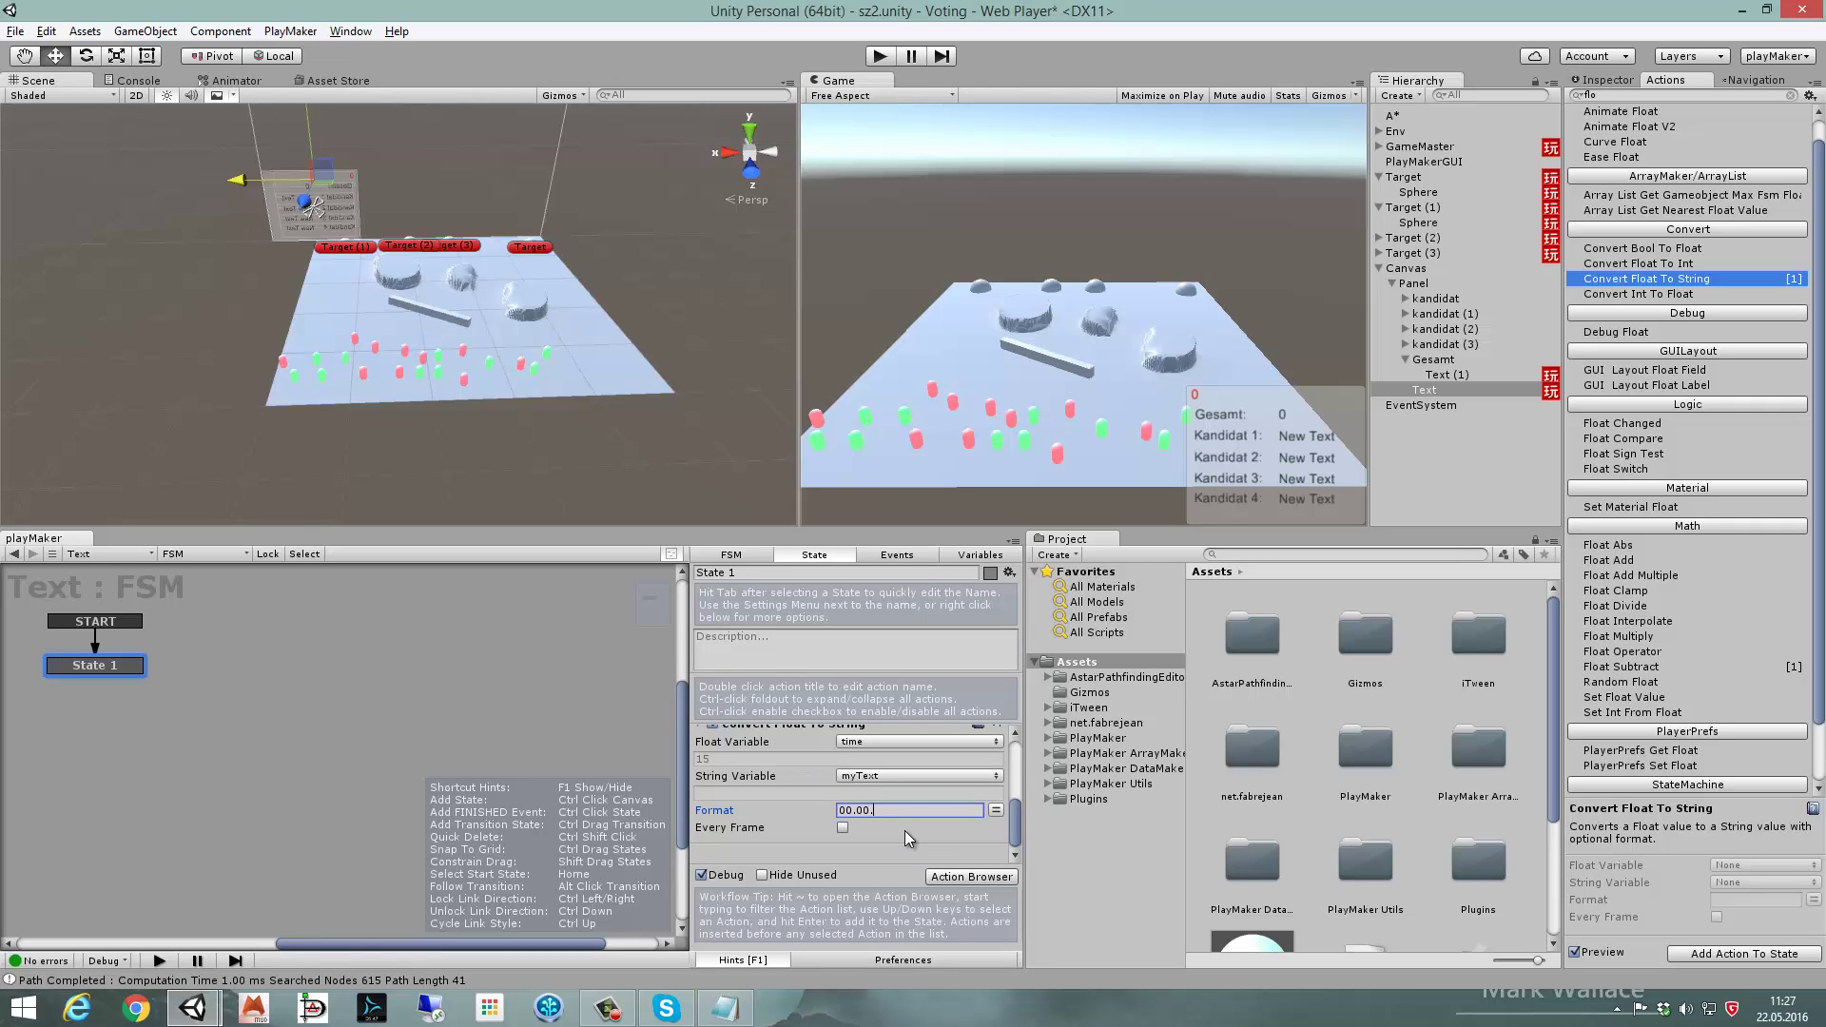
- Move the Set Property action to the bottom, after the float-to-string conversion
{"action": "left_click", "coordinate": [863, 836]}
{"action": "left_click_drag", "start_coordinate": [1018, 823], "coordinate": [1016, 797]}
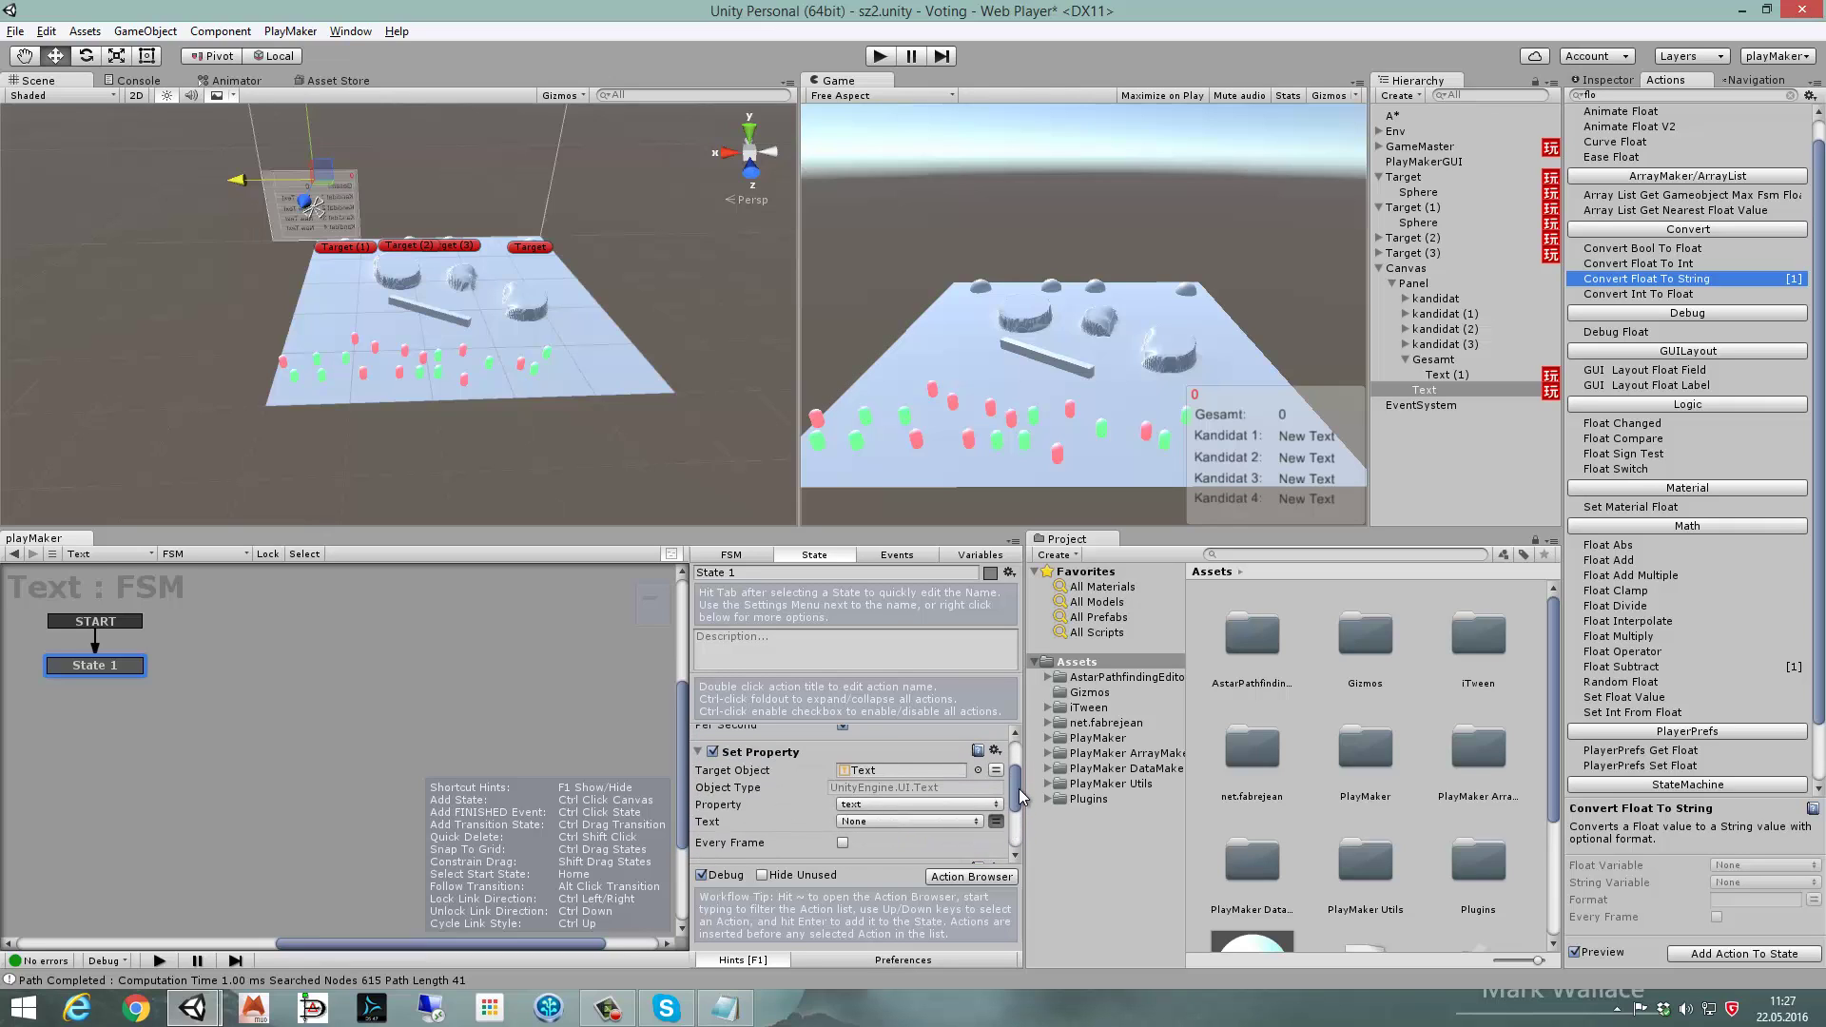
{"action": "left_click", "coordinate": [994, 777]}
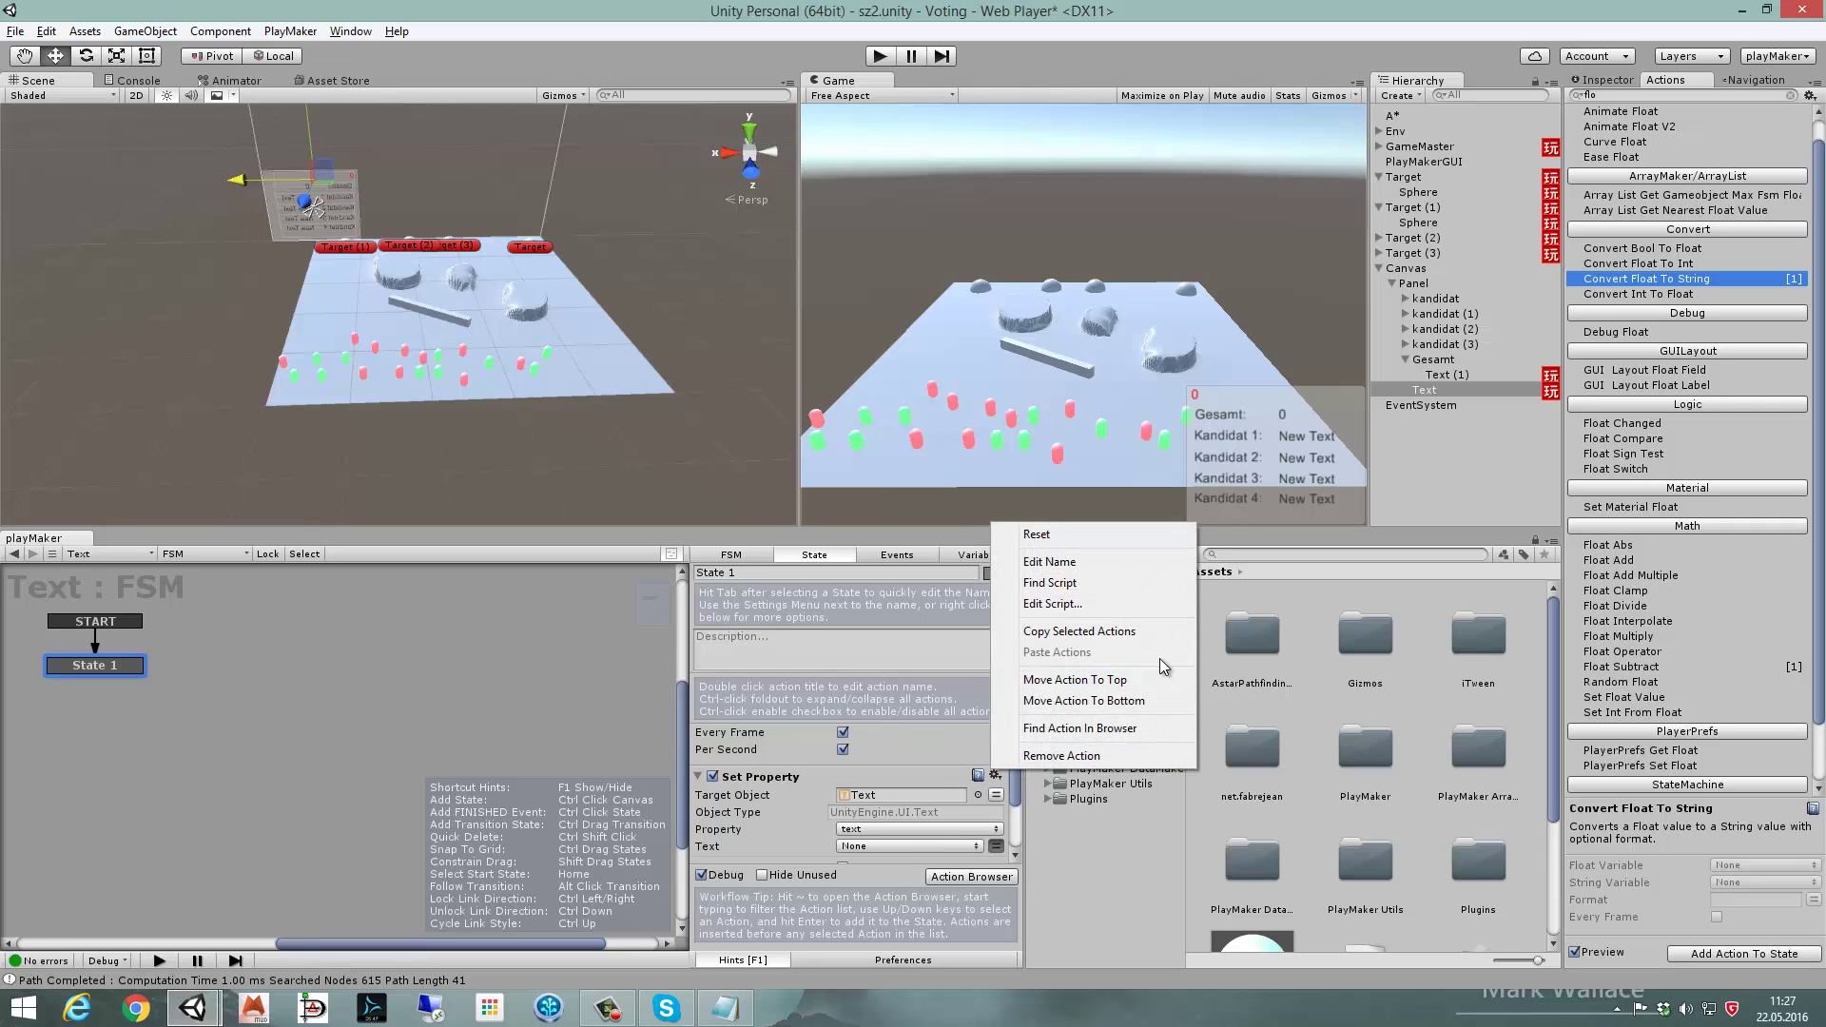
{"action": "left_click", "coordinate": [1108, 702]}
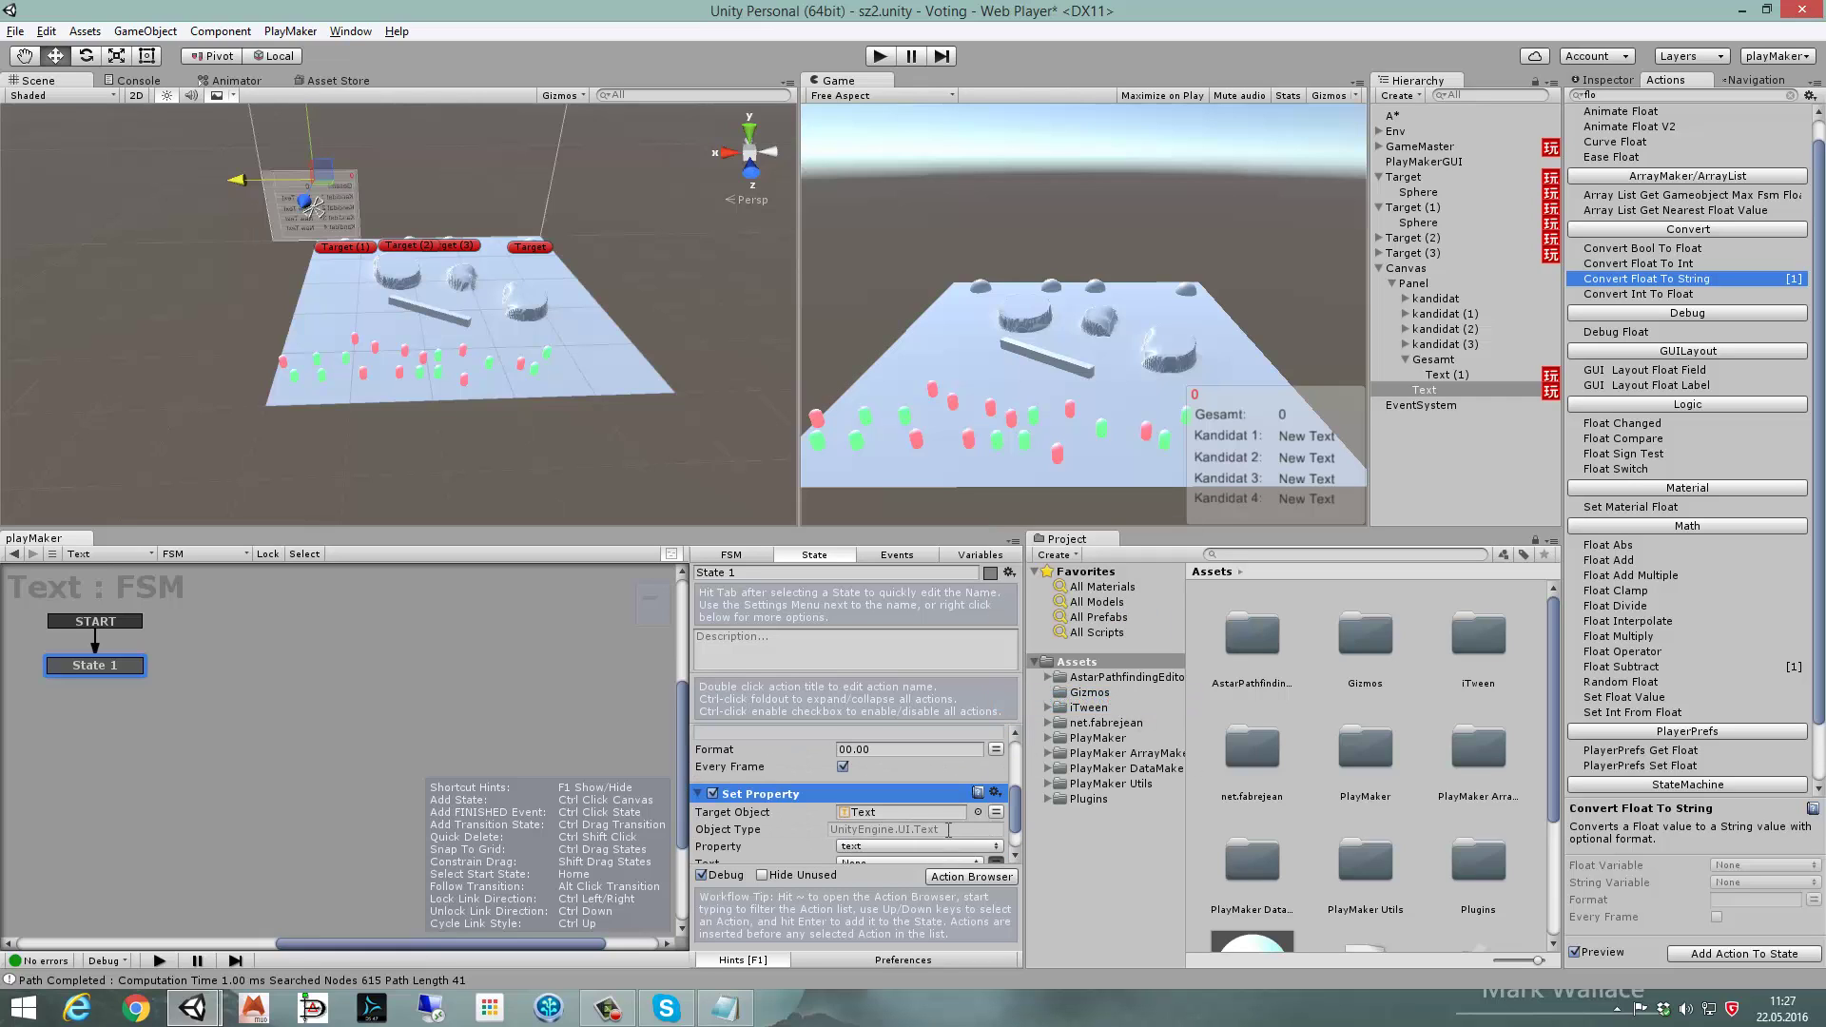
- Set Set Property's text property from myText and play the scene to test the timer
{"action": "left_click", "coordinate": [887, 789]}
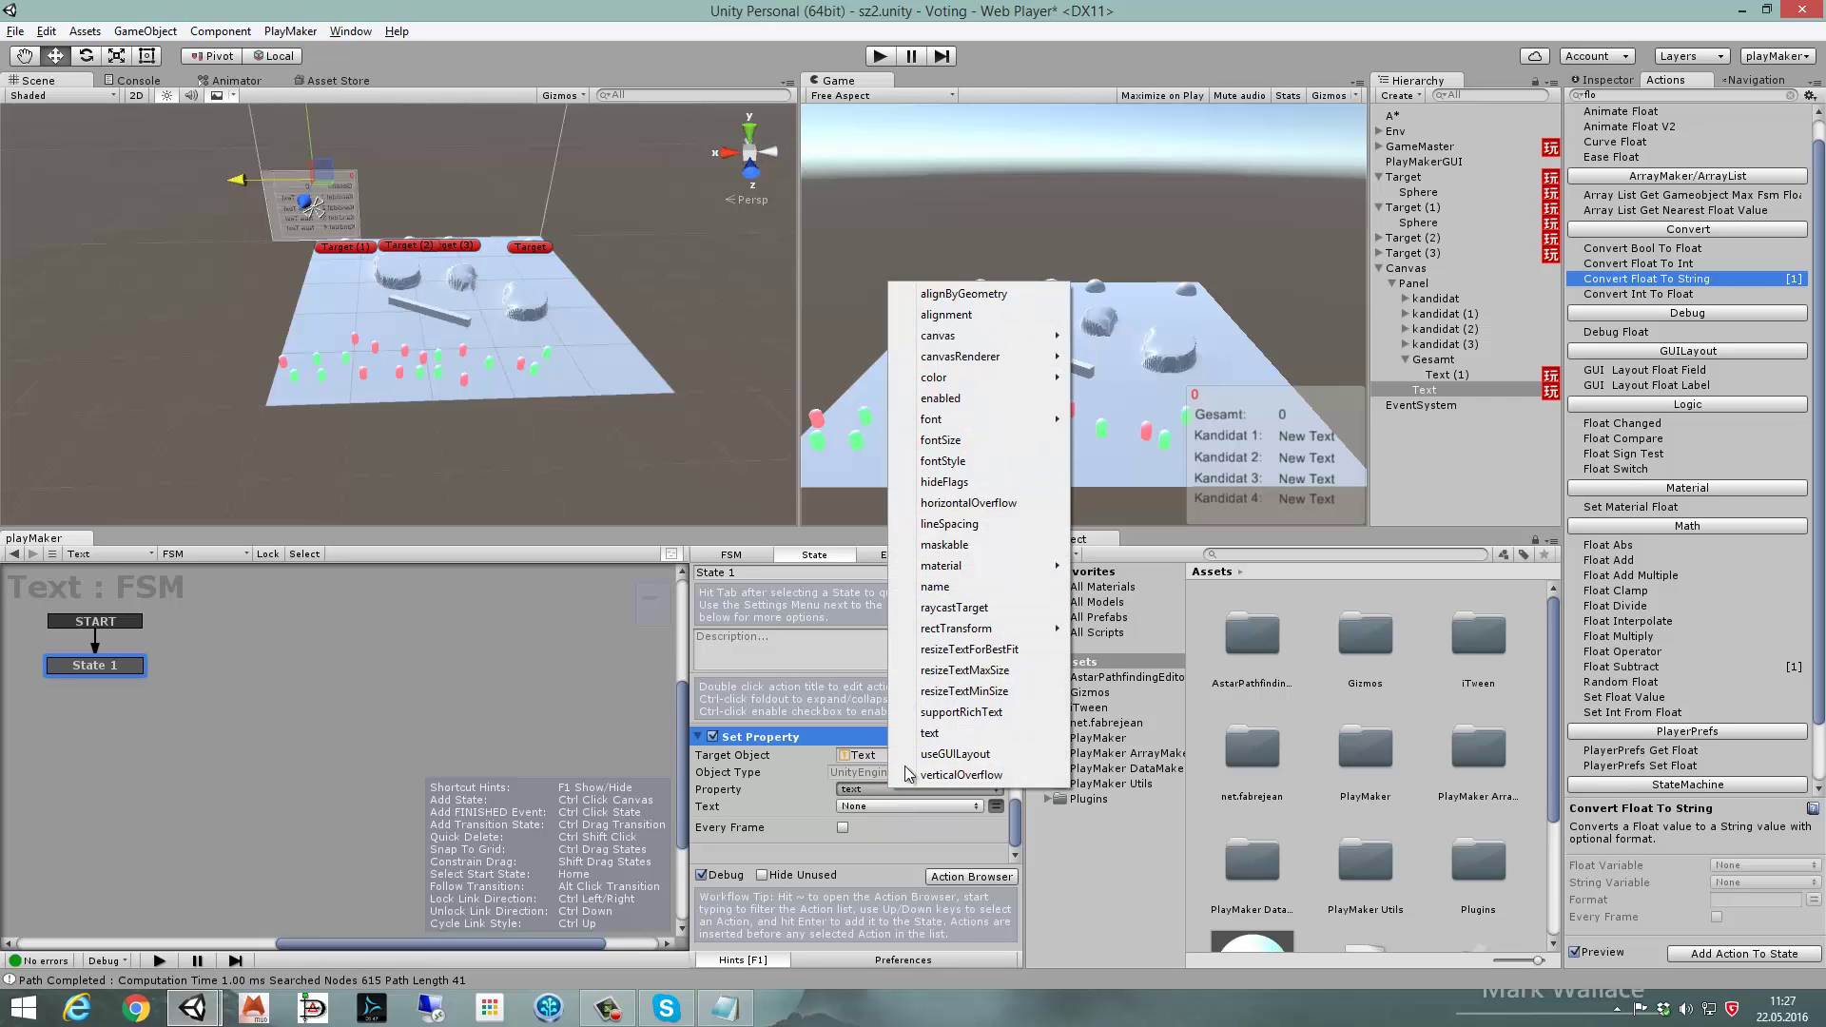
{"action": "left_click", "coordinate": [927, 733]}
{"action": "left_click", "coordinate": [996, 806]}
{"action": "left_click", "coordinate": [934, 807]}
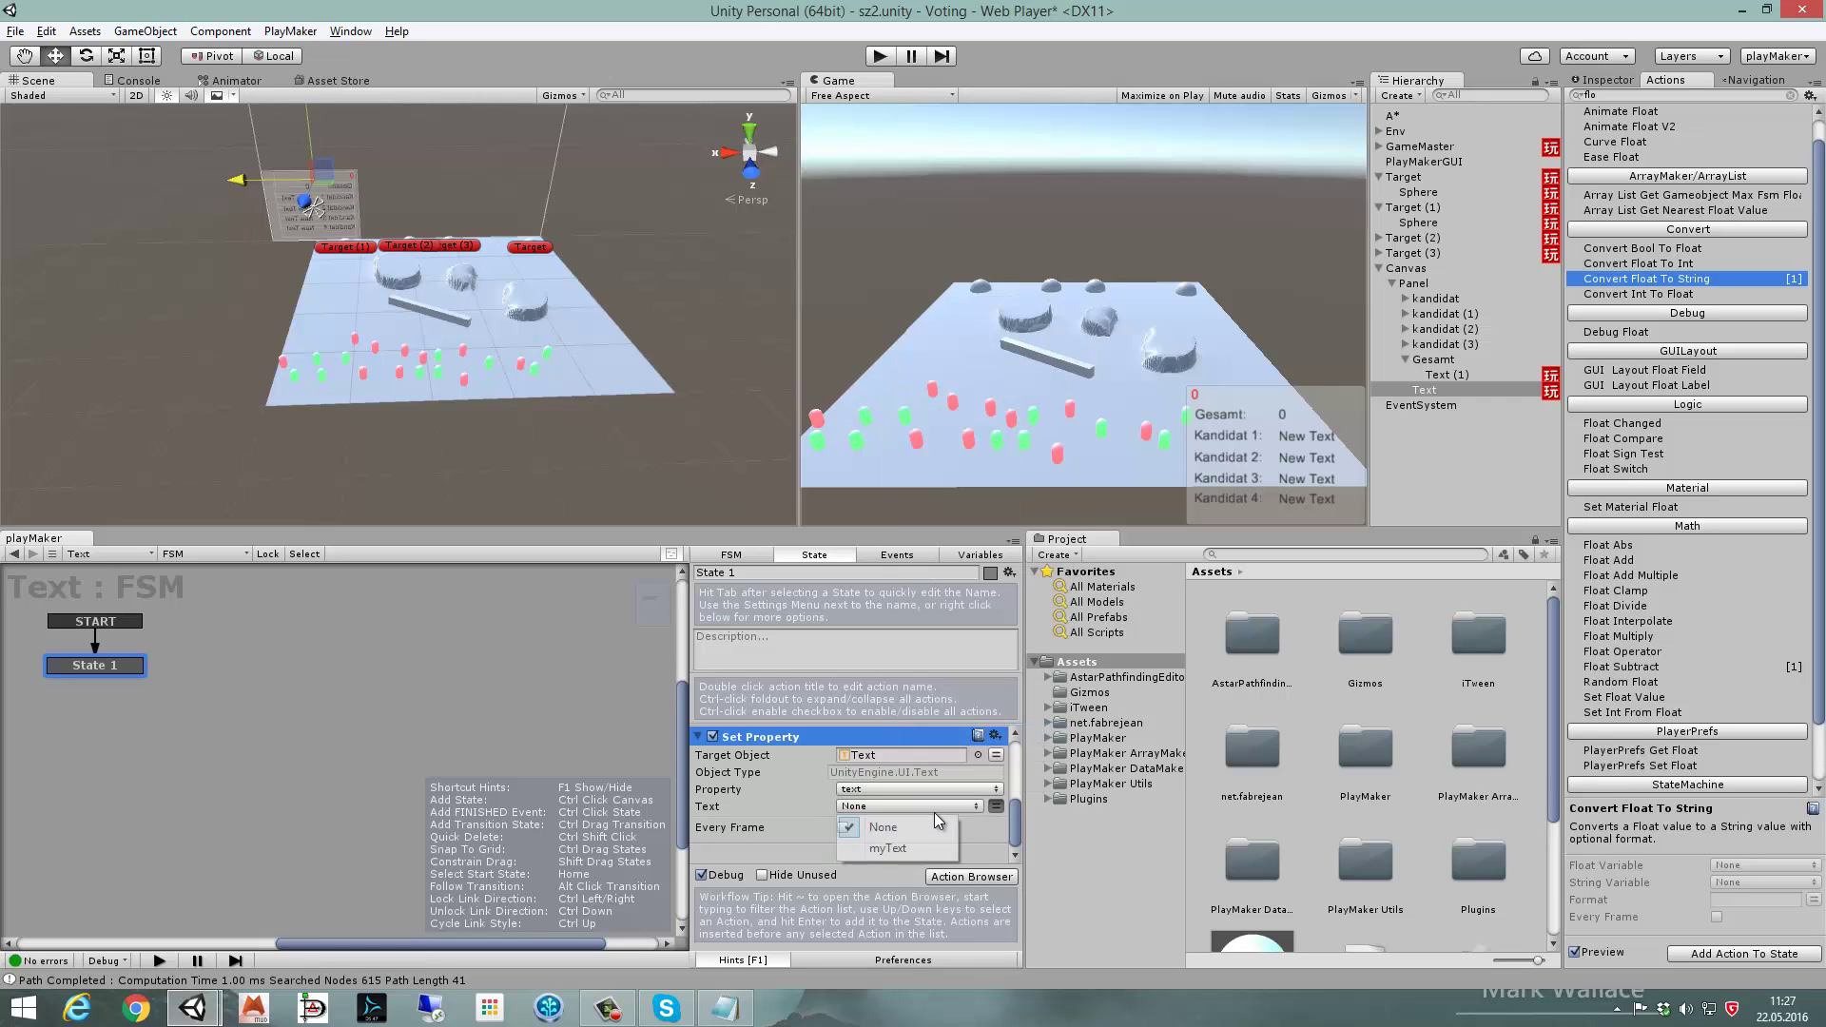
{"action": "left_click", "coordinate": [922, 847]}
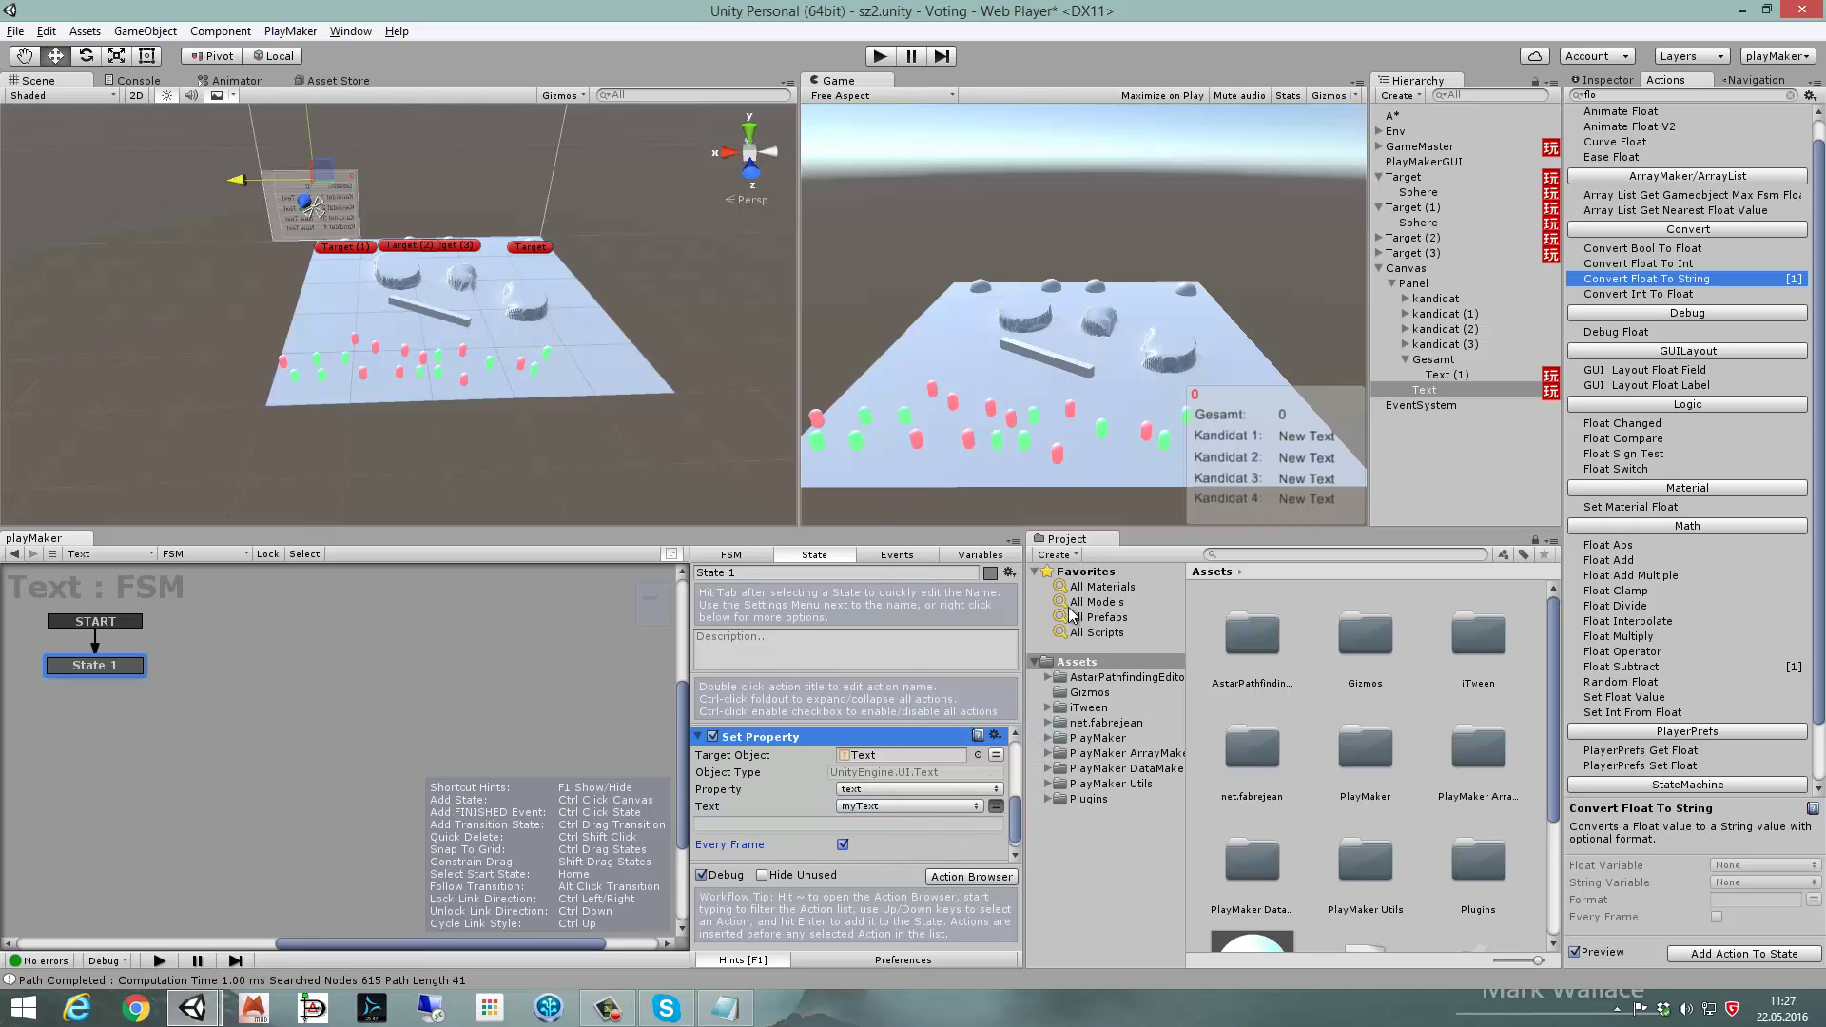
{"action": "left_click", "coordinate": [881, 56]}
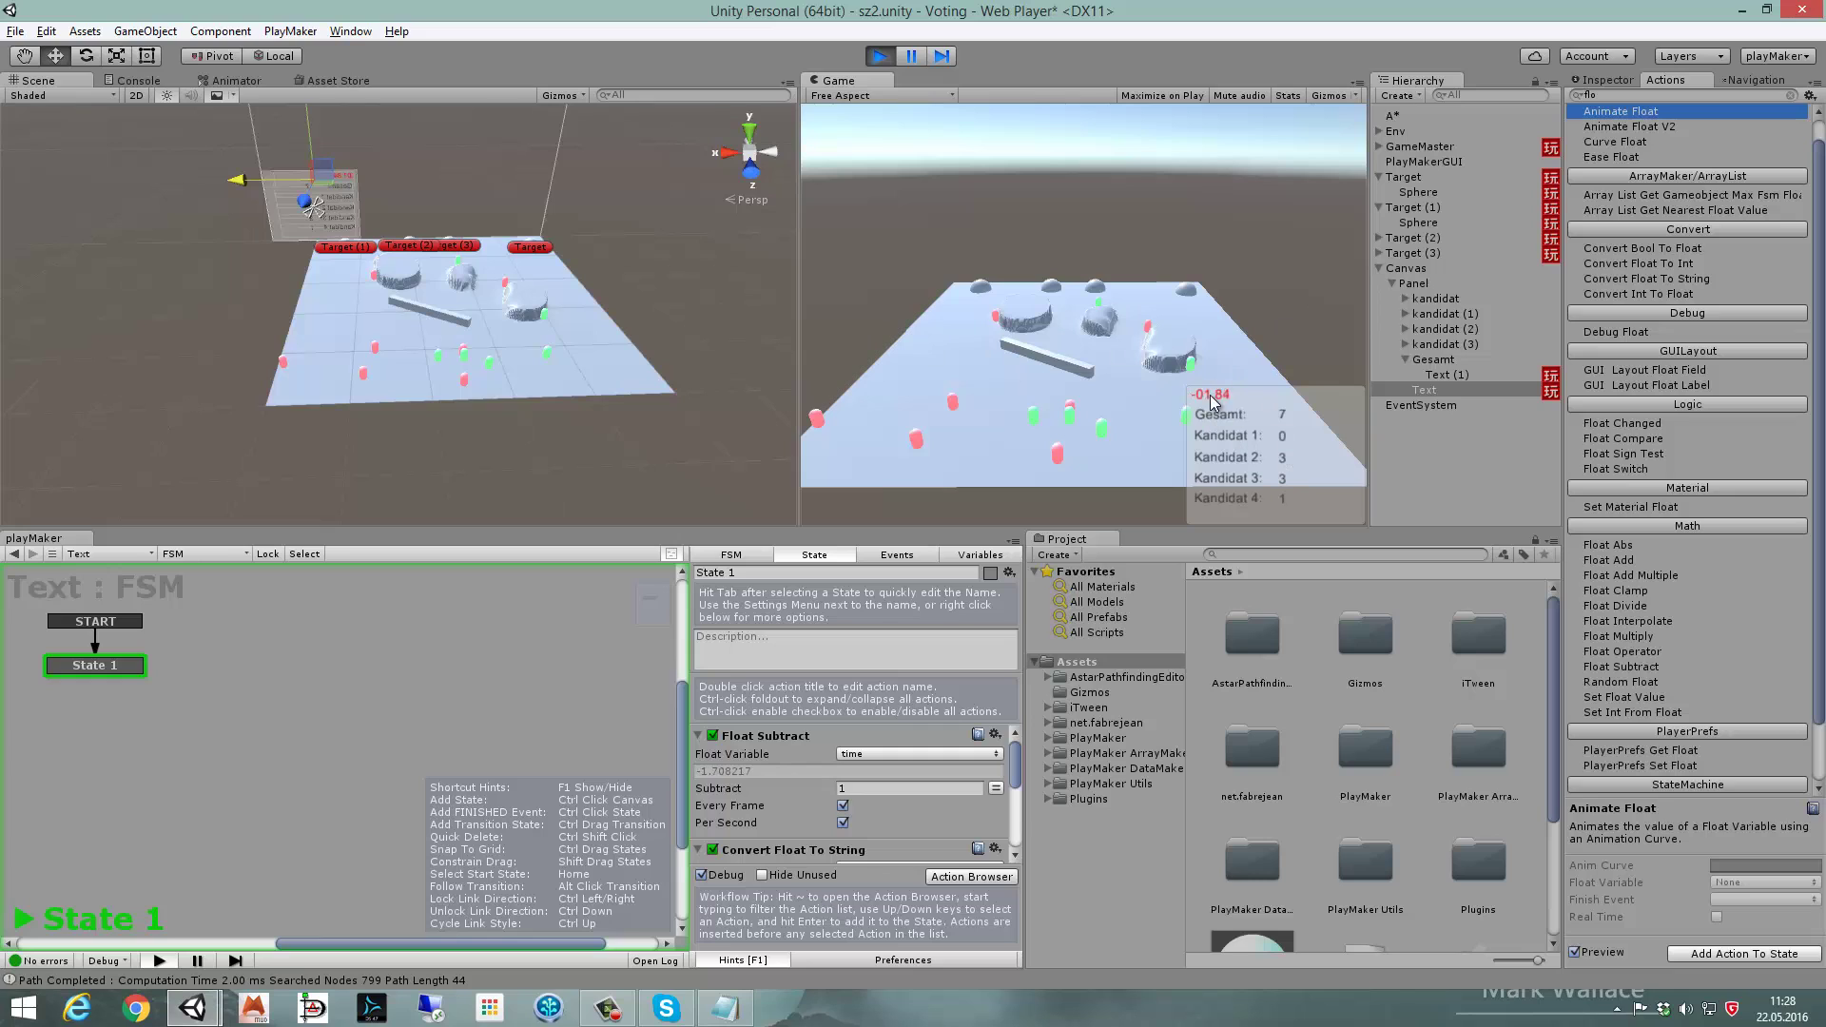
- Stop play mode after the timer counts below zero to negative values like -01.84
{"action": "left_click", "coordinate": [877, 59]}
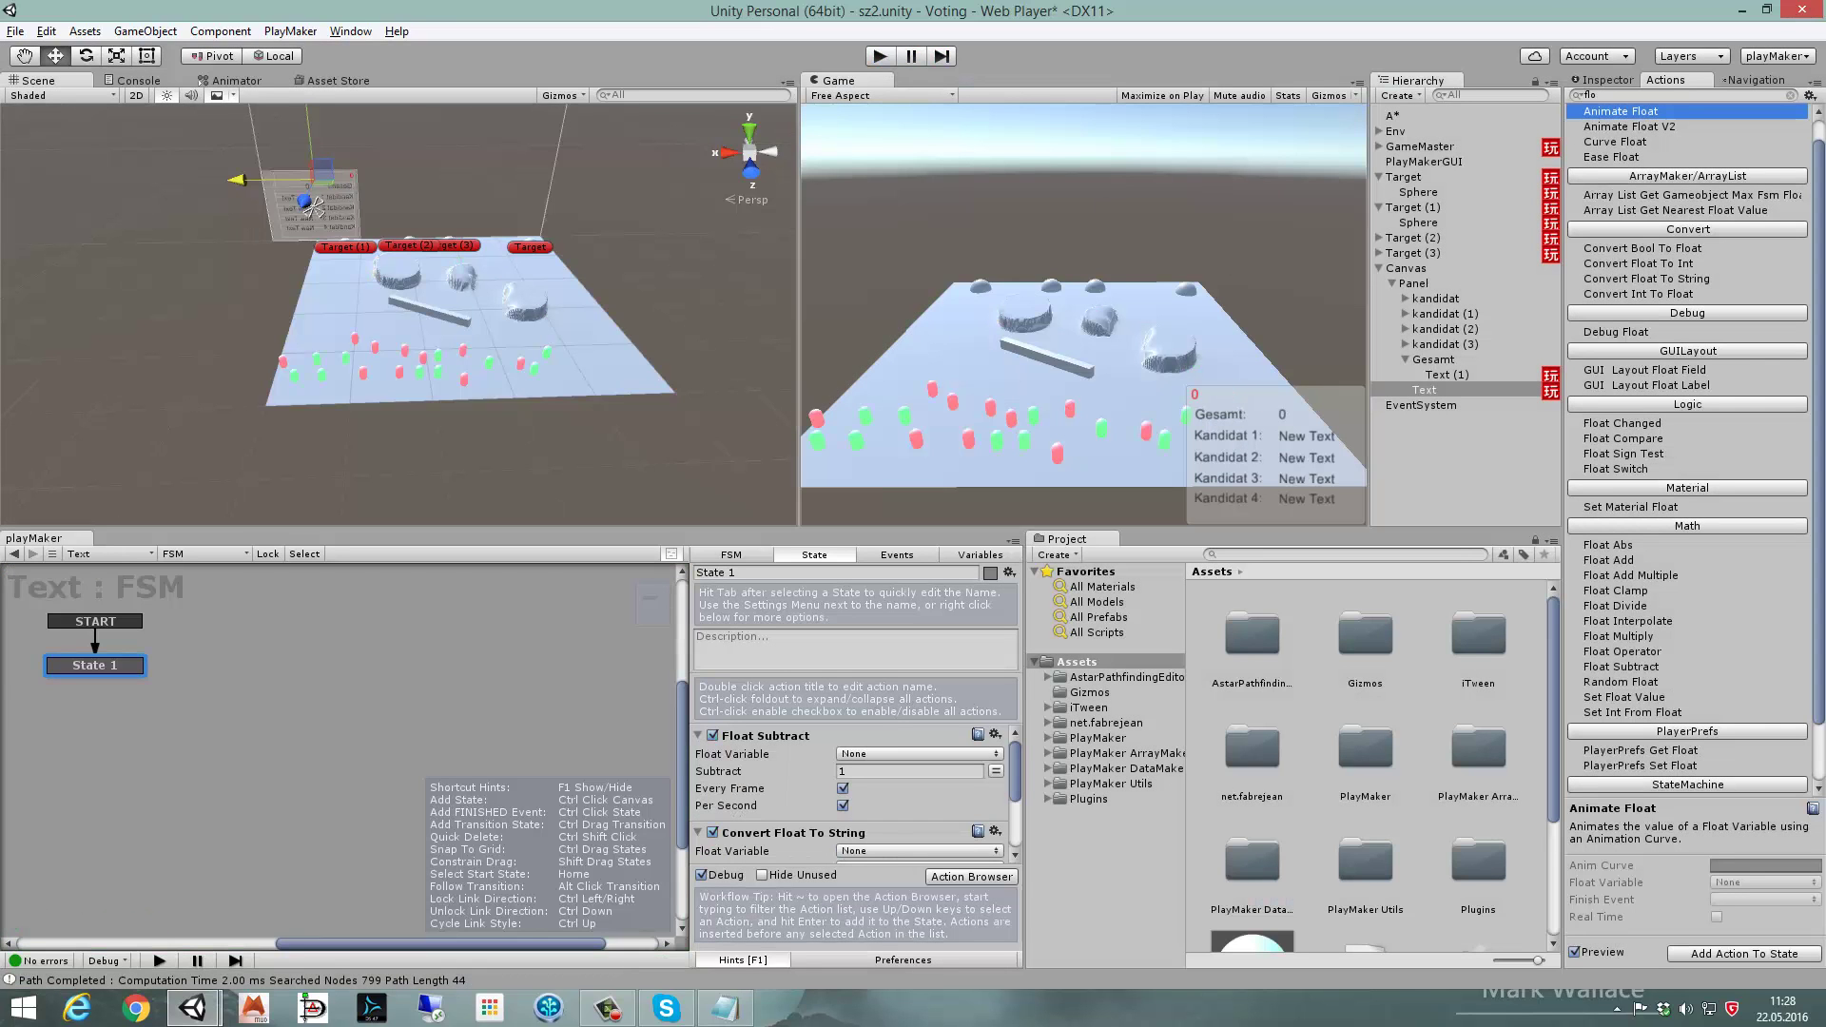
- Add State 2 to the graph and give State 1 a FINISHED transition leading to it
{"action": "right_click", "coordinate": [230, 656]}
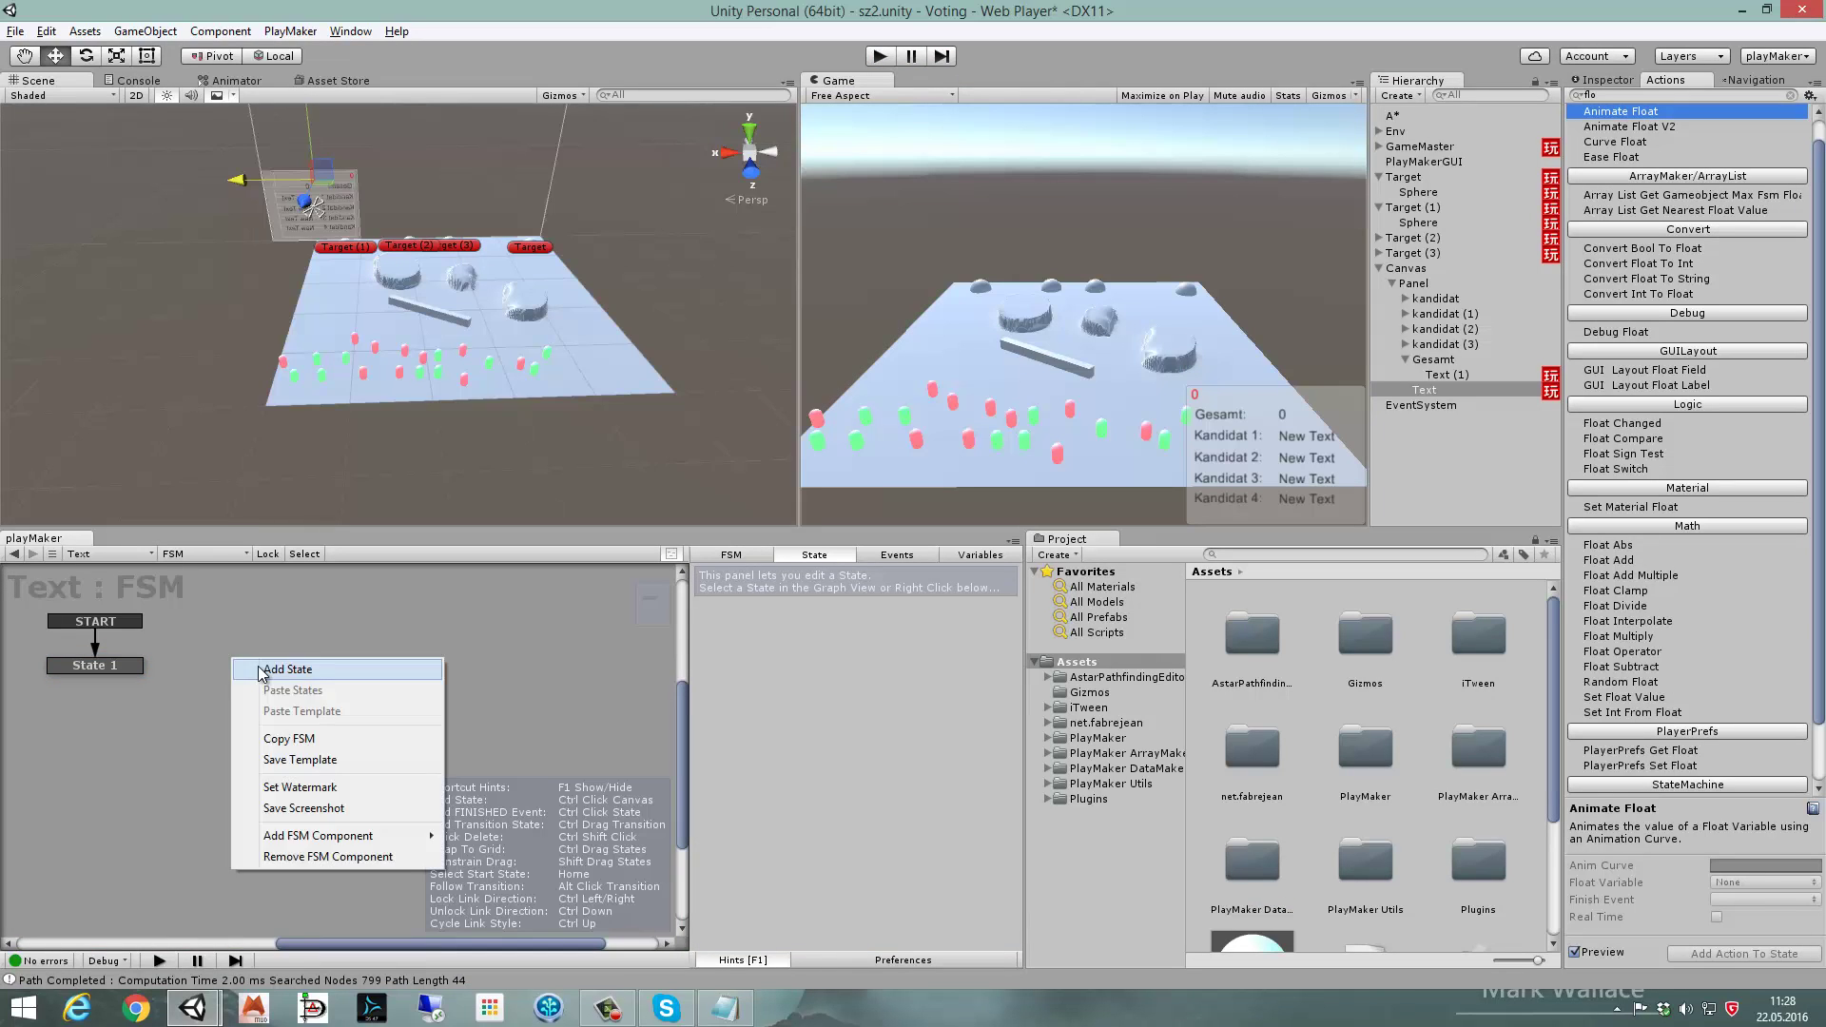
{"action": "left_click", "coordinate": [259, 666]}
{"action": "left_click_drag", "start_coordinate": [95, 666], "coordinate": [112, 666]}
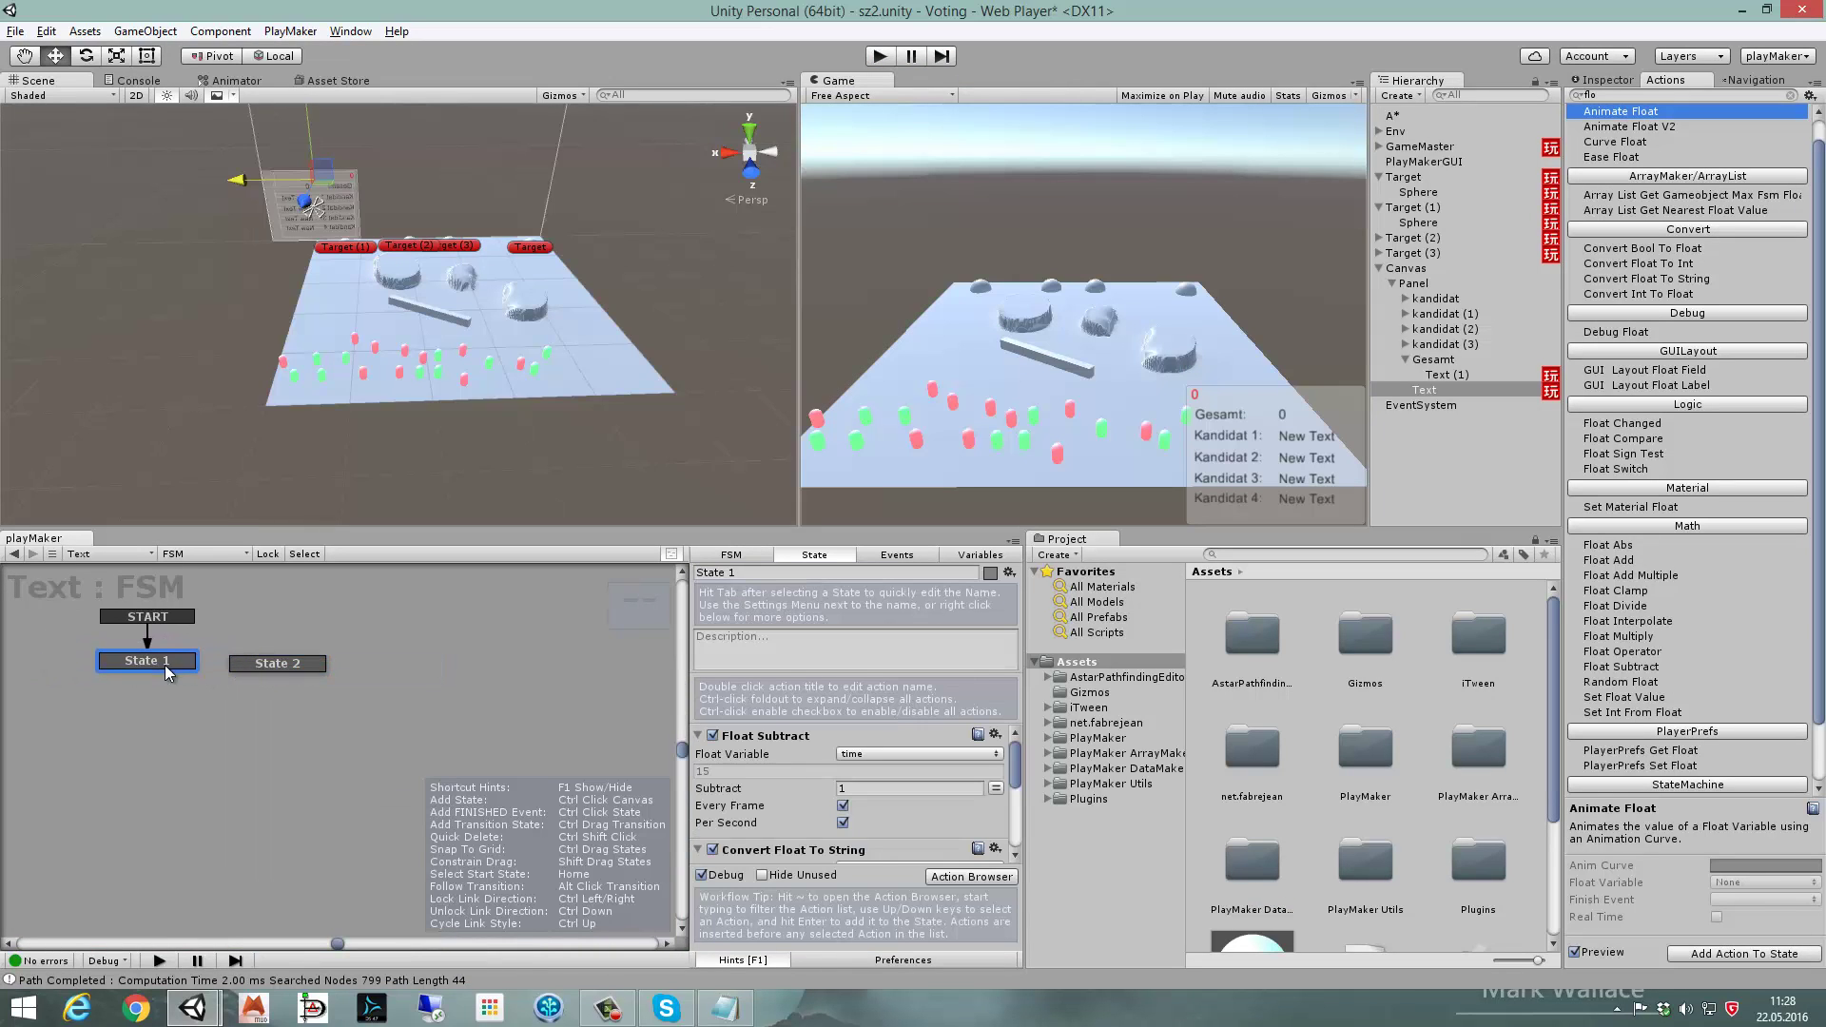
{"action": "right_click", "coordinate": [142, 666]}
{"action": "mouse_move", "coordinate": [157, 681]}
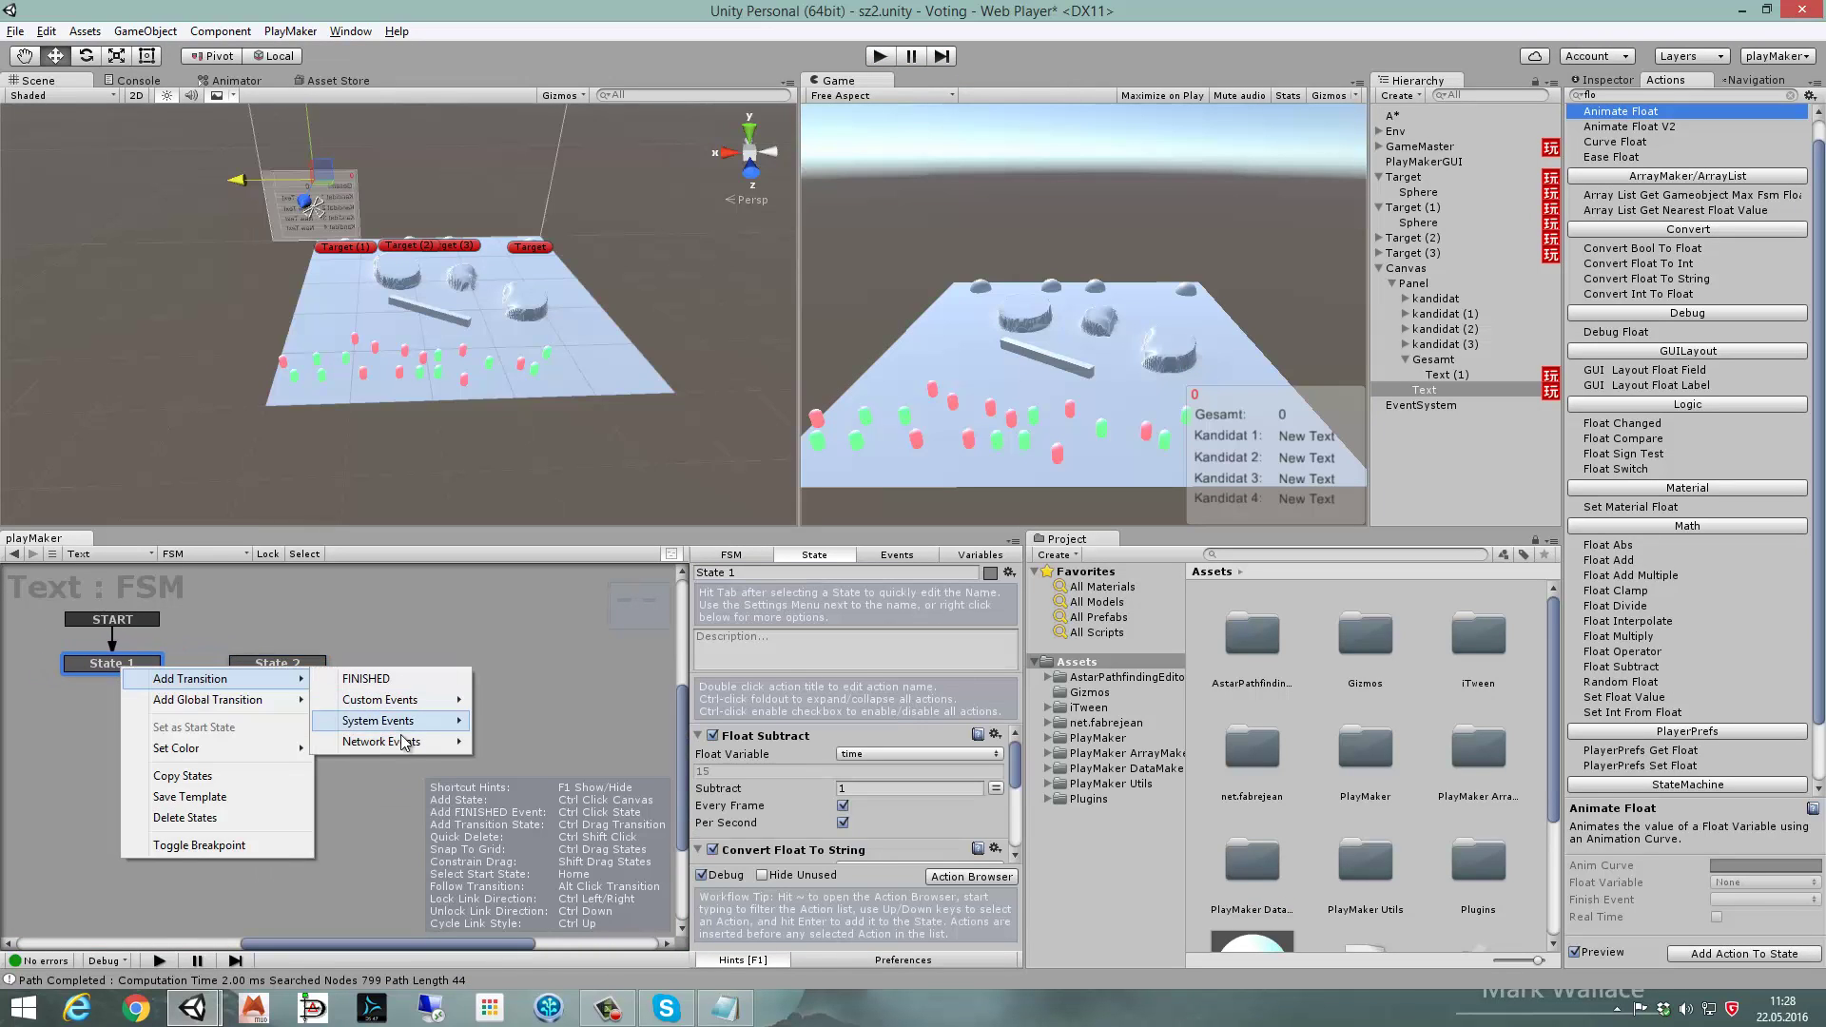
{"action": "left_click", "coordinate": [353, 678]}
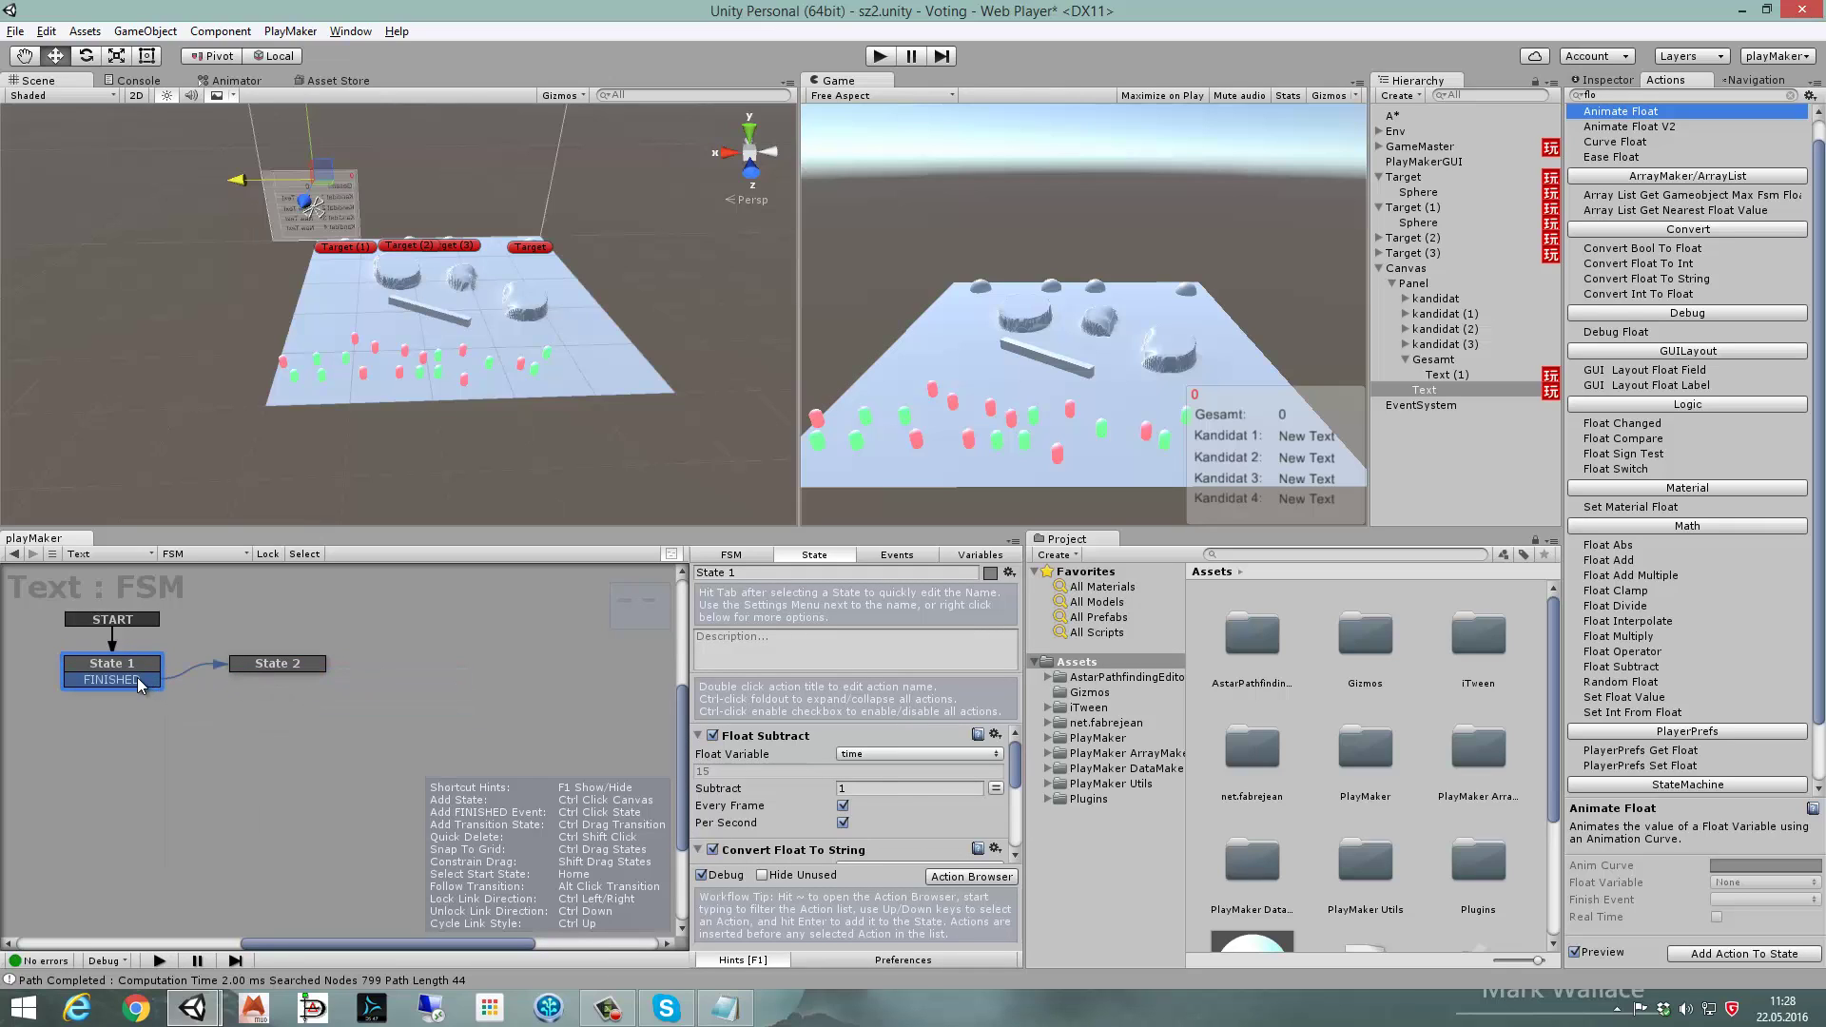
{"action": "left_click_drag", "start_coordinate": [1018, 772], "coordinate": [1000, 833]}
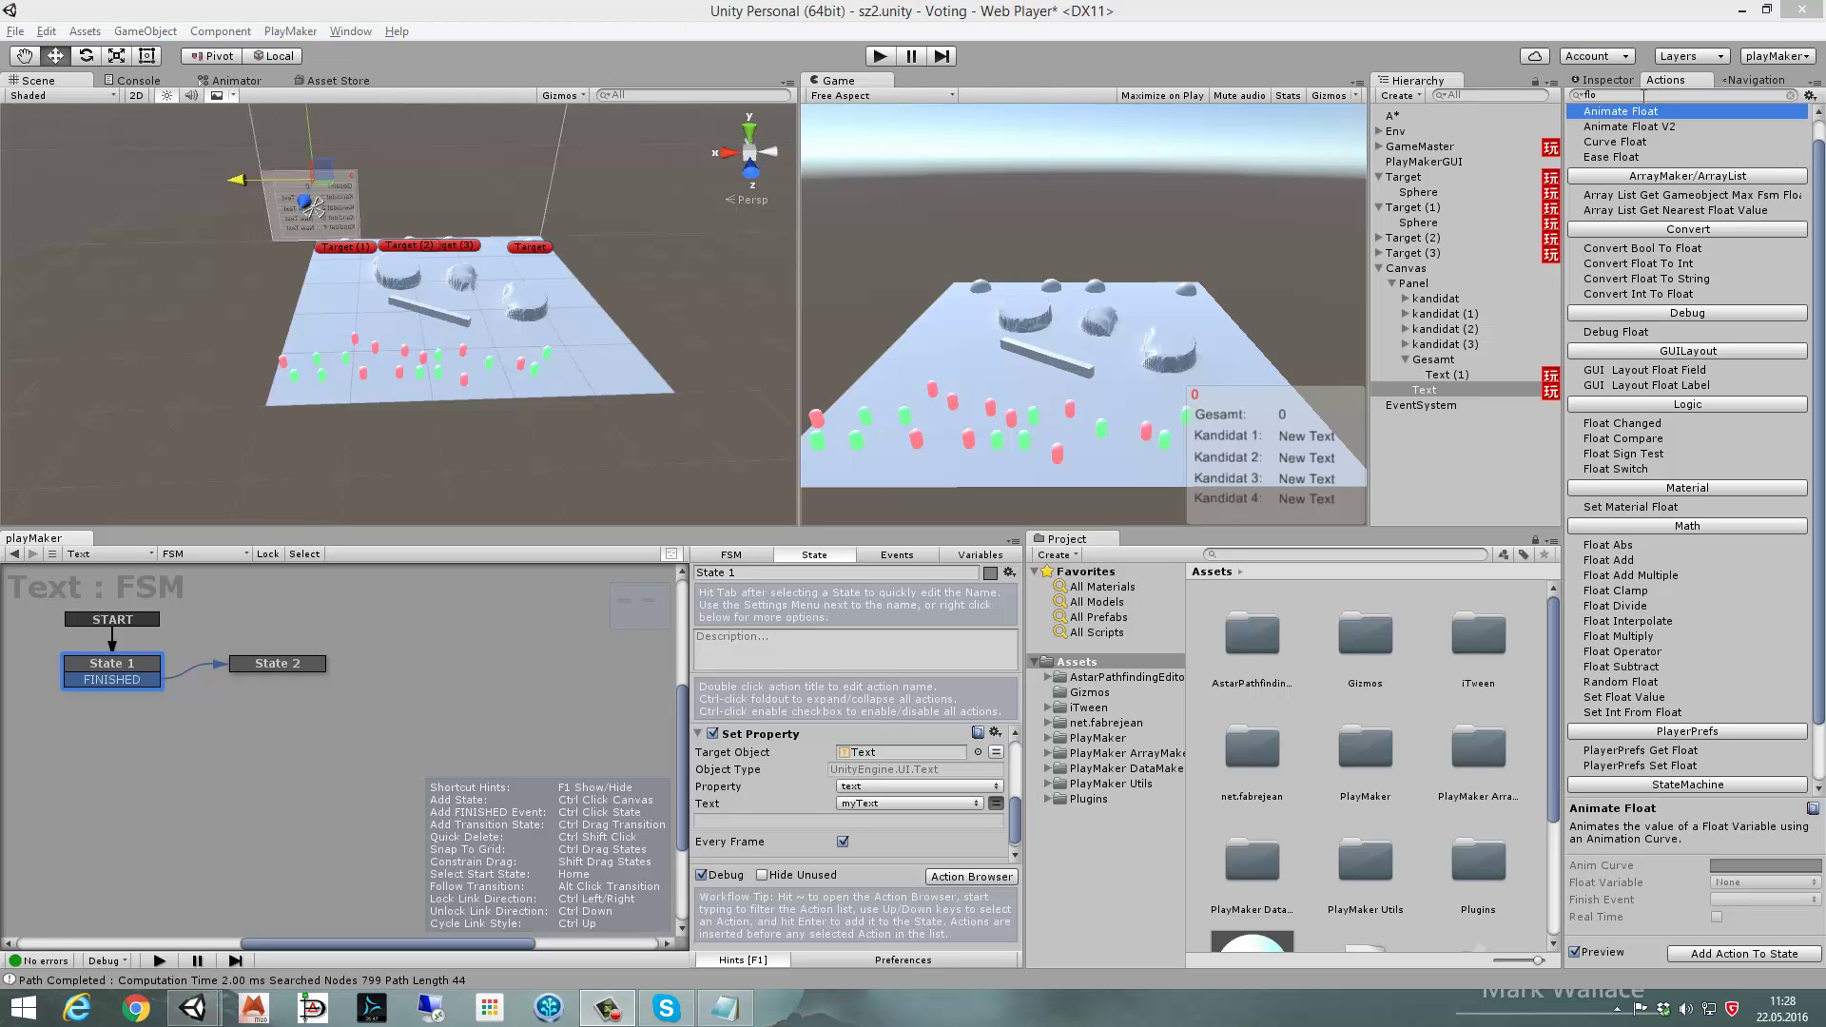
- Add a Float Switch on time that sends FINISHED when less than 0, every frame
{"action": "type", "text": "sw"}
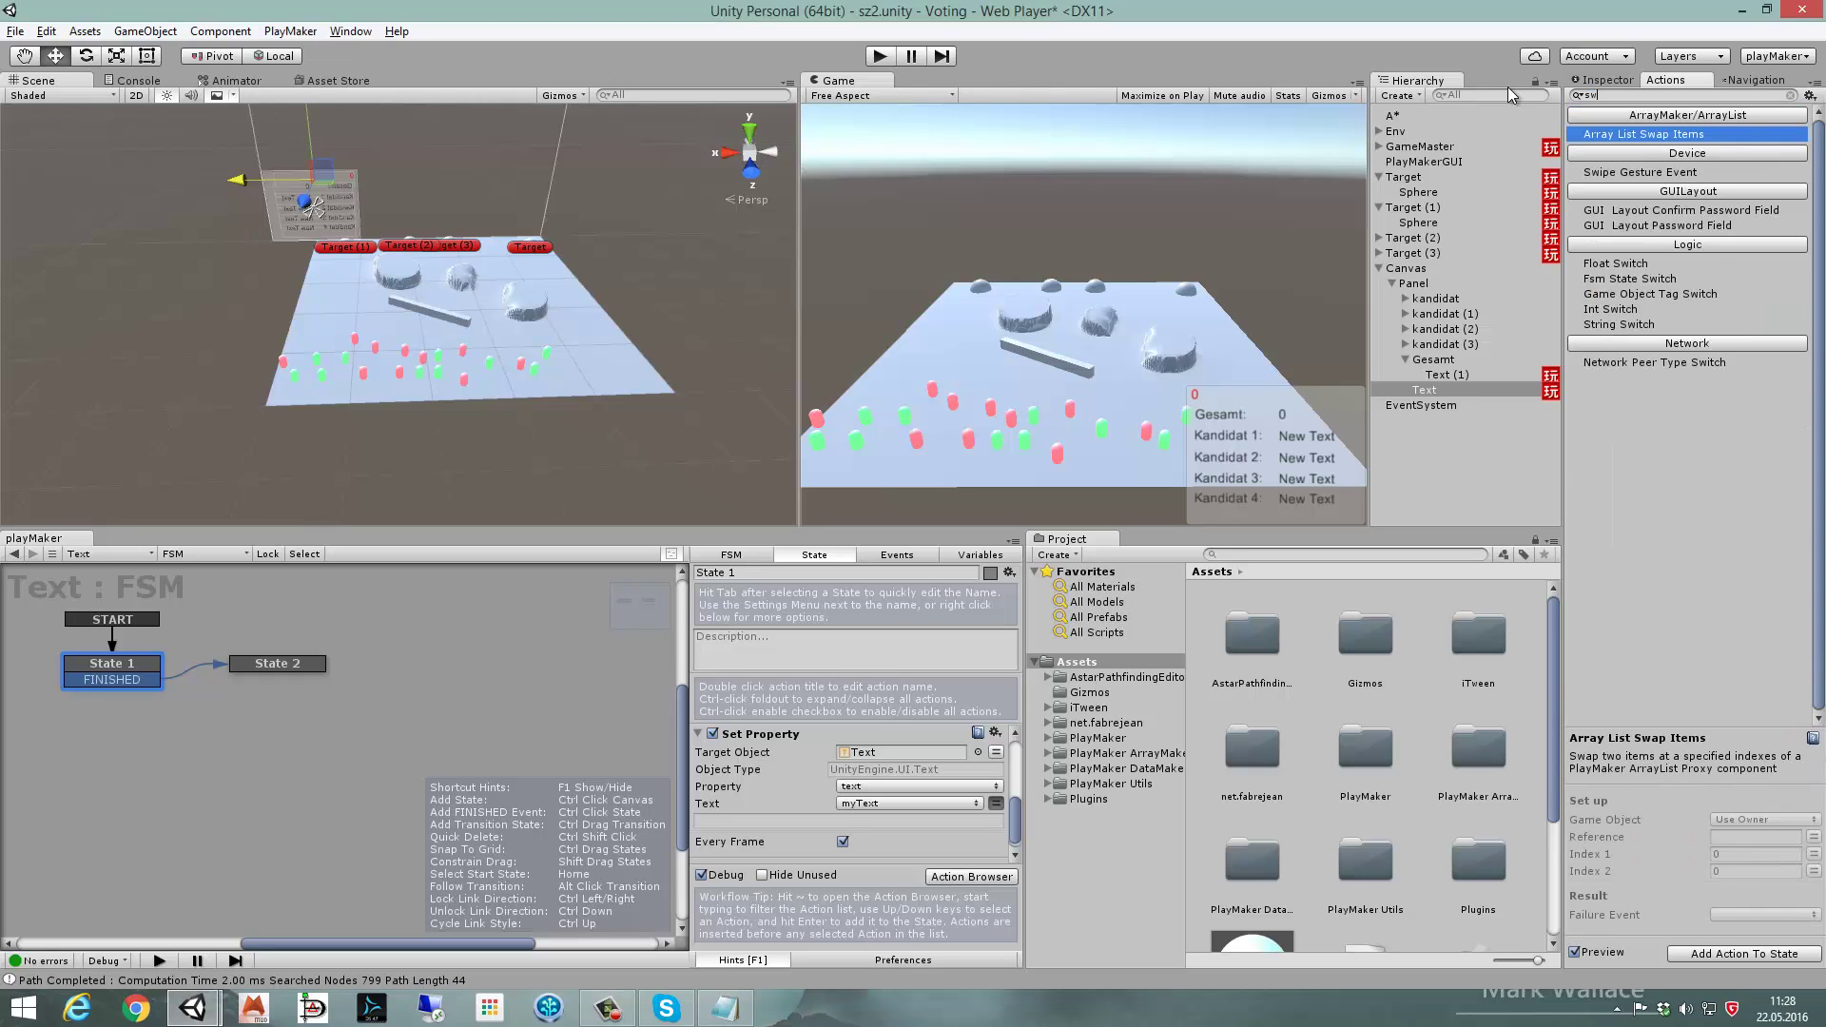
{"action": "type", "text": "i"}
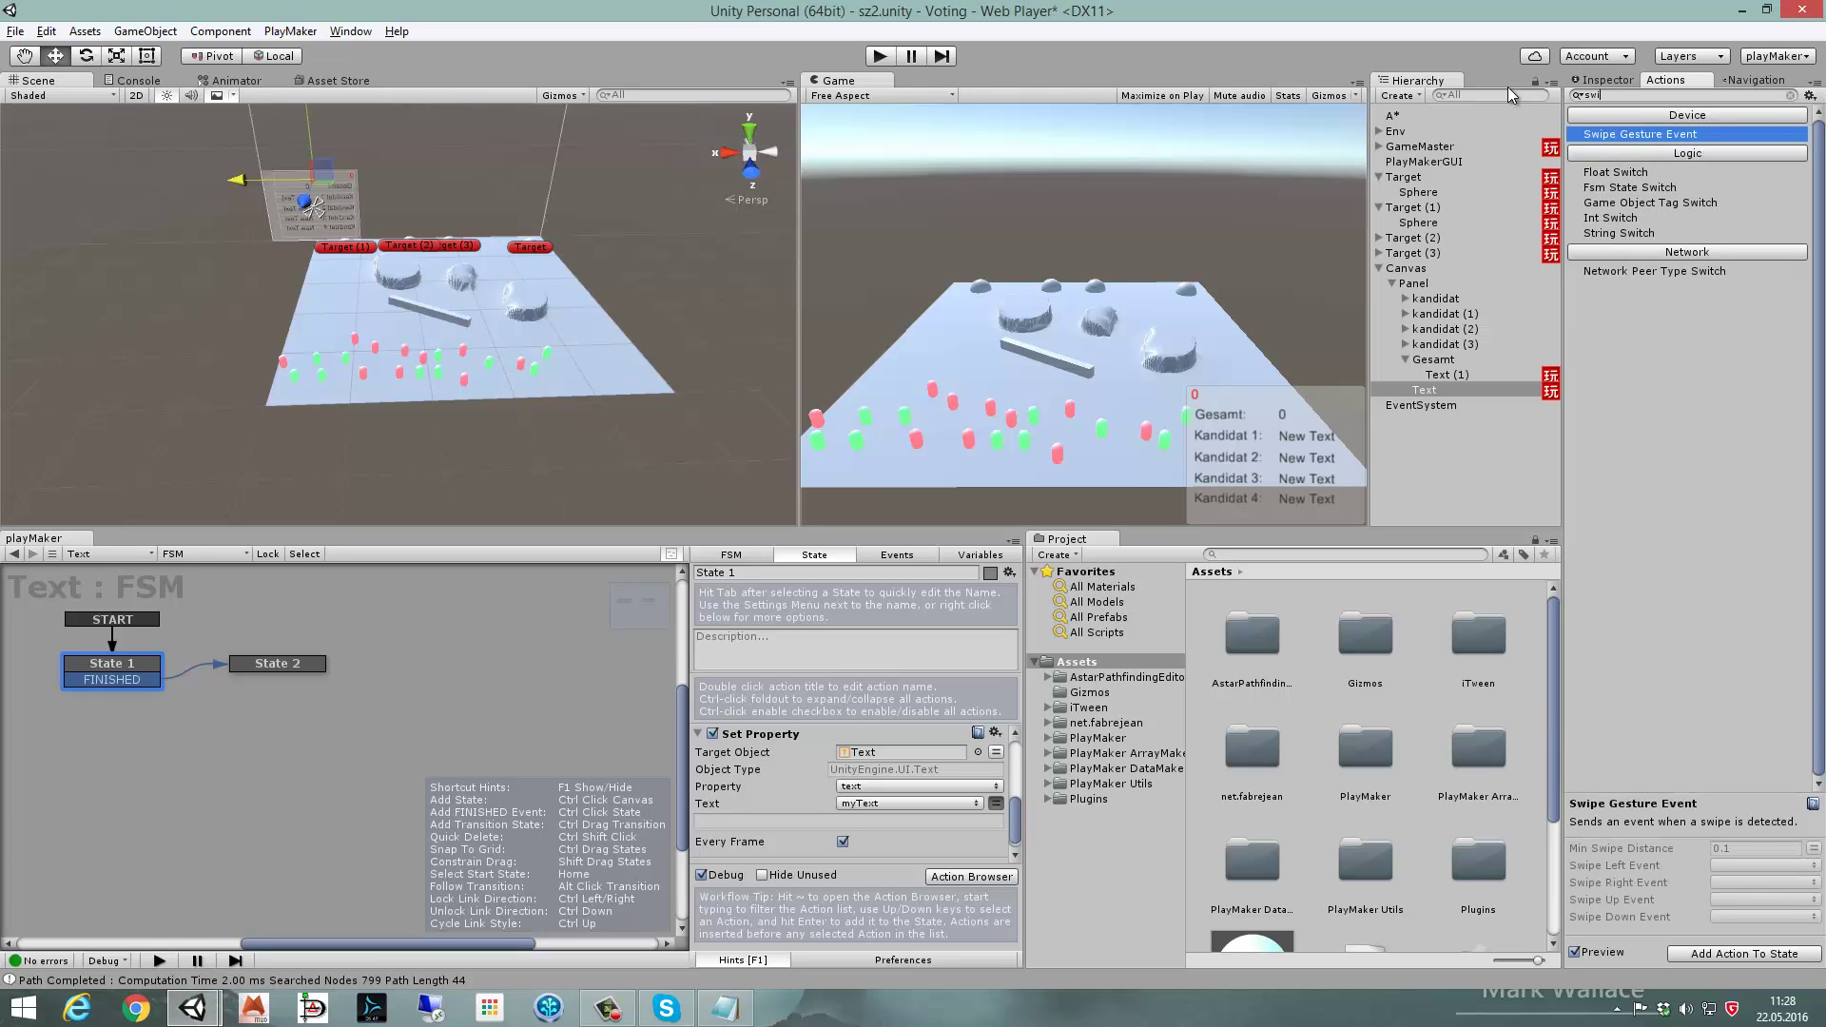
{"action": "left_click", "coordinate": [1650, 175]}
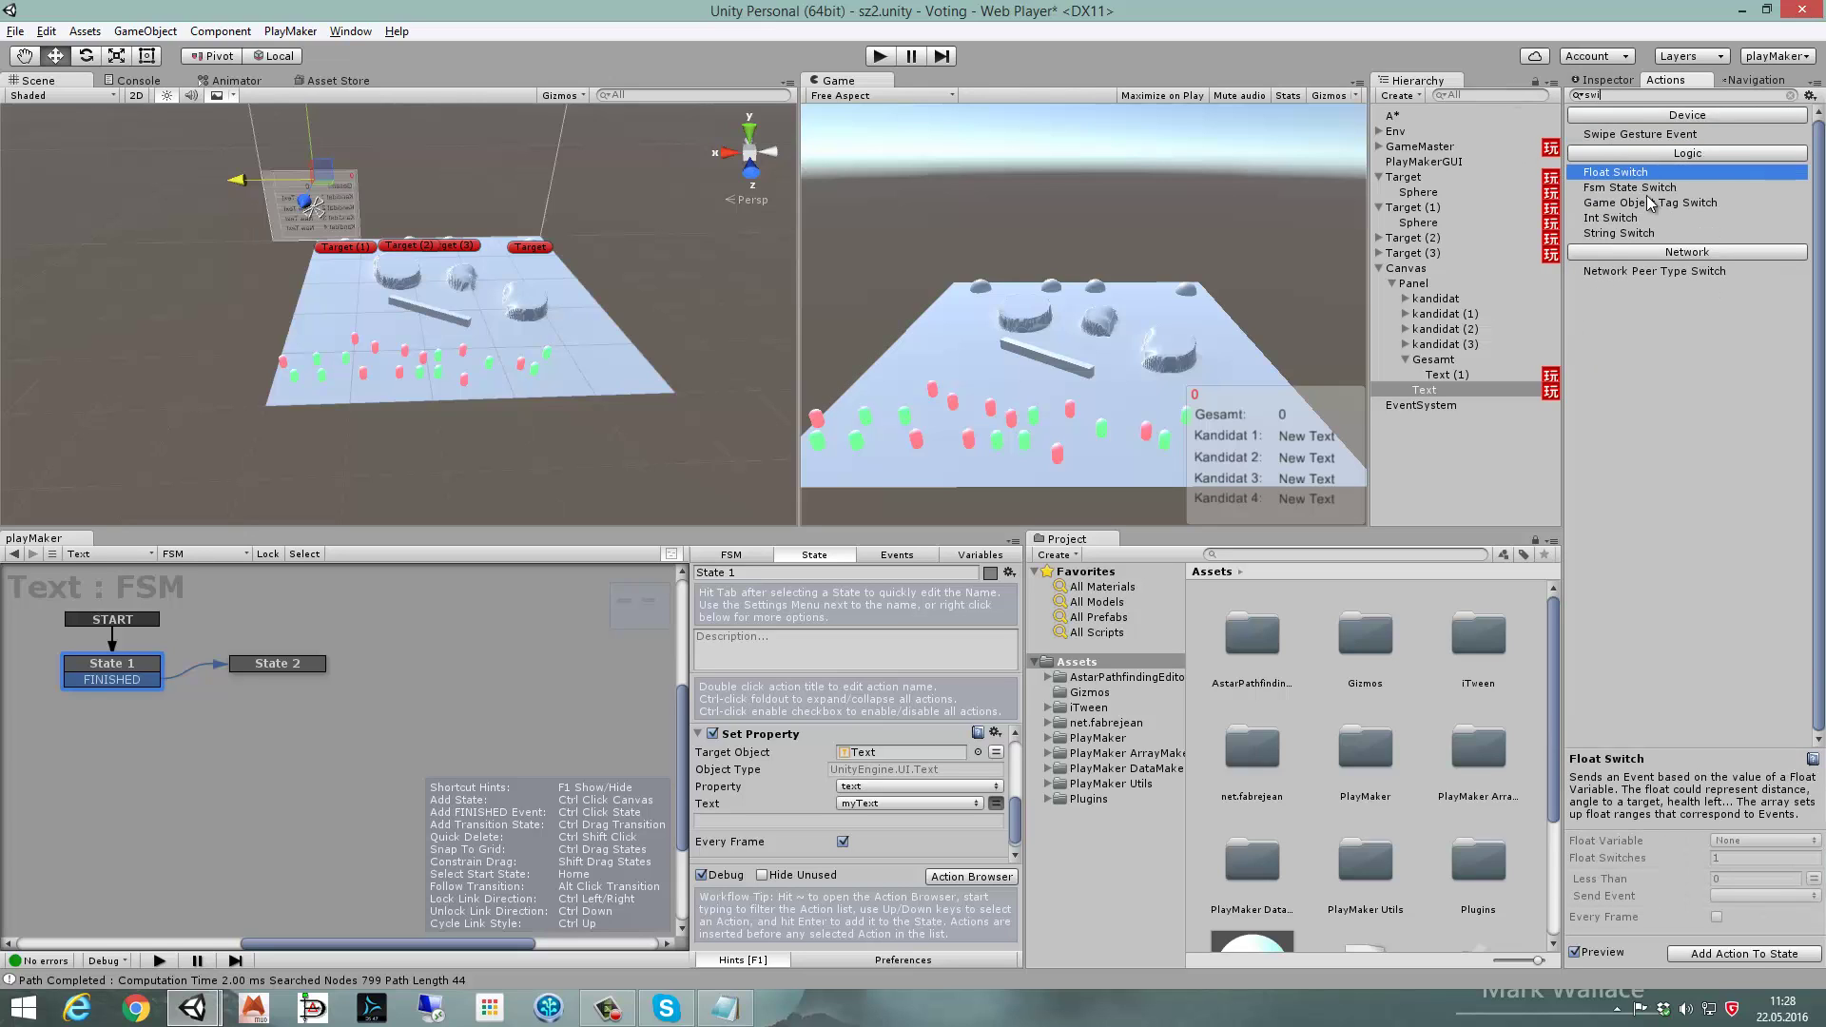
{"action": "left_click", "coordinate": [1671, 949]}
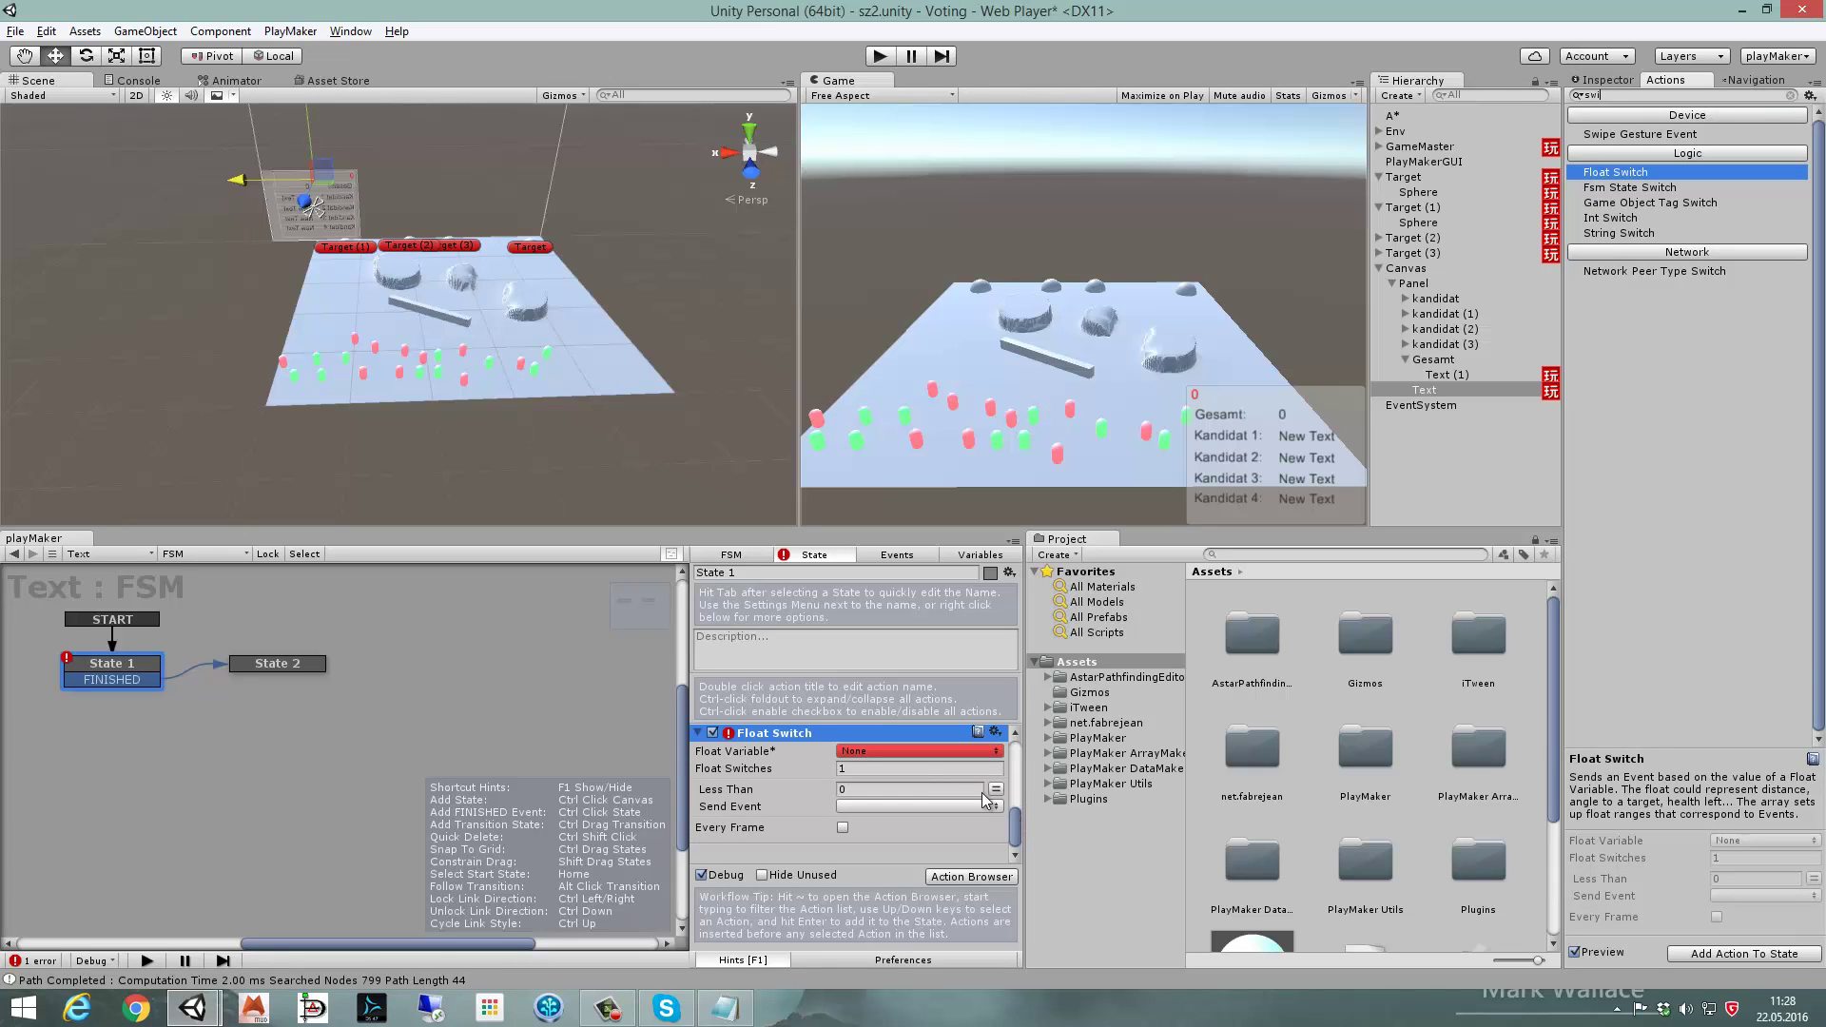
{"action": "left_click", "coordinate": [884, 751]}
{"action": "left_click", "coordinate": [921, 785]}
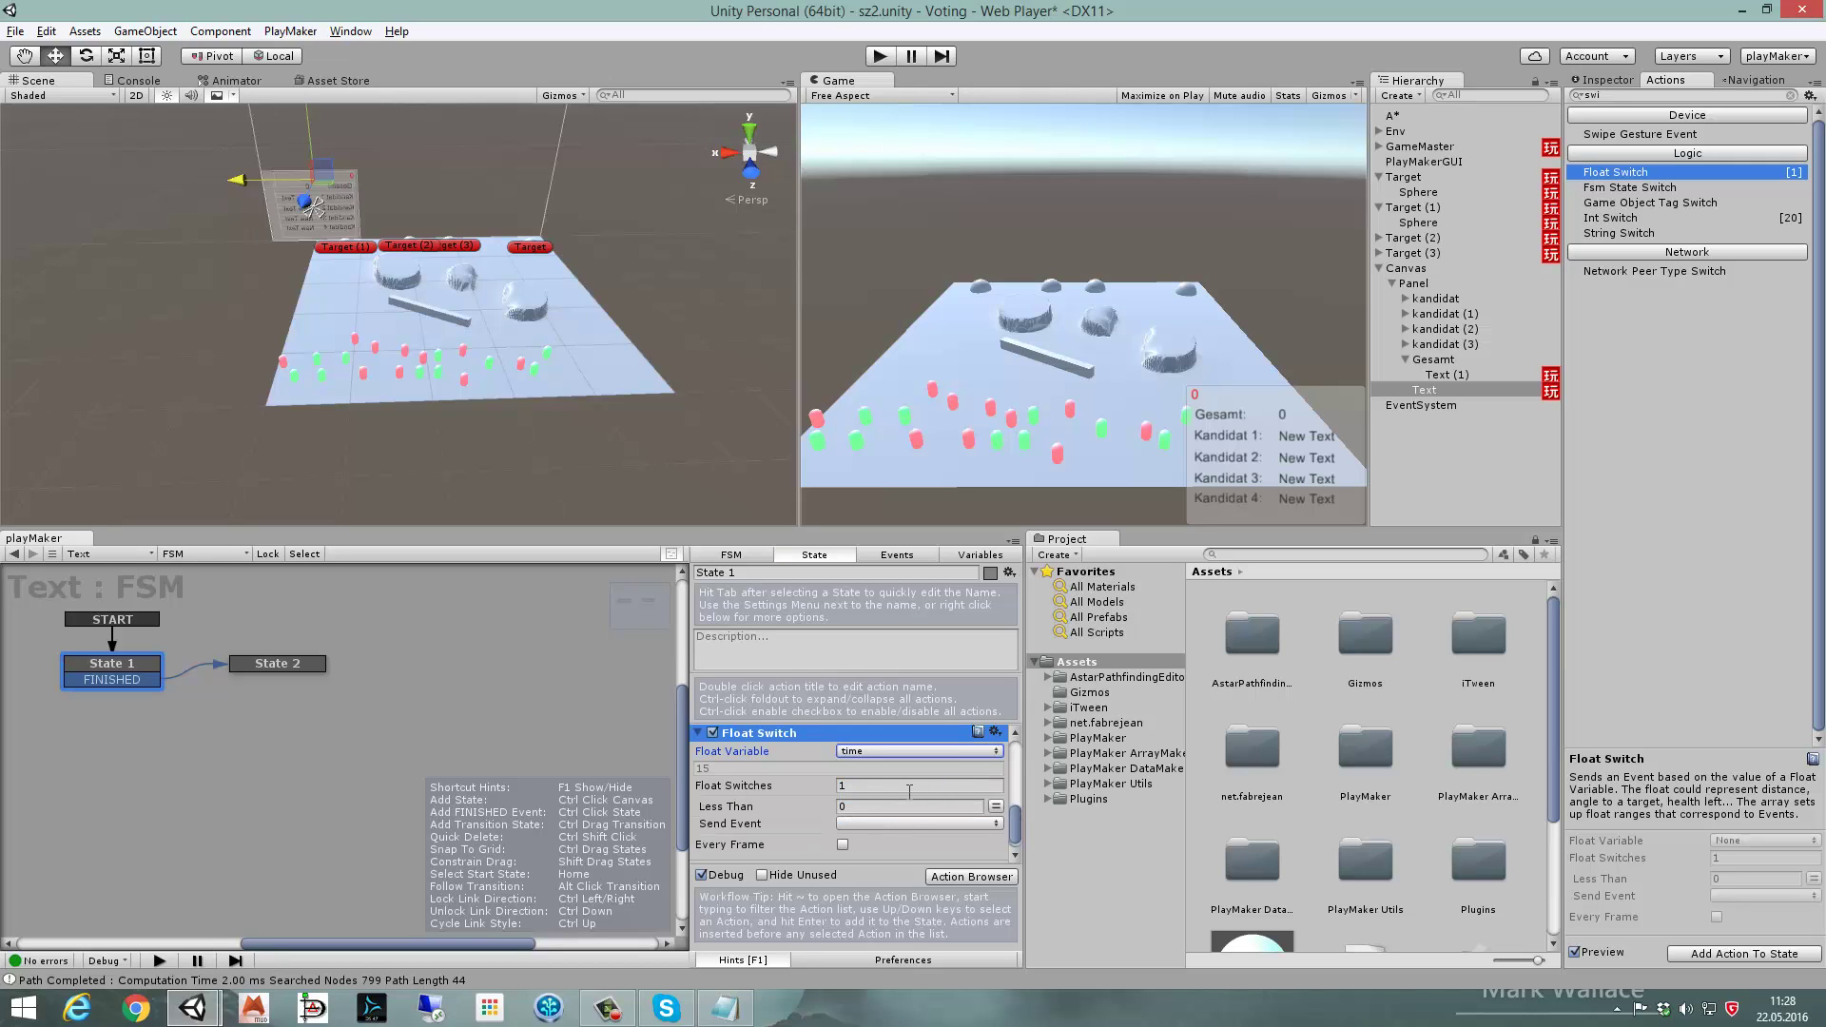
{"action": "left_click", "coordinate": [861, 824]}
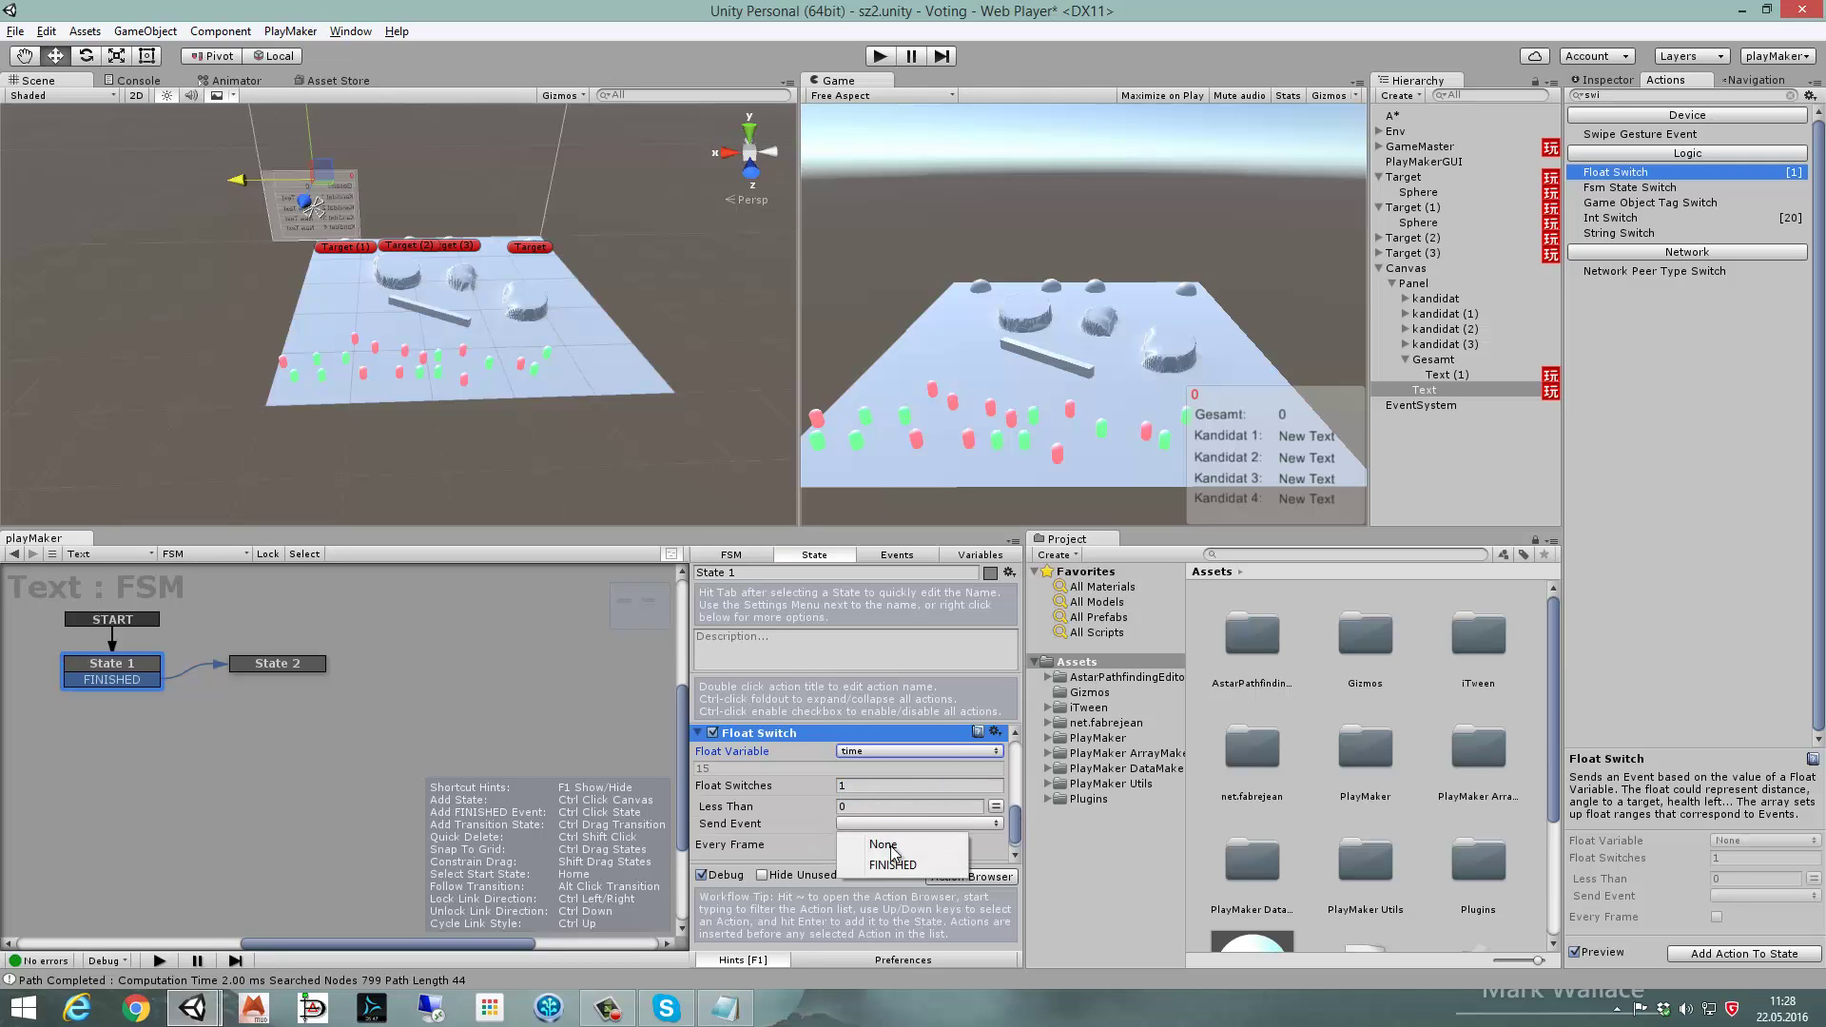
{"action": "left_click", "coordinate": [894, 864]}
{"action": "left_click", "coordinate": [843, 845]}
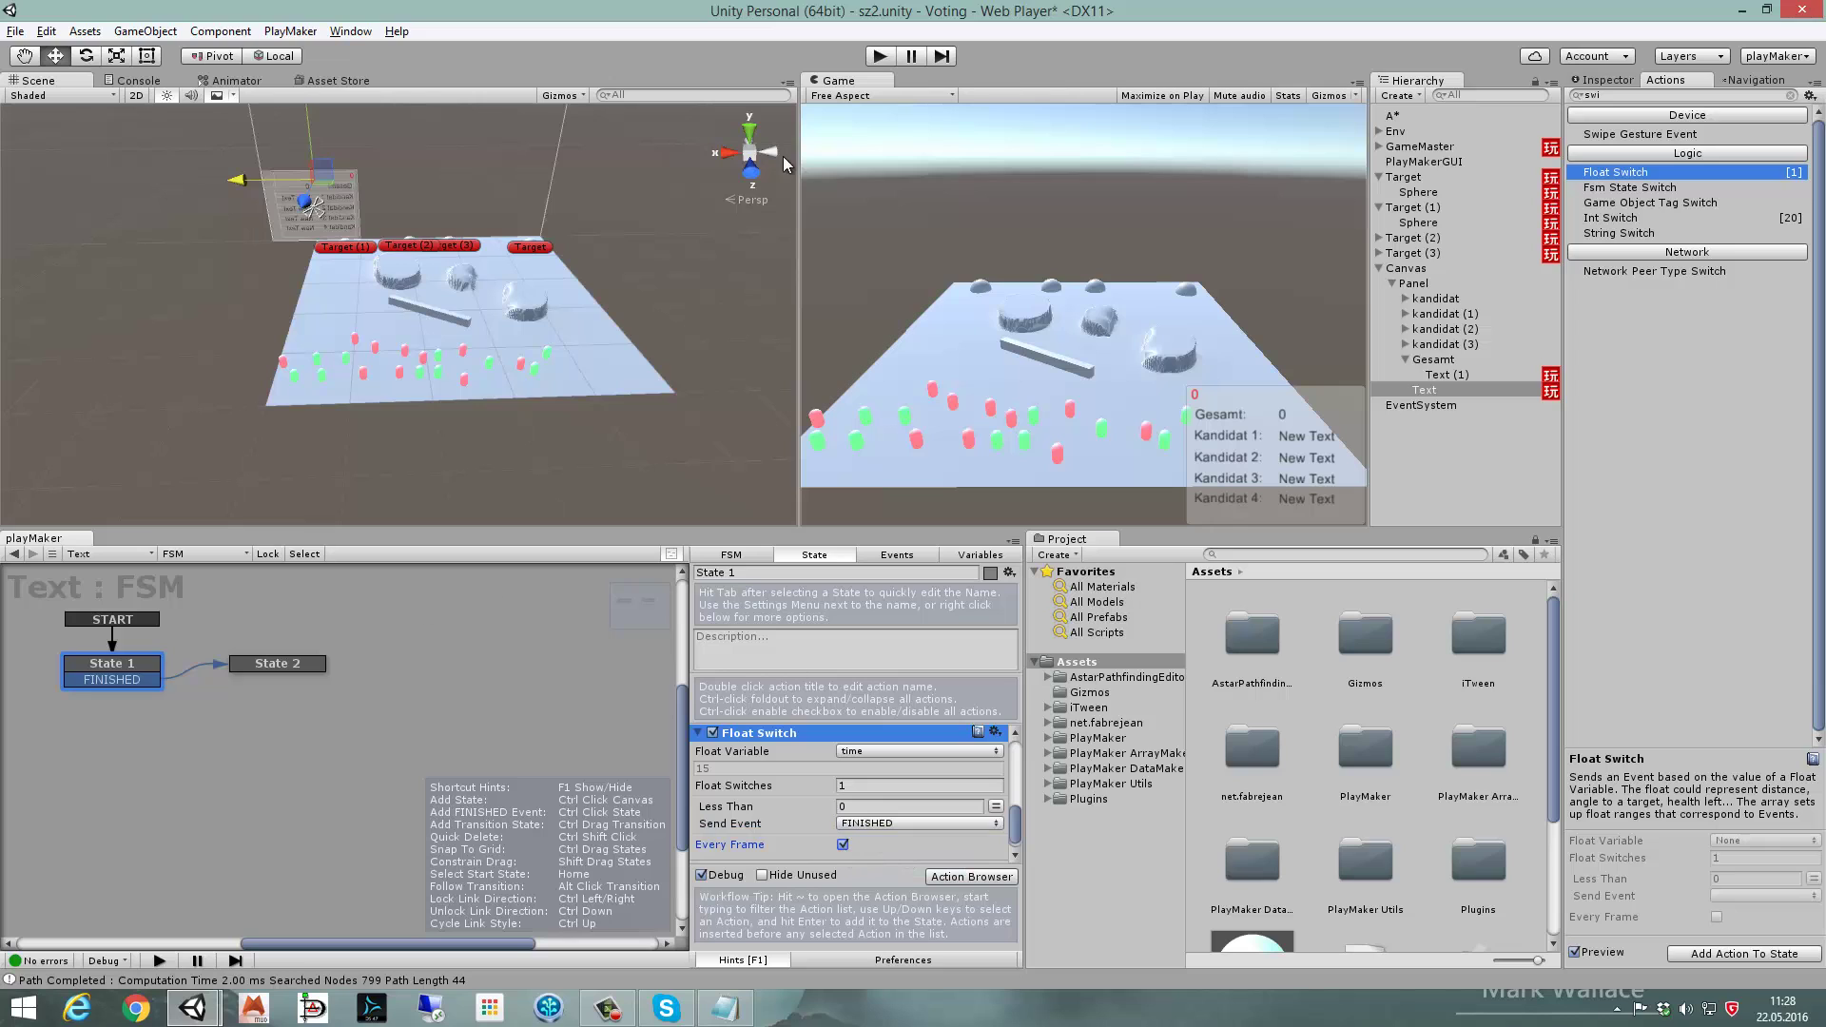
- Play the scene until the timer hits 00.00 and State 2 activates, then stop
{"action": "left_click", "coordinate": [875, 55]}
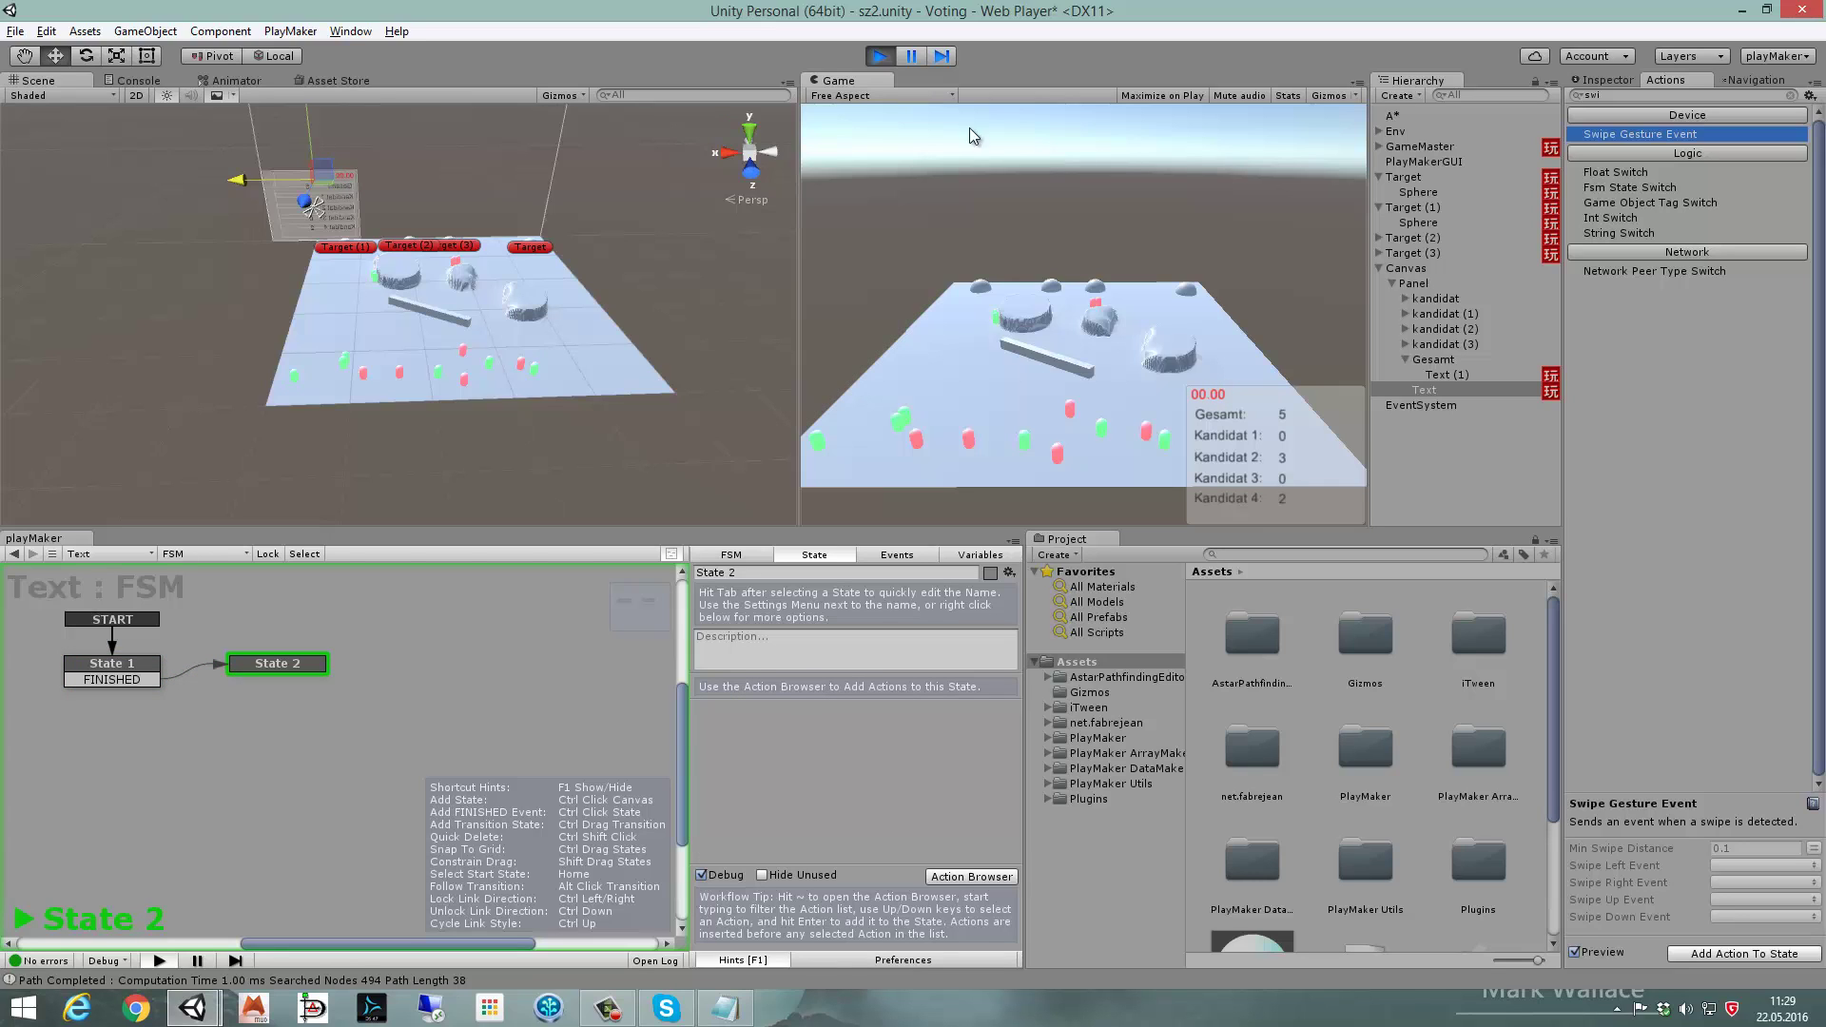
{"action": "left_click", "coordinate": [877, 57]}
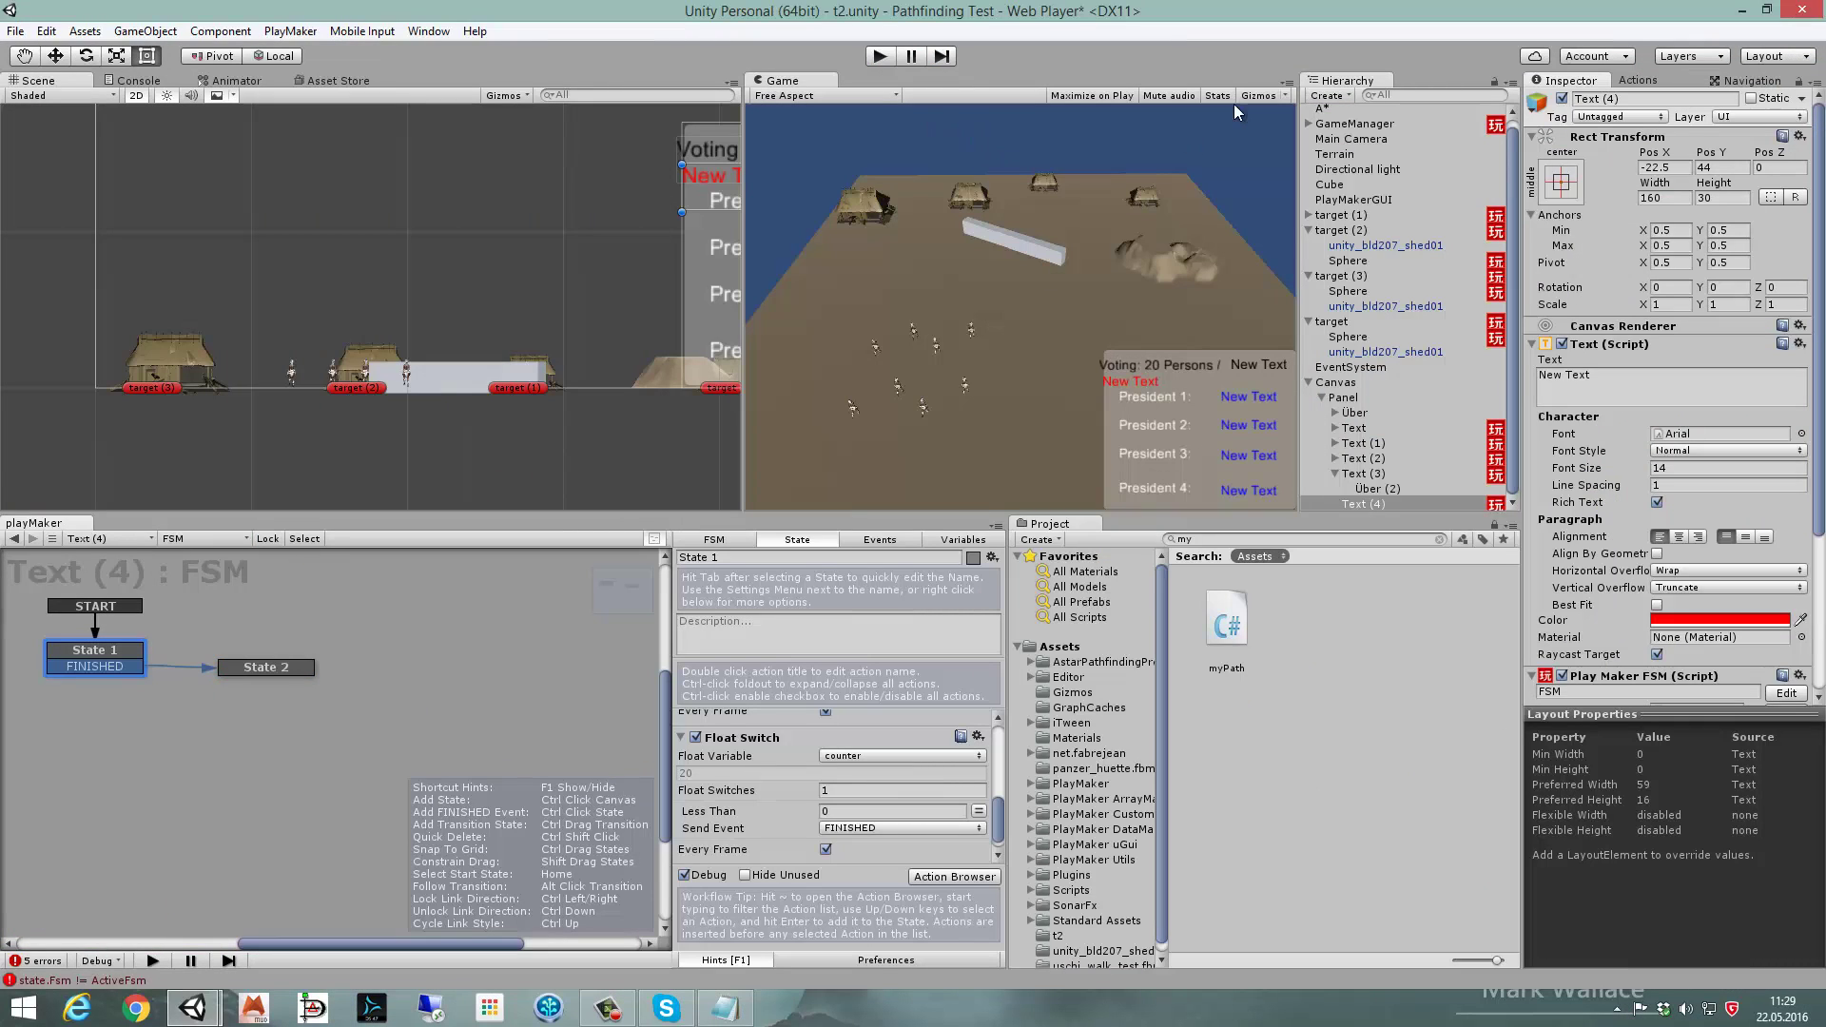
{"action": "left_click", "coordinate": [881, 57]}
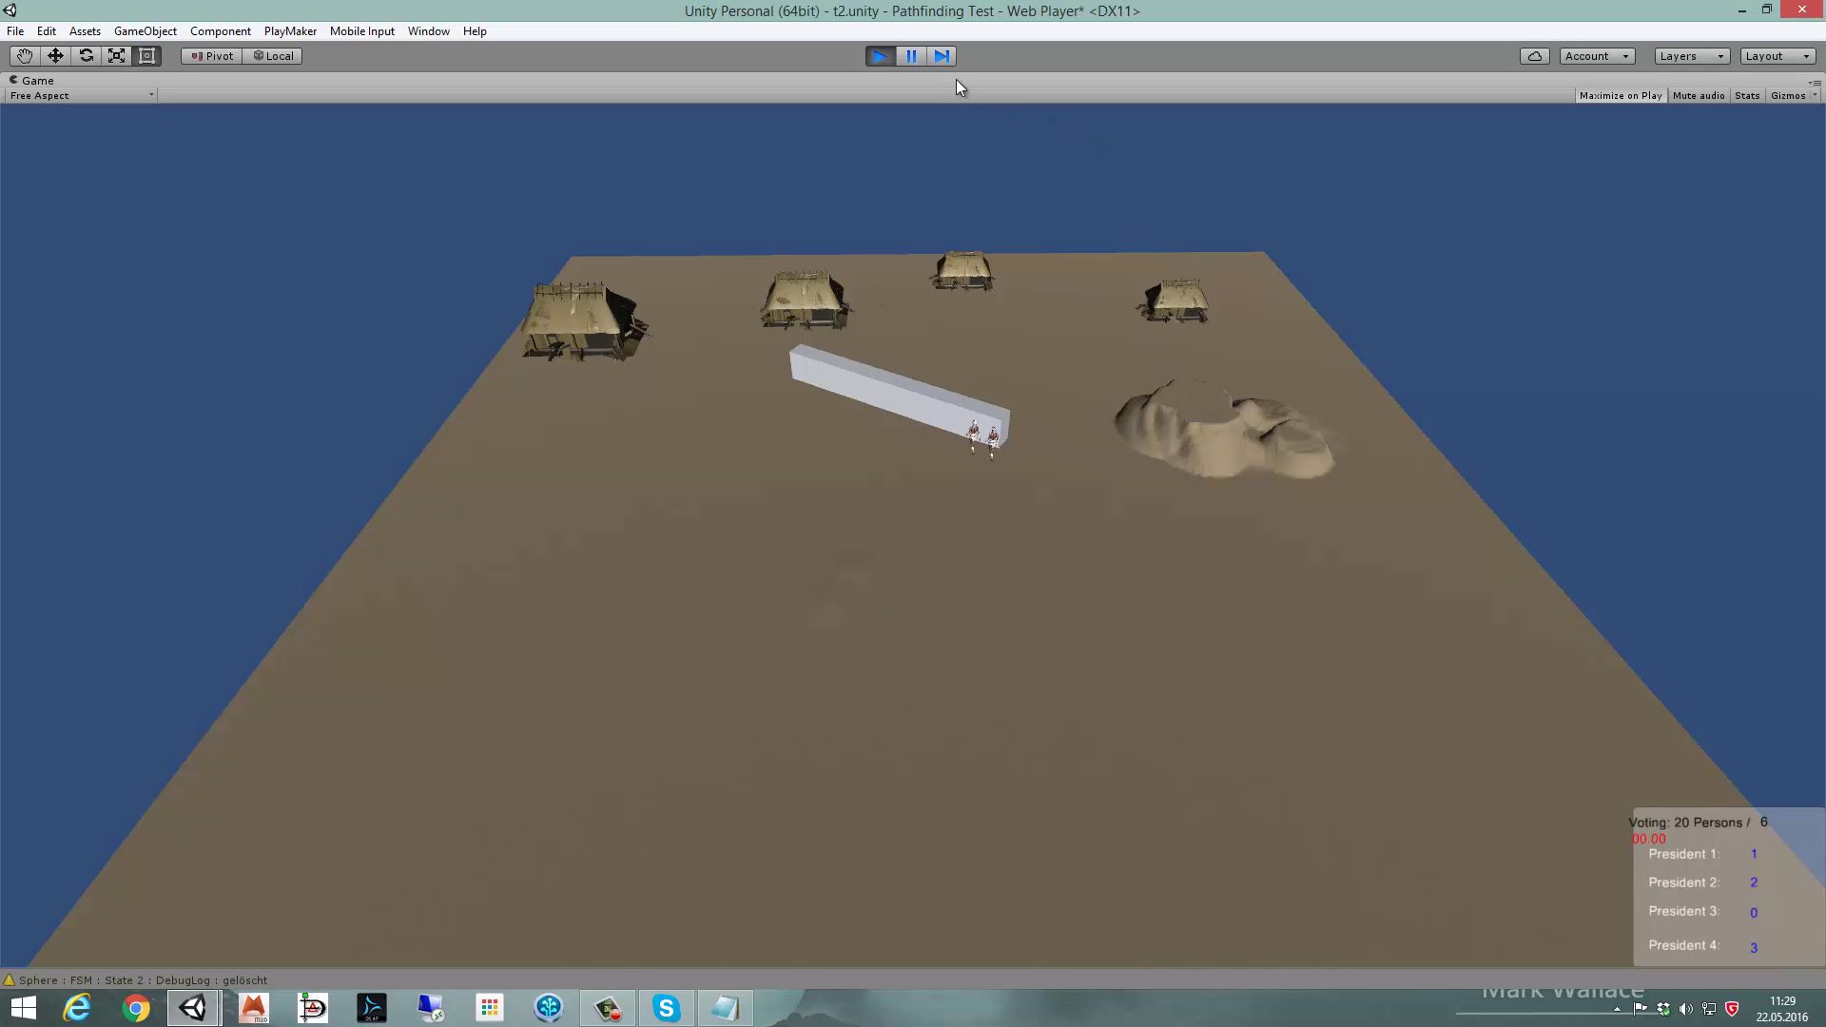
{"action": "left_click", "coordinate": [882, 55]}
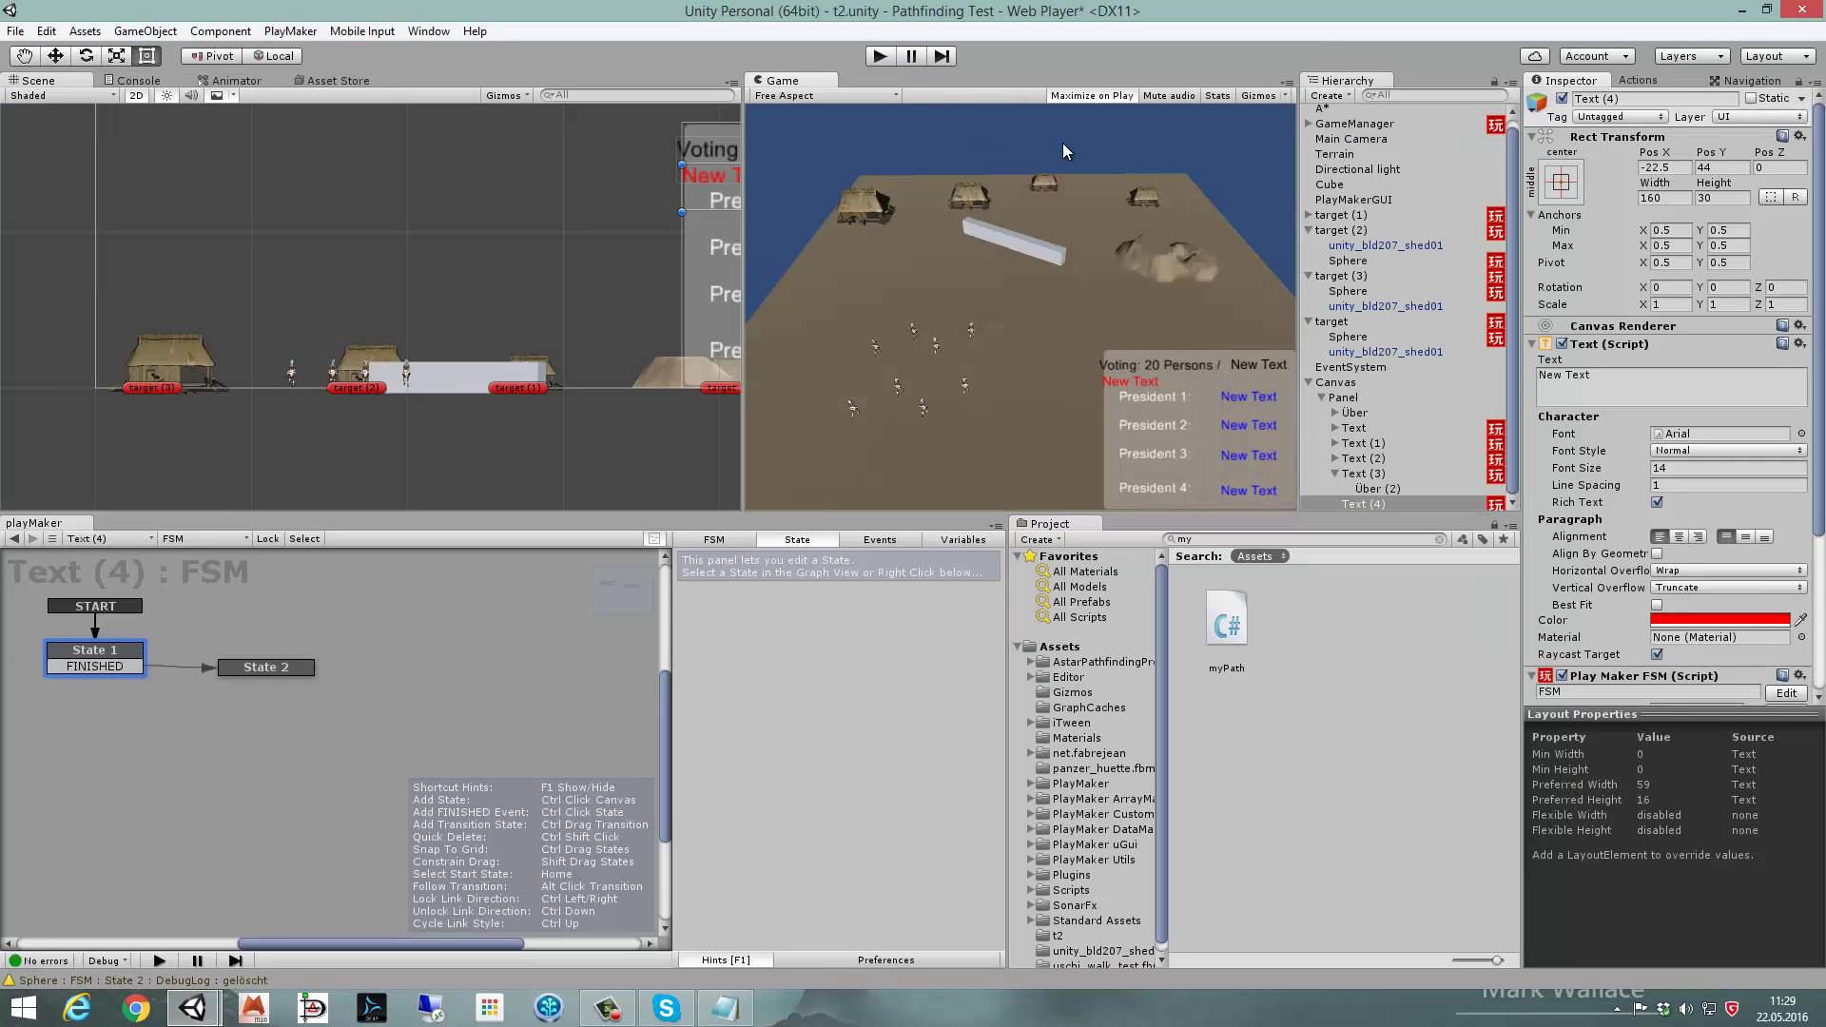